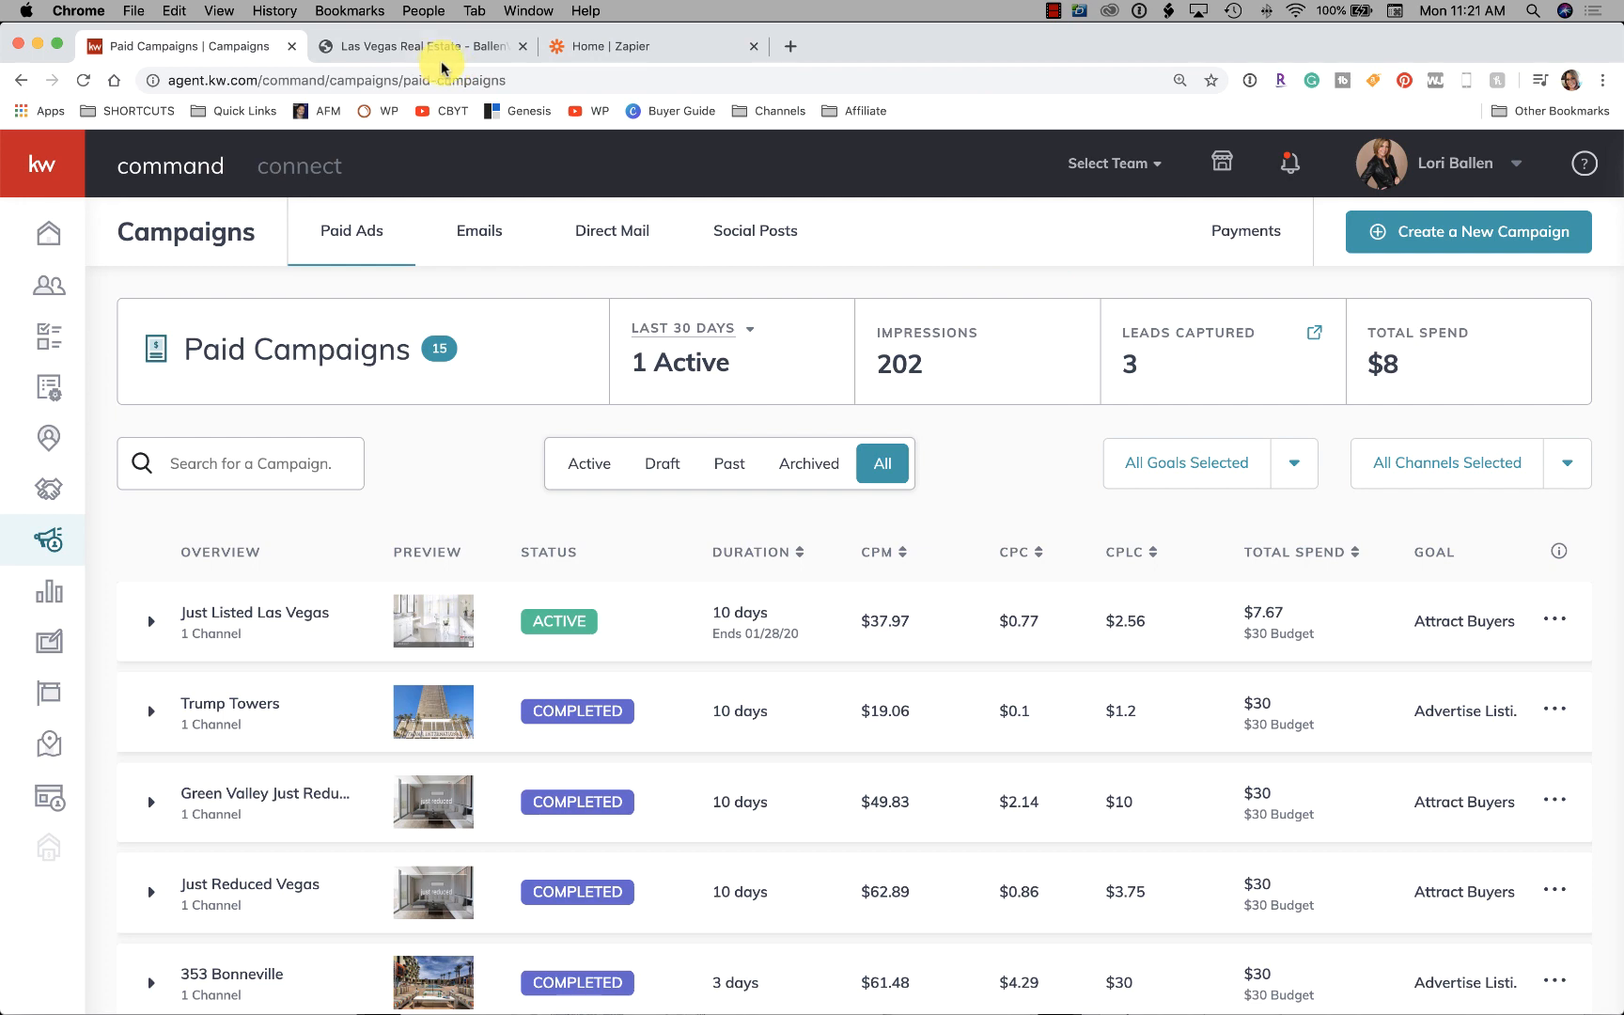
# Start a Social Ad campaign with the Advertise Listing goal, naming it 'Ob' so far
pyautogui.click(1482, 235)
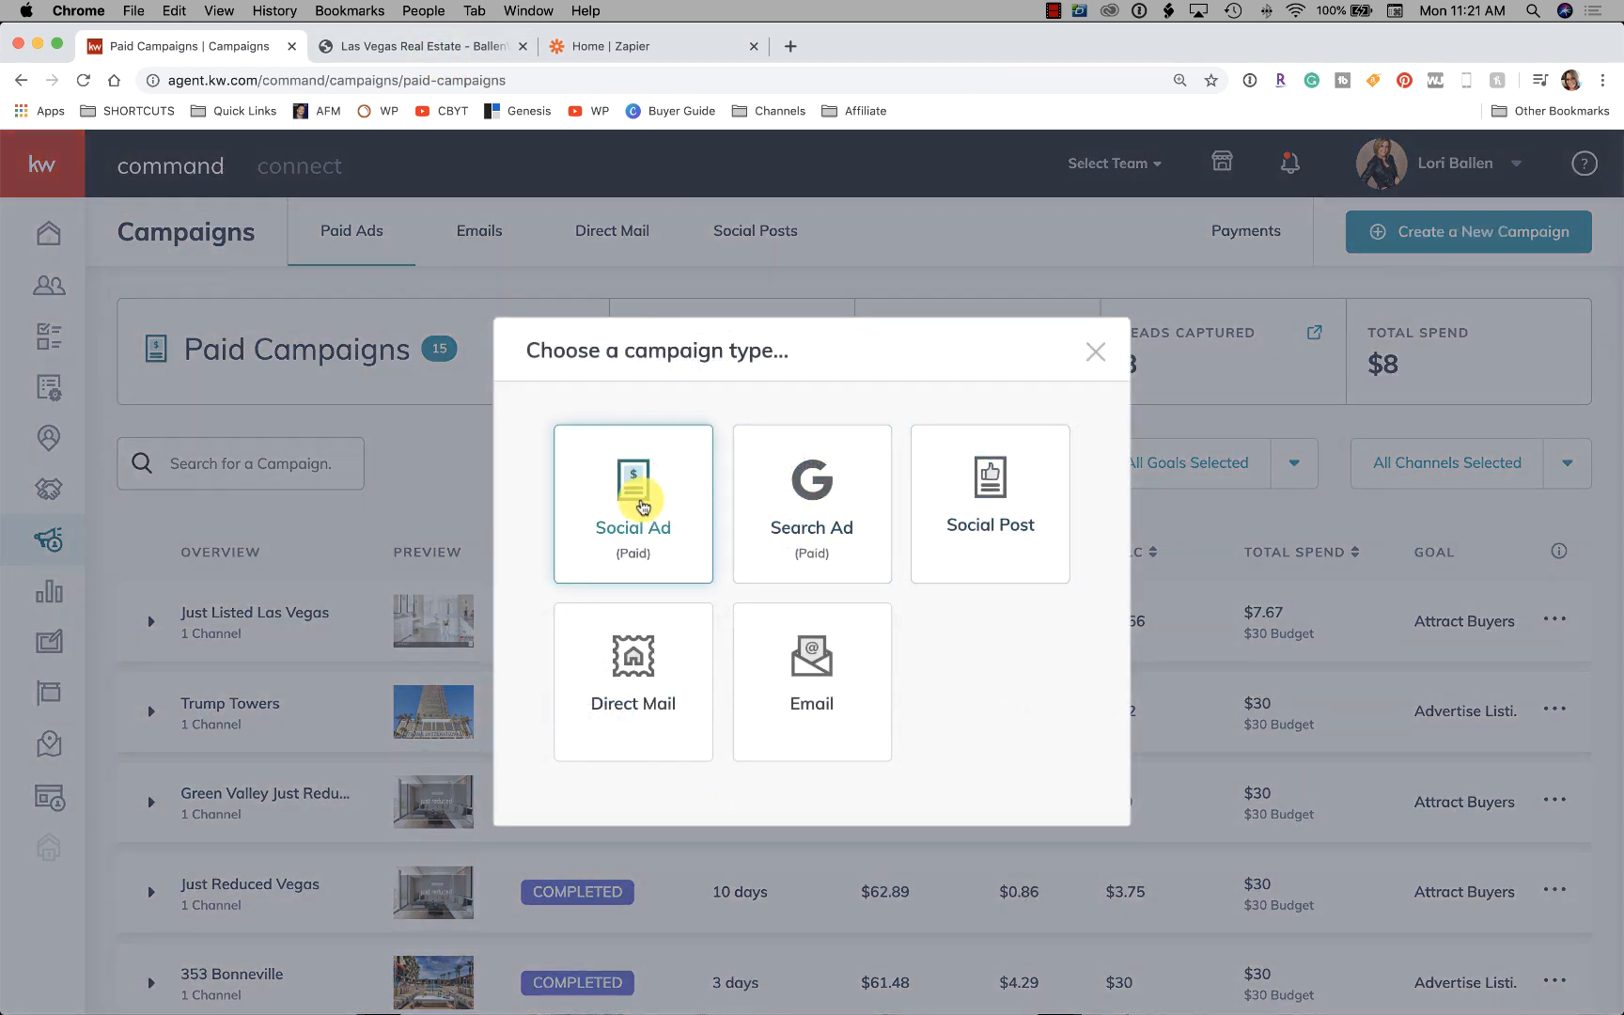
pyautogui.click(639, 500)
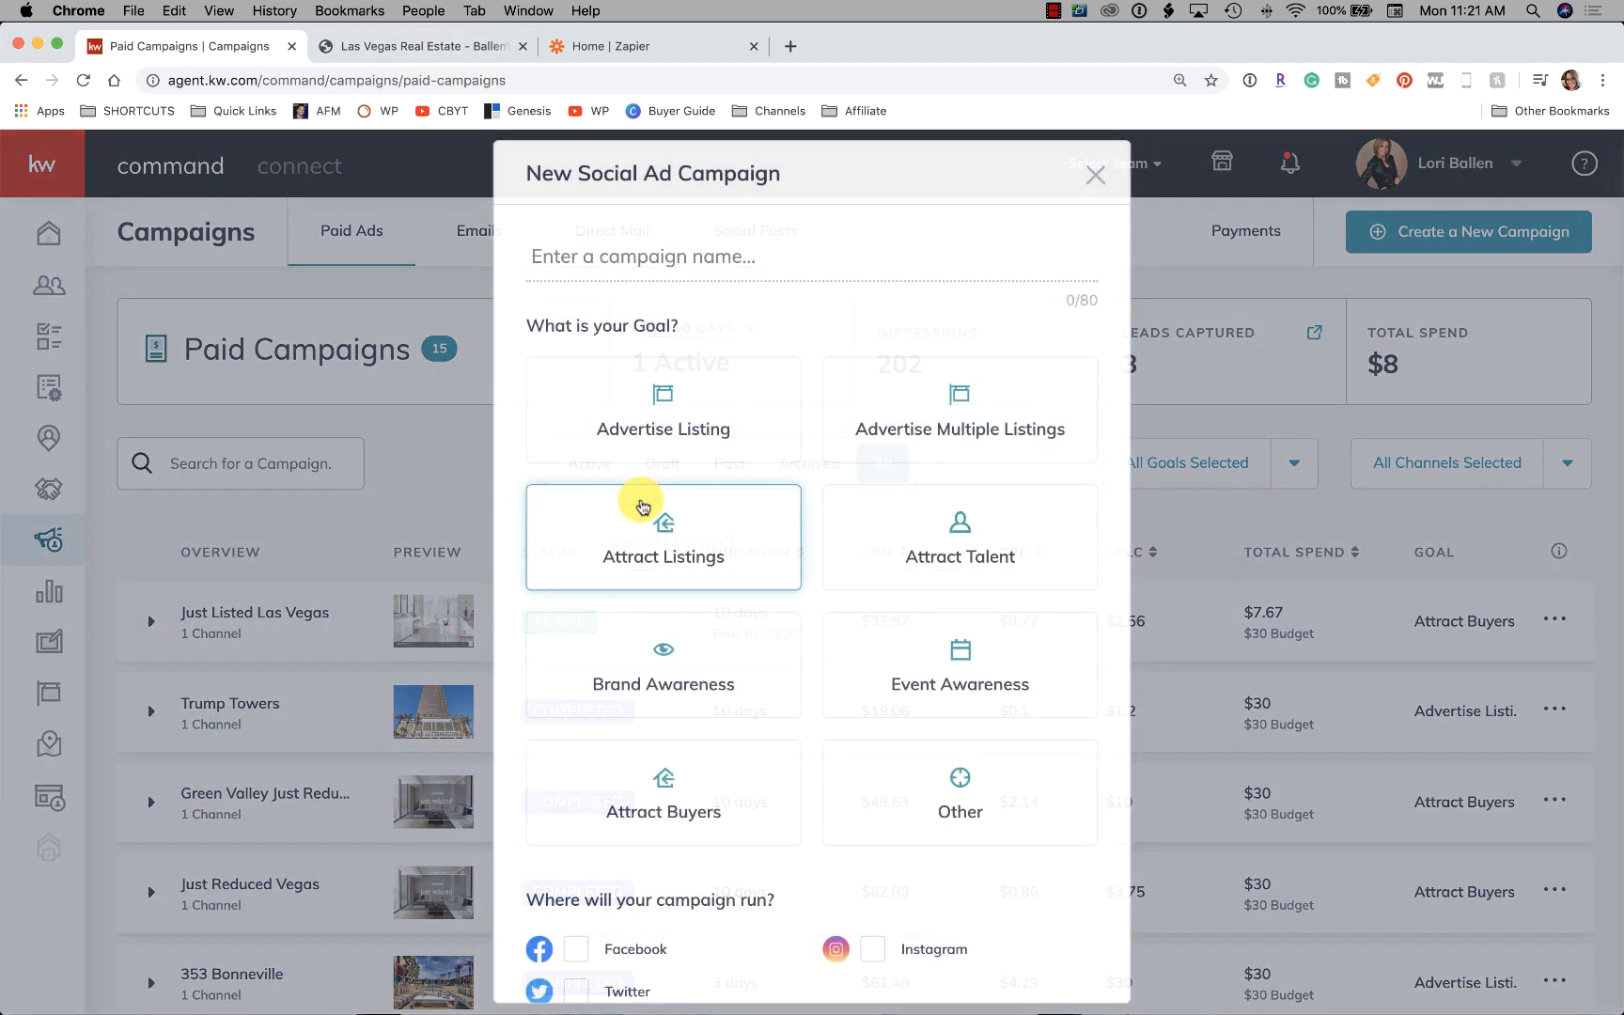
pyautogui.click(698, 419)
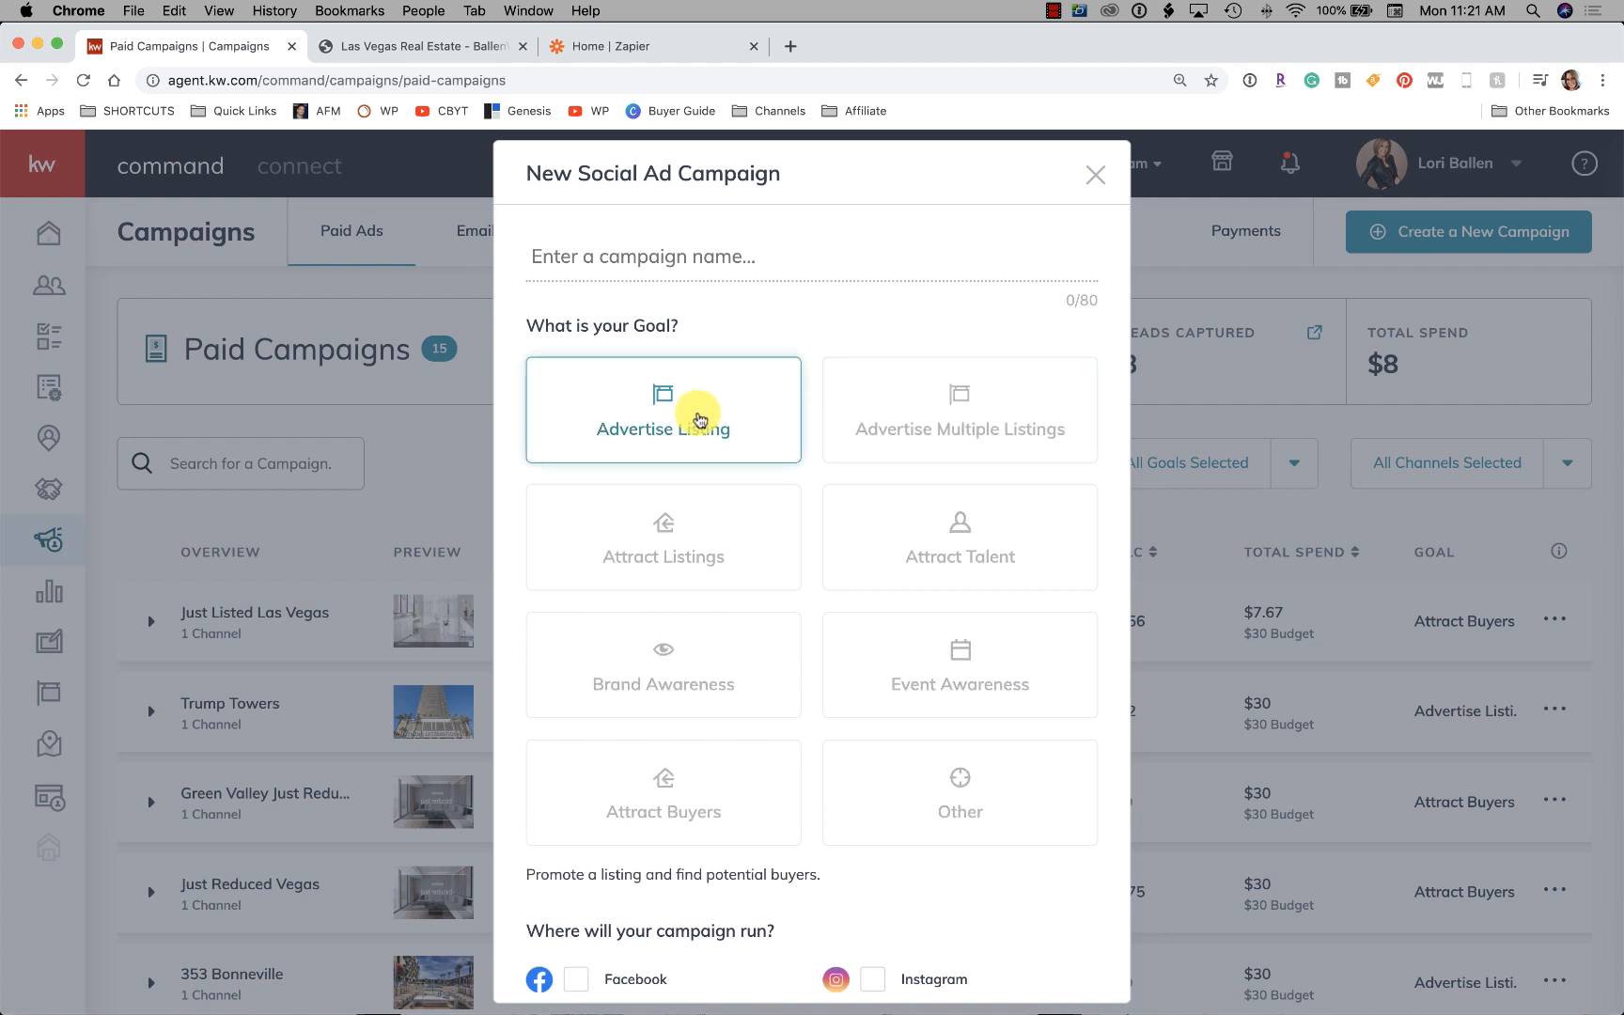
pyautogui.click(648, 256)
pyautogui.write('Observation')
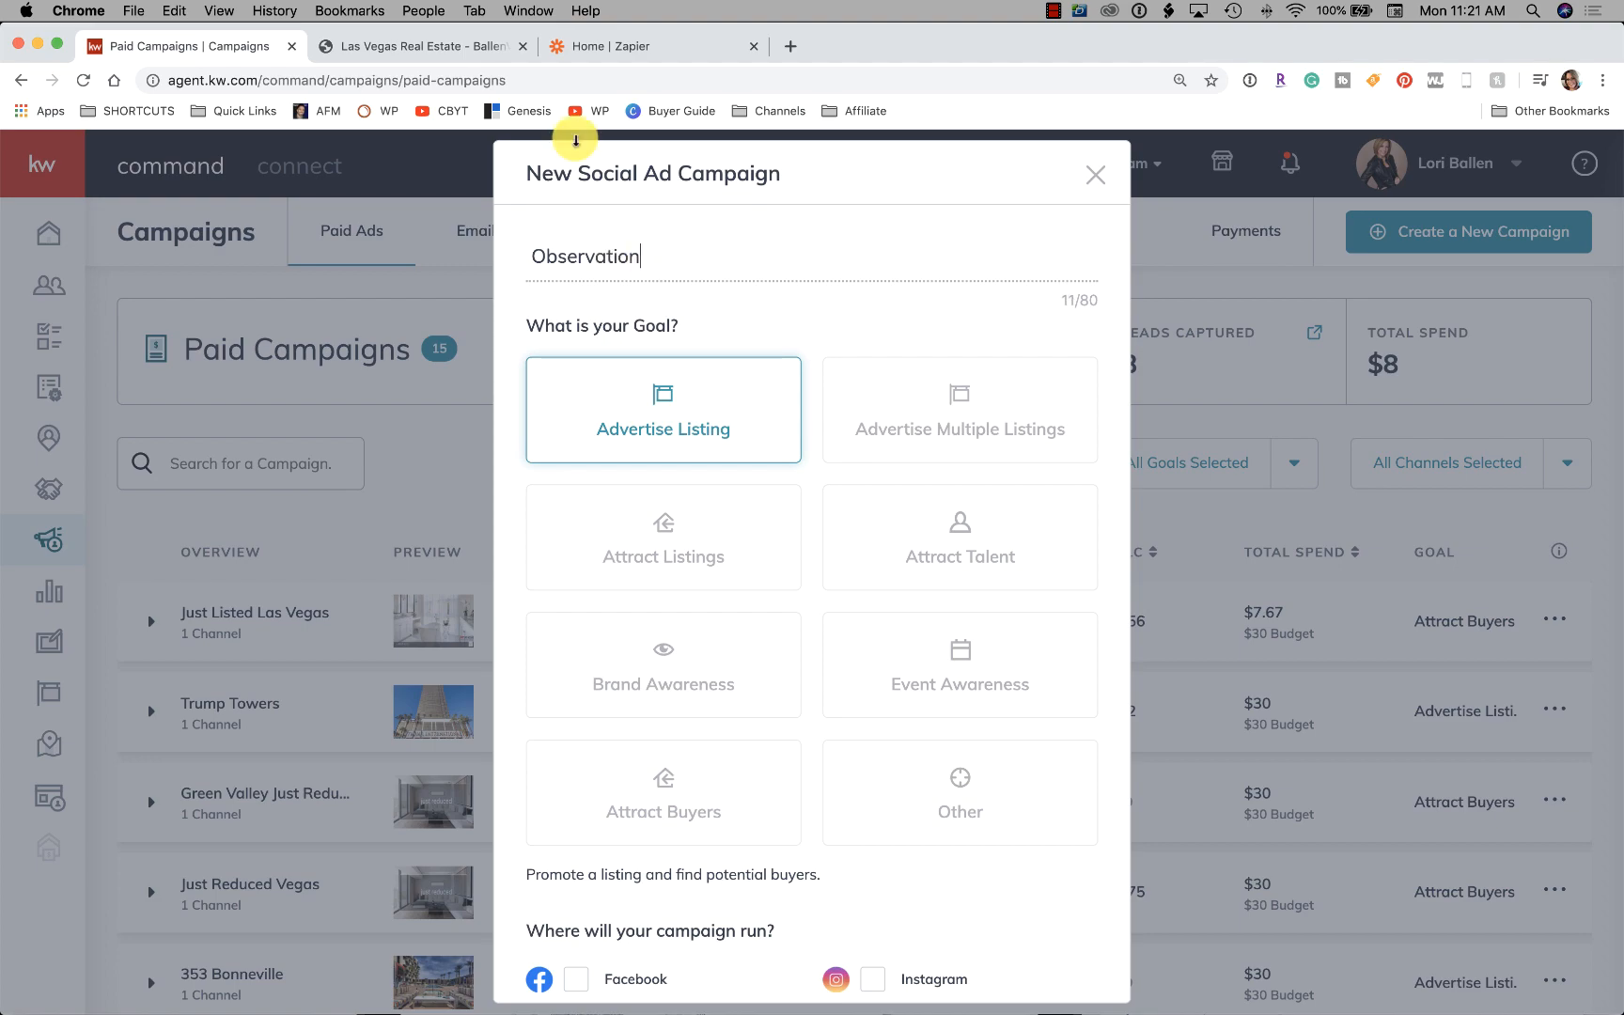
pyautogui.click(427, 46)
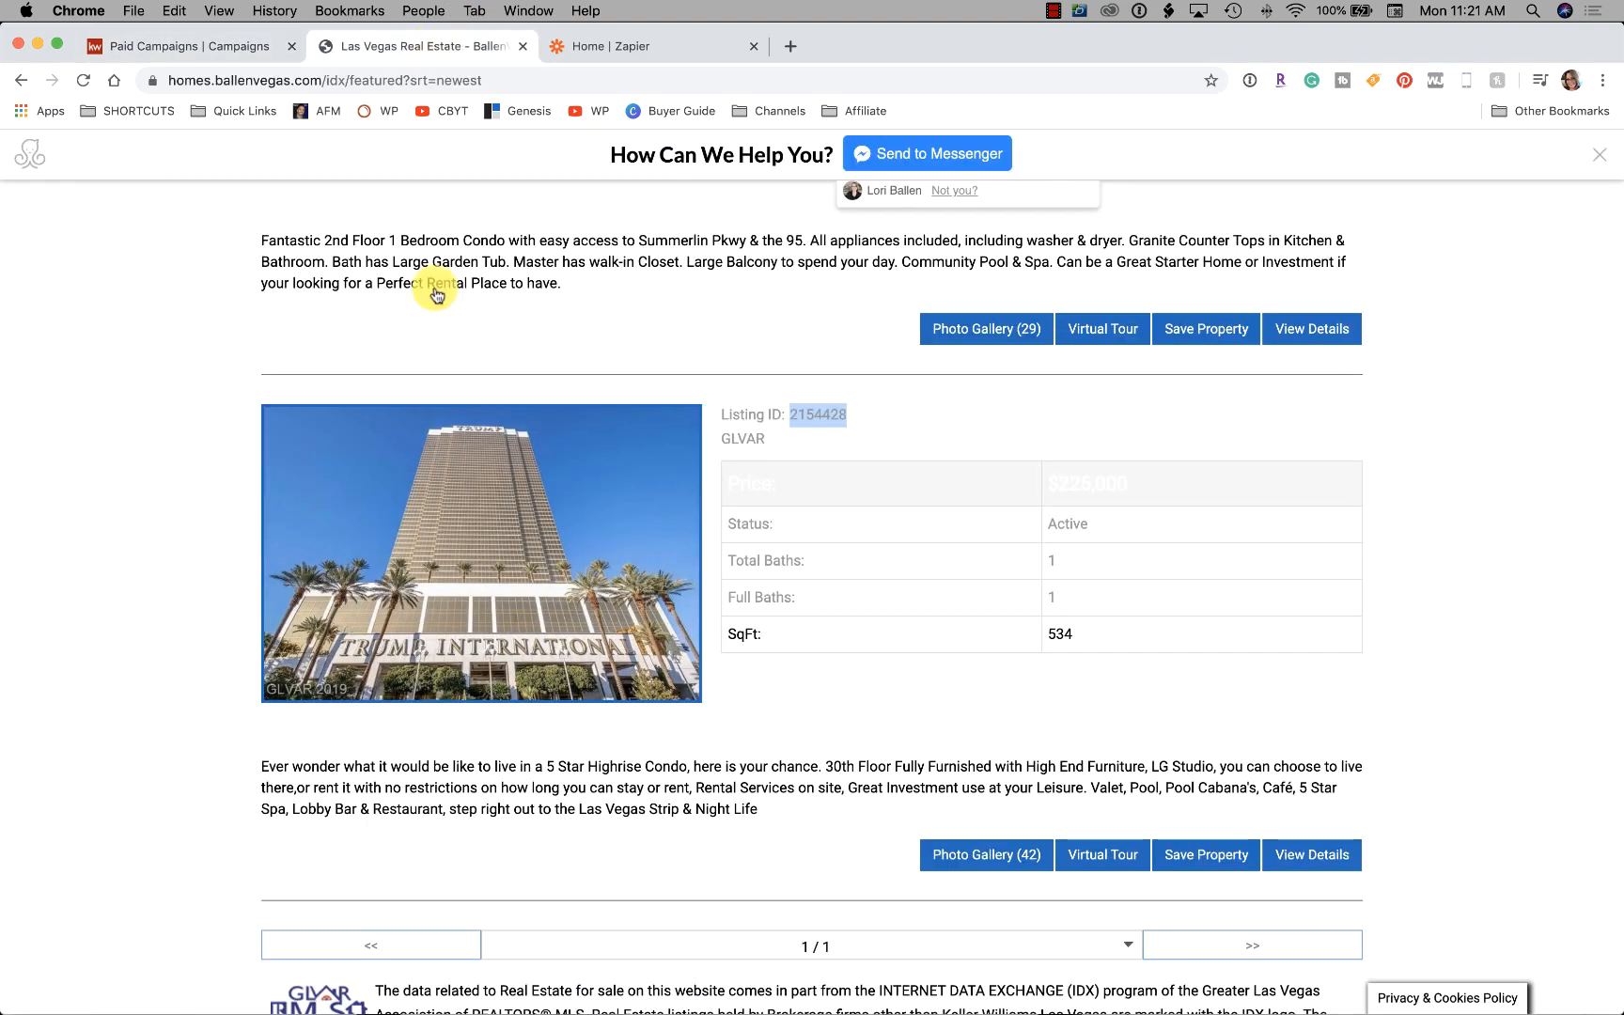
# Open the first Coming Soon listing on the Ballen Vegas site
pyautogui.scroll(15, 558, 508)
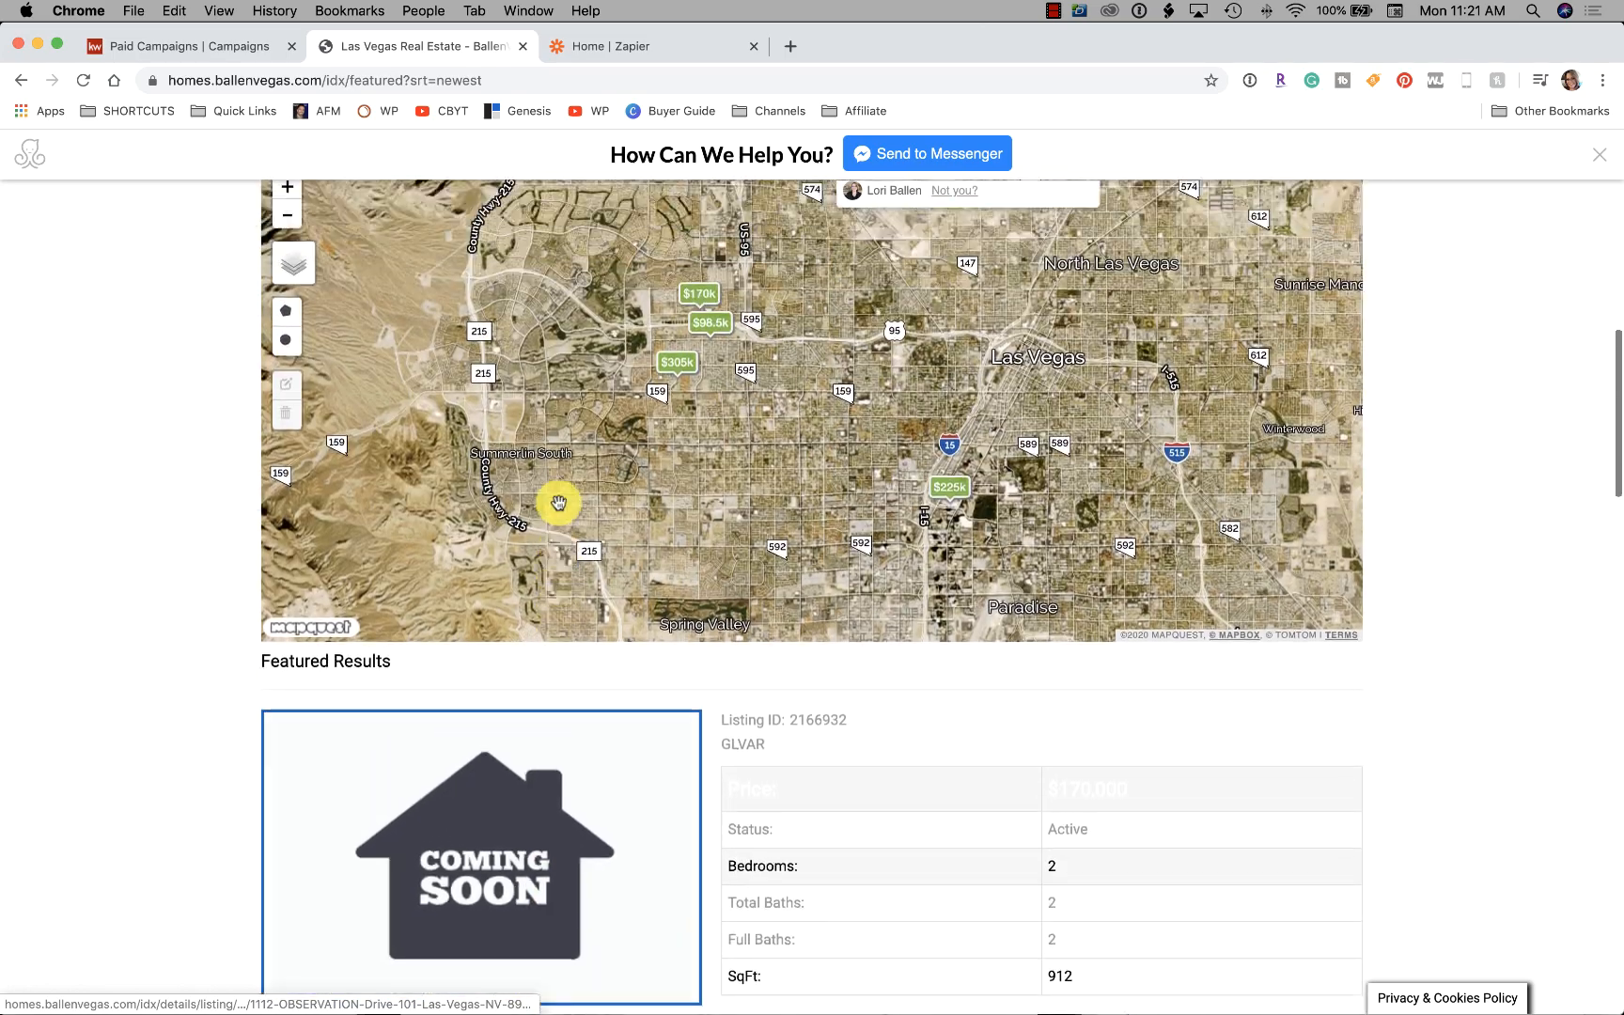
pyautogui.scroll(-7, 558, 507)
pyautogui.scroll(10, 558, 507)
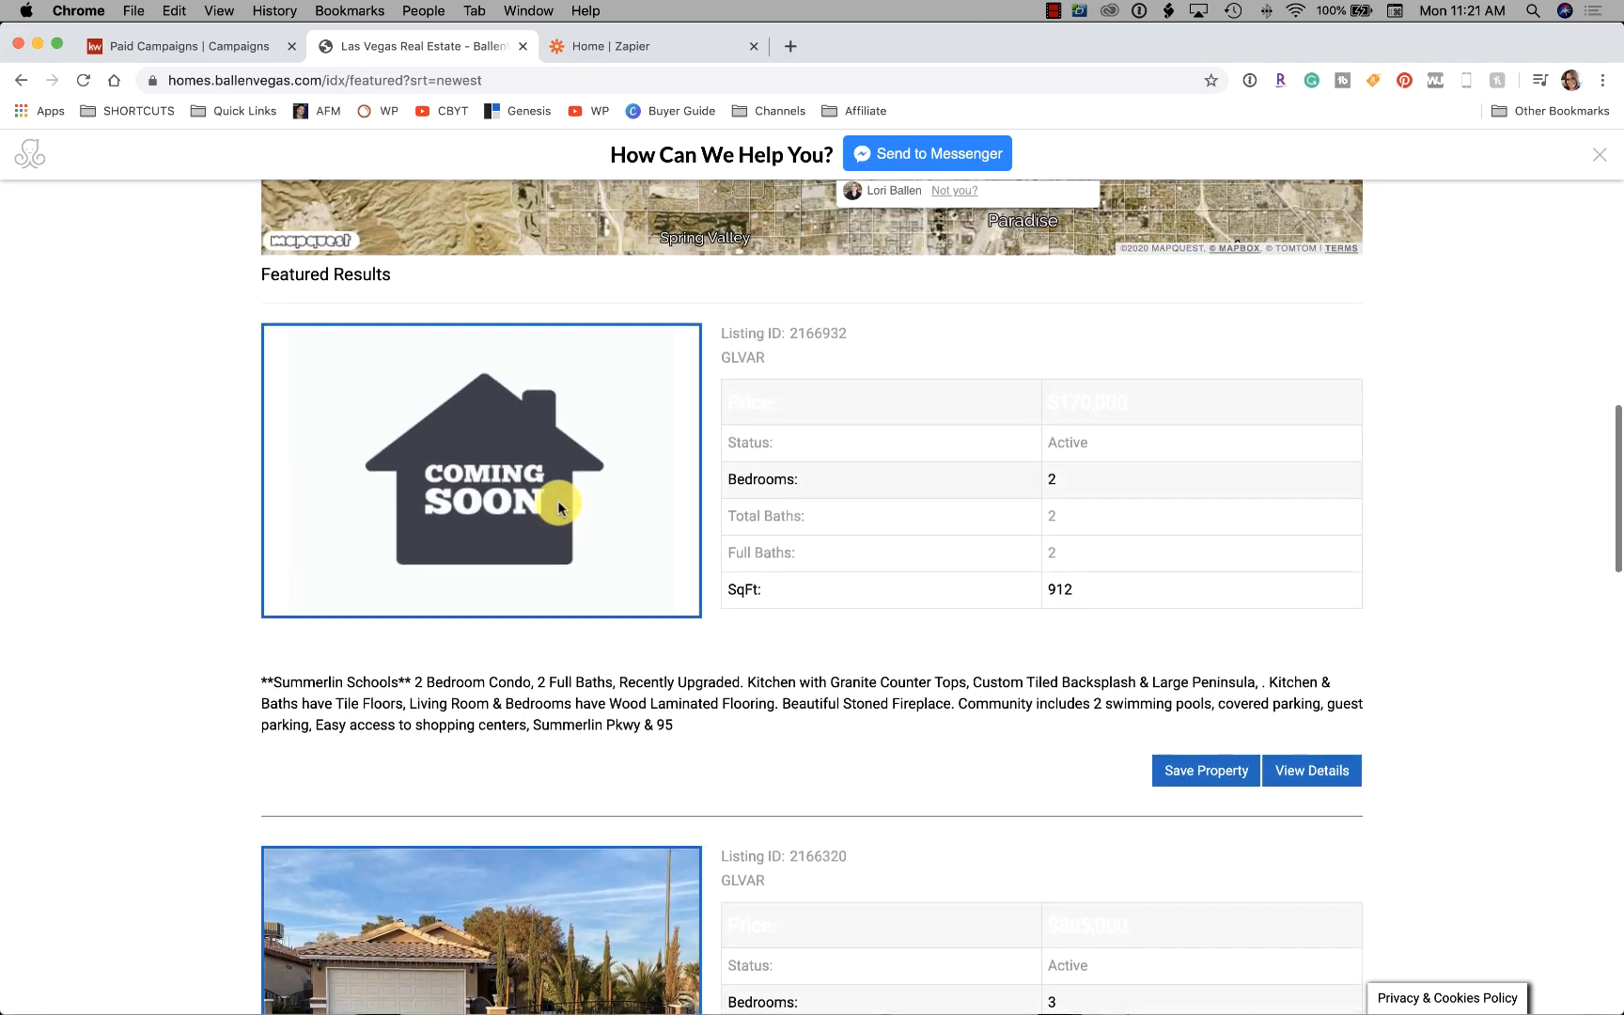
pyautogui.scroll(-10, 558, 507)
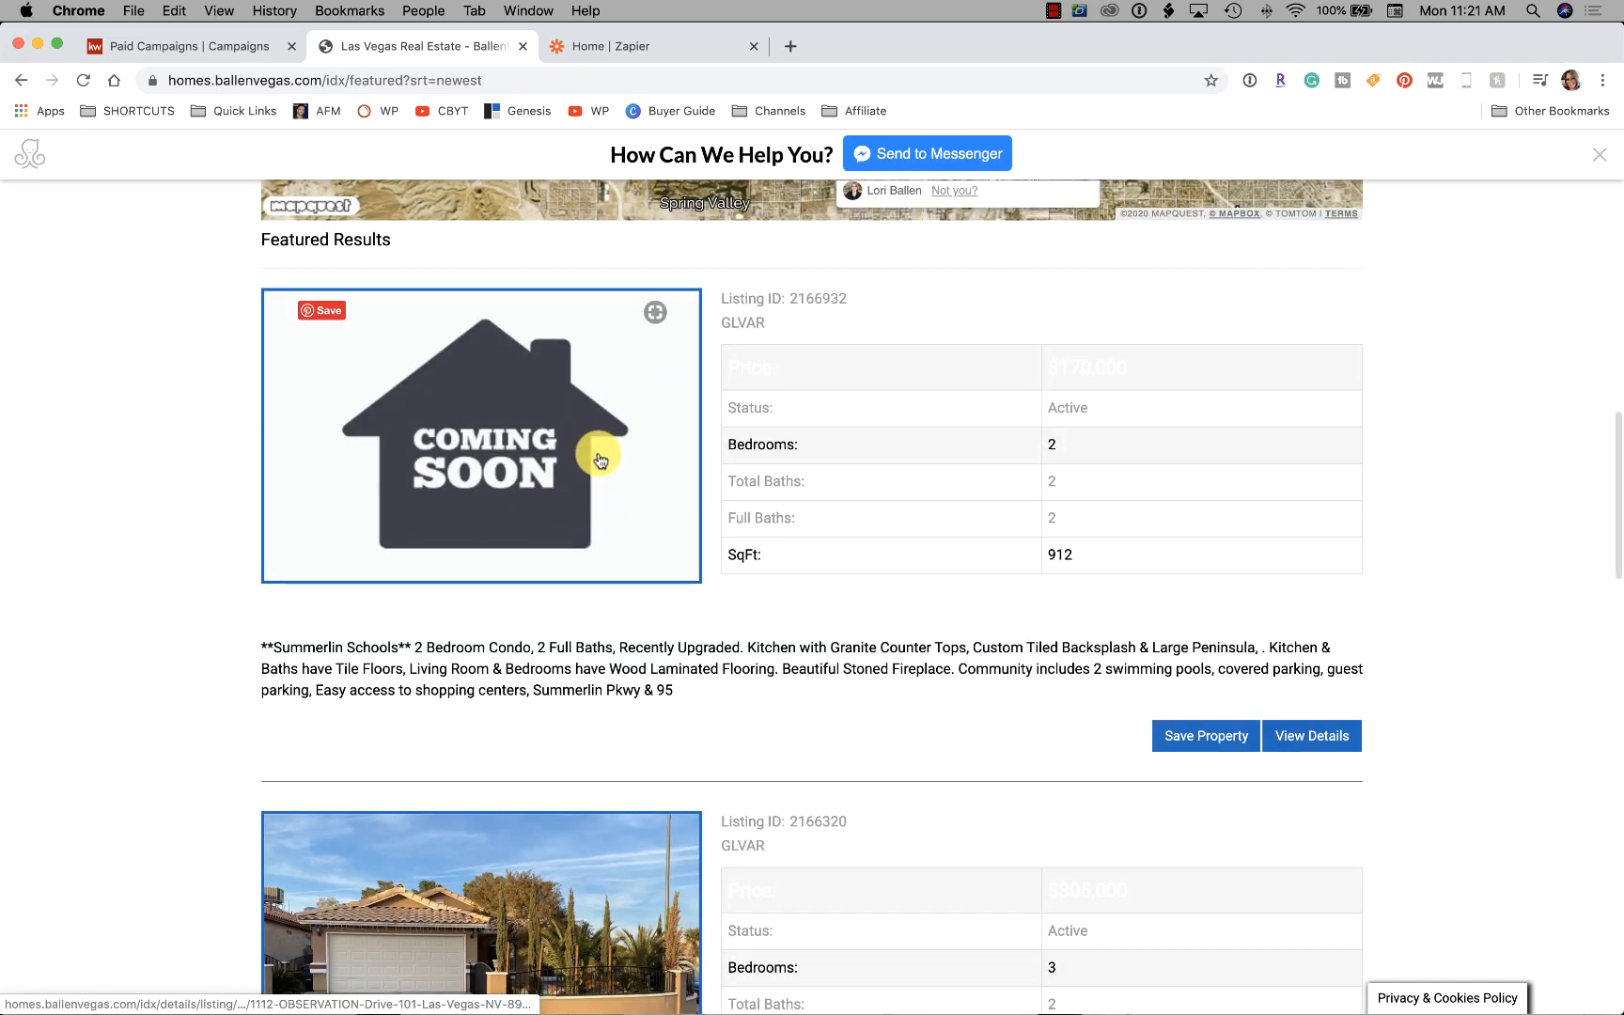
pyautogui.click(544, 445)
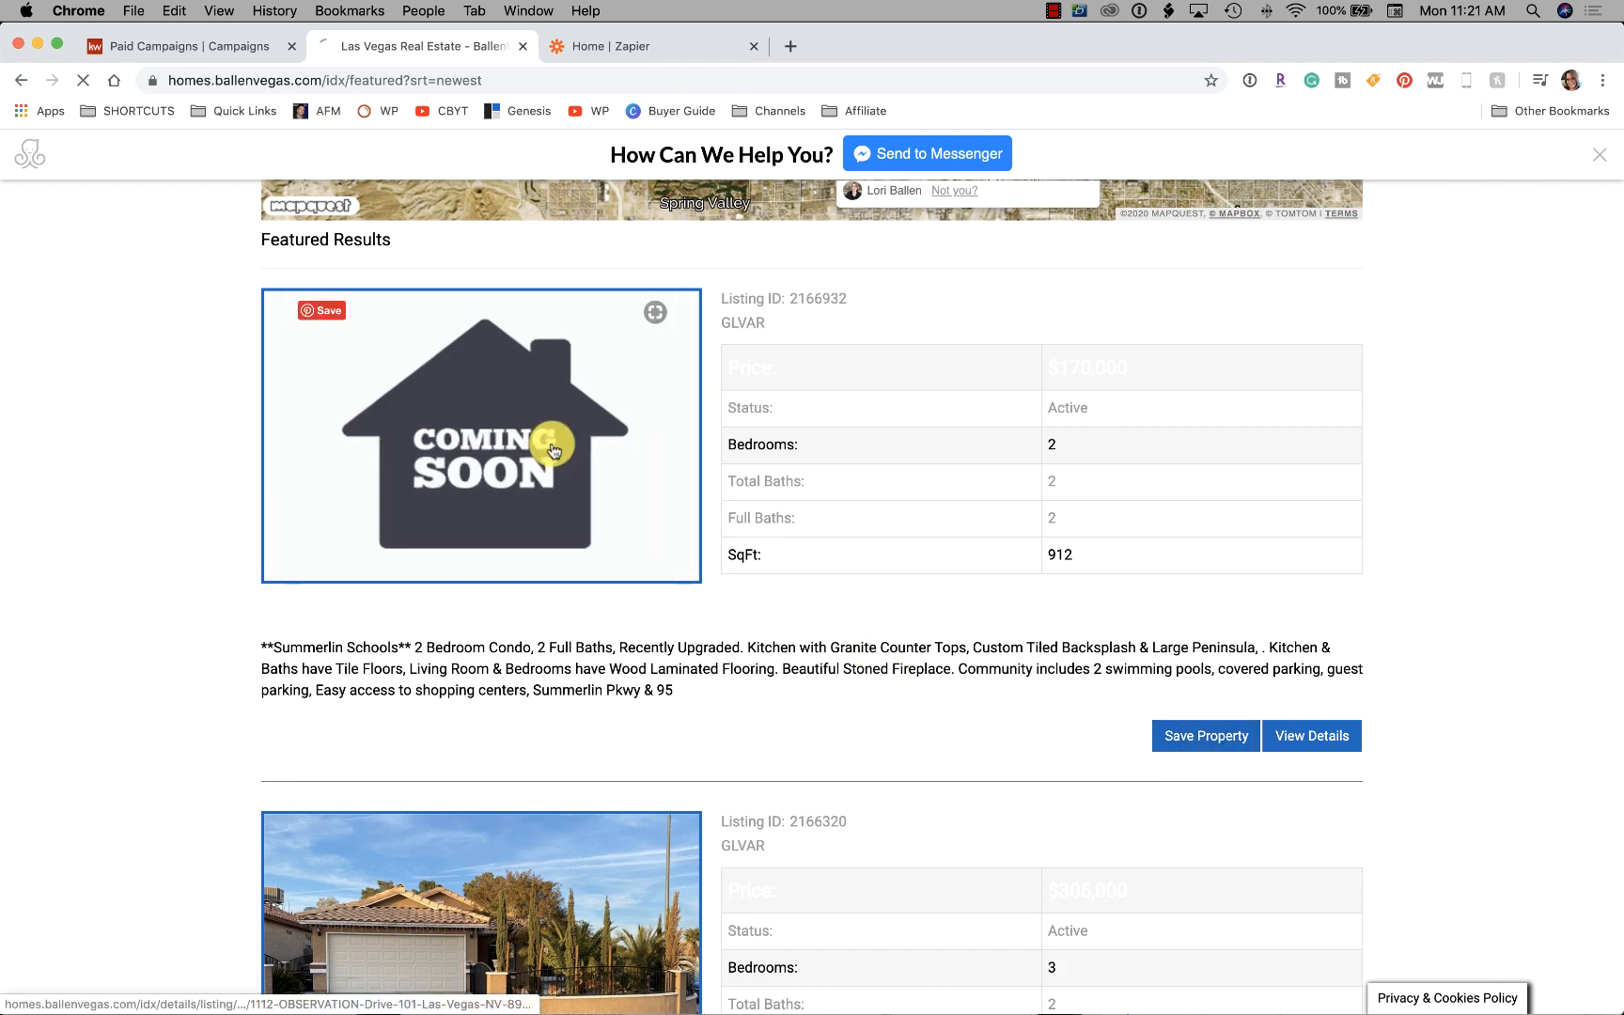
pyautogui.scroll(-8, 311, 582)
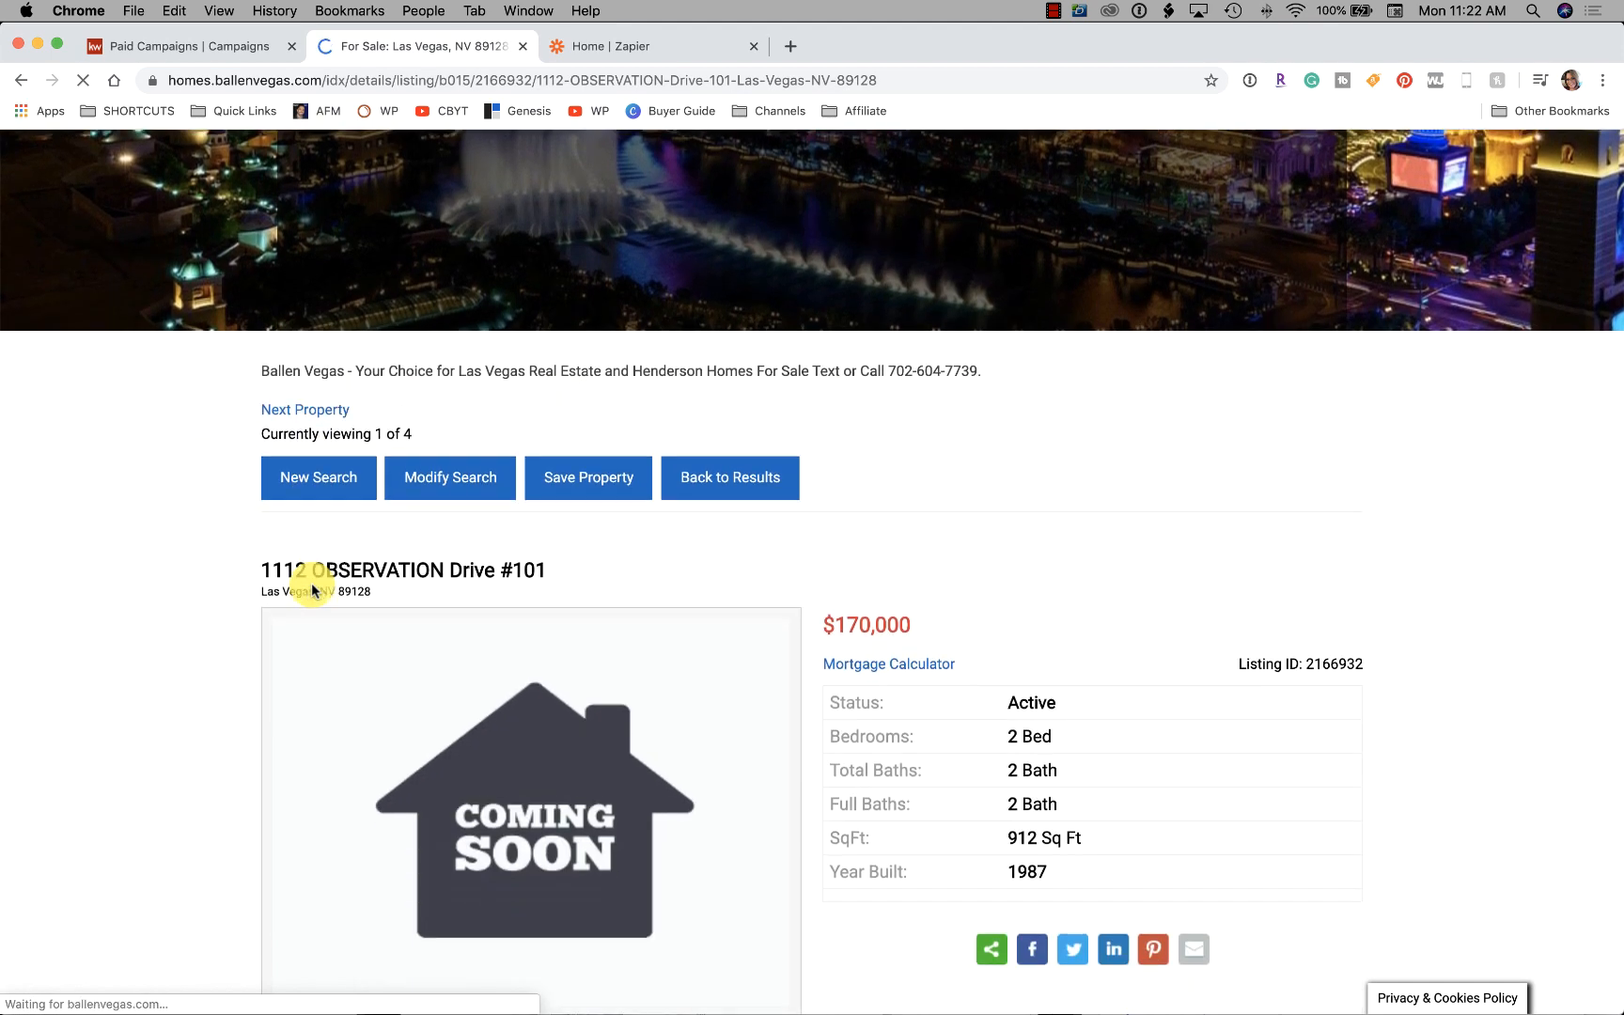
pyautogui.scroll(-3, 313, 591)
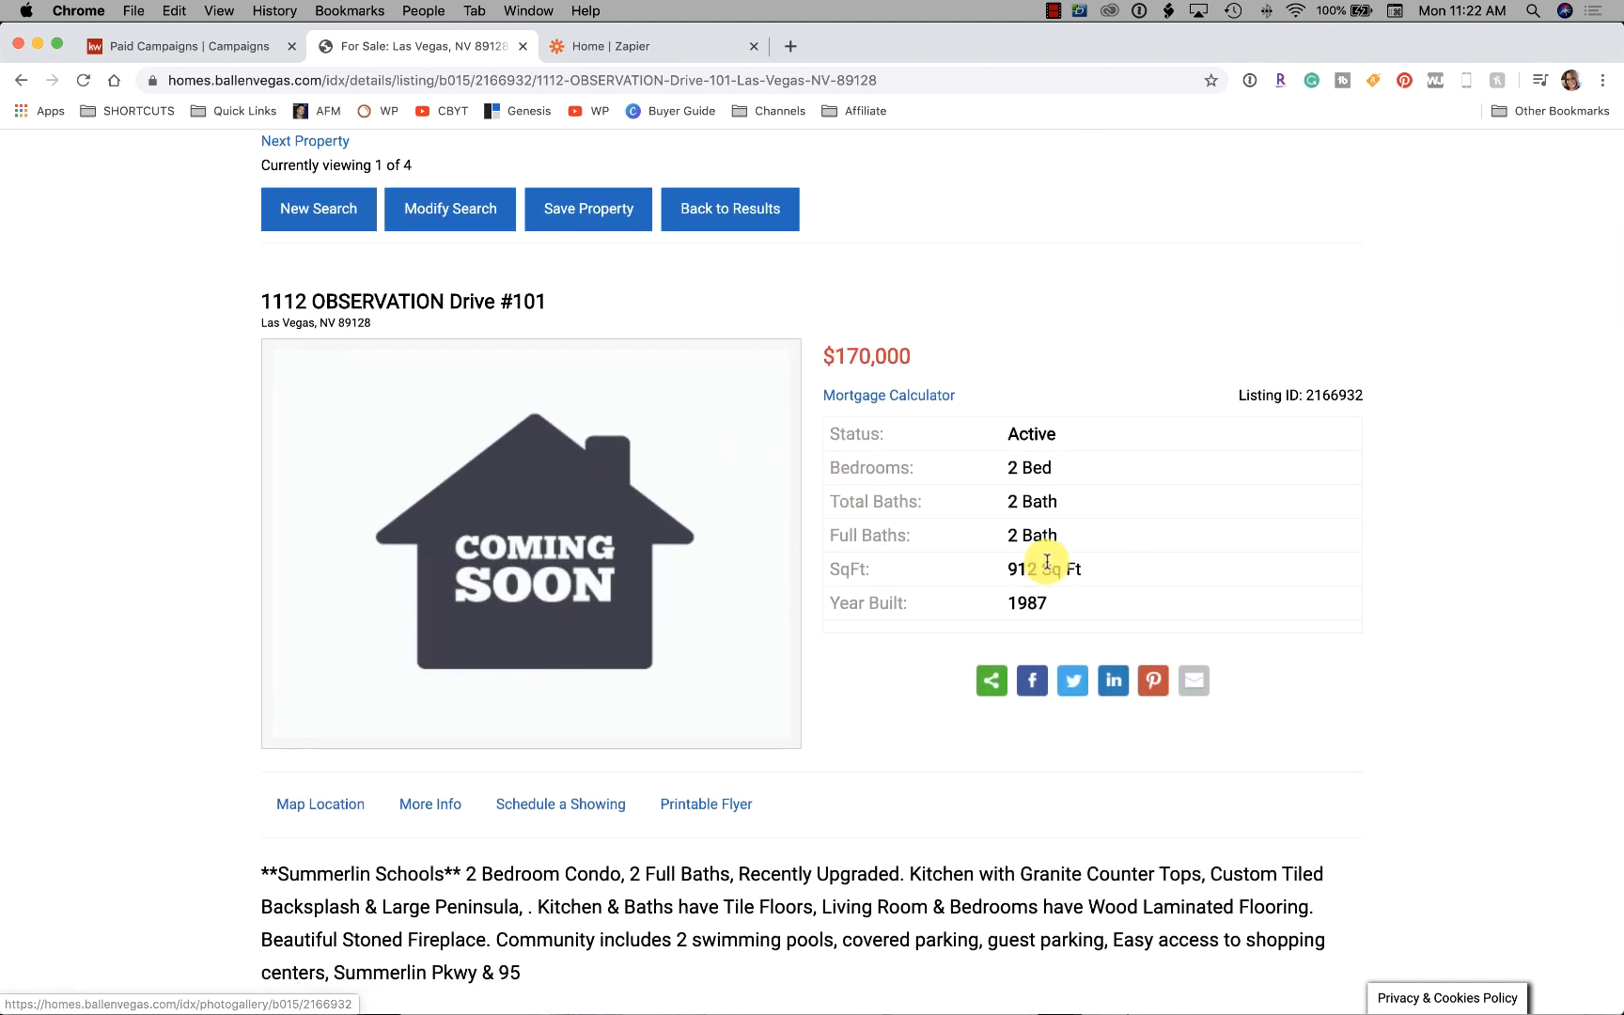
pyautogui.scroll(-1, 1130, 498)
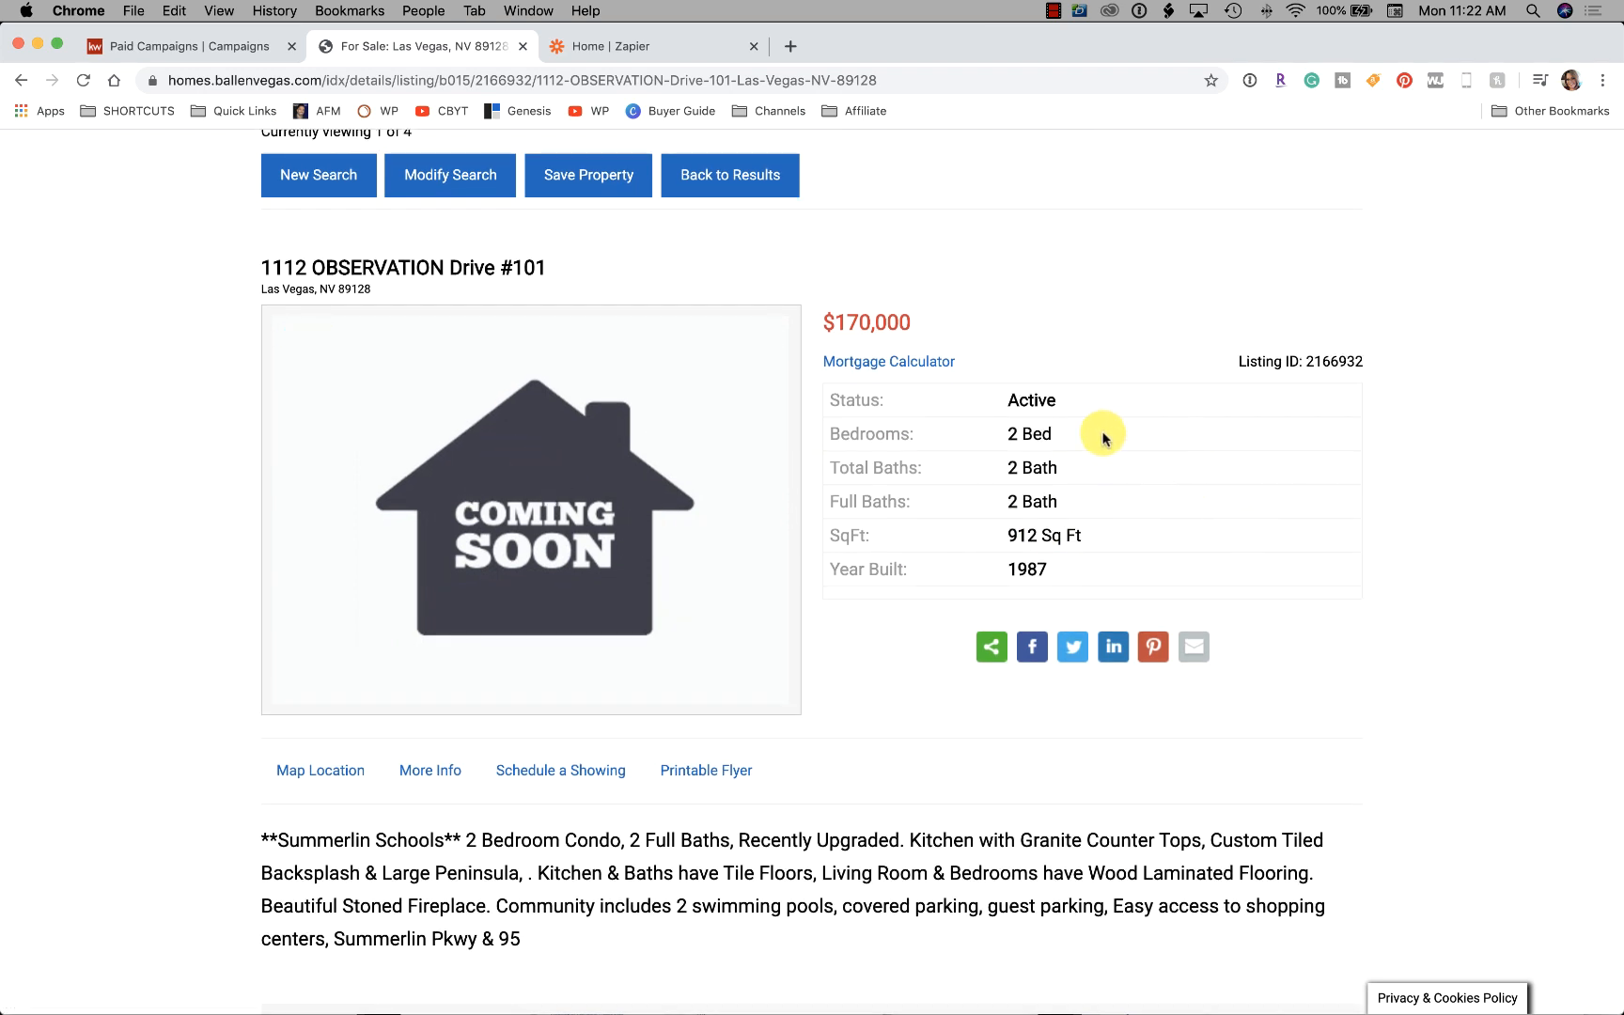
pyautogui.scroll(-5, 1102, 437)
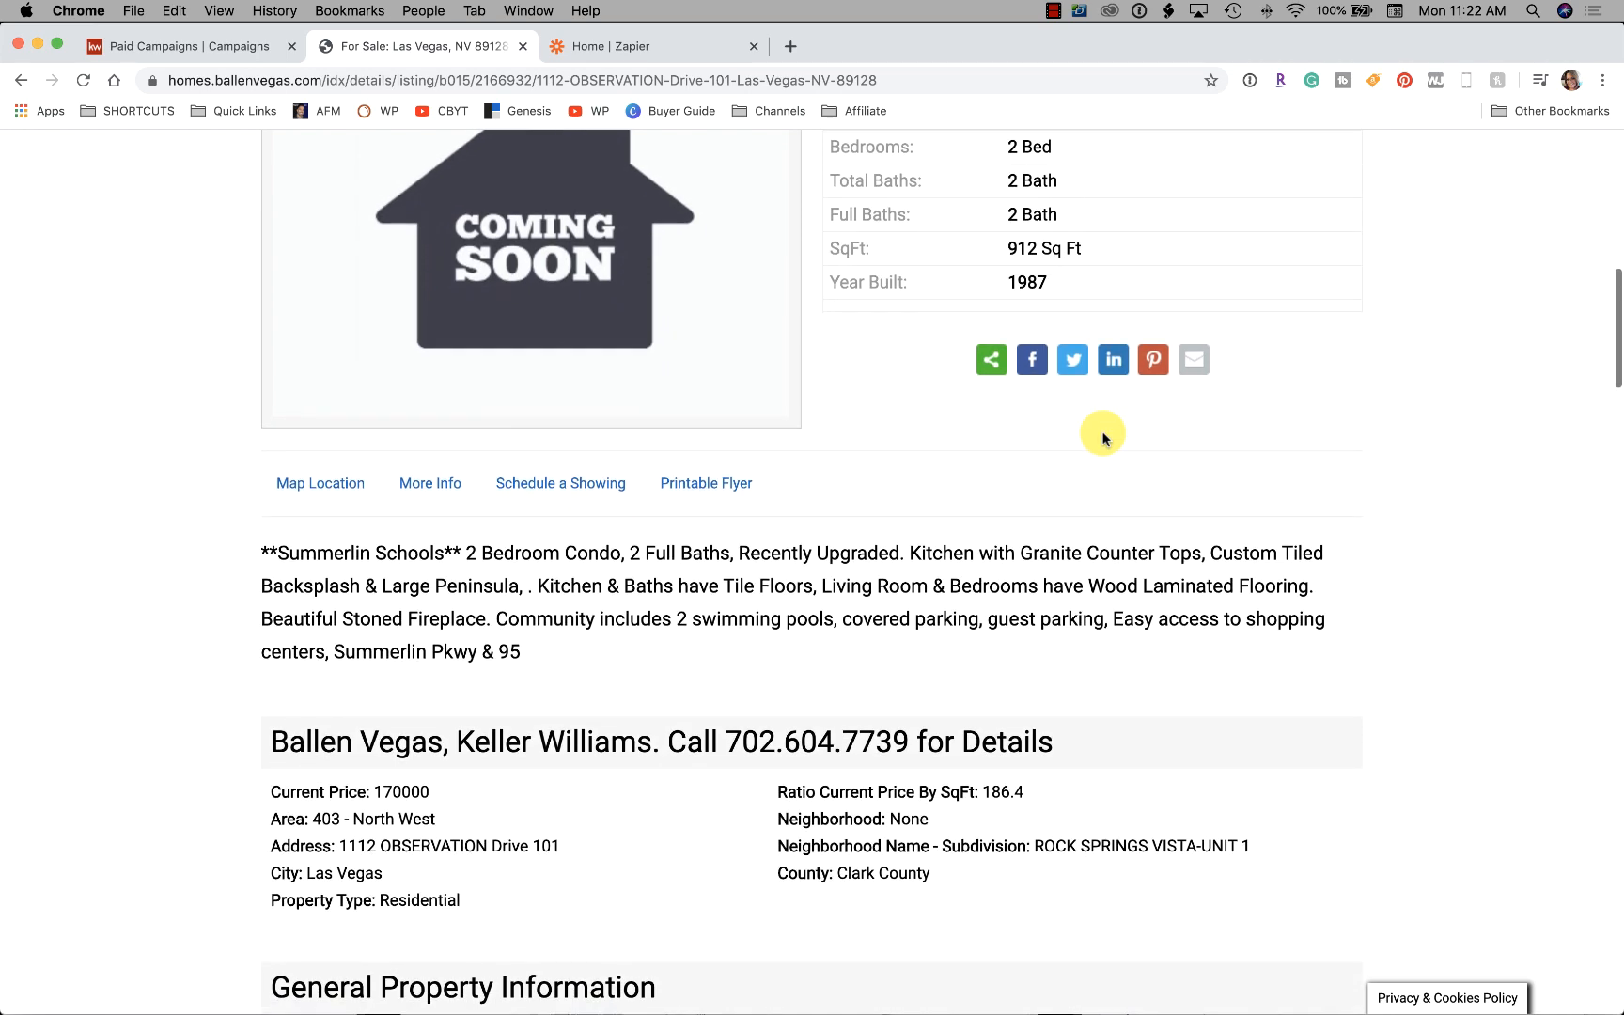
pyautogui.scroll(5, 1103, 437)
pyautogui.scroll(-2, 1100, 436)
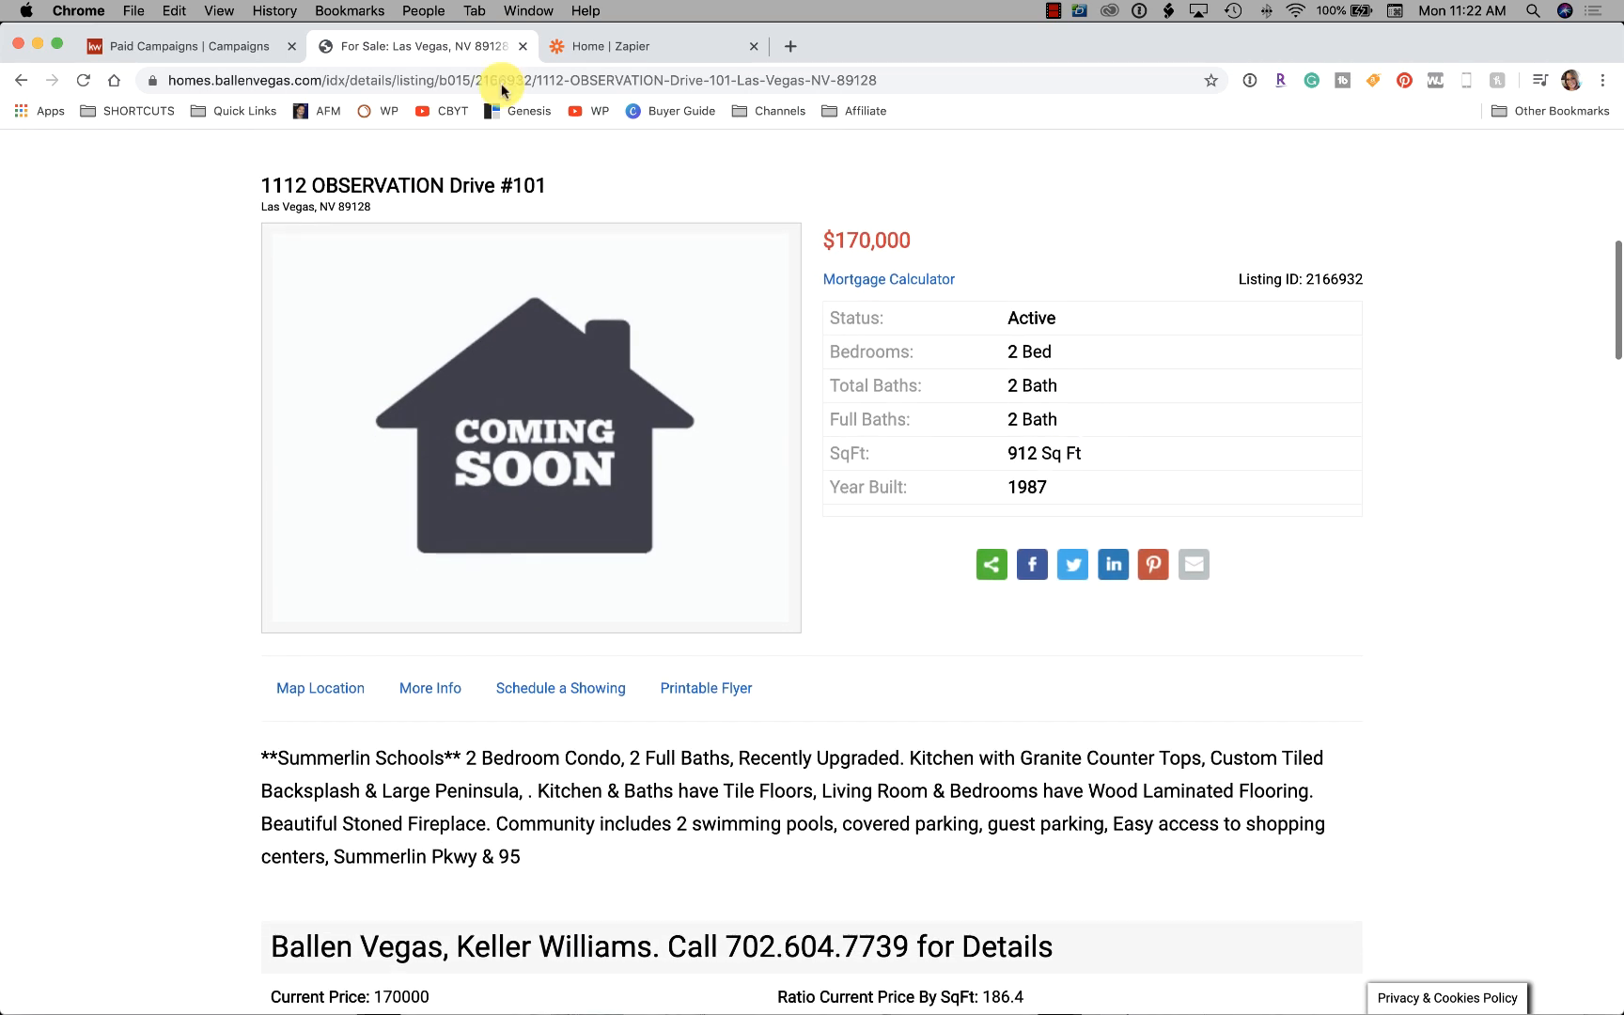
pyautogui.moveTo(580, 188); pyautogui.dragTo(225, 184)
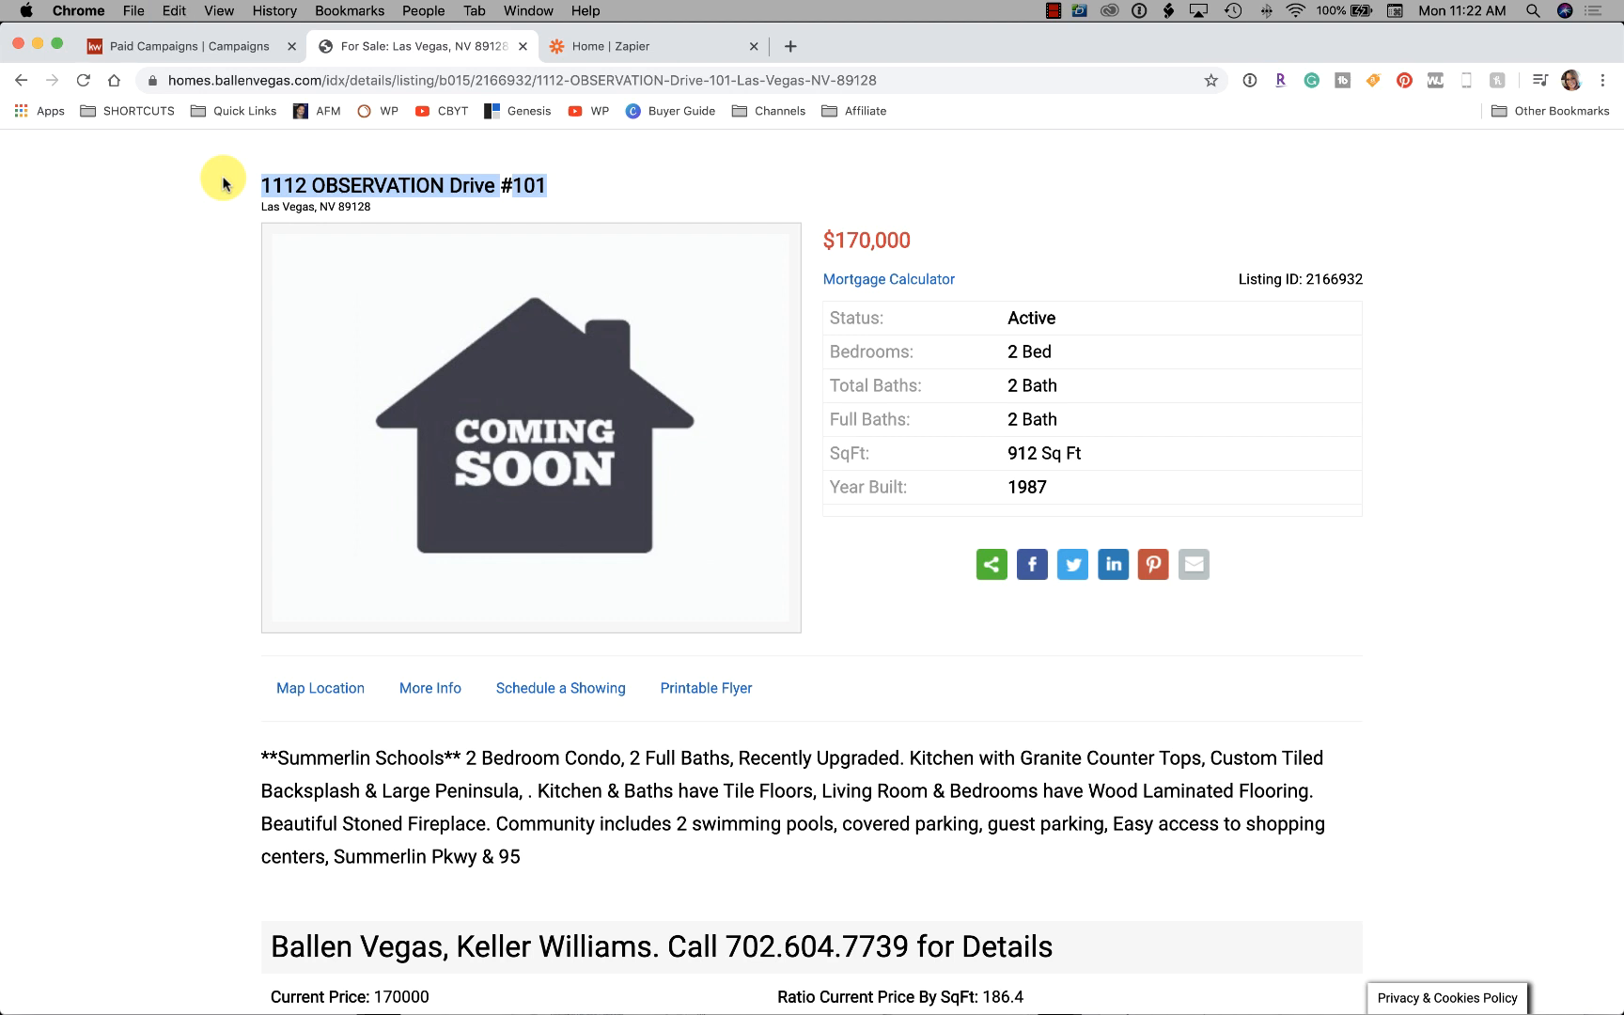
pyautogui.click(193, 46)
pyautogui.moveTo(658, 254); pyautogui.dragTo(533, 254)
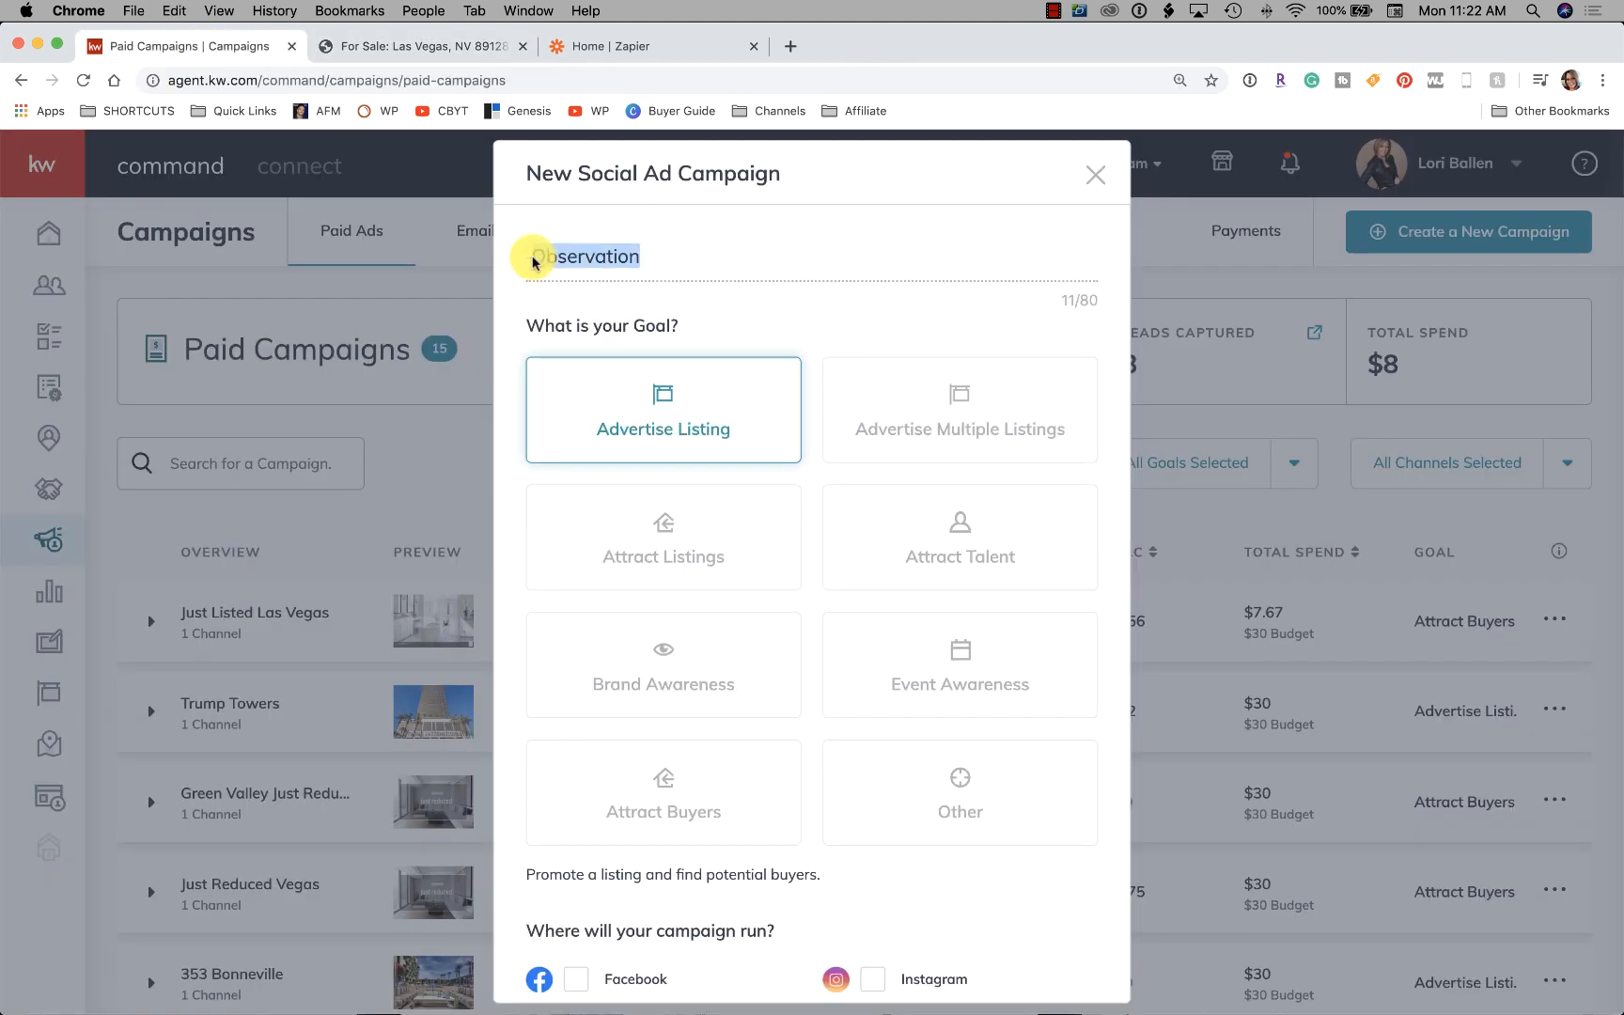
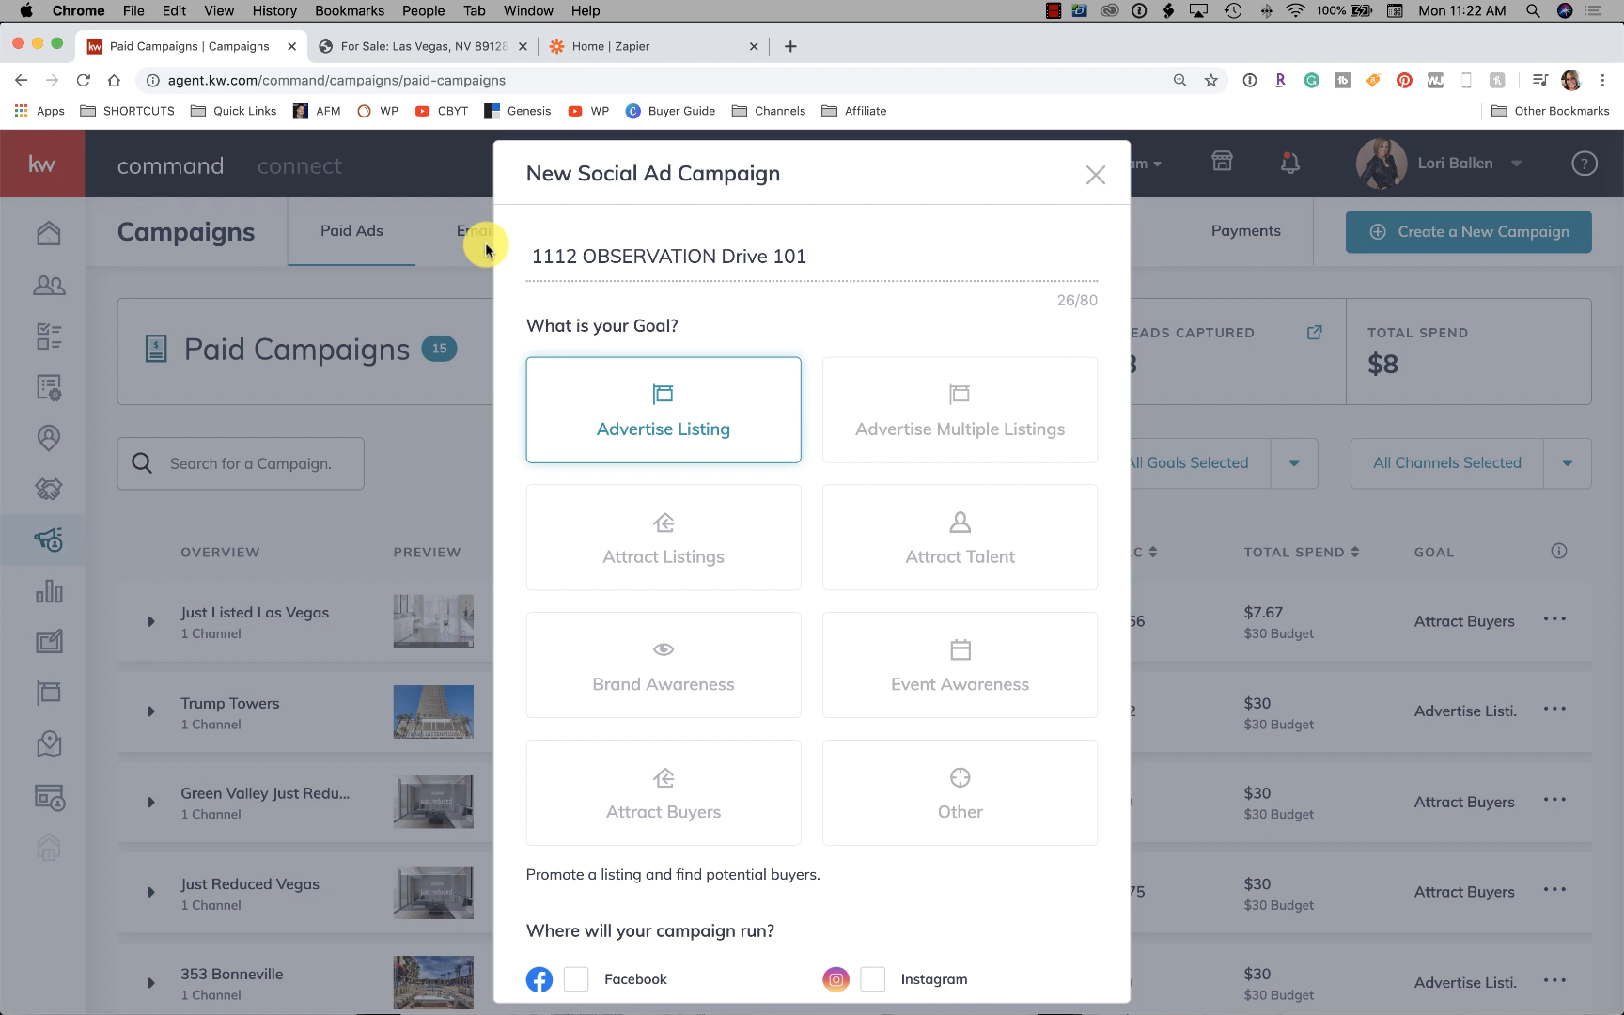
pyautogui.scroll(-1, 874, 340)
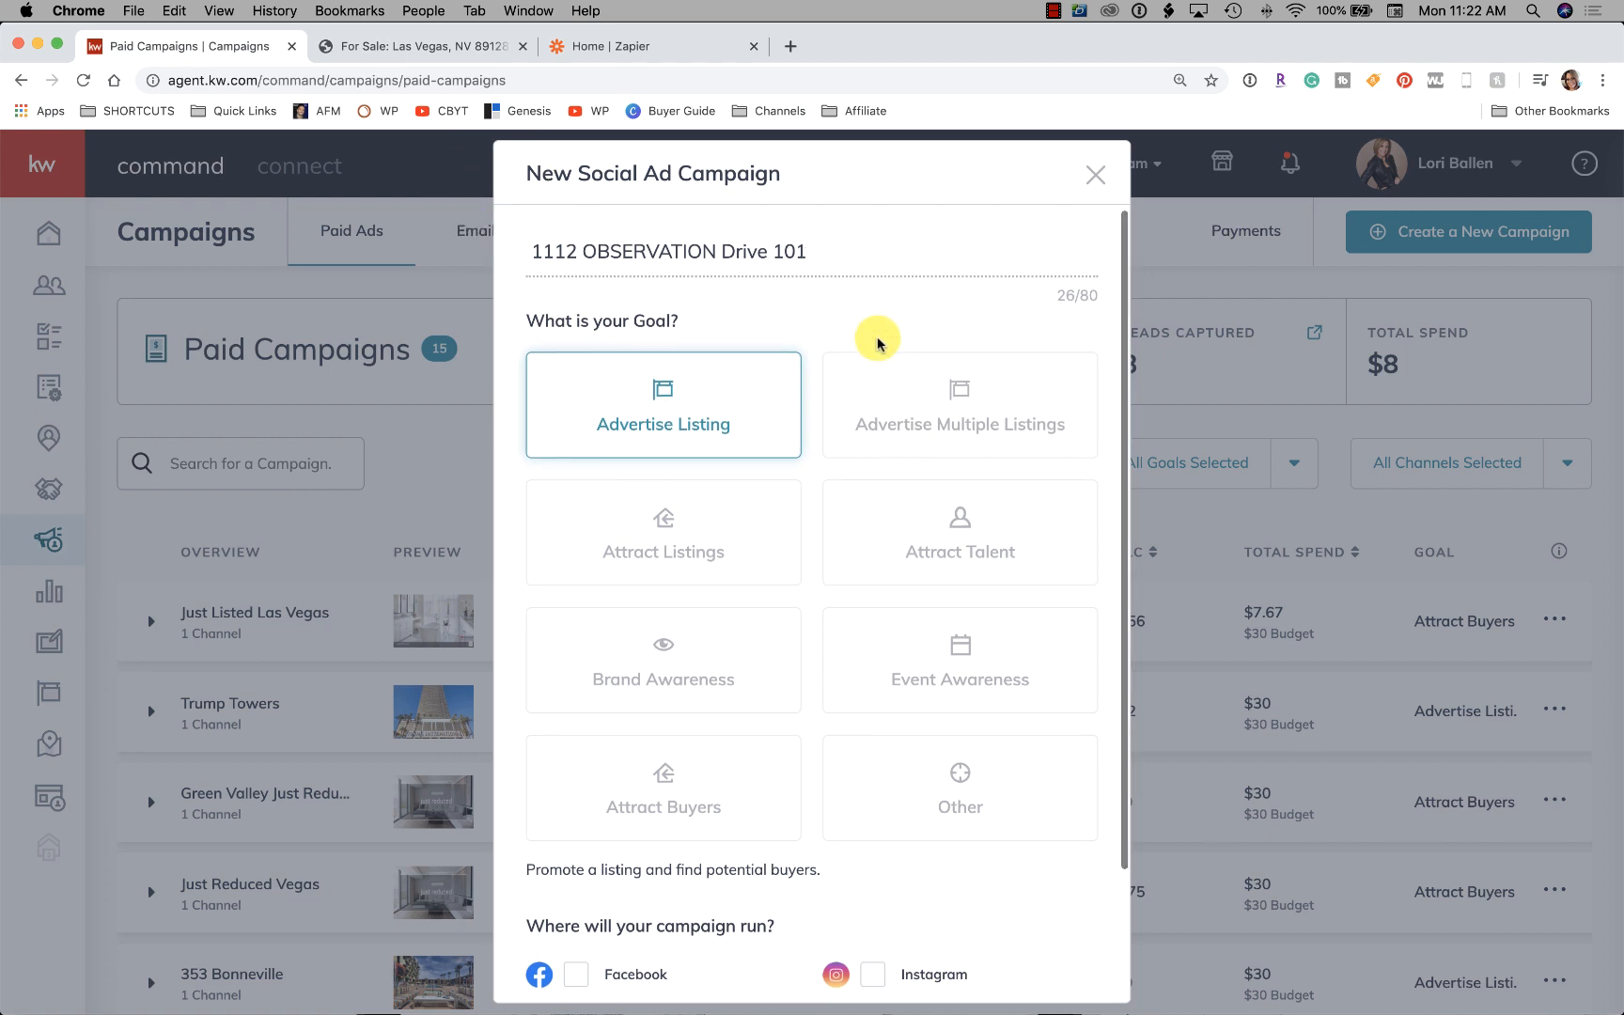
pyautogui.scroll(-5, 874, 340)
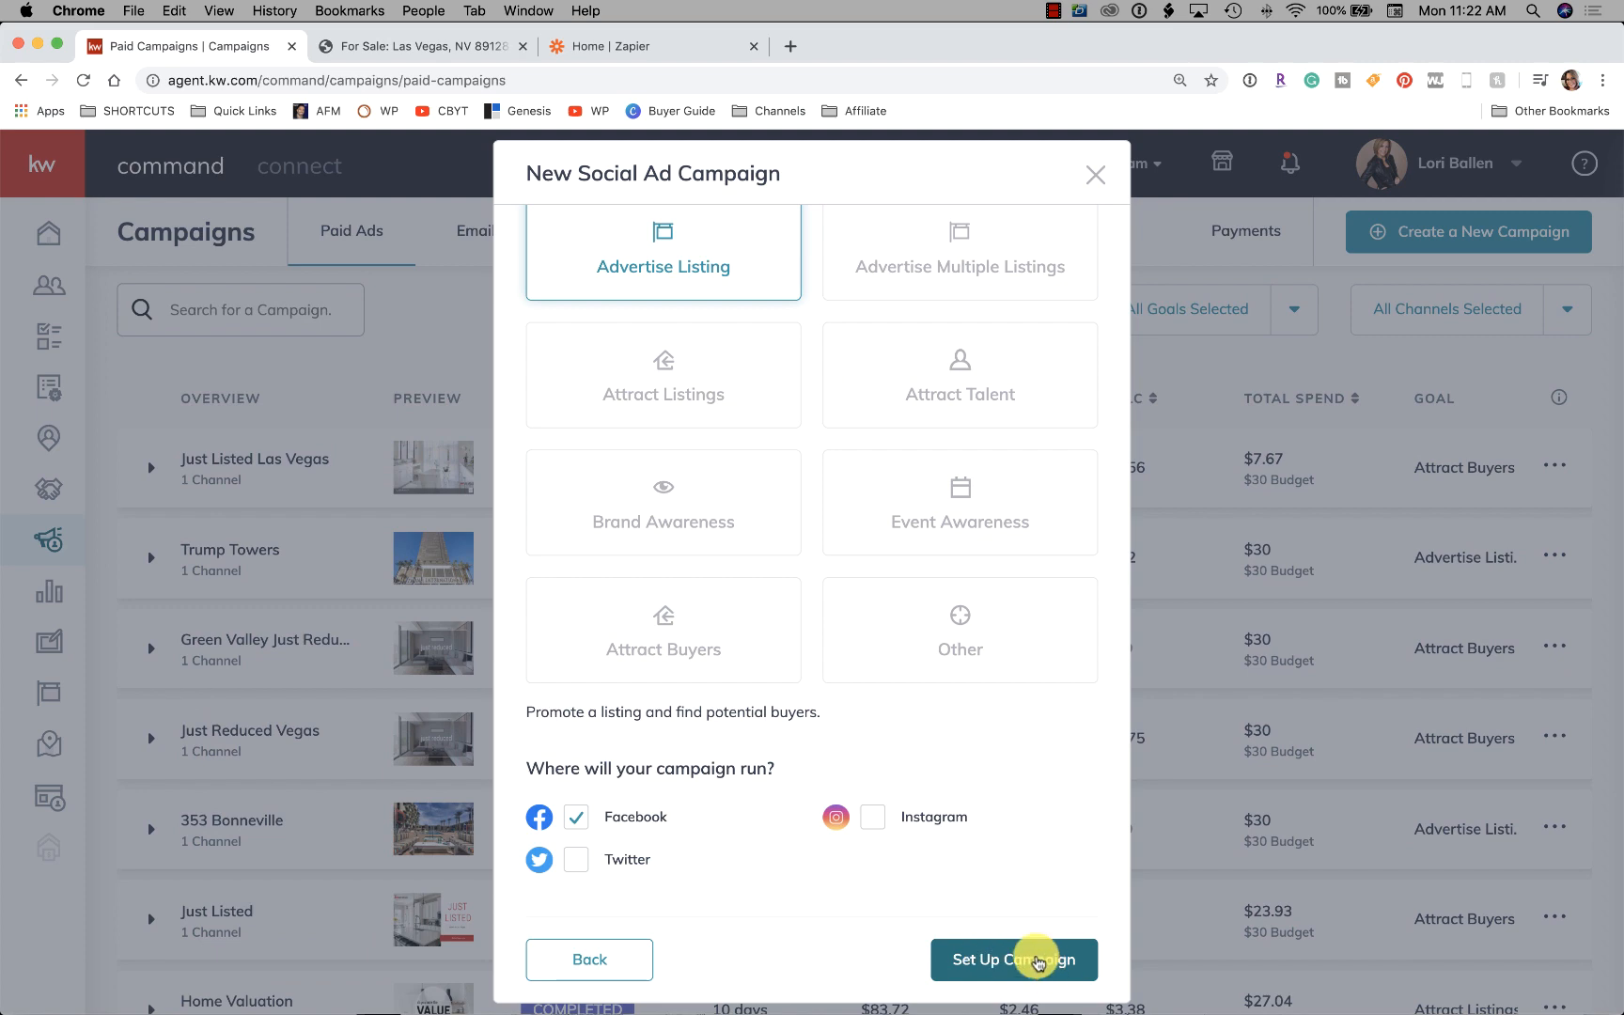
pyautogui.click(1037, 960)
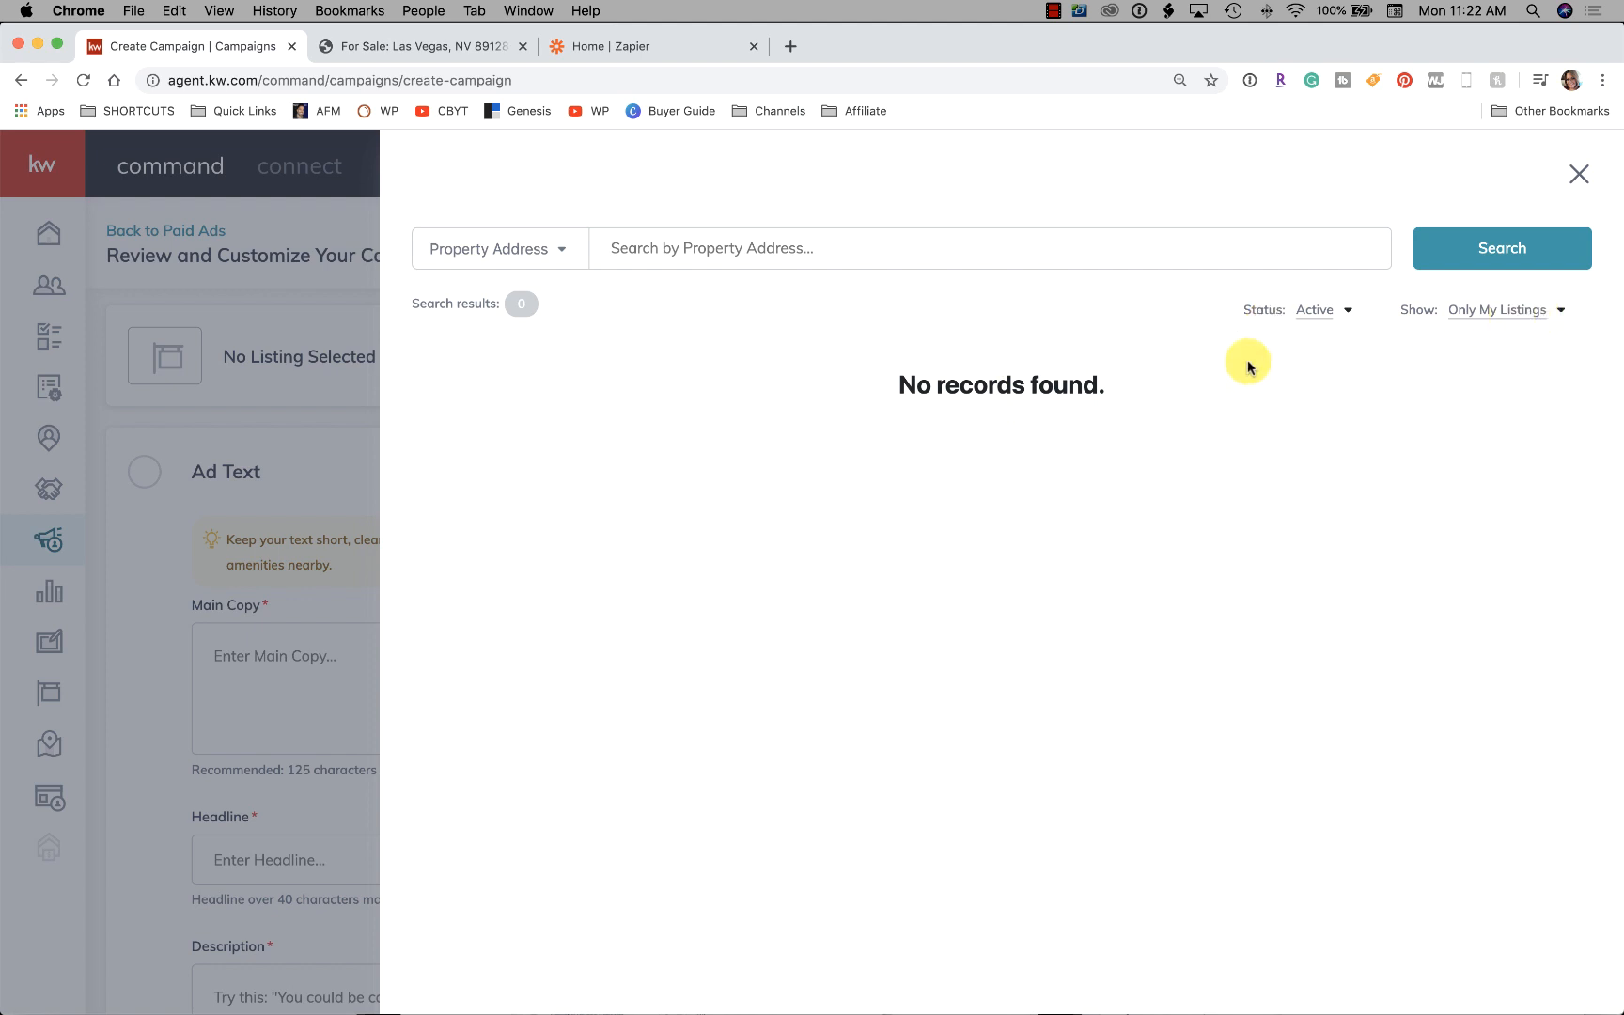
# Close the property search panel and begin editing the ad's Main Copy
pyautogui.click(1579, 178)
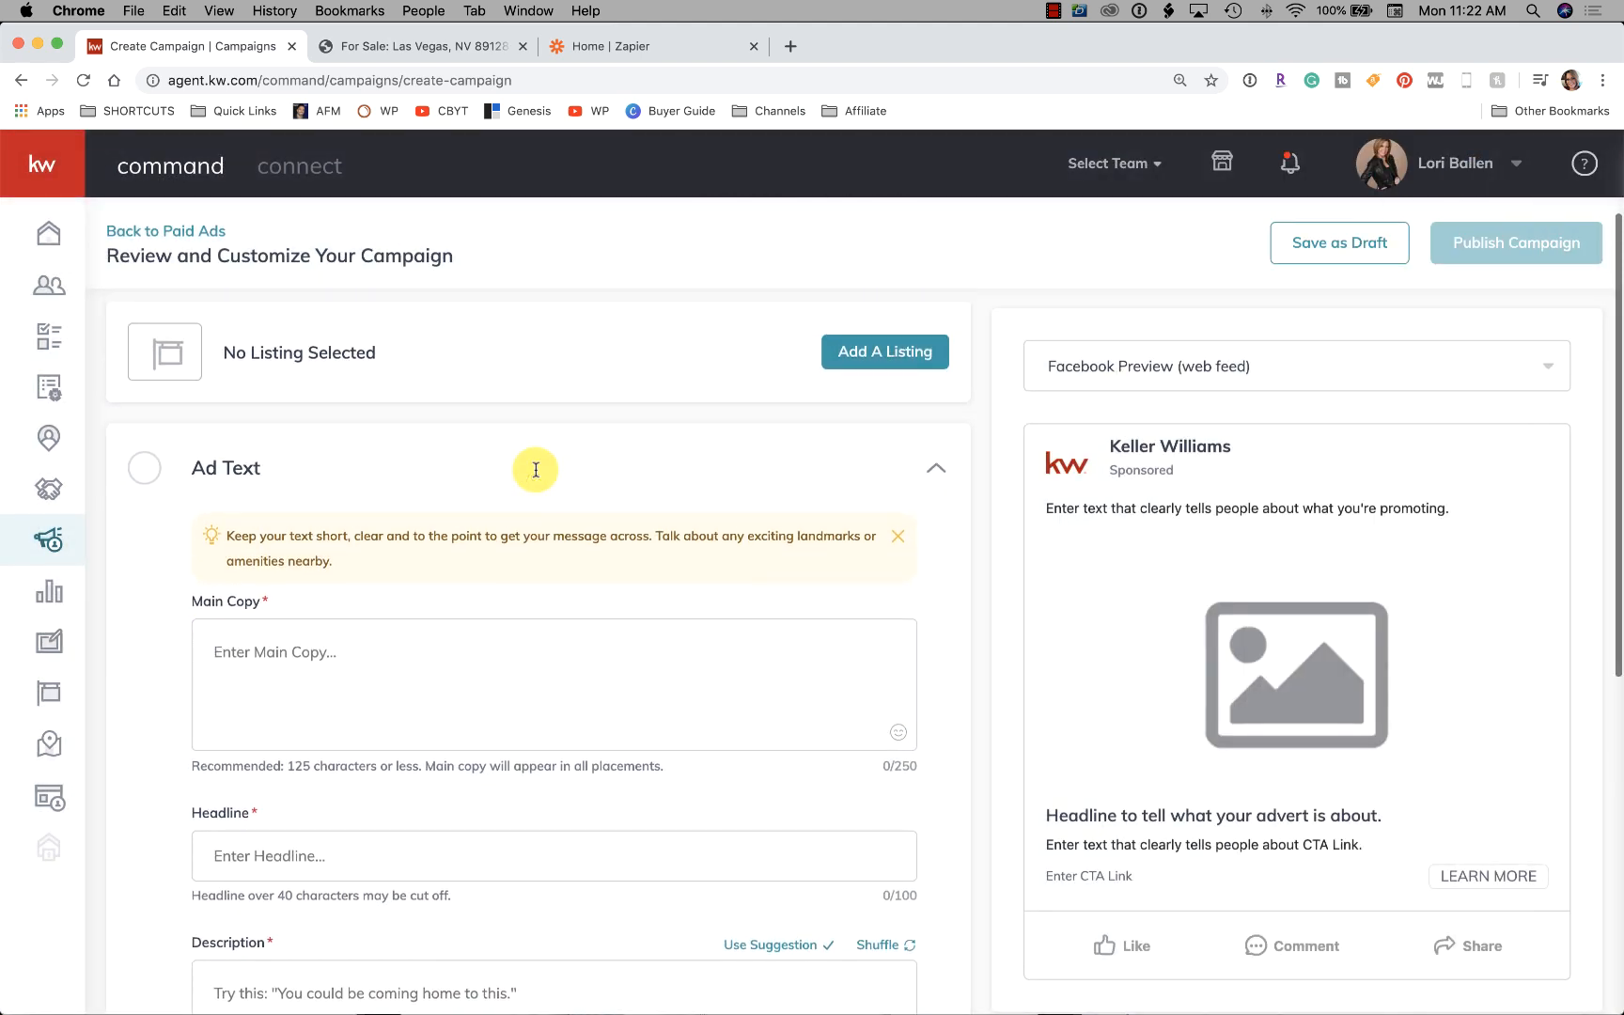
pyautogui.scroll(-2, 536, 469)
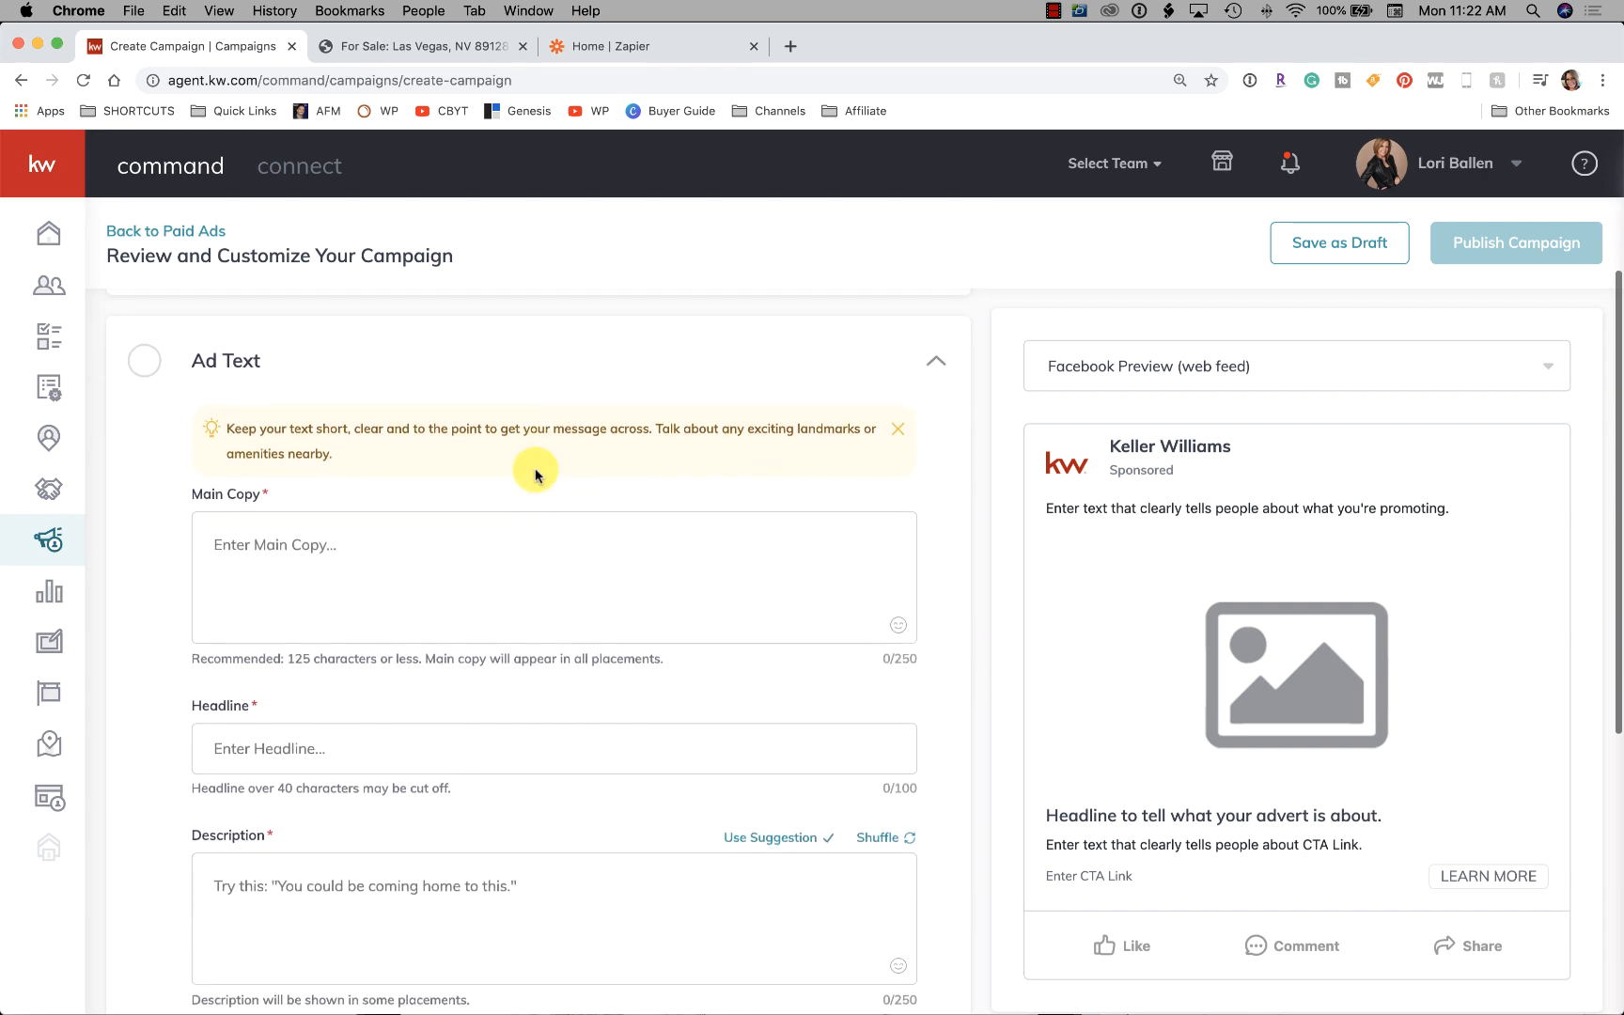
pyautogui.click(464, 552)
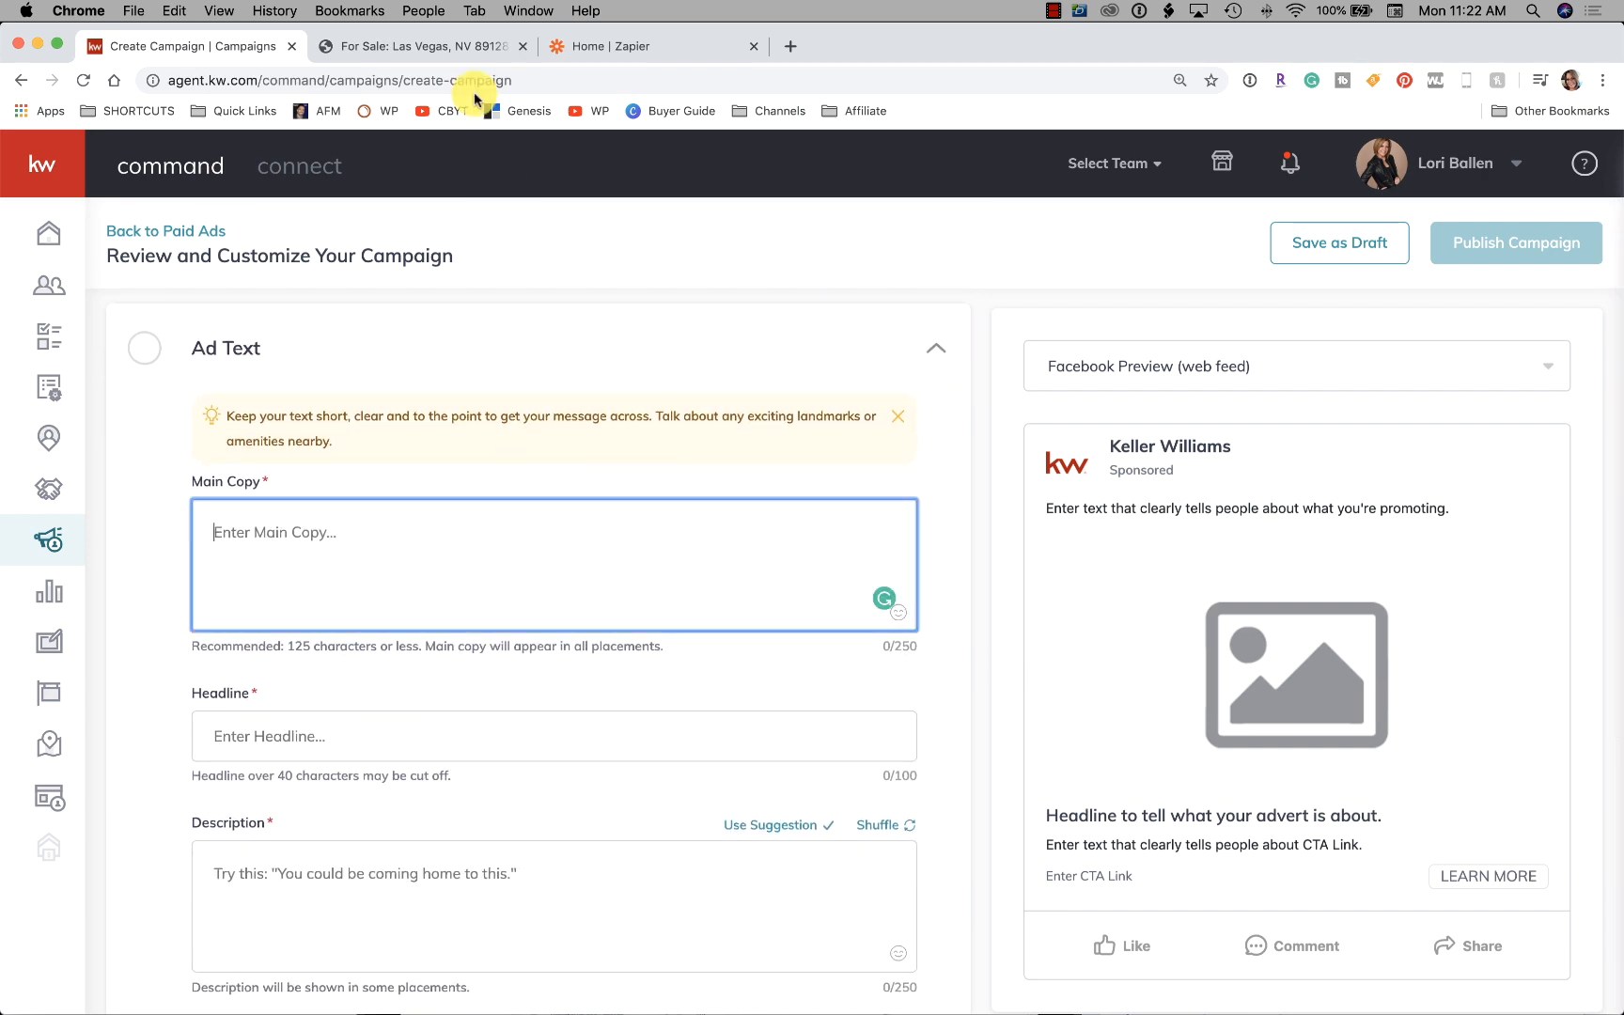
# Copy the listing's full Summerlin Schools description paragraph from the Ballen Vegas page
pyautogui.click(442, 41)
pyautogui.scroll(-4, 501, 501)
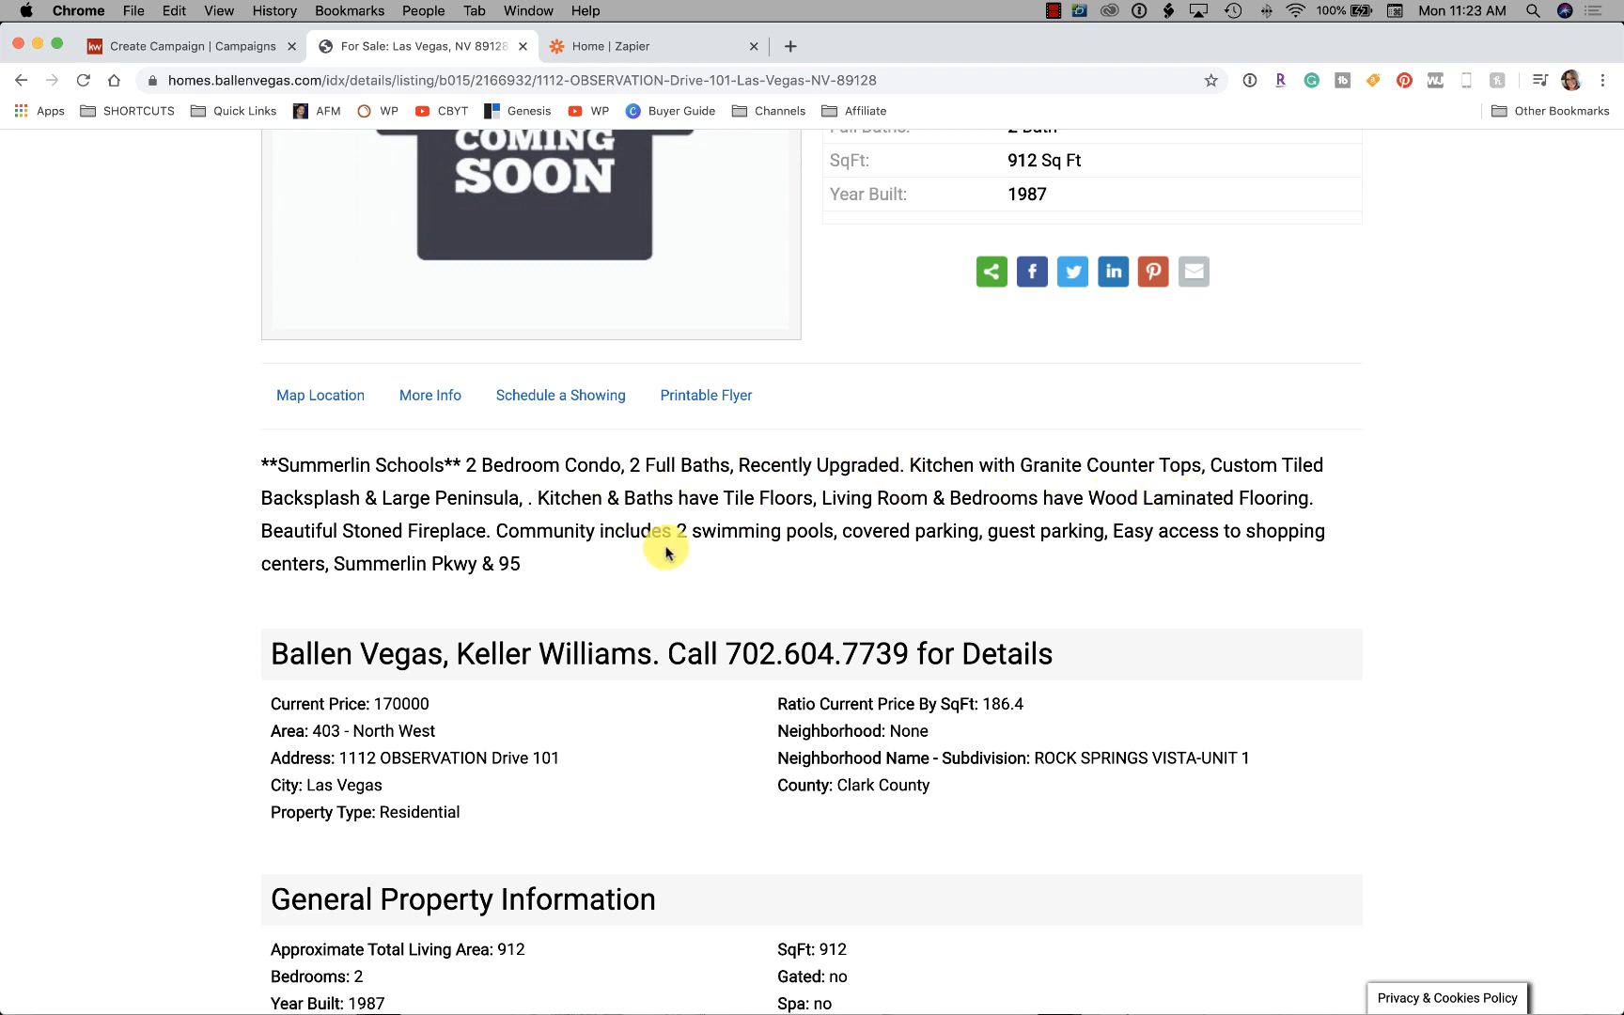
pyautogui.moveTo(549, 564); pyautogui.dragTo(269, 464)
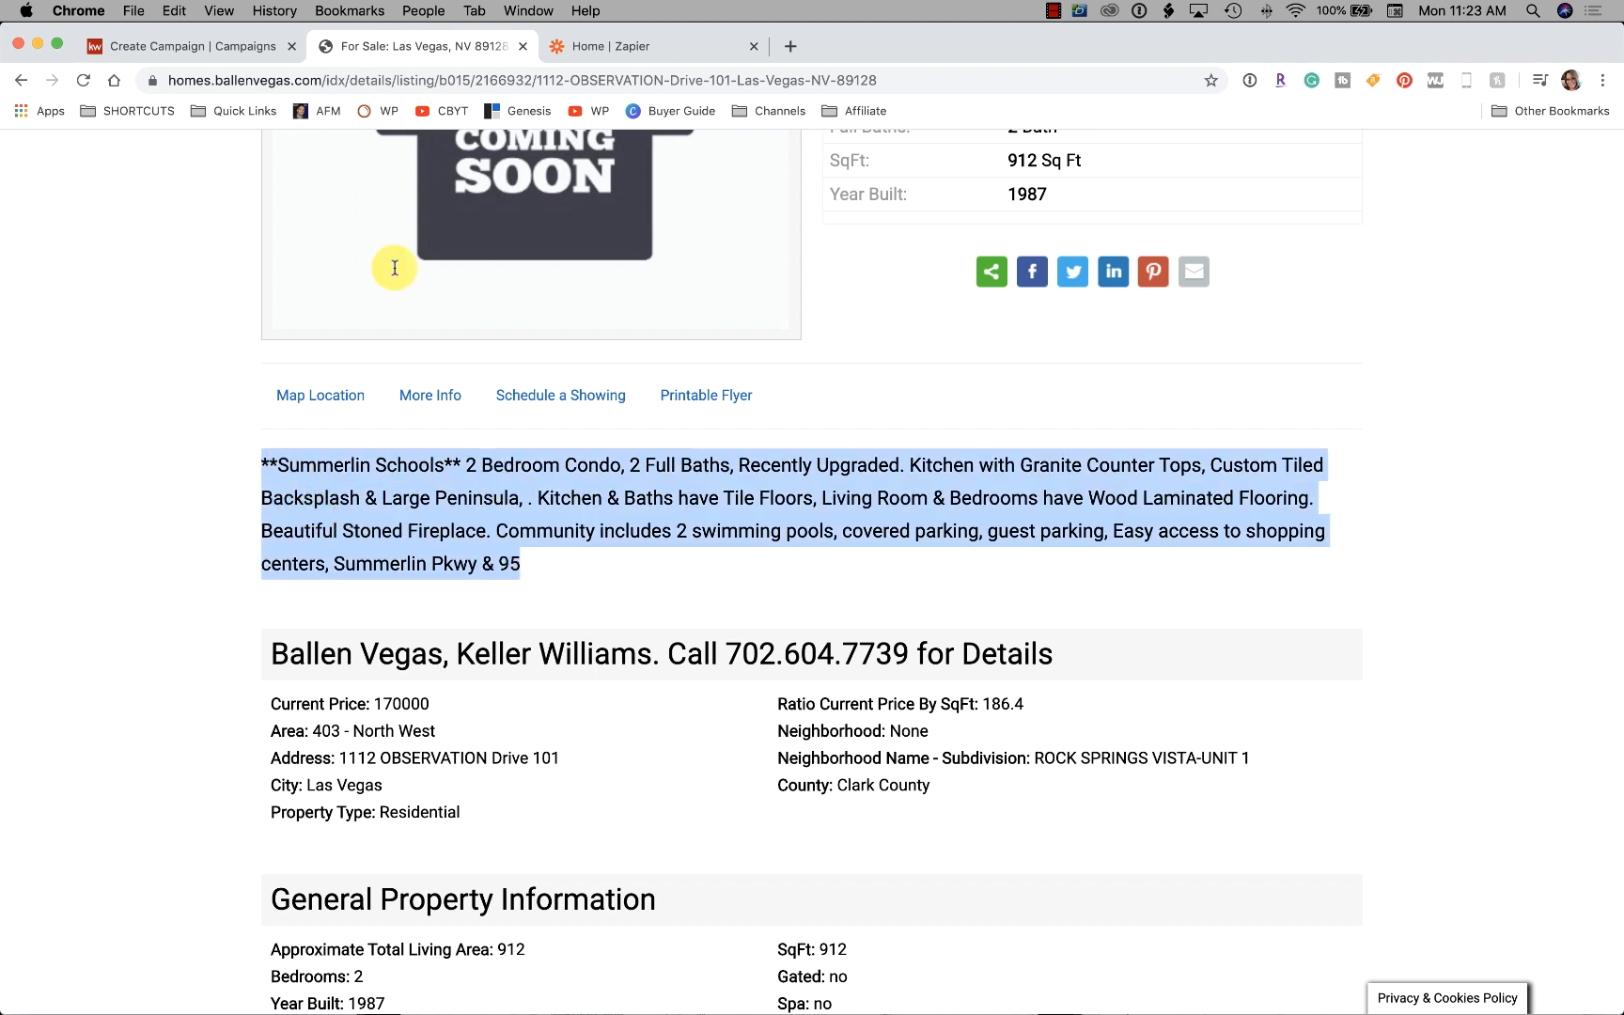
pyautogui.click(230, 47)
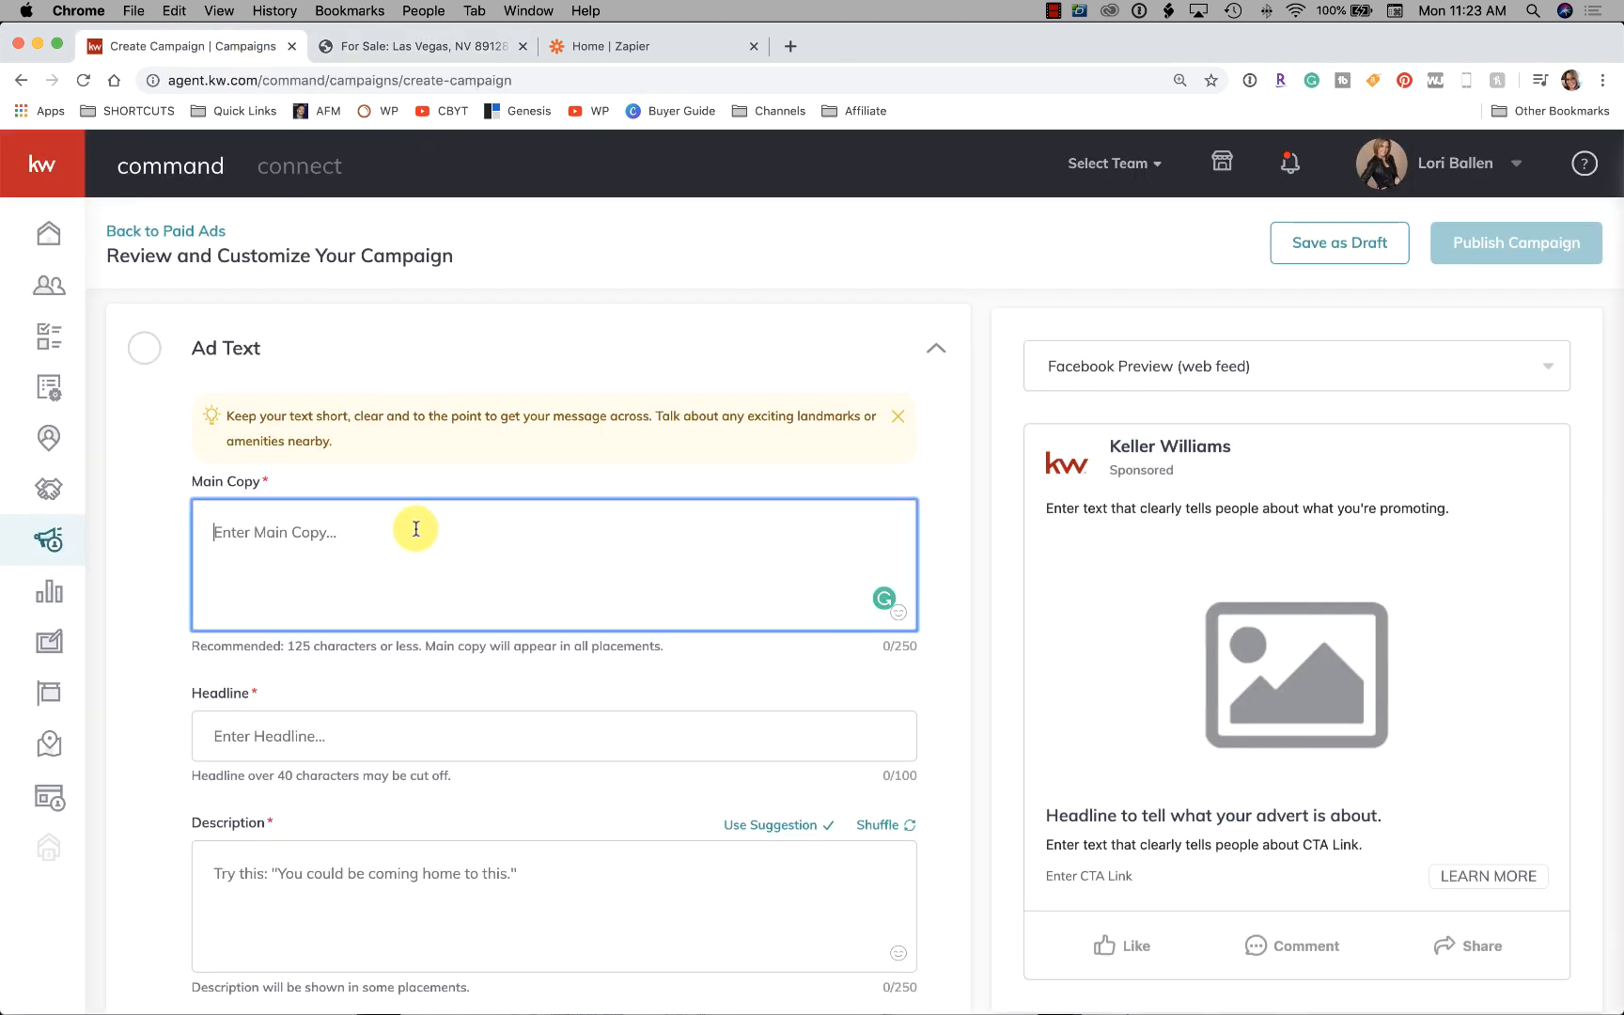
# Paste the description into Main Copy and trim it to end at 'Large Peninsula.'
pyautogui.write('**Summerlin Schools** 2 Bedroom Condo, 2 Full Baths, Recently Upgraded. Kitchen with Granite Counter Tops, Custom Tiled Backsplash & Large Peninsula, . Kitchen & Baths have Tile Floors, Living Room & Bedrooms have Wood Laminated Flooring. Beautiful S')
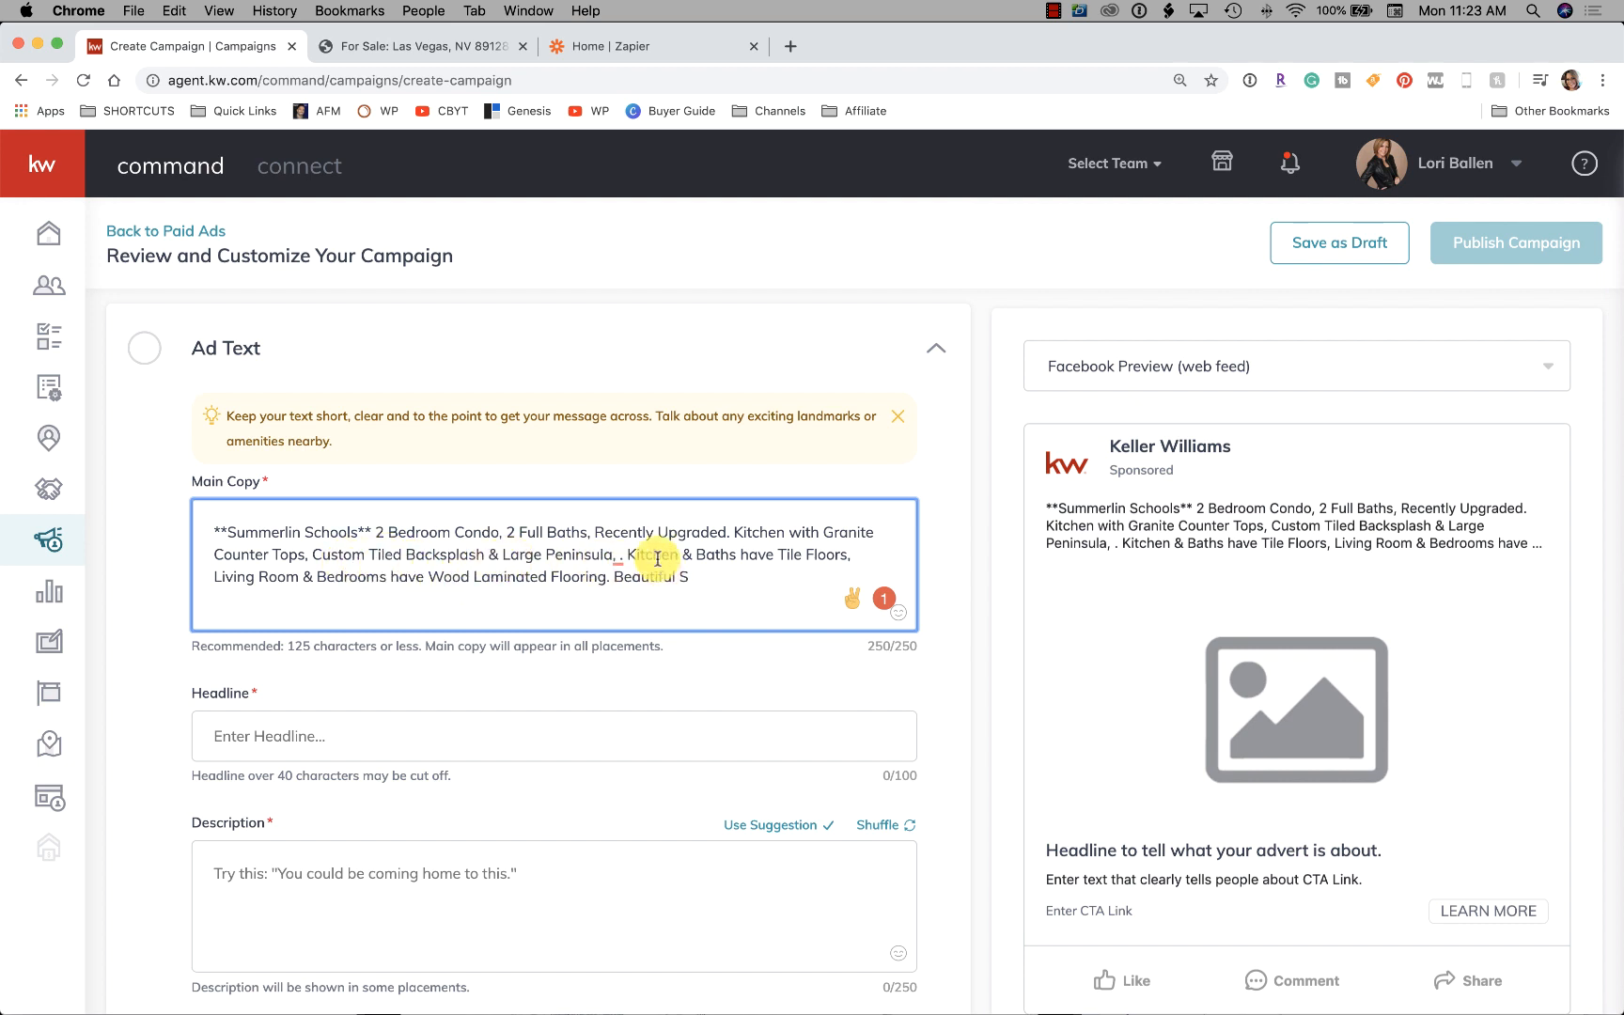
pyautogui.moveTo(627, 550); pyautogui.dragTo(697, 574)
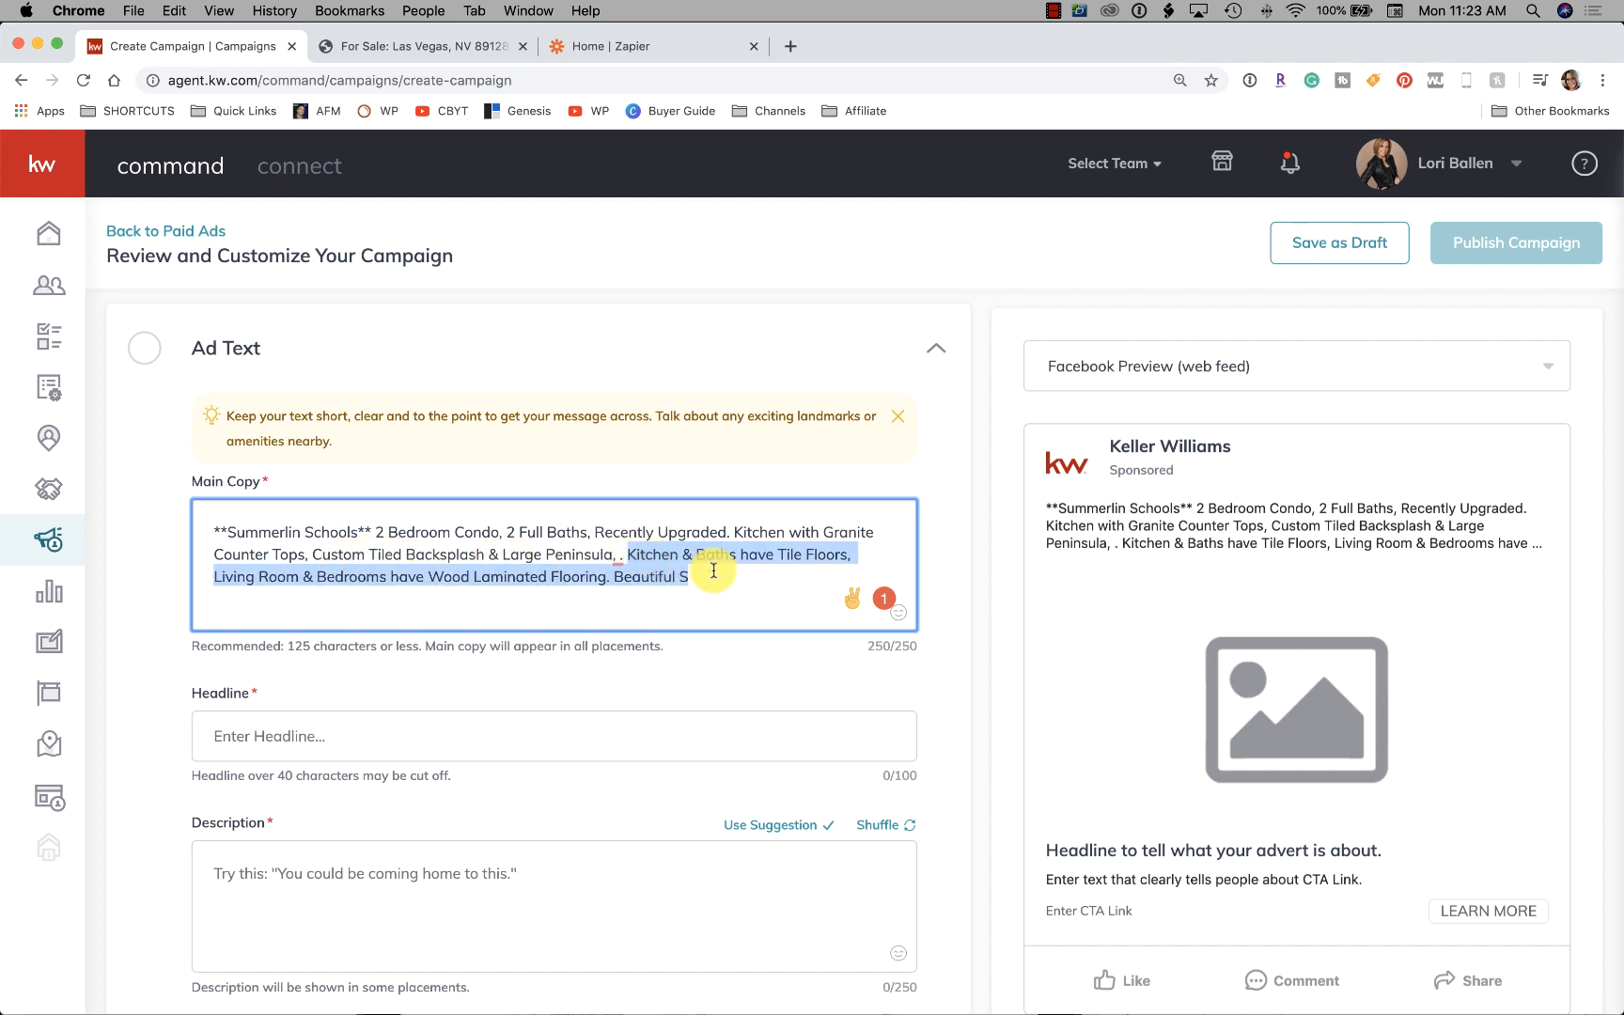
pyautogui.press('BackSpace')
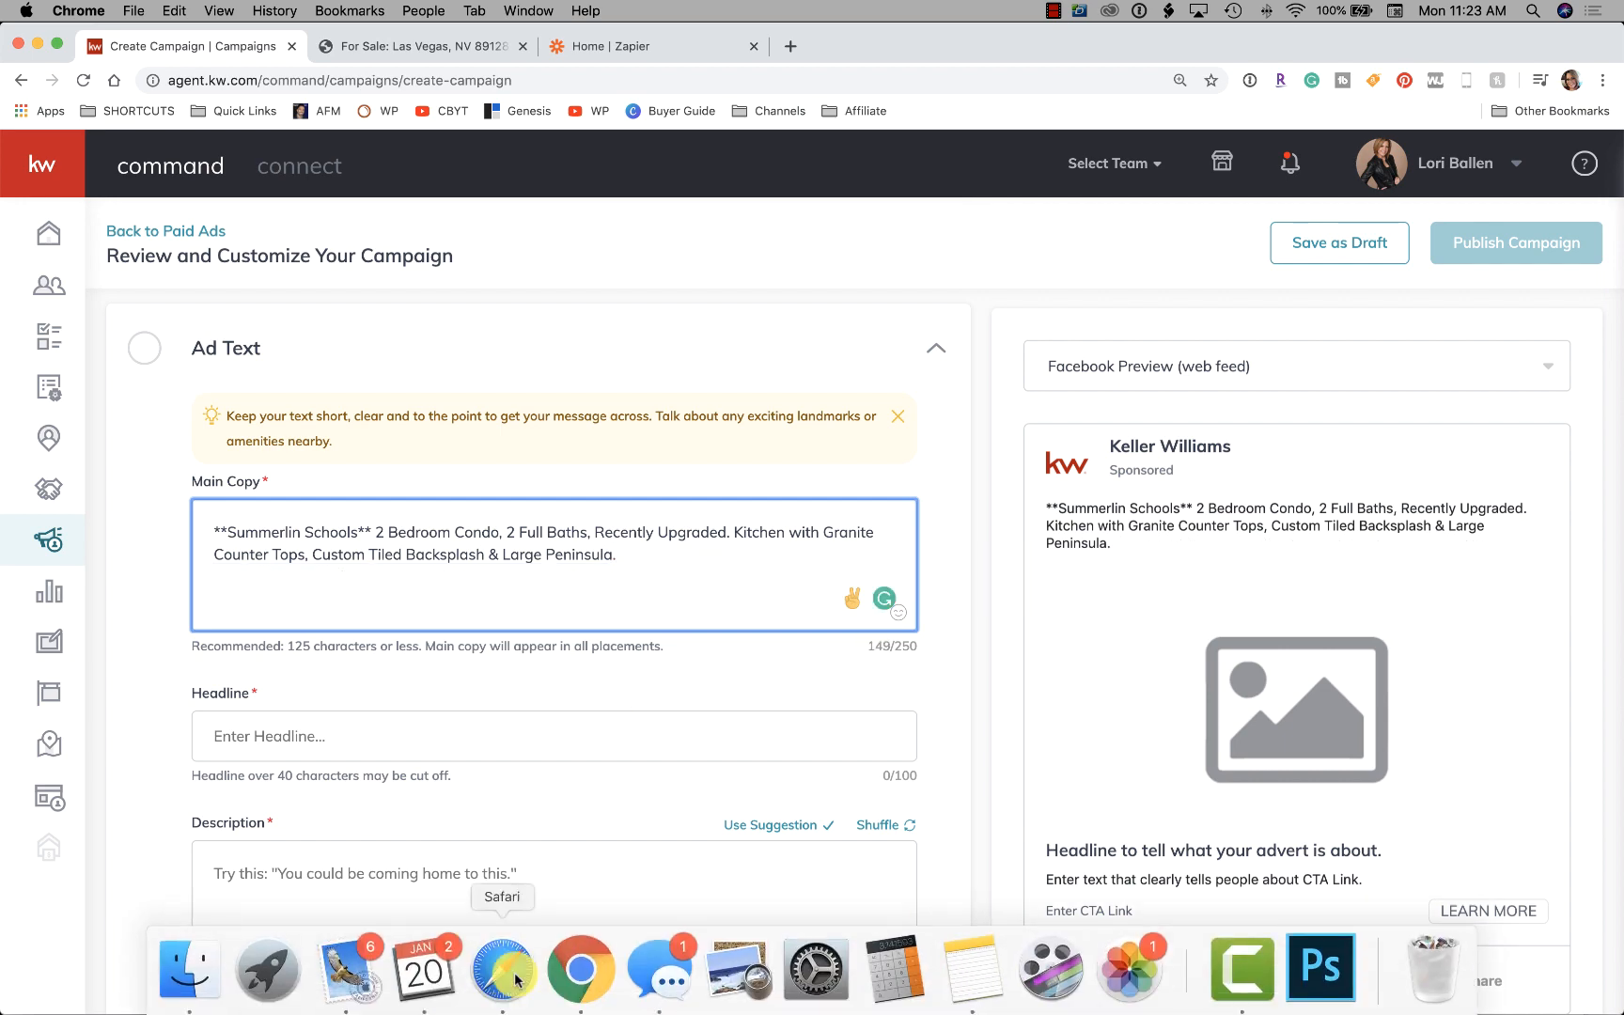
# Open the New Listing email in Mail and follow its las.mlsmatrix.com listing link
pyautogui.click(345, 979)
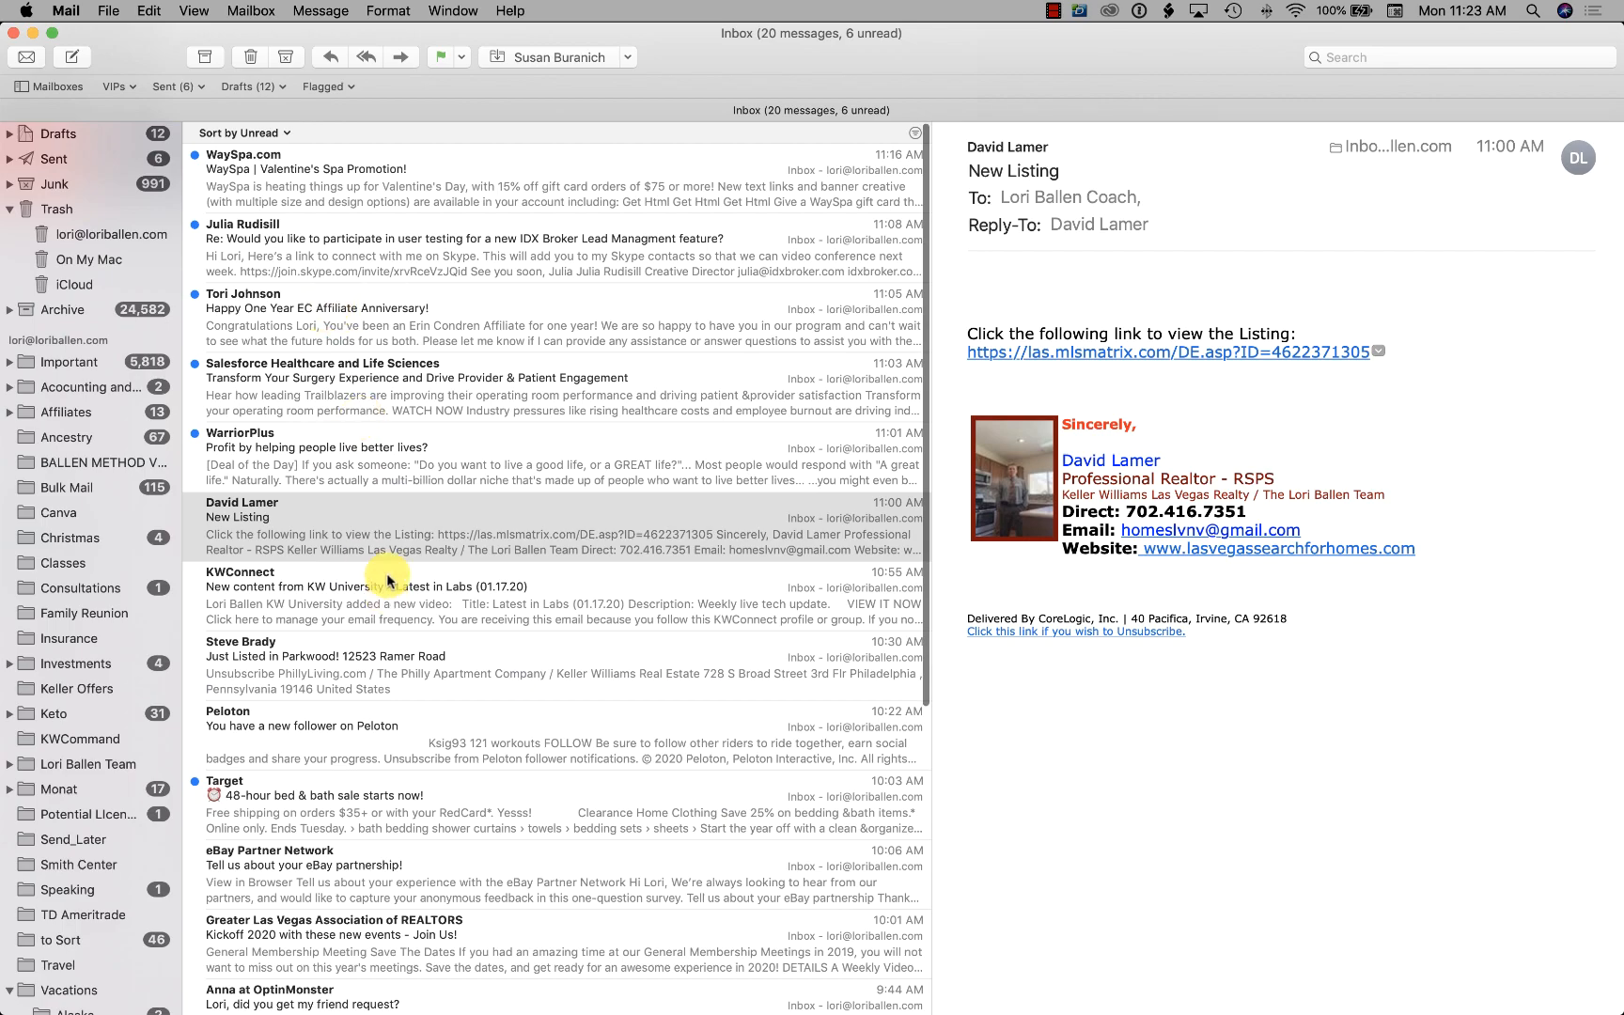
pyautogui.doubleClick(392, 522)
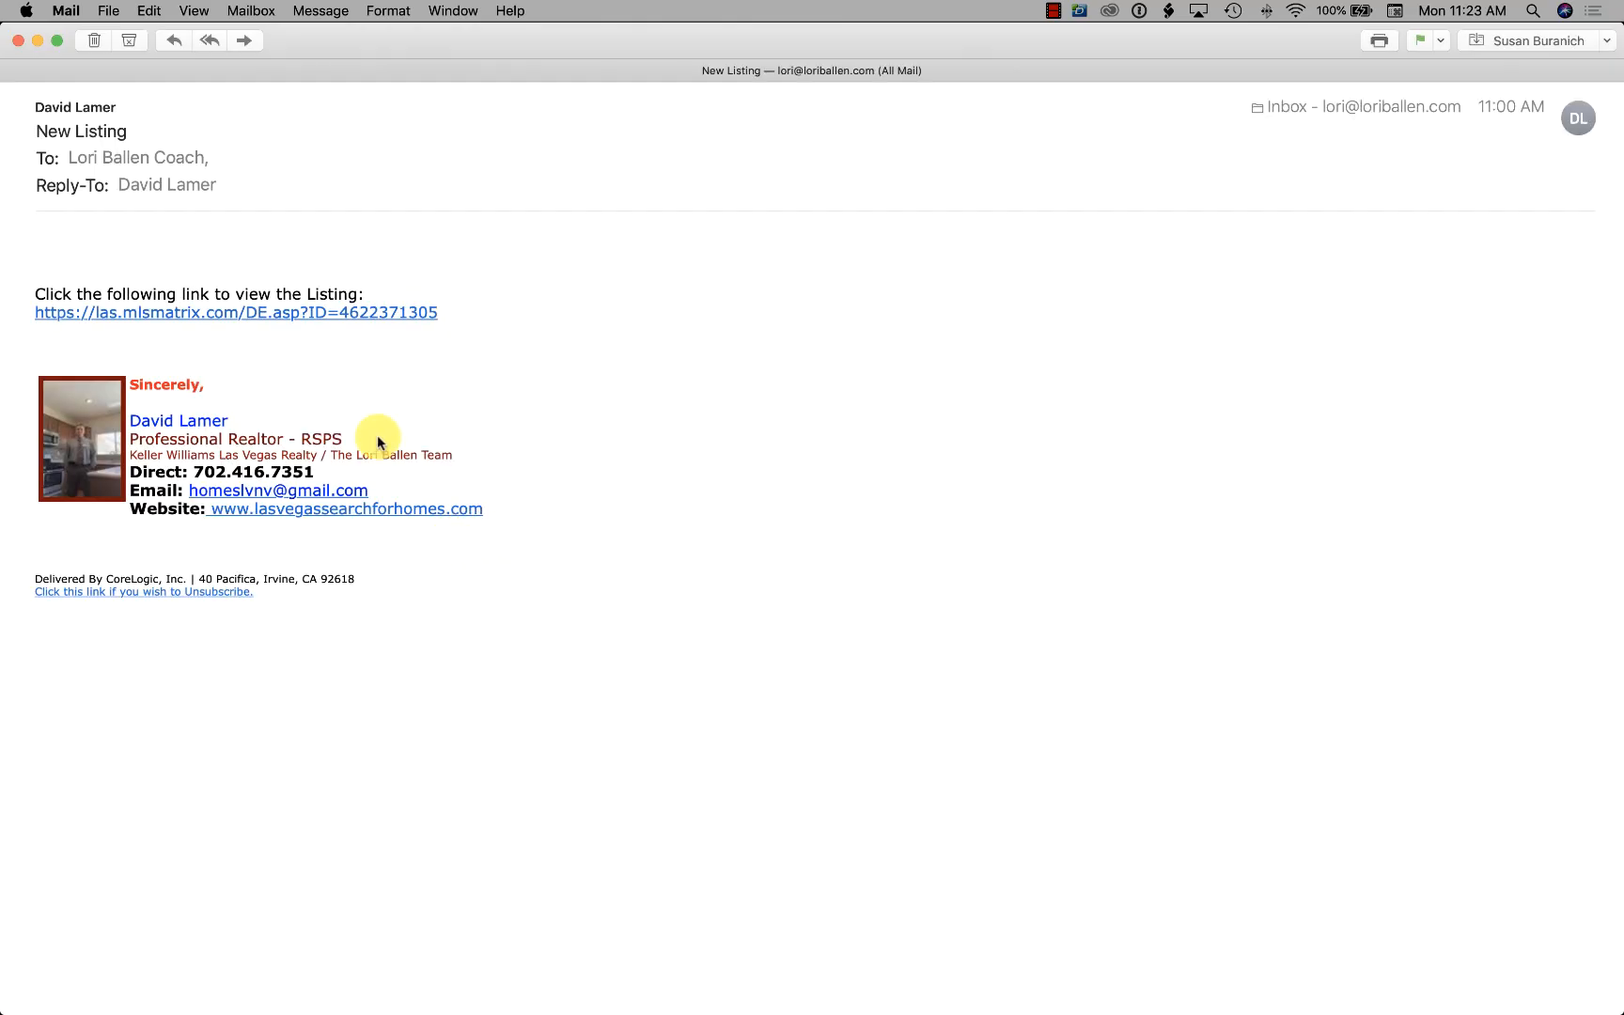
pyautogui.click(292, 316)
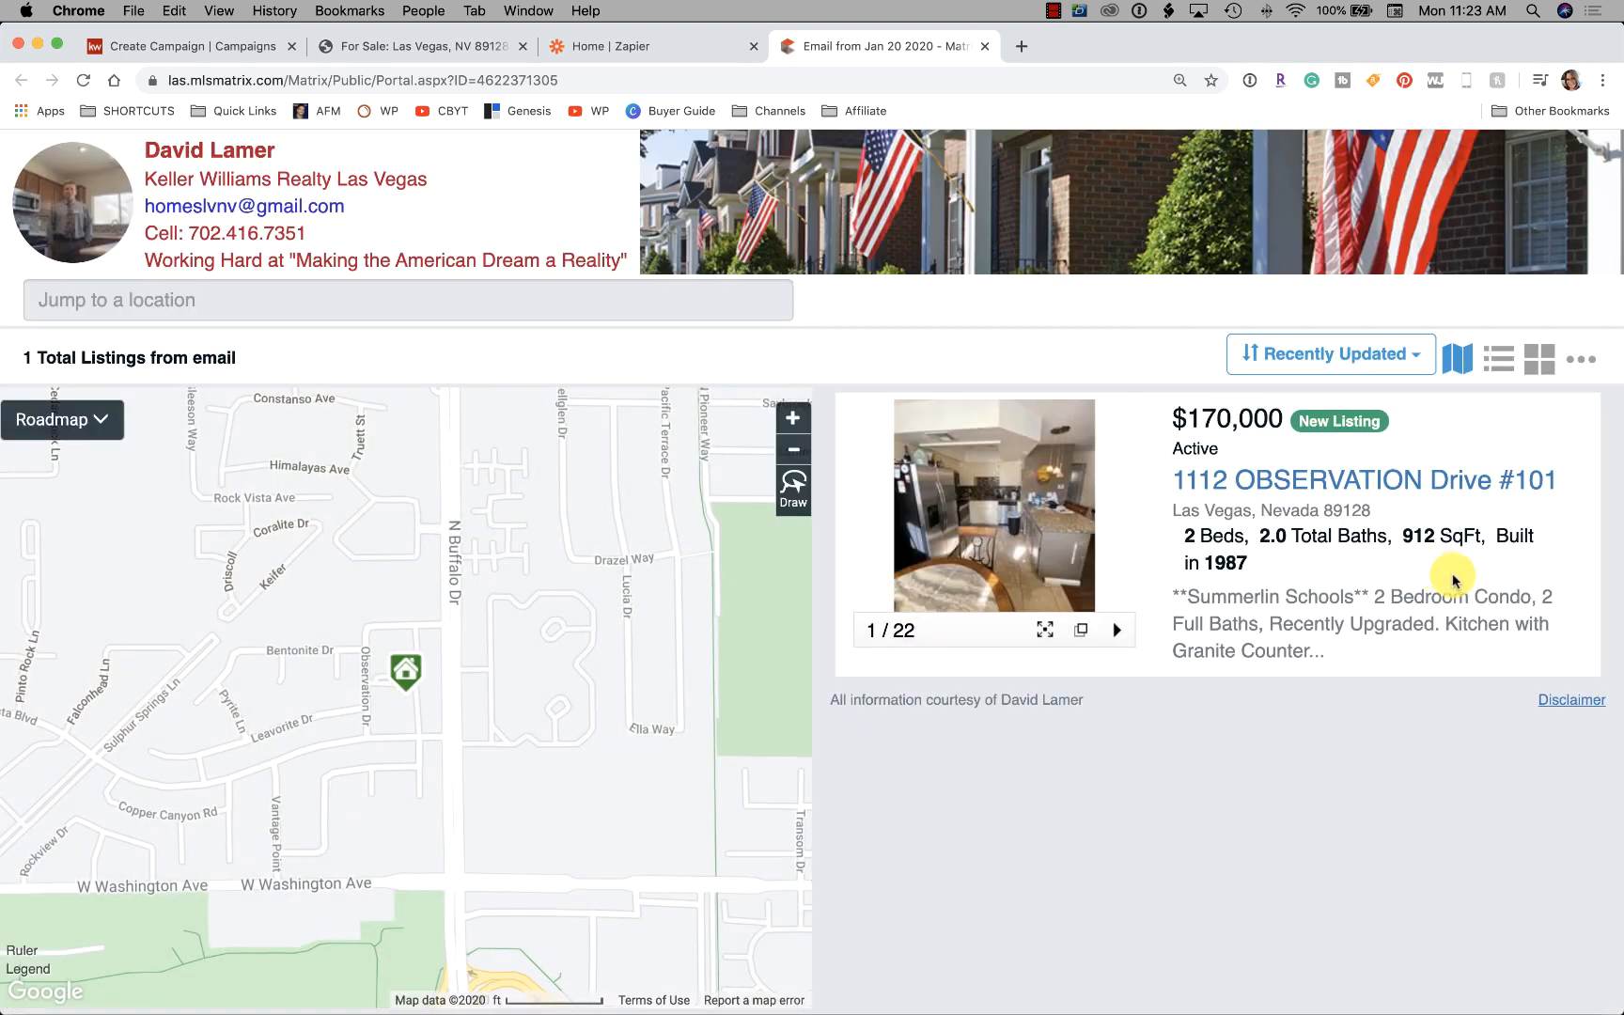
# Open the listing's photo gallery and step through the first dozen photos
pyautogui.click(1029, 493)
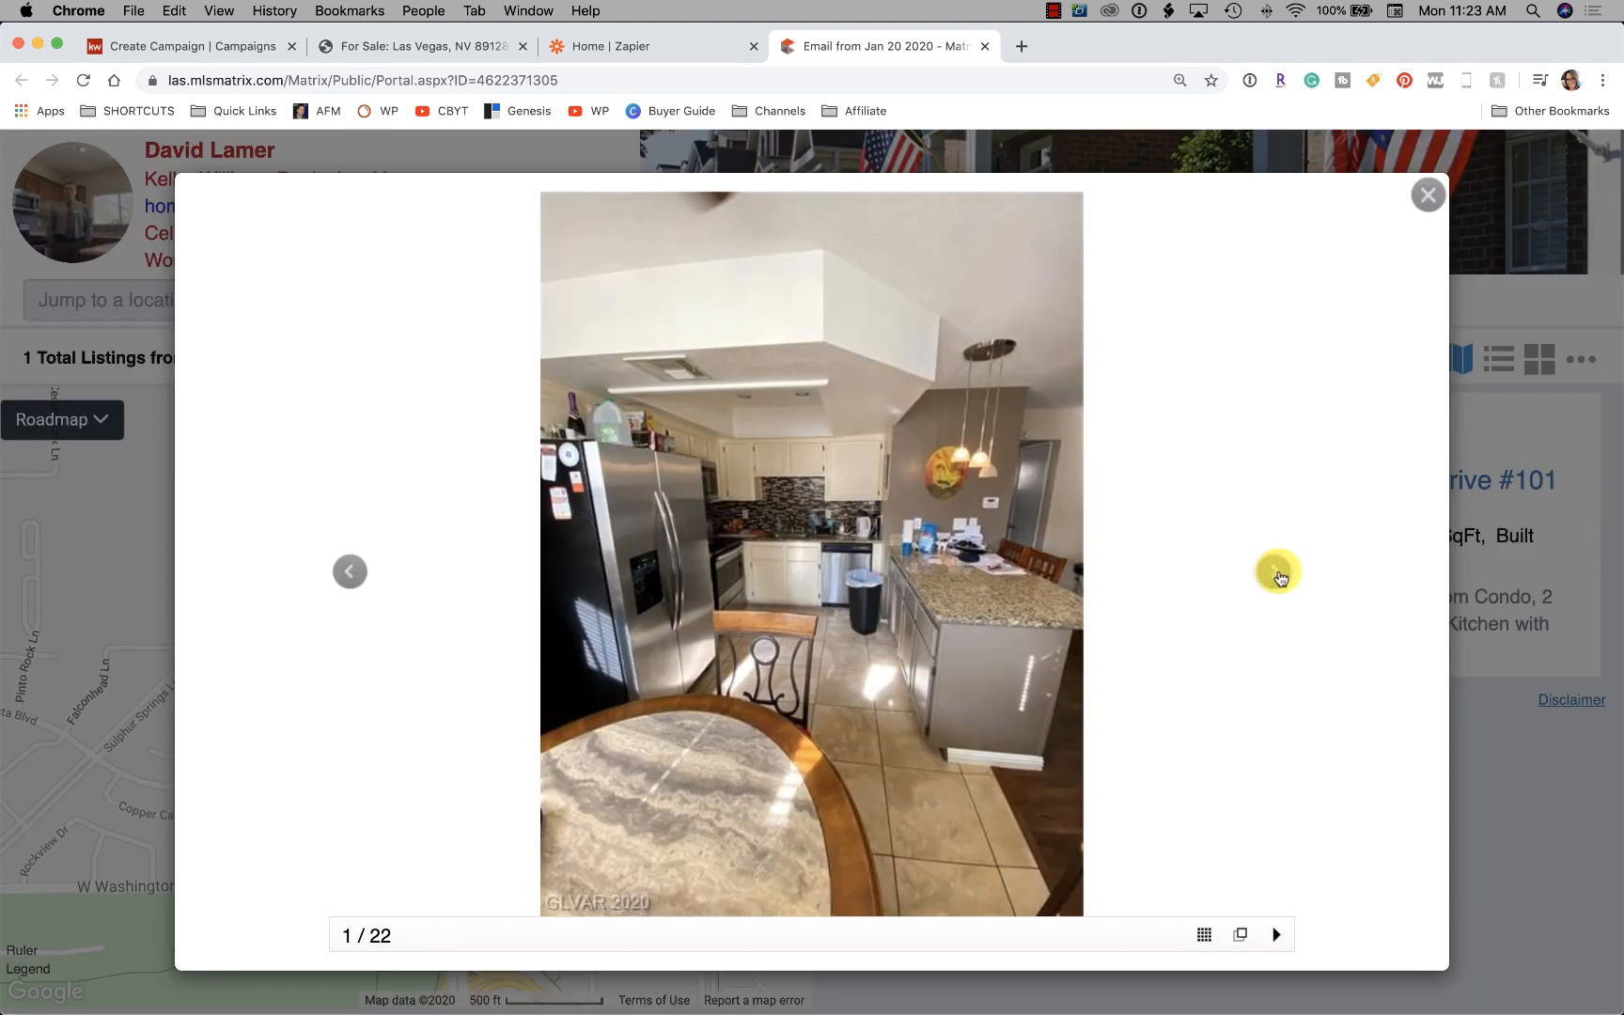
pyautogui.click(1277, 574)
pyautogui.click(1278, 573)
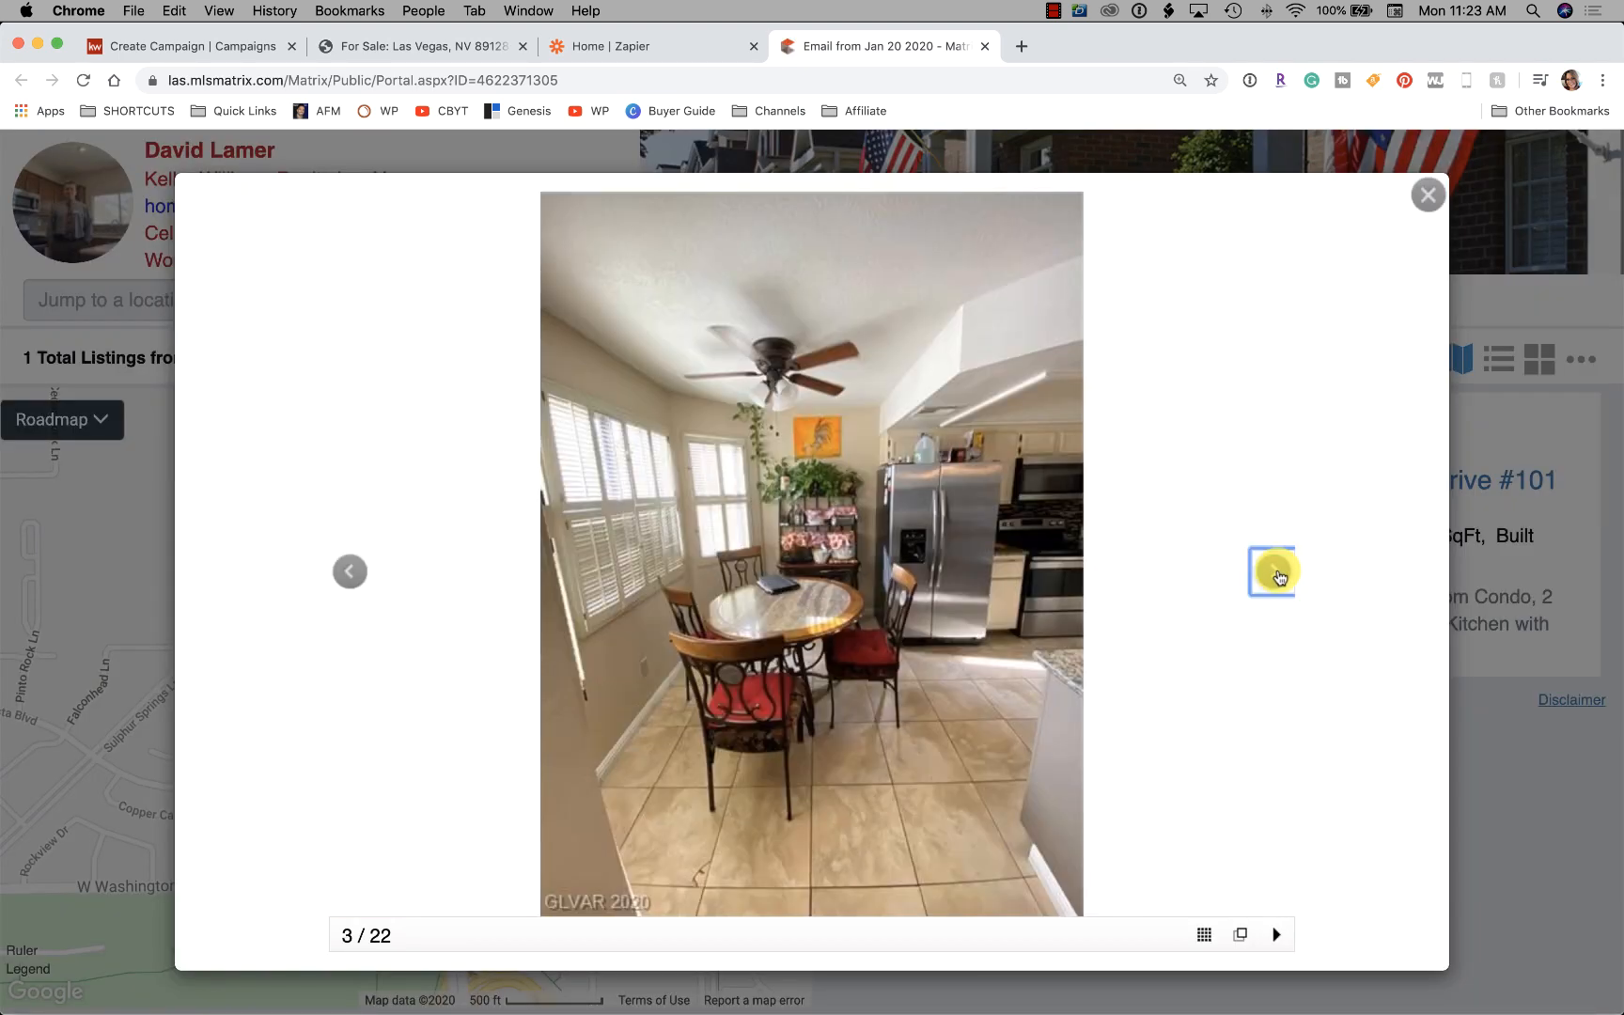
pyautogui.click(1277, 573)
pyautogui.click(1278, 574)
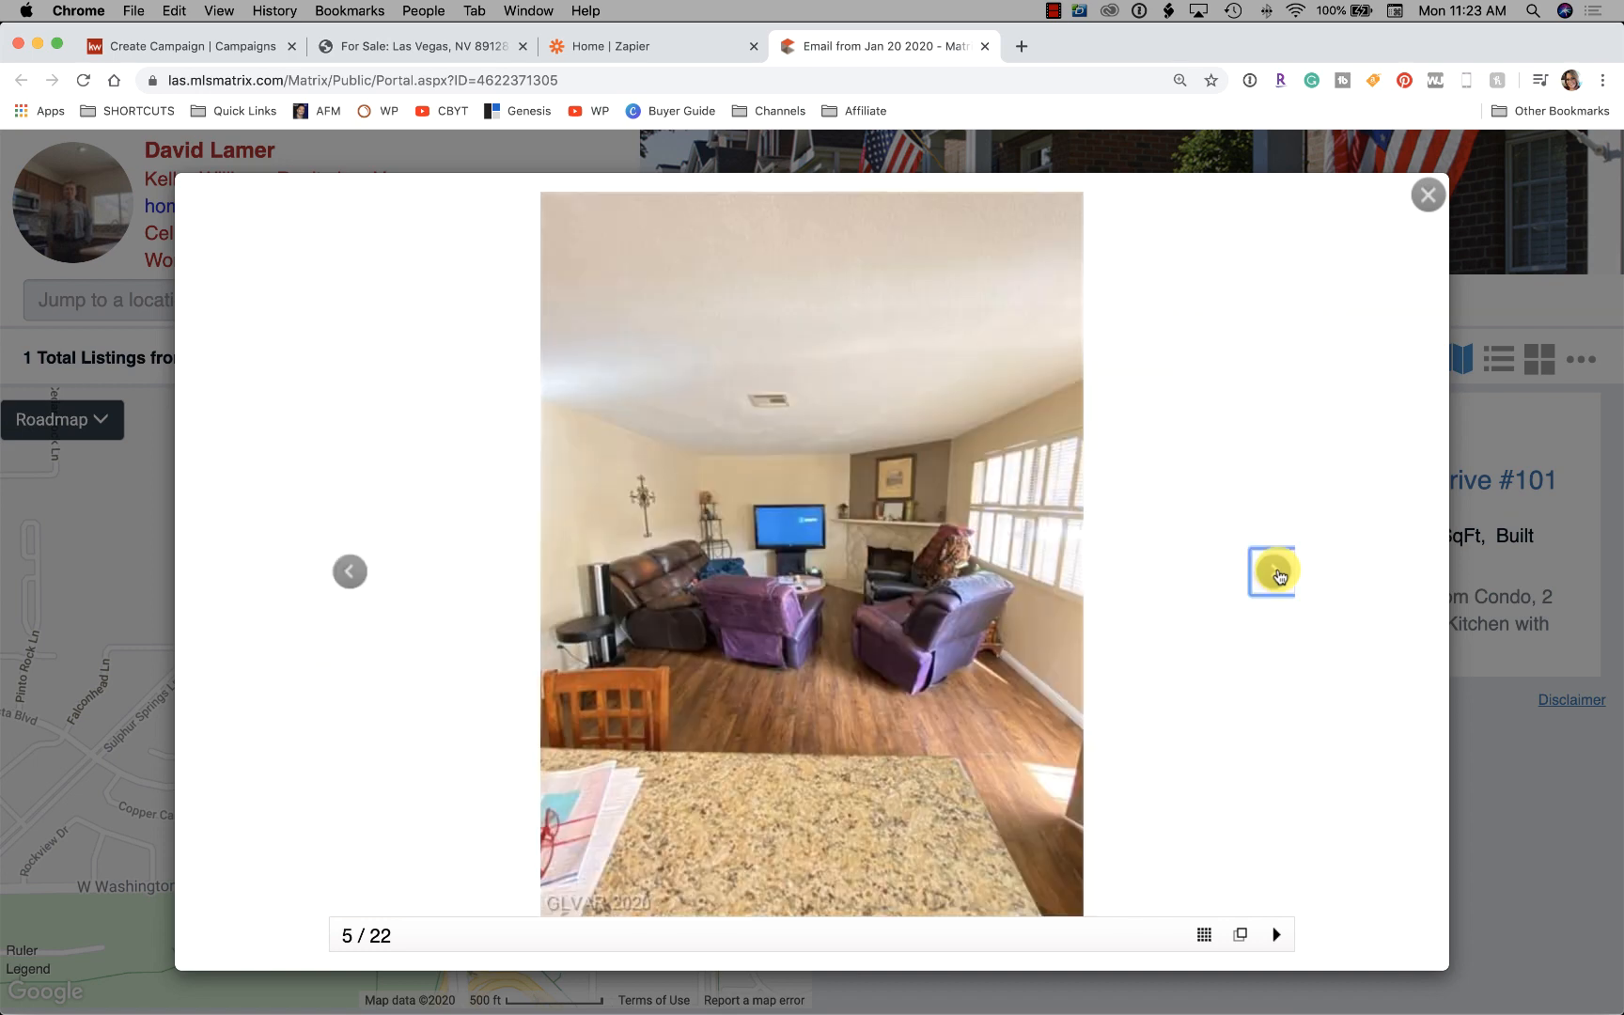
pyautogui.click(1278, 573)
pyautogui.click(1278, 573)
pyautogui.click(1278, 573)
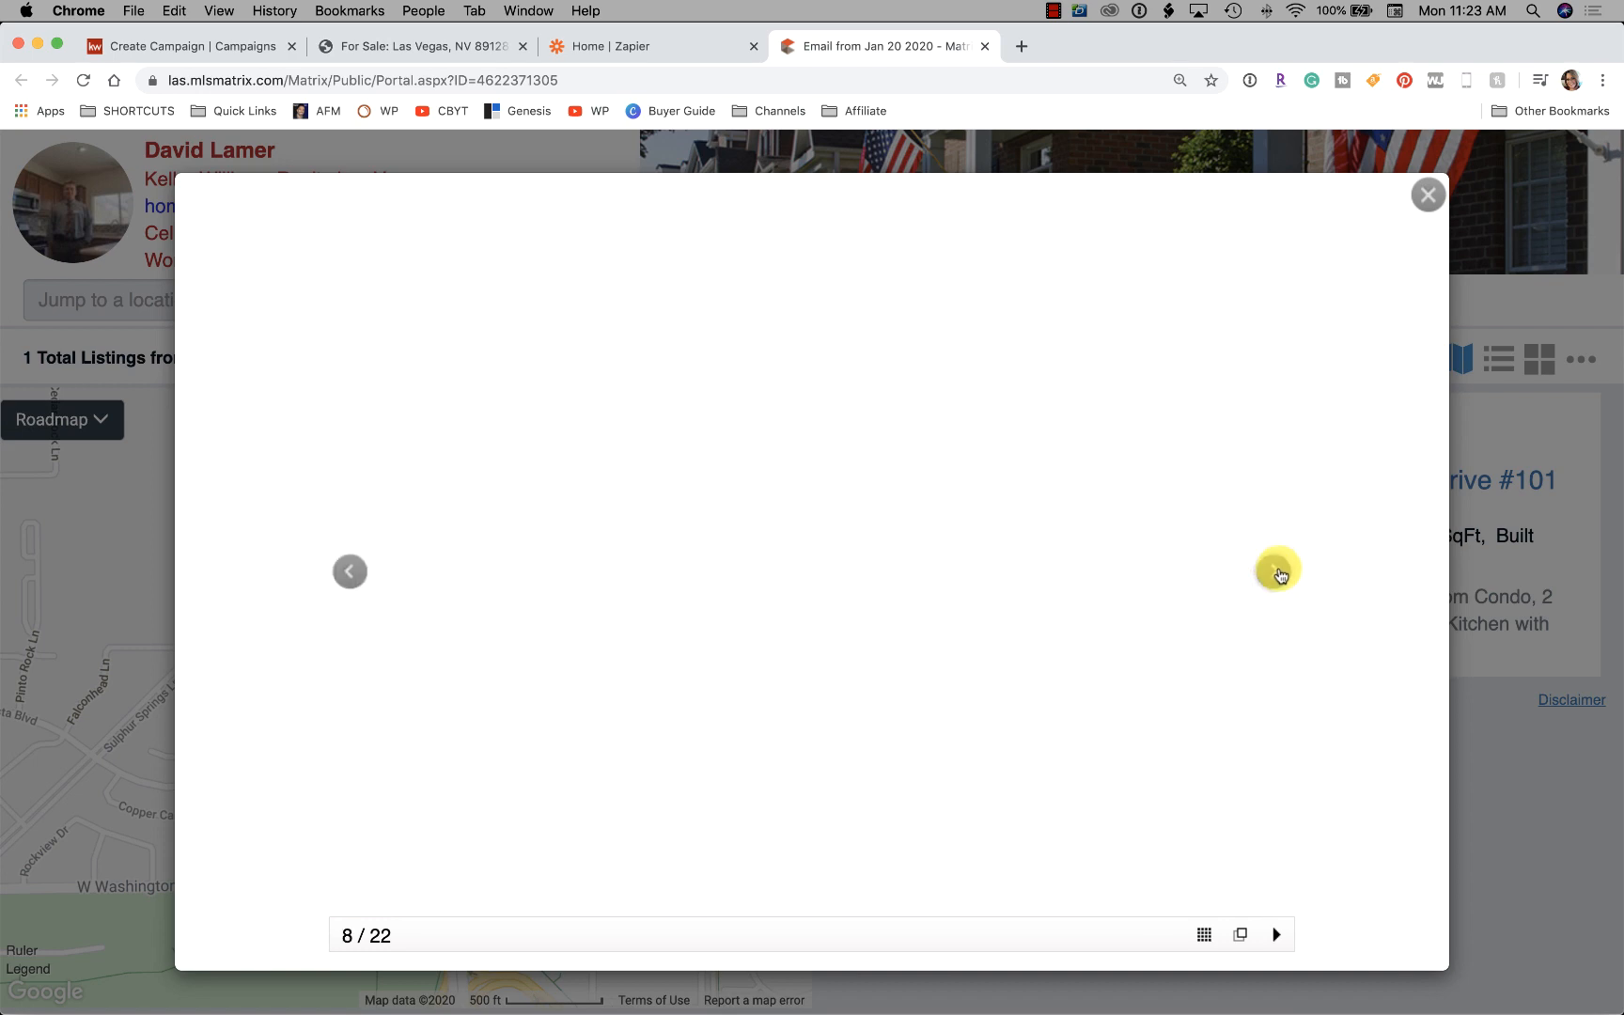
pyautogui.click(1278, 573)
pyautogui.click(1278, 573)
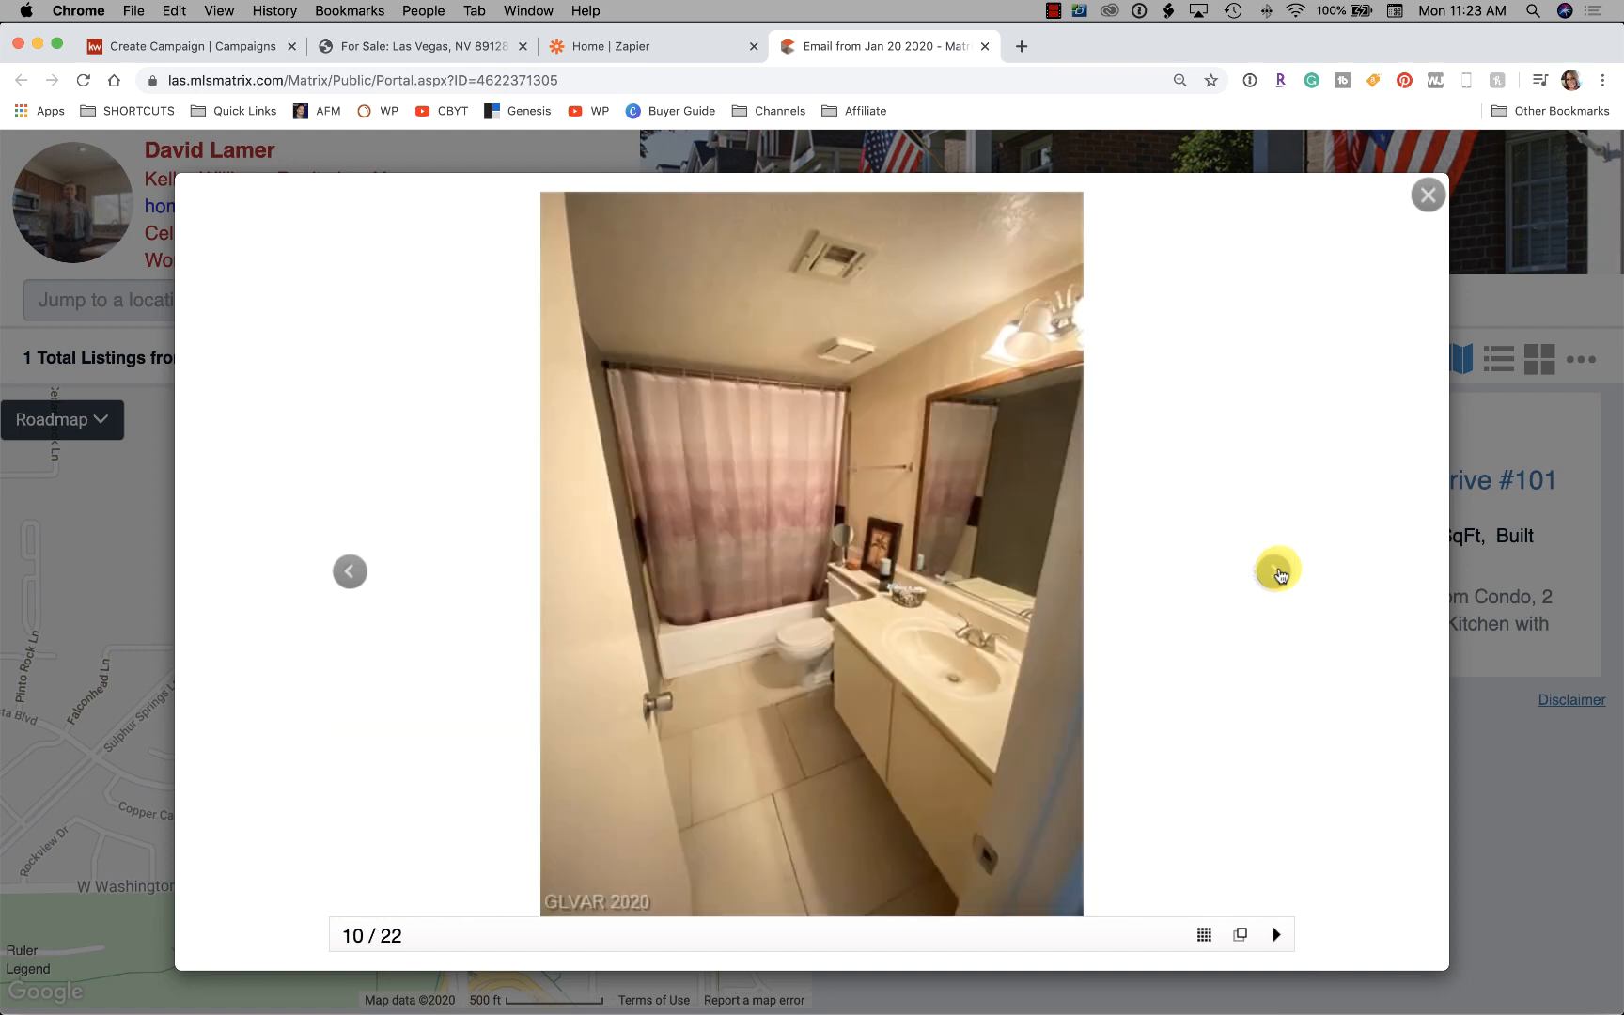
pyautogui.click(1278, 573)
pyautogui.click(1278, 574)
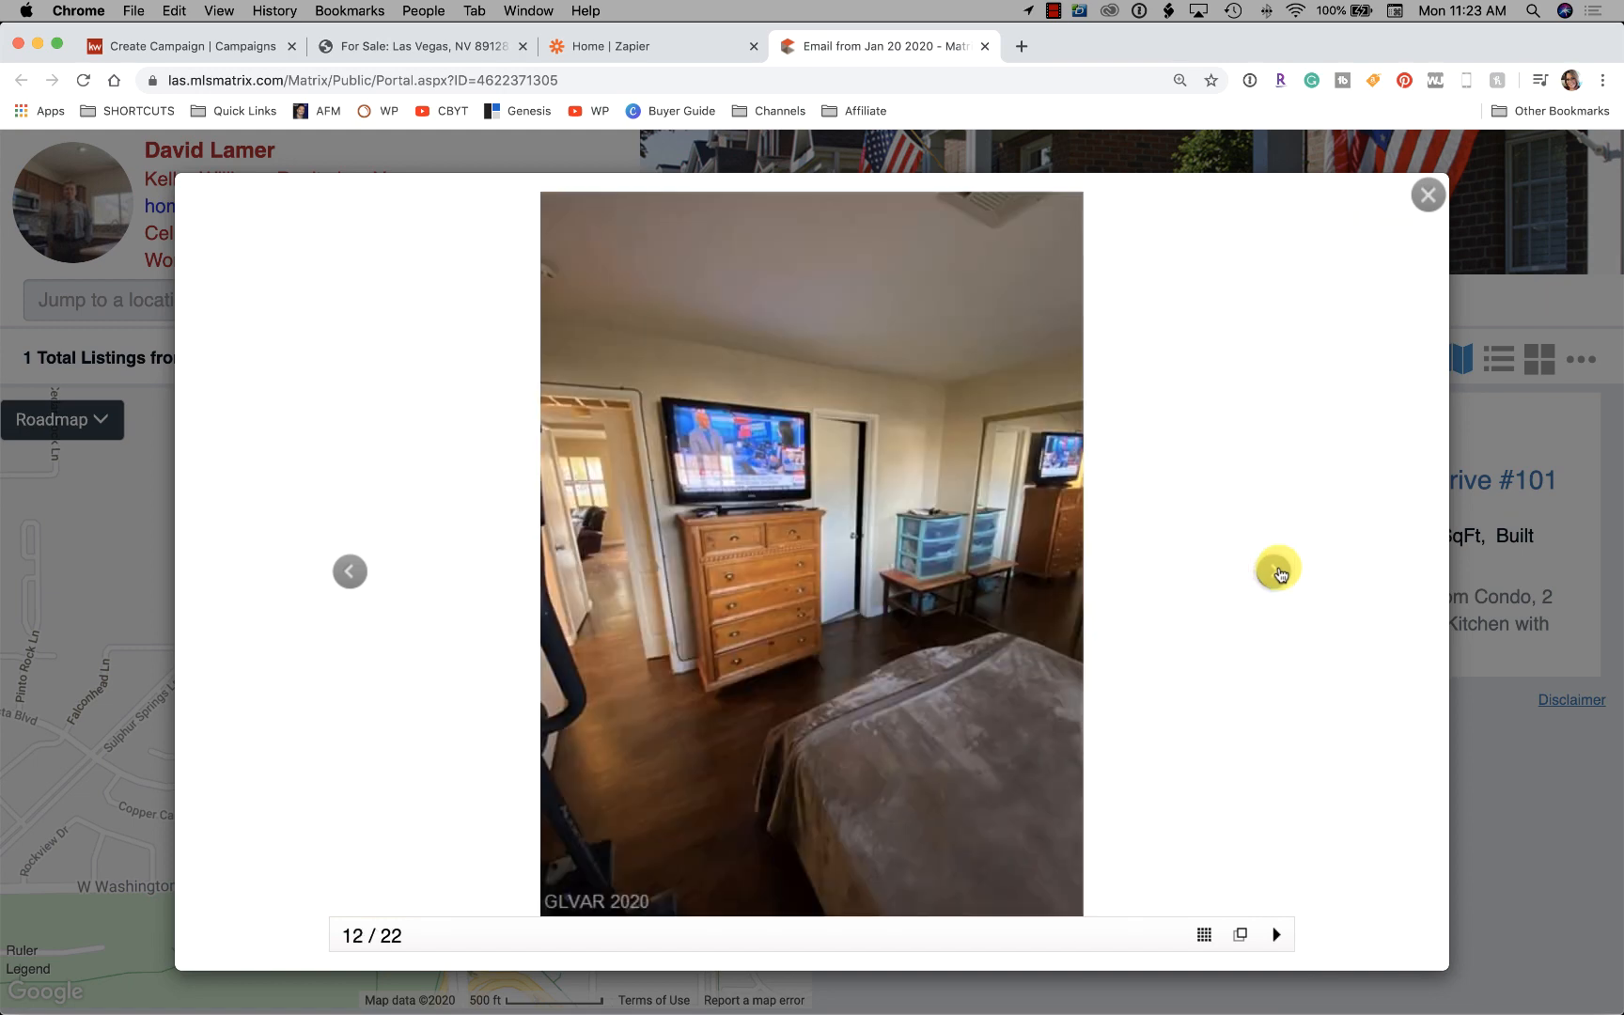
pyautogui.click(1278, 573)
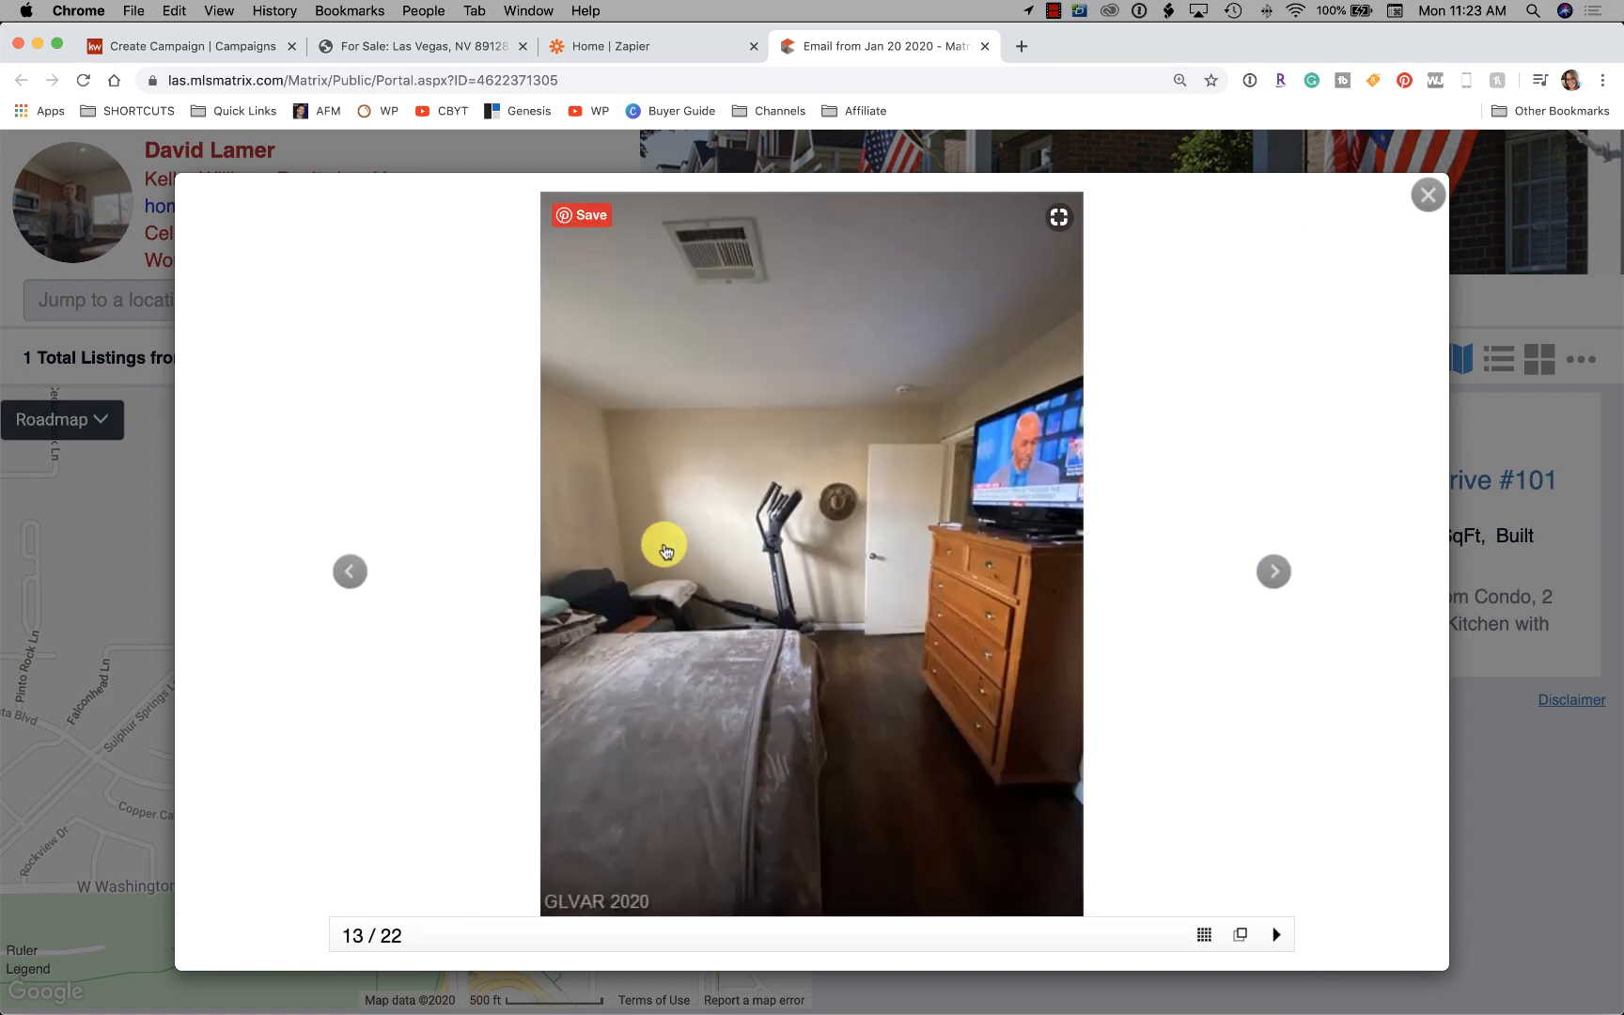
# Go back to the bedroom photo, advance to the pool courtyard photo, and screenshot it
pyautogui.click(348, 571)
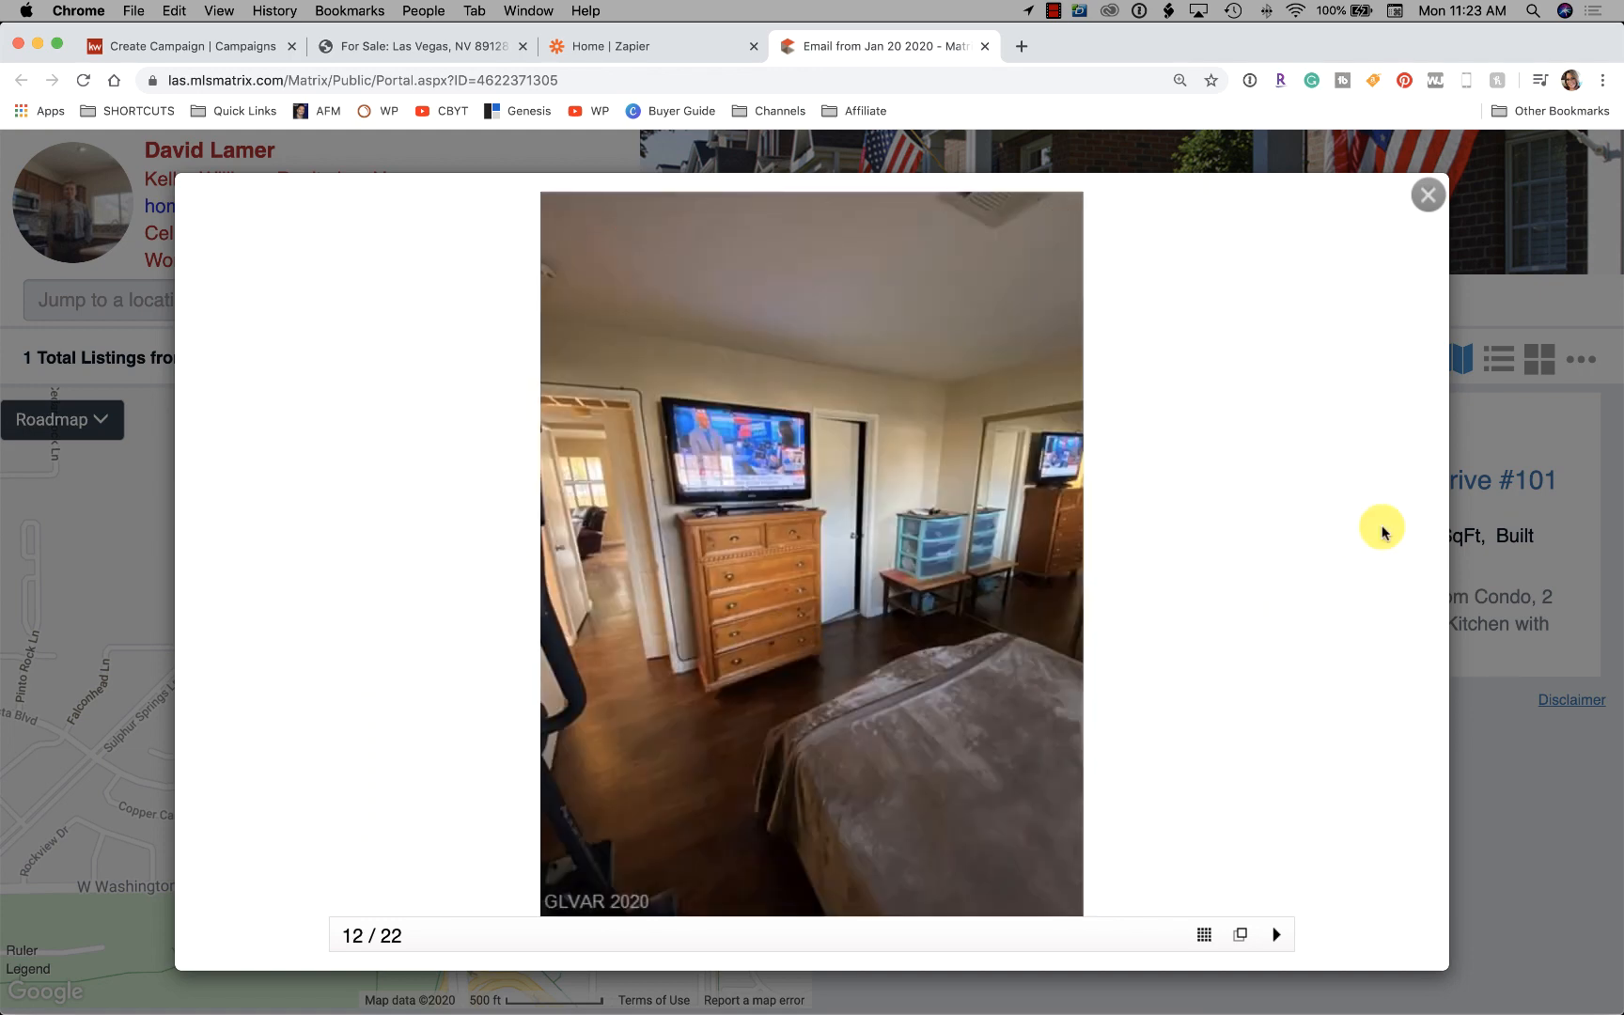
pyautogui.click(1265, 583)
pyautogui.click(1265, 585)
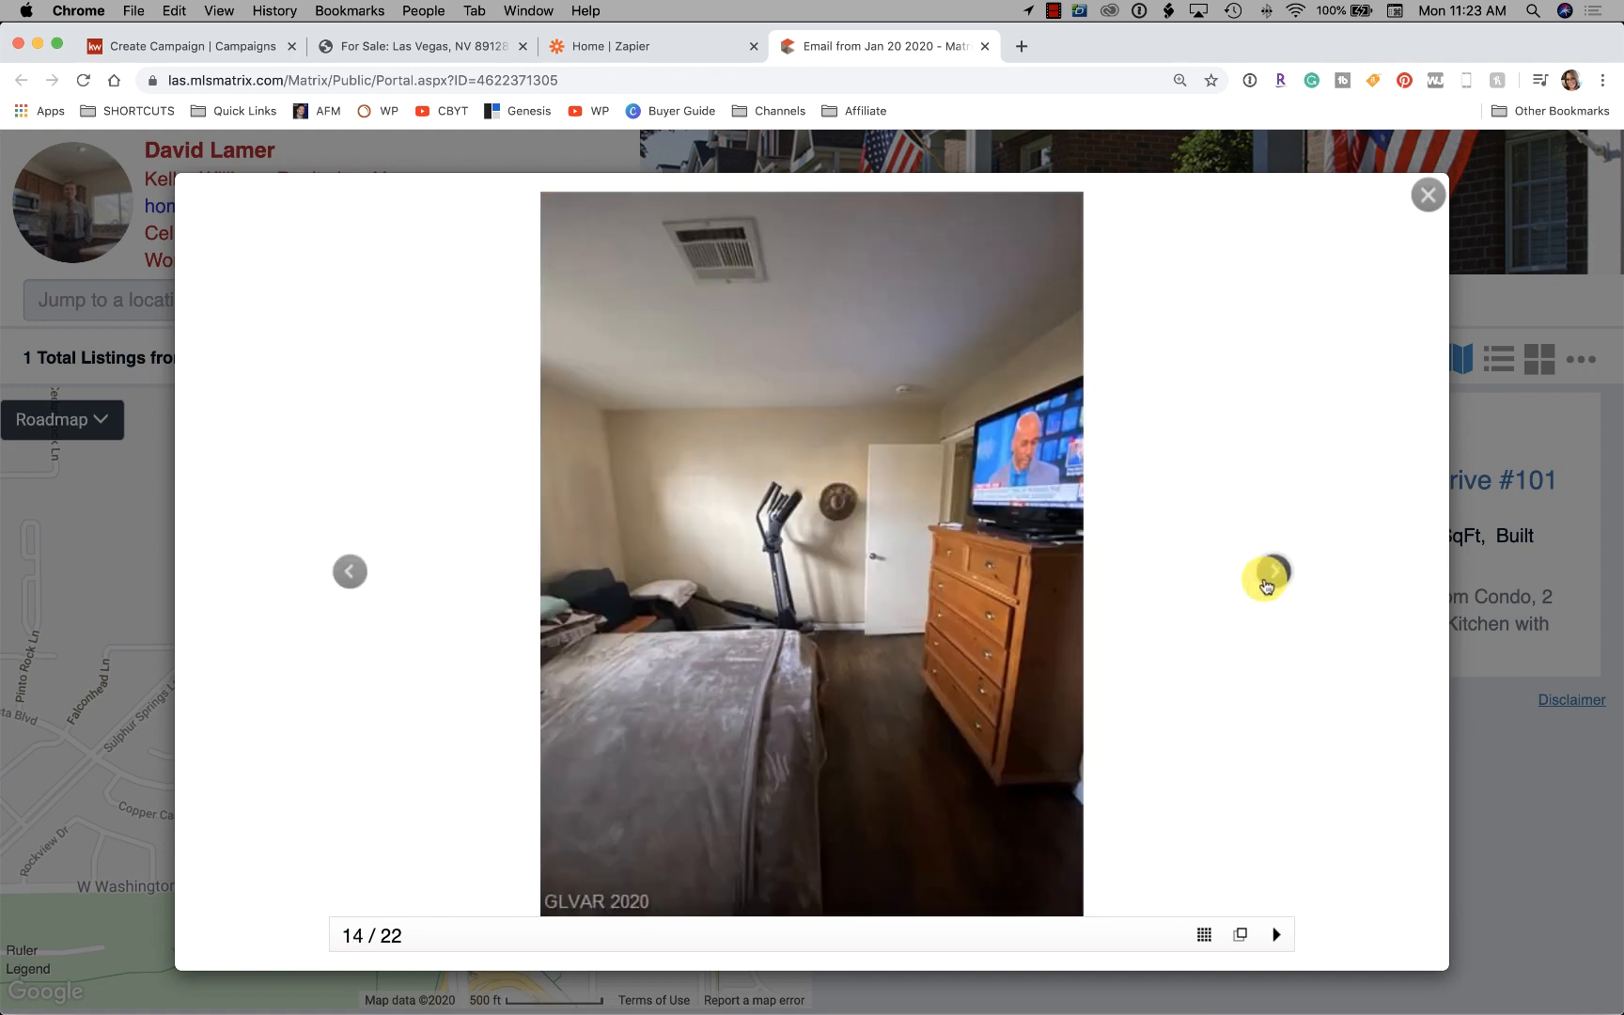
pyautogui.click(1266, 584)
pyautogui.click(1265, 585)
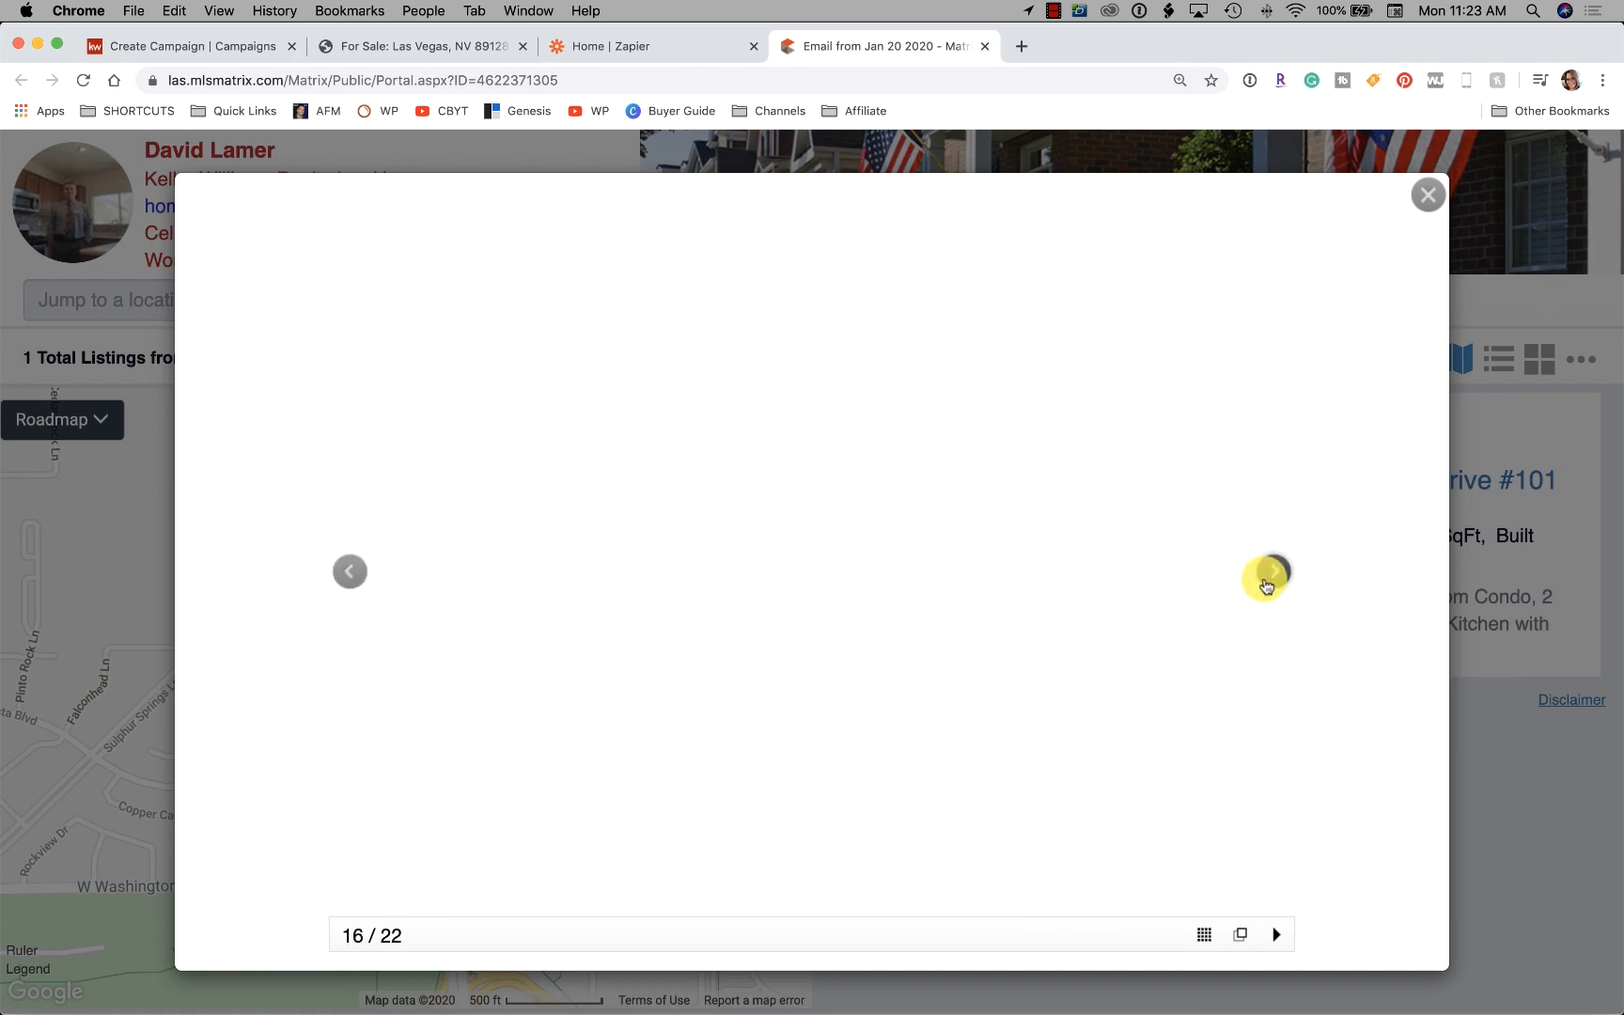
pyautogui.click(1265, 585)
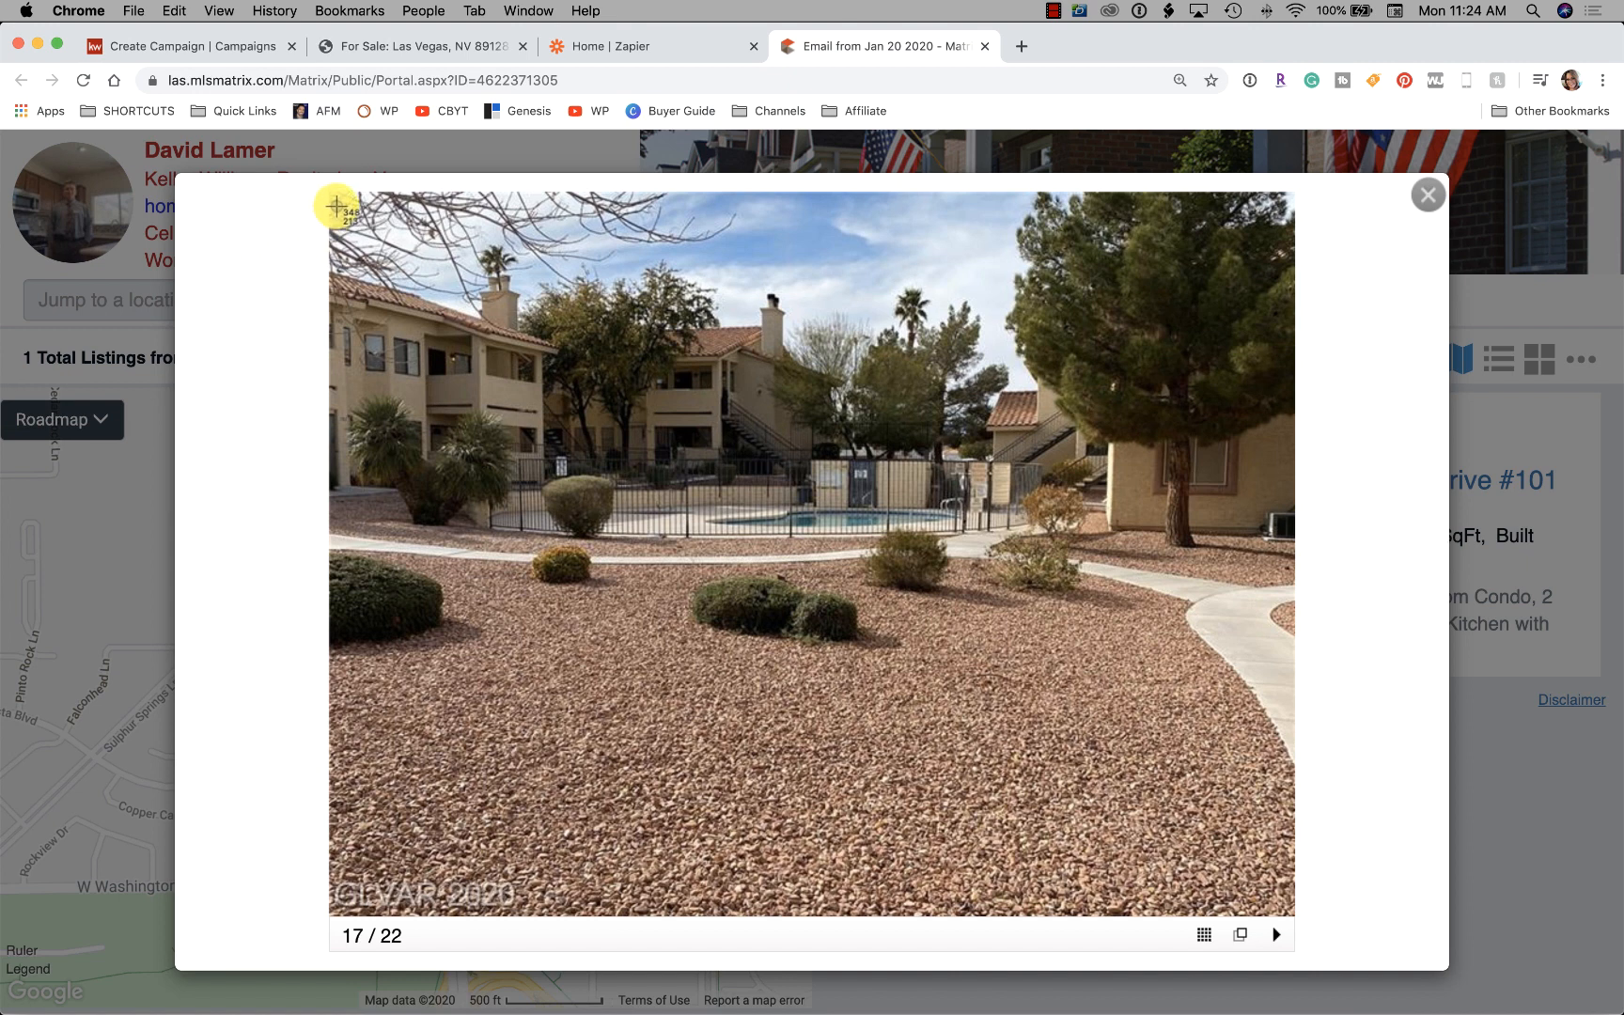
pyautogui.moveTo(336, 206); pyautogui.dragTo(1293, 869)
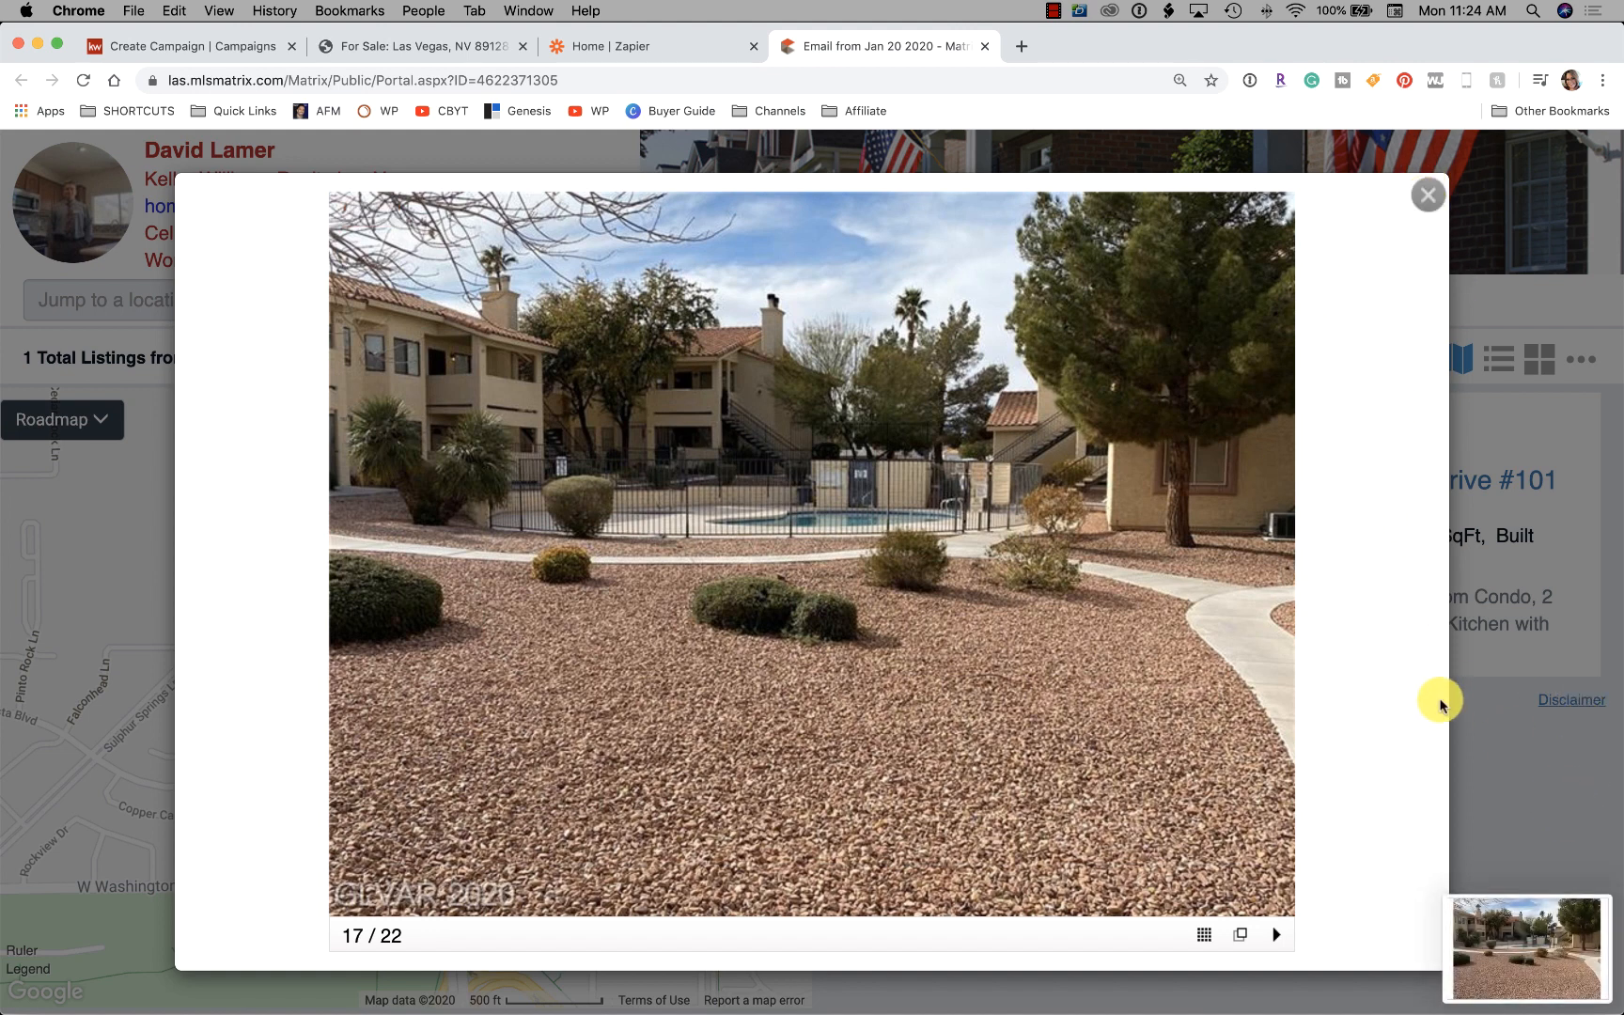
# Page through the remaining photos of all 22 and close the gallery
pyautogui.click(1275, 572)
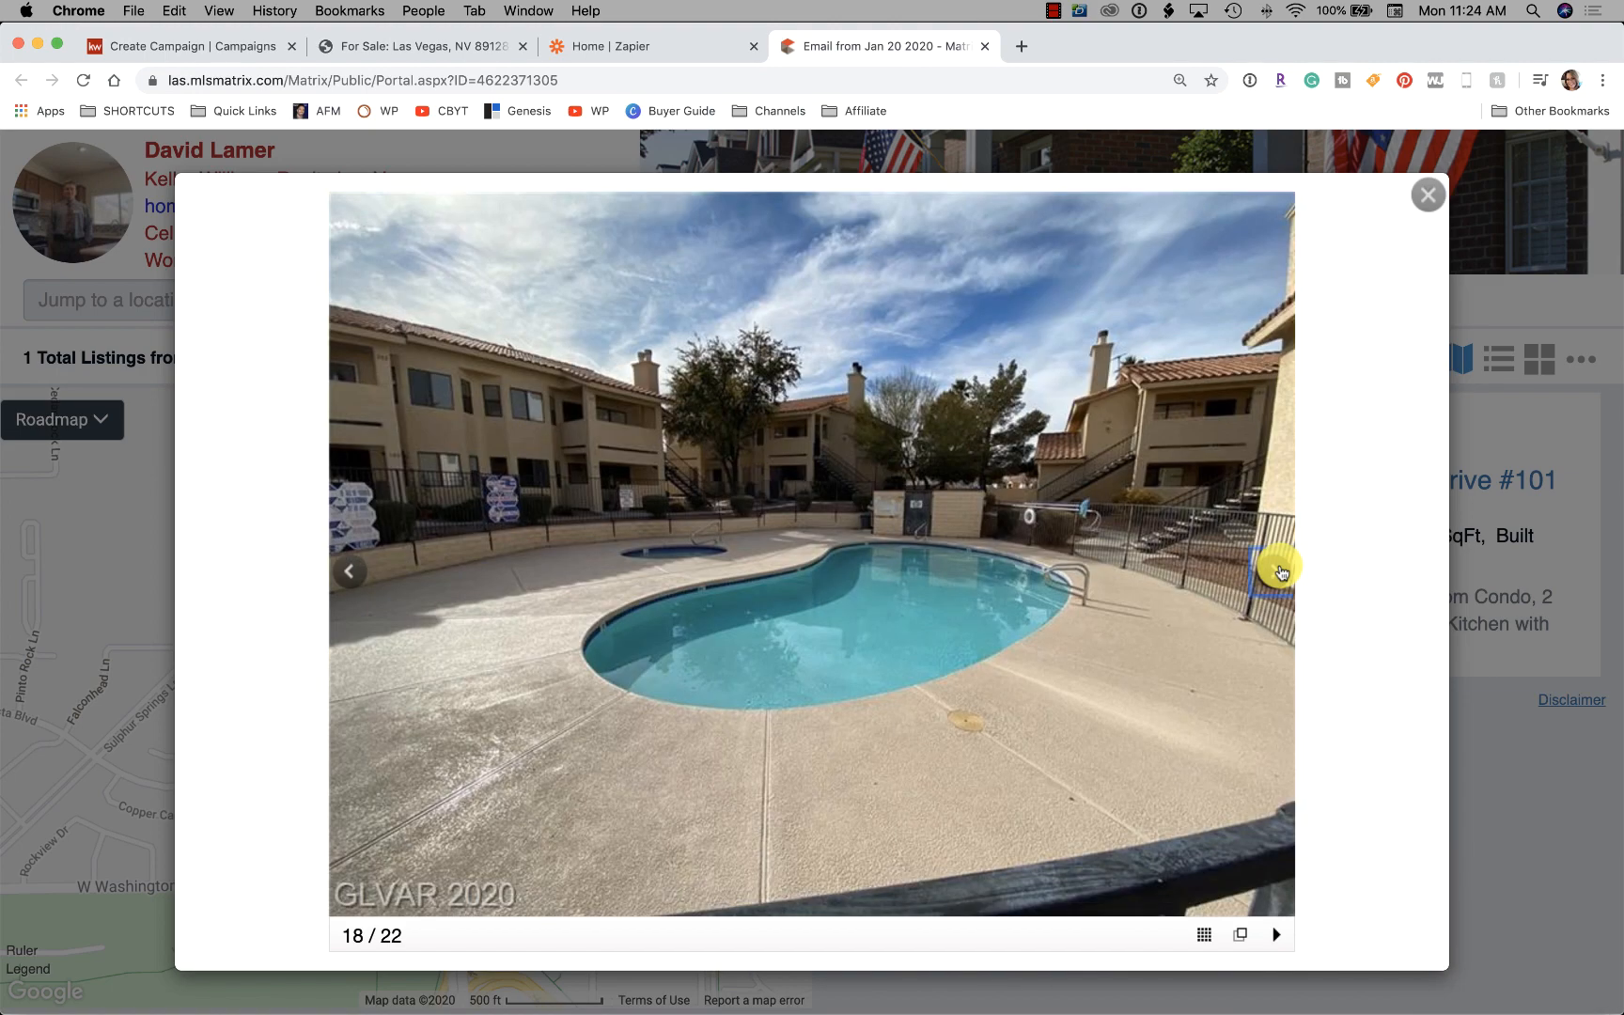
pyautogui.click(1277, 571)
pyautogui.click(1280, 571)
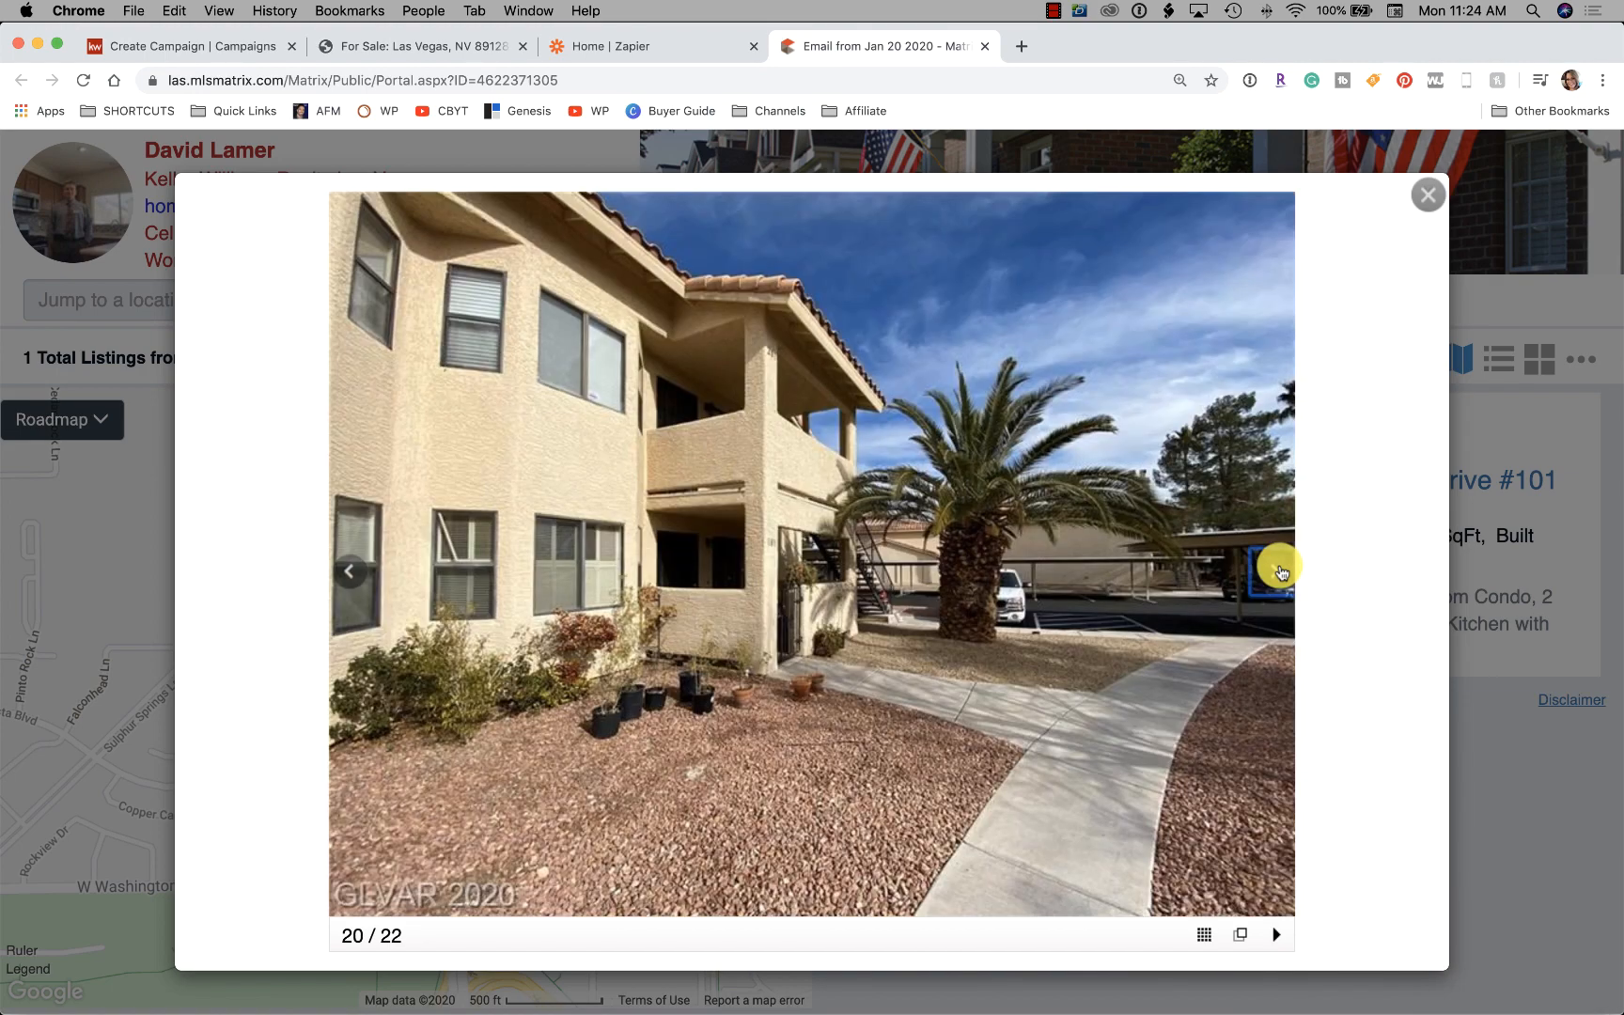
pyautogui.click(1281, 570)
pyautogui.click(1281, 570)
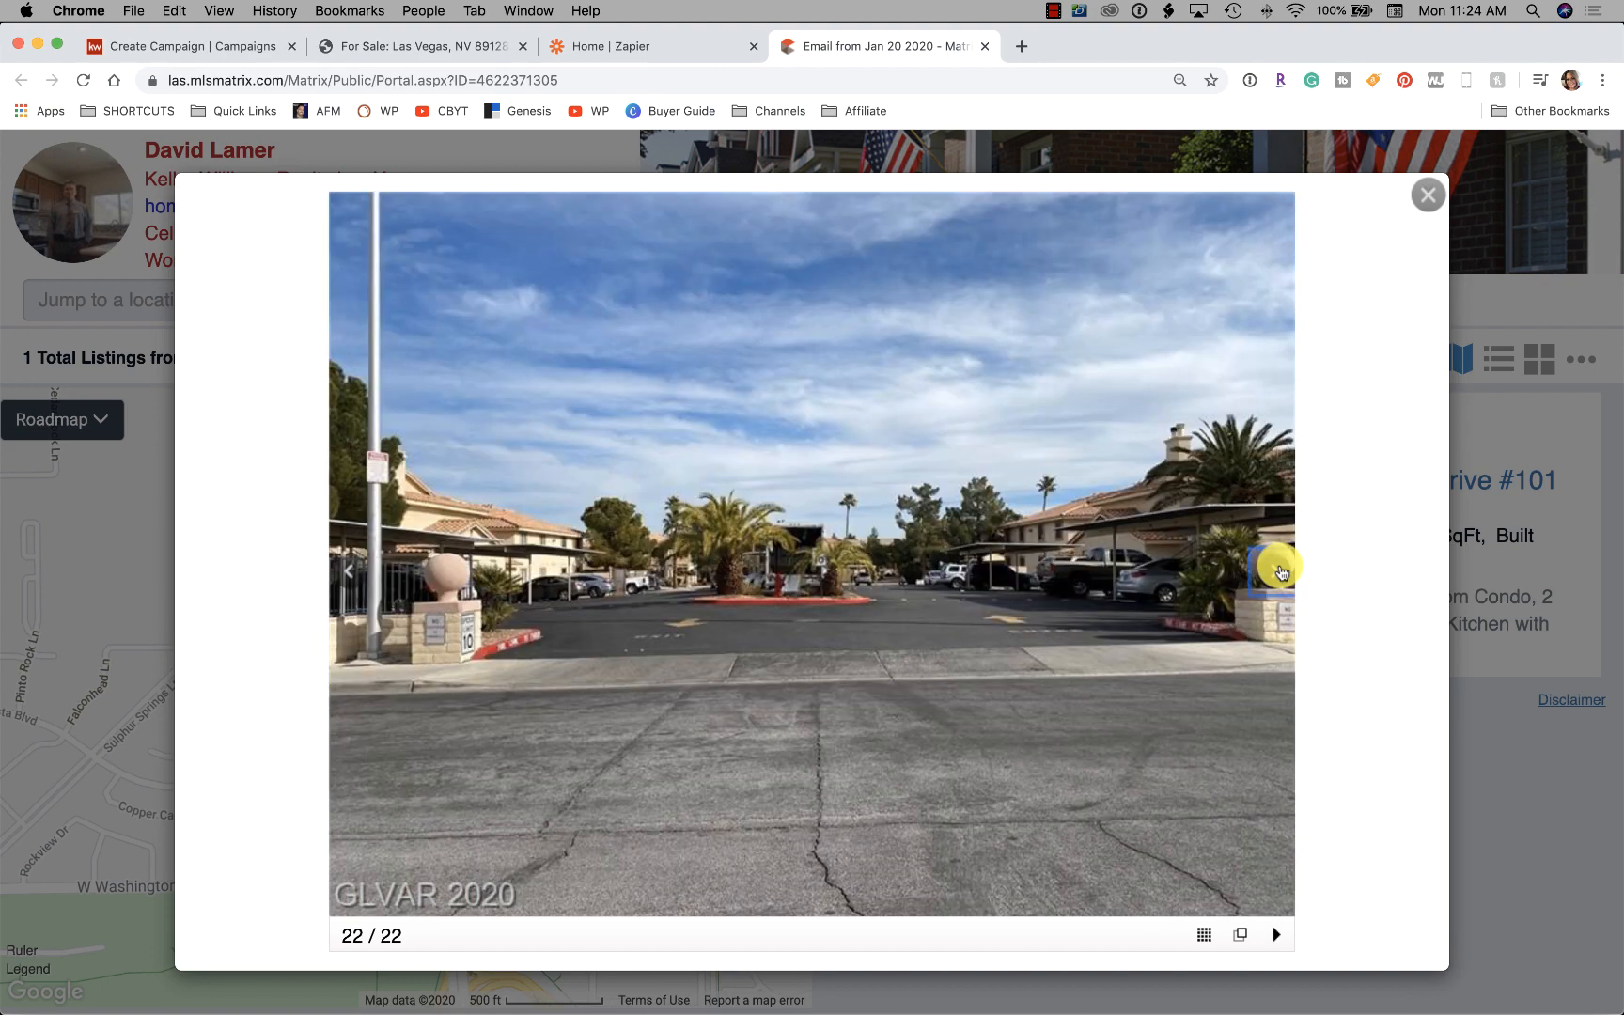
pyautogui.click(1280, 570)
pyautogui.click(1280, 570)
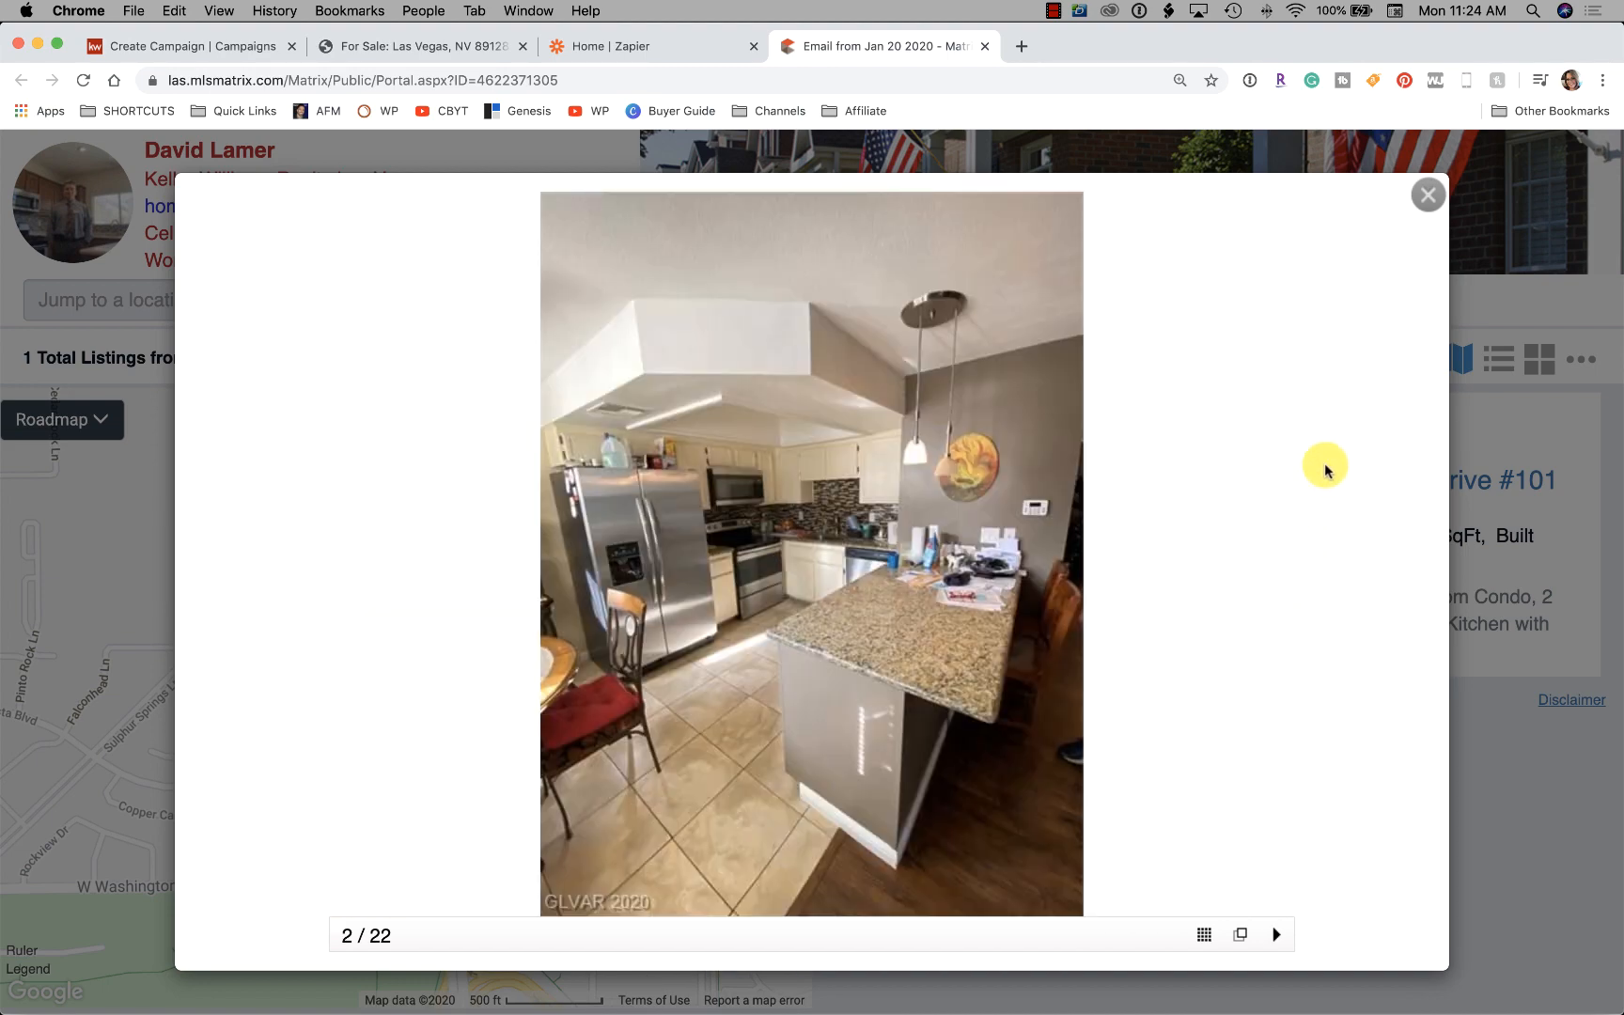
pyautogui.click(1429, 198)
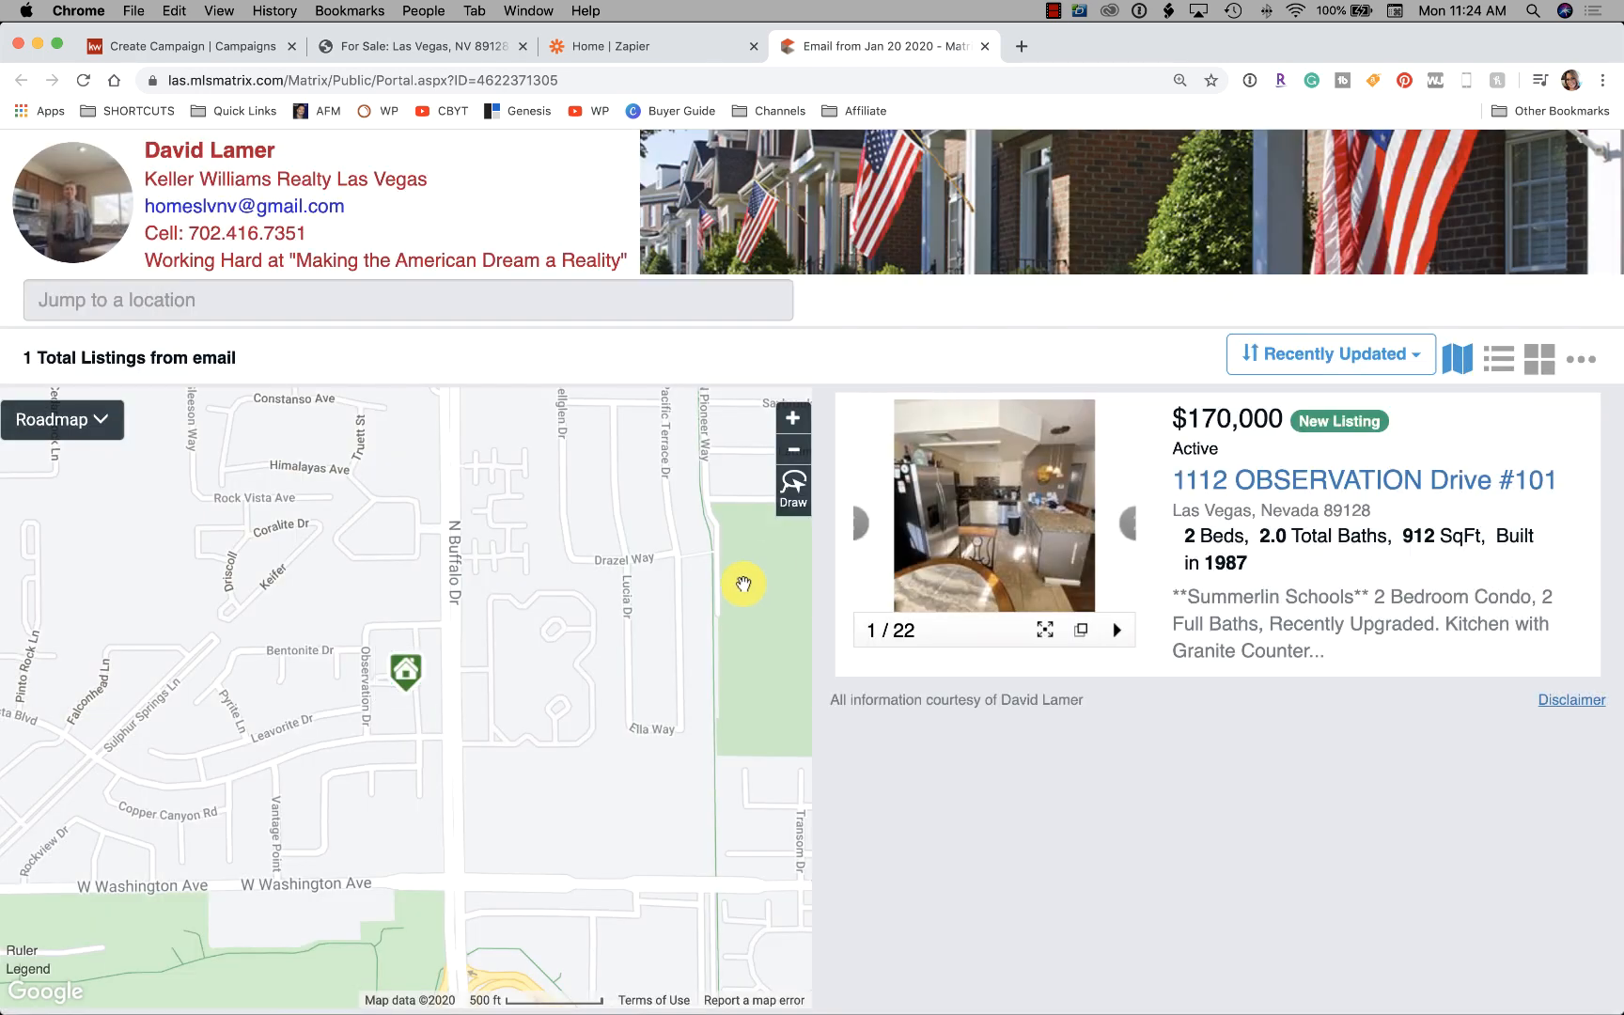
# Put the caret in the Headline field, recheck the listing description, and return to the campaign form
pyautogui.scroll(3, 743, 579)
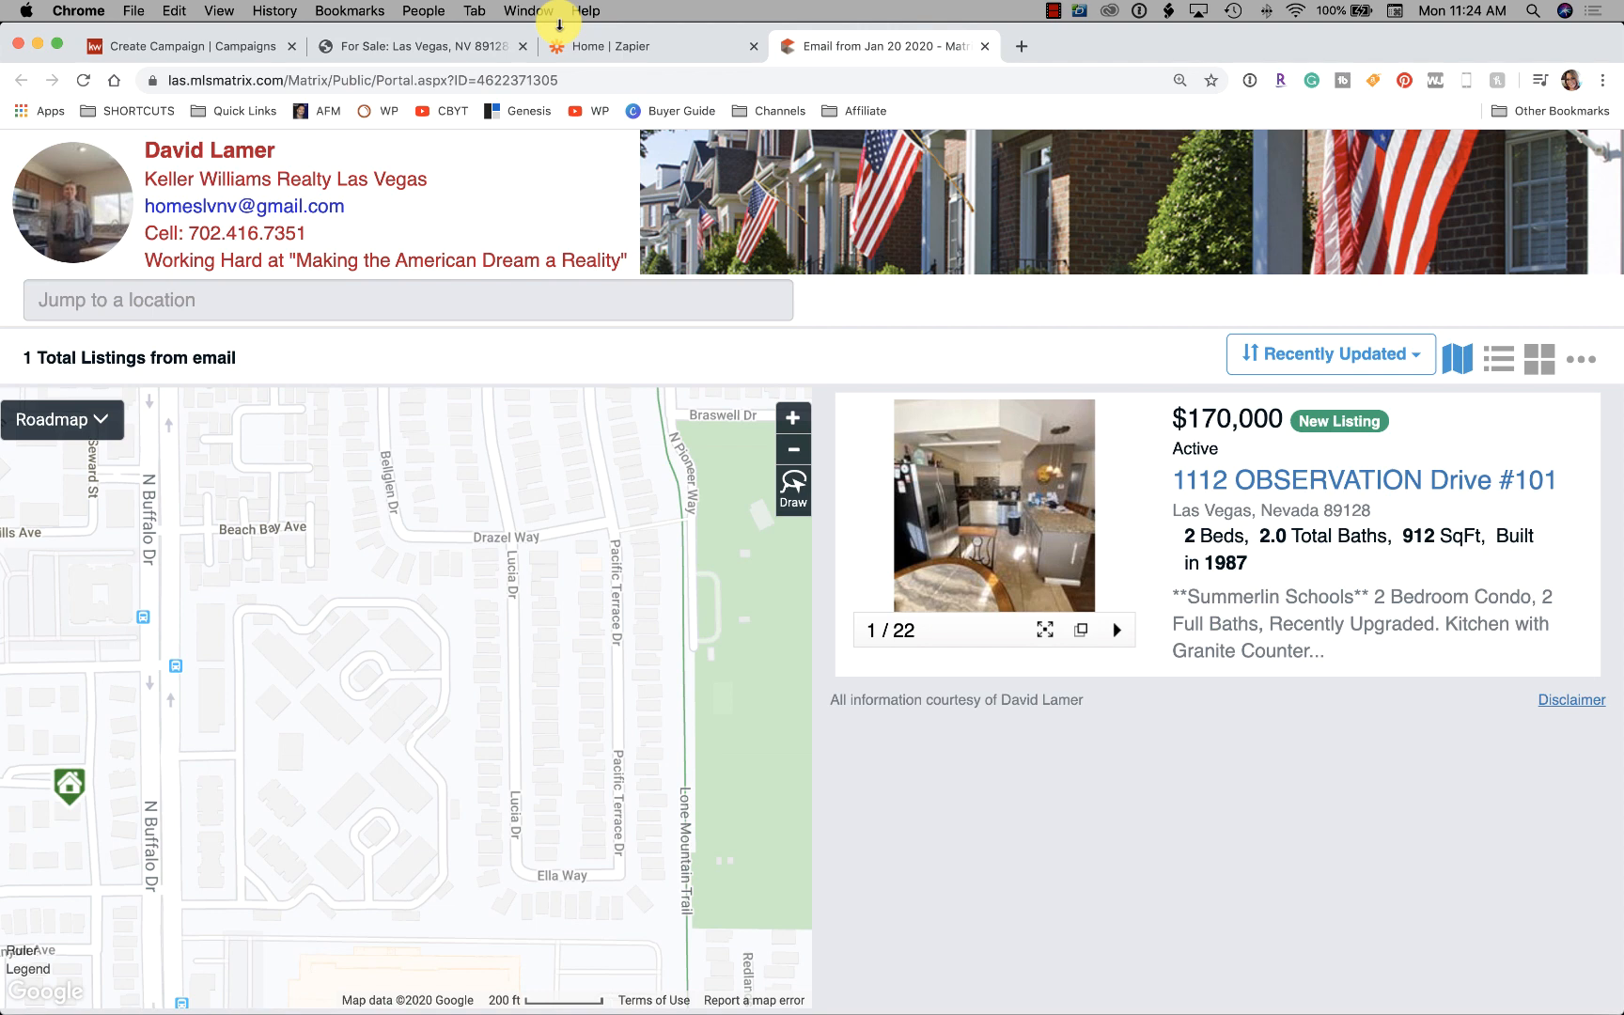
pyautogui.click(155, 46)
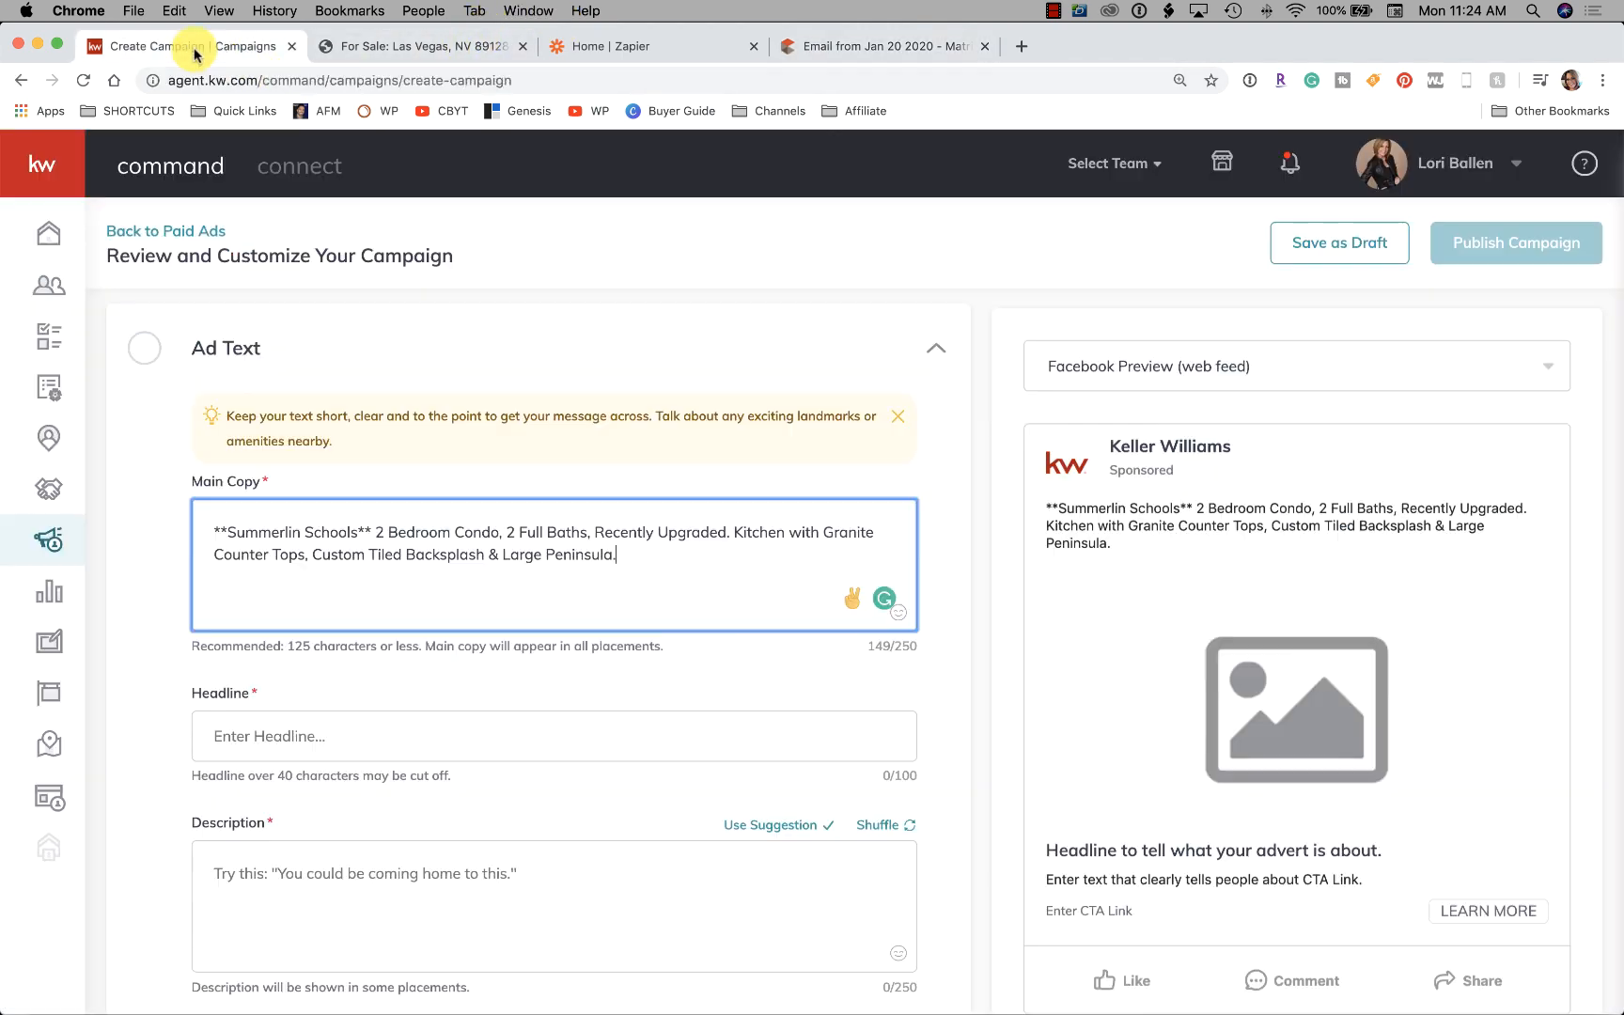
pyautogui.scroll(-3, 663, 563)
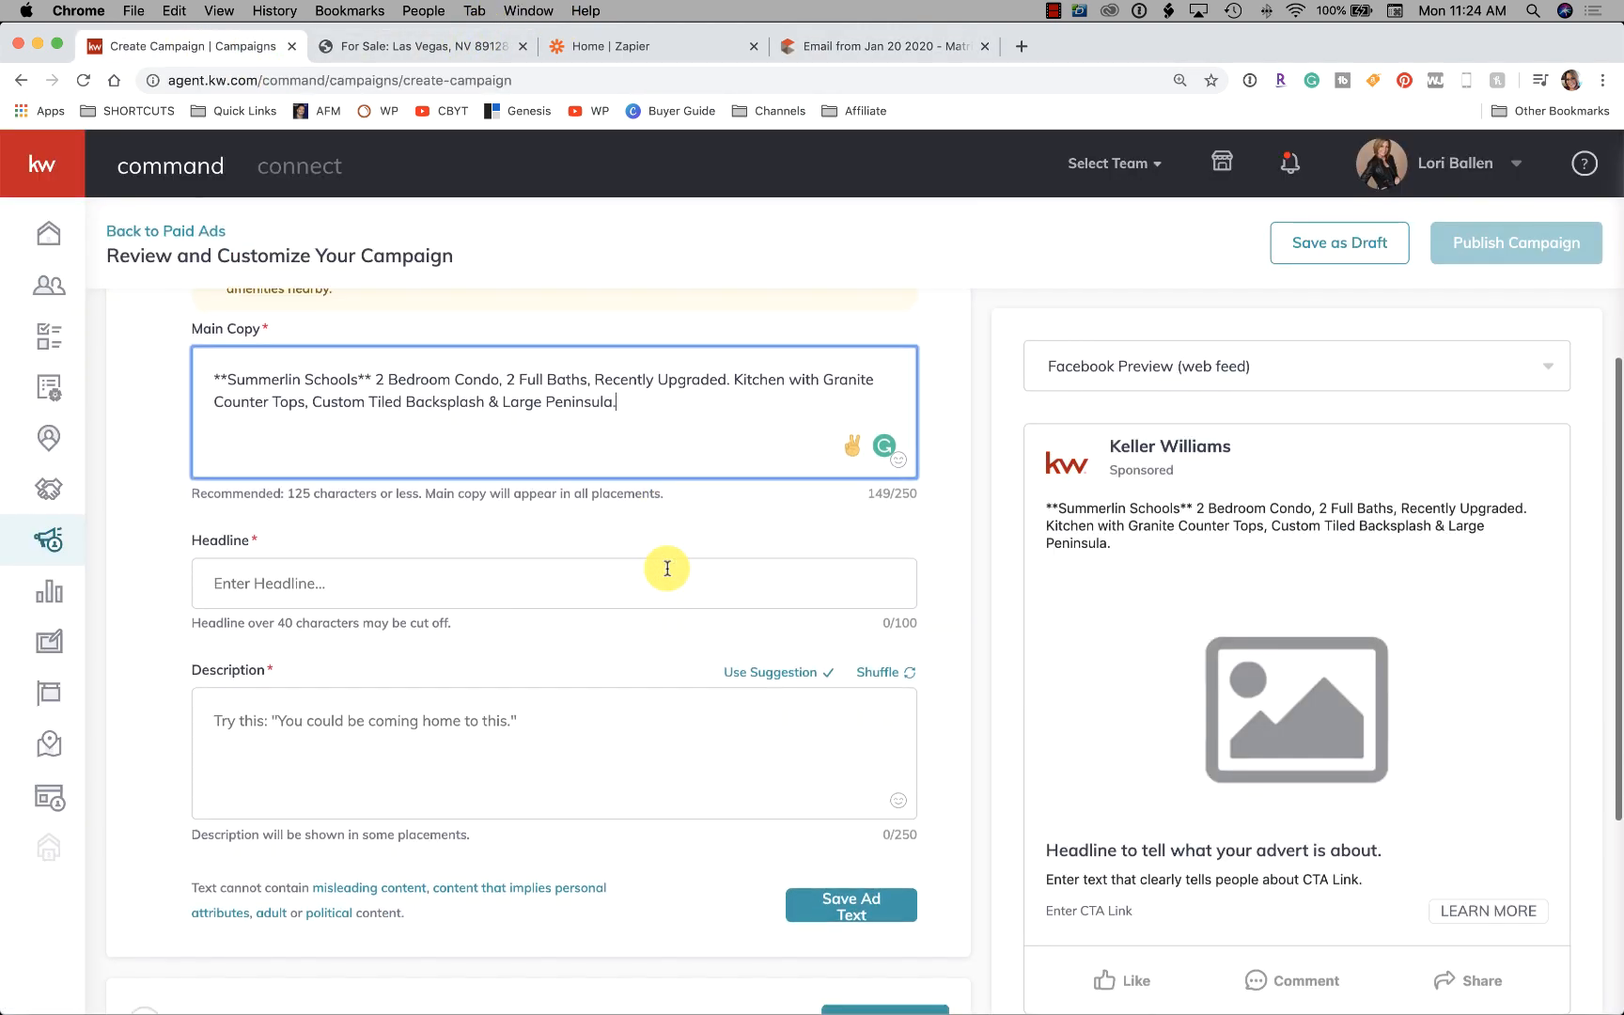
pyautogui.click(581, 570)
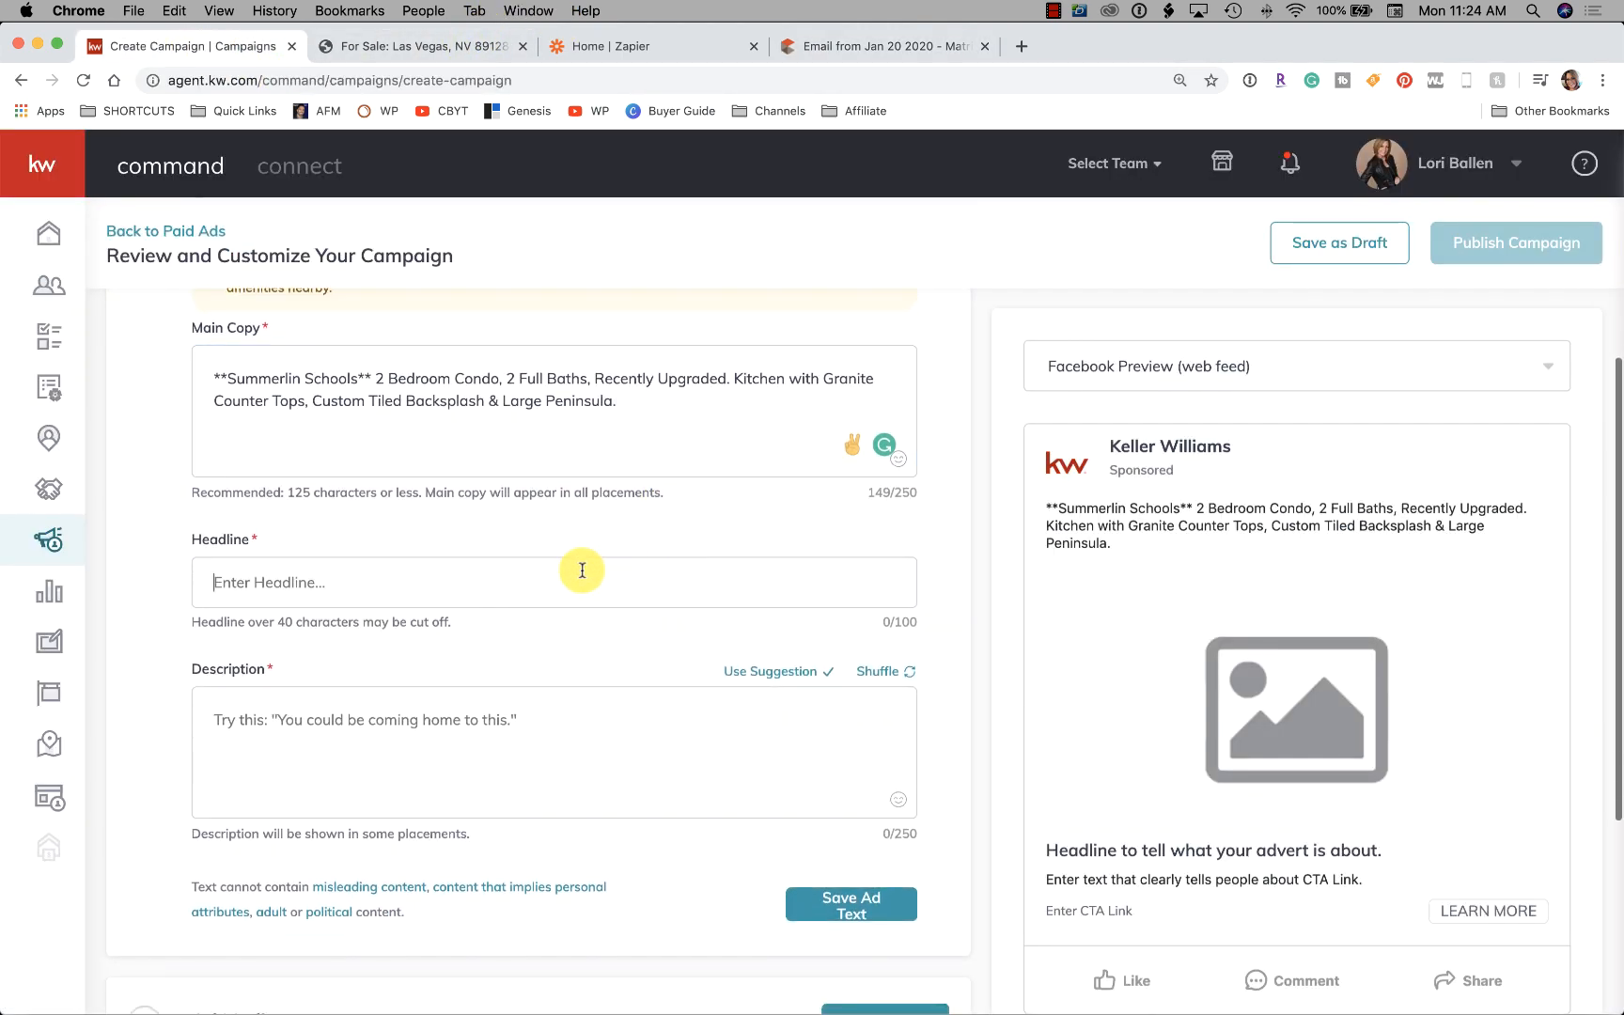
pyautogui.click(438, 46)
pyautogui.scroll(-4, 562, 593)
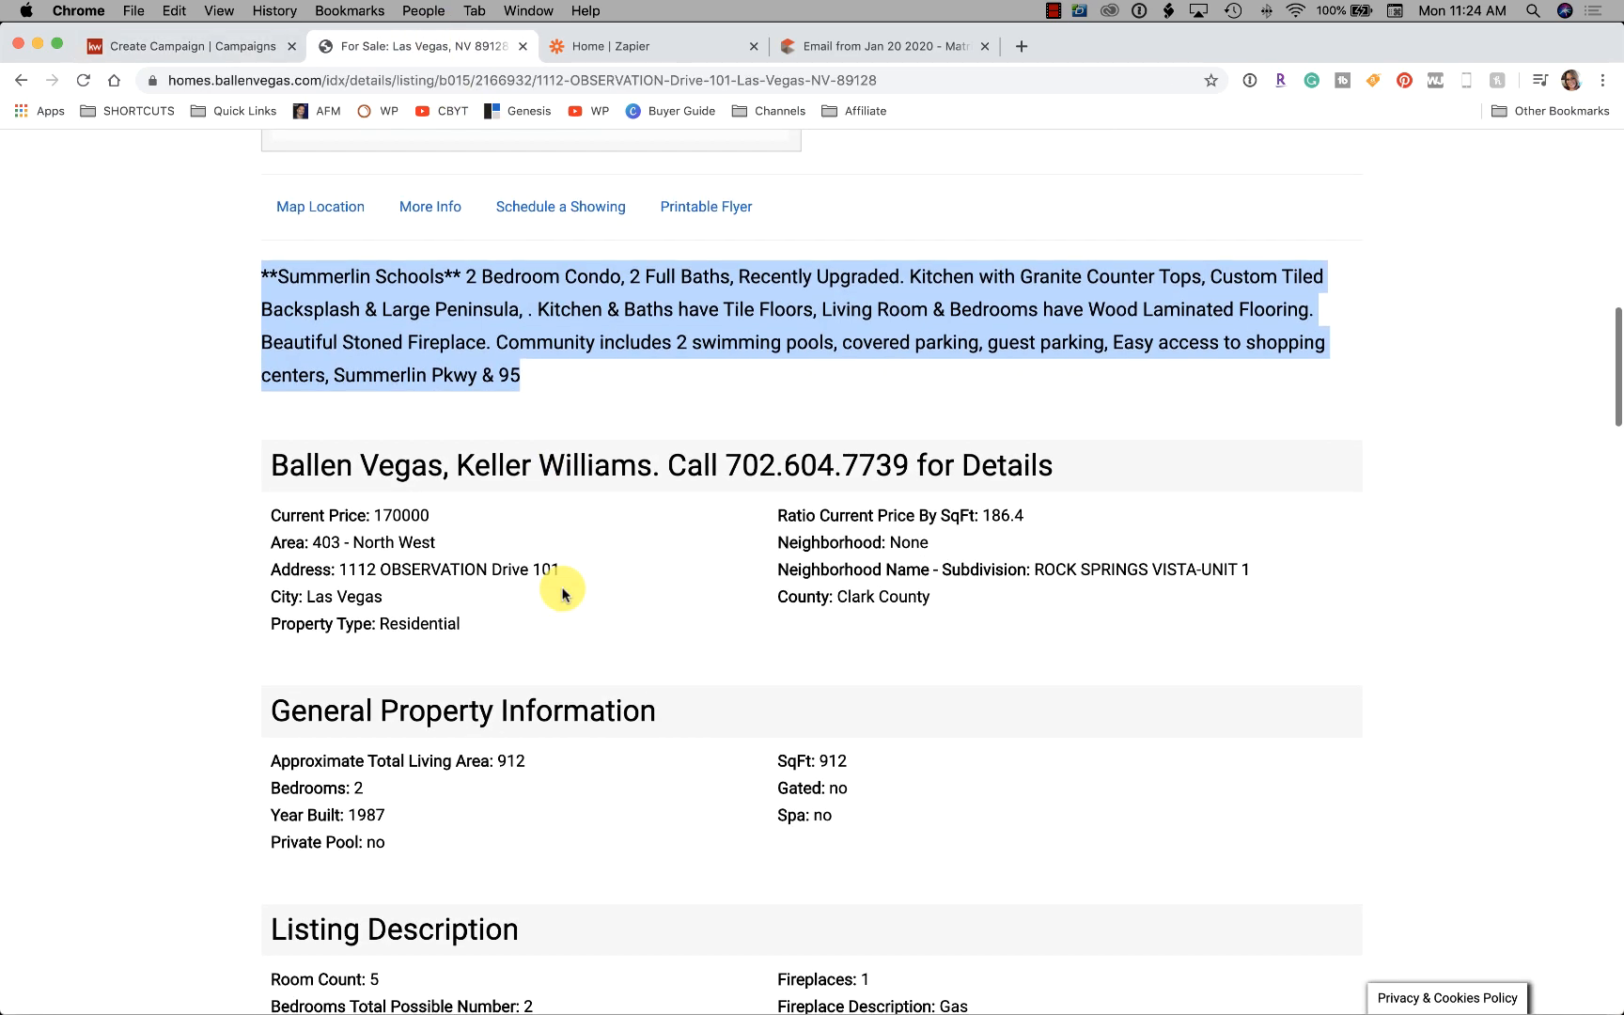
pyautogui.scroll(-1, 562, 594)
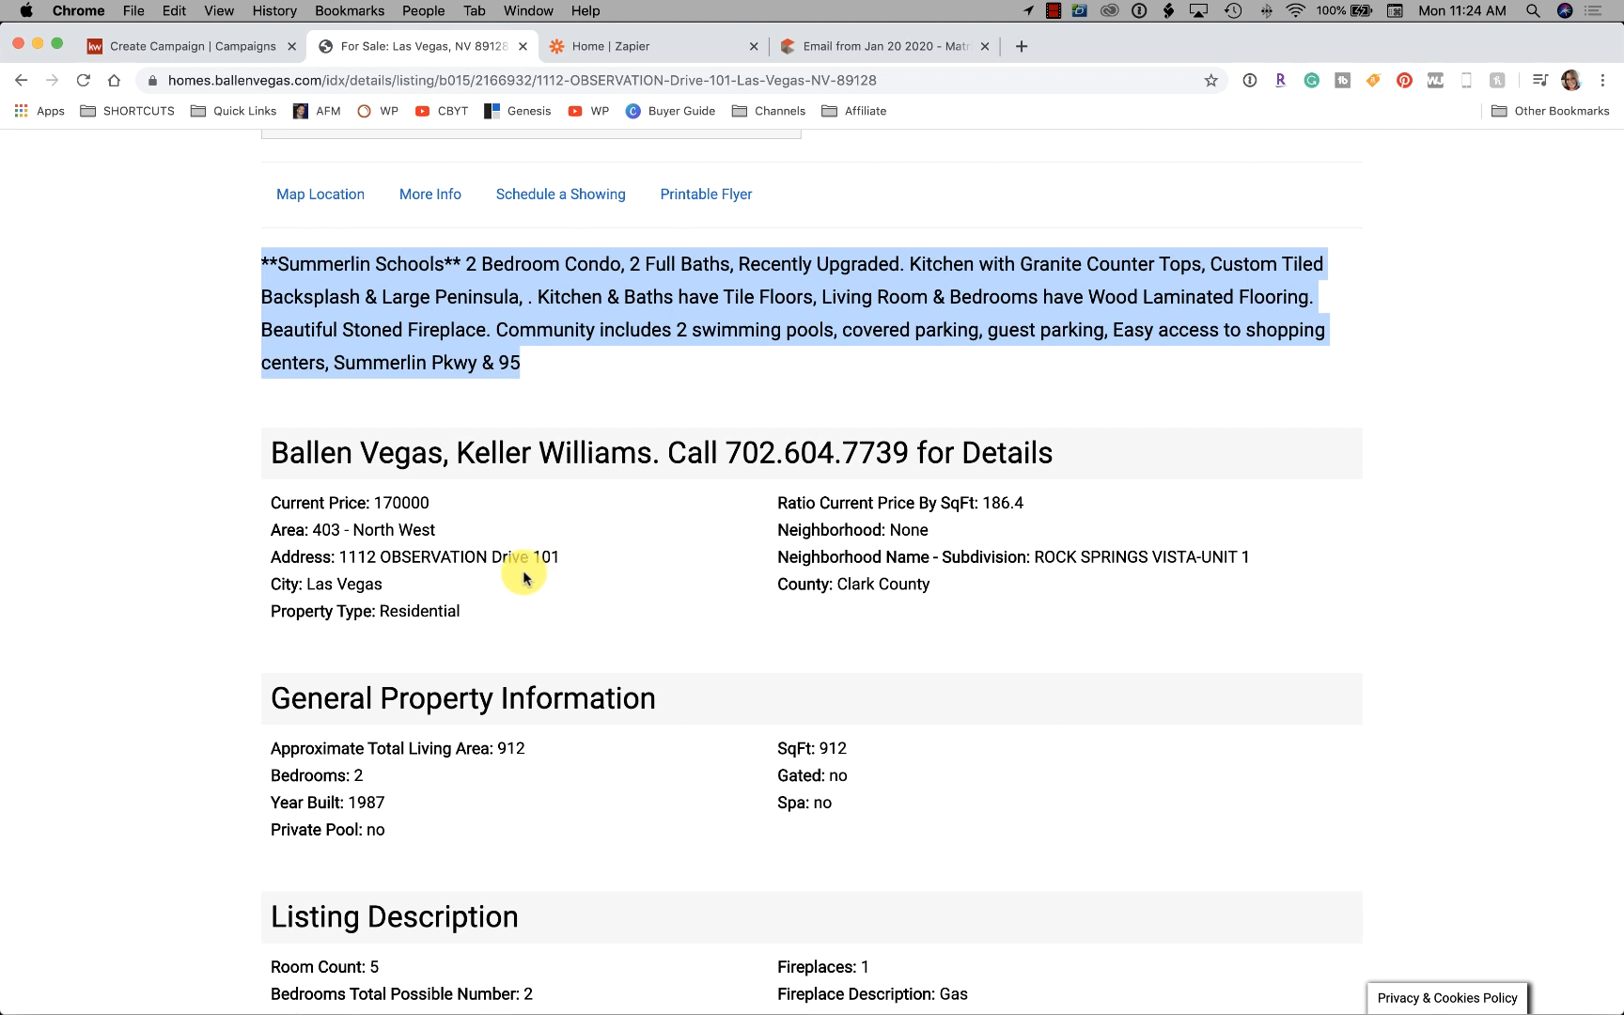
pyautogui.click(165, 46)
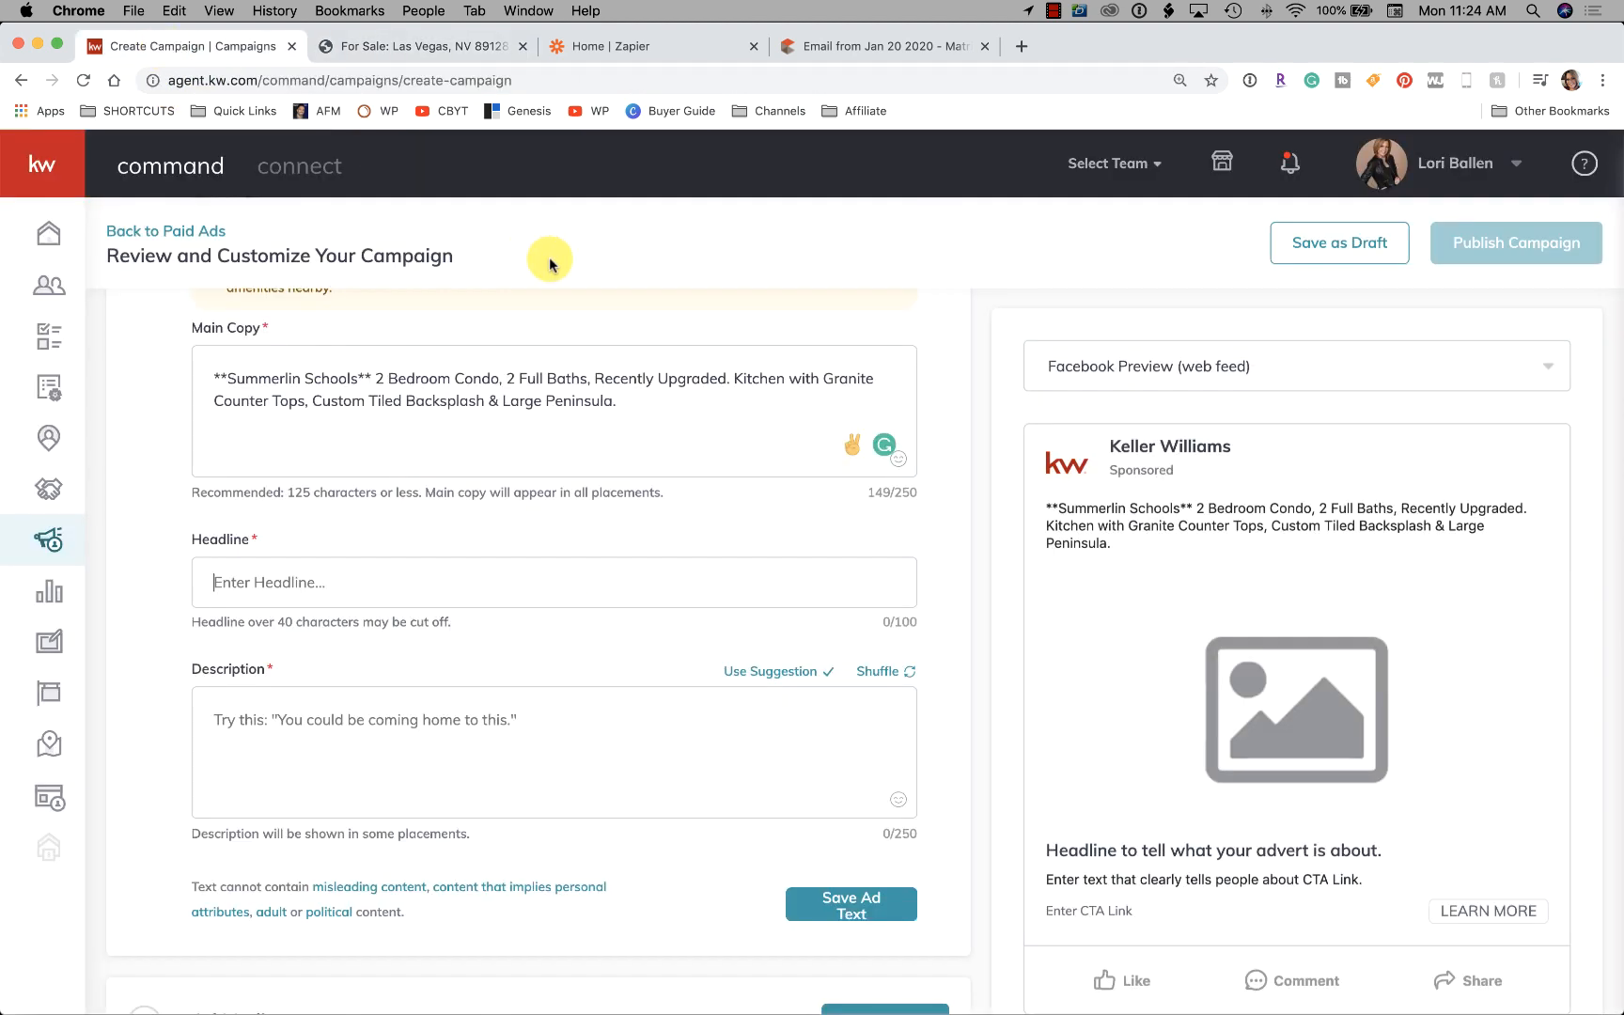
pyautogui.scroll(-2, 346, 556)
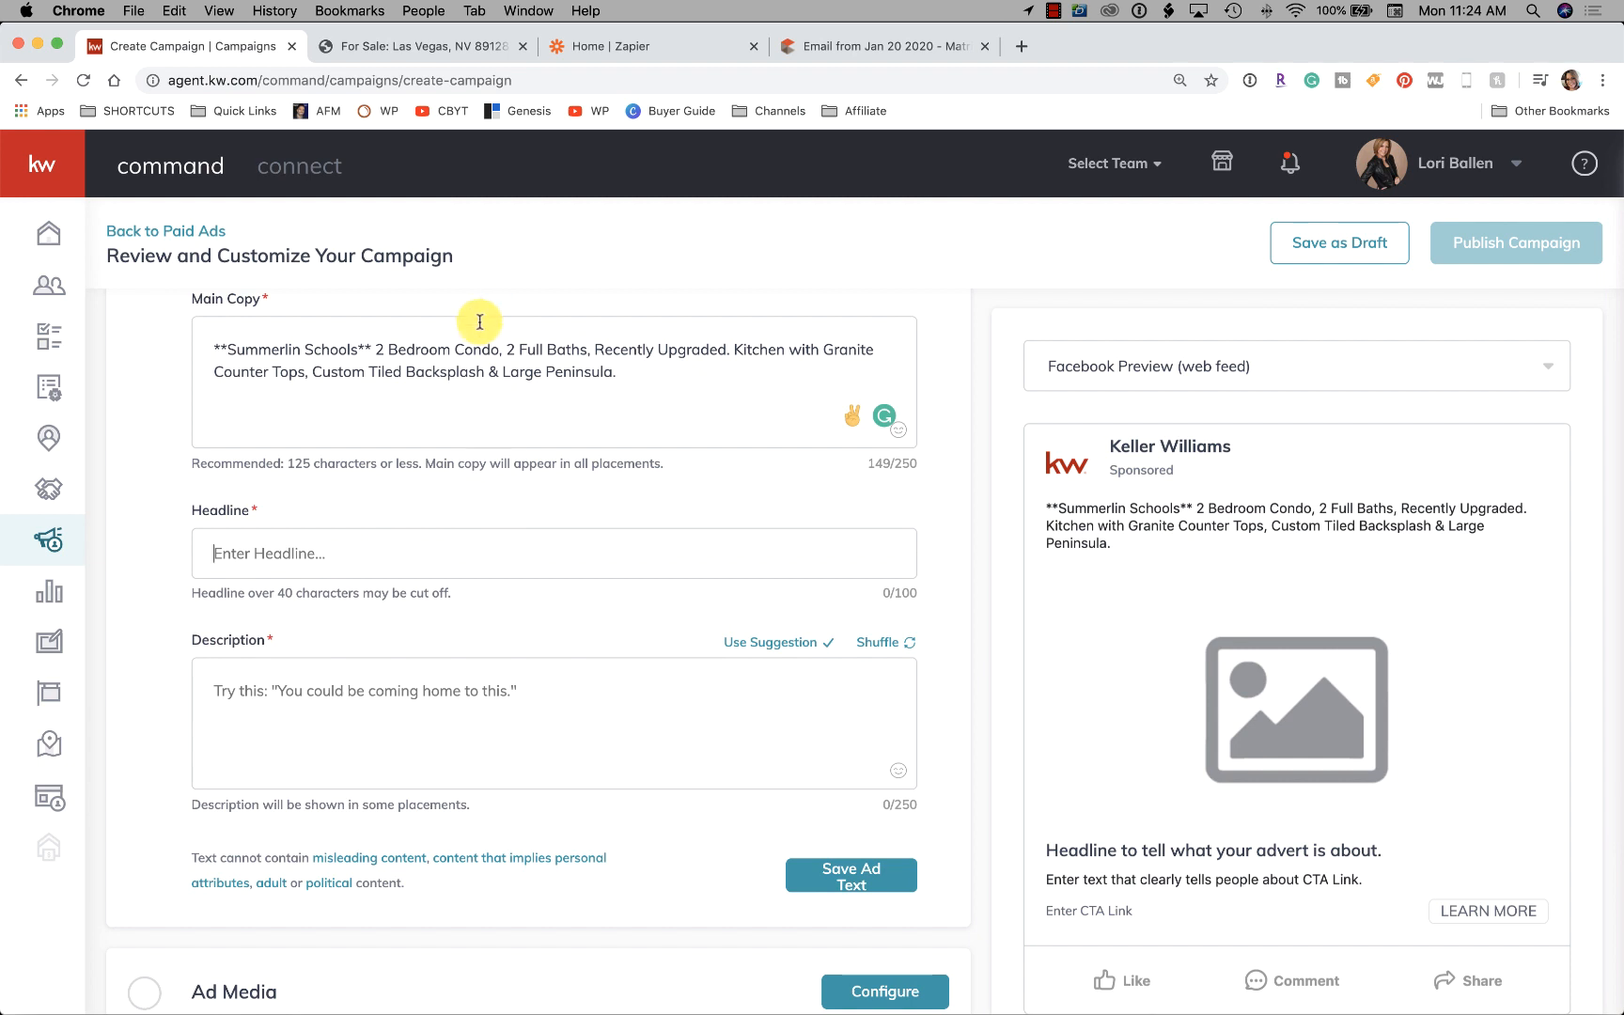
# Replace 'Summerlin Schools' in Main Copy with 'Northwest Las Vegas -' and enter headline 'Northwest Las Vegas Condo'
pyautogui.moveTo(371, 349); pyautogui.dragTo(214, 342)
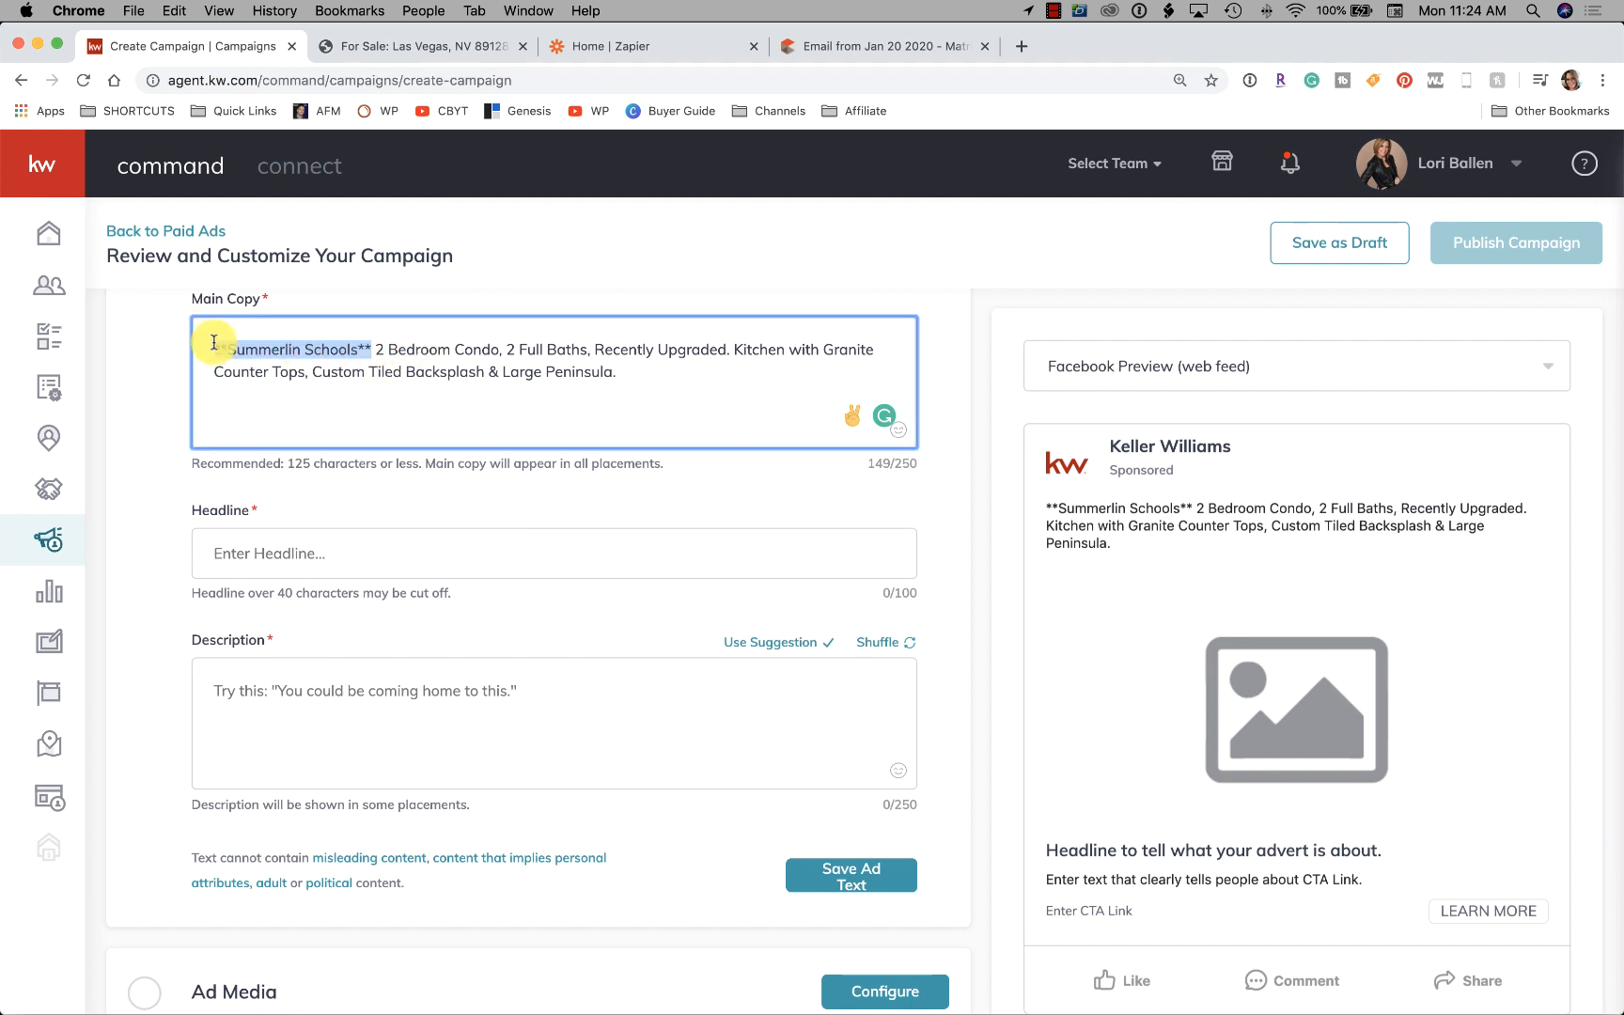
pyautogui.write('Northwest')
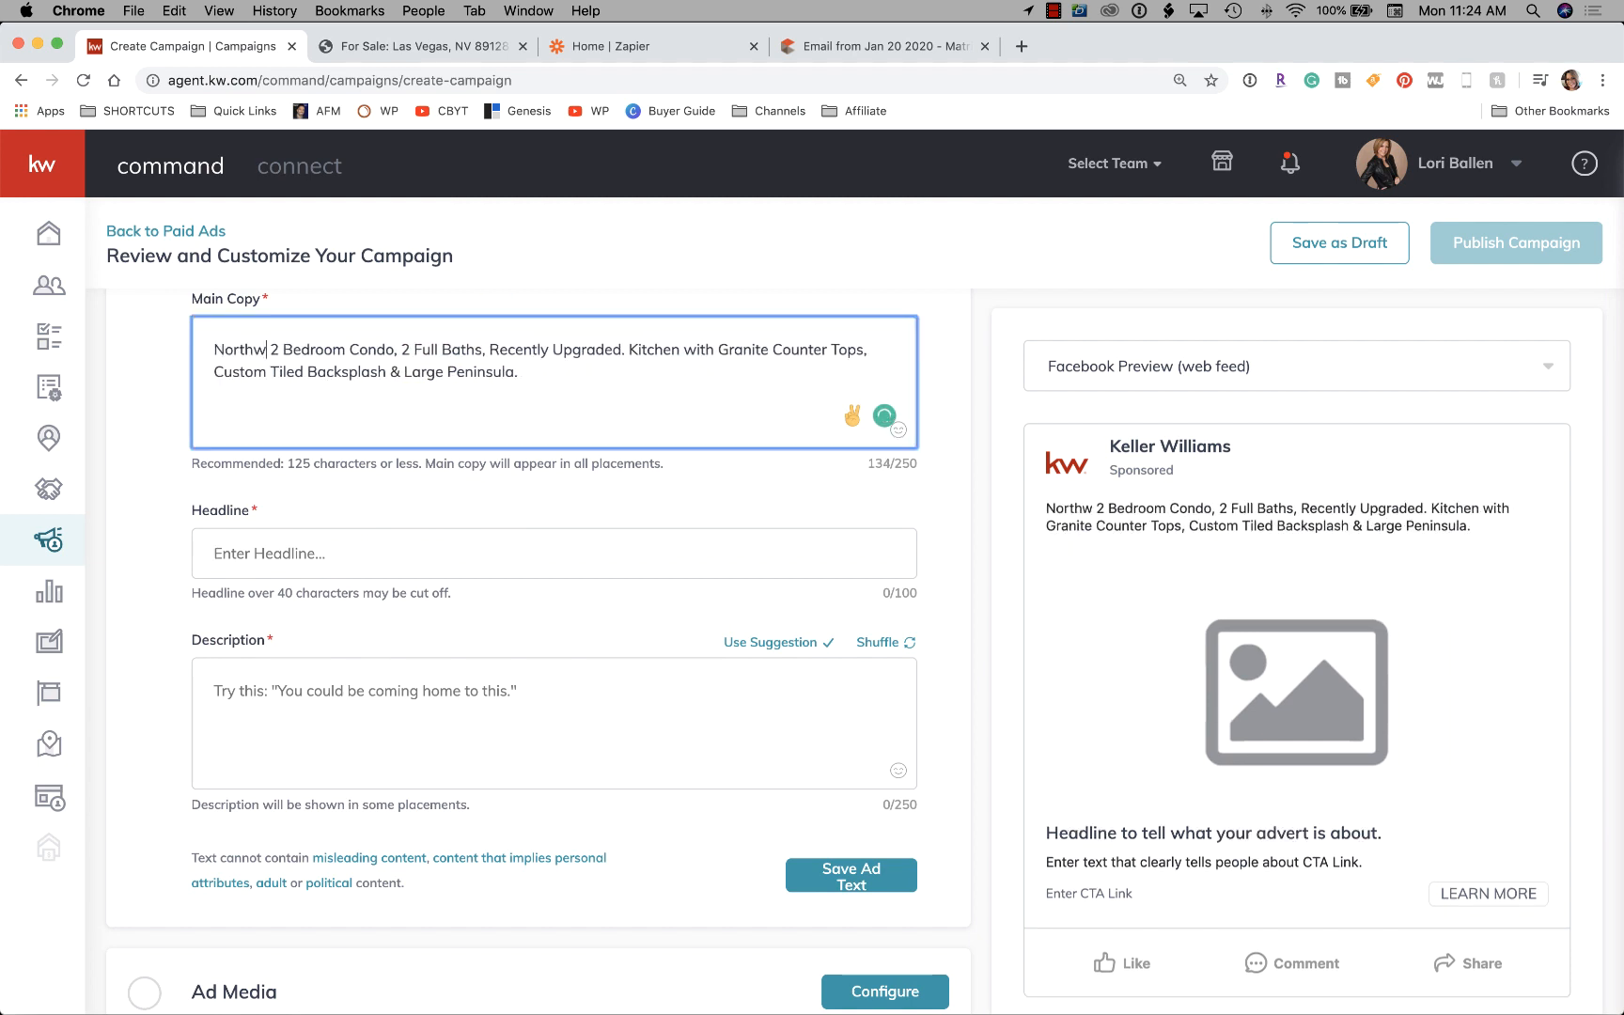
pyautogui.write(' Las Vegas ')
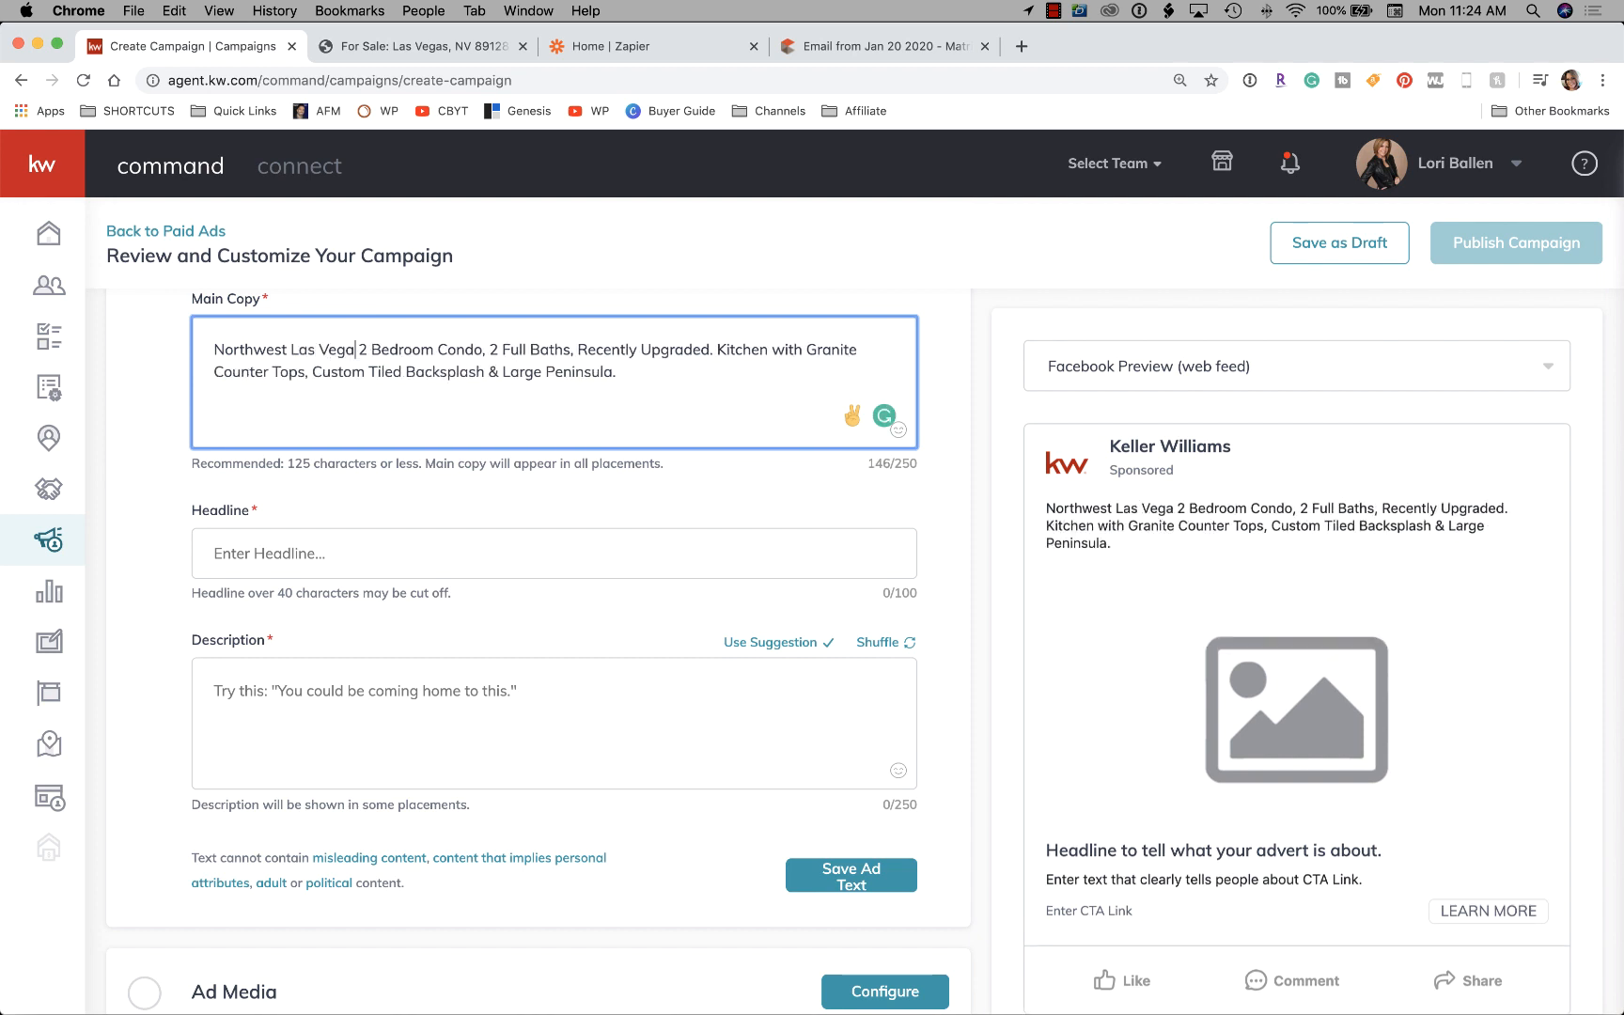
pyautogui.write('-')
pyautogui.click(202, 550)
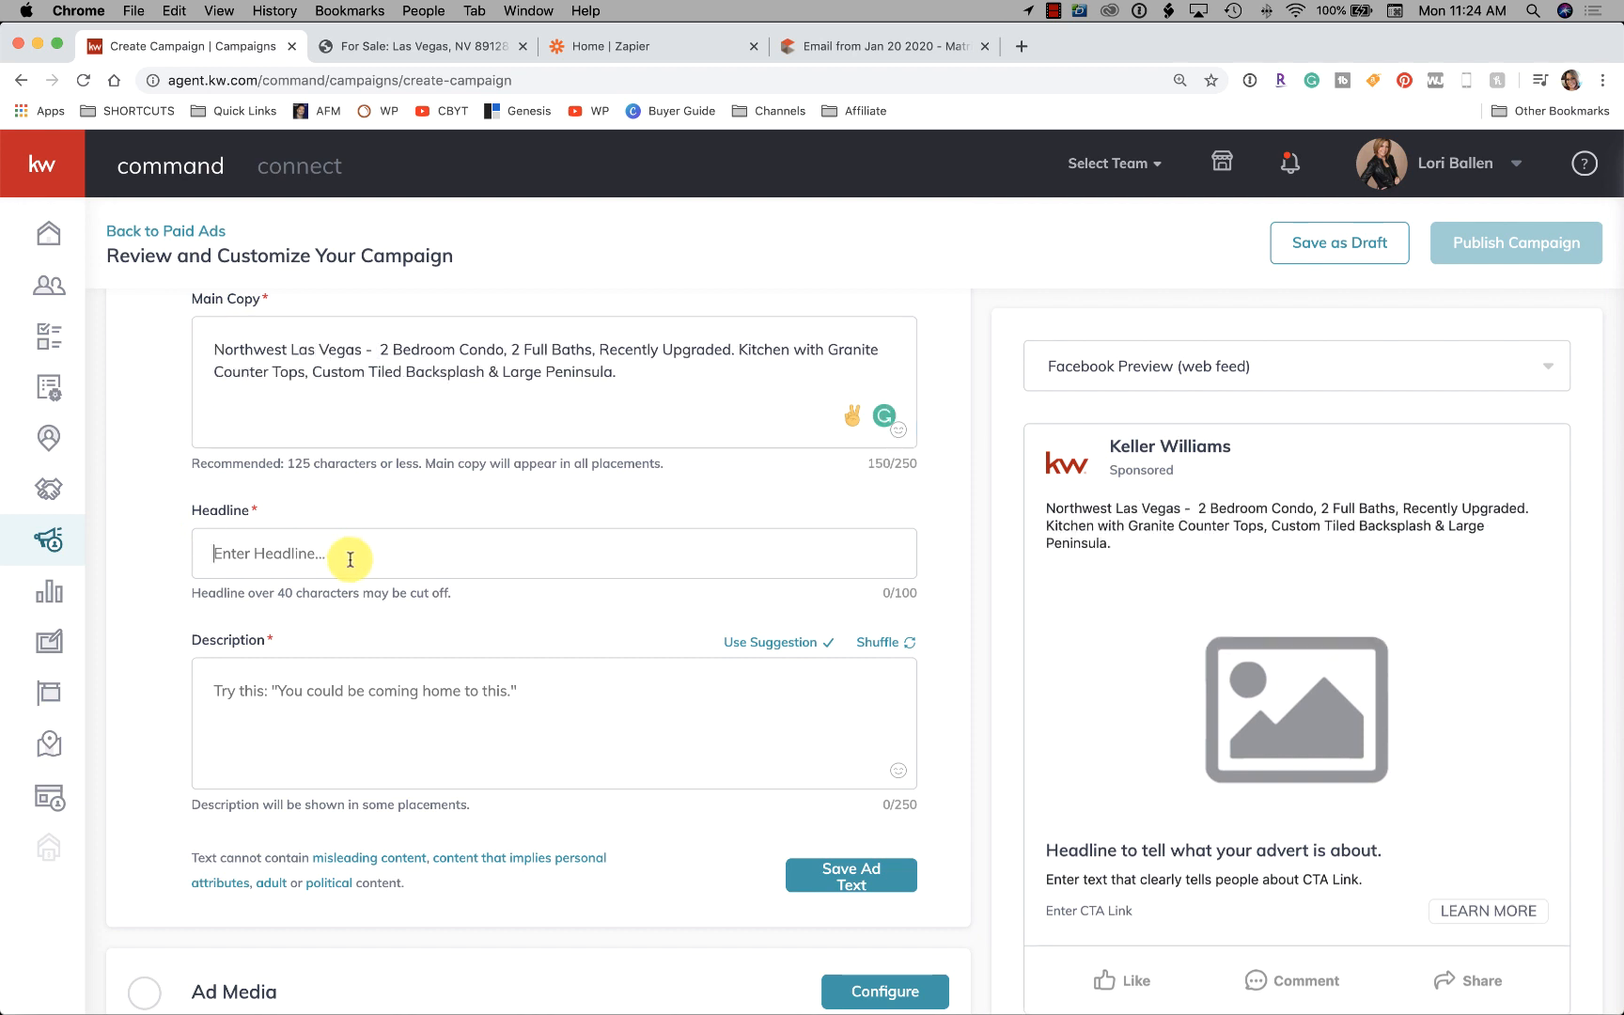
pyautogui.write('Northwest Las Vegas Condo')
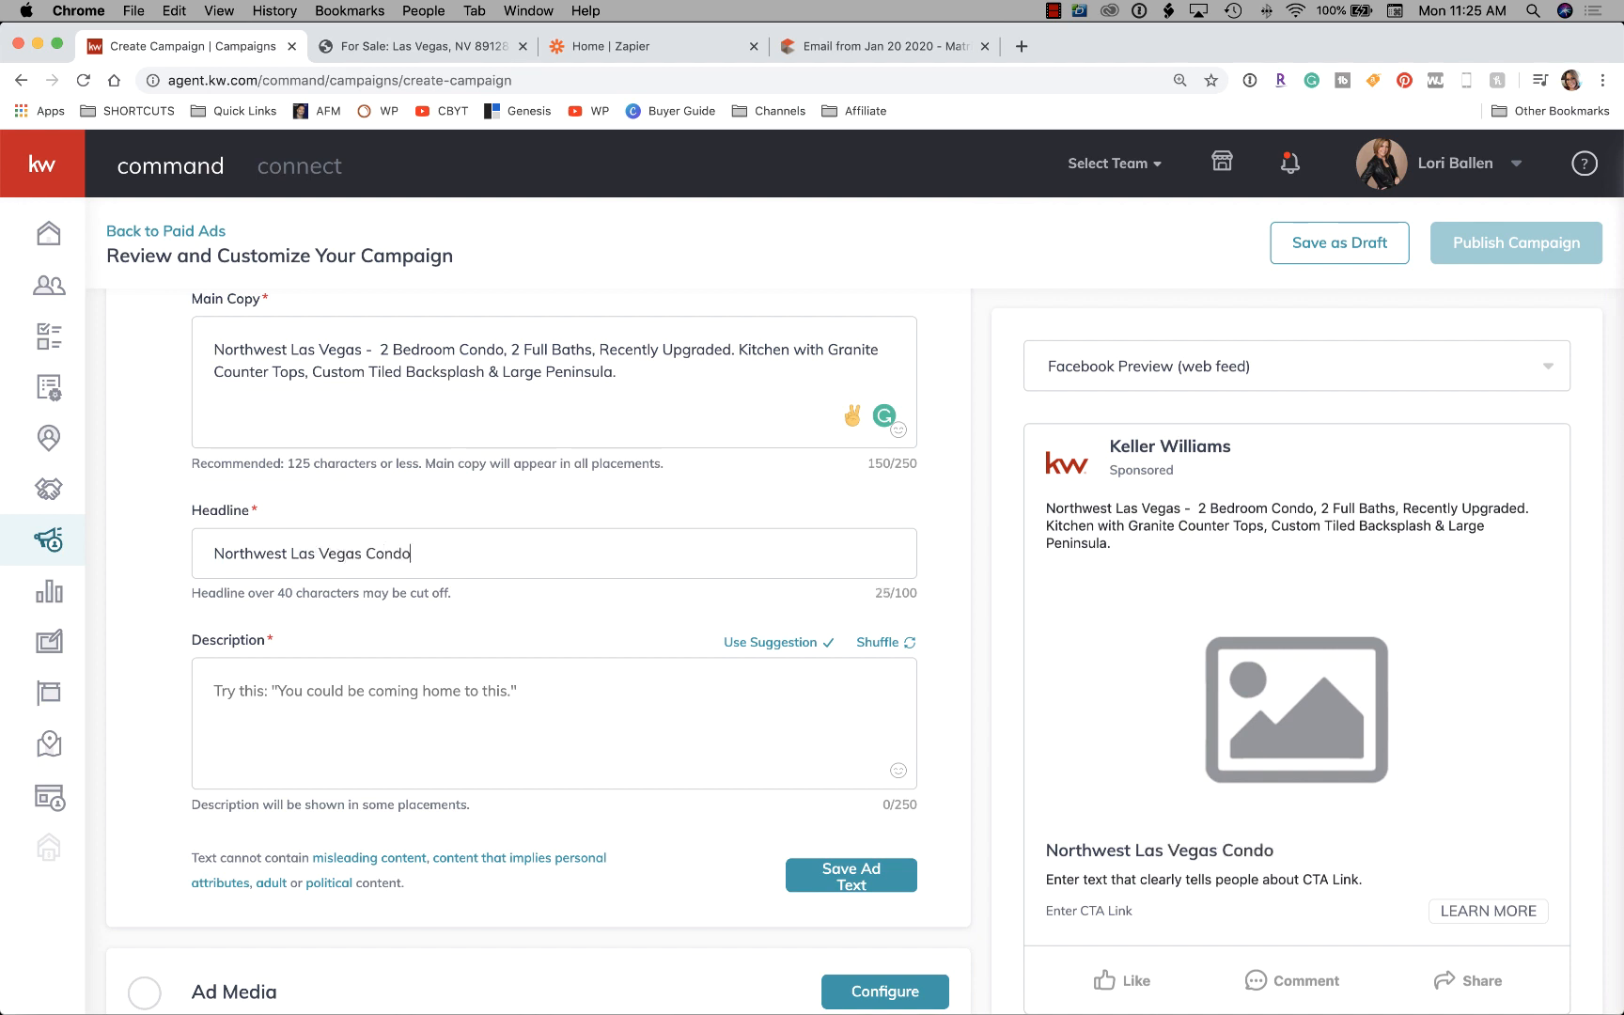
# Enter the ad description 'Pics, Price, Details'
pyautogui.scroll(-3, 350, 559)
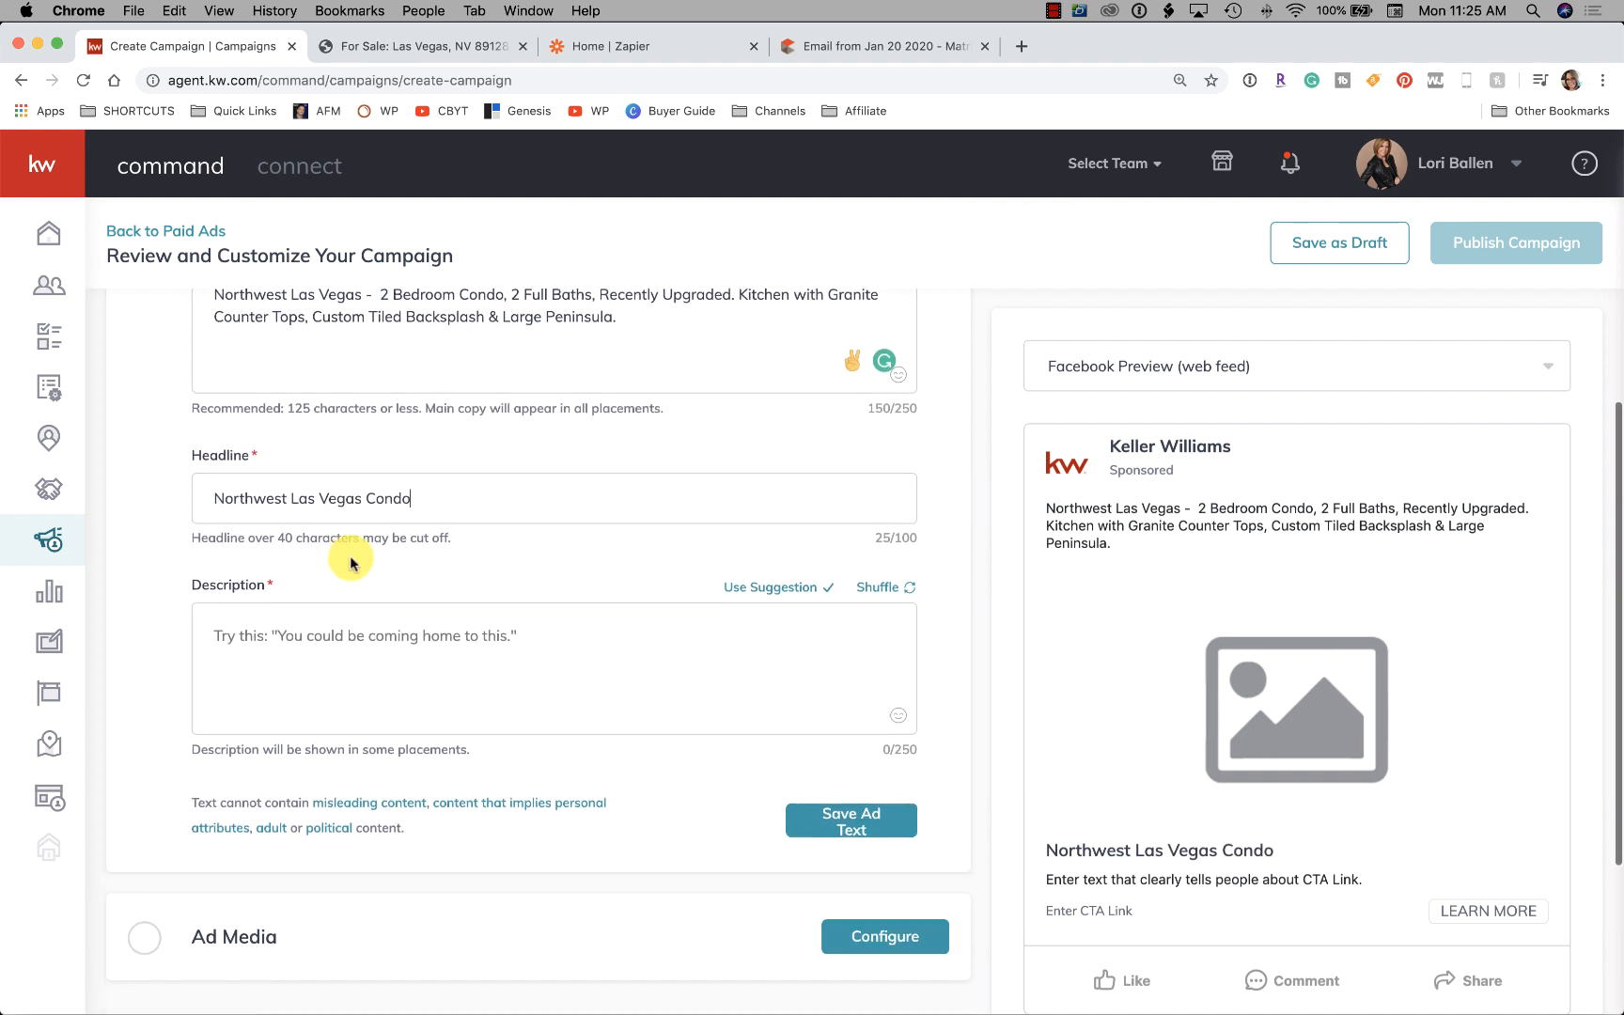
pyautogui.click(321, 638)
pyautogui.write('Pics, Price, Details')
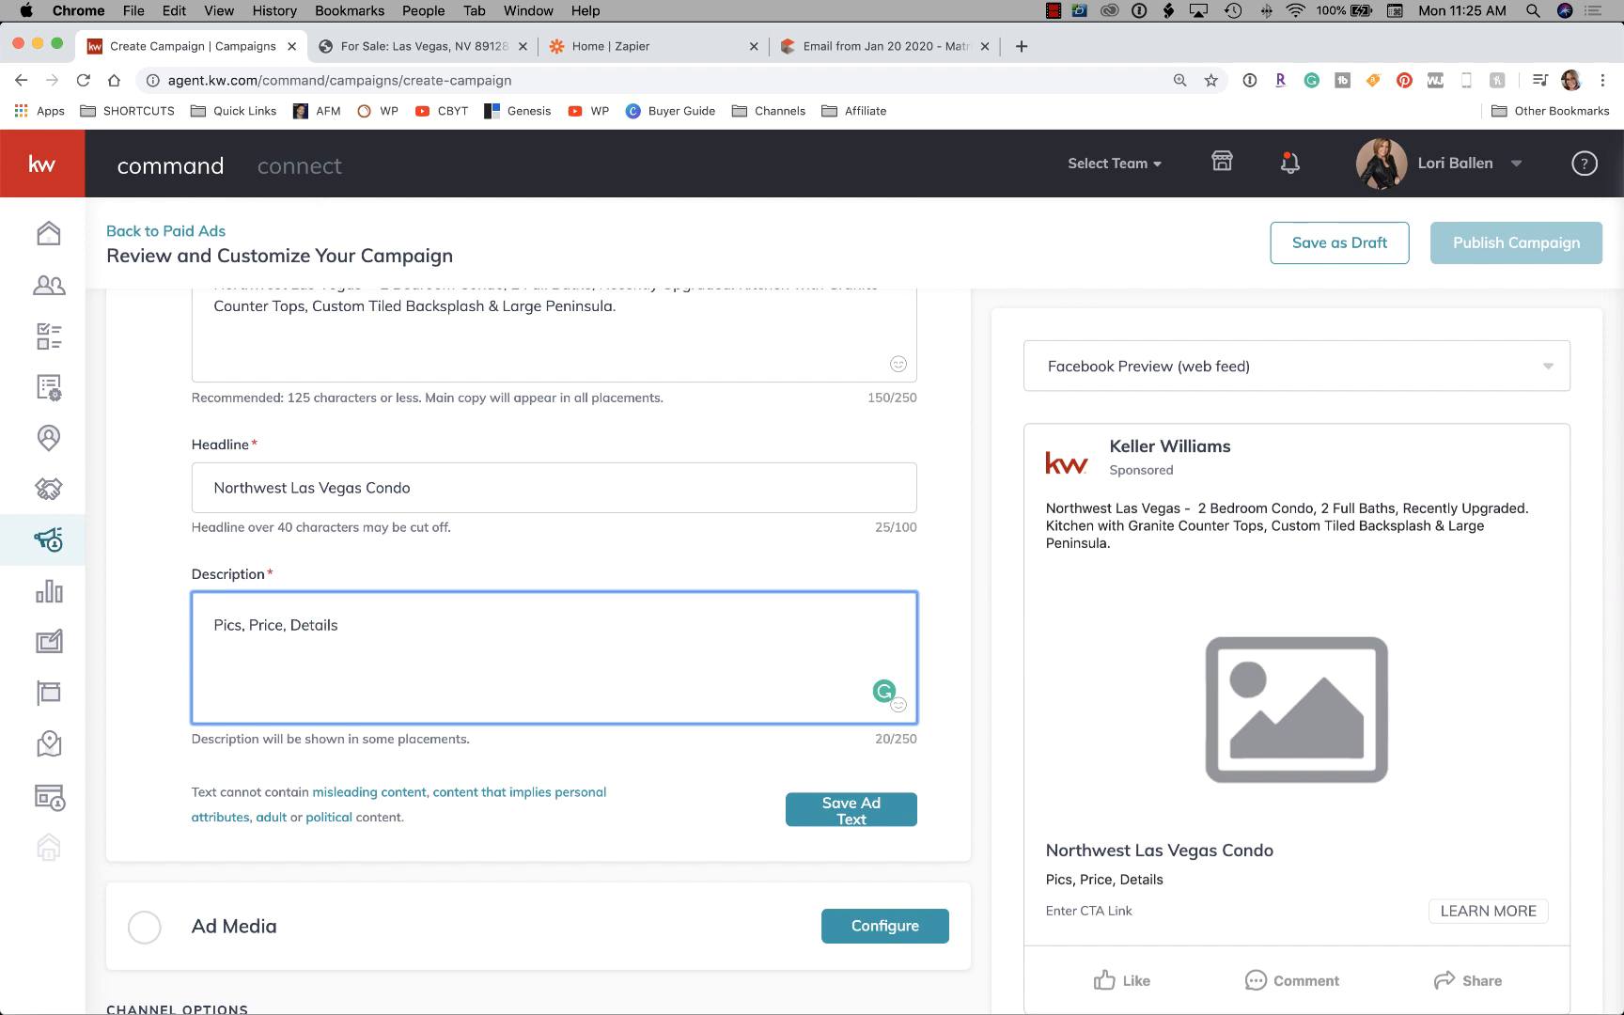
pyautogui.scroll(3, 265, 438)
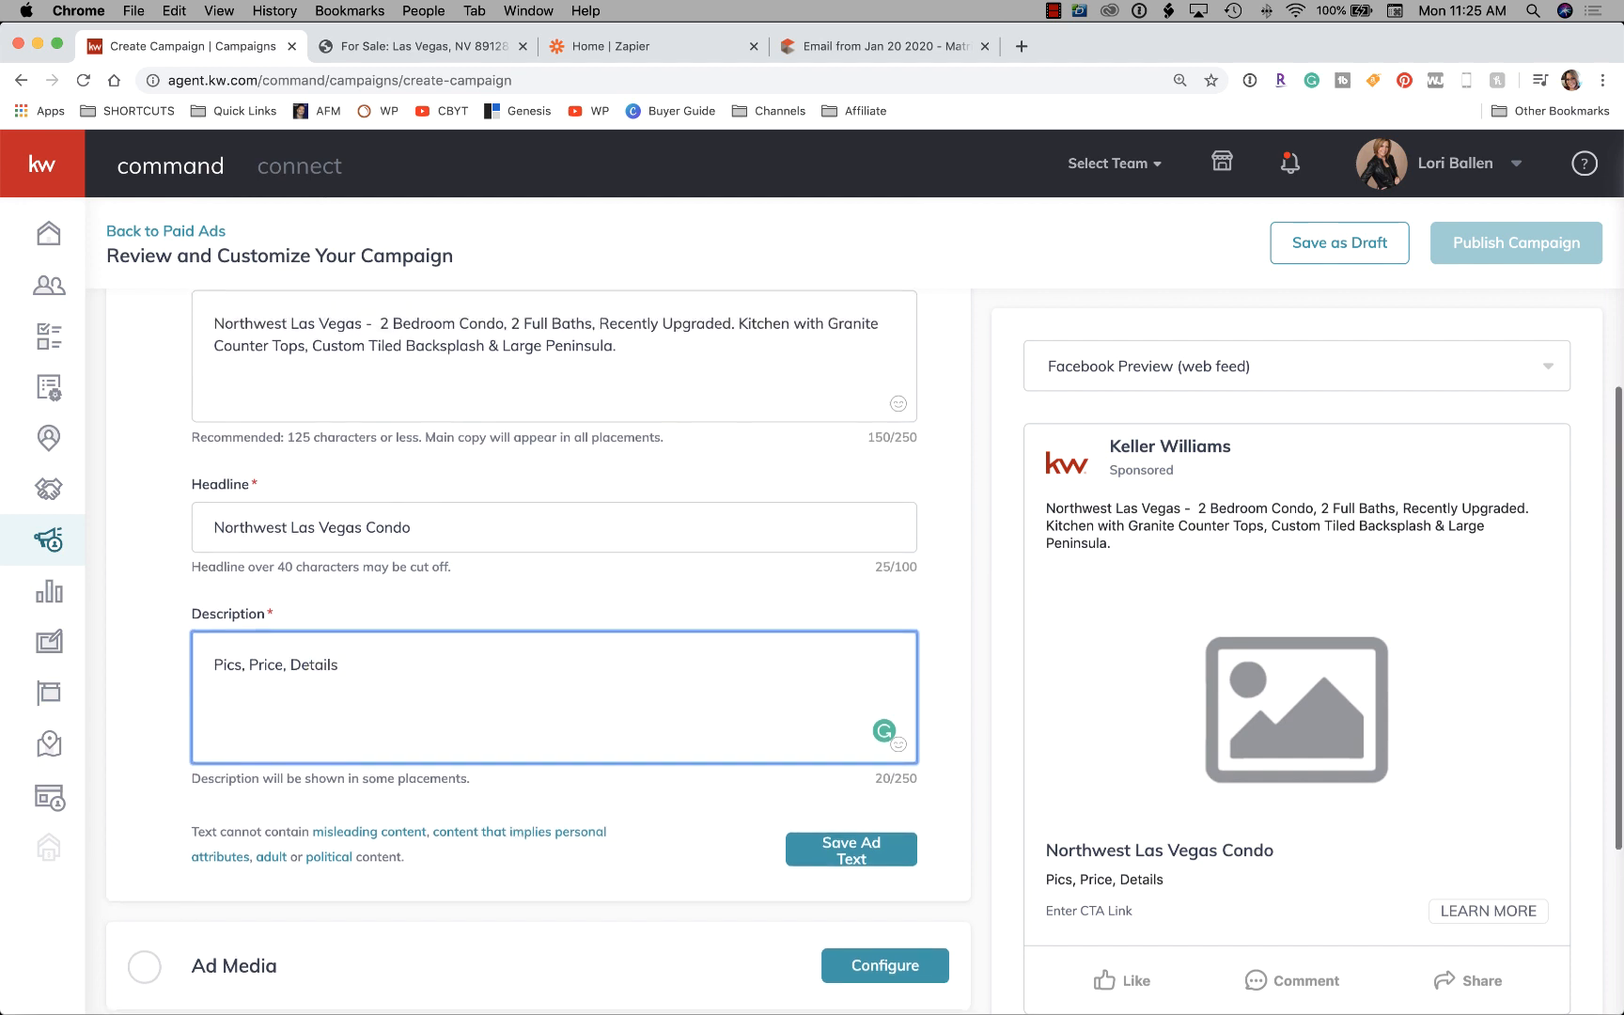
# Prefix the Main Copy with '$170,000 Northwest Las Vegas Condo For Sale' after confirming the listing price
pyautogui.click(212, 385)
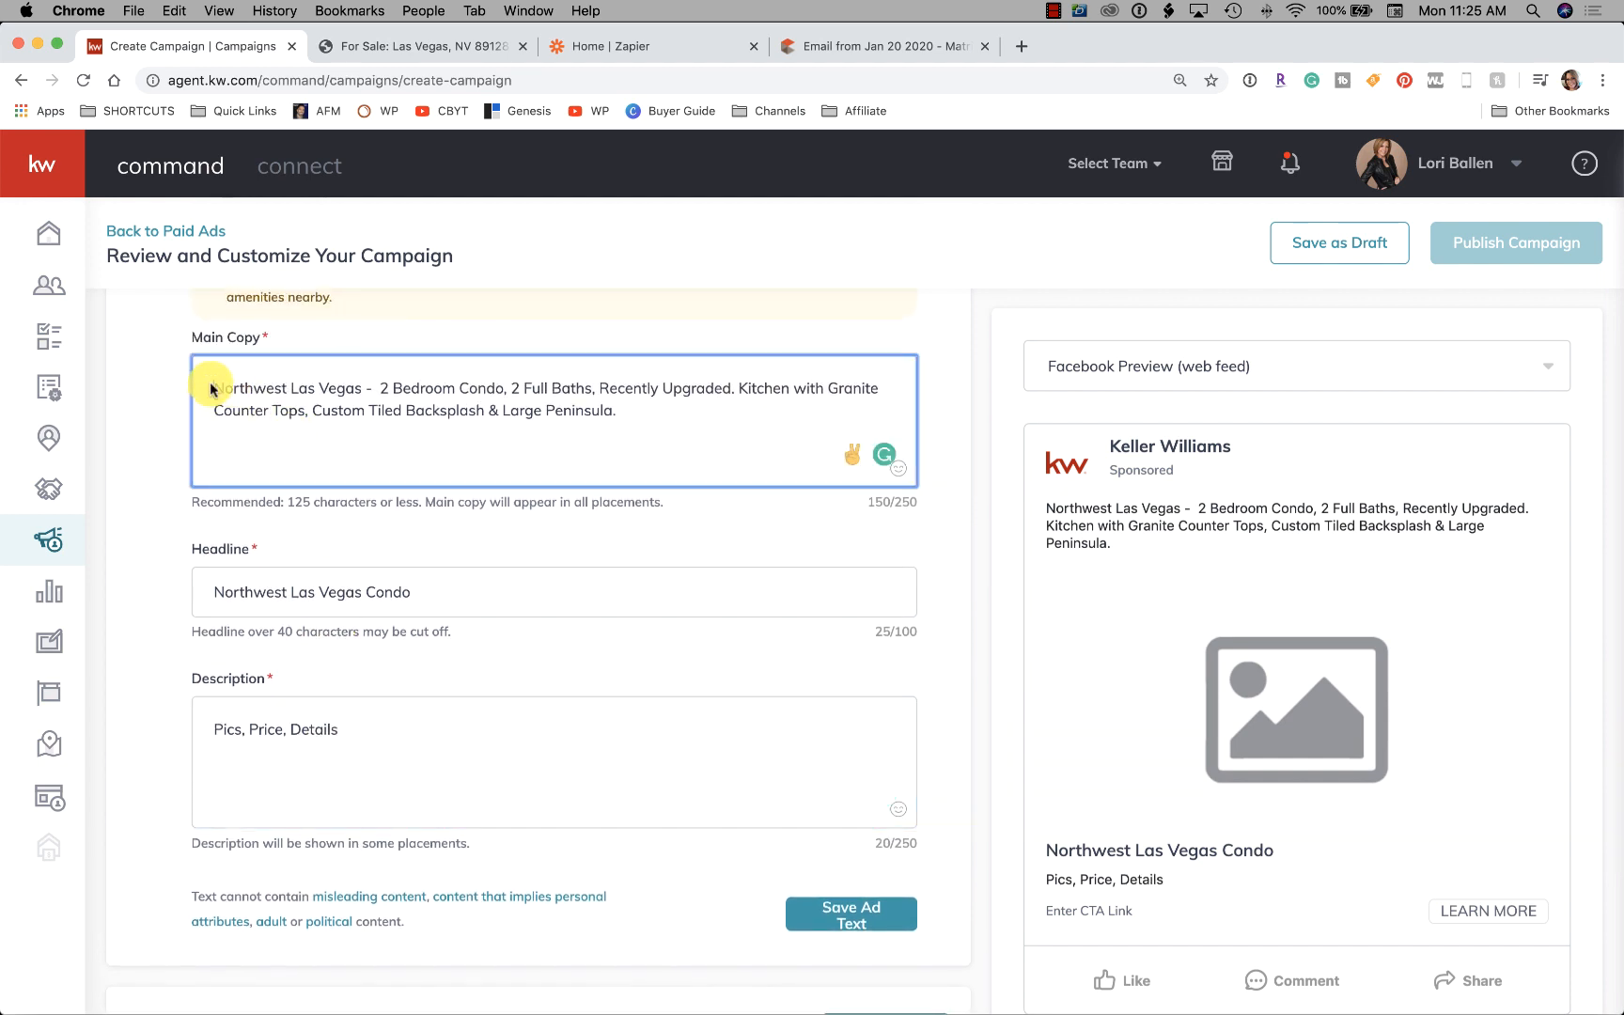
pyautogui.click(423, 52)
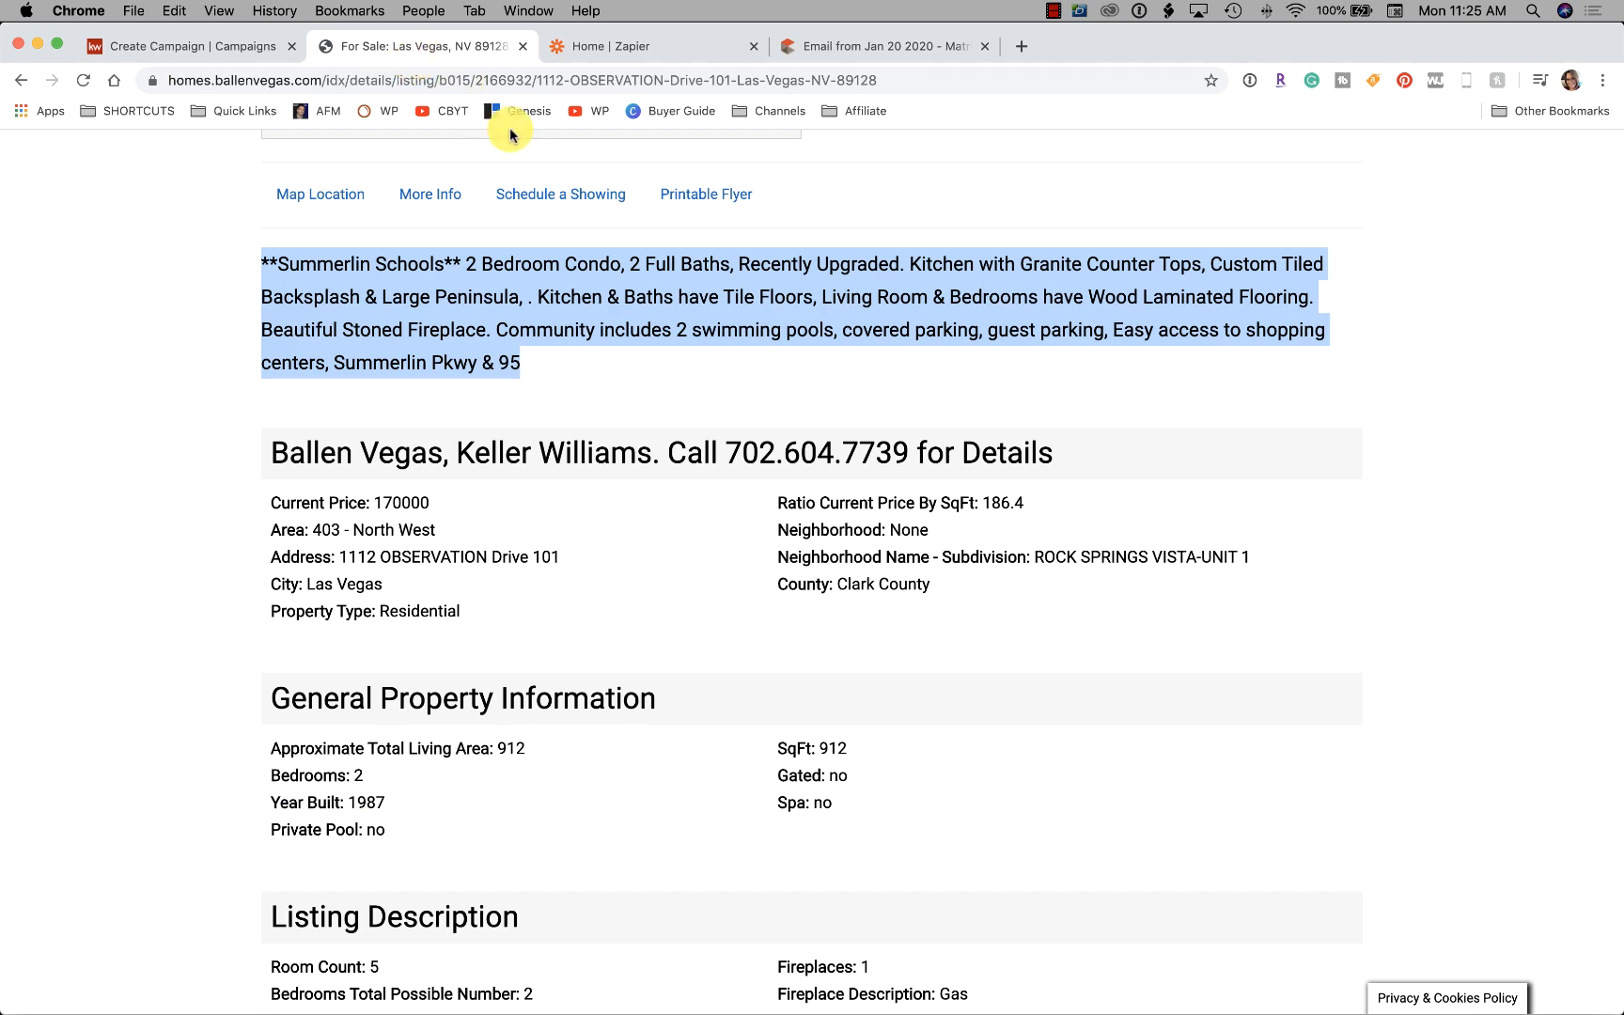
pyautogui.scroll(3, 663, 551)
pyautogui.scroll(5, 668, 562)
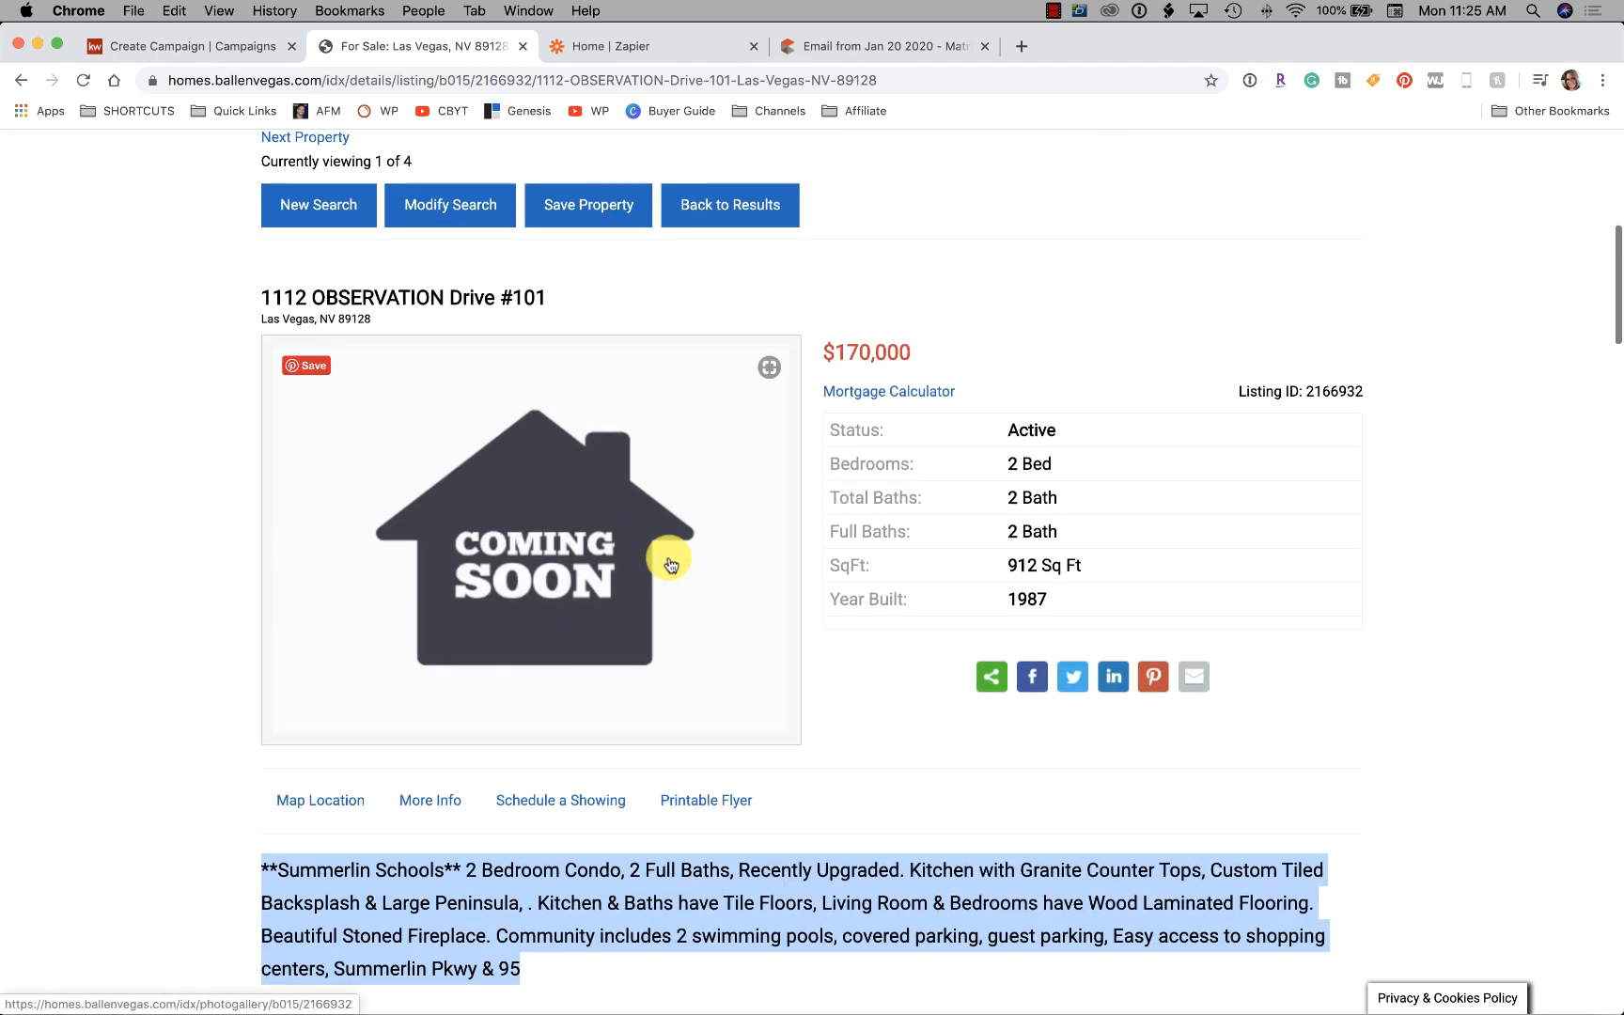
pyautogui.scroll(-2, 696, 582)
pyautogui.click(241, 49)
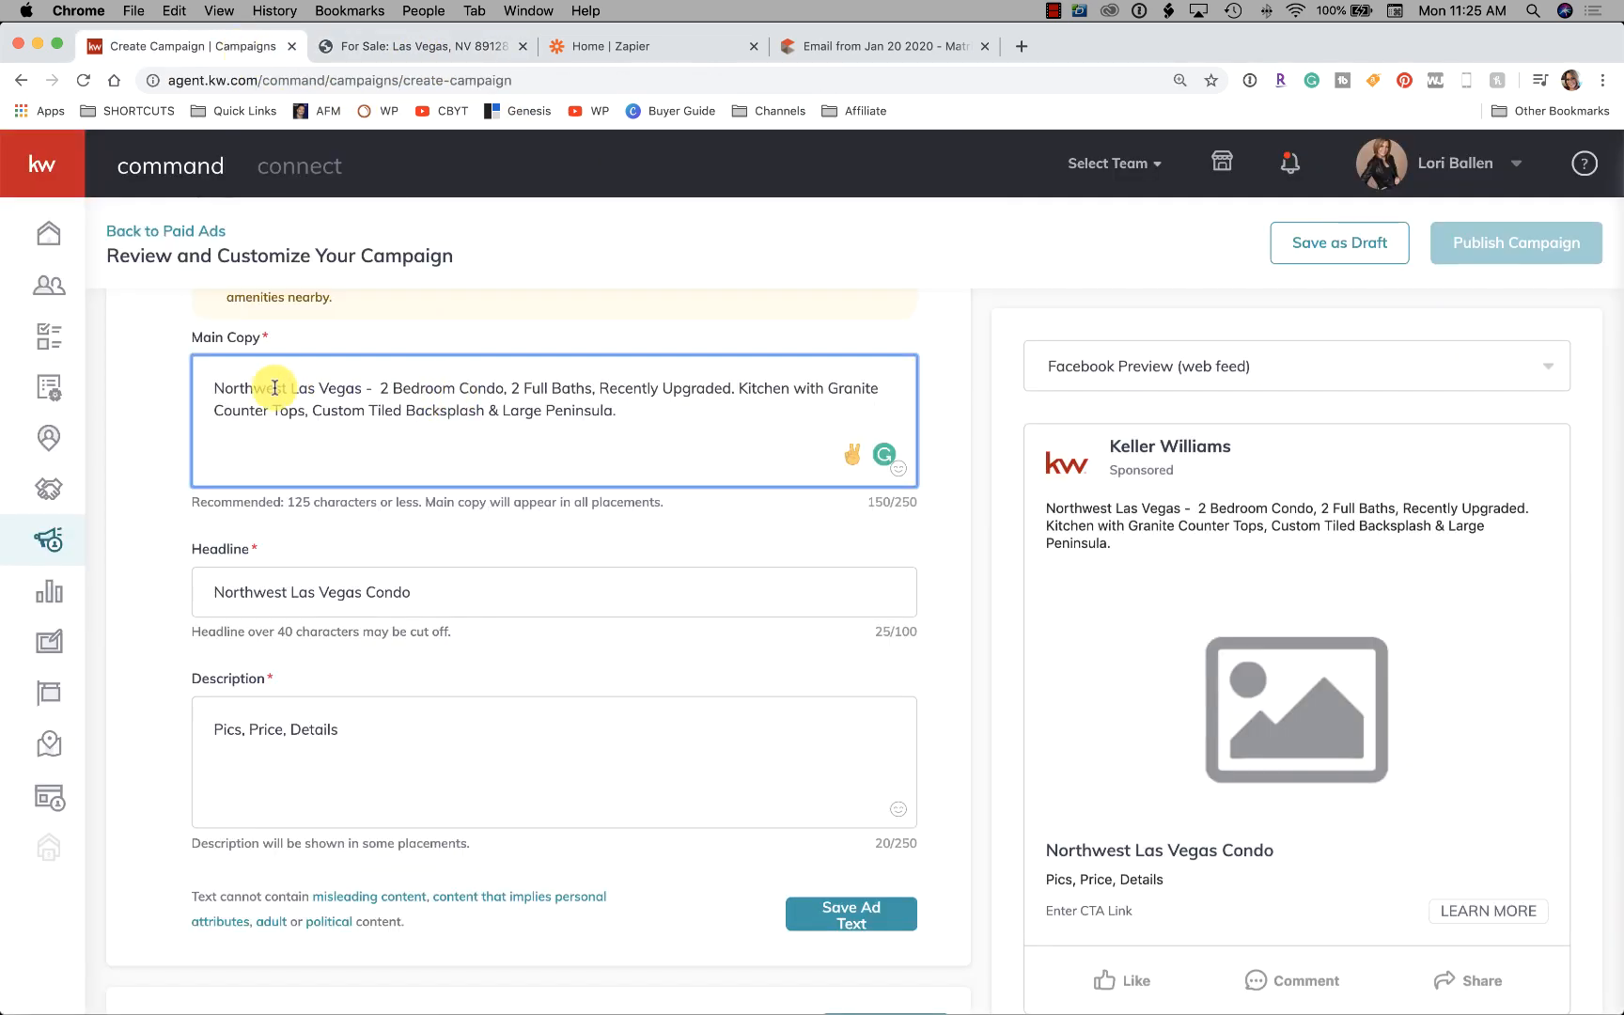
pyautogui.write('$1')
pyautogui.write('70,000')
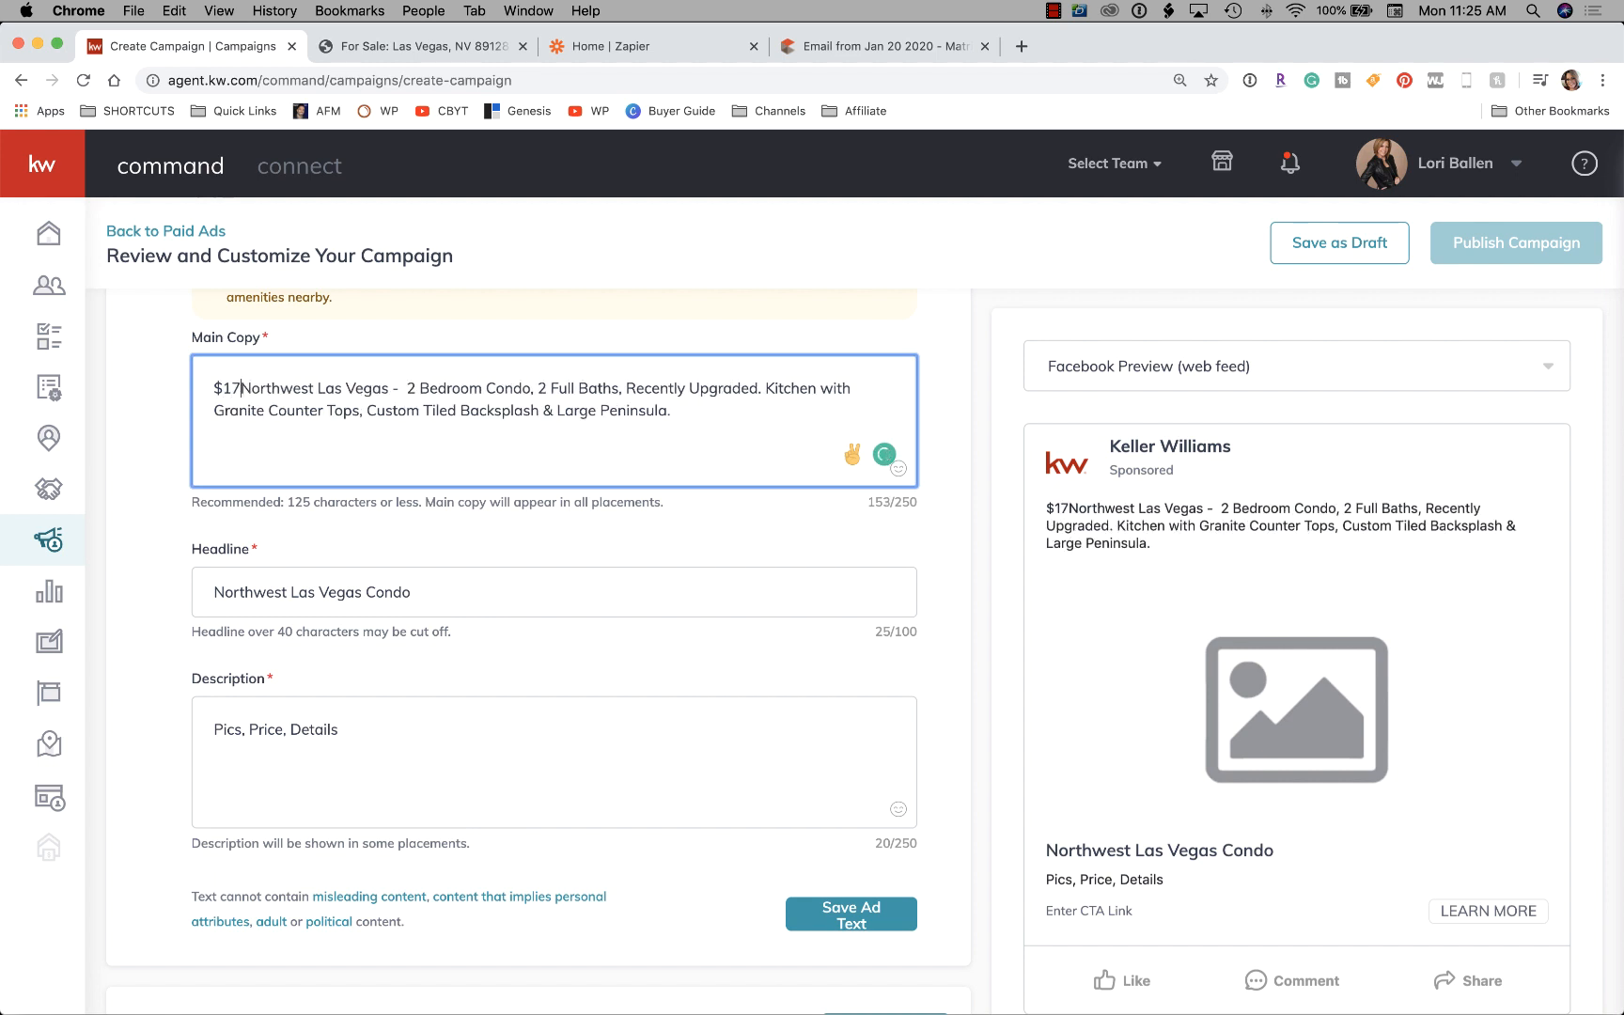
pyautogui.write(' Northwest')
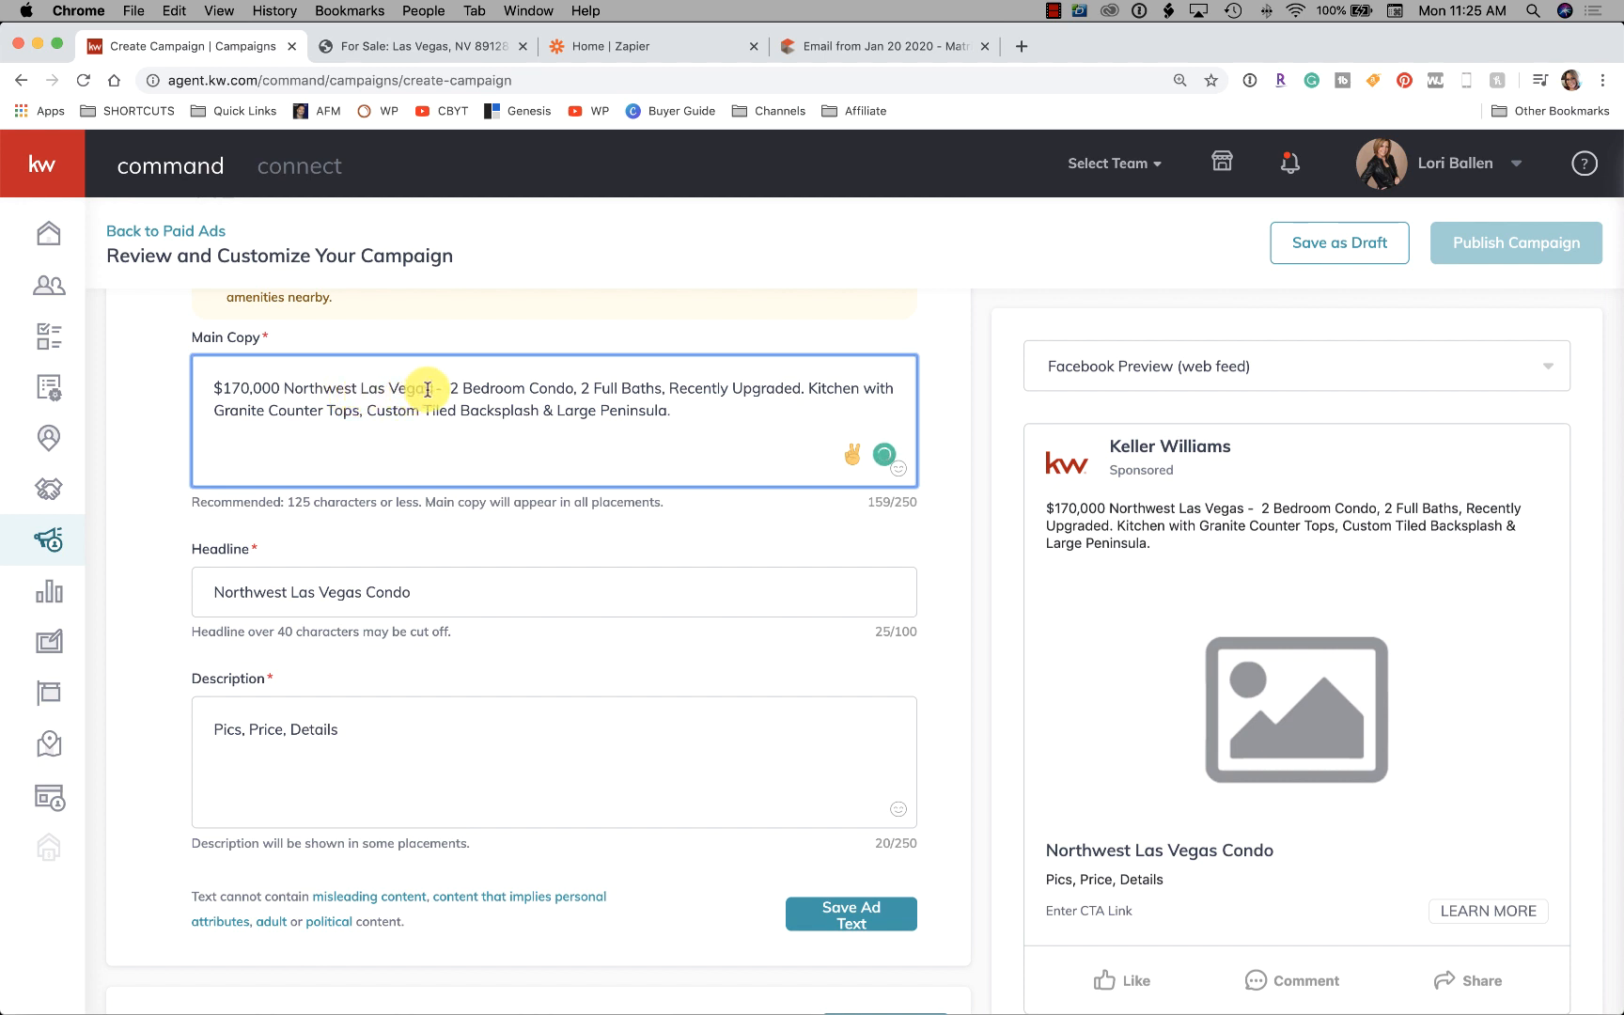
pyautogui.write(' Las Vegas Condo For ')
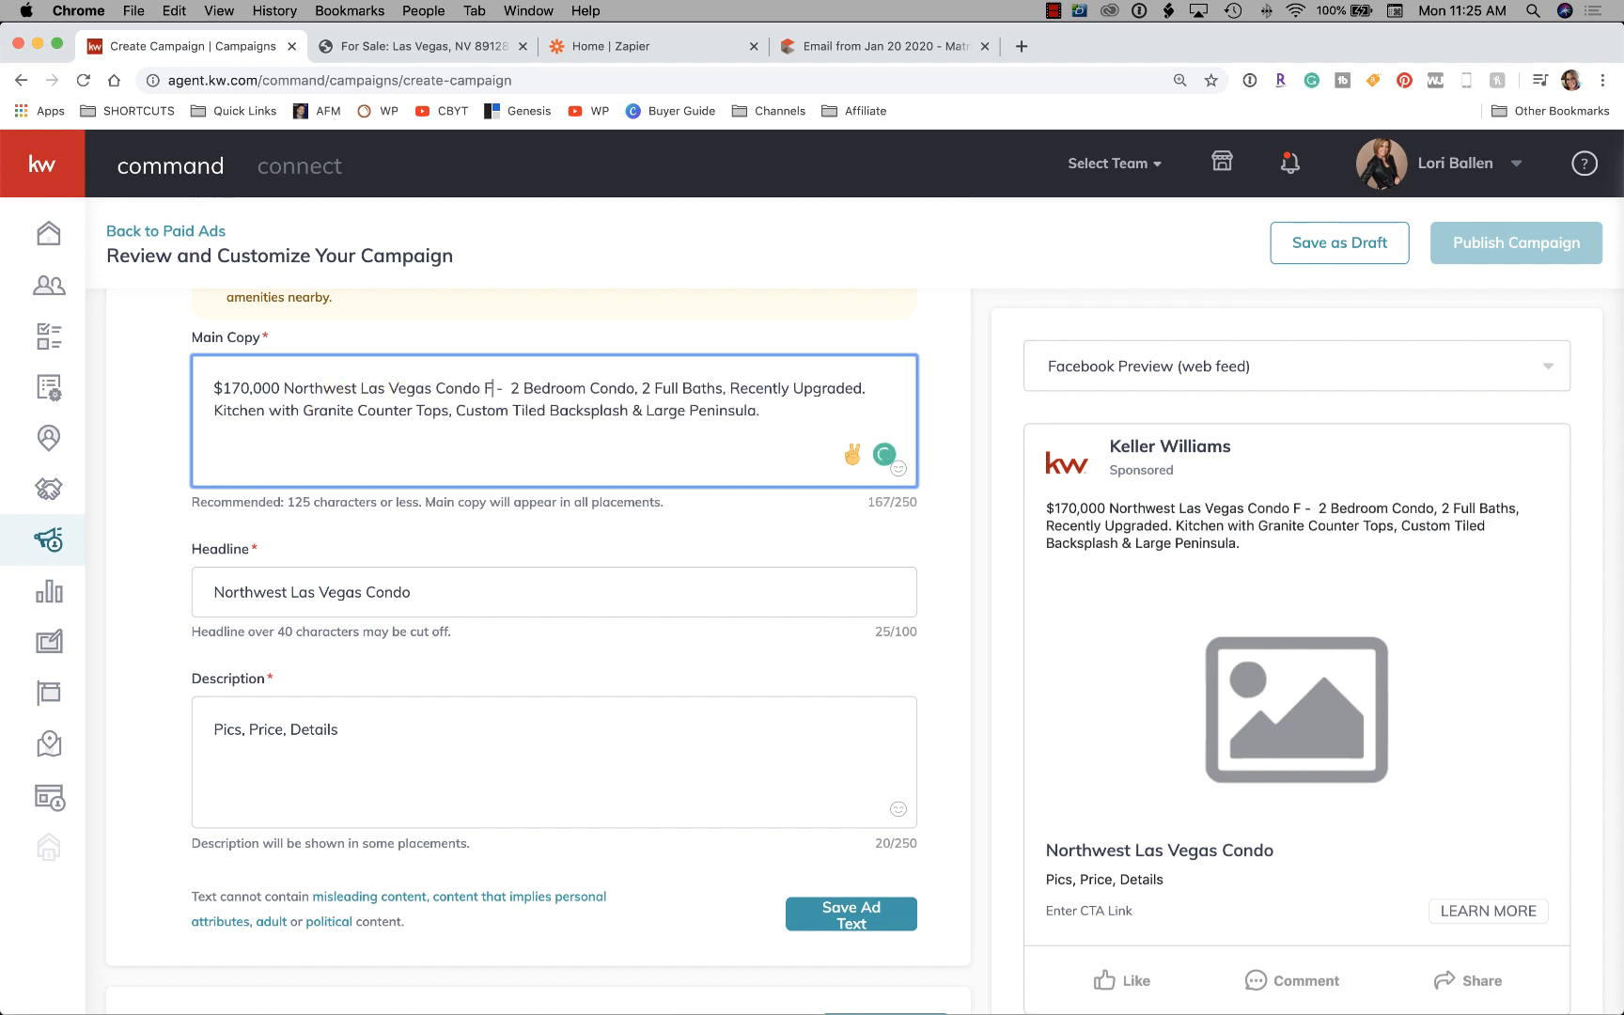
pyautogui.write('Sale')
pyautogui.scroll(-5, 1040, 605)
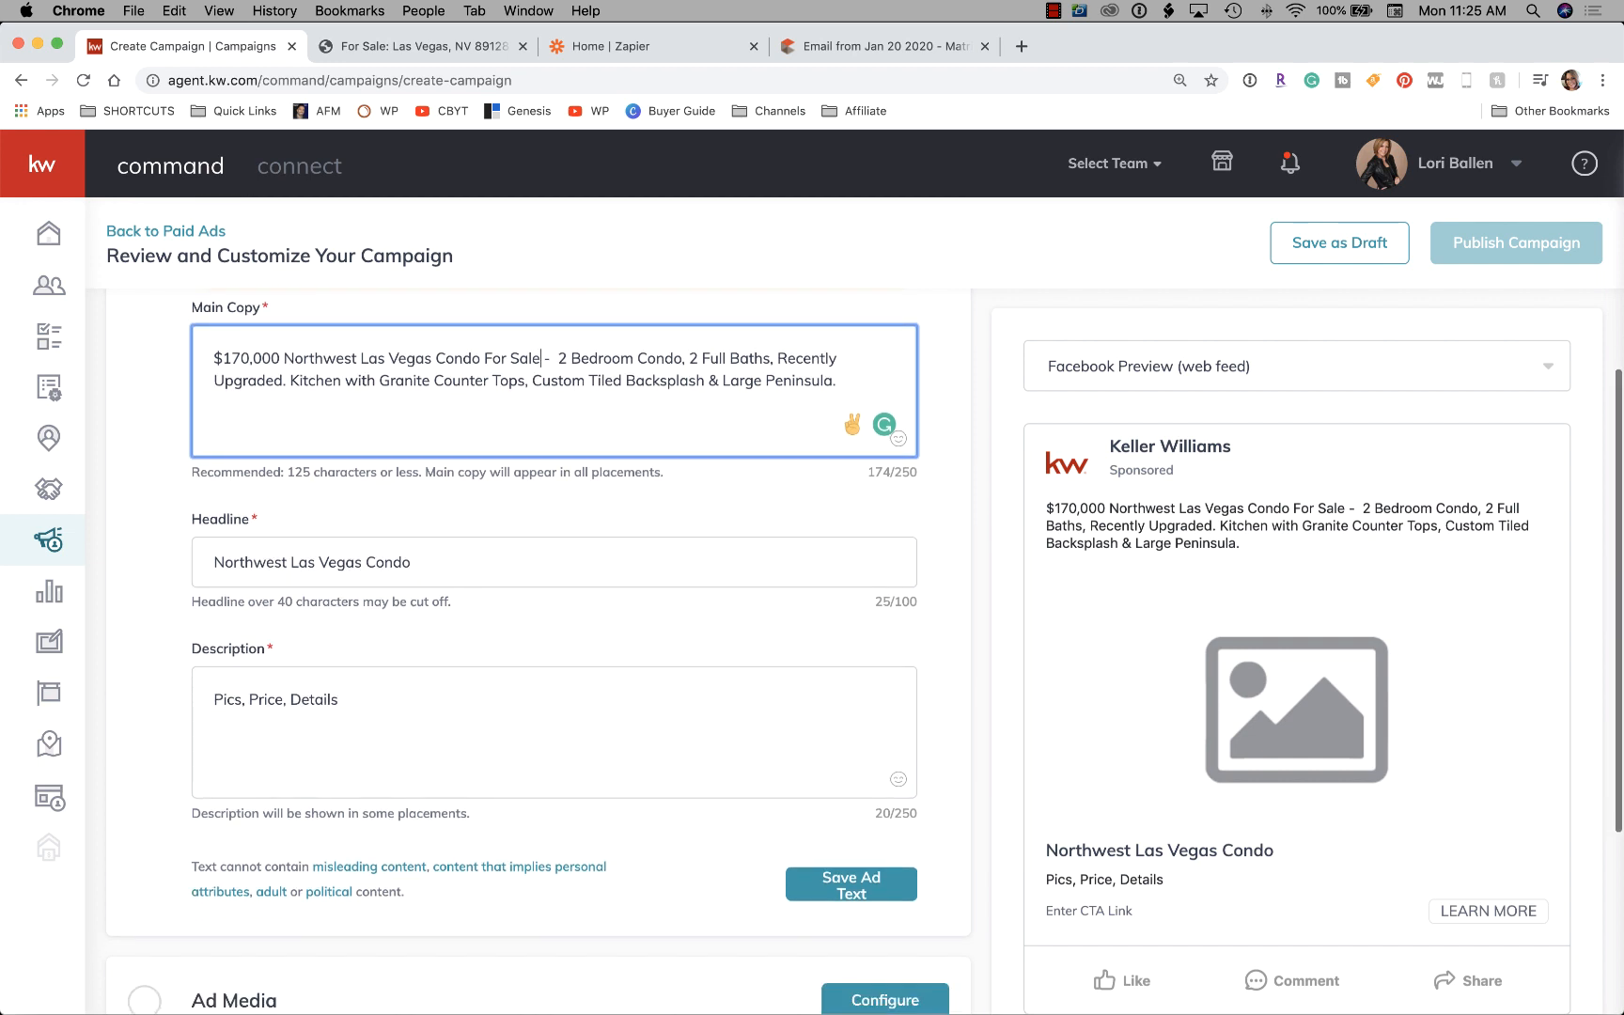
pyautogui.scroll(1, 1151, 649)
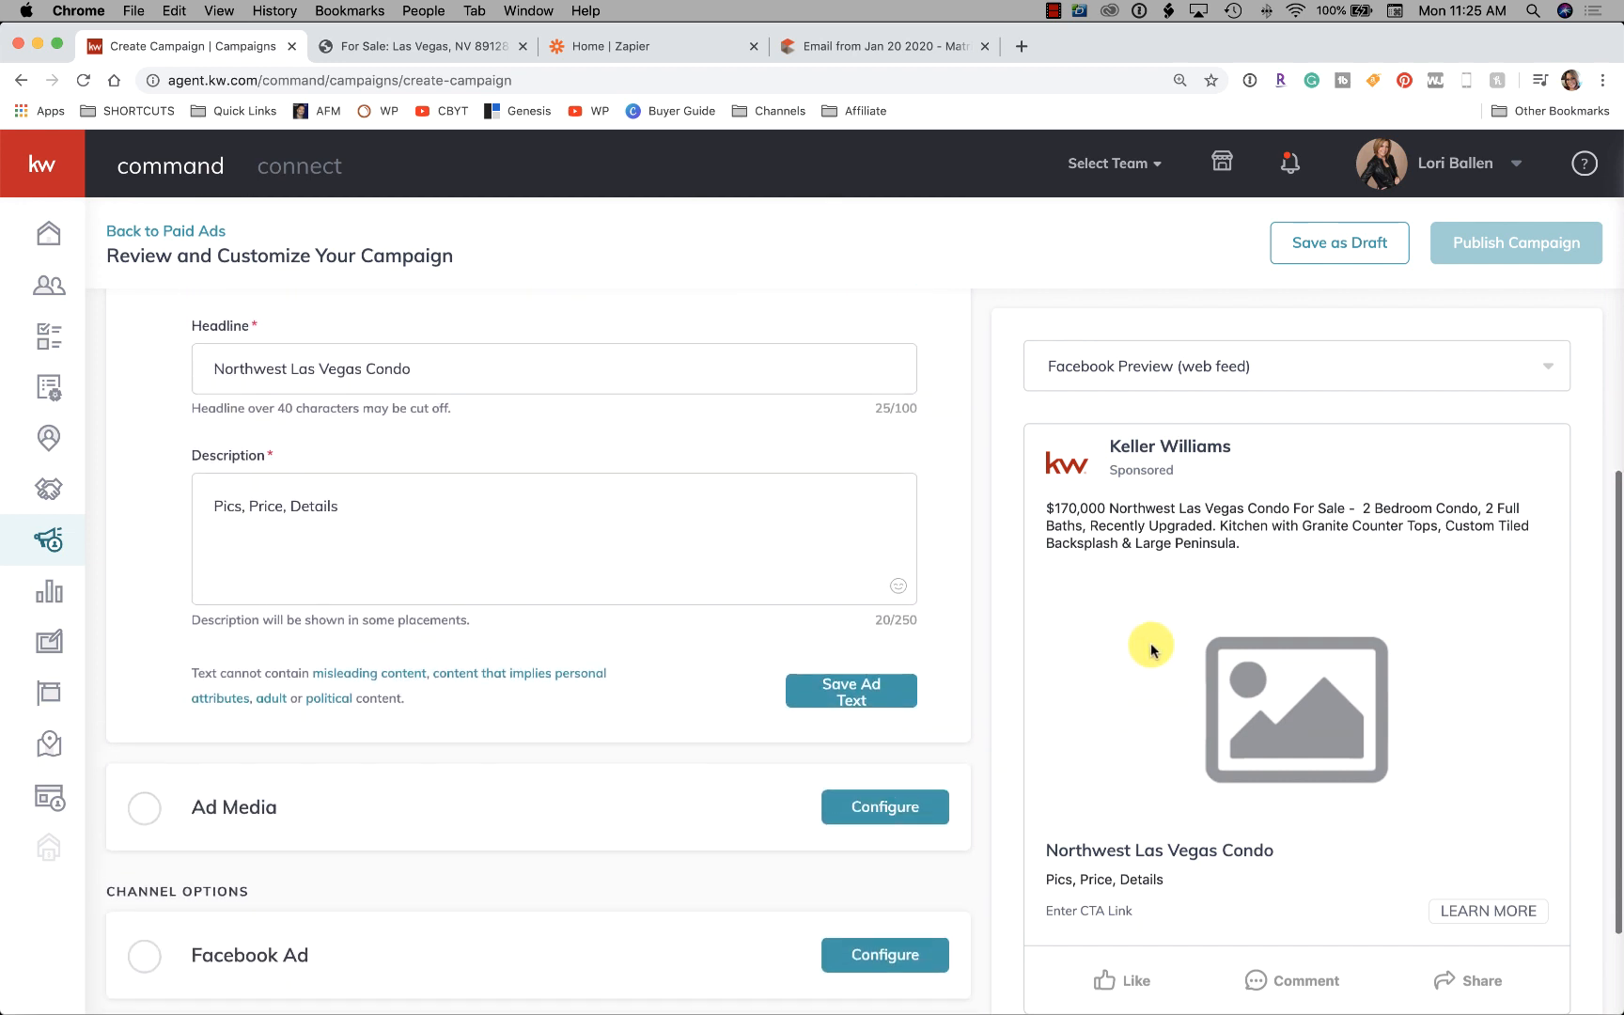
# Open the Ad Media configuration, which shows Images with the uploaded DBA logo 1579548163523.png
pyautogui.scroll(1, 598, 617)
pyautogui.scroll(-1, 599, 617)
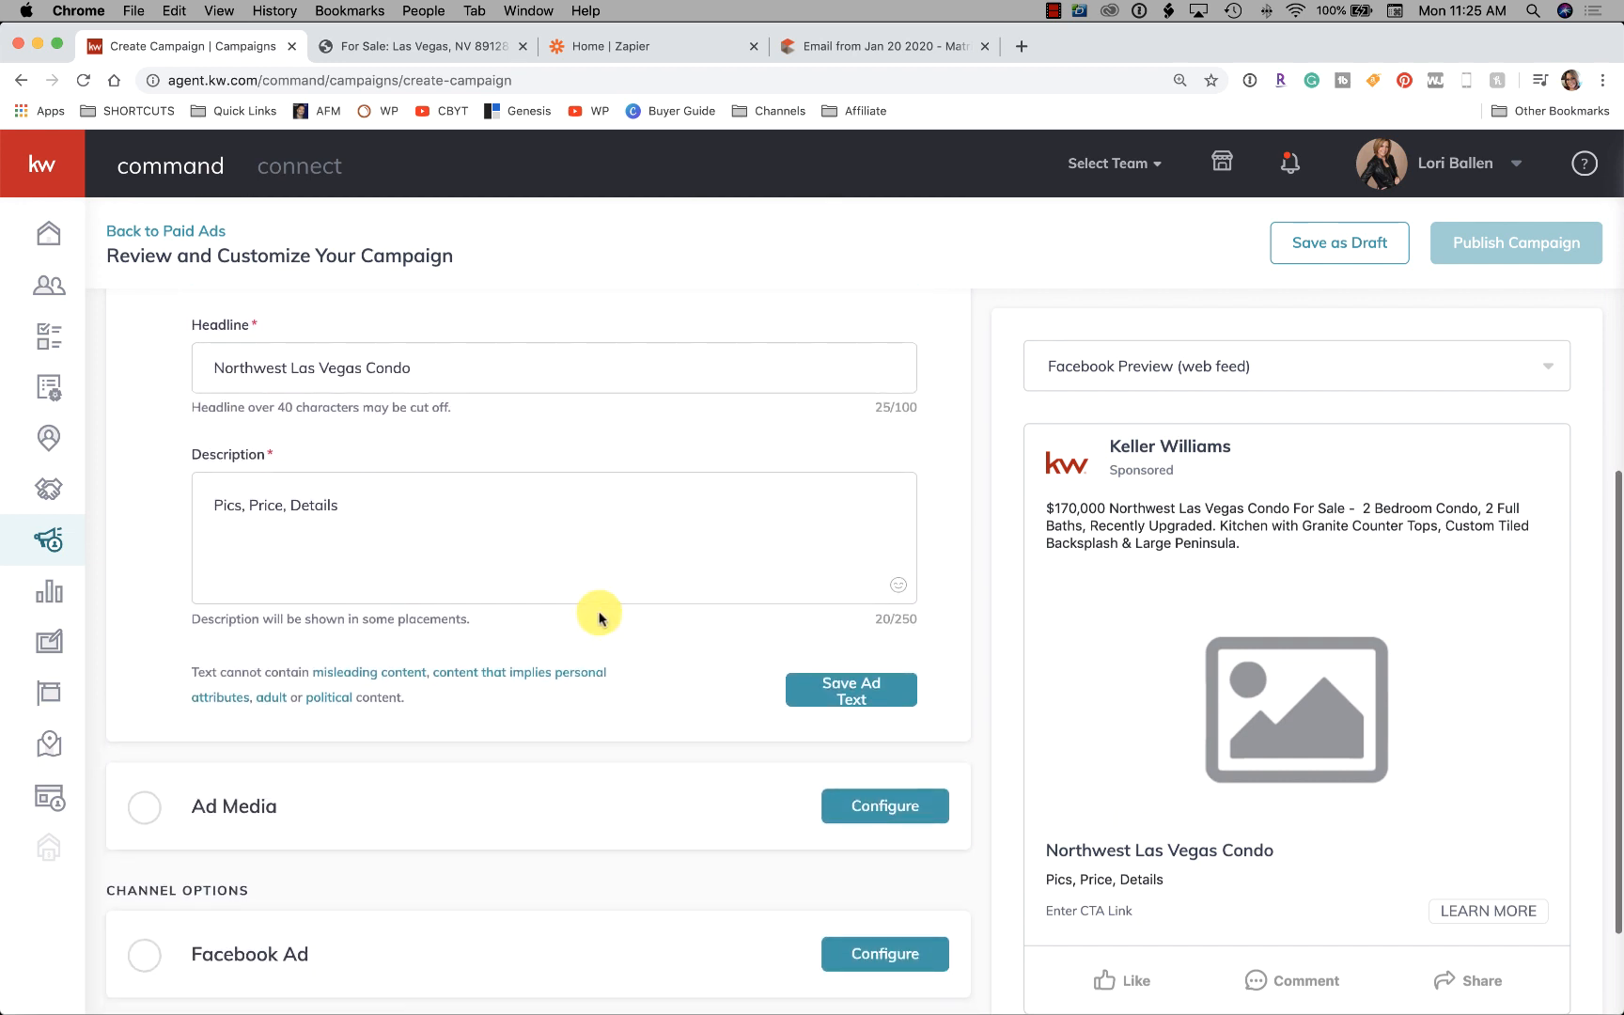
pyautogui.scroll(-2, 598, 616)
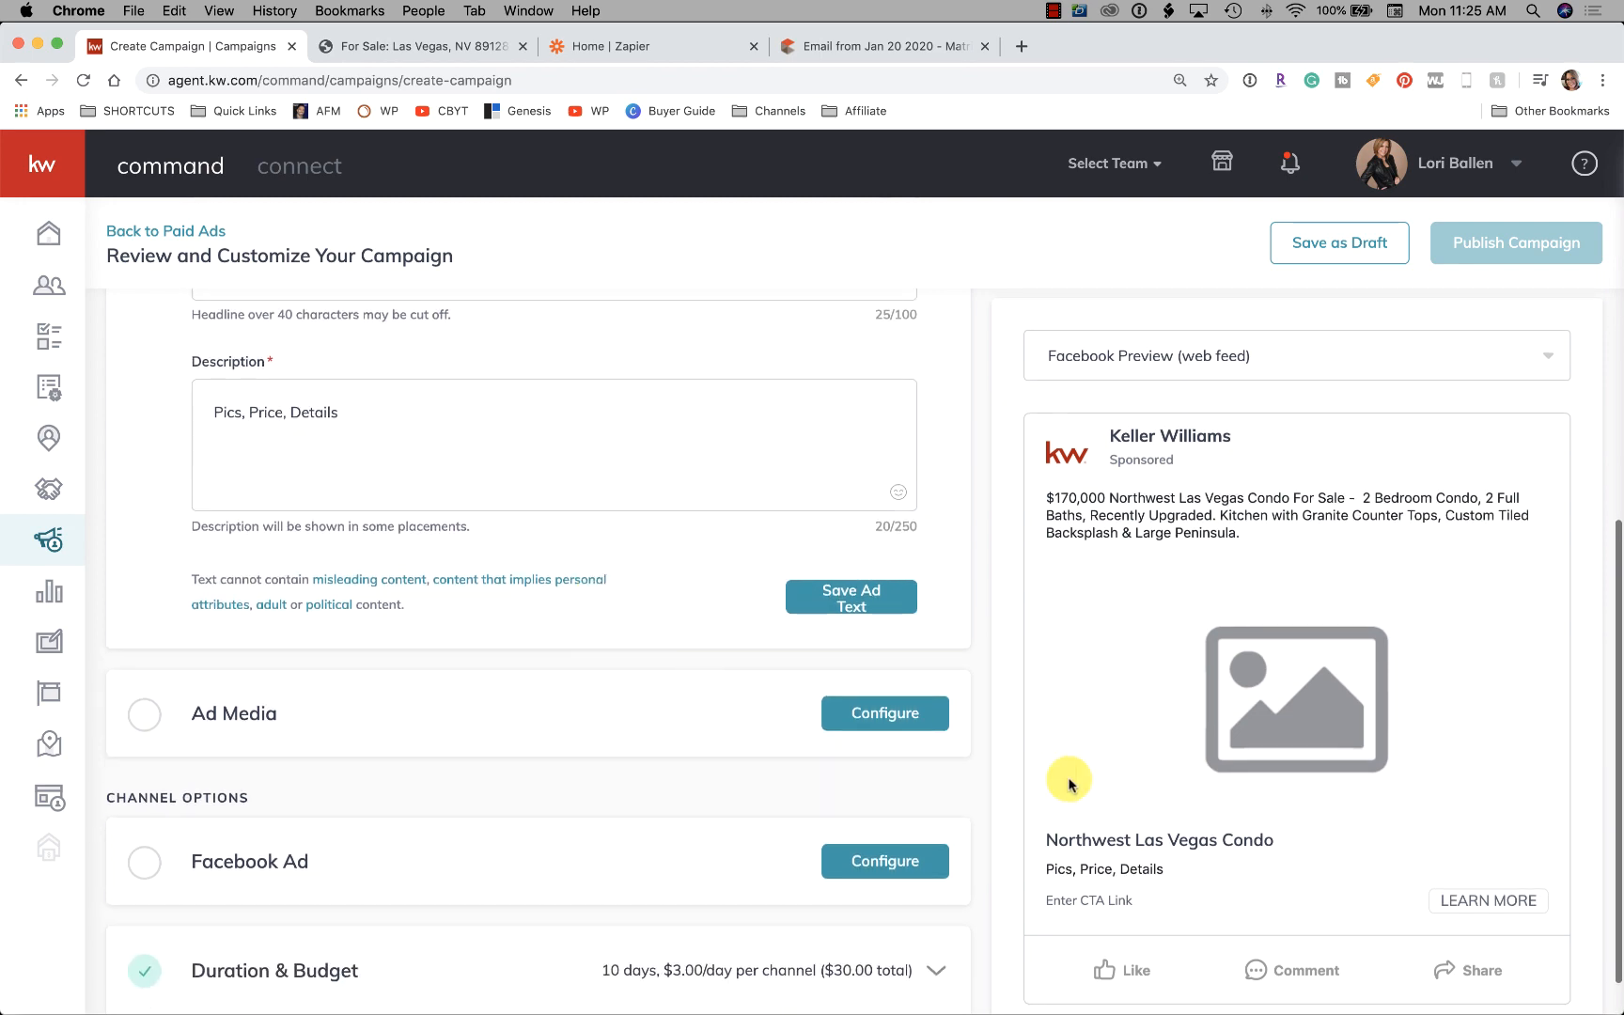
pyautogui.click(855, 616)
pyautogui.scroll(10, 859, 615)
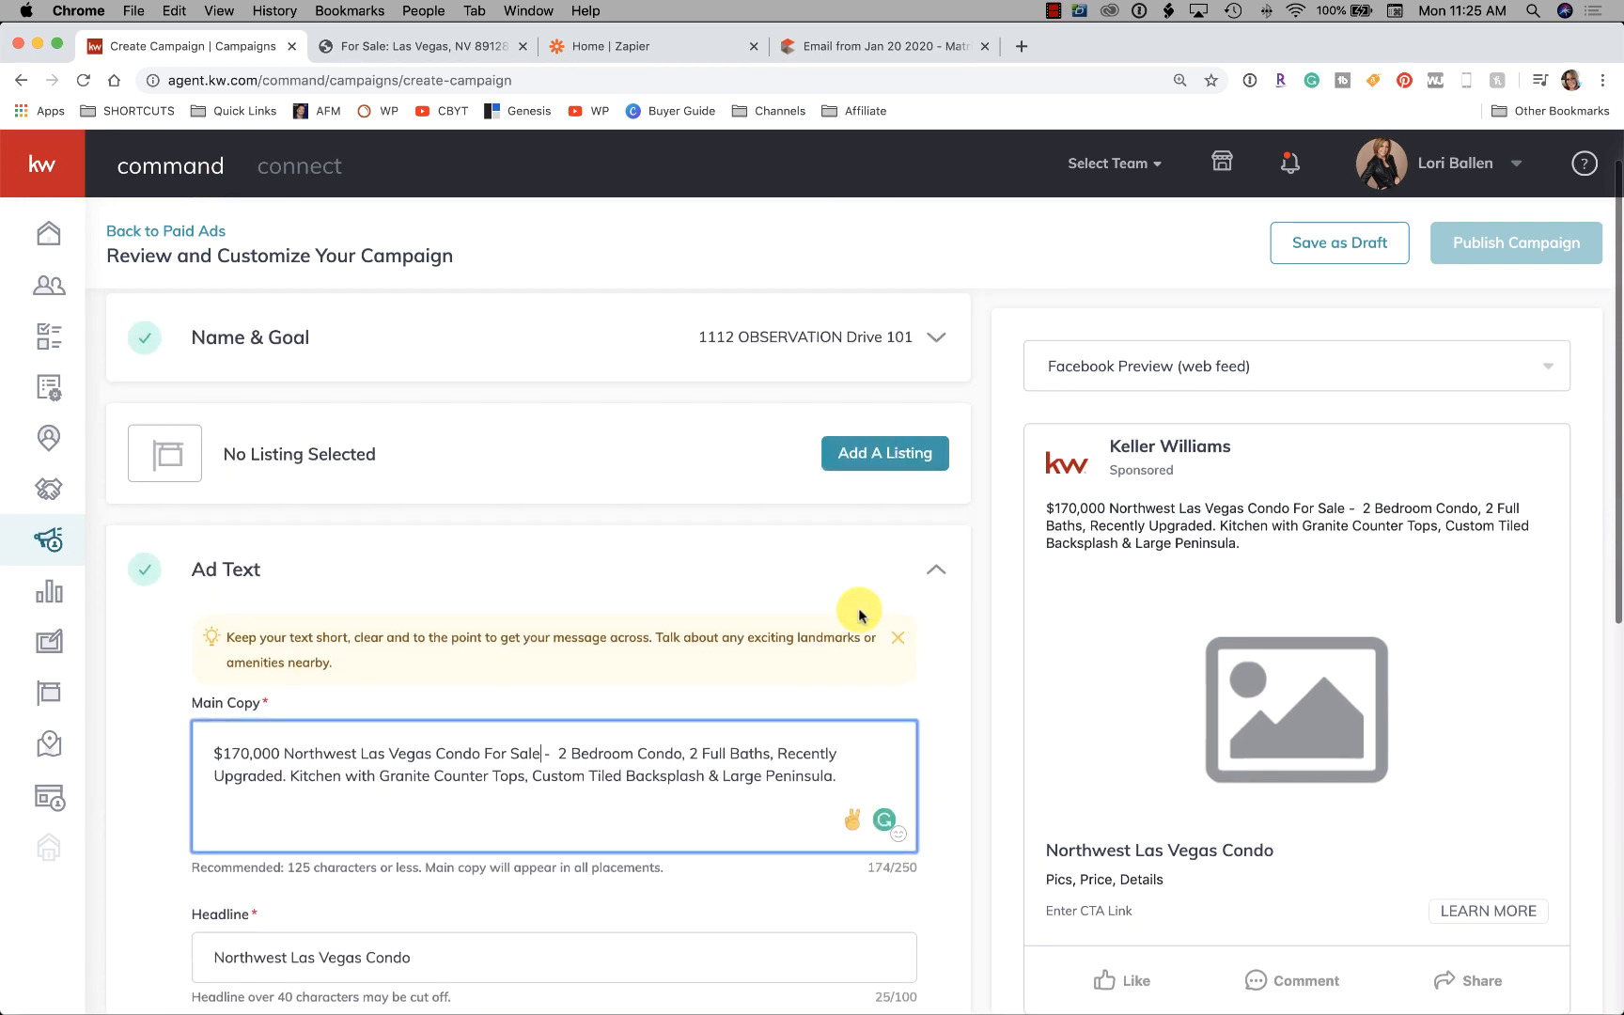
pyautogui.scroll(-1, 858, 615)
pyautogui.scroll(-15, 859, 616)
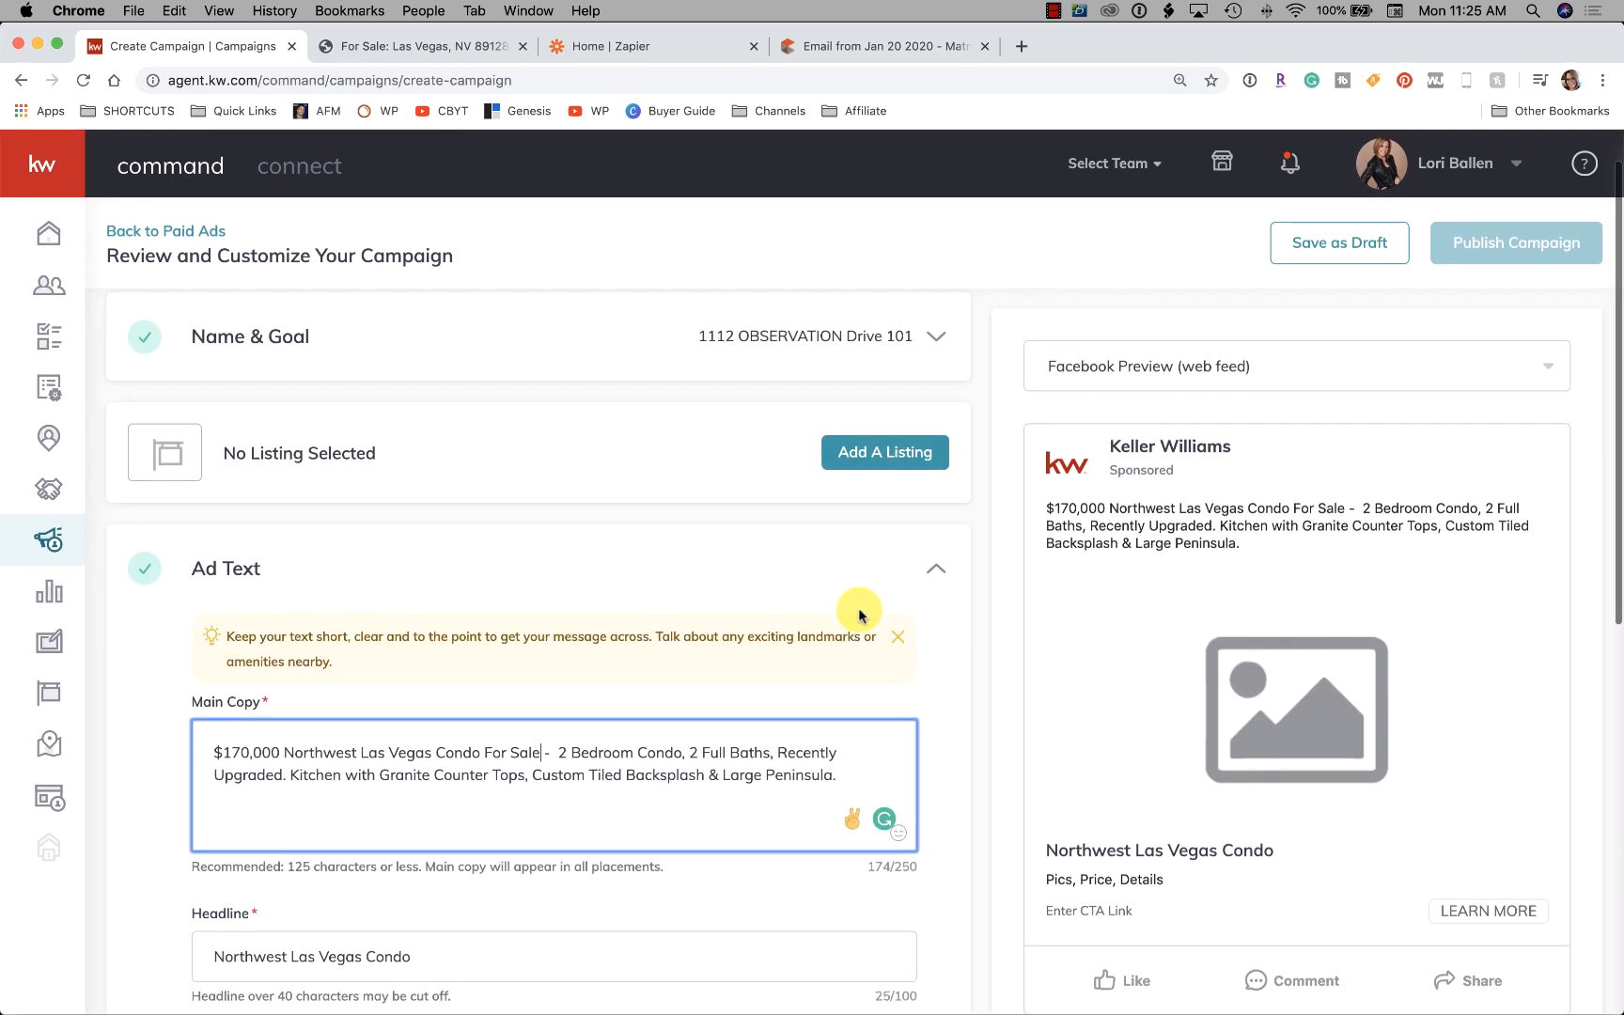
pyautogui.scroll(-3, 859, 615)
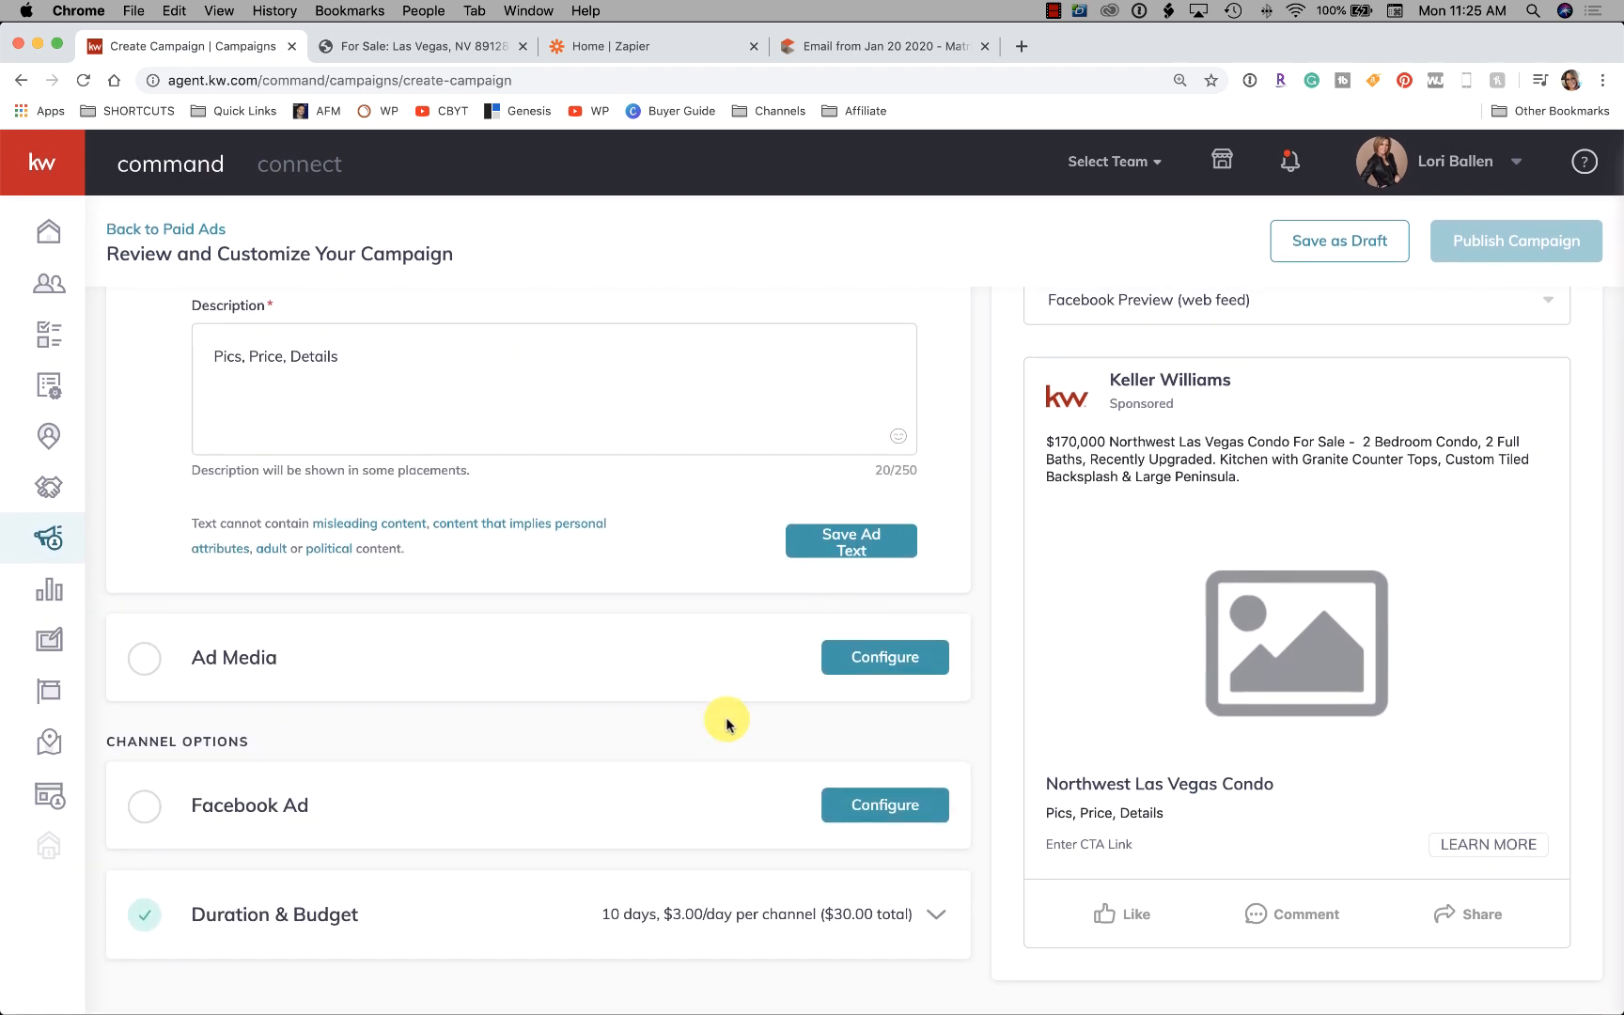
pyautogui.click(909, 663)
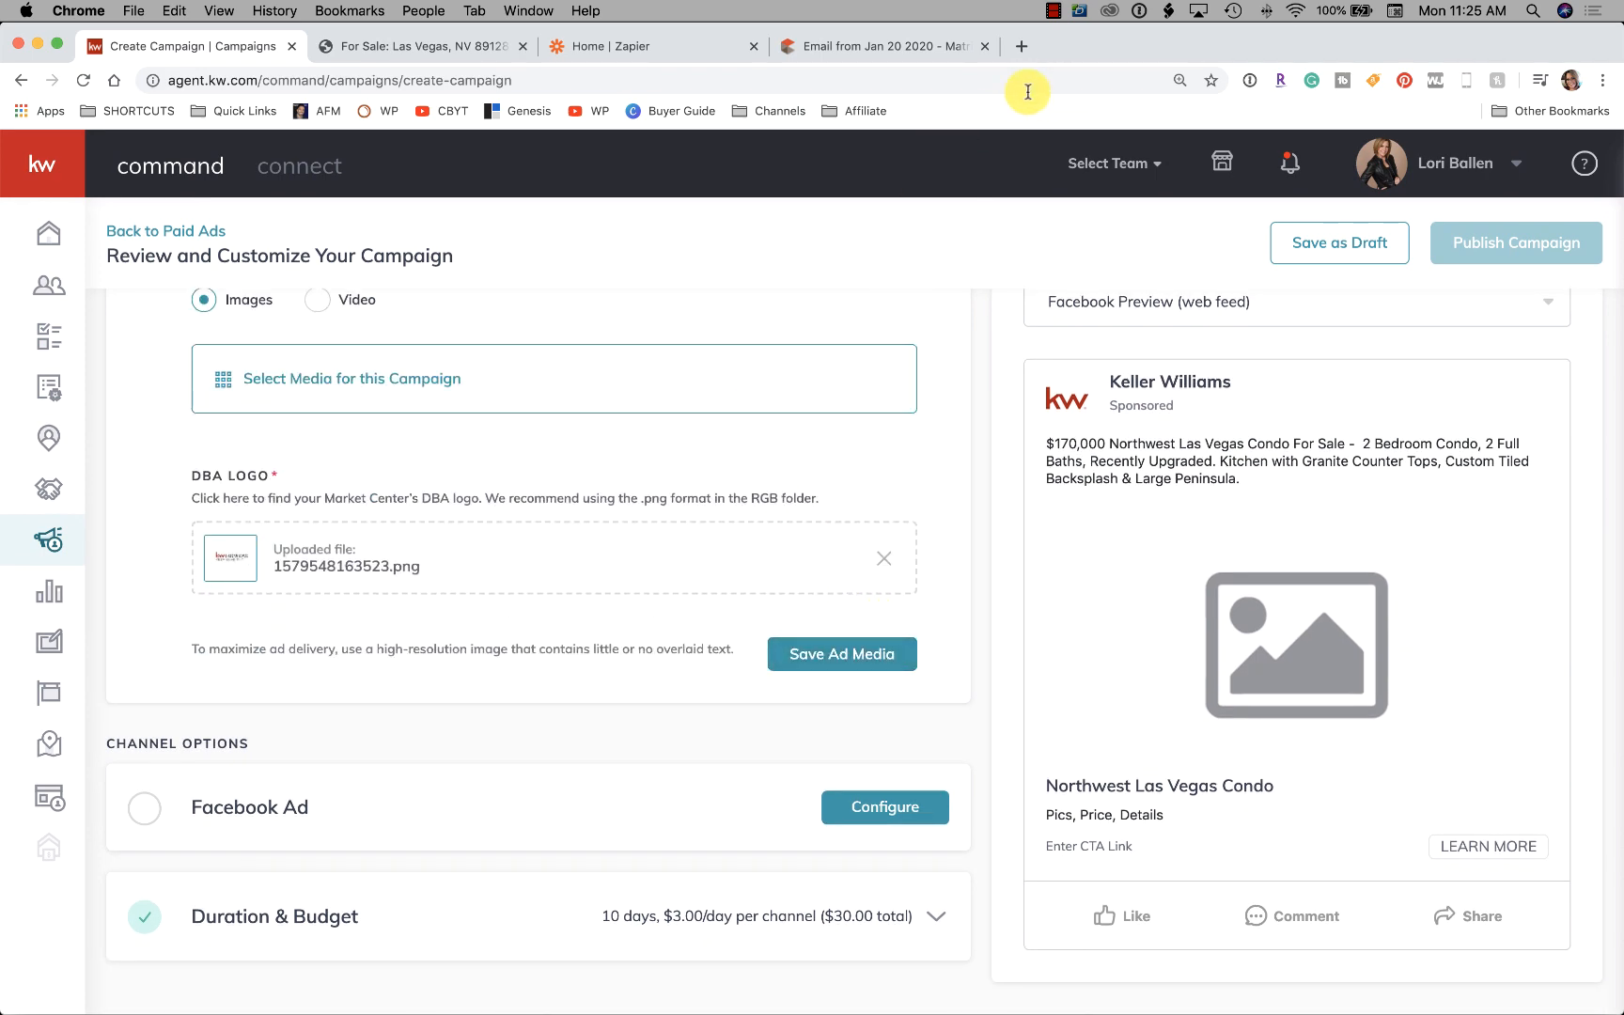
# Load agent.kw.com in a new browser tab and go to the My Design Templates page
pyautogui.click(1020, 46)
pyautogui.write('agent.kw.com')
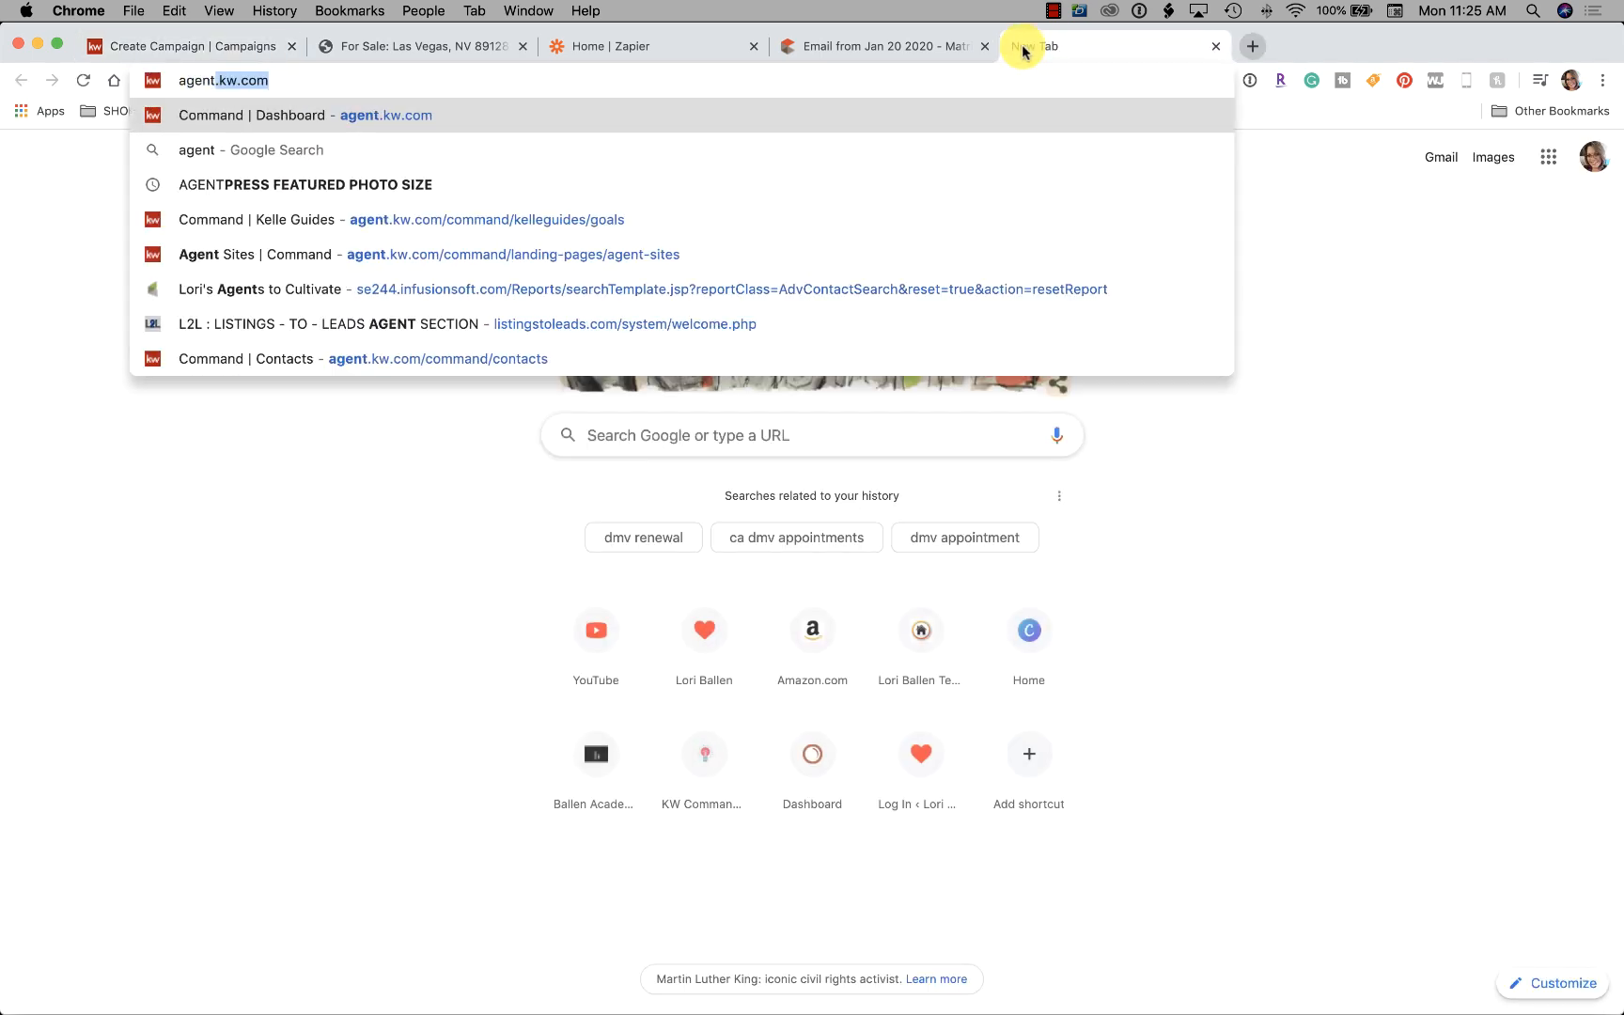
pyautogui.press('Return')
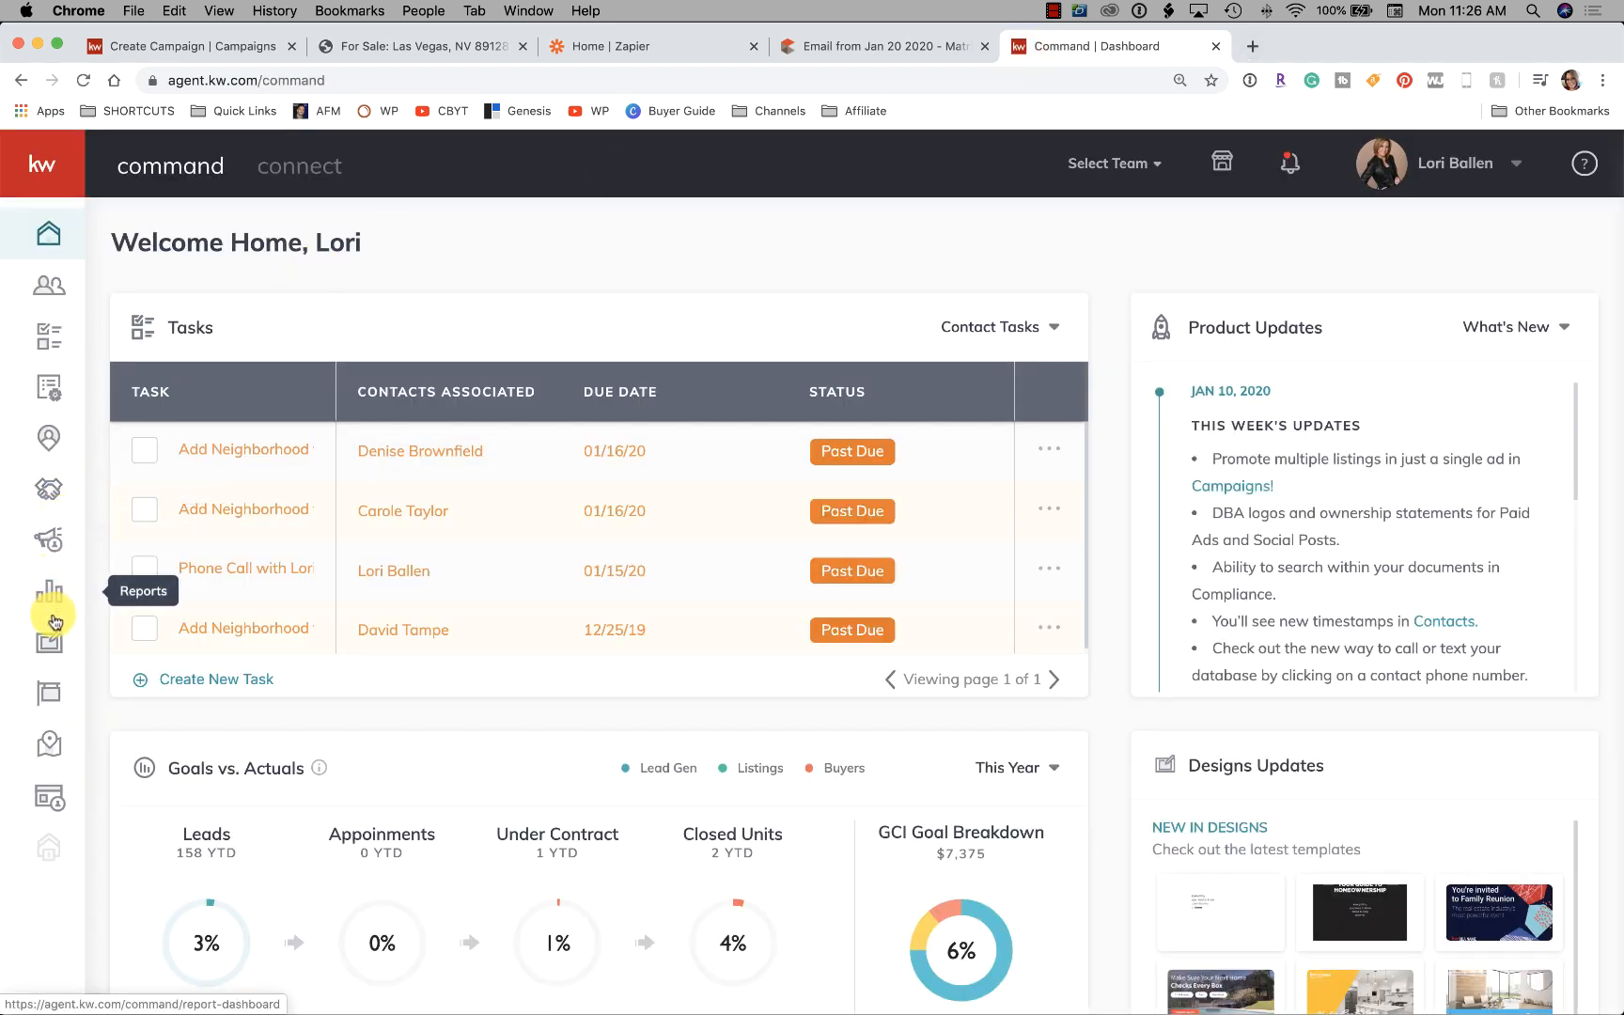
pyautogui.click(50, 653)
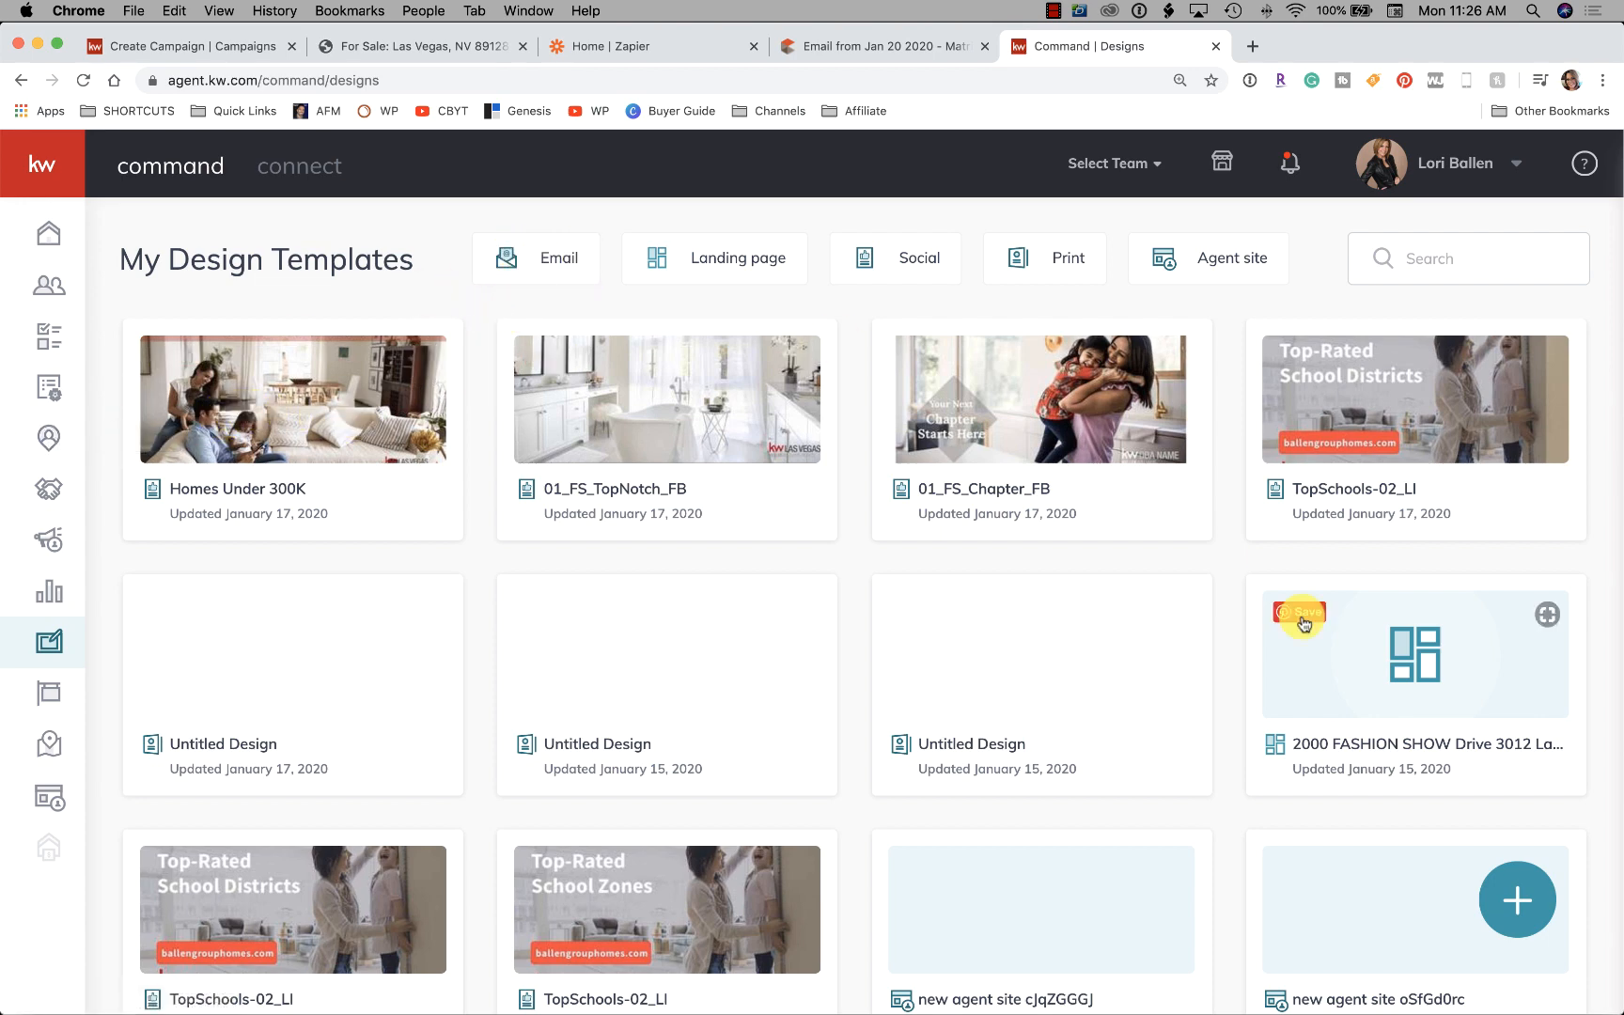
# Start a new Social design from the Create Design dialog to reach the WeBrand templates
pyautogui.click(1544, 909)
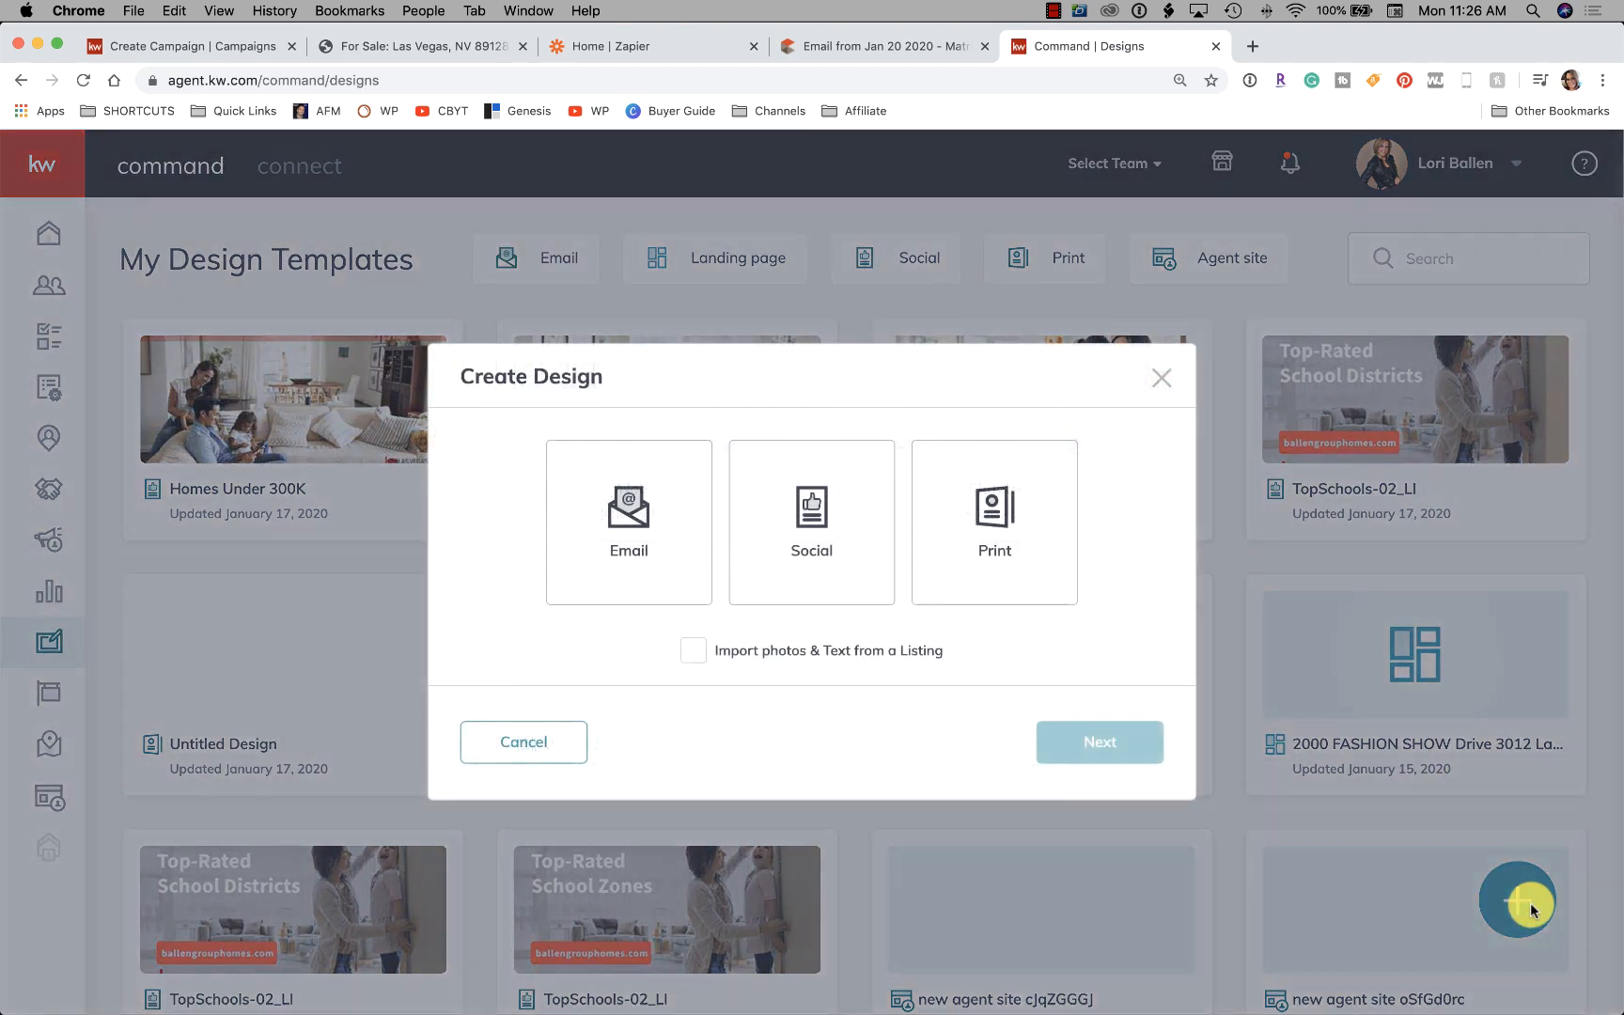
pyautogui.click(617, 545)
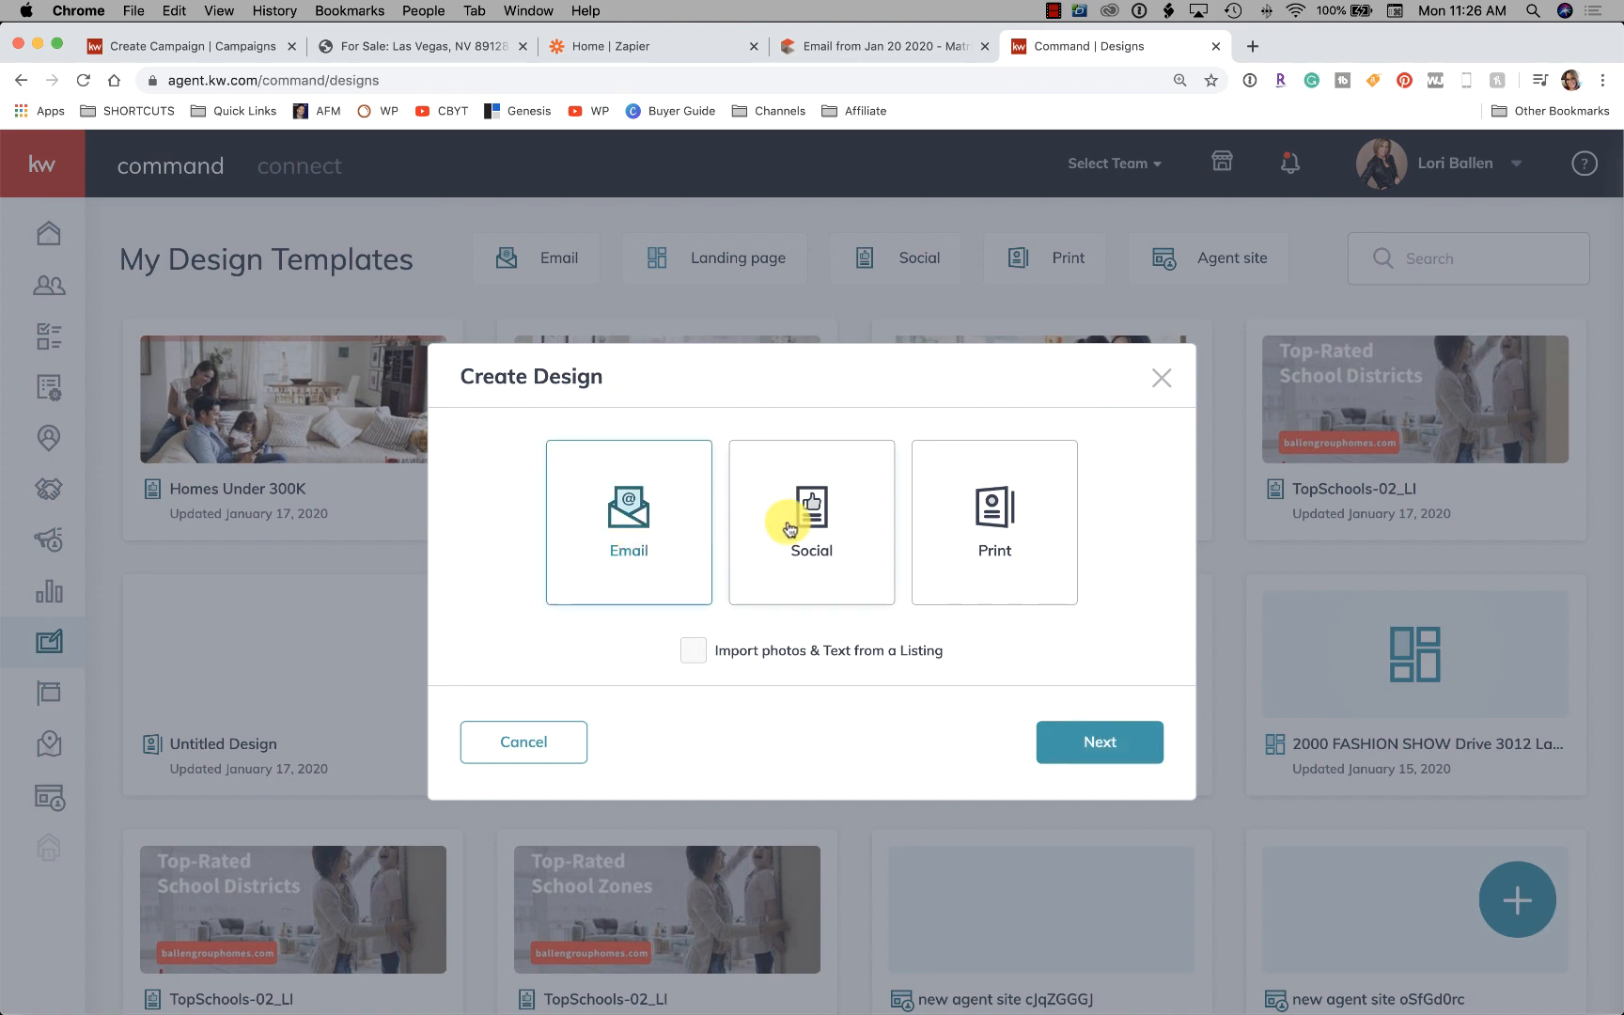
pyautogui.click(789, 526)
pyautogui.click(1099, 742)
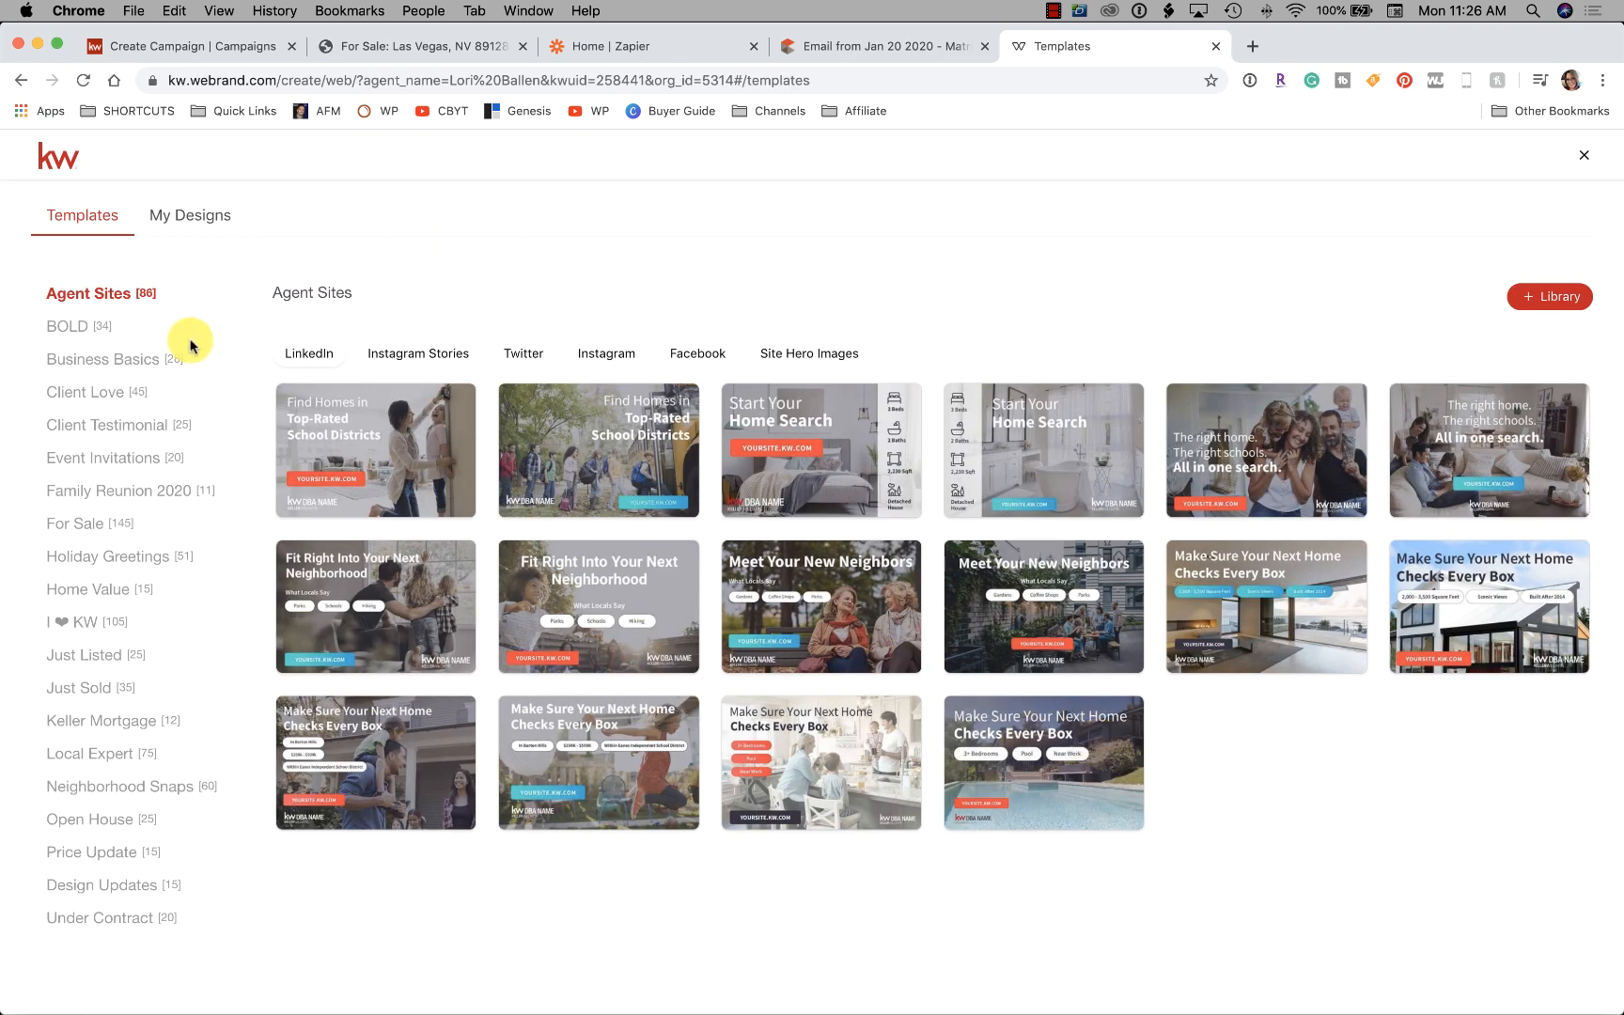
# Browse the template categories and open the Local Expert trend alert template in the editor
pyautogui.click(113, 655)
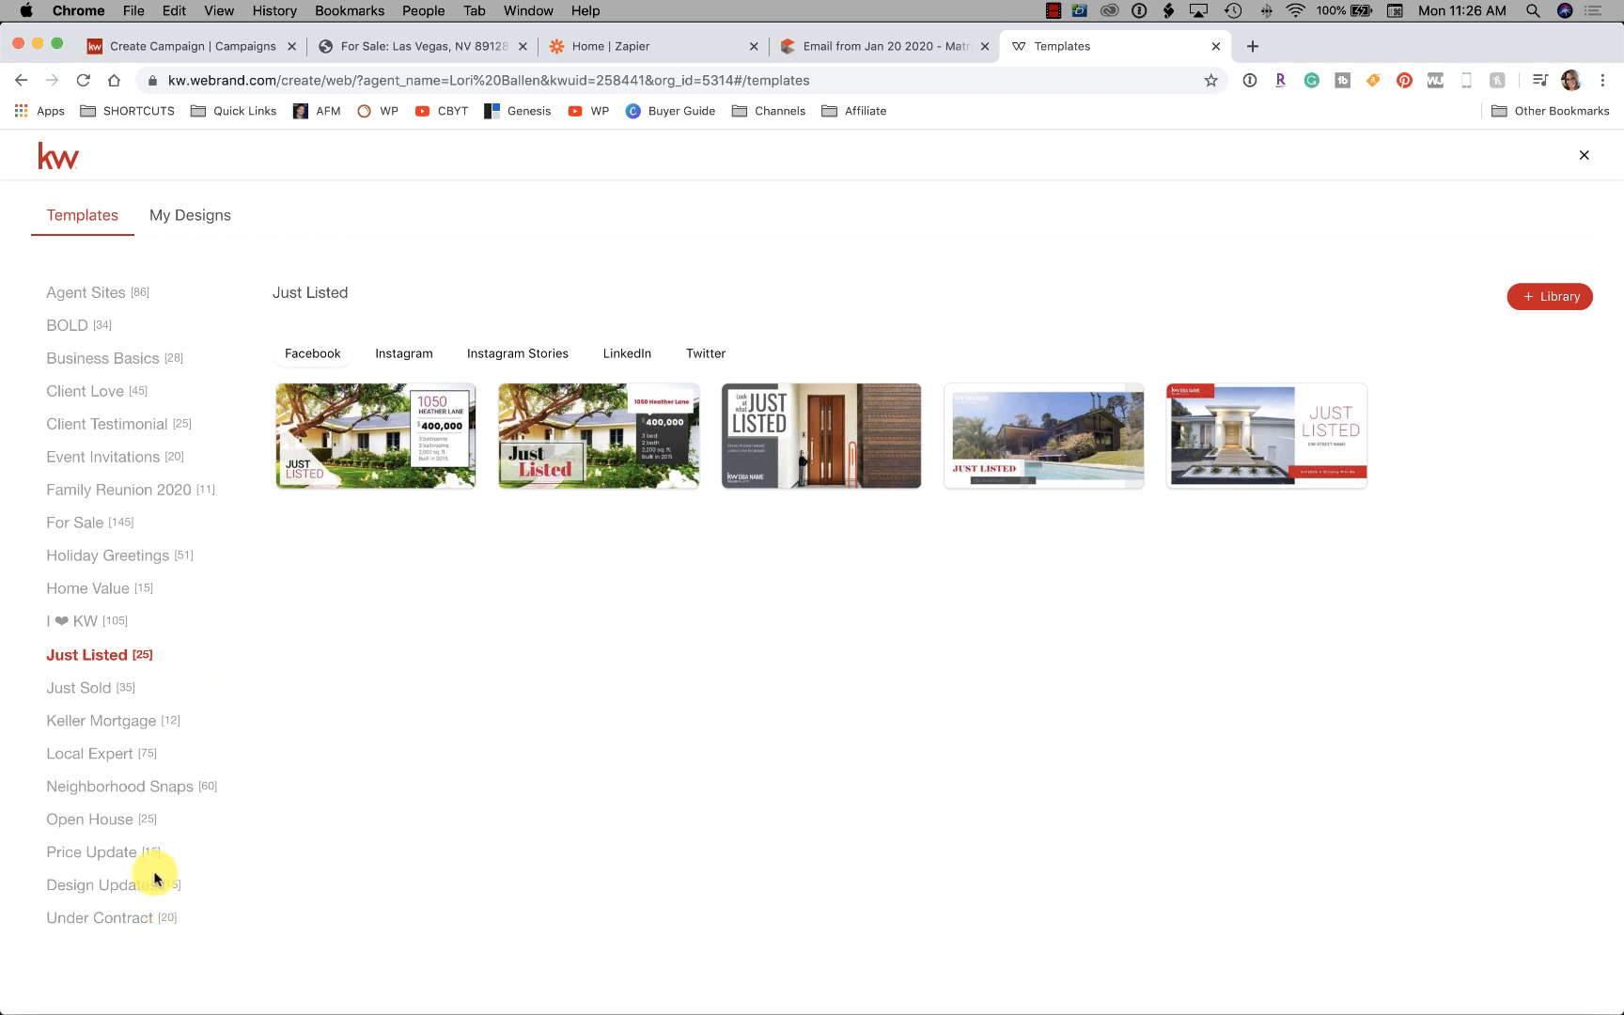
pyautogui.click(127, 820)
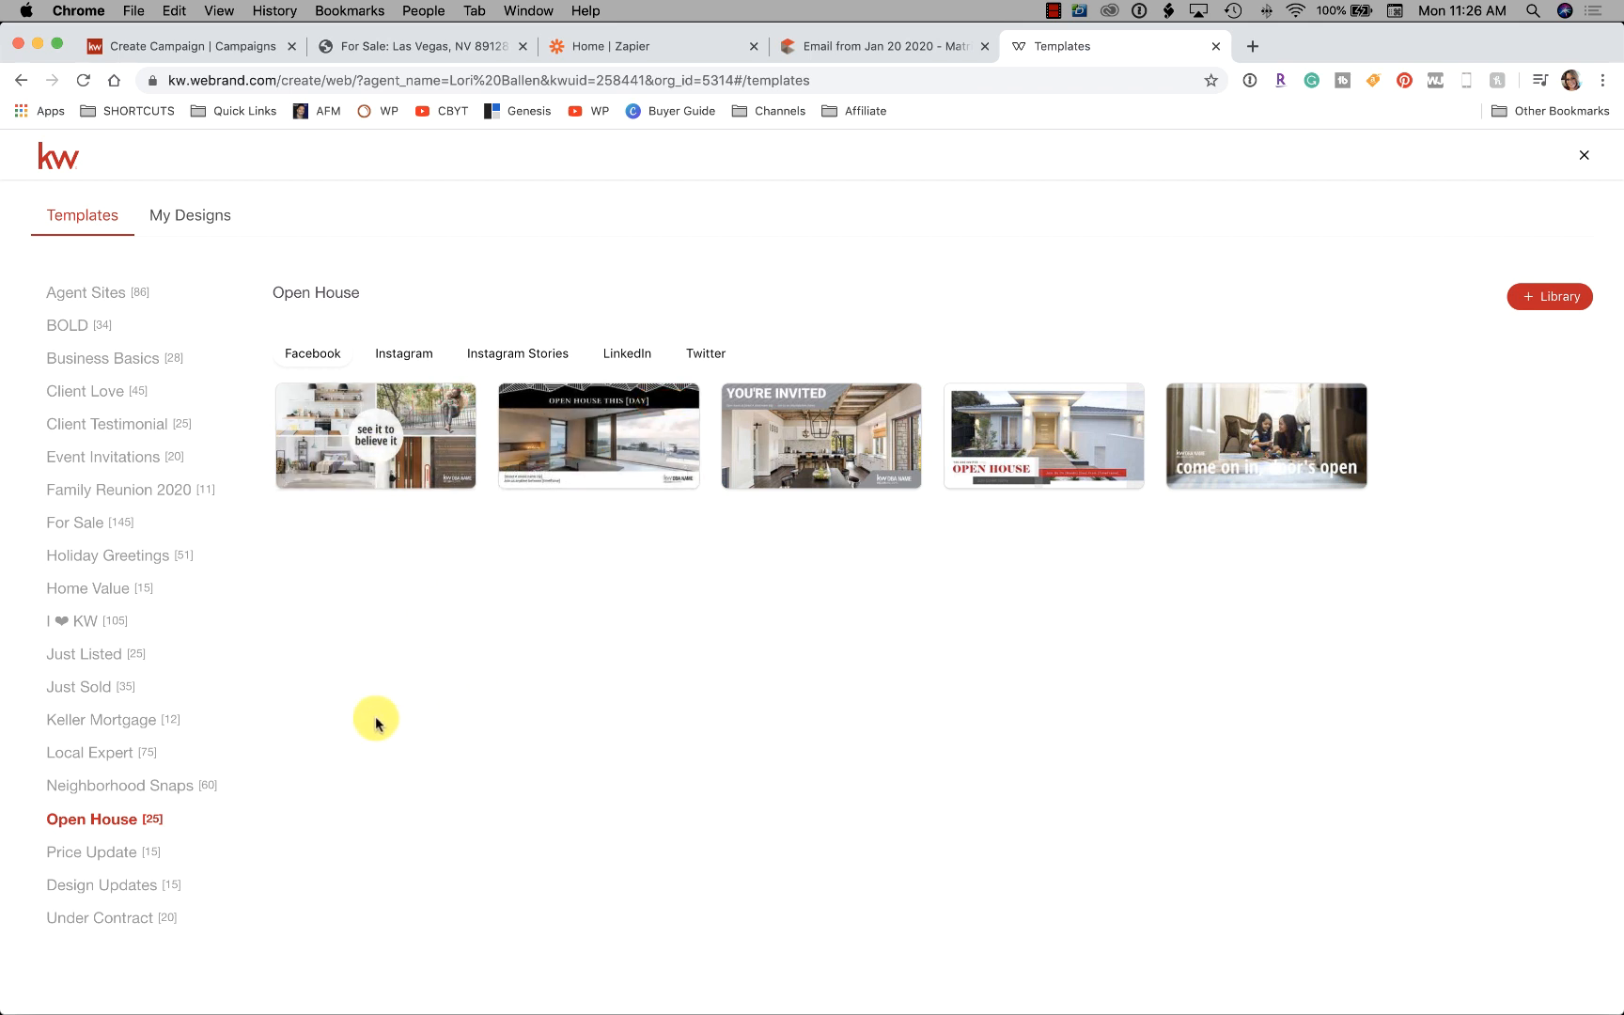
pyautogui.click(103, 854)
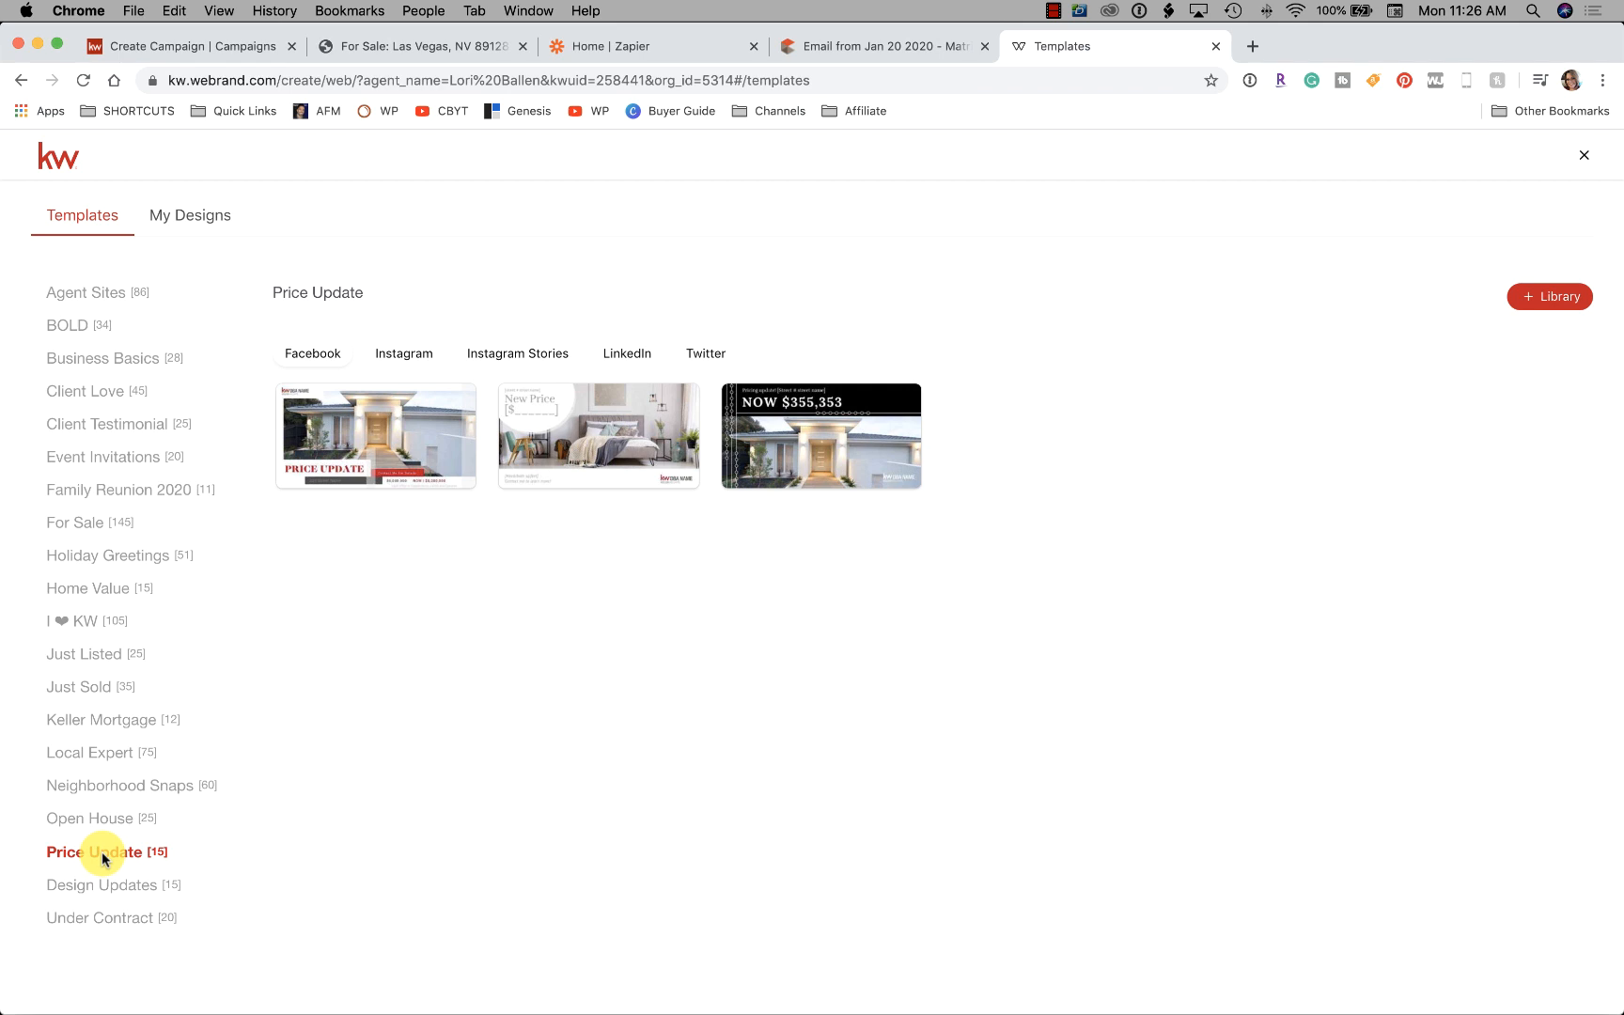
pyautogui.click(109, 884)
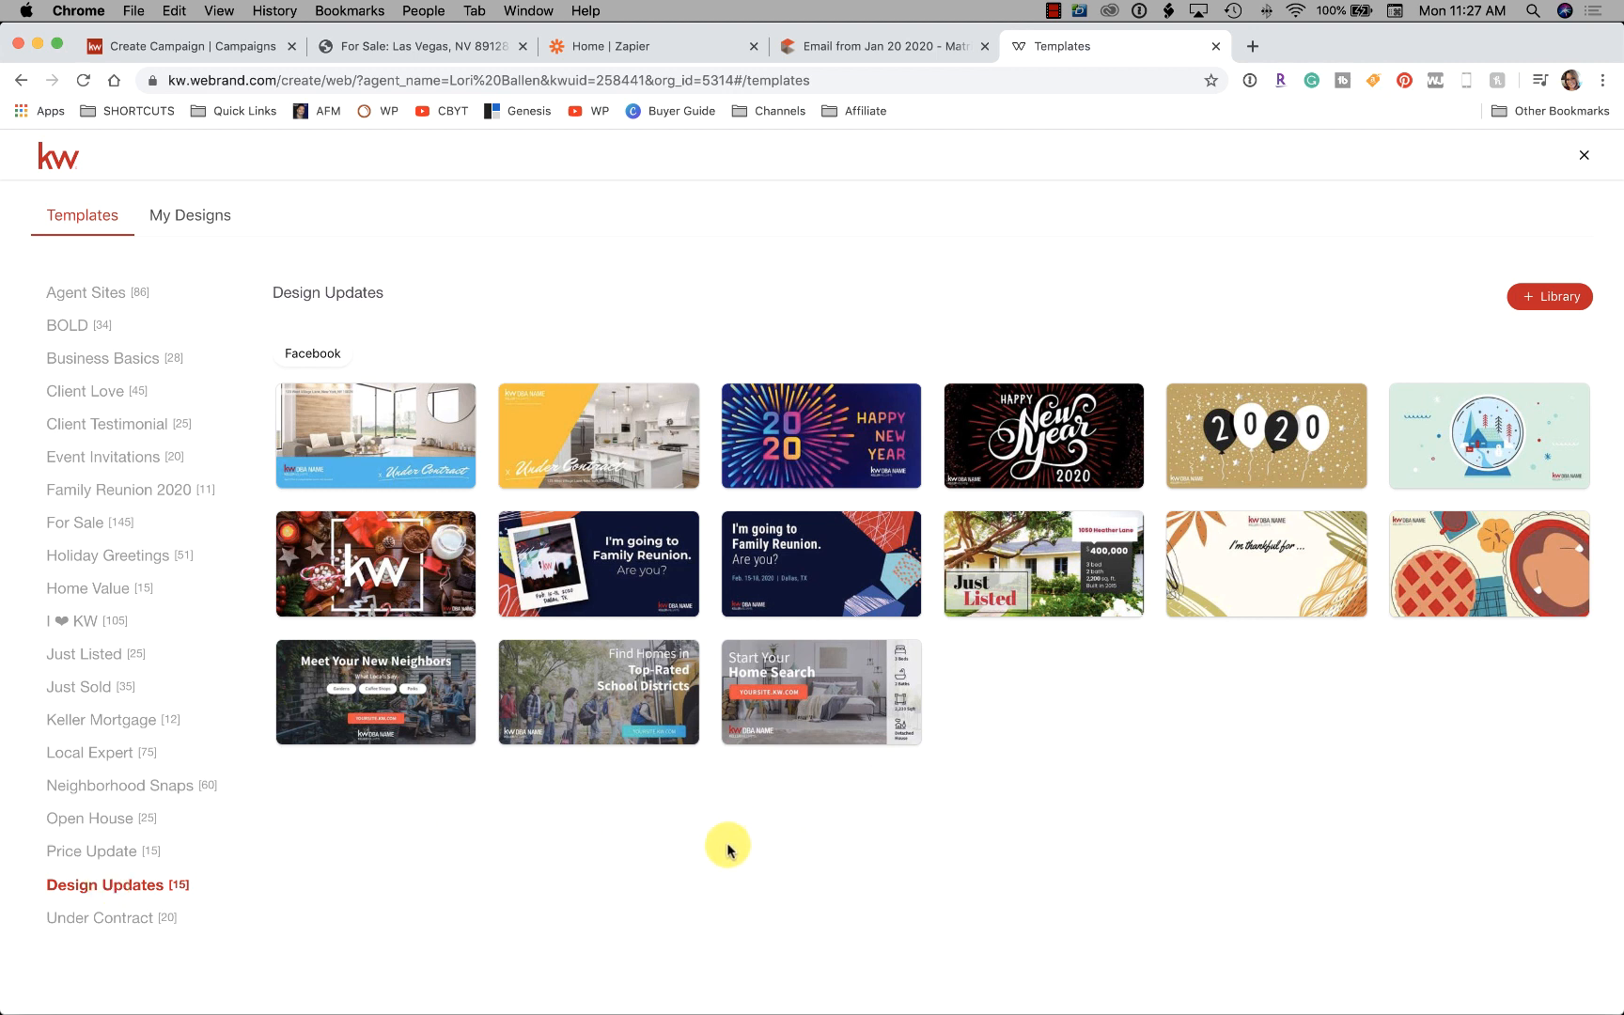
pyautogui.click(169, 786)
pyautogui.click(143, 756)
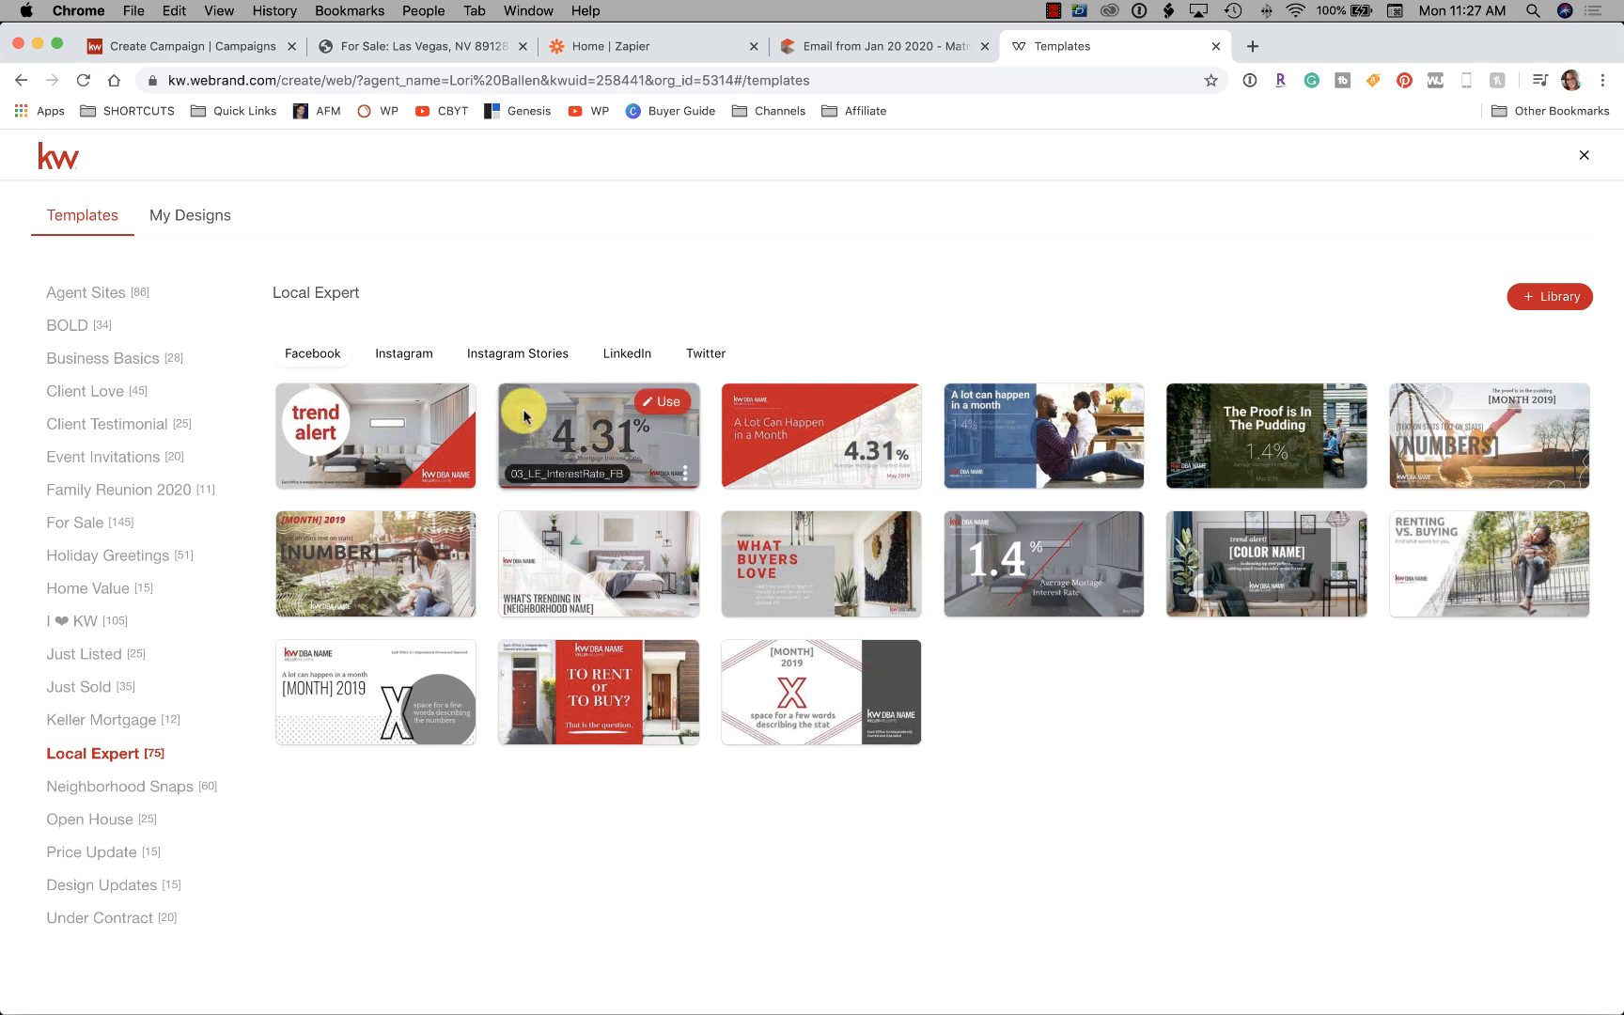
pyautogui.moveTo(339, 412)
pyautogui.click(442, 405)
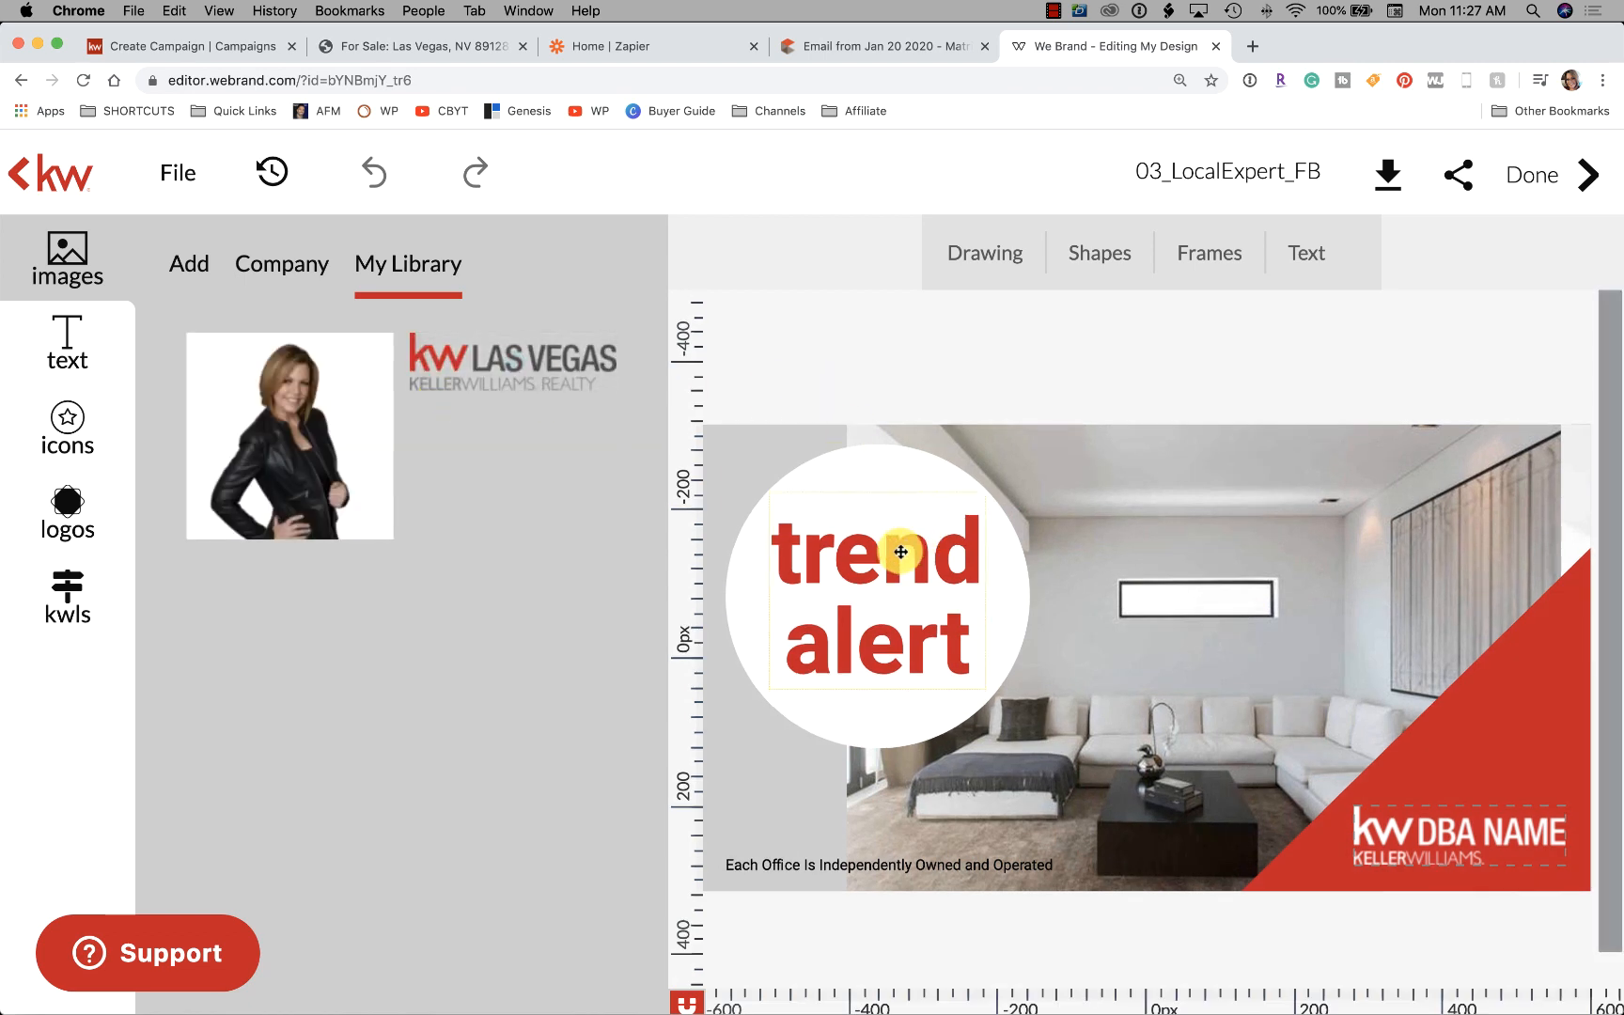
# Replace the trend alert text with $170,000 and set it to 36 pt
pyautogui.click(900, 552)
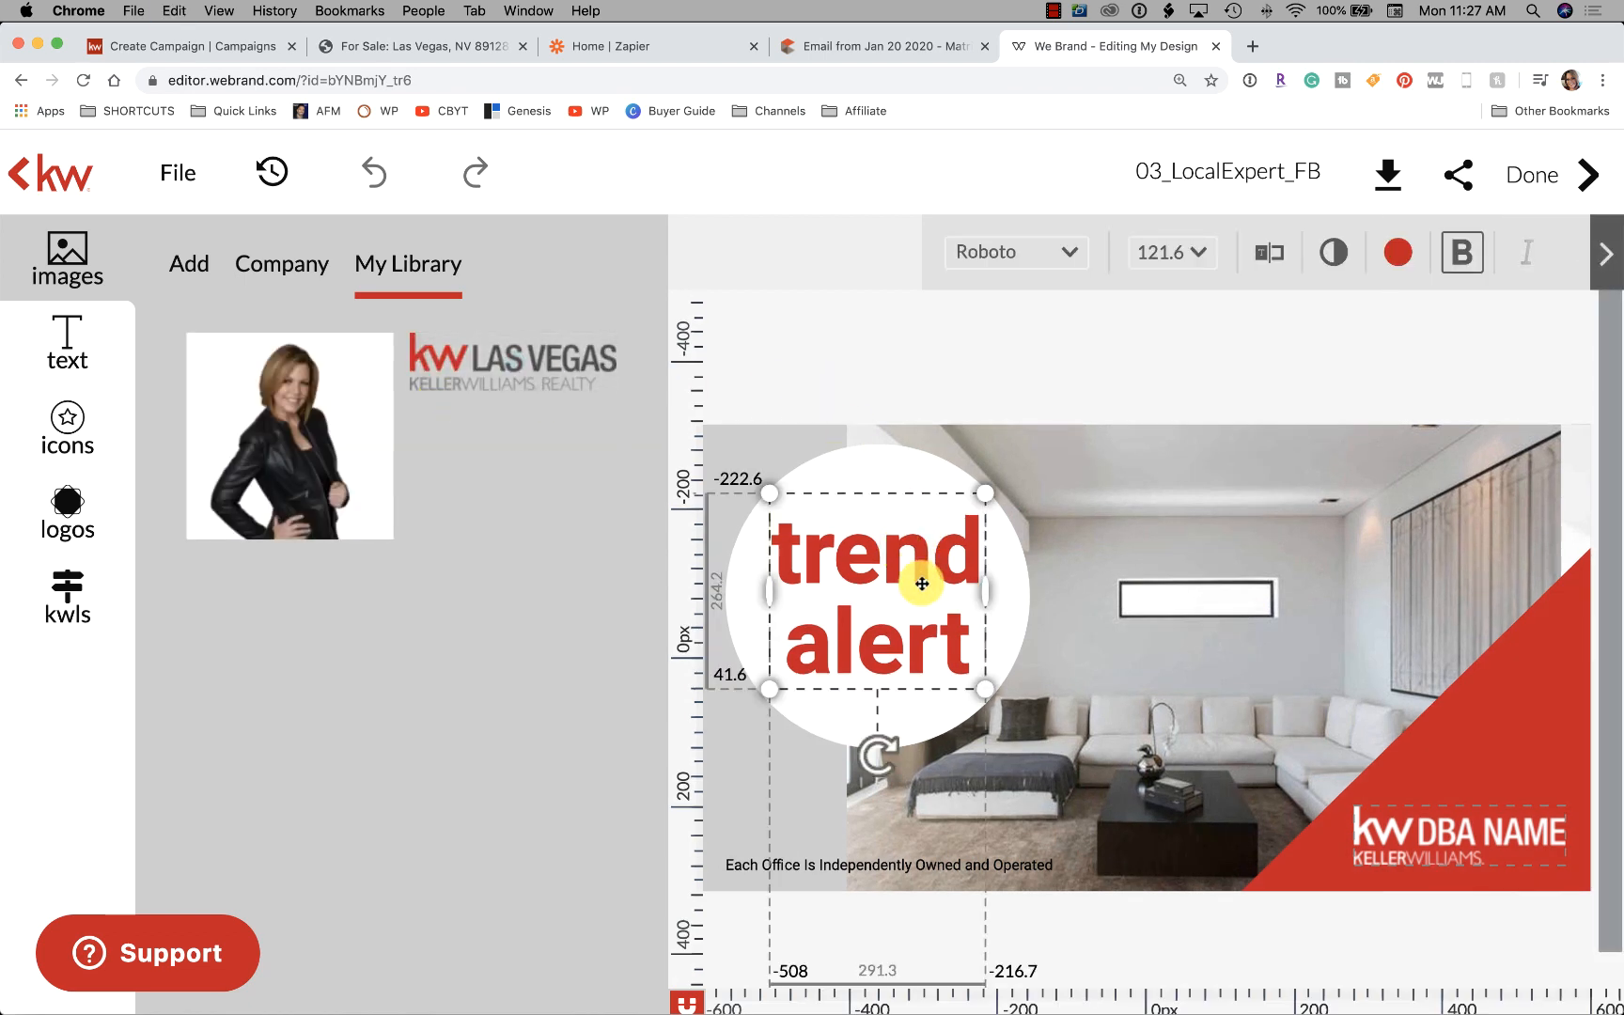
pyautogui.click(915, 580)
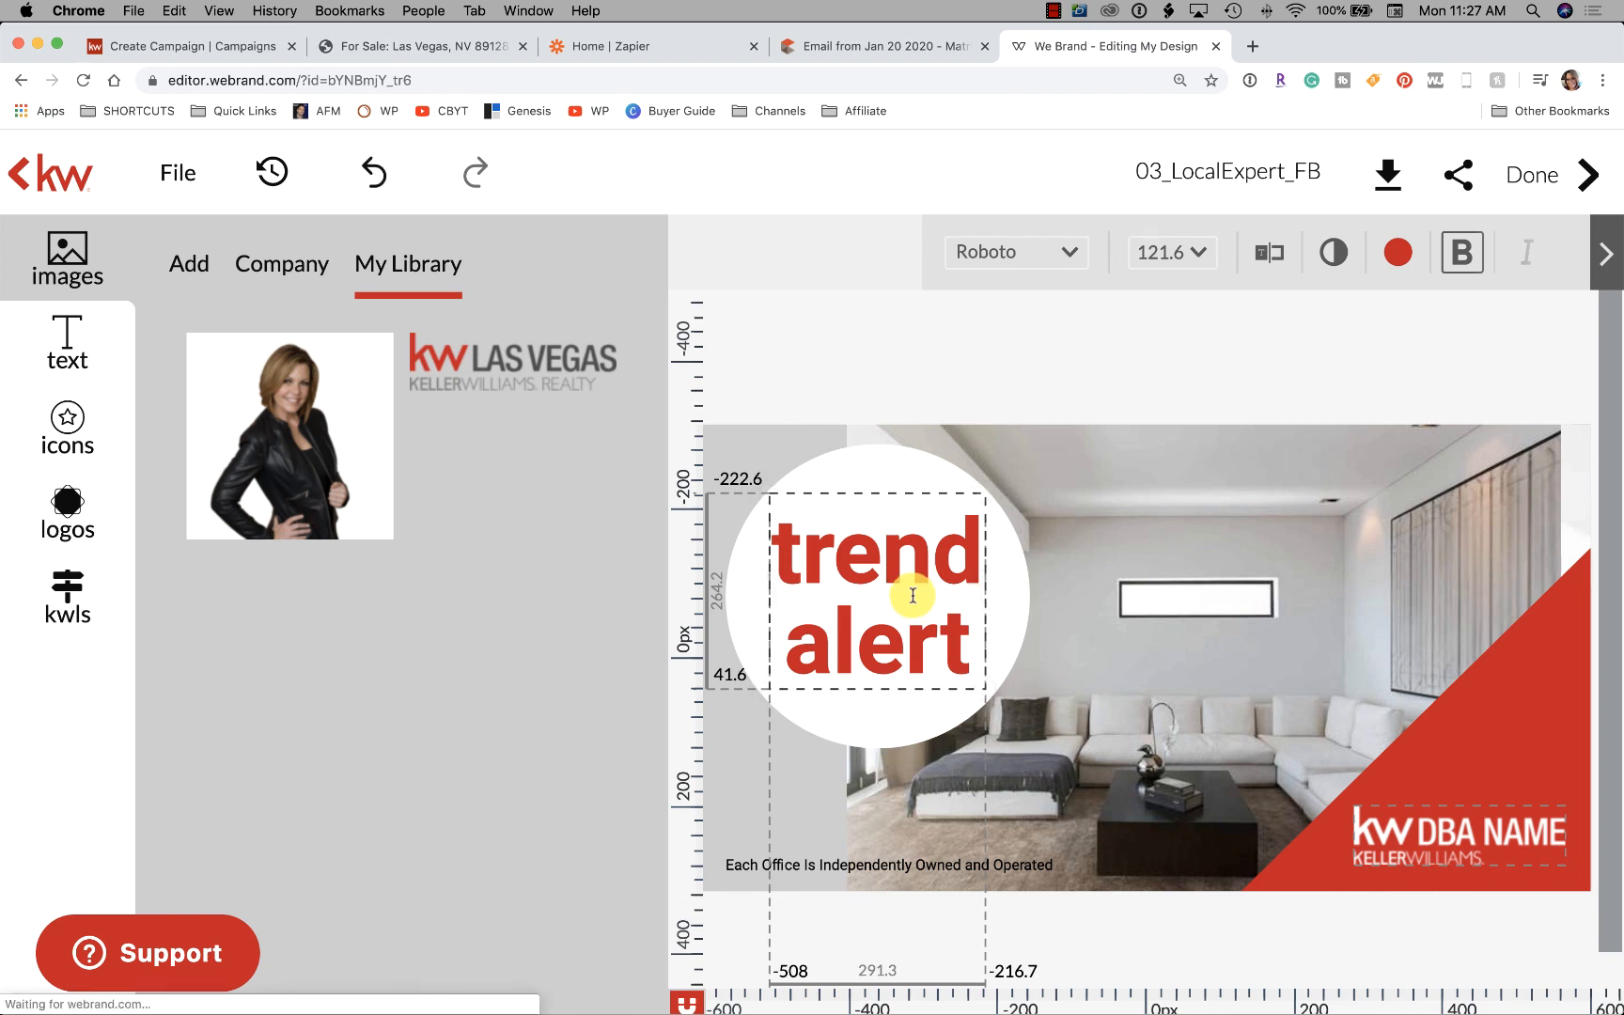
pyautogui.moveTo(963, 657); pyautogui.dragTo(778, 550)
pyautogui.write('$1')
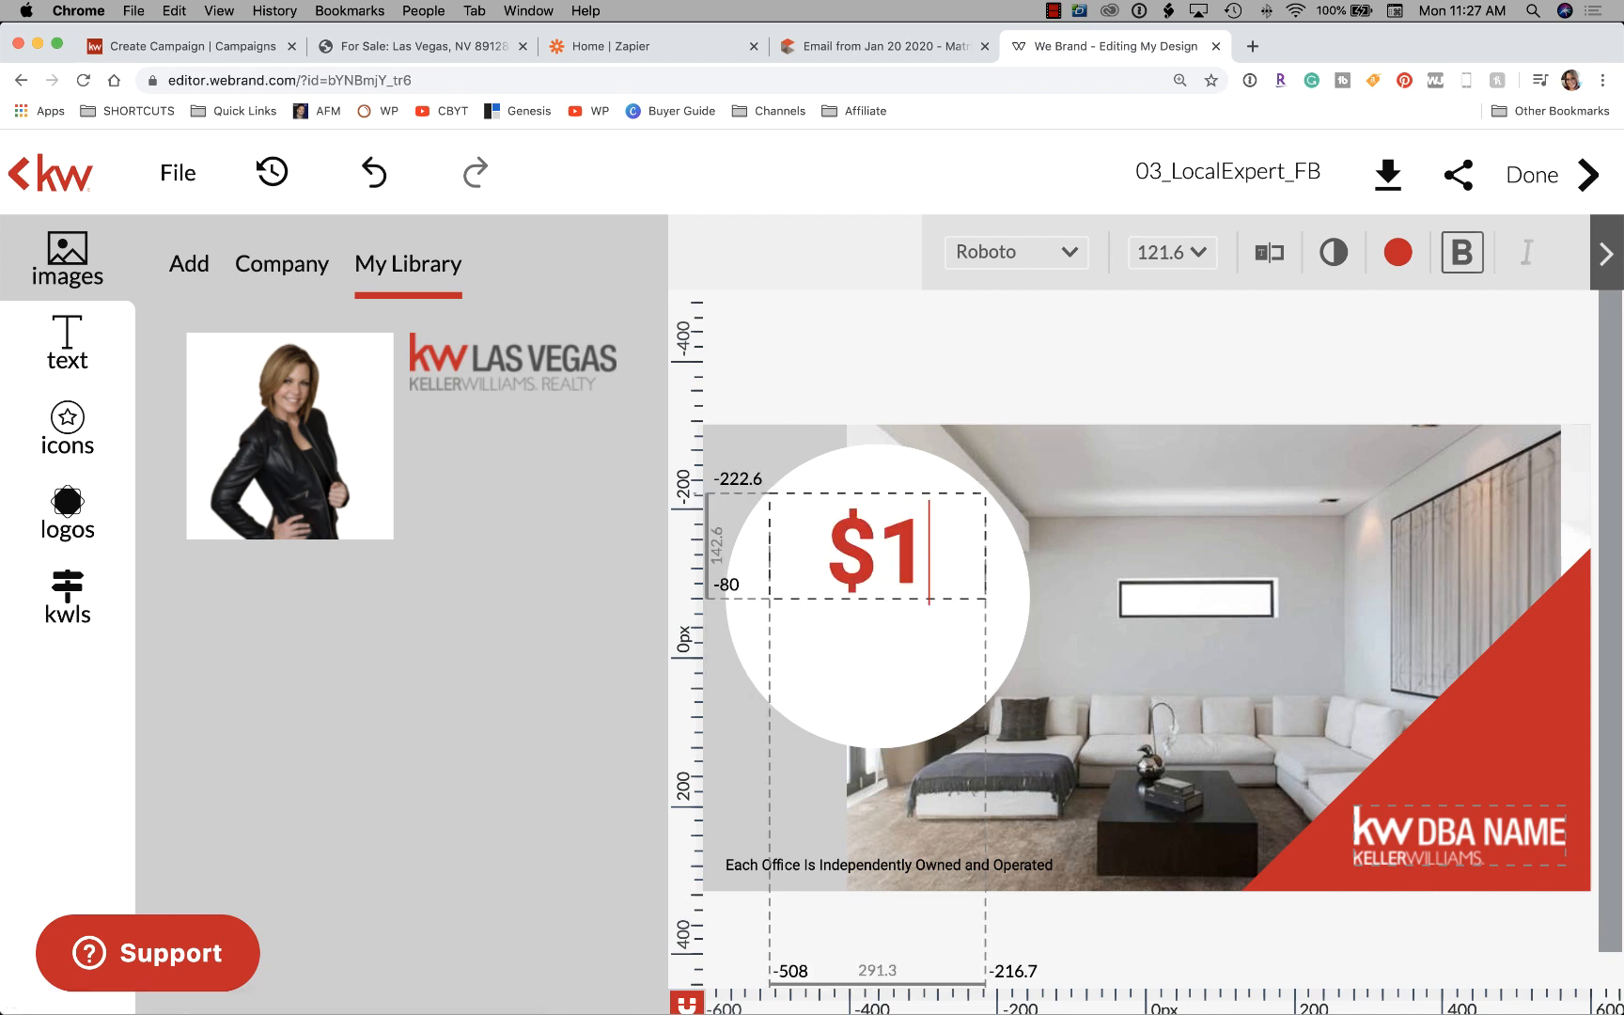
pyautogui.write('7,00')
pyautogui.press('BackSpace')
pyautogui.press('BackSpace')
pyautogui.press('BackSpace')
pyautogui.press('BackSpace')
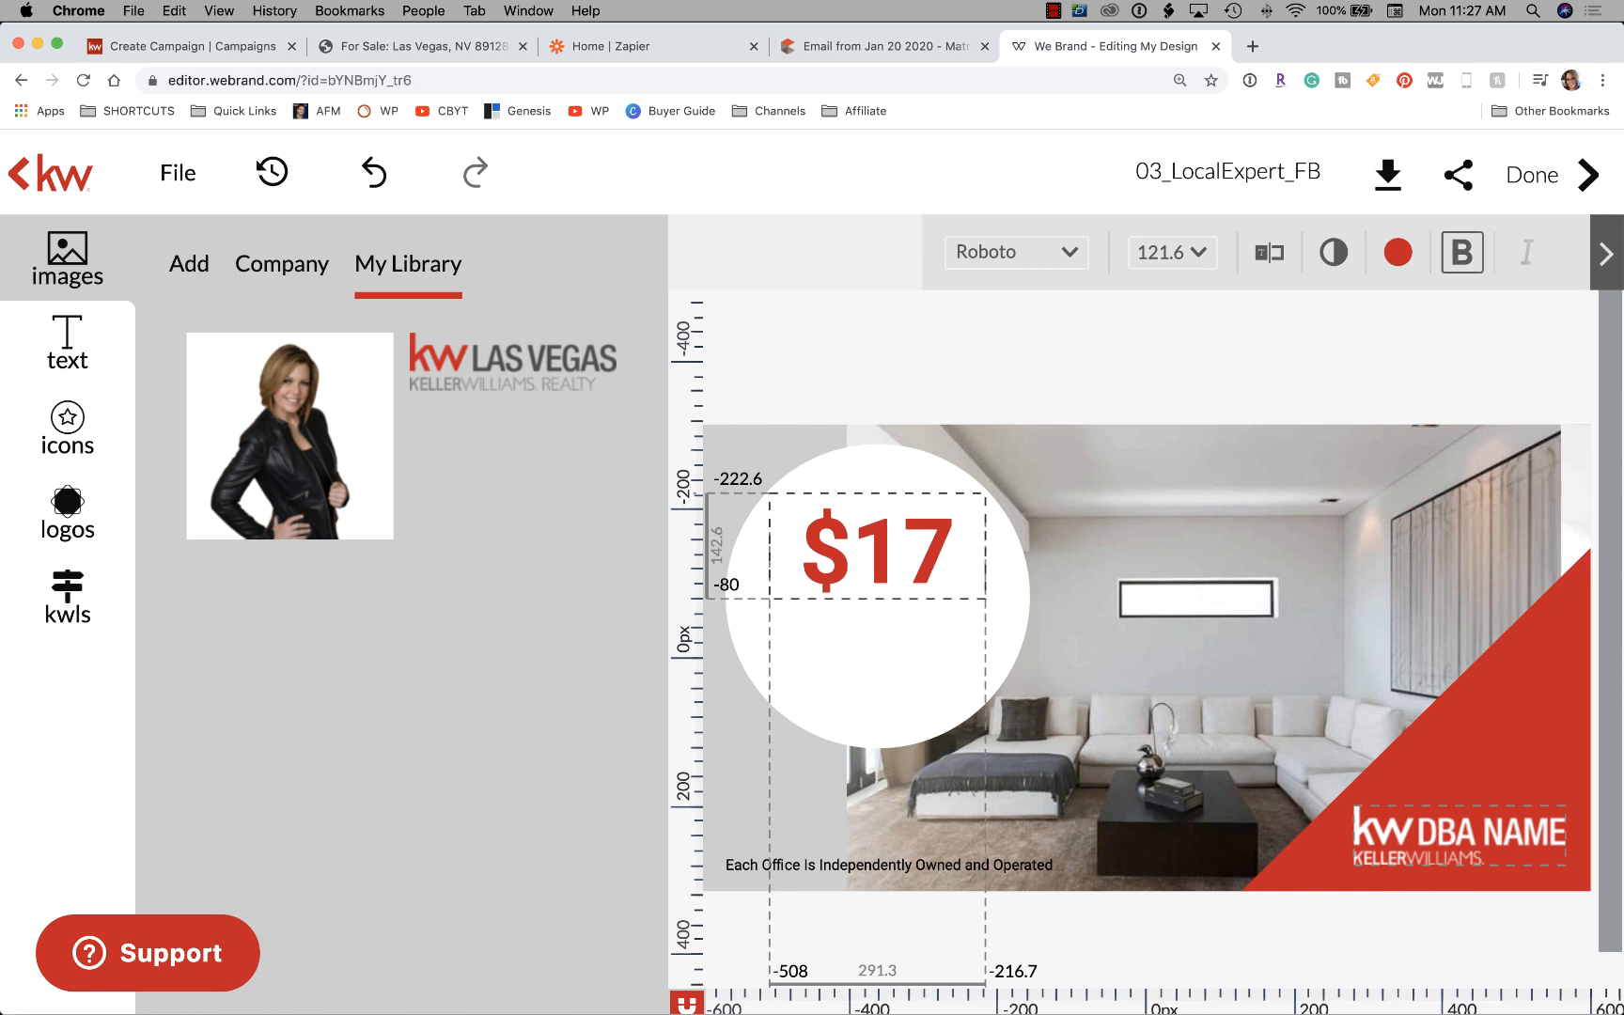
pyautogui.write('70')
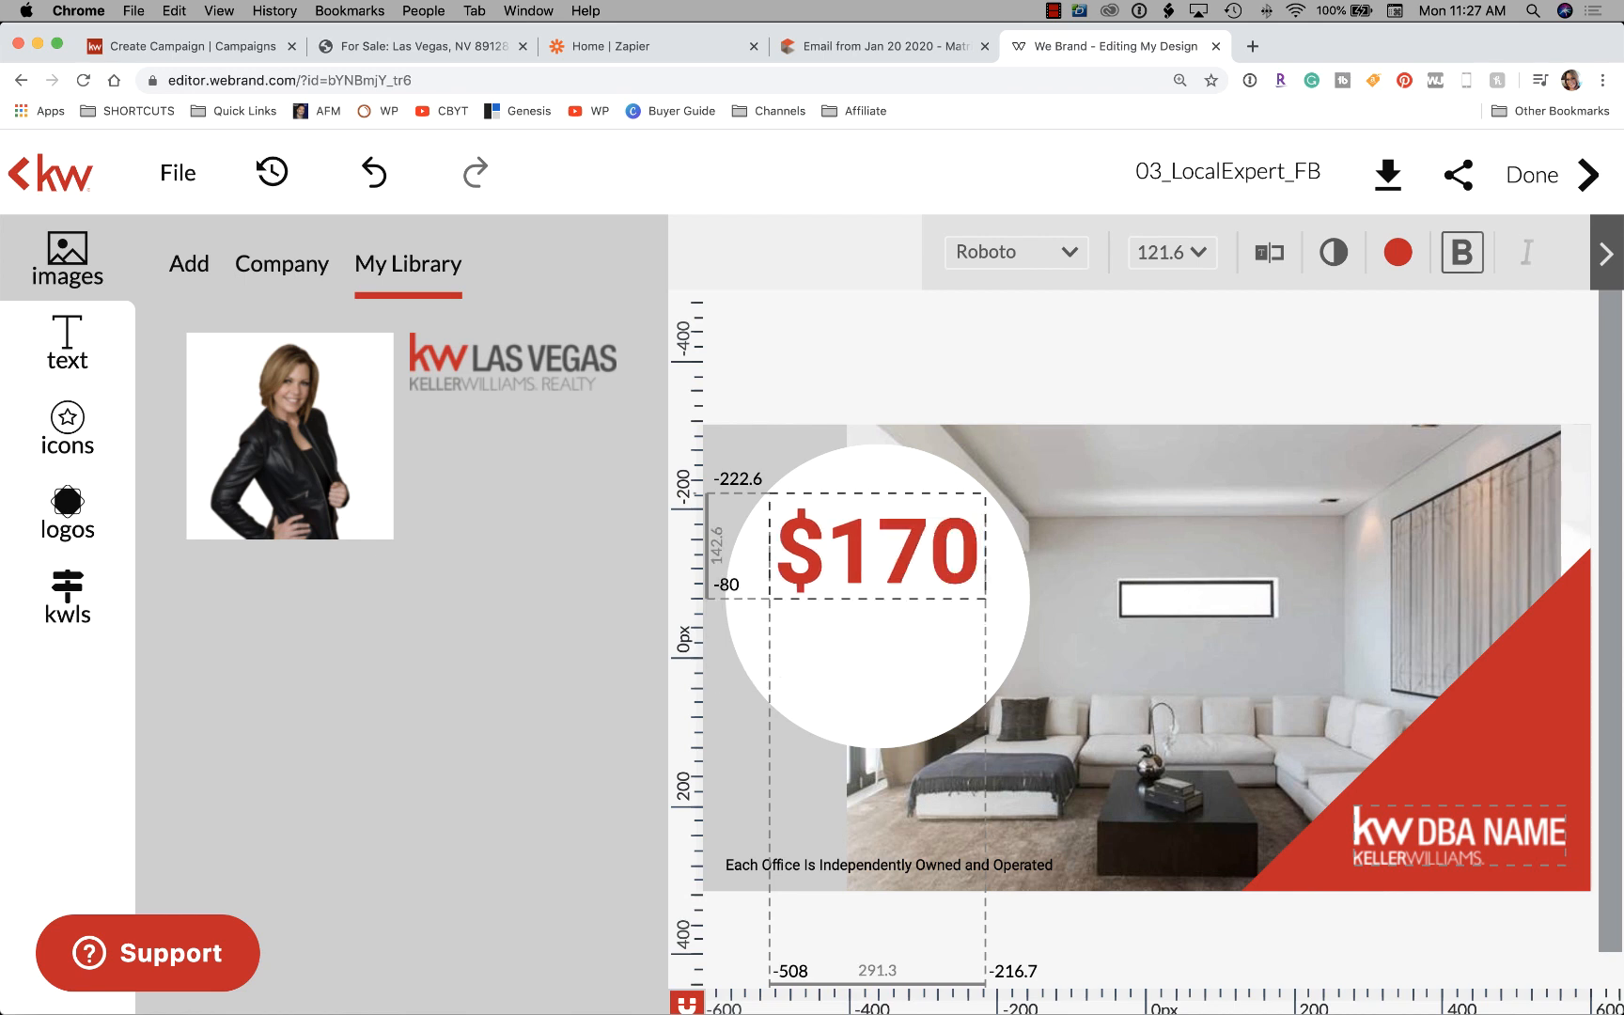
pyautogui.write(',000')
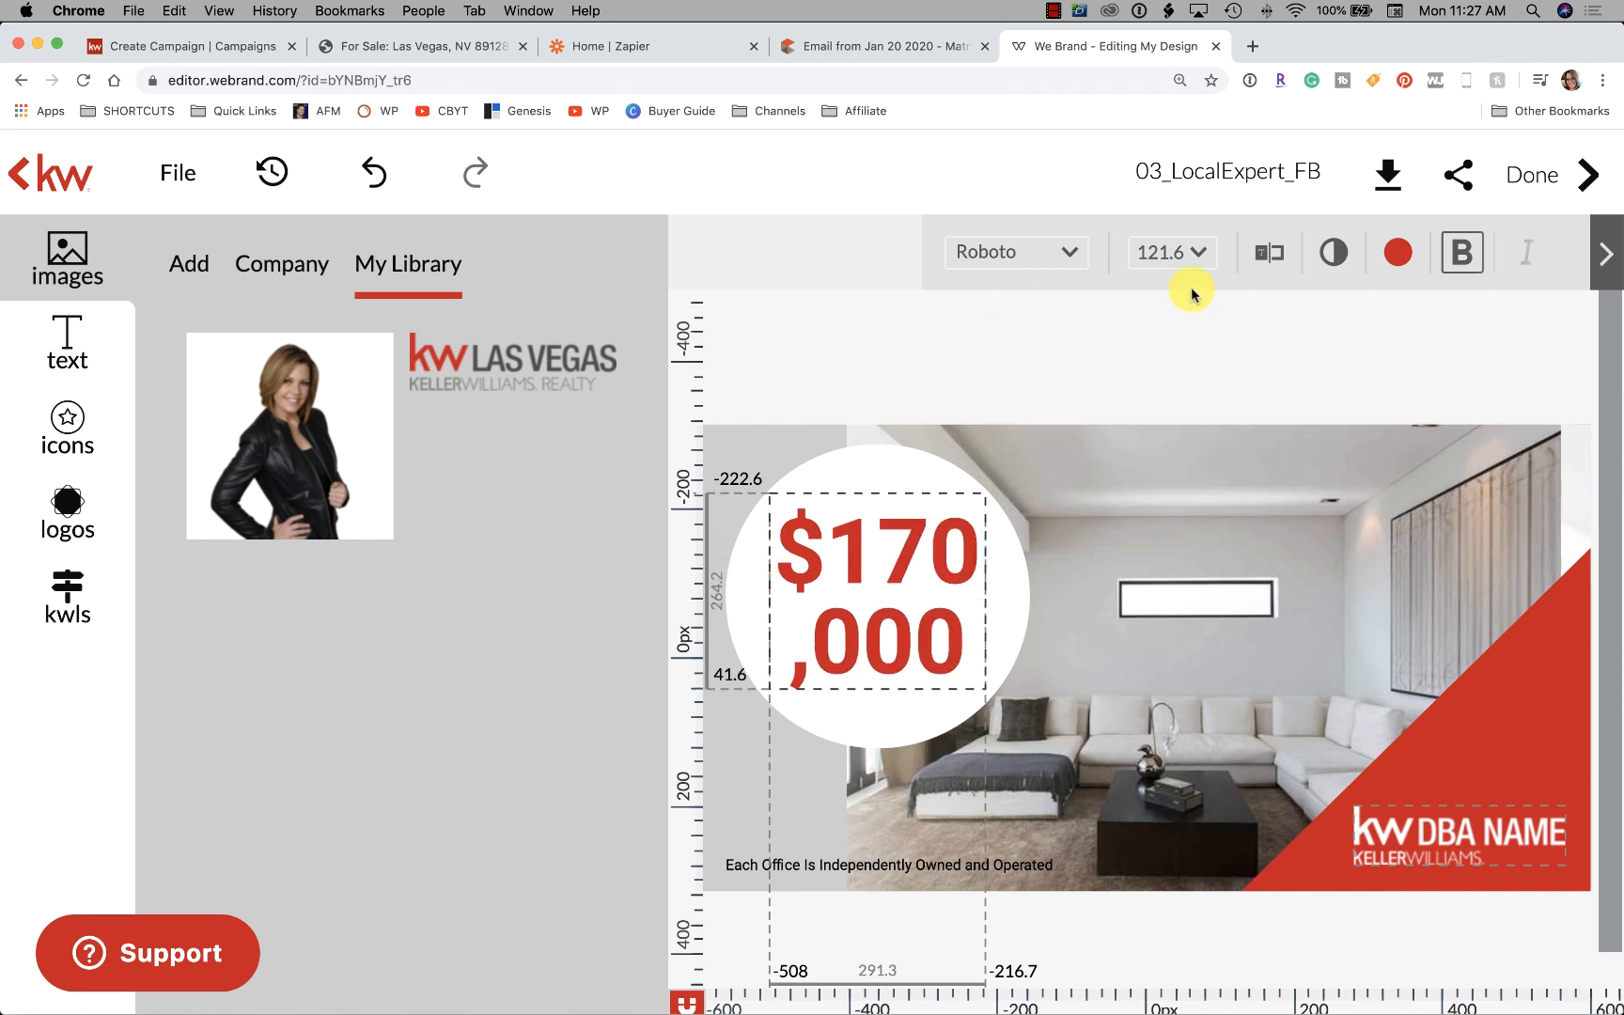
pyautogui.click(1199, 253)
pyautogui.scroll(-10, 1196, 564)
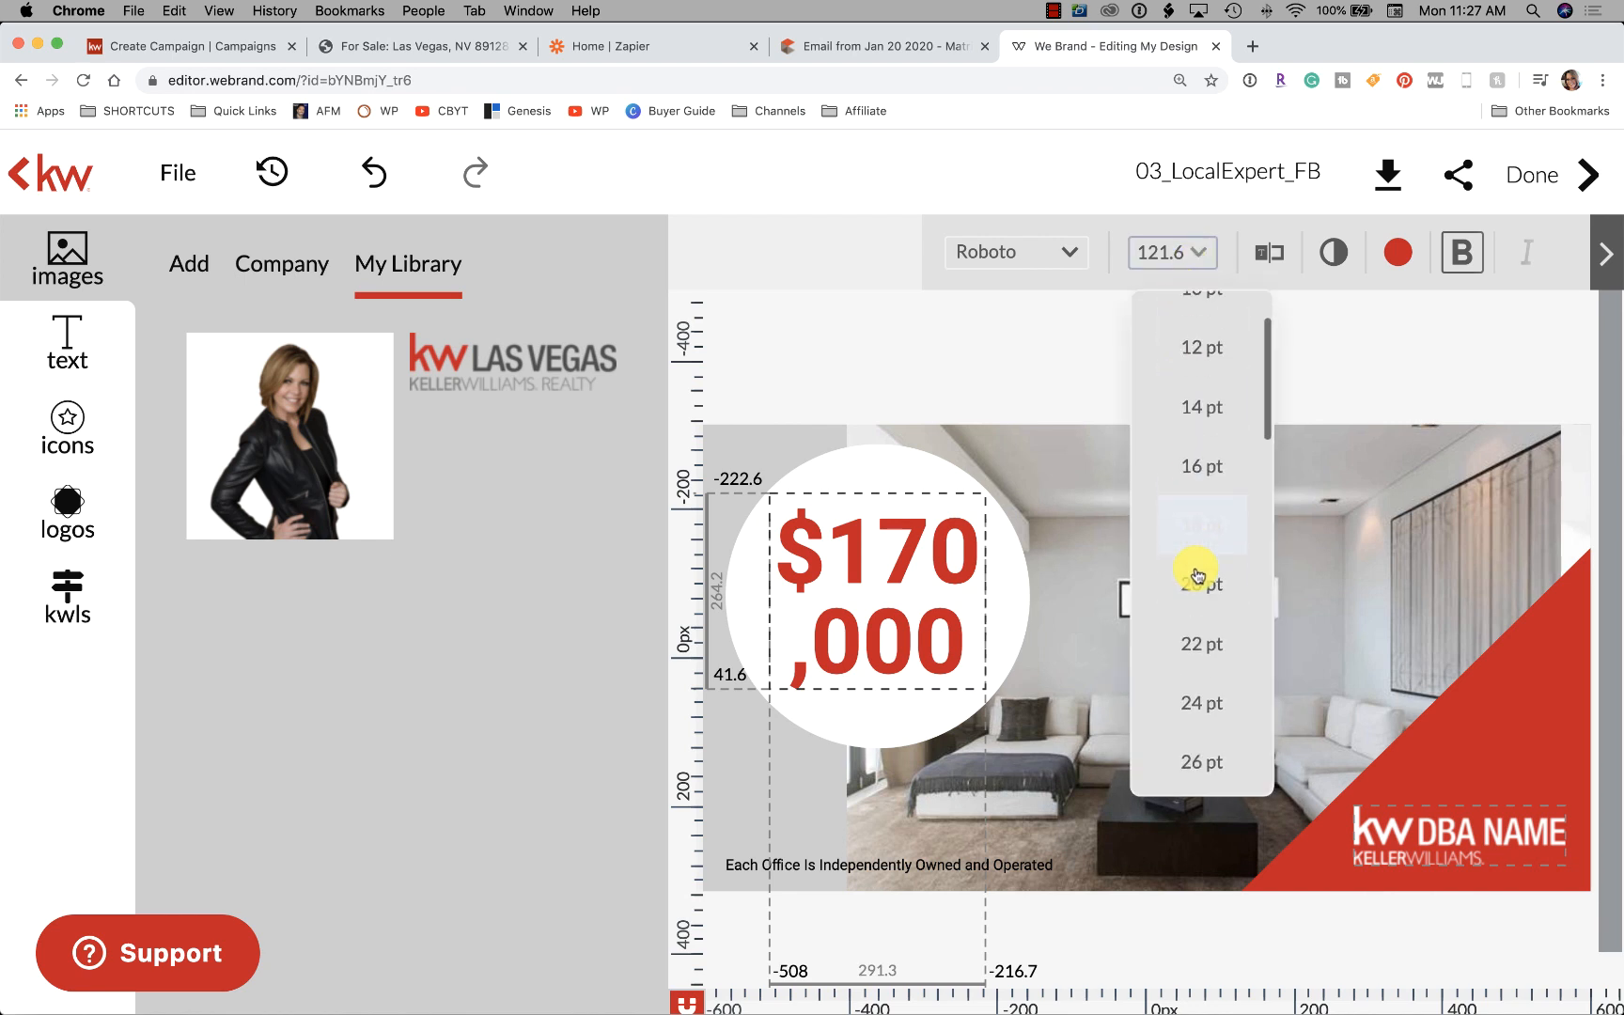
pyautogui.click(1196, 576)
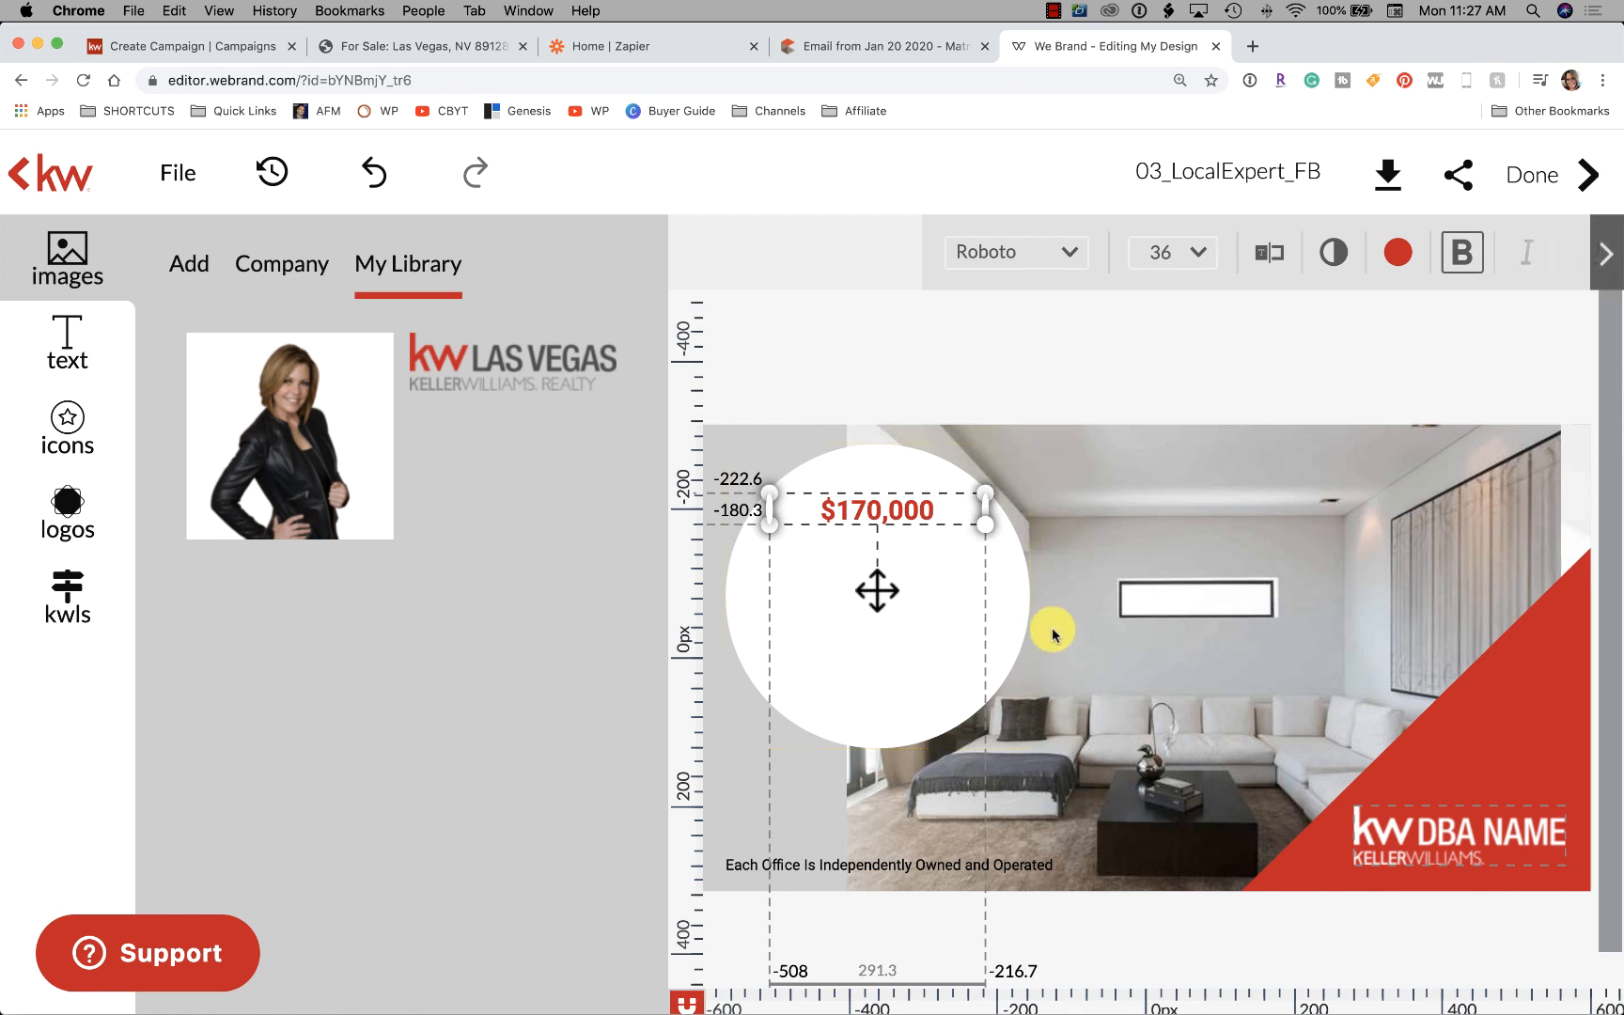
pyautogui.click(1051, 381)
# Resize the white circle and centre the $170,000 text inside it
pyautogui.moveTo(906, 519)
pyautogui.mouseDown()
pyautogui.moveTo(873, 597)
pyautogui.moveTo(914, 598)
pyautogui.mouseUp()
pyautogui.click(886, 474)
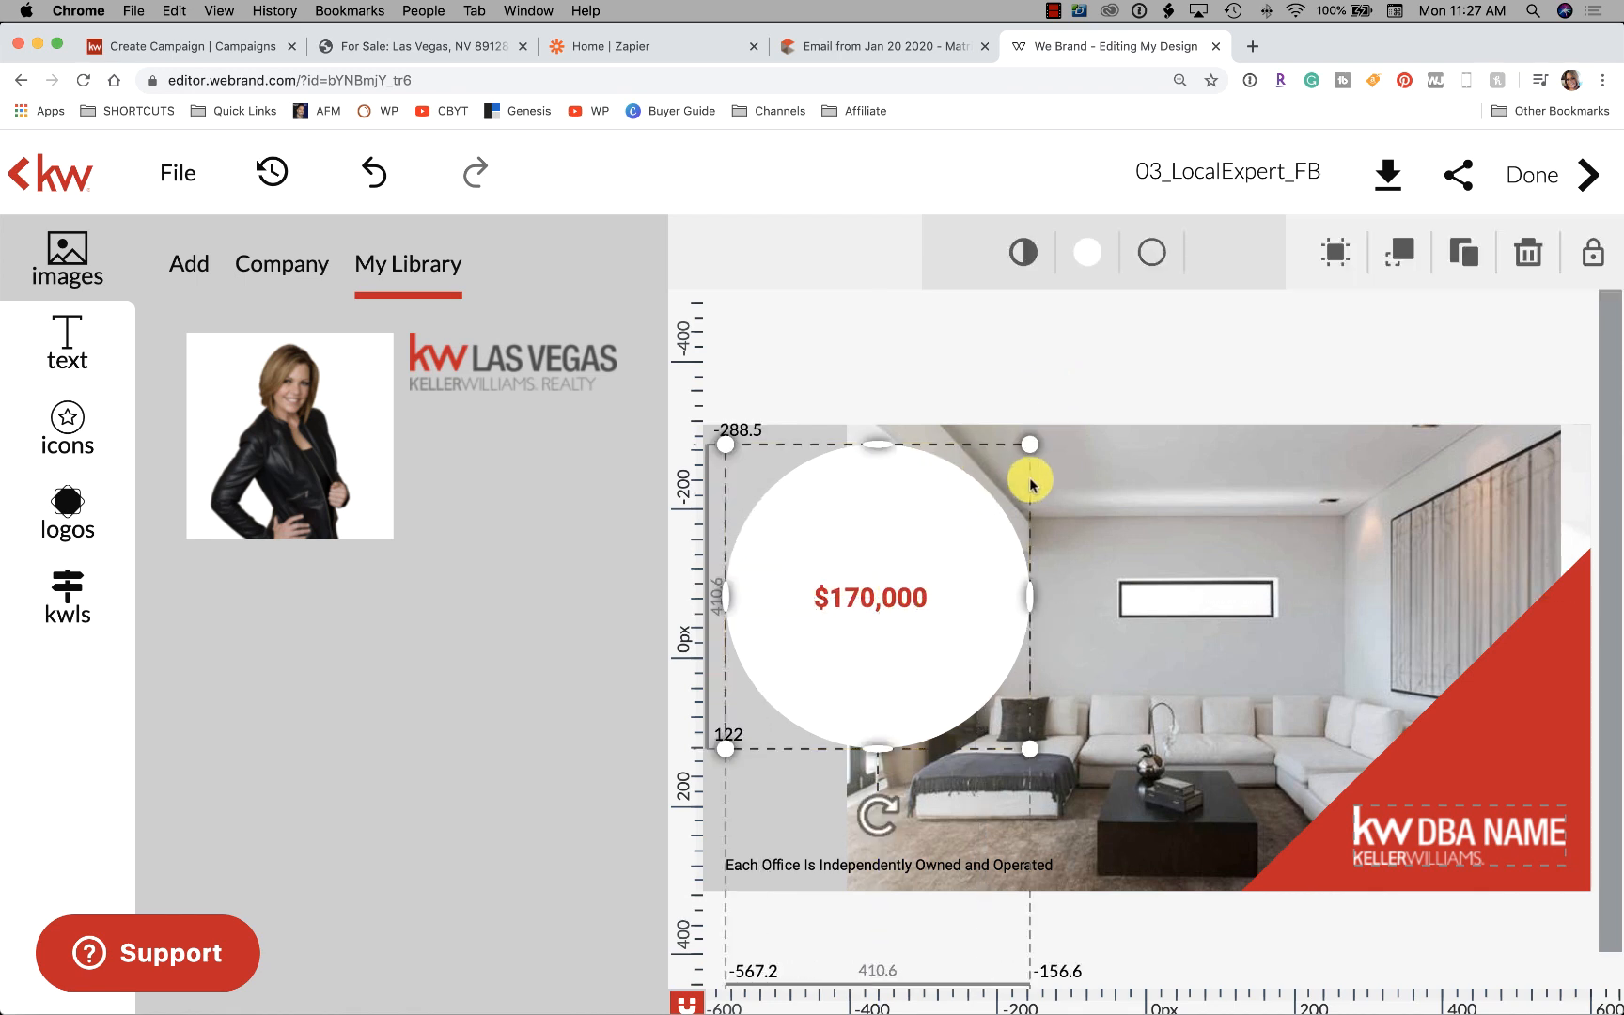
pyautogui.moveTo(725, 443); pyautogui.dragTo(884, 603)
pyautogui.moveTo(967, 686); pyautogui.dragTo(868, 617)
pyautogui.moveTo(935, 679); pyautogui.dragTo(969, 713)
pyautogui.moveTo(901, 600); pyautogui.dragTo(902, 625)
pyautogui.click(991, 354)
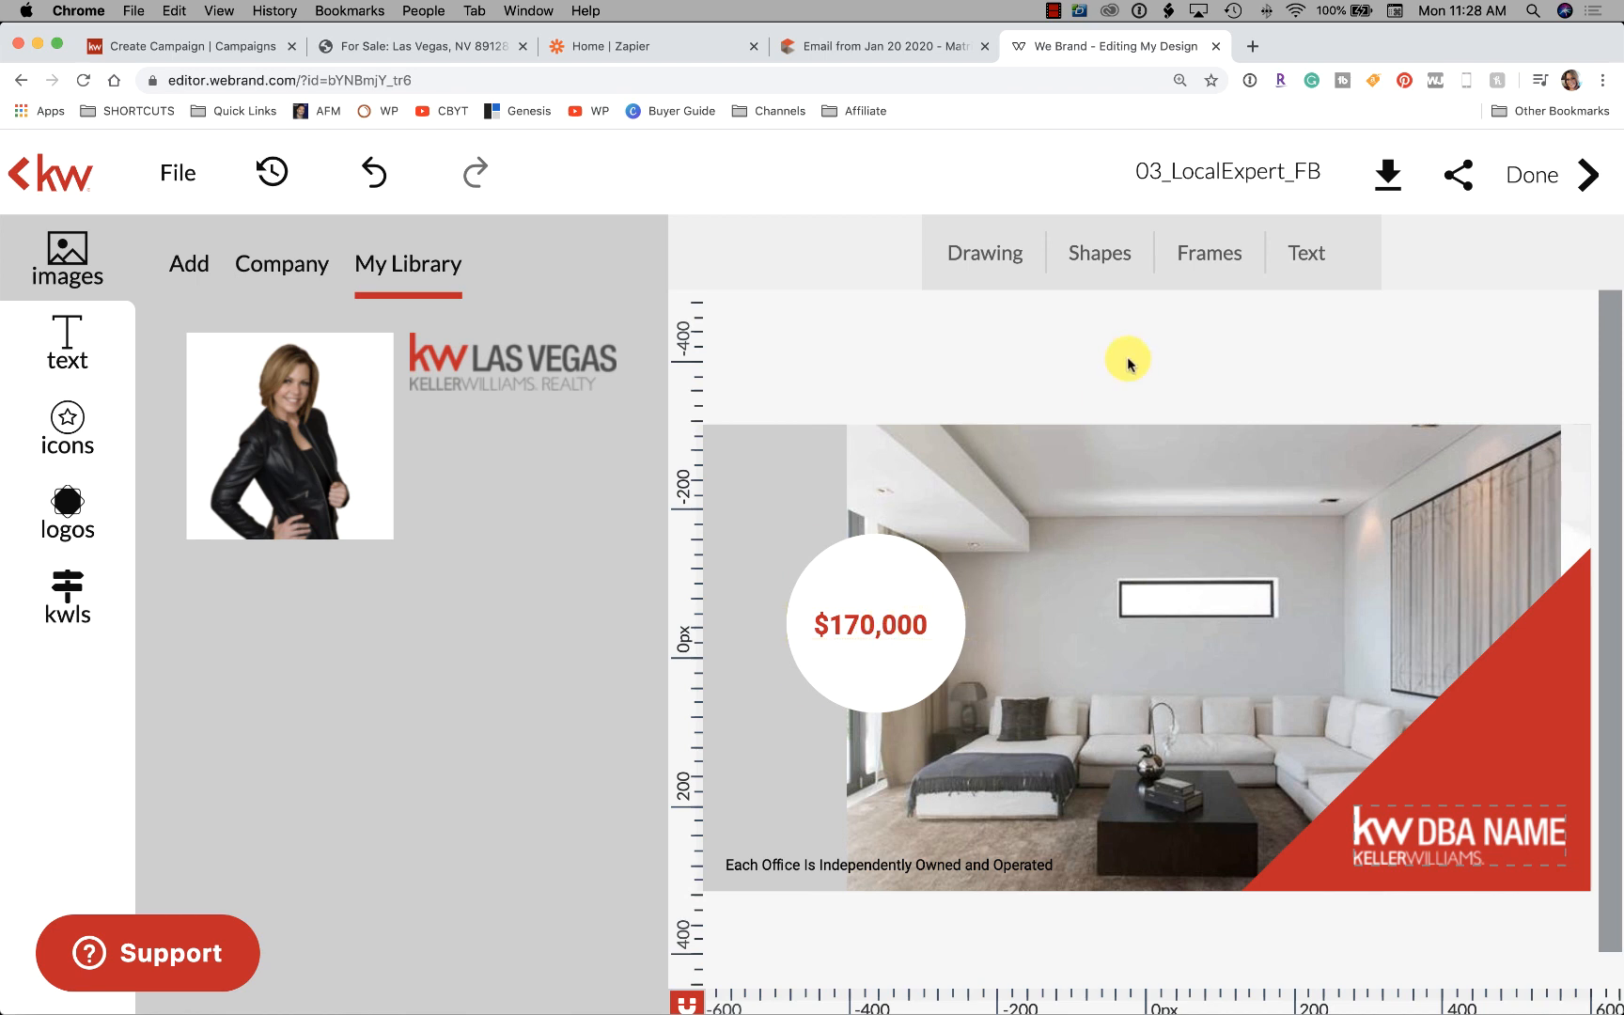
# Delete the KW DBA NAME logo and place the KW Las Vegas logo in the lower-right corner
pyautogui.click(1462, 846)
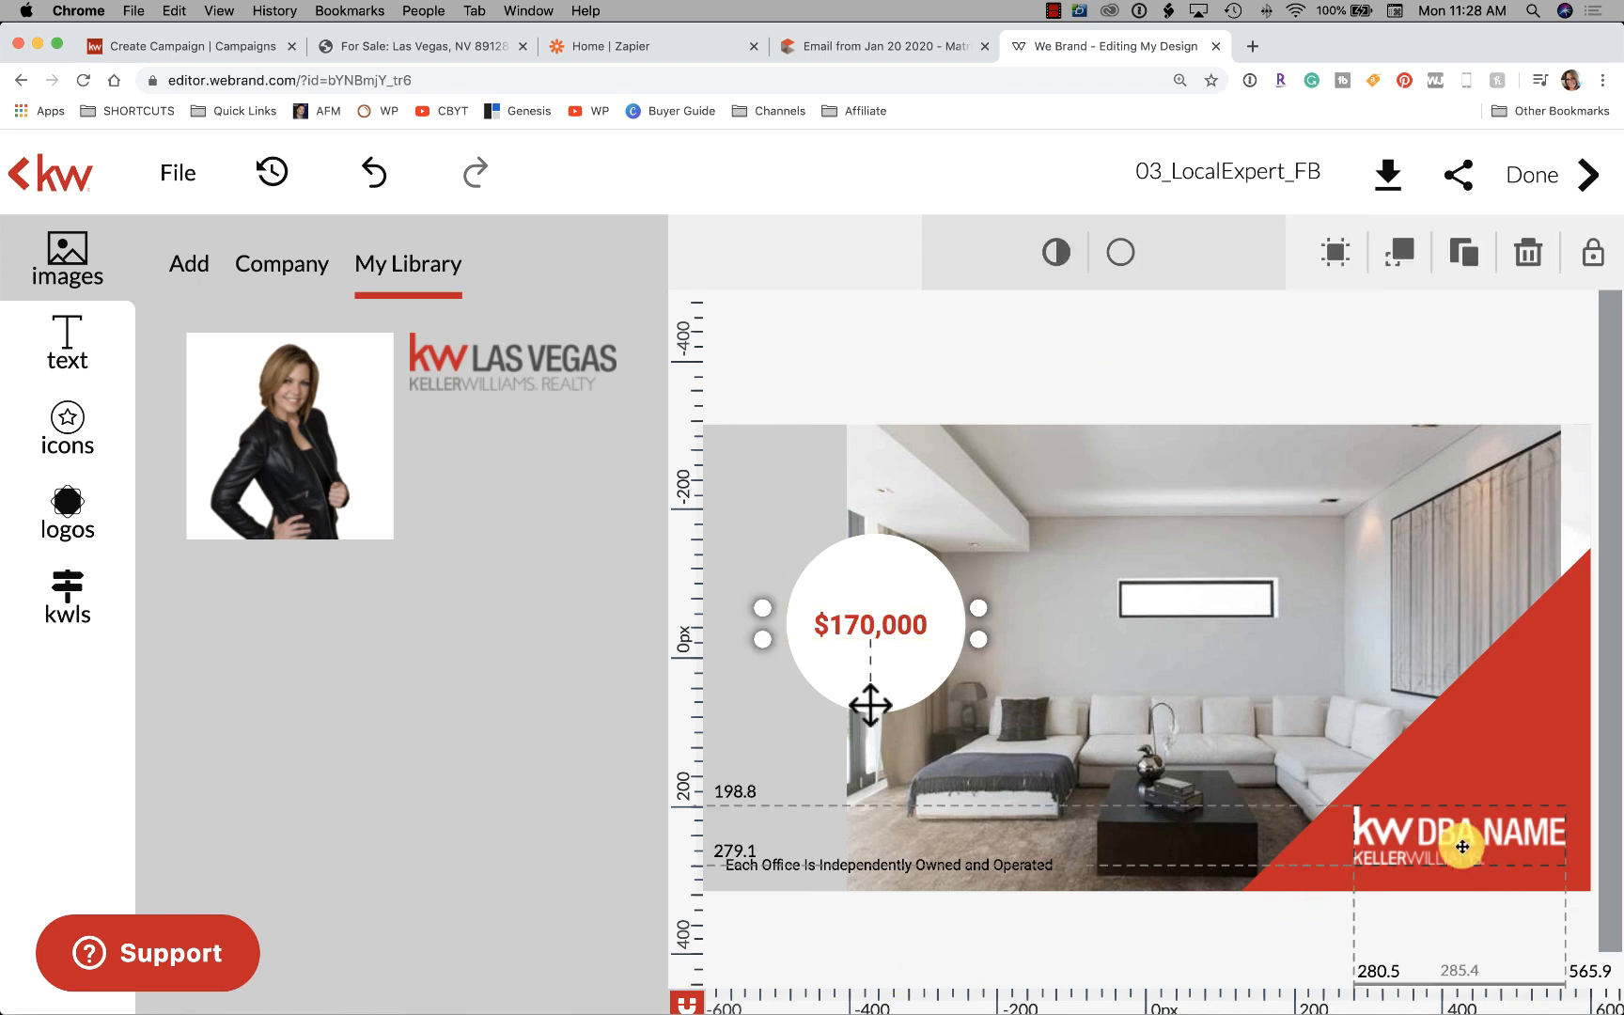
pyautogui.press('Delete')
pyautogui.click(1462, 845)
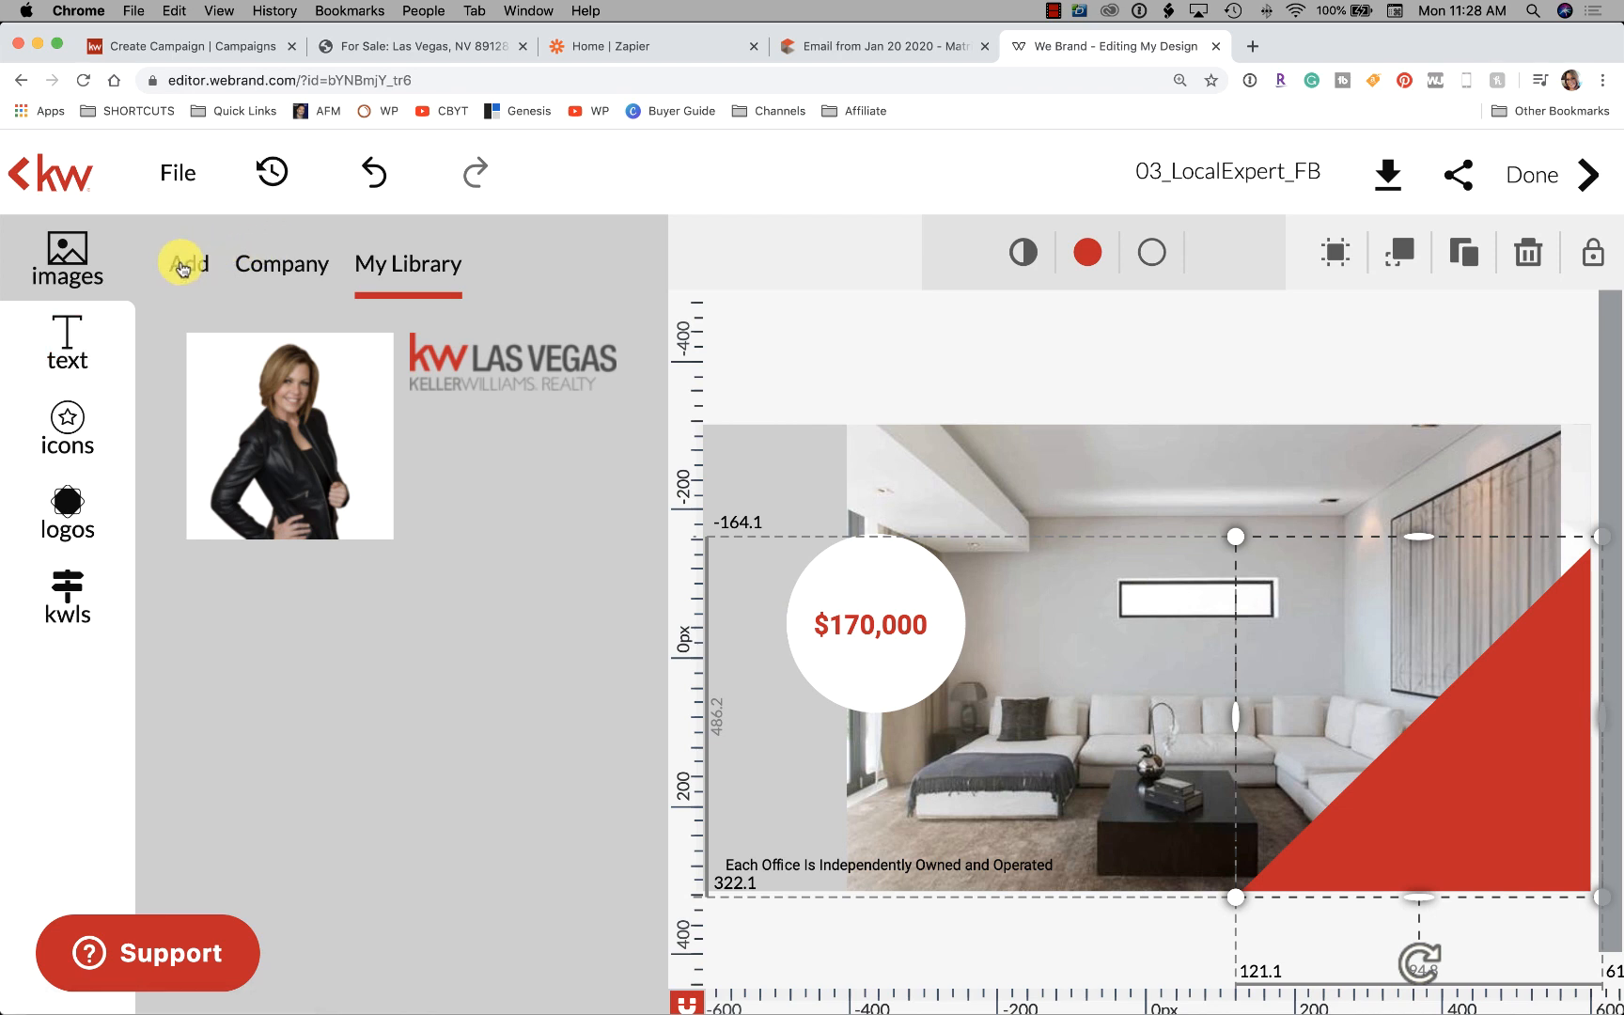
pyautogui.moveTo(482, 360)
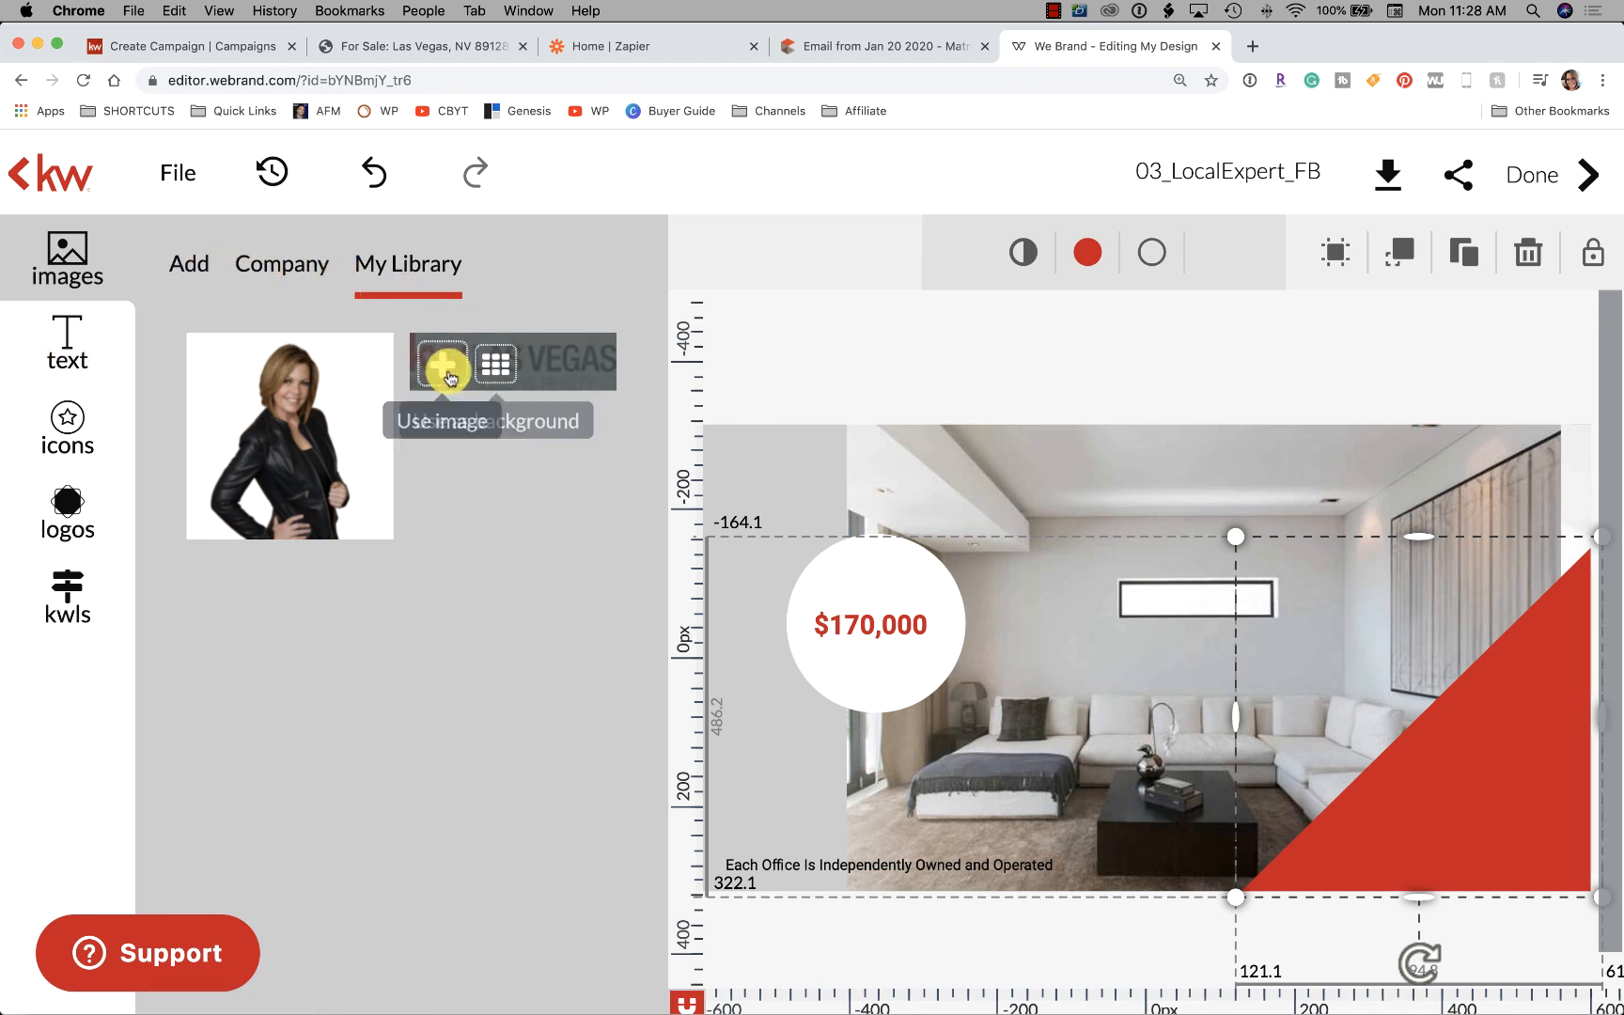
pyautogui.click(438, 366)
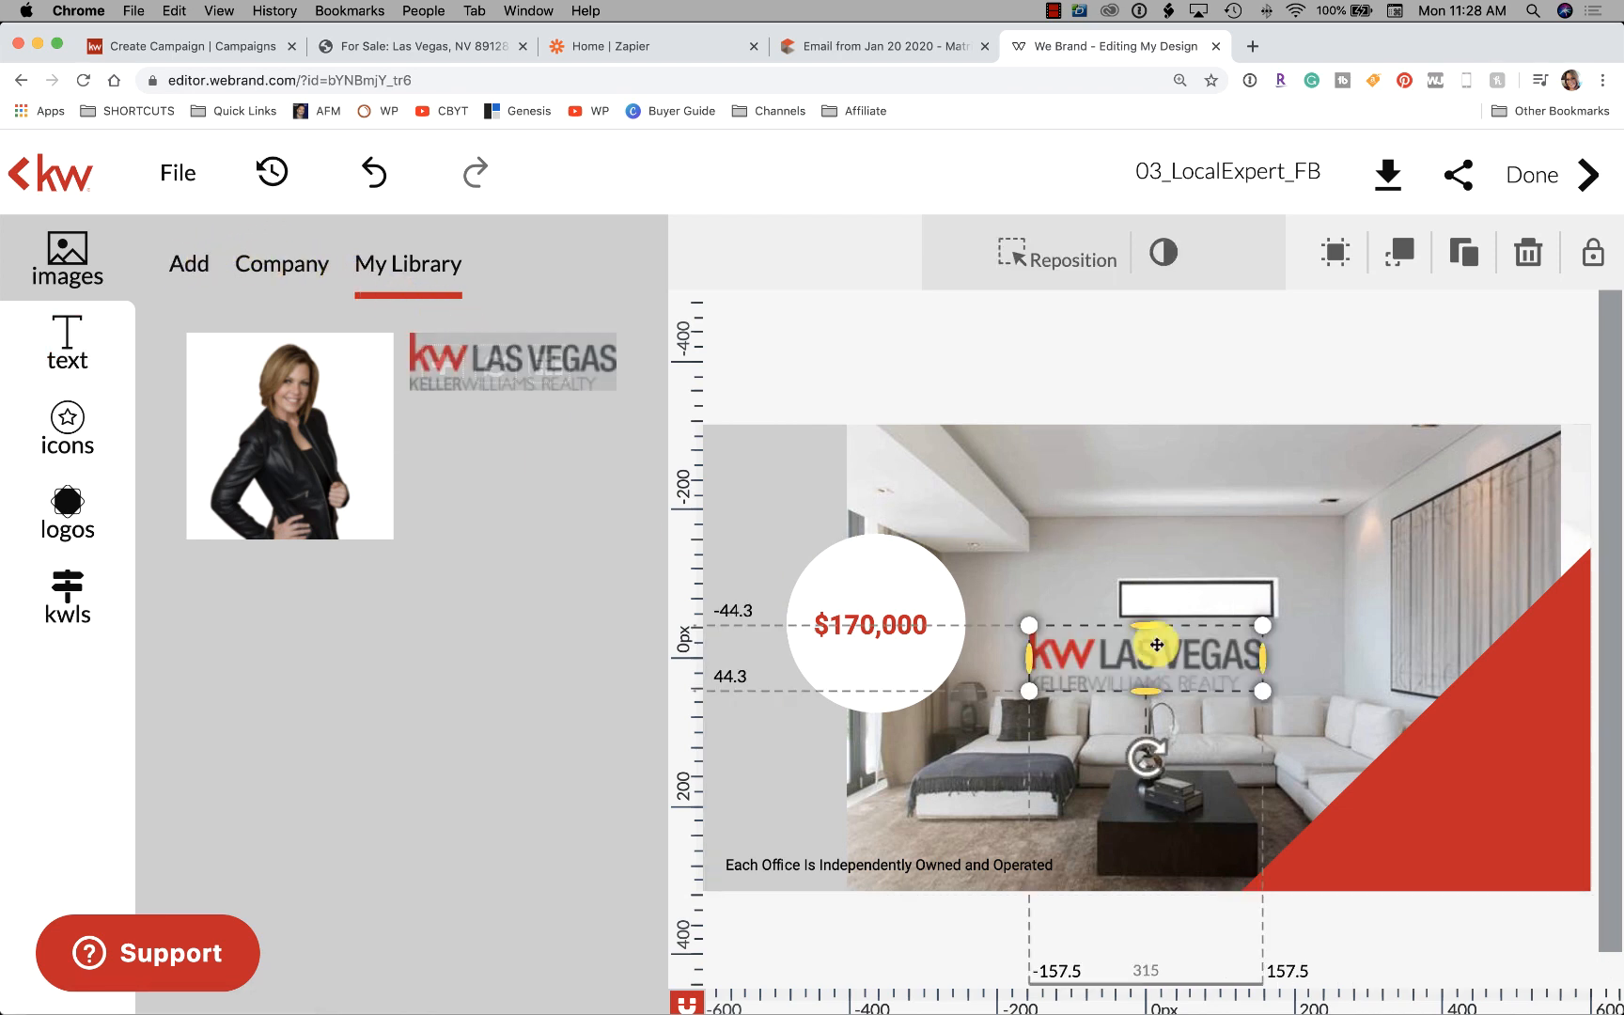
pyautogui.moveTo(1137, 646); pyautogui.dragTo(1431, 815)
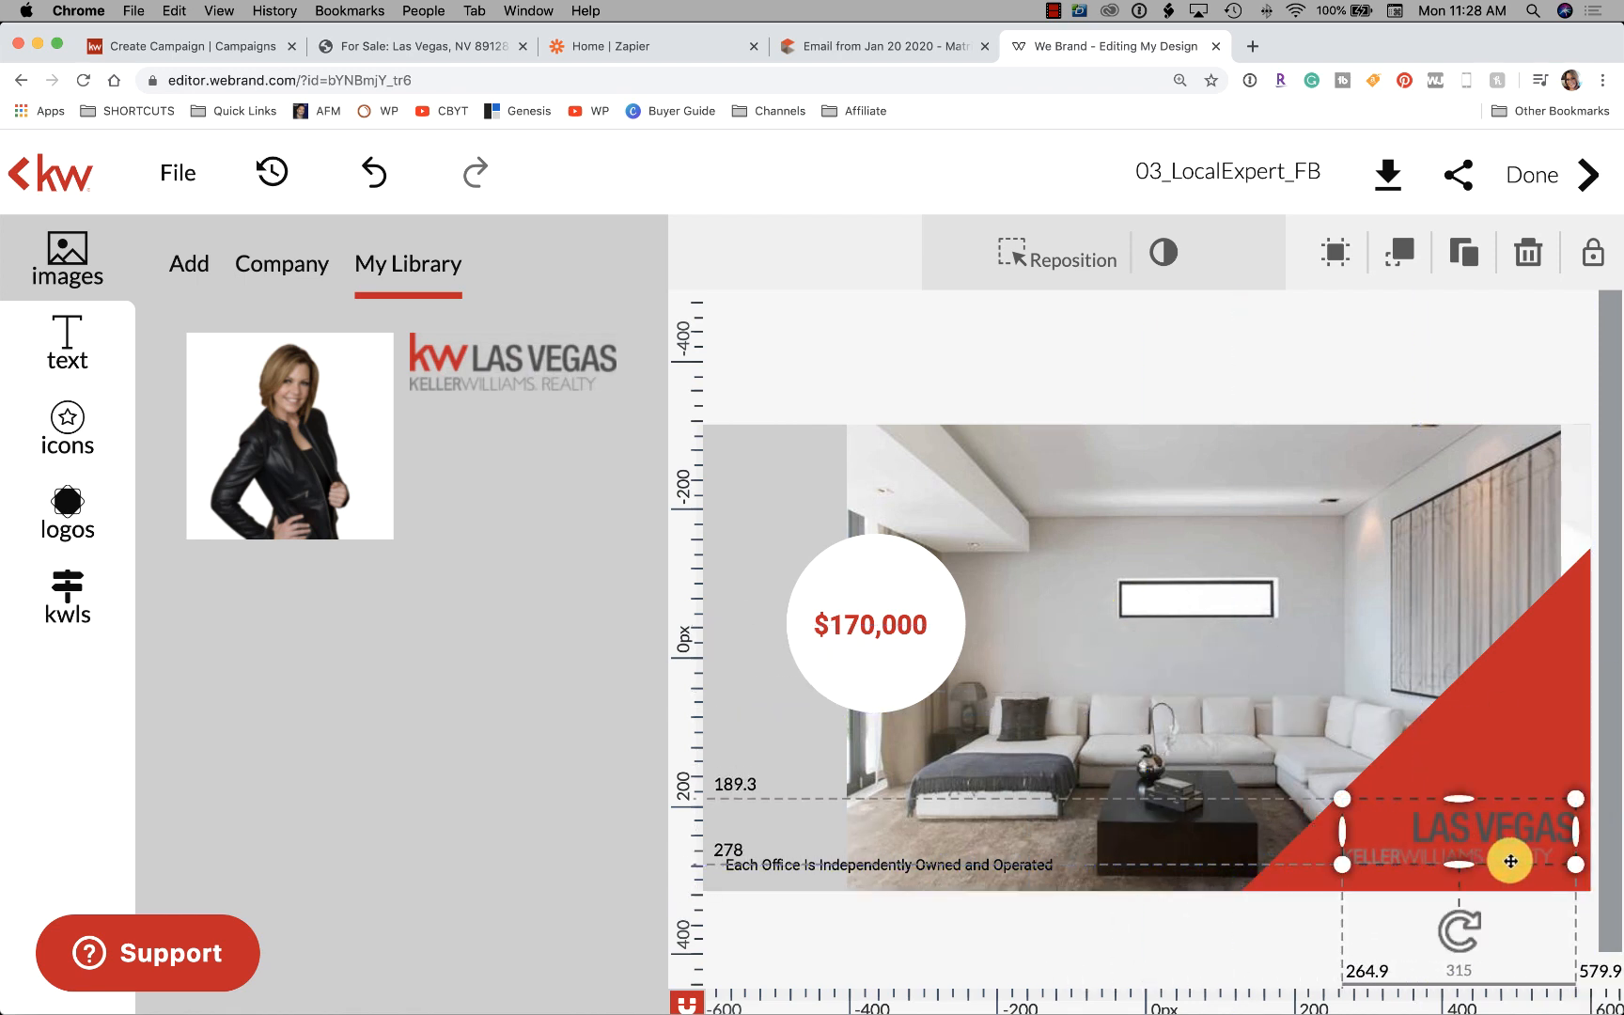
pyautogui.moveTo(1440, 764); pyautogui.dragTo(1483, 823)
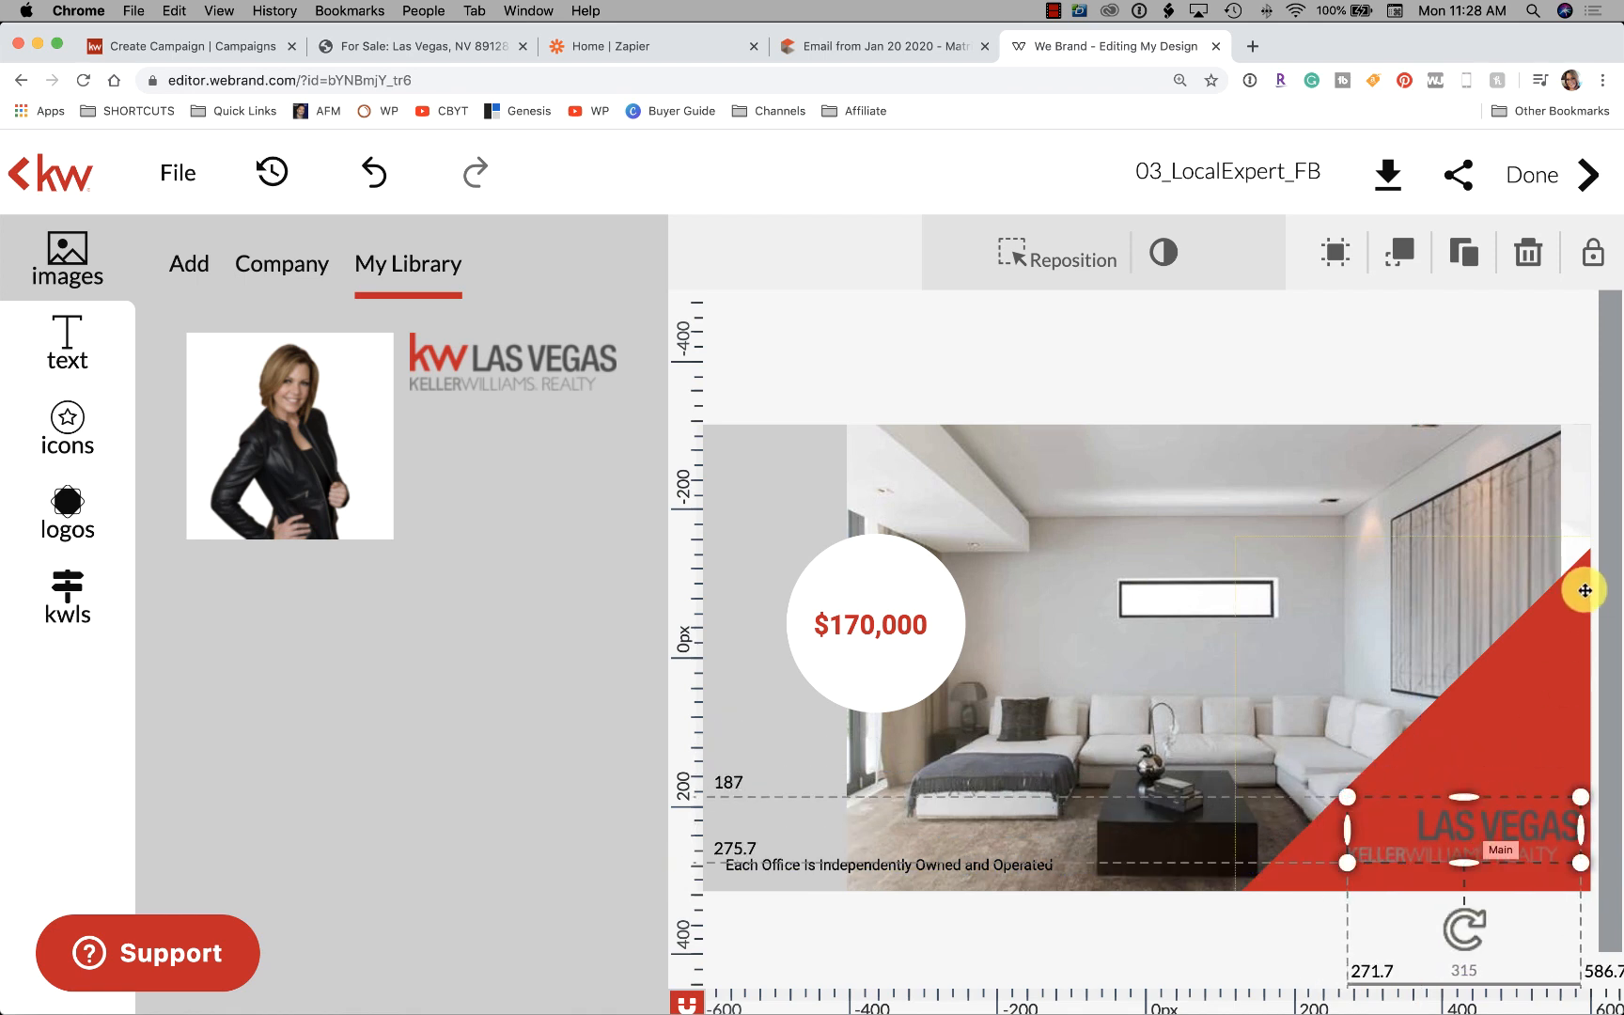
# Shrink the red triangle down into the bottom-right corner
pyautogui.click(1556, 617)
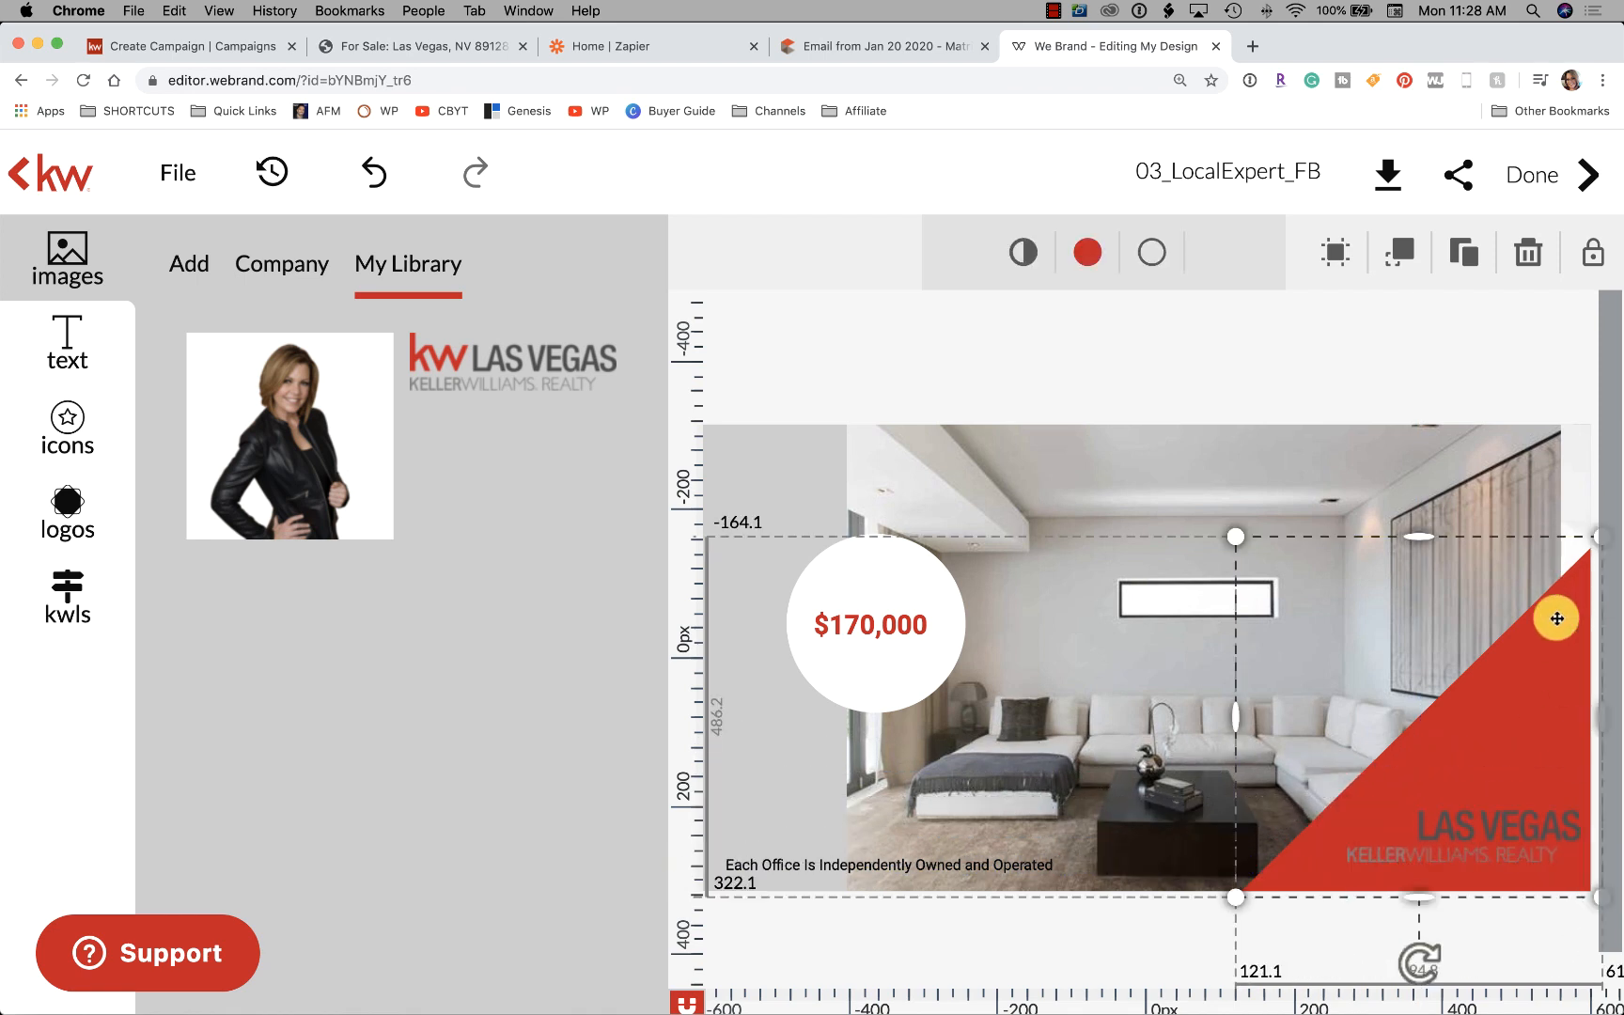
pyautogui.click(1085, 246)
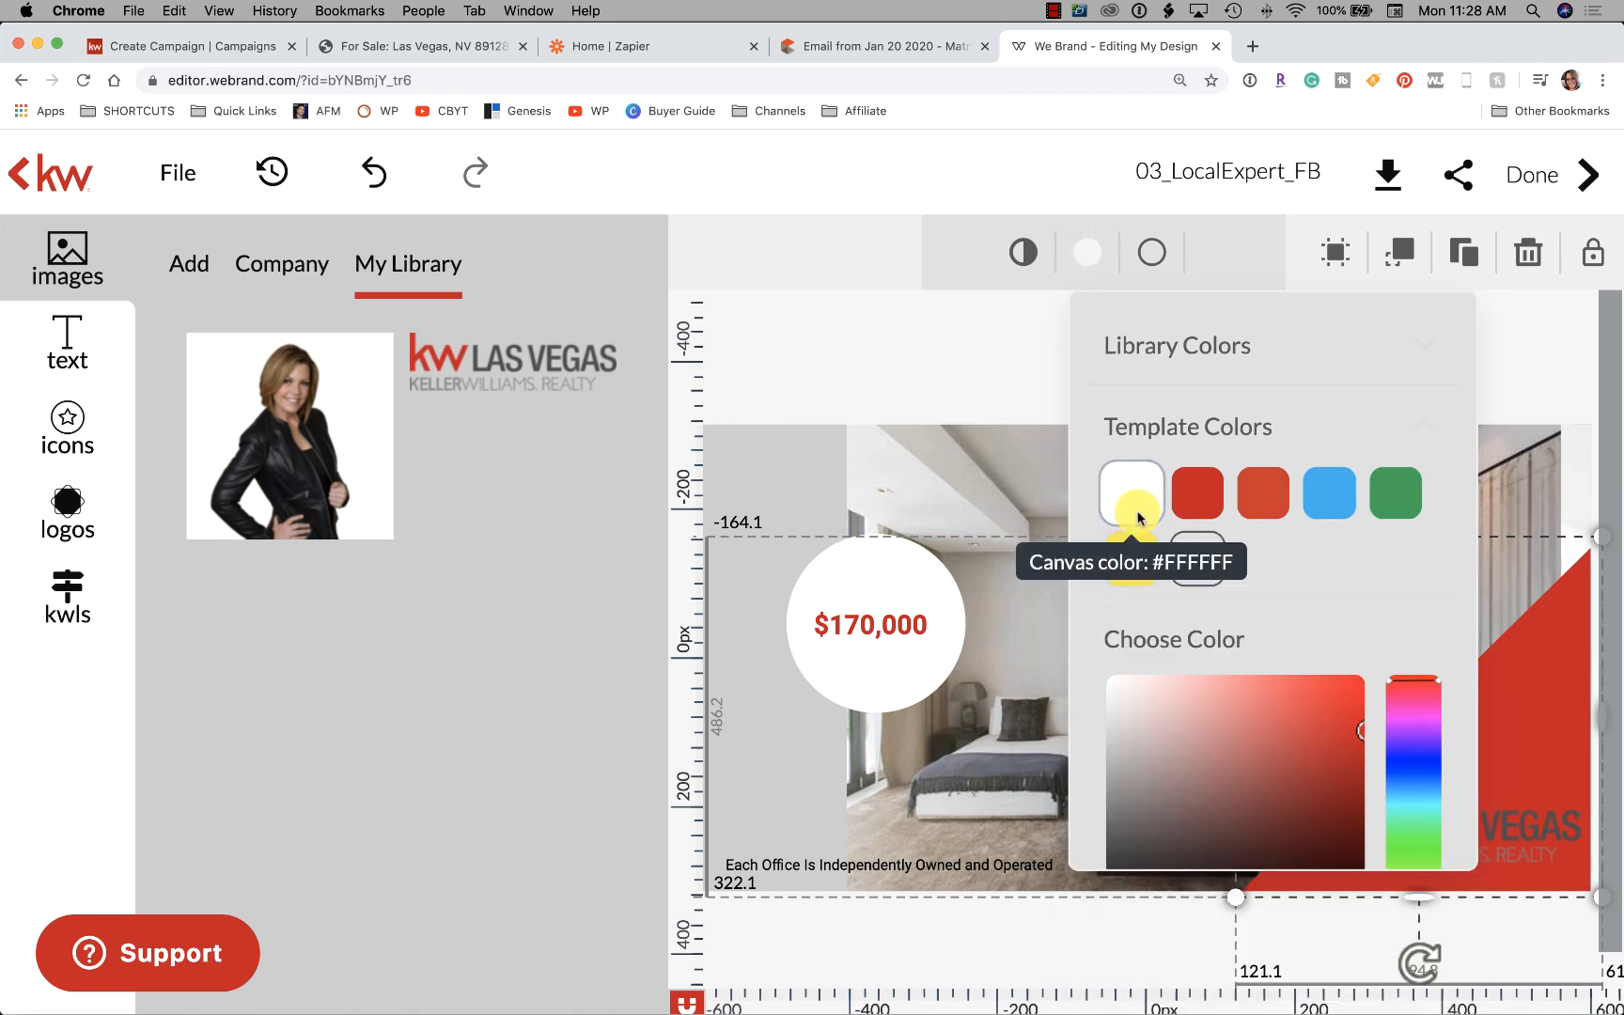
pyautogui.click(1137, 518)
pyautogui.click(1225, 360)
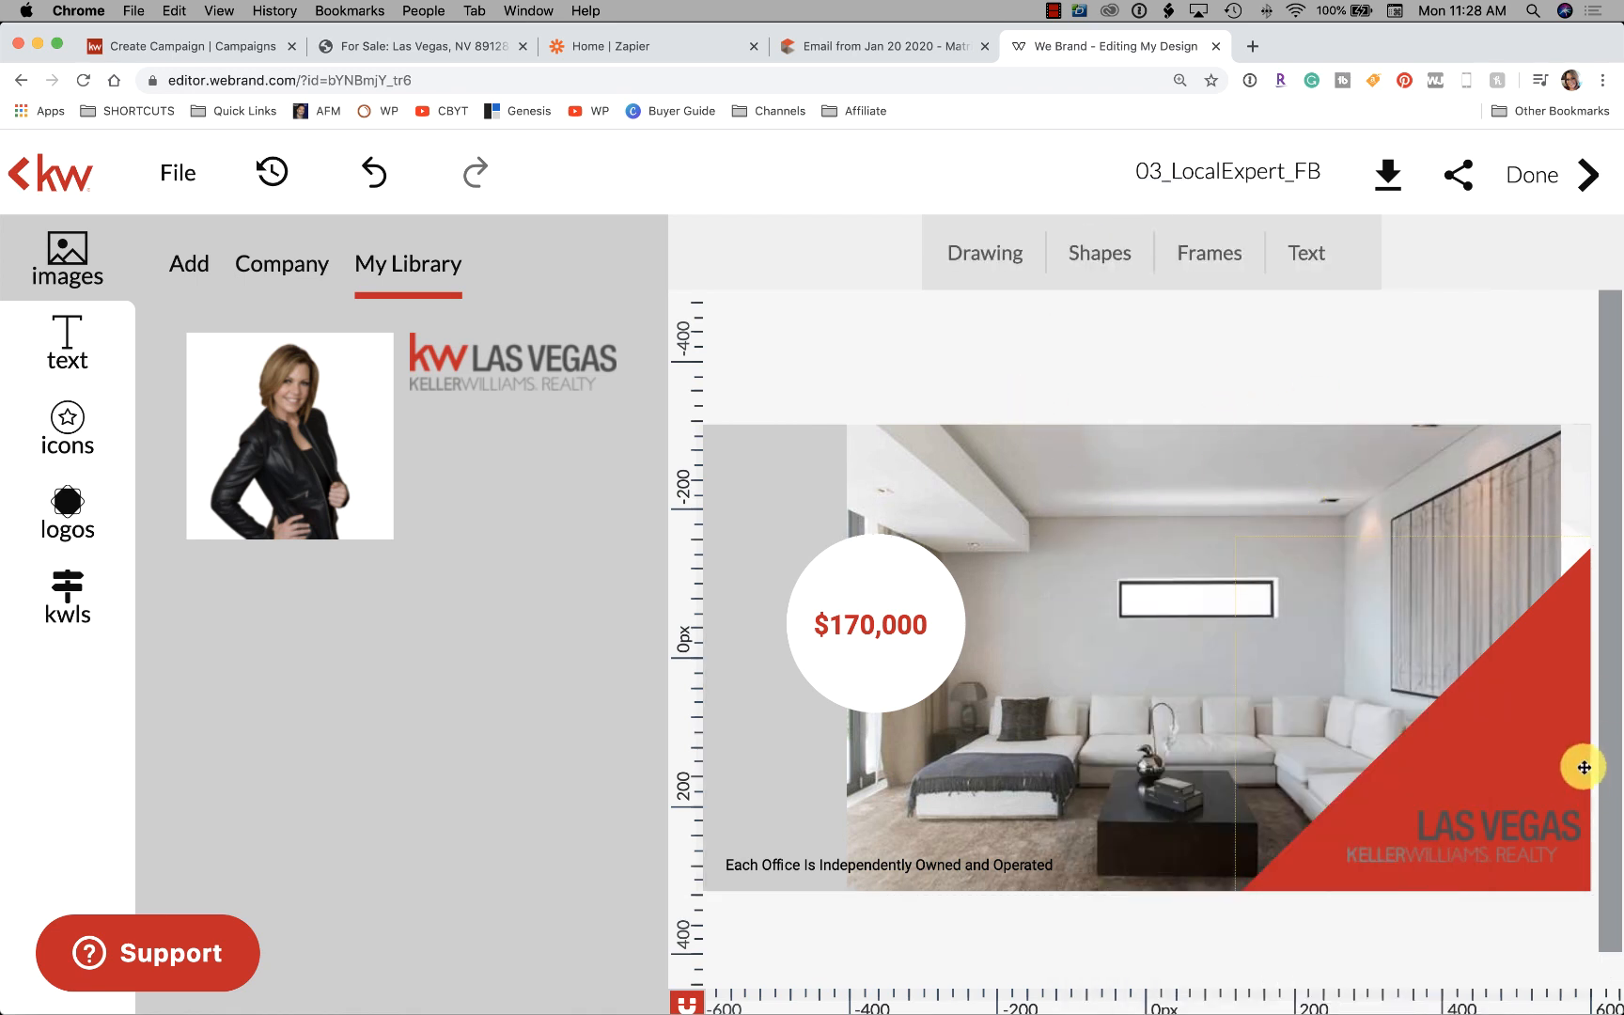
pyautogui.click(1544, 704)
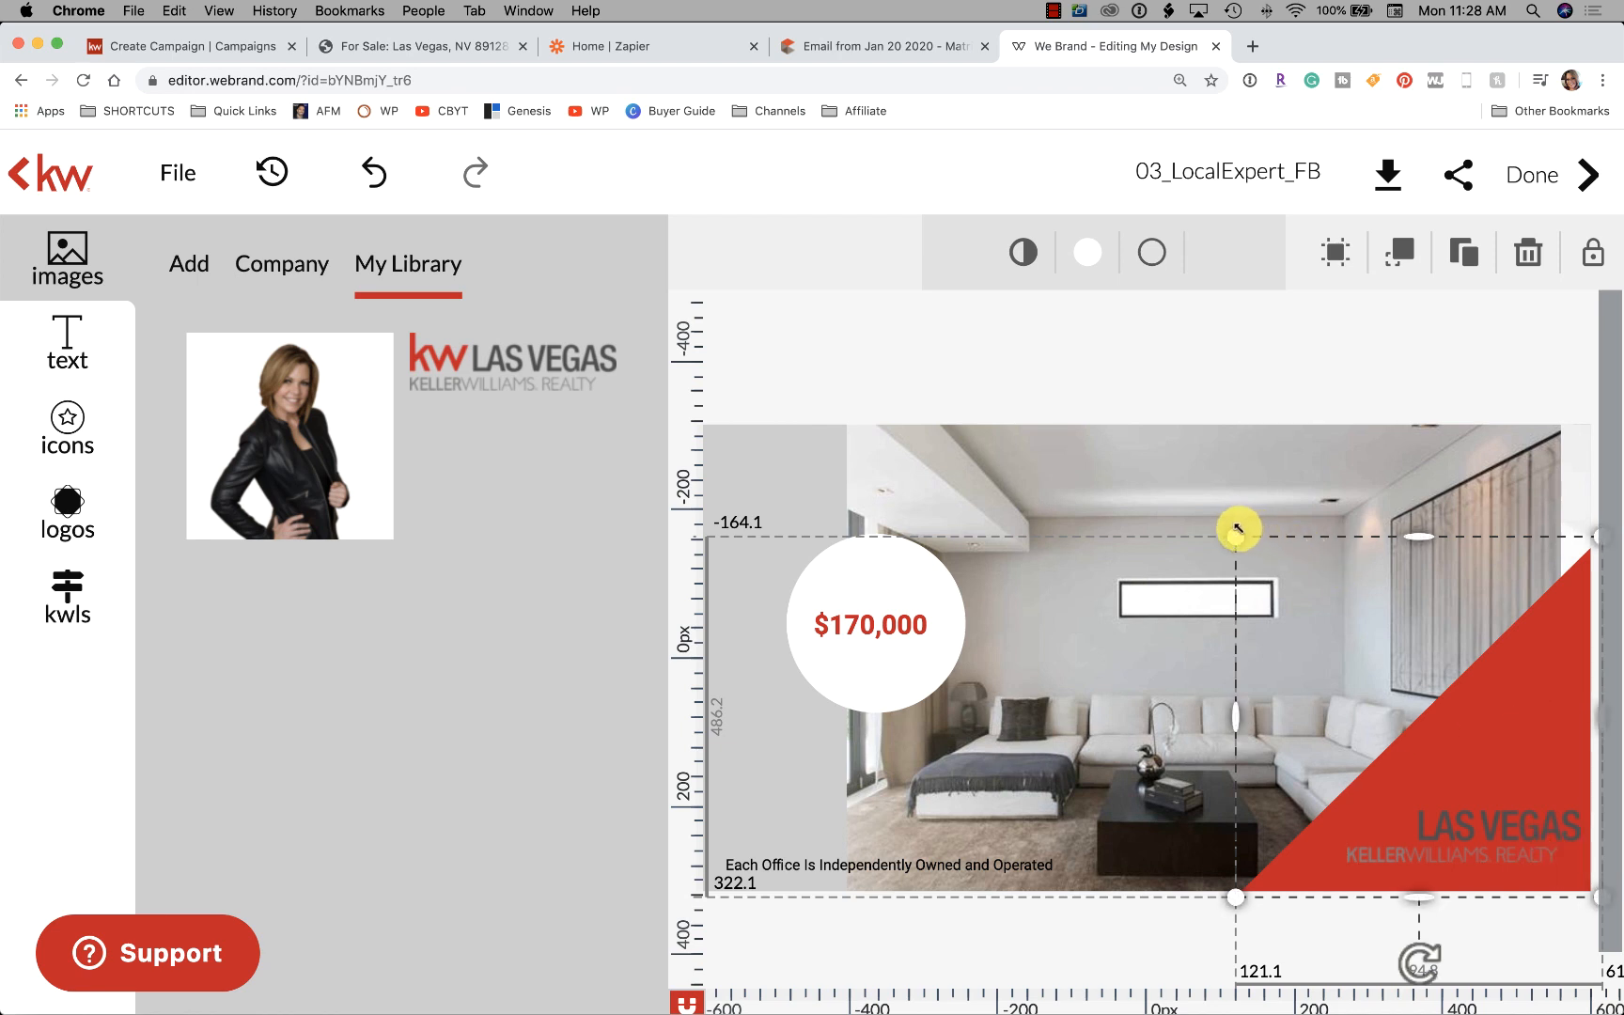
pyautogui.moveTo(1235, 536); pyautogui.dragTo(1435, 704)
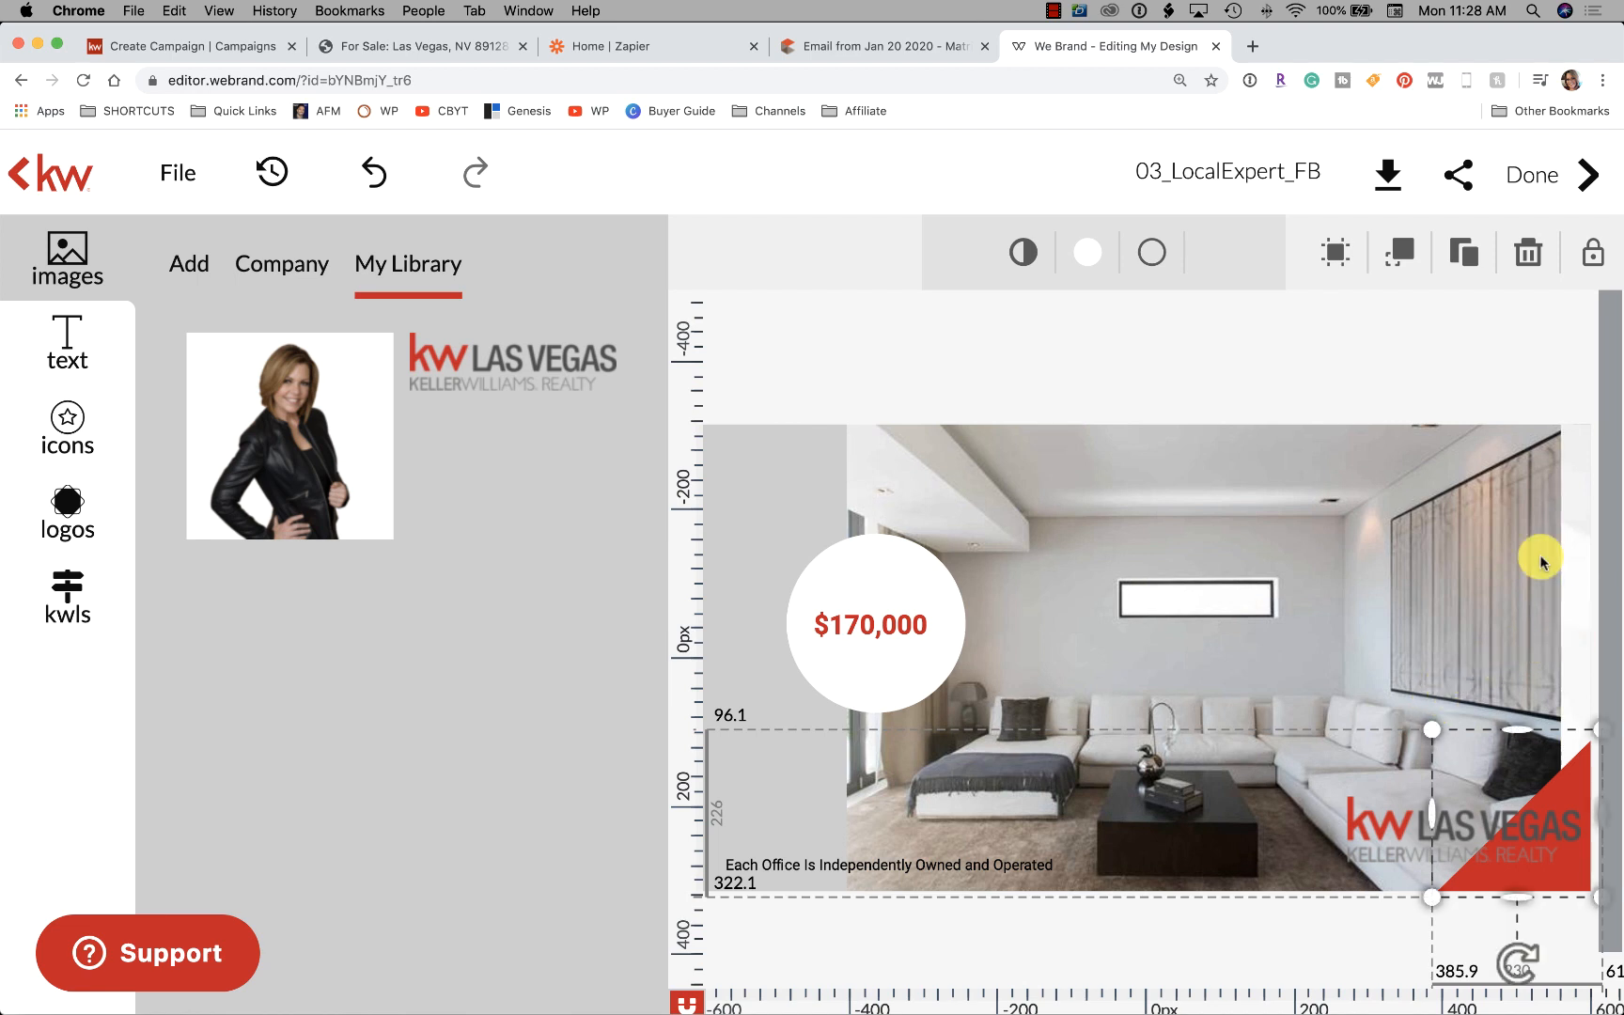
# Move the KW Las Vegas logo onto the smaller triangle and shrink it
pyautogui.click(1416, 358)
pyautogui.moveTo(1455, 825); pyautogui.dragTo(1457, 848)
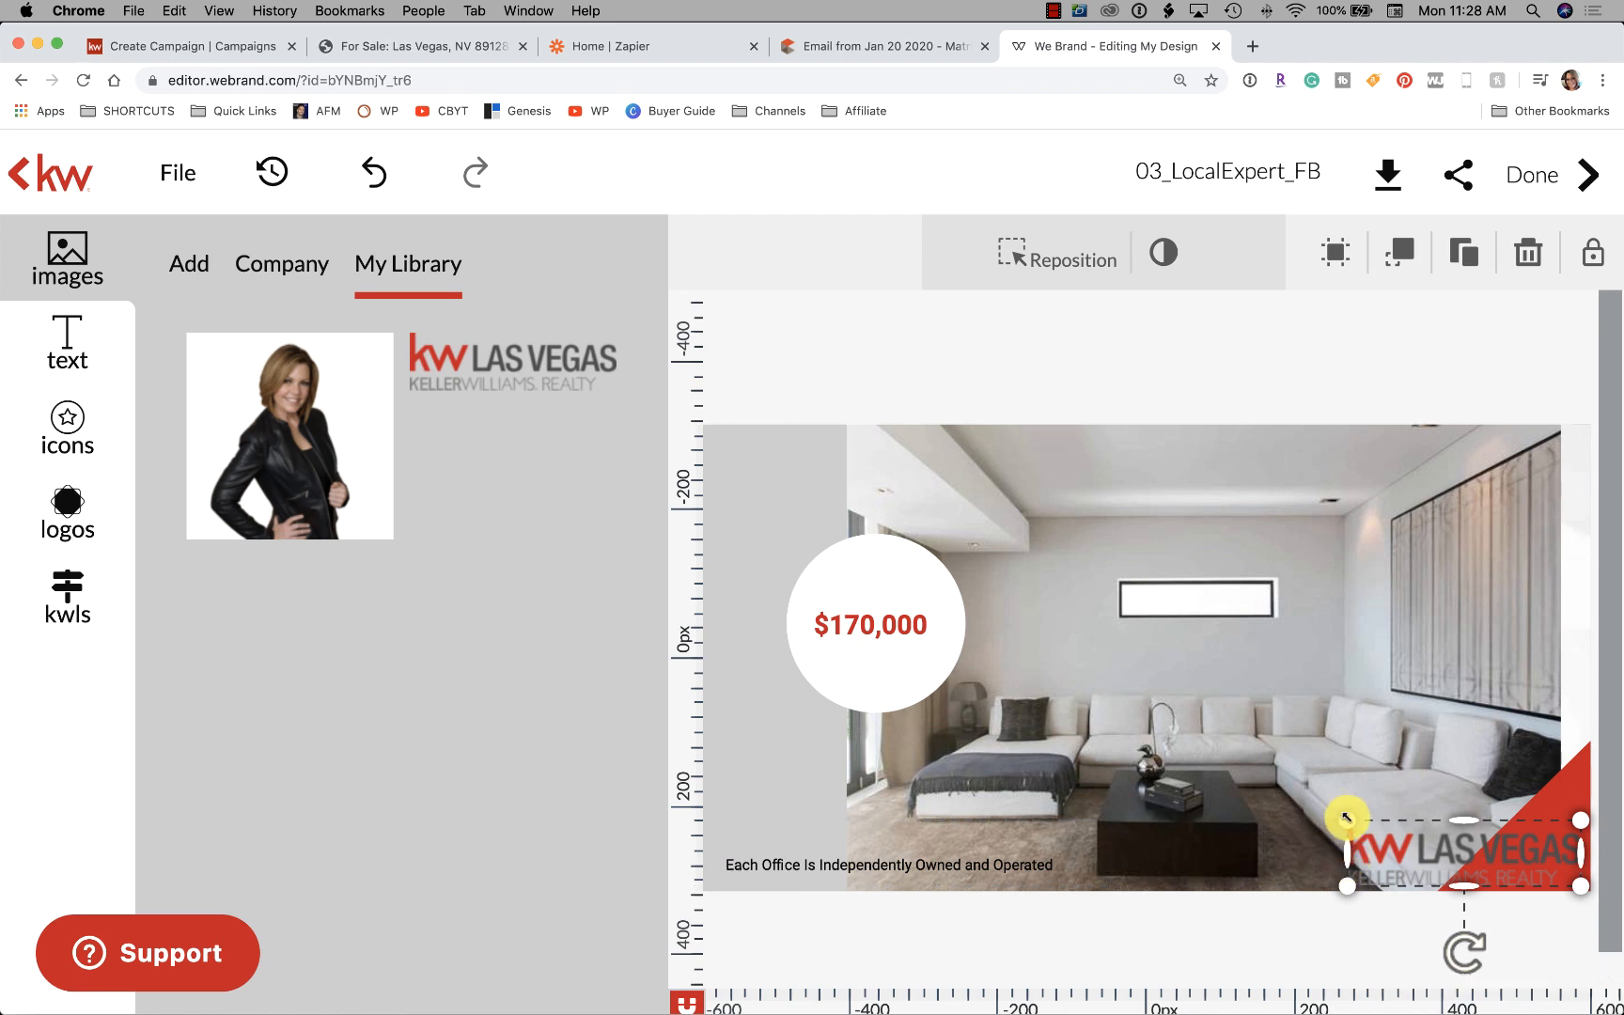
pyautogui.moveTo(1345, 818); pyautogui.dragTo(1377, 790)
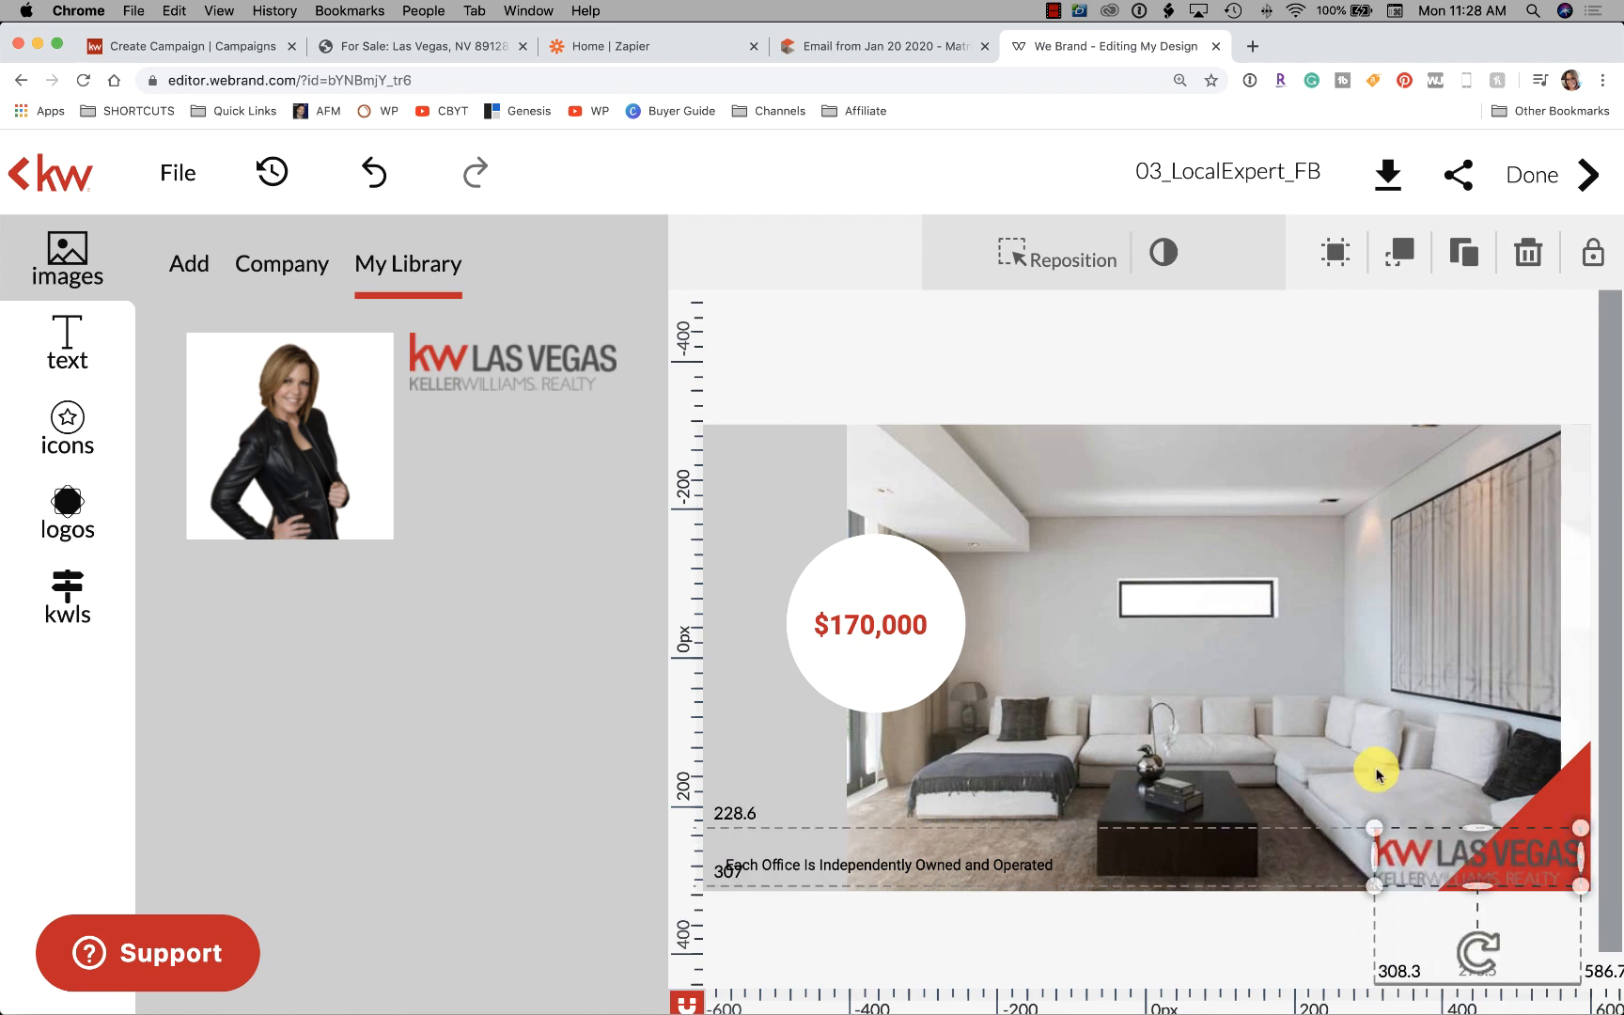
pyautogui.click(1427, 381)
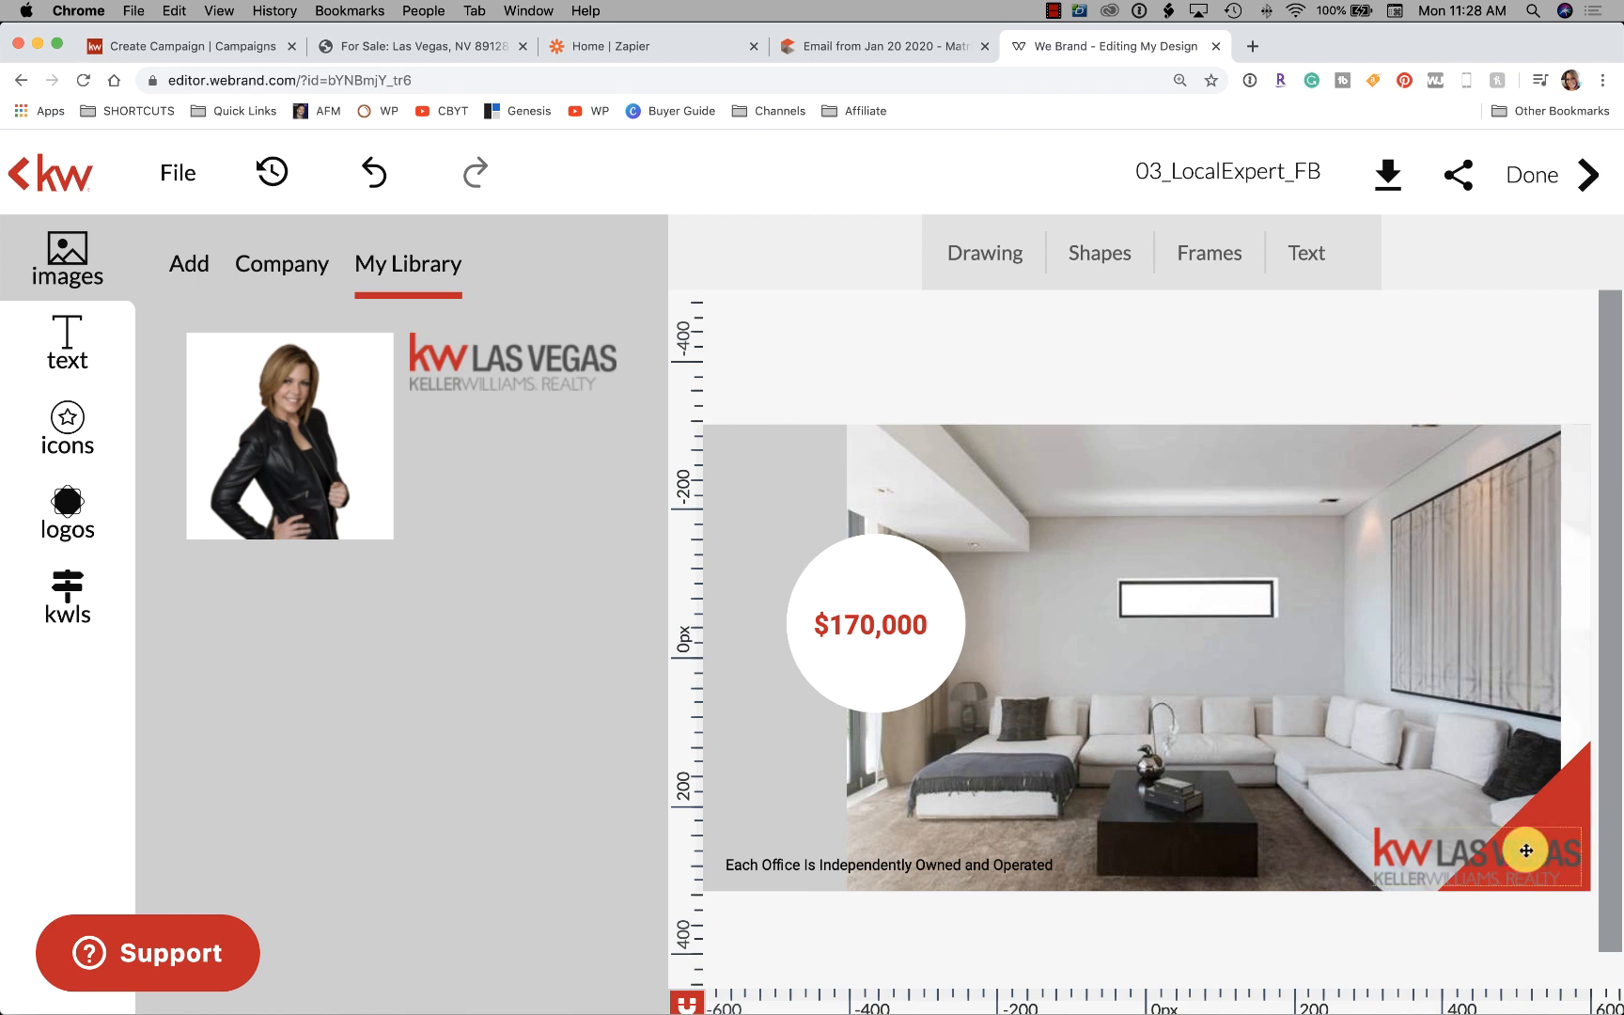
pyautogui.click(1525, 851)
pyautogui.click(1419, 350)
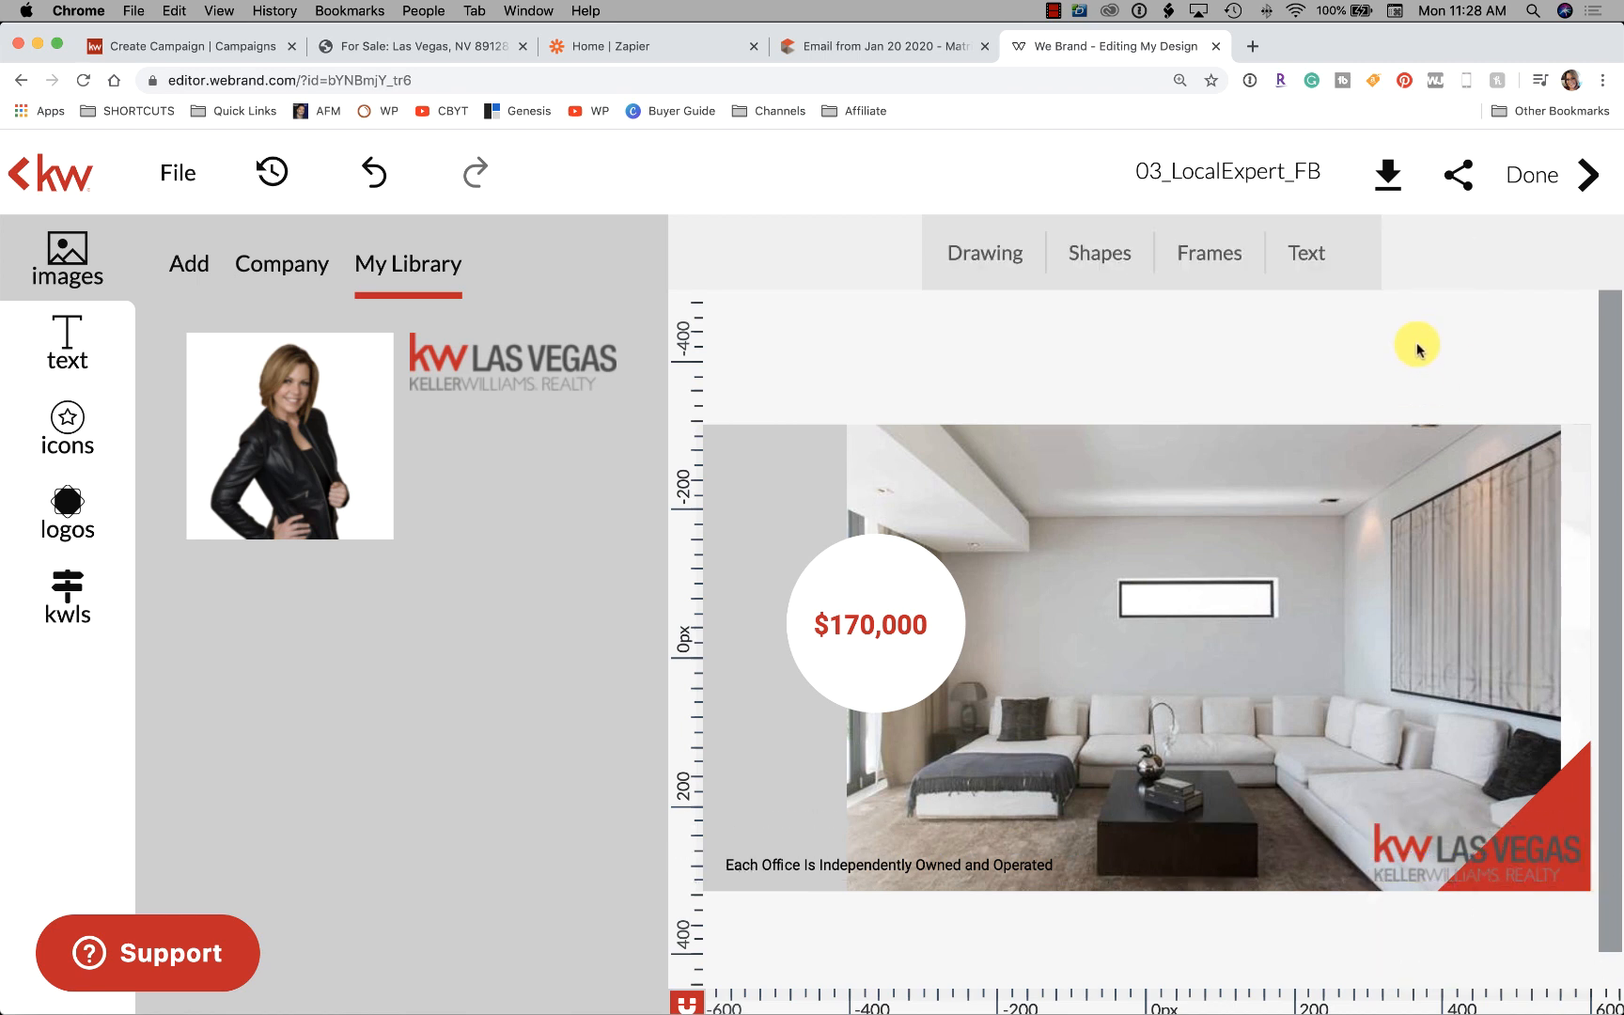
# Reshape the price circle and narrow the $170,000 text box
pyautogui.click(885, 607)
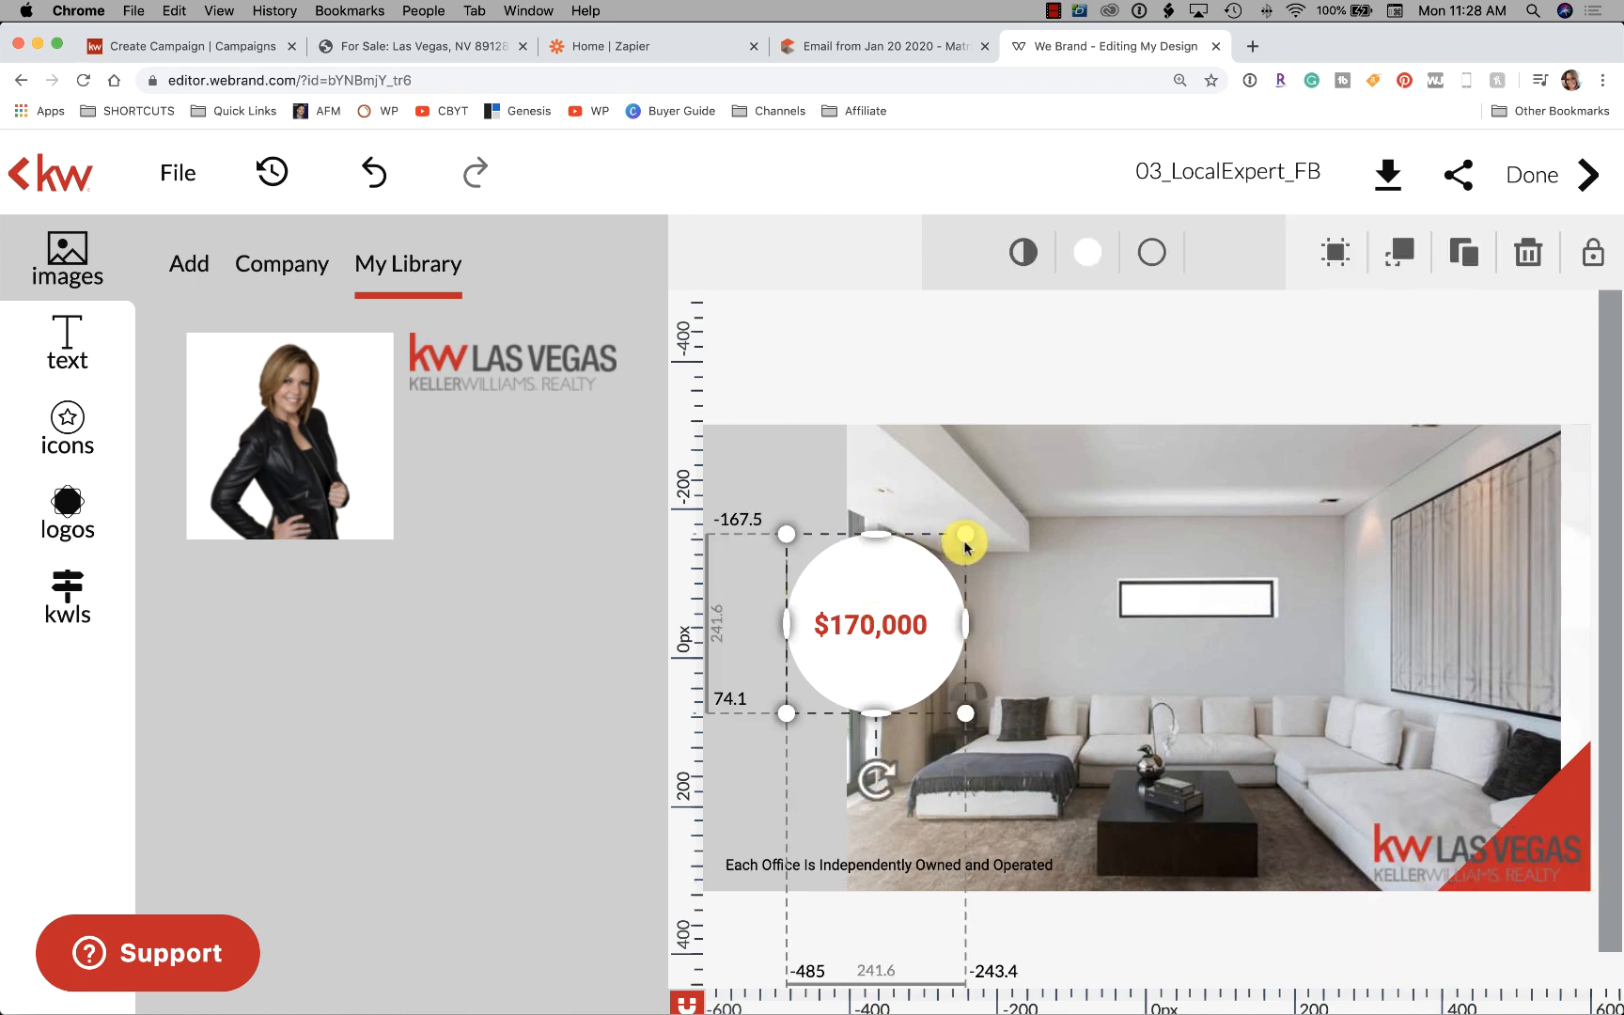
pyautogui.moveTo(963, 621); pyautogui.dragTo(945, 621)
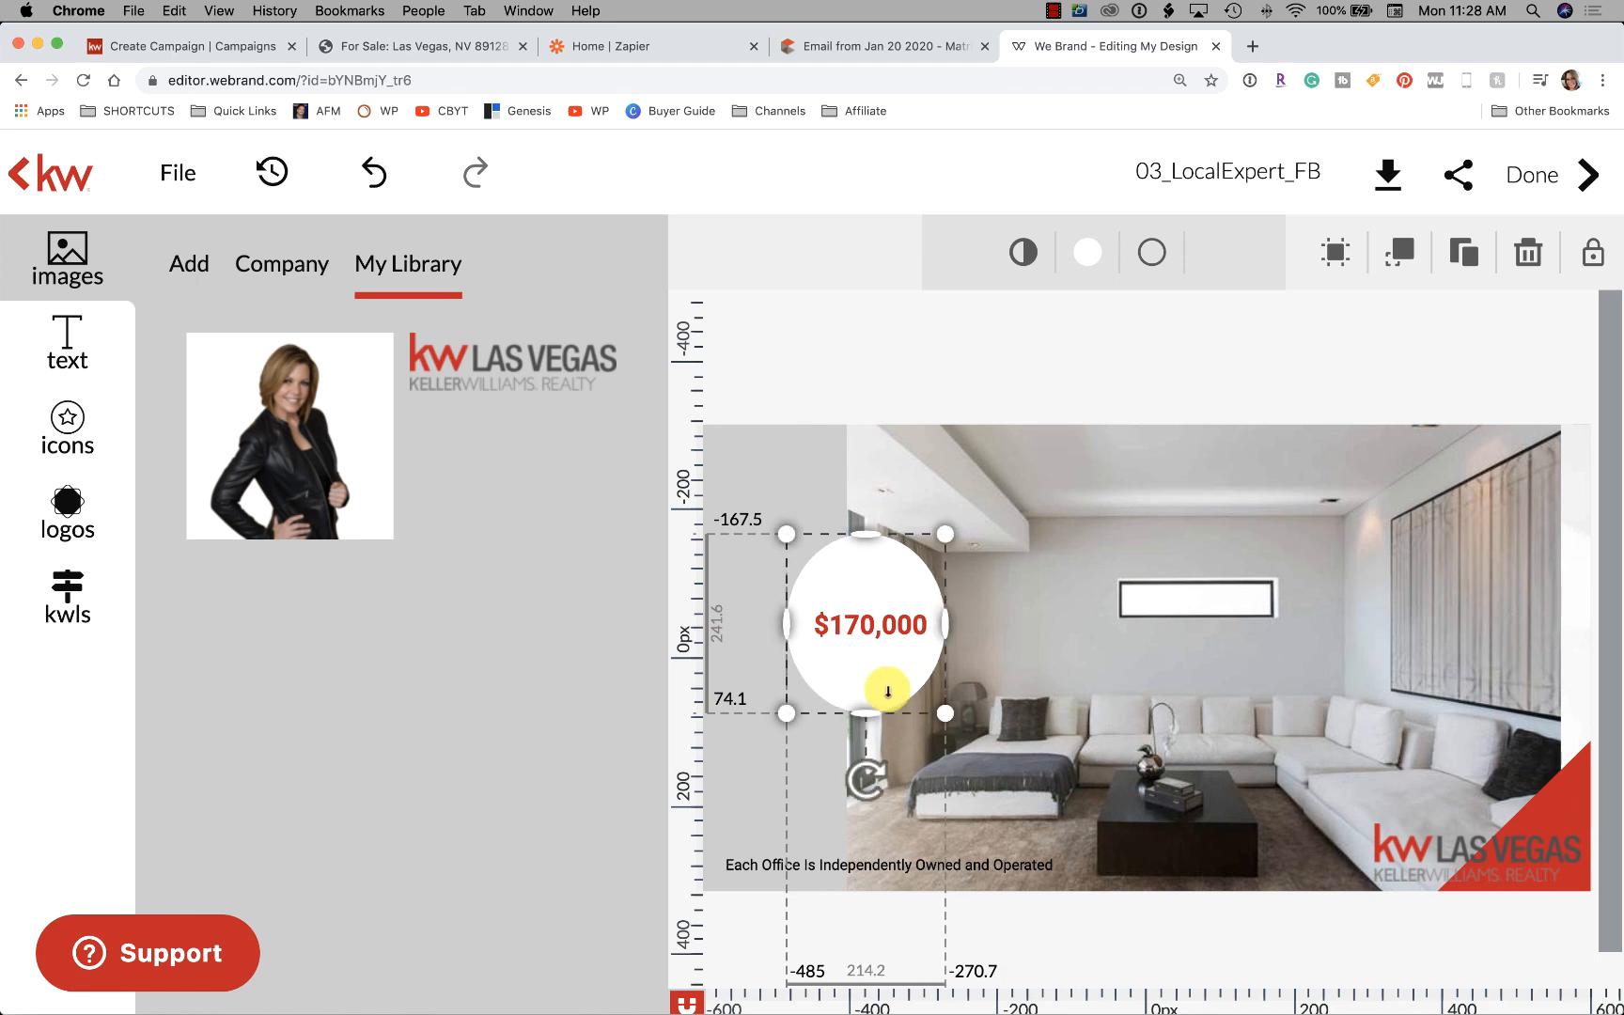
pyautogui.moveTo(874, 712); pyautogui.dragTo(873, 677)
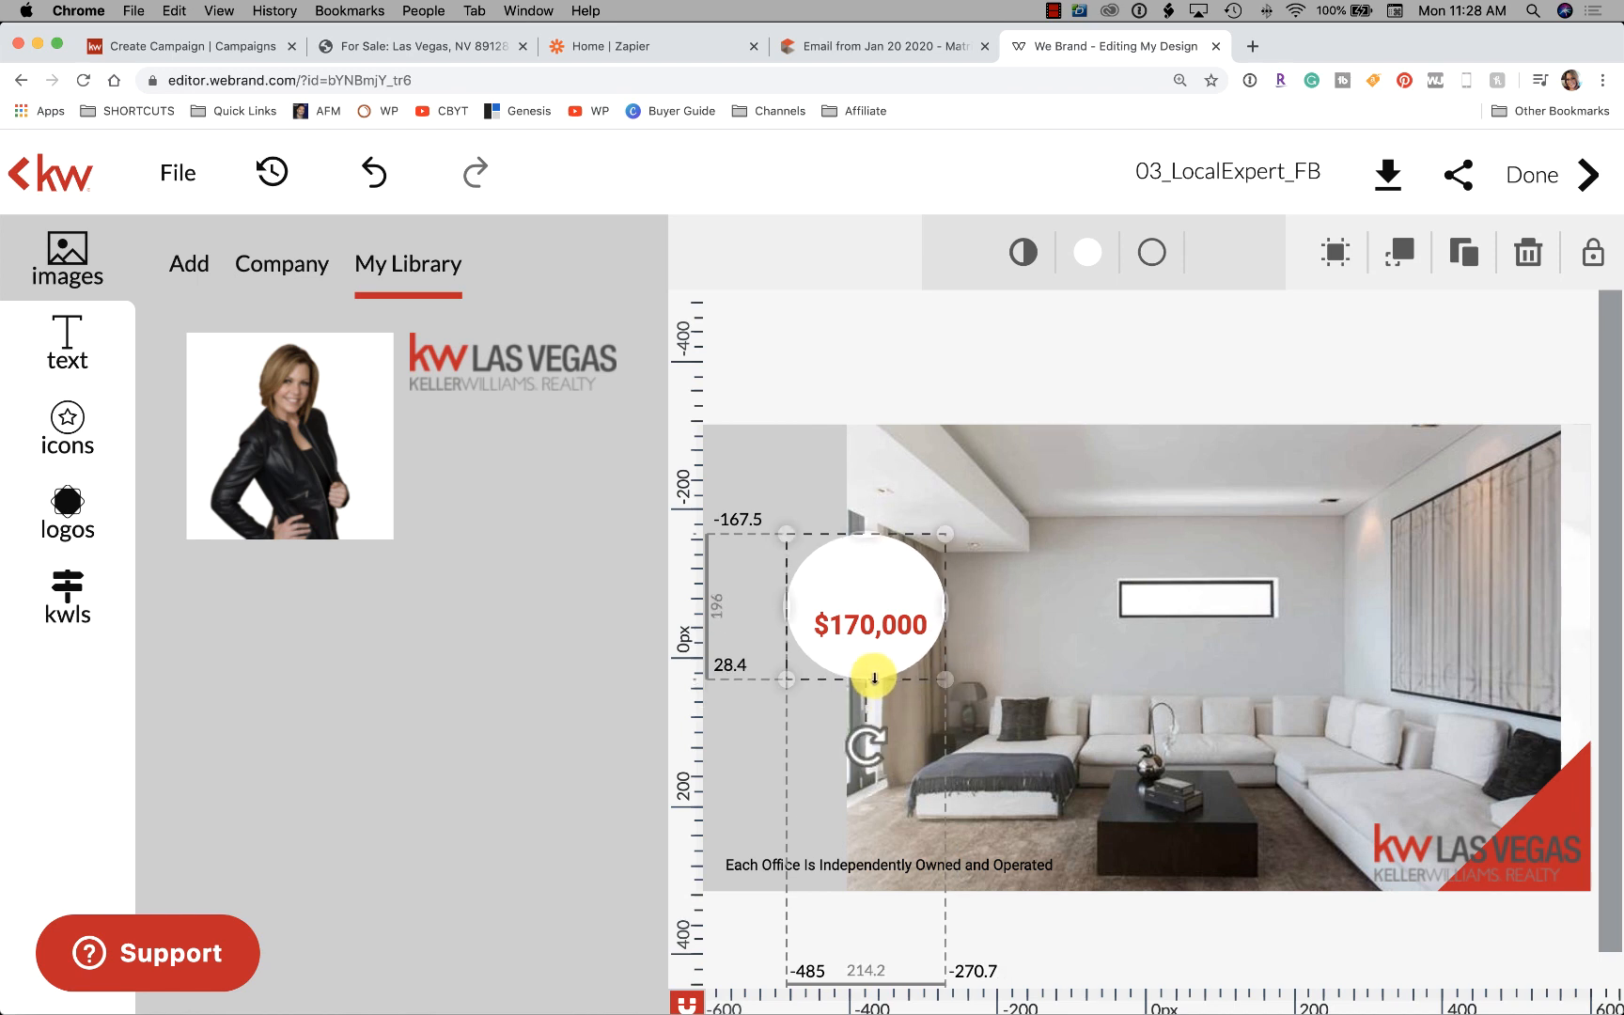
pyautogui.click(876, 610)
pyautogui.moveTo(876, 611); pyautogui.dragTo(873, 603)
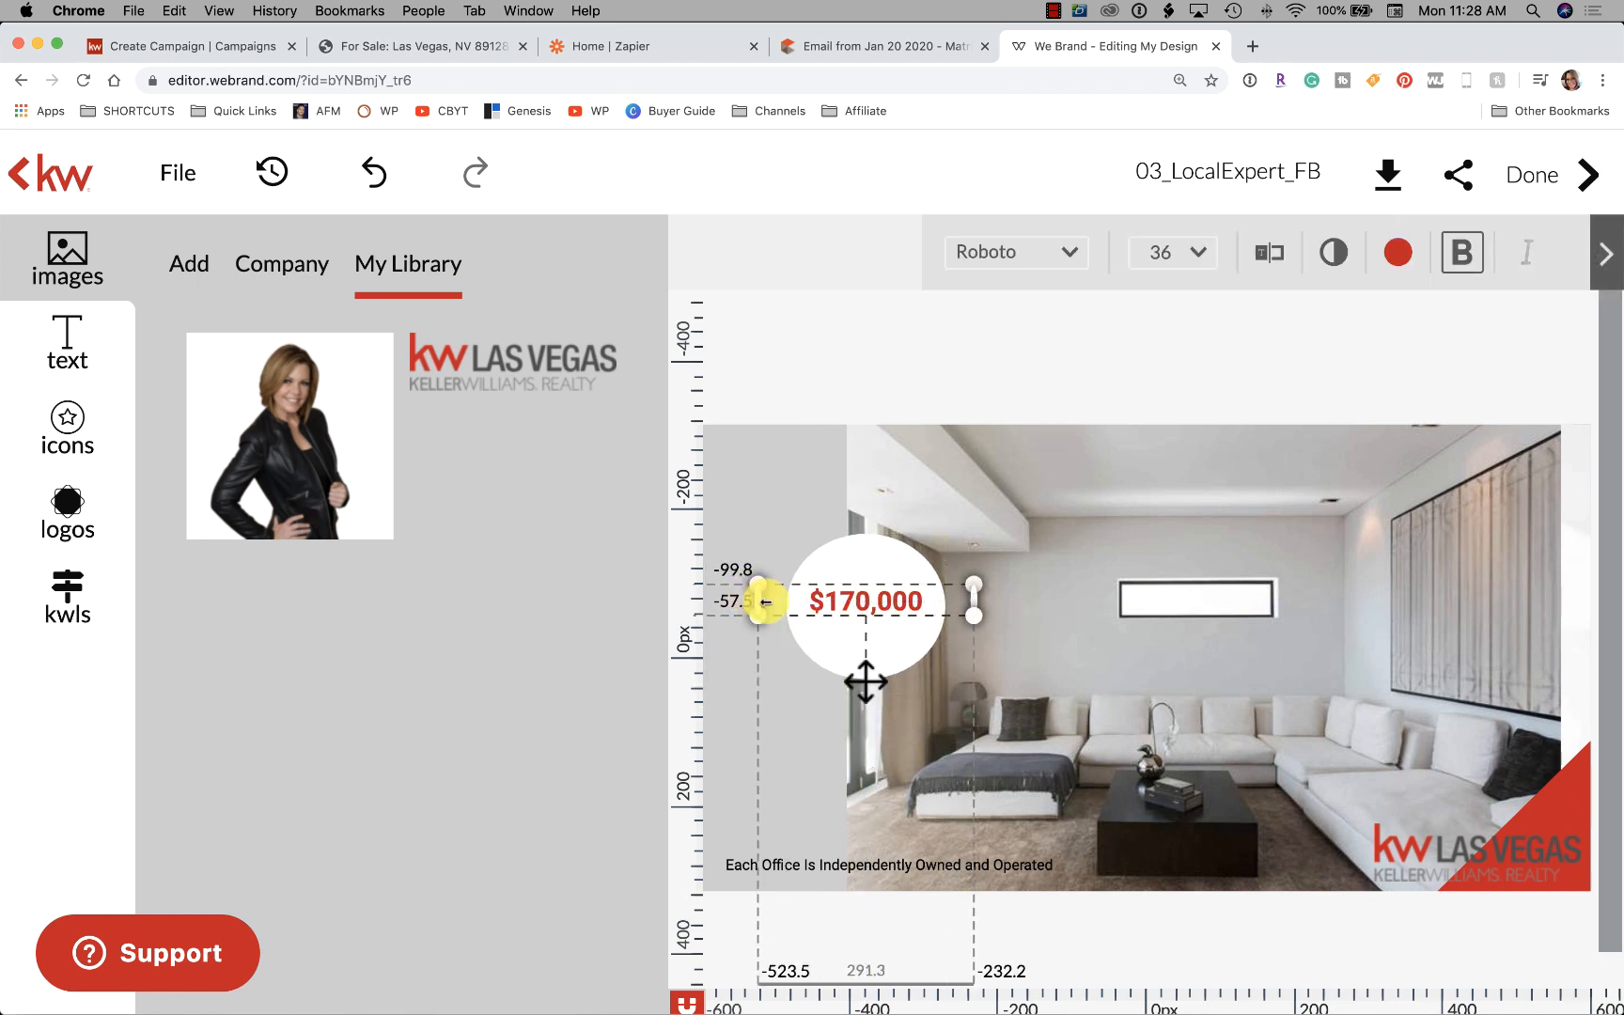
pyautogui.moveTo(764, 601)
pyautogui.mouseDown()
pyautogui.moveTo(782, 600)
pyautogui.moveTo(753, 598)
pyautogui.mouseUp()
pyautogui.click(908, 362)
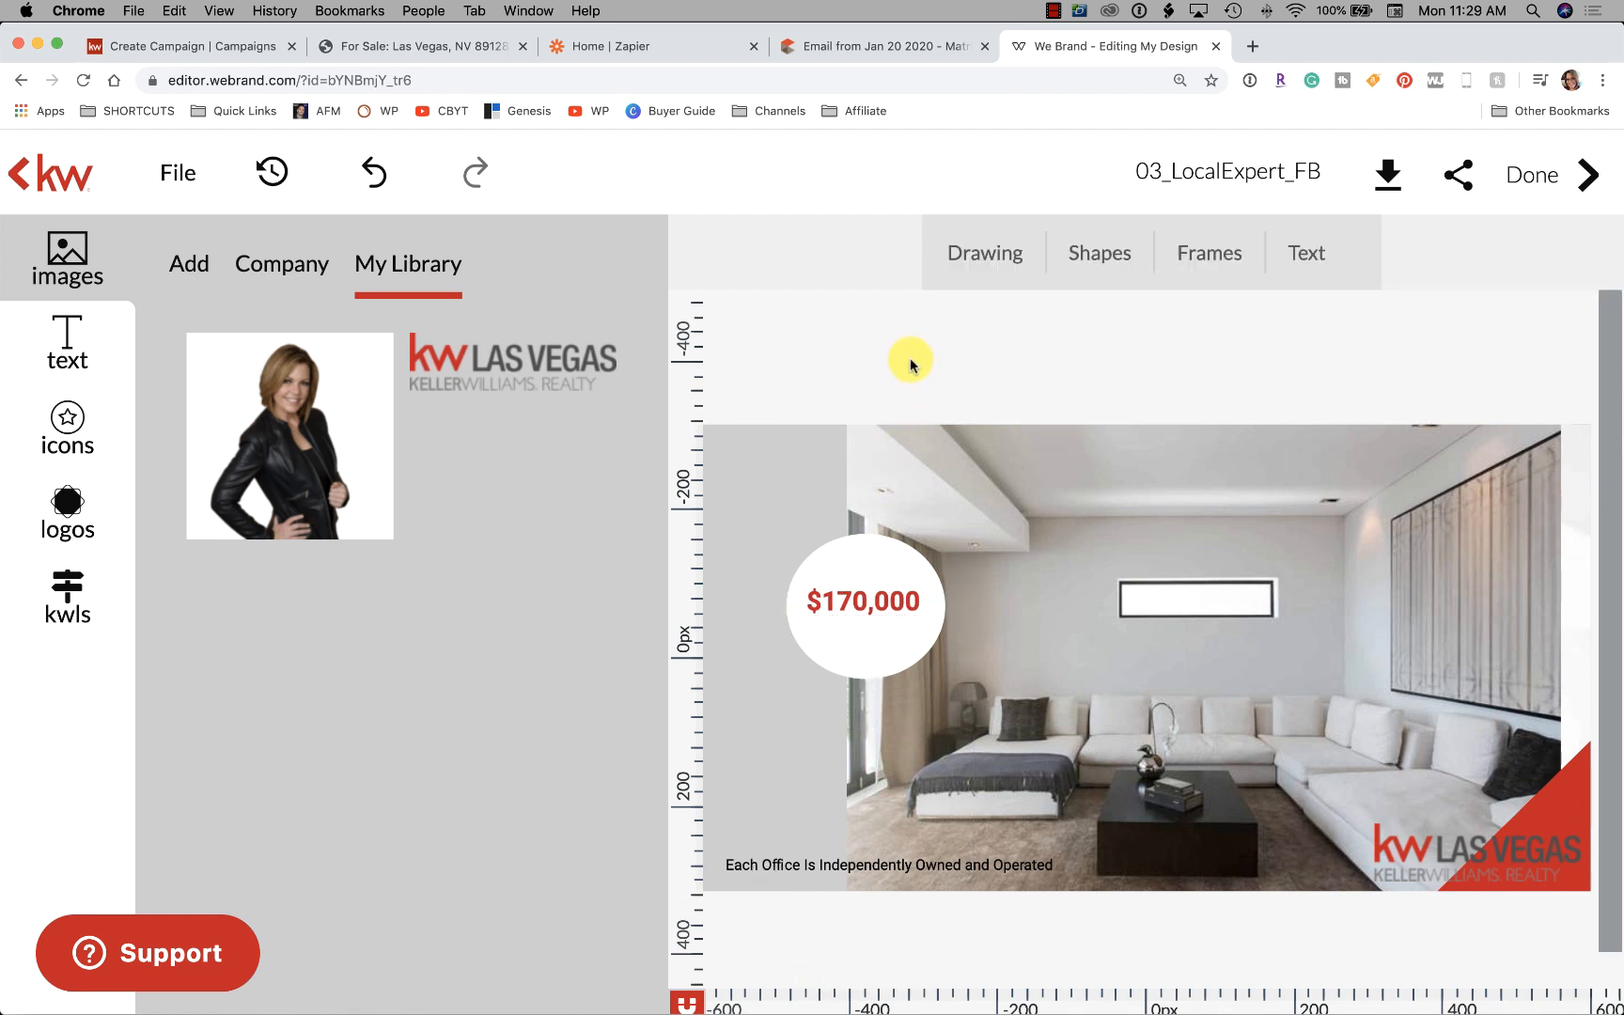
# Move $170,000 onto the white frame on the wall and delete the empty circle
pyautogui.moveTo(884, 596); pyautogui.dragTo(1210, 596)
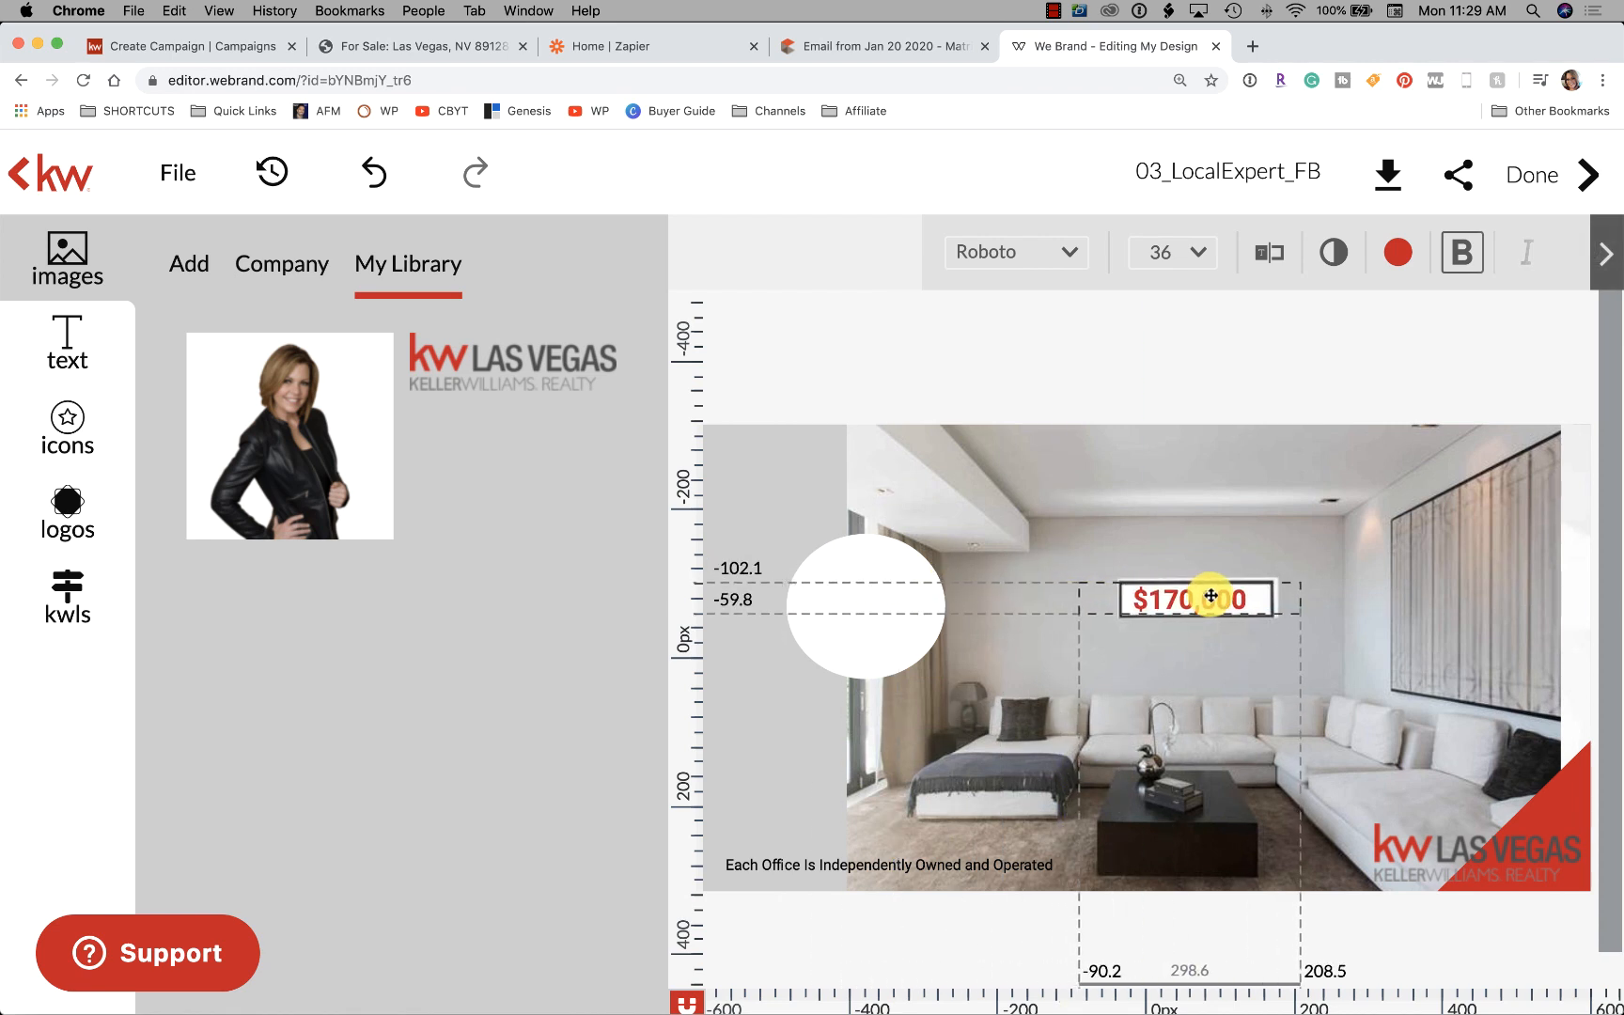
pyautogui.click(899, 665)
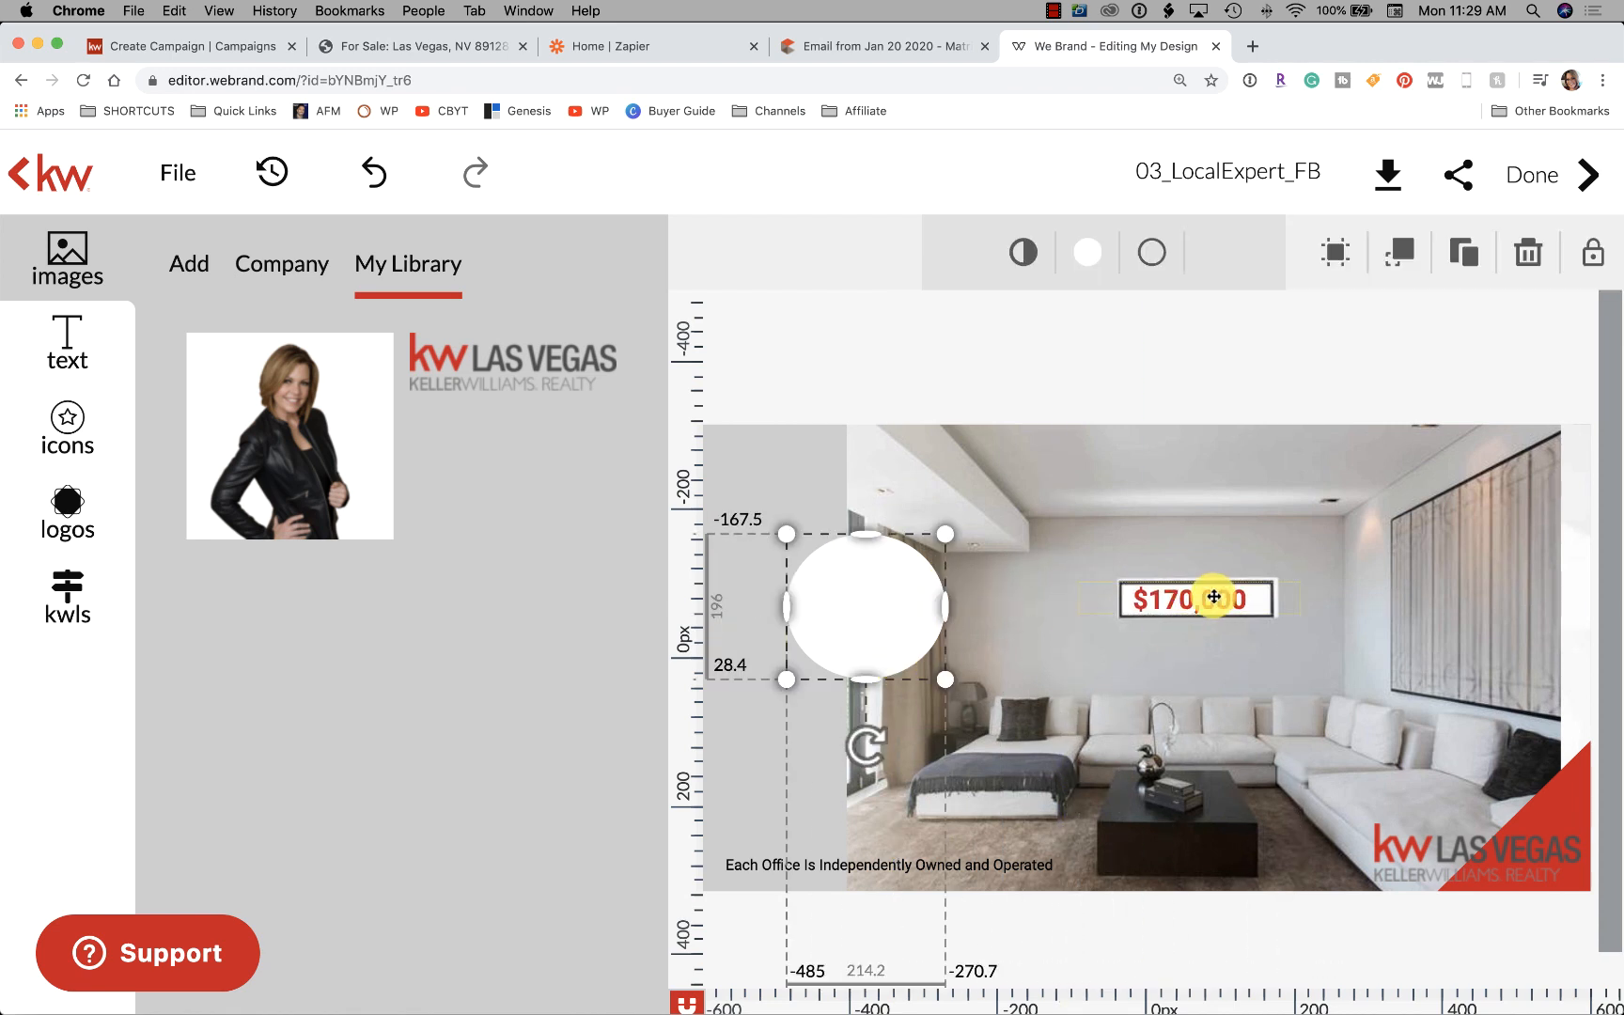
pyautogui.click(1214, 597)
pyautogui.click(1206, 377)
pyautogui.click(849, 604)
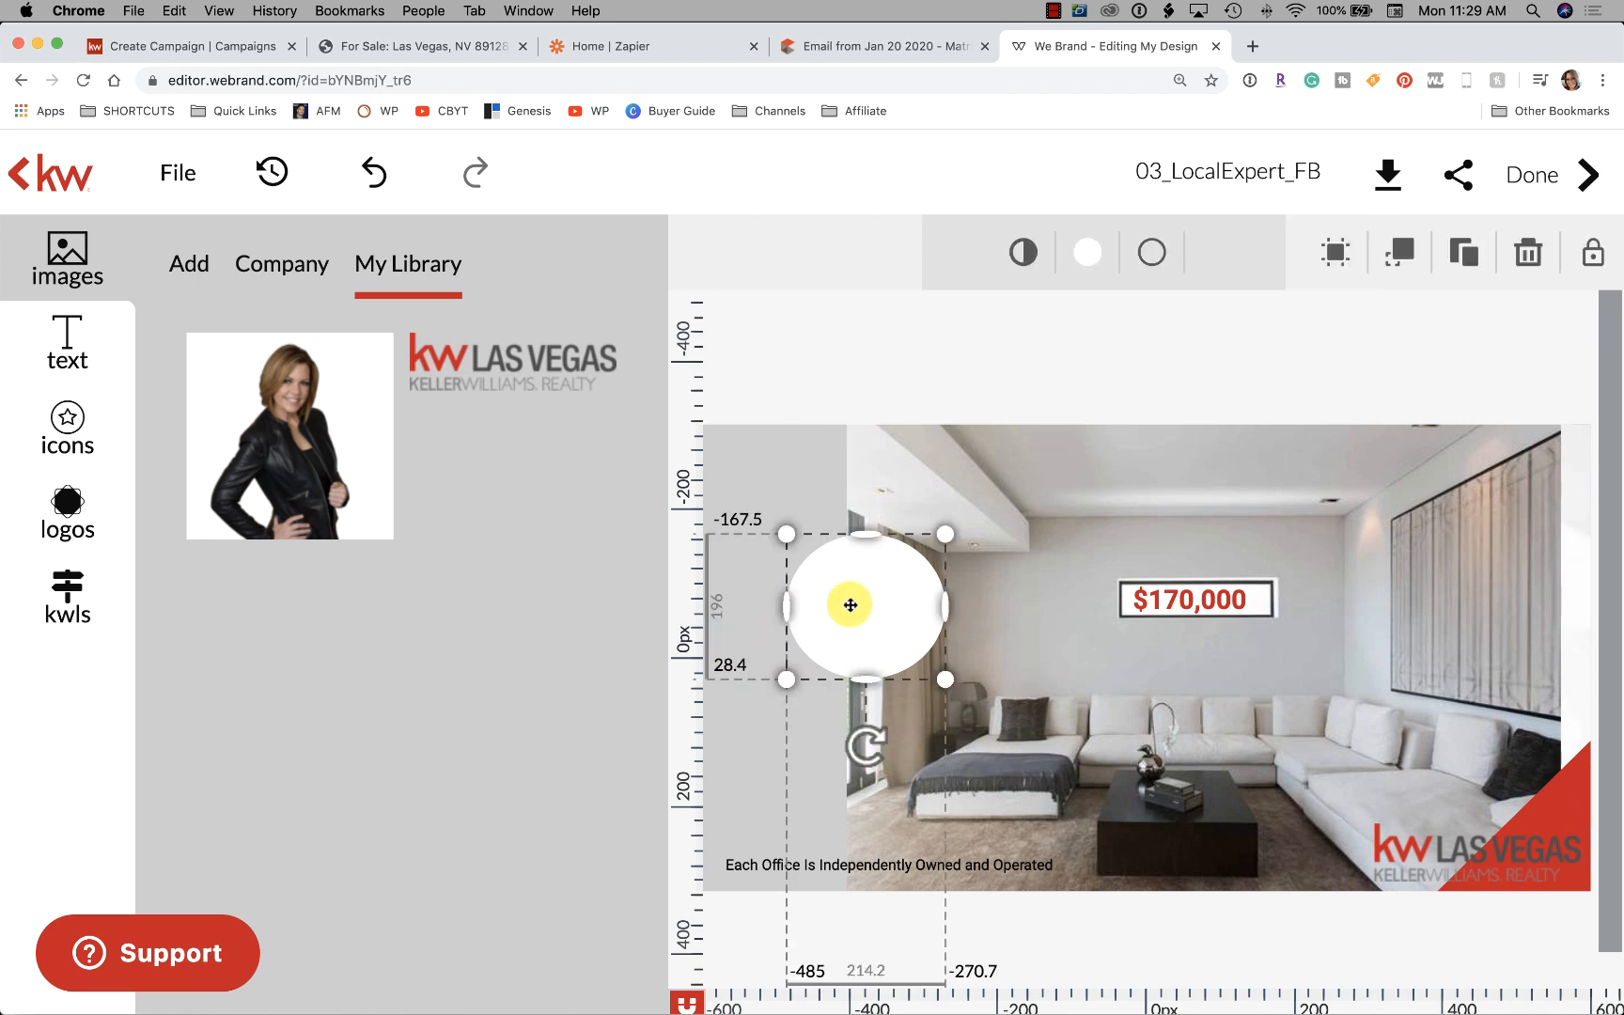
pyautogui.press('Delete')
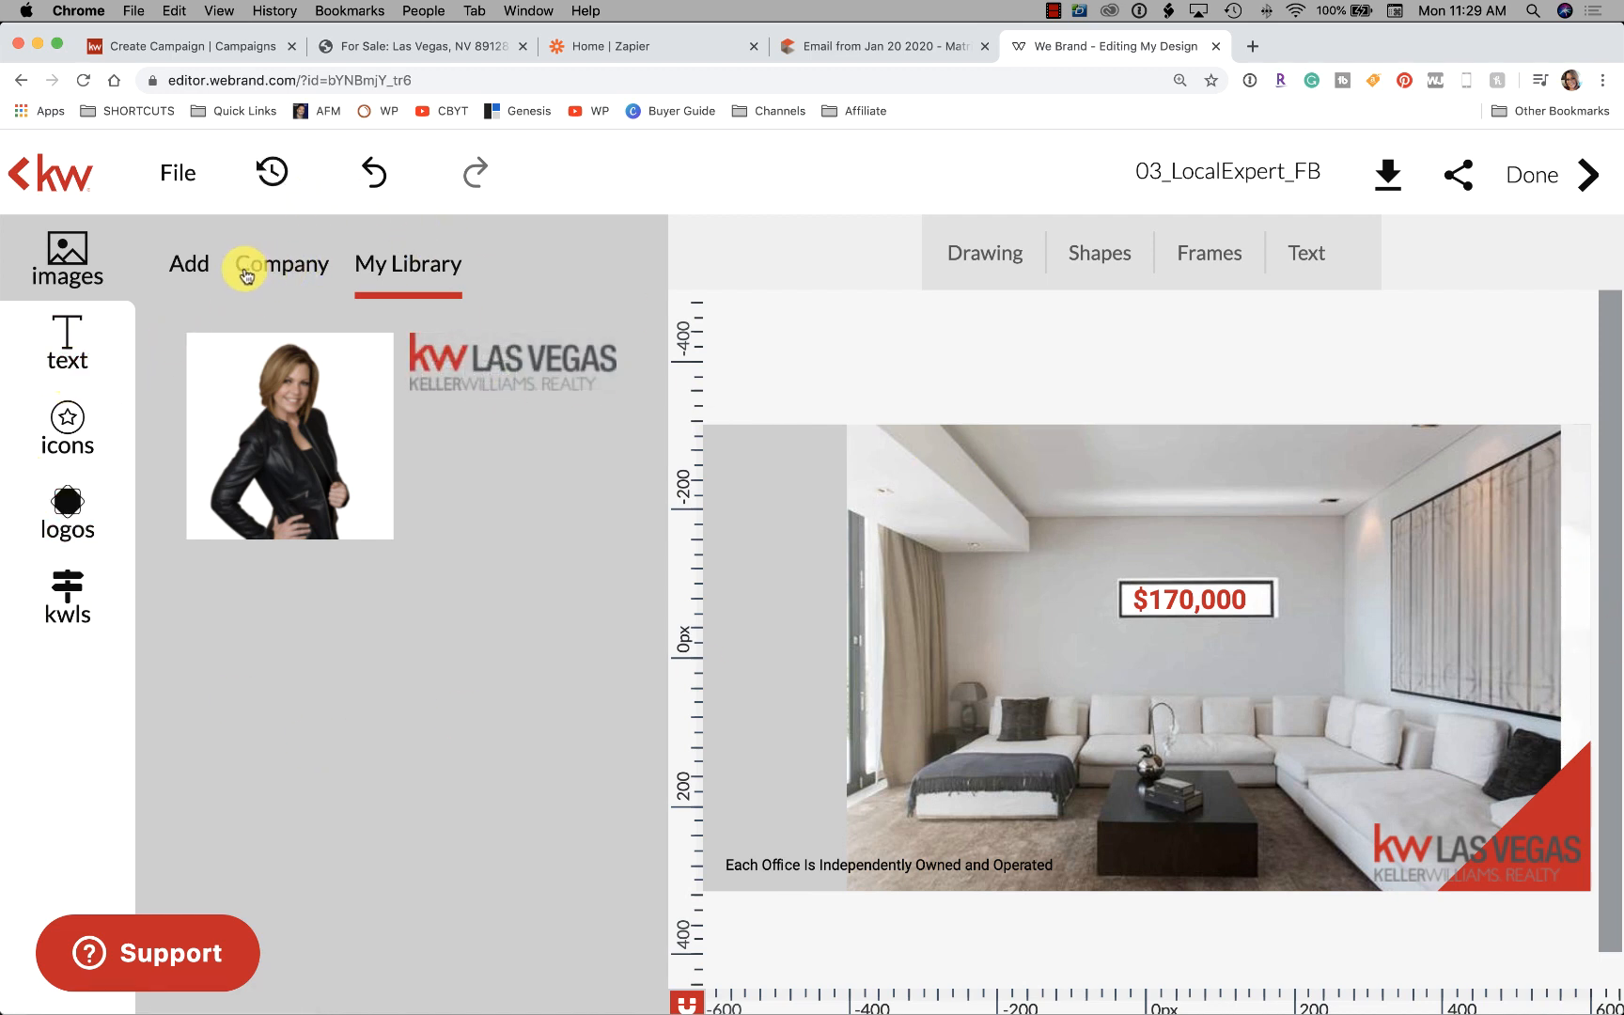
# Upload the desert apartment-complex screenshot from the computer into the images
pyautogui.click(195, 267)
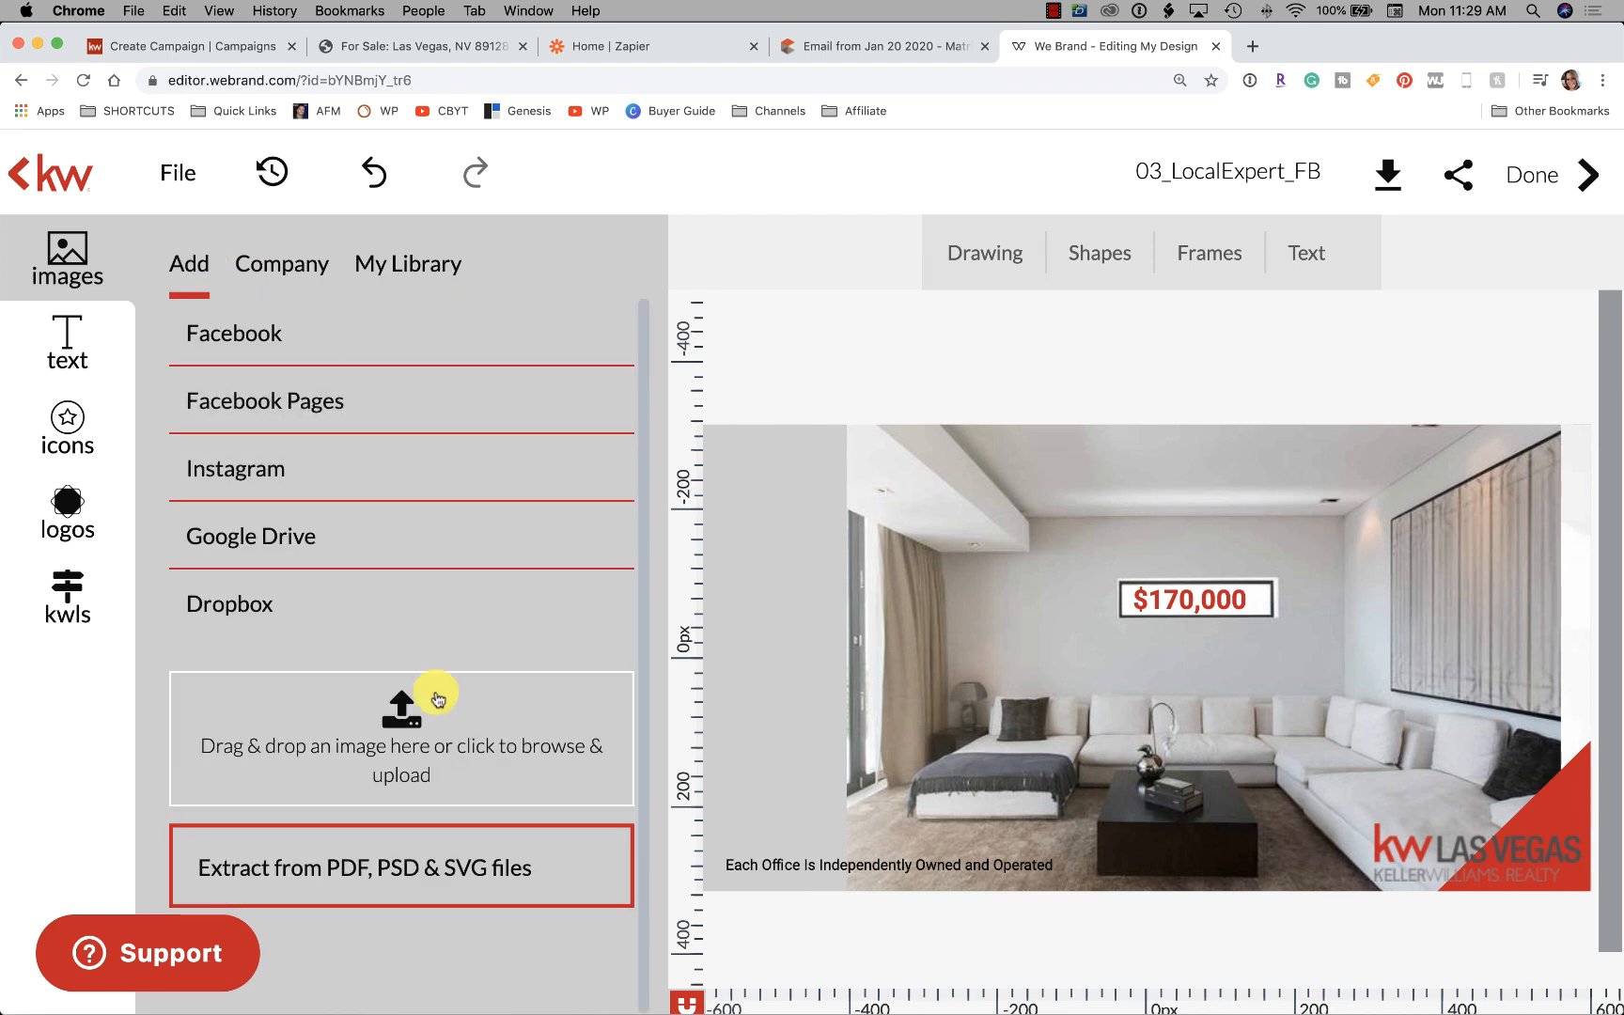
pyautogui.click(407, 715)
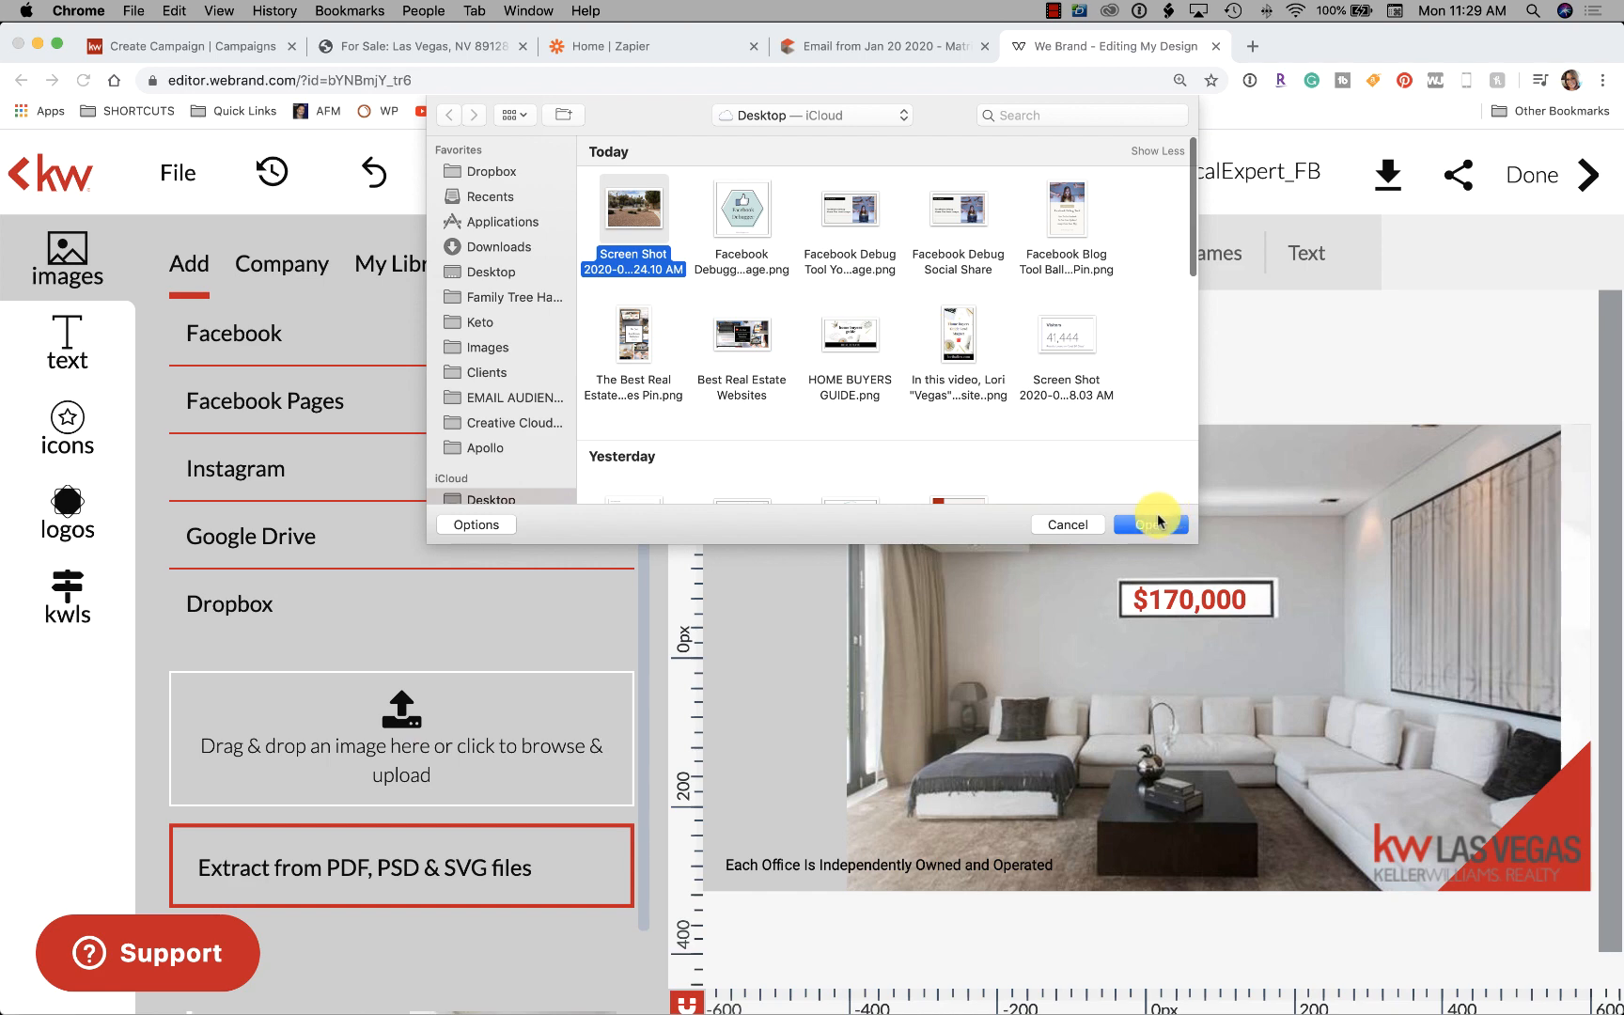
pyautogui.click(1156, 524)
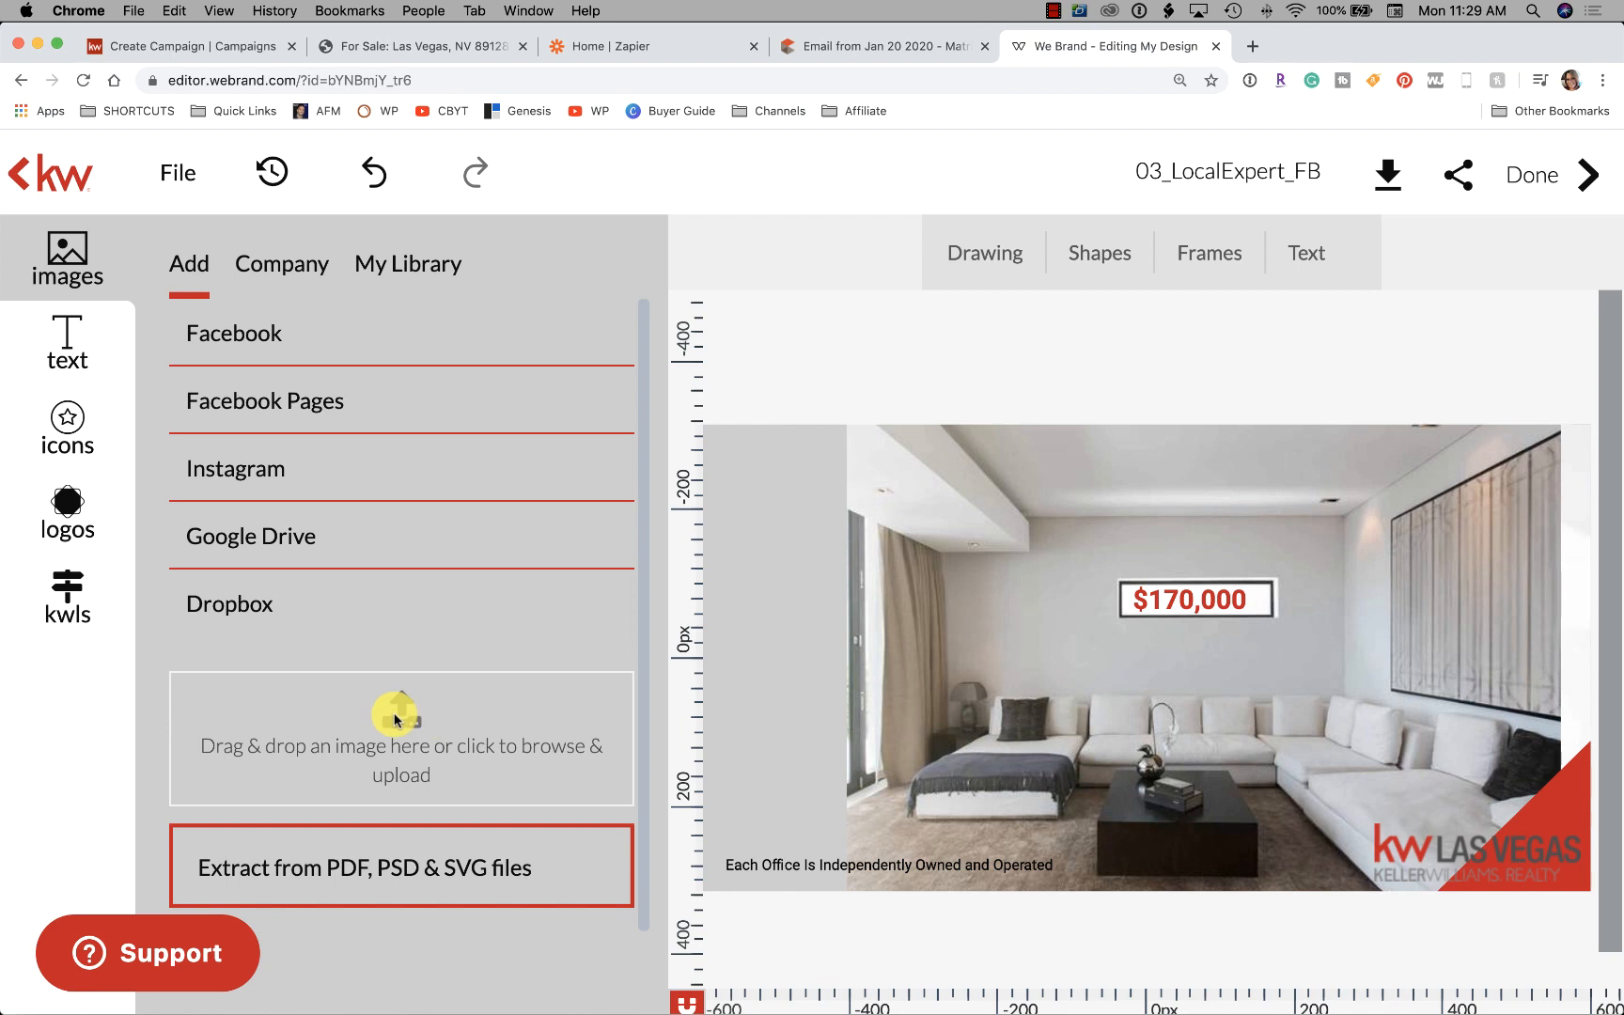
pyautogui.scroll(-3, 579, 562)
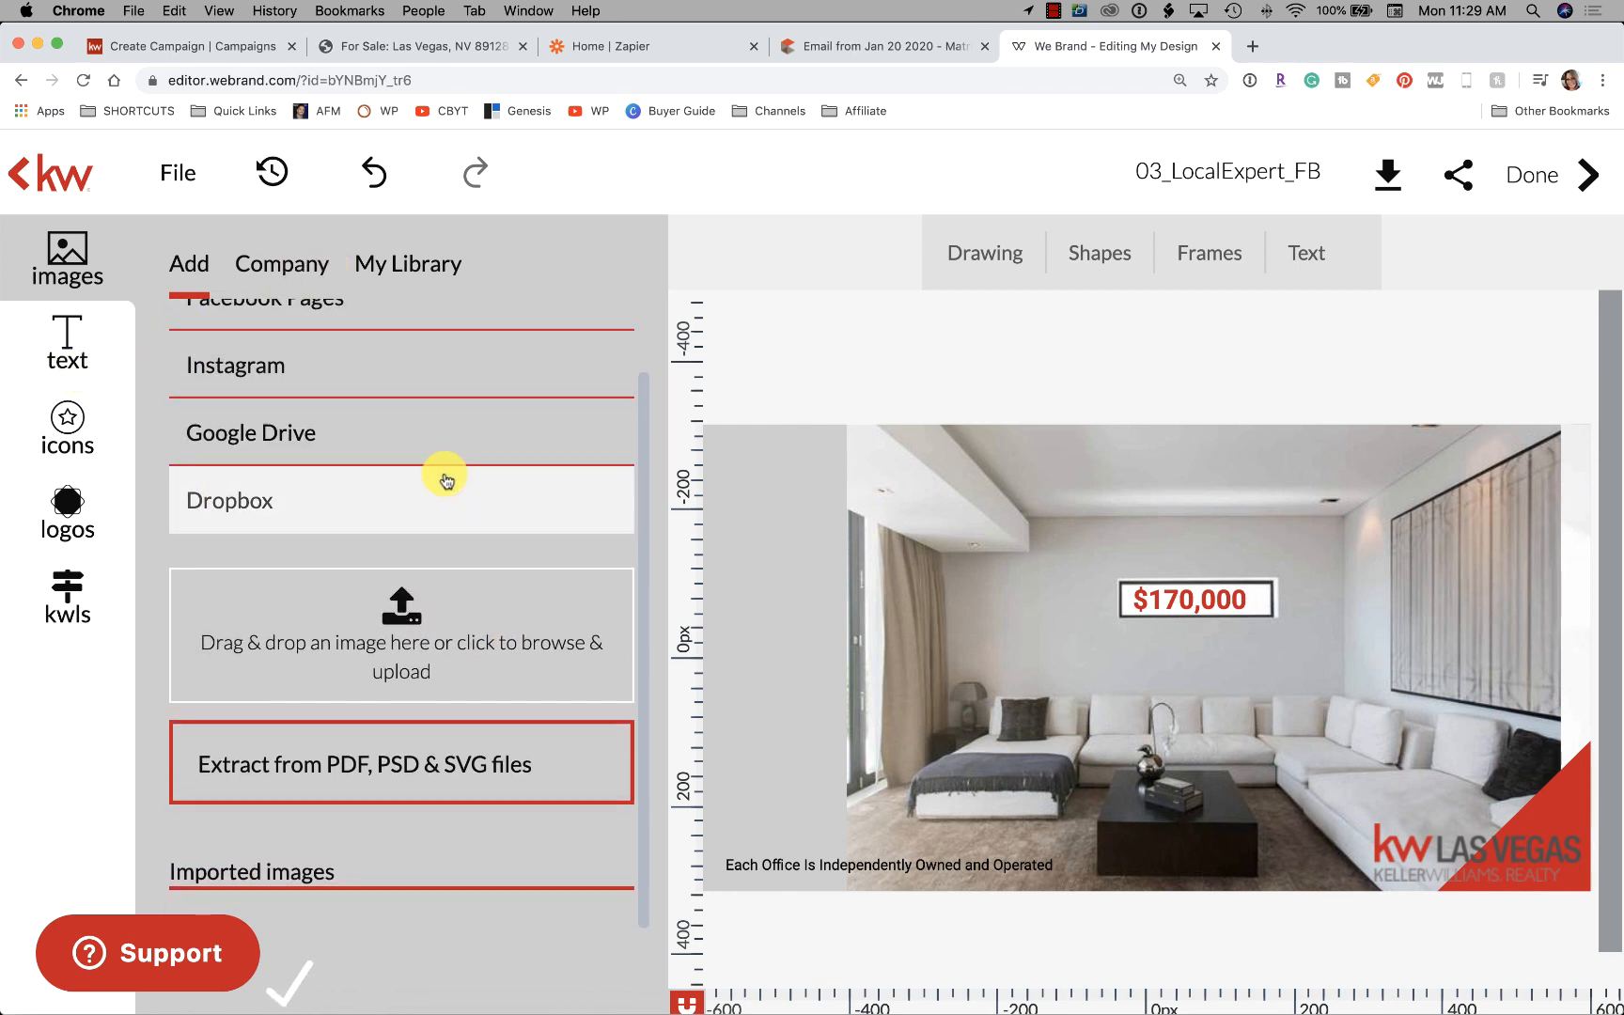
pyautogui.scroll(3, 441, 475)
# Browse the Company, icons, logos, and text libraries, ending back in My Library
pyautogui.click(420, 263)
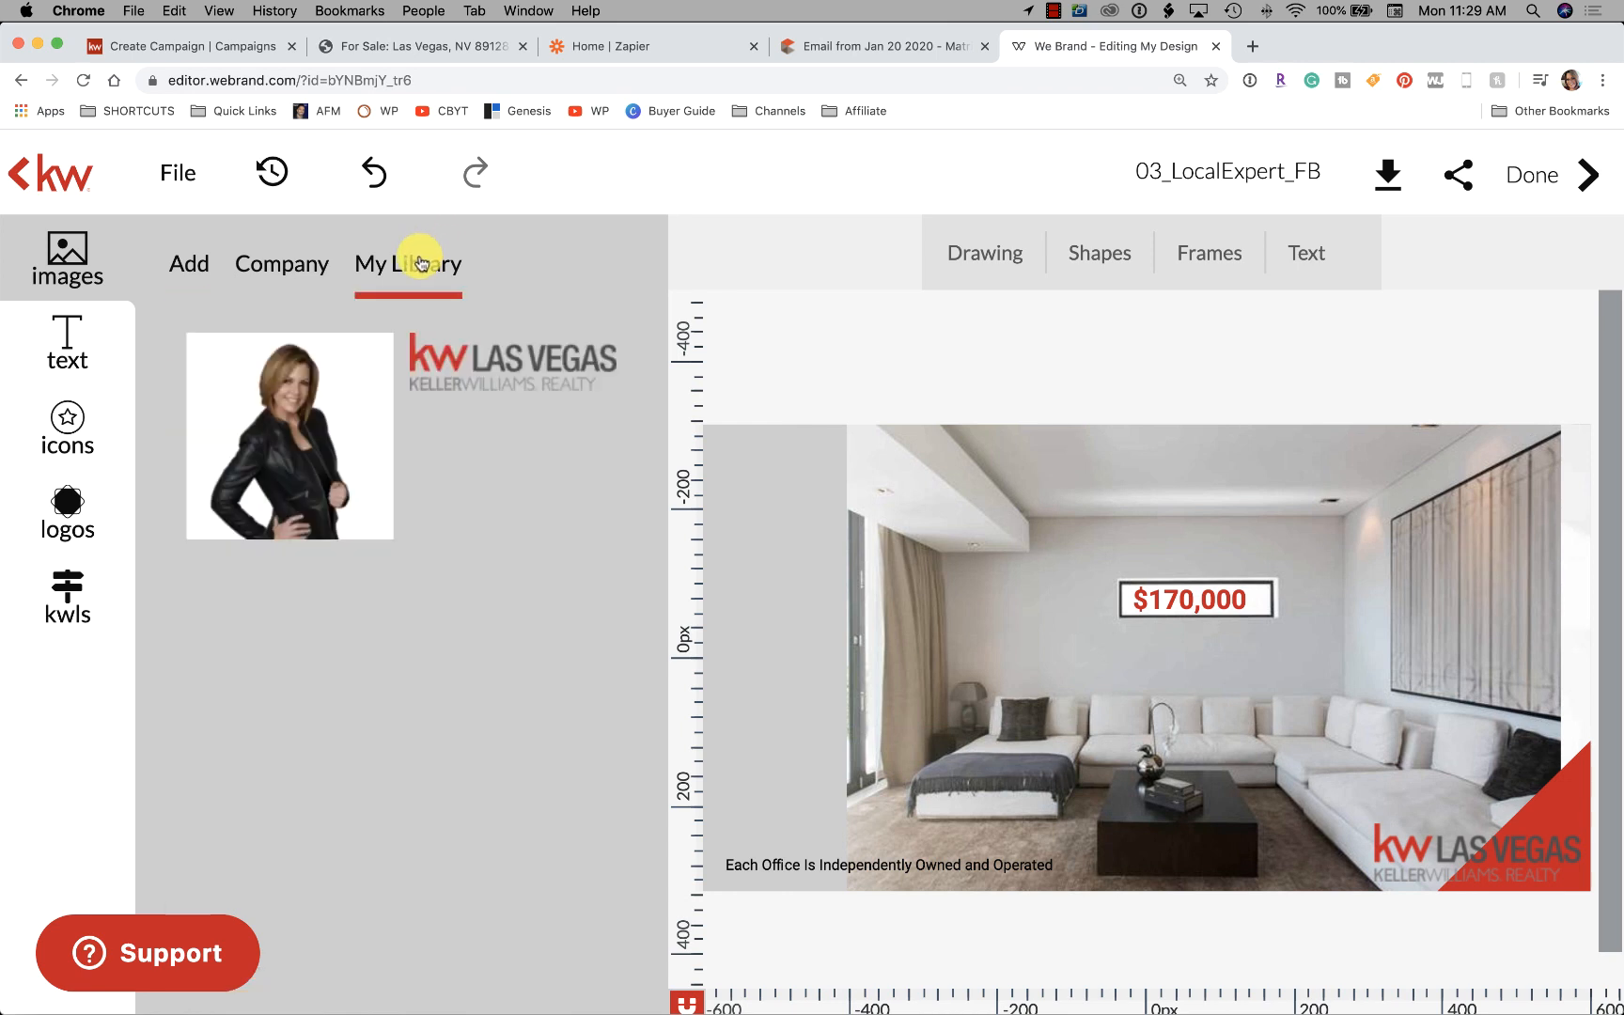
pyautogui.click(255, 267)
pyautogui.click(83, 423)
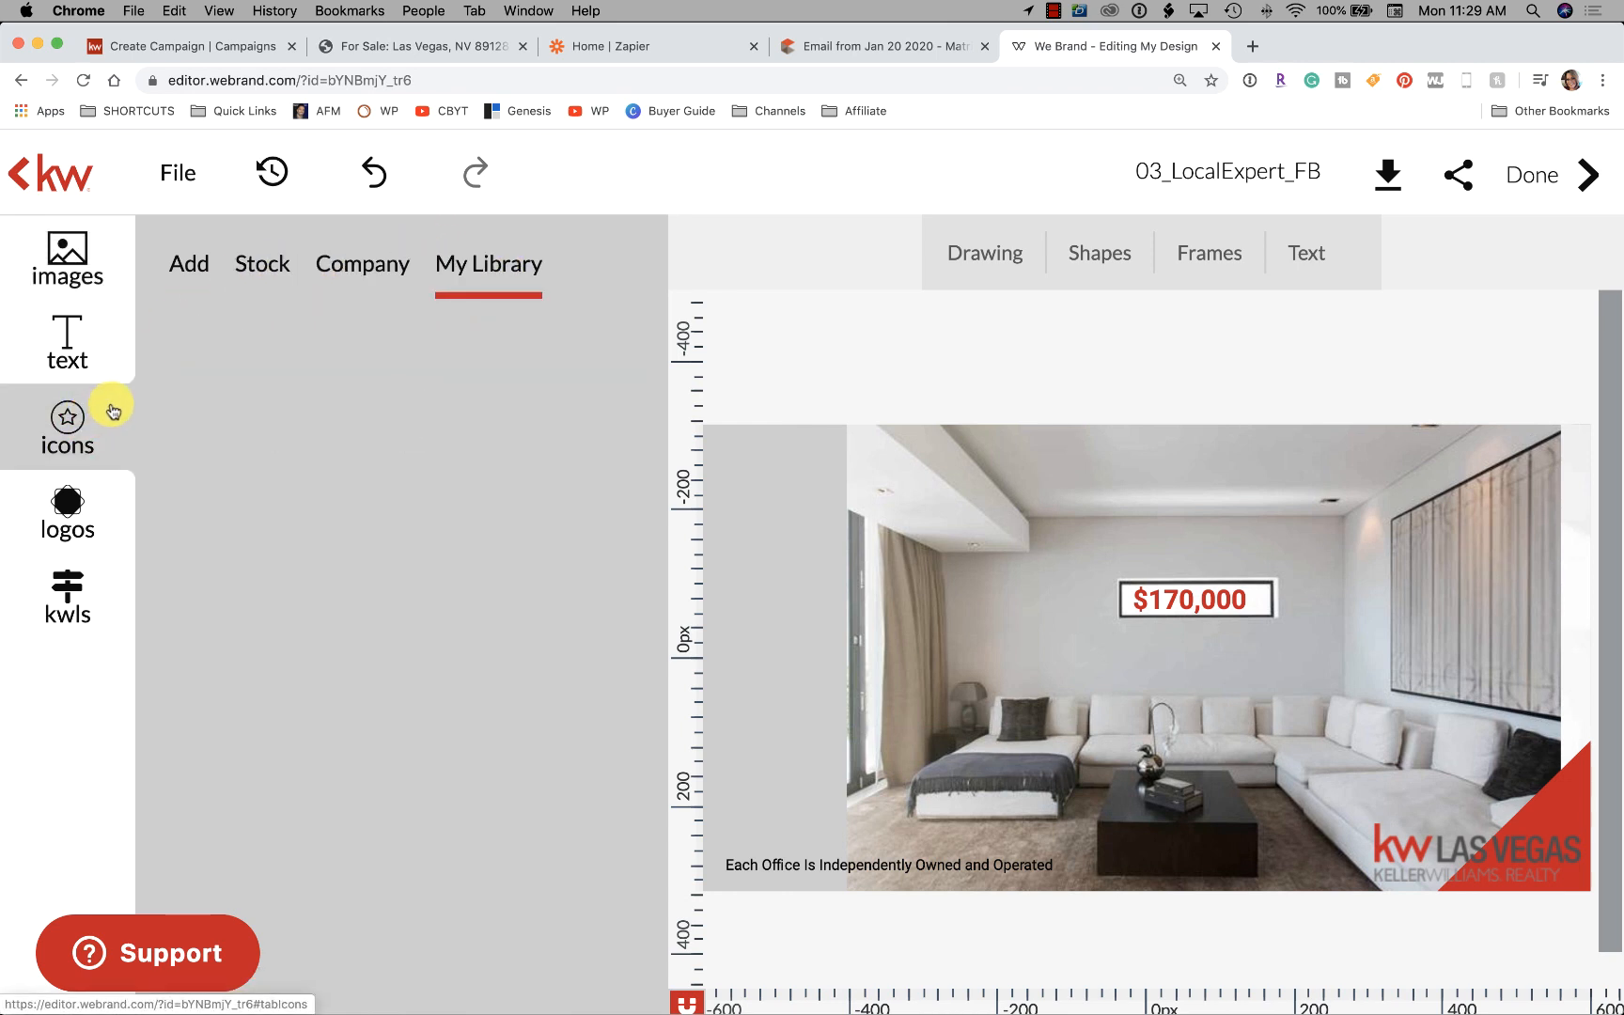
pyautogui.click(77, 584)
pyautogui.click(65, 519)
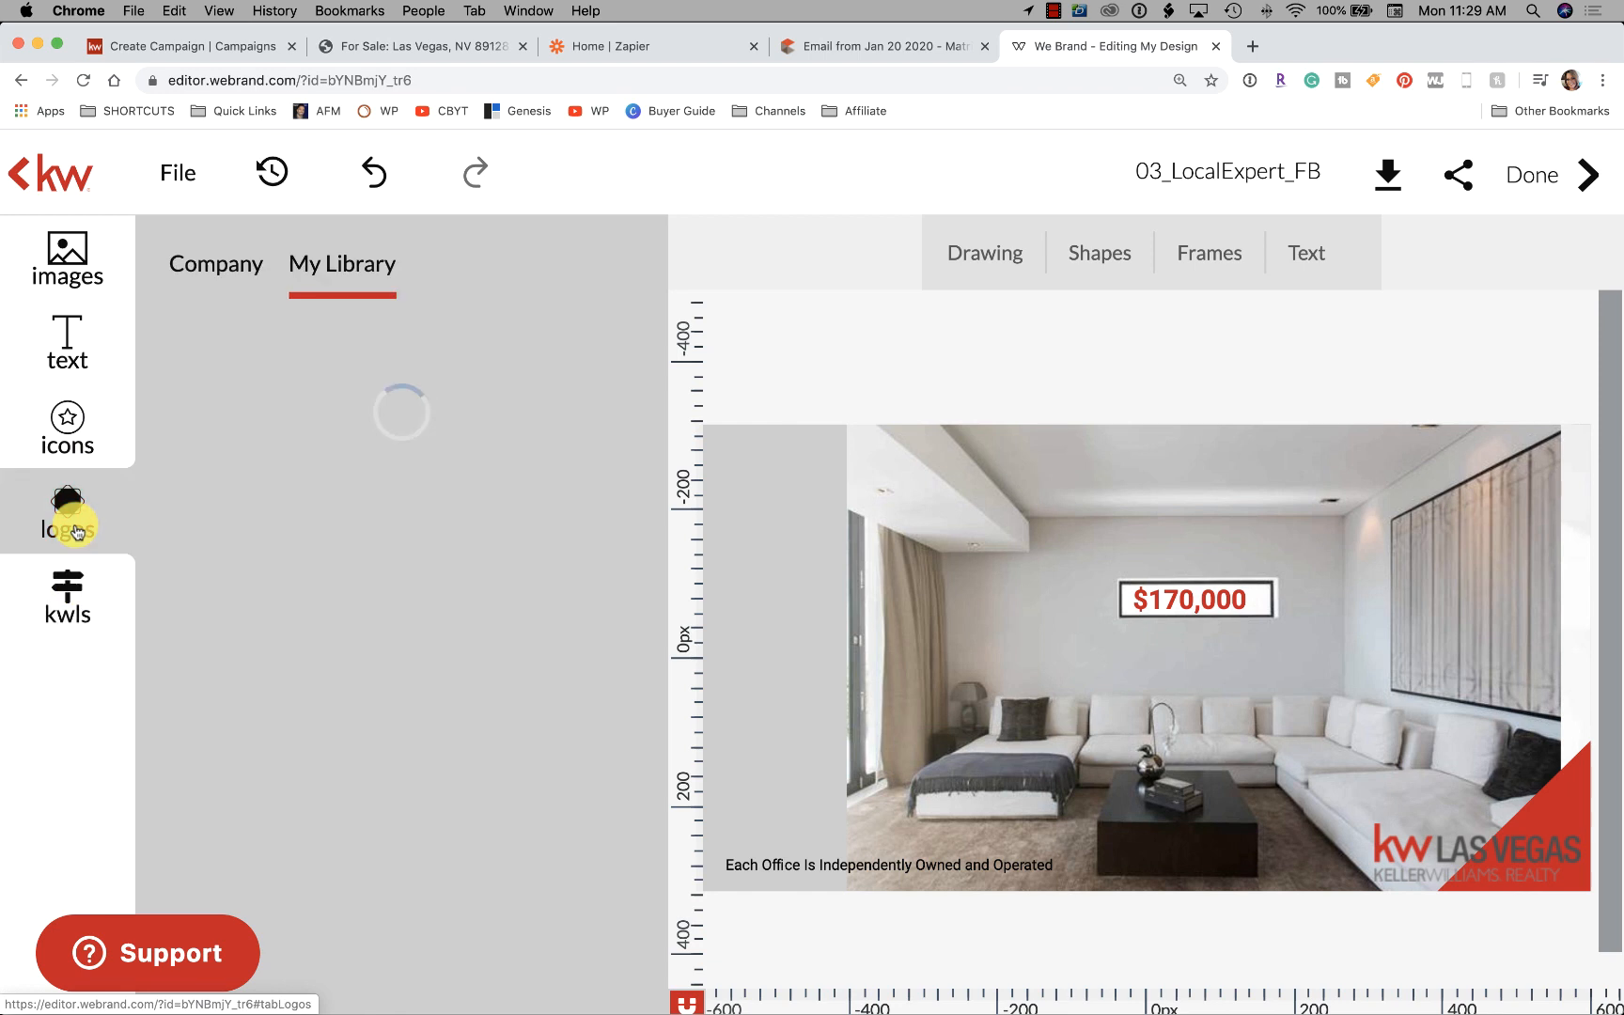
pyautogui.click(65, 337)
pyautogui.click(70, 258)
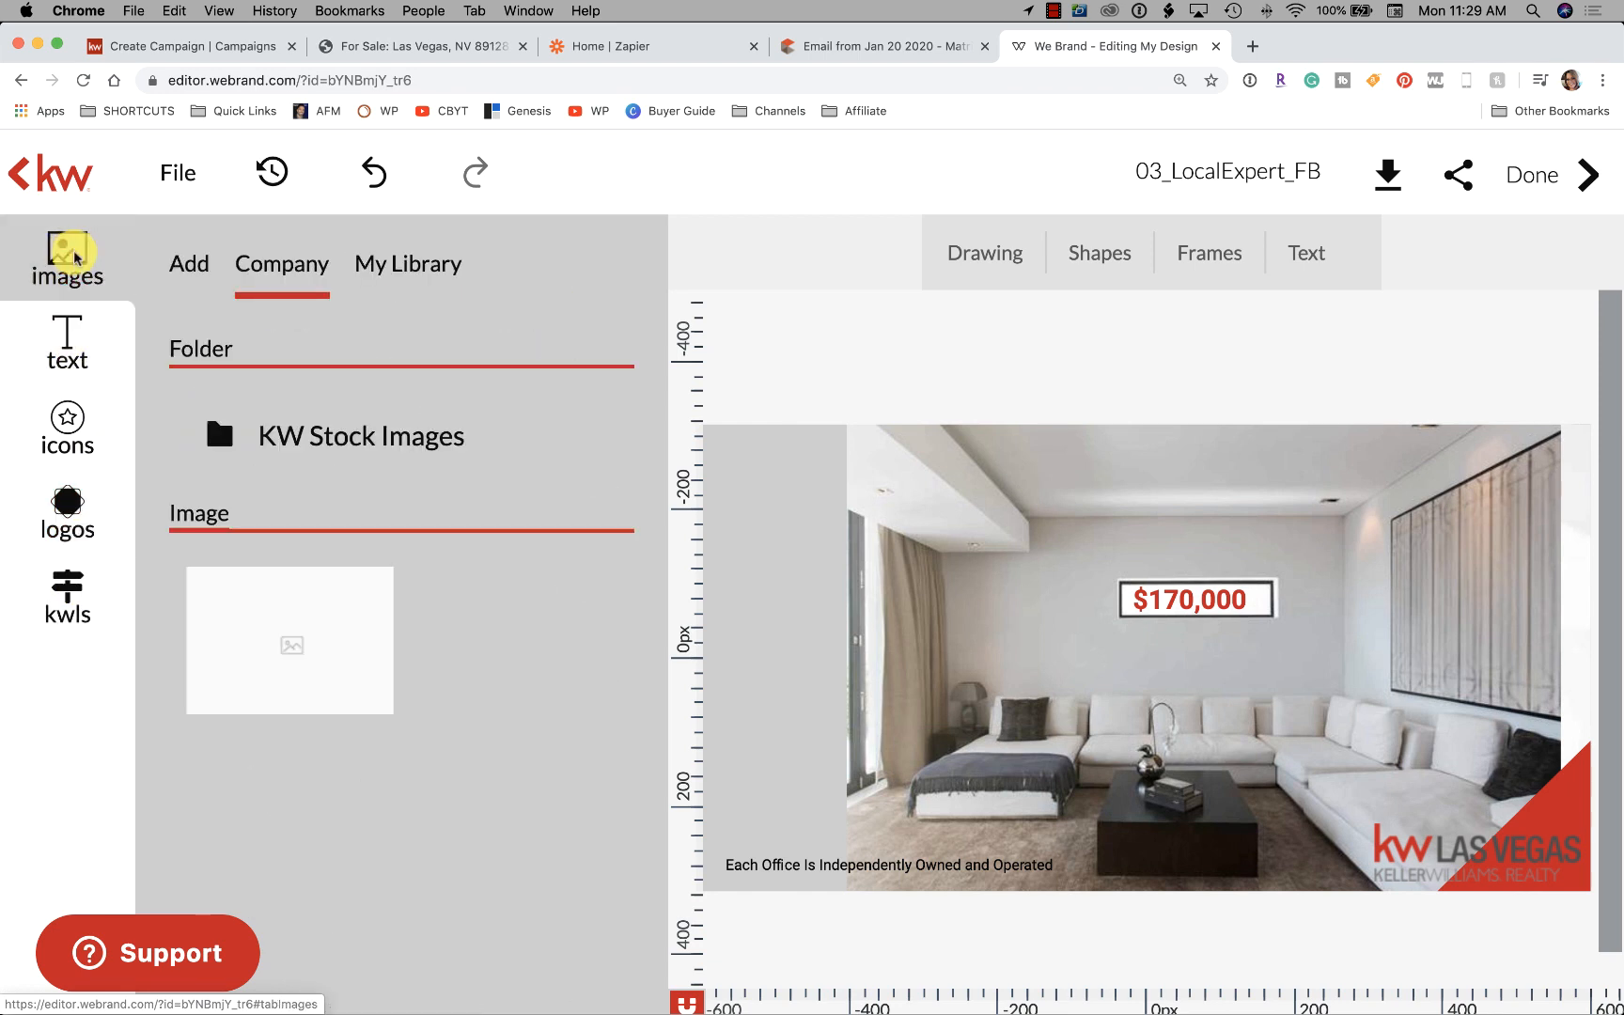
pyautogui.click(429, 270)
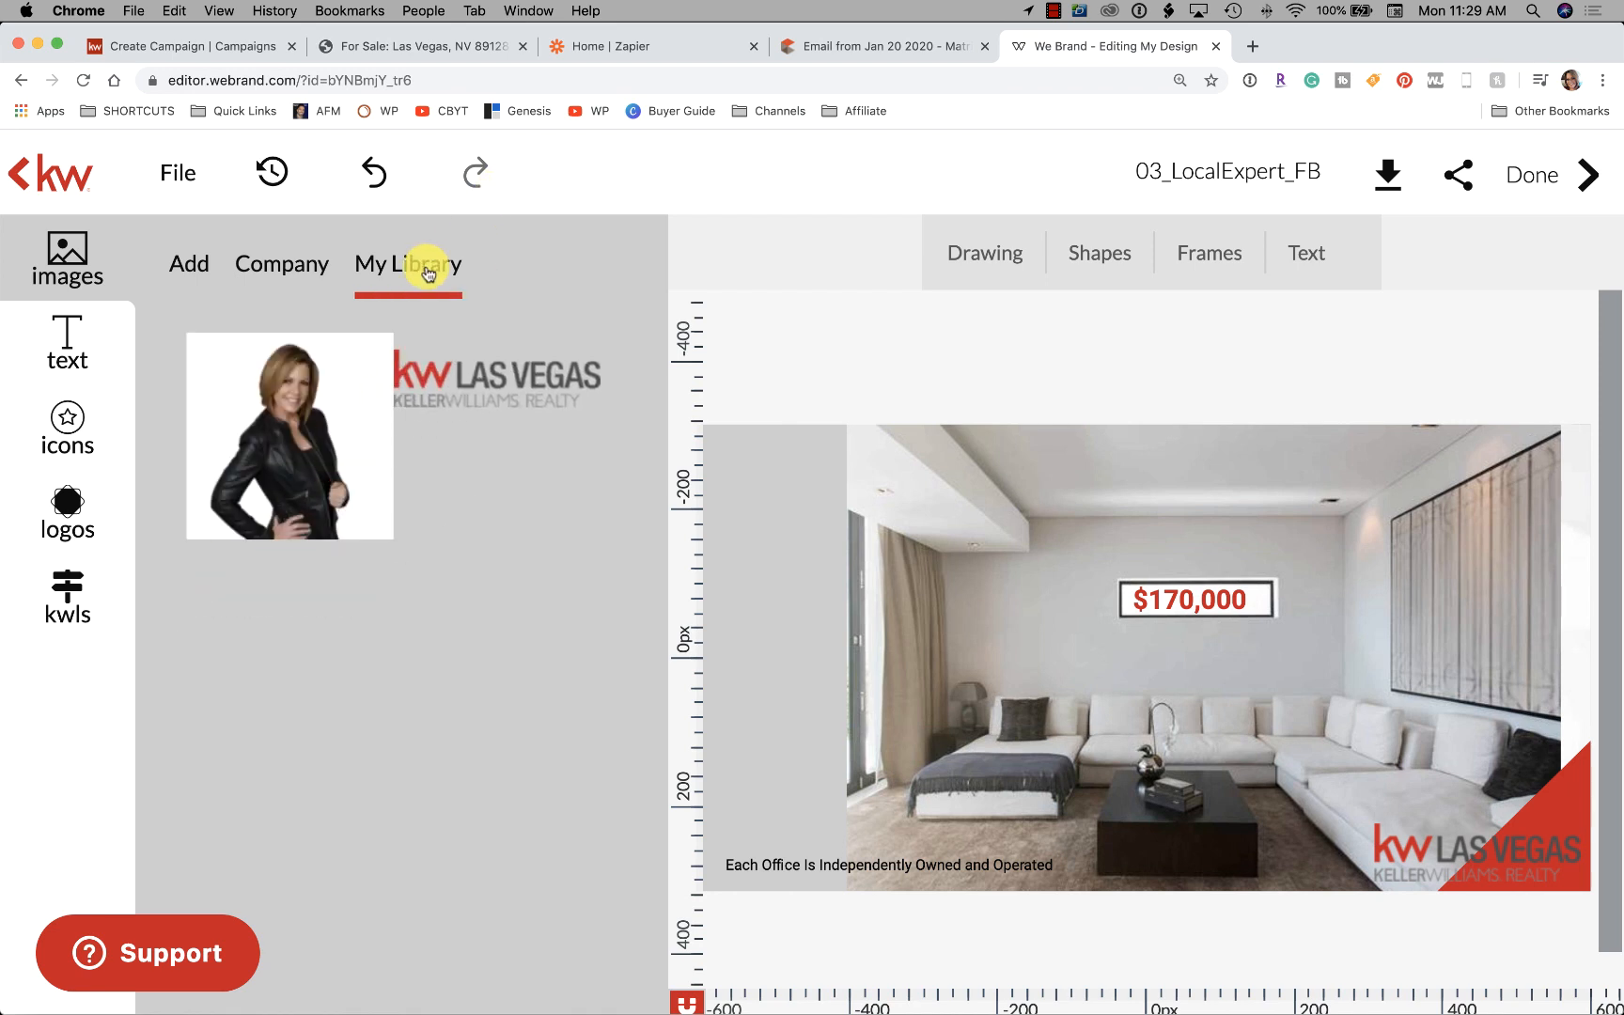
# Upload the latest Screen Shot file, find it in Imported images, and select the background photo
pyautogui.click(192, 263)
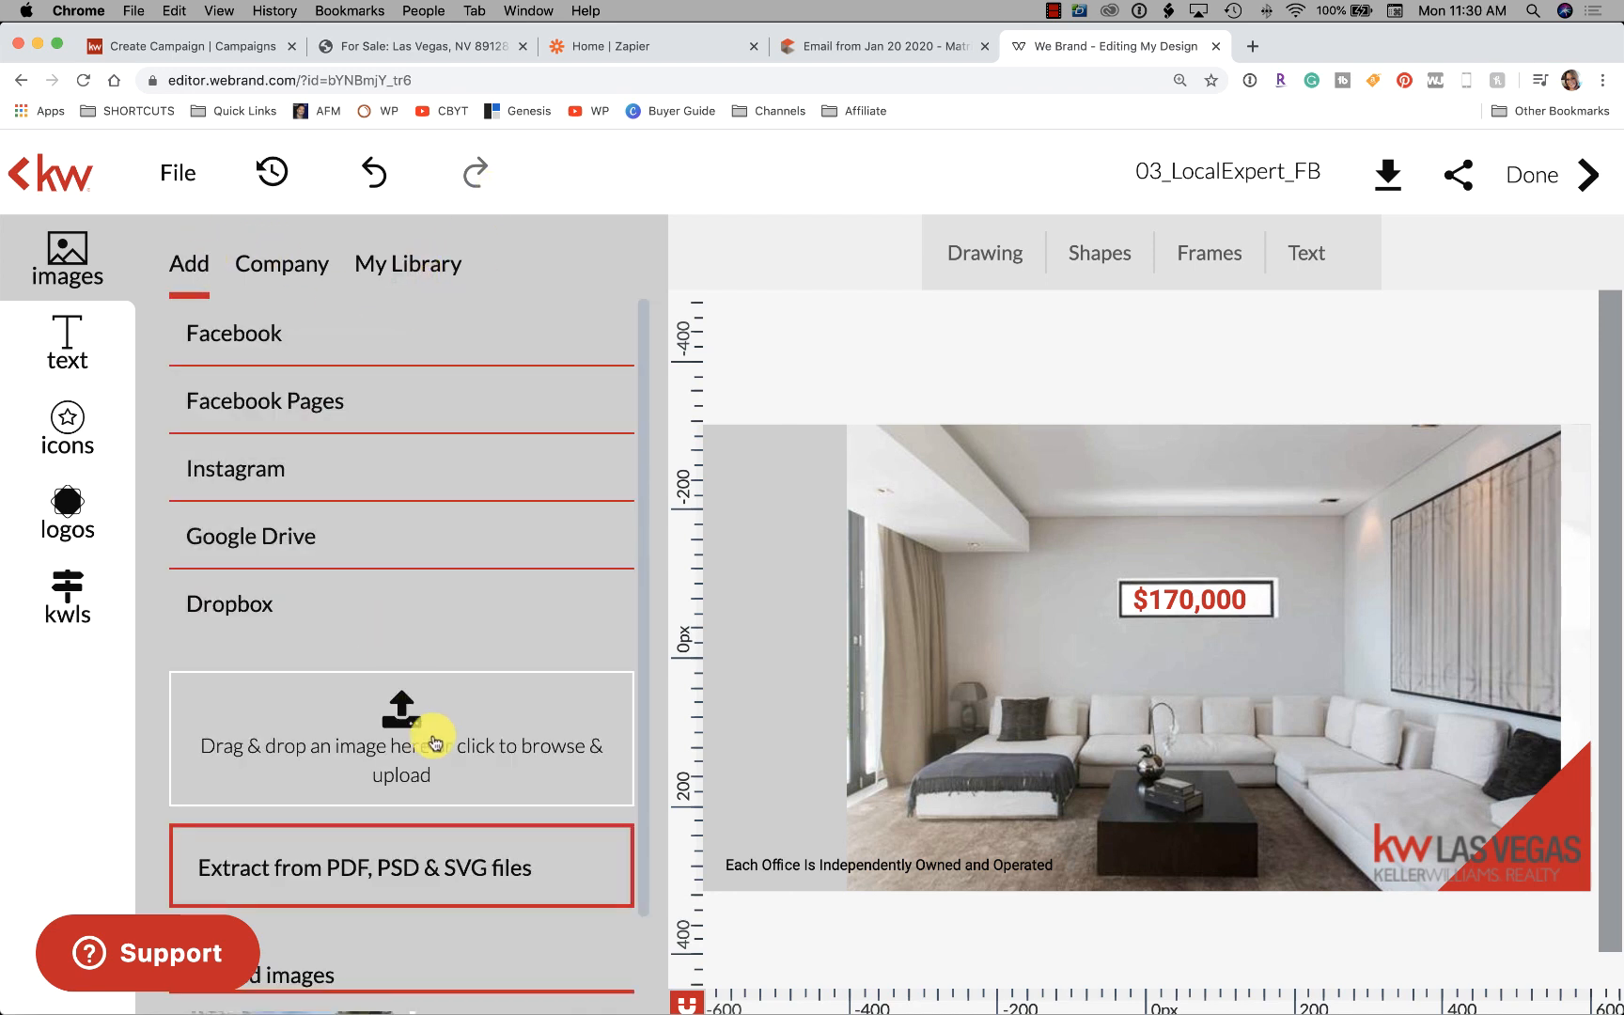
pyautogui.click(410, 735)
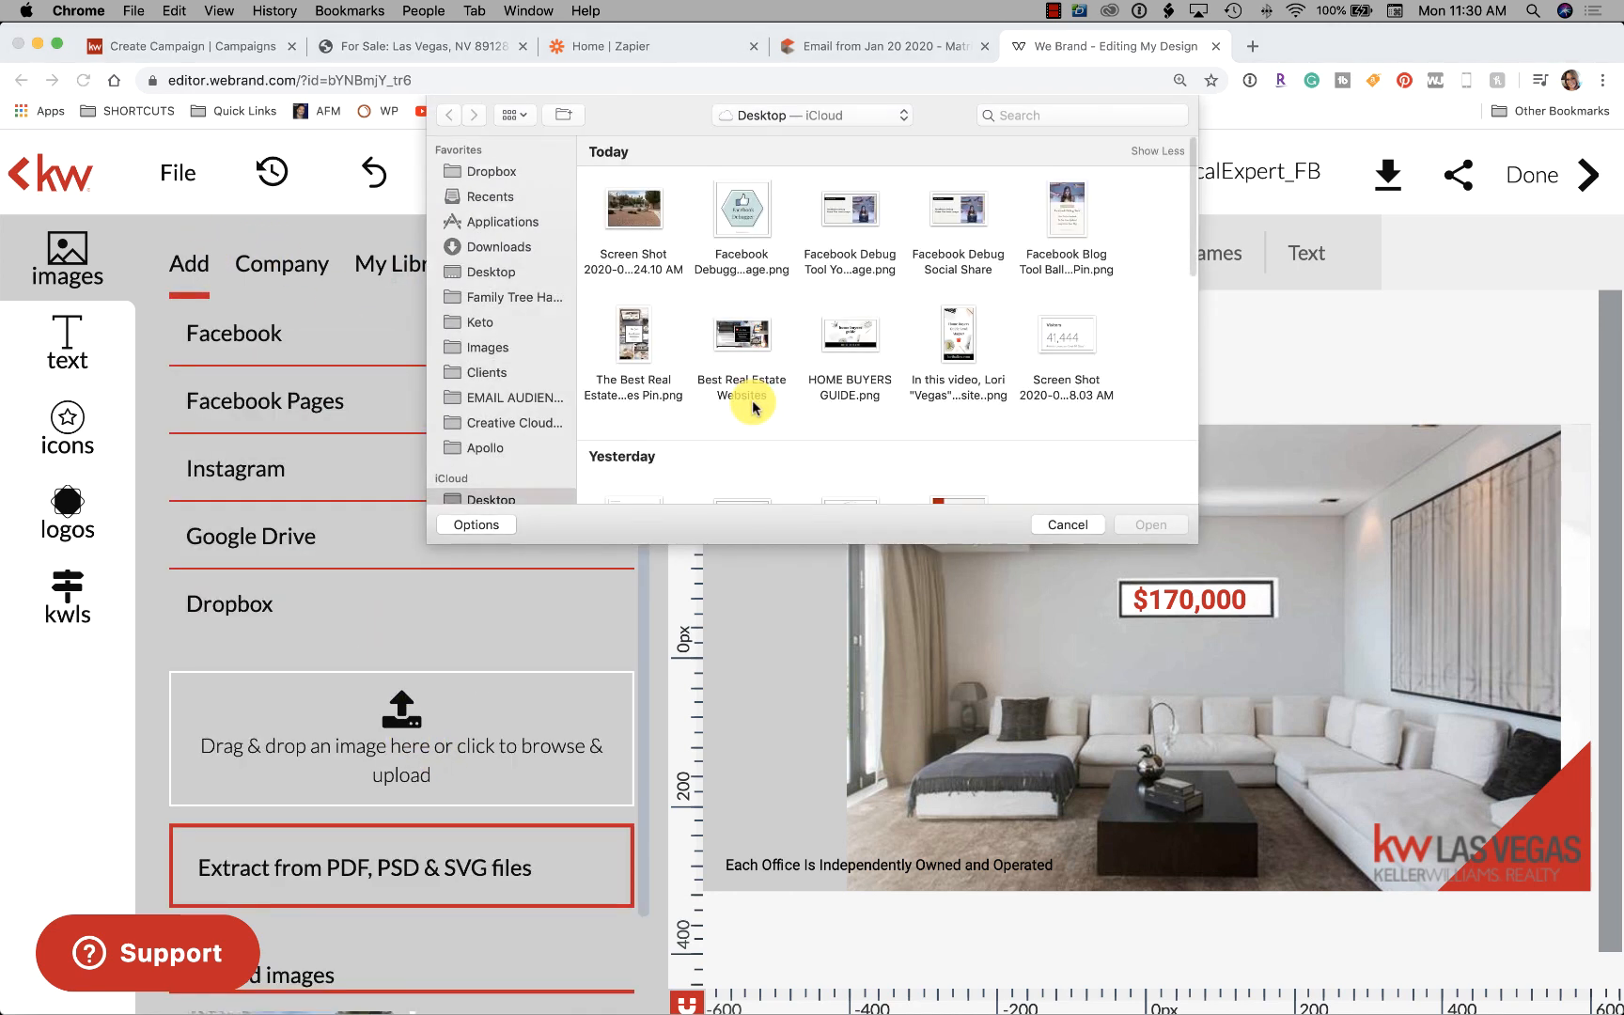
pyautogui.click(635, 205)
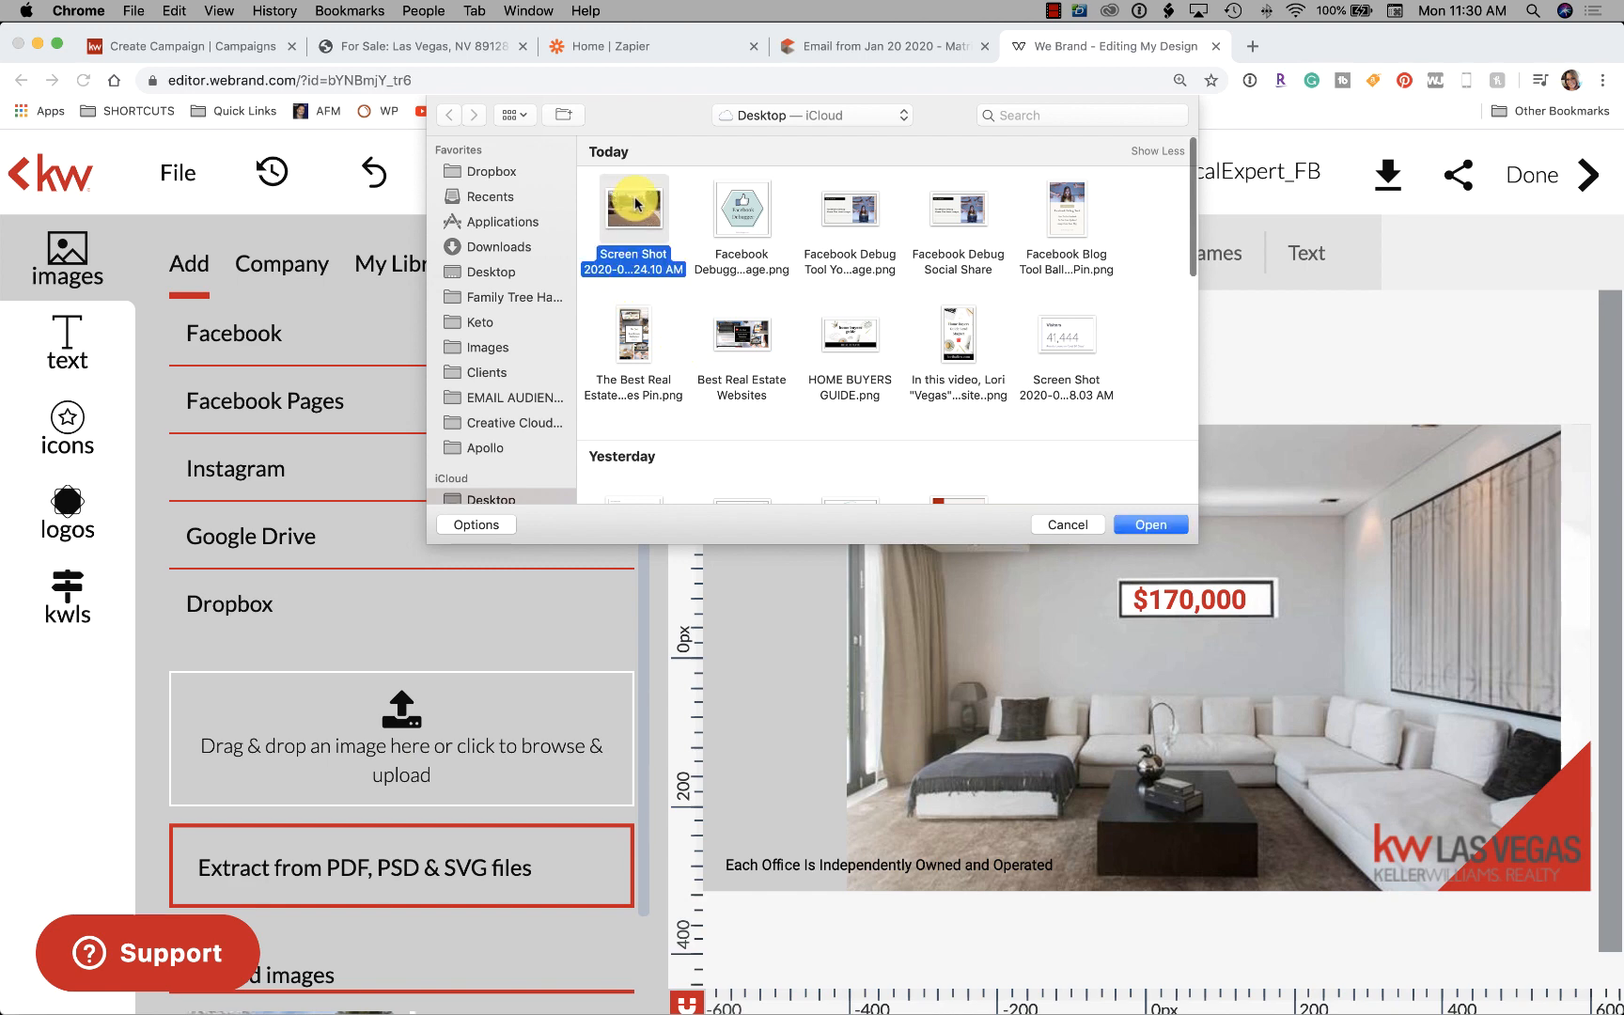
pyautogui.click(1152, 523)
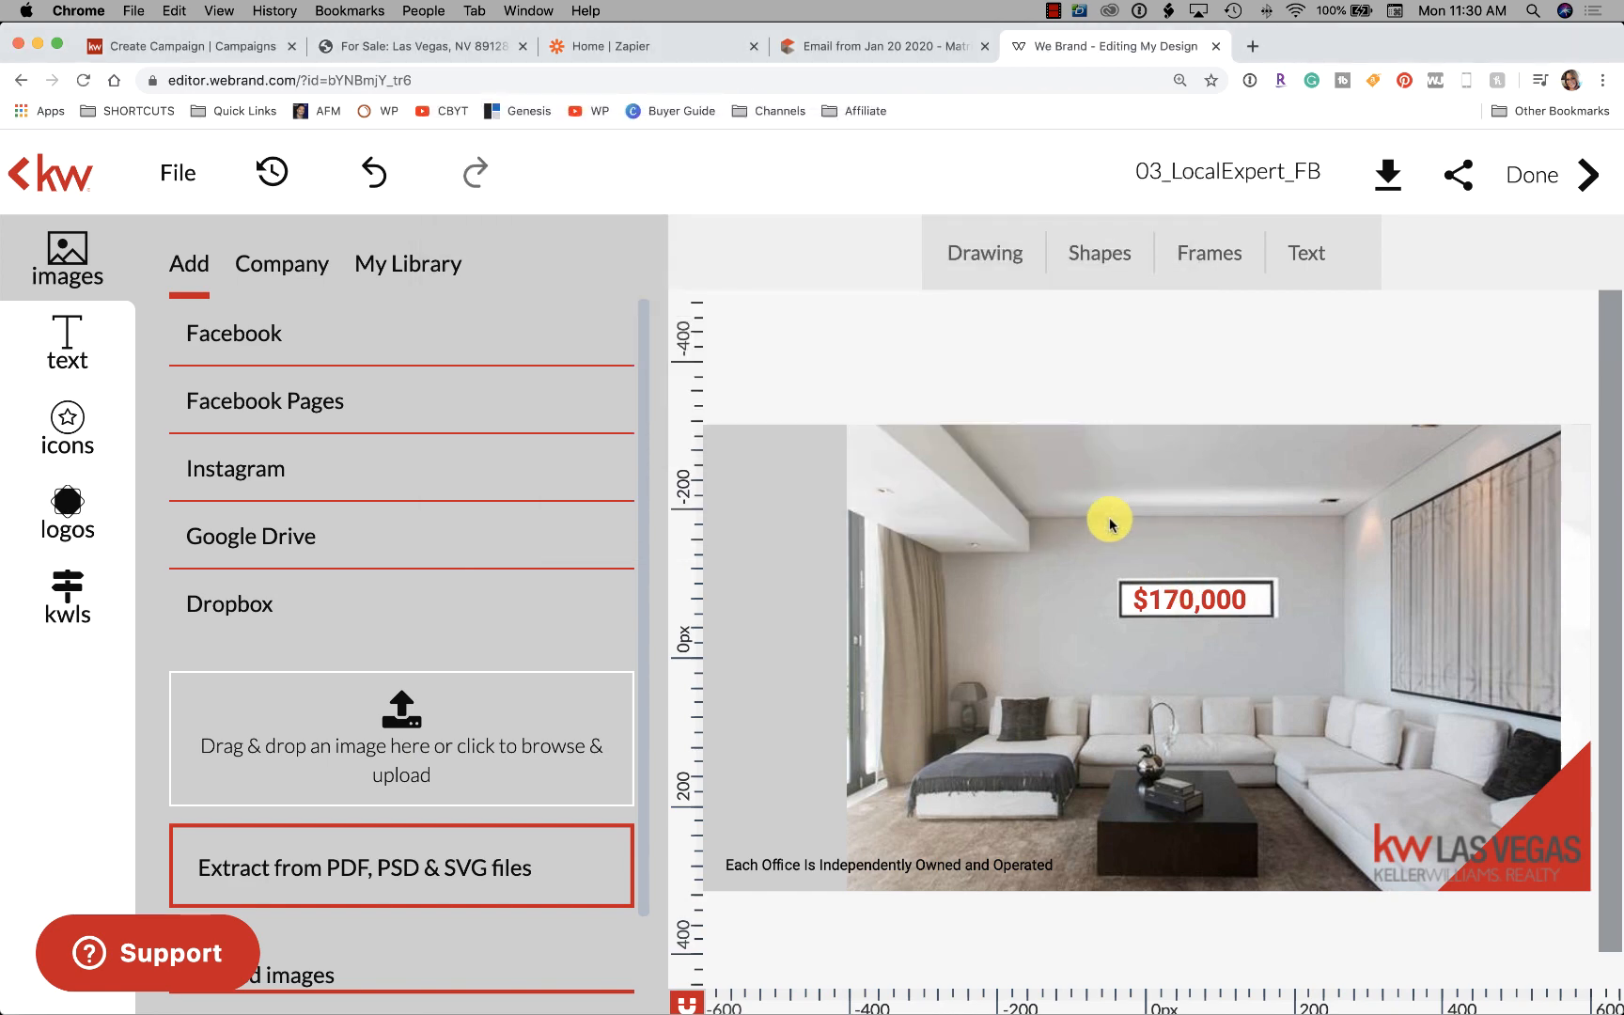
pyautogui.scroll(-5, 432, 686)
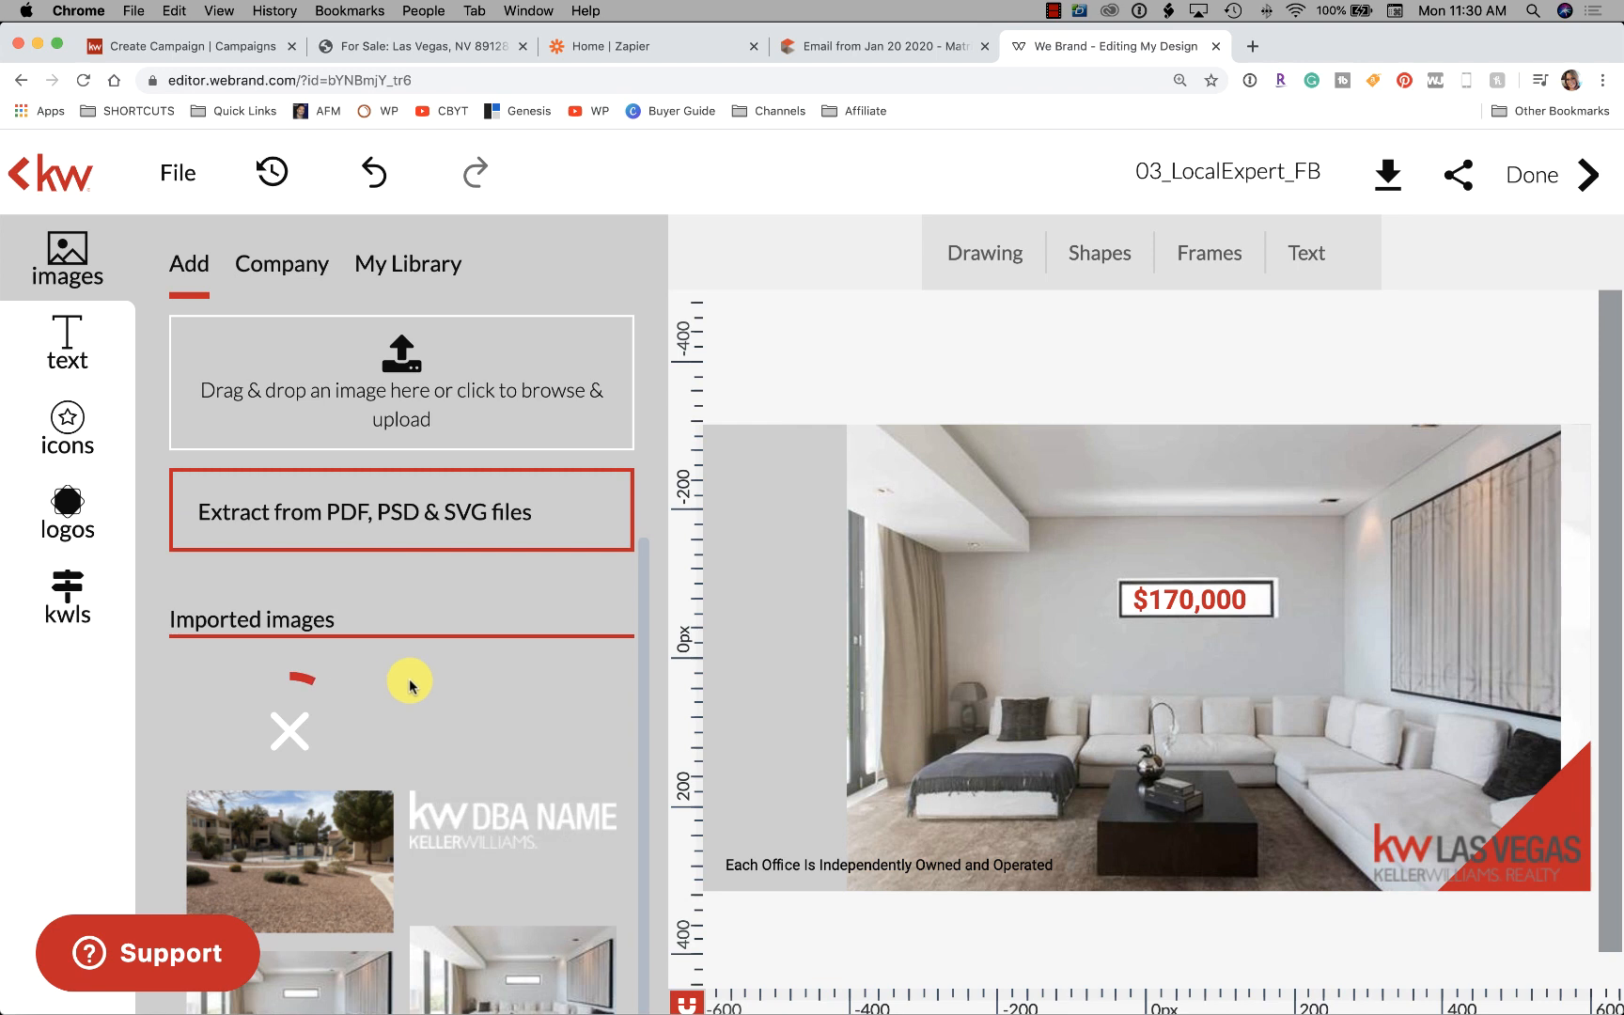
pyautogui.moveTo(298, 876)
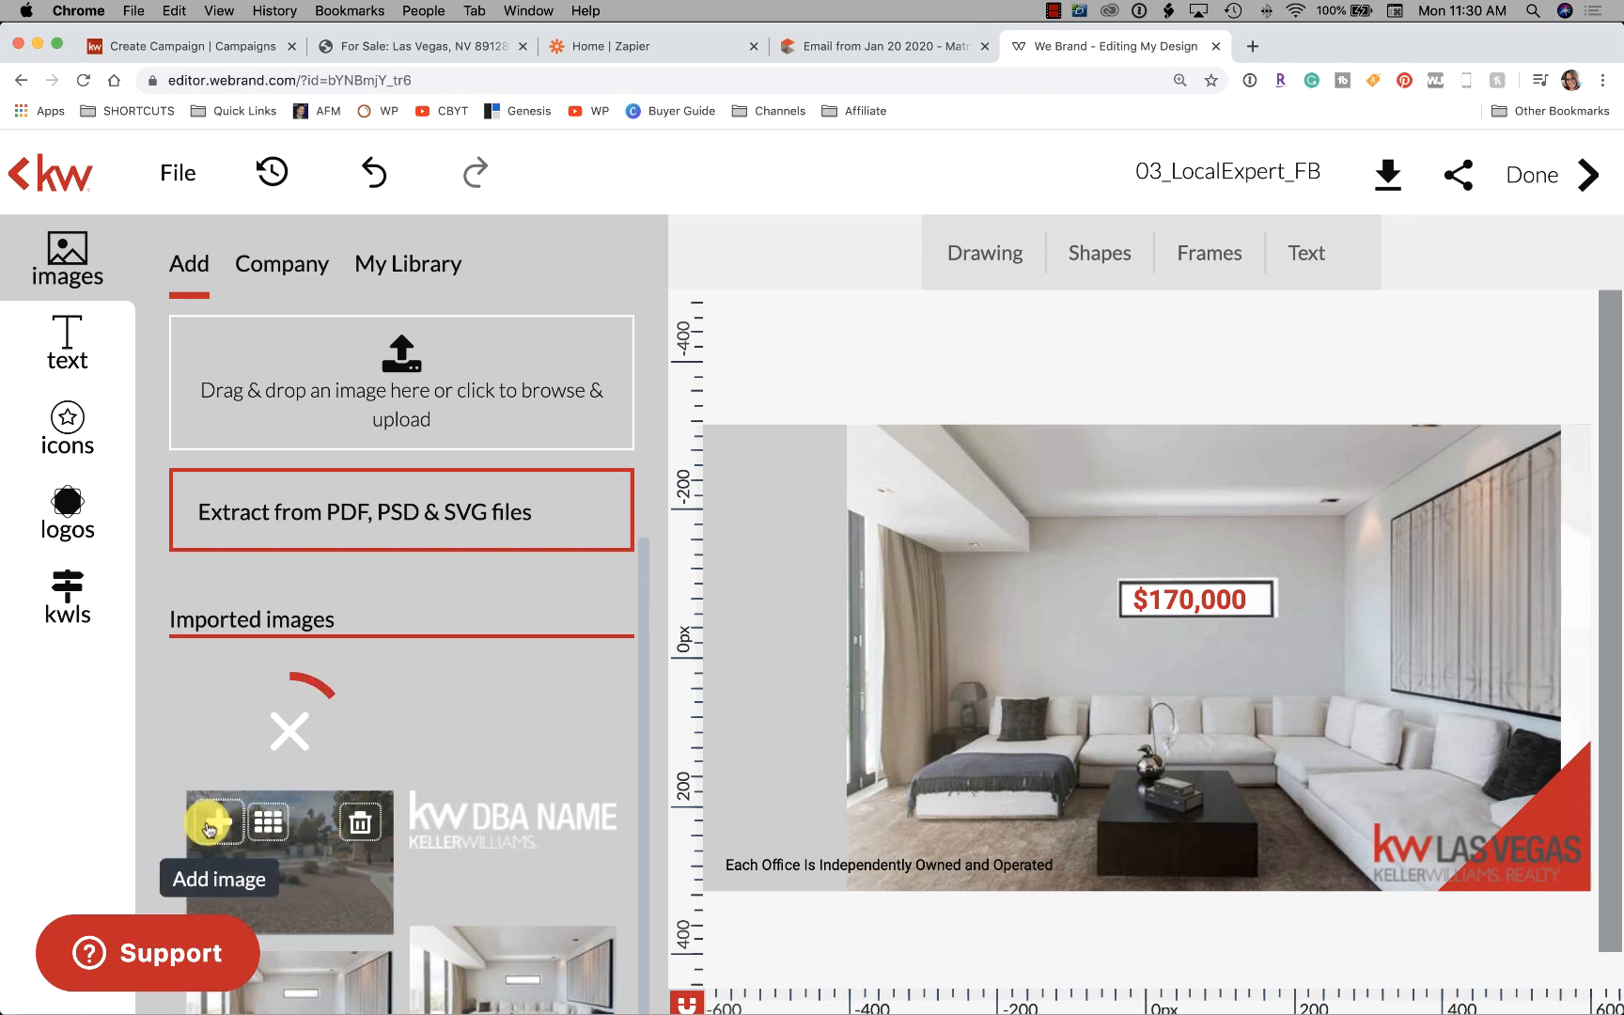
pyautogui.click(946, 511)
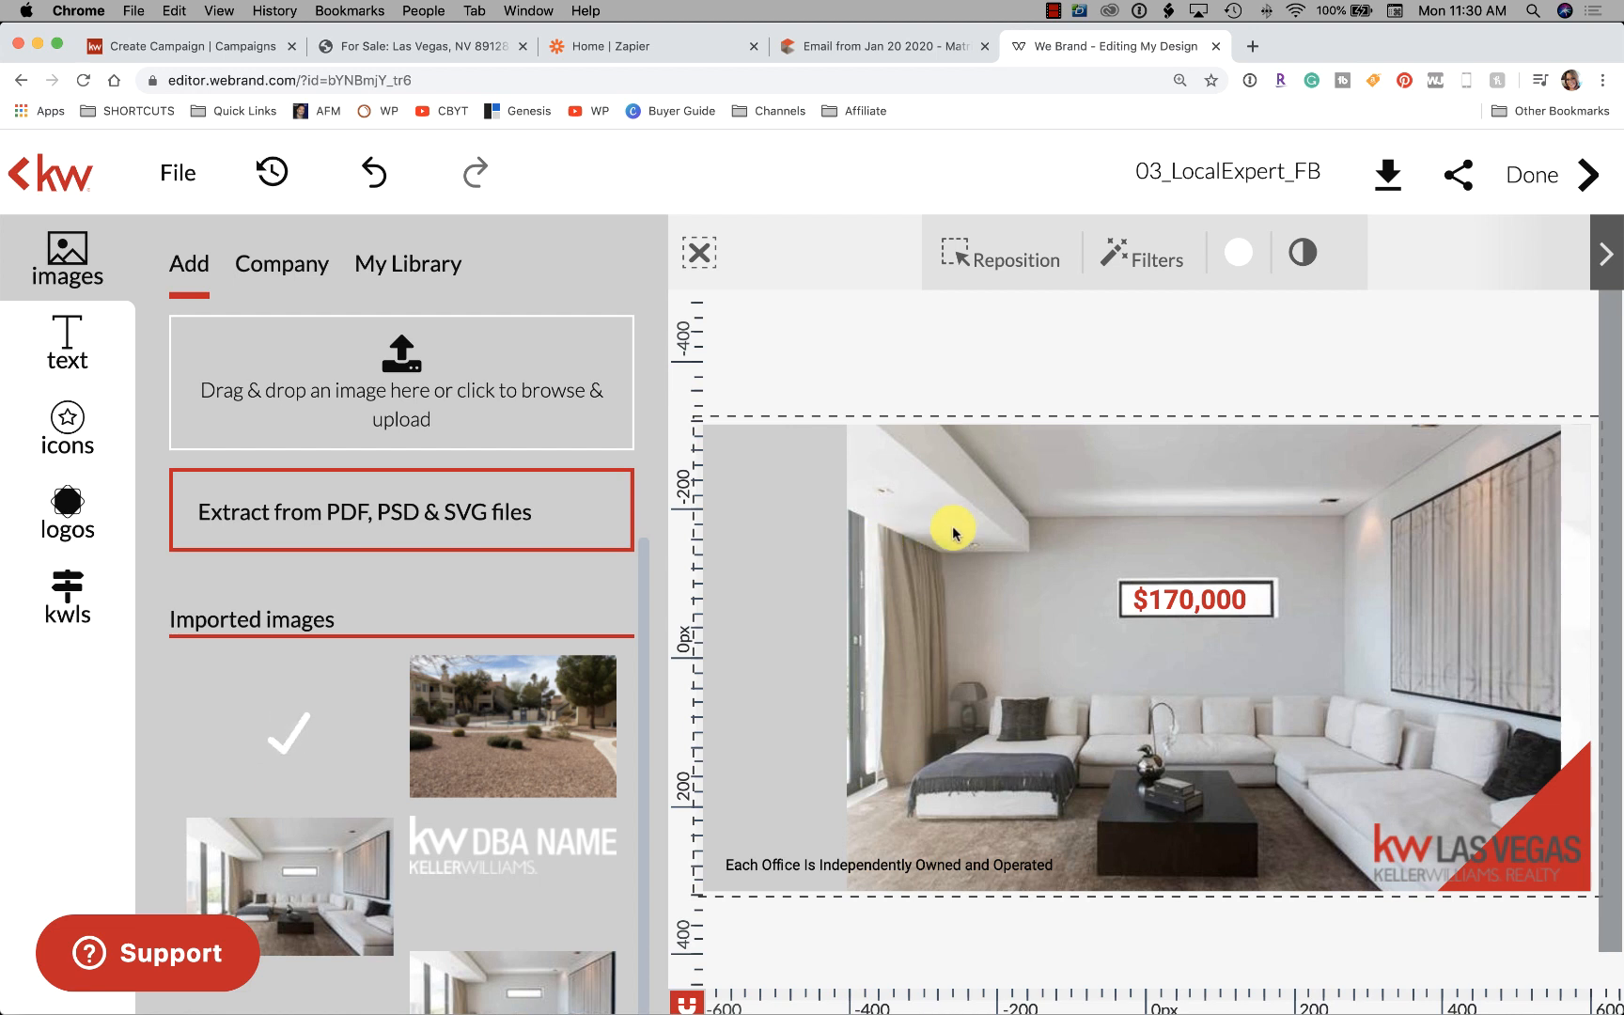
pyautogui.moveTo(495, 772)
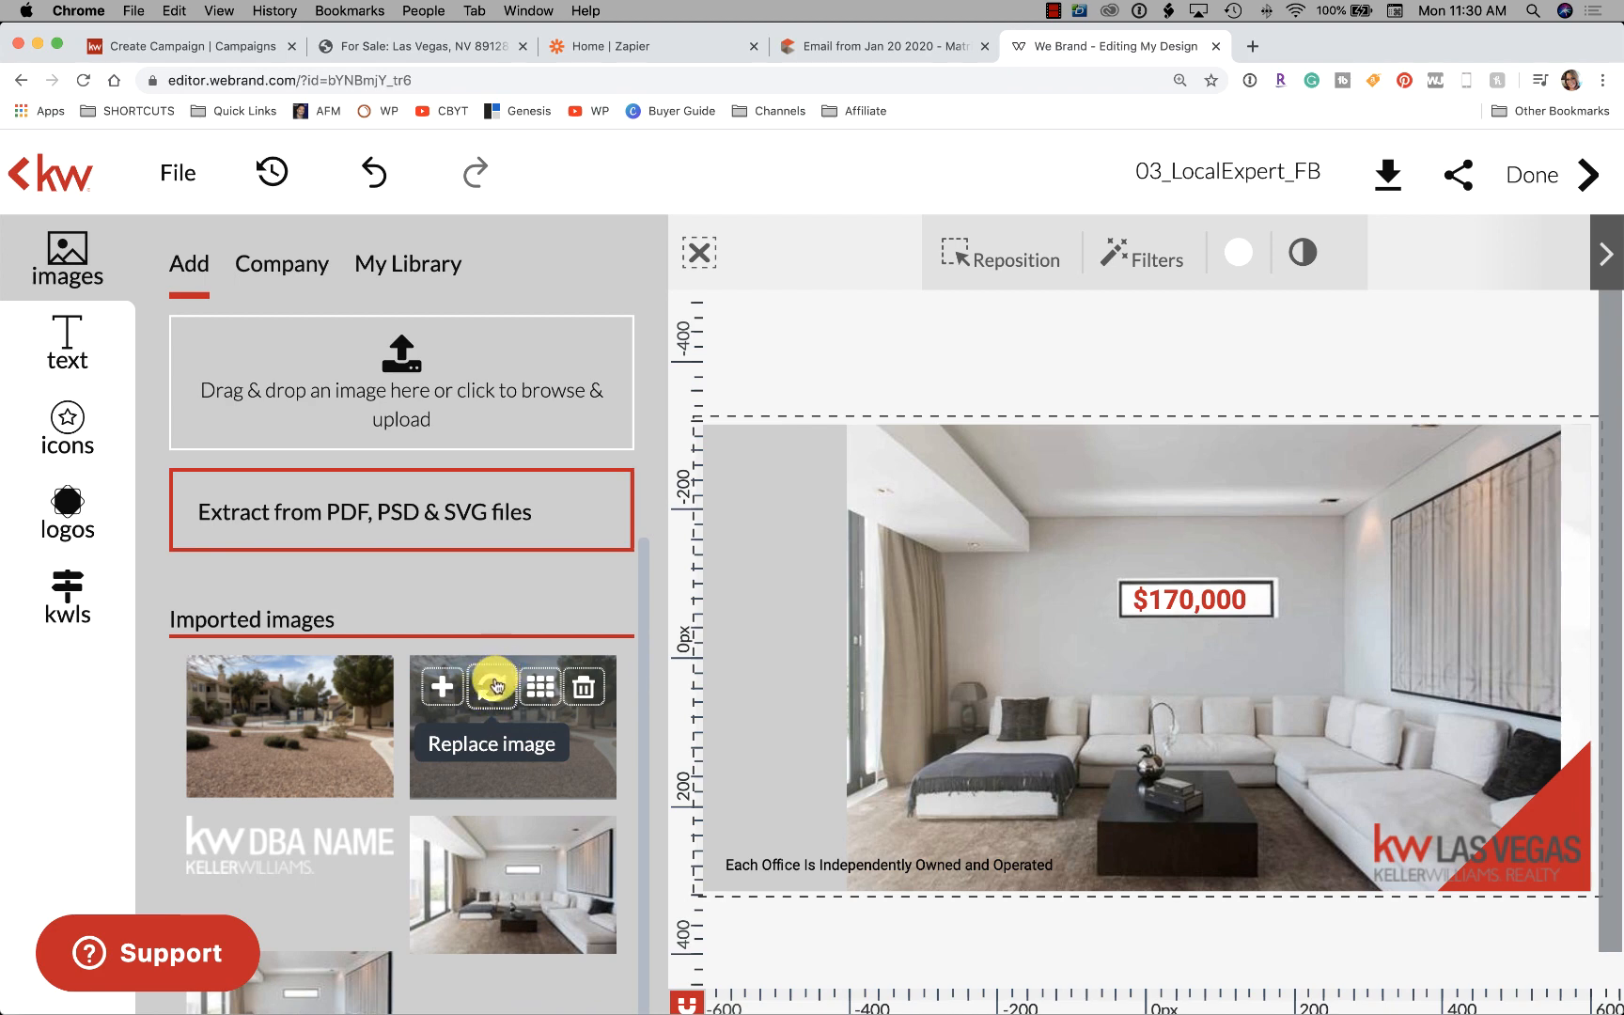
# Replace the living-room background with the desert photo, stretch it across the ad, and add a horizontal guide
pyautogui.click(495, 685)
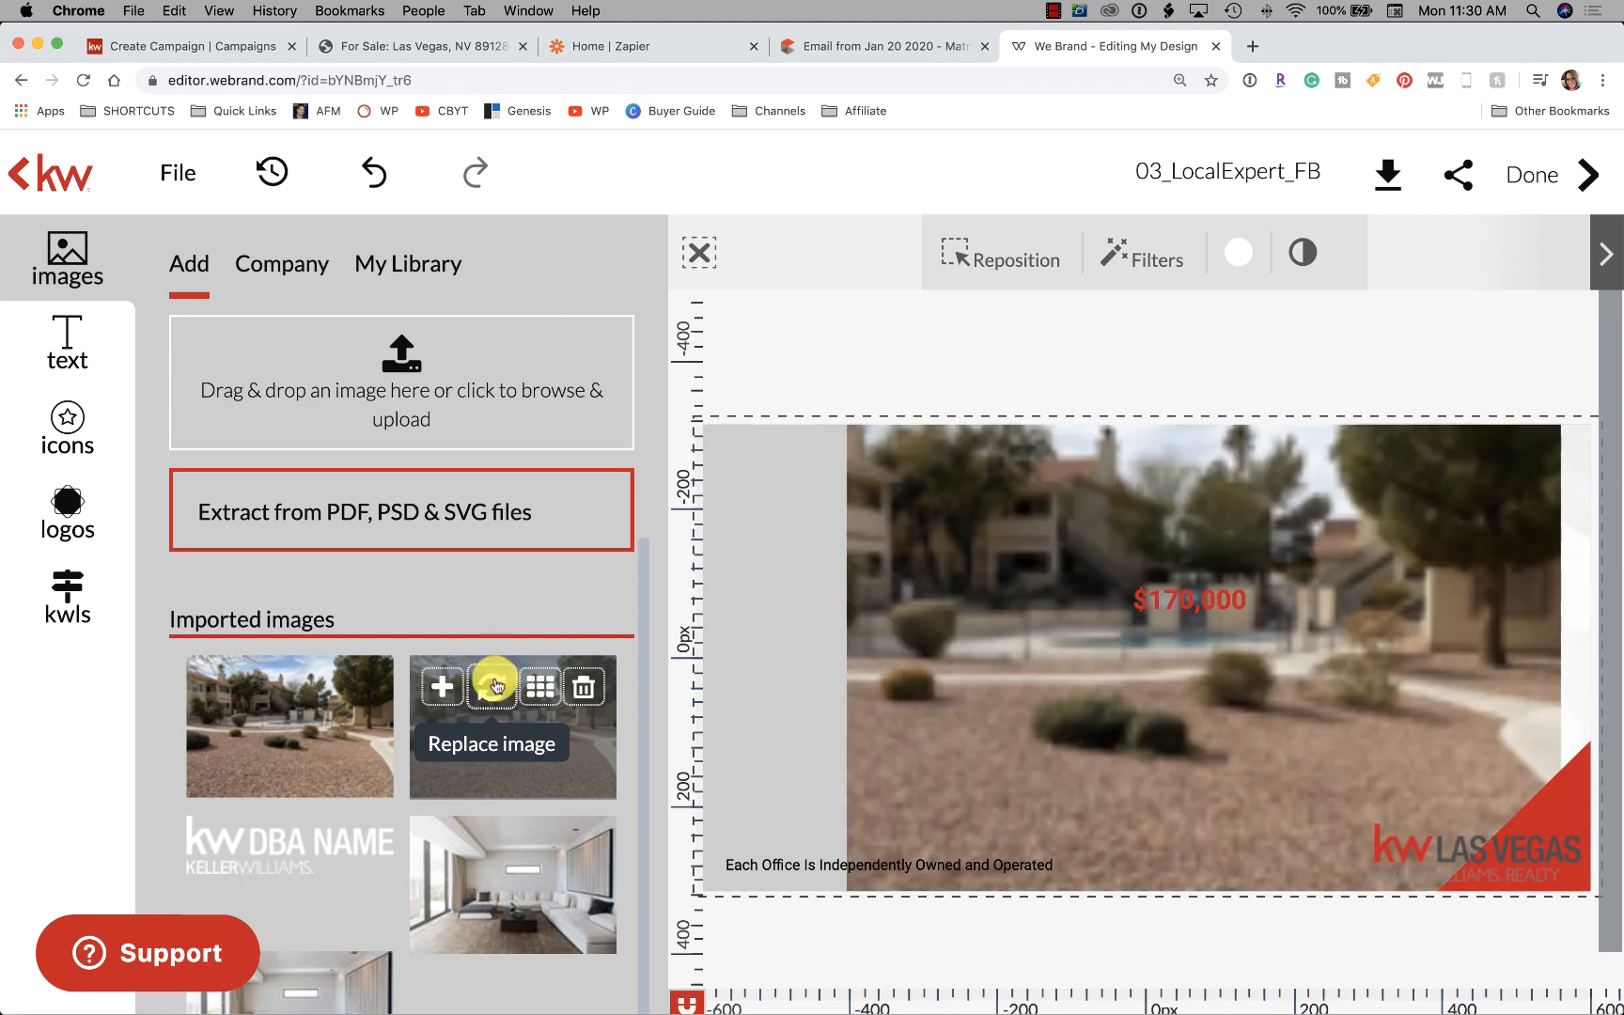
pyautogui.moveTo(505, 714); pyautogui.dragTo(1206, 625)
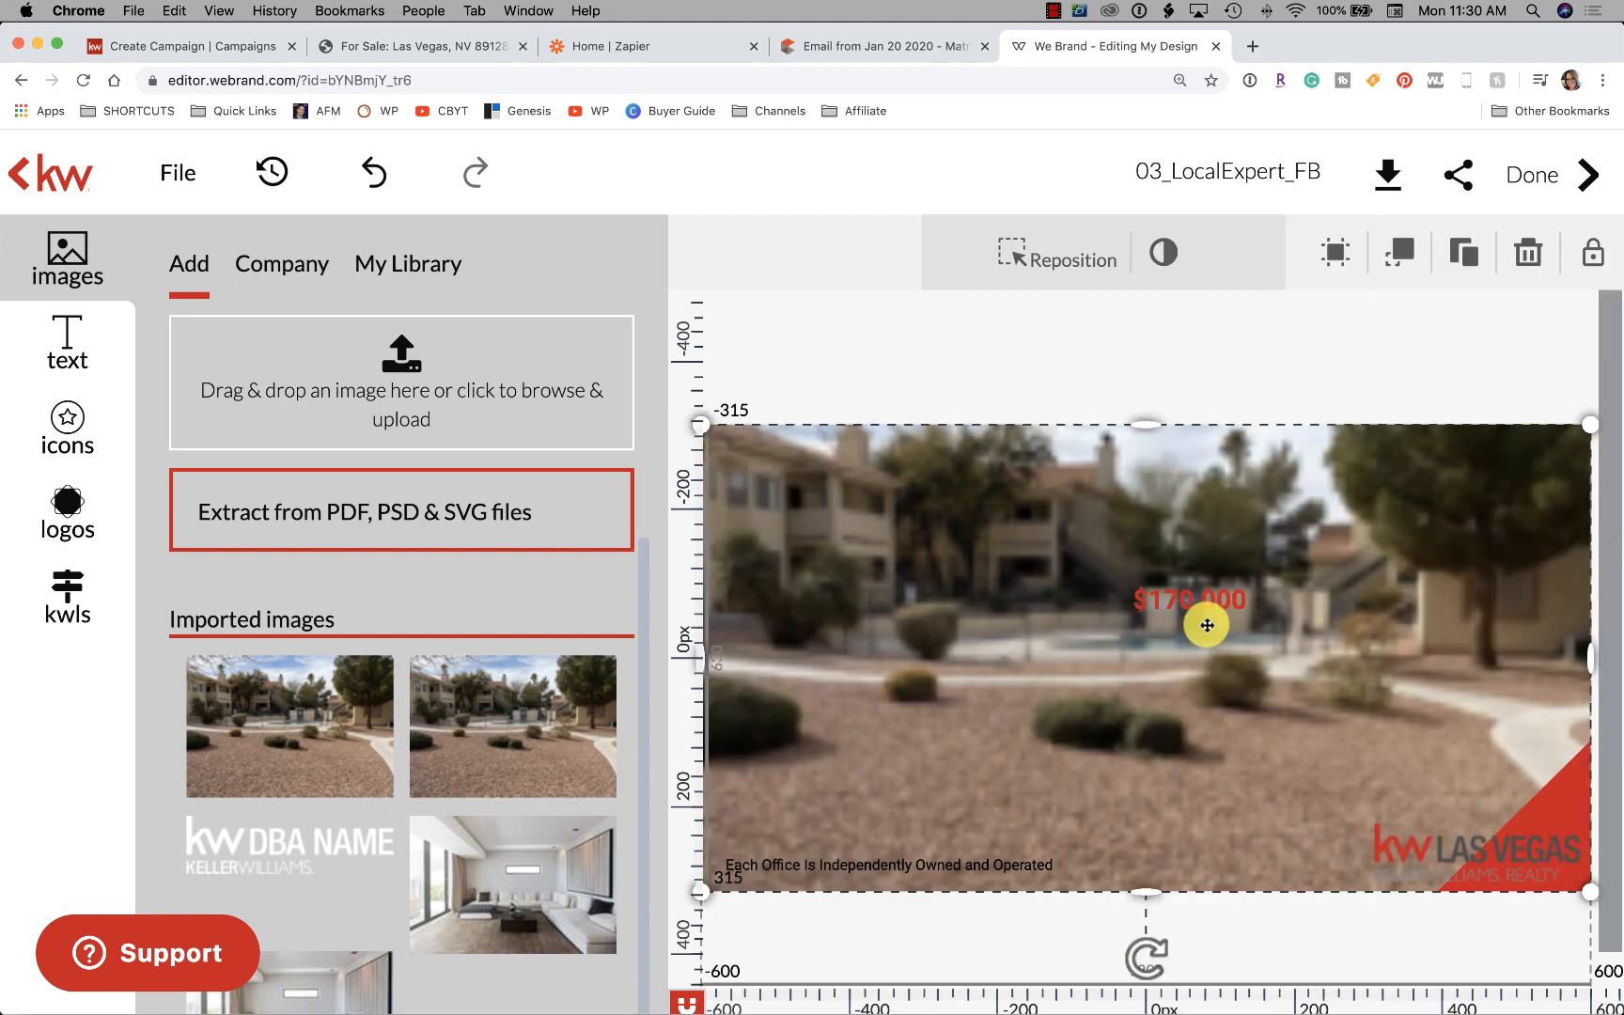
pyautogui.click(1219, 378)
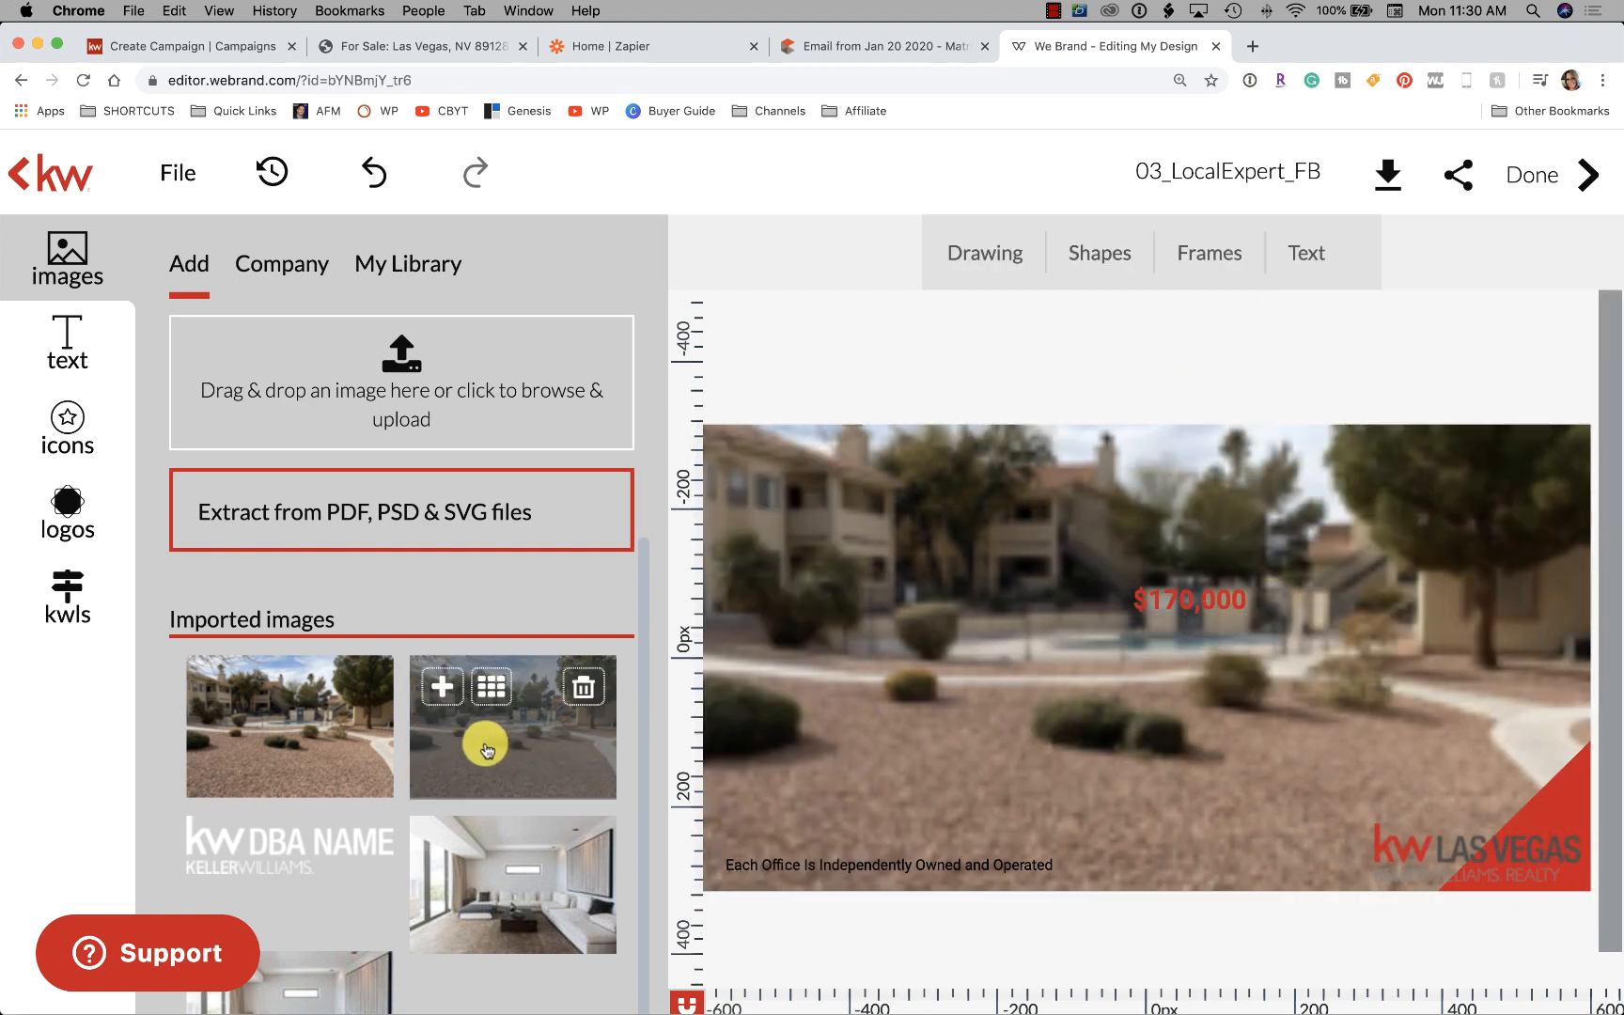
pyautogui.moveTo(254, 725)
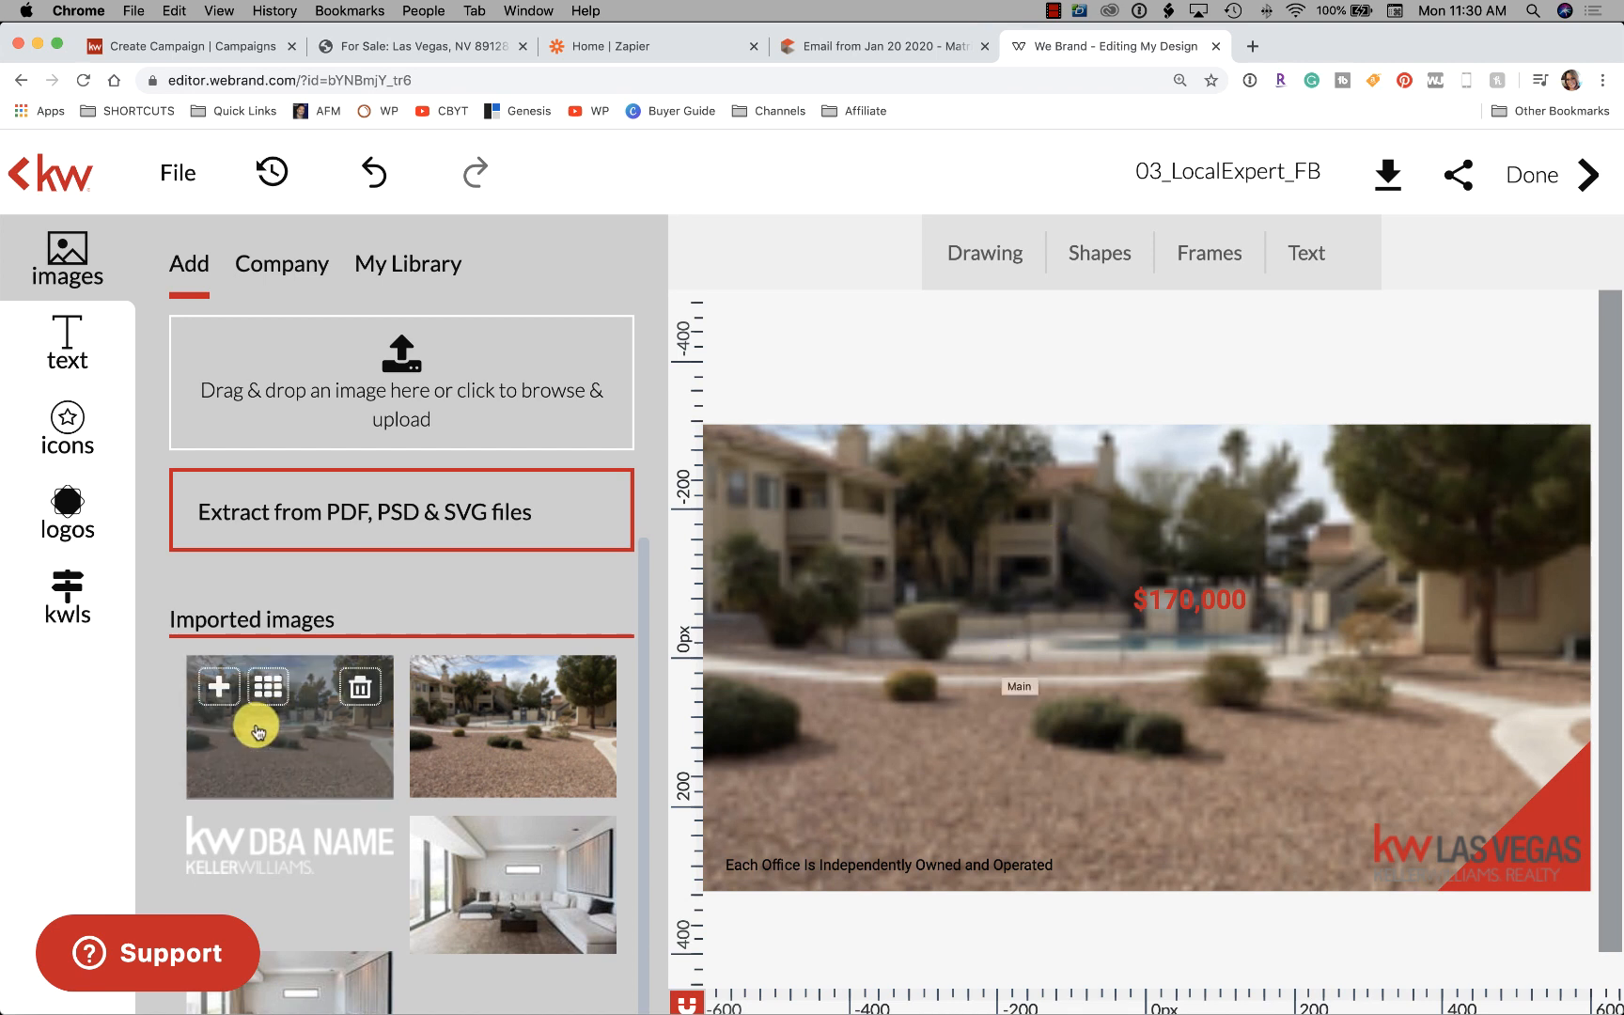
pyautogui.click(922, 598)
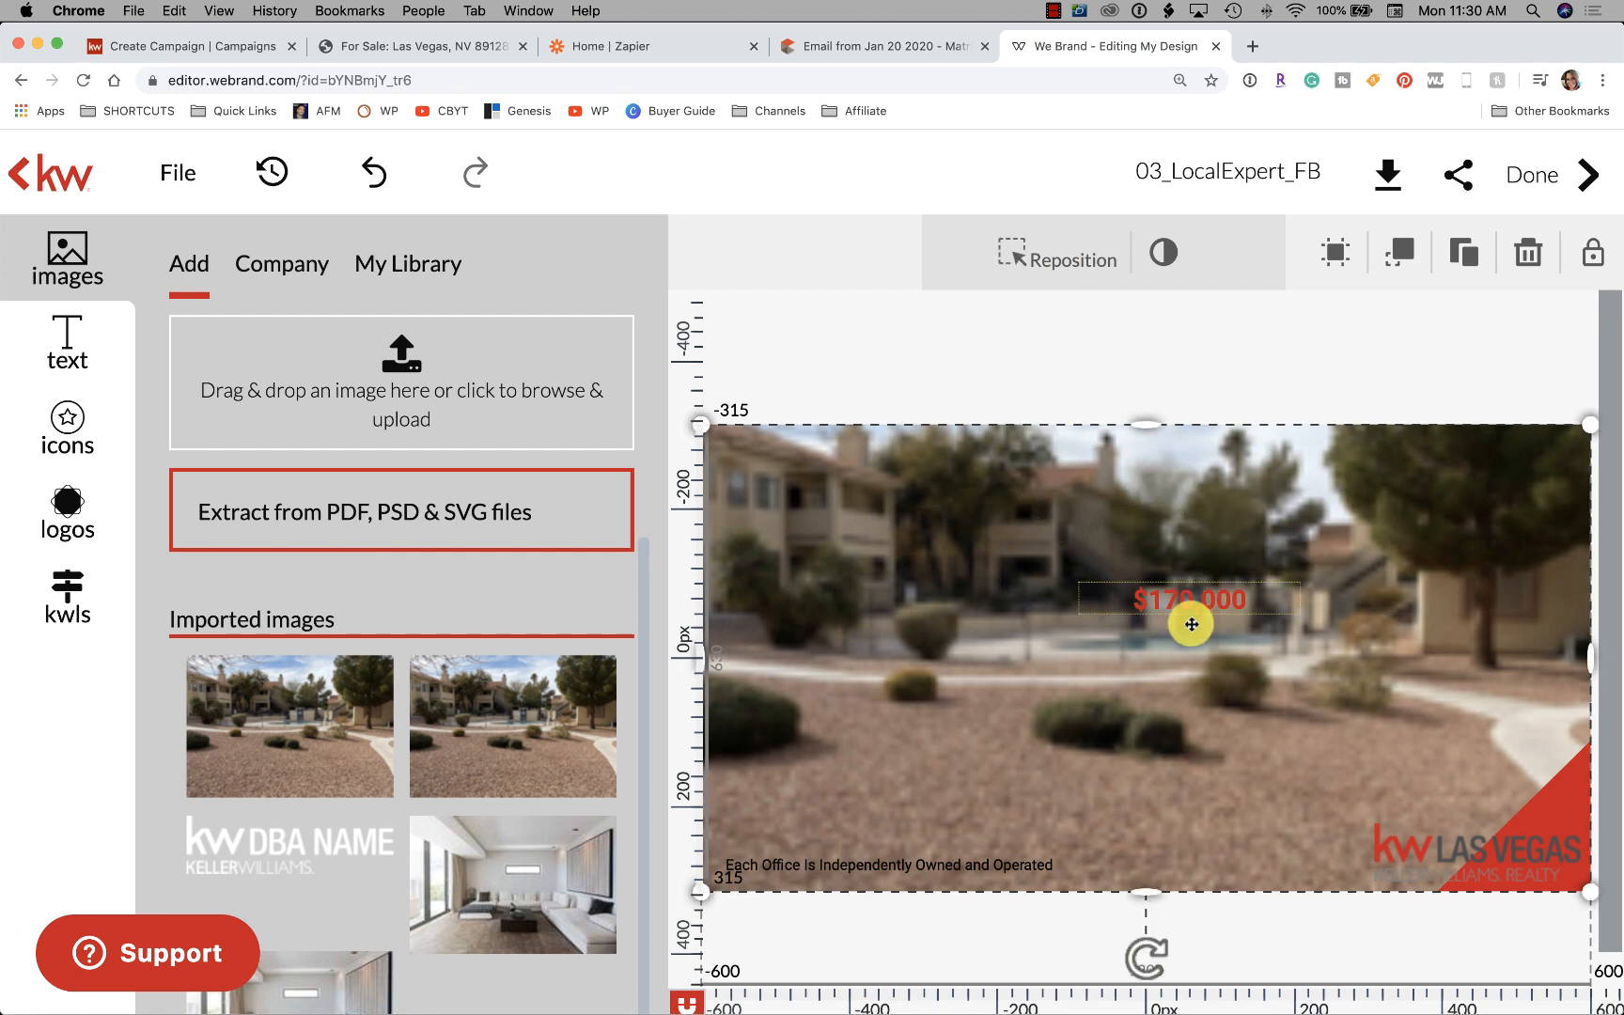
pyautogui.click(682, 724)
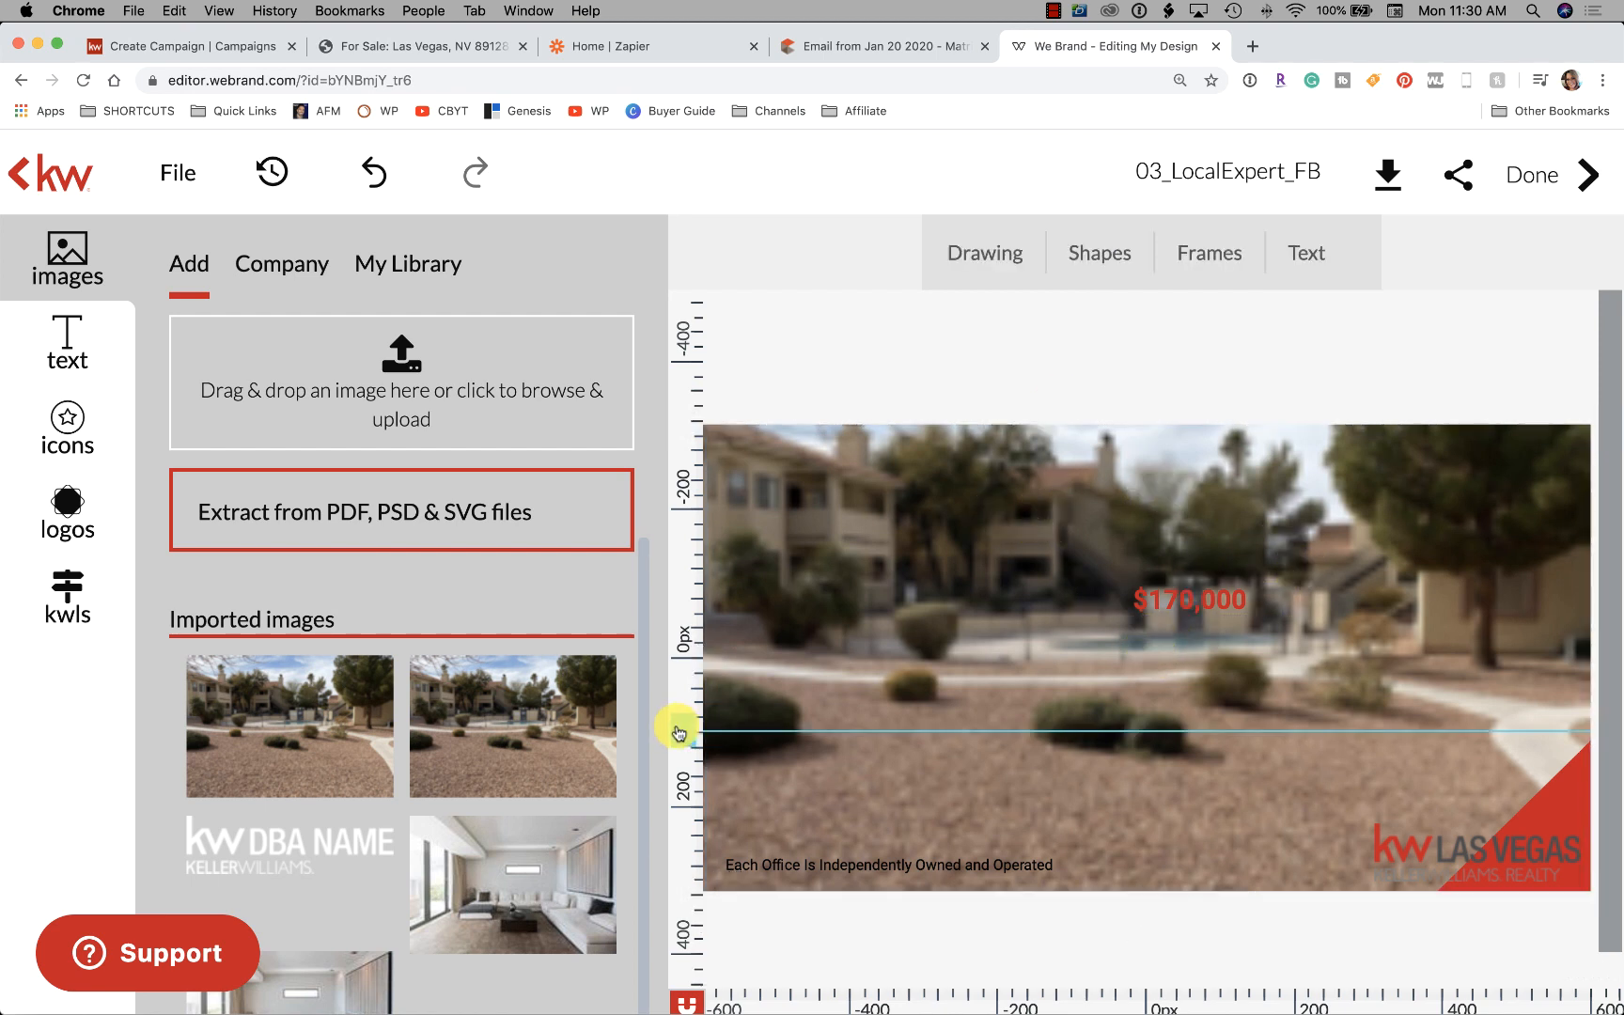
# Add the imported desert photos to the ad and delete the IMAGE placeholder
pyautogui.click(440, 695)
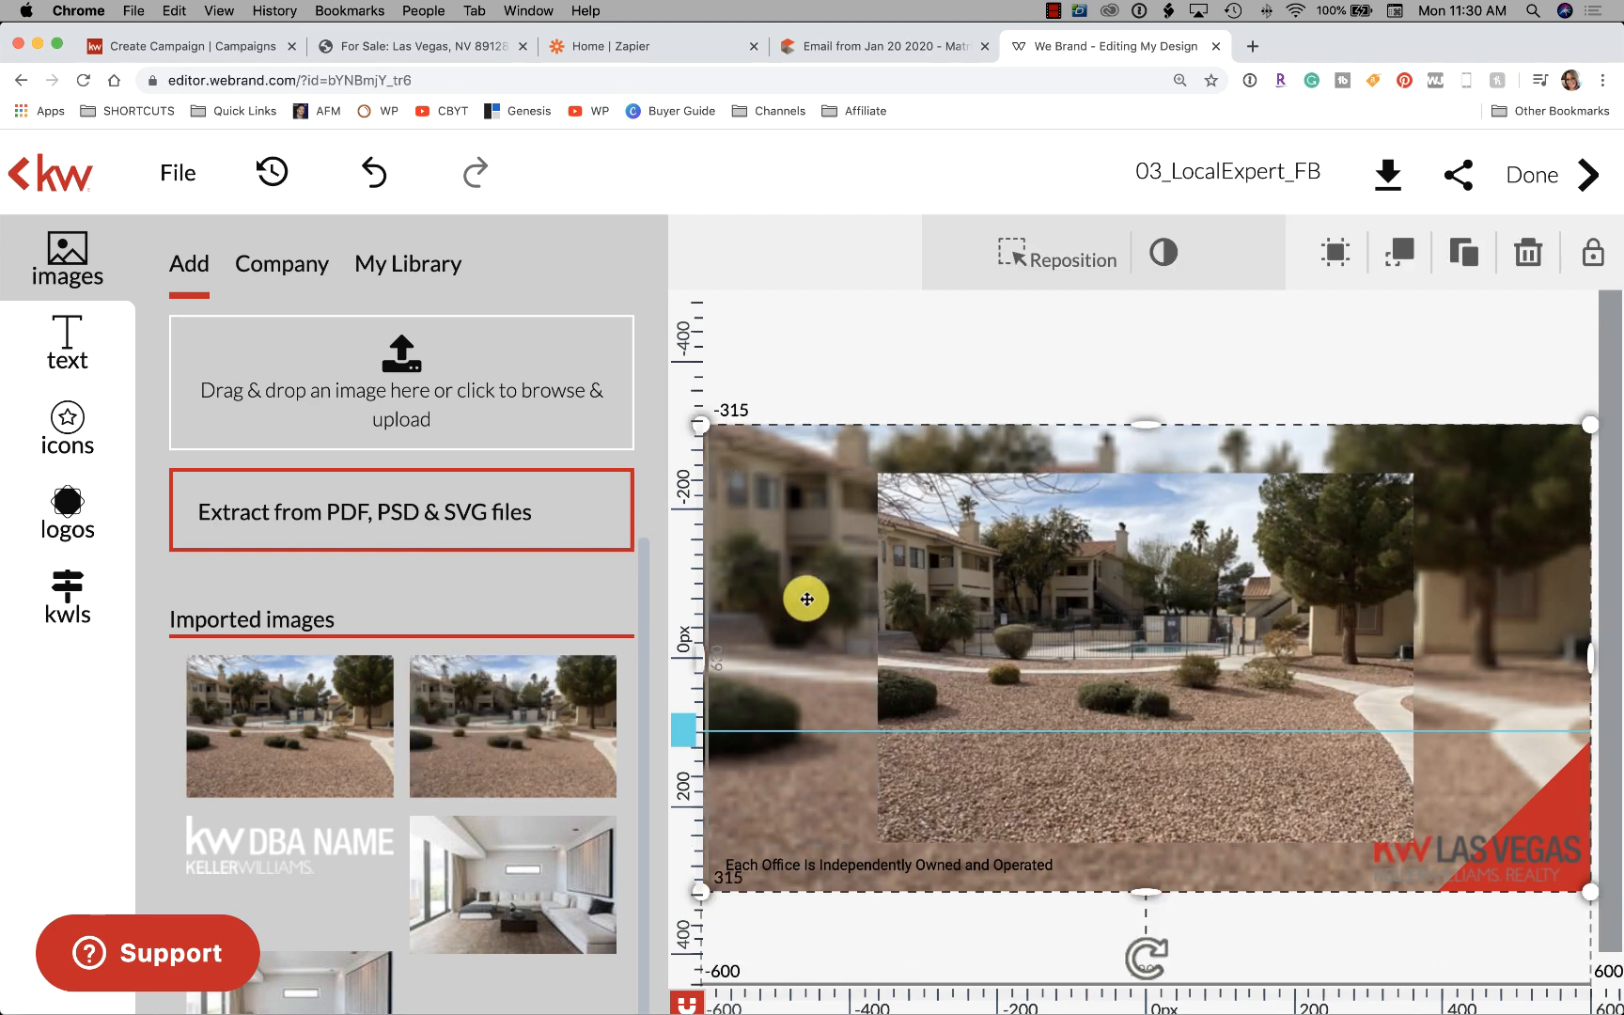
pyautogui.click(1004, 597)
pyautogui.moveTo(1022, 588)
pyautogui.mouseDown()
pyautogui.moveTo(673, 419)
pyautogui.moveTo(1022, 529)
pyautogui.mouseUp()
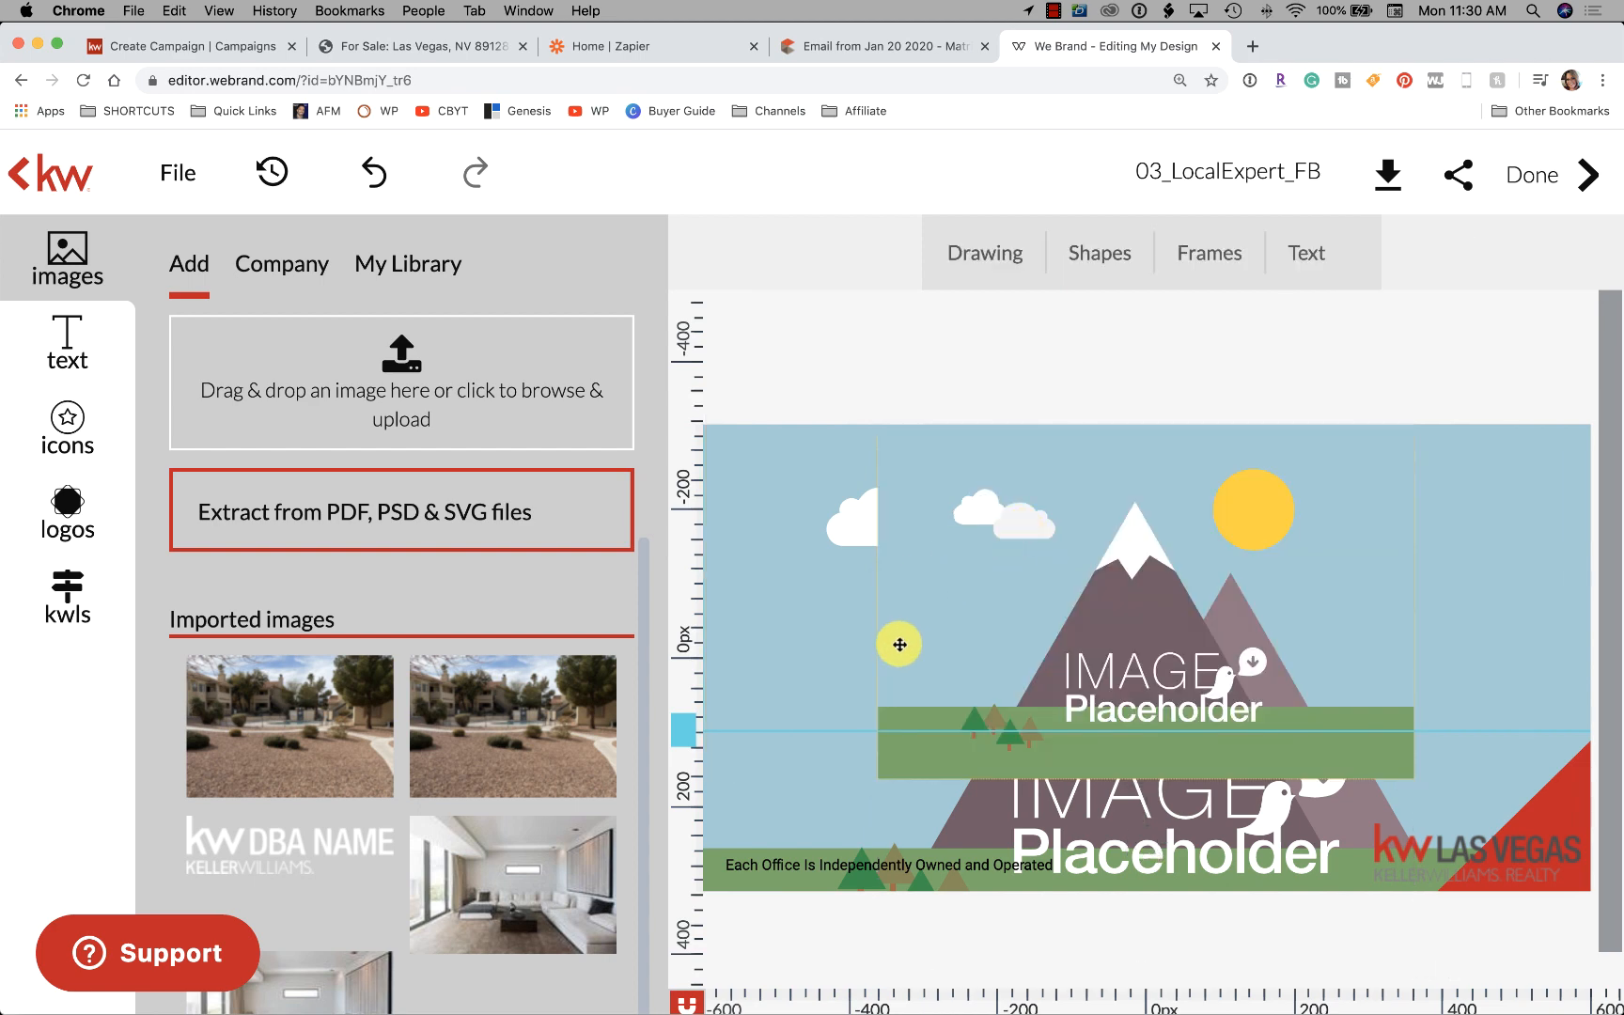
pyautogui.click(507, 750)
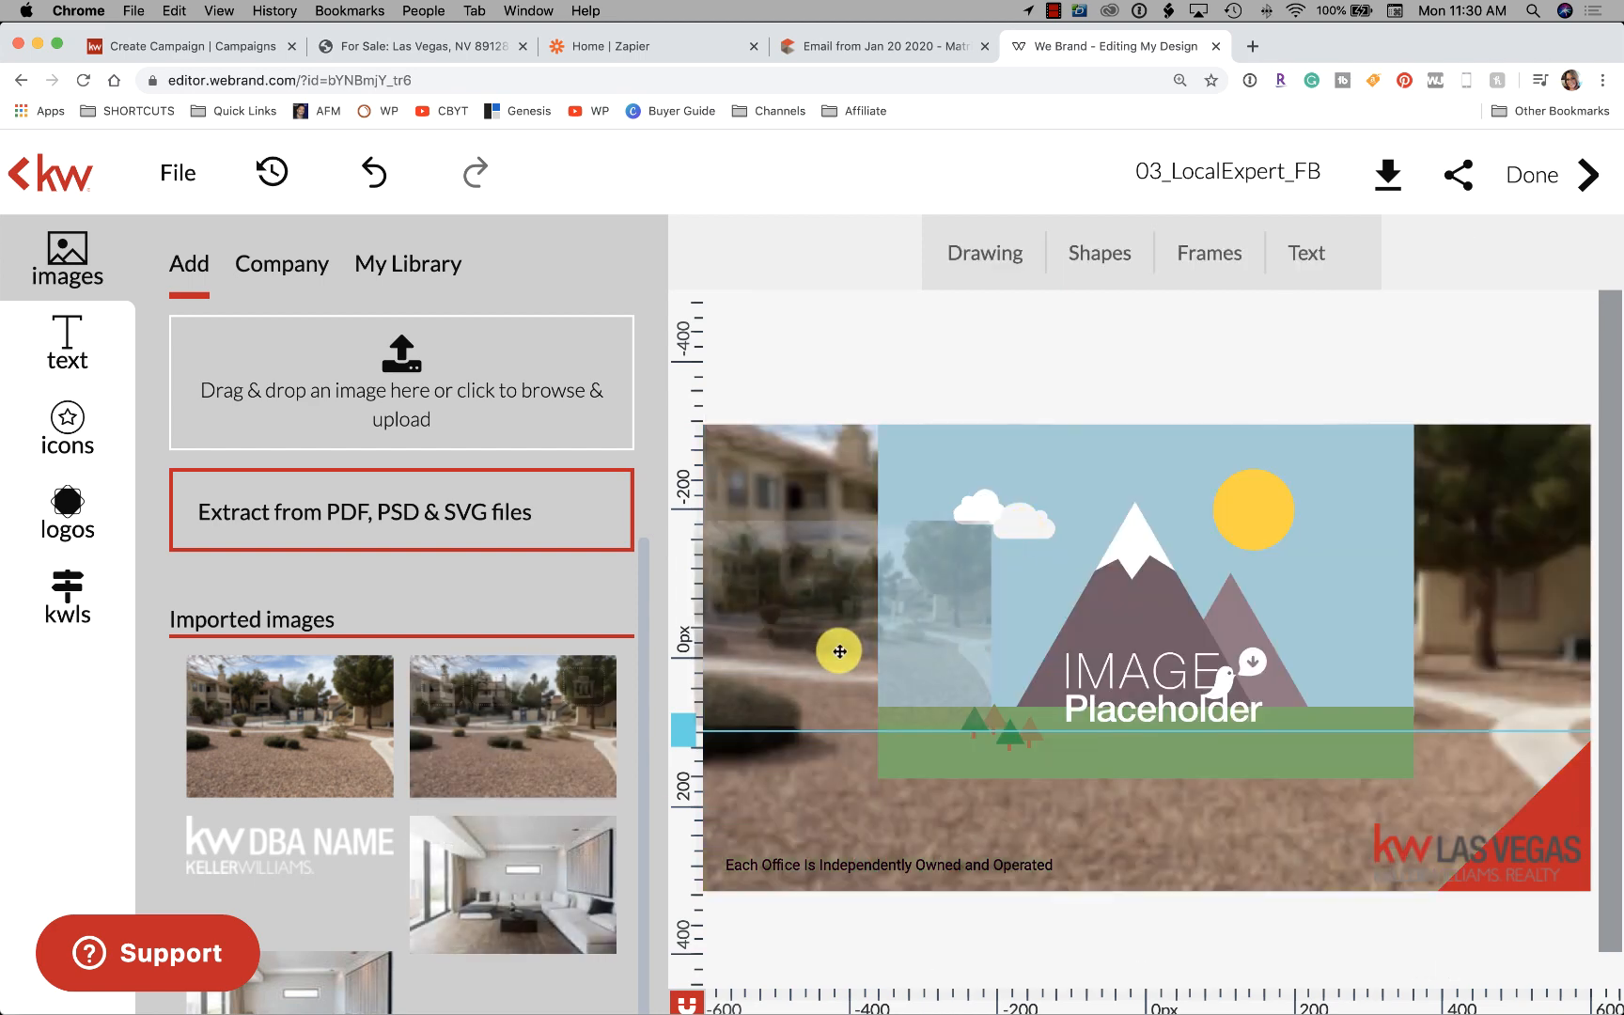
pyautogui.click(1323, 448)
pyautogui.press('Delete')
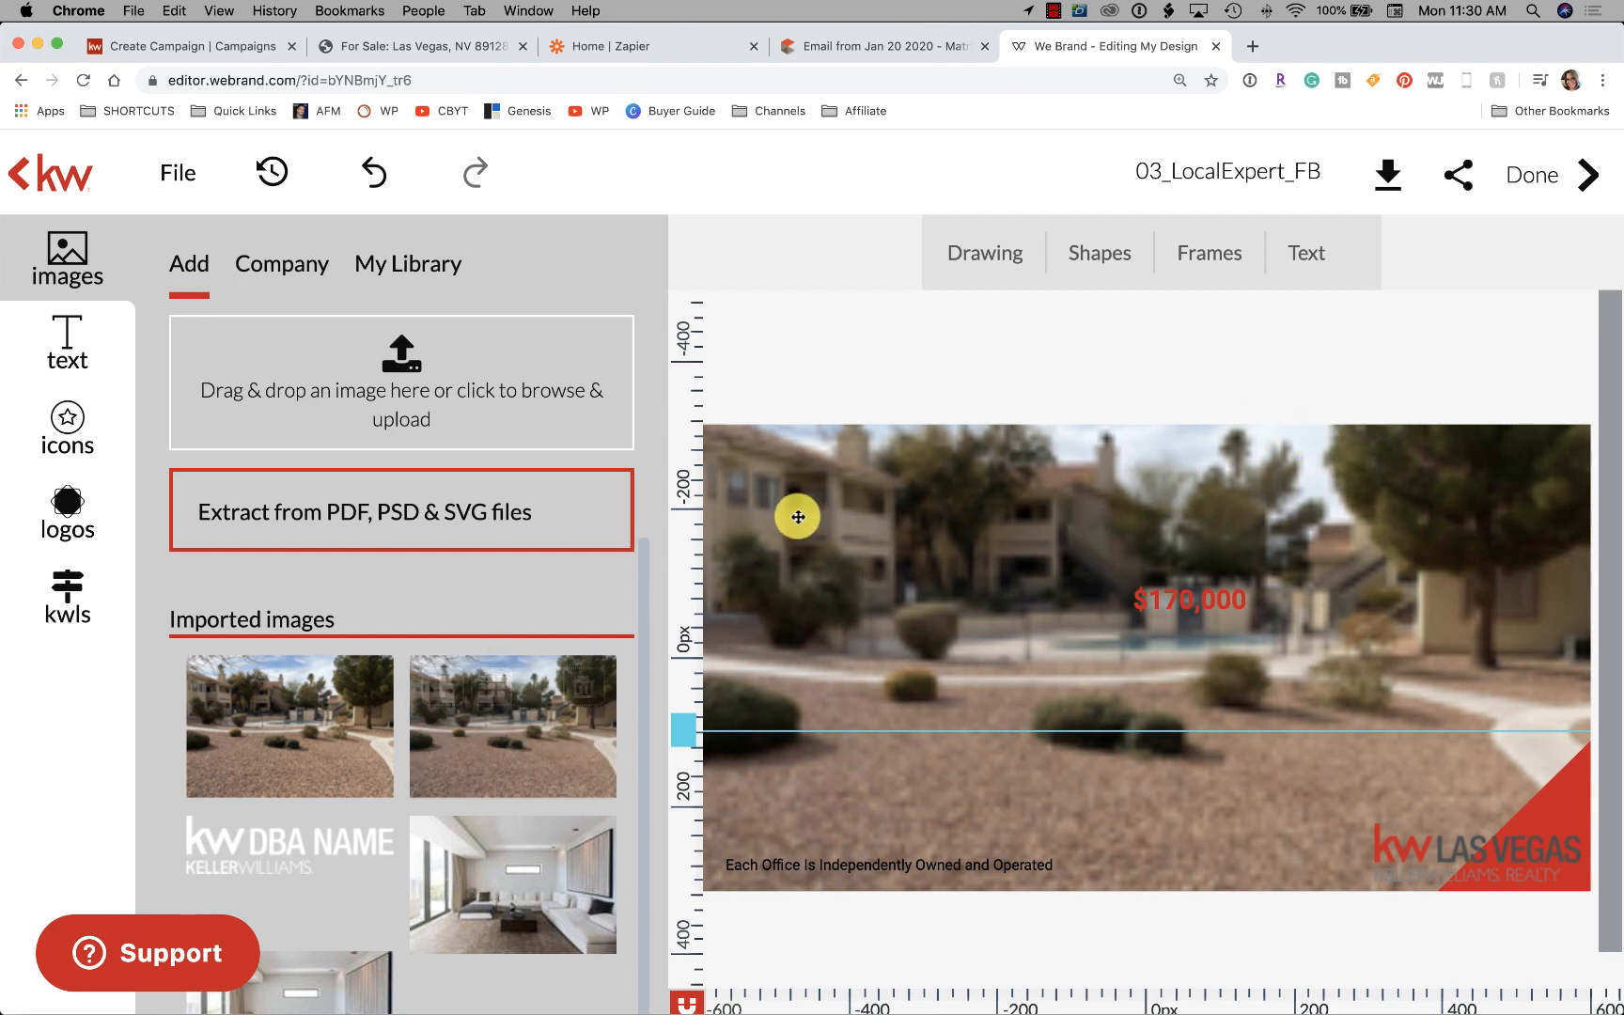
# Place the first imported photo and delete the template's illustrated background
pyautogui.moveTo(577, 636); pyautogui.dragTo(1058, 577)
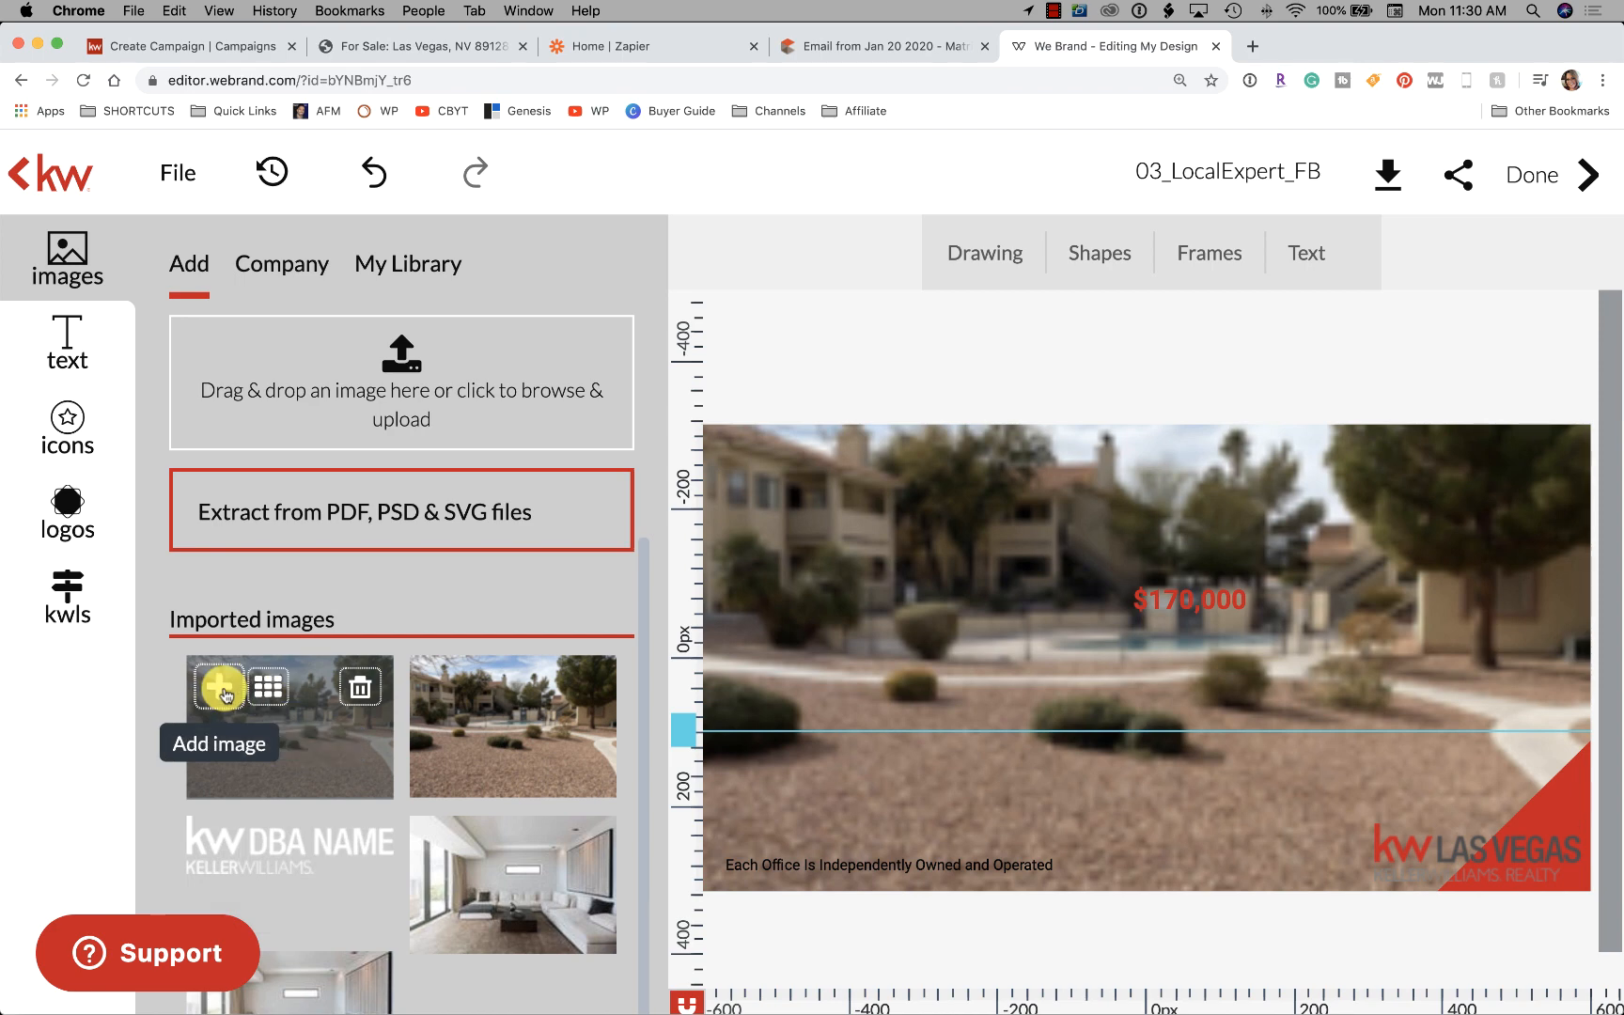
pyautogui.click(225, 686)
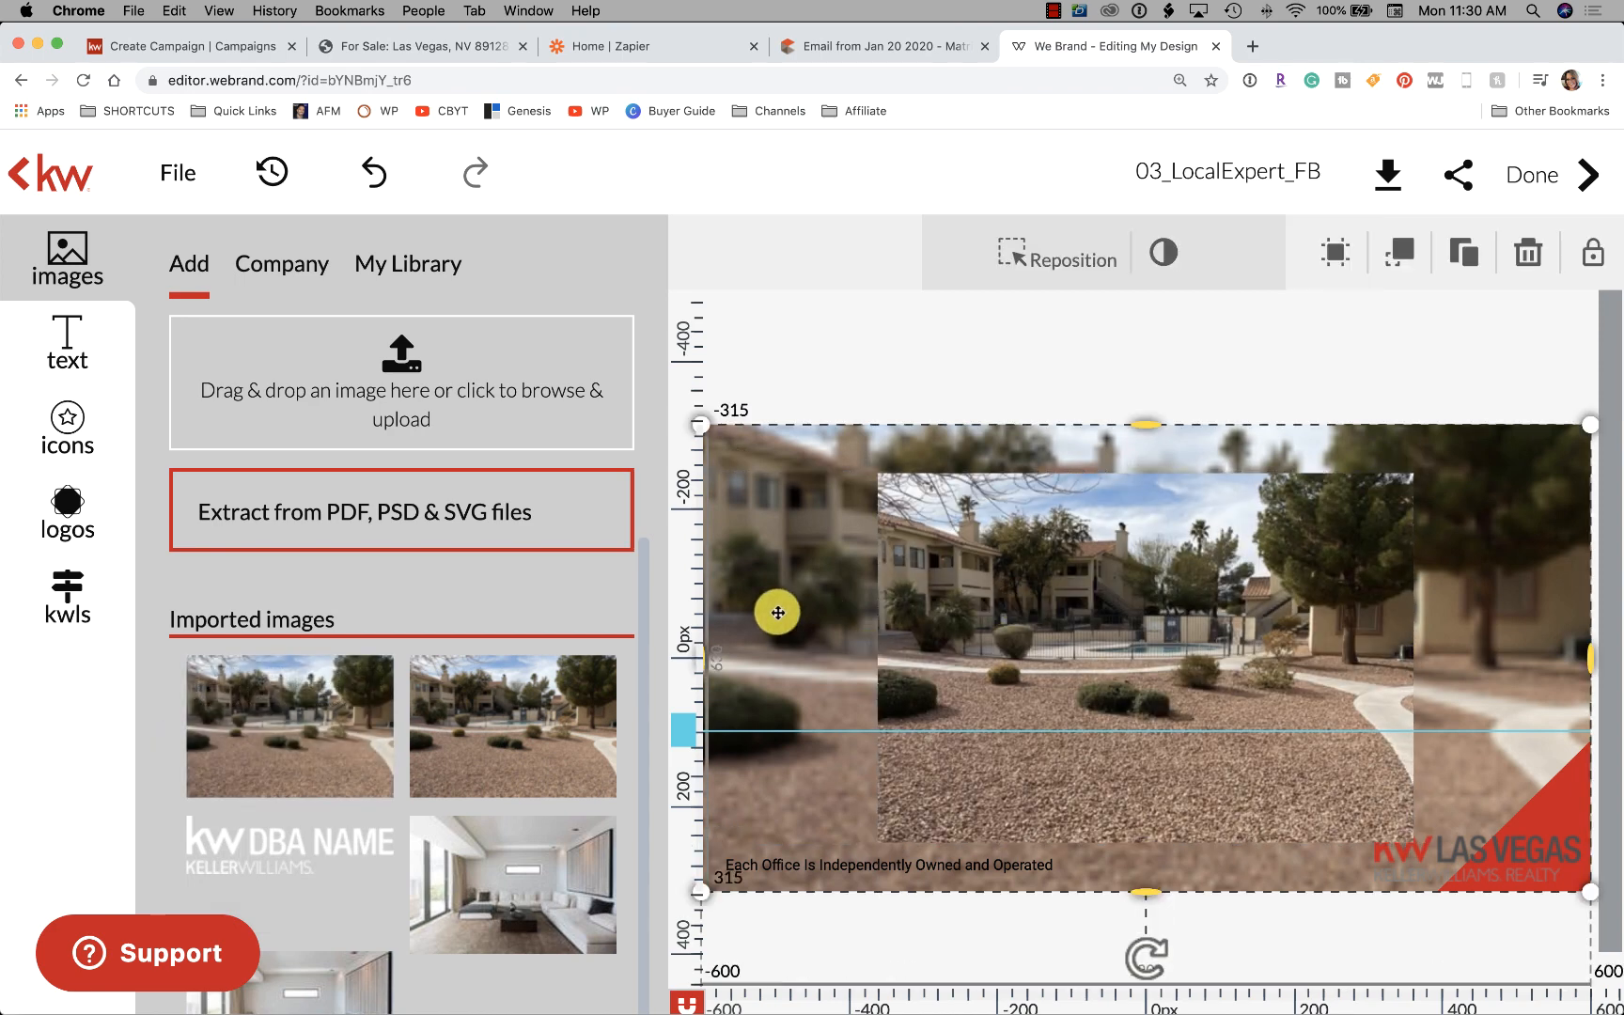
pyautogui.click(778, 612)
pyautogui.click(778, 612)
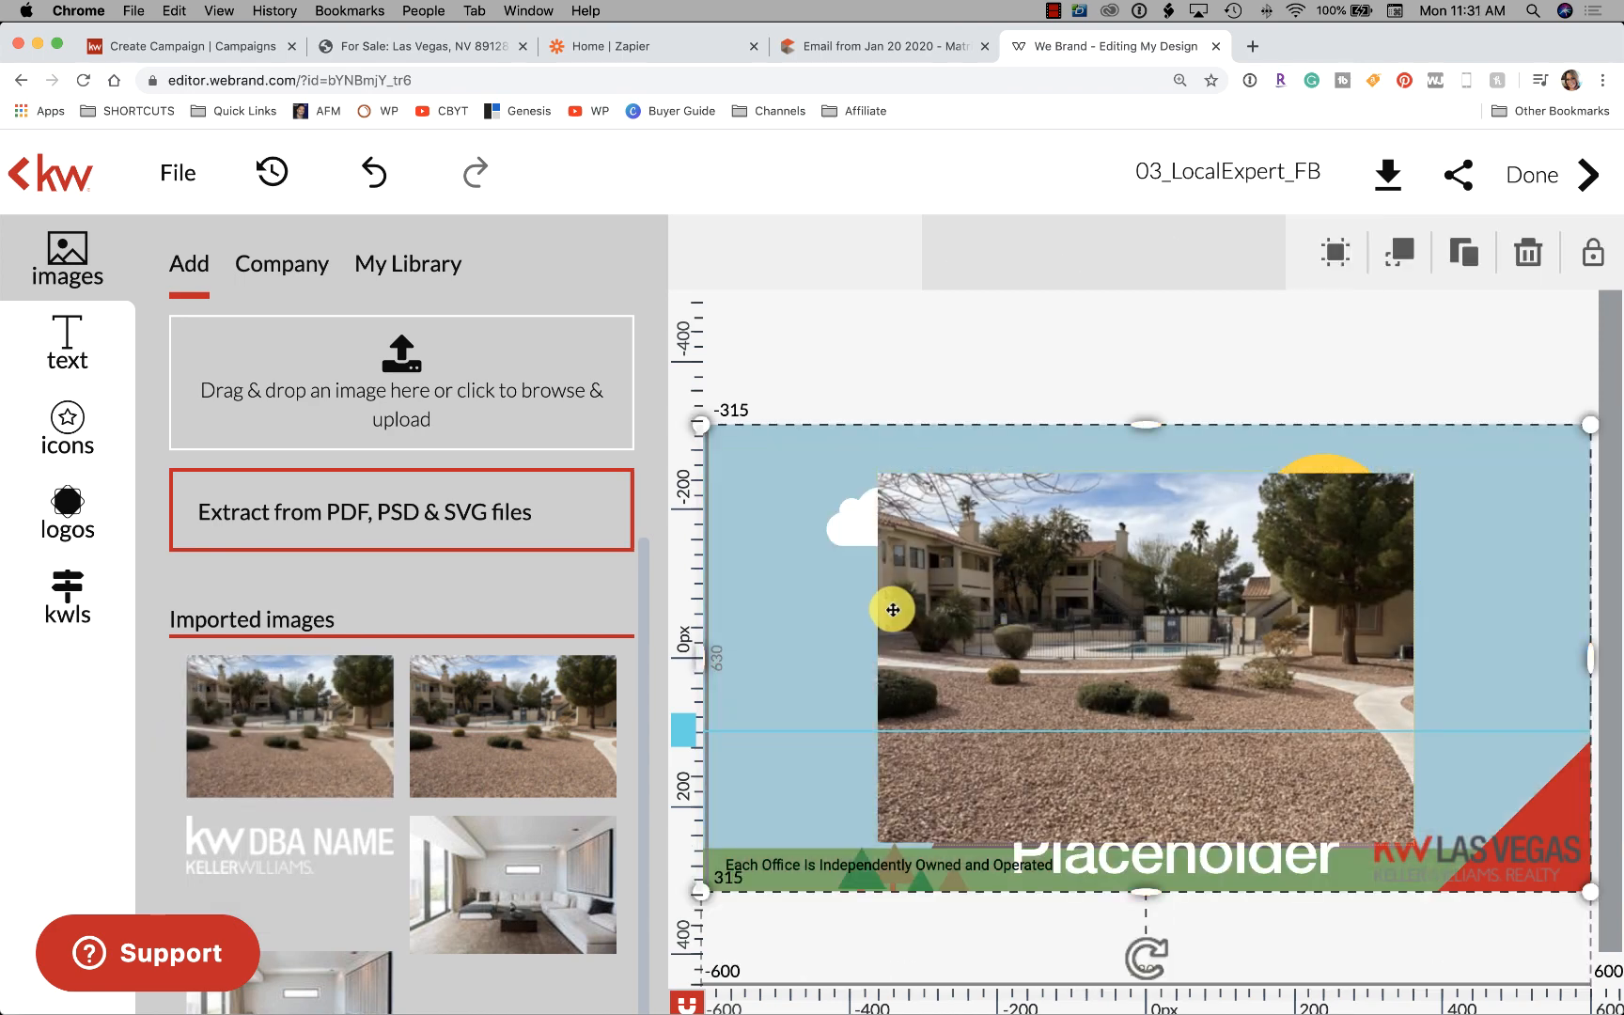
pyautogui.press('Delete')
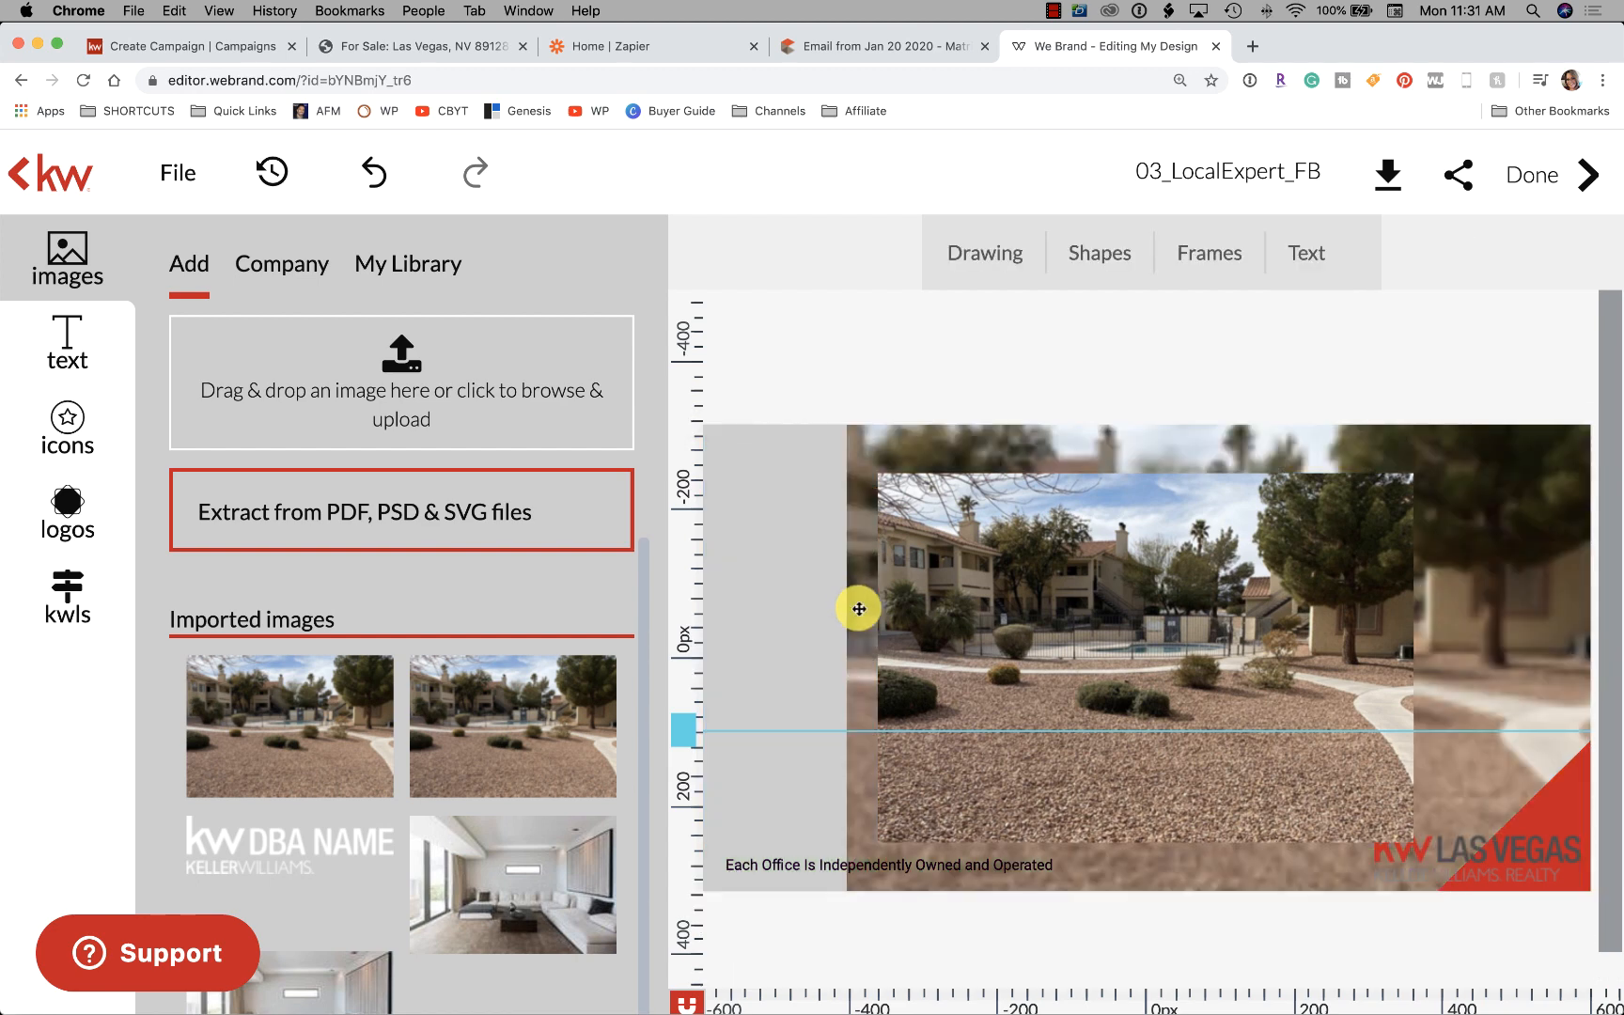
# Move the house photo to the ad's left edge and enlarge it to fill the ad
pyautogui.click(1478, 564)
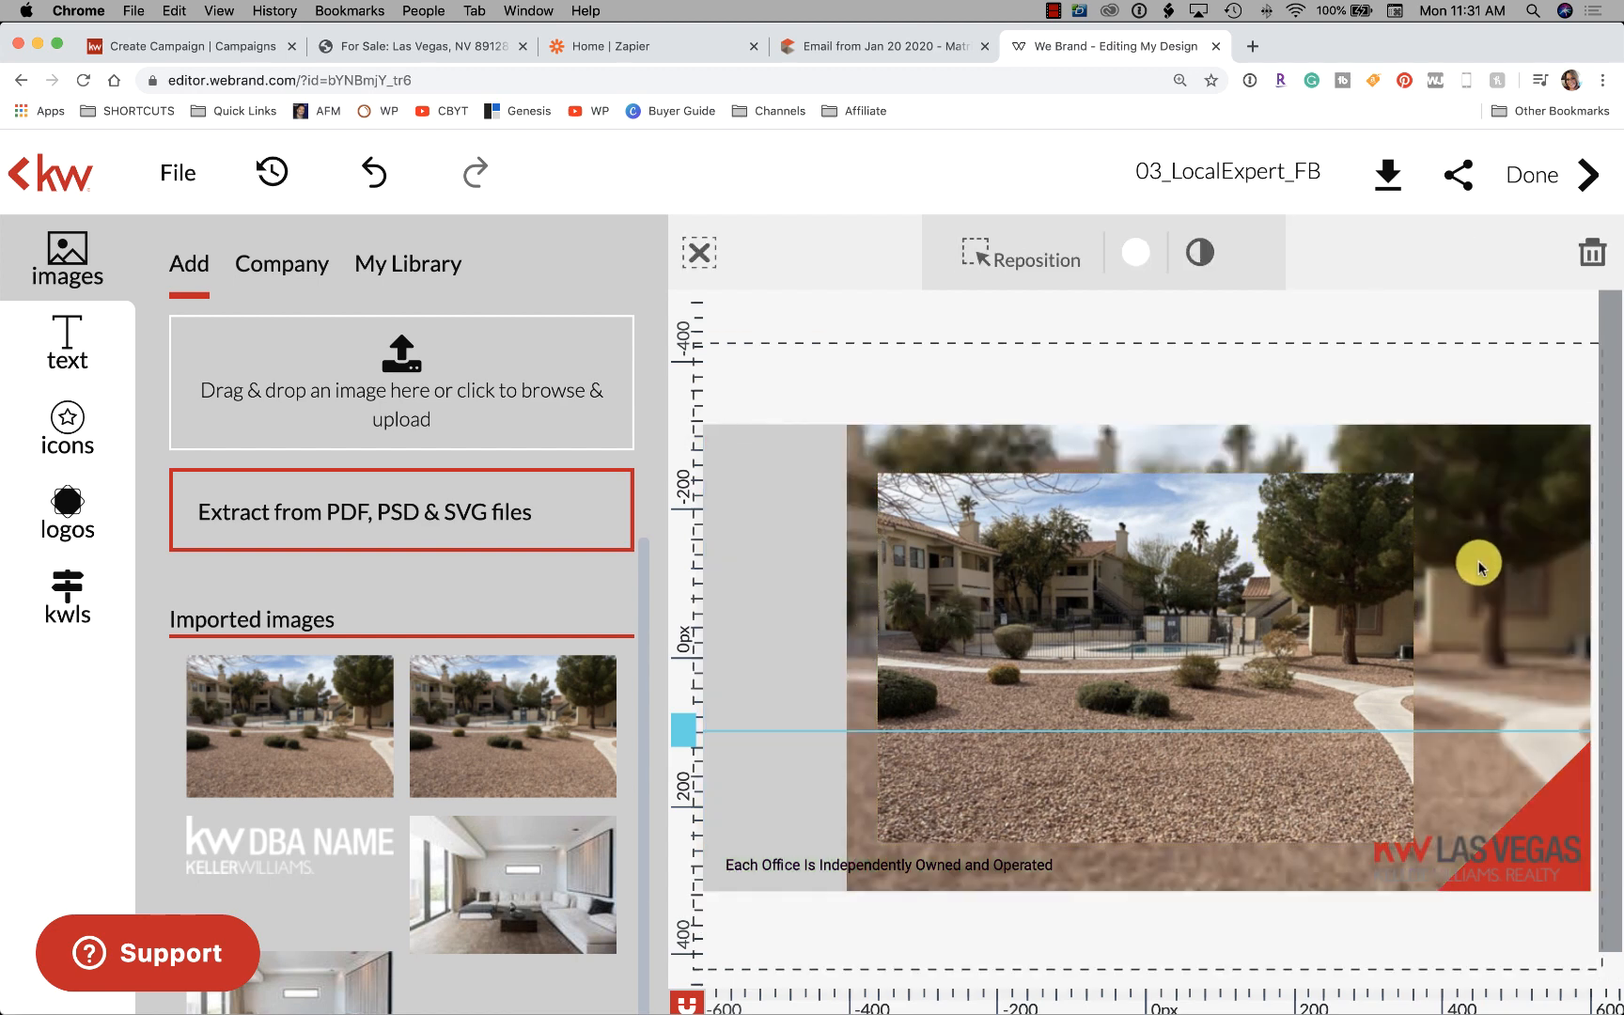
pyautogui.click(1138, 634)
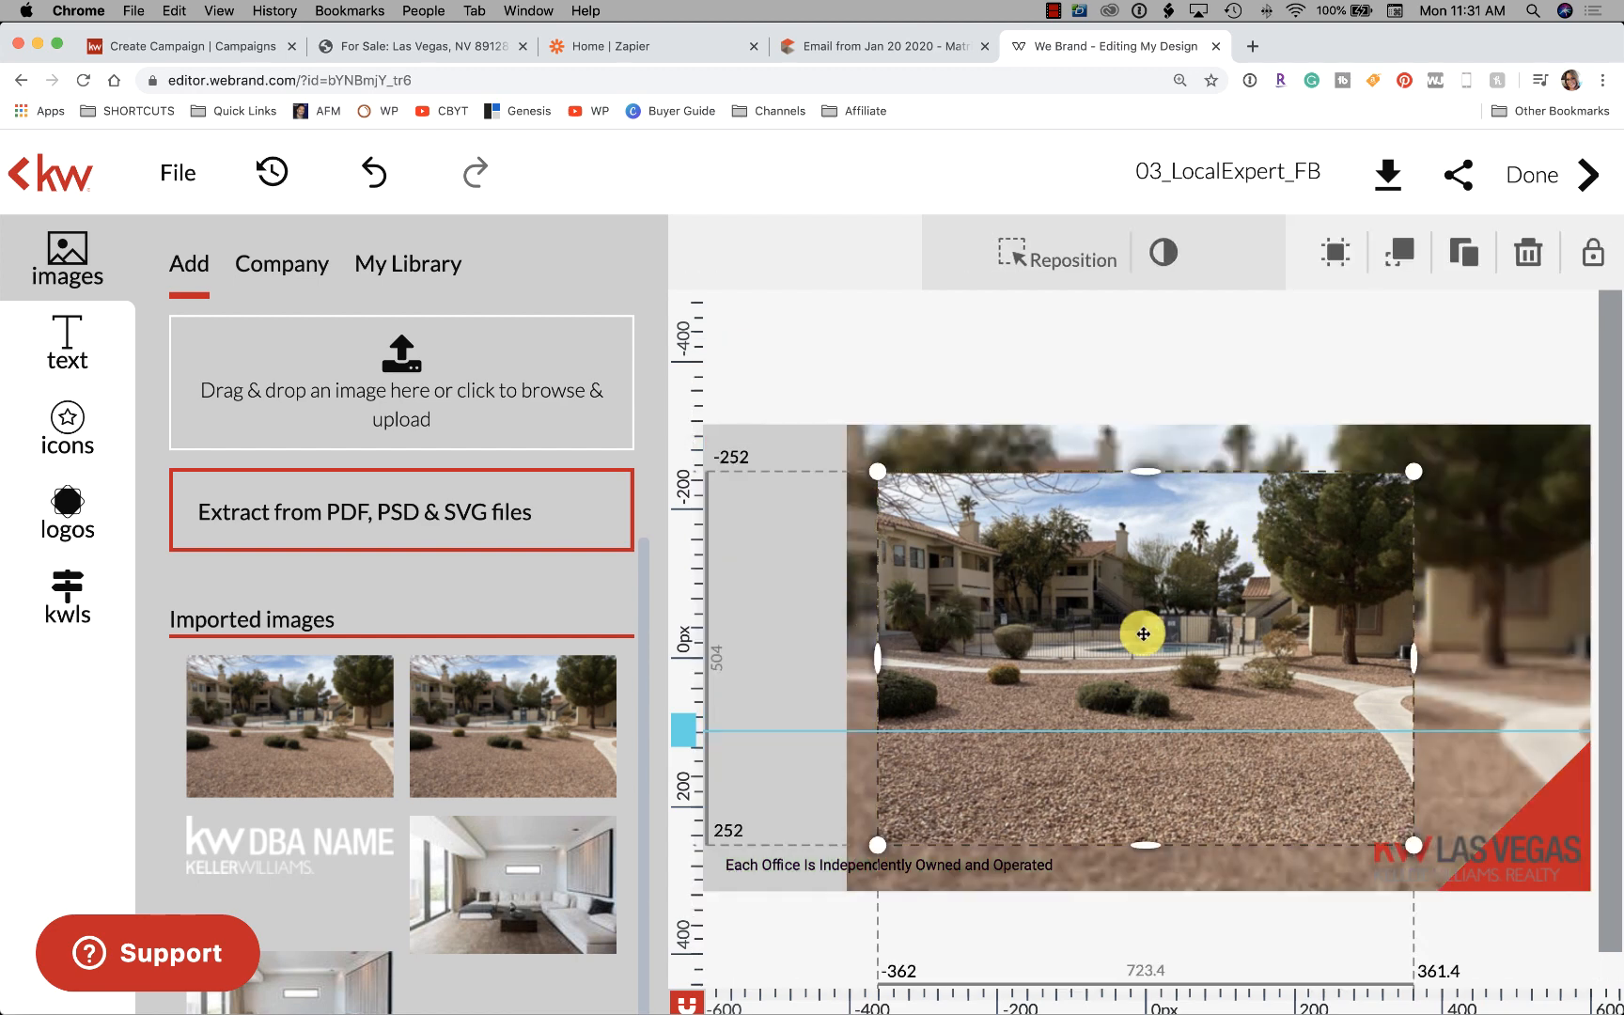
pyautogui.moveTo(1138, 634); pyautogui.dragTo(980, 586)
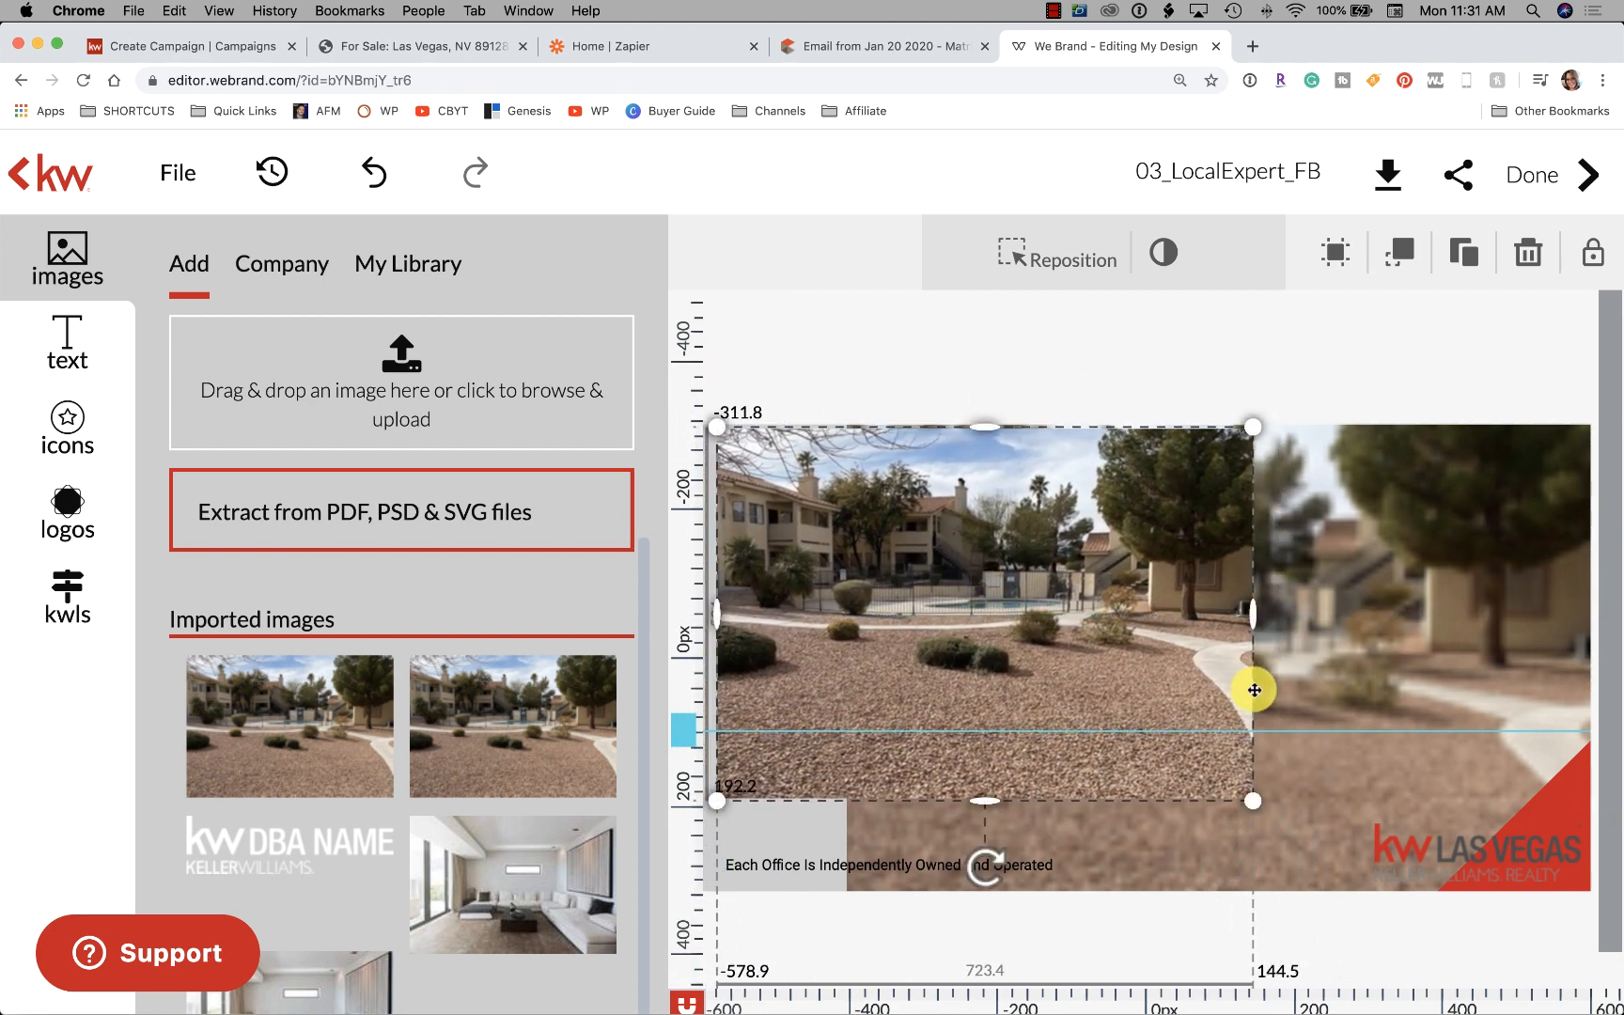
pyautogui.moveTo(1232, 805); pyautogui.dragTo(1623, 888)
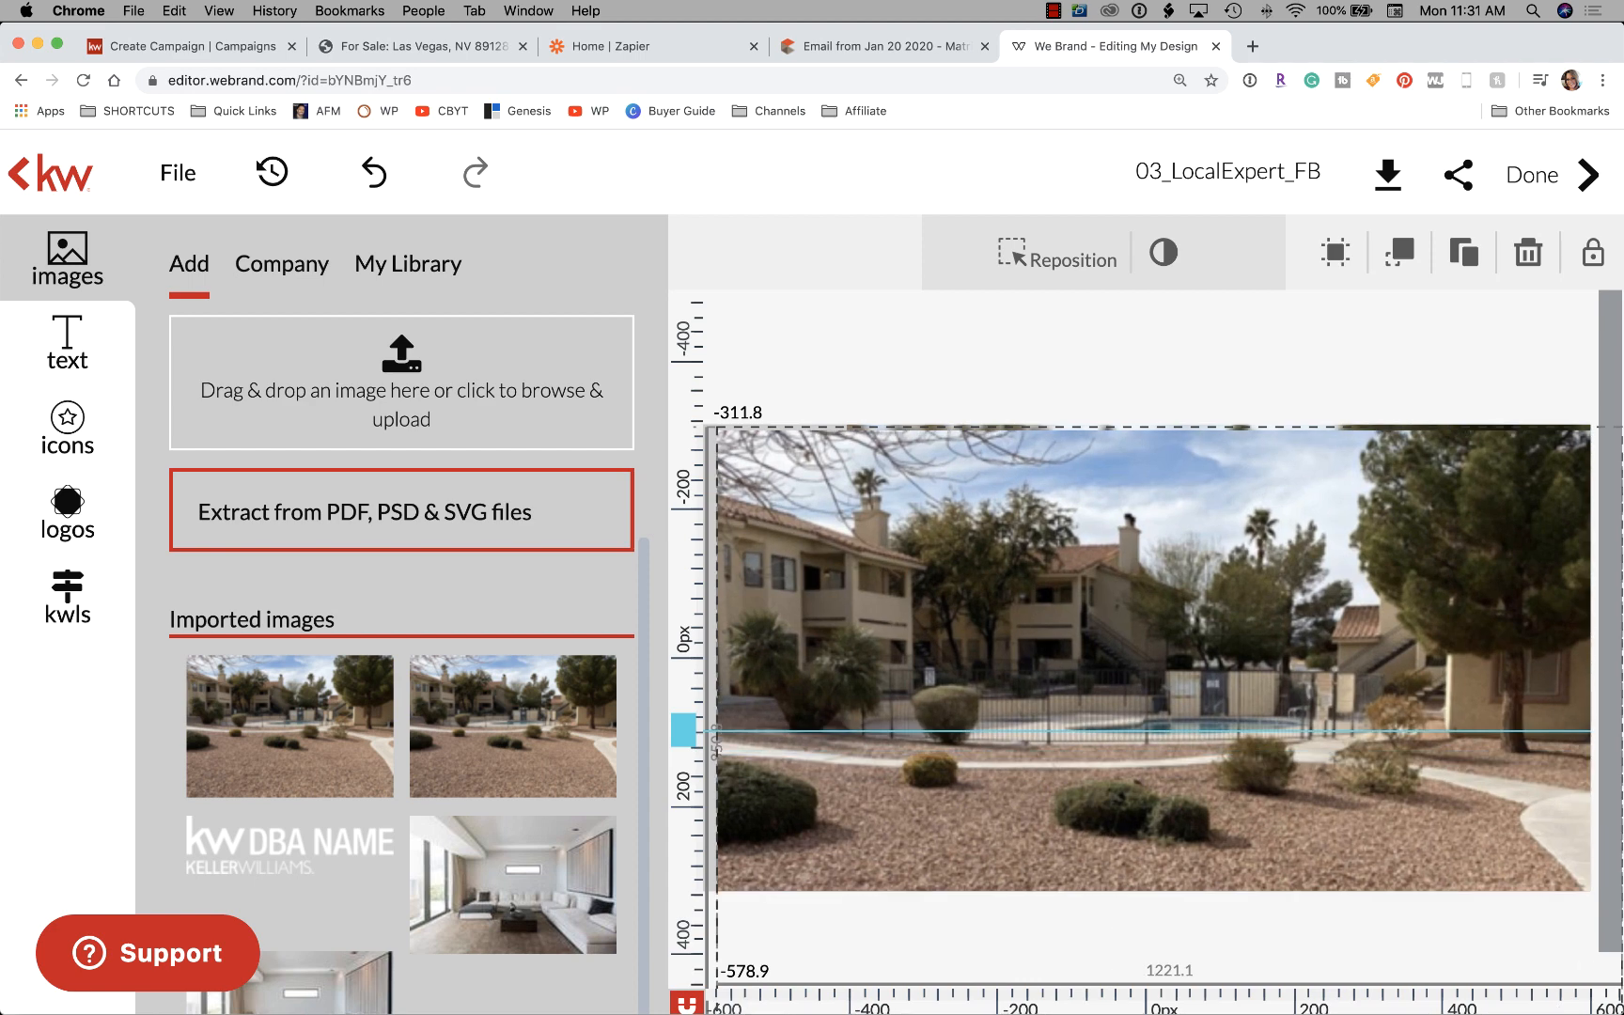
pyautogui.click(1138, 369)
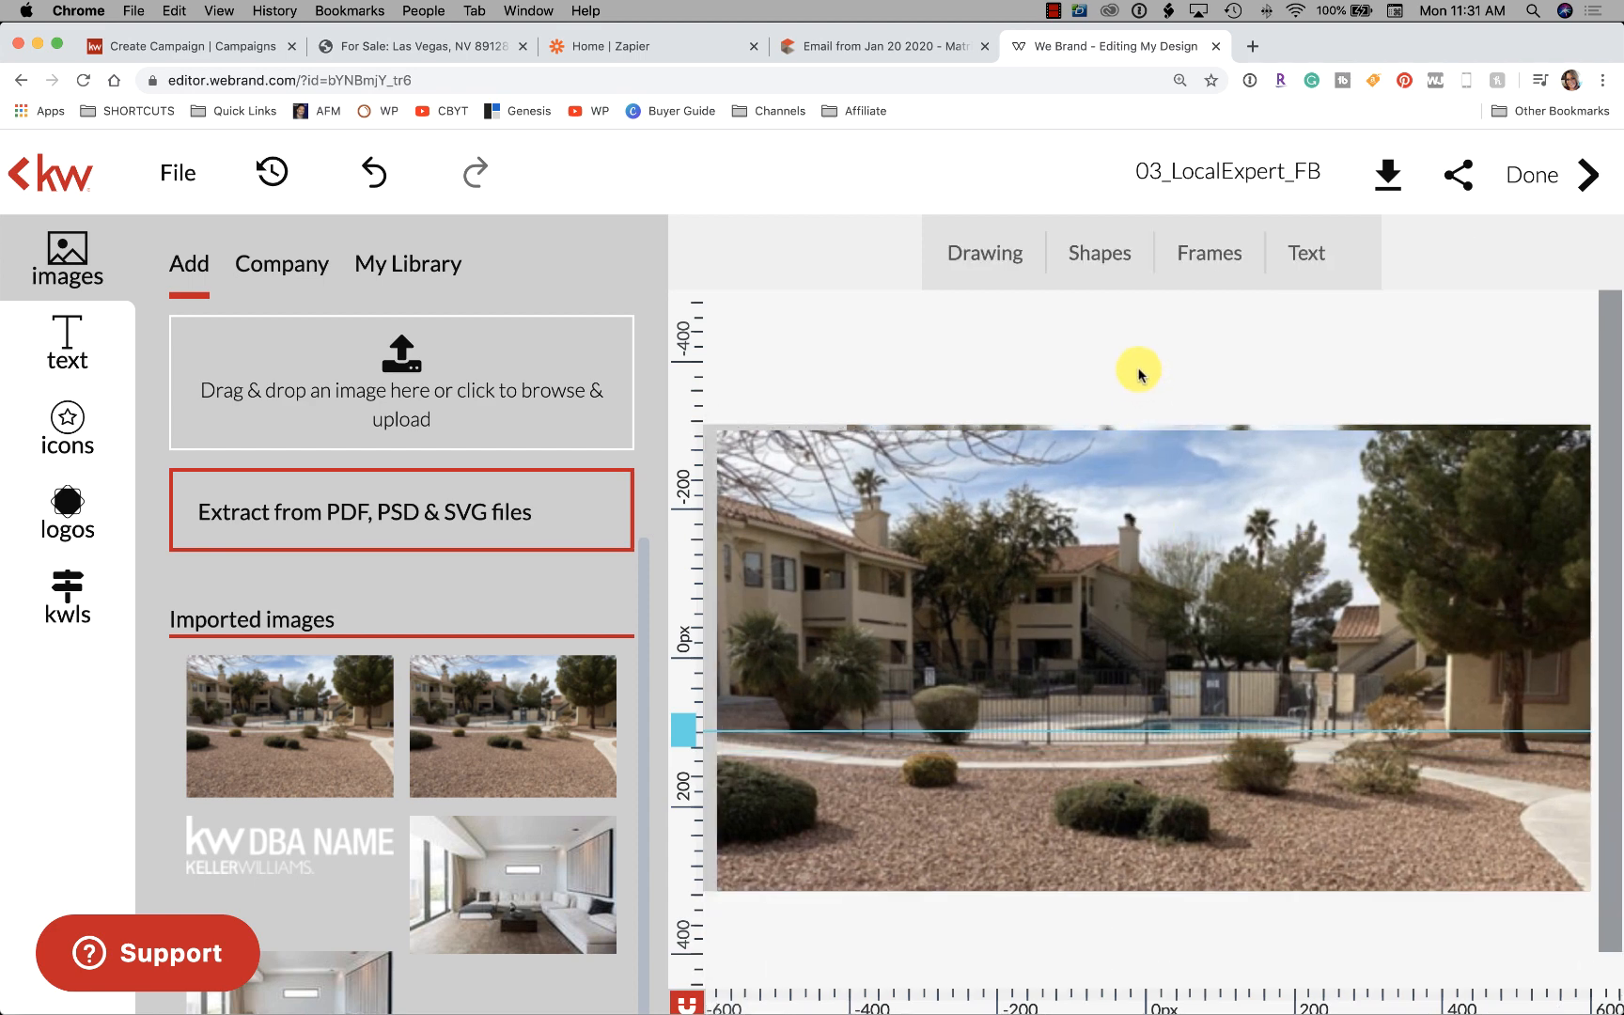
pyautogui.click(1174, 542)
pyautogui.click(925, 355)
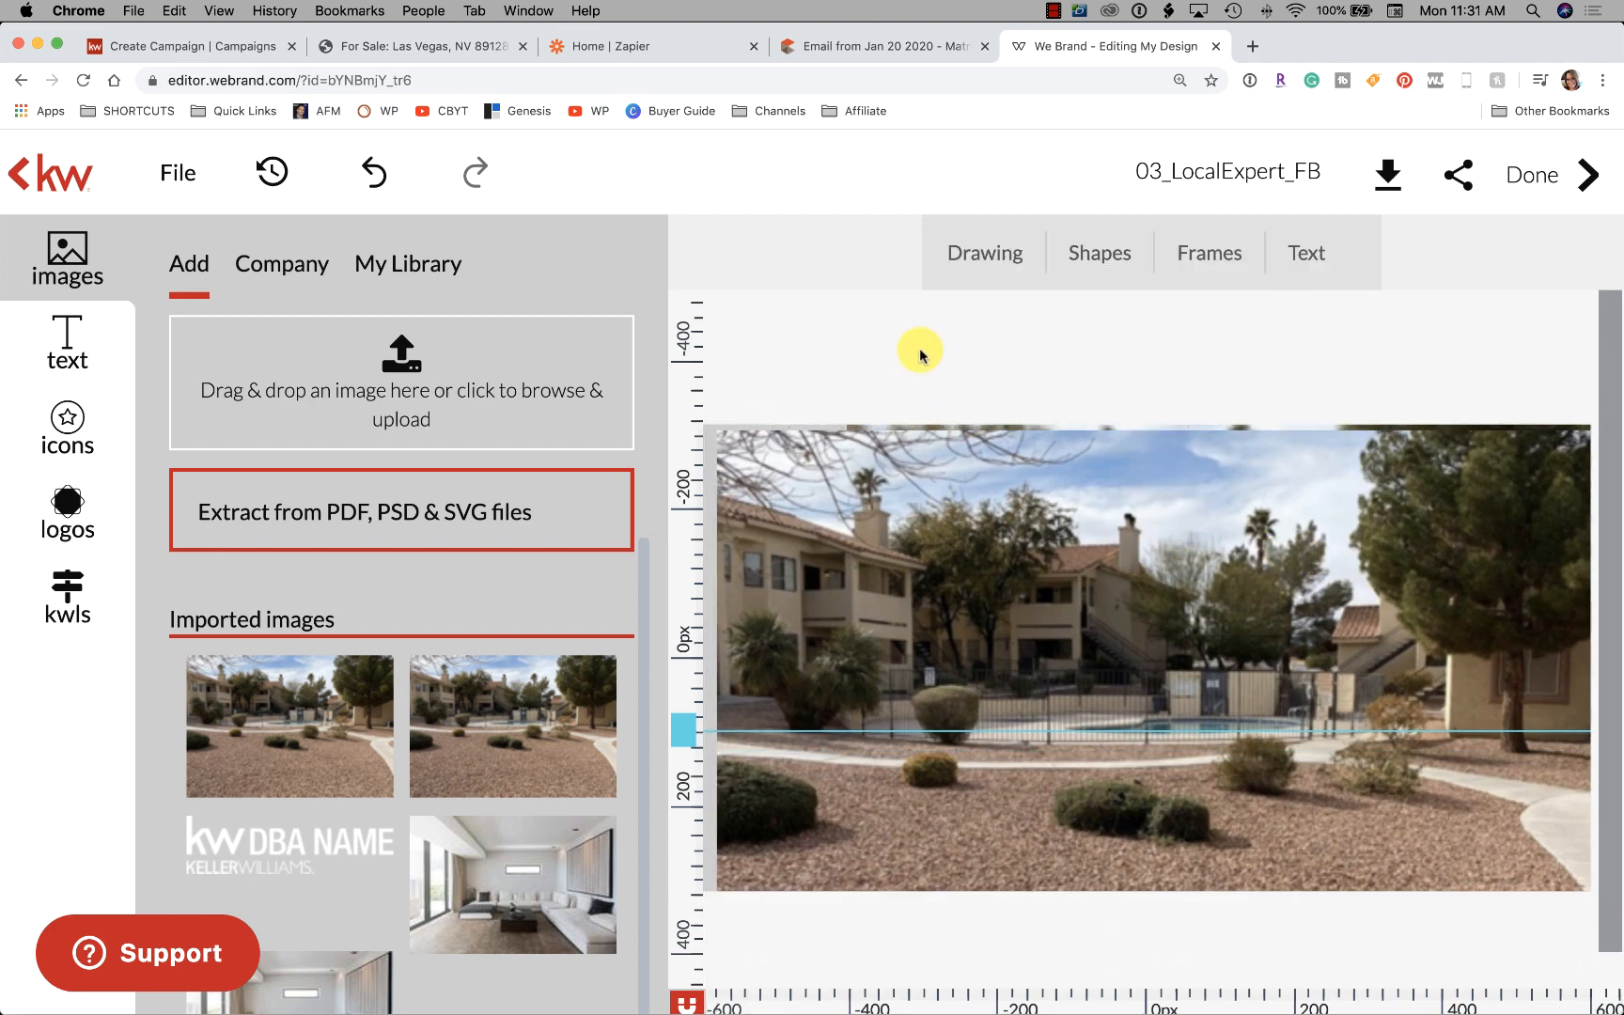
pyautogui.moveTo(1091, 587); pyautogui.dragTo(1068, 572)
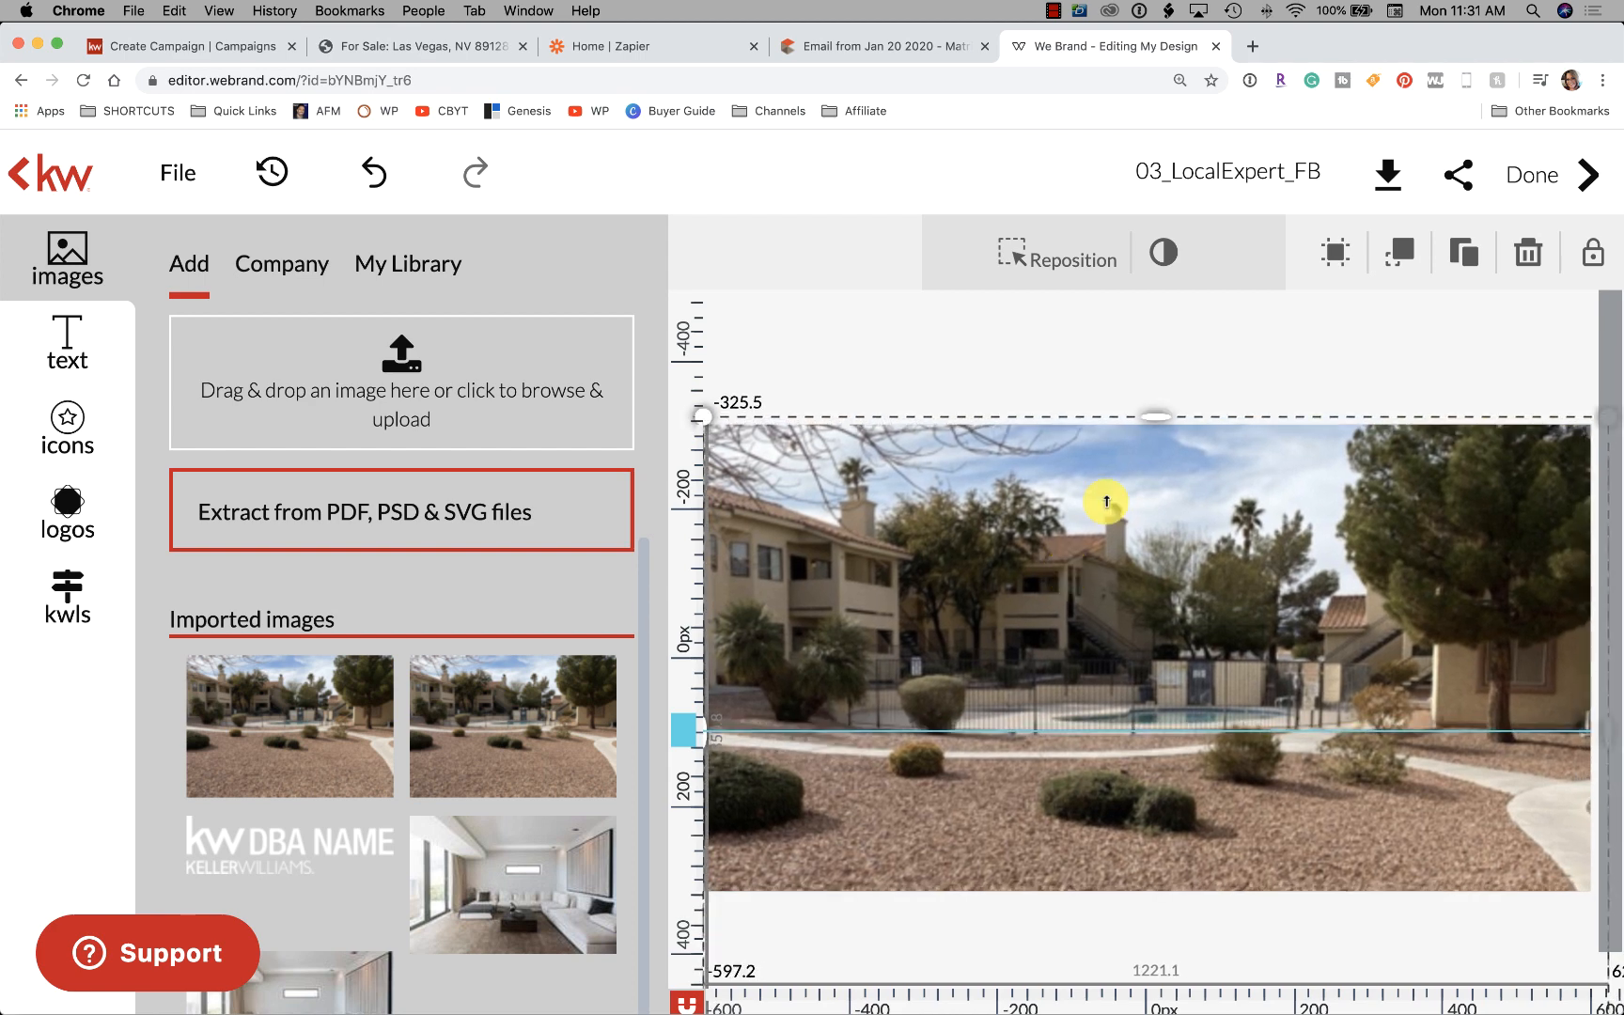
# Try repositioning the house photo within its frame, then bring up the Arrange options
pyautogui.click(1146, 378)
pyautogui.click(1286, 557)
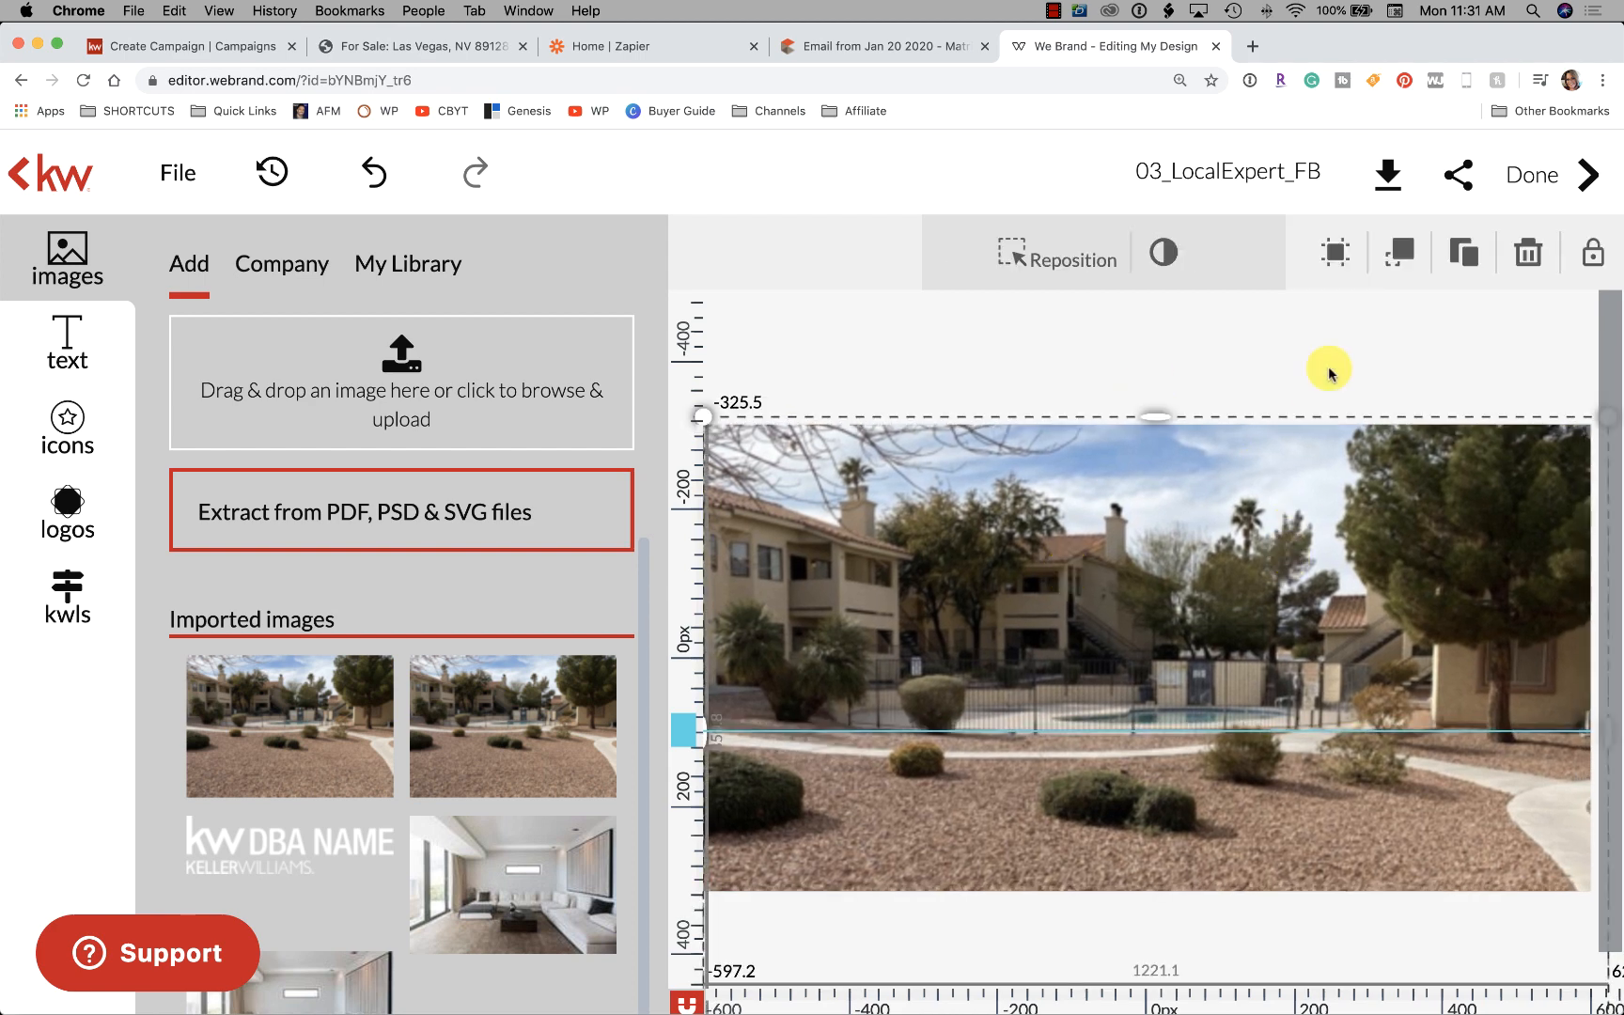
pyautogui.click(1038, 266)
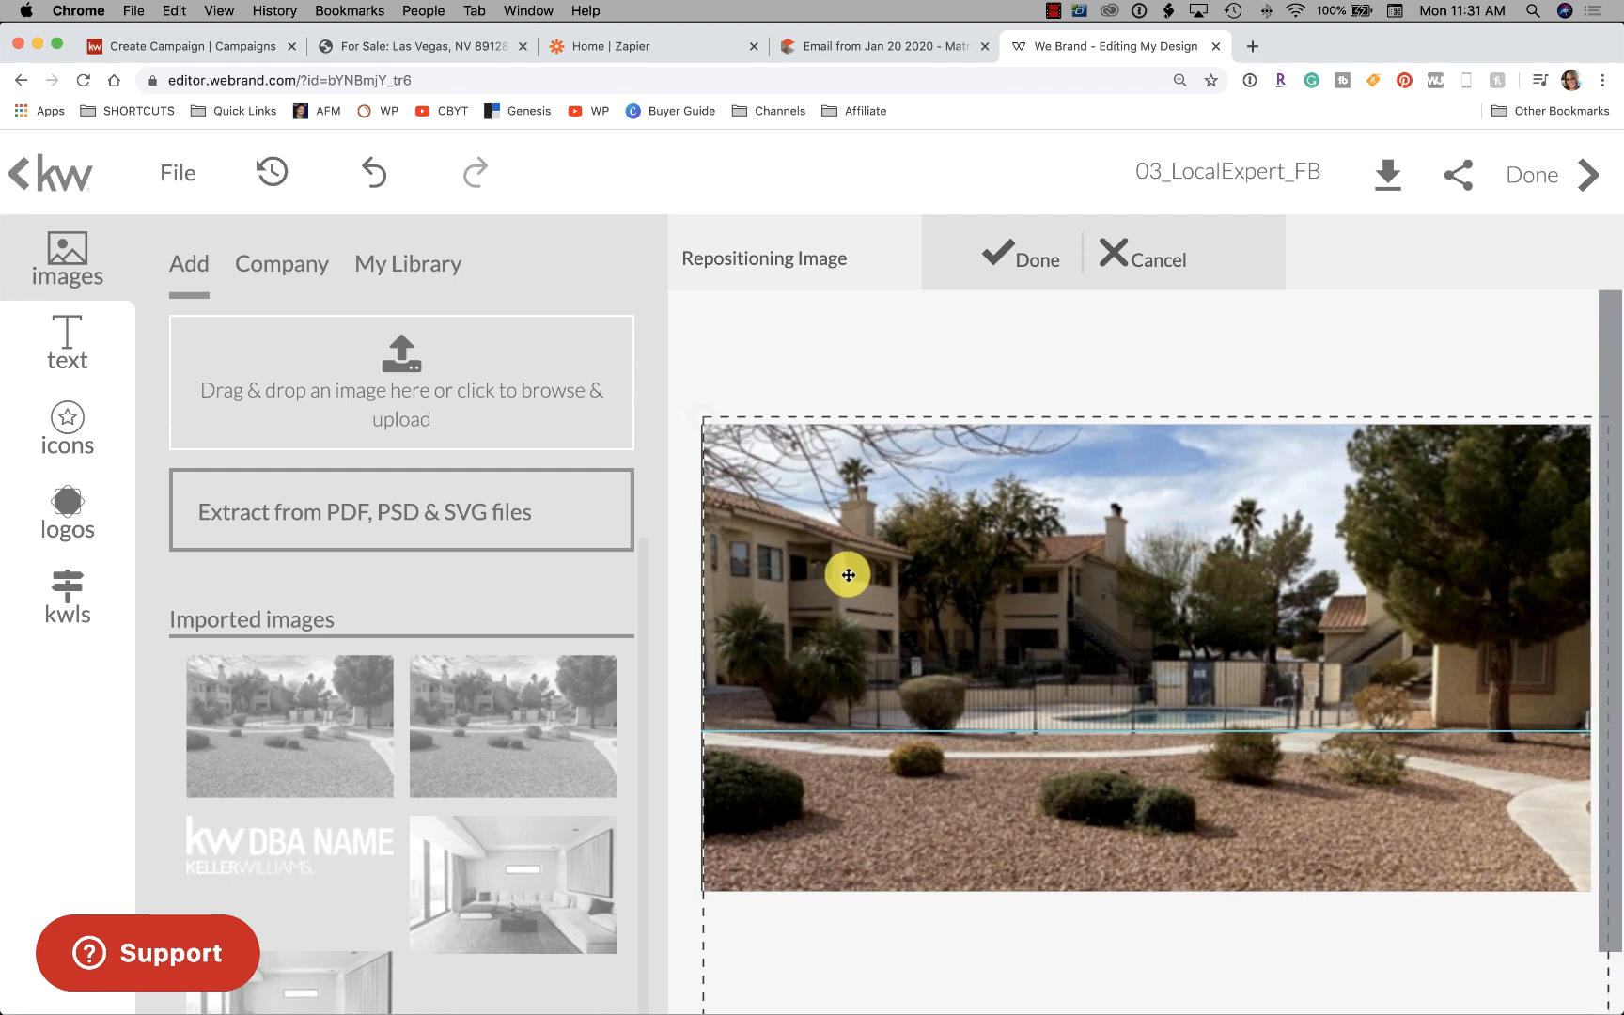
pyautogui.click(1137, 252)
pyautogui.click(1179, 584)
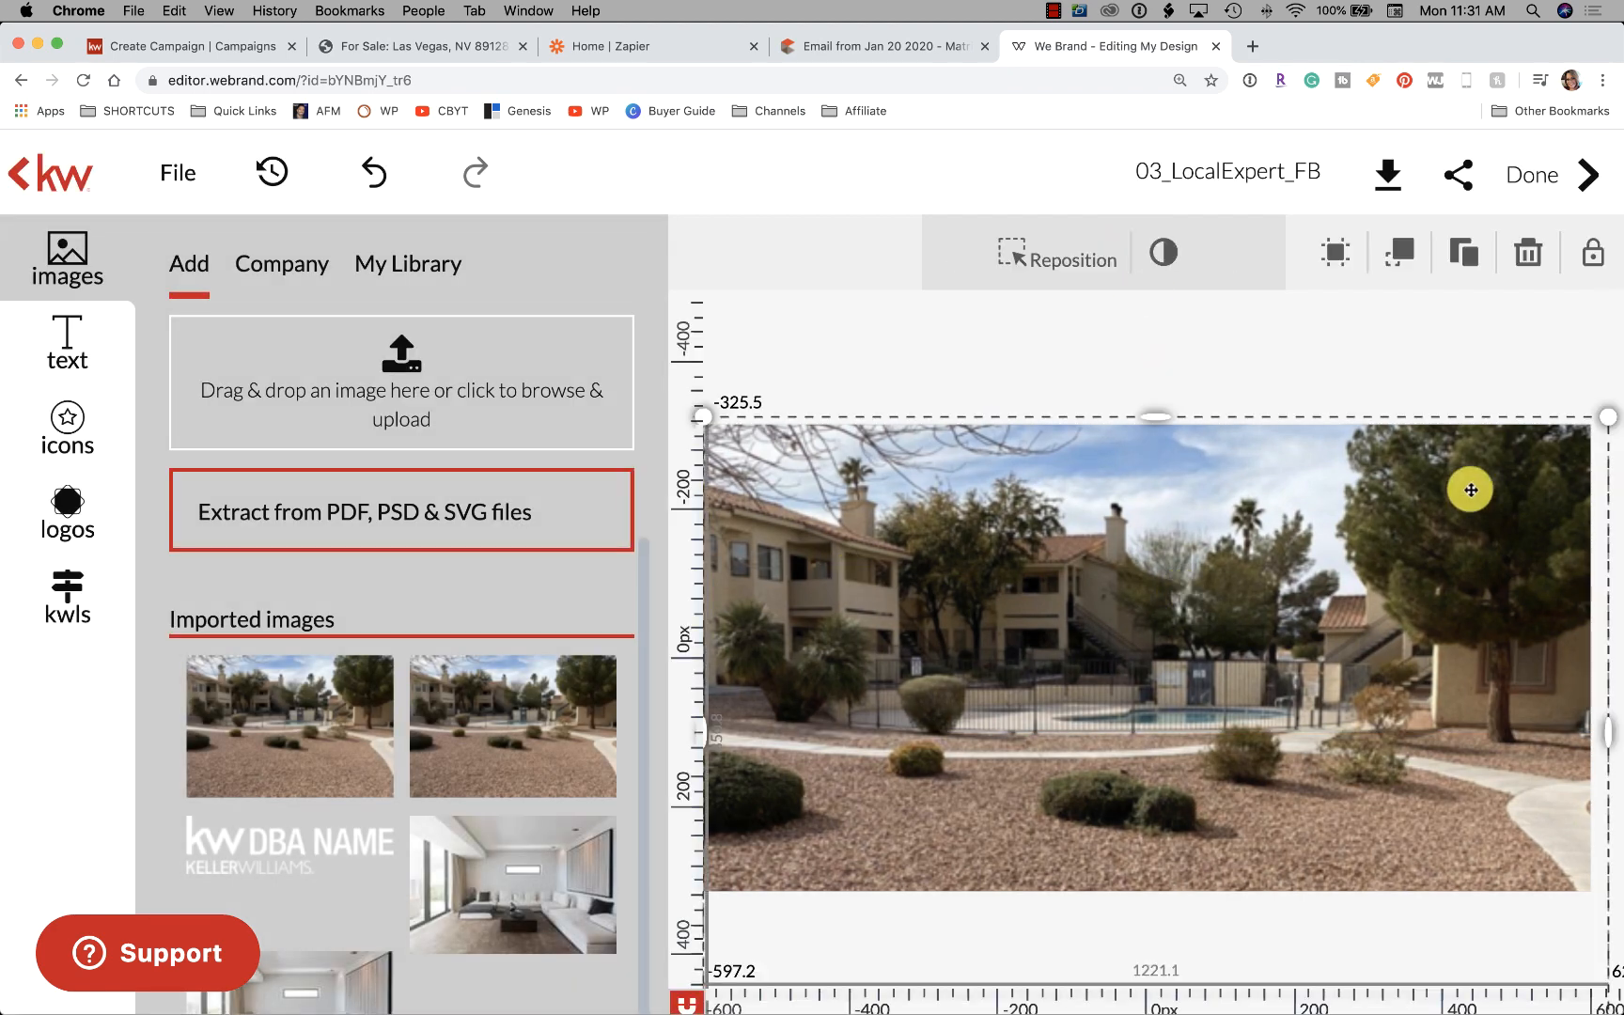
pyautogui.click(1392, 254)
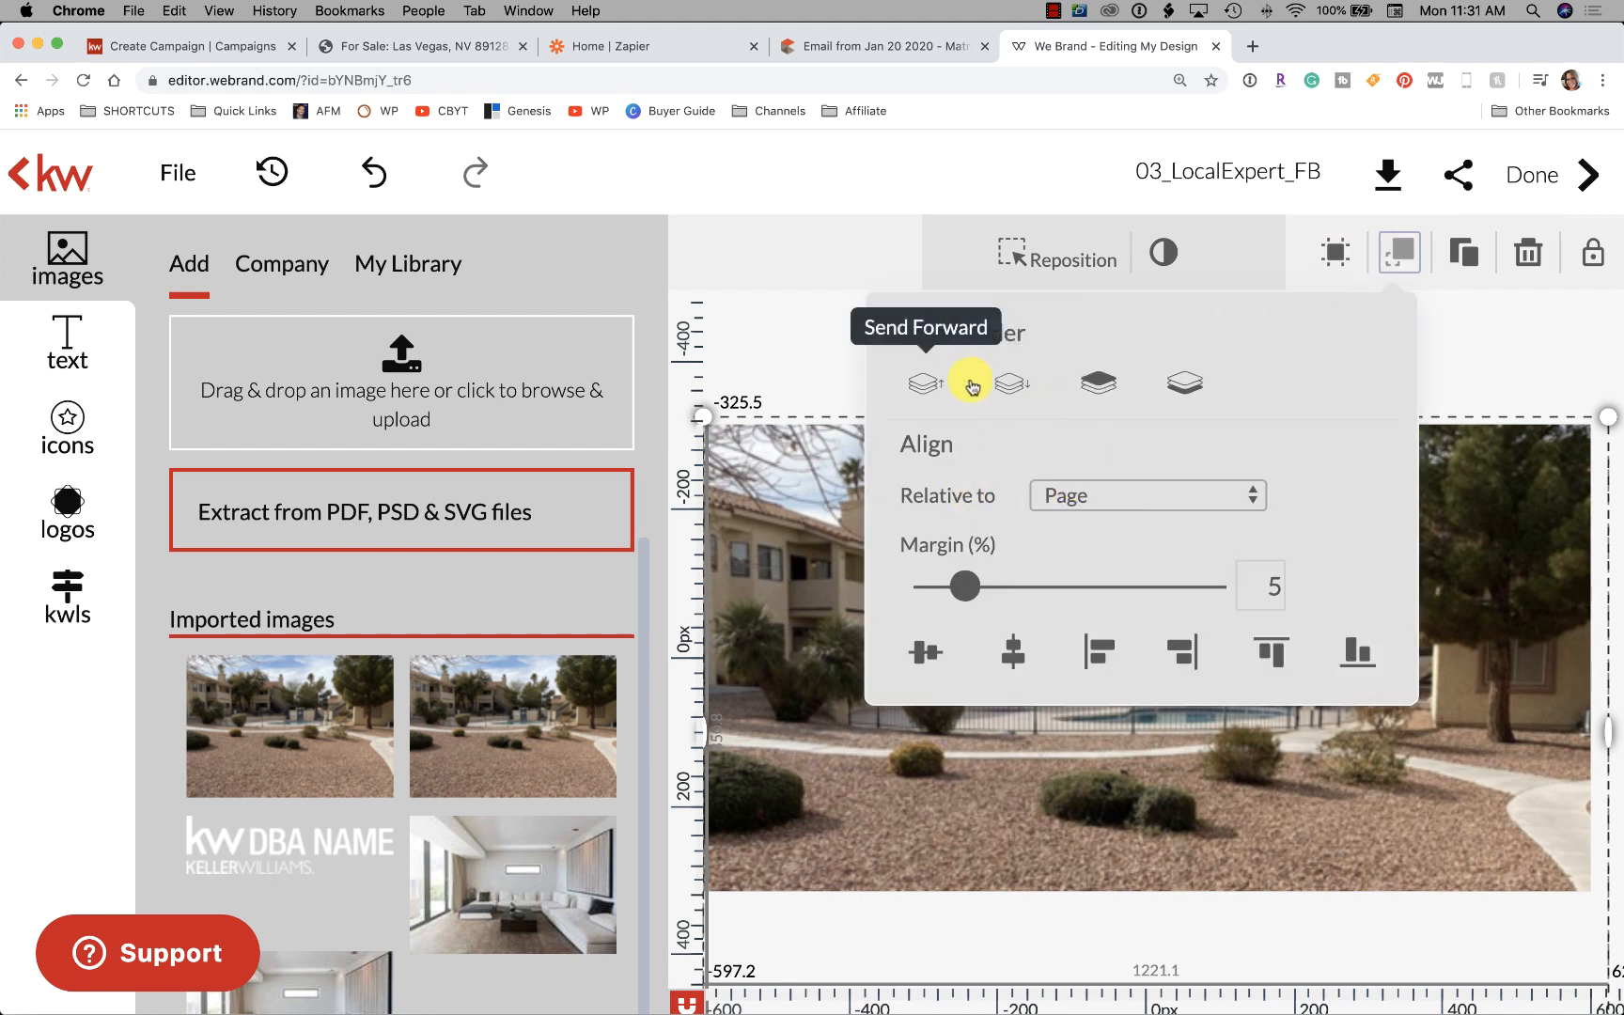
# Send the condo photo back three layers, behind the logo, disclaimer and grey block
pyautogui.click(1010, 390)
pyautogui.click(1010, 390)
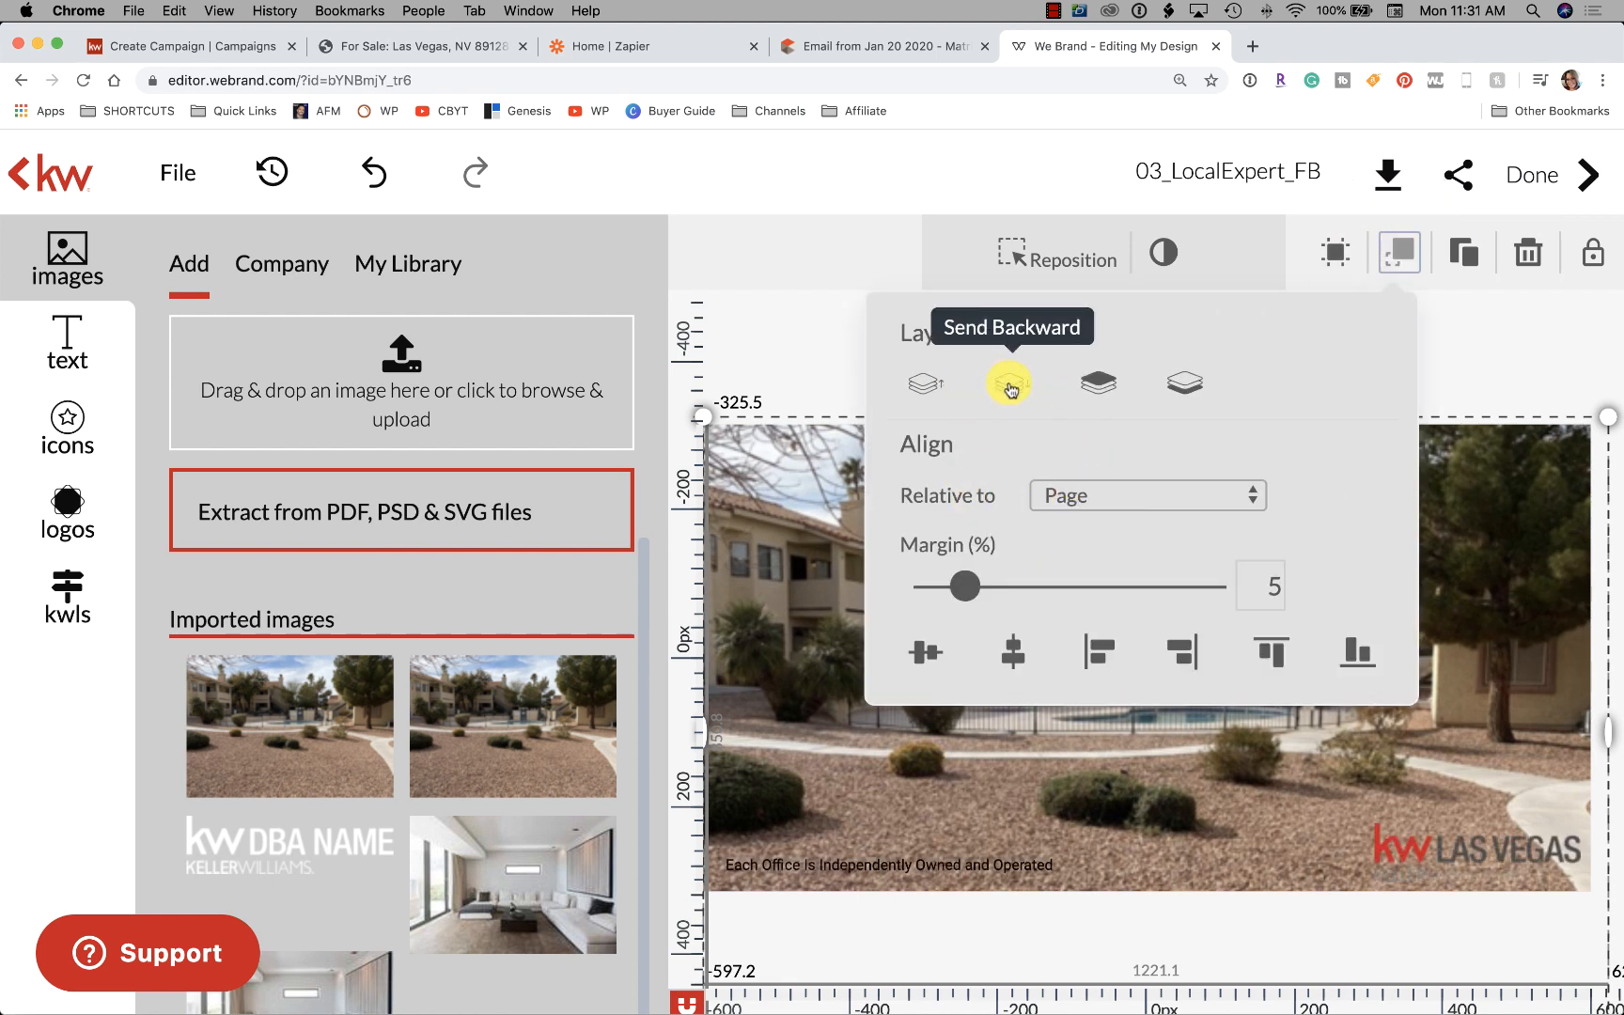
pyautogui.click(1010, 390)
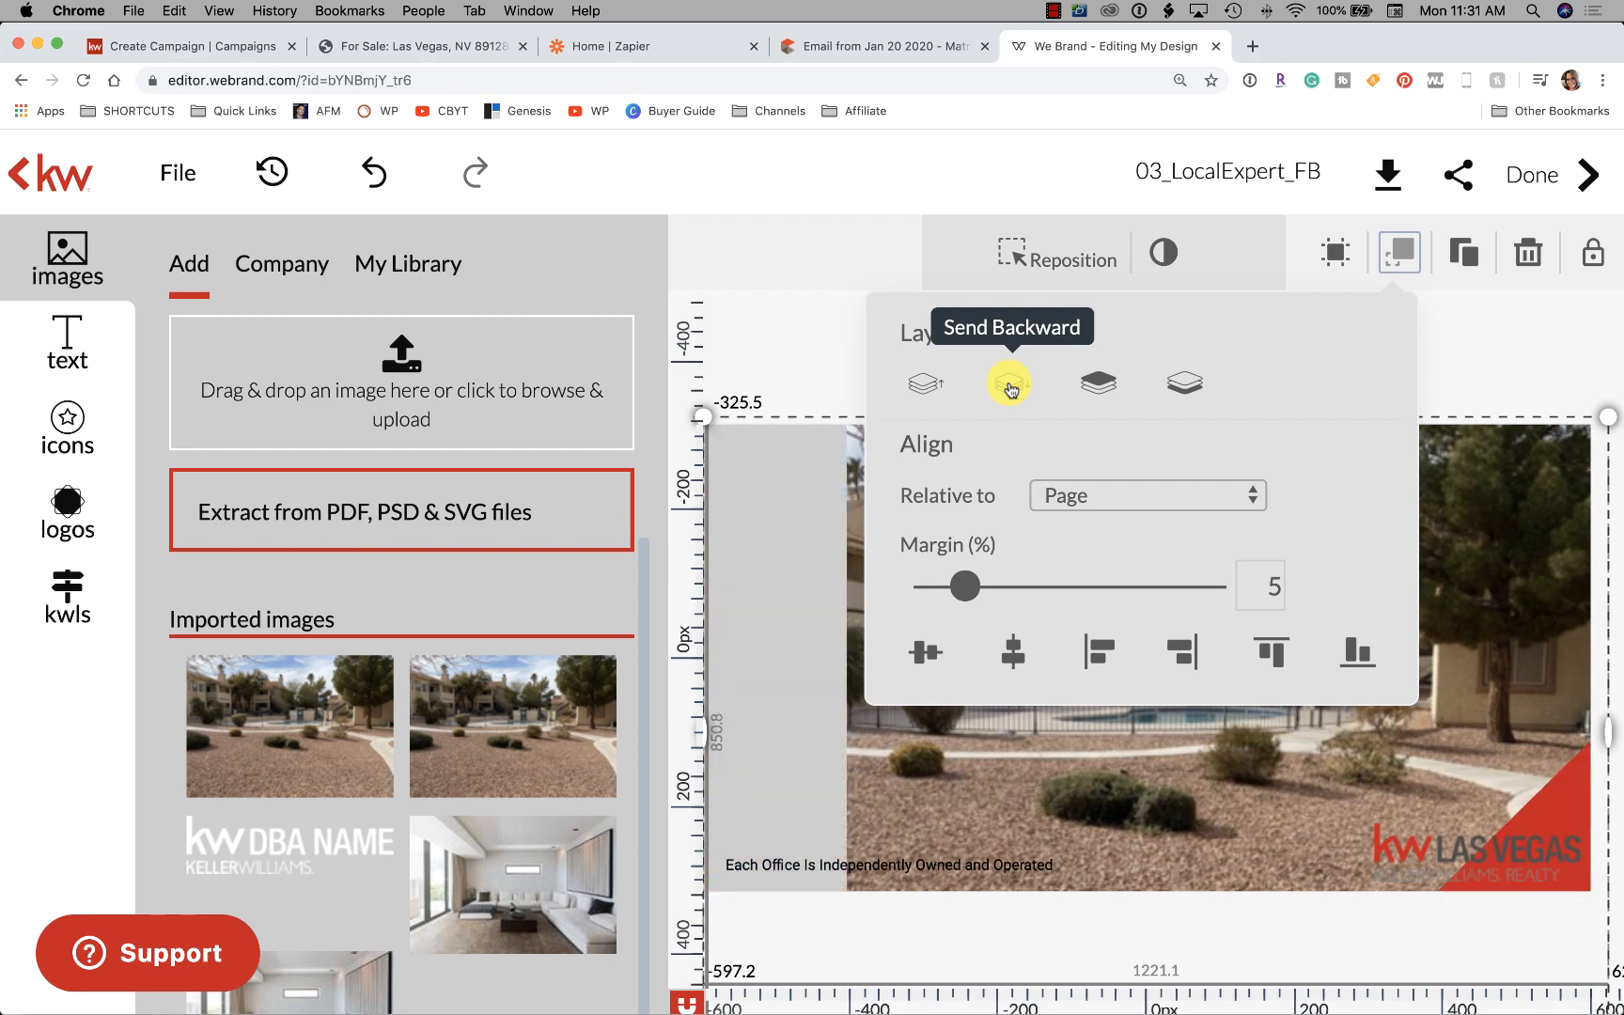
pyautogui.click(825, 369)
# Narrow the grey block into a thin strip along the left edge
pyautogui.click(850, 575)
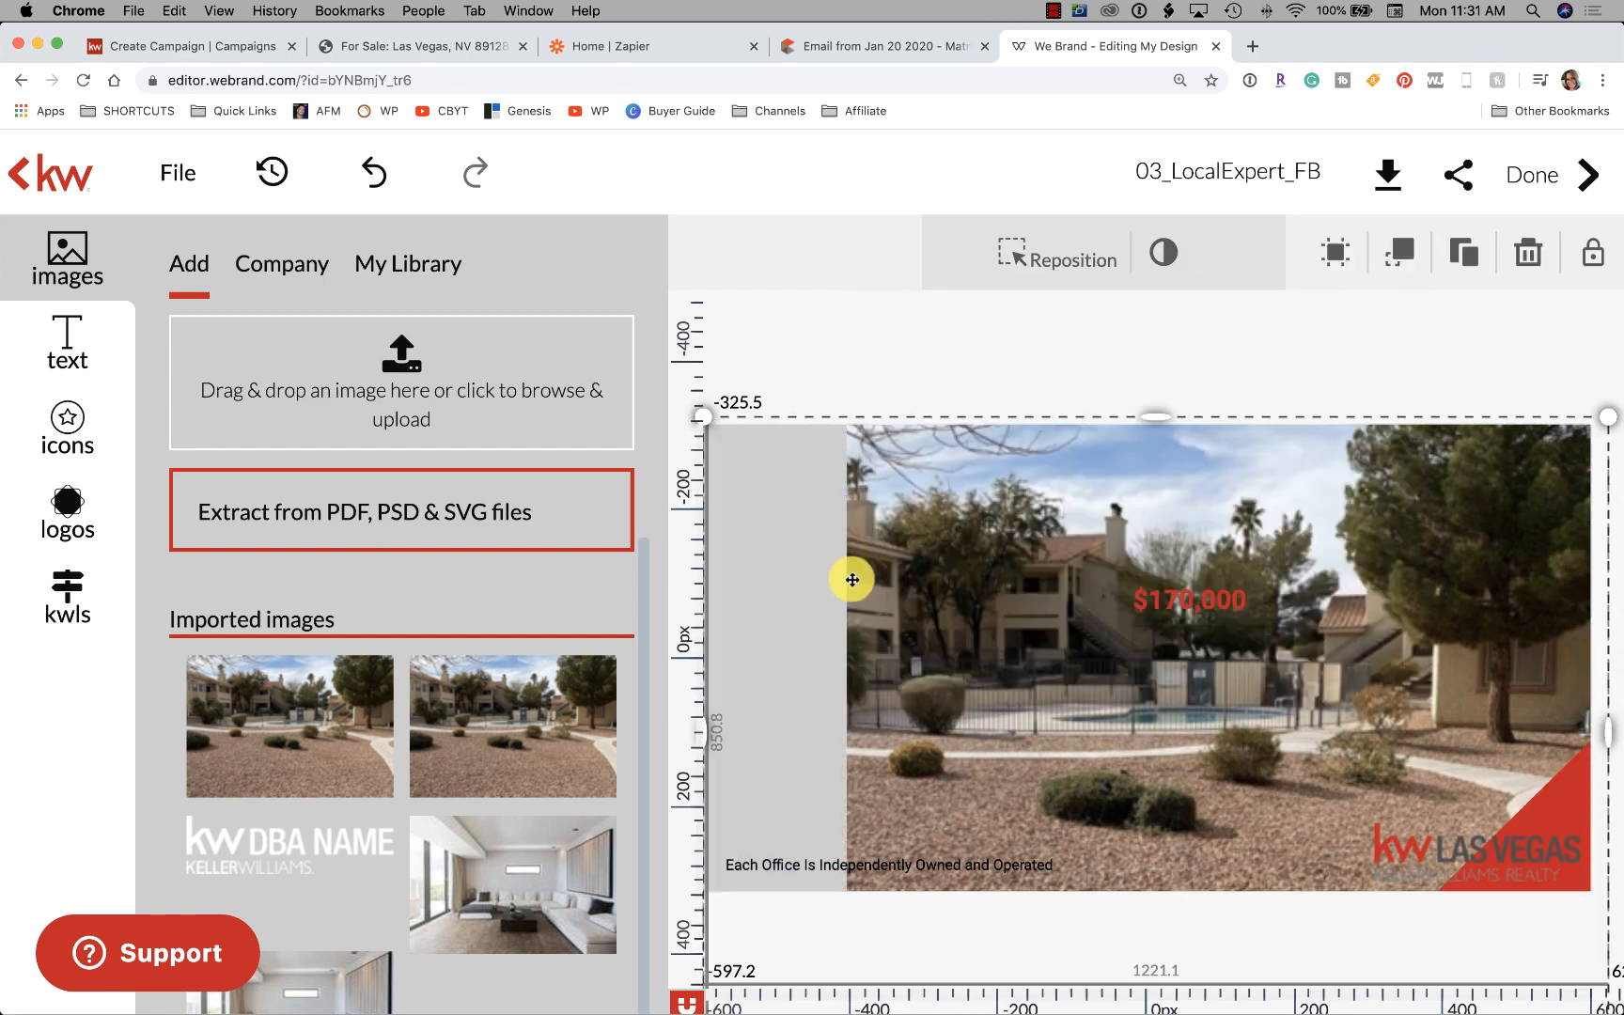
pyautogui.click(775, 598)
pyautogui.moveTo(844, 656); pyautogui.dragTo(730, 658)
pyautogui.click(874, 364)
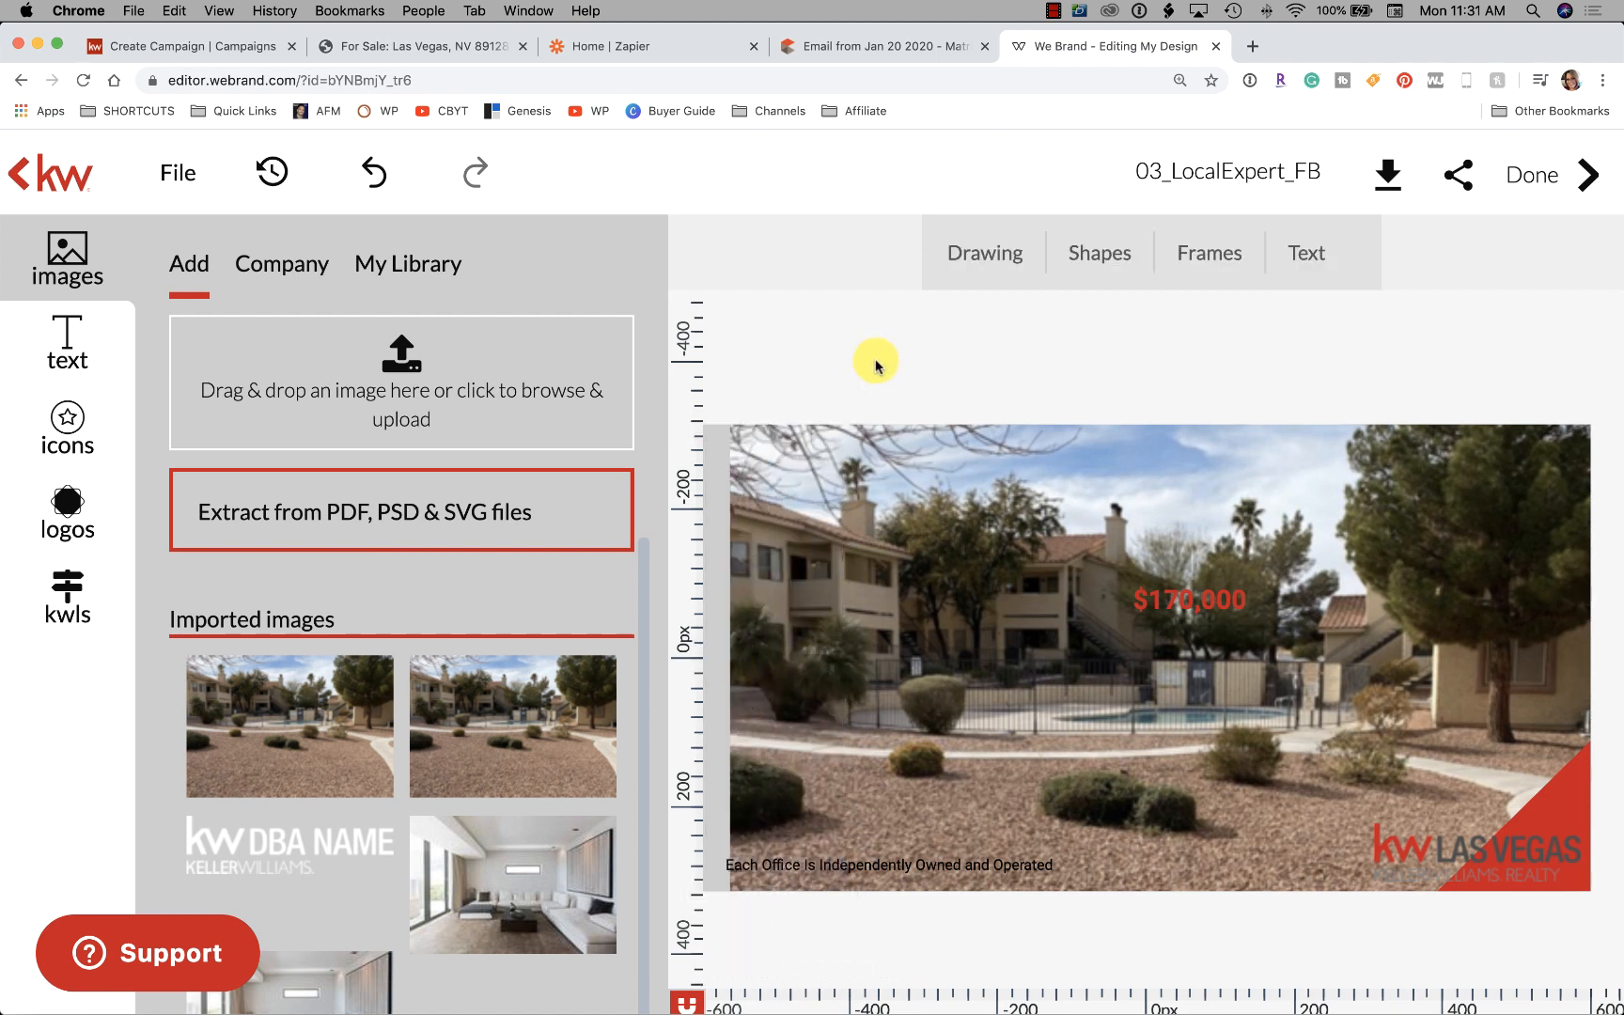
pyautogui.click(710, 474)
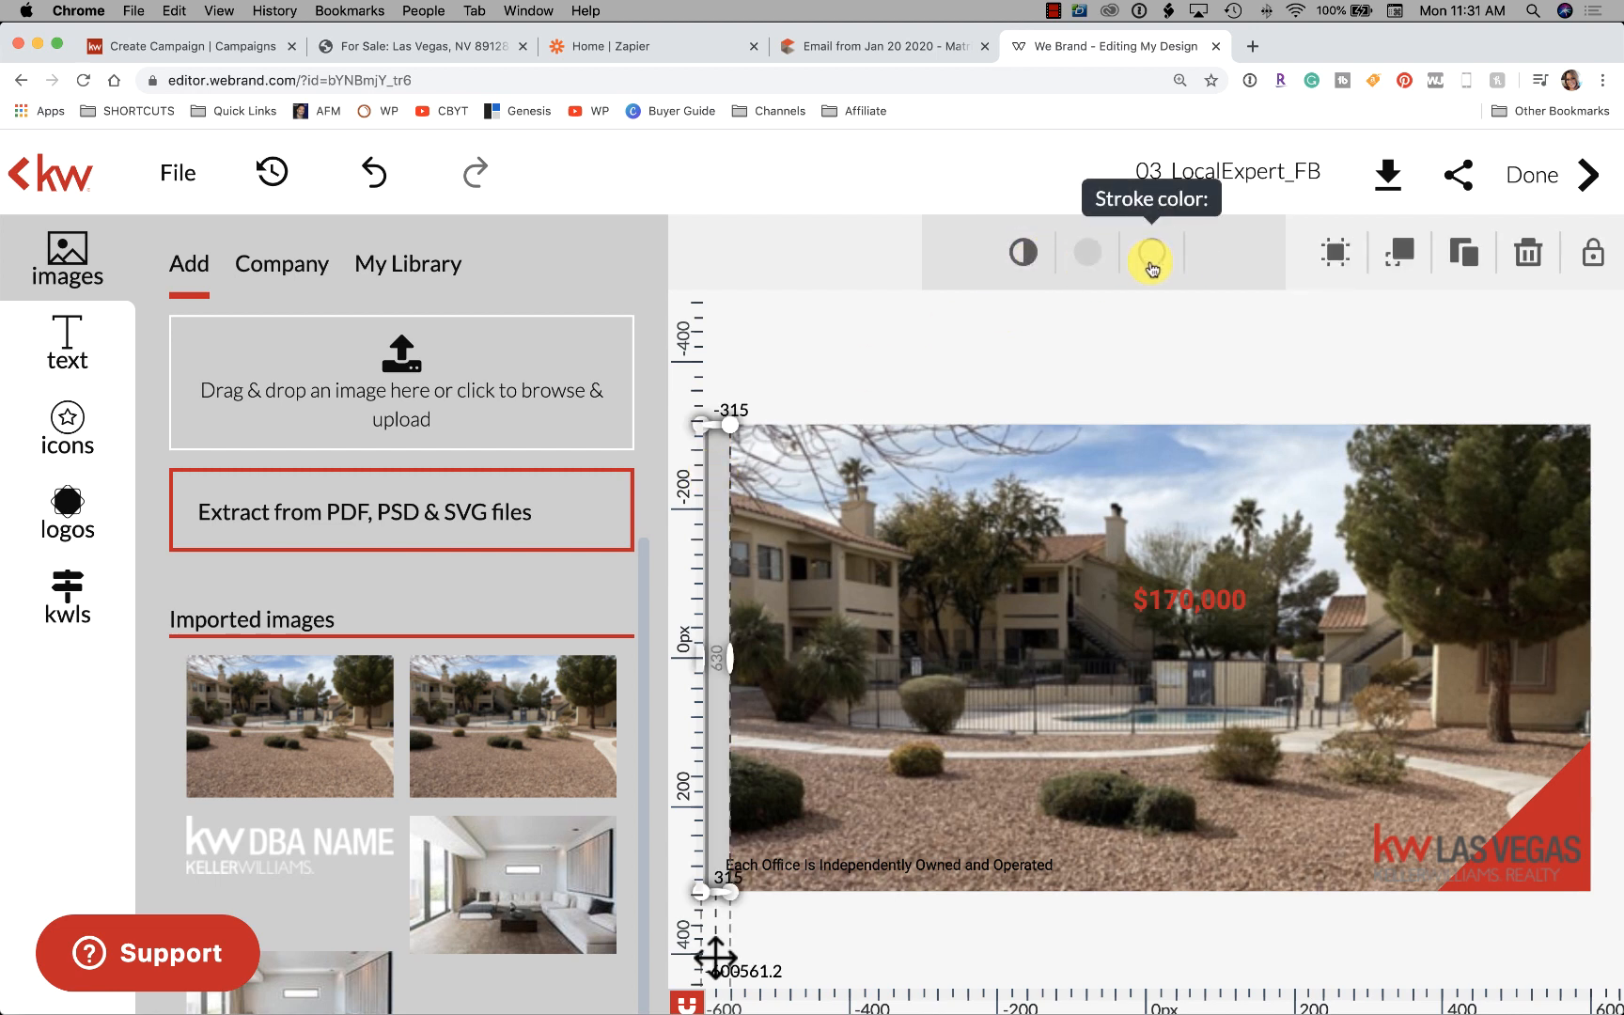
# Fill the left-edge strip with red
pyautogui.click(1087, 255)
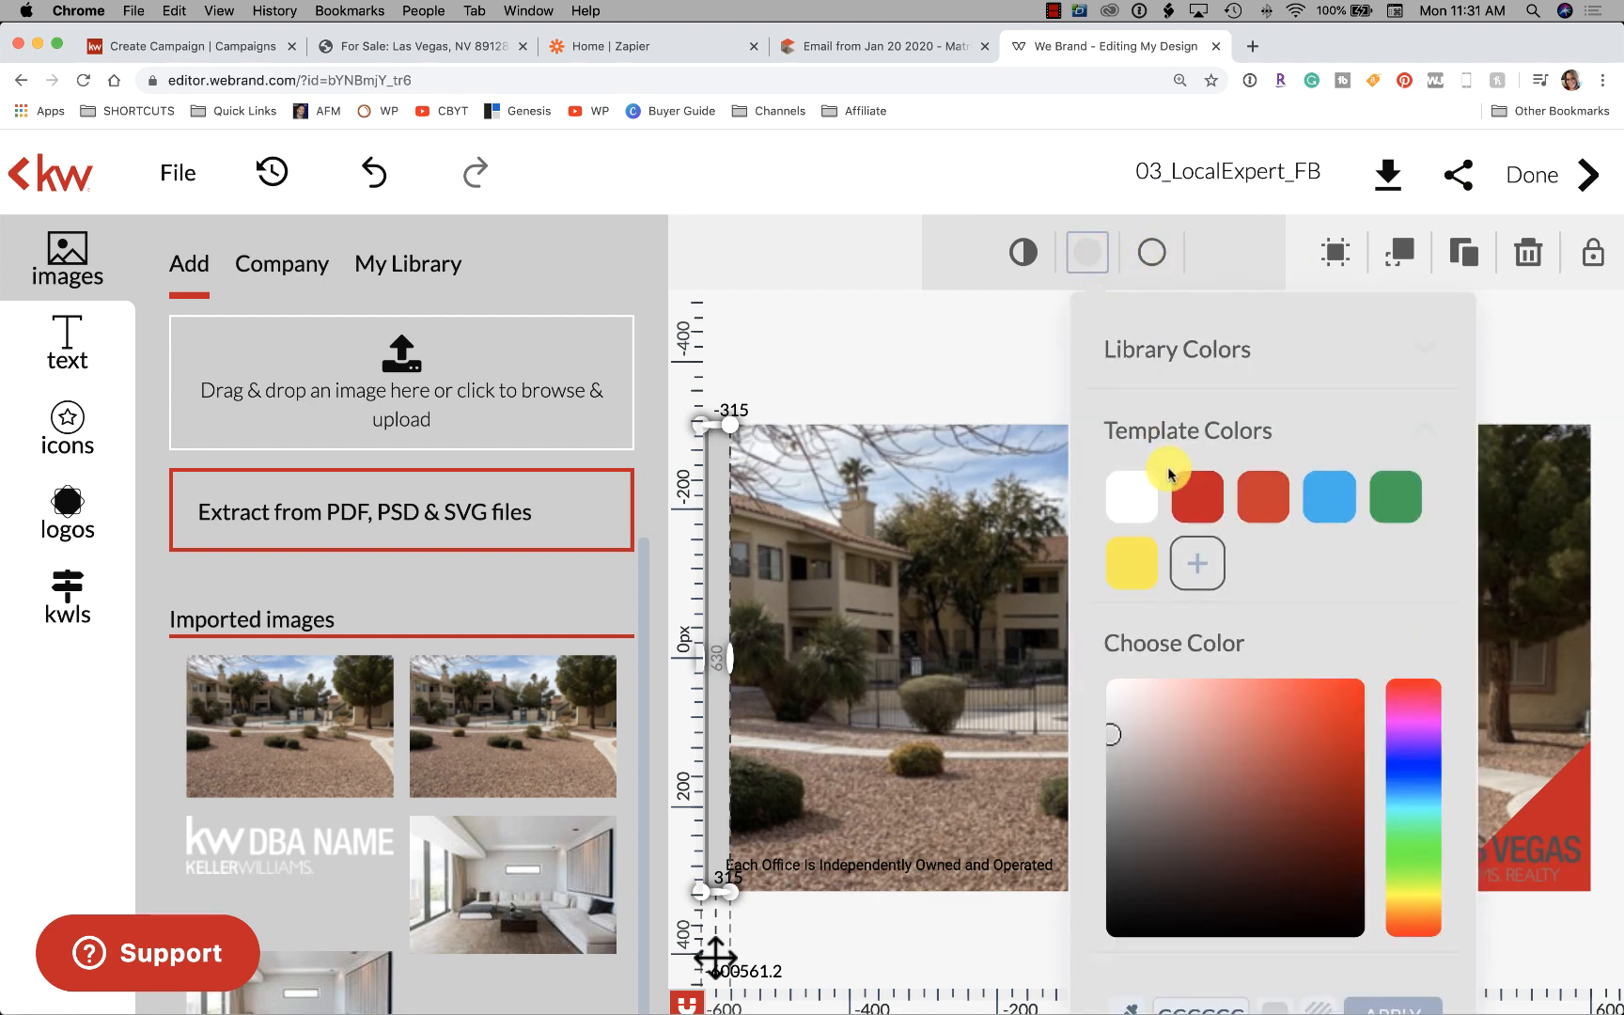
pyautogui.click(1210, 482)
pyautogui.click(956, 358)
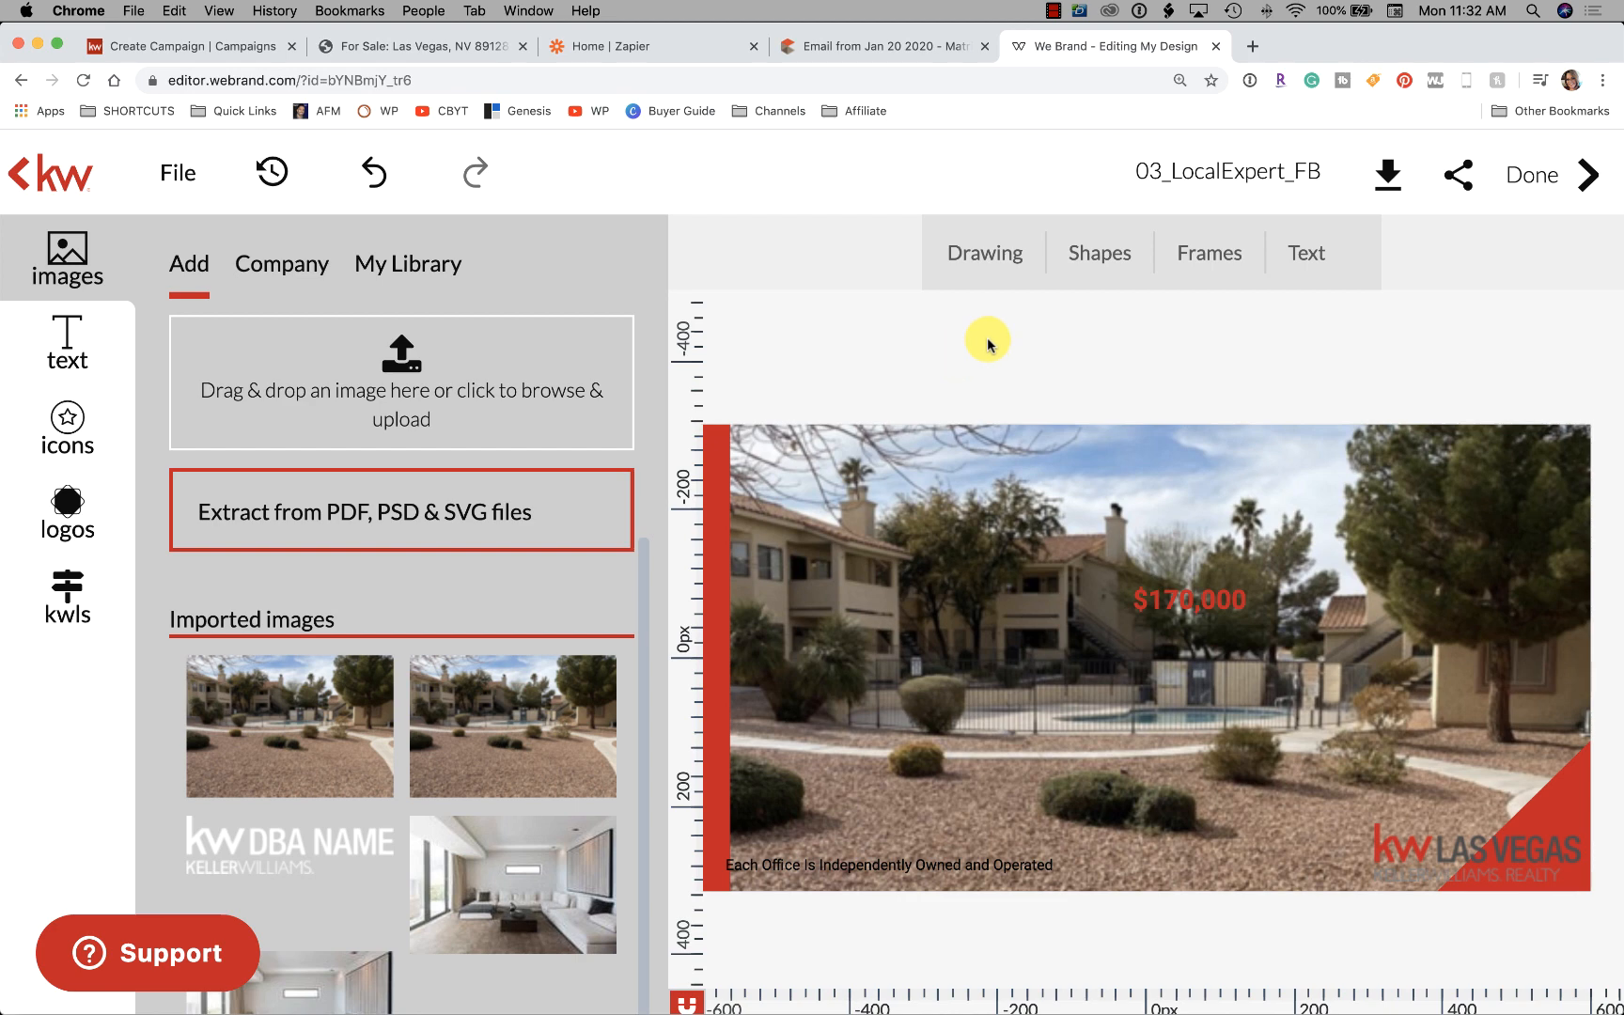
# Enlarge the $170,000 price to 34 pt and position it near the top of the photo
pyautogui.moveTo(1193, 599)
pyautogui.mouseDown()
pyautogui.moveTo(1174, 449)
pyautogui.moveTo(1206, 464)
pyautogui.mouseUp()
pyautogui.click(1259, 376)
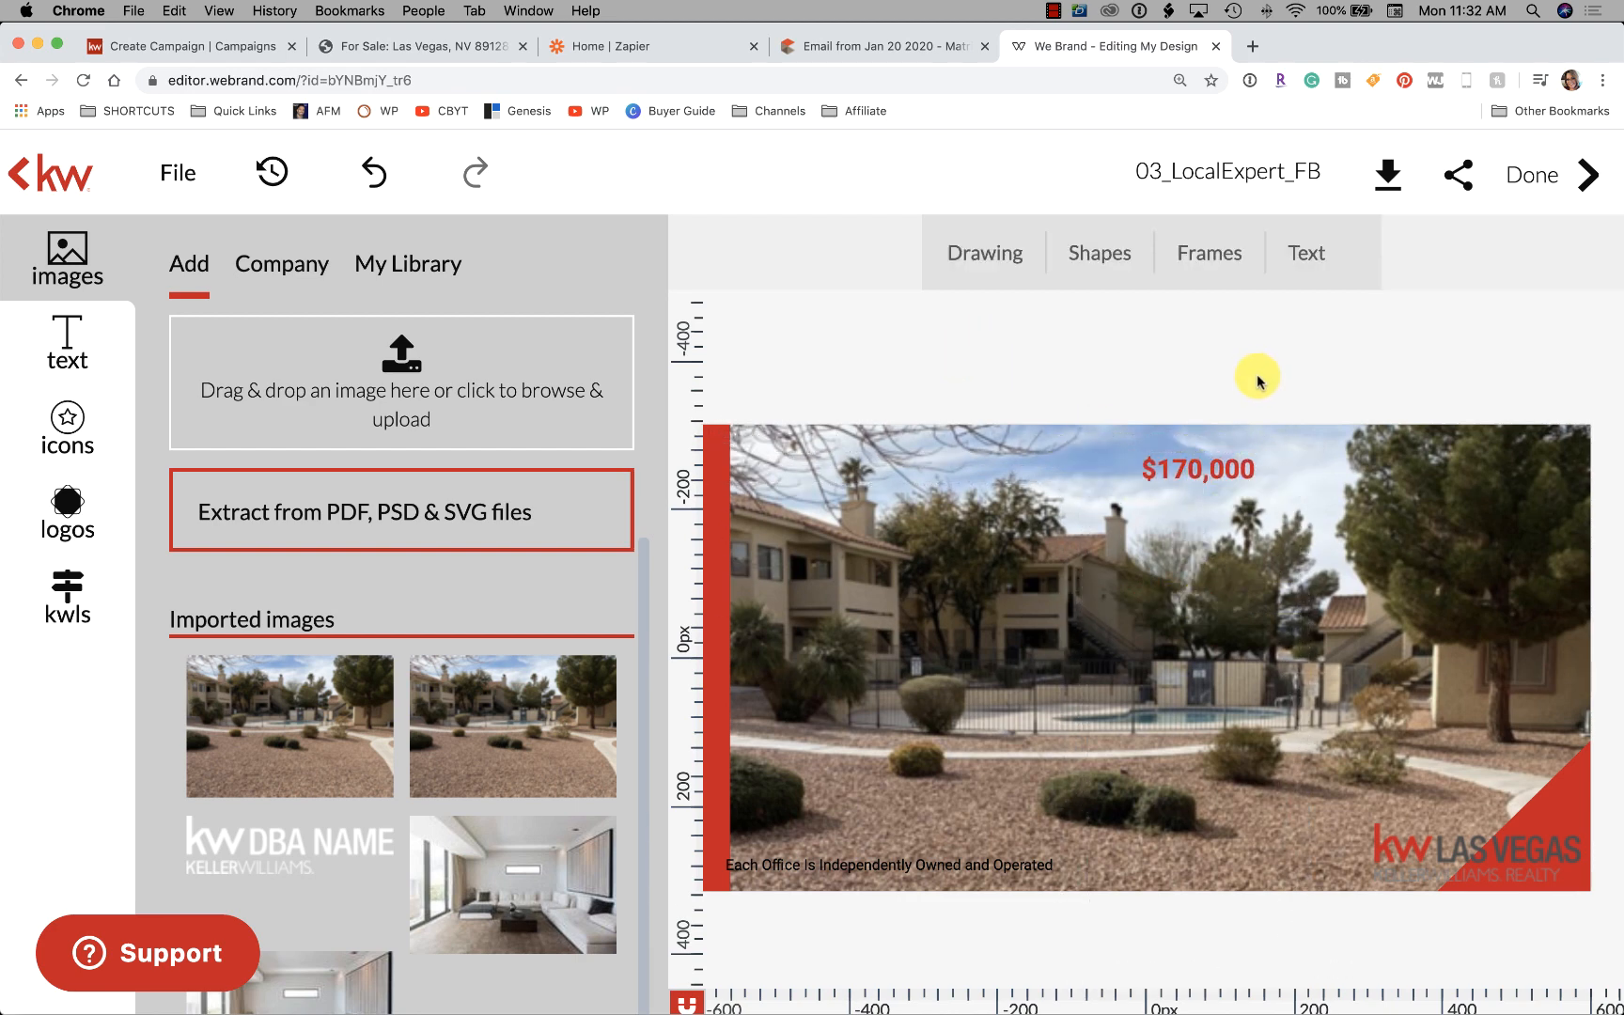
pyautogui.click(1231, 464)
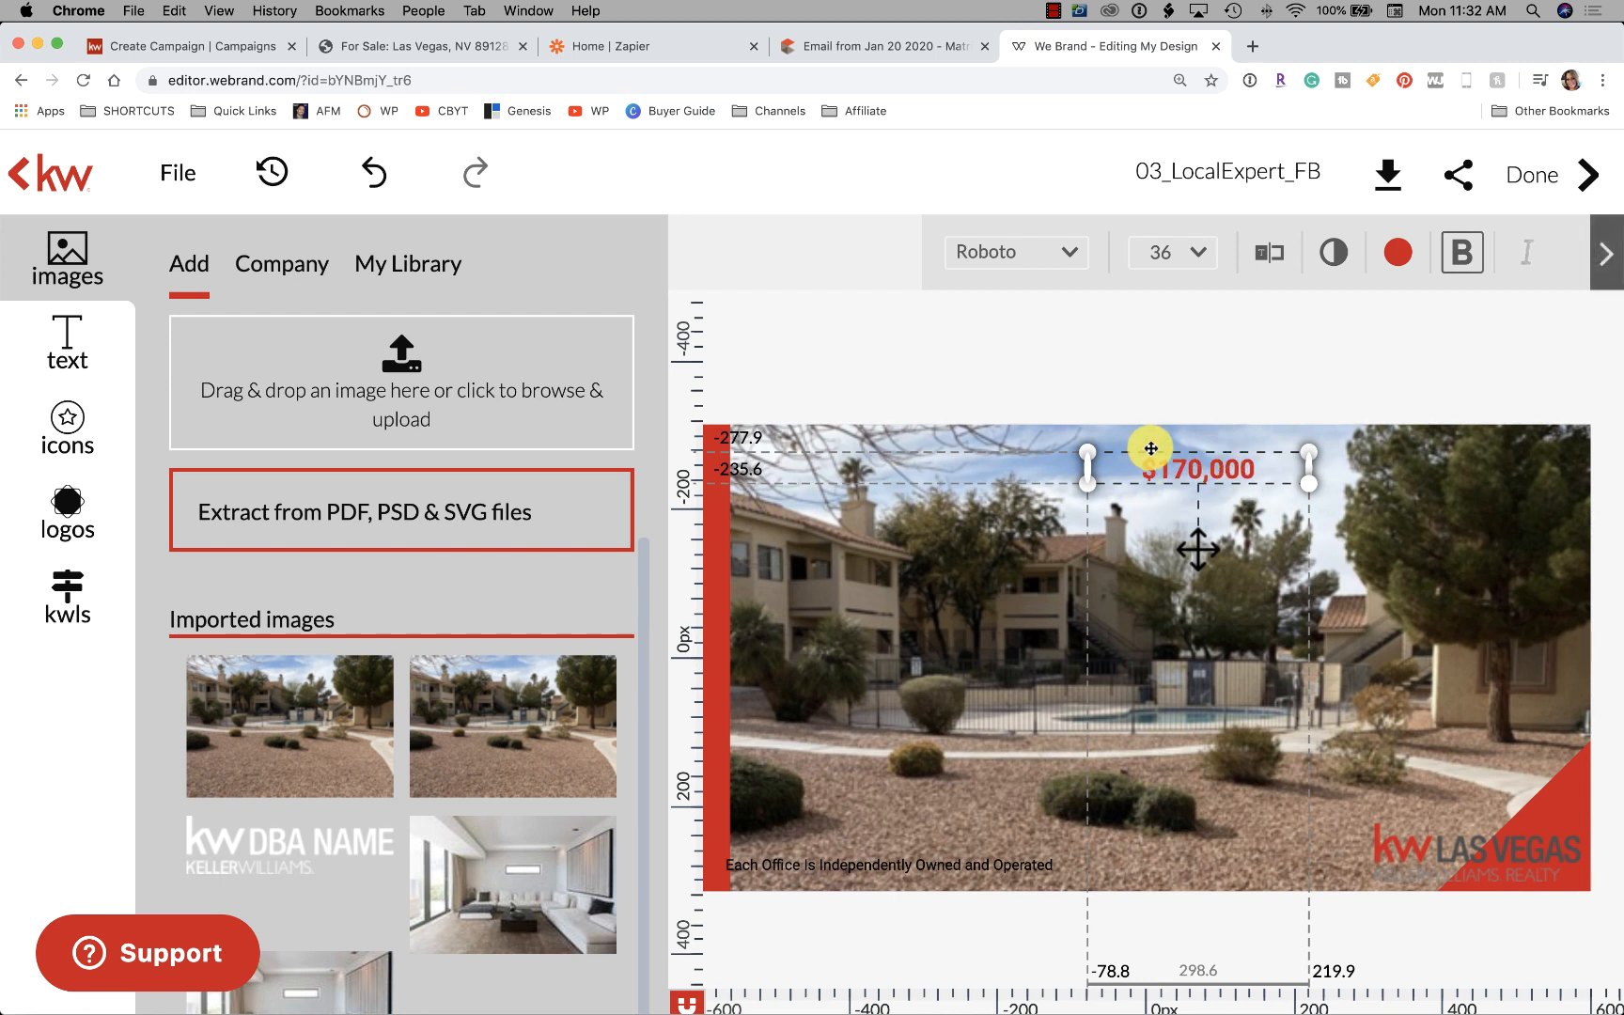
pyautogui.click(1199, 259)
pyautogui.scroll(-3, 1211, 608)
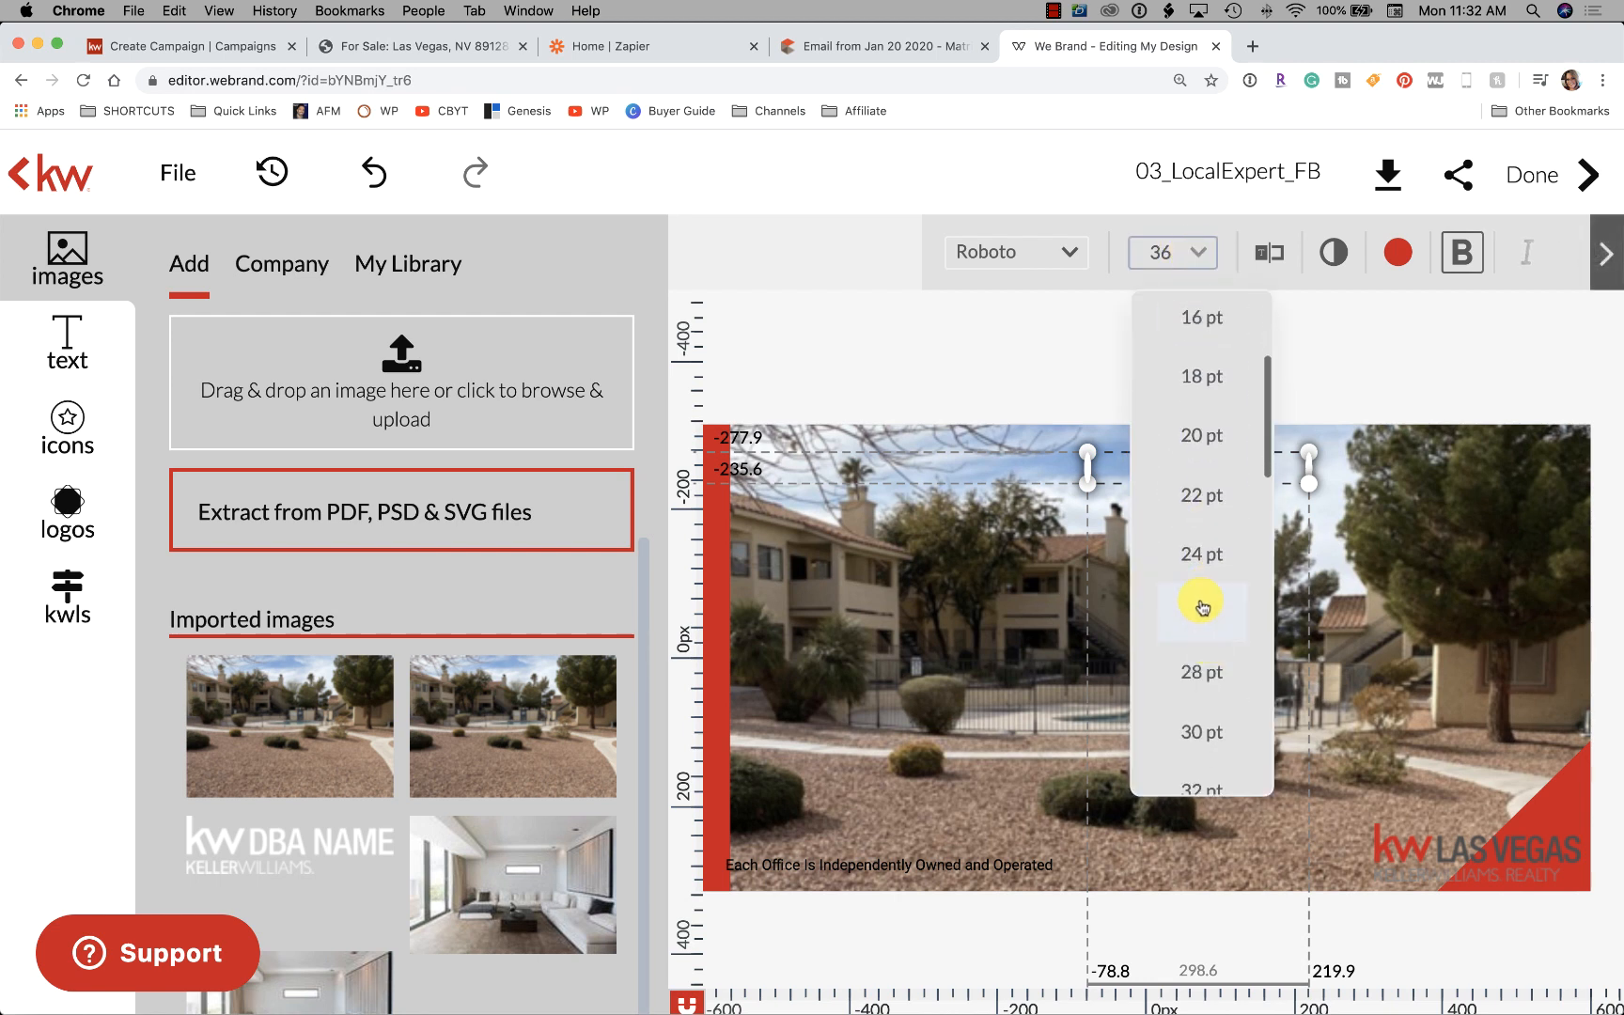
pyautogui.click(1202, 606)
pyautogui.click(1203, 267)
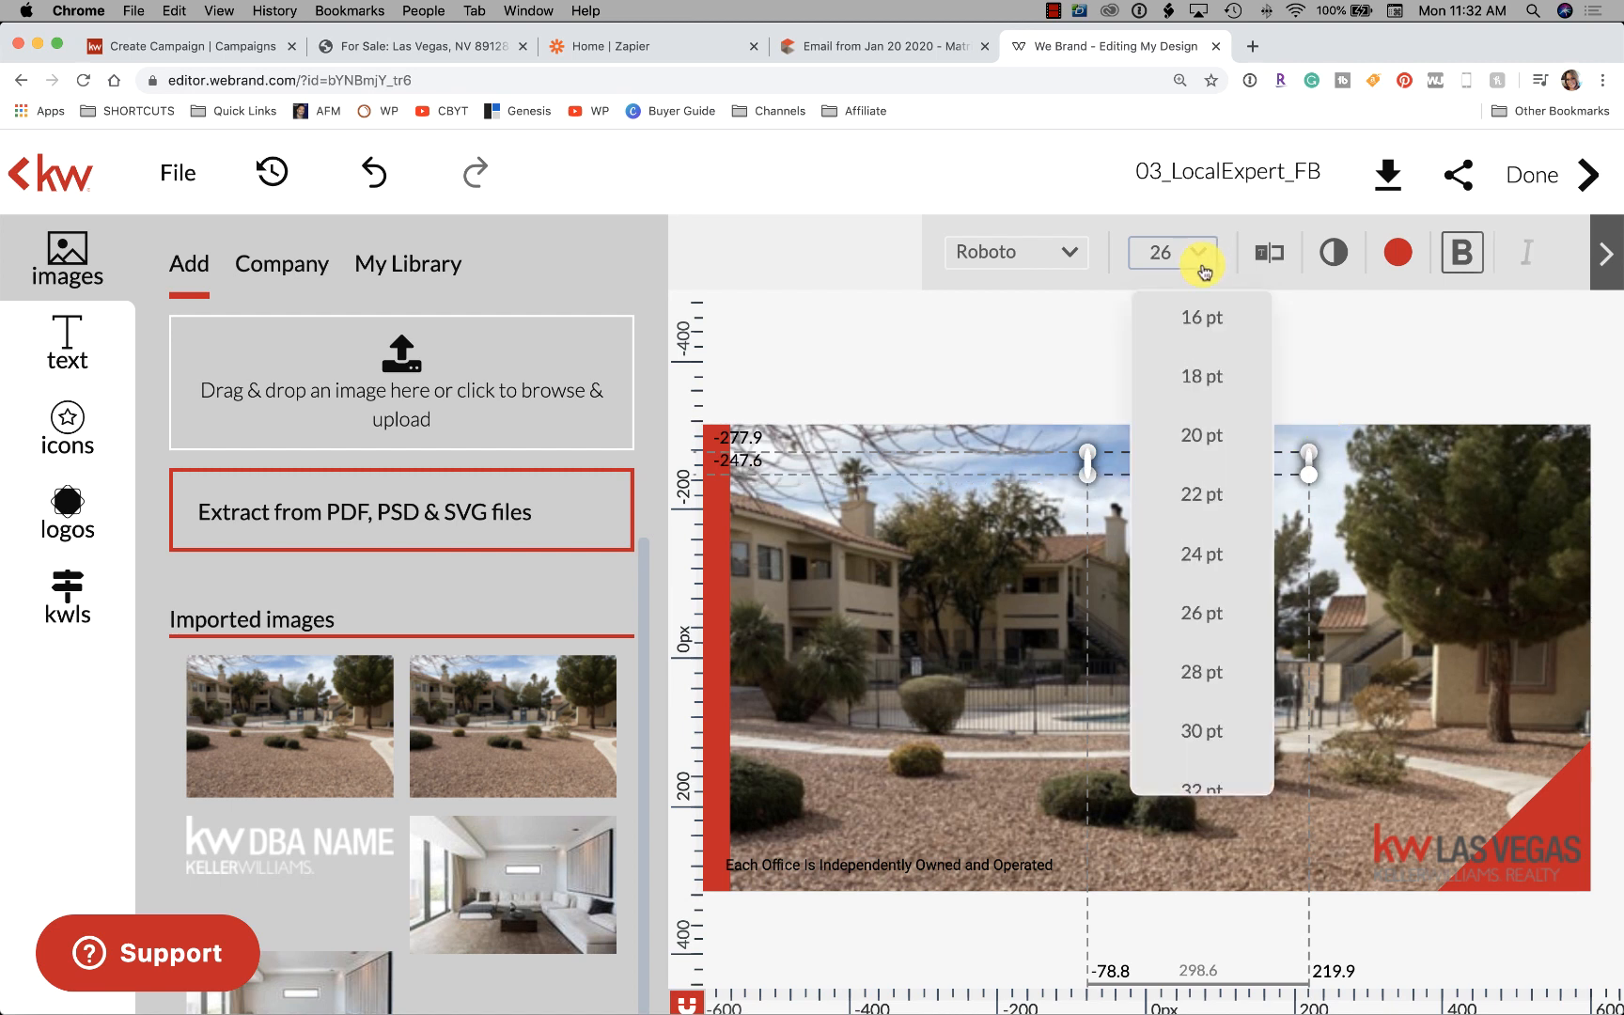
pyautogui.scroll(-3, 1184, 705)
pyautogui.click(1201, 703)
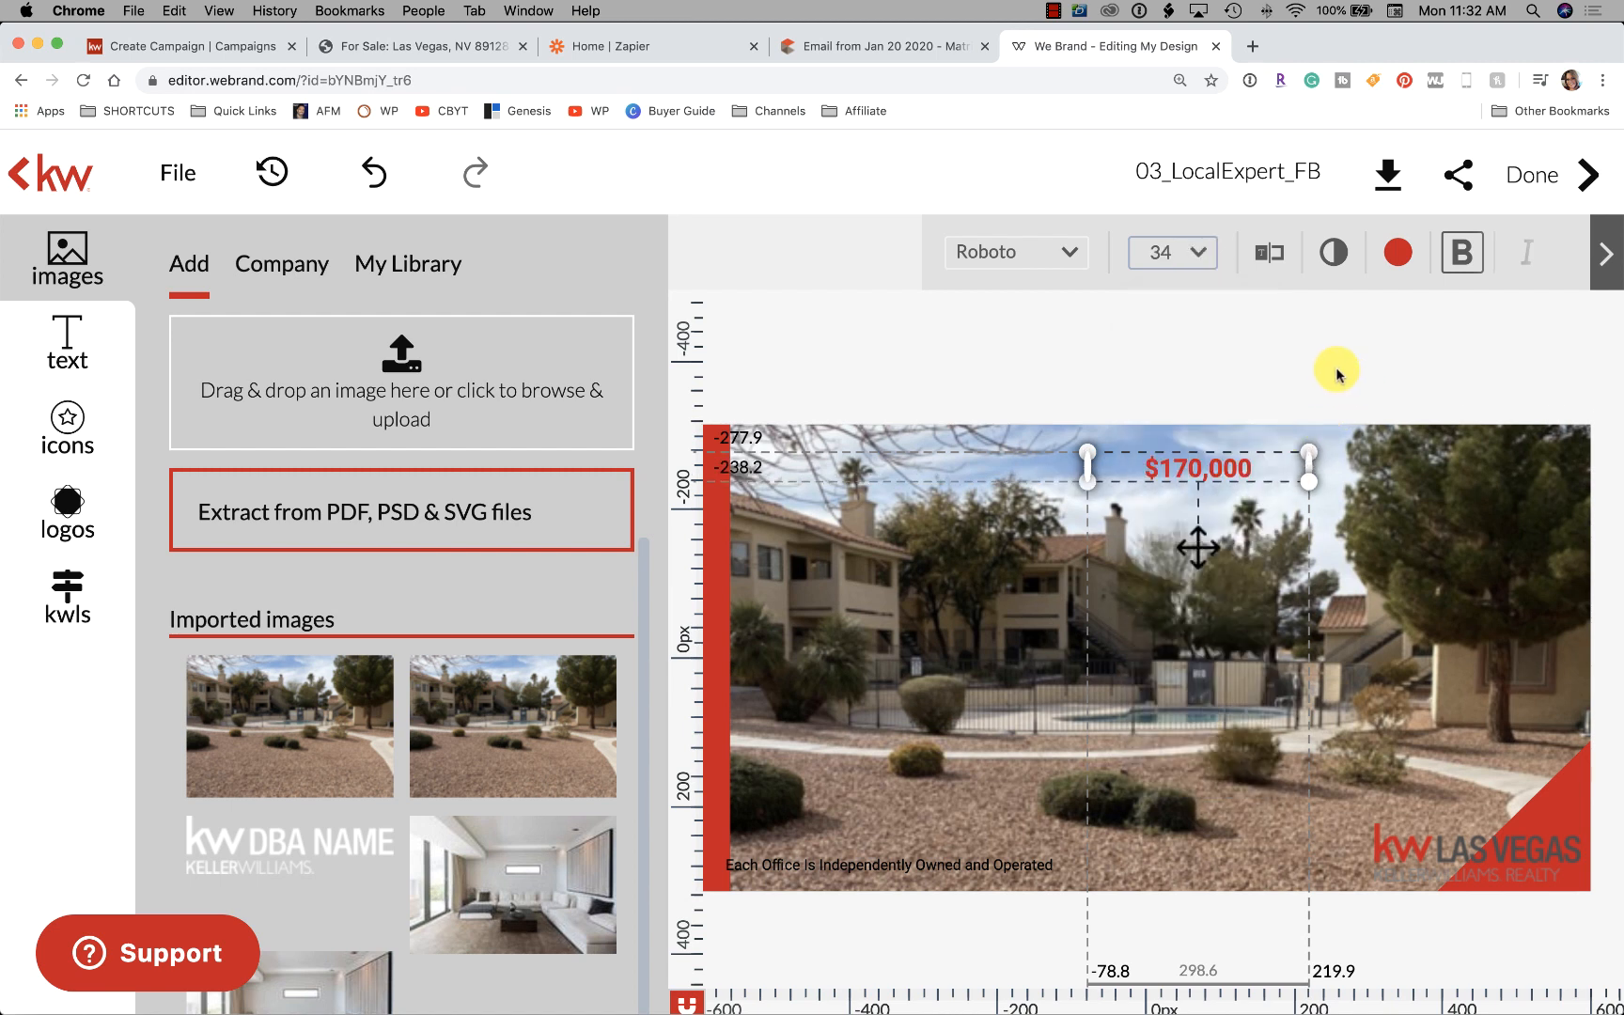
pyautogui.click(1279, 391)
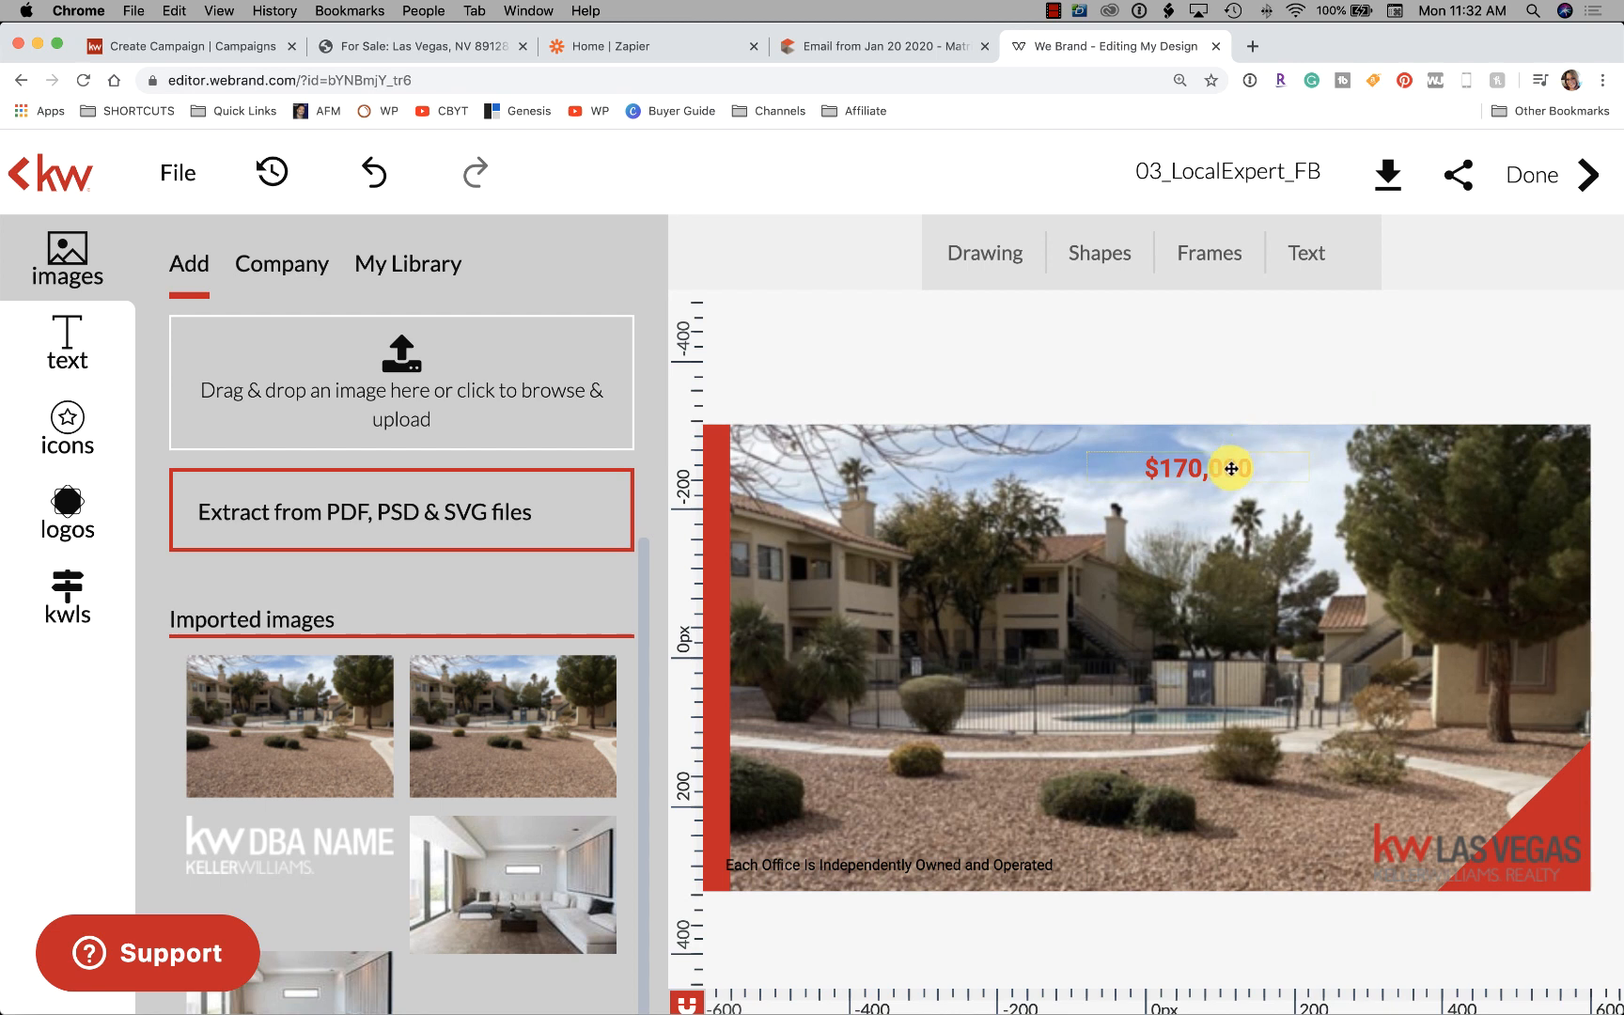
pyautogui.moveTo(1234, 467); pyautogui.dragTo(1233, 456)
pyautogui.click(1259, 377)
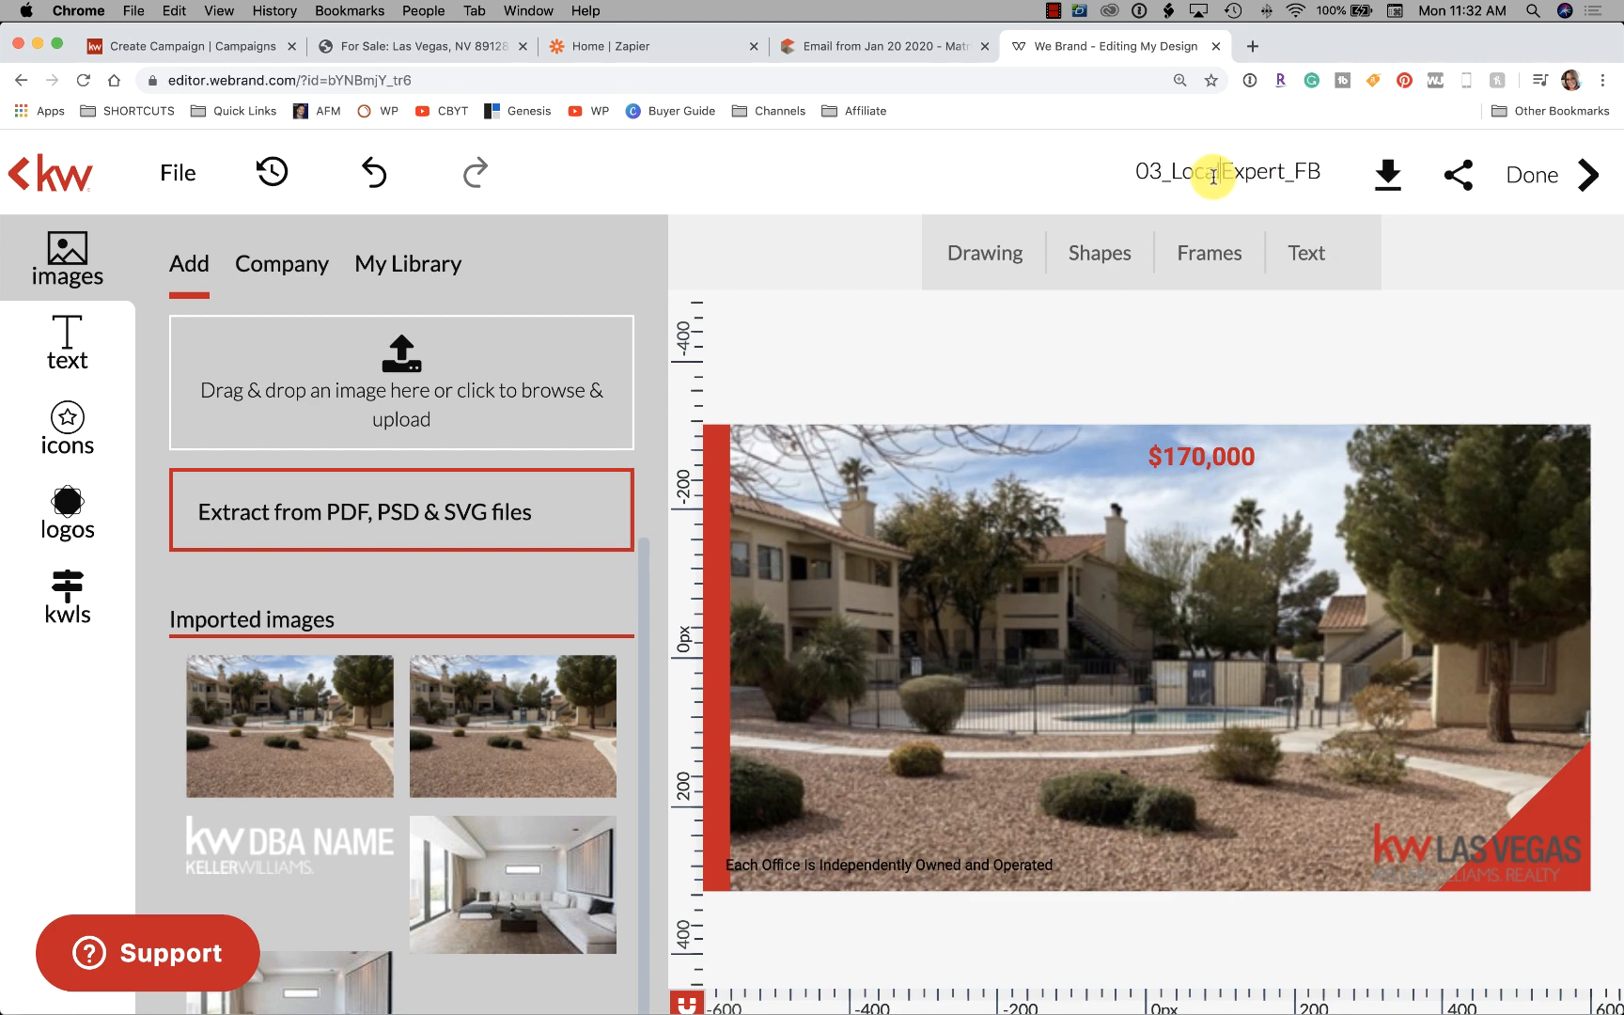
# Rename the design from 03_LocalExpert_FB to 'Observation FB Ad' and delete the pasted description text box
pyautogui.moveTo(1329, 171); pyautogui.dragTo(1120, 158)
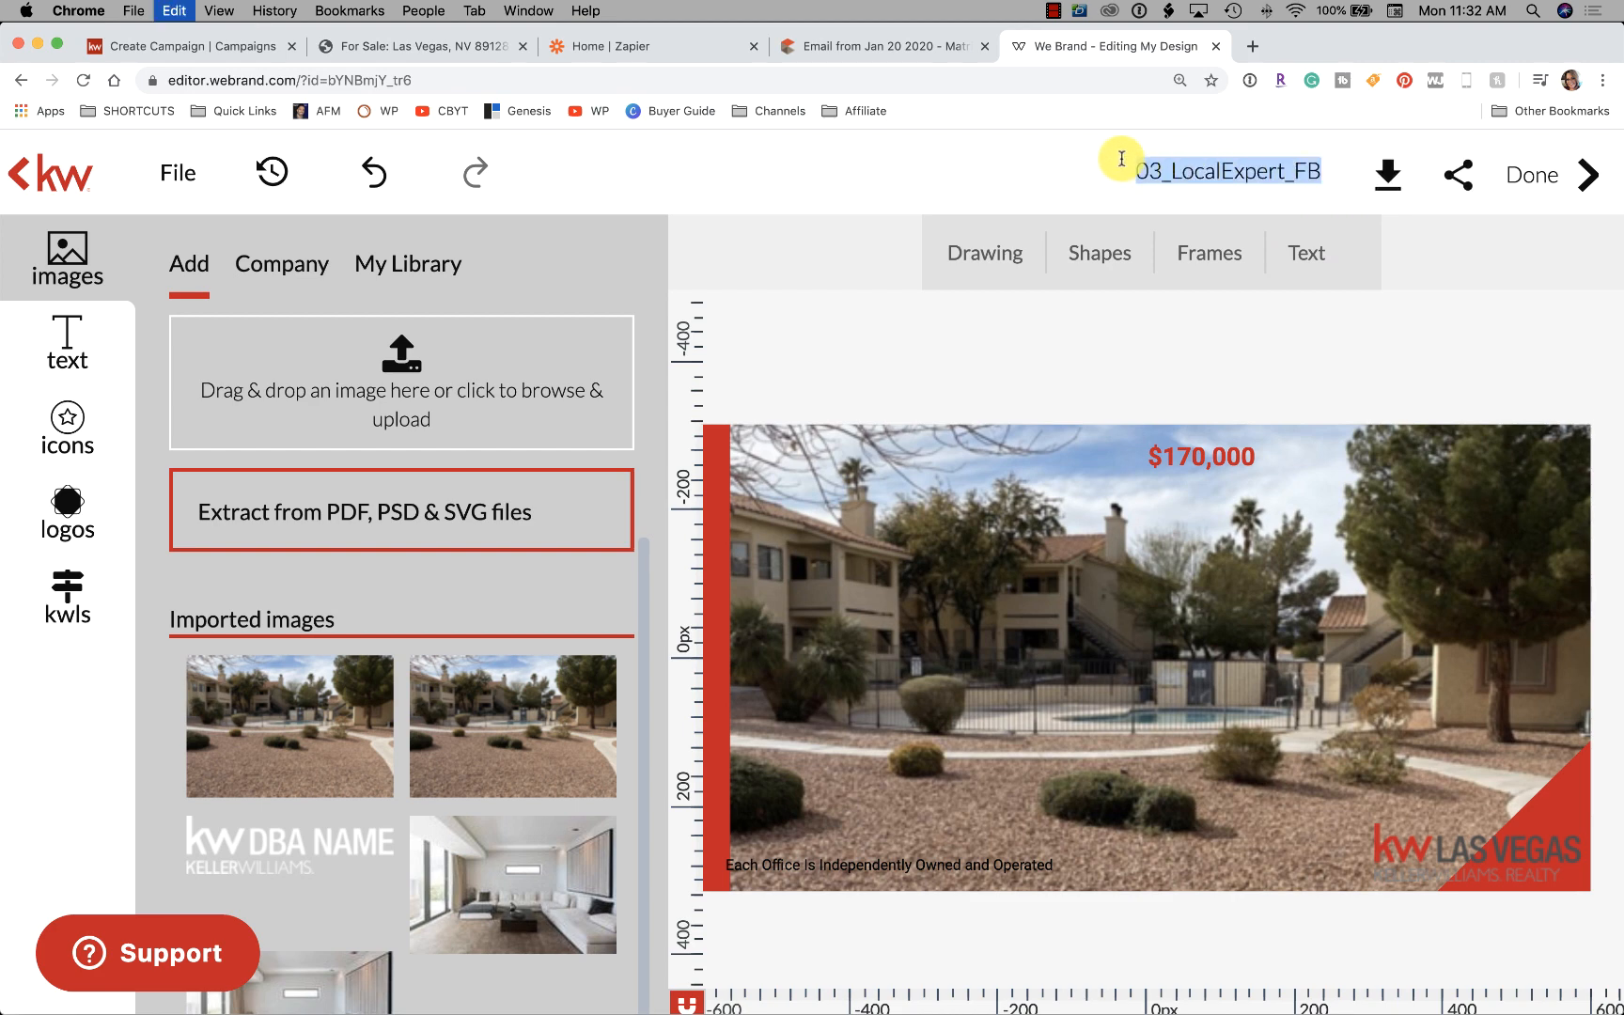
pyautogui.hotkey('ctrl', 'v')
pyautogui.hotkey('ctrl', 'z')
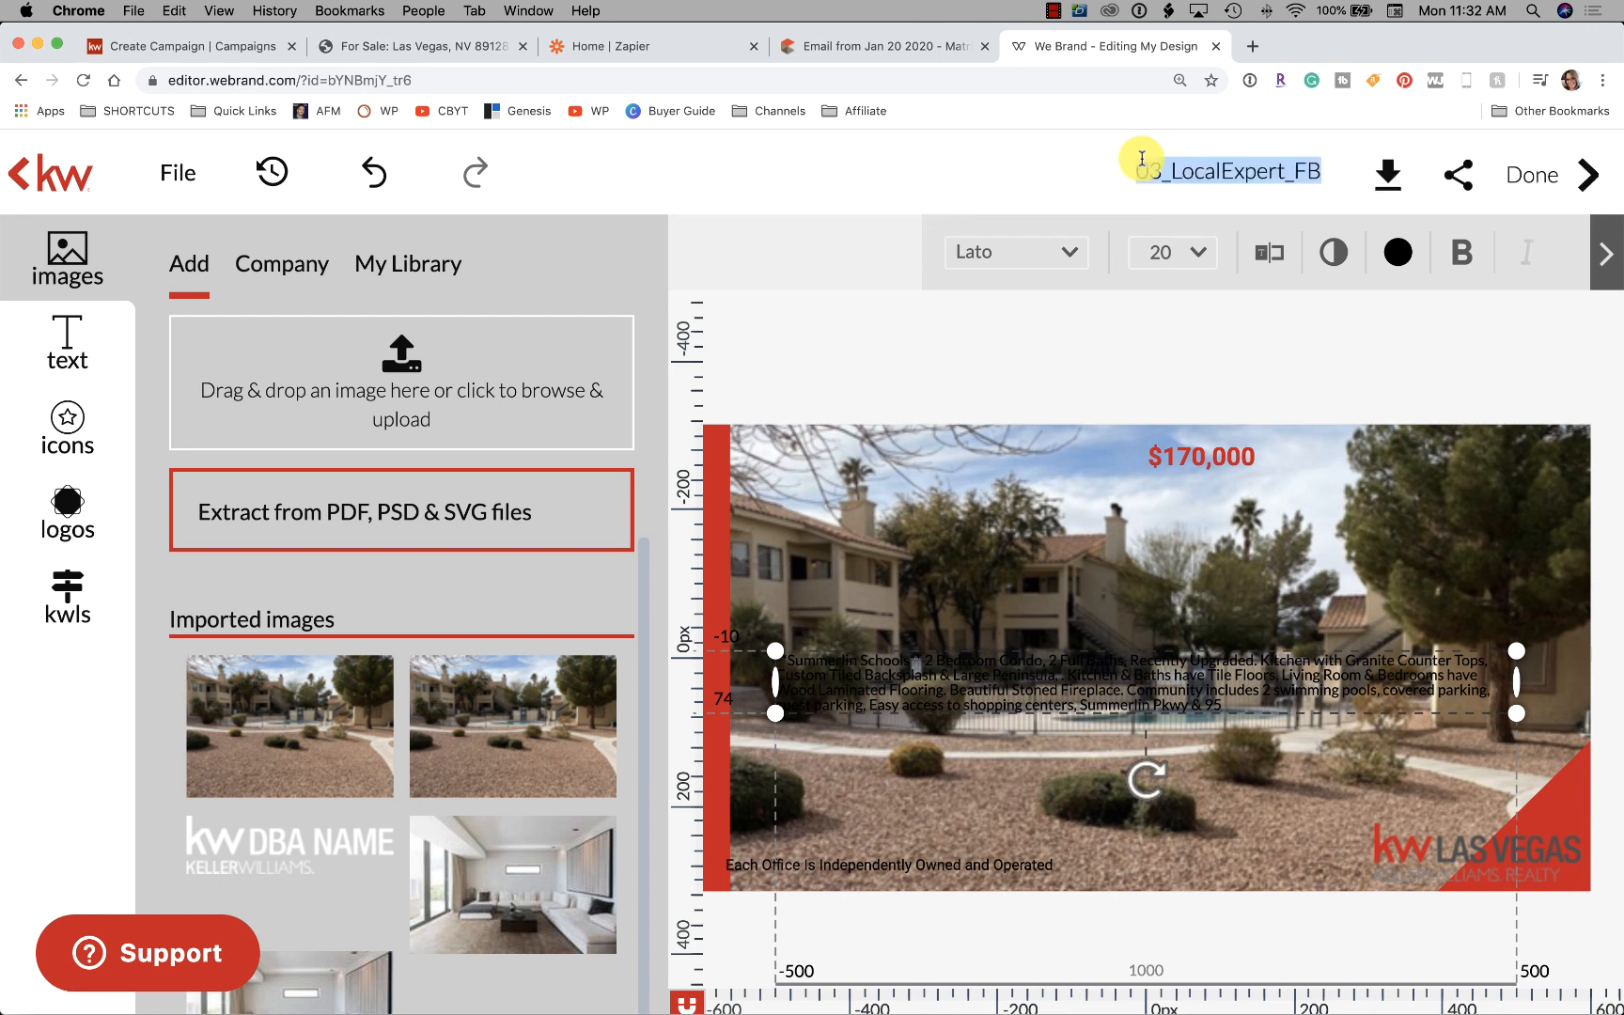
pyautogui.press('BackSpace')
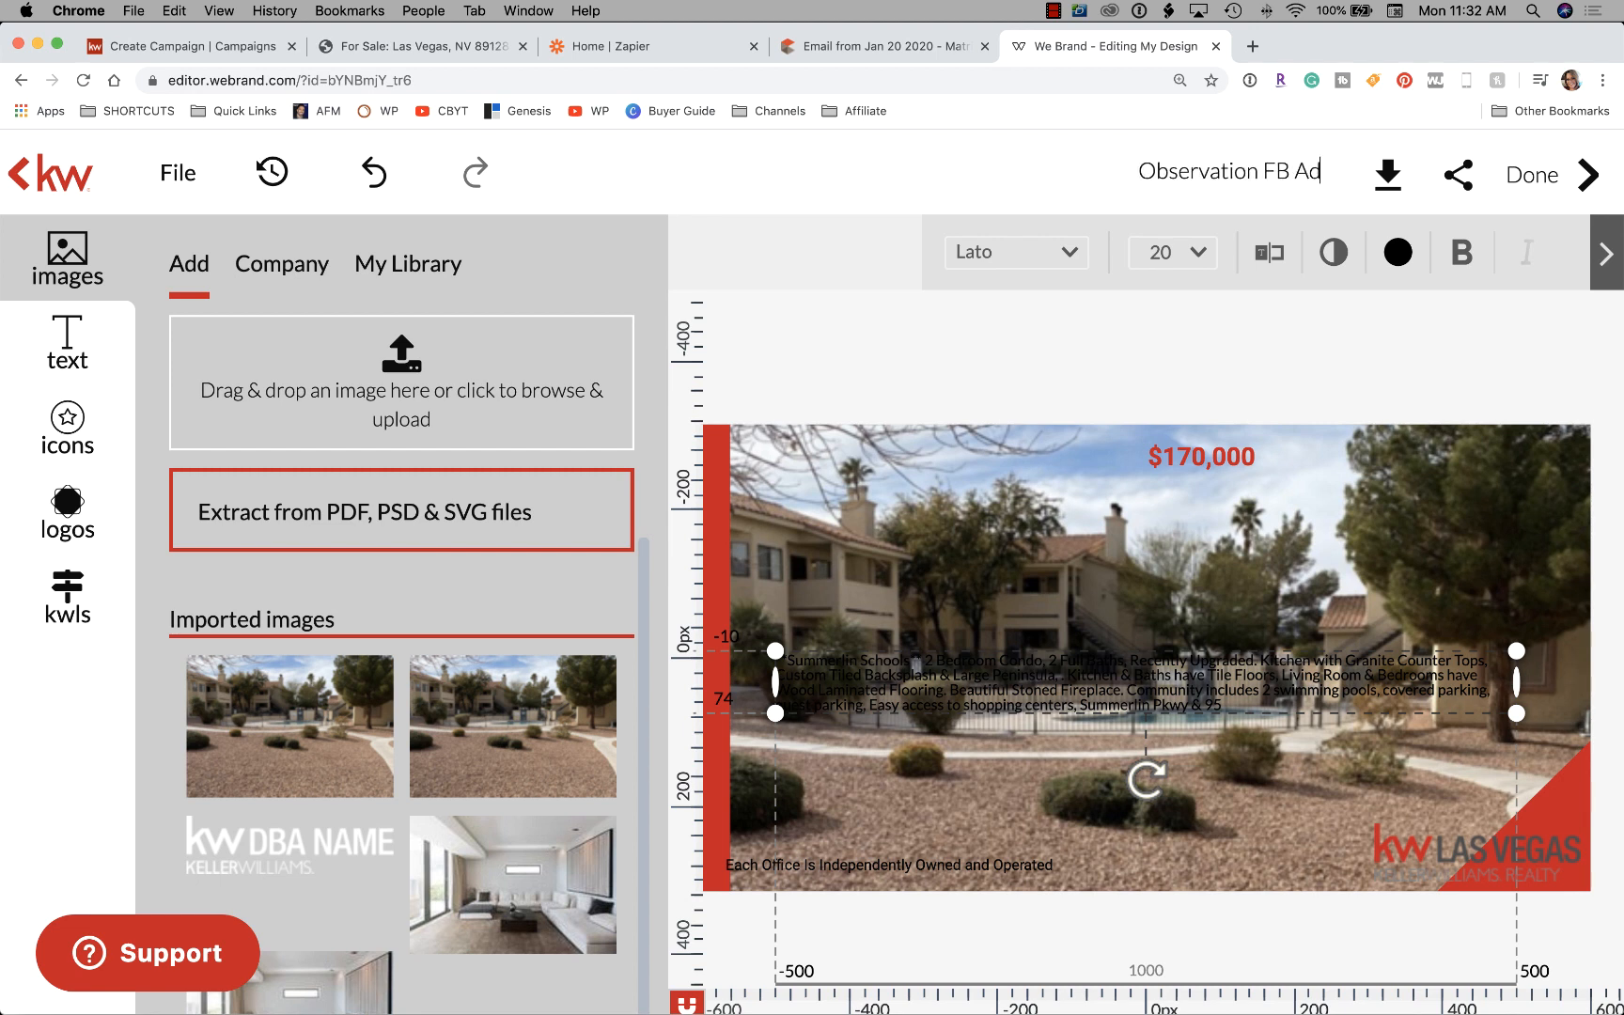
pyautogui.press('Return')
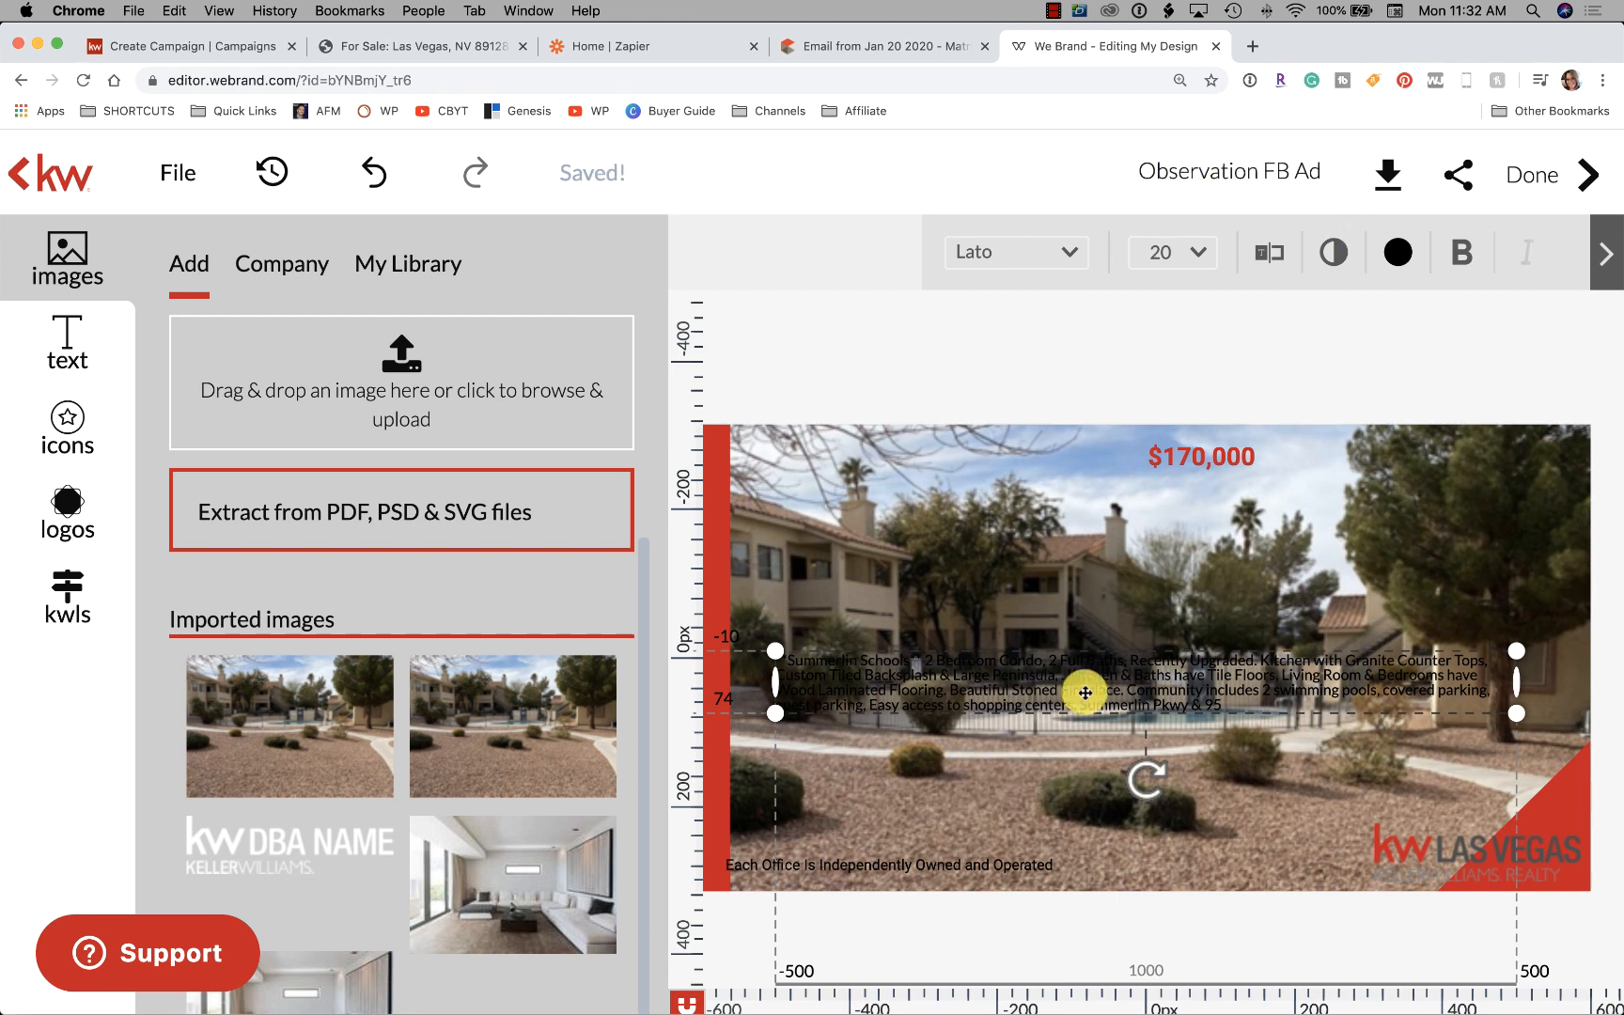
pyautogui.press('Delete')
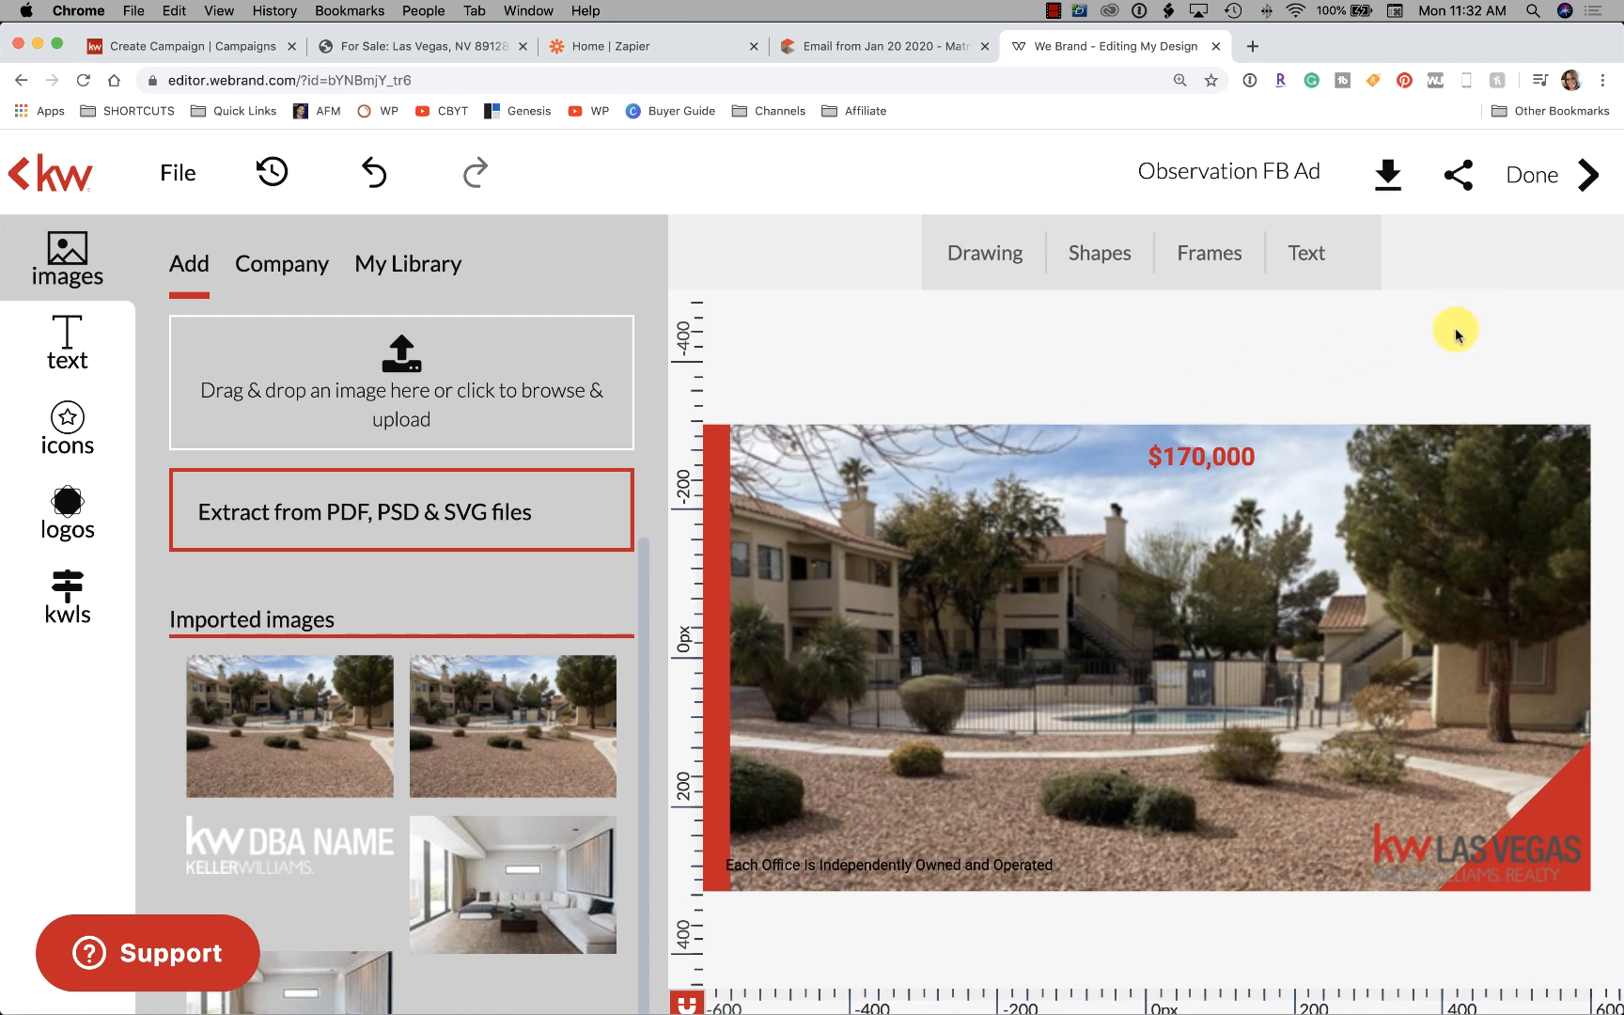
# Save the design and download it as a high-quality JPEG named Observation
pyautogui.click(175, 173)
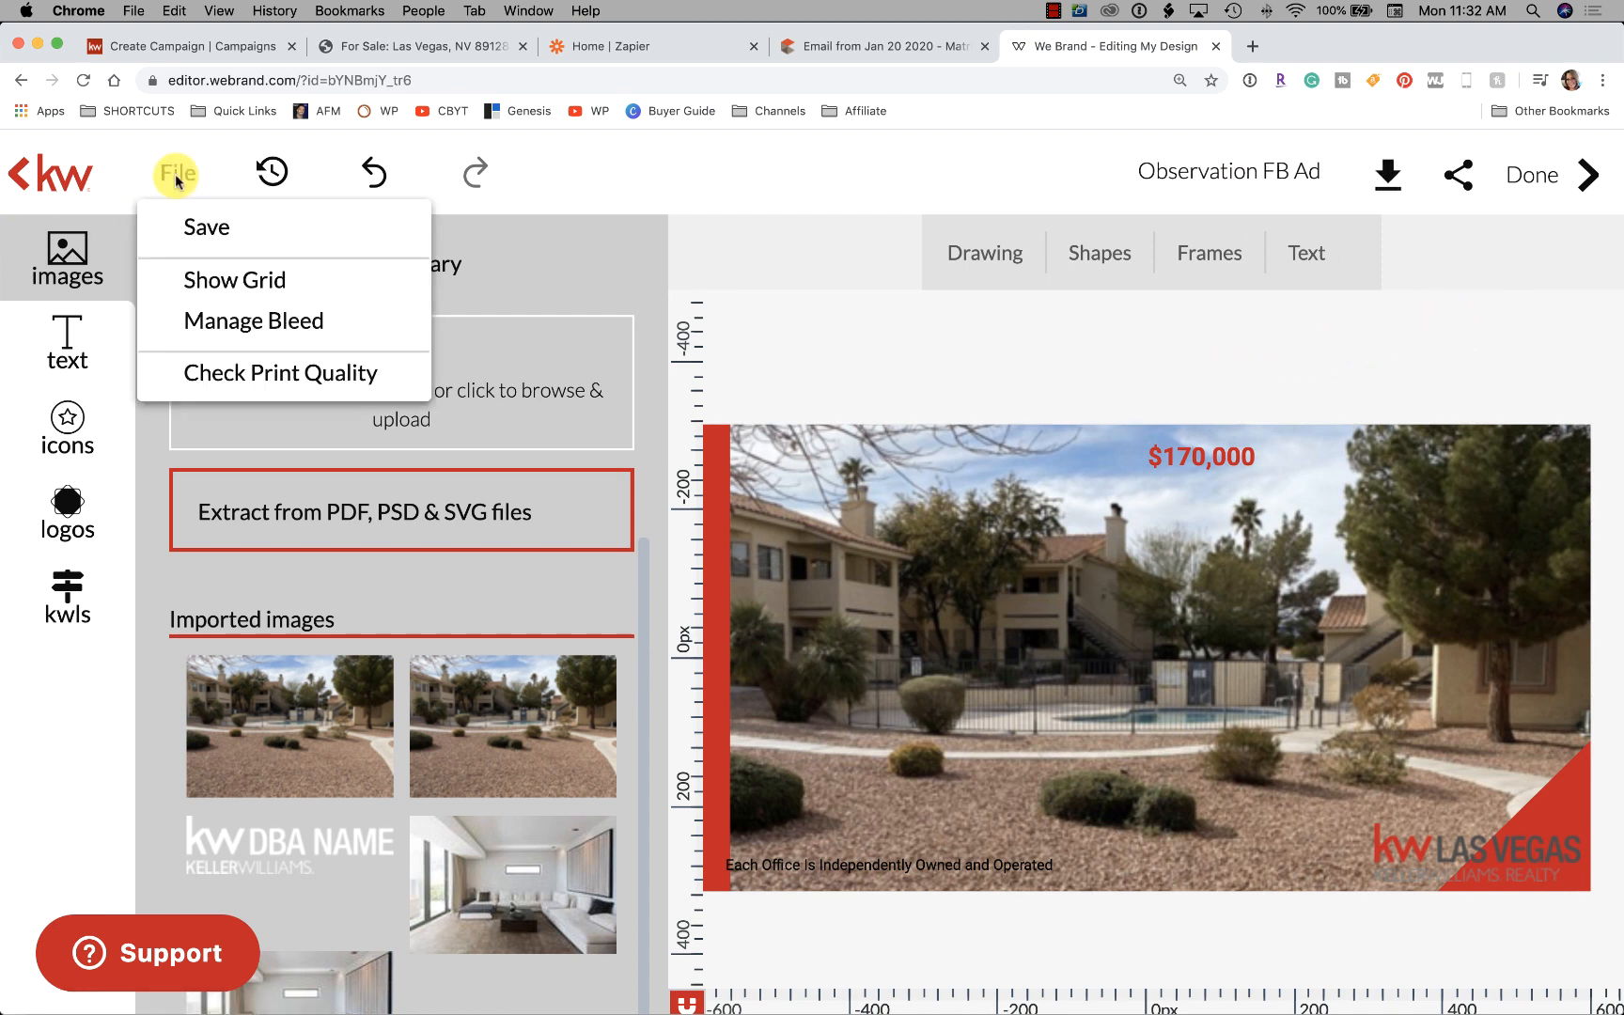
pyautogui.click(214, 230)
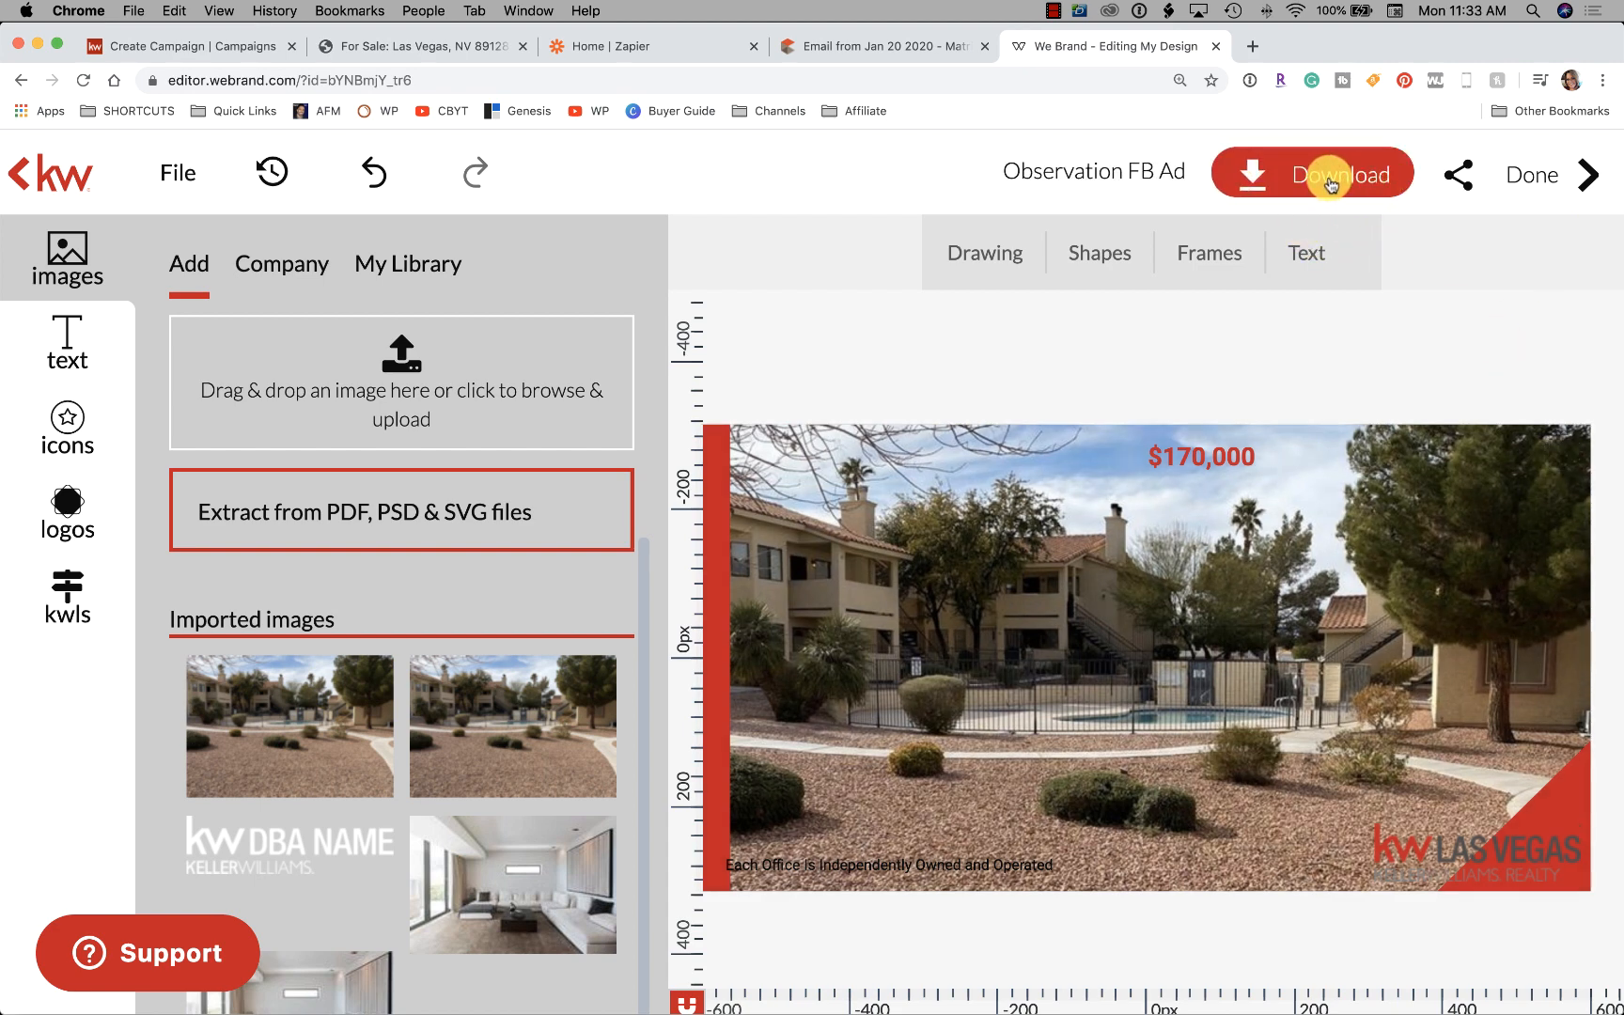
pyautogui.click(1329, 181)
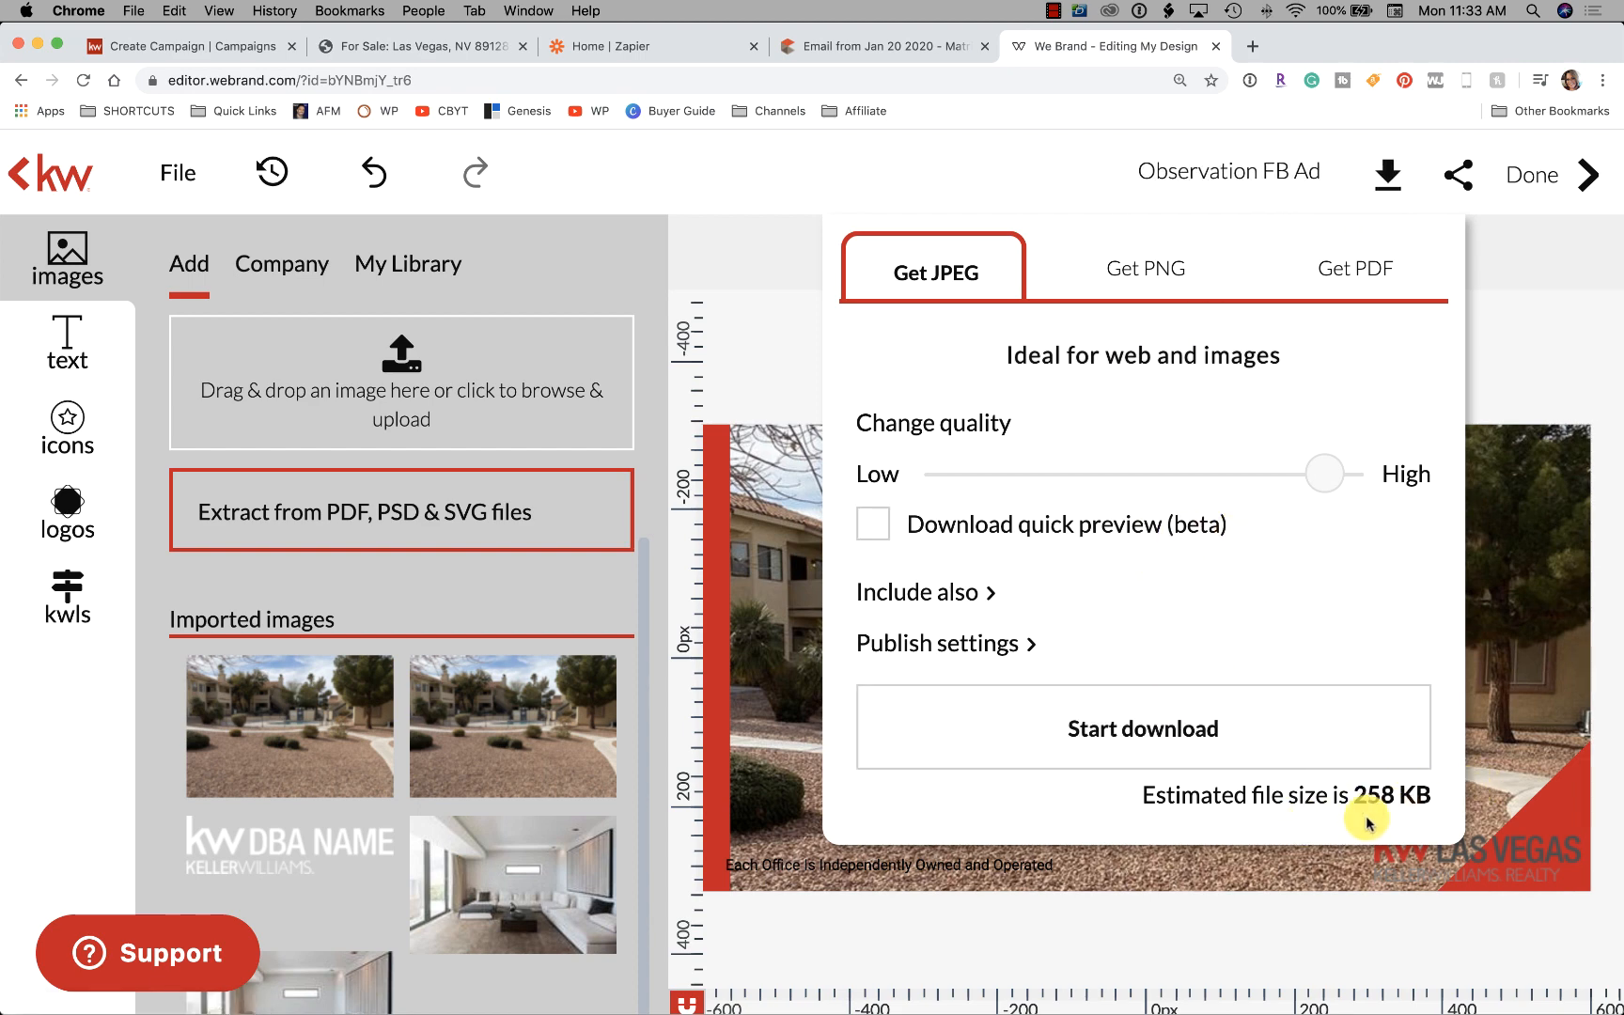
pyautogui.click(1113, 738)
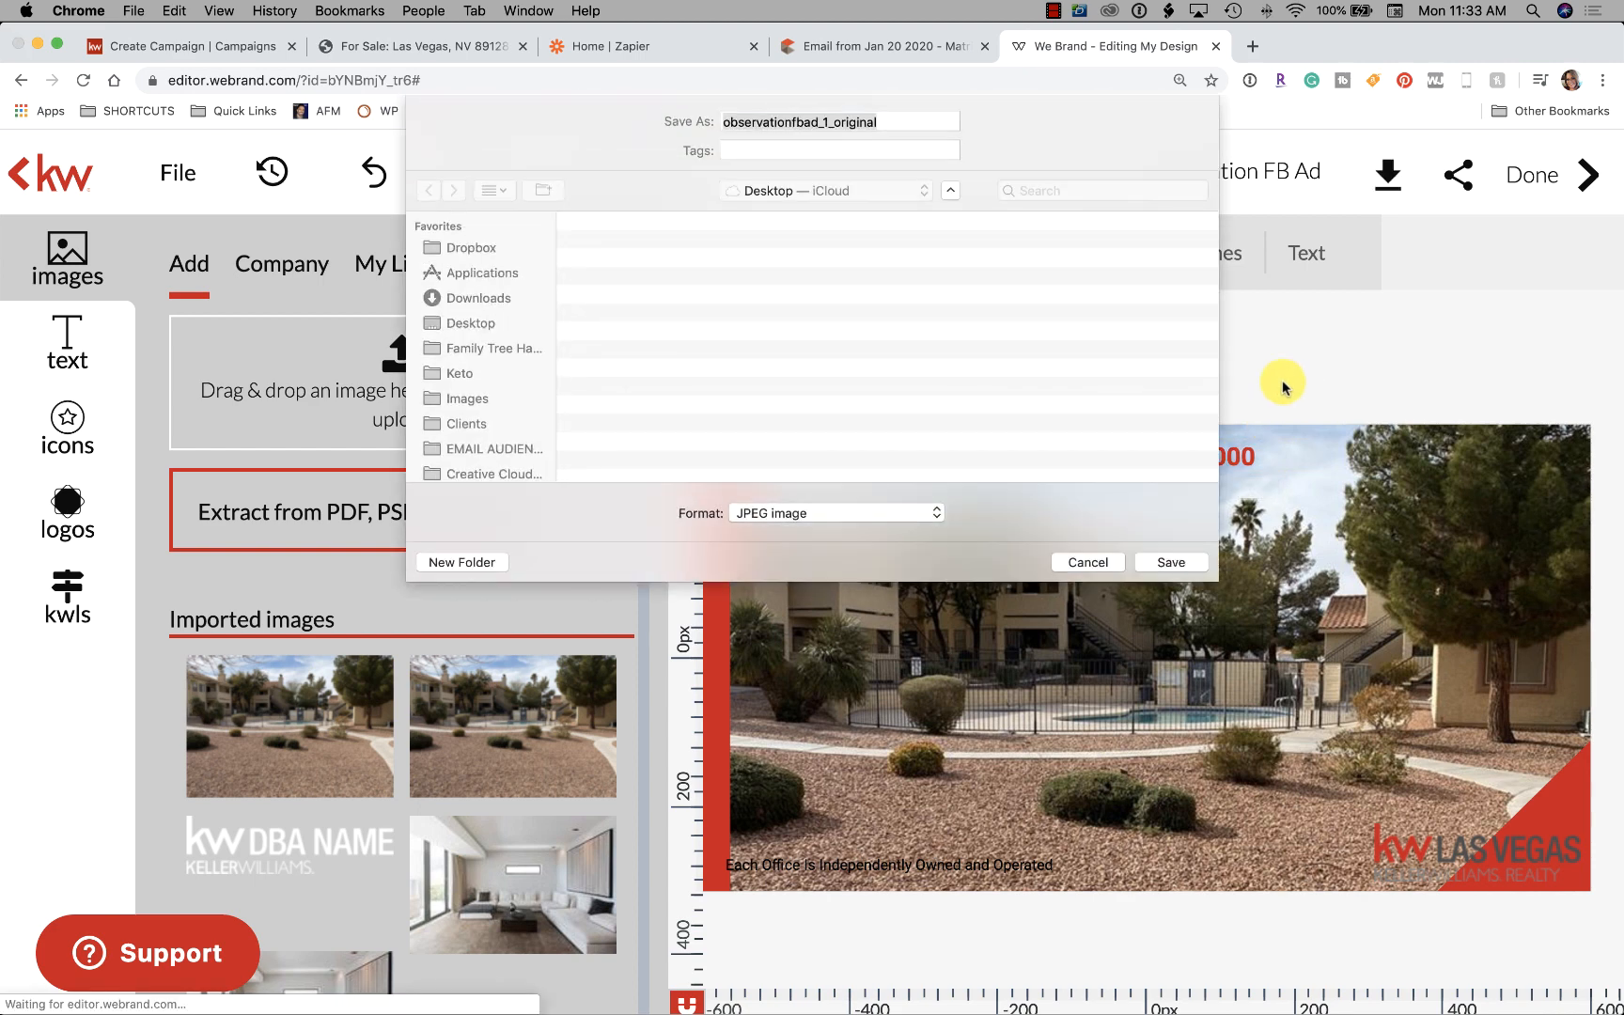
pyautogui.write('shopping centers, Summerlin Pkwy & 95')
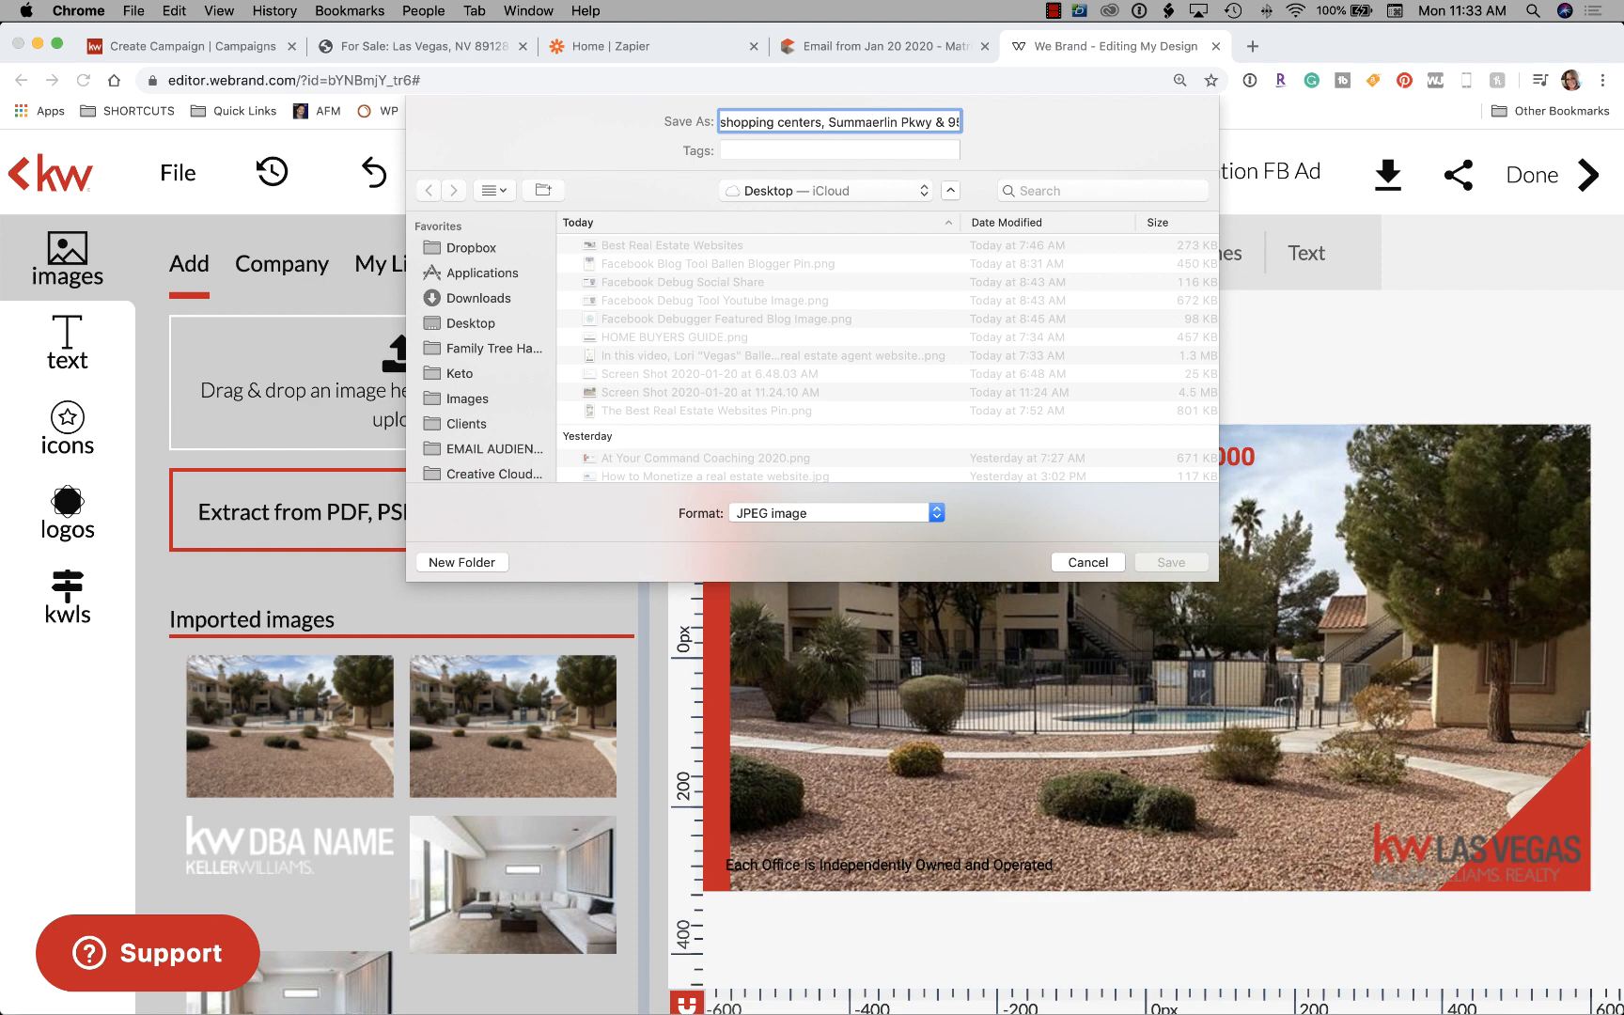
pyautogui.press('super+a')
pyautogui.write('O')
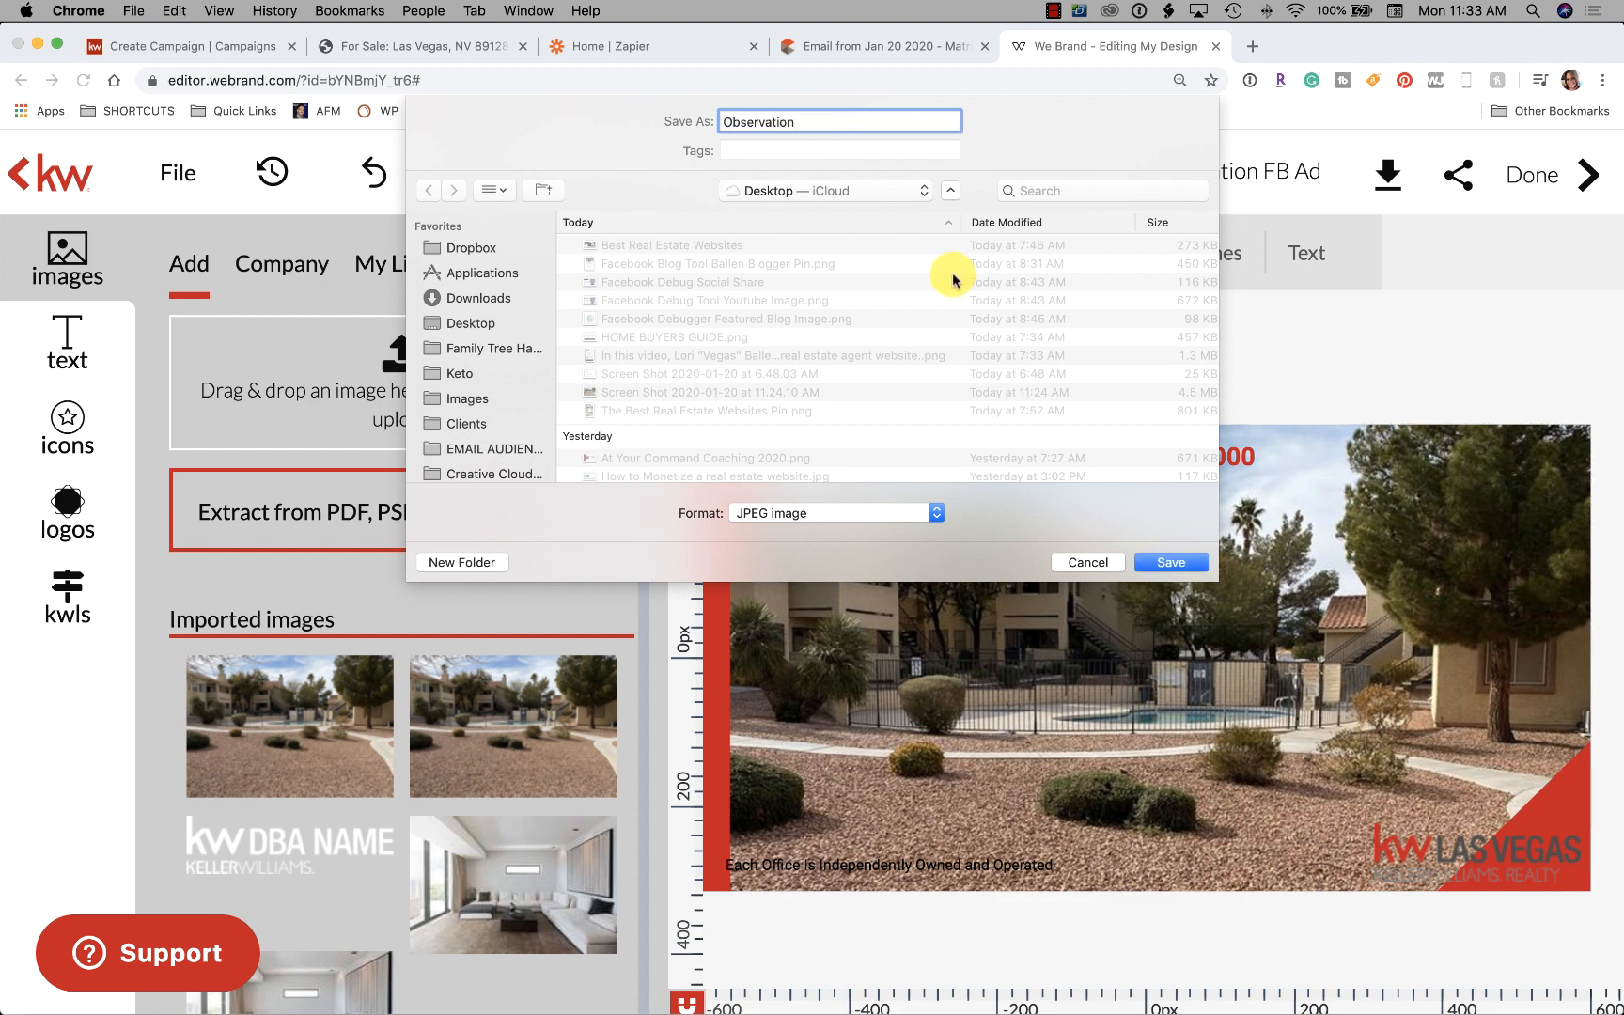
pyautogui.click(1171, 562)
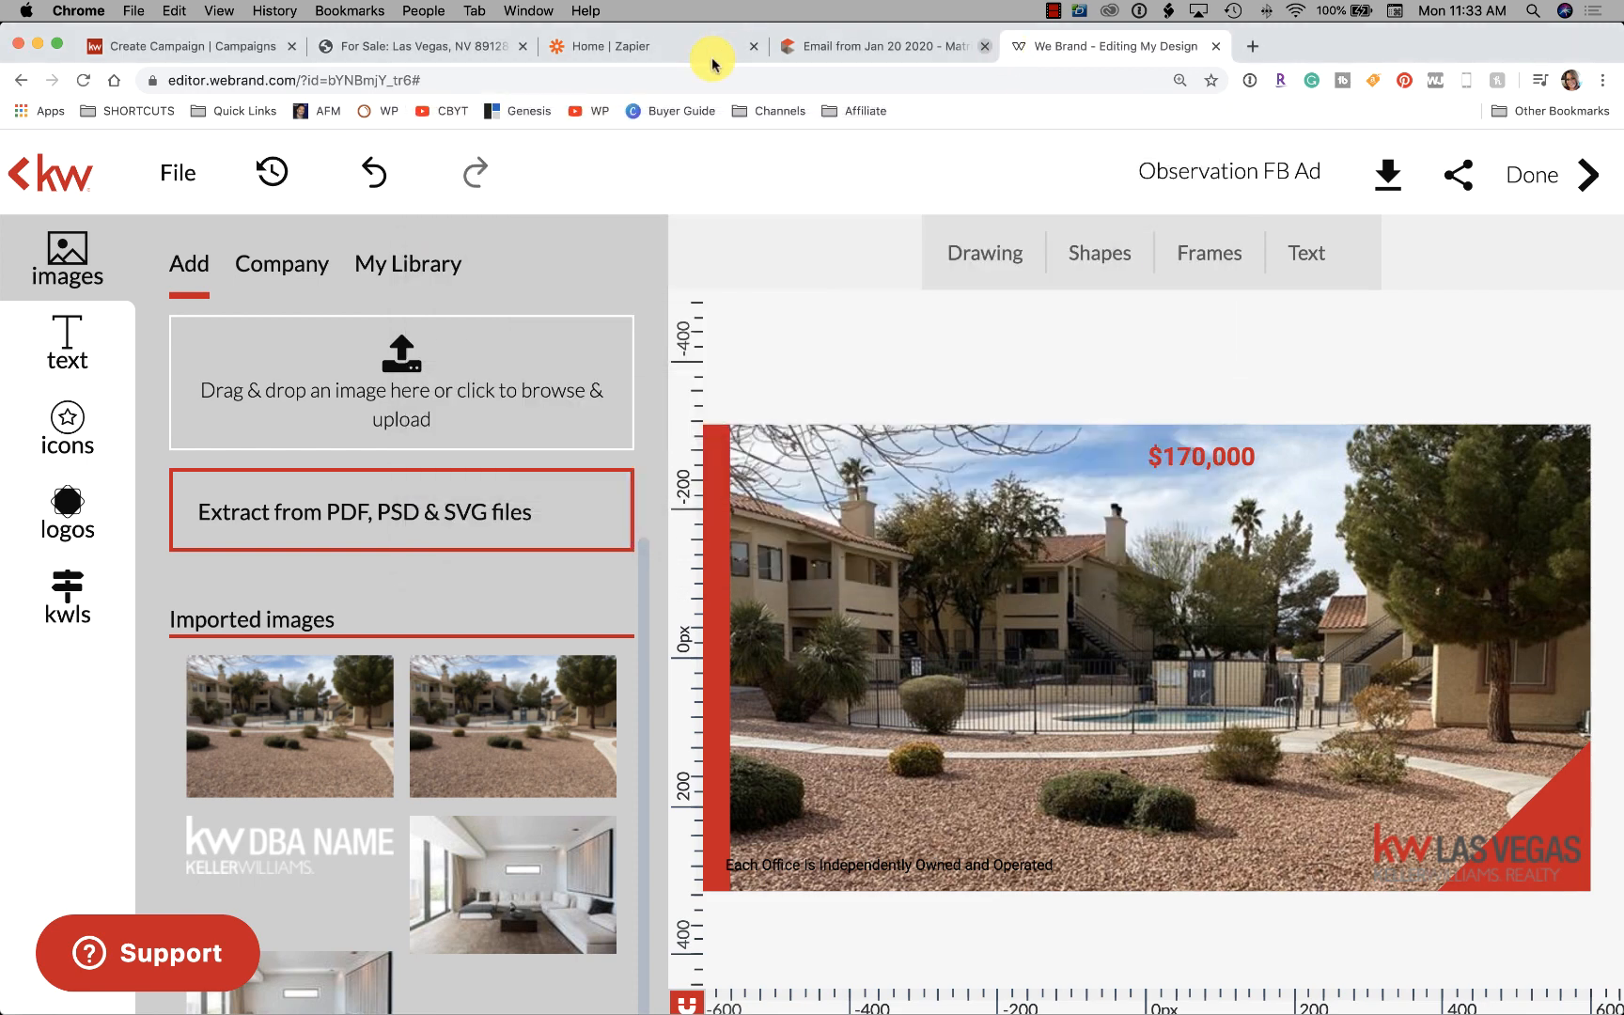
# Return to the Create Campaign page and start adding a new image to the campaign's media
pyautogui.click(436, 45)
pyautogui.click(205, 47)
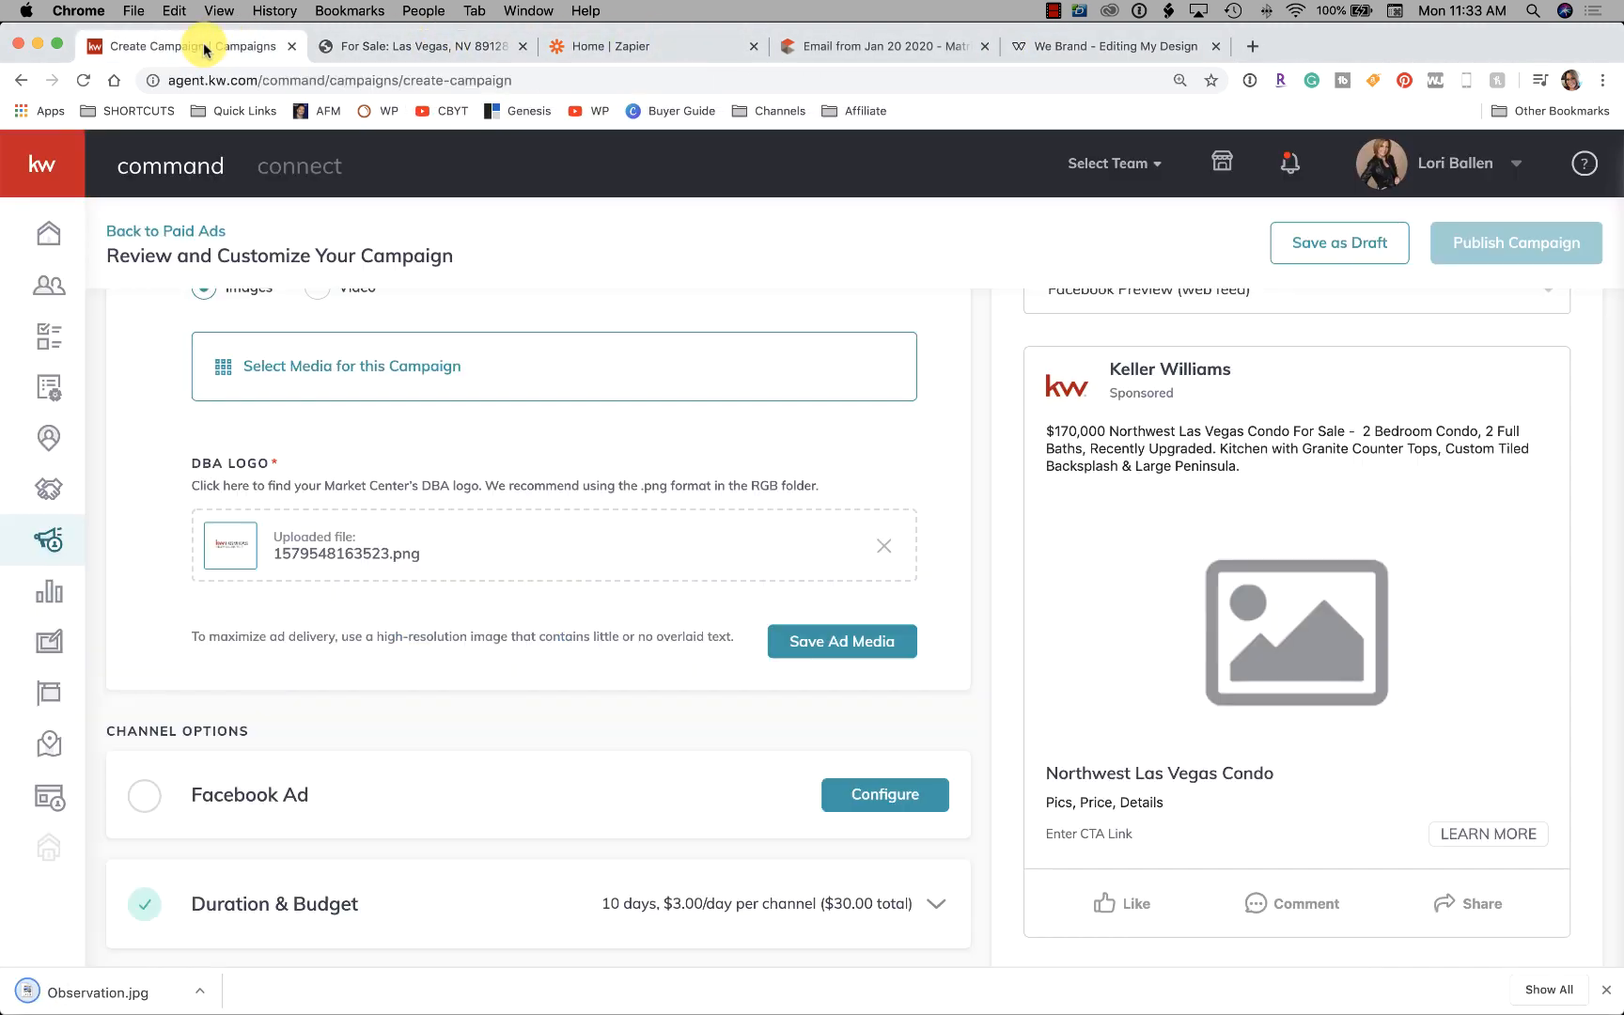
pyautogui.scroll(-1, 199, 664)
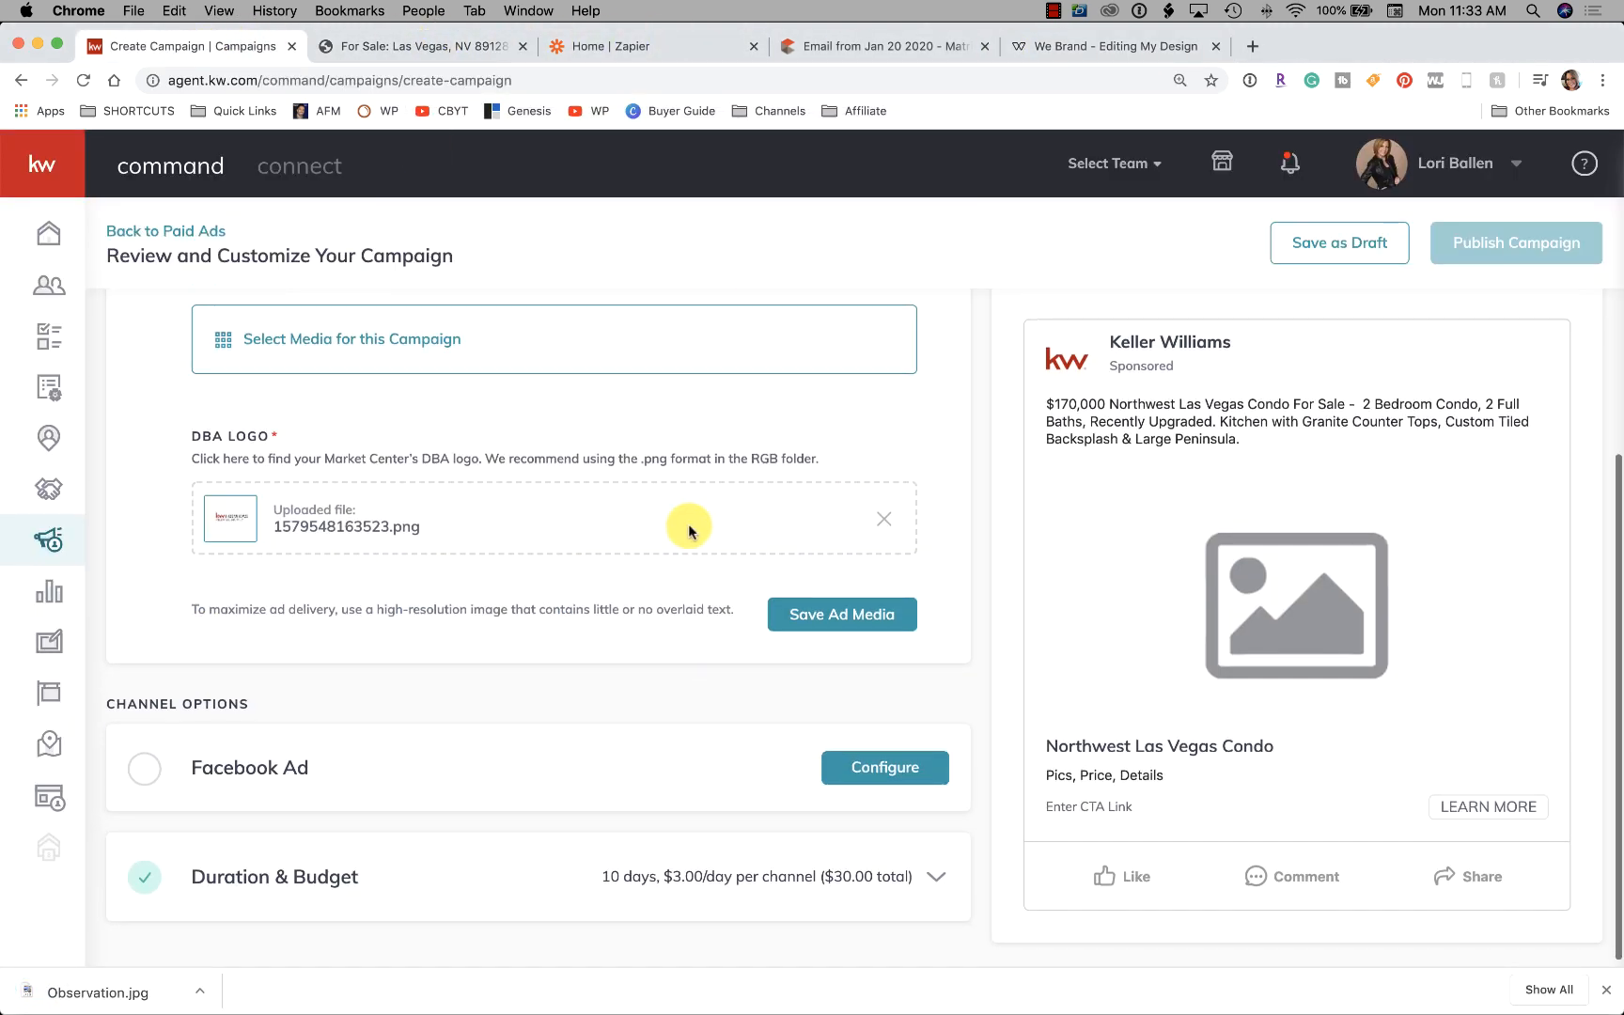
pyautogui.scroll(1, 498, 531)
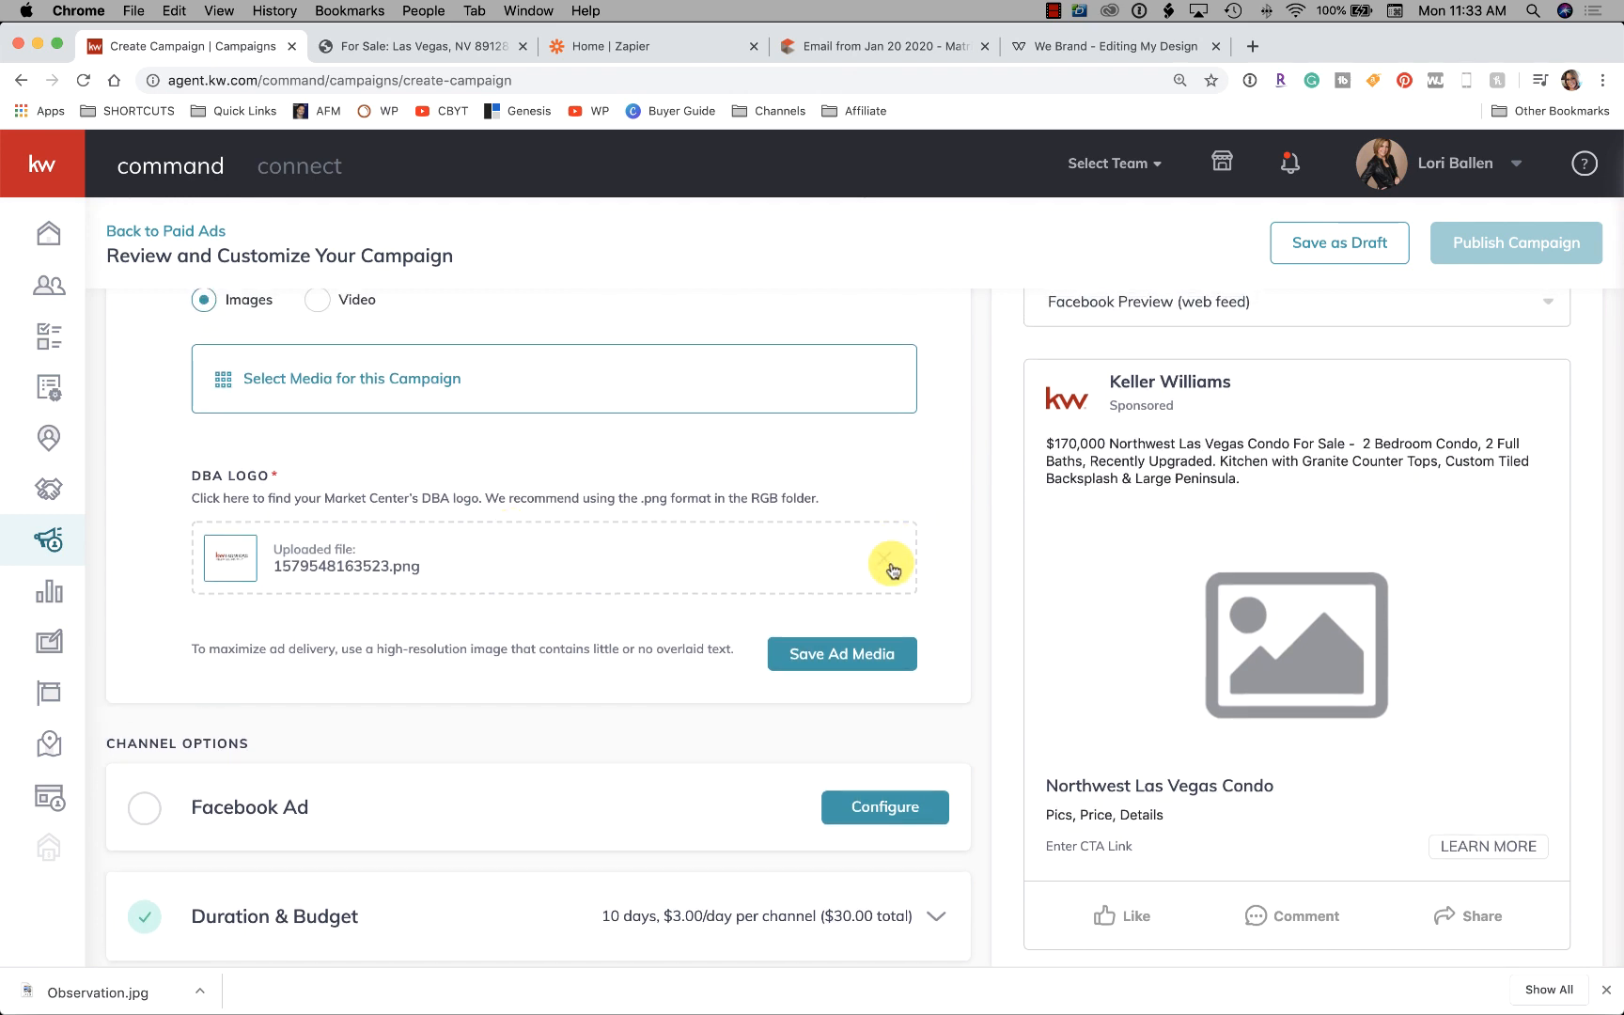
pyautogui.scroll(-1, 477, 568)
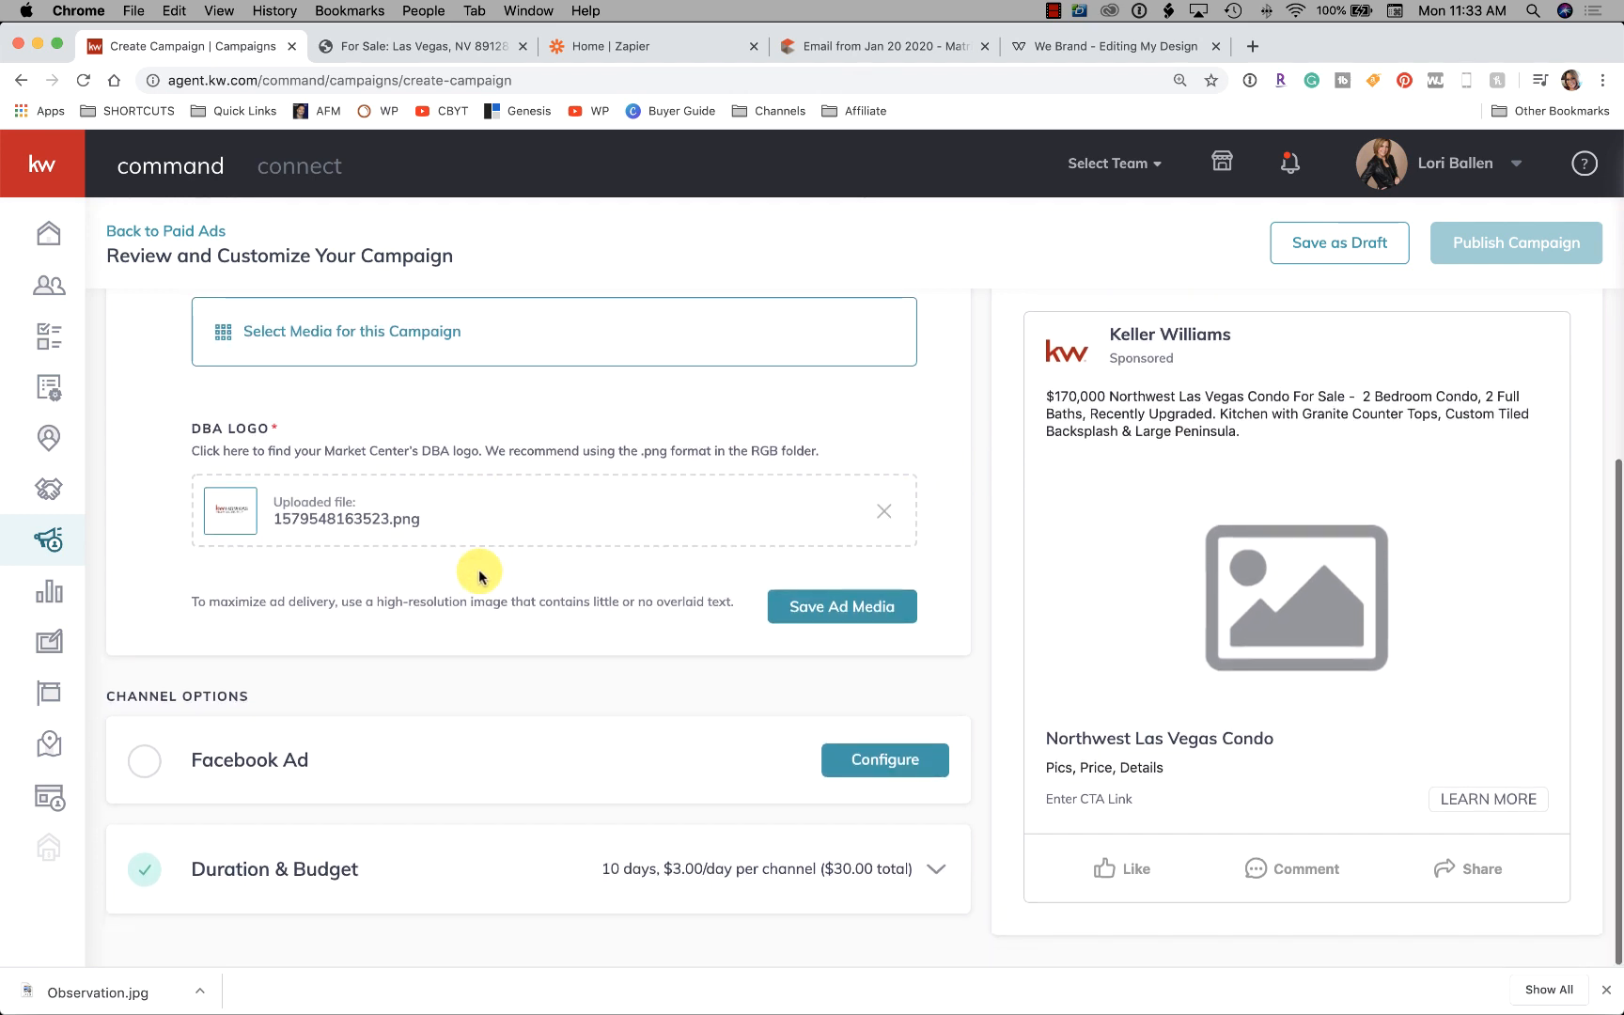
pyautogui.scroll(3, 479, 575)
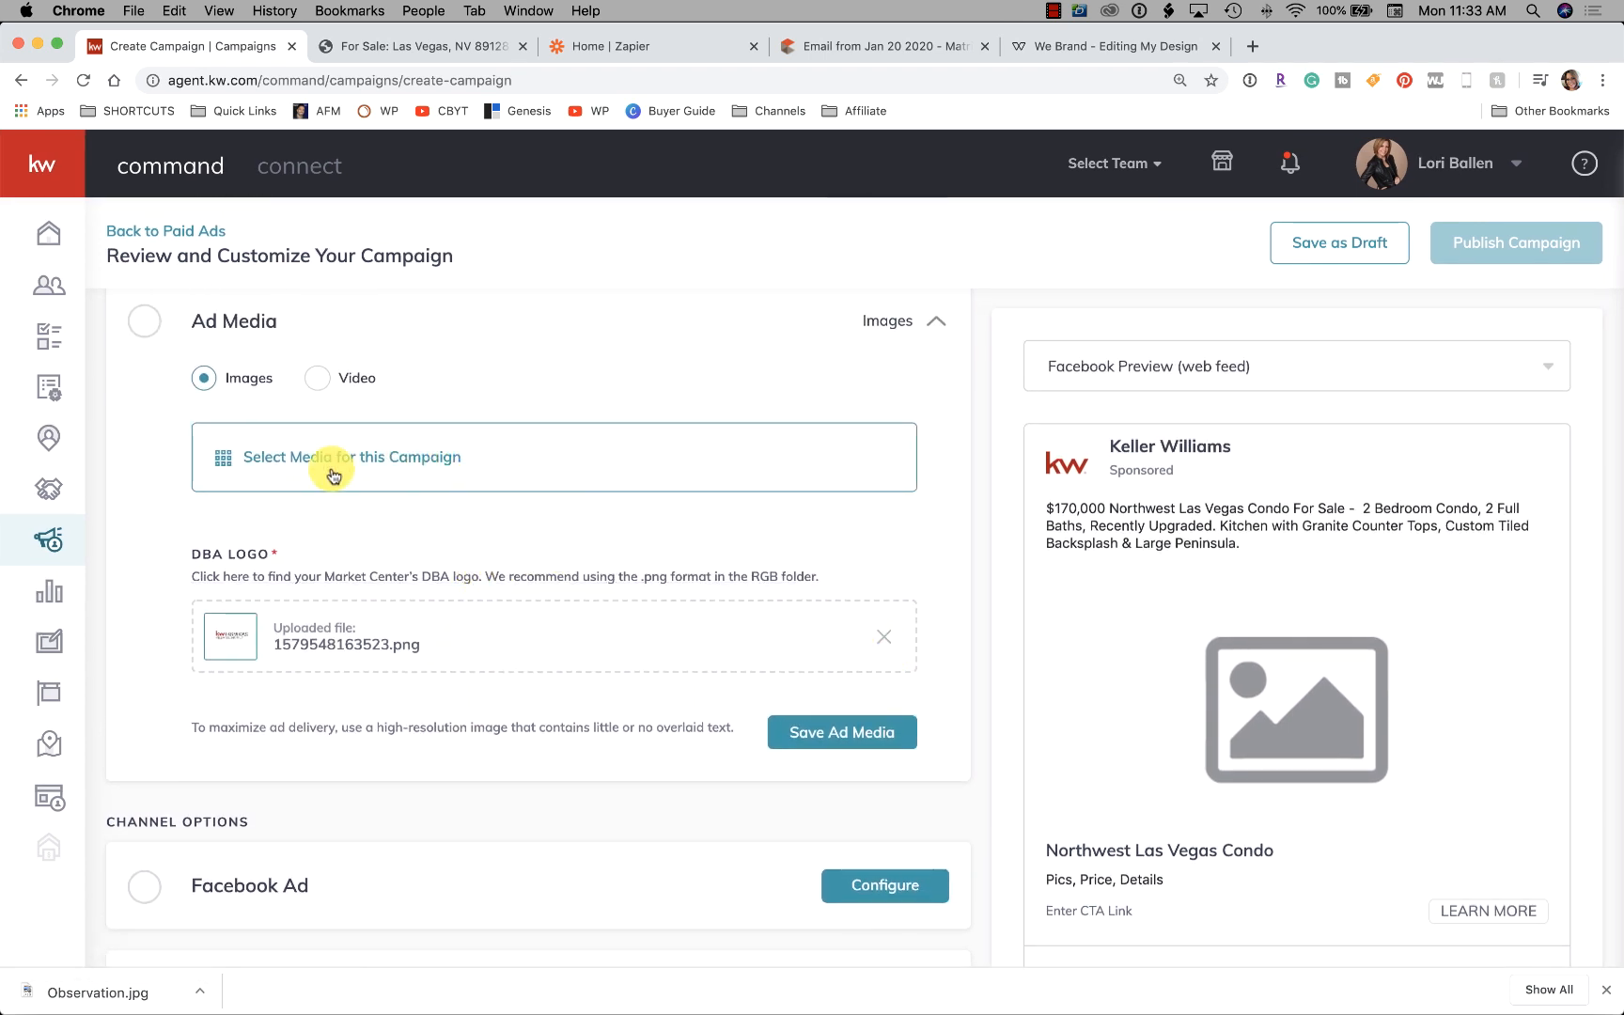
pyautogui.scroll(1, 329, 470)
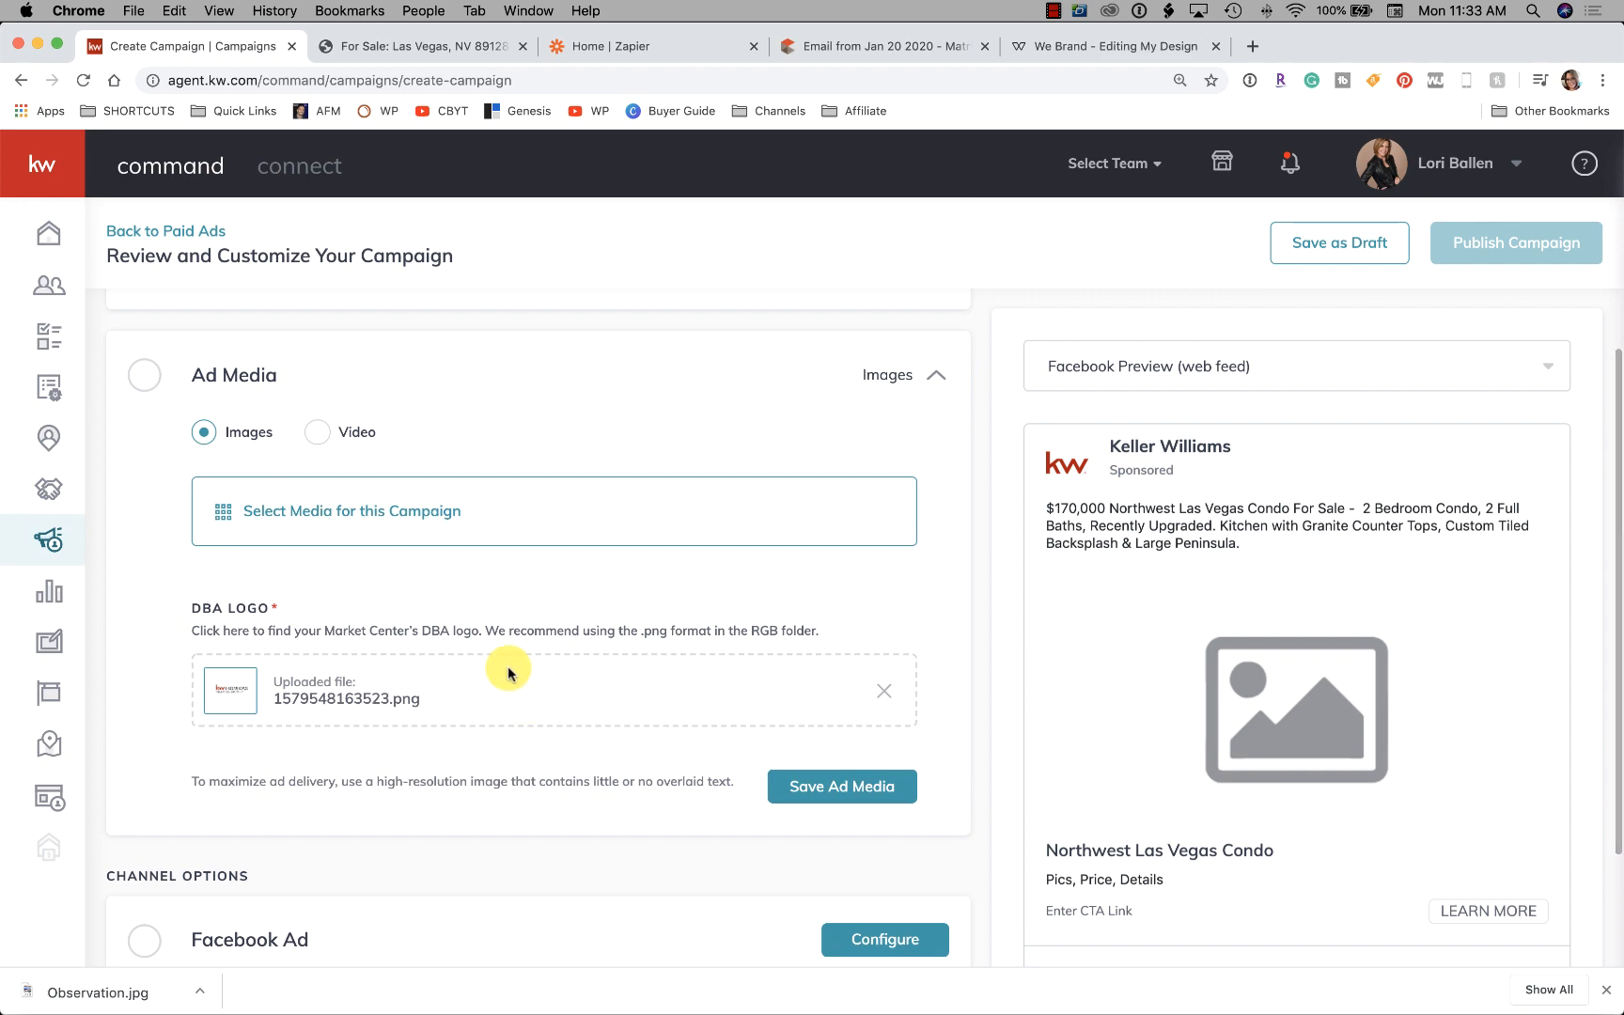
pyautogui.click(331, 510)
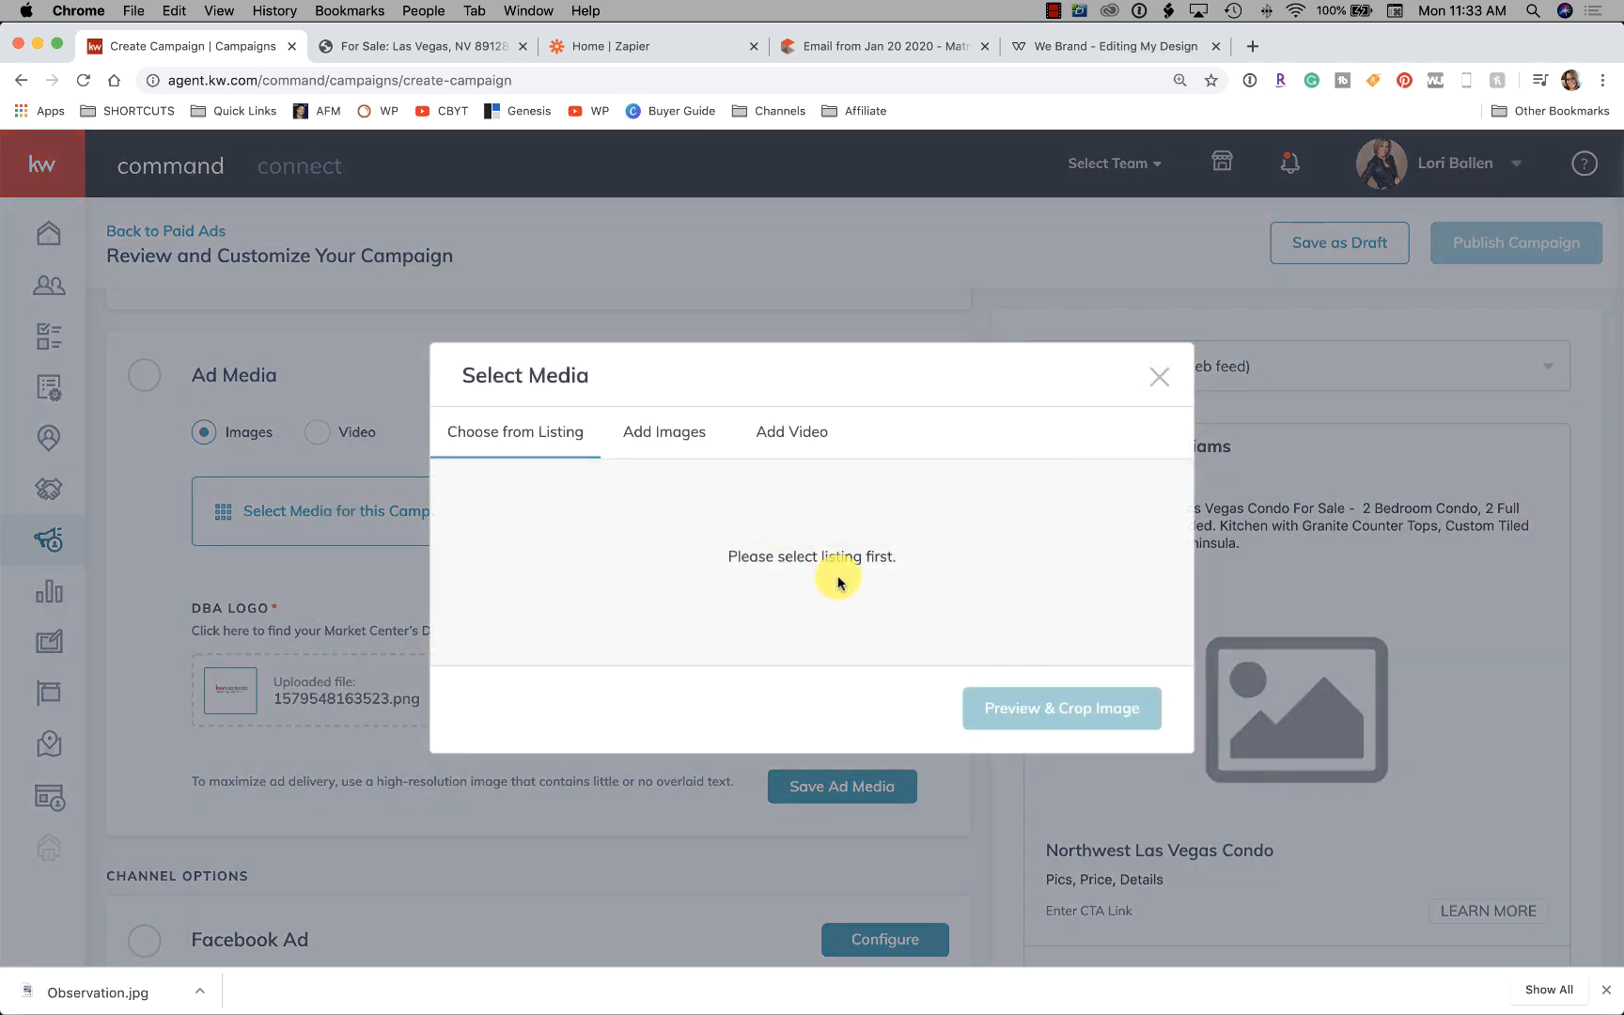
pyautogui.click(690, 436)
pyautogui.click(815, 517)
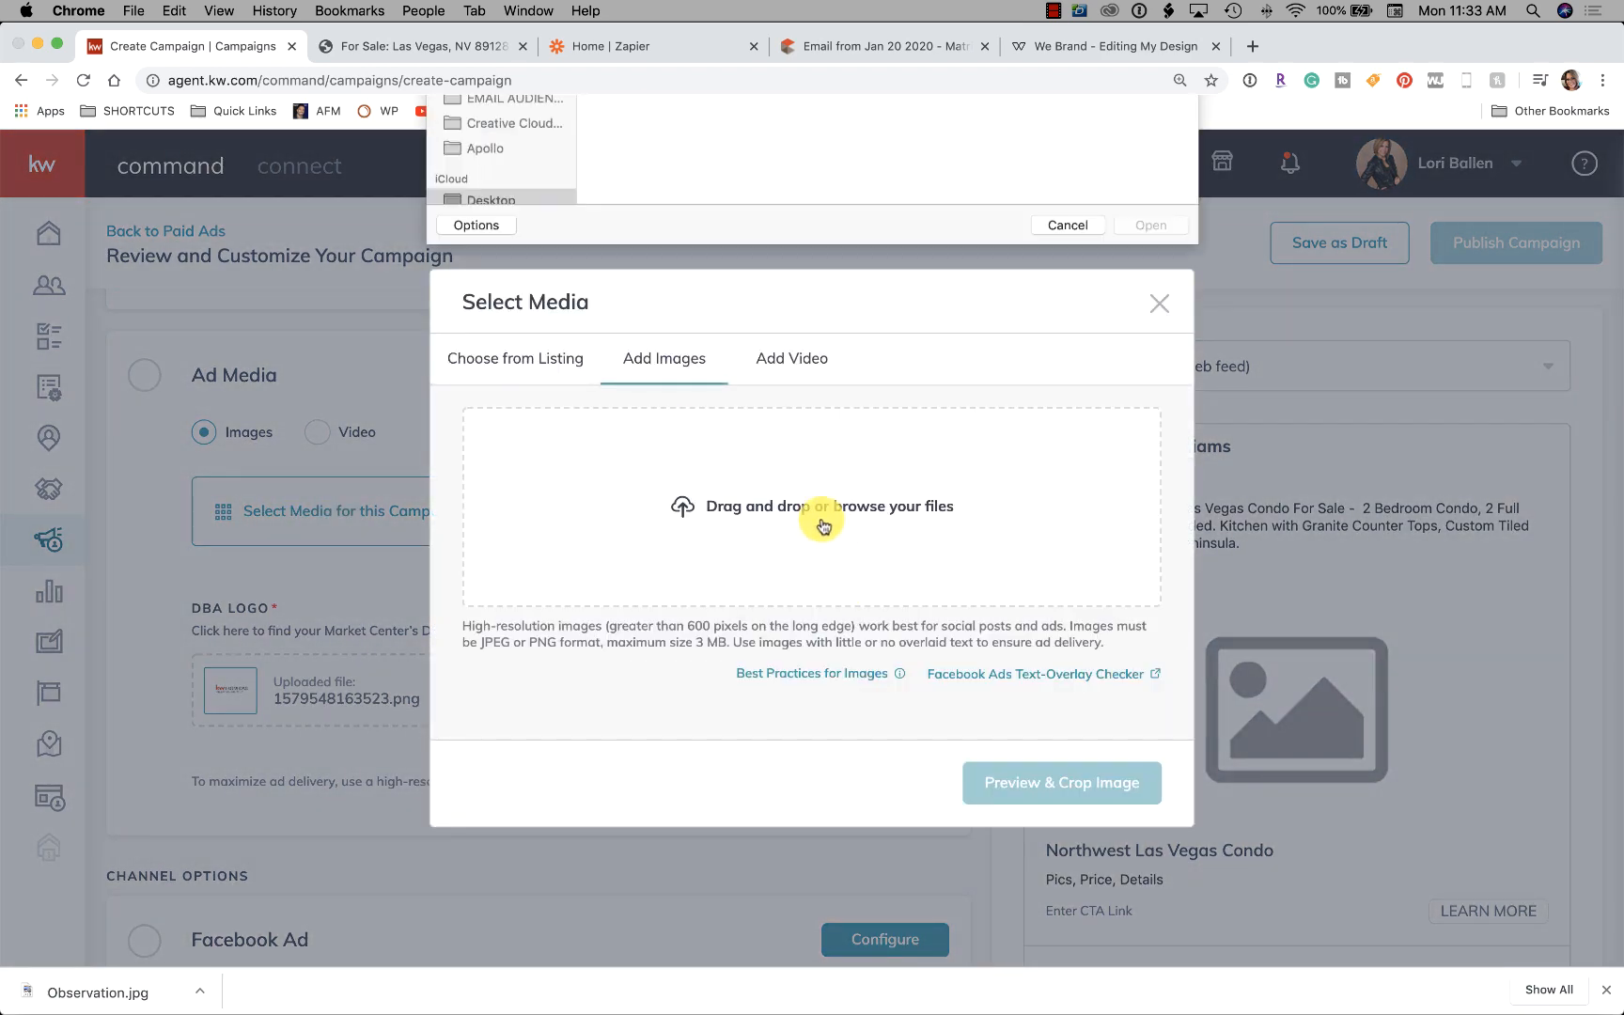
# Upload Observation.jpg, crop it Wide (1.91:1) and save it as the Ad Media
pyautogui.click(676, 237)
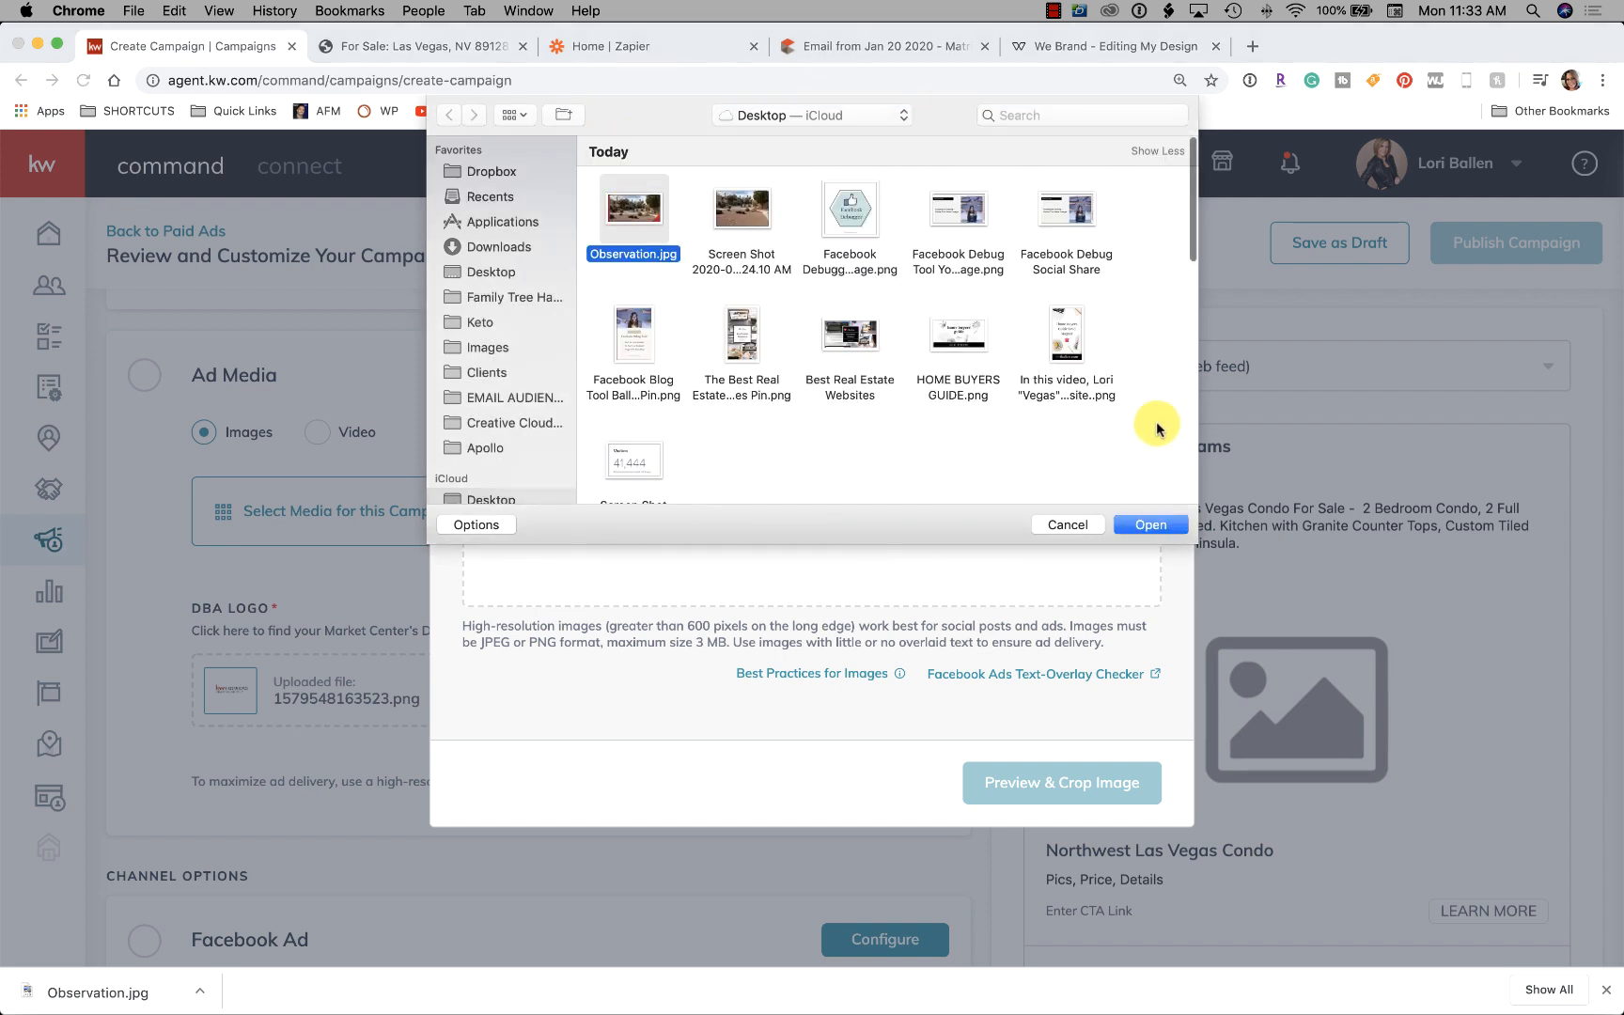
pyautogui.click(1165, 519)
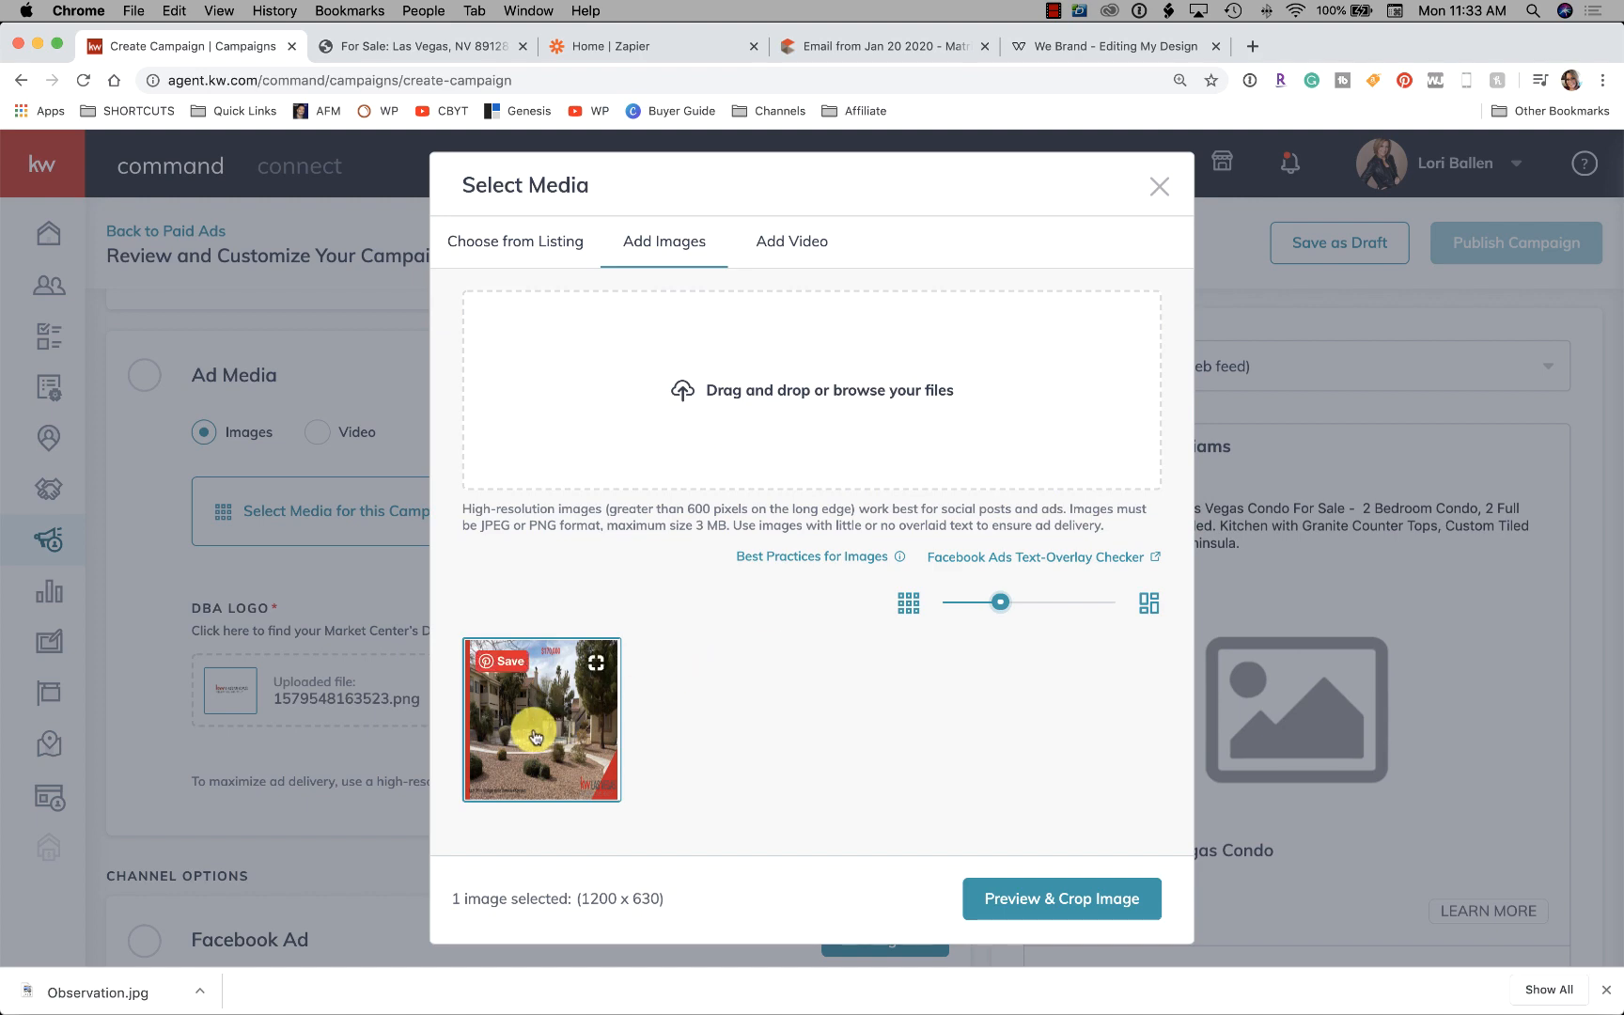
pyautogui.click(1045, 900)
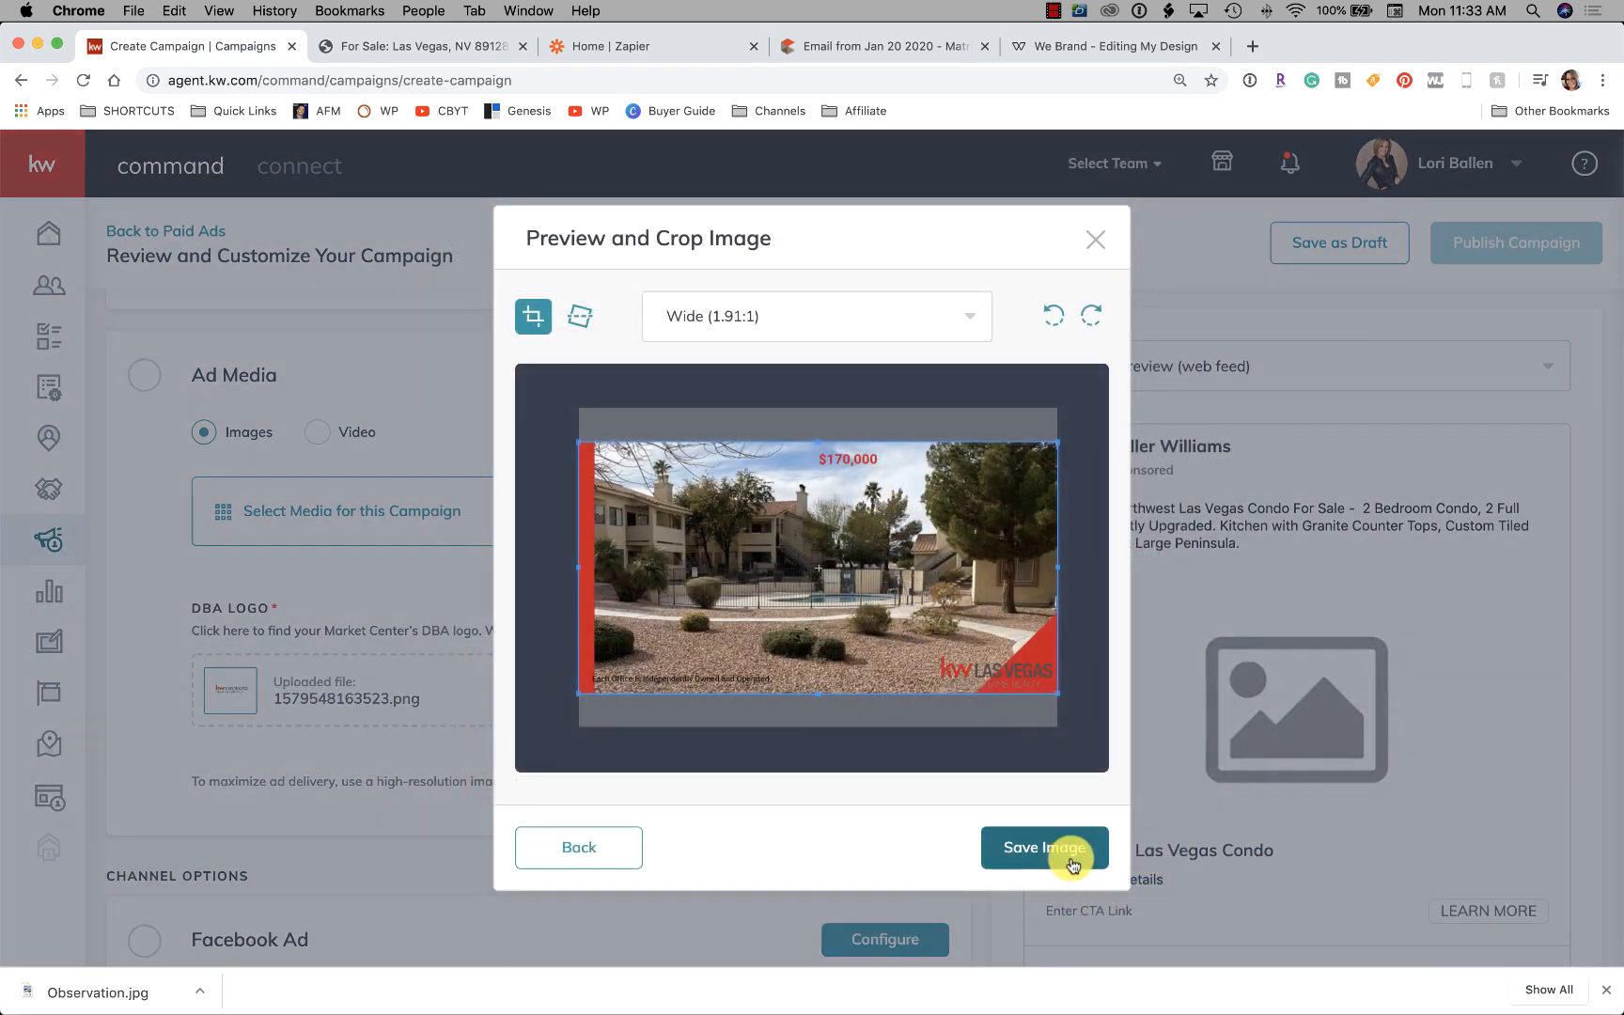
pyautogui.click(1065, 858)
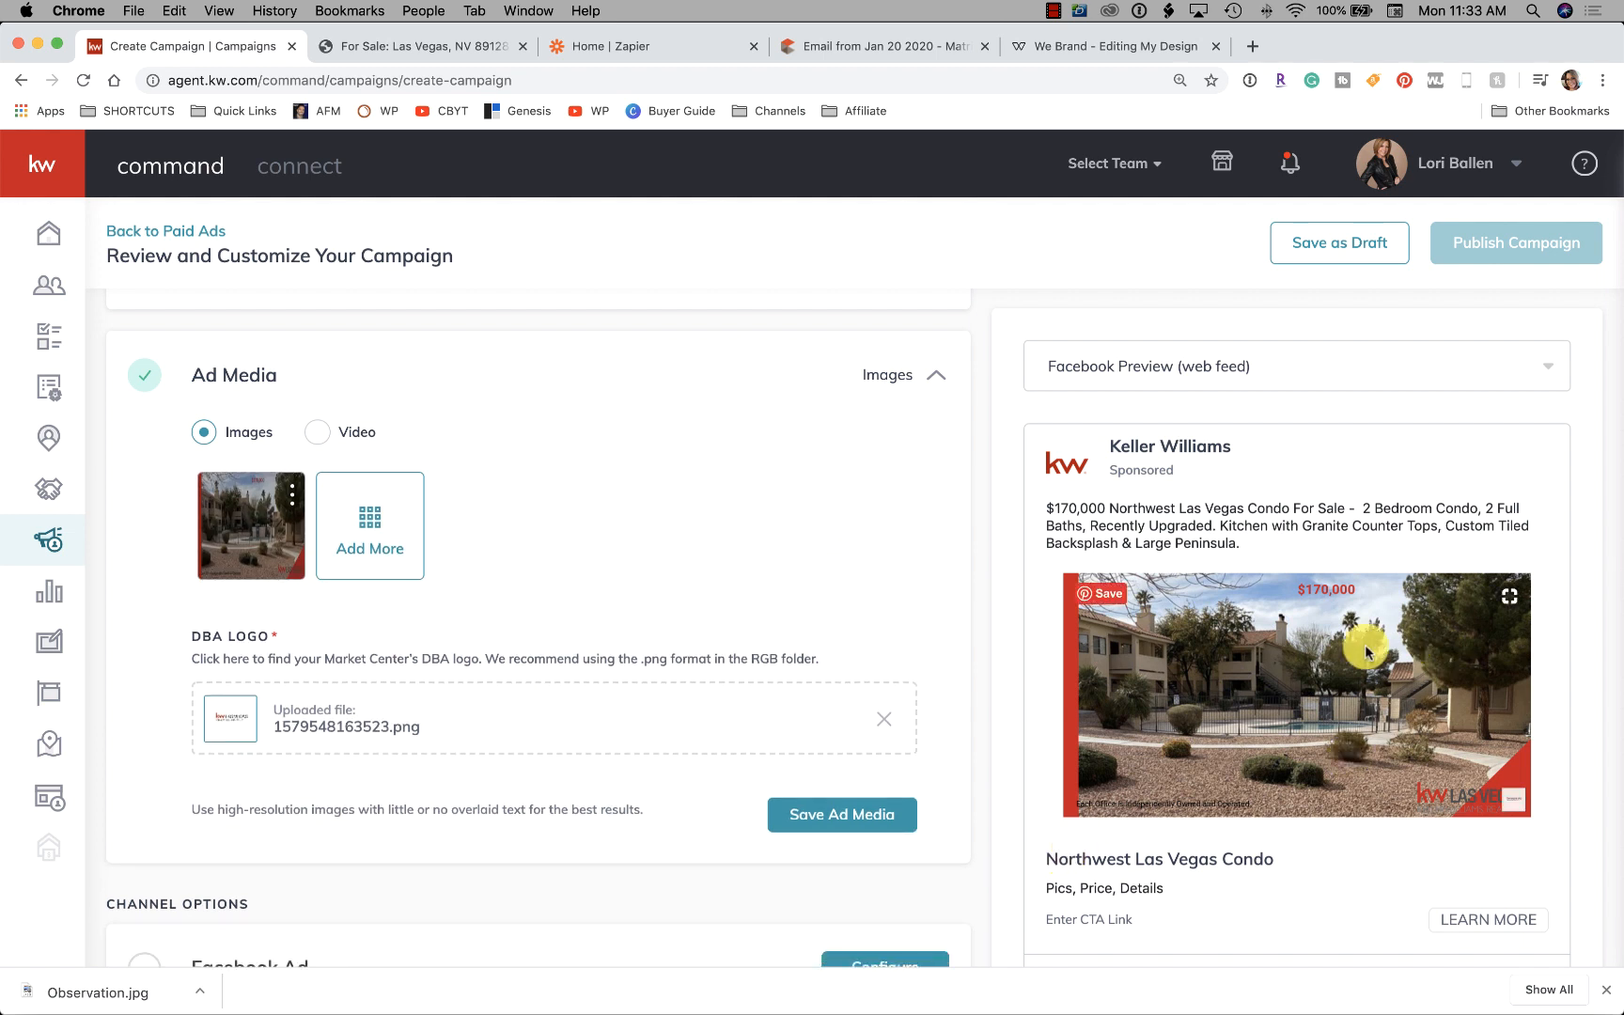
# Remove the uploaded DBA logo file and save the Ad Media settings
pyautogui.scroll(-2, 507, 487)
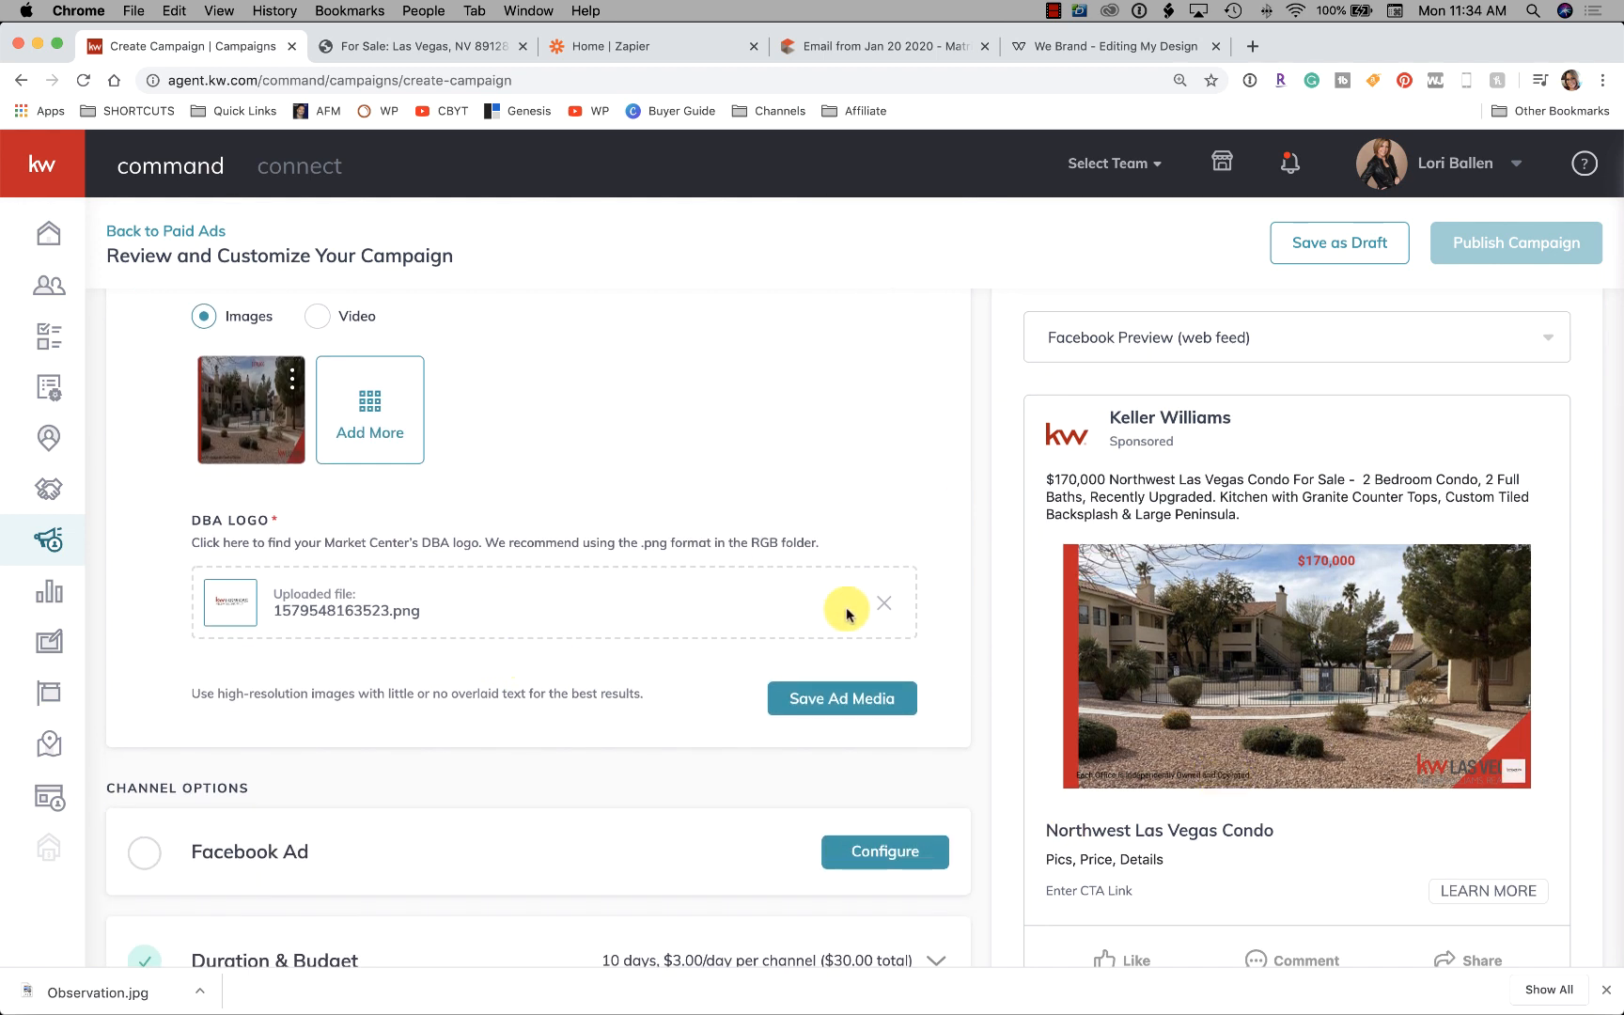
pyautogui.click(888, 606)
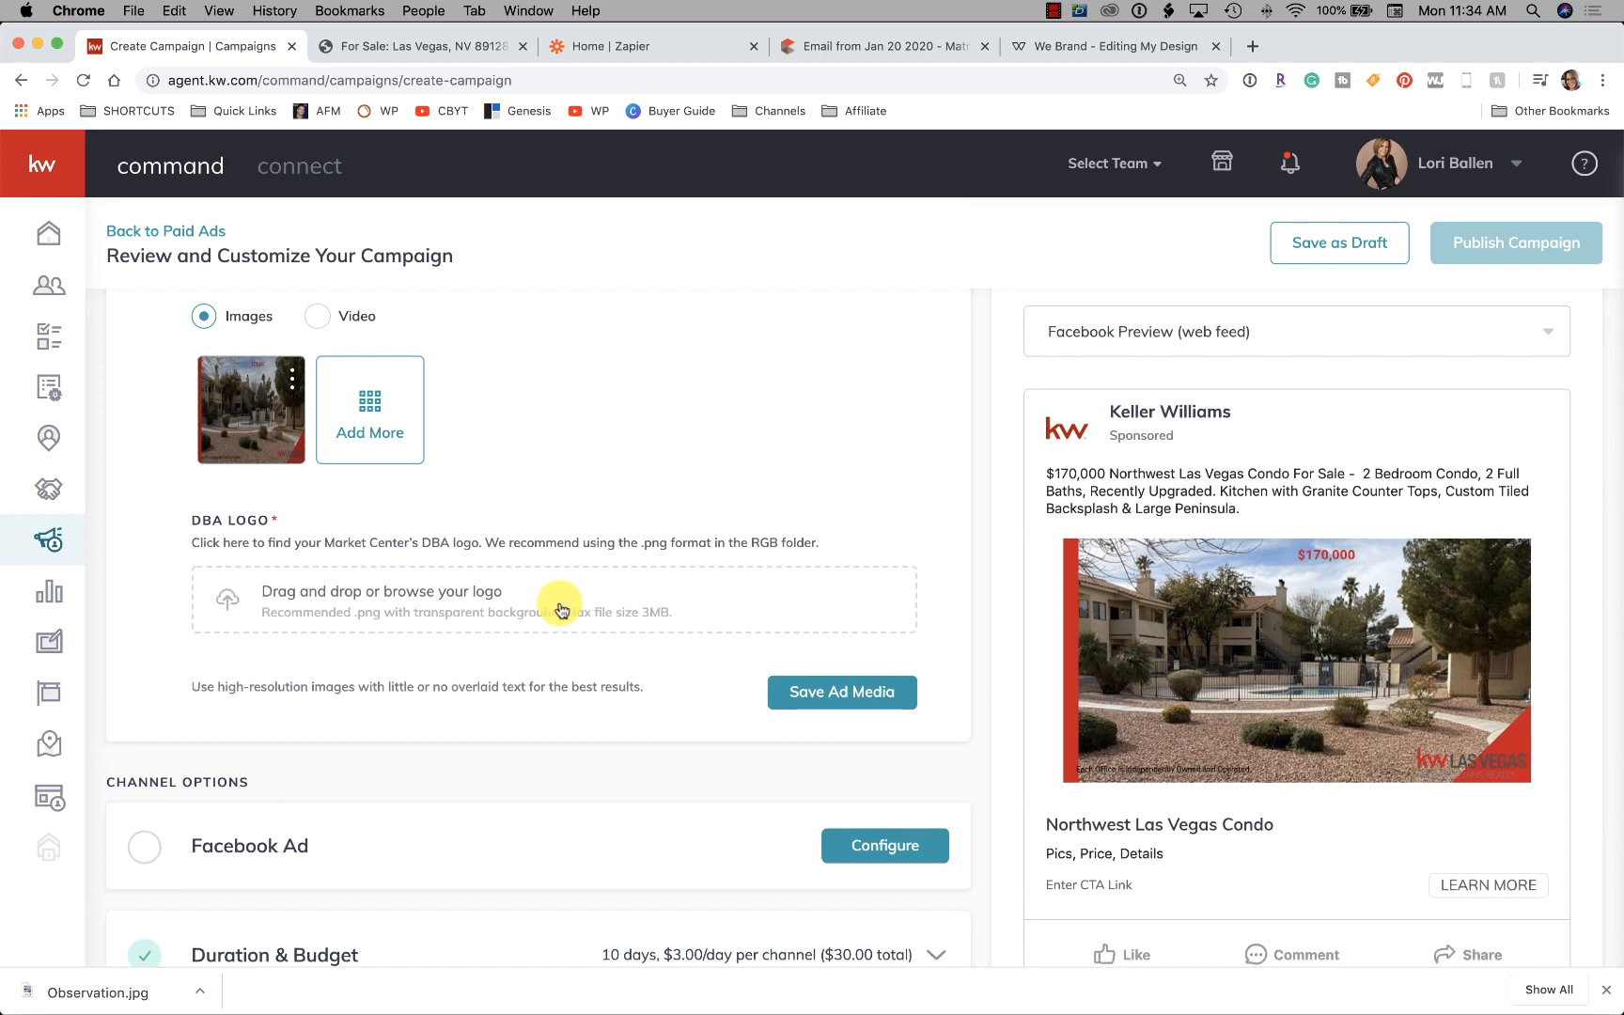
pyautogui.click(841, 692)
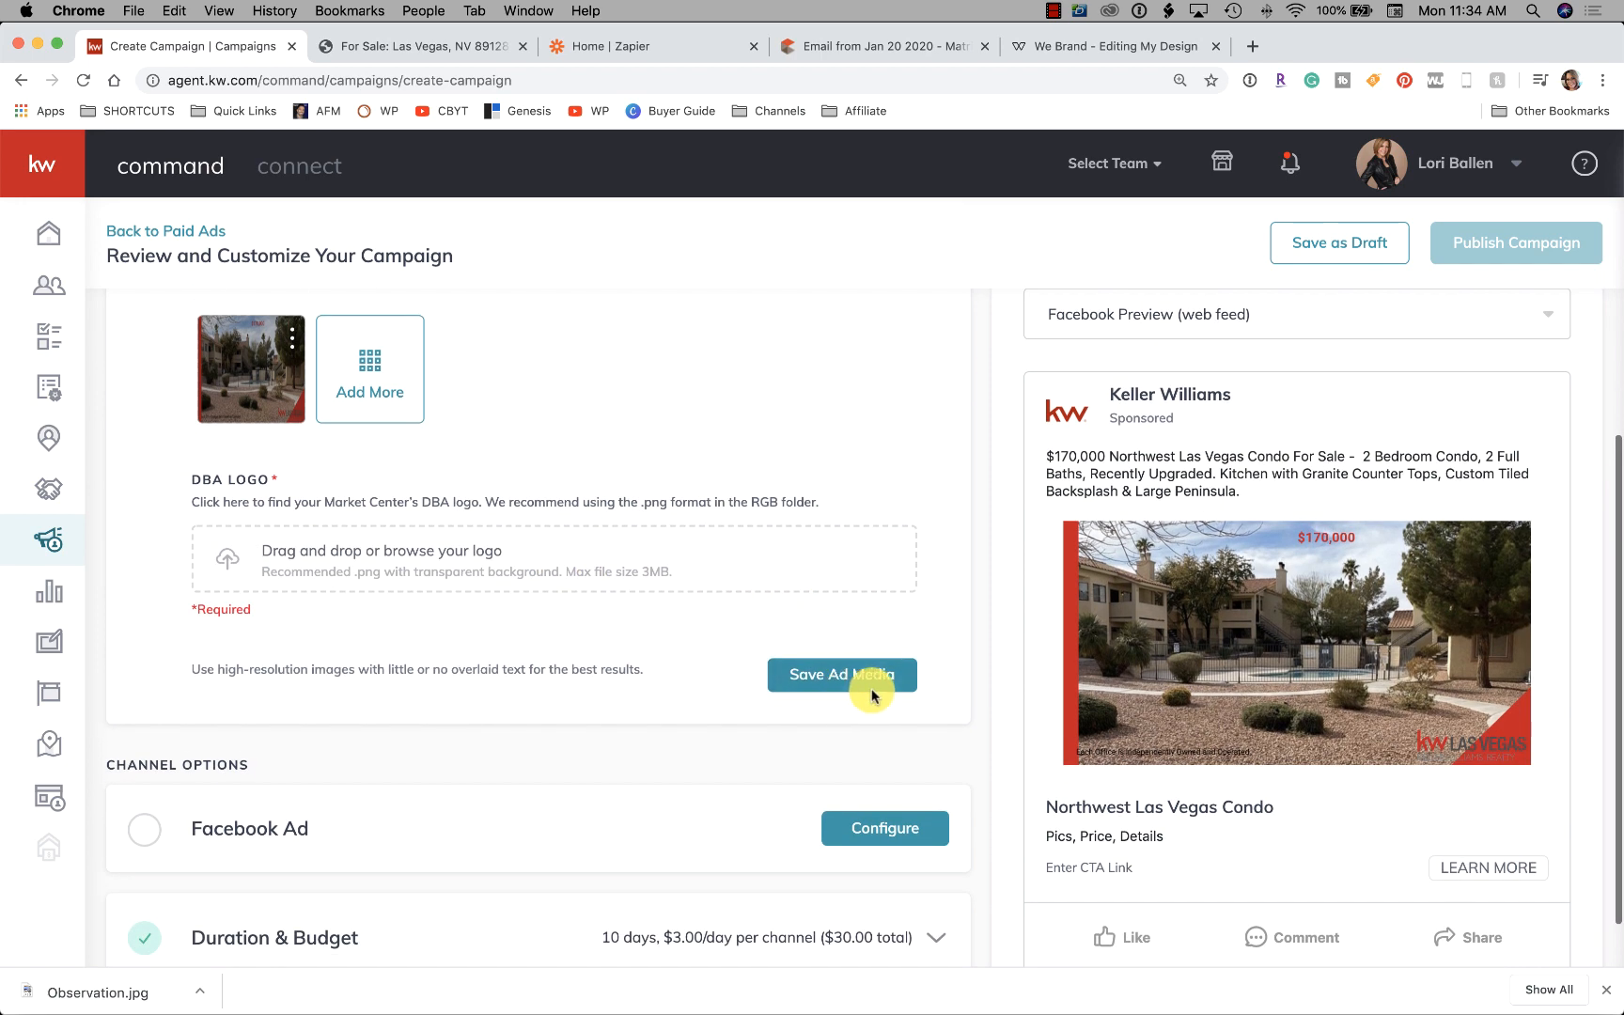
pyautogui.scroll(-2, 653, 569)
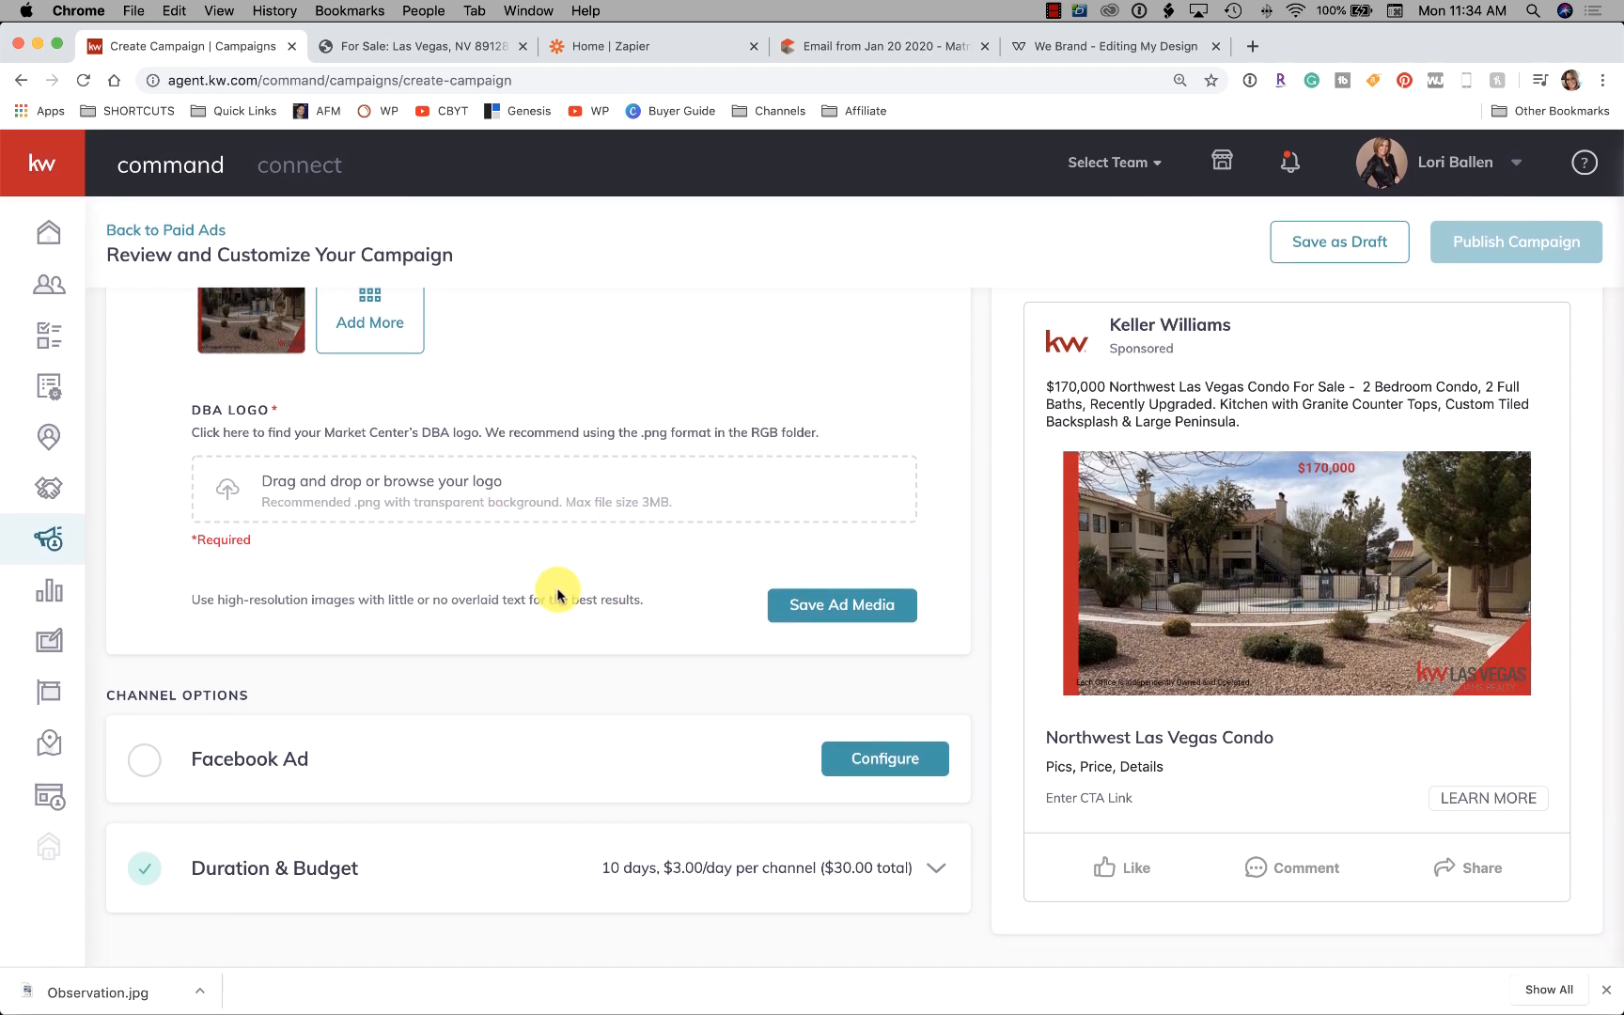
# Expand the Facebook Ad settings under Channel Options with Configure
pyautogui.click(881, 763)
# Choose the team's Las Vegas Facebook page as the page the ad posts from
pyautogui.scroll(-1, 689, 554)
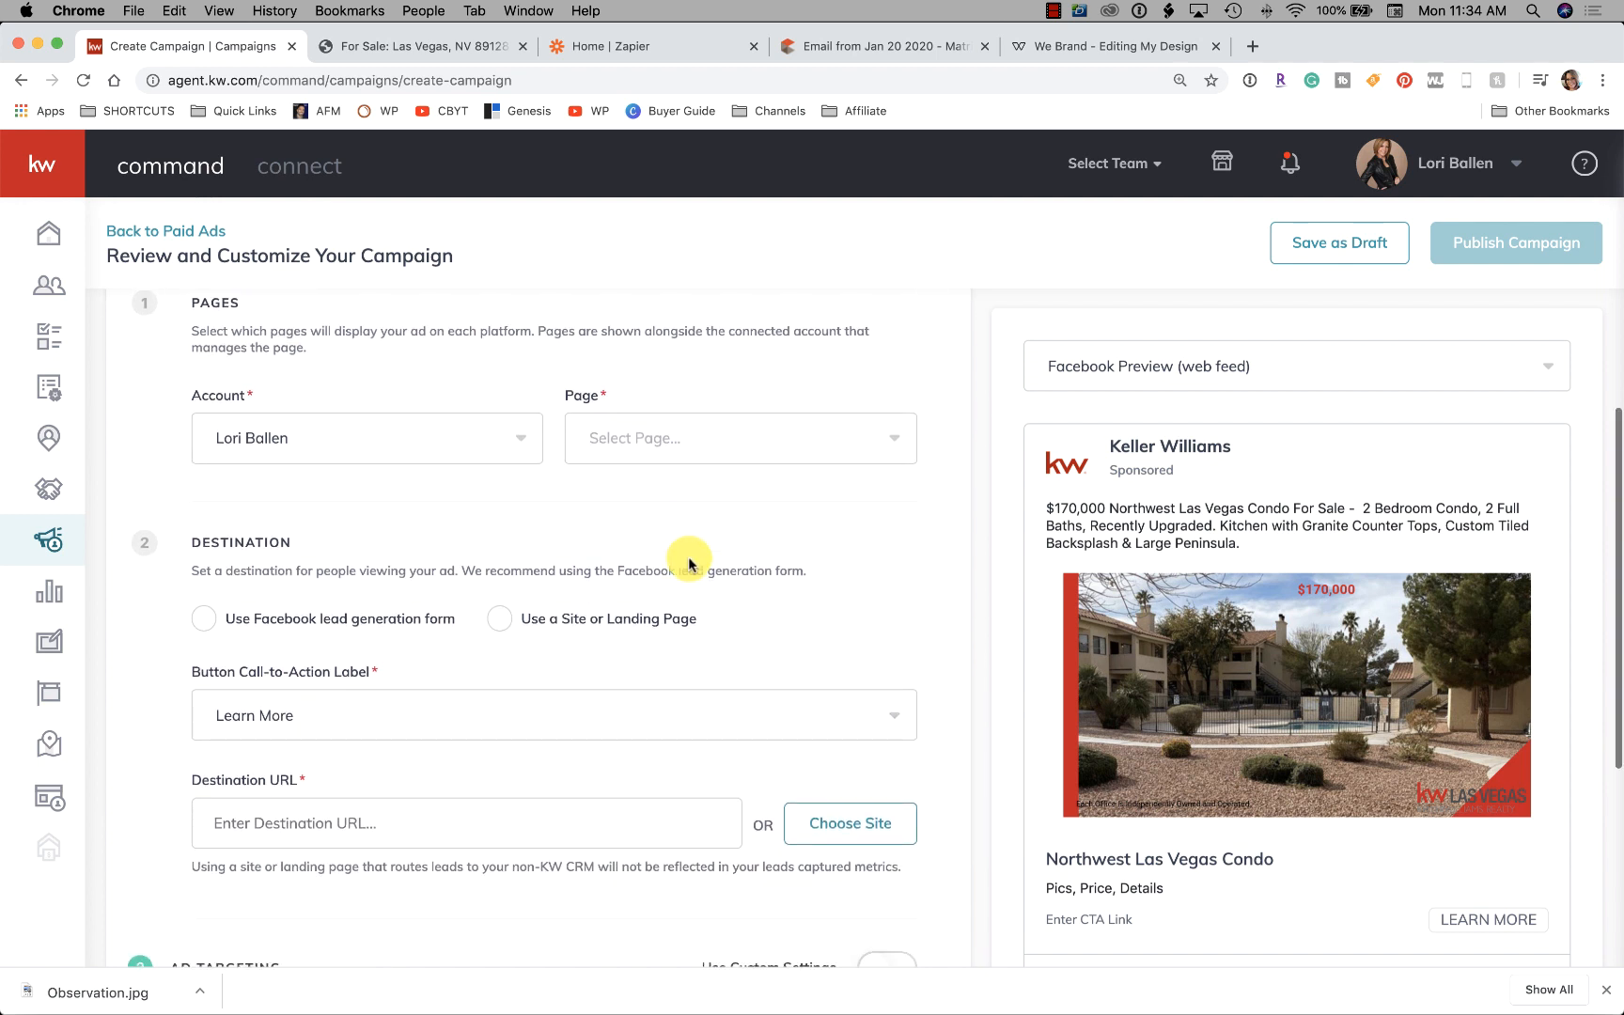
pyautogui.click(610, 438)
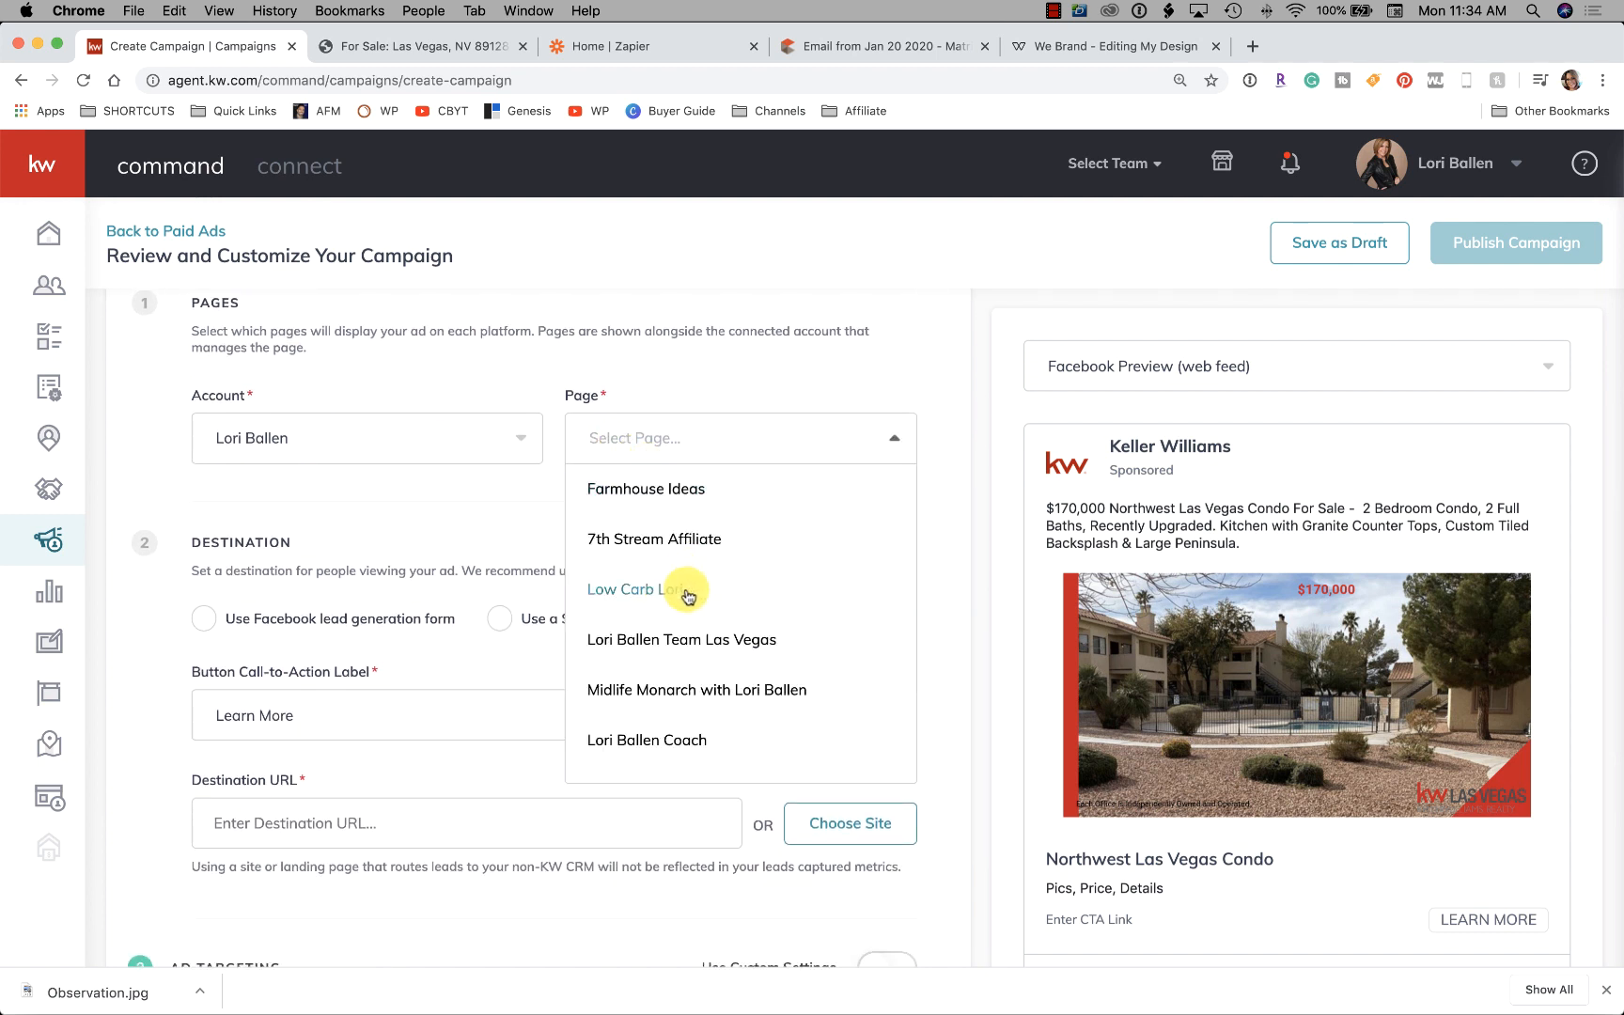
pyautogui.scroll(-1, 684, 592)
pyautogui.scroll(1, 658, 601)
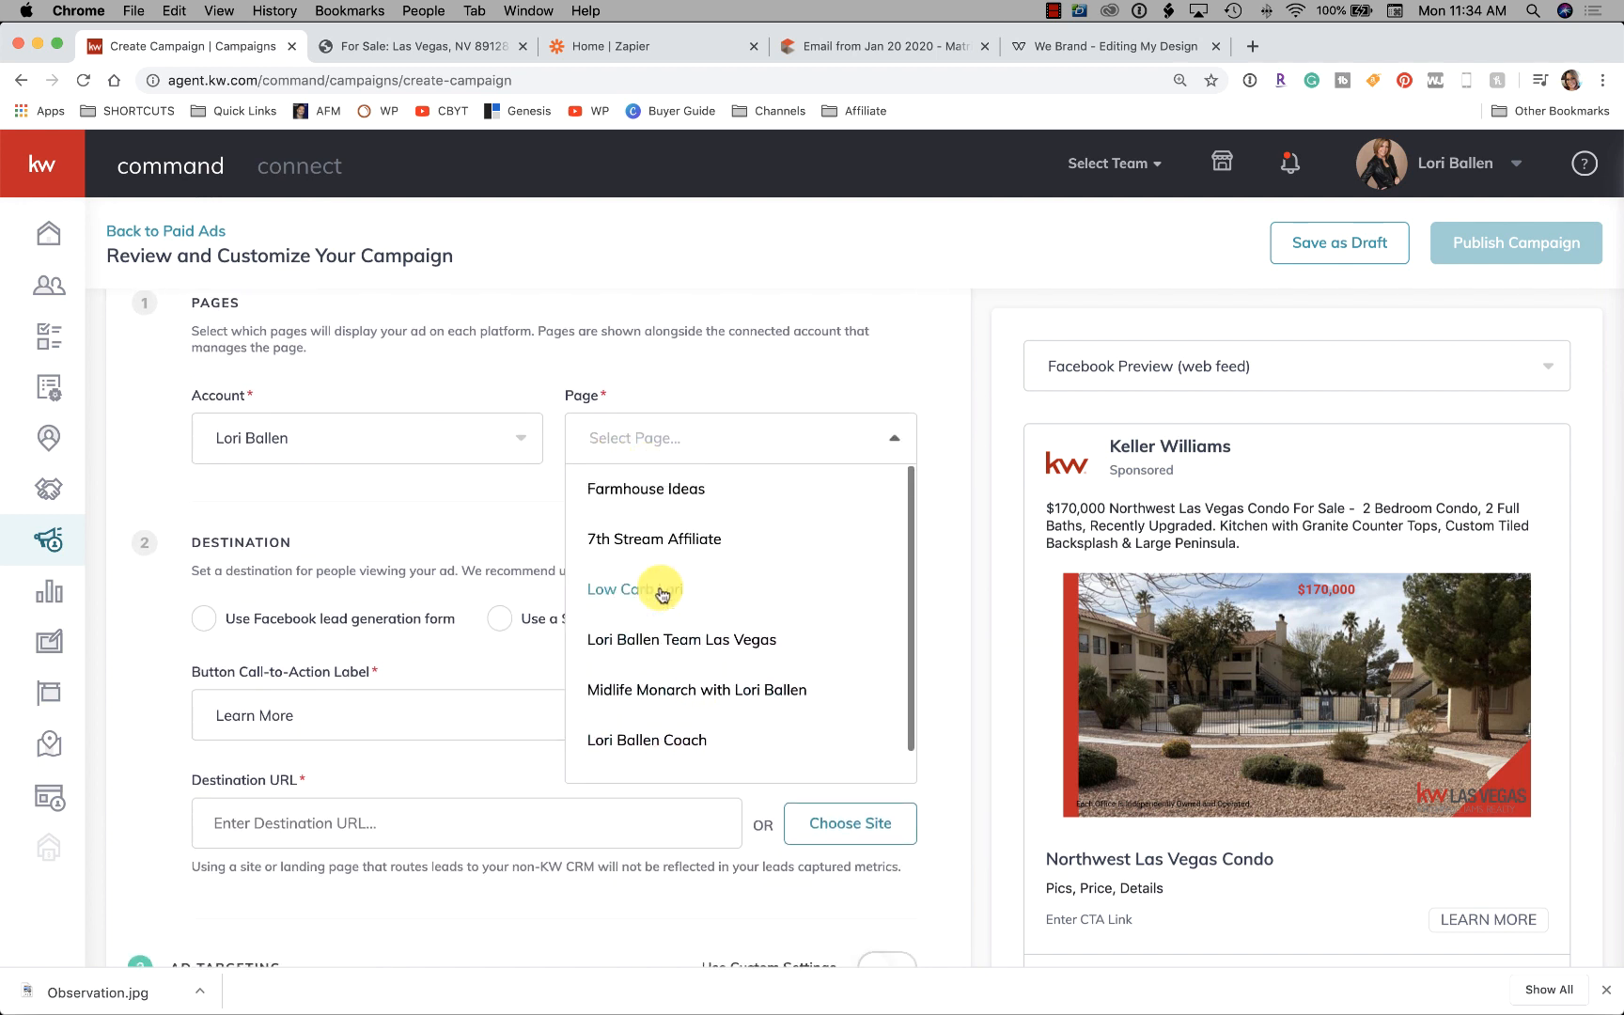
pyautogui.click(736, 641)
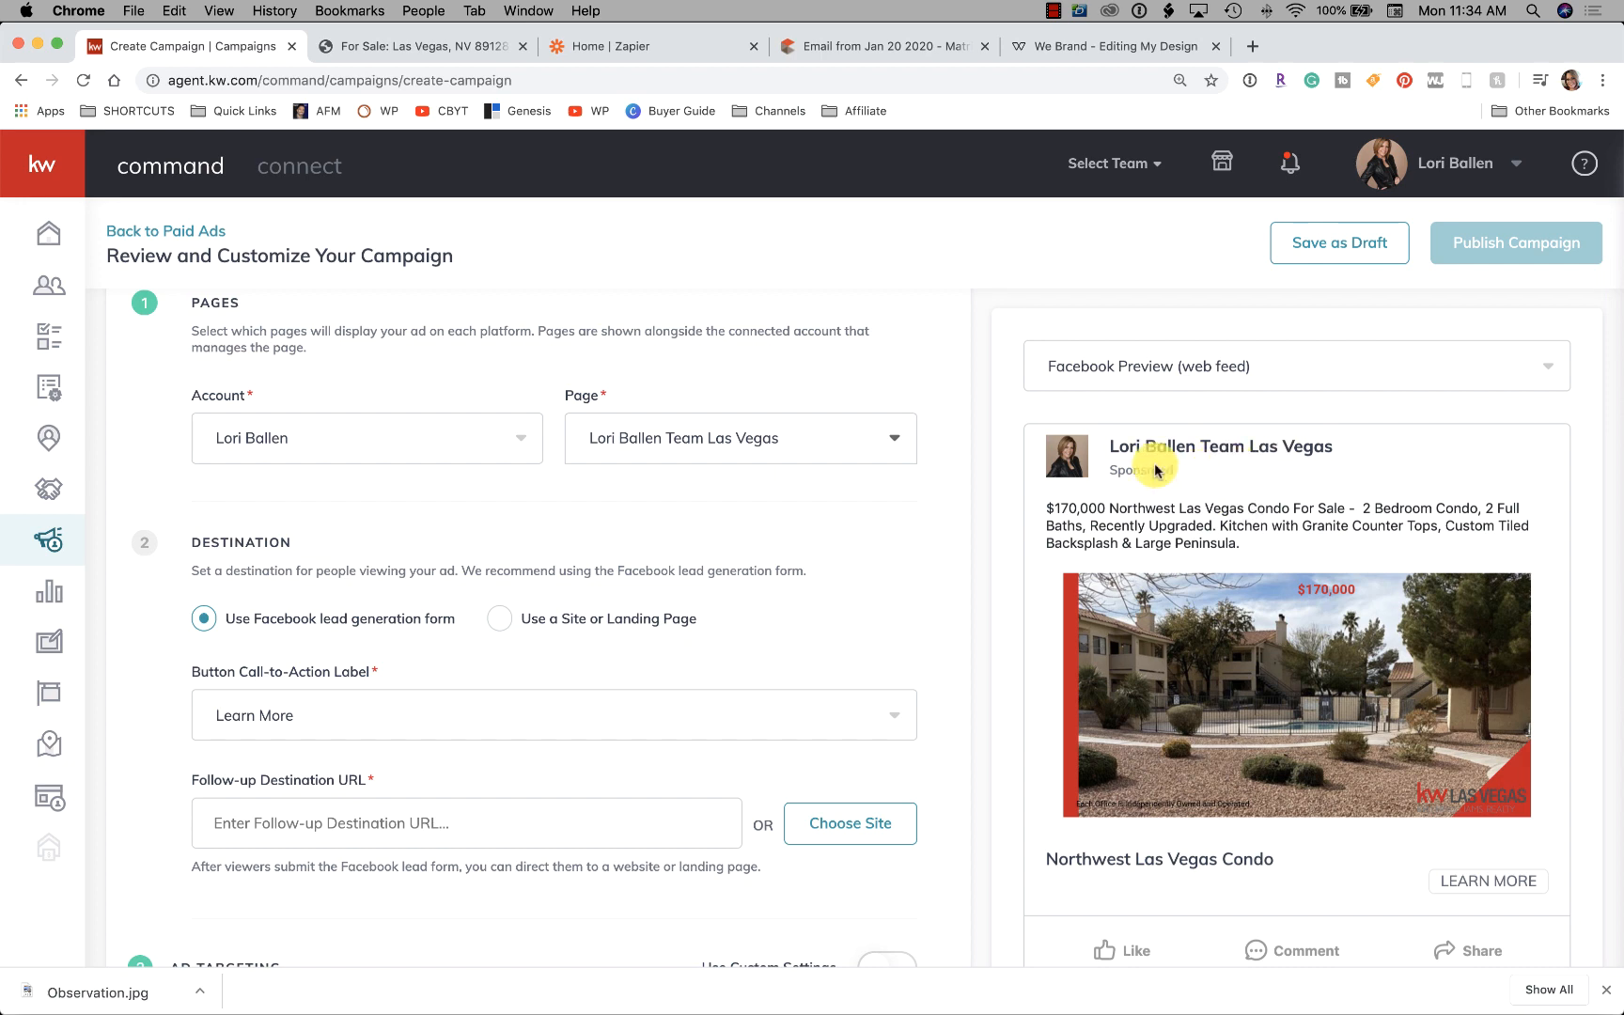
pyautogui.scroll(-3, 405, 592)
pyautogui.scroll(-2, 406, 592)
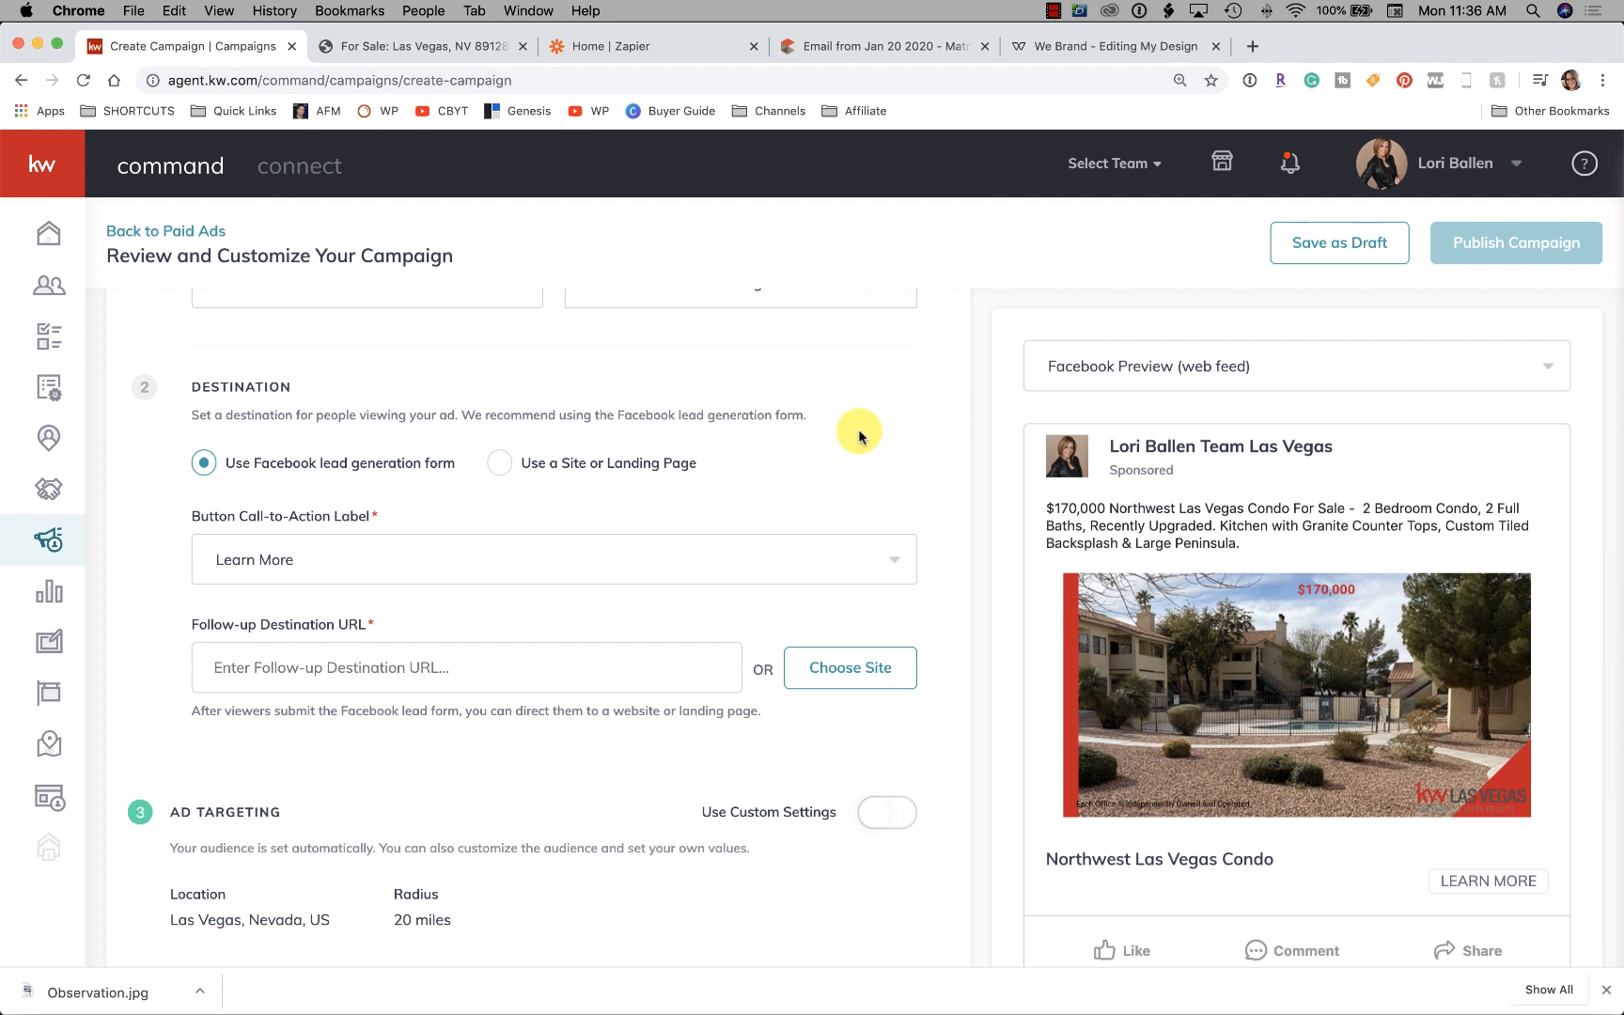
pyautogui.scroll(-1, 738, 435)
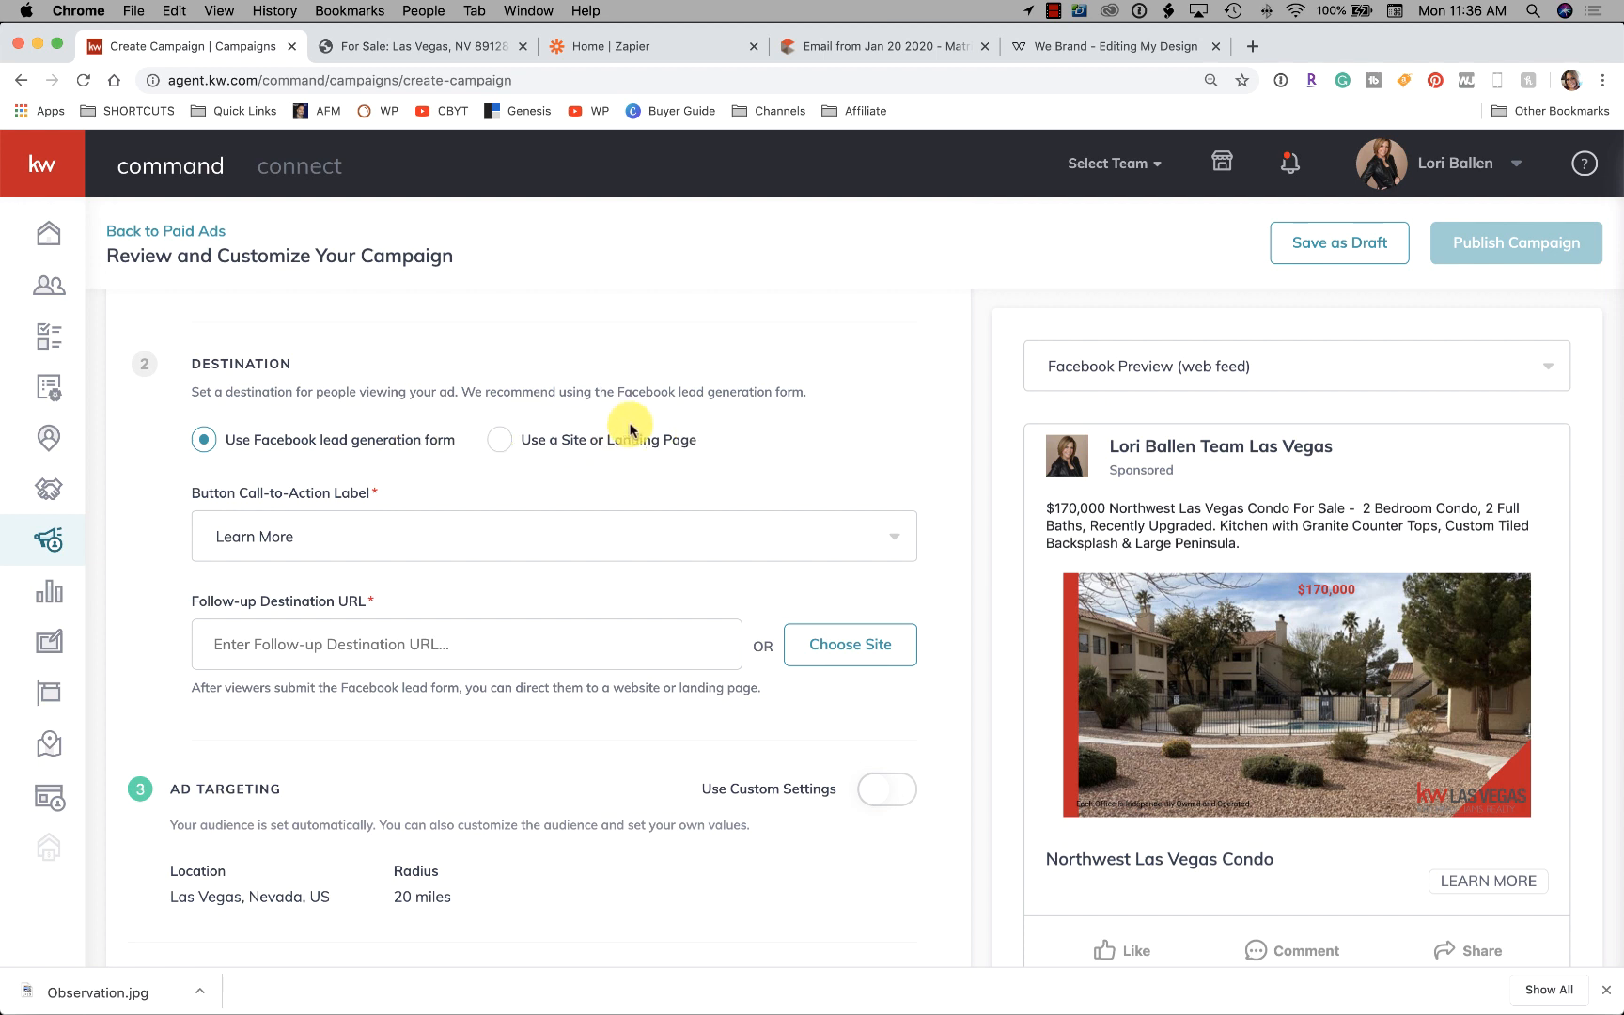
pyautogui.scroll(-1, 627, 428)
pyautogui.scroll(-3, 627, 429)
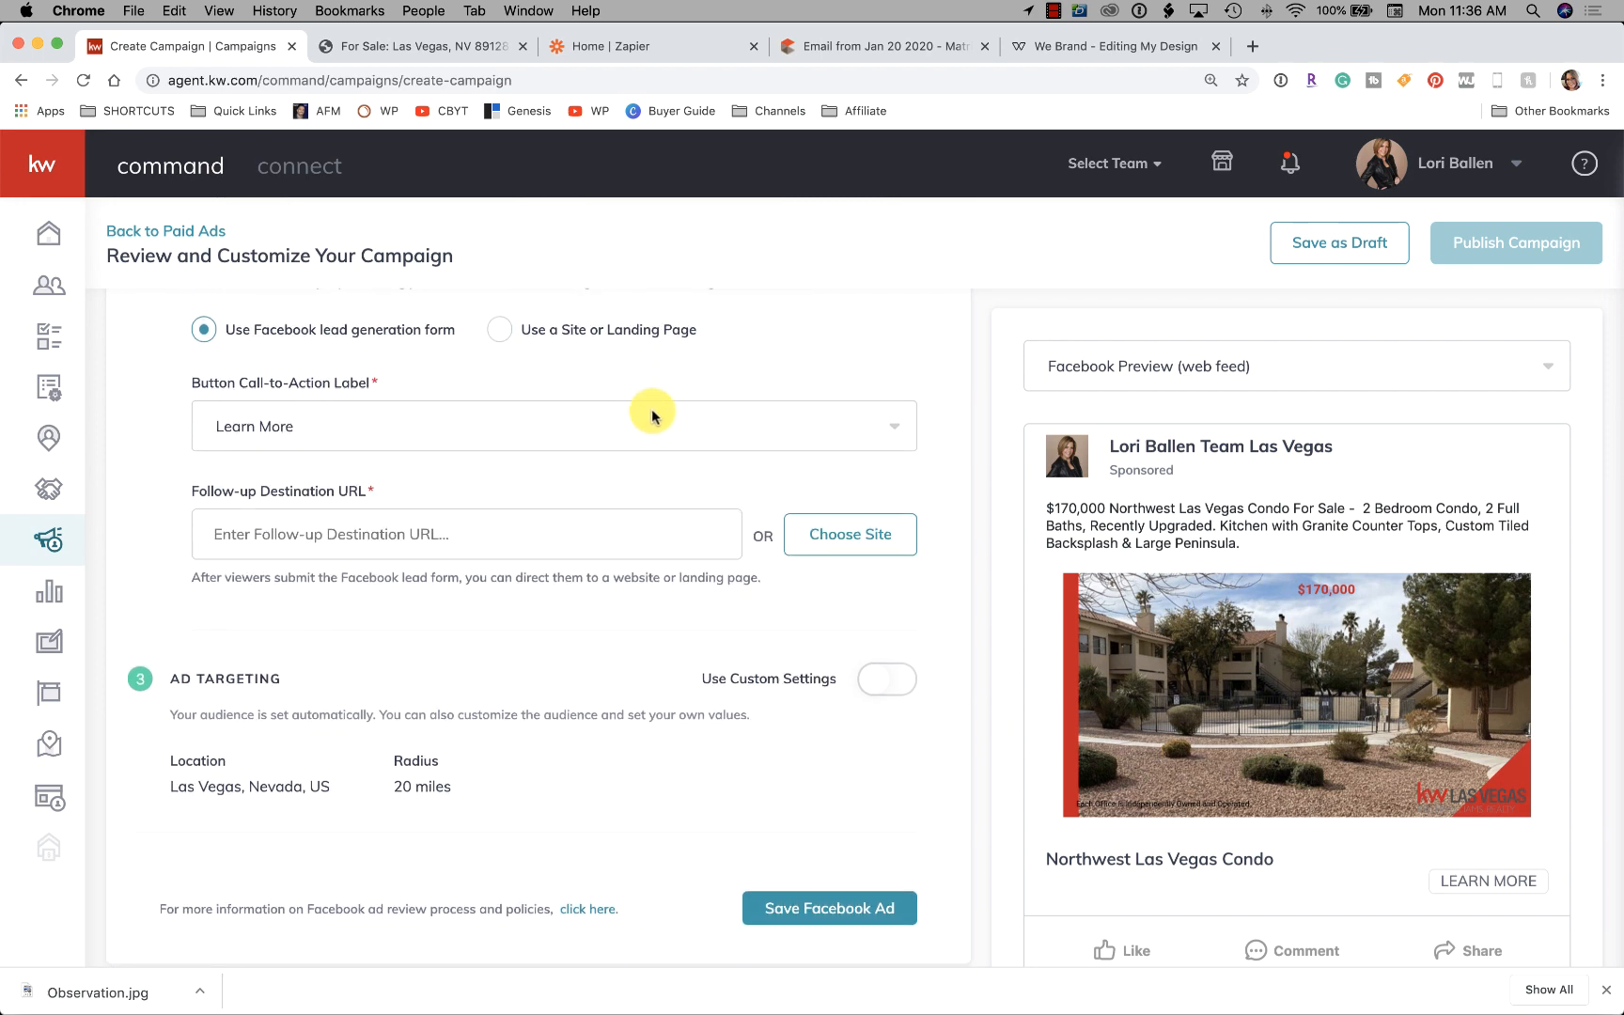
pyautogui.scroll(2, 652, 416)
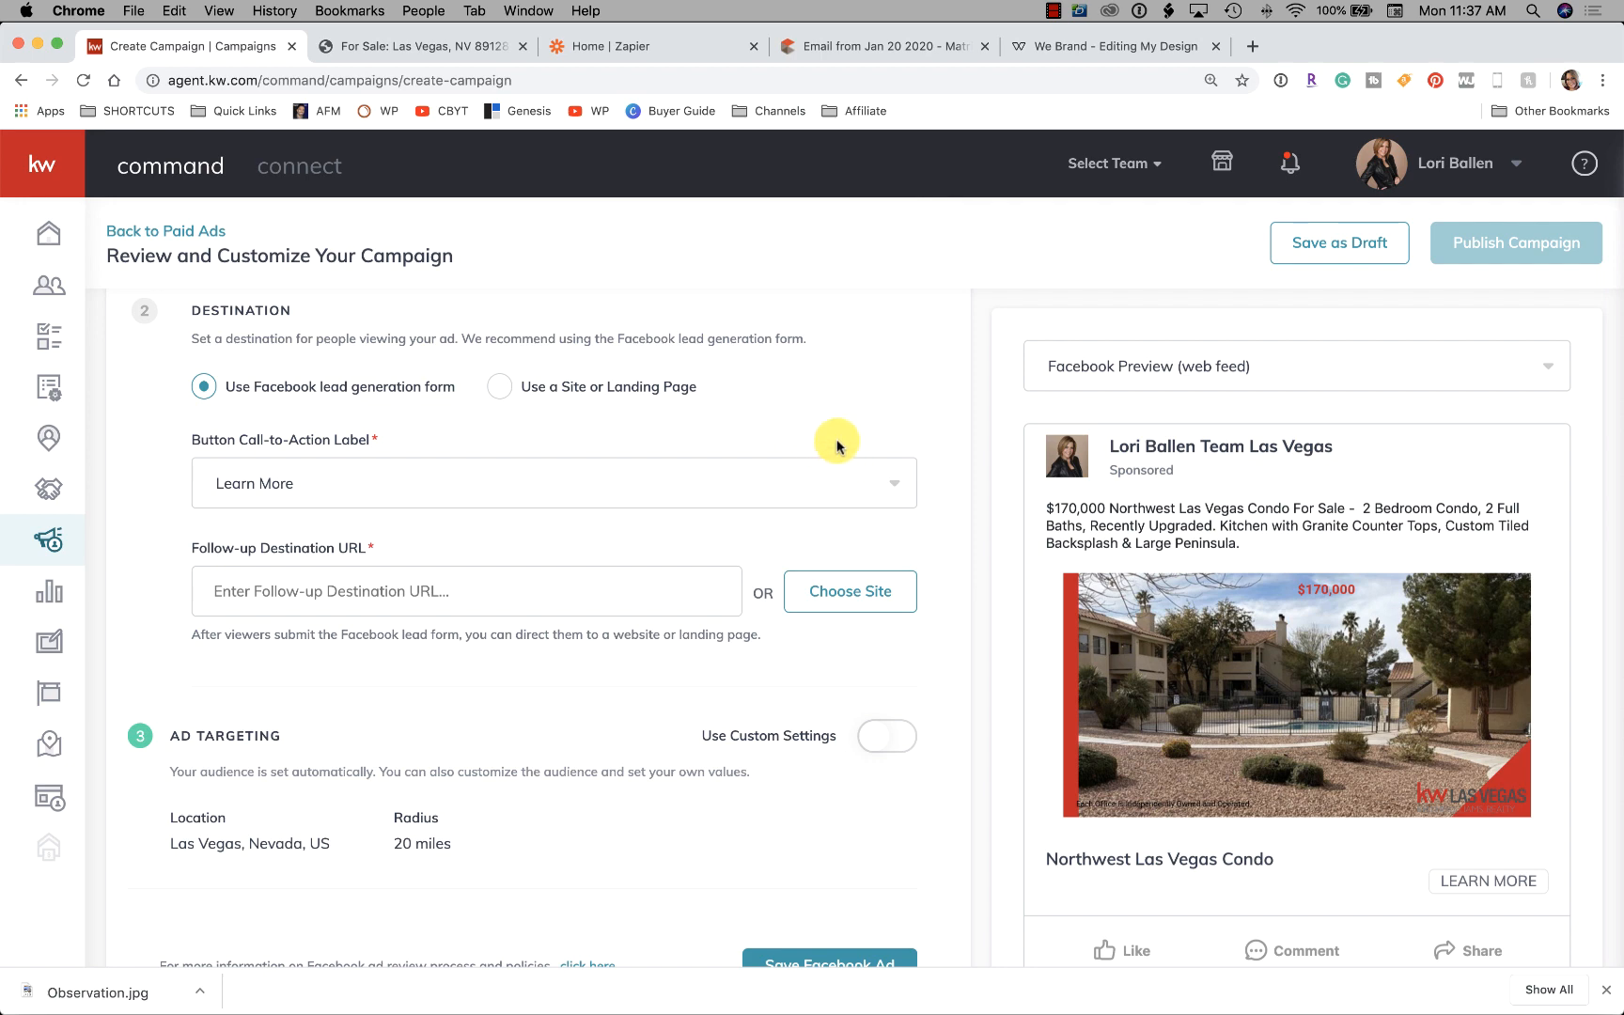
pyautogui.scroll(-5, 844, 415)
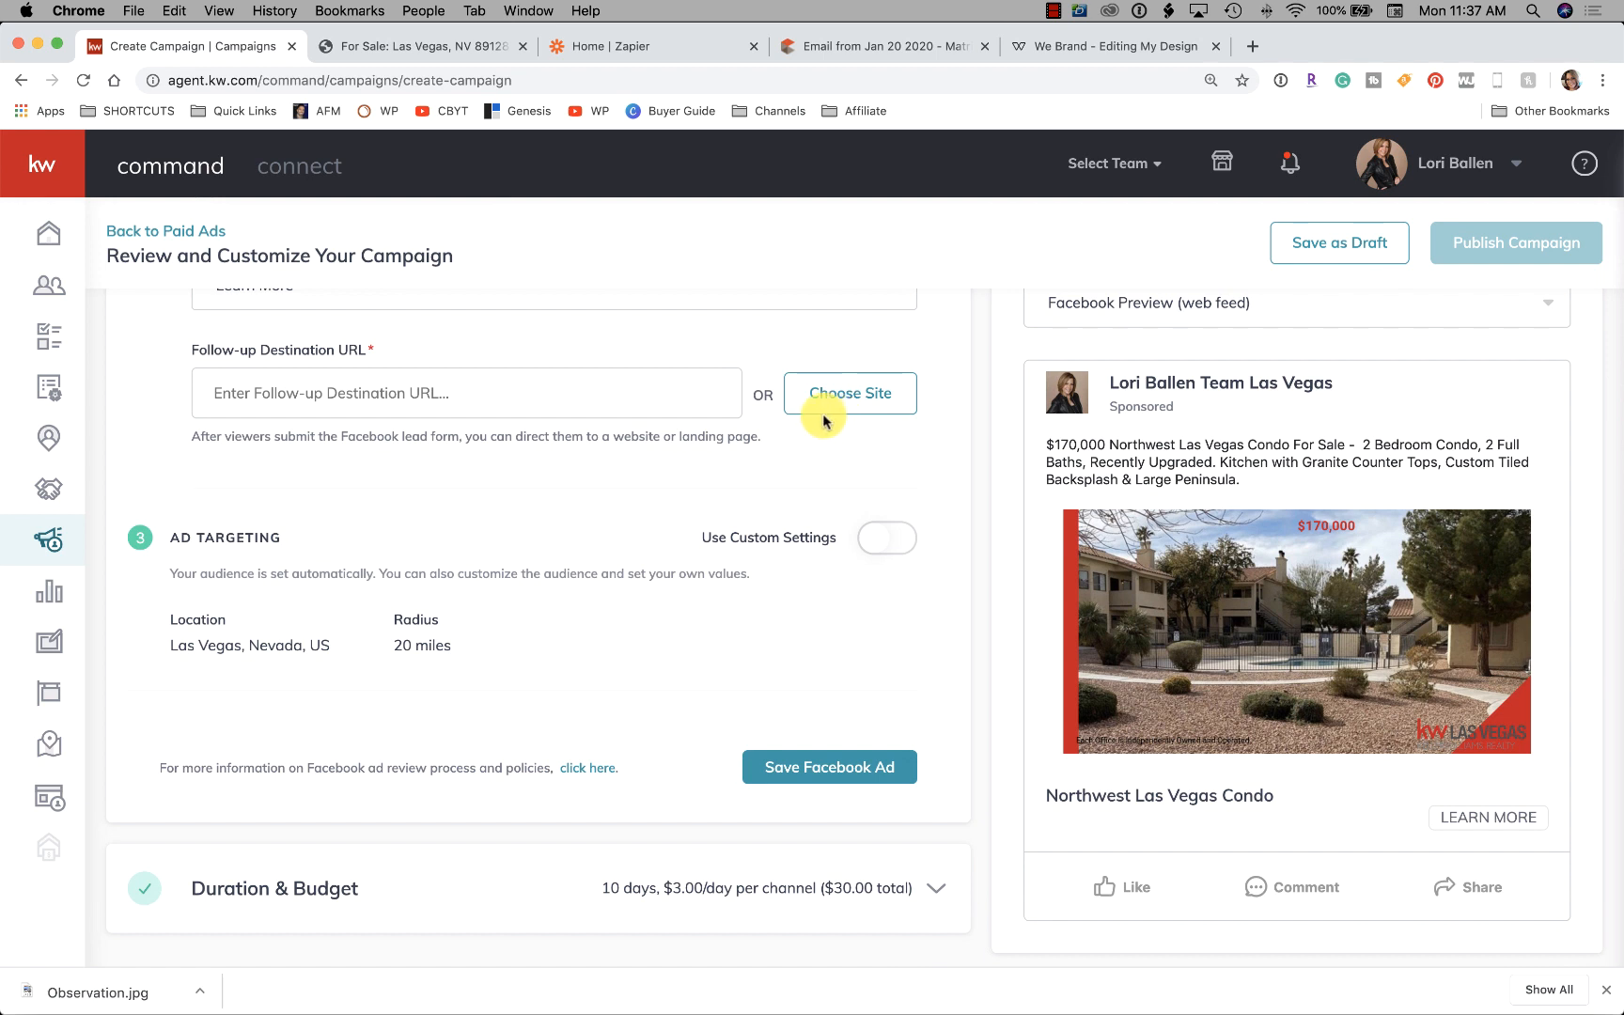
pyautogui.scroll(-1, 825, 415)
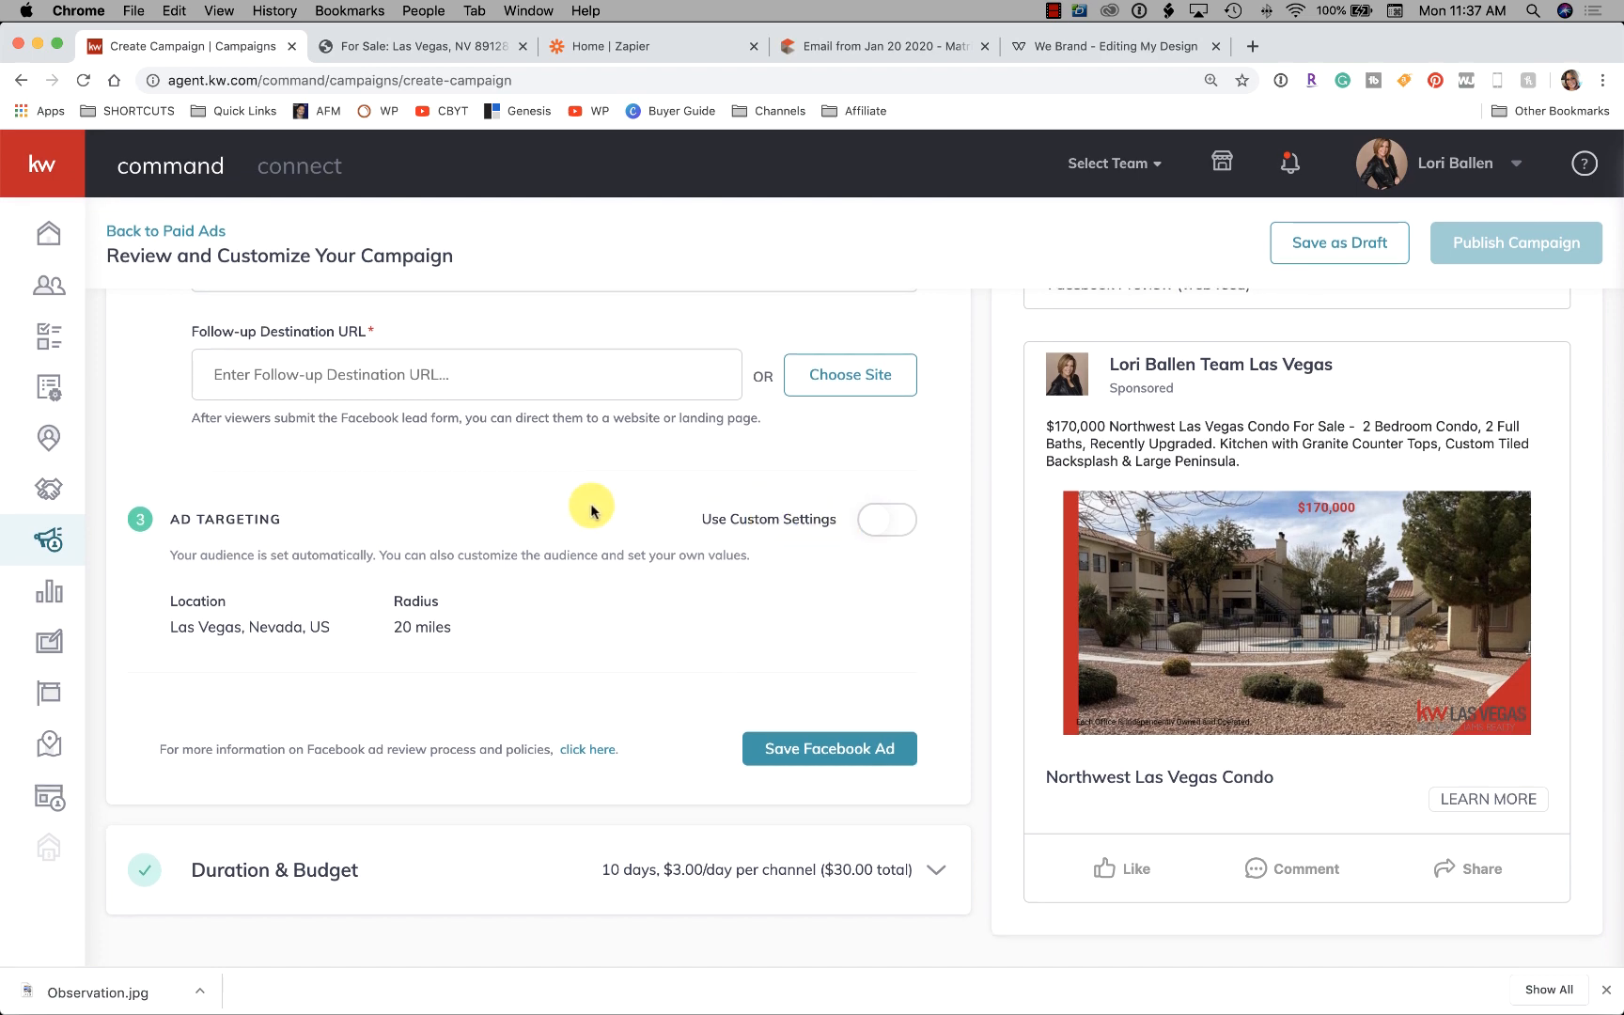
pyautogui.scroll(3, 591, 511)
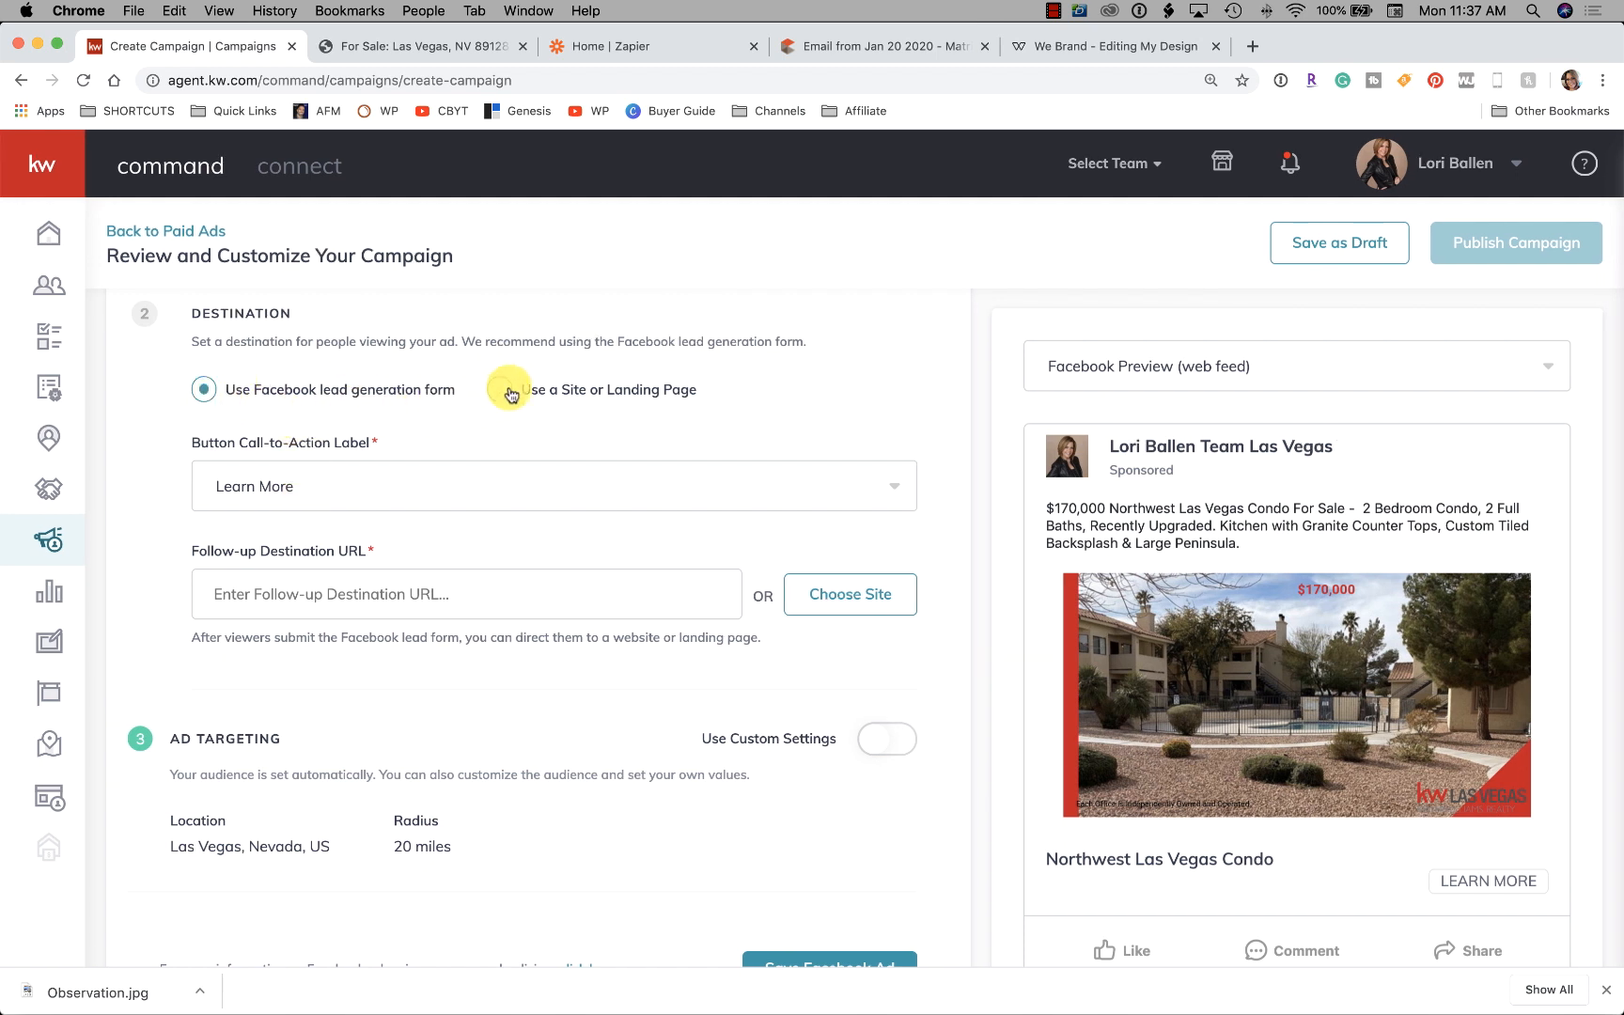
pyautogui.click(413, 46)
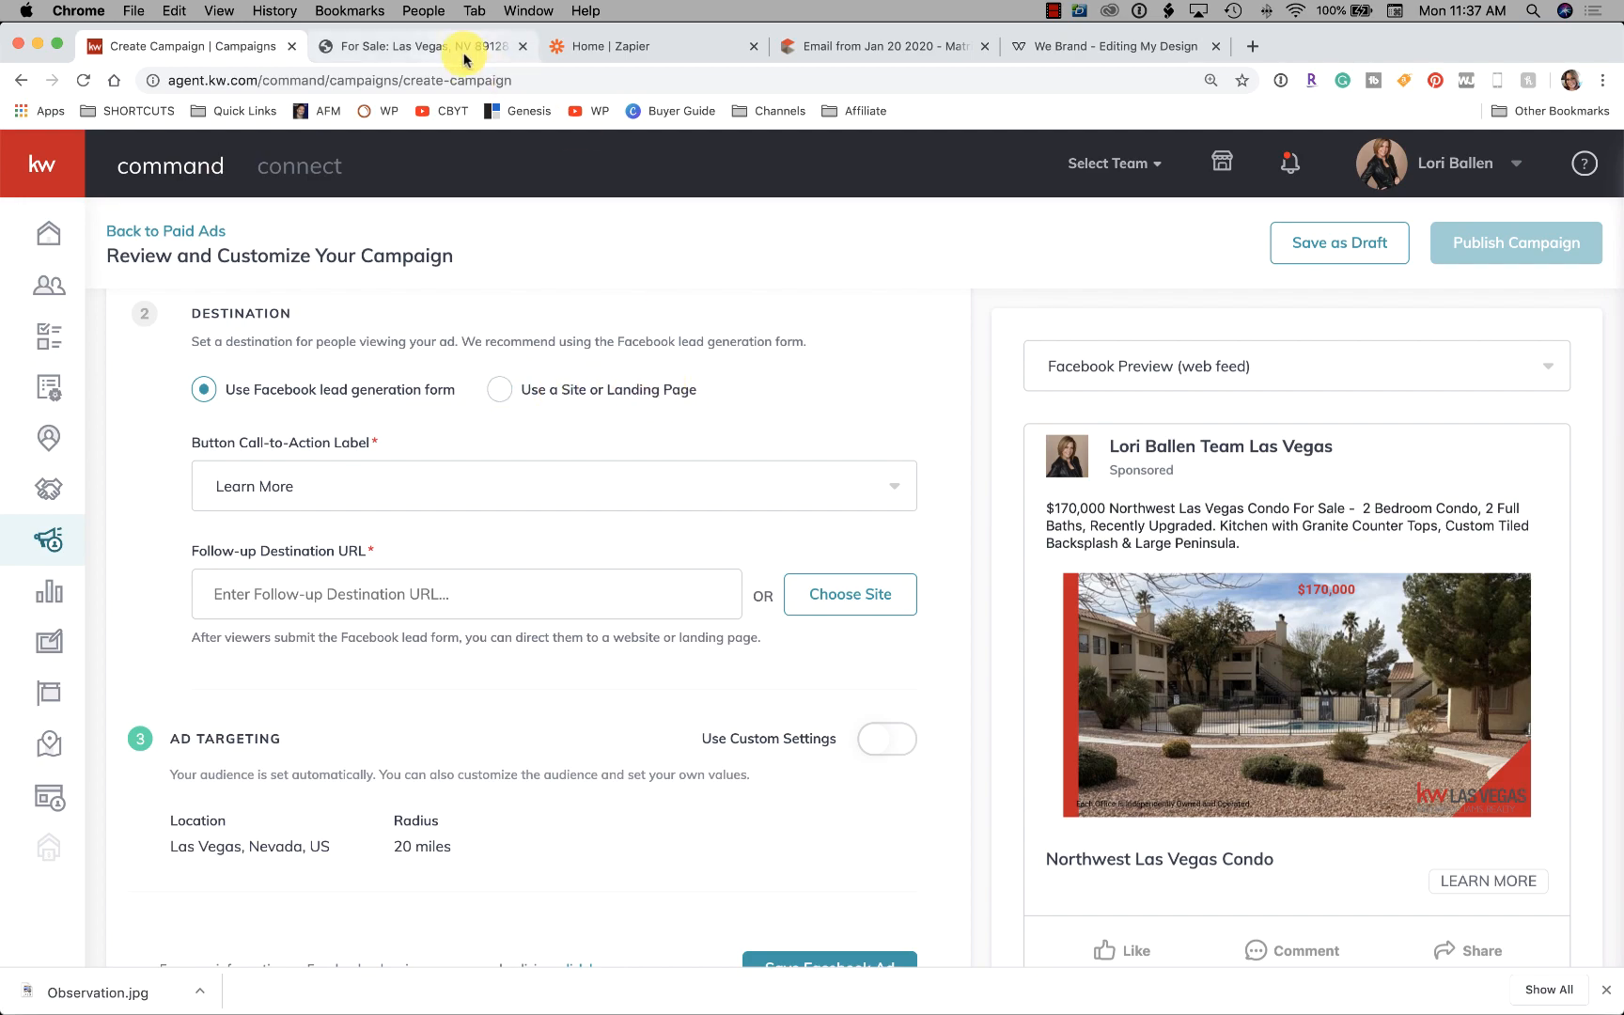
pyautogui.scroll(-12, 773, 479)
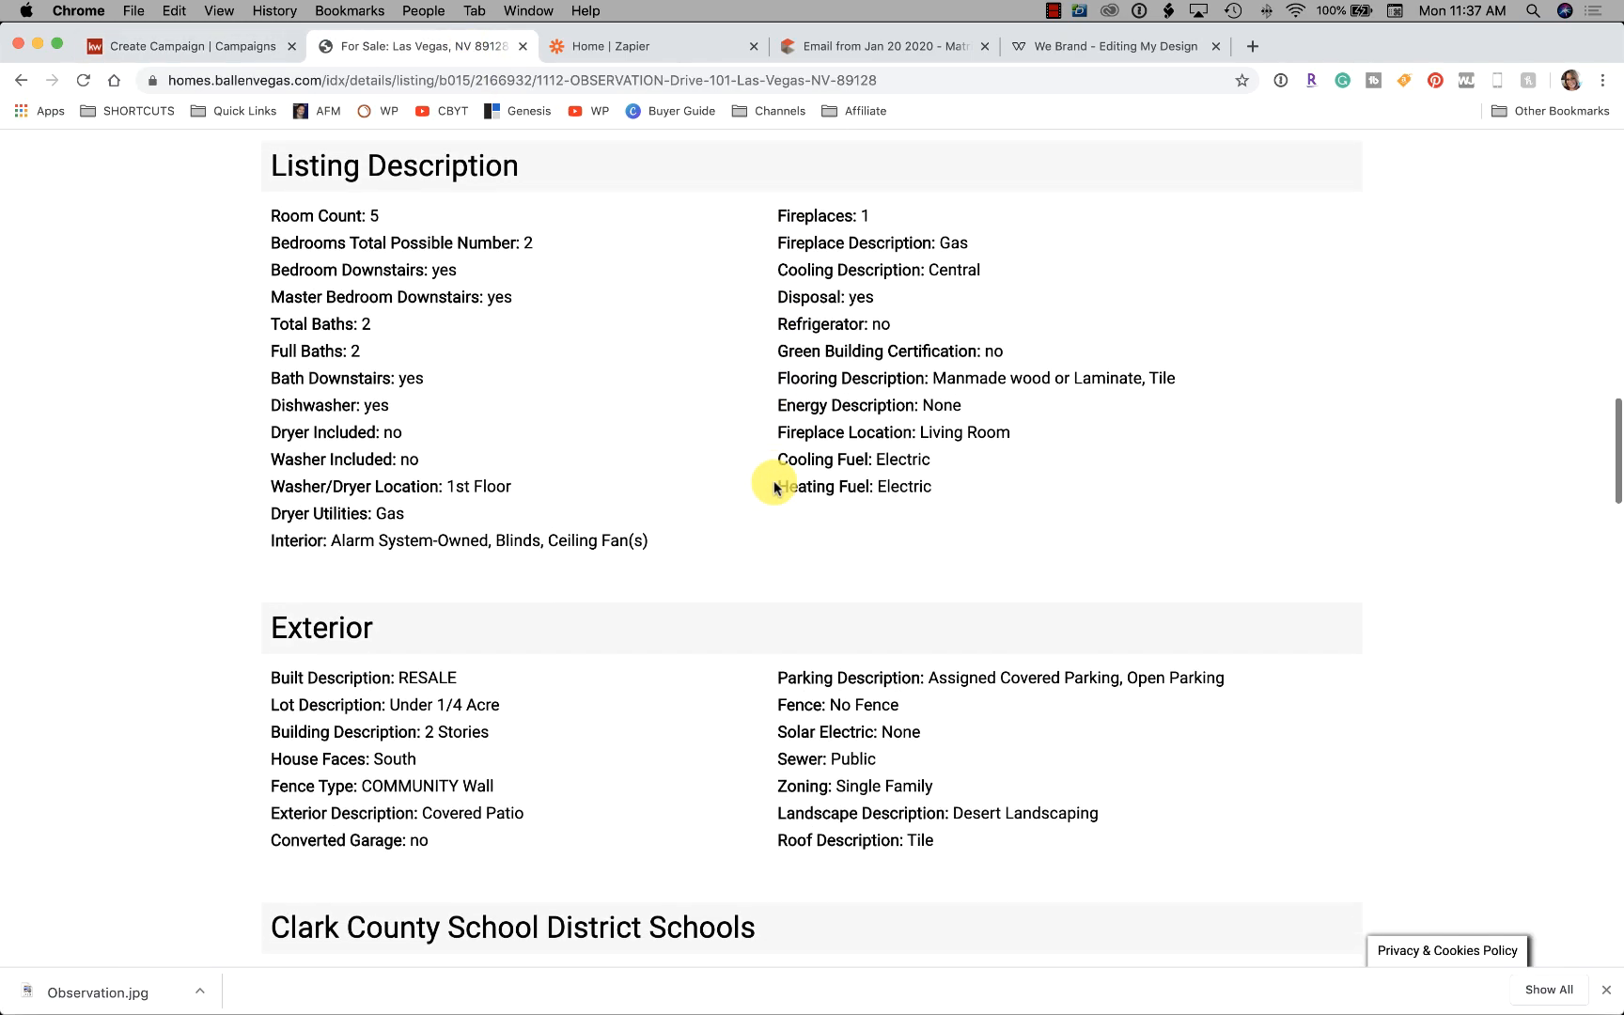
pyautogui.scroll(20, 773, 483)
pyautogui.scroll(1, 774, 486)
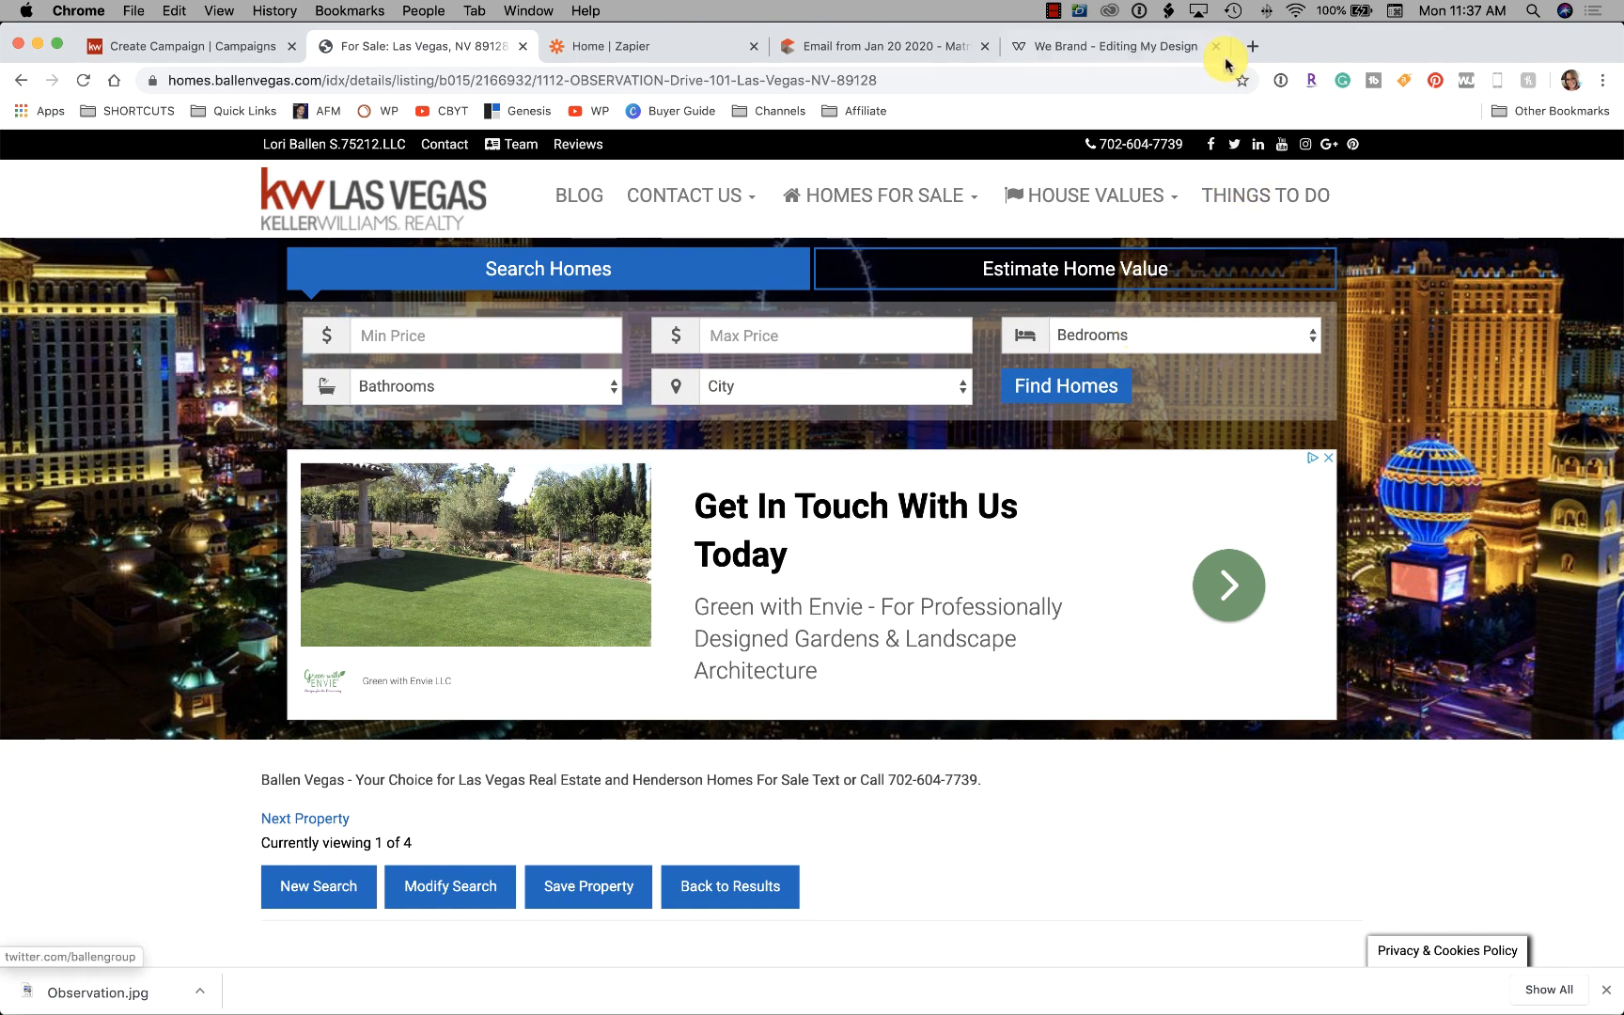
pyautogui.scroll(-8, 1124, 578)
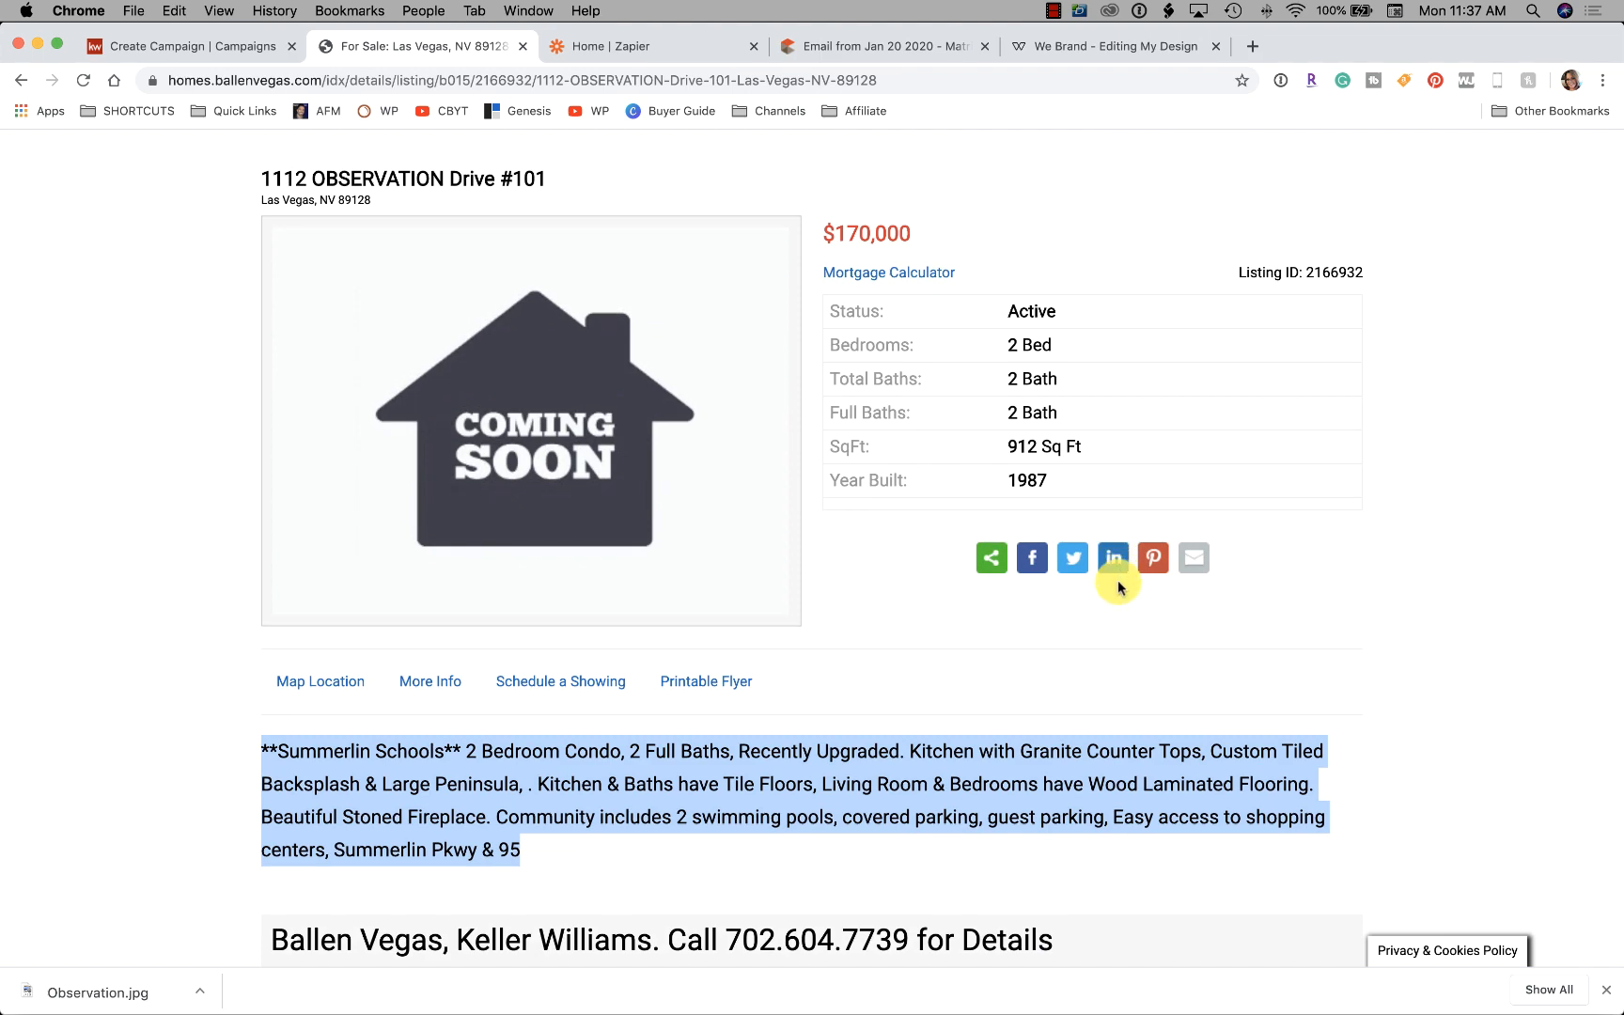
pyautogui.scroll(-5, 1119, 578)
pyautogui.scroll(-6, 1118, 584)
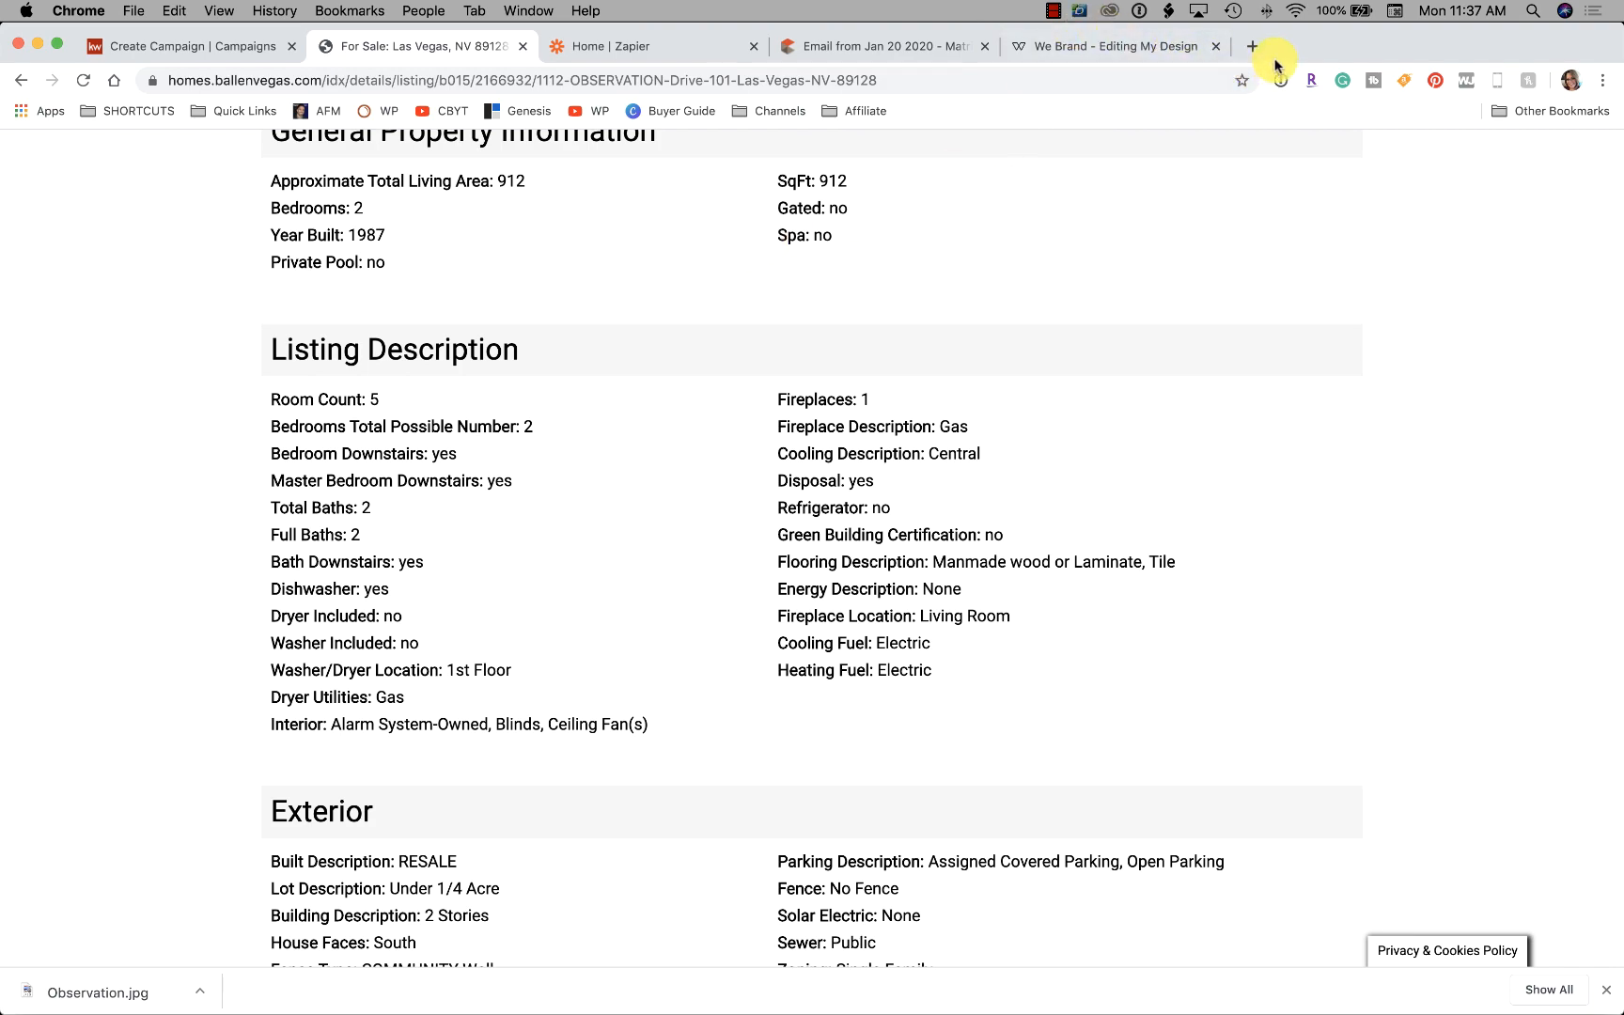
pyautogui.scroll(7, 907, 299)
pyautogui.scroll(8, 906, 299)
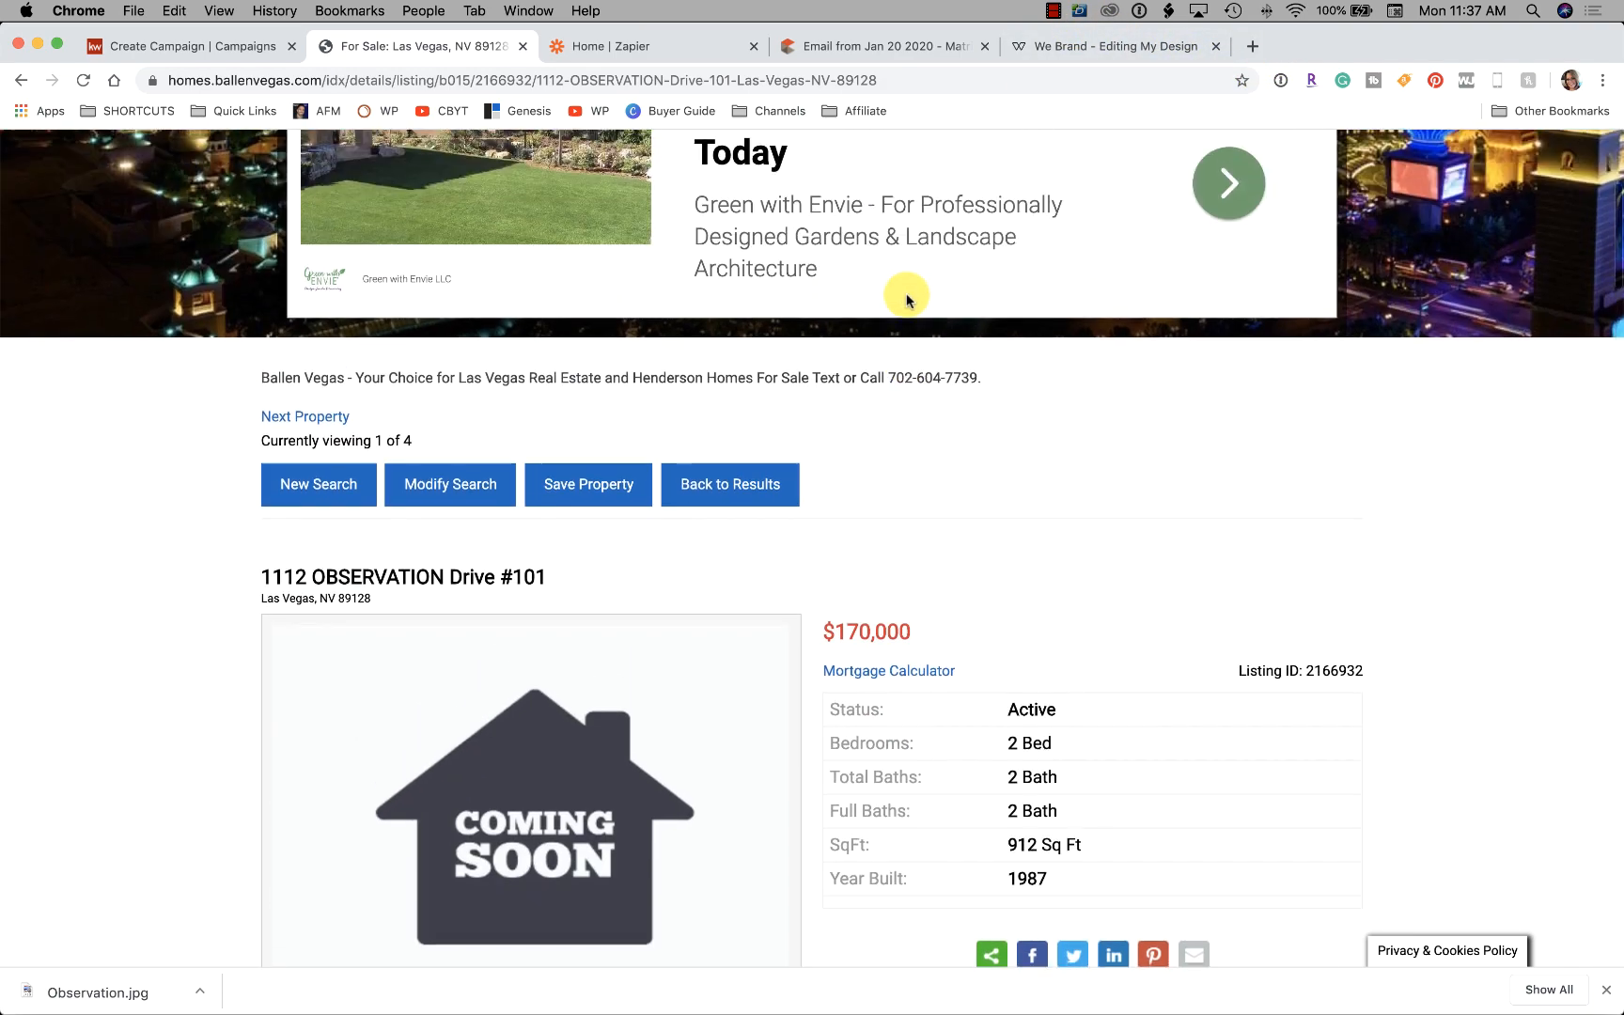
pyautogui.scroll(-1, 904, 299)
pyautogui.moveTo(554, 398); pyautogui.dragTo(251, 387)
pyautogui.press('super+c')
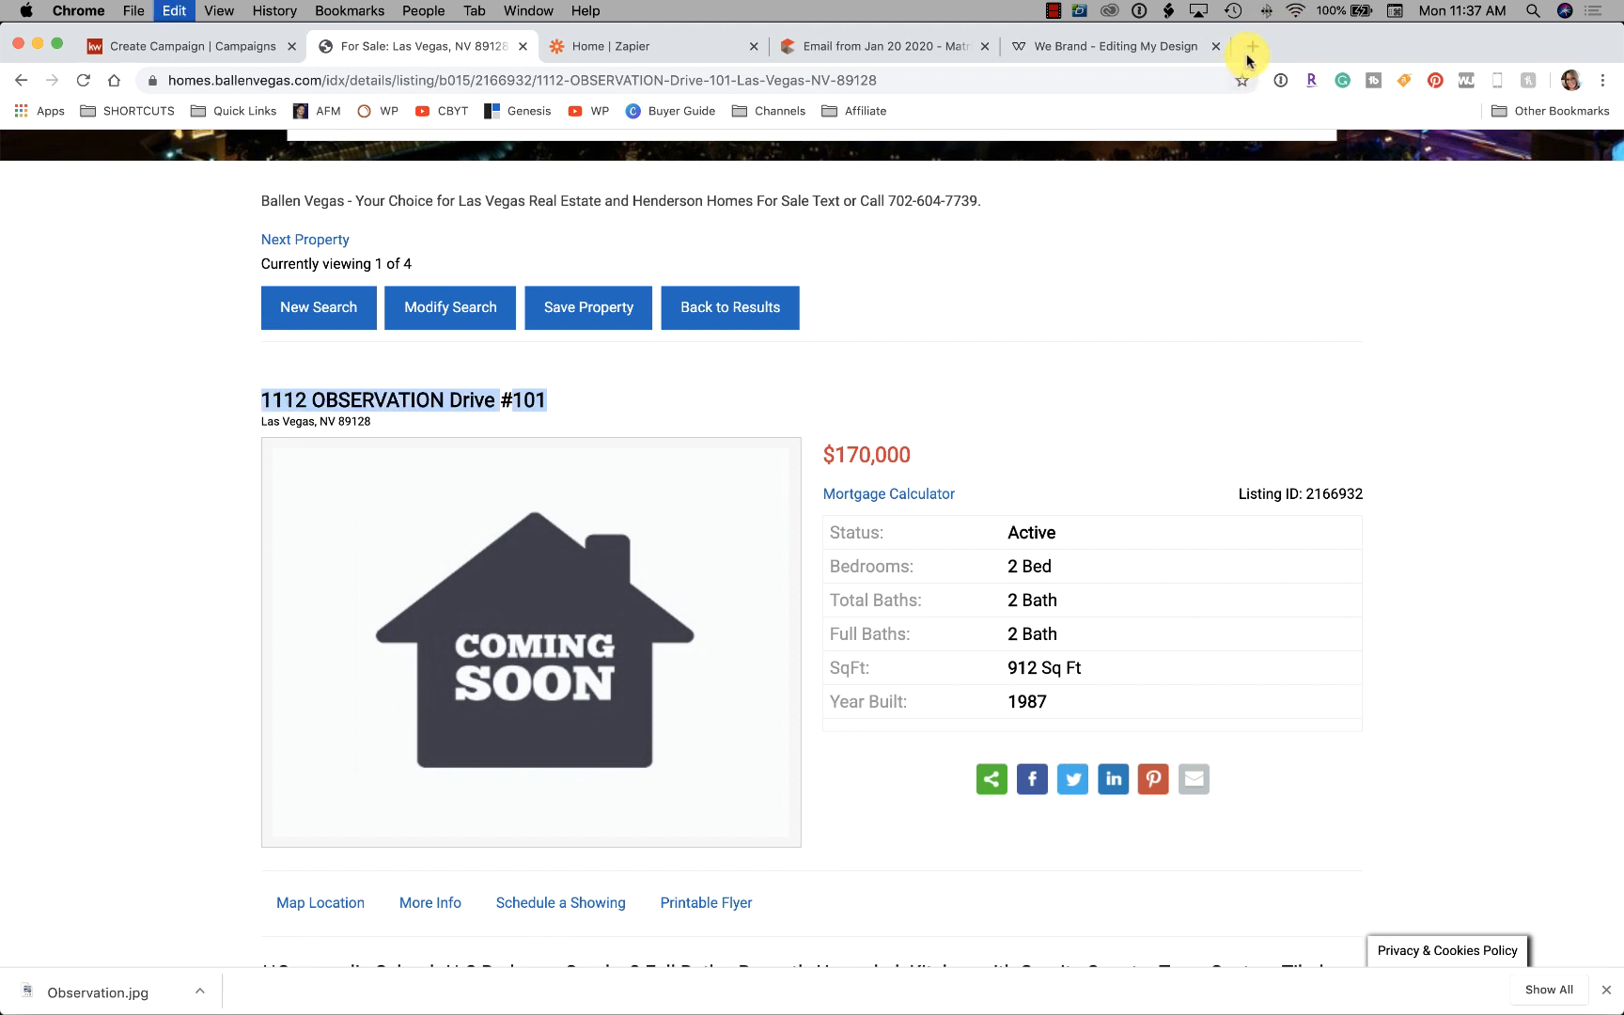
pyautogui.click(1250, 52)
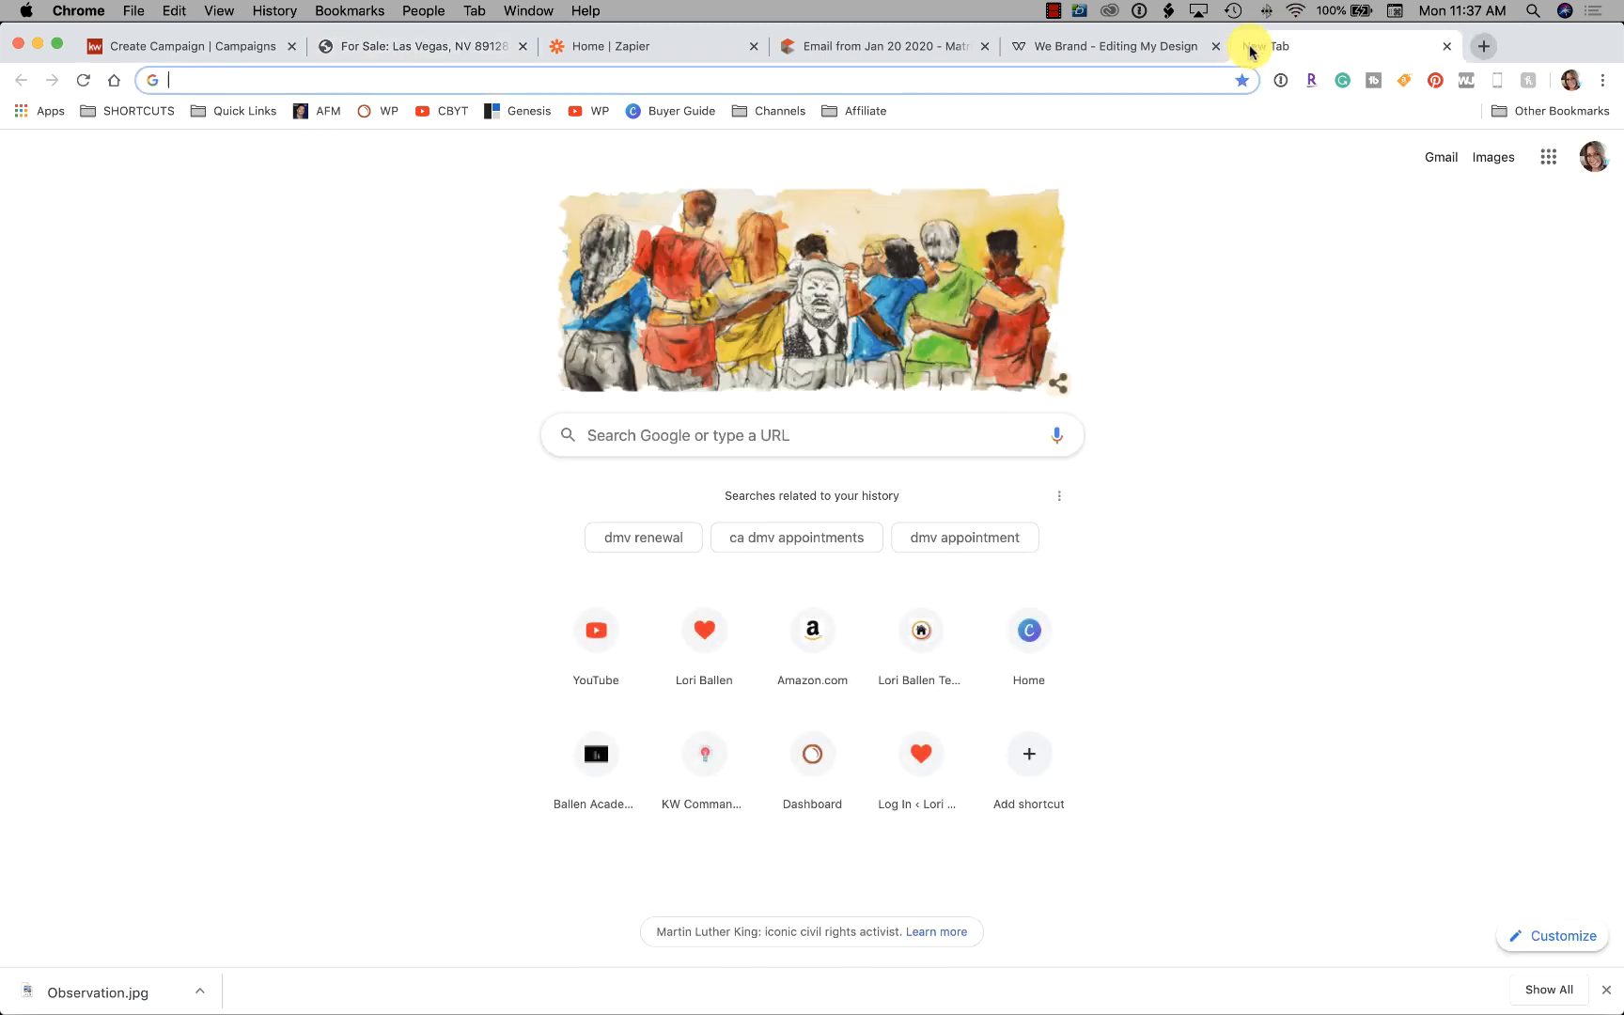
# Load the KW consumer site ballenvegas.kw.com in the new tab
pyautogui.write('ballenb')
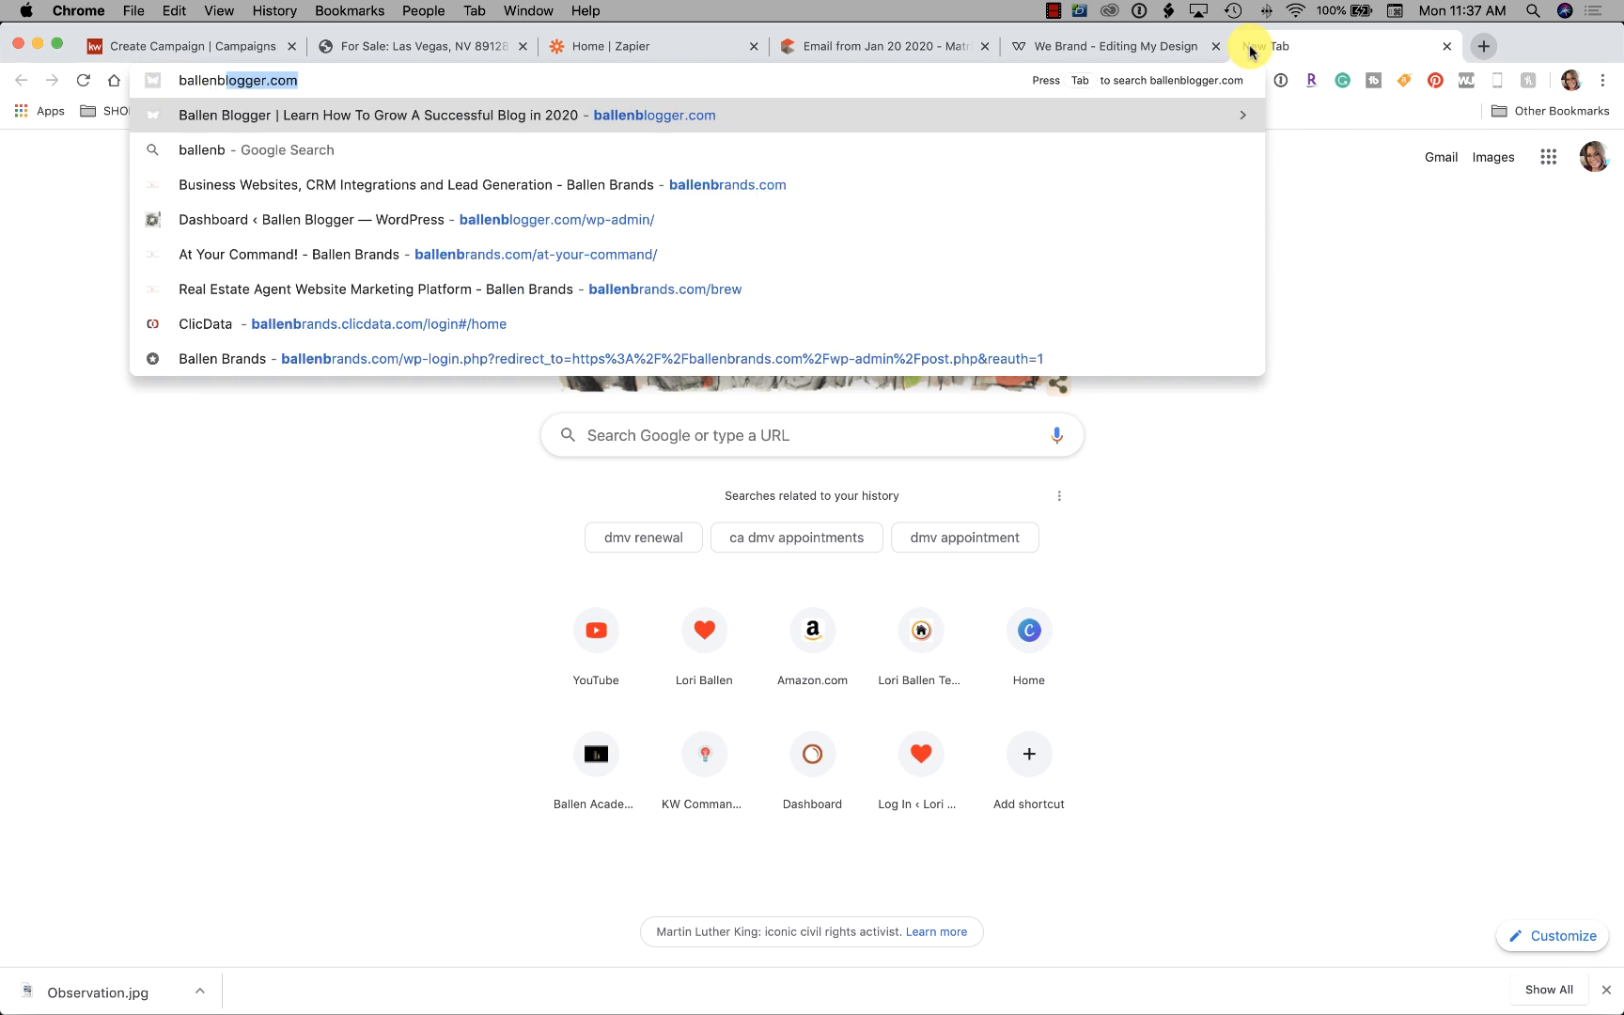
pyautogui.press('BackSpace')
pyautogui.press('BackSpace')
pyautogui.write('grouphomes')
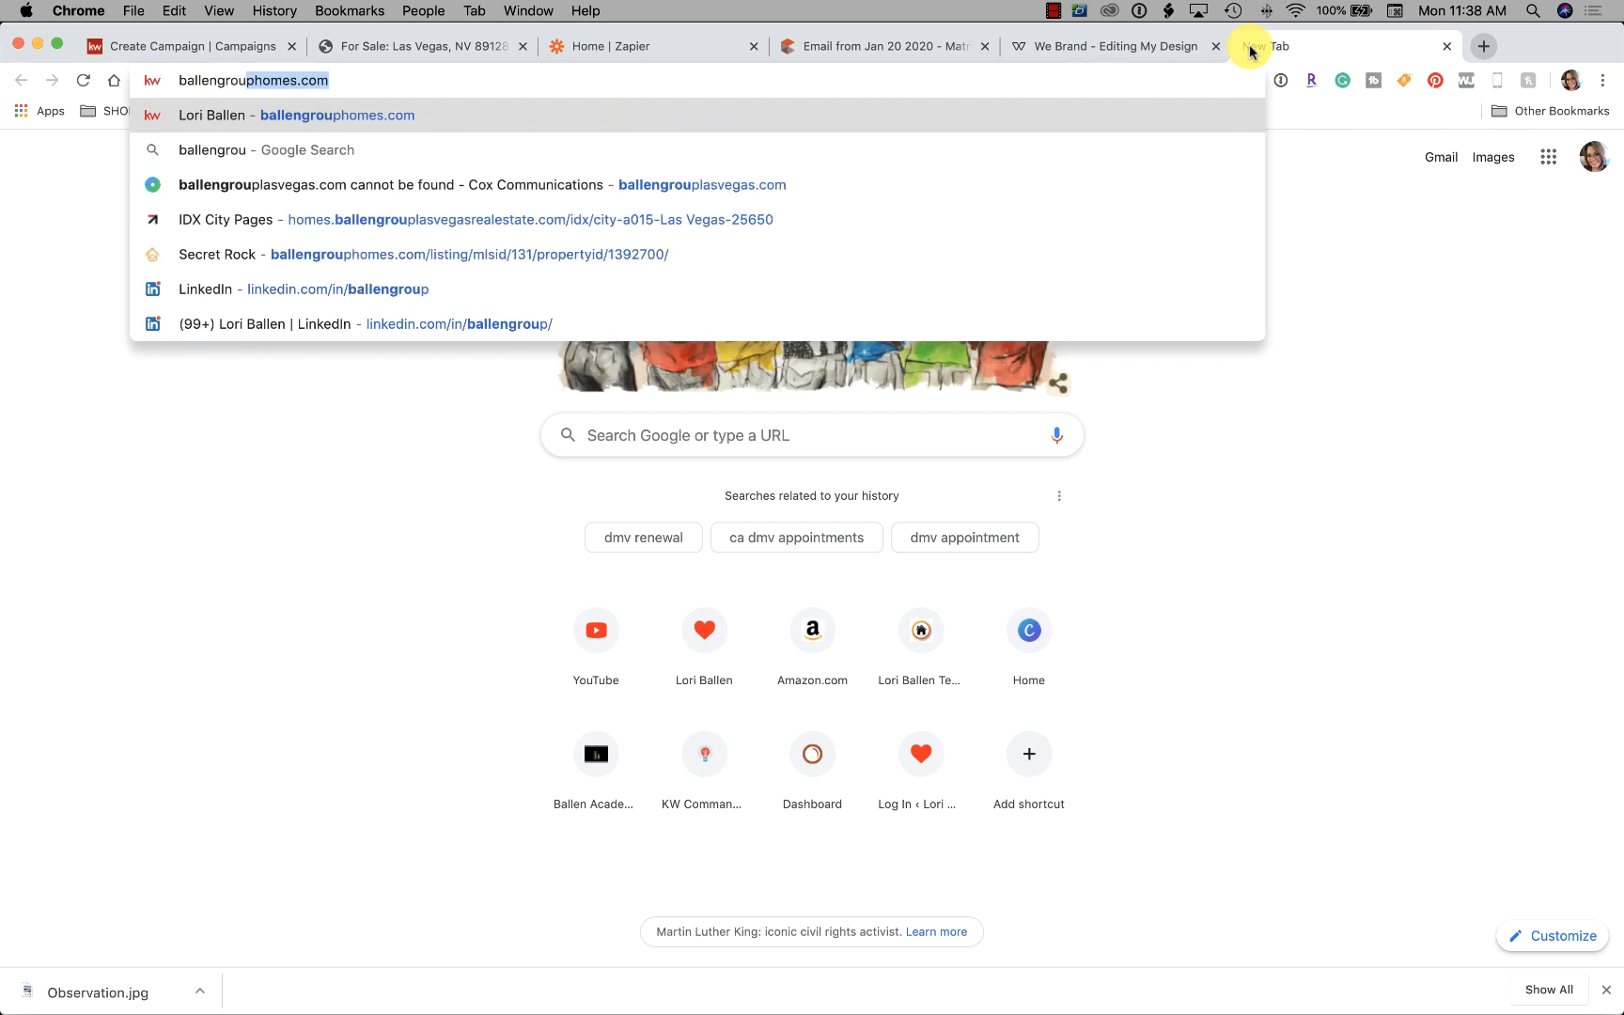
pyautogui.press('Return')
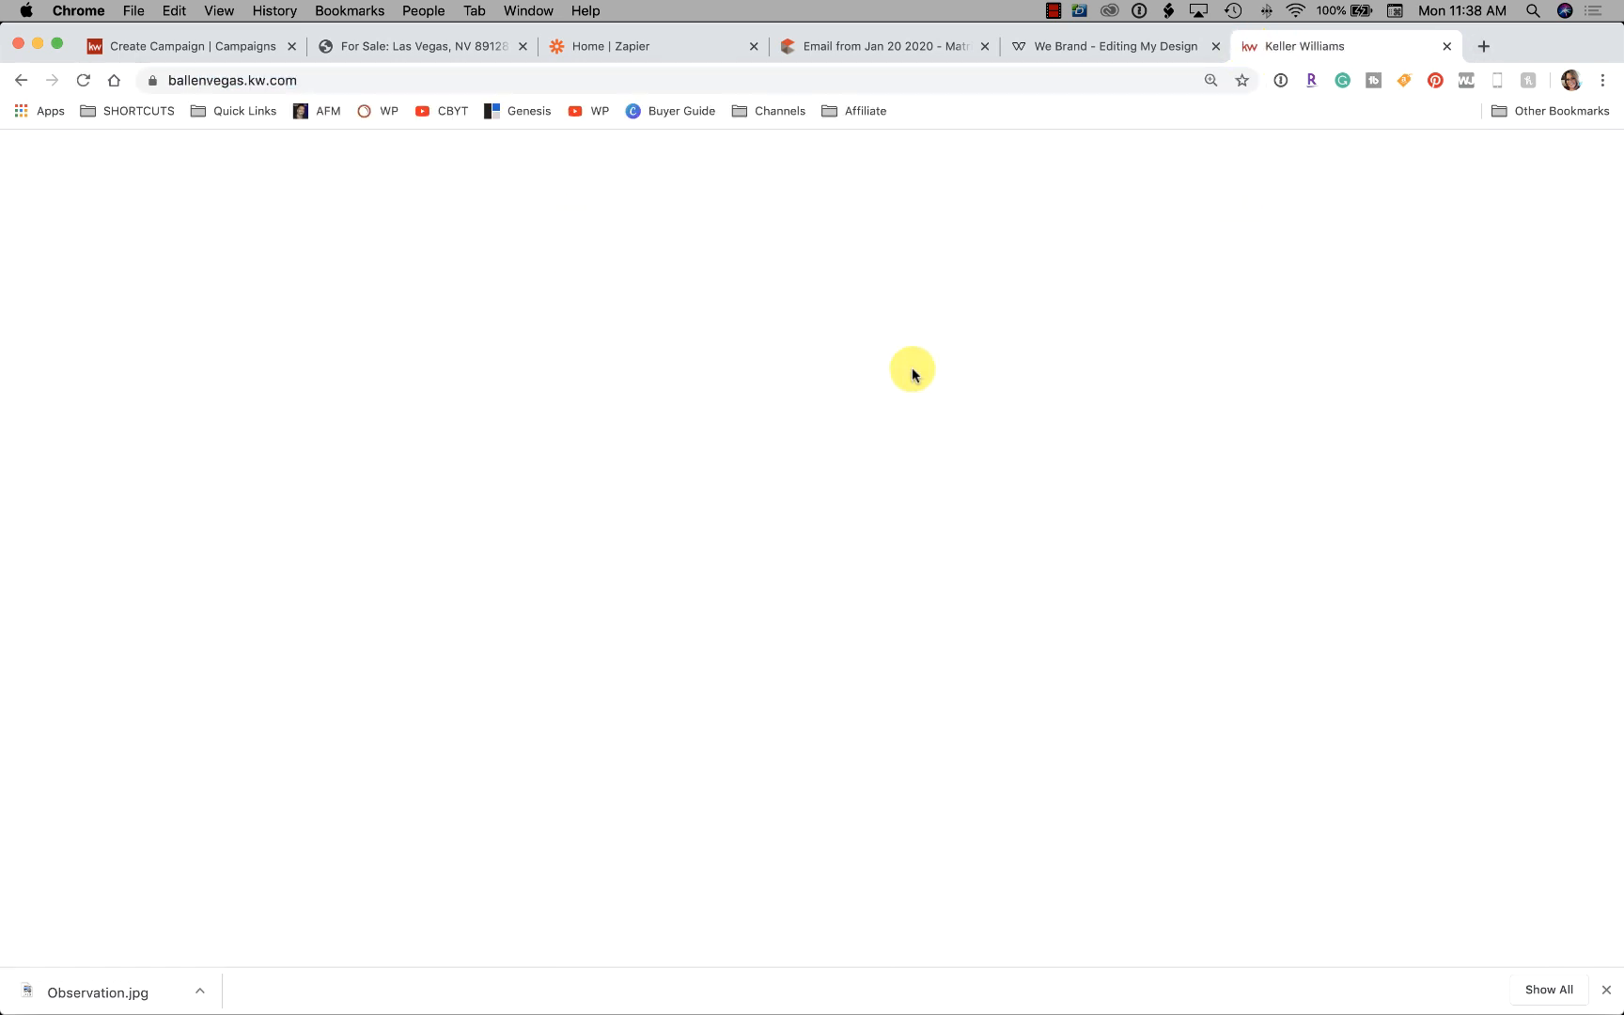
pyautogui.scroll(-3, 1290, 395)
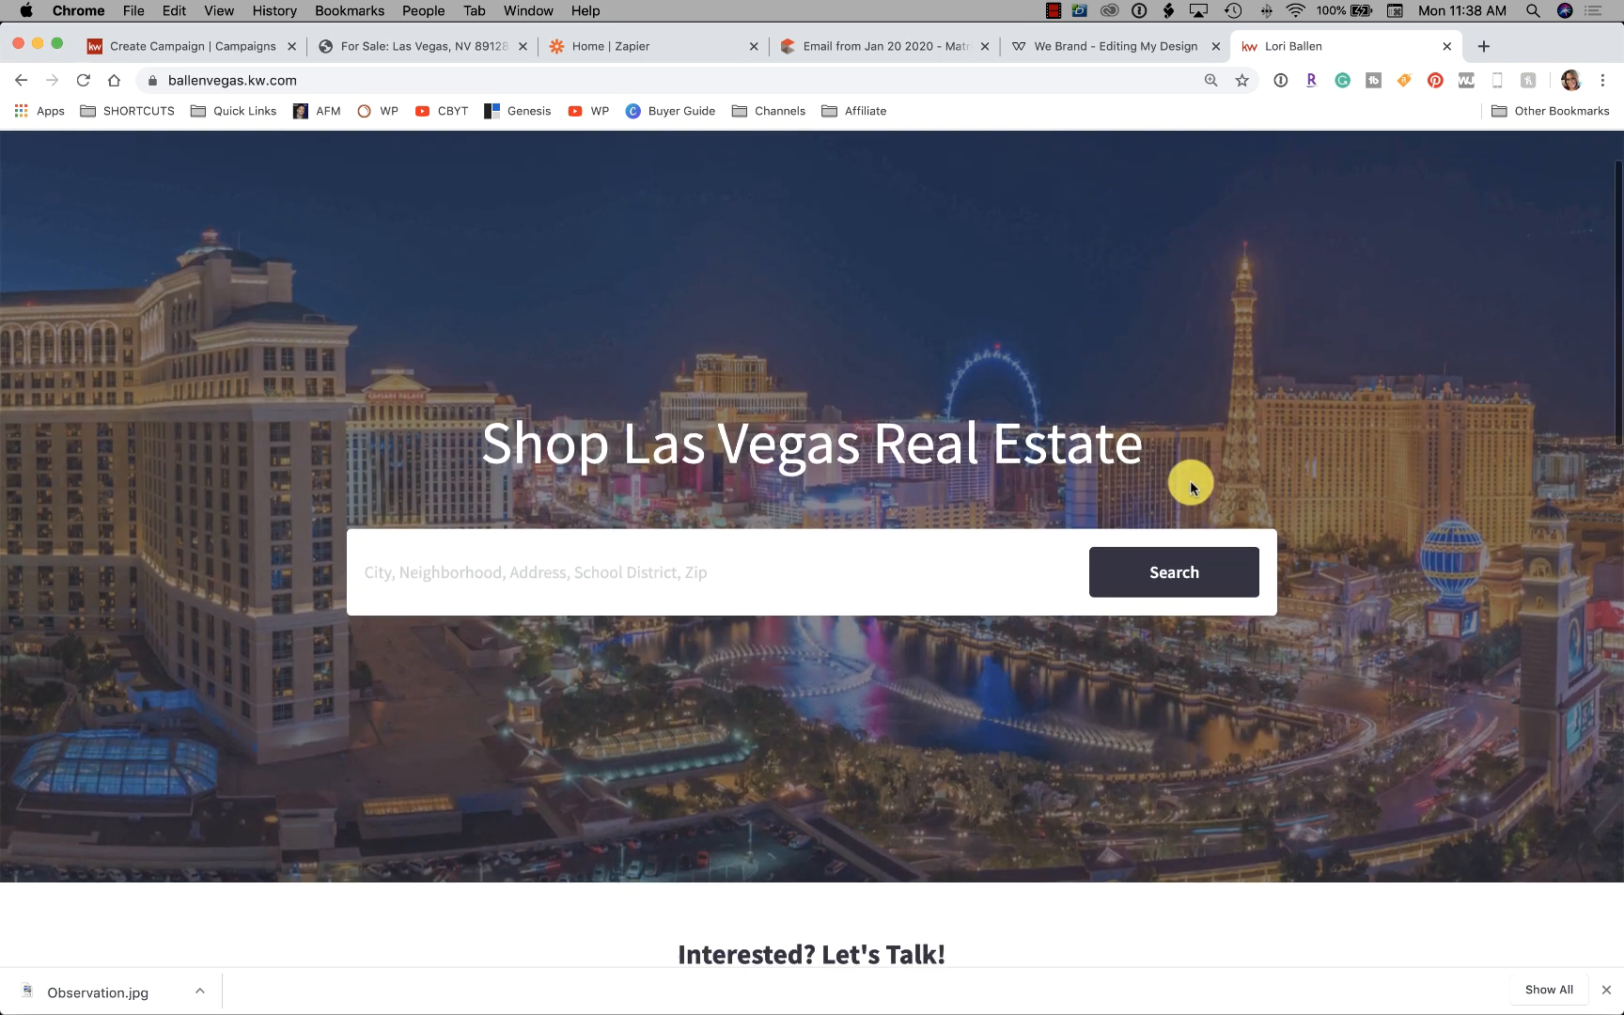
pyautogui.click(724, 496)
pyautogui.press('super+v')
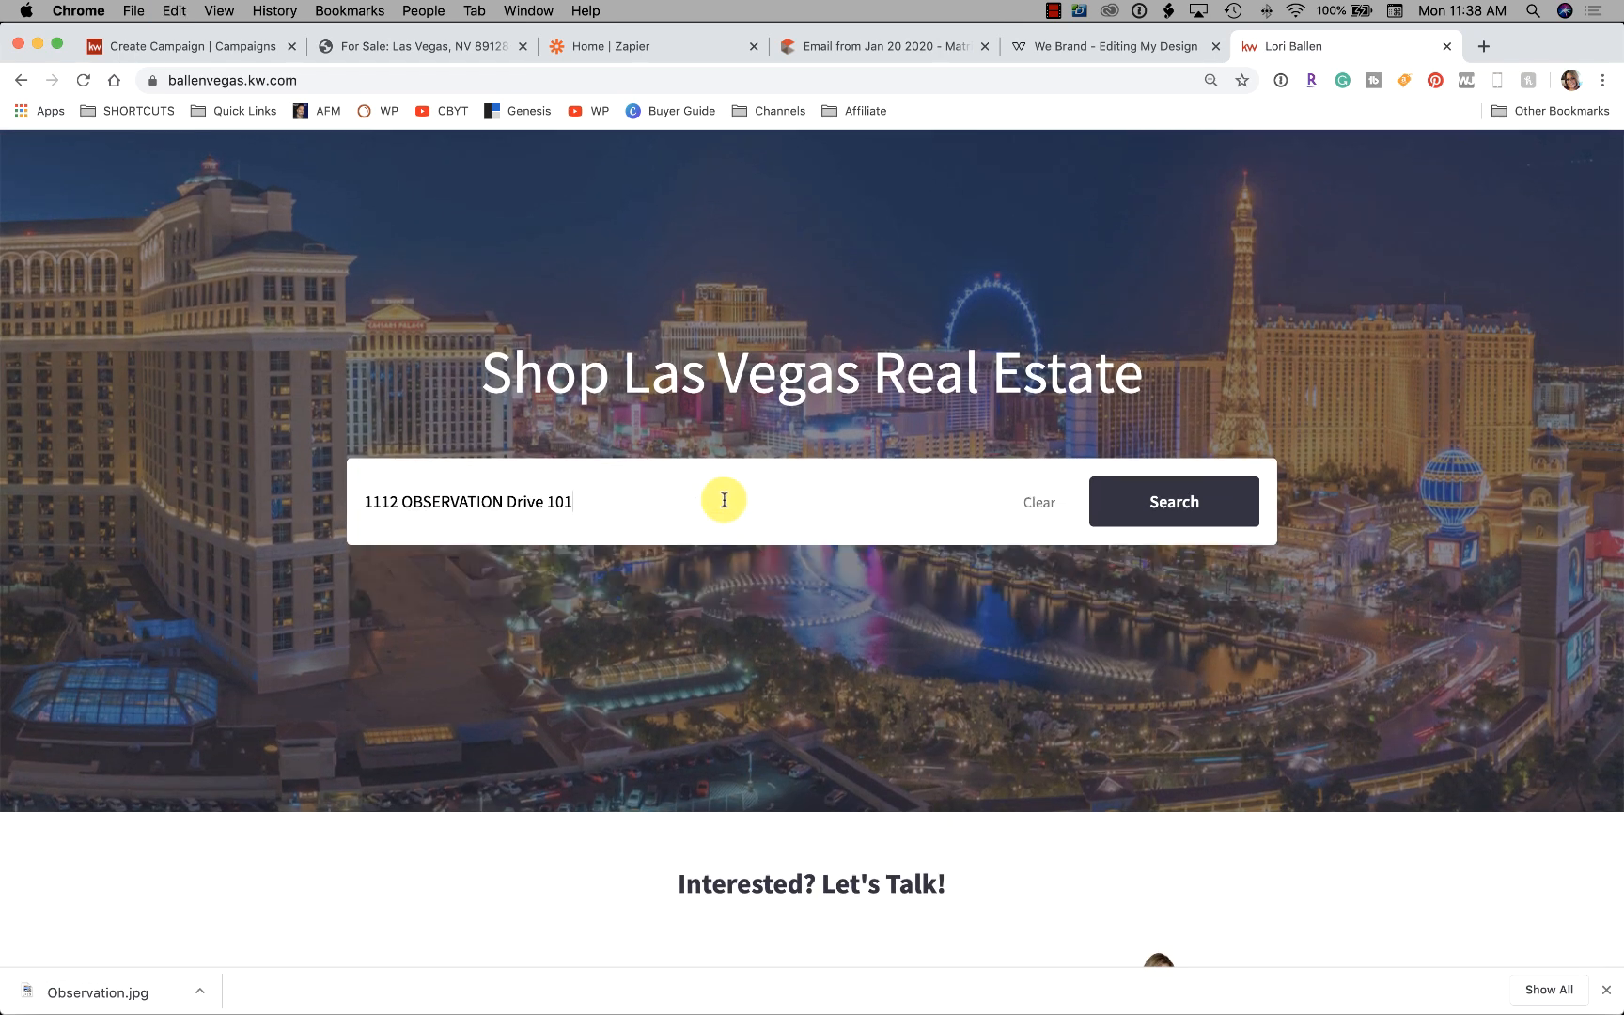
pyautogui.press('BackSpace')
pyautogui.press('BackSpace')
pyautogui.press('BackSpace')
pyautogui.press('BackSpace')
pyautogui.press('BackSpace')
pyautogui.press('BackSpace')
pyautogui.press('BackSpace')
pyautogui.press('BackSpace')
pyautogui.press('BackSpace')
pyautogui.press('BackSpace')
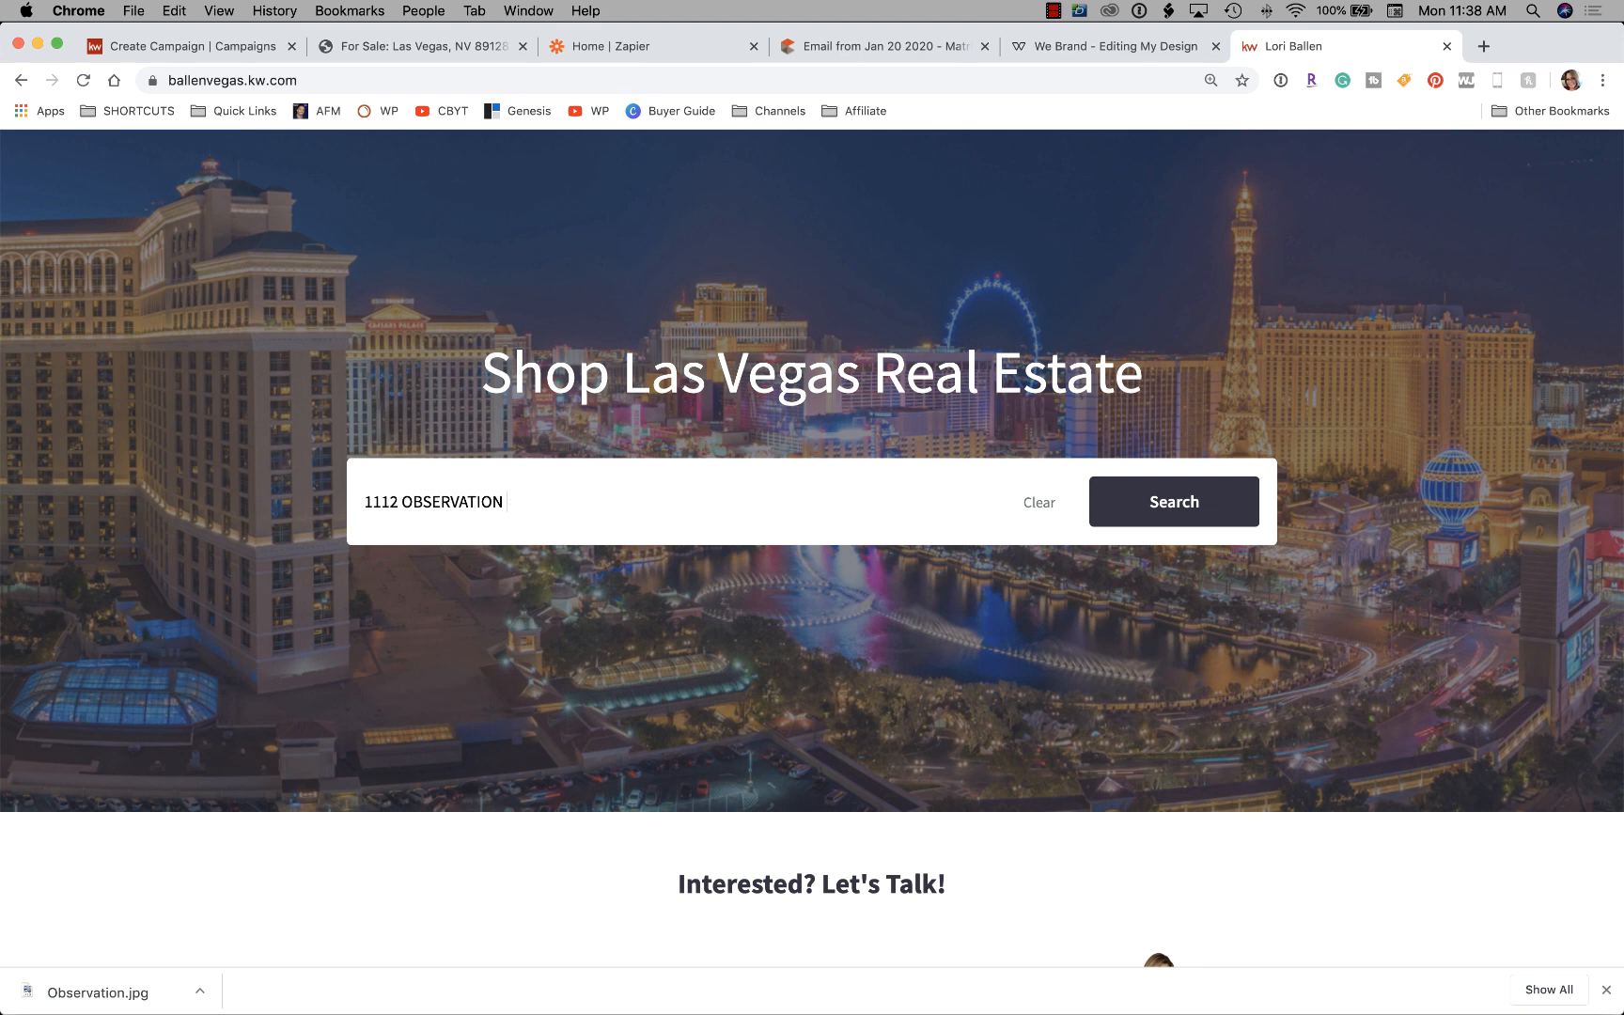
pyautogui.click(1173, 502)
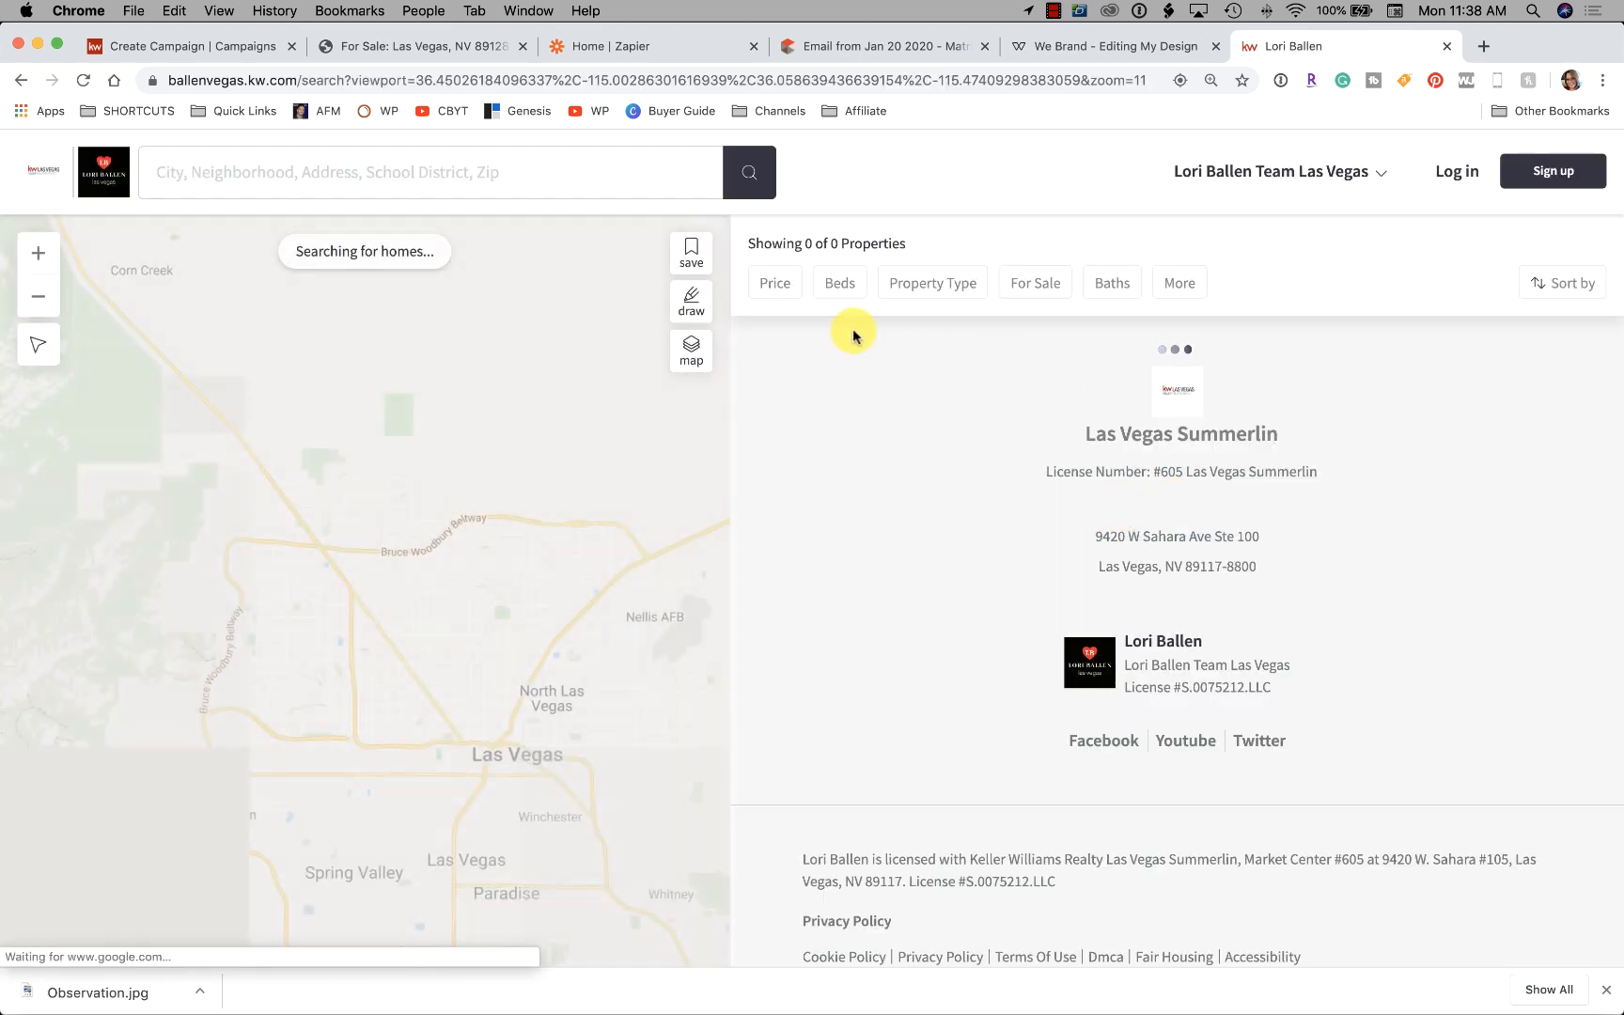
# Paste the listing address into the search location again and rerun the search
pyautogui.click(310, 171)
pyautogui.press('super+v')
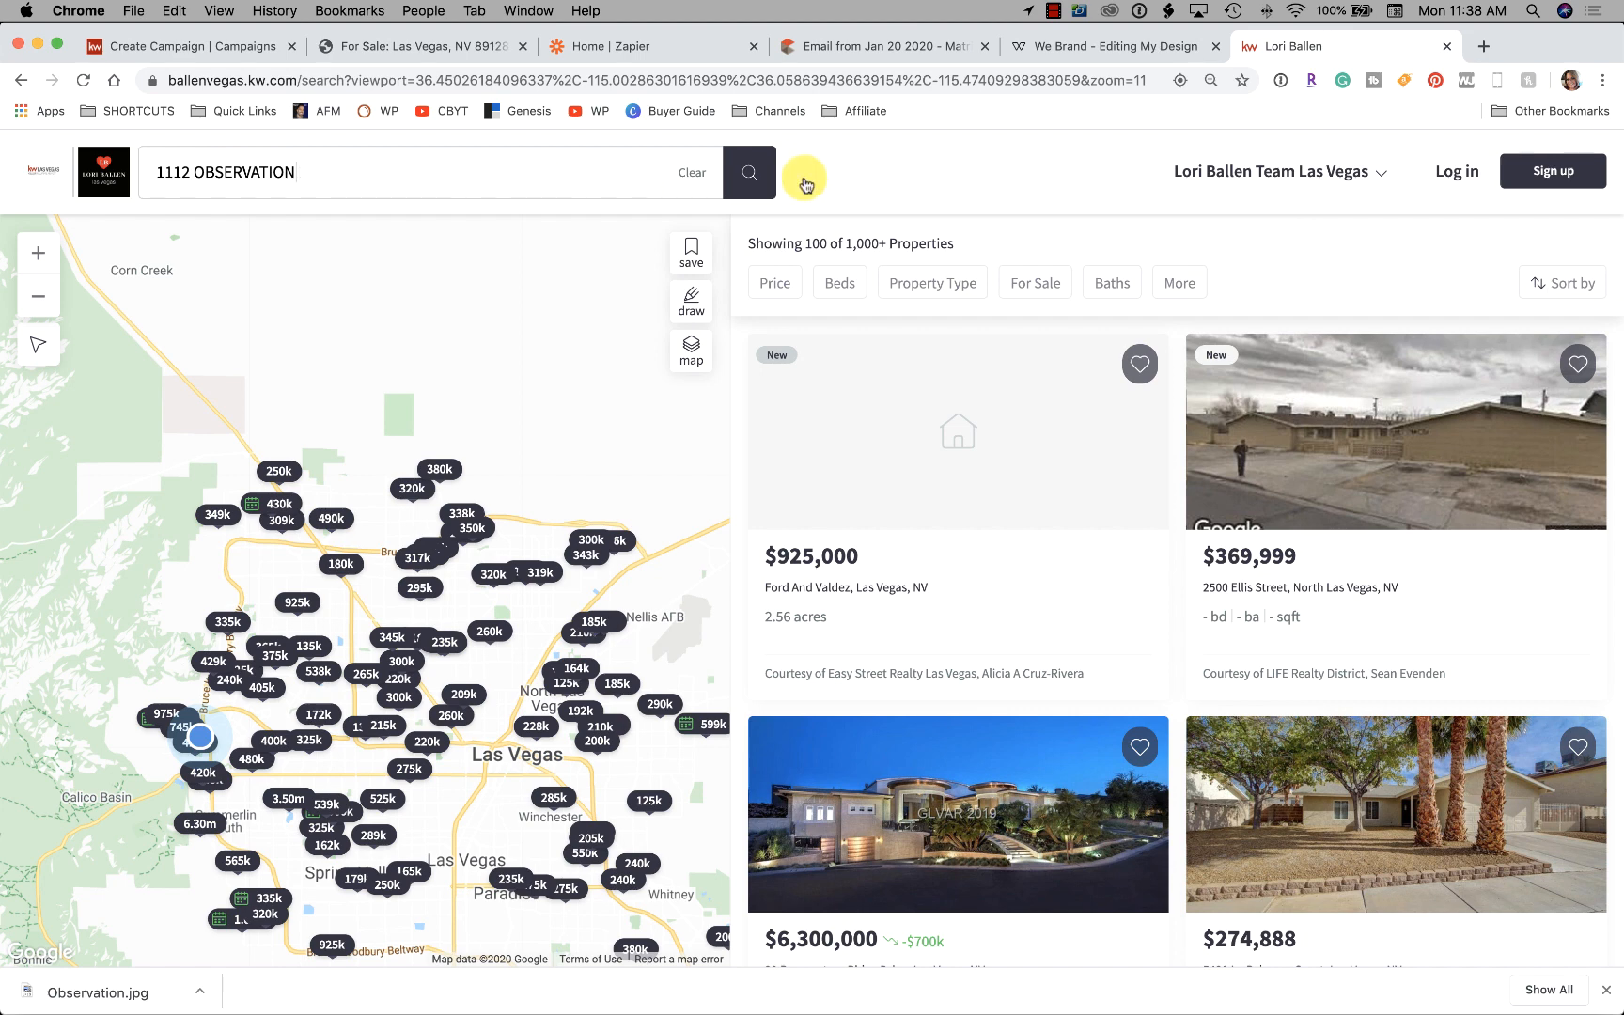
pyautogui.click(742, 173)
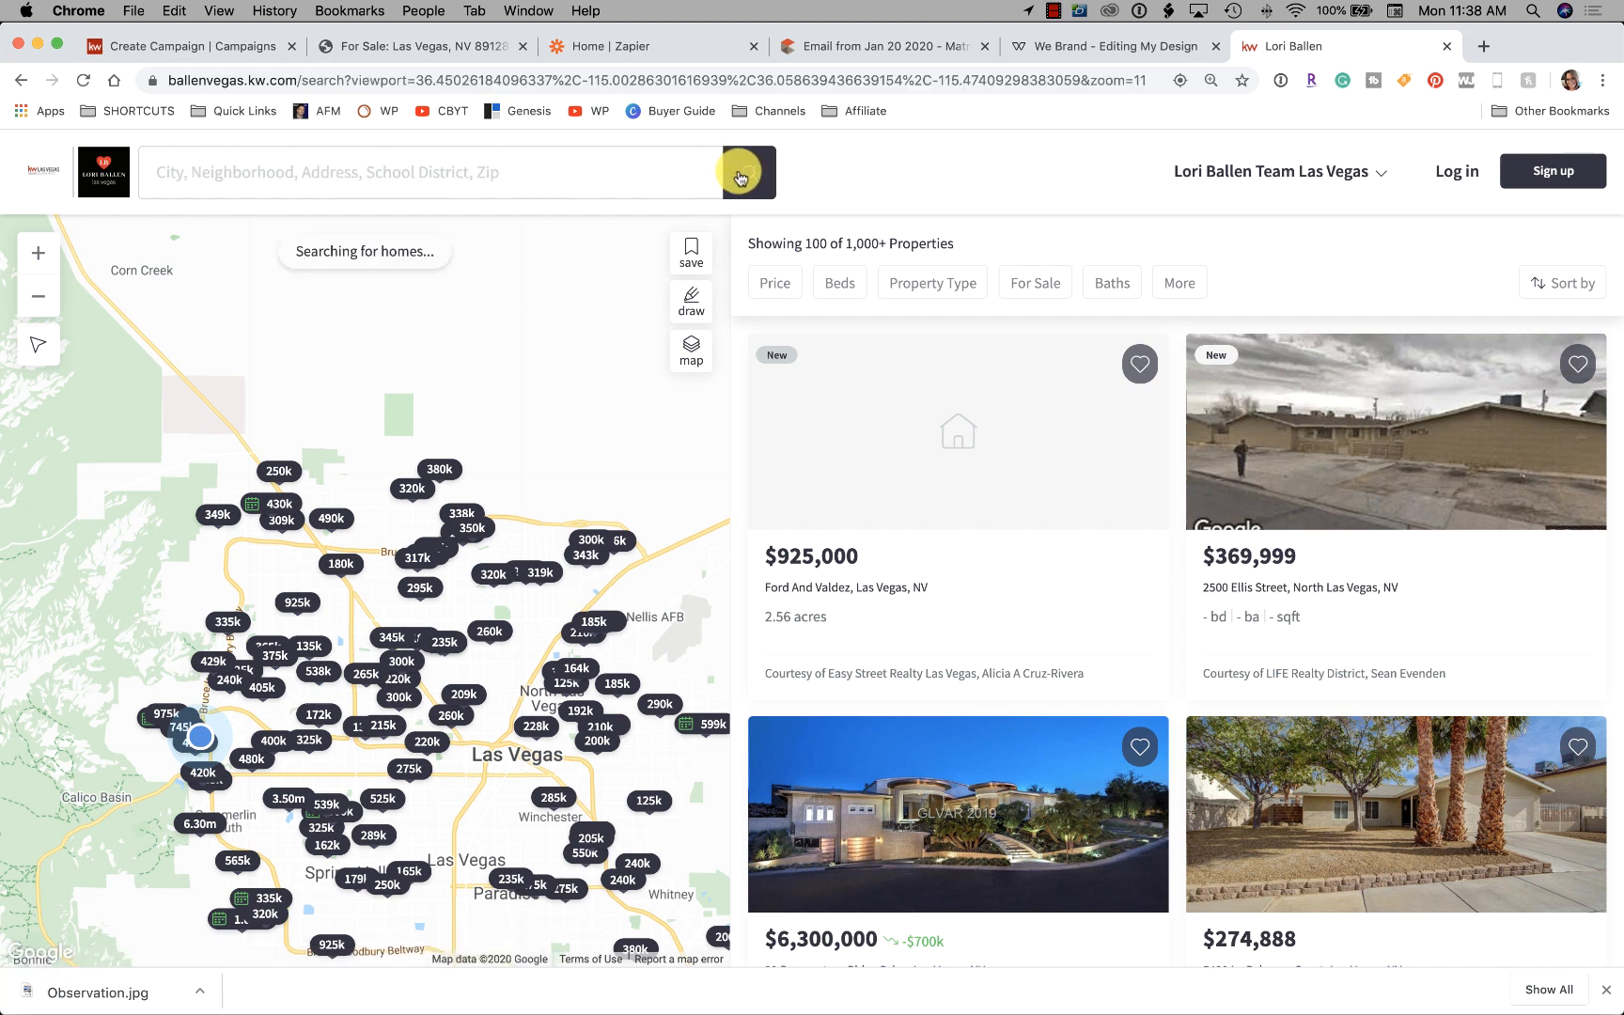
pyautogui.scroll(-3, 1208, 379)
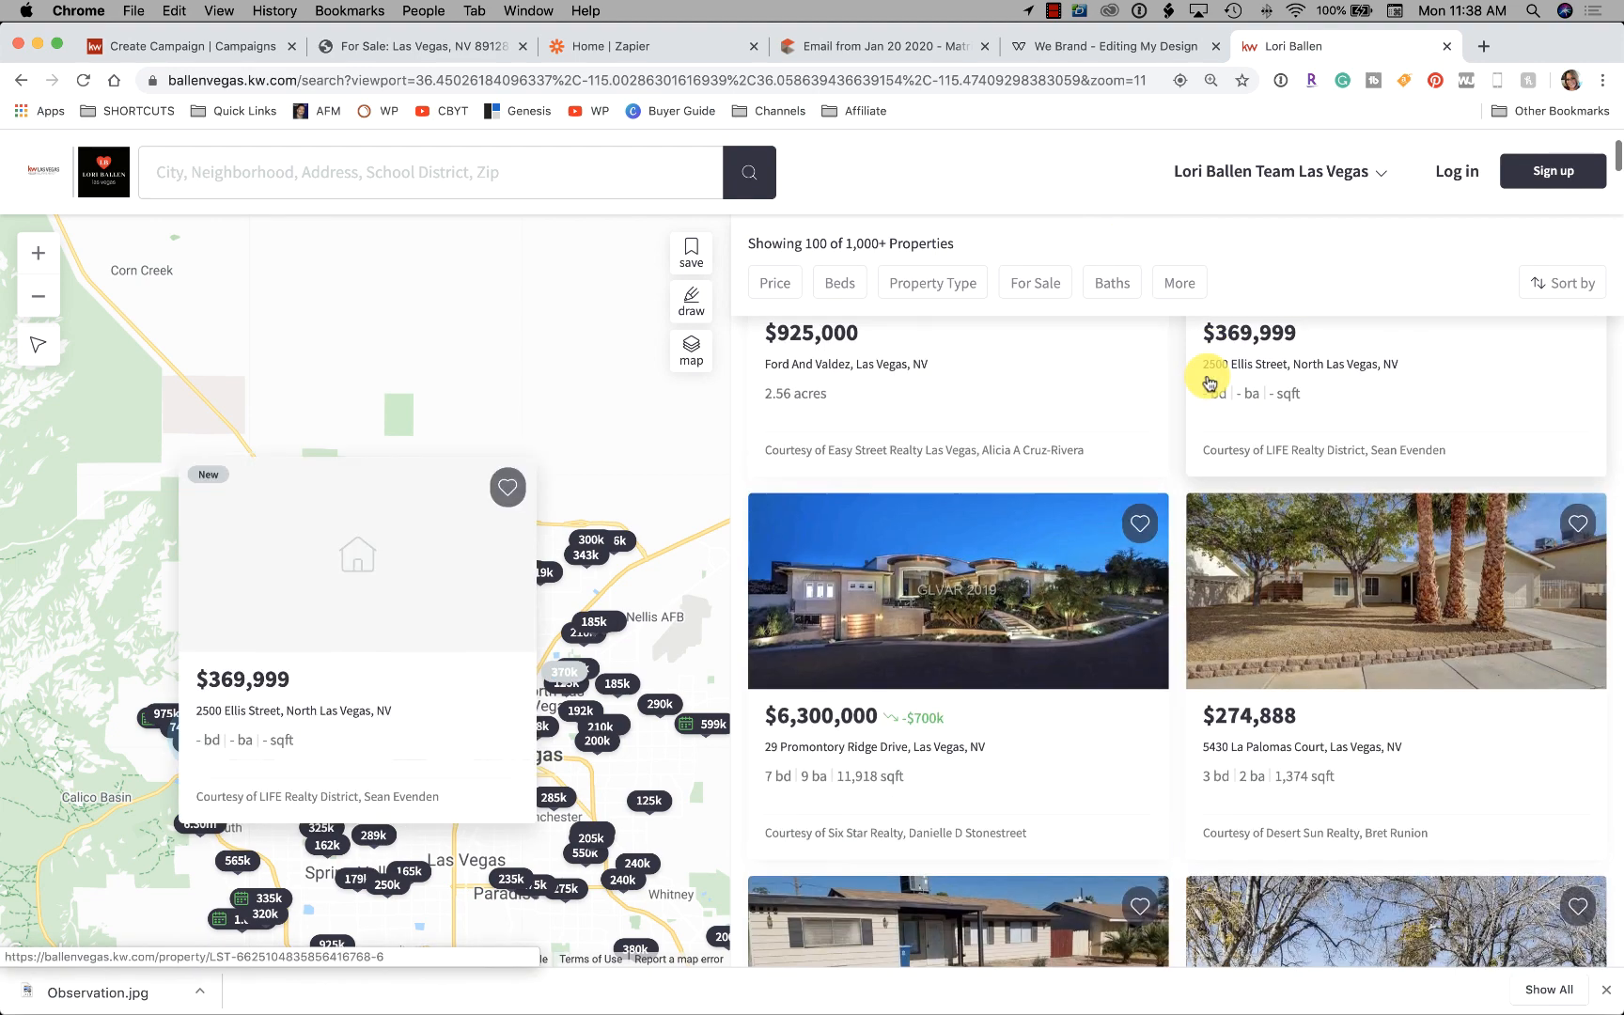
pyautogui.scroll(-11, 1208, 379)
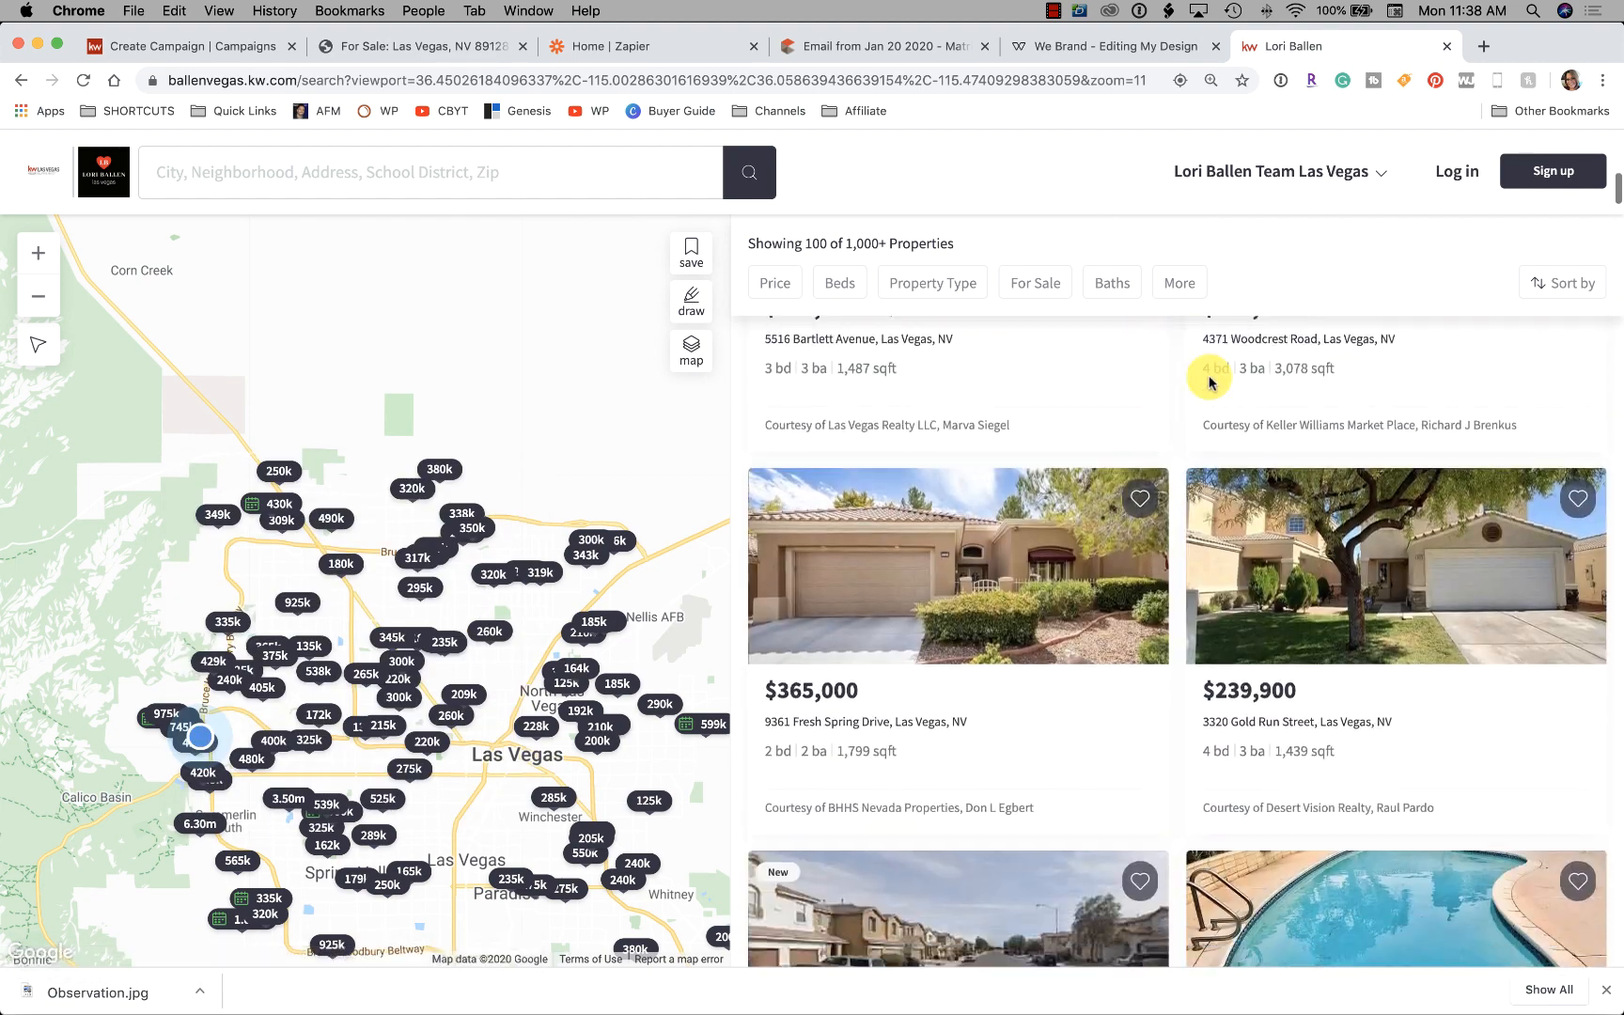
pyautogui.scroll(-1, 1193, 381)
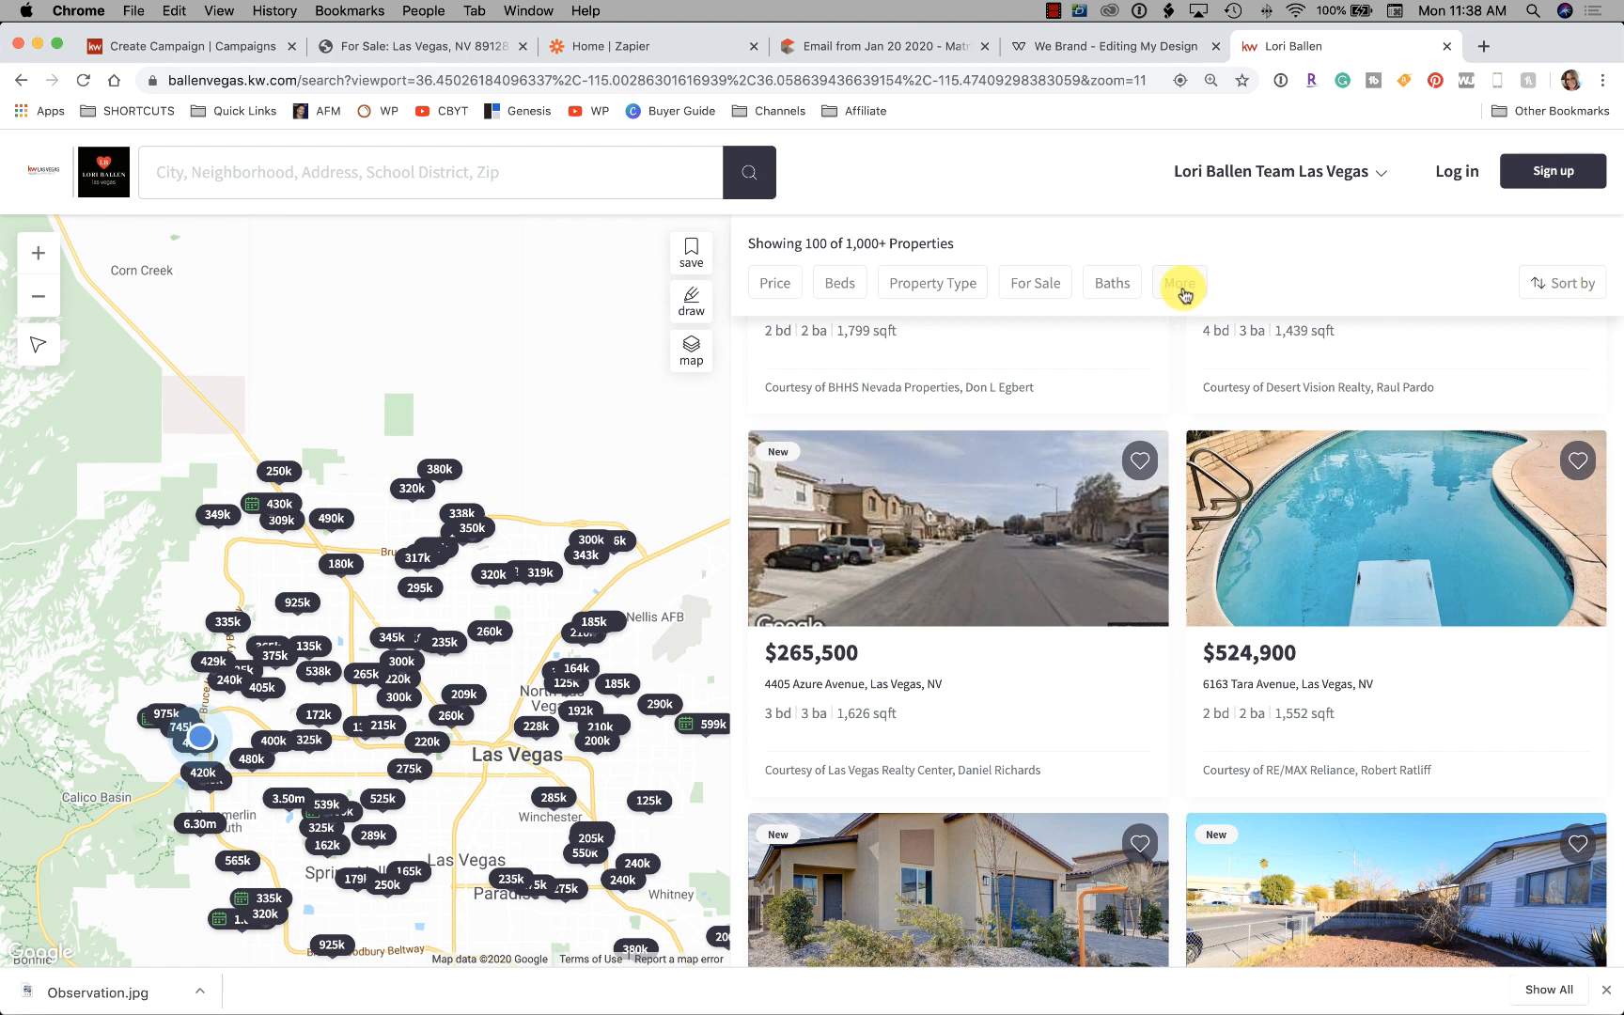
# Check the additional filters, then limit the property type to Condos / Co-ops
pyautogui.click(1181, 286)
pyautogui.scroll(-6, 1185, 489)
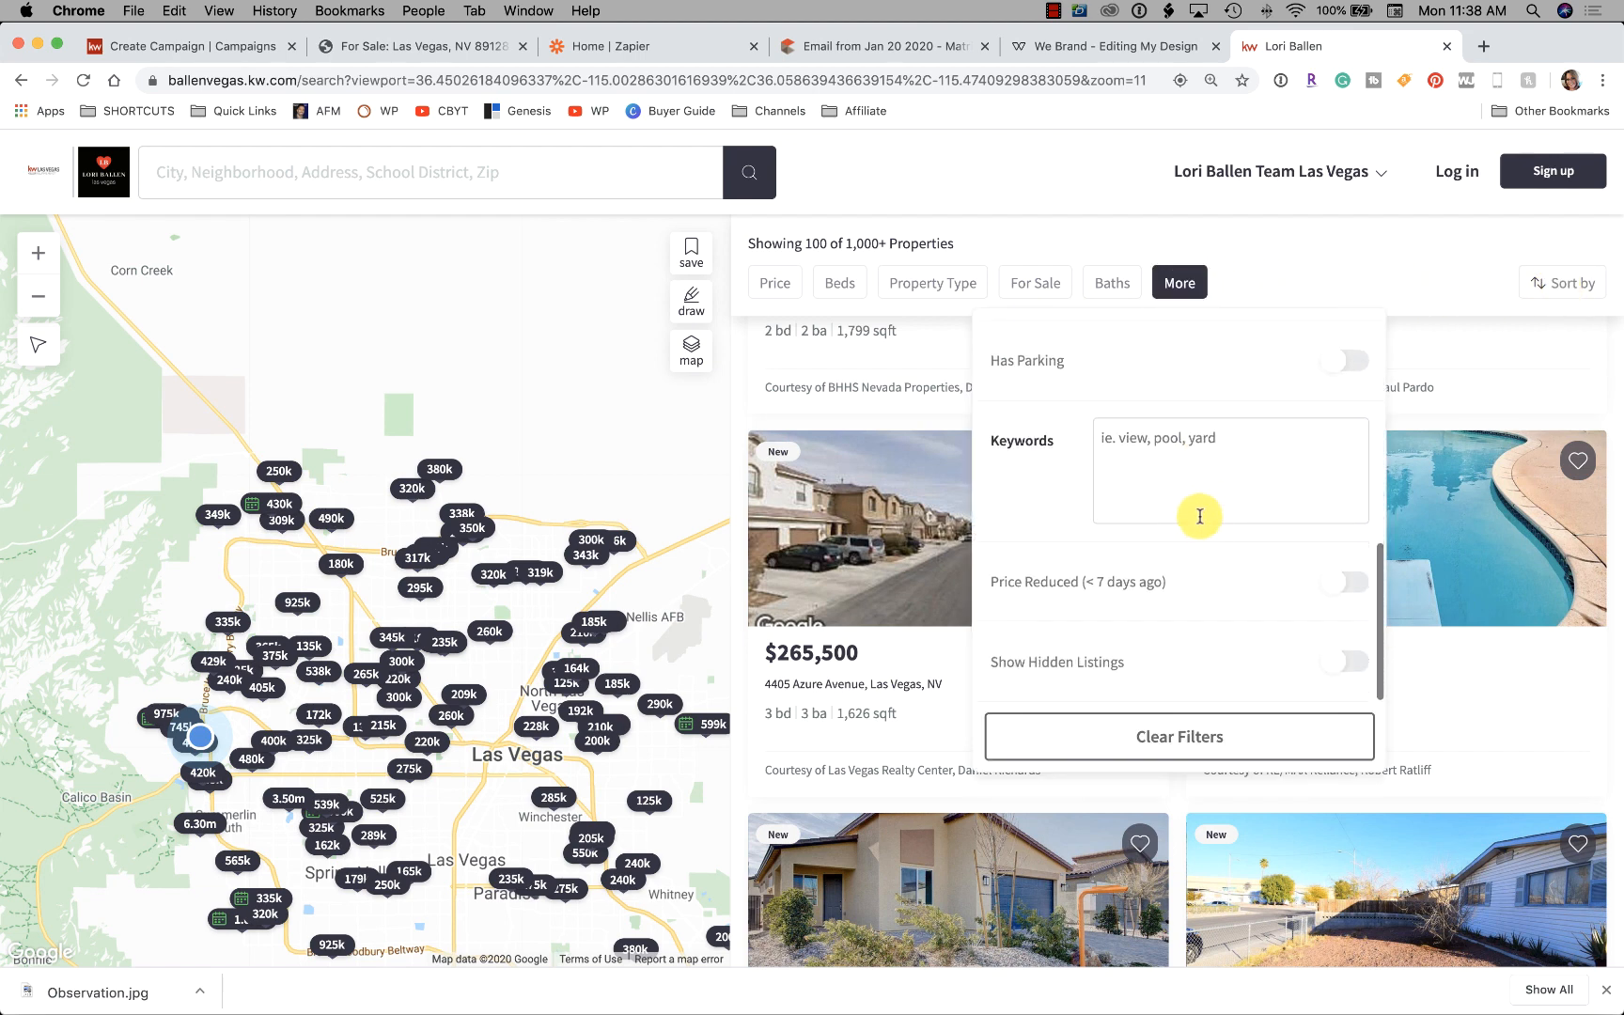
pyautogui.scroll(6, 1231, 657)
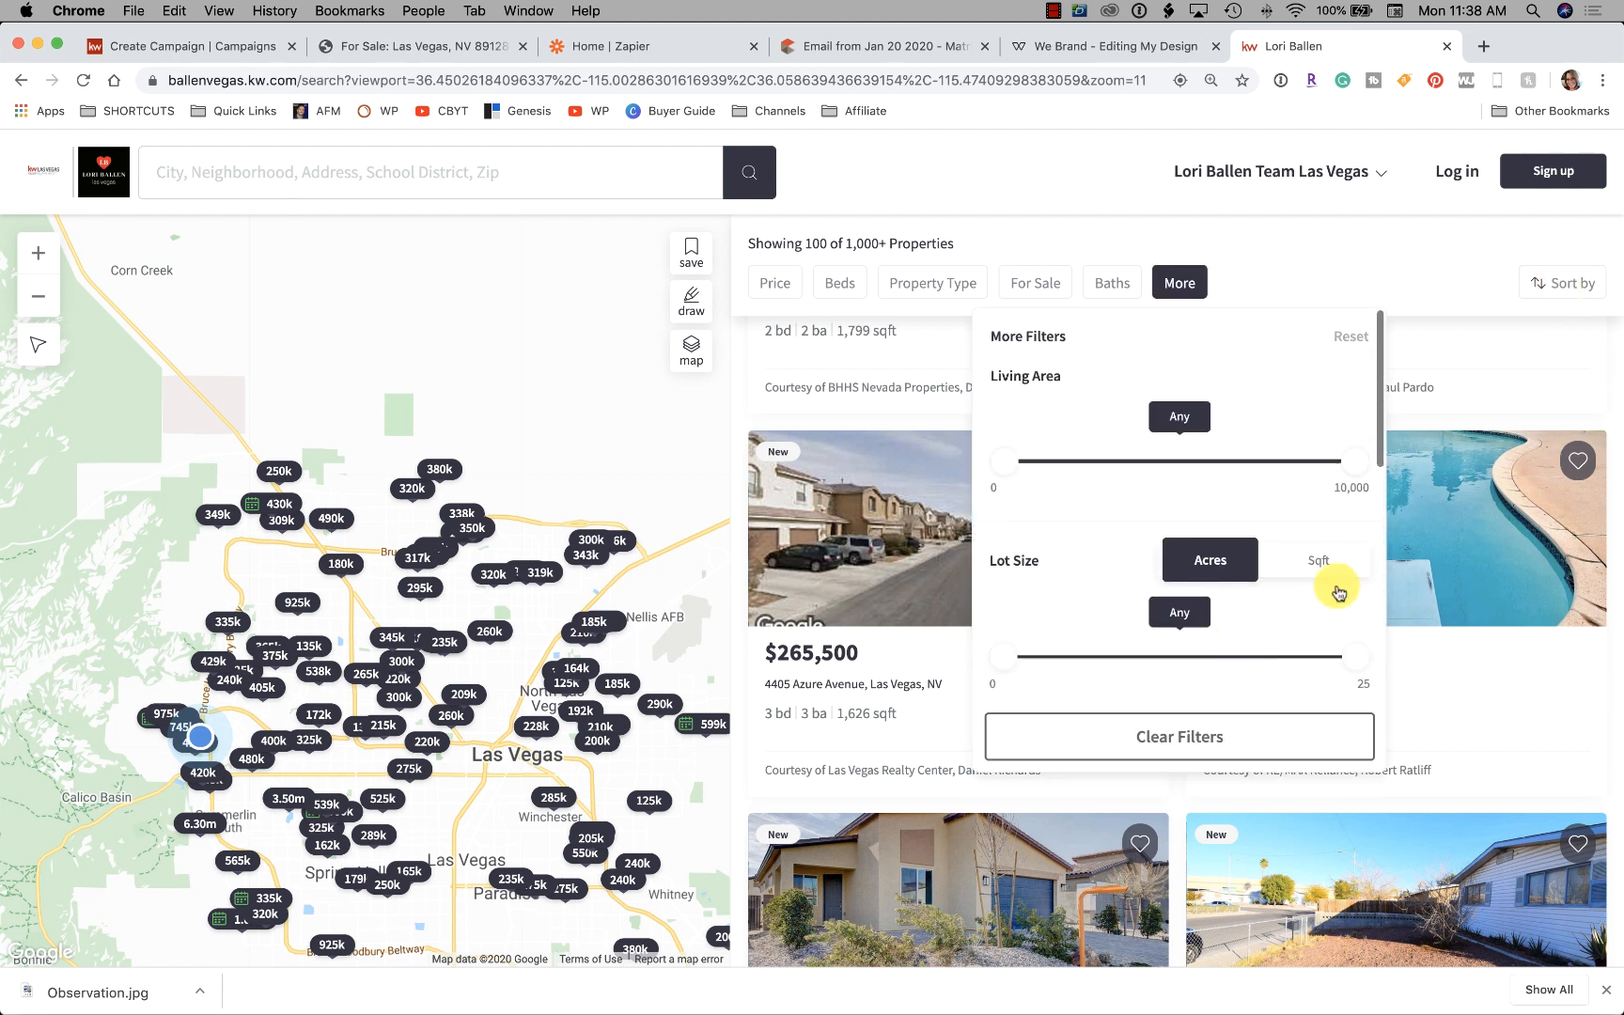
pyautogui.click(1429, 294)
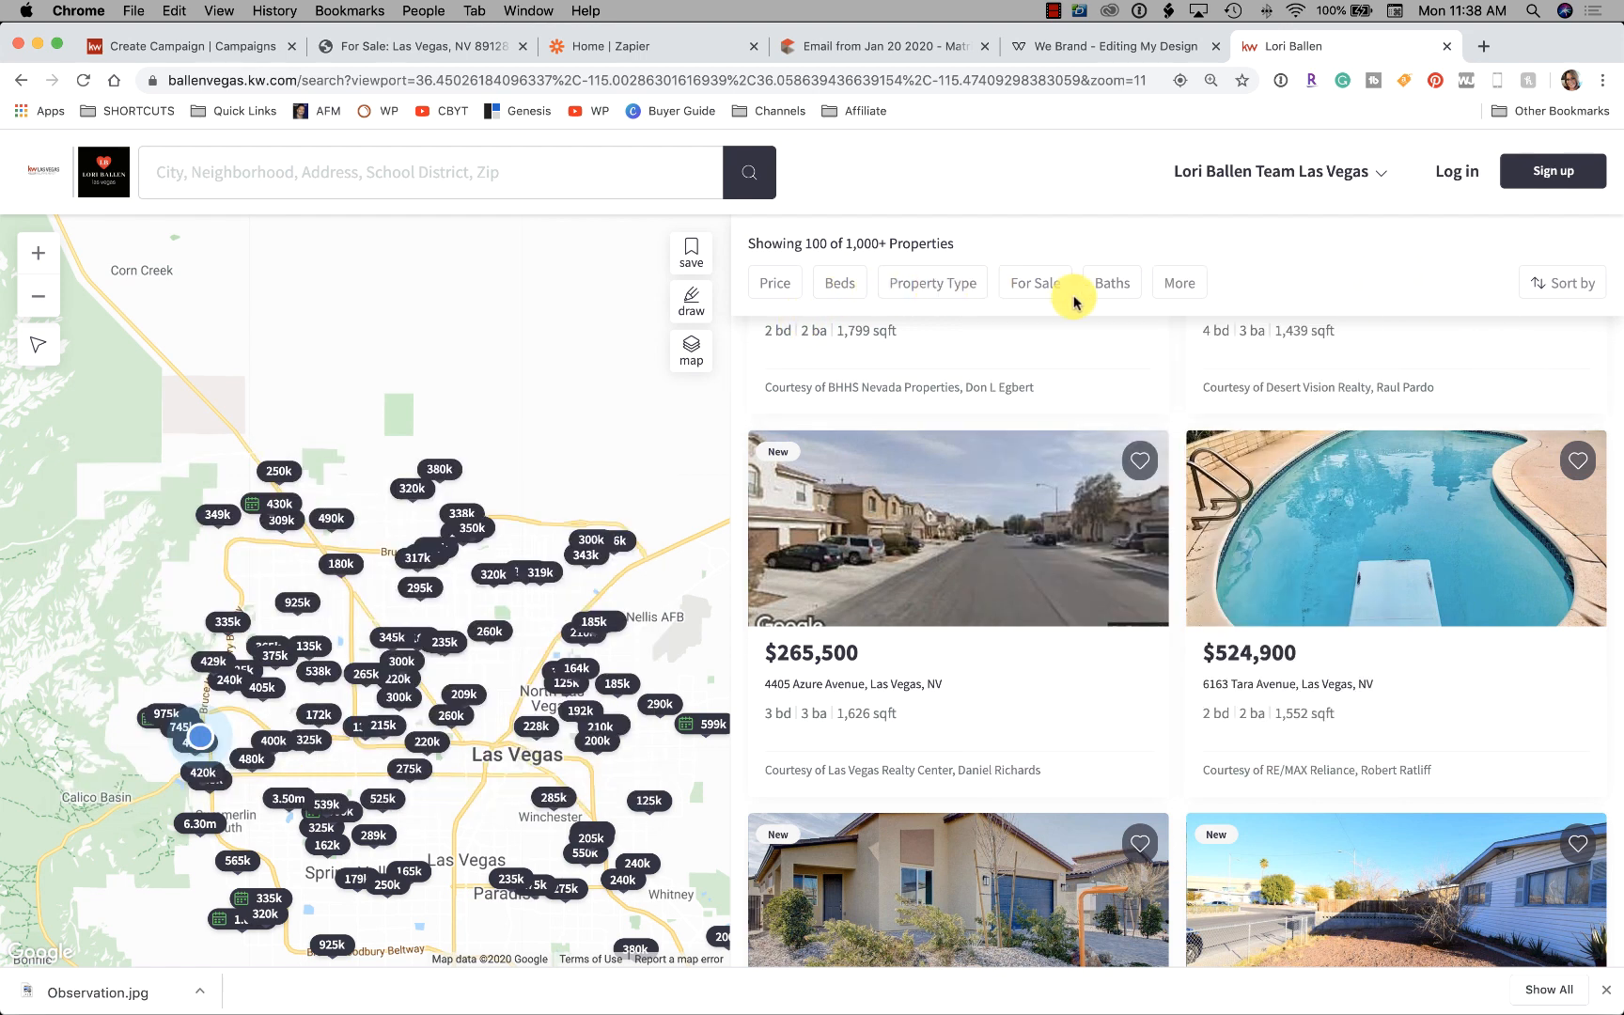
pyautogui.click(933, 287)
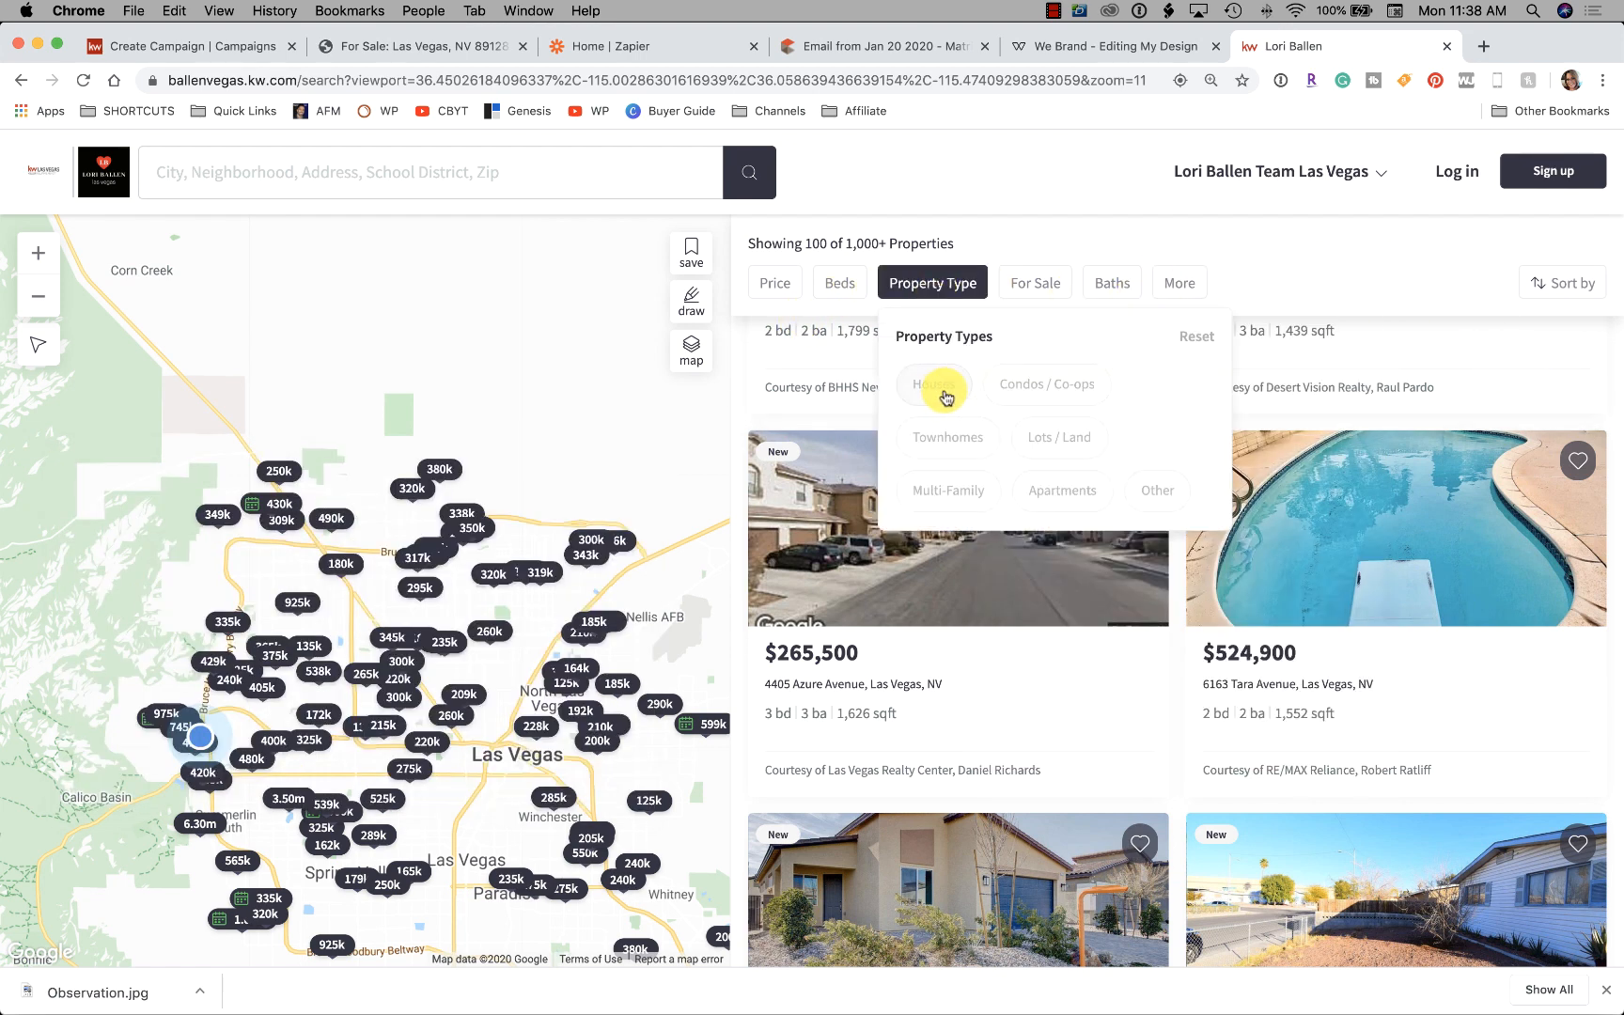
pyautogui.click(1053, 388)
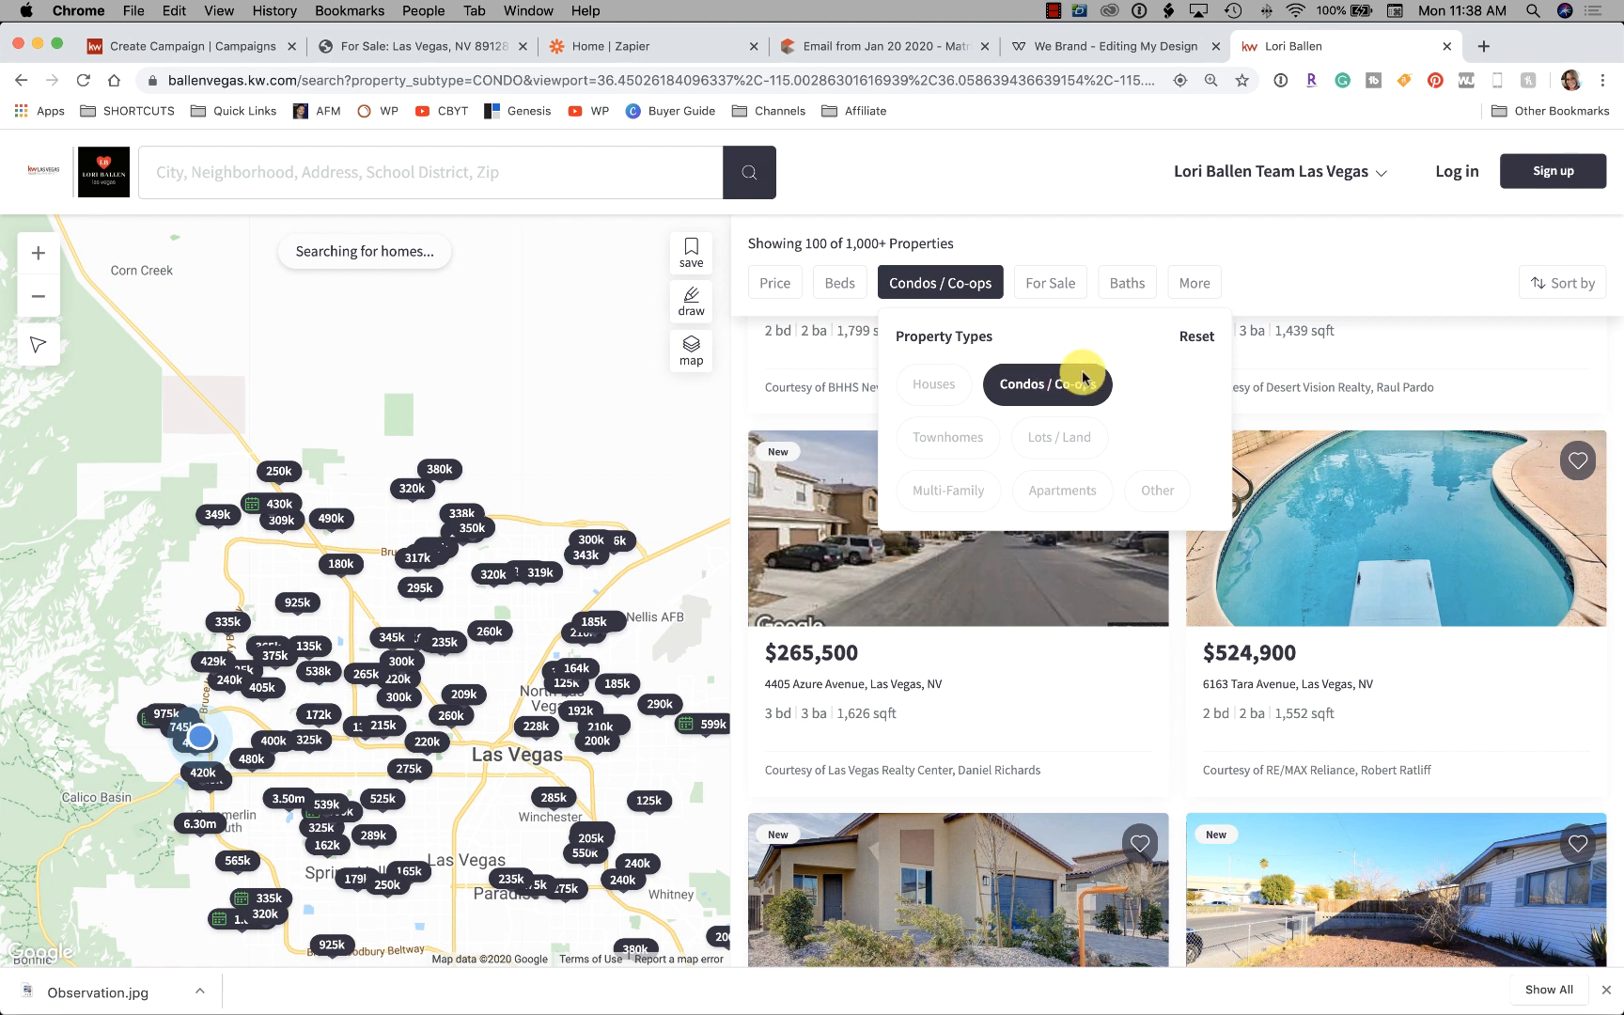
pyautogui.click(1319, 264)
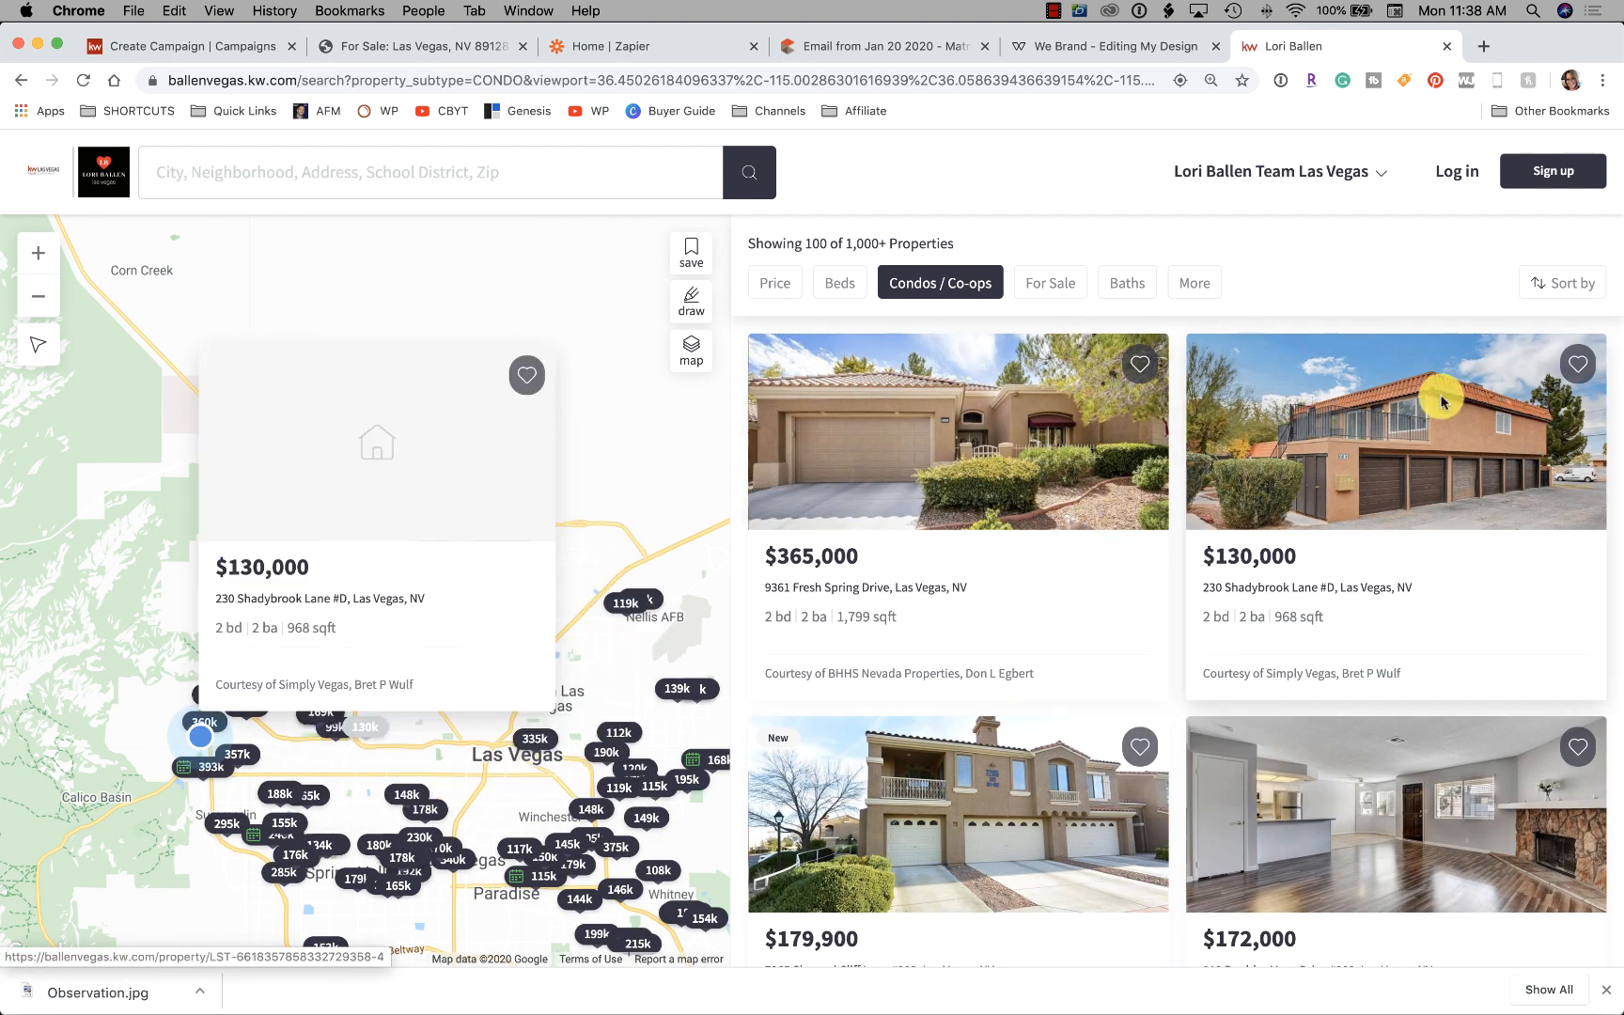
# Sort the listings by price from low to high
pyautogui.click(1558, 283)
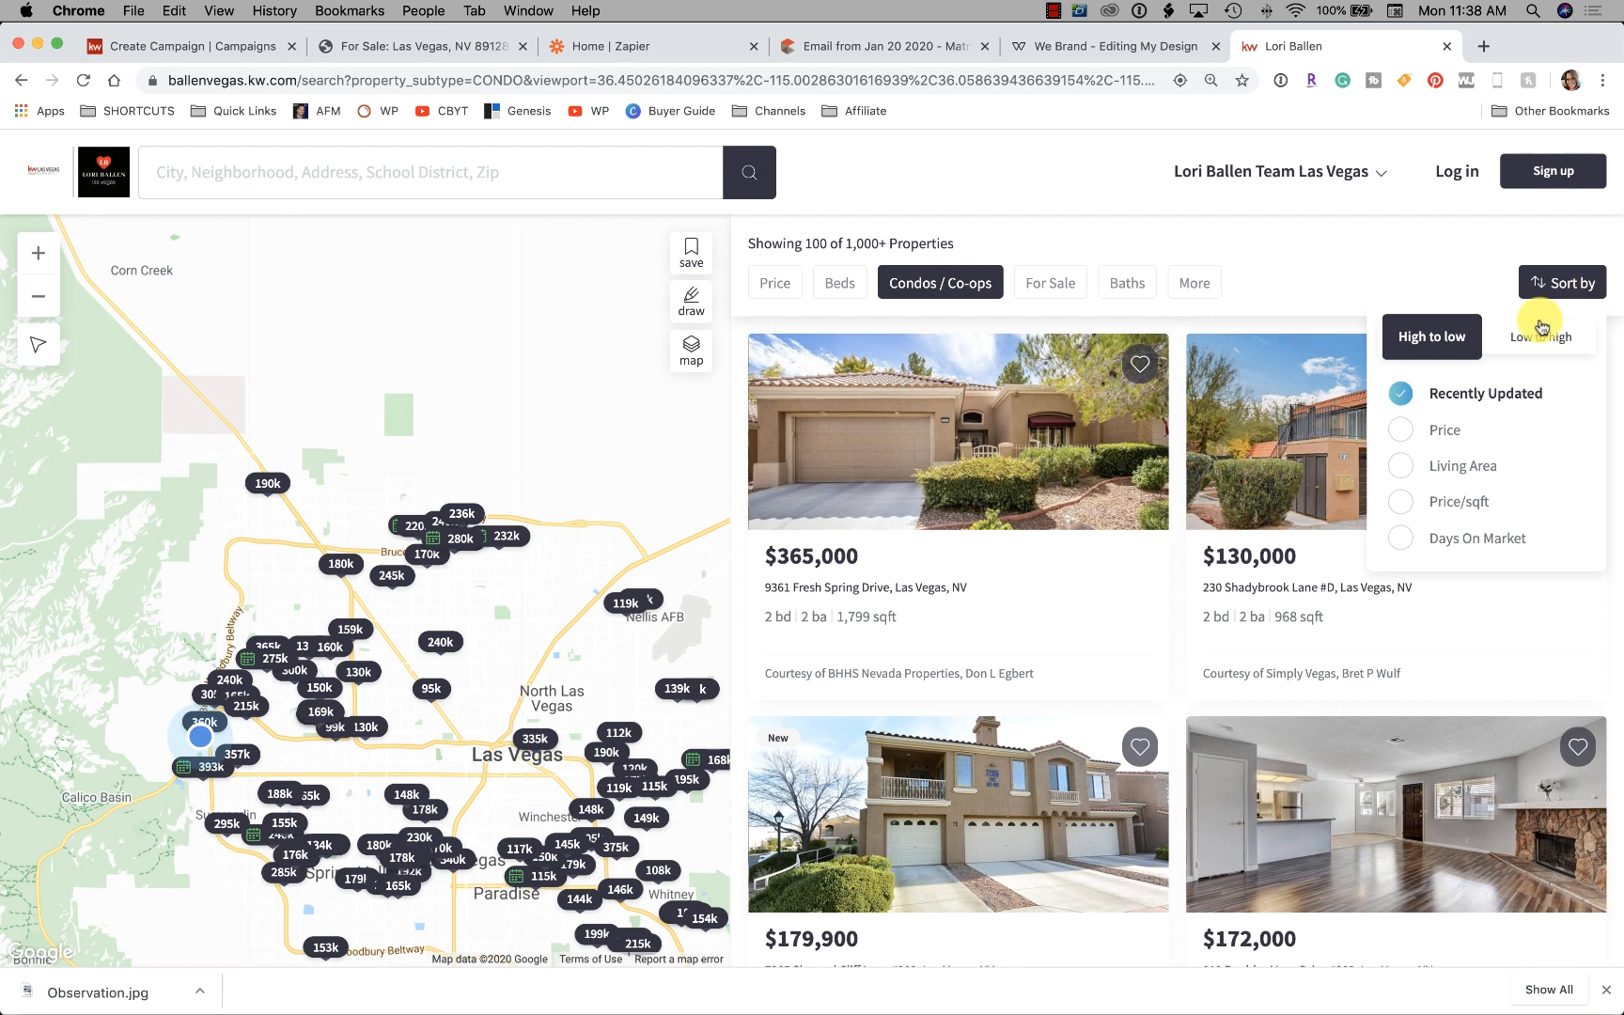
pyautogui.click(1437, 430)
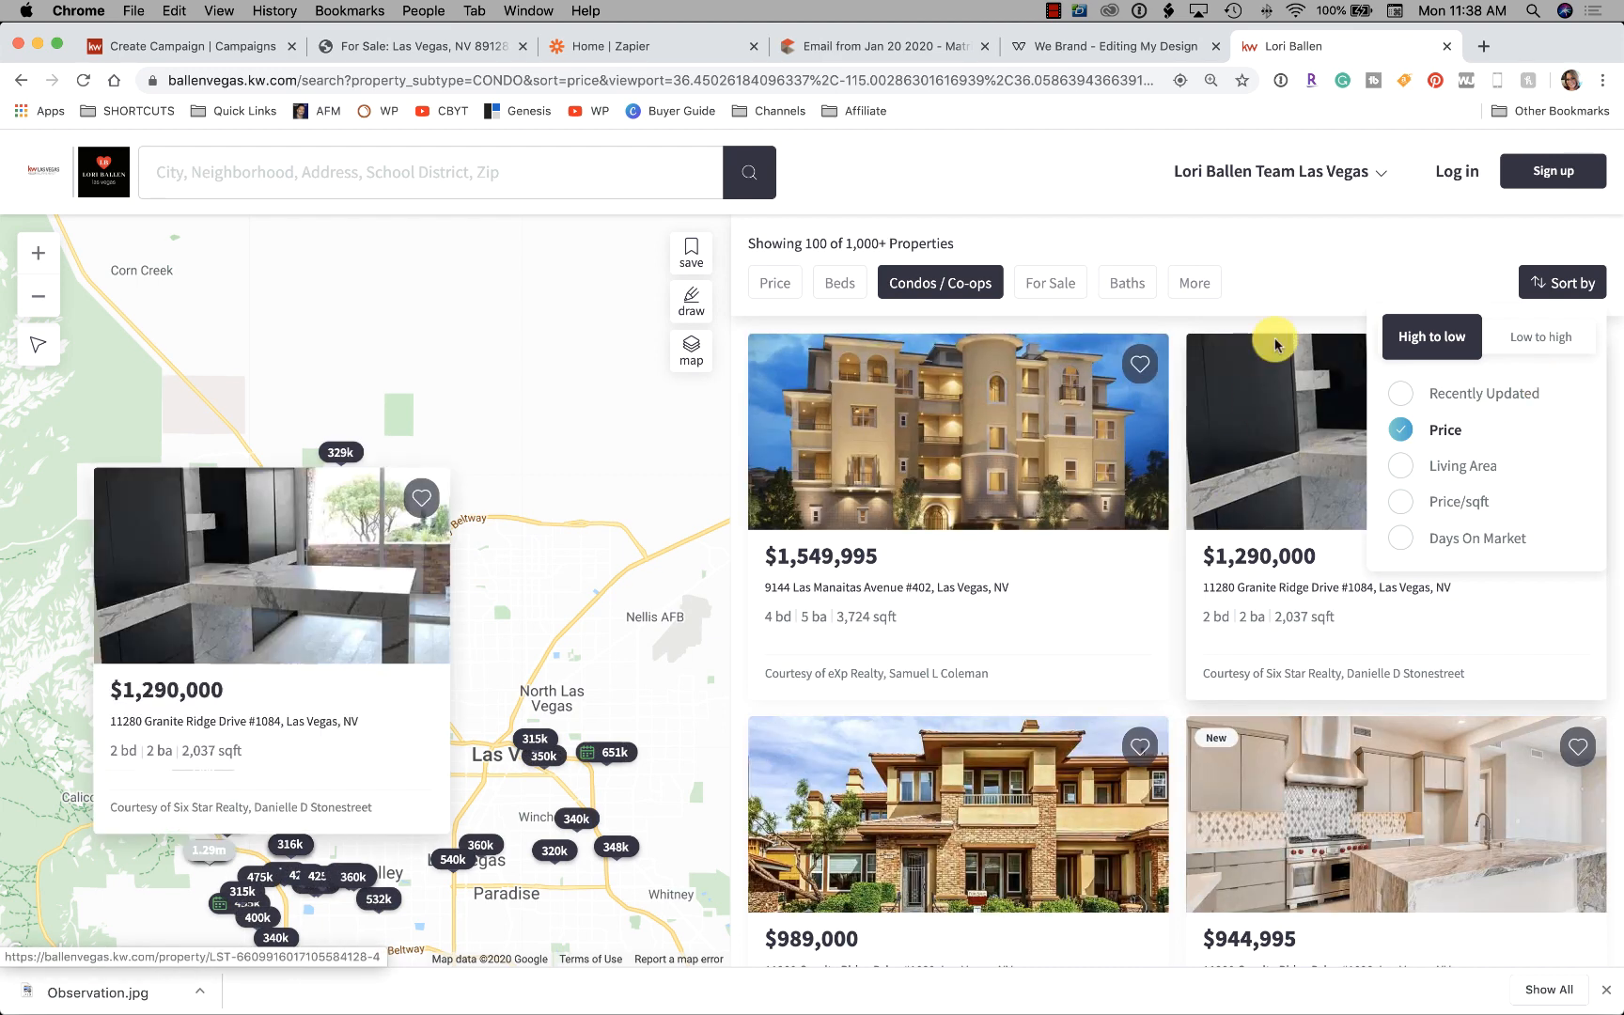
pyautogui.scroll(-5, 1273, 338)
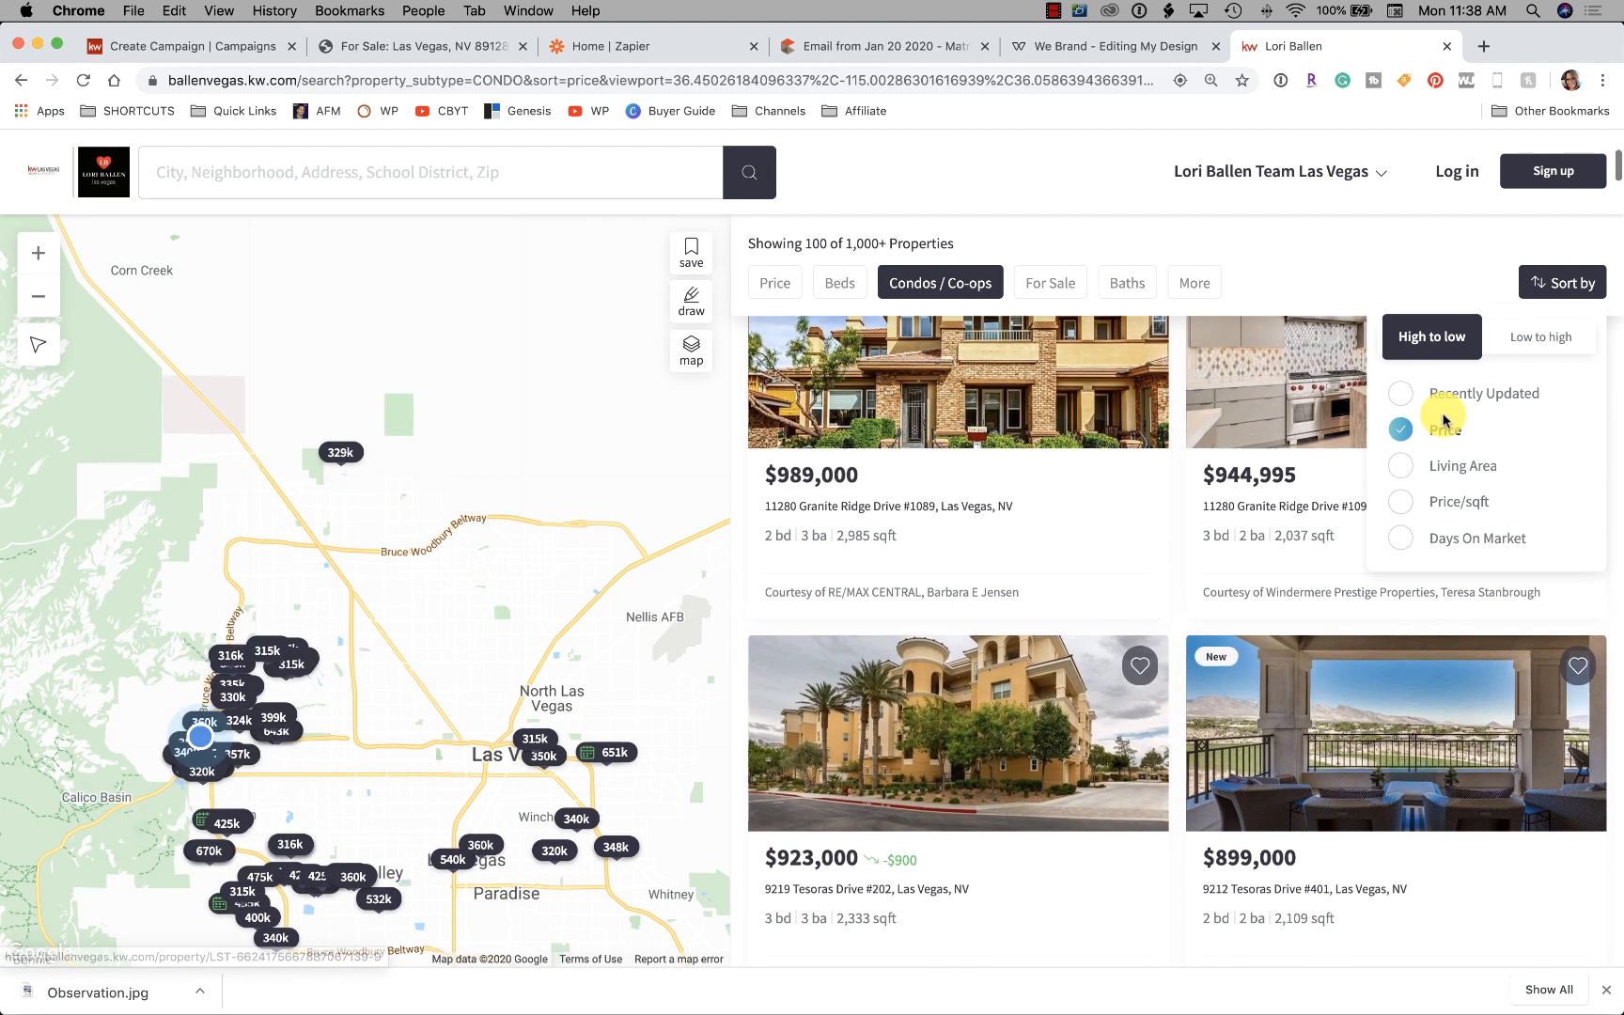
pyautogui.scroll(4, 1400, 357)
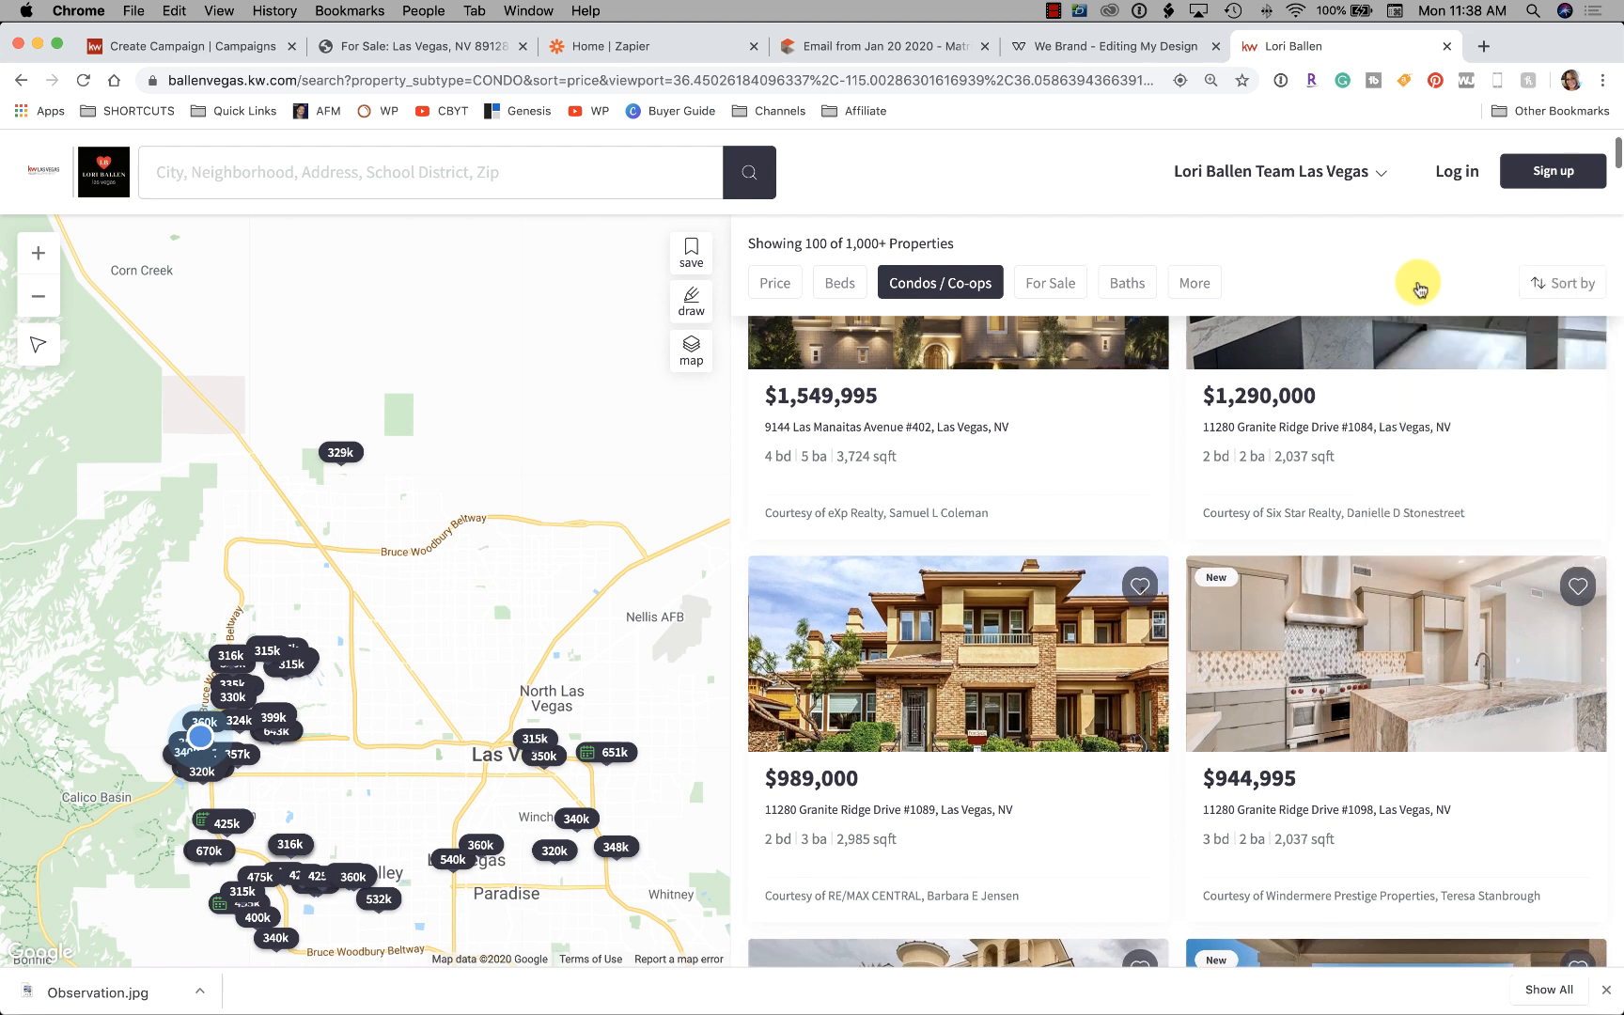
pyautogui.scroll(2, 1447, 357)
pyautogui.click(1549, 283)
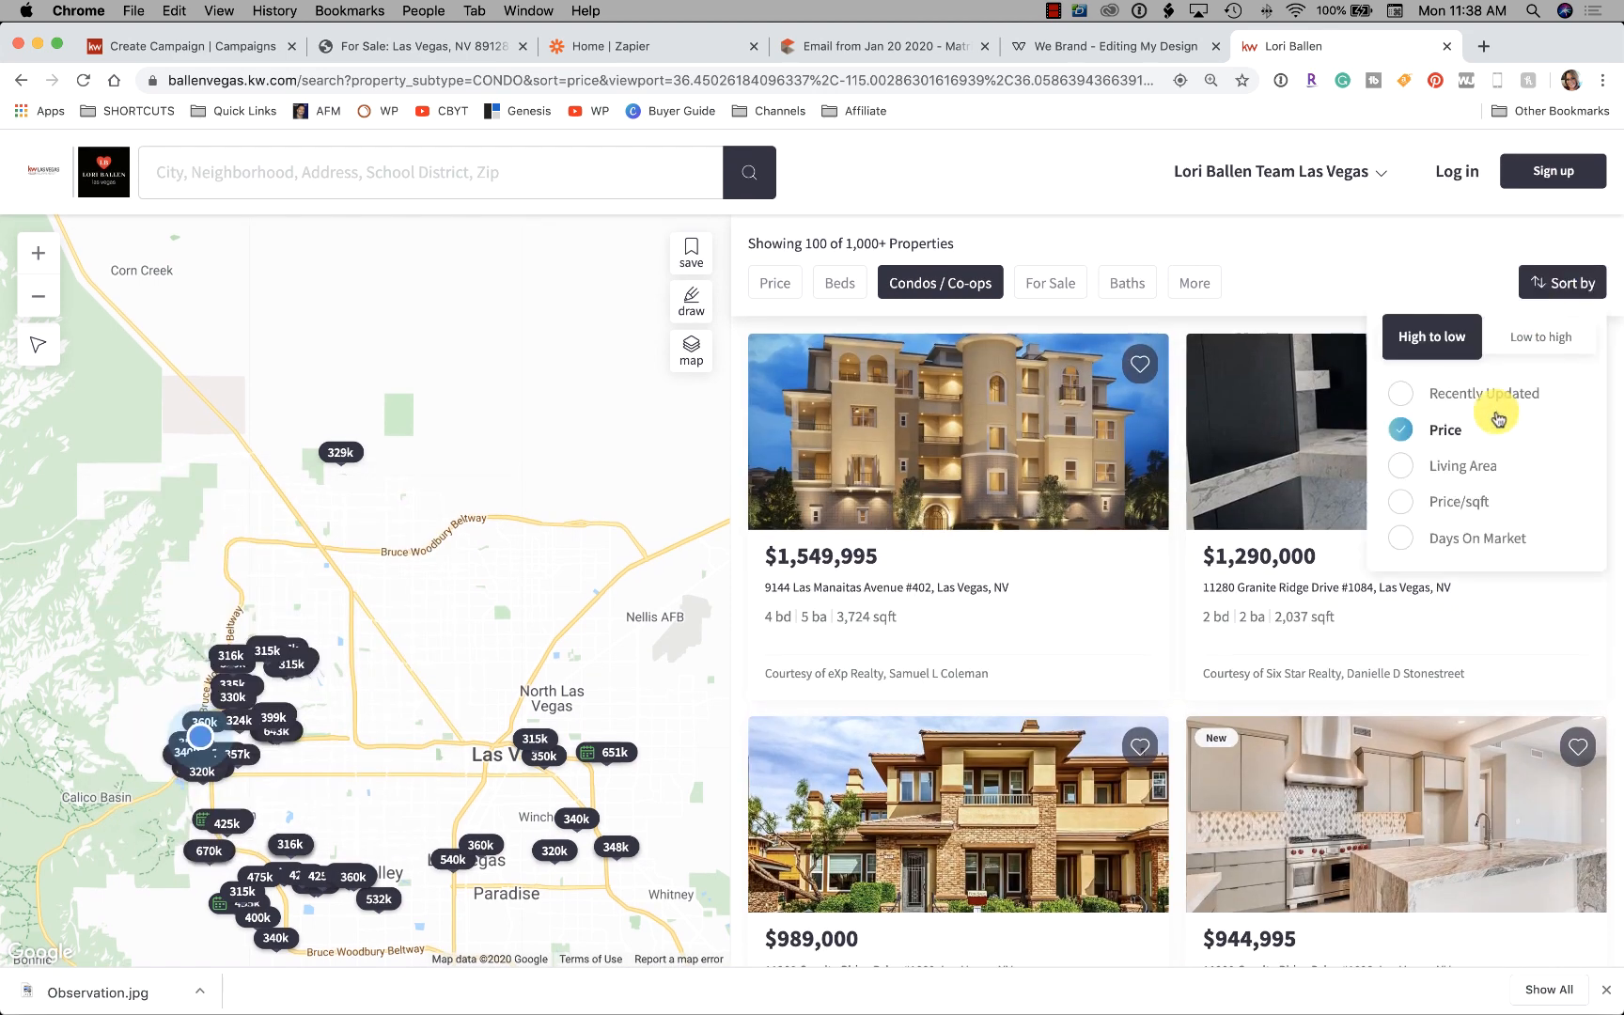
pyautogui.click(1528, 343)
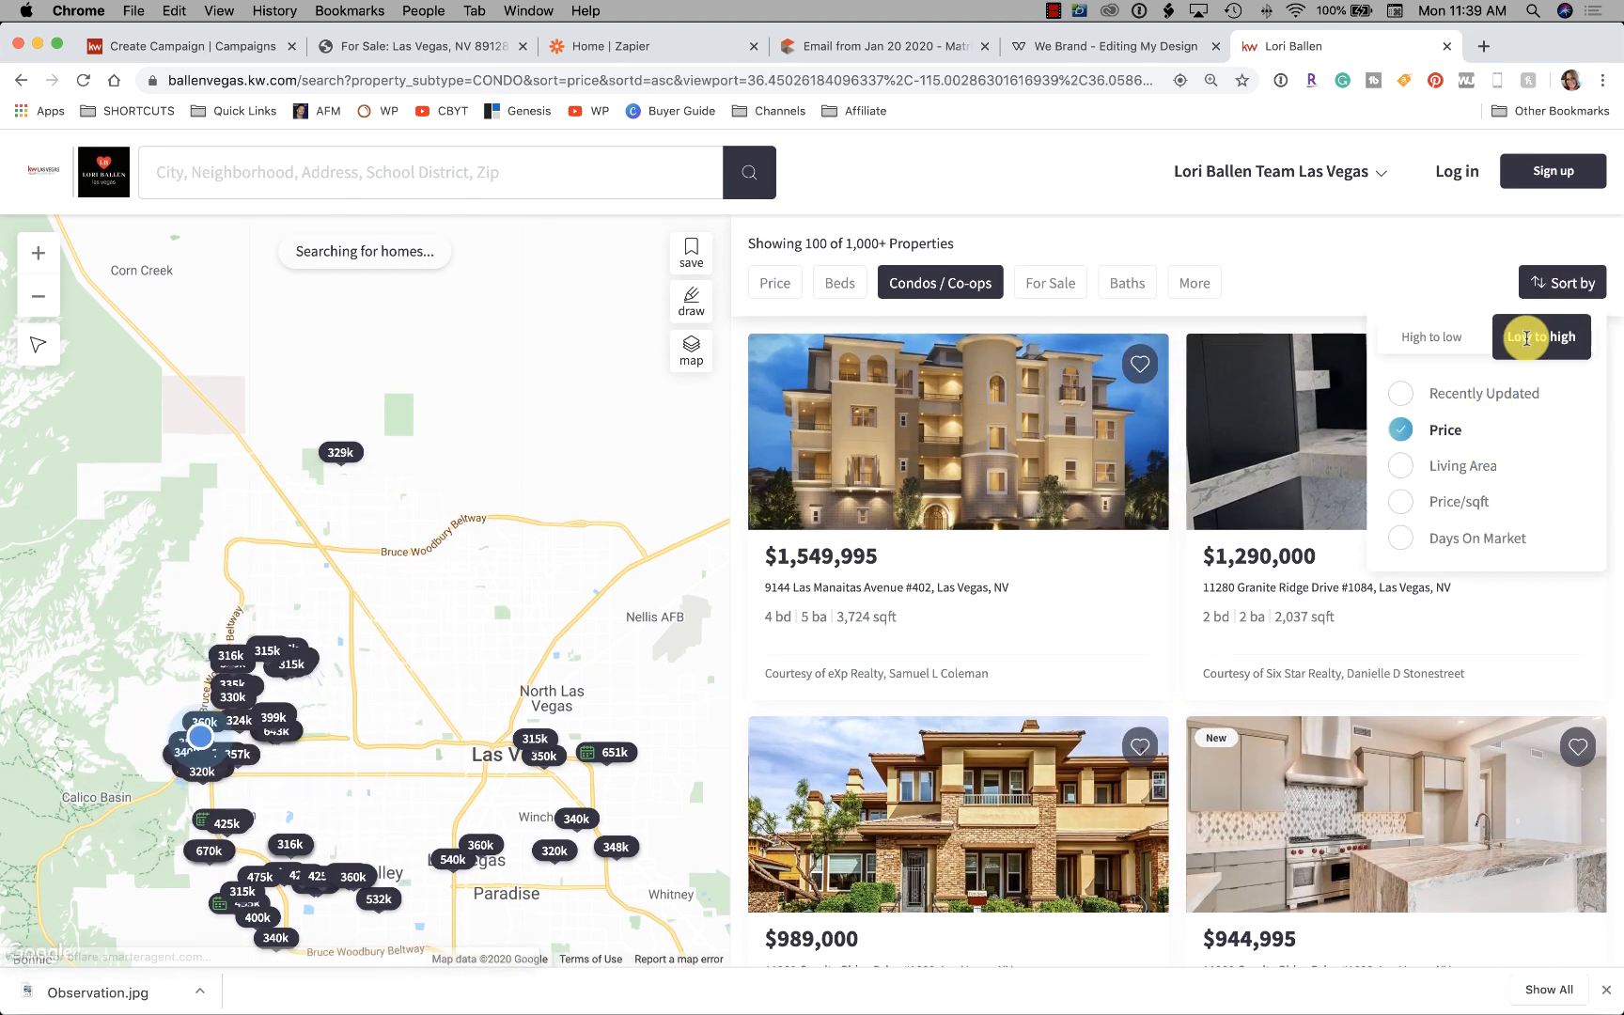
# Scroll through the 99 condo listings sorted lowest price first
pyautogui.moveTo(1110, 488)
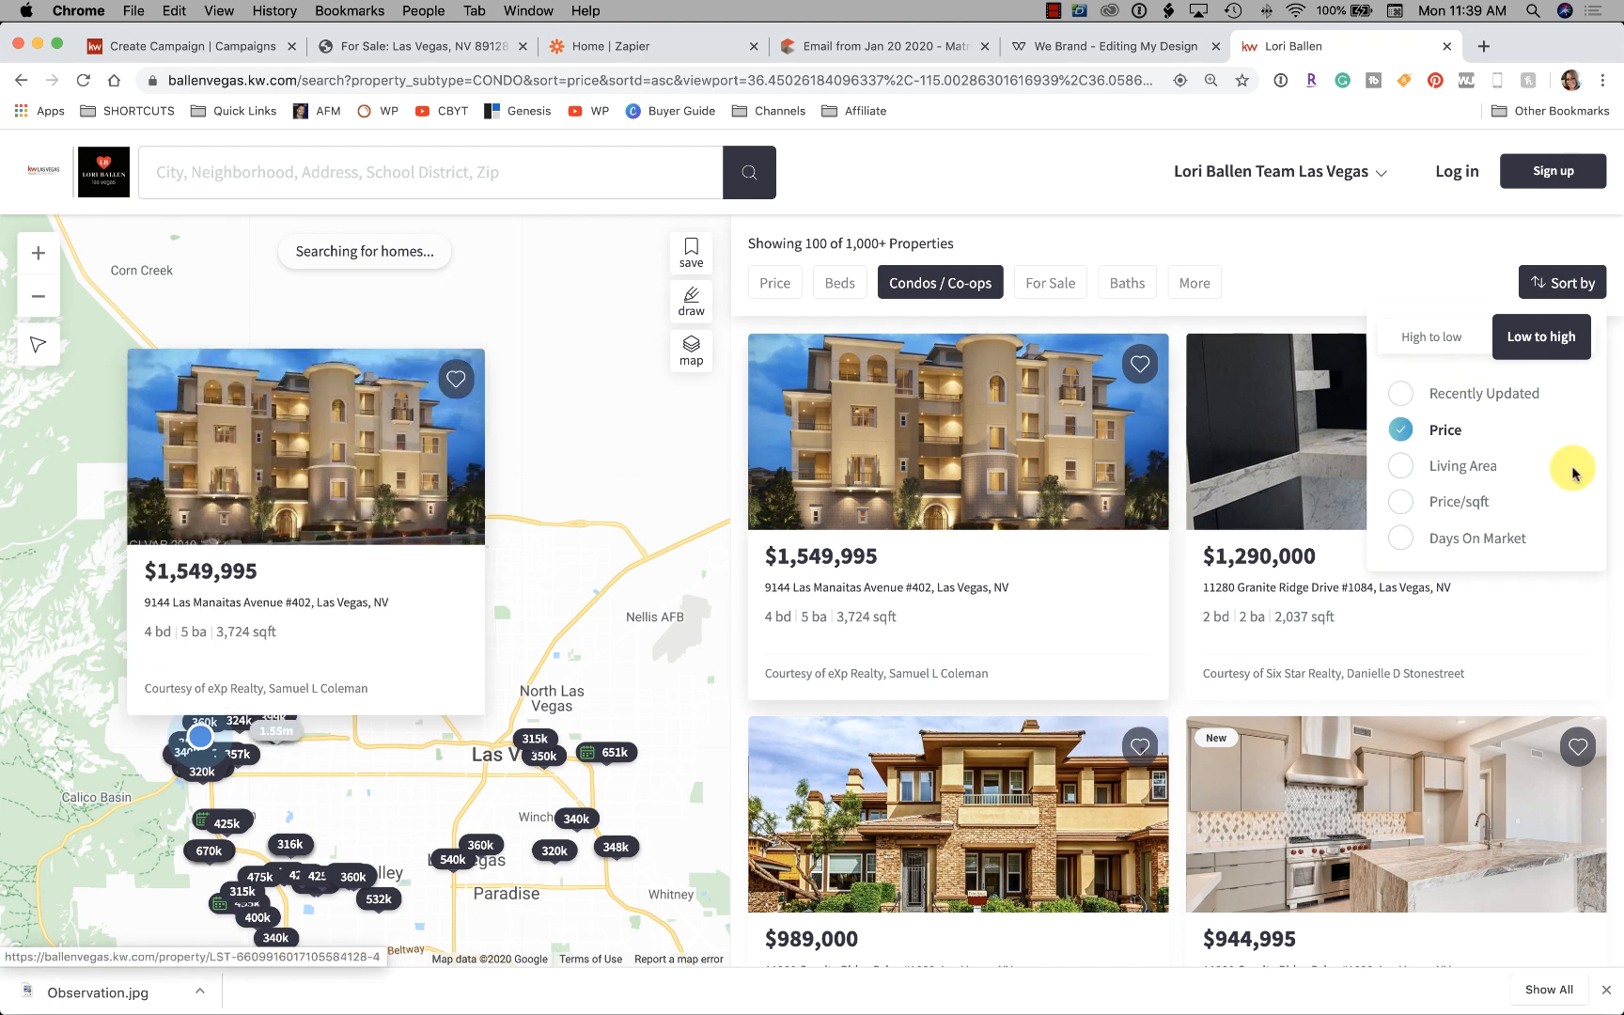
pyautogui.moveTo(1273, 385)
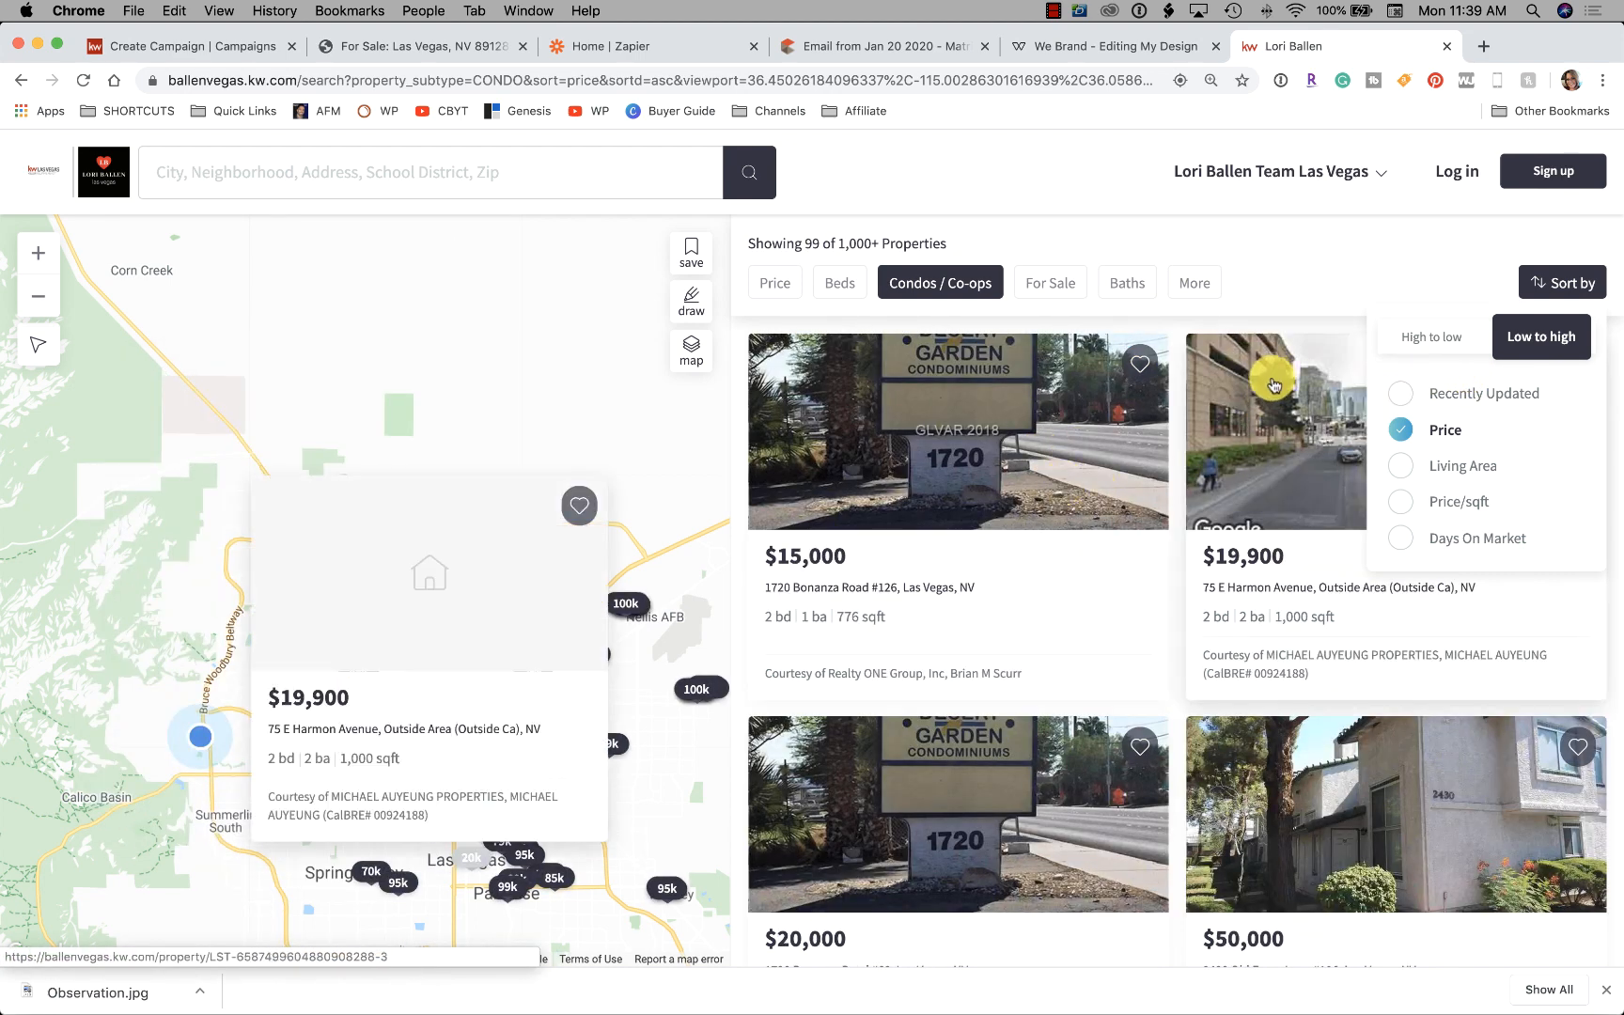
pyautogui.scroll(-5, 1268, 413)
pyautogui.scroll(5, 1128, 469)
pyautogui.moveTo(1005, 515)
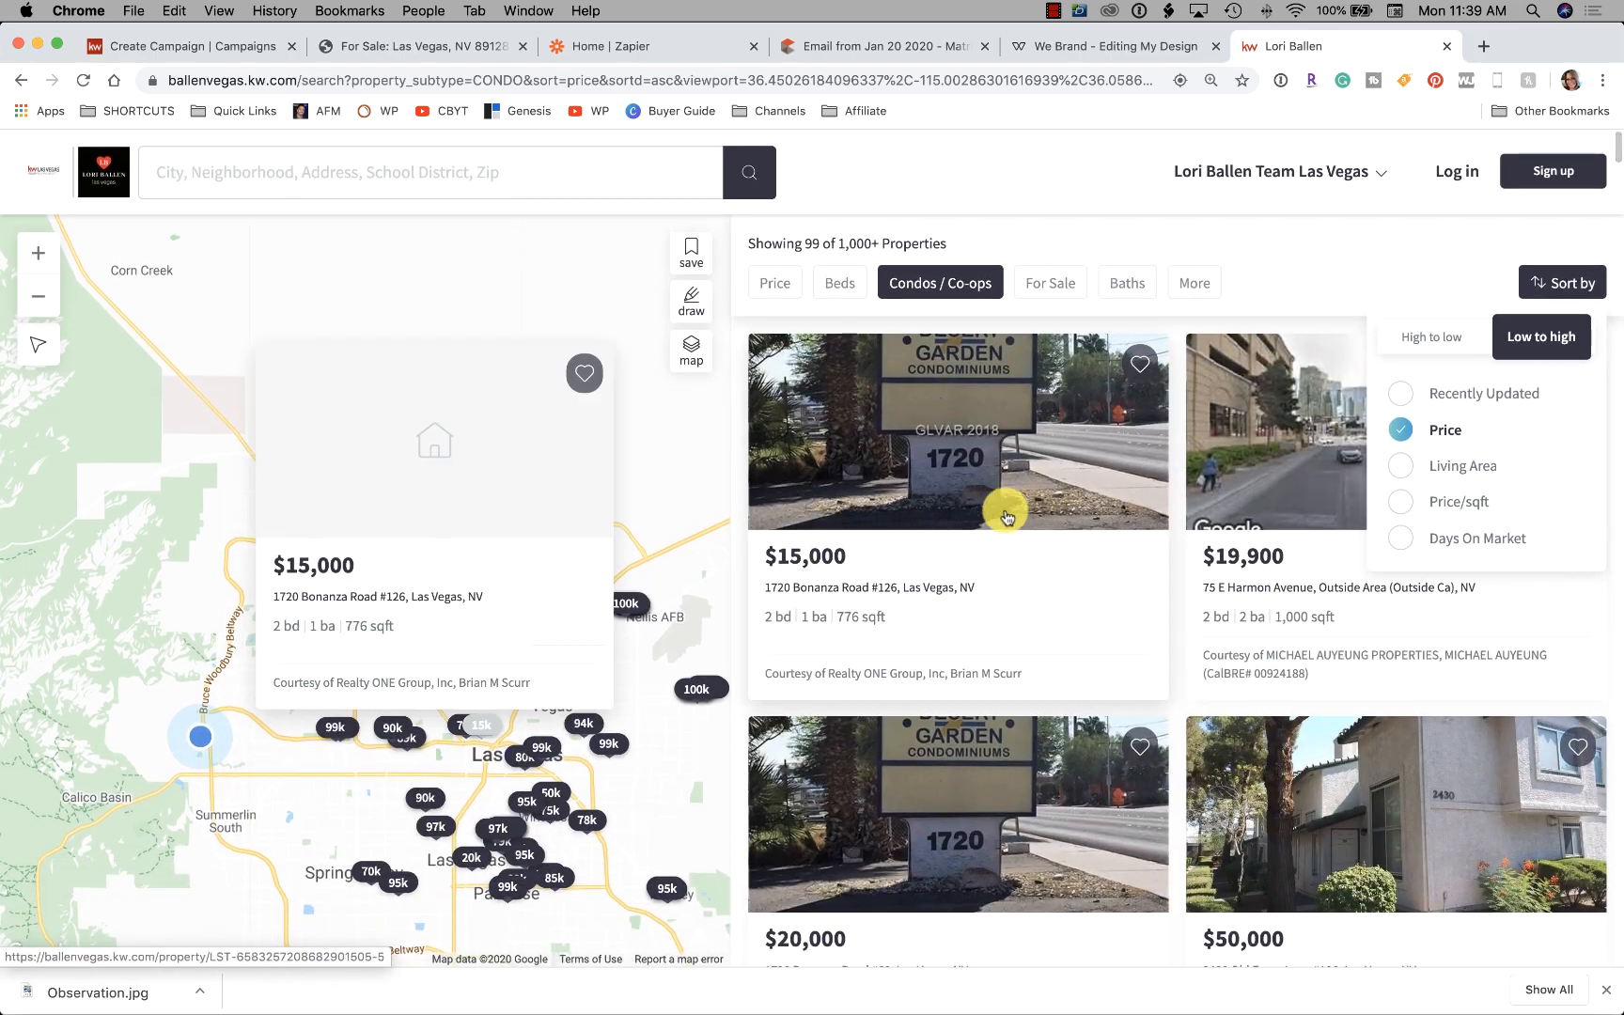
pyautogui.scroll(-20, 1010, 527)
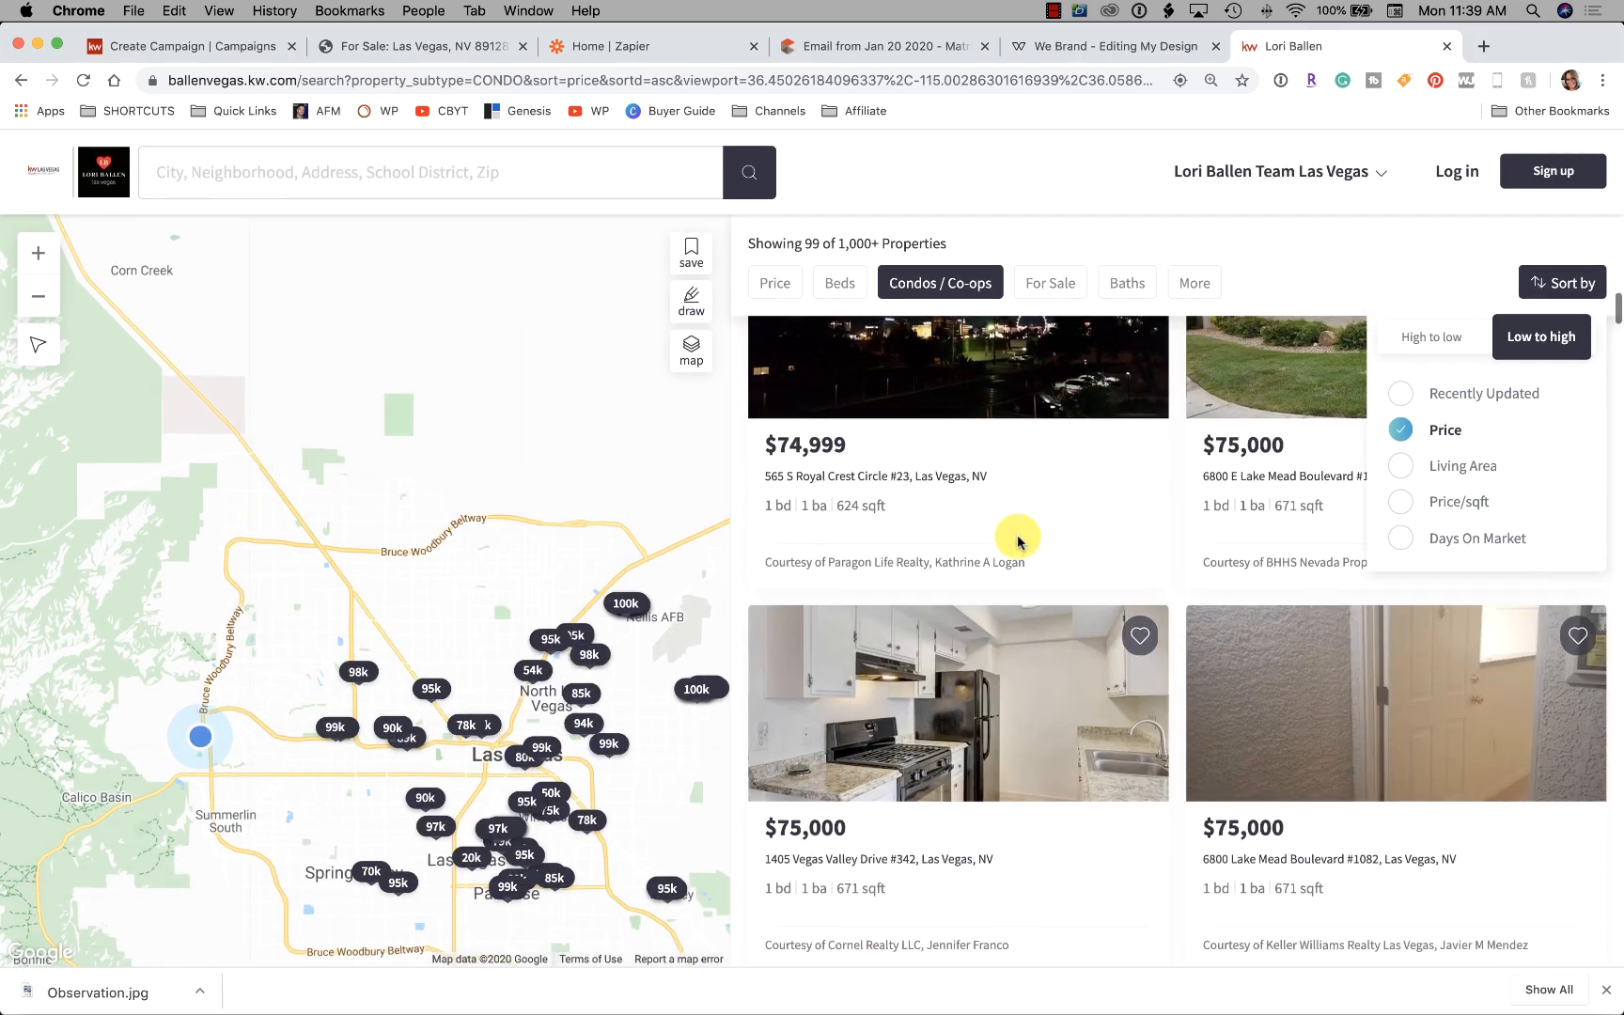
pyautogui.scroll(-20, 1017, 542)
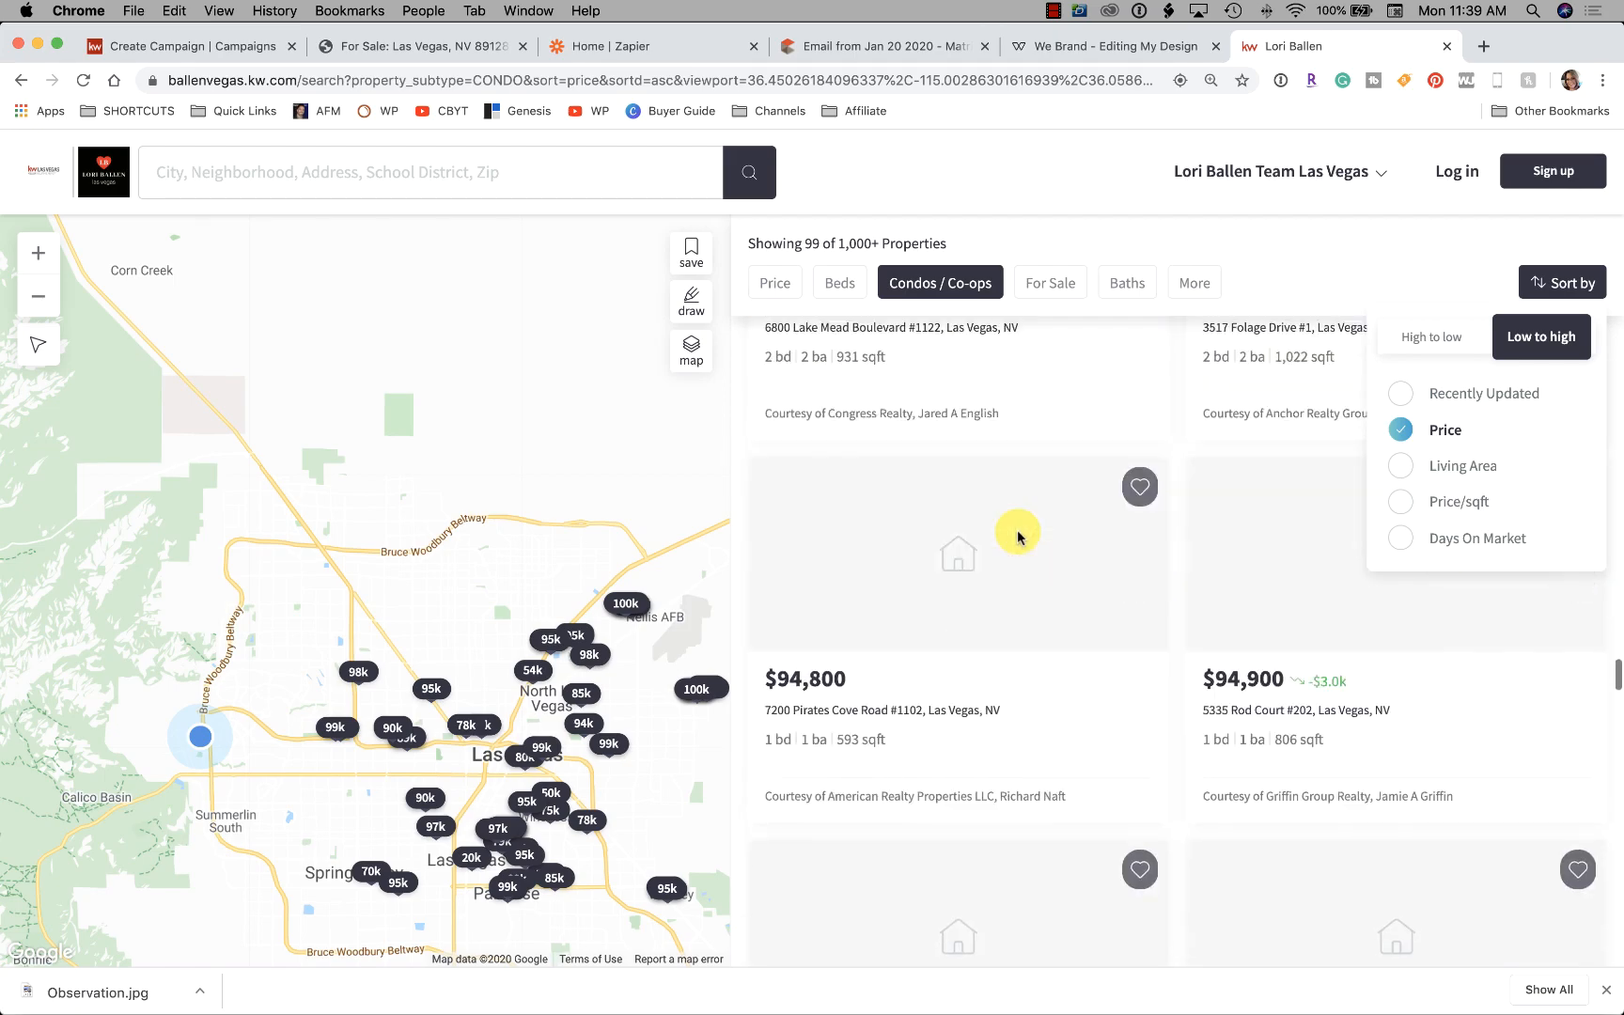
pyautogui.scroll(-20, 1016, 536)
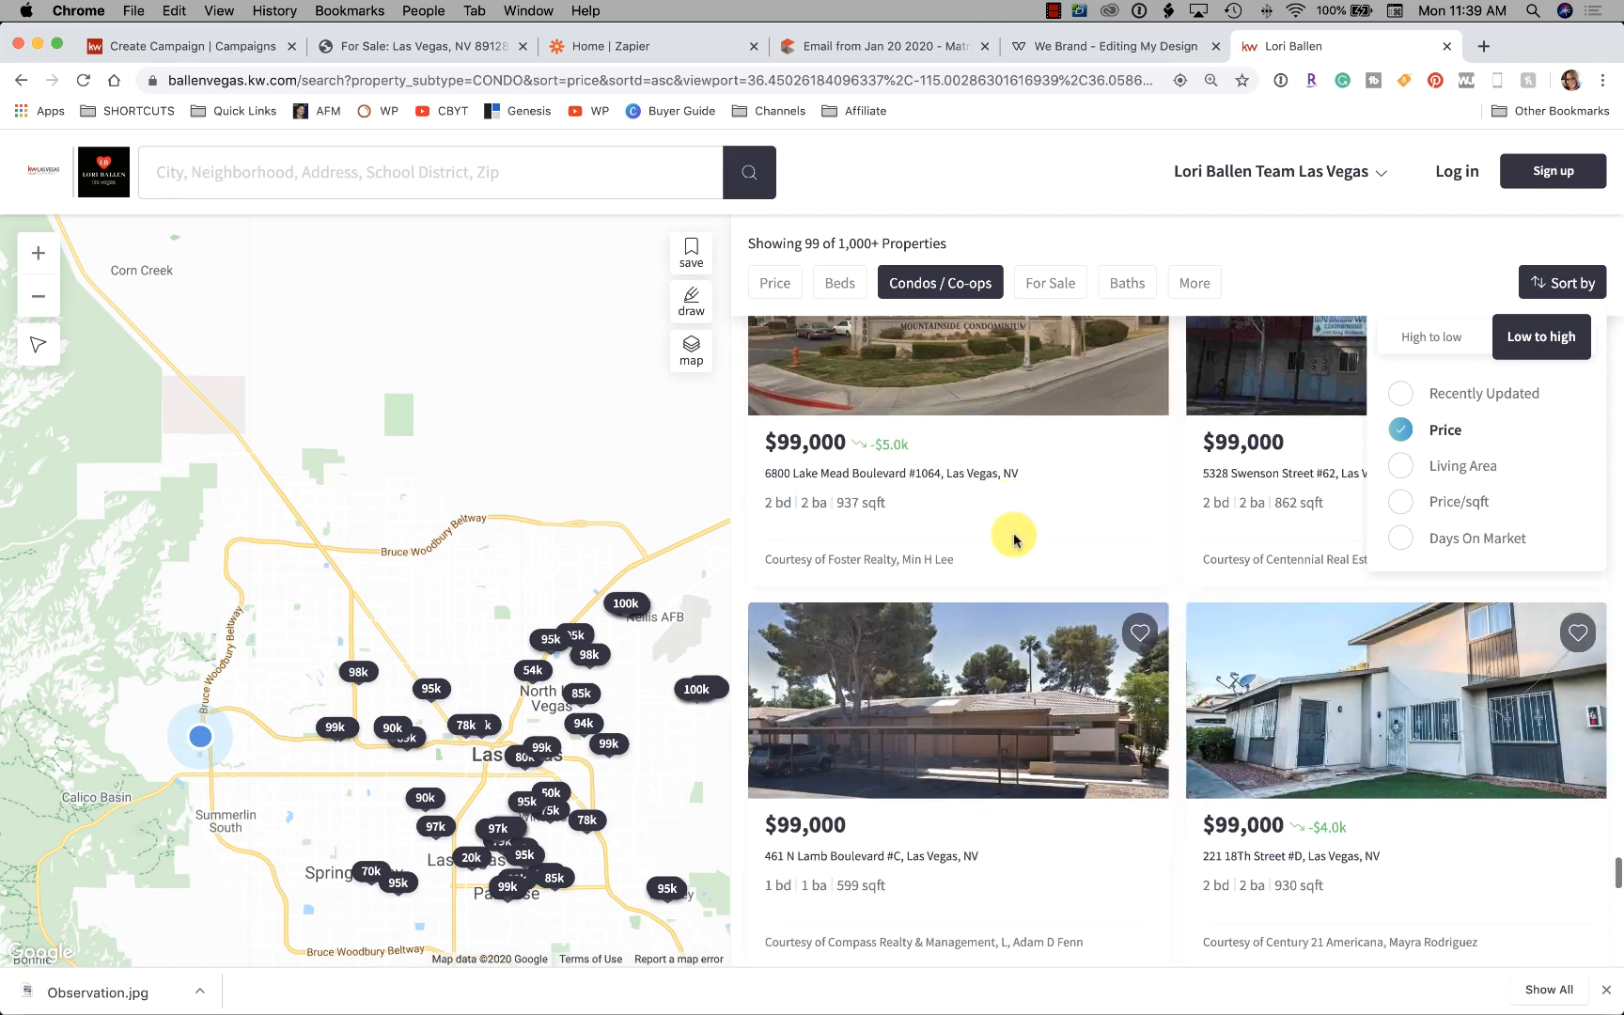
pyautogui.scroll(-10, 1014, 537)
pyautogui.scroll(10, 1015, 535)
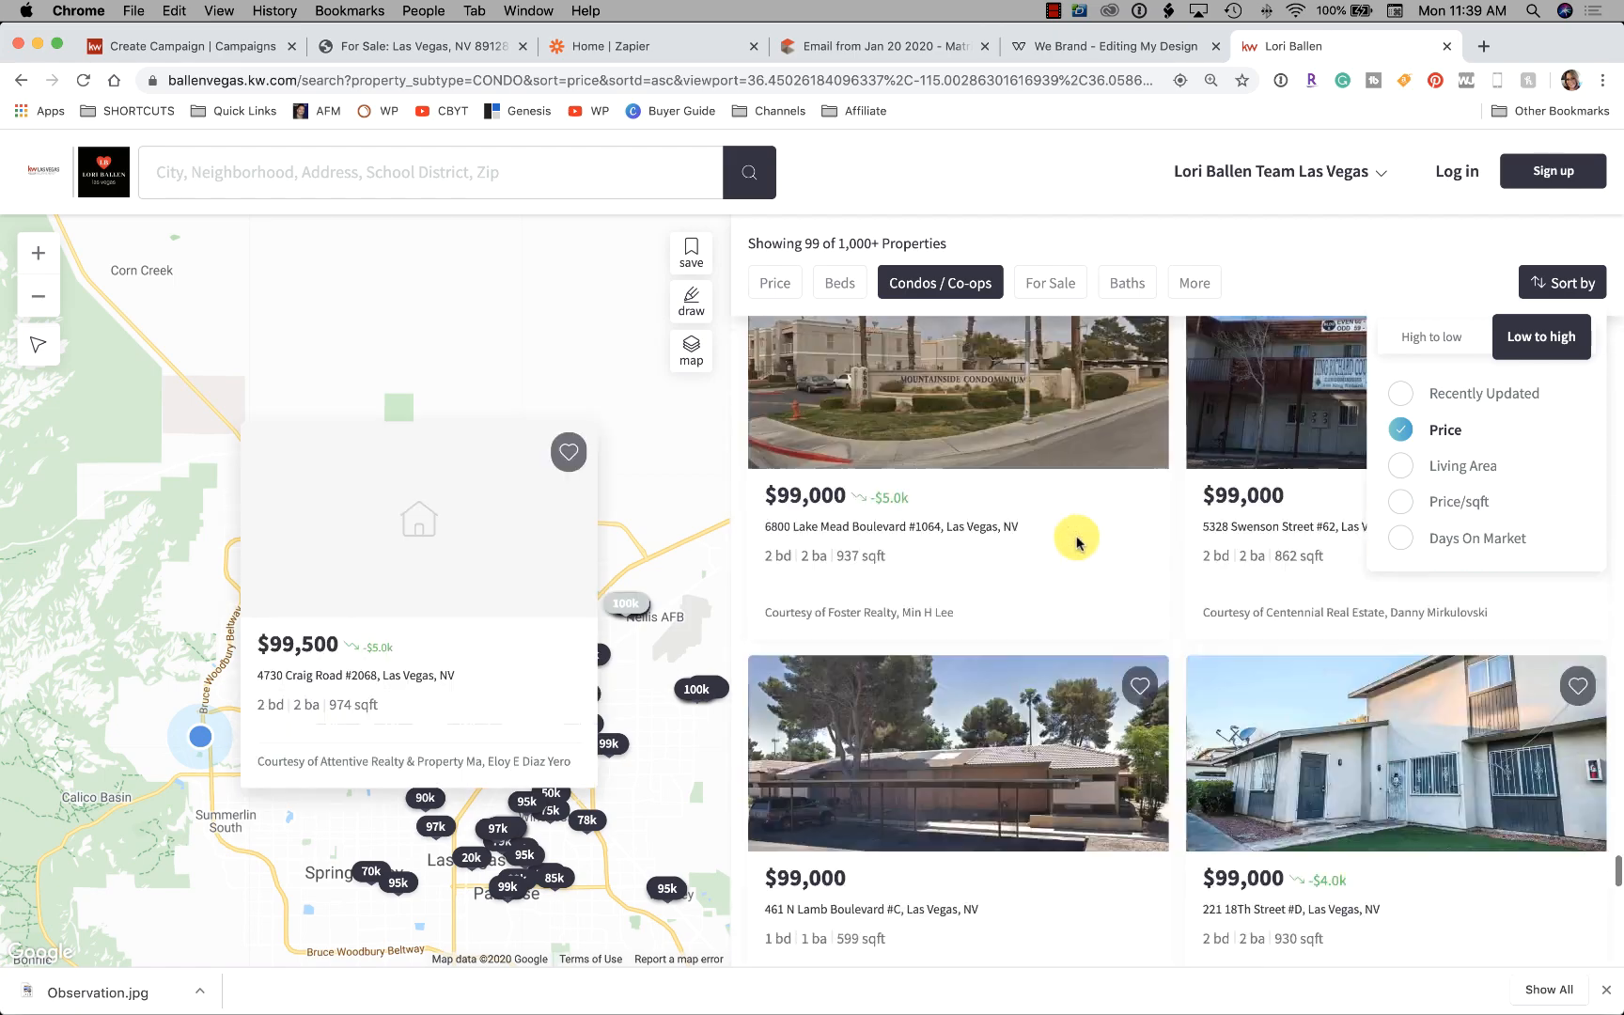
pyautogui.scroll(10, 1080, 451)
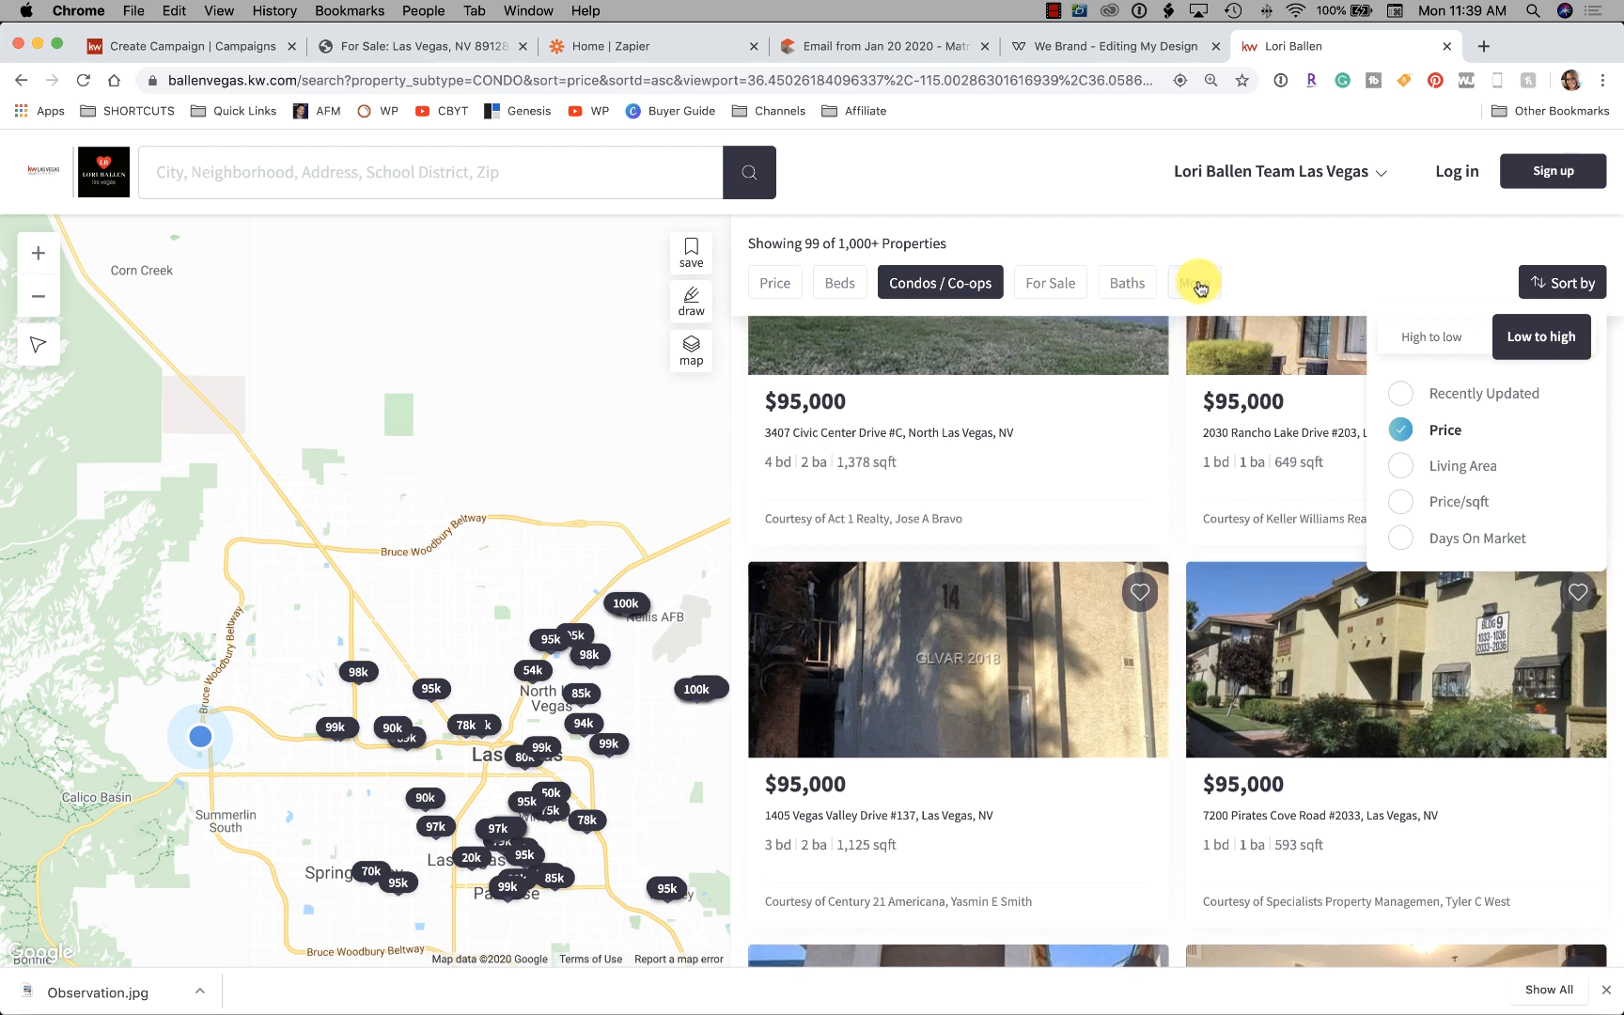
# Drag the price slider handles to a $170k – $180k range for the condo results
pyautogui.click(1199, 286)
pyautogui.scroll(-5, 1128, 438)
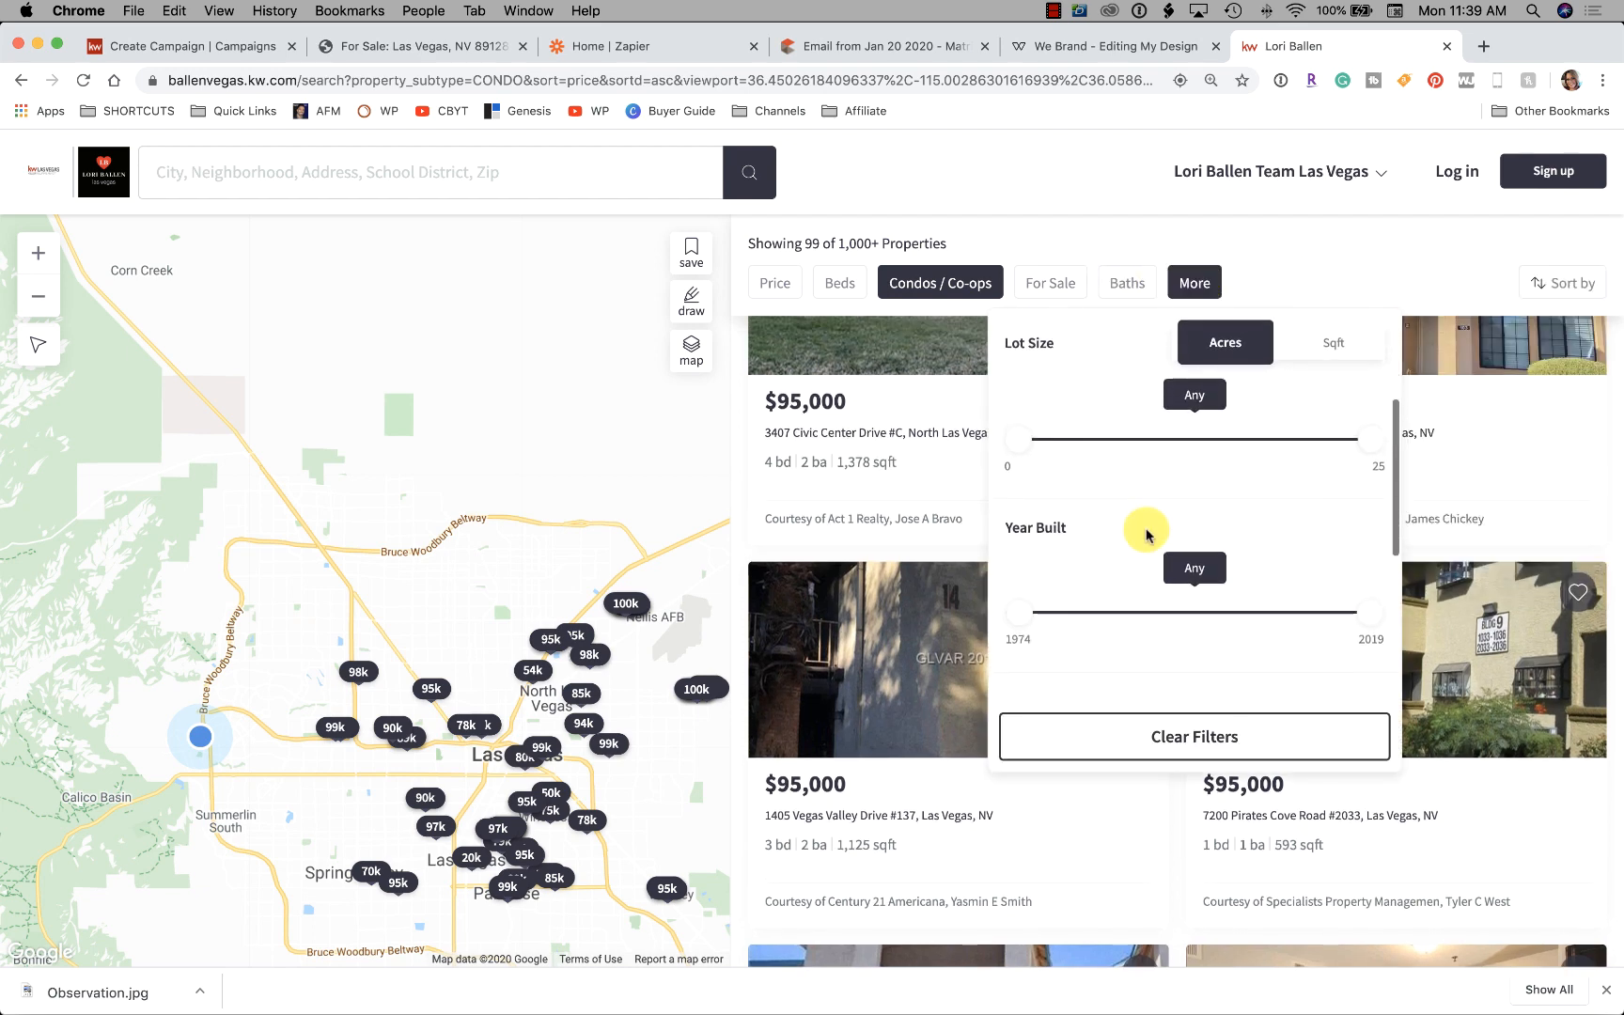
pyautogui.scroll(-5, 1124, 531)
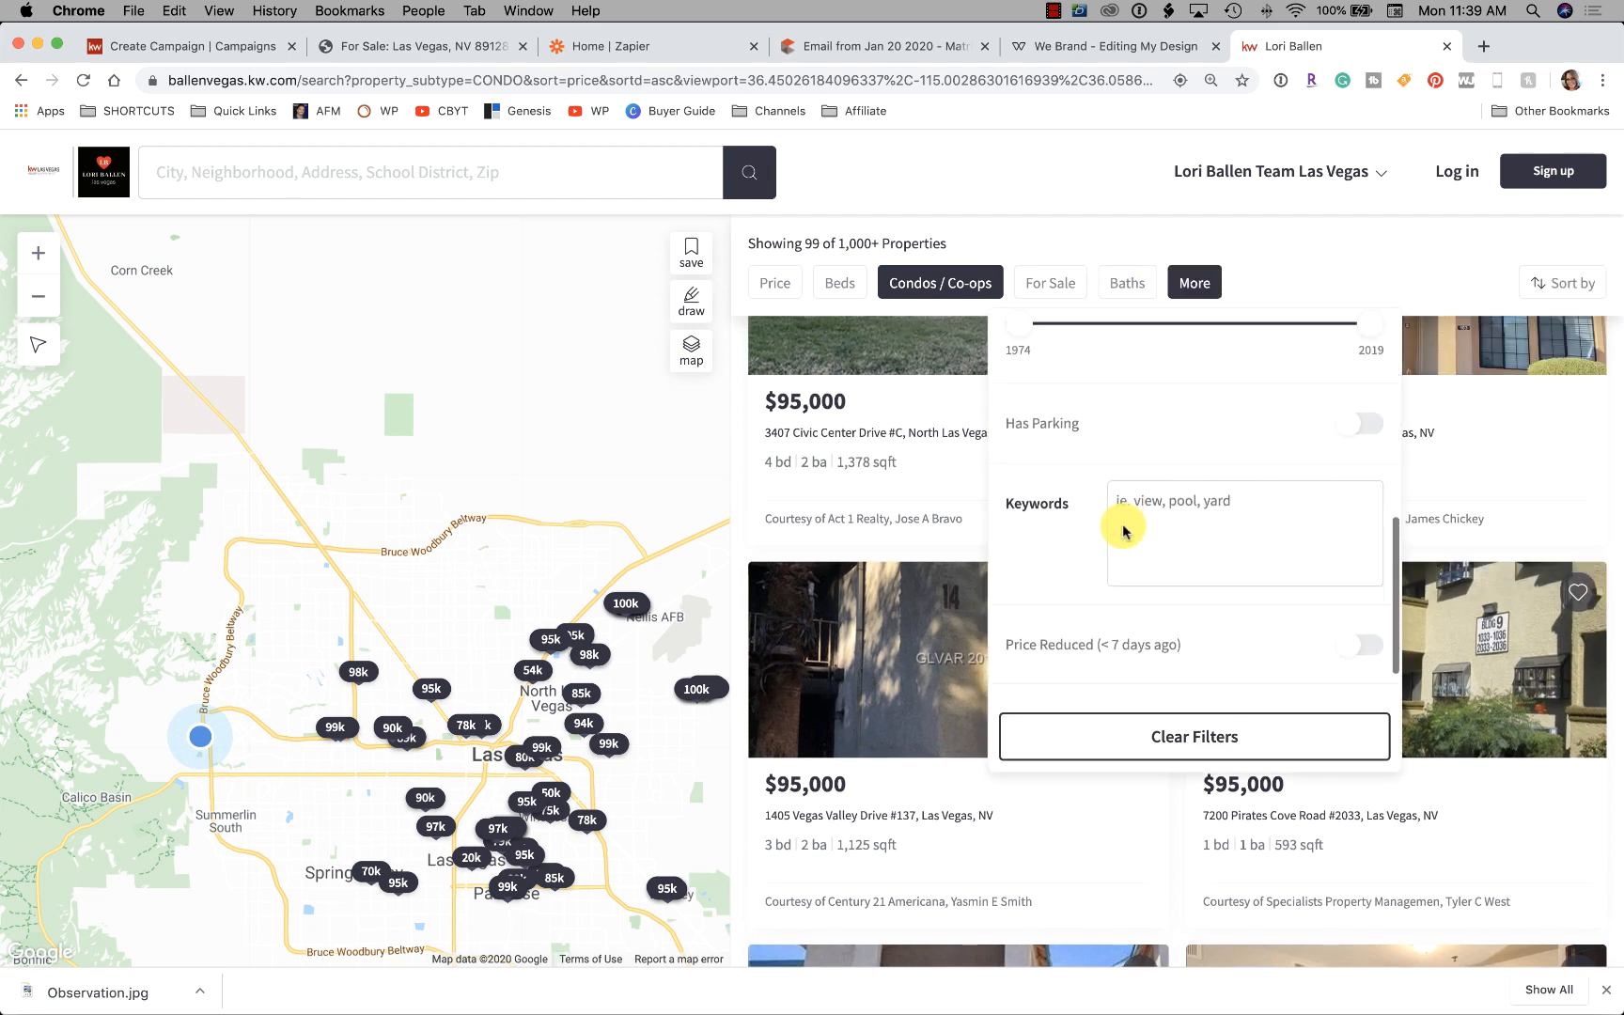
pyautogui.scroll(4, 1120, 533)
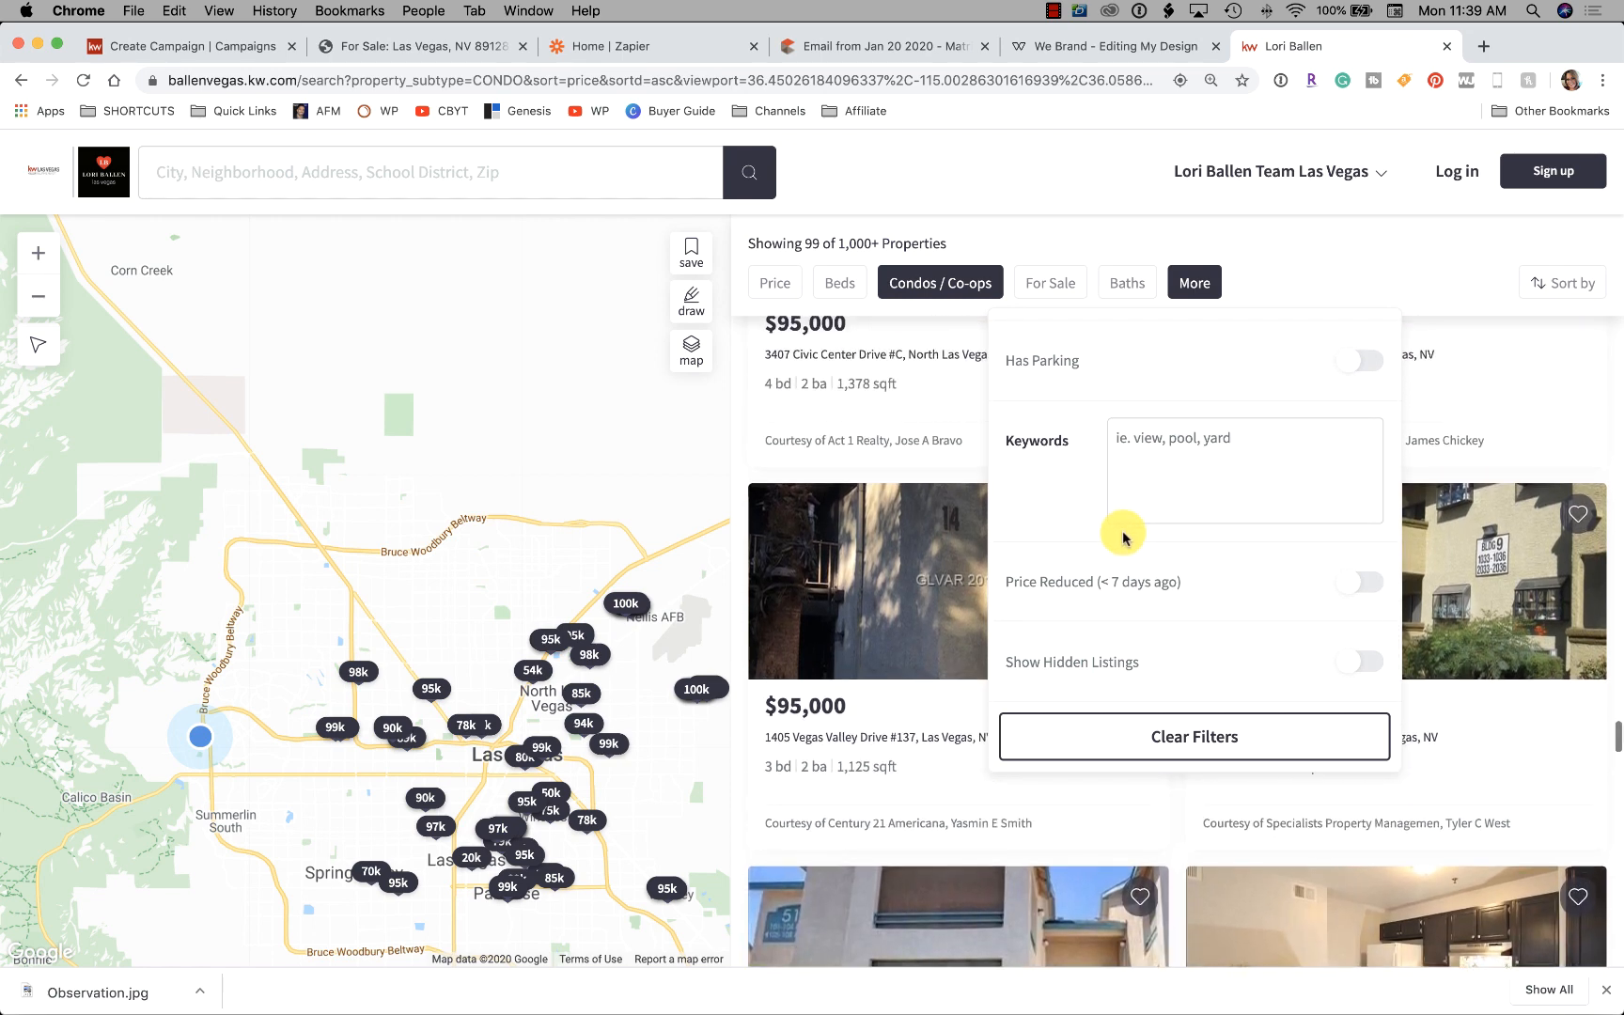
pyautogui.scroll(-2, 1123, 538)
pyautogui.scroll(6, 1128, 539)
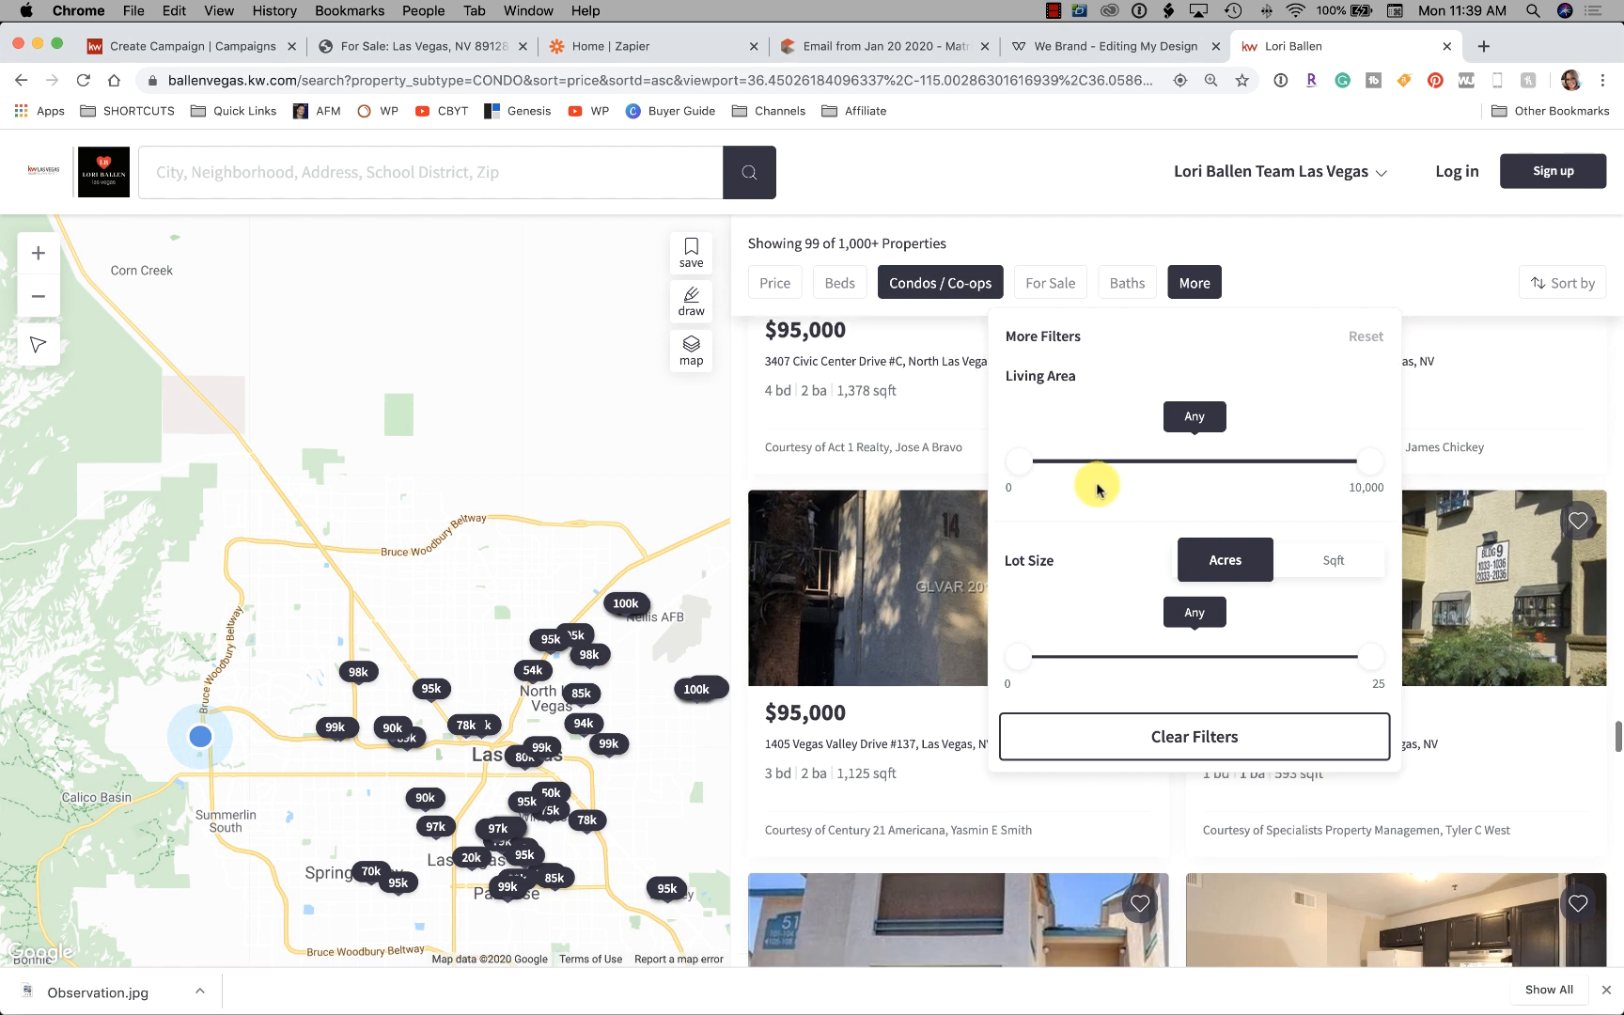
pyautogui.click(779, 284)
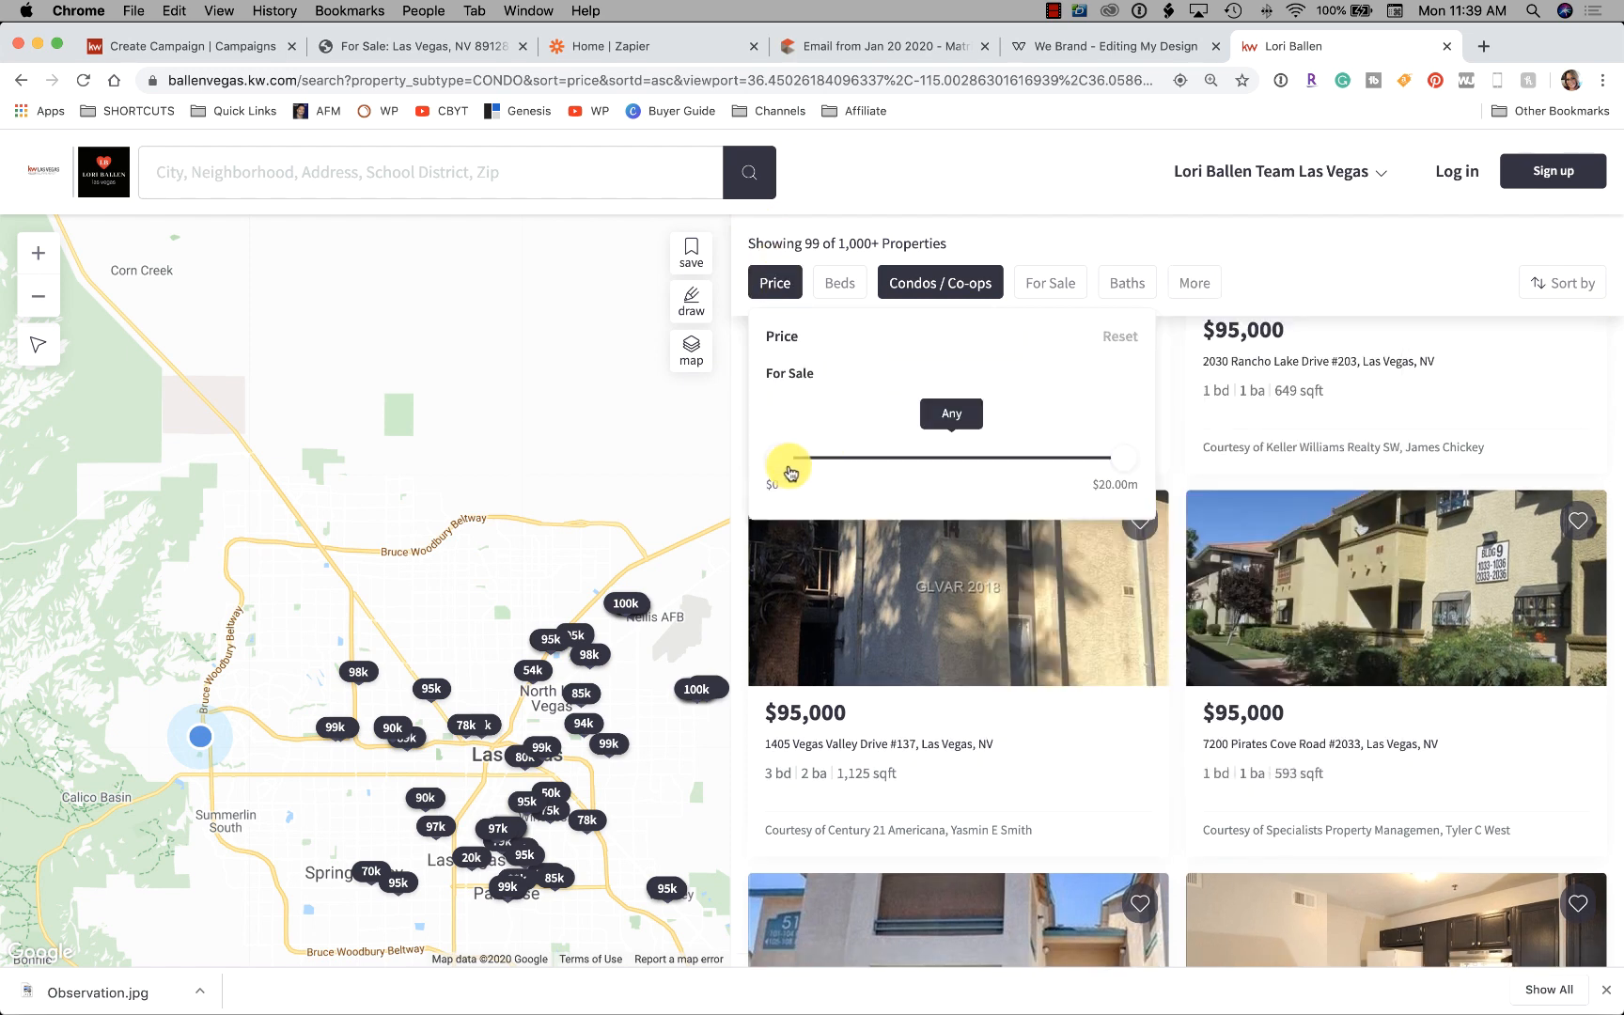
pyautogui.moveTo(787, 470)
pyautogui.mouseDown()
pyautogui.moveTo(839, 470)
pyautogui.moveTo(820, 467)
pyautogui.mouseUp()
pyautogui.moveTo(1120, 470); pyautogui.dragTo(844, 467)
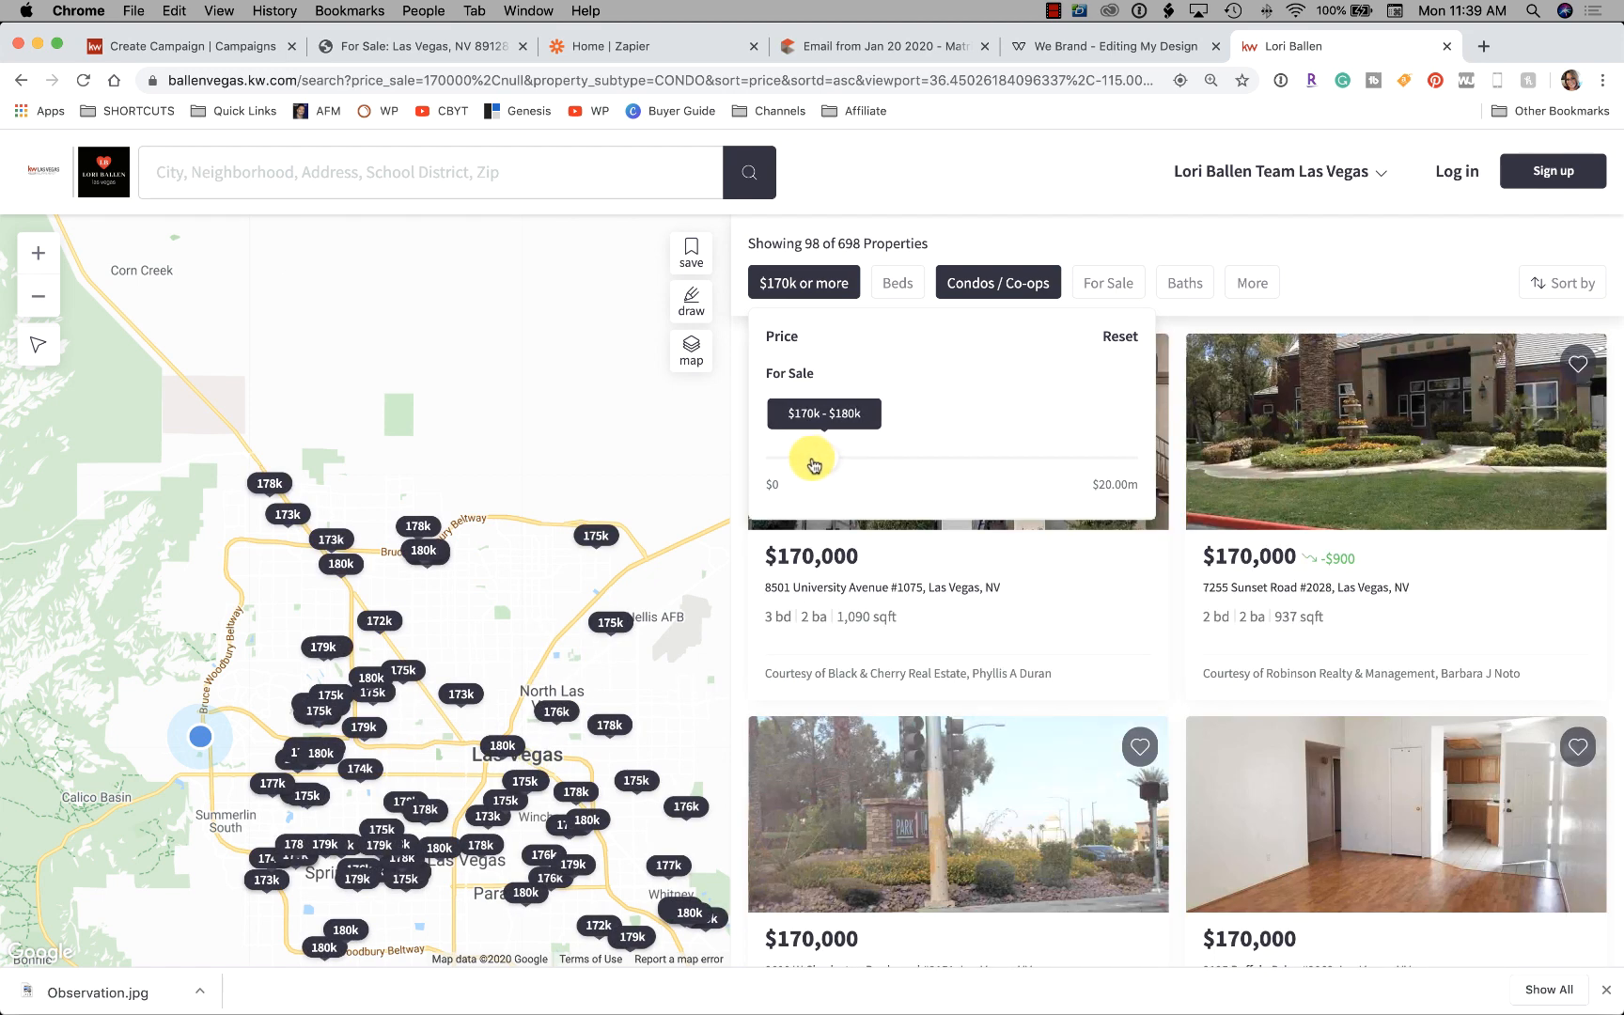
pyautogui.moveTo(813, 464); pyautogui.dragTo(814, 464)
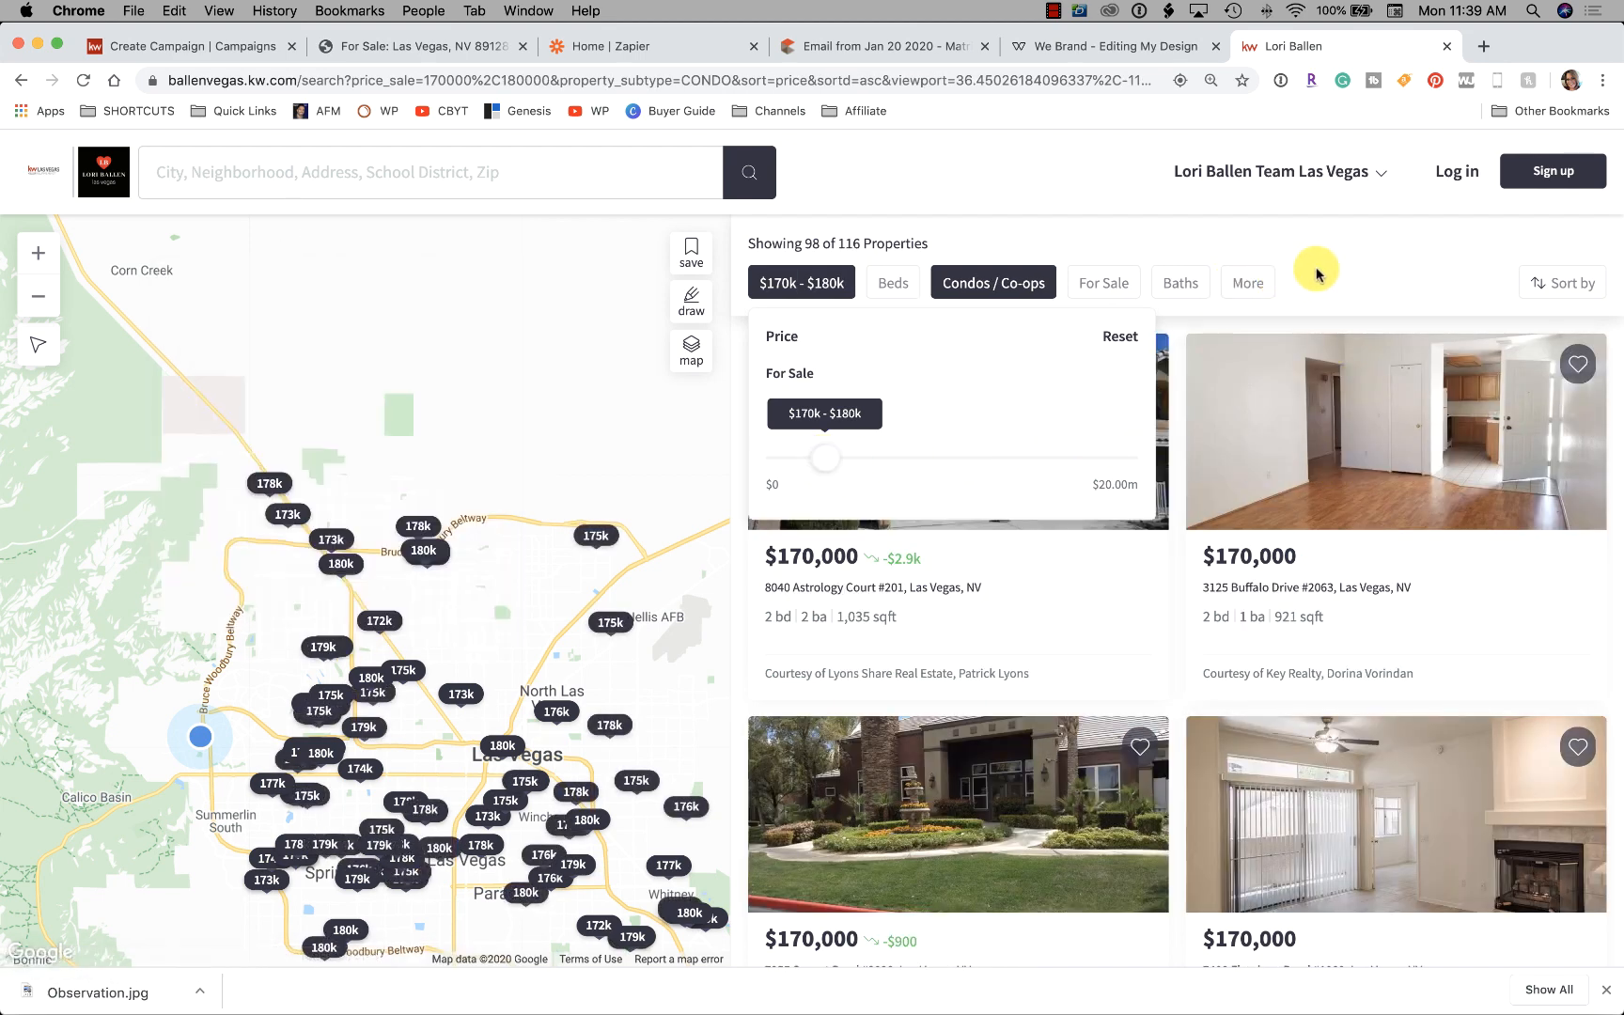
pyautogui.scroll(-4, 1334, 375)
pyautogui.scroll(-7, 1333, 389)
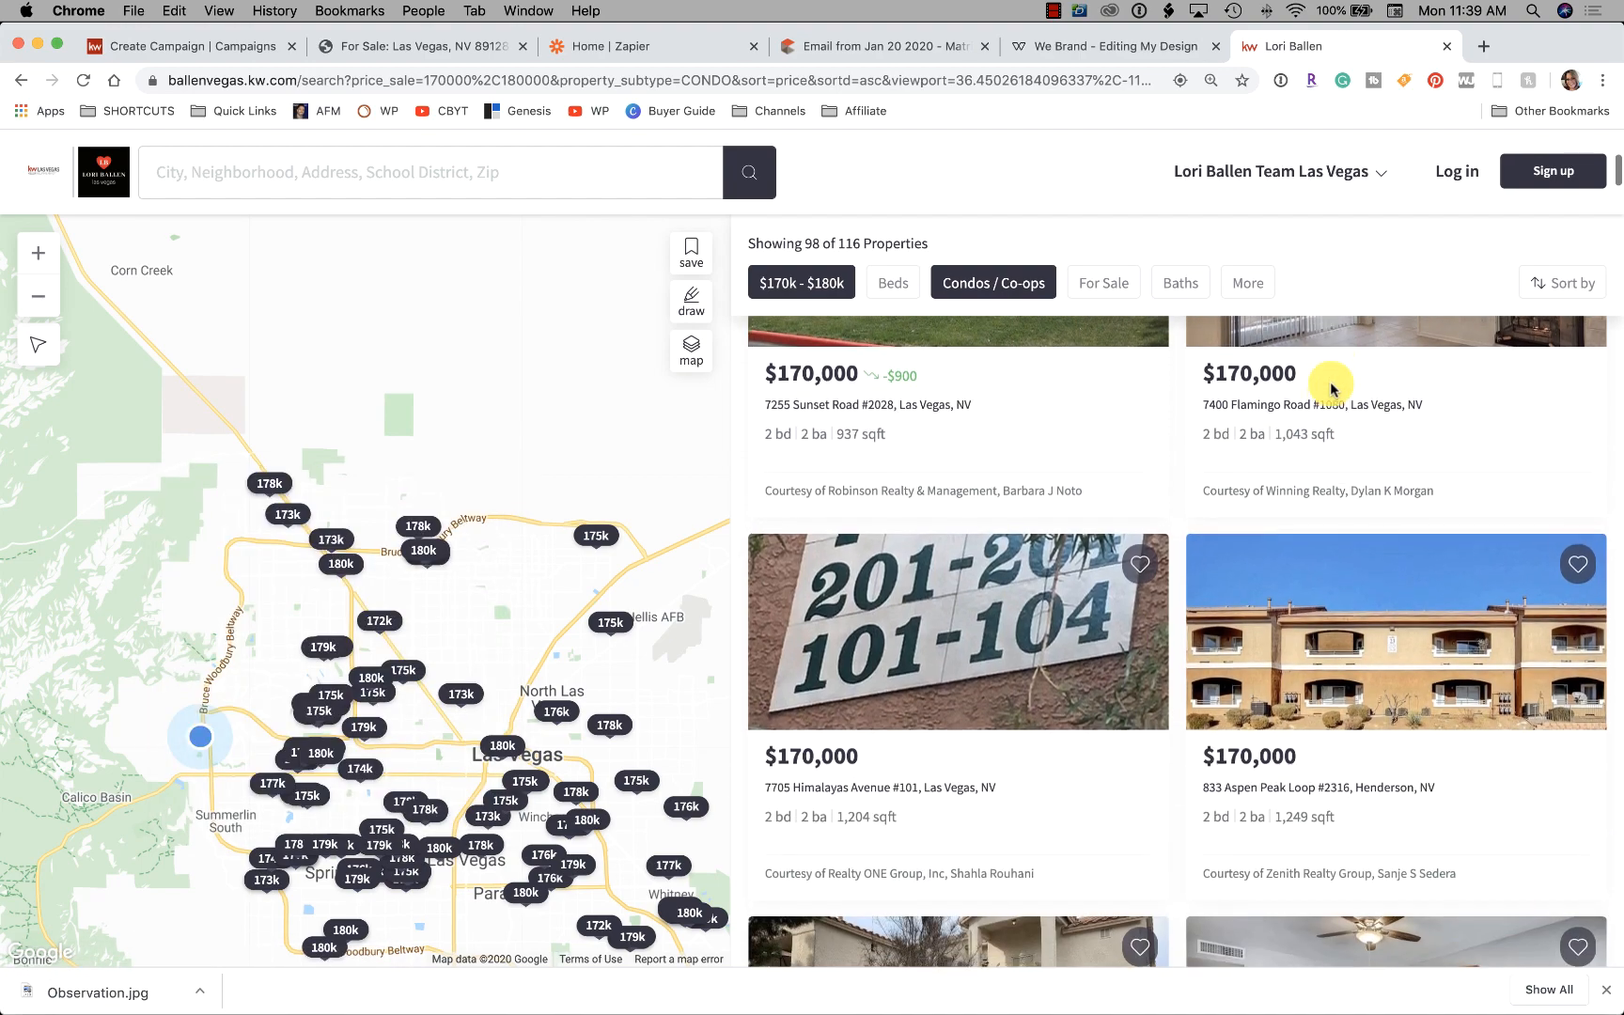
pyautogui.scroll(-15, 1405, 507)
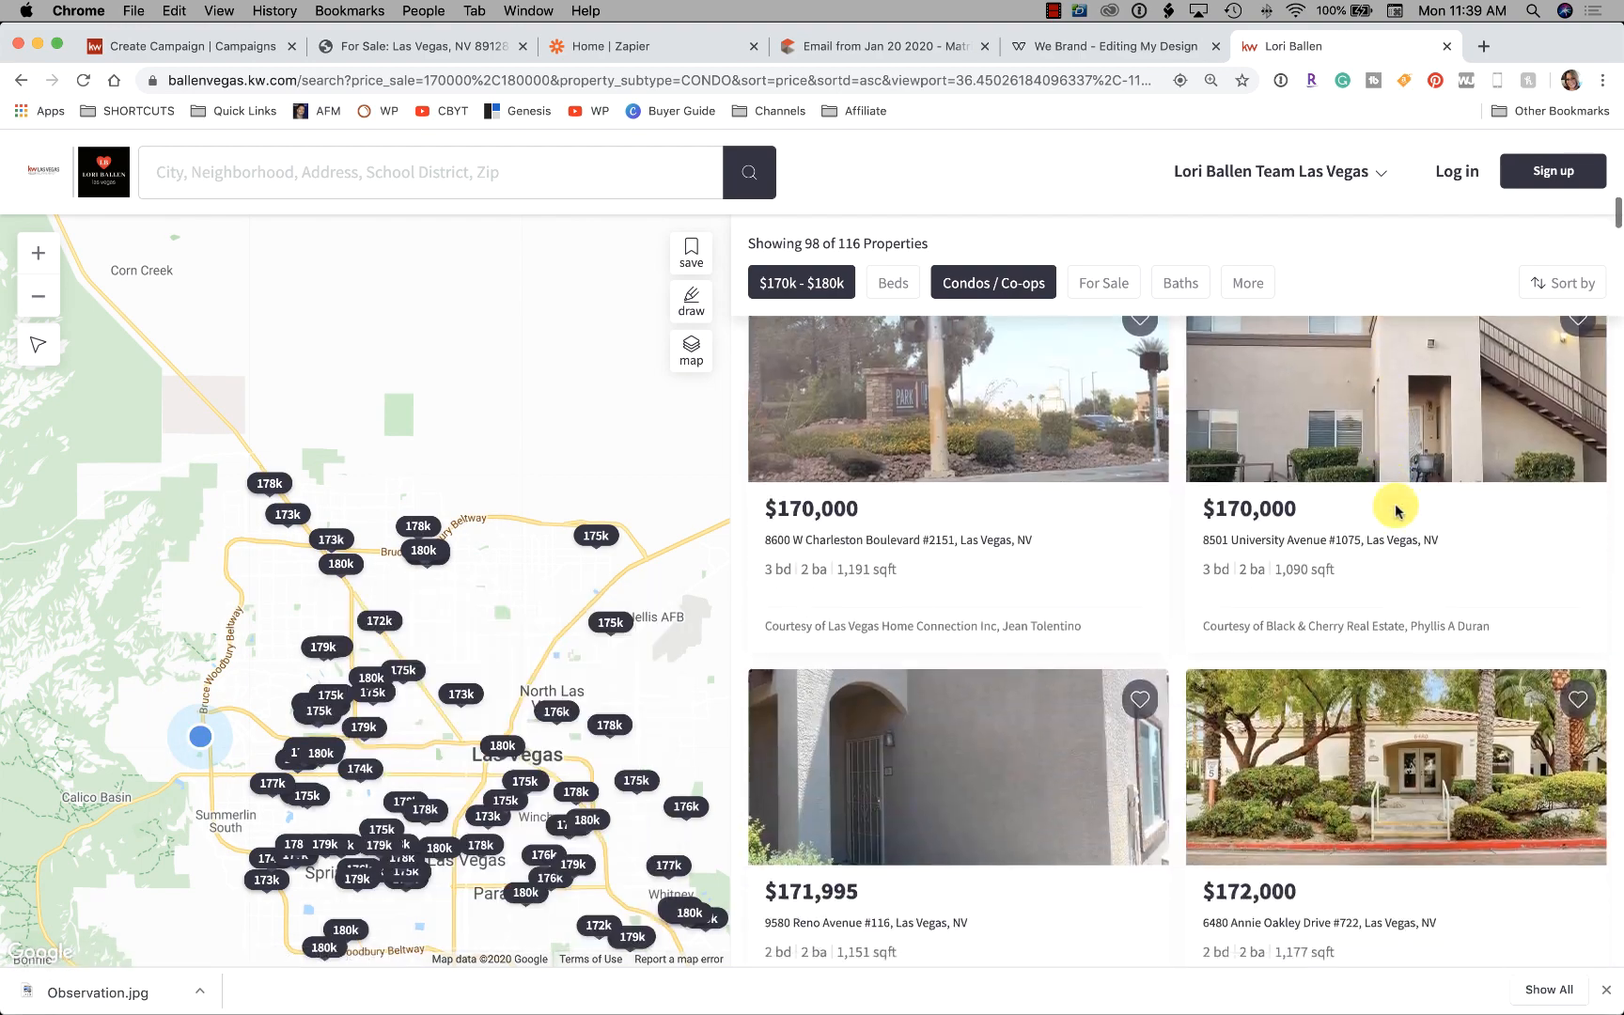
pyautogui.scroll(-6, 1414, 525)
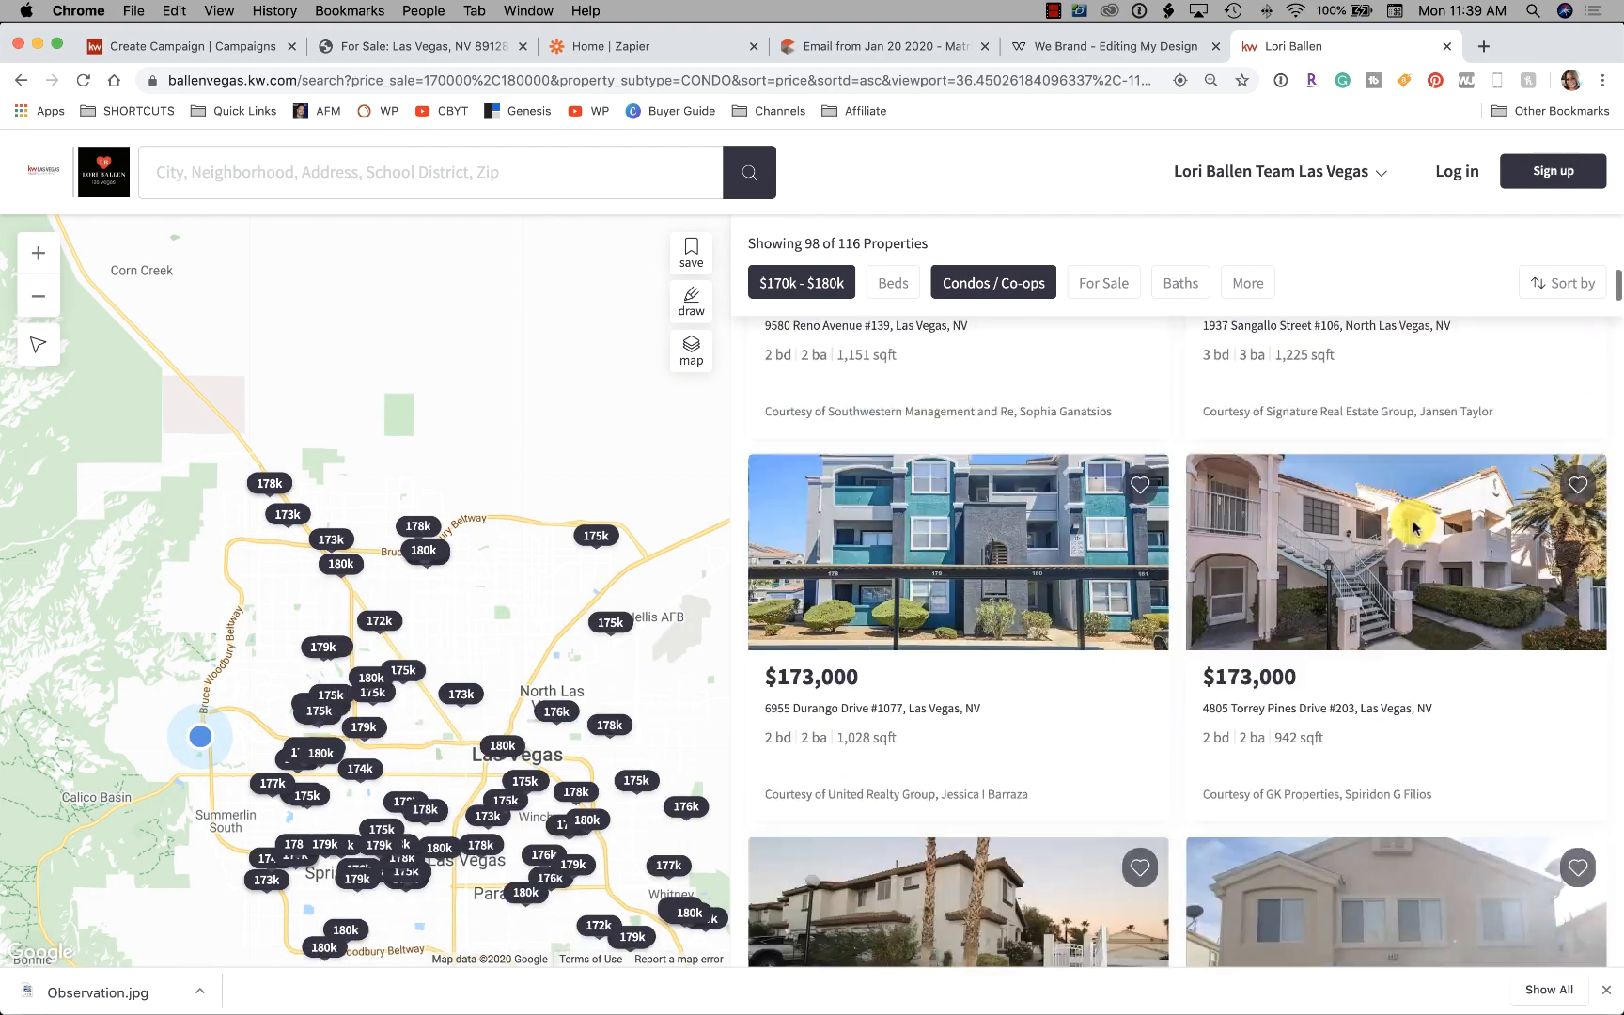
pyautogui.scroll(-4, 1409, 522)
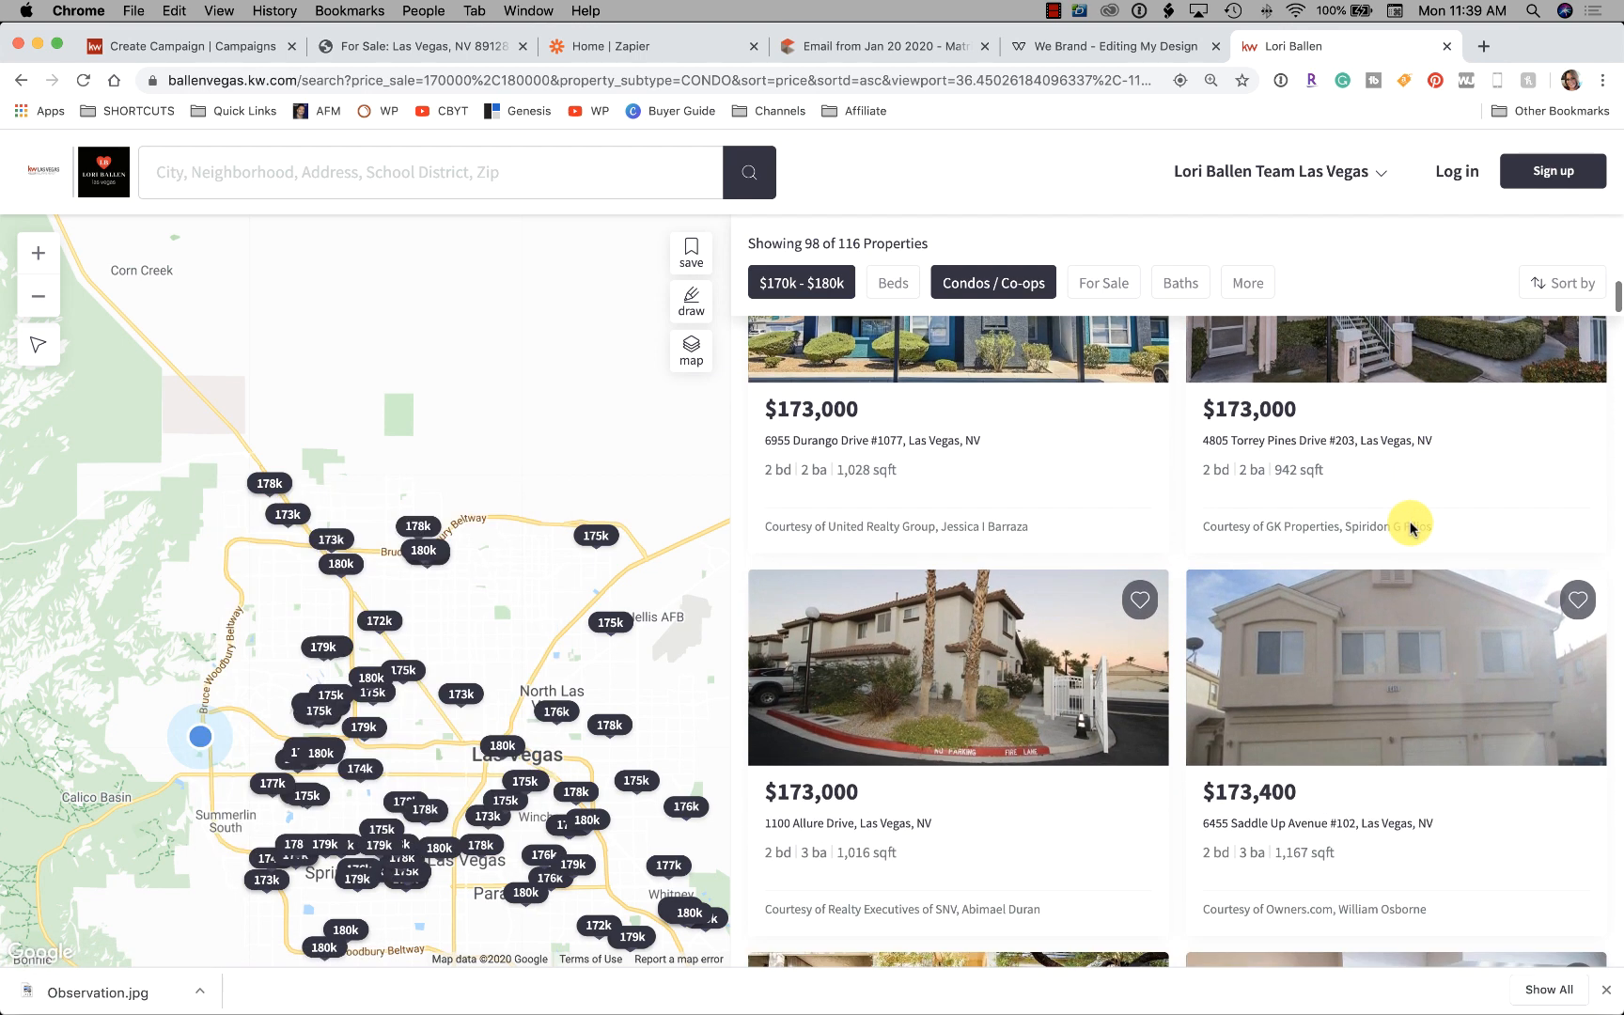
pyautogui.click(389, 54)
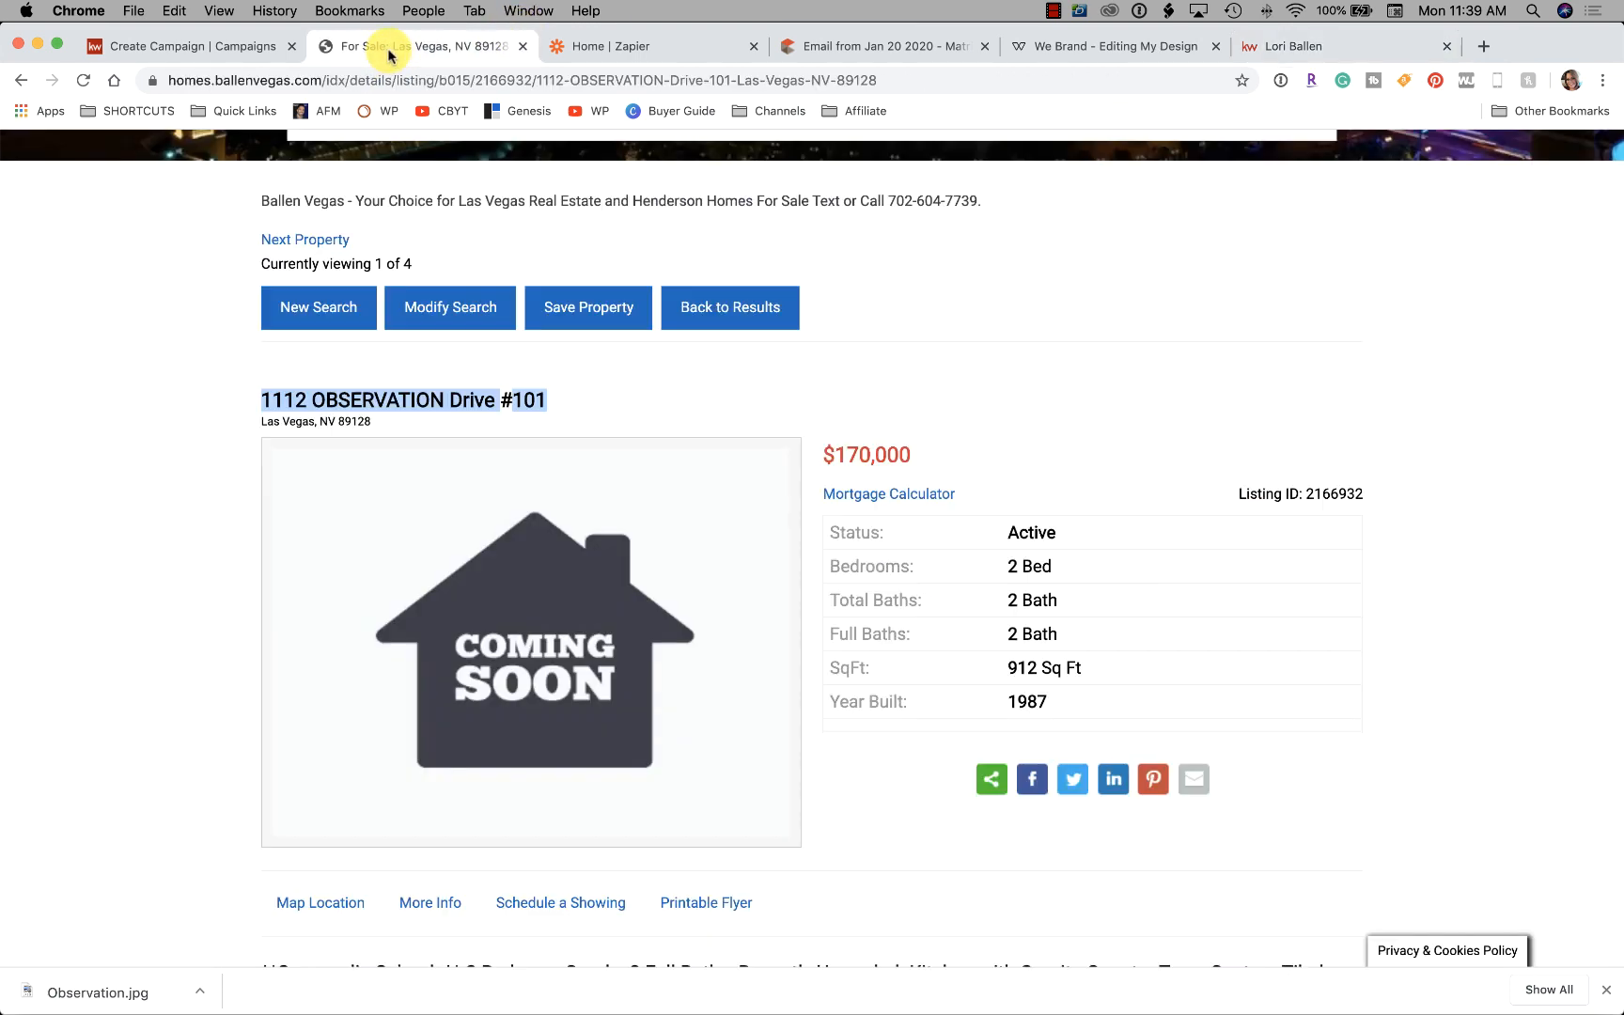
pyautogui.click(1297, 46)
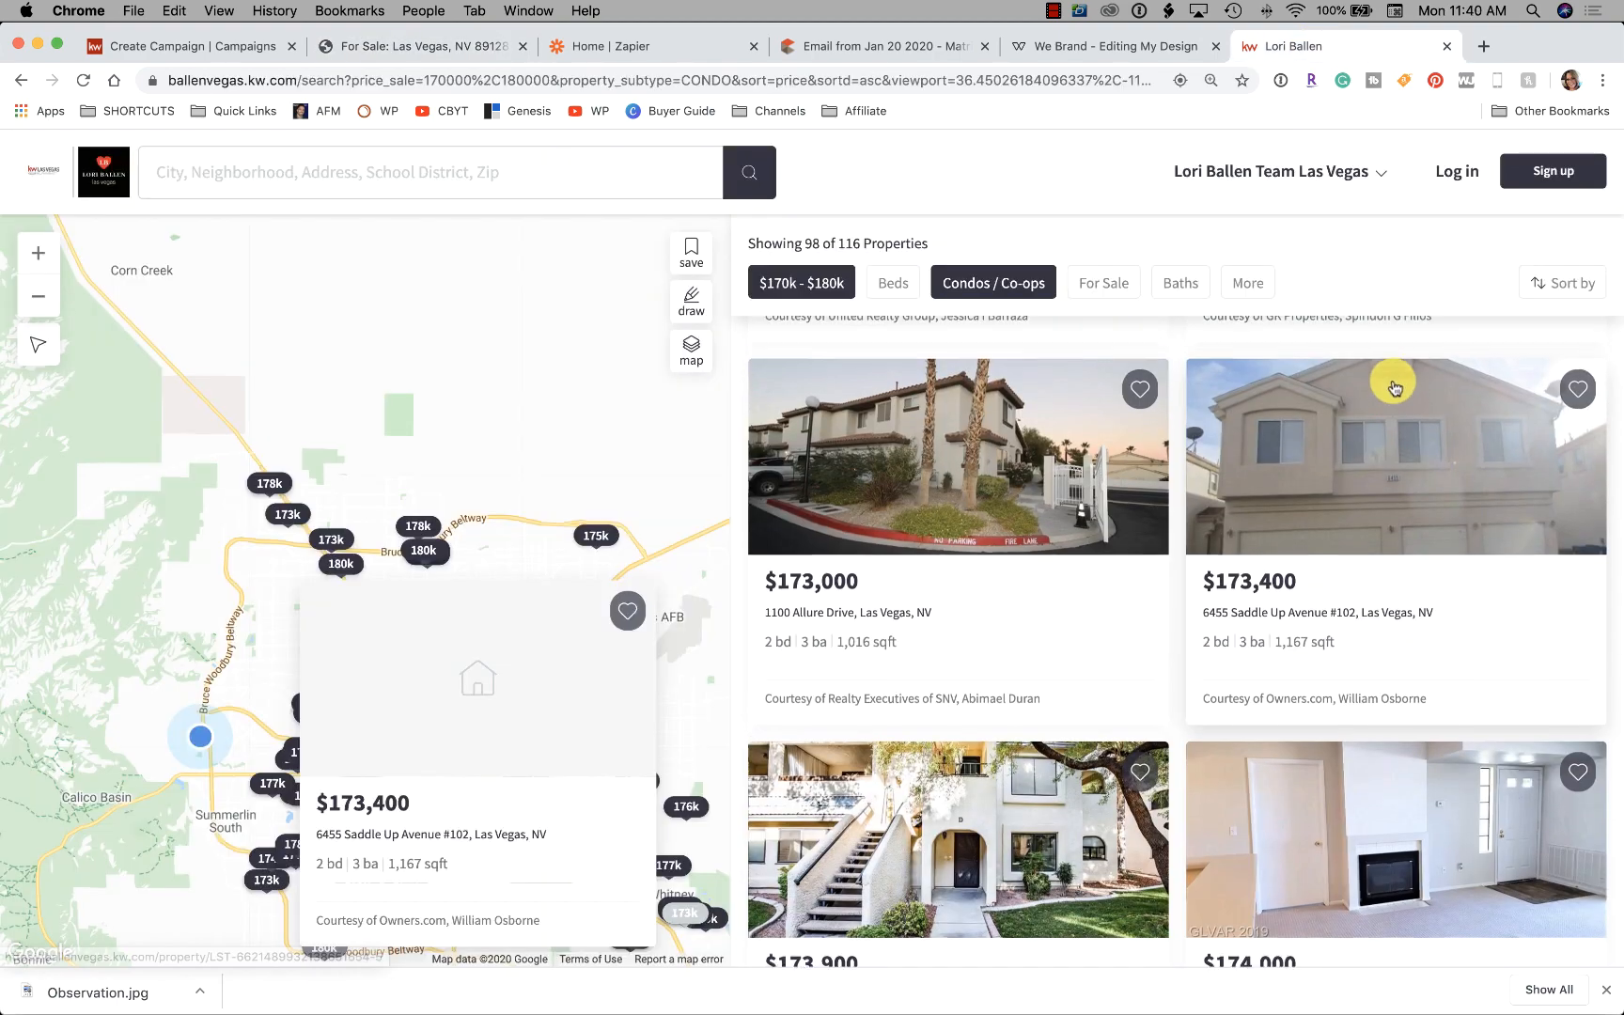
pyautogui.scroll(5, 1386, 385)
pyautogui.scroll(10, 1378, 395)
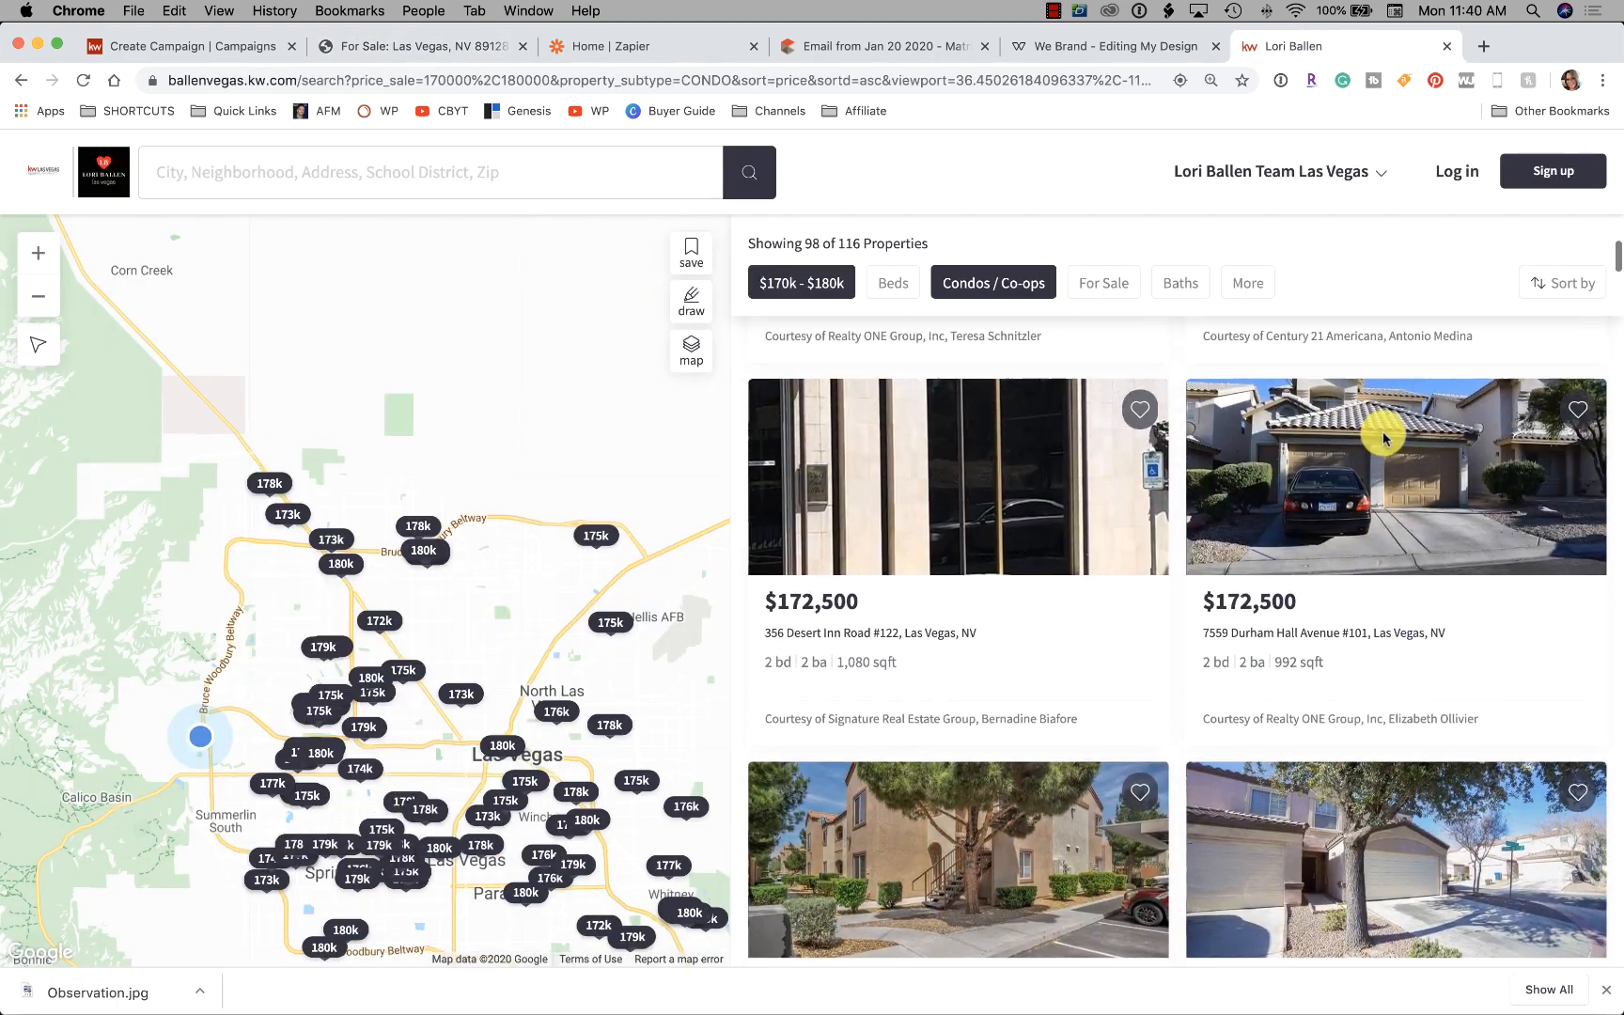
pyautogui.scroll(6, 1367, 455)
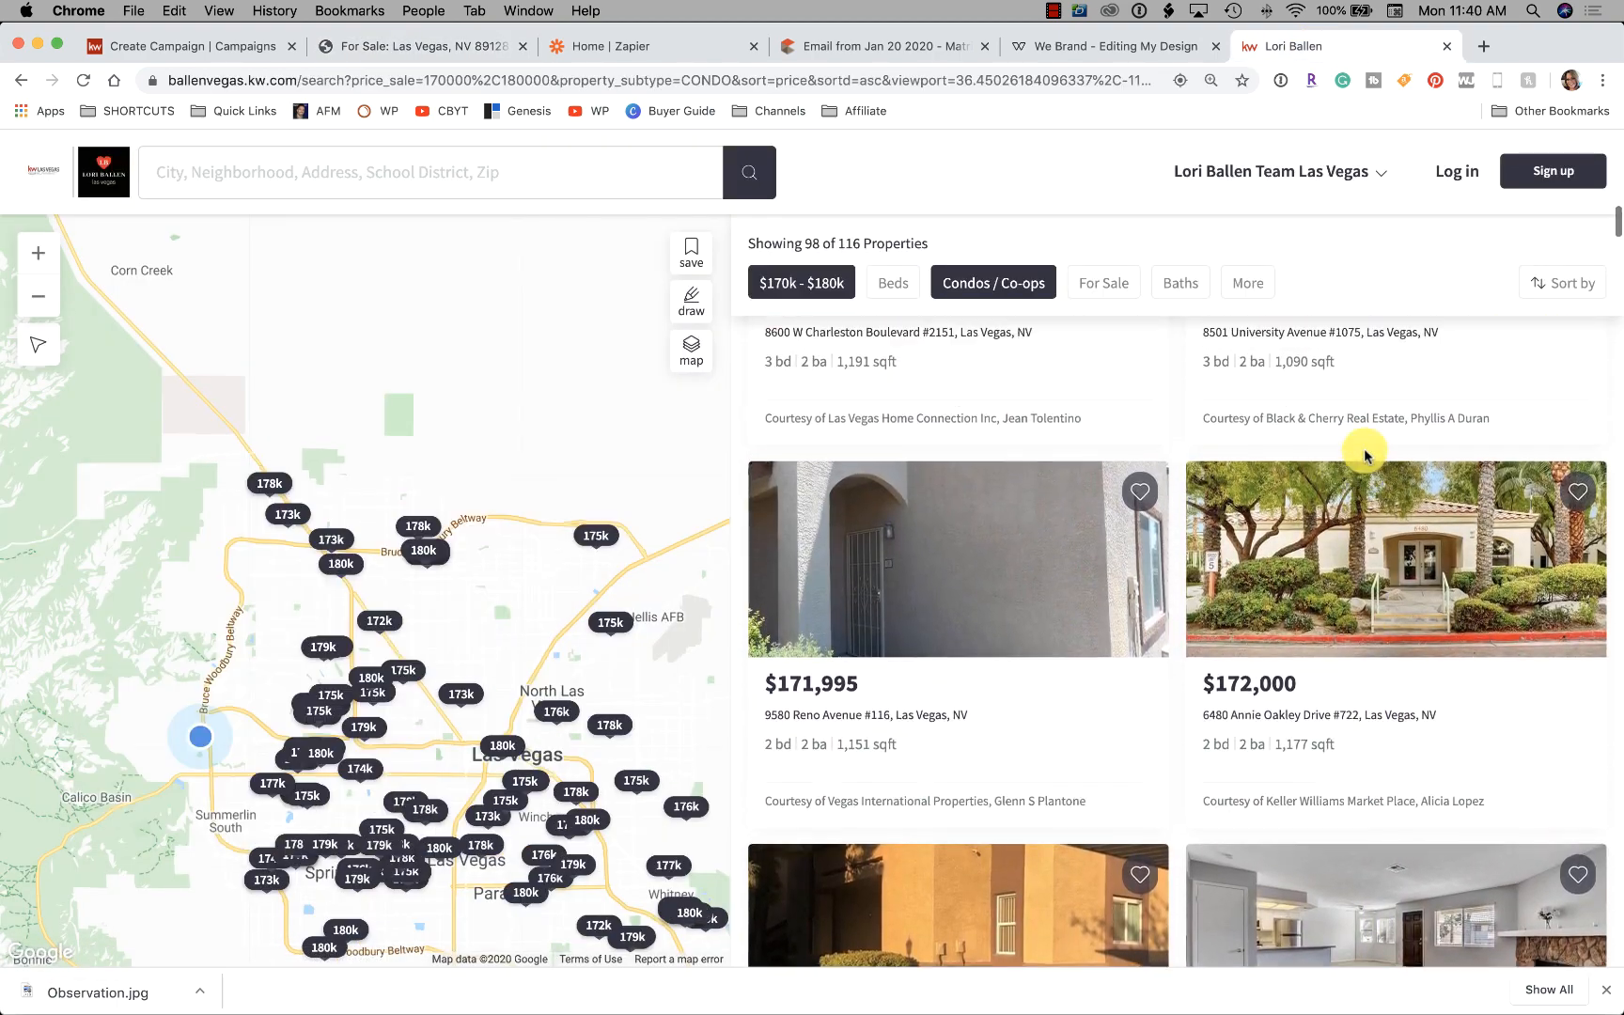
pyautogui.scroll(2, 1365, 457)
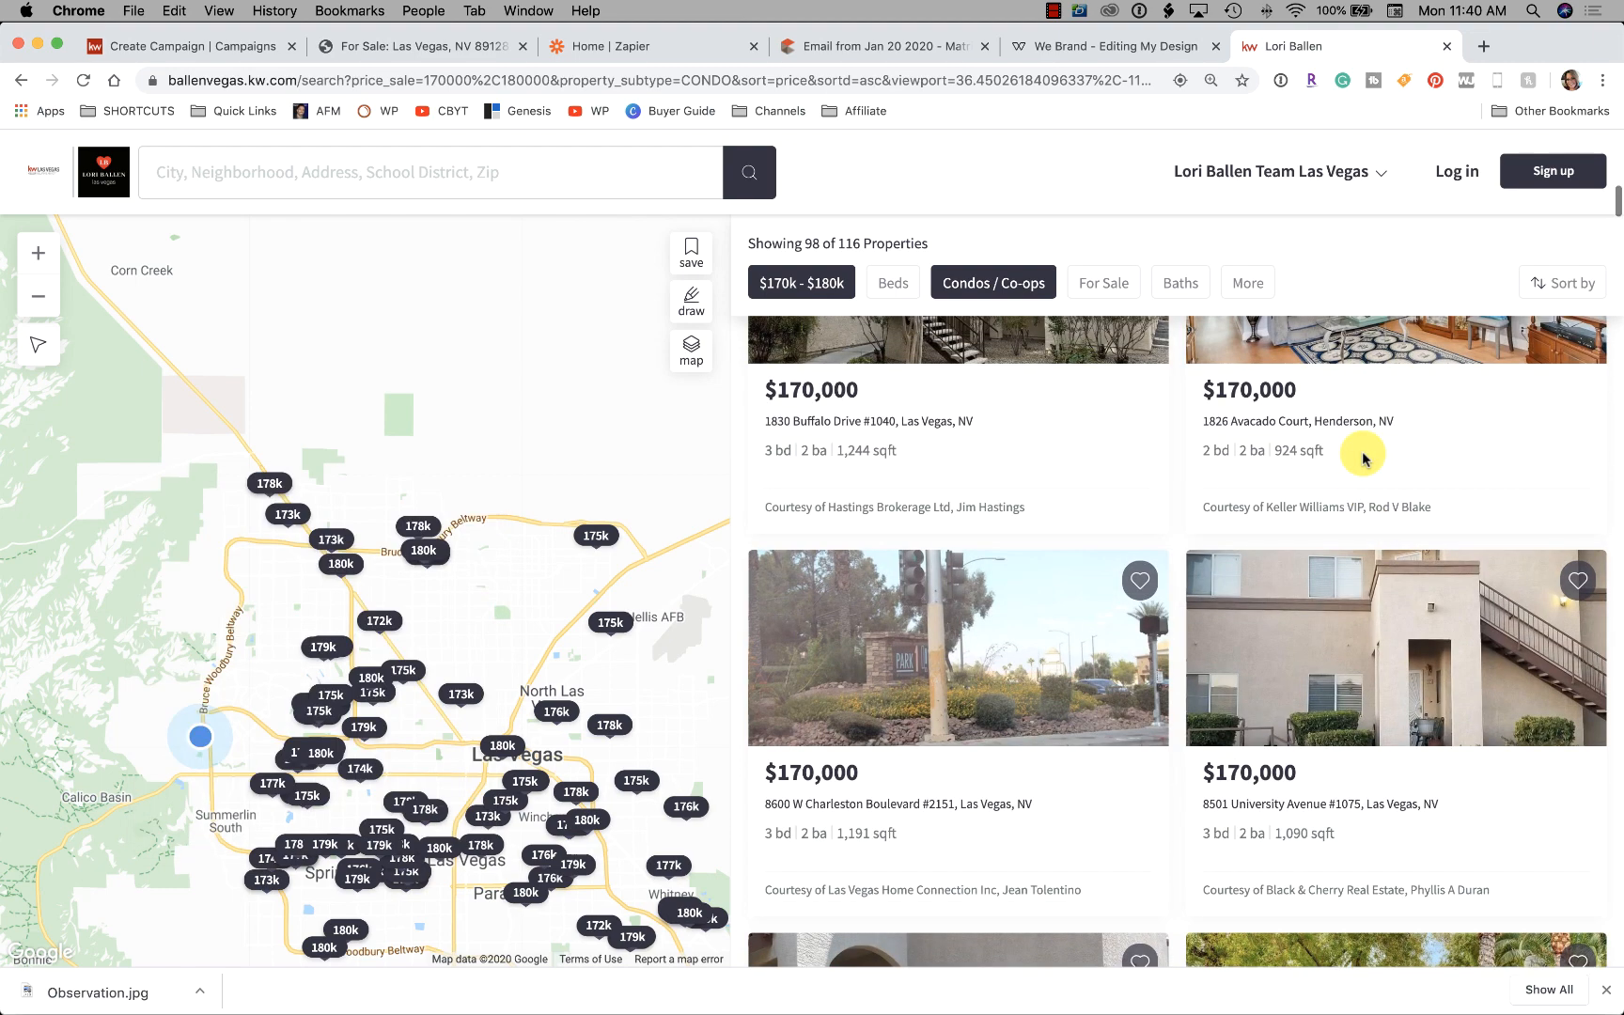
pyautogui.scroll(5, 1367, 460)
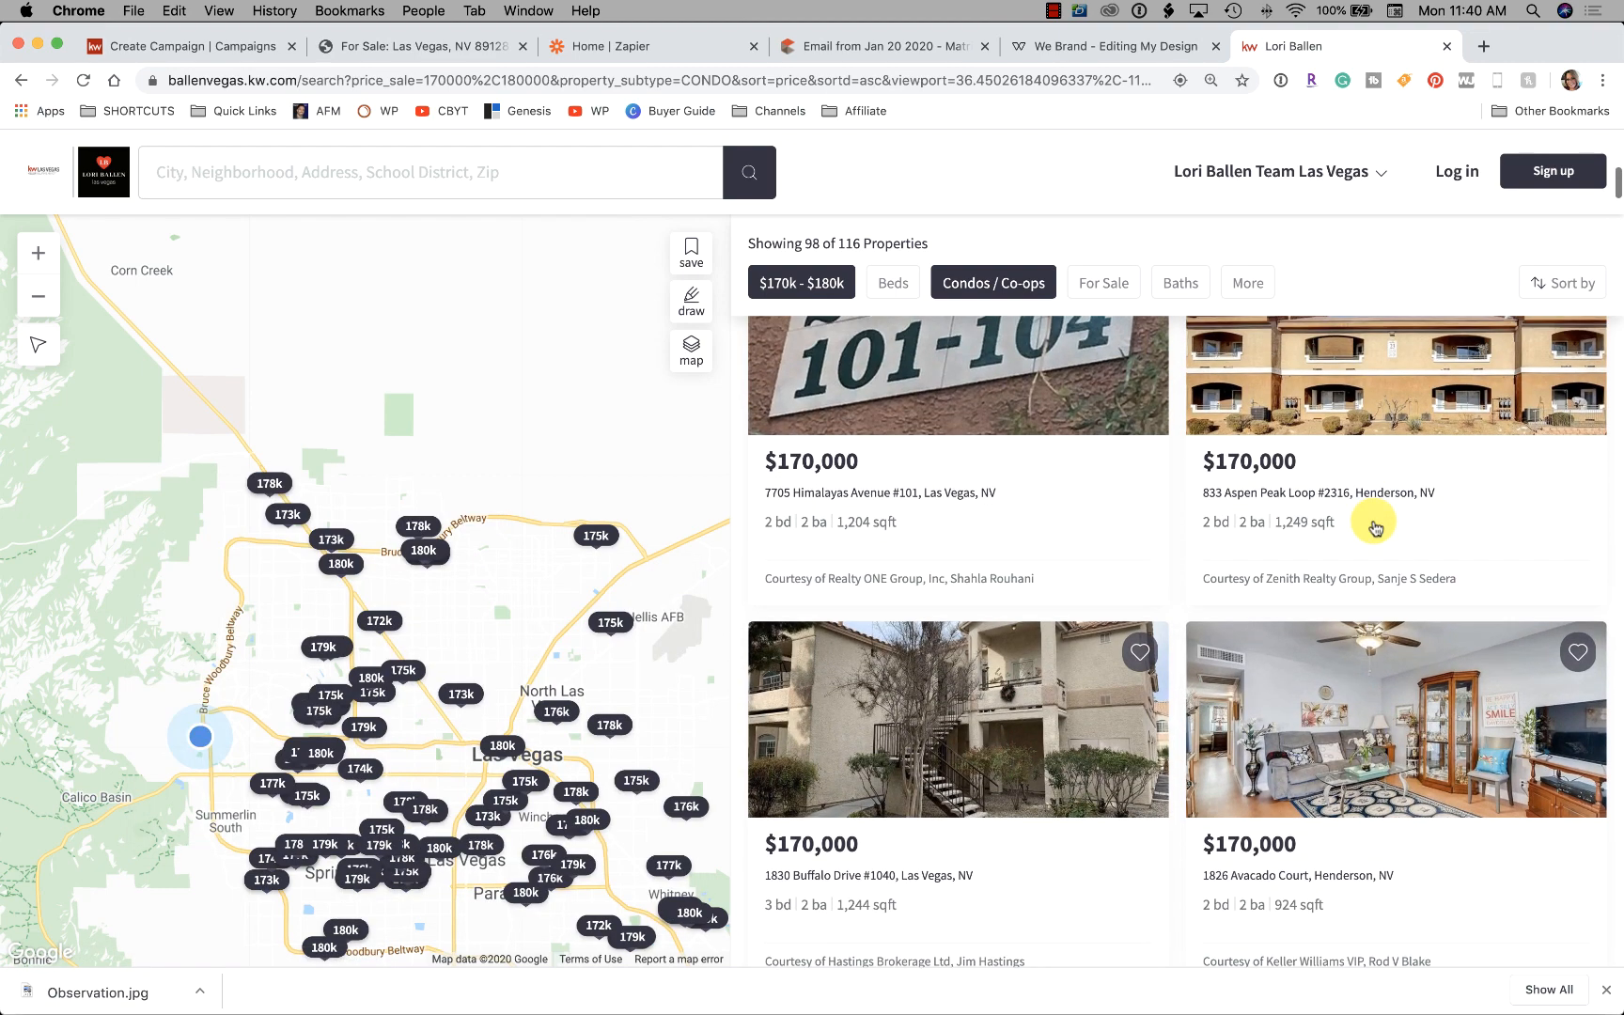
pyautogui.scroll(5, 1399, 523)
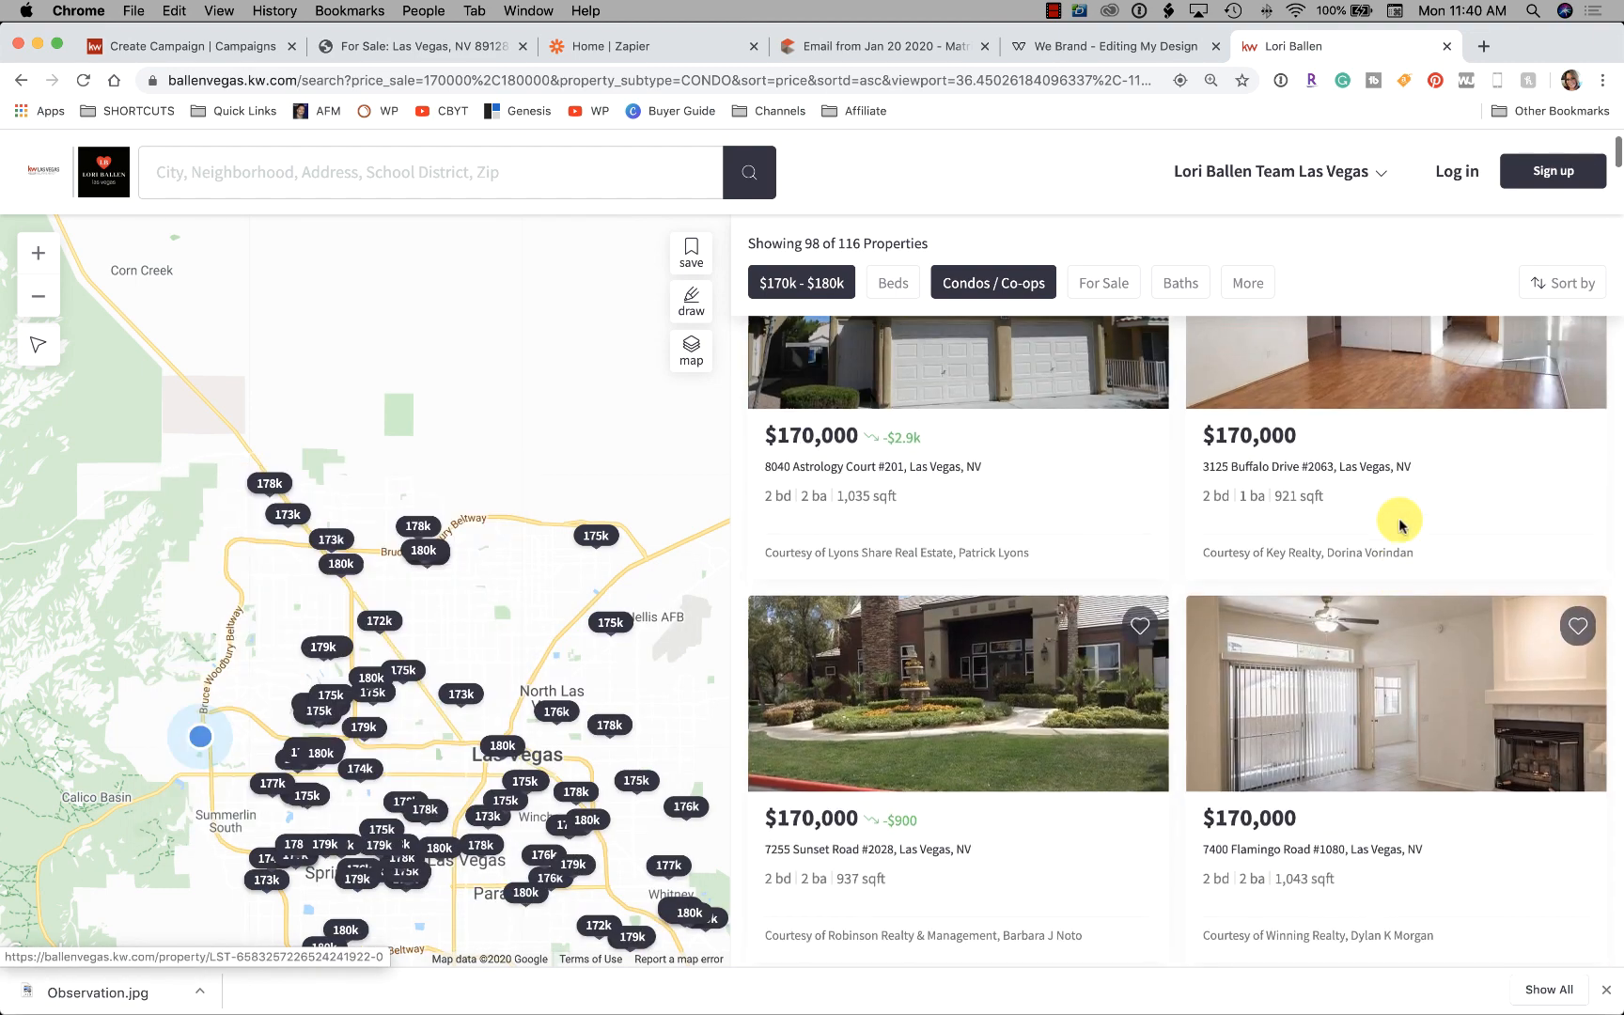
pyautogui.moveTo(1398, 524)
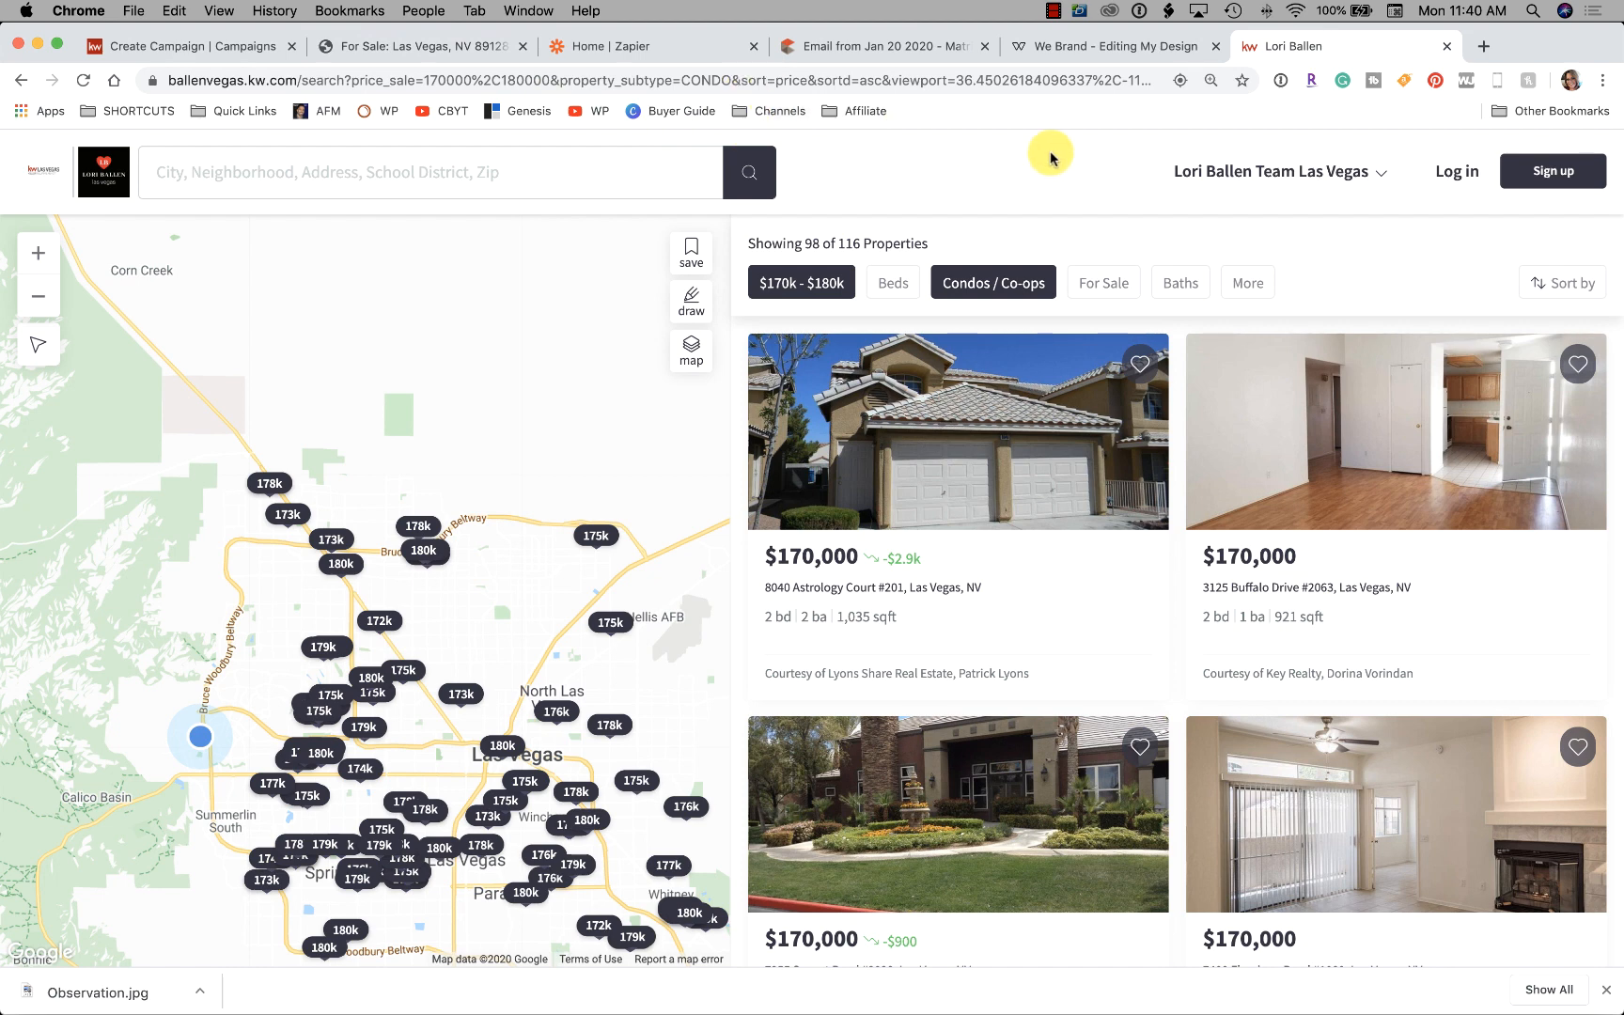
# Select the full results URL, then scroll through the $172,000–$173,000 condo listings
pyautogui.click(512, 75)
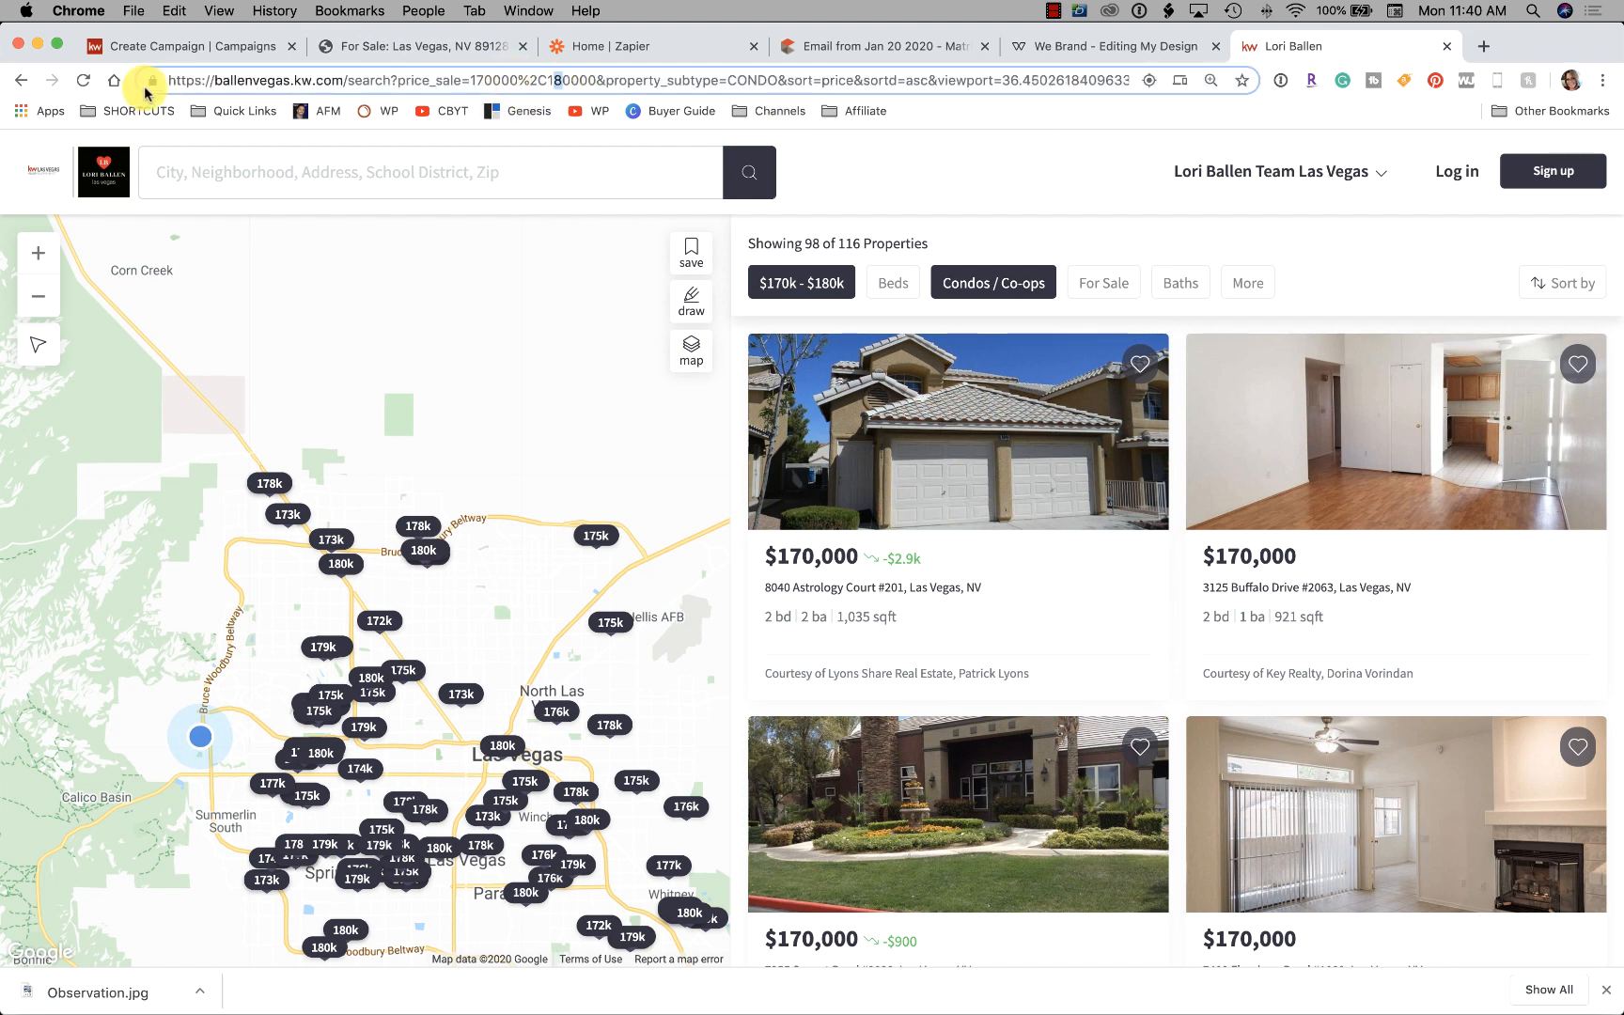
pyautogui.moveTo(168, 77); pyautogui.dragTo(1105, 74)
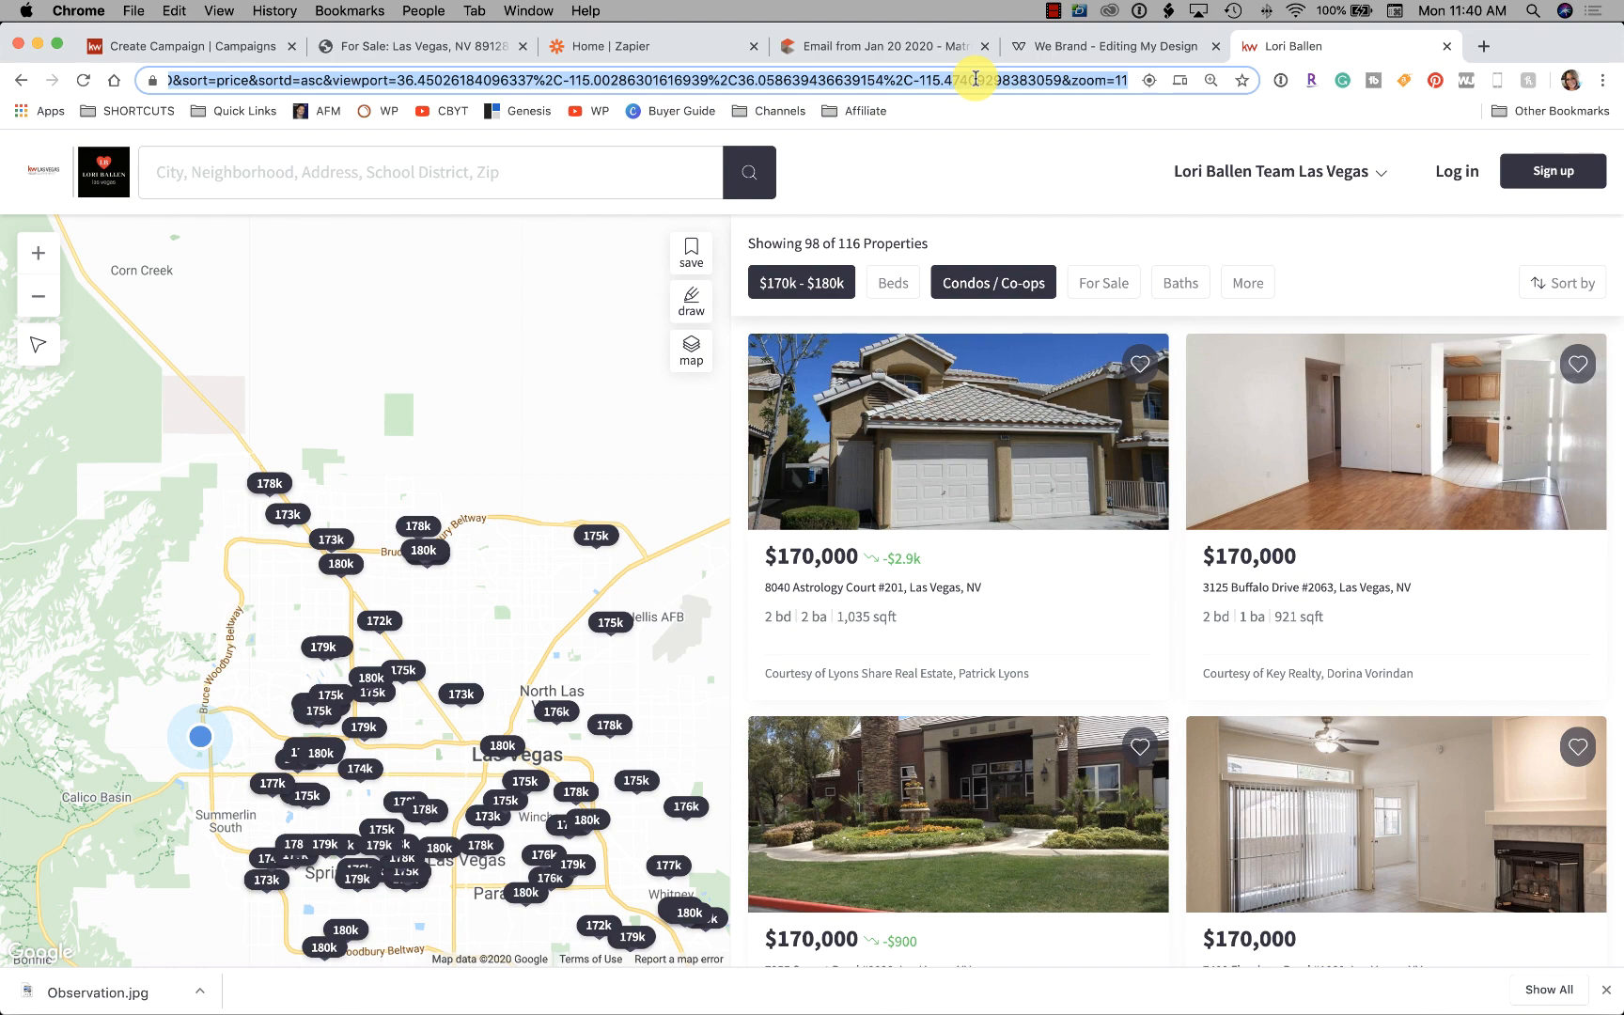
pyautogui.scroll(-10, 1278, 458)
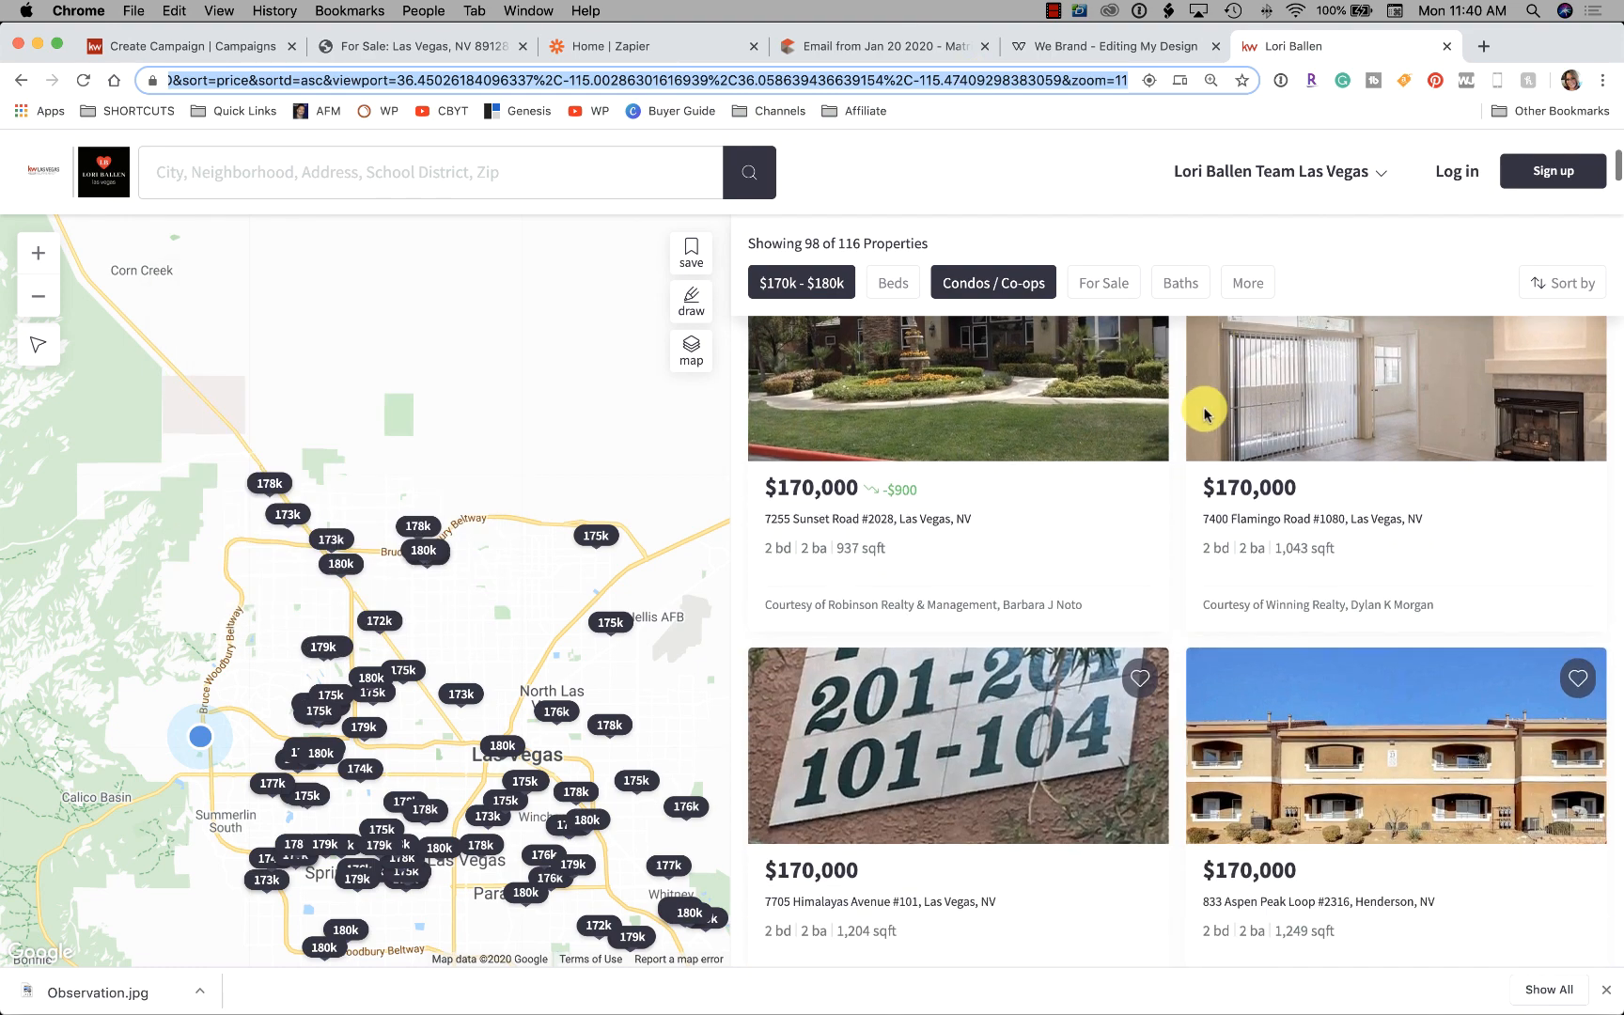
pyautogui.scroll(-10, 1198, 411)
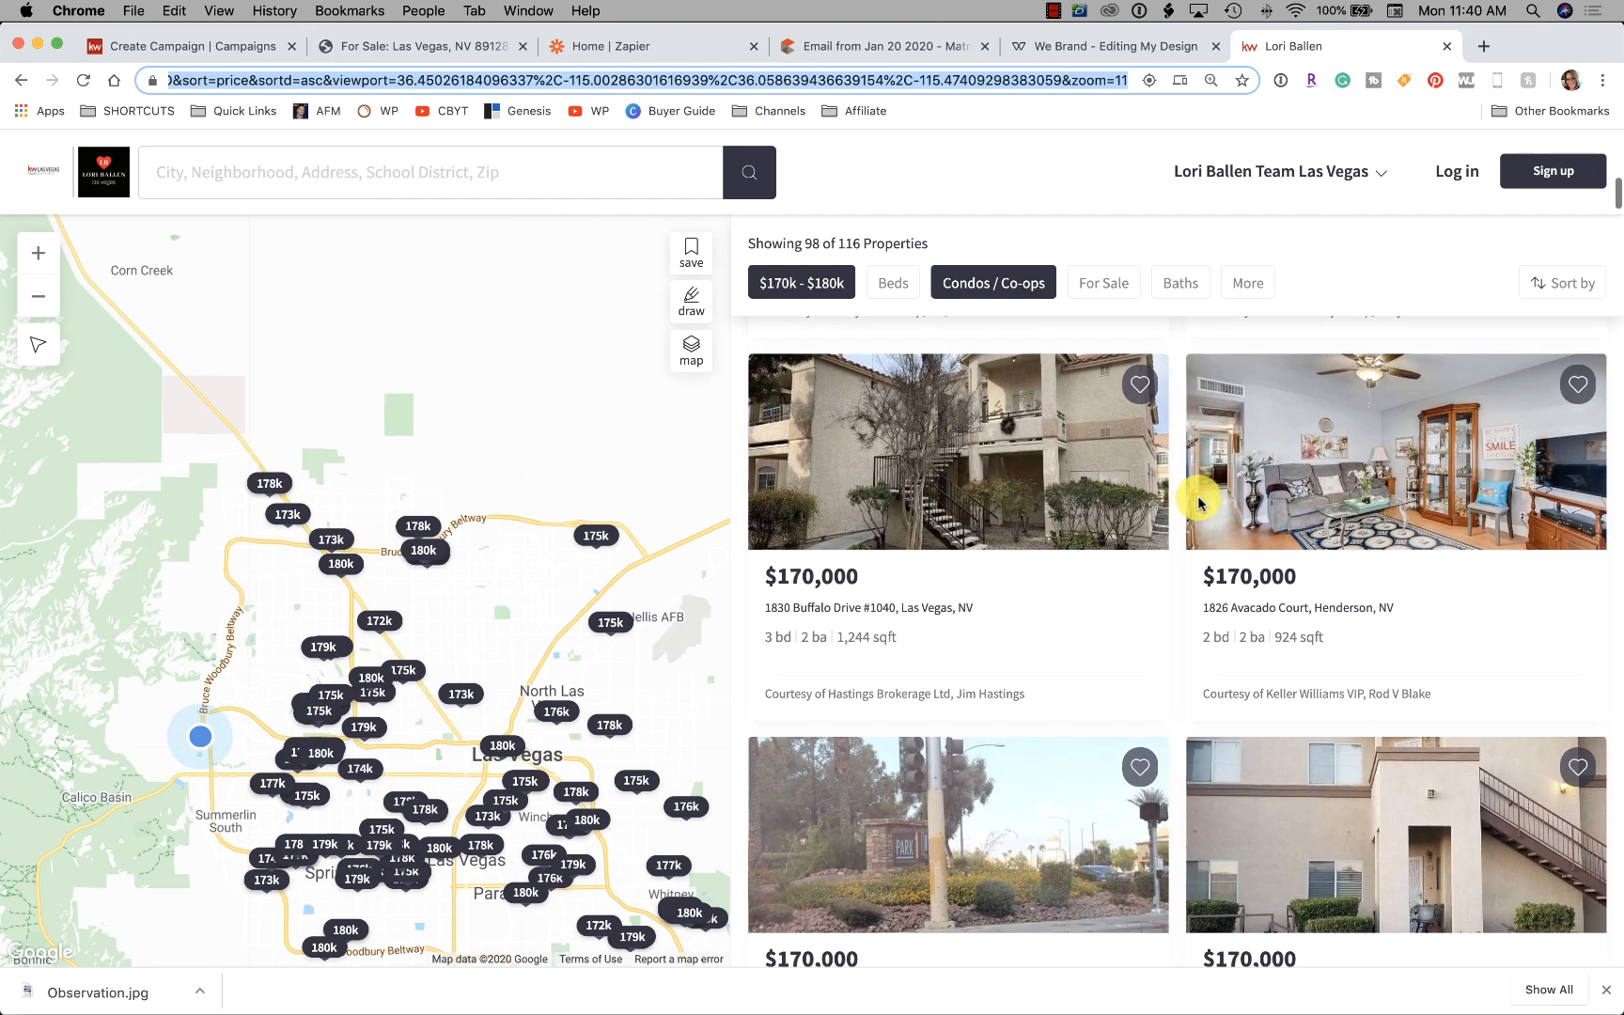
pyautogui.moveTo(1196, 505)
pyautogui.scroll(-10, 1382, 610)
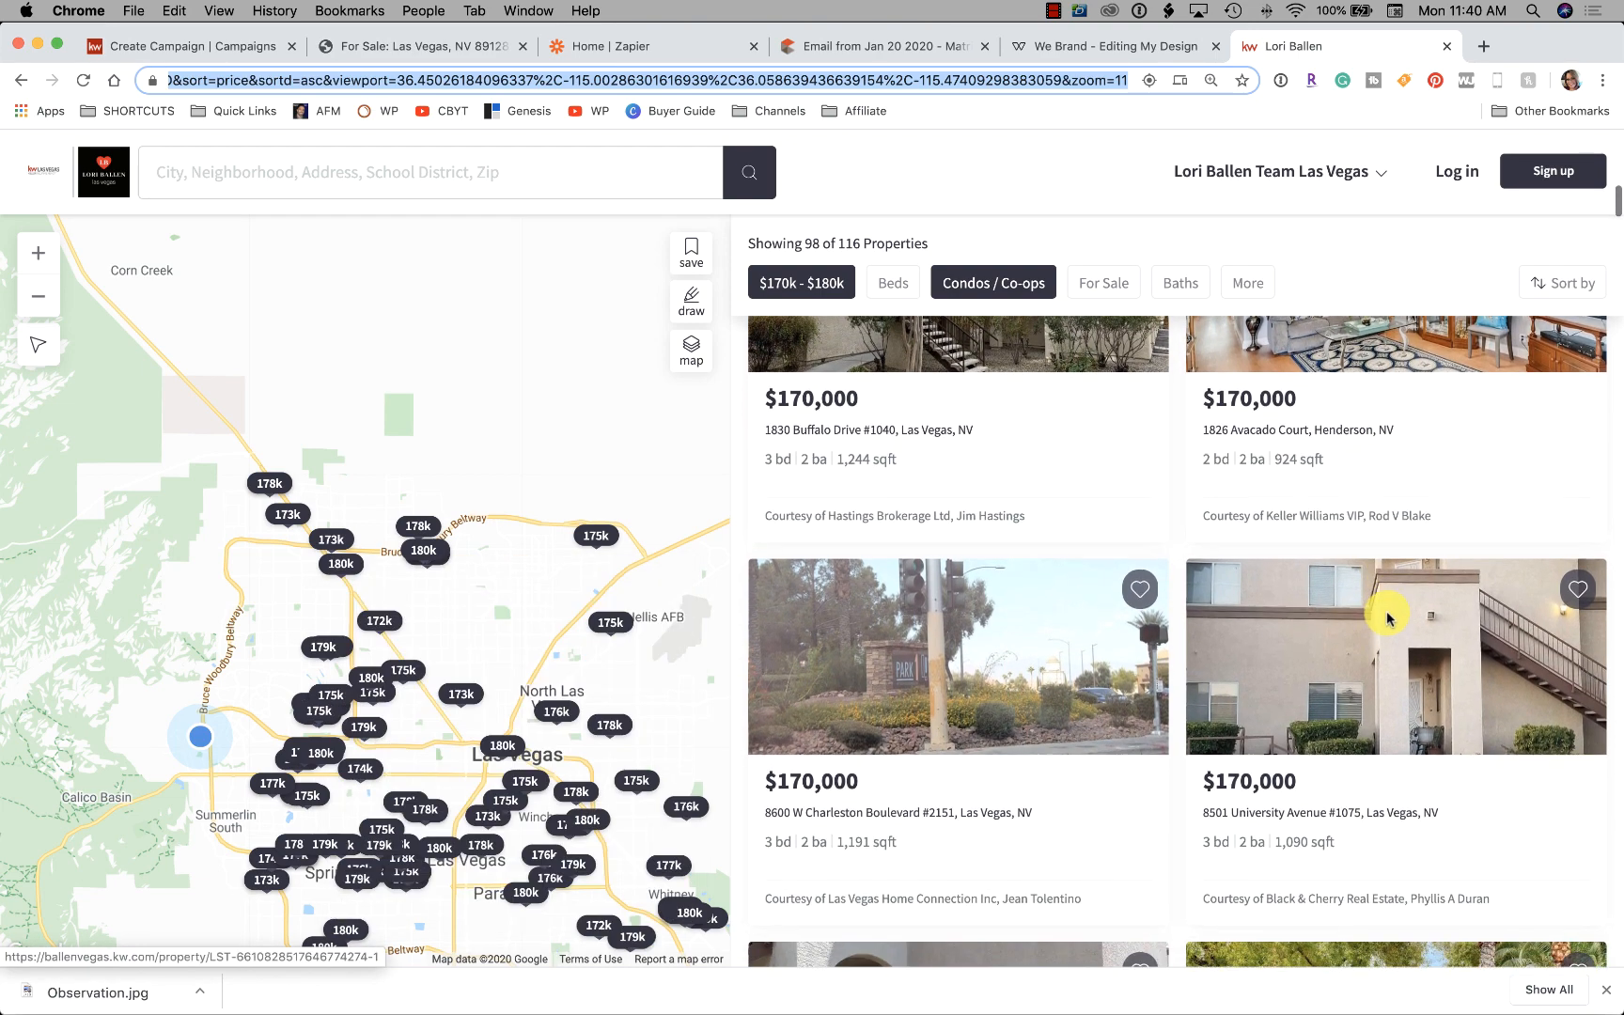
pyautogui.moveTo(1379, 604)
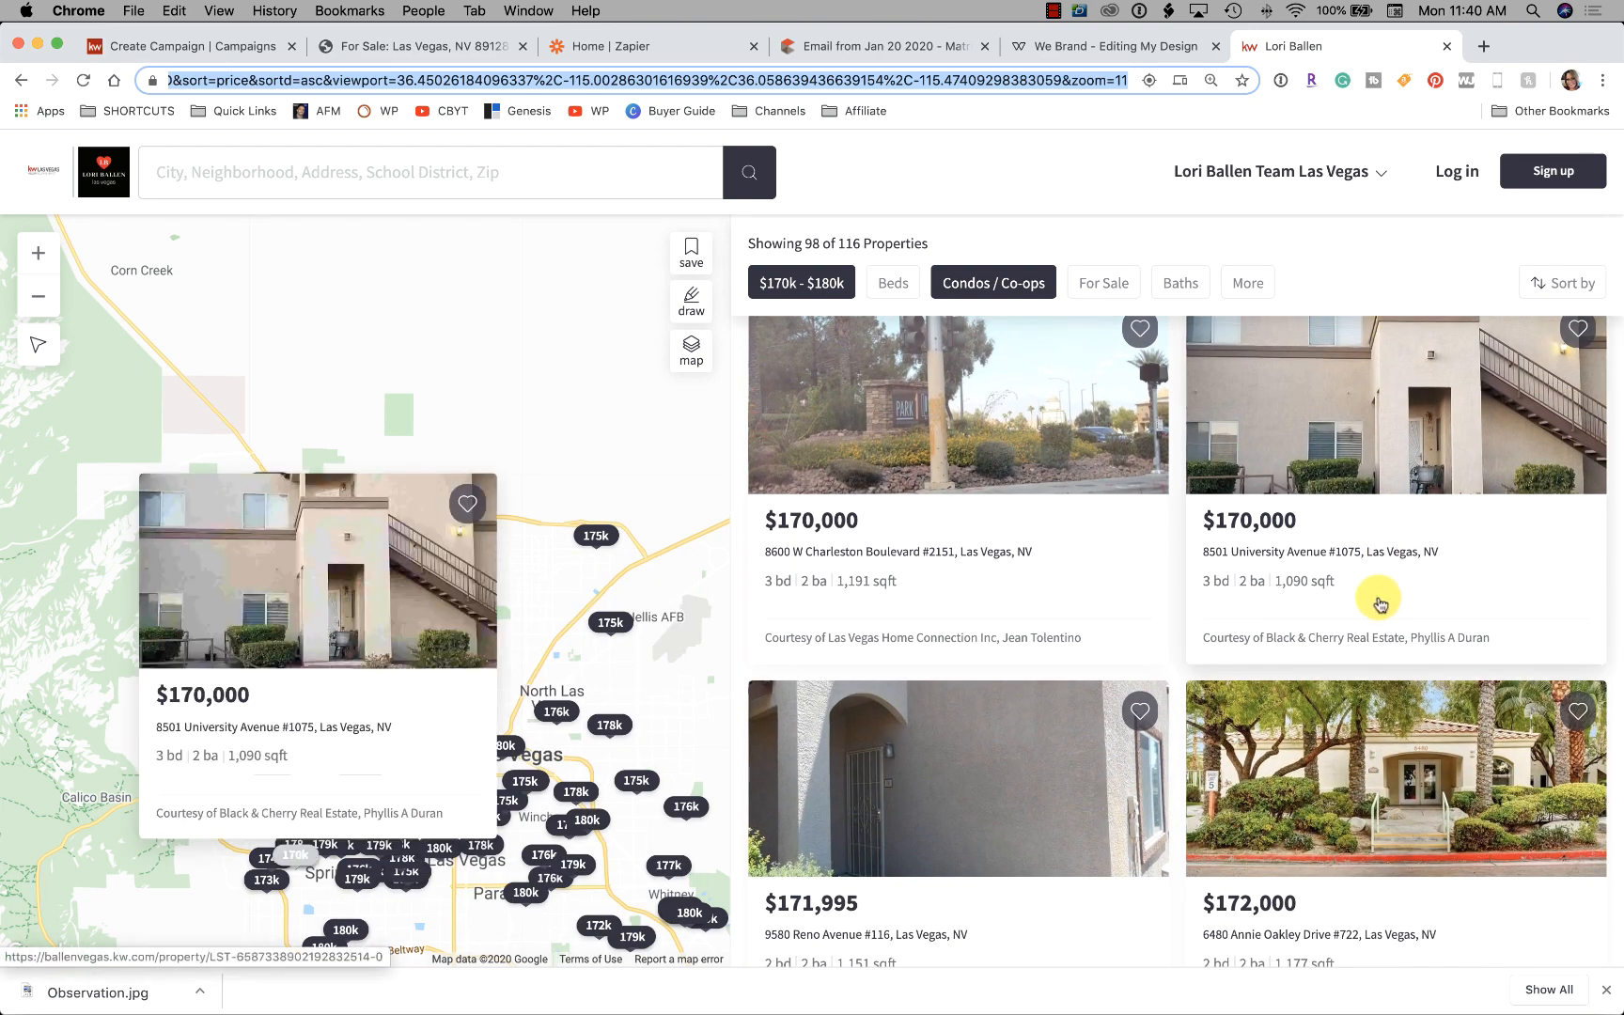
pyautogui.scroll(-20, 1368, 590)
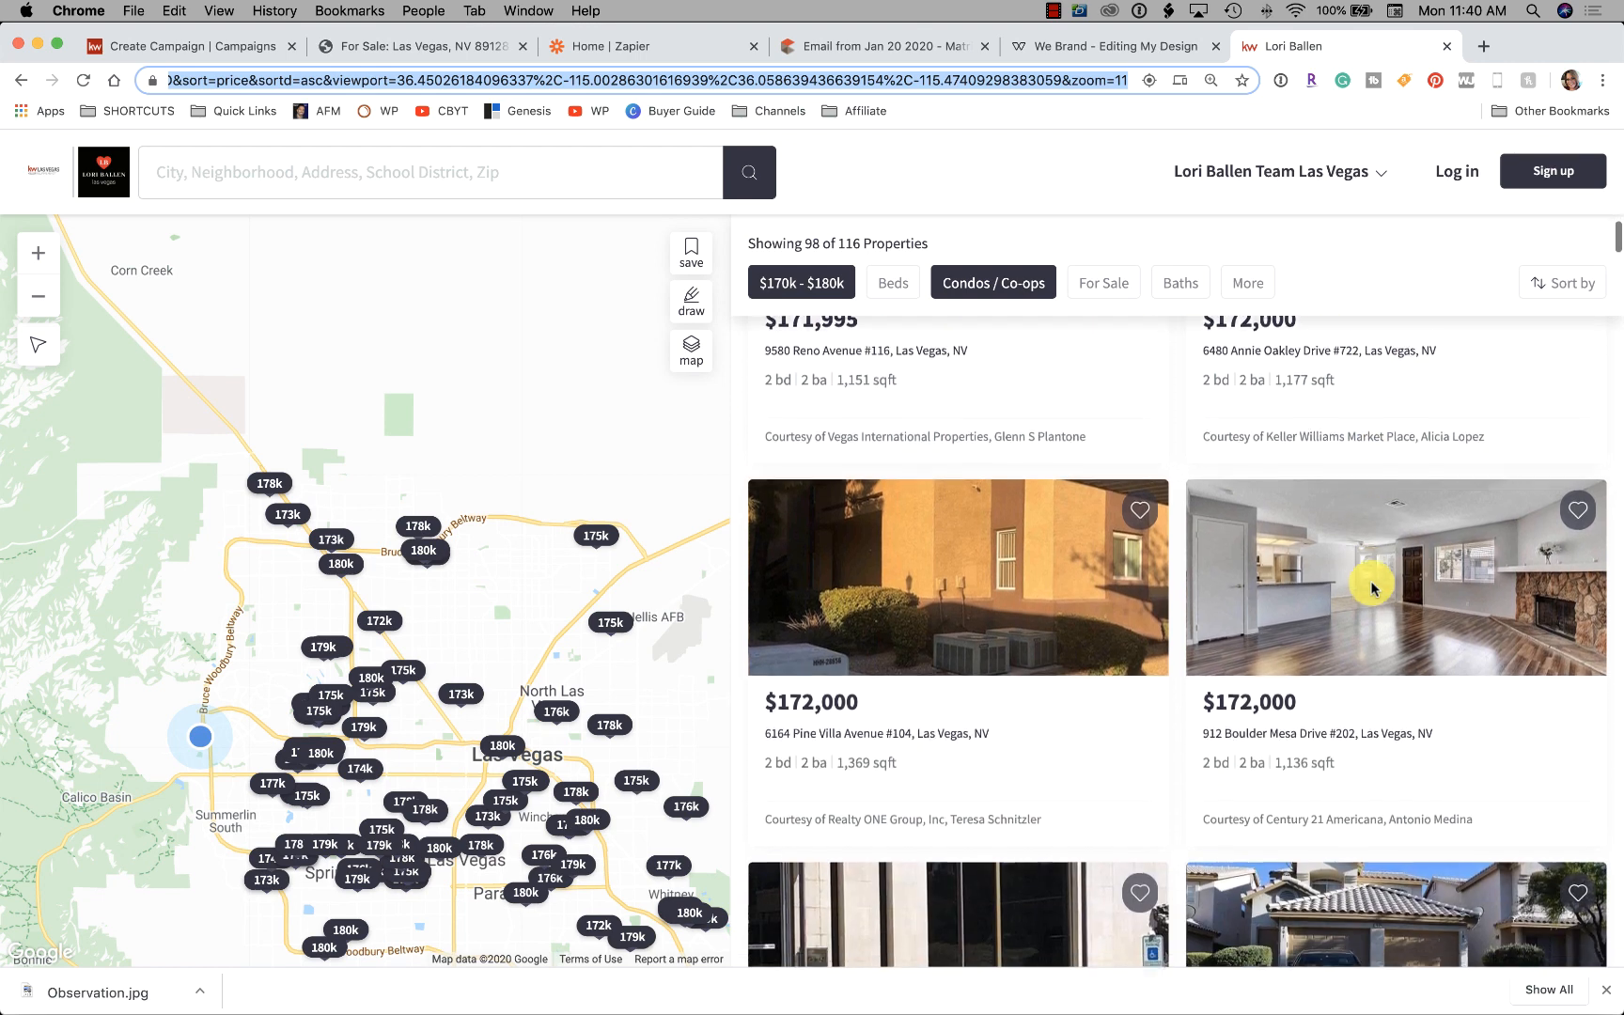
pyautogui.scroll(-3, 1372, 588)
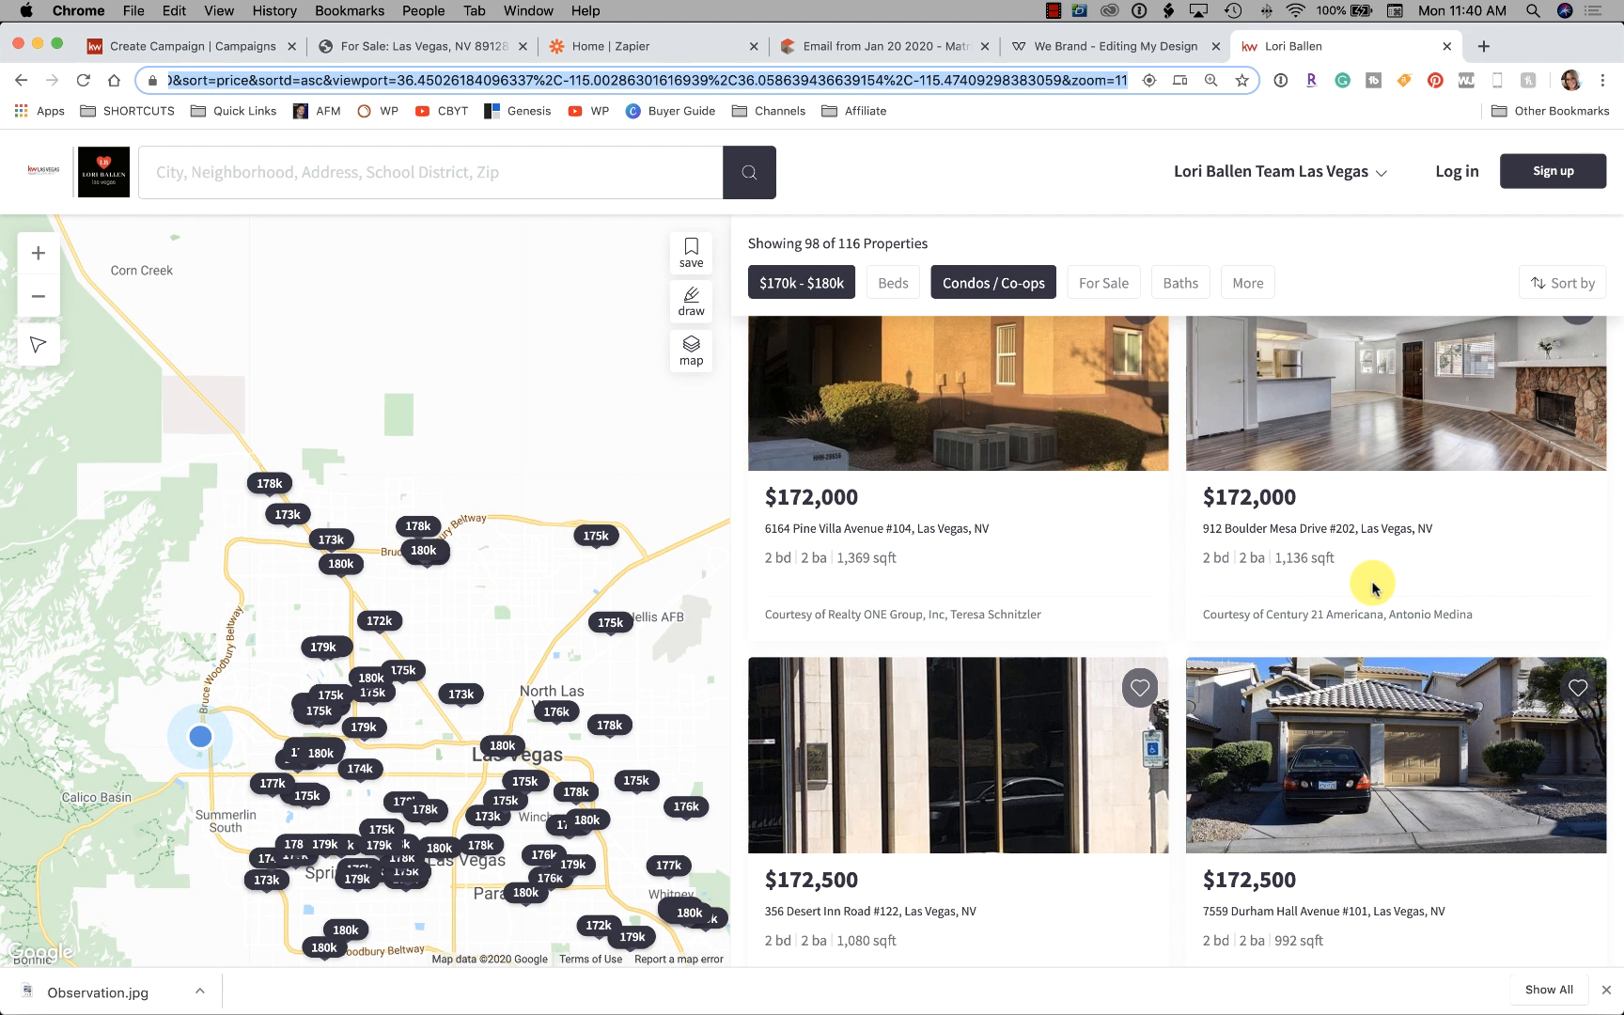
pyautogui.scroll(-5, 1373, 589)
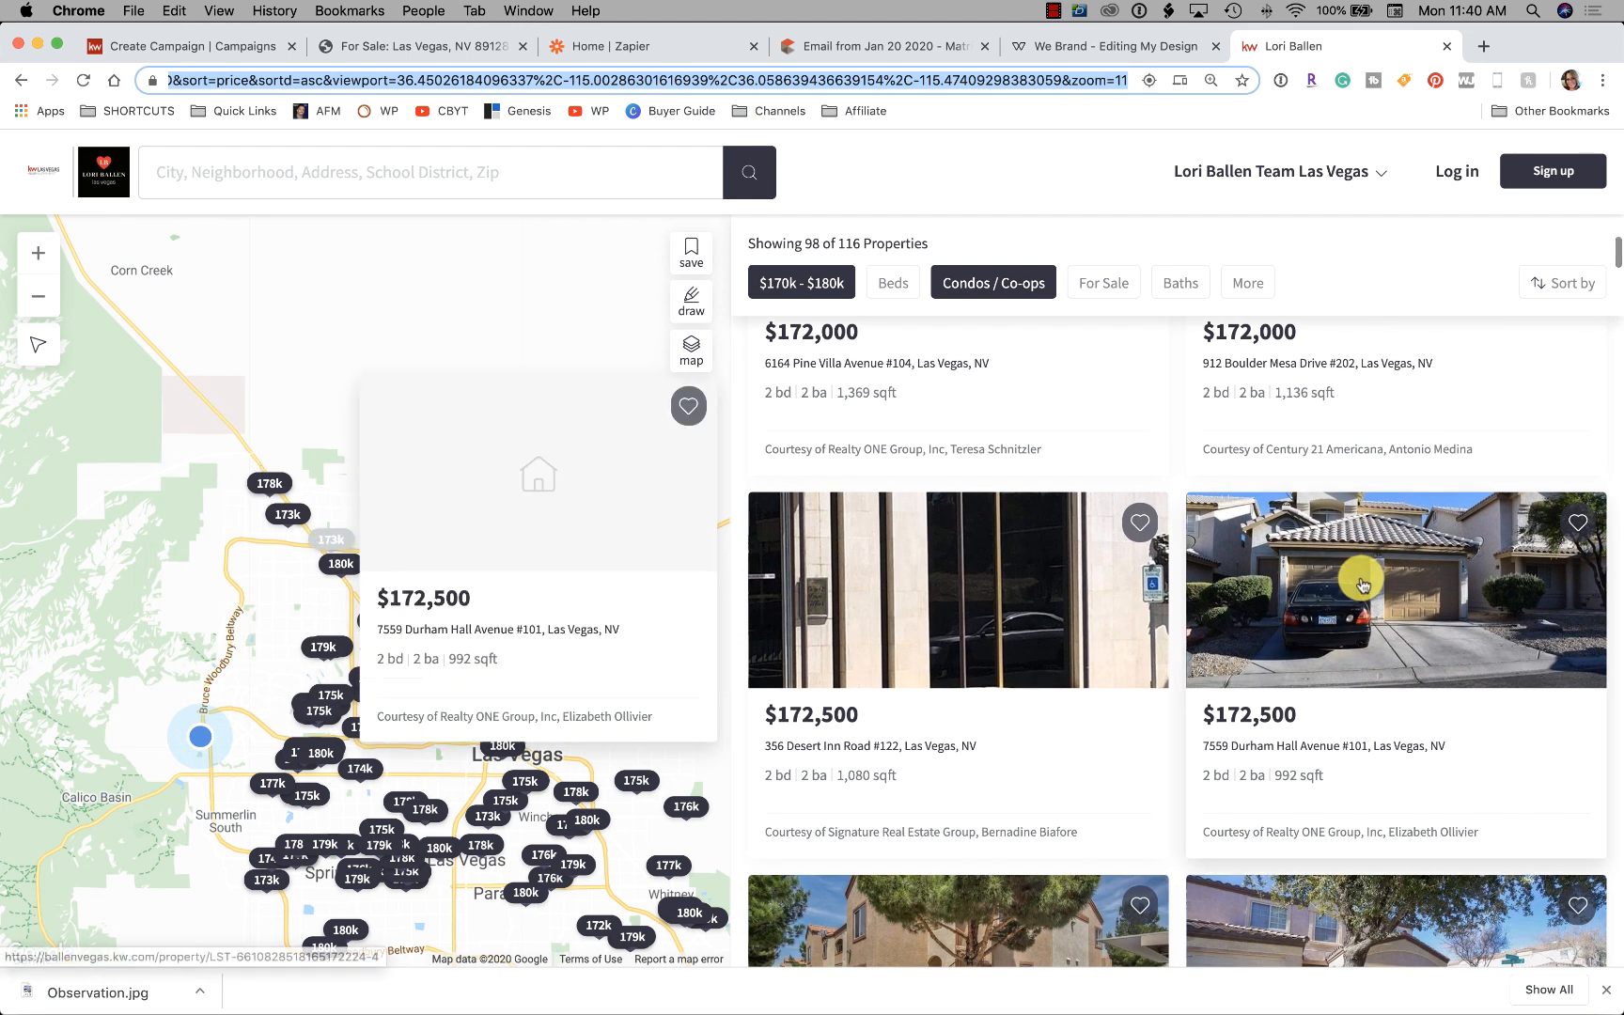
pyautogui.scroll(-10, 1385, 645)
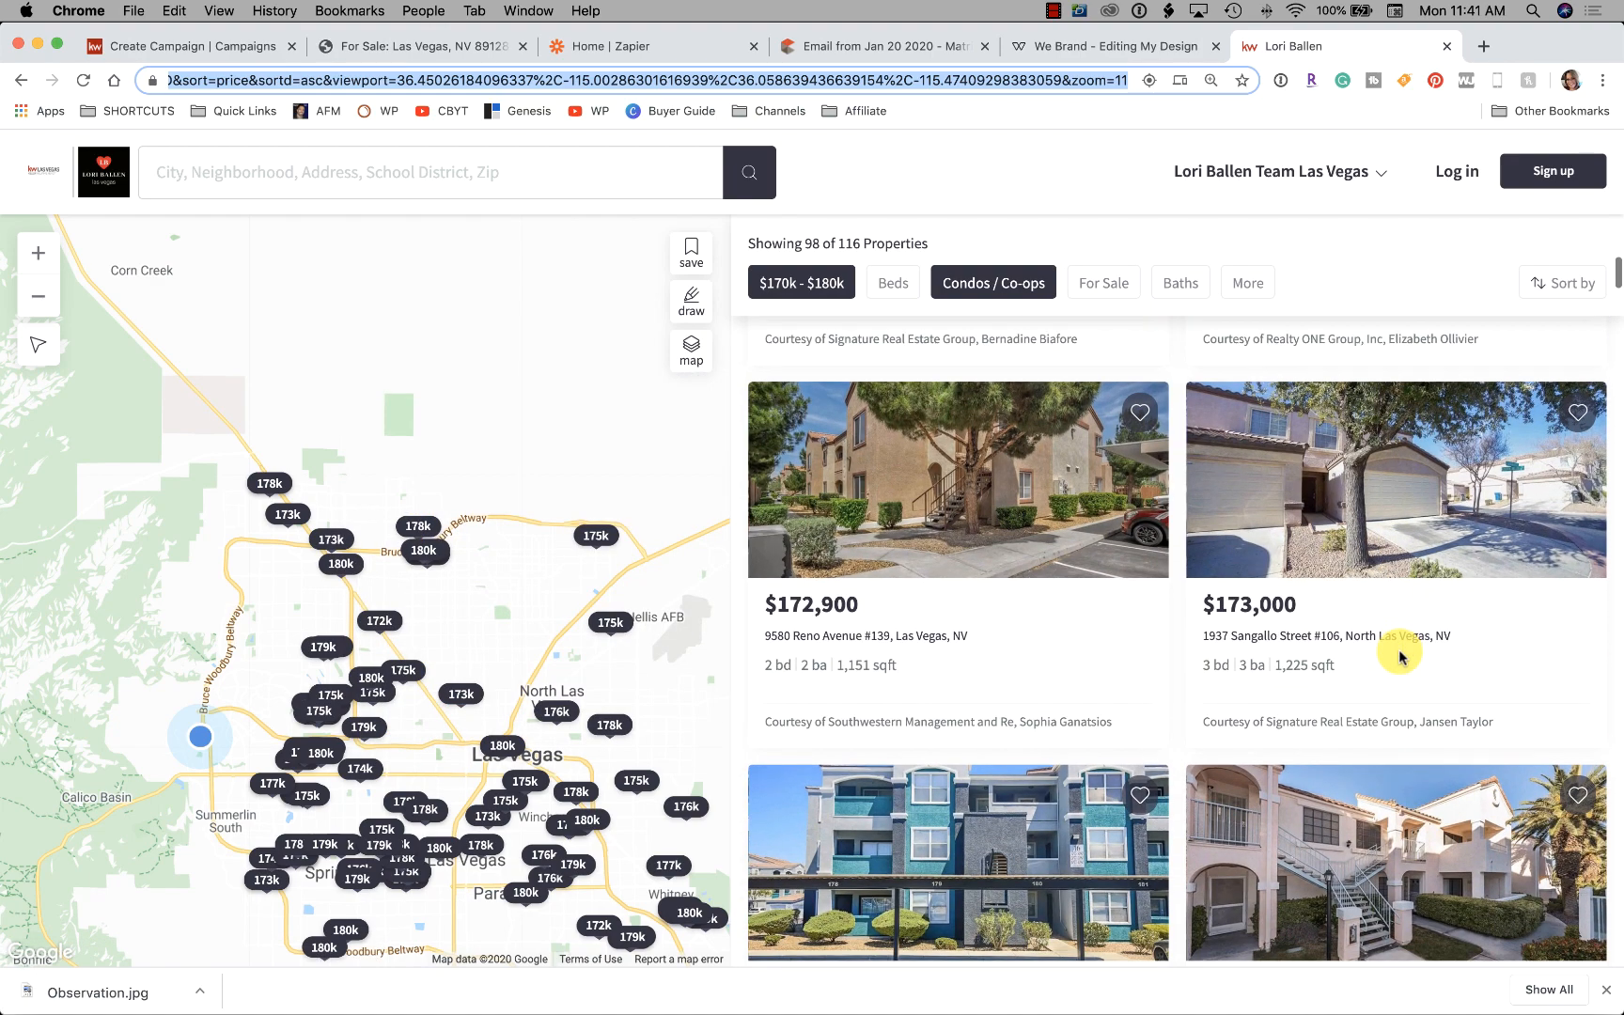
pyautogui.scroll(20, 1404, 616)
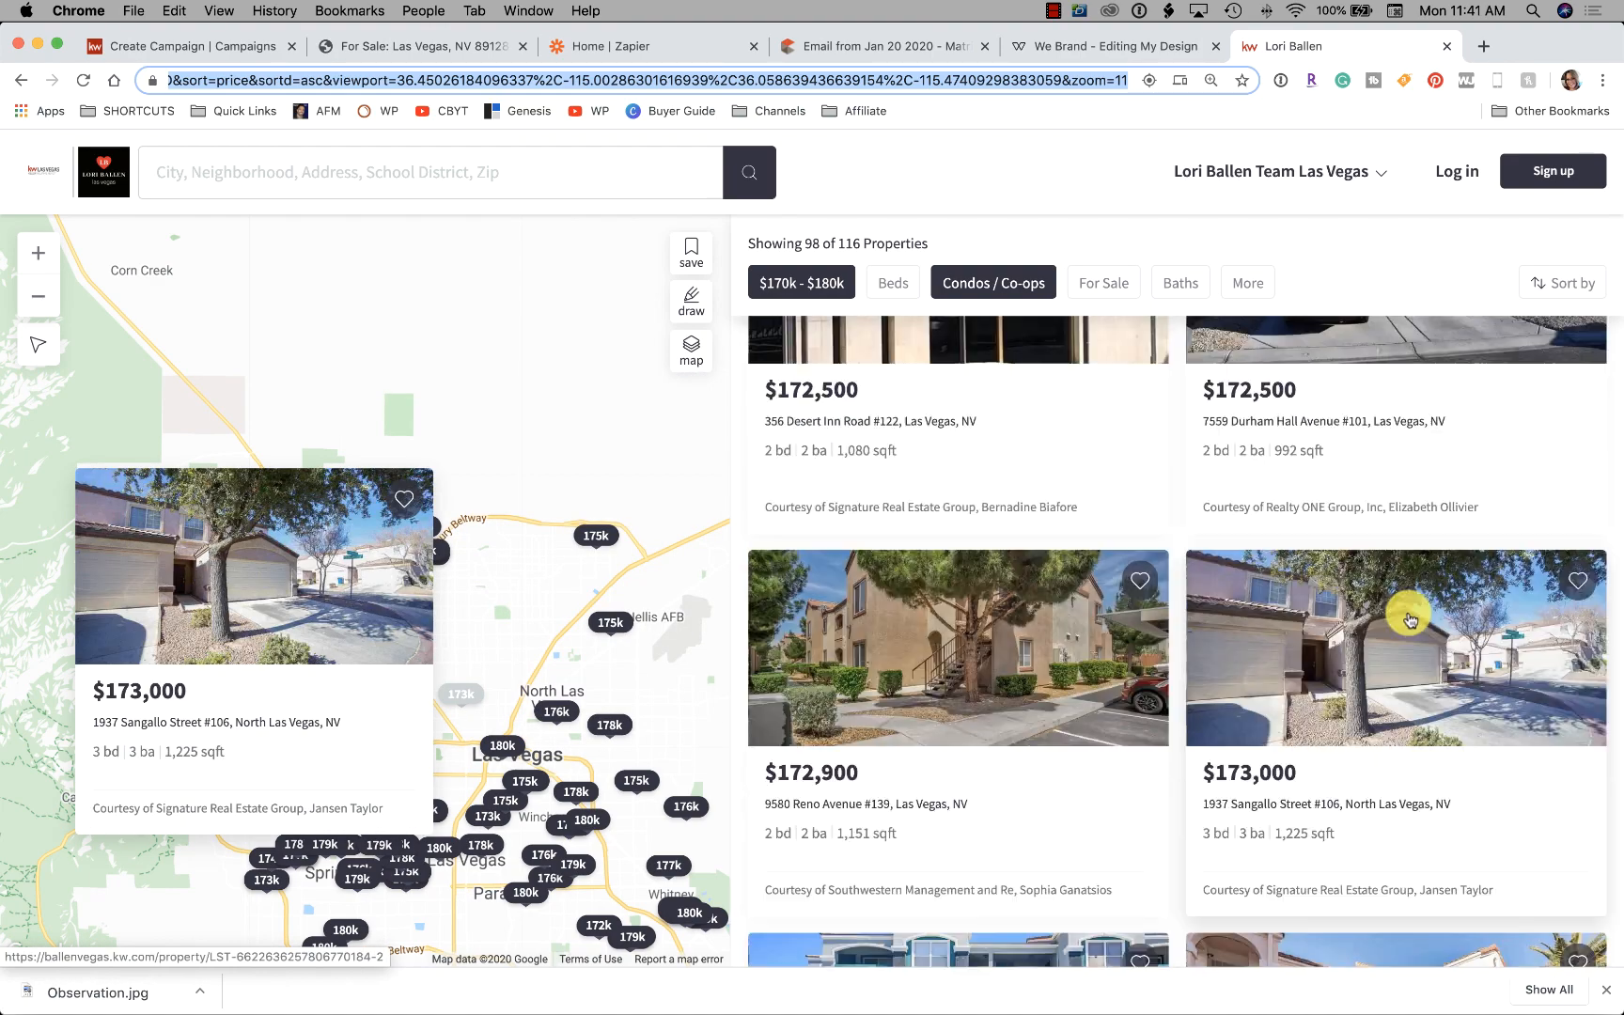
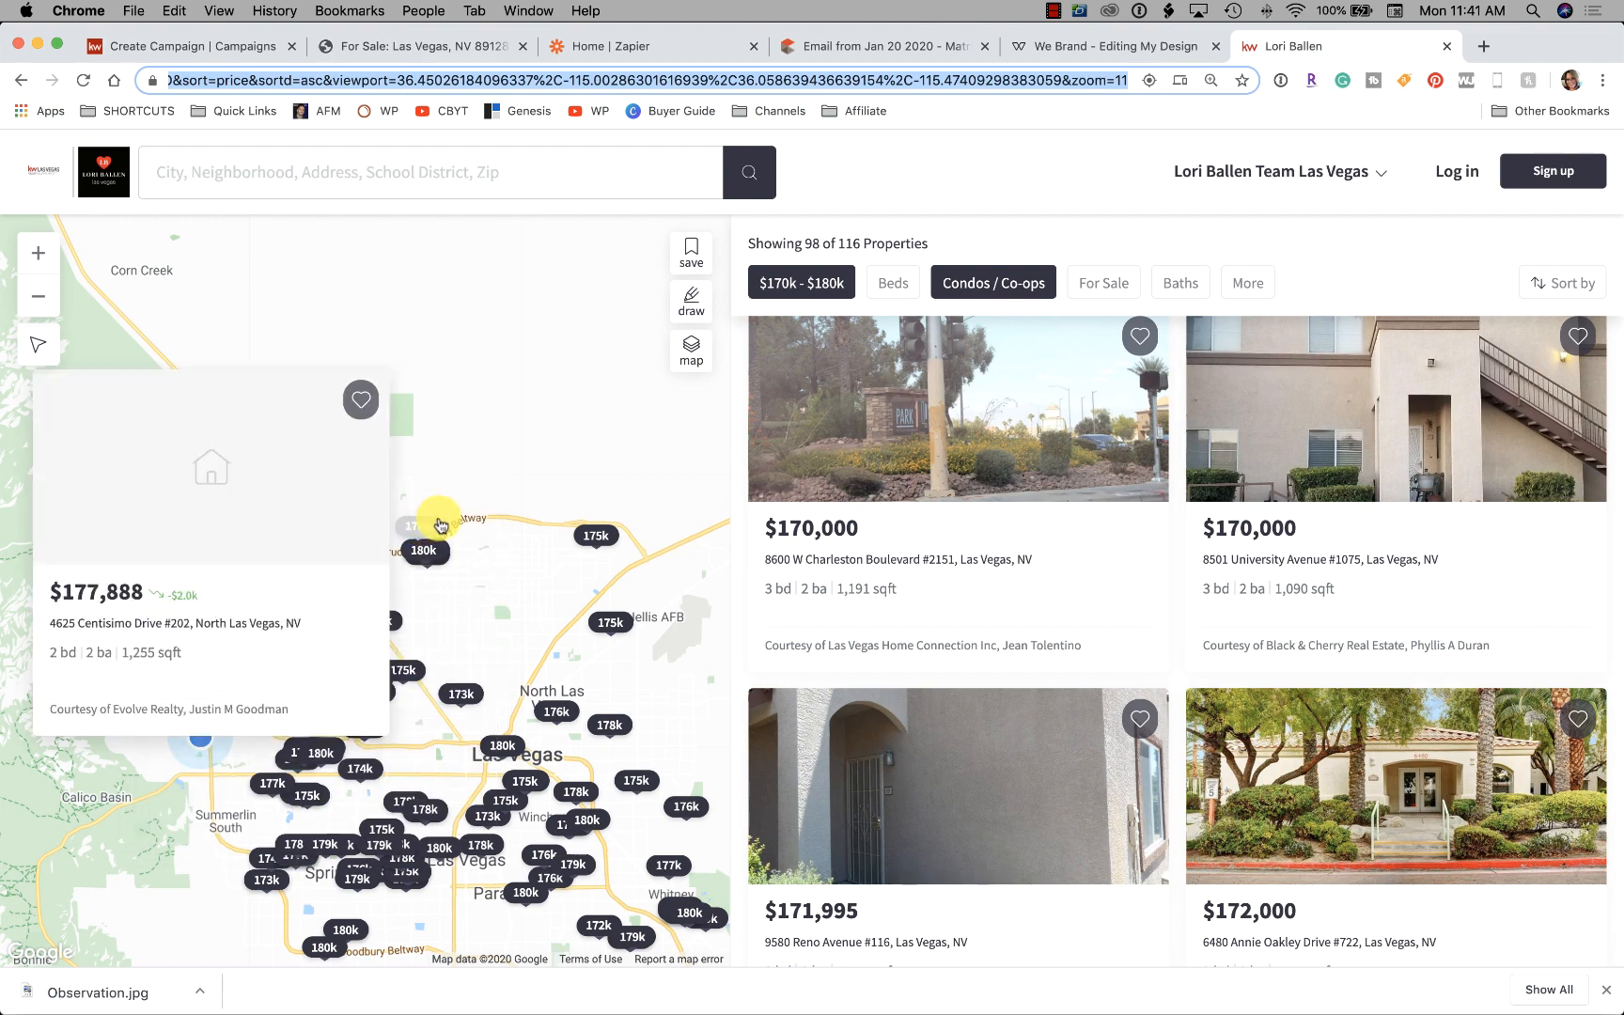
# Pan the condo search map to recentre the listings
pyautogui.scroll(-3, 538, 540)
pyautogui.scroll(-1, 1113, 576)
pyautogui.scroll(3, 665, 523)
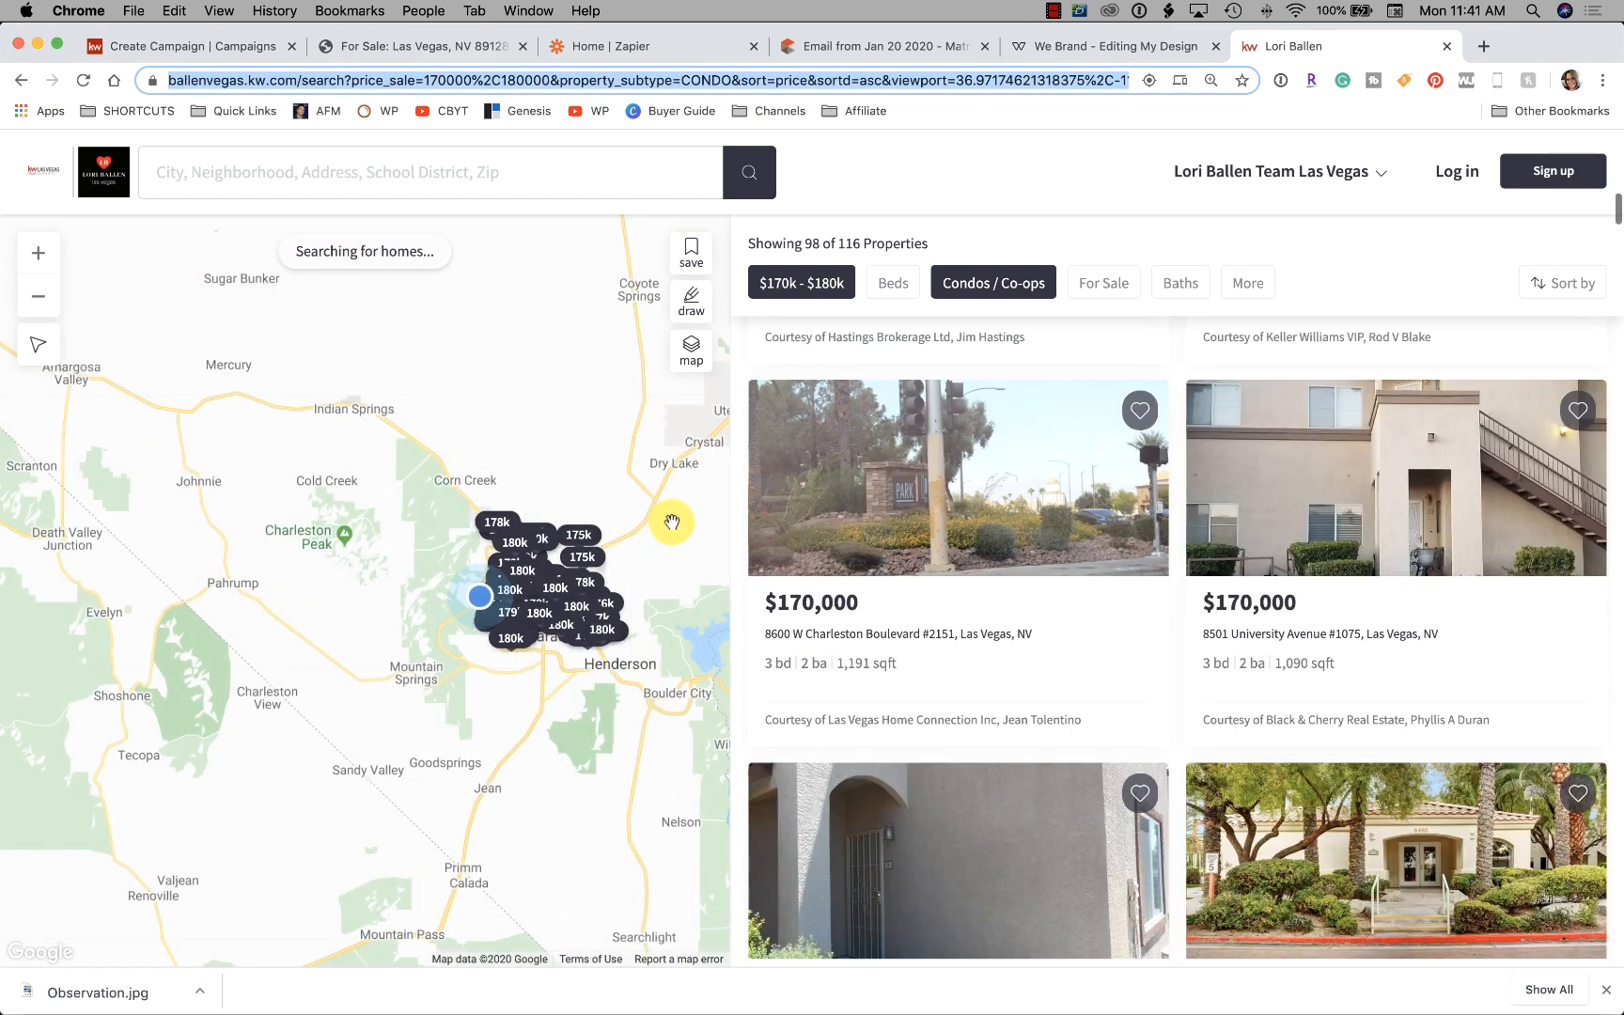
pyautogui.moveTo(543, 519); pyautogui.dragTo(508, 291)
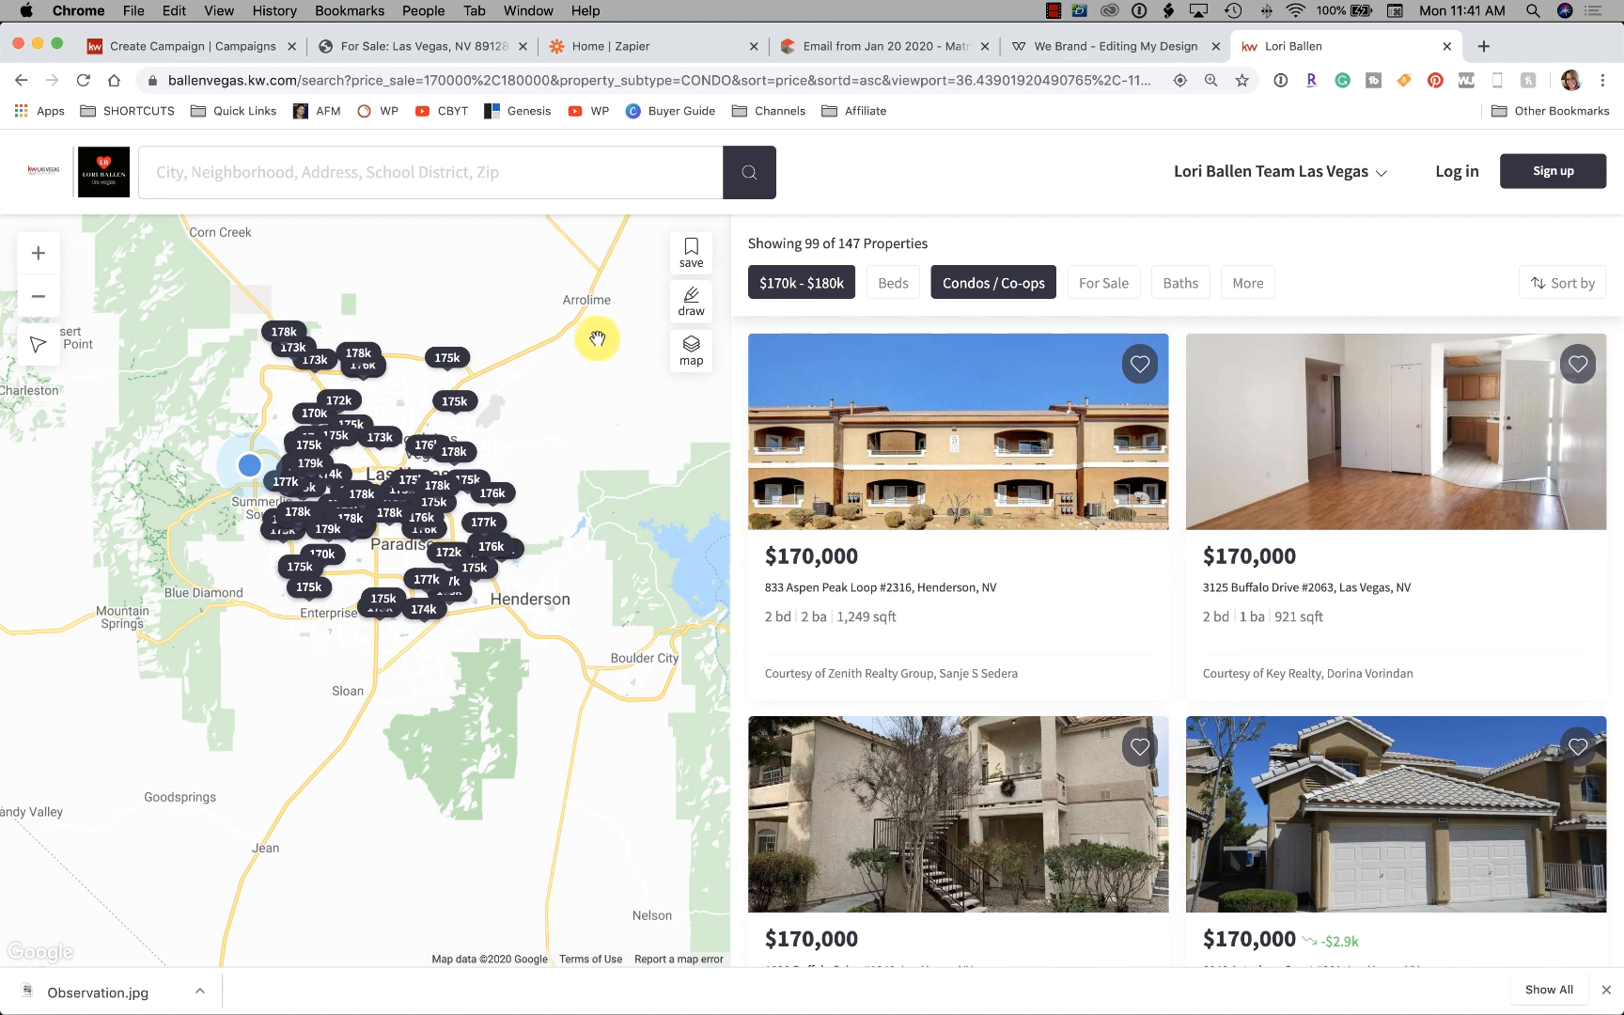
pyautogui.click(404, 47)
pyautogui.scroll(-4, 680, 376)
pyautogui.scroll(-10, 681, 376)
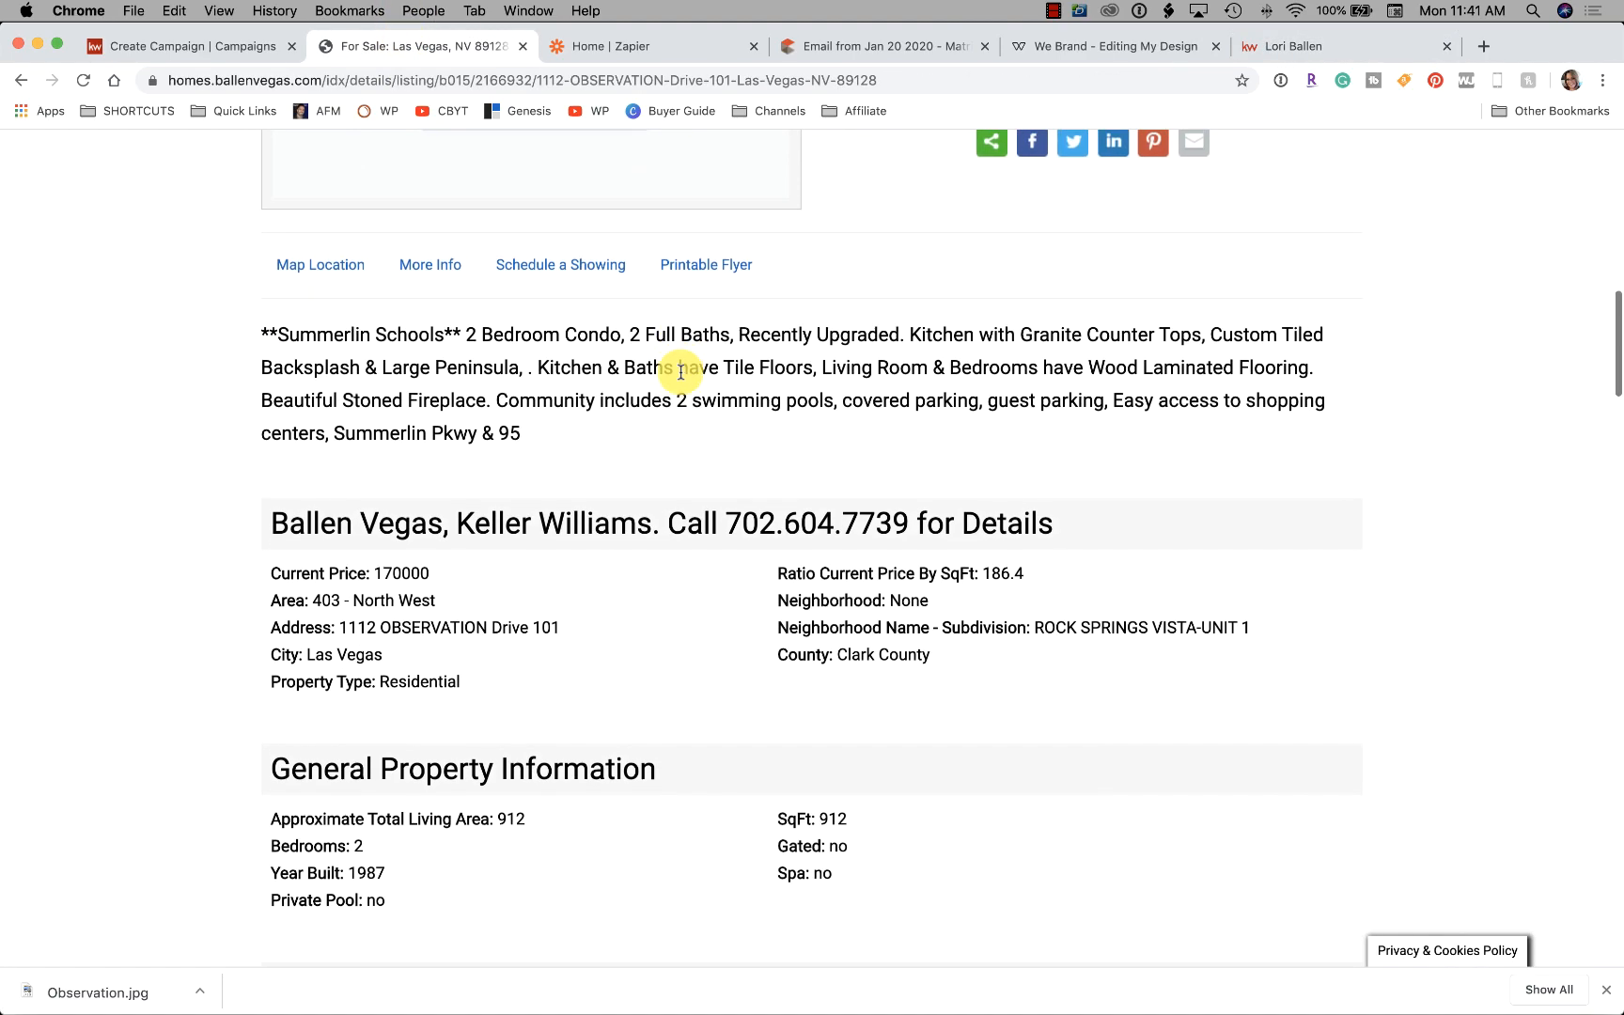
pyautogui.scroll(-12, 680, 370)
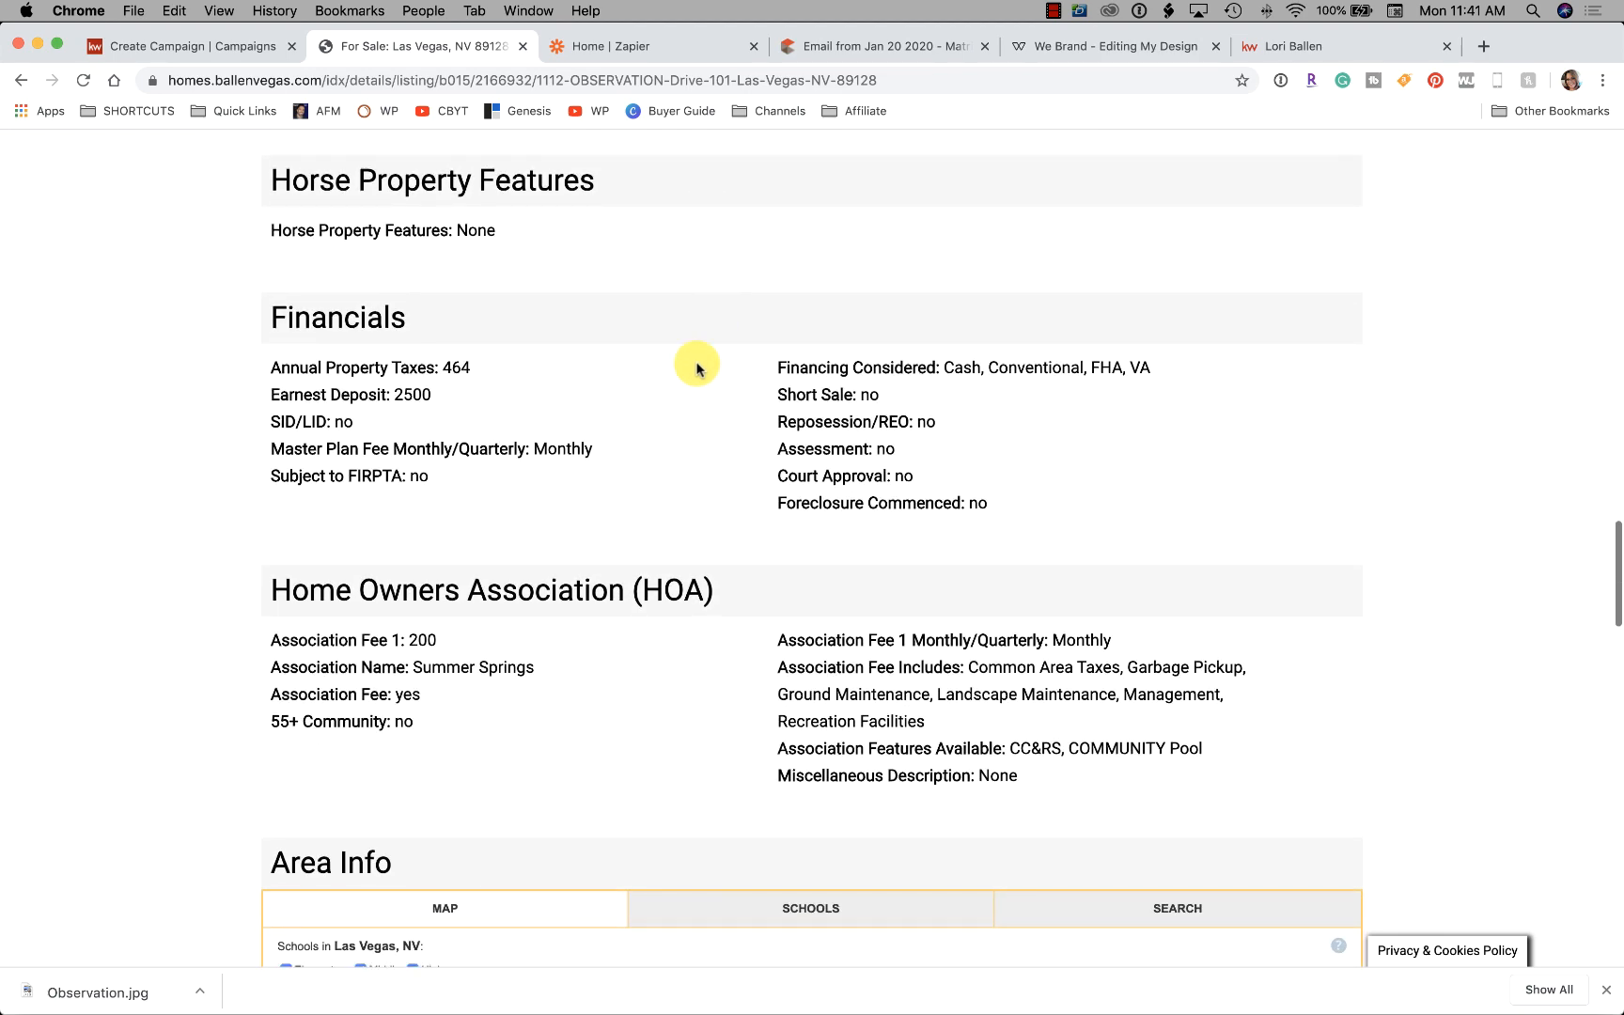
pyautogui.scroll(-1, 624, 356)
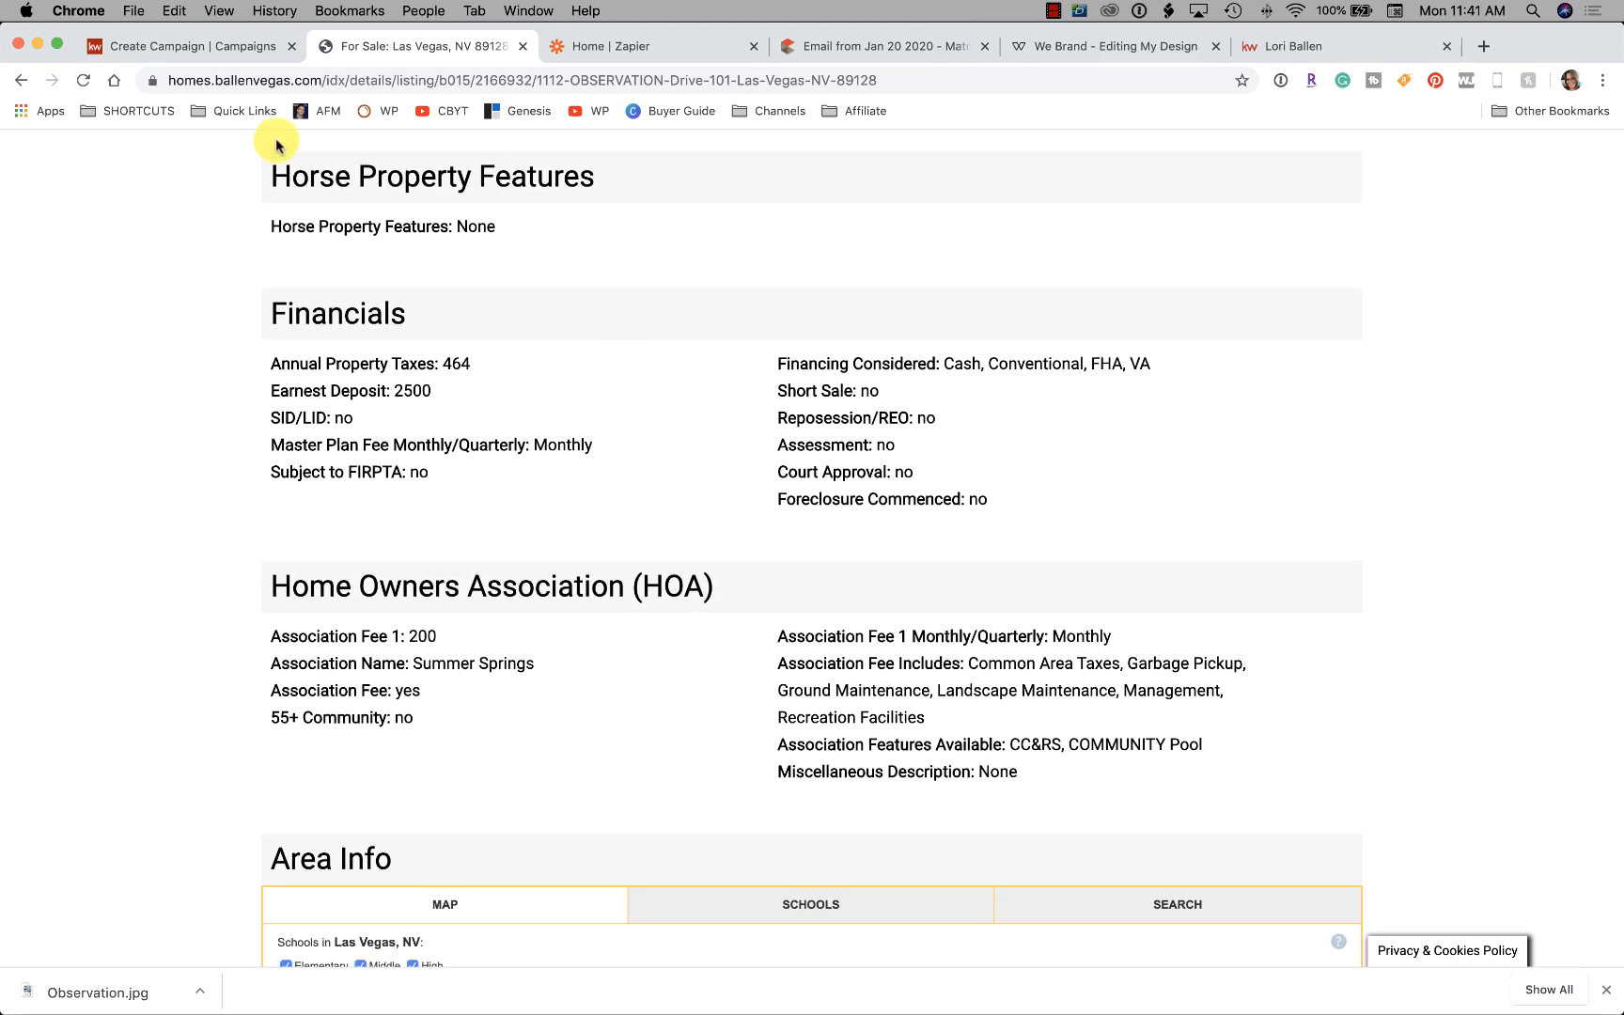
# Paste the $170k–$180k condo search URL into the ad's Follow-up Destination URL
pyautogui.click(195, 54)
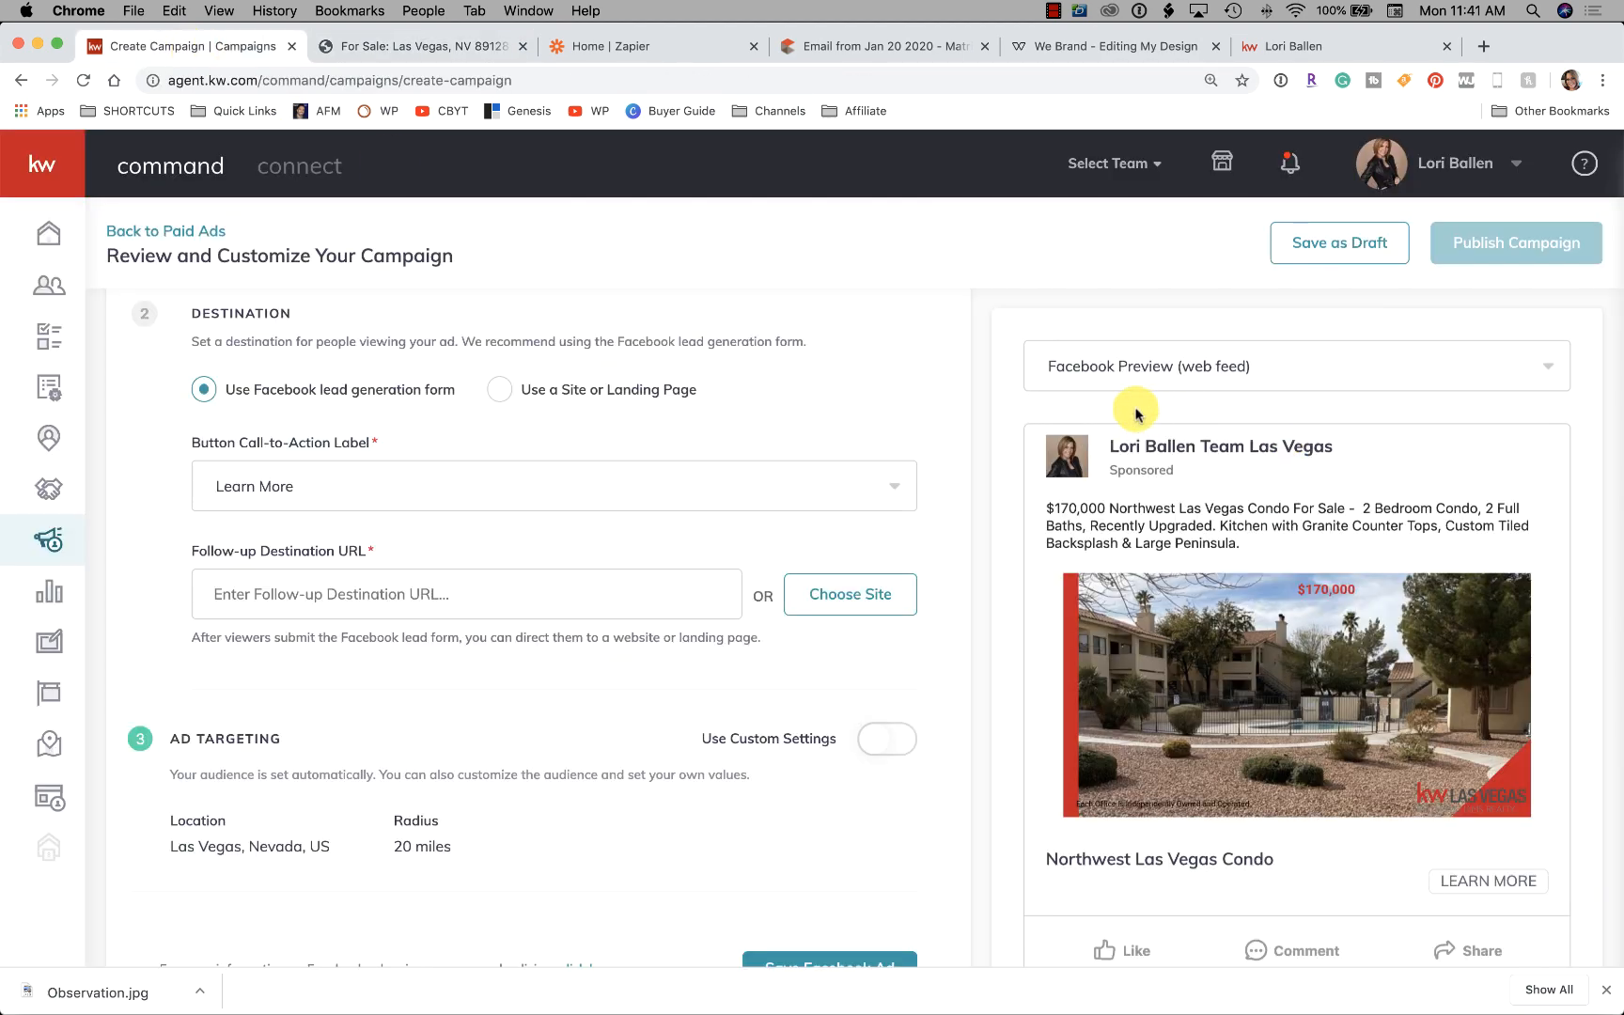
pyautogui.scroll(-2, 1338, 596)
pyautogui.scroll(2, 1127, 582)
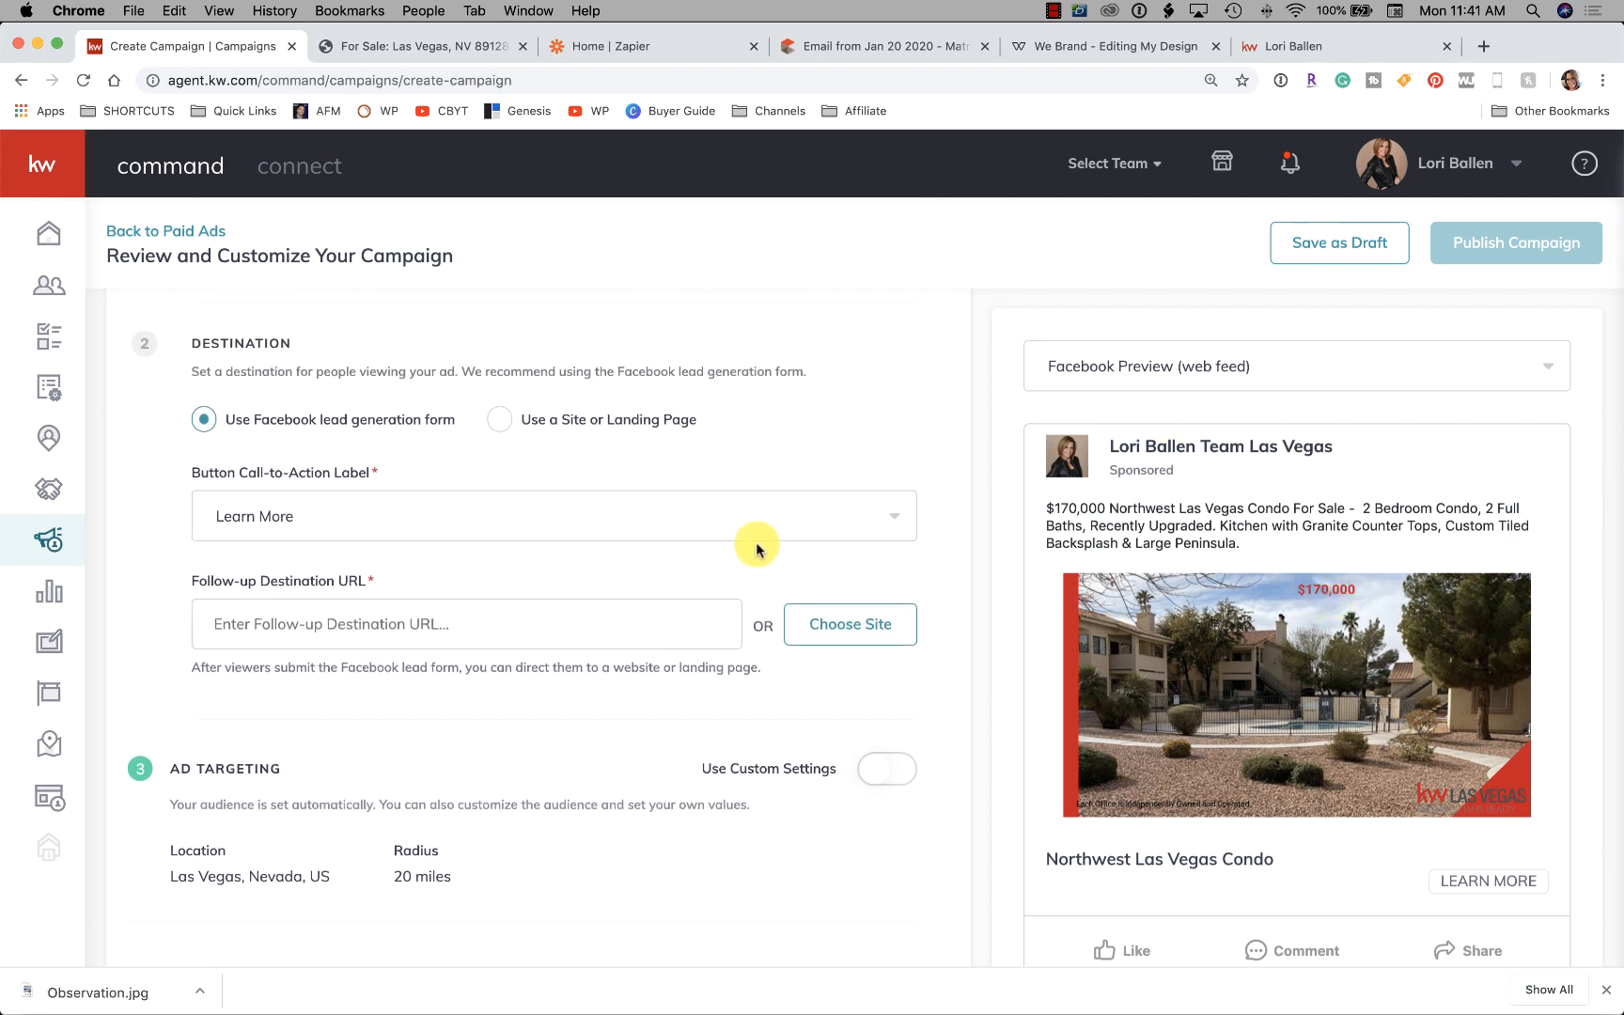
pyautogui.scroll(-1, 657, 573)
pyautogui.click(498, 603)
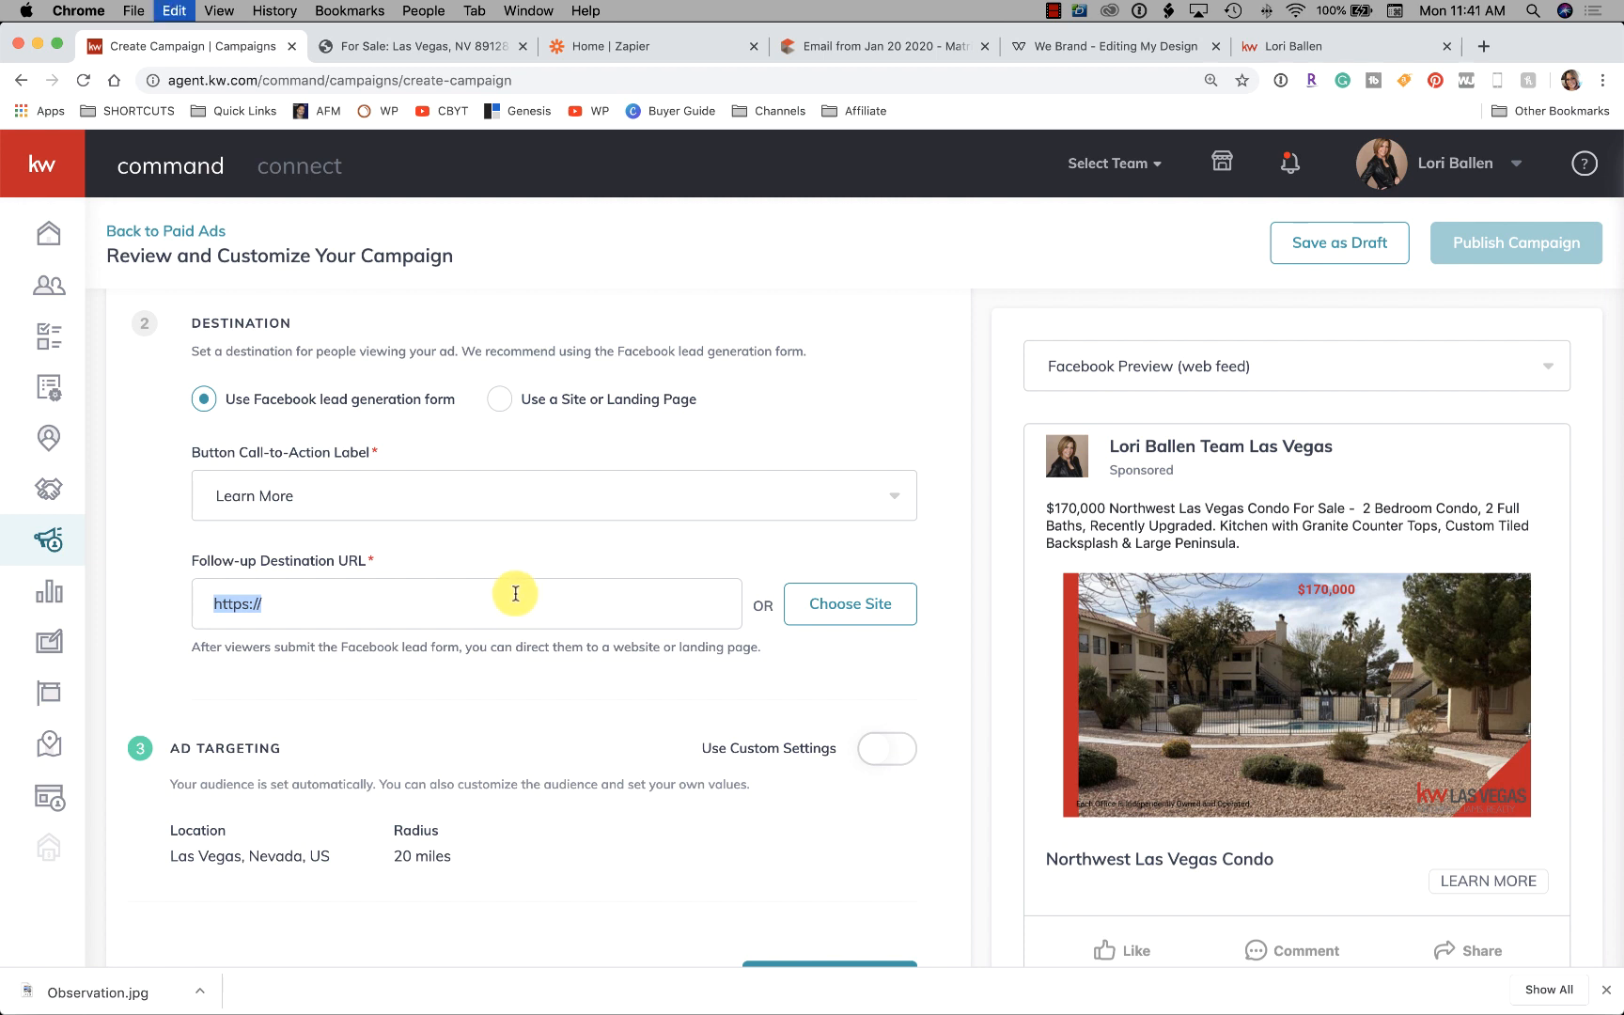
pyautogui.press('super+v')
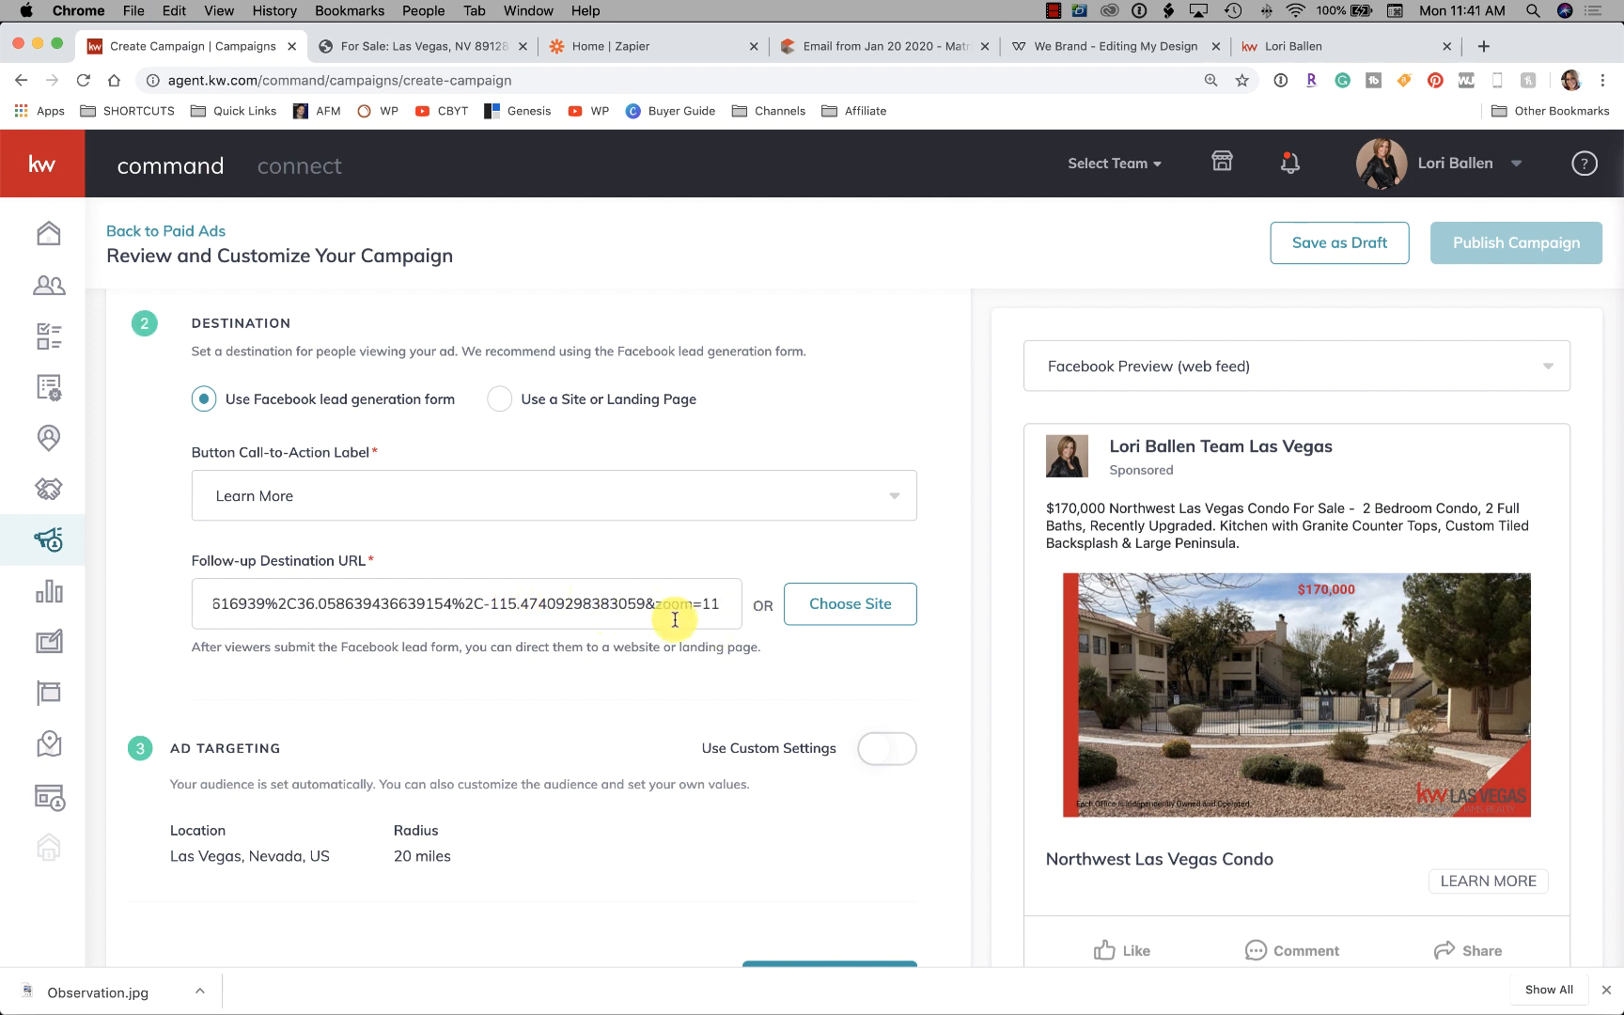
# Browse the Choose Site page list and close it without picking a page
pyautogui.click(855, 609)
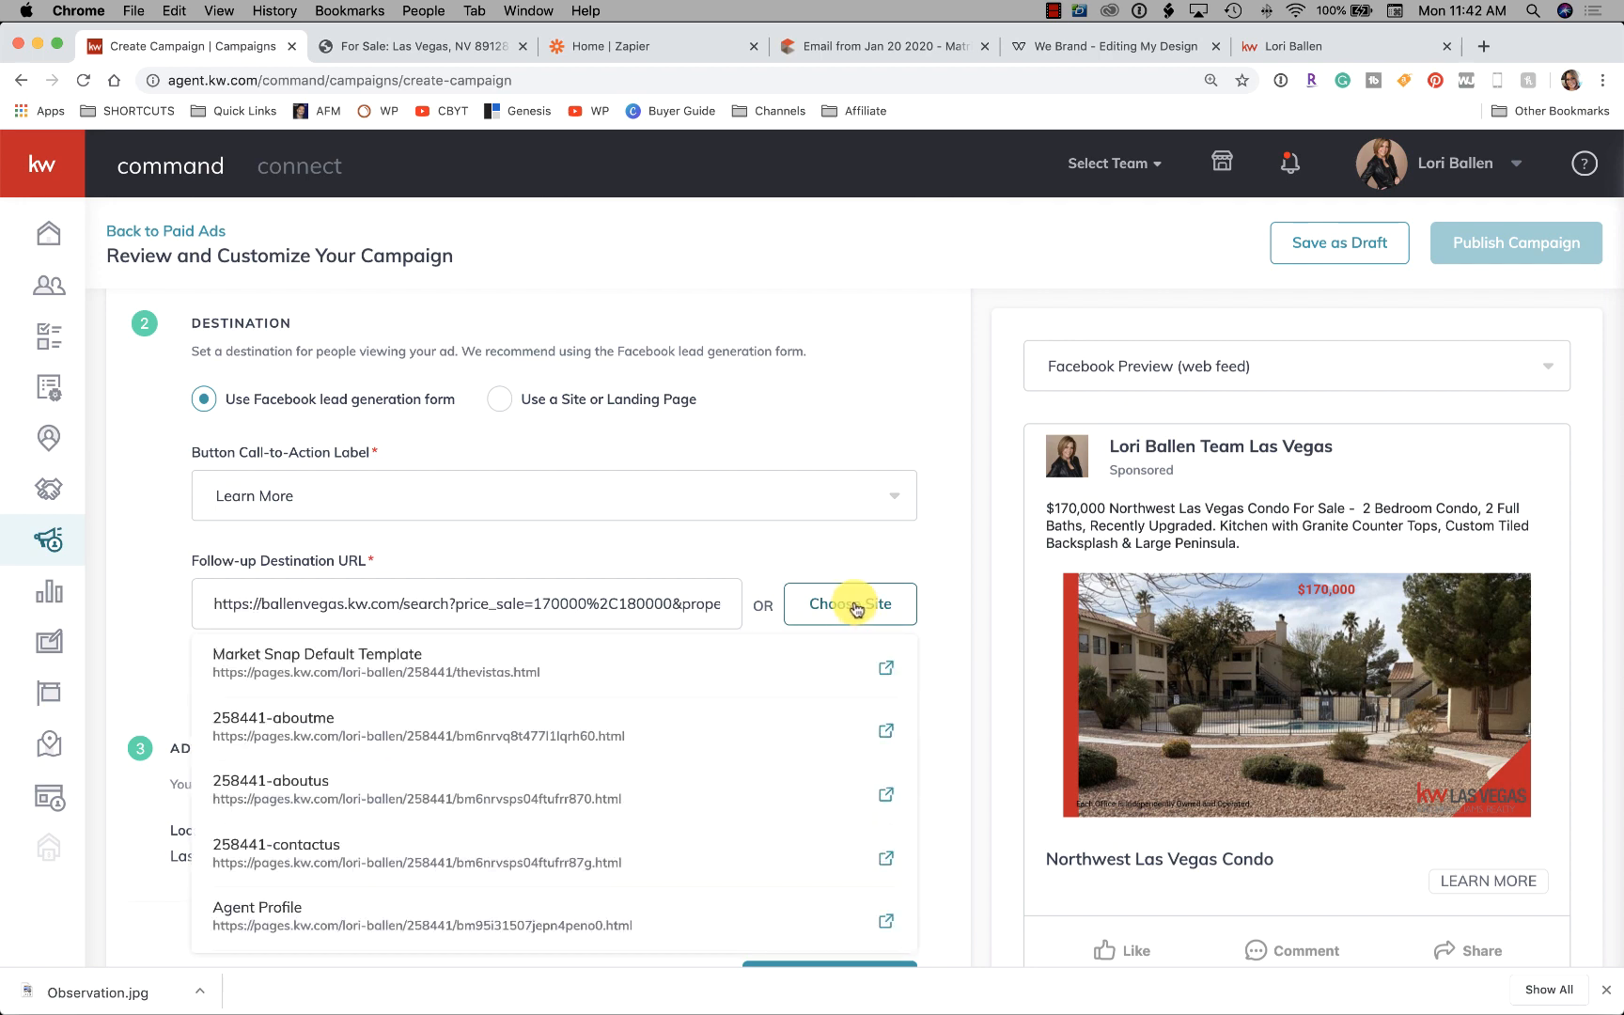
pyautogui.scroll(-2, 475, 714)
pyautogui.scroll(-5, 476, 759)
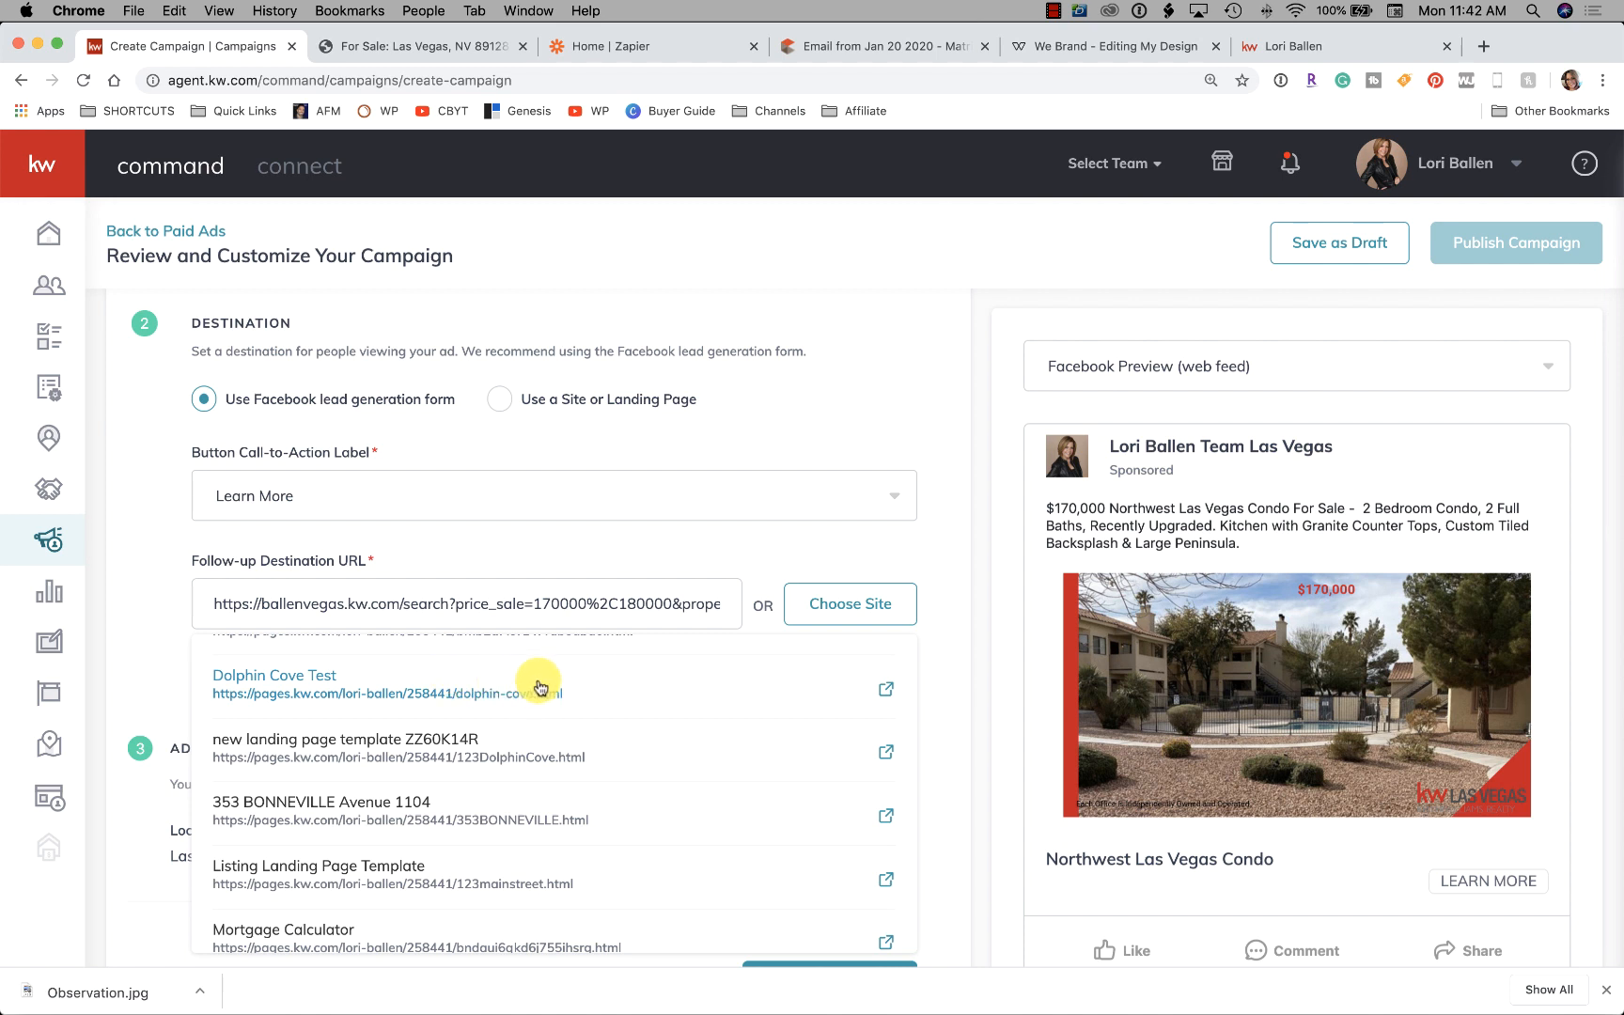
pyautogui.click(584, 464)
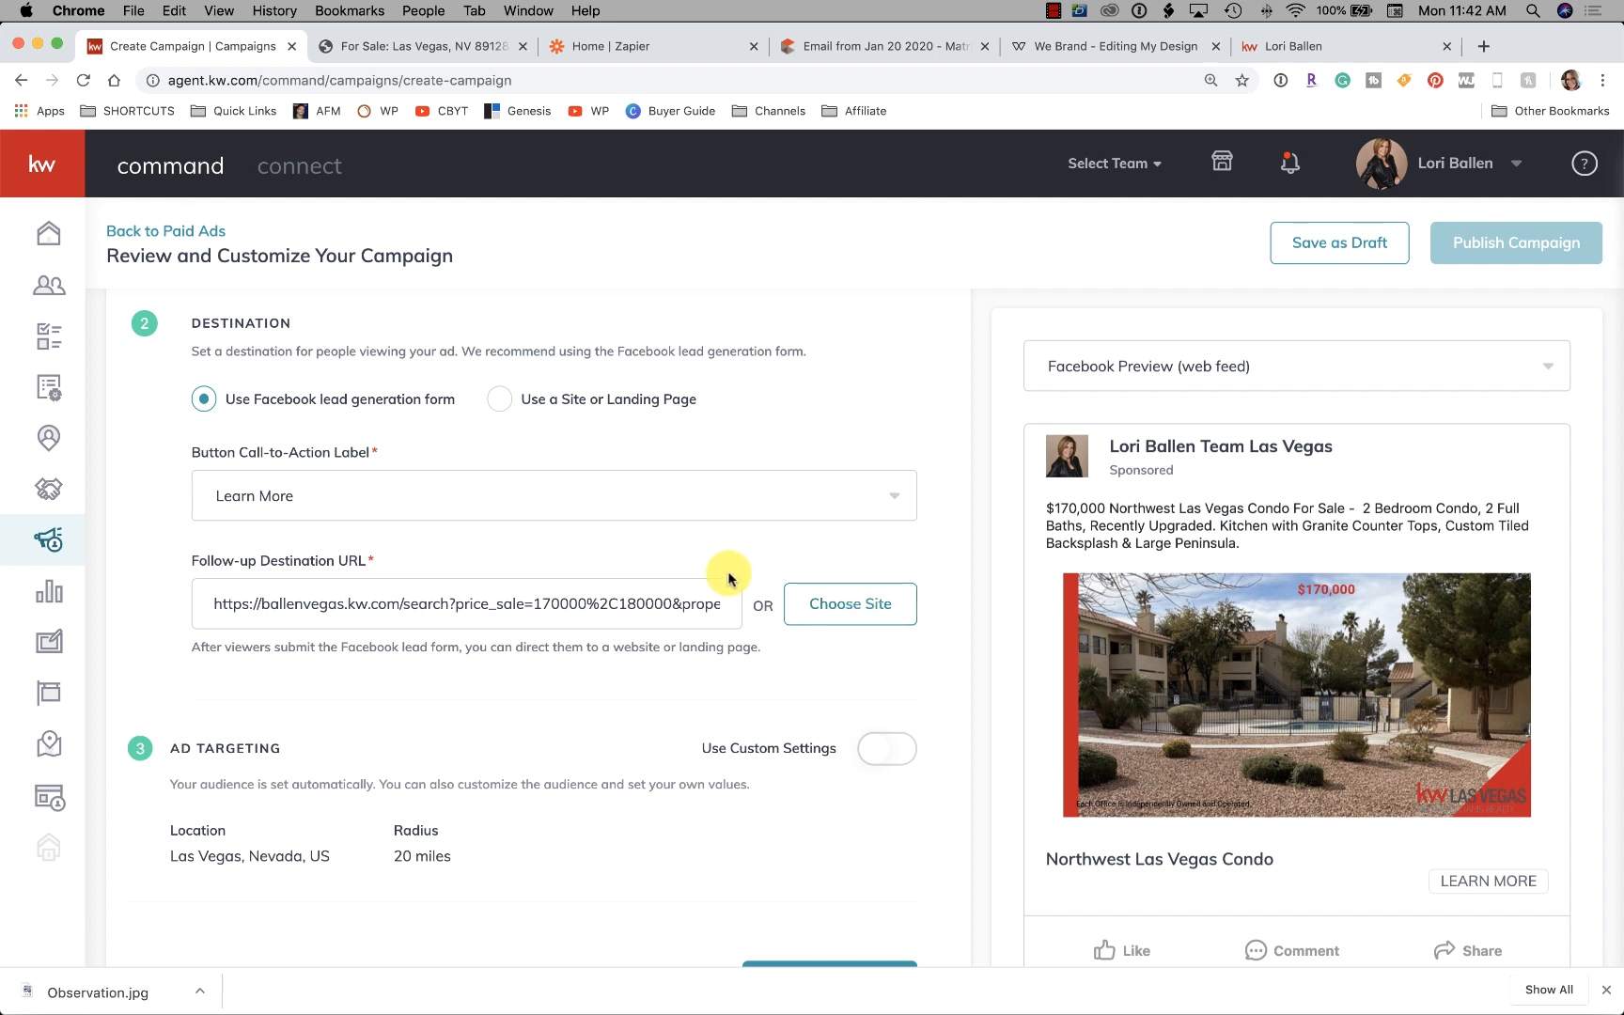
pyautogui.scroll(-3, 729, 575)
pyautogui.scroll(-1, 729, 575)
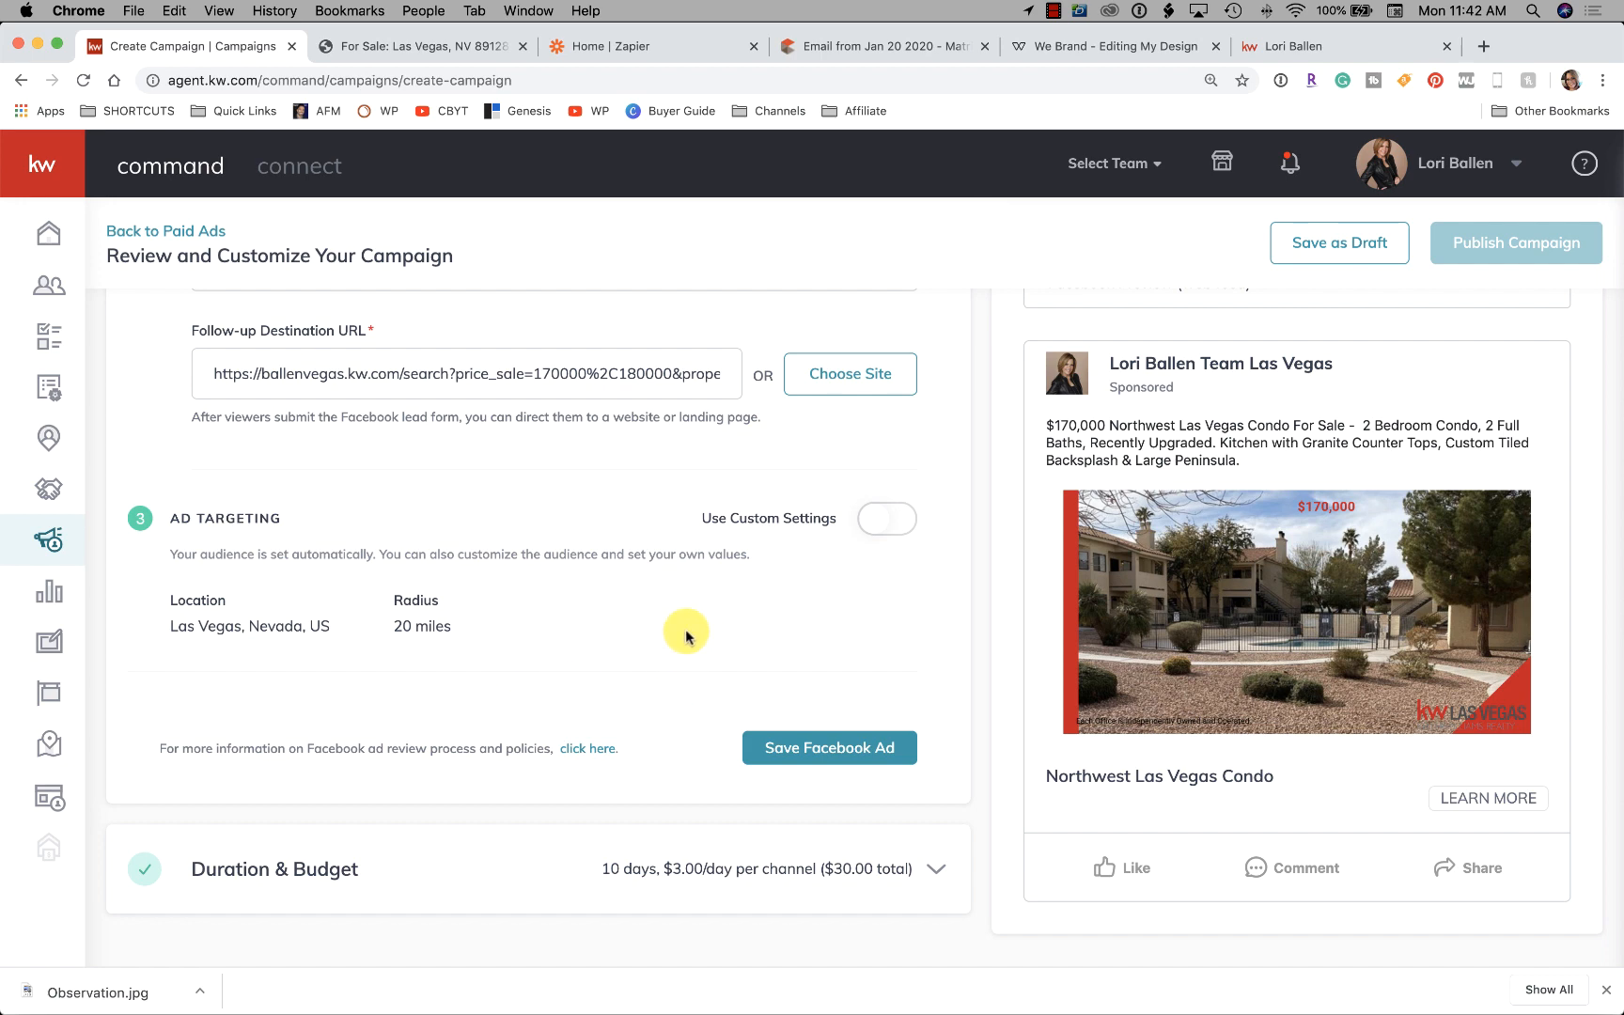
# Turn on Use Custom Settings for the ad's audience targeting
pyautogui.click(897, 528)
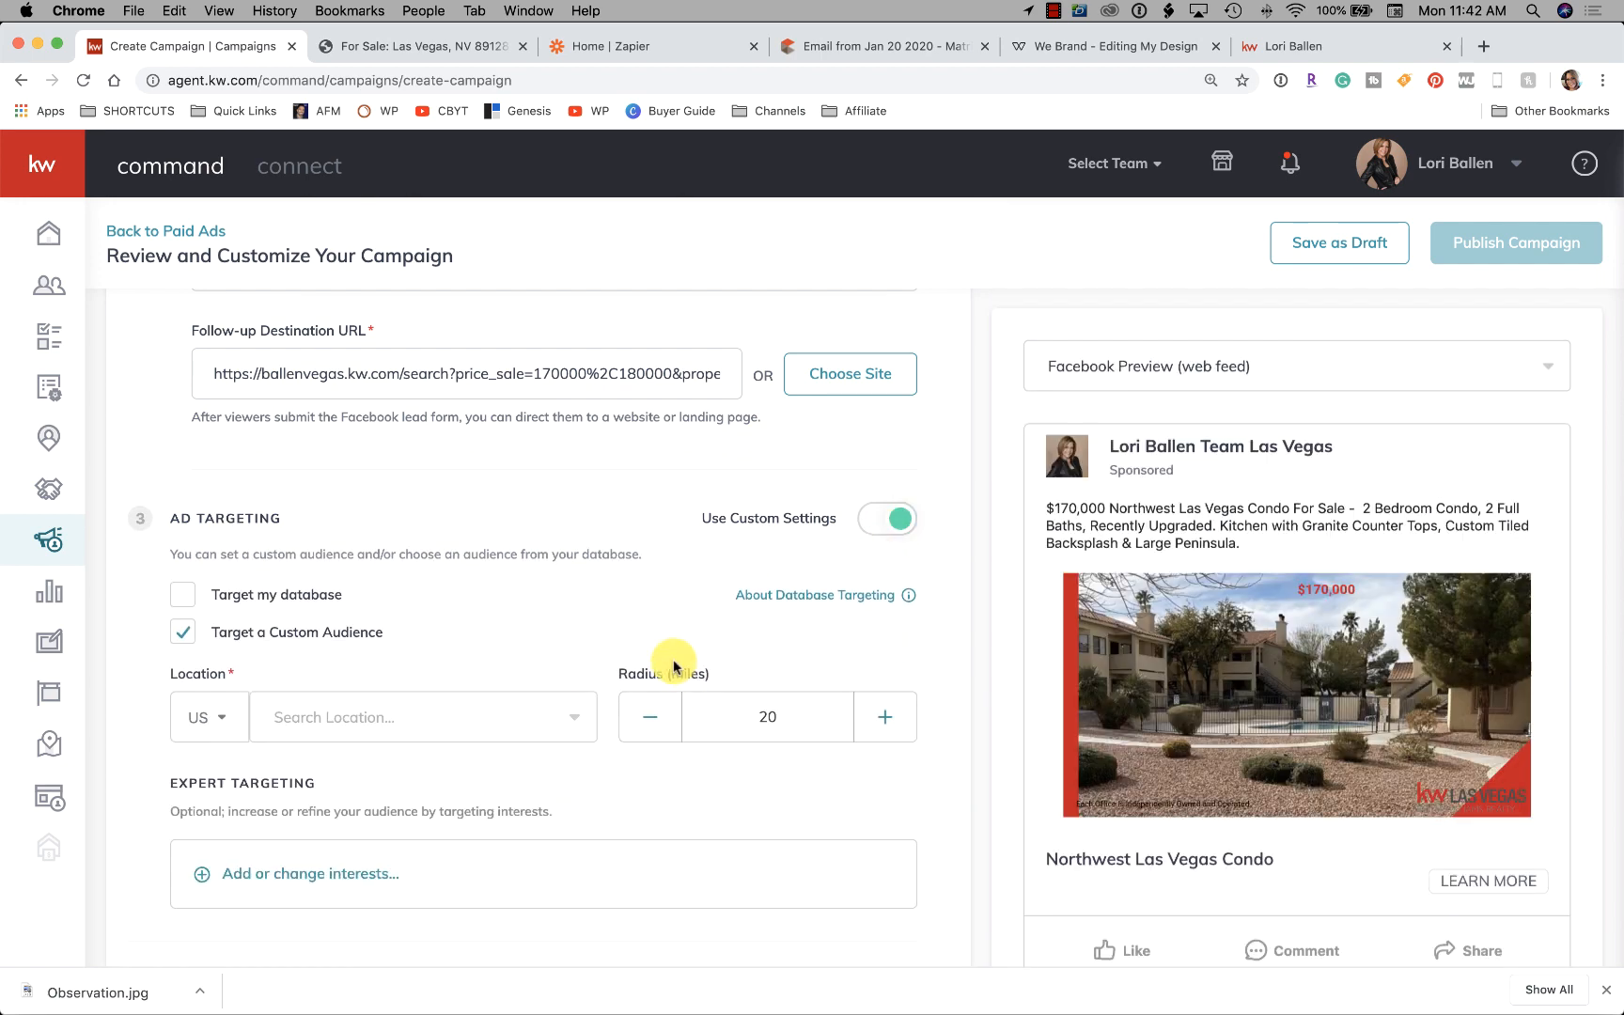
pyautogui.scroll(-1, 622, 655)
pyautogui.rightClick(179, 569)
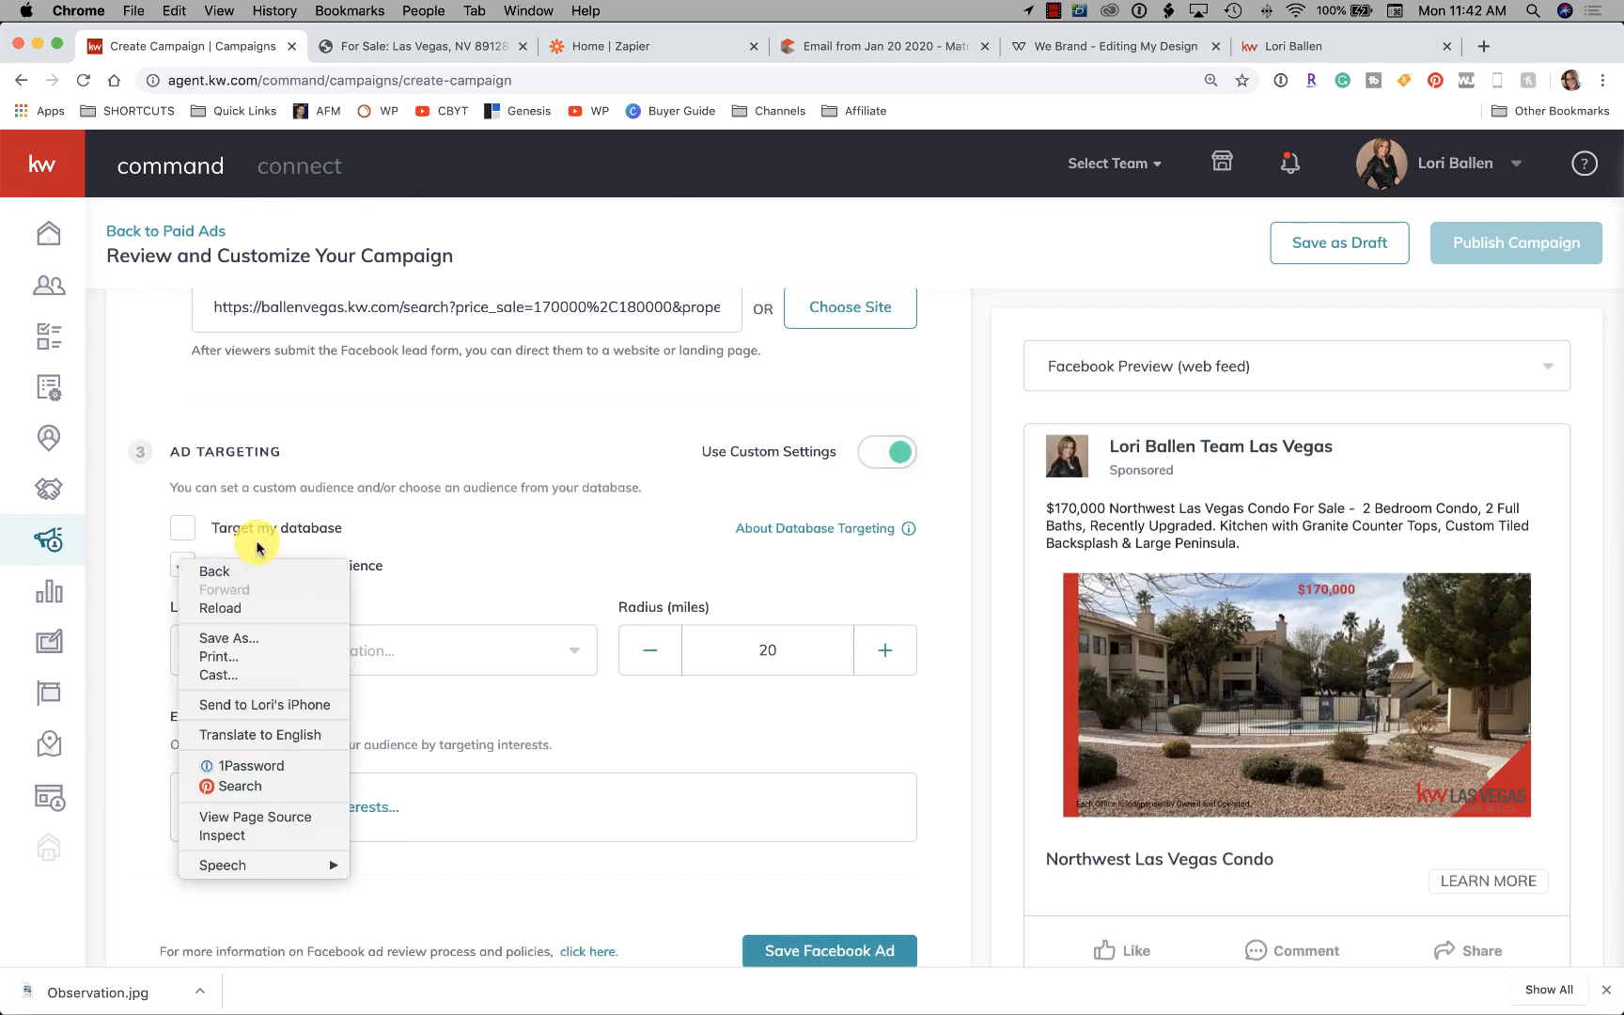
pyautogui.click(413, 543)
pyautogui.scroll(-2, 416, 596)
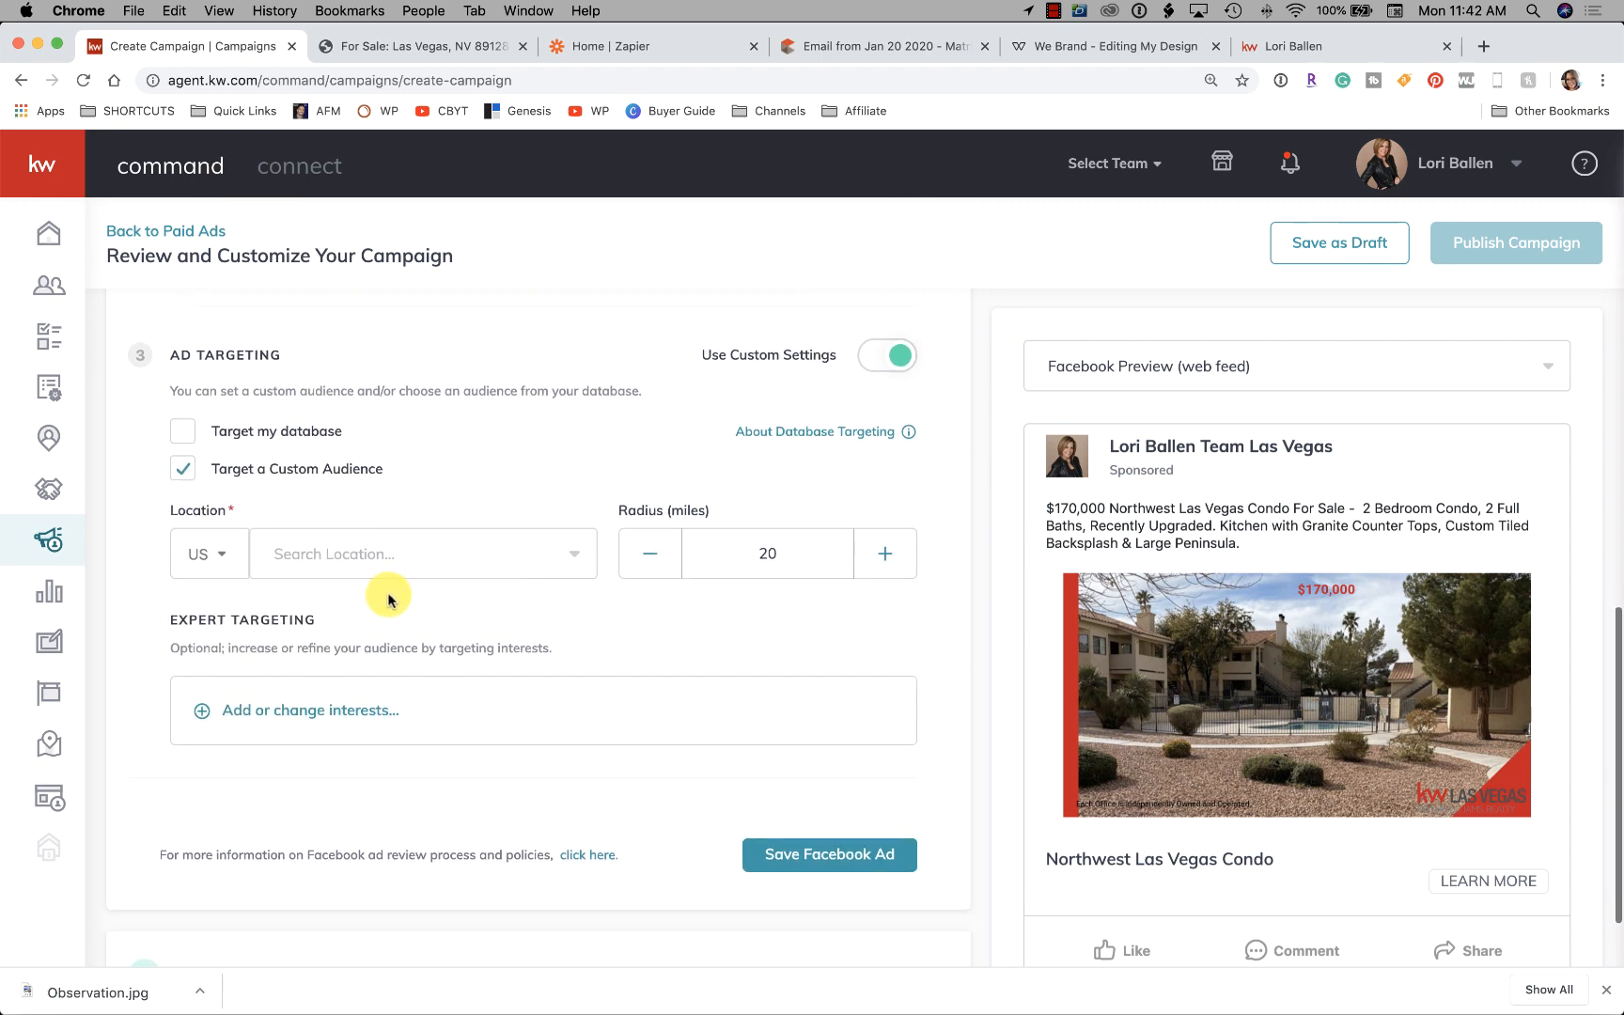
# Target Las Vegas, Nevada as the location with the radius reduced to 15 miles
pyautogui.click(342, 553)
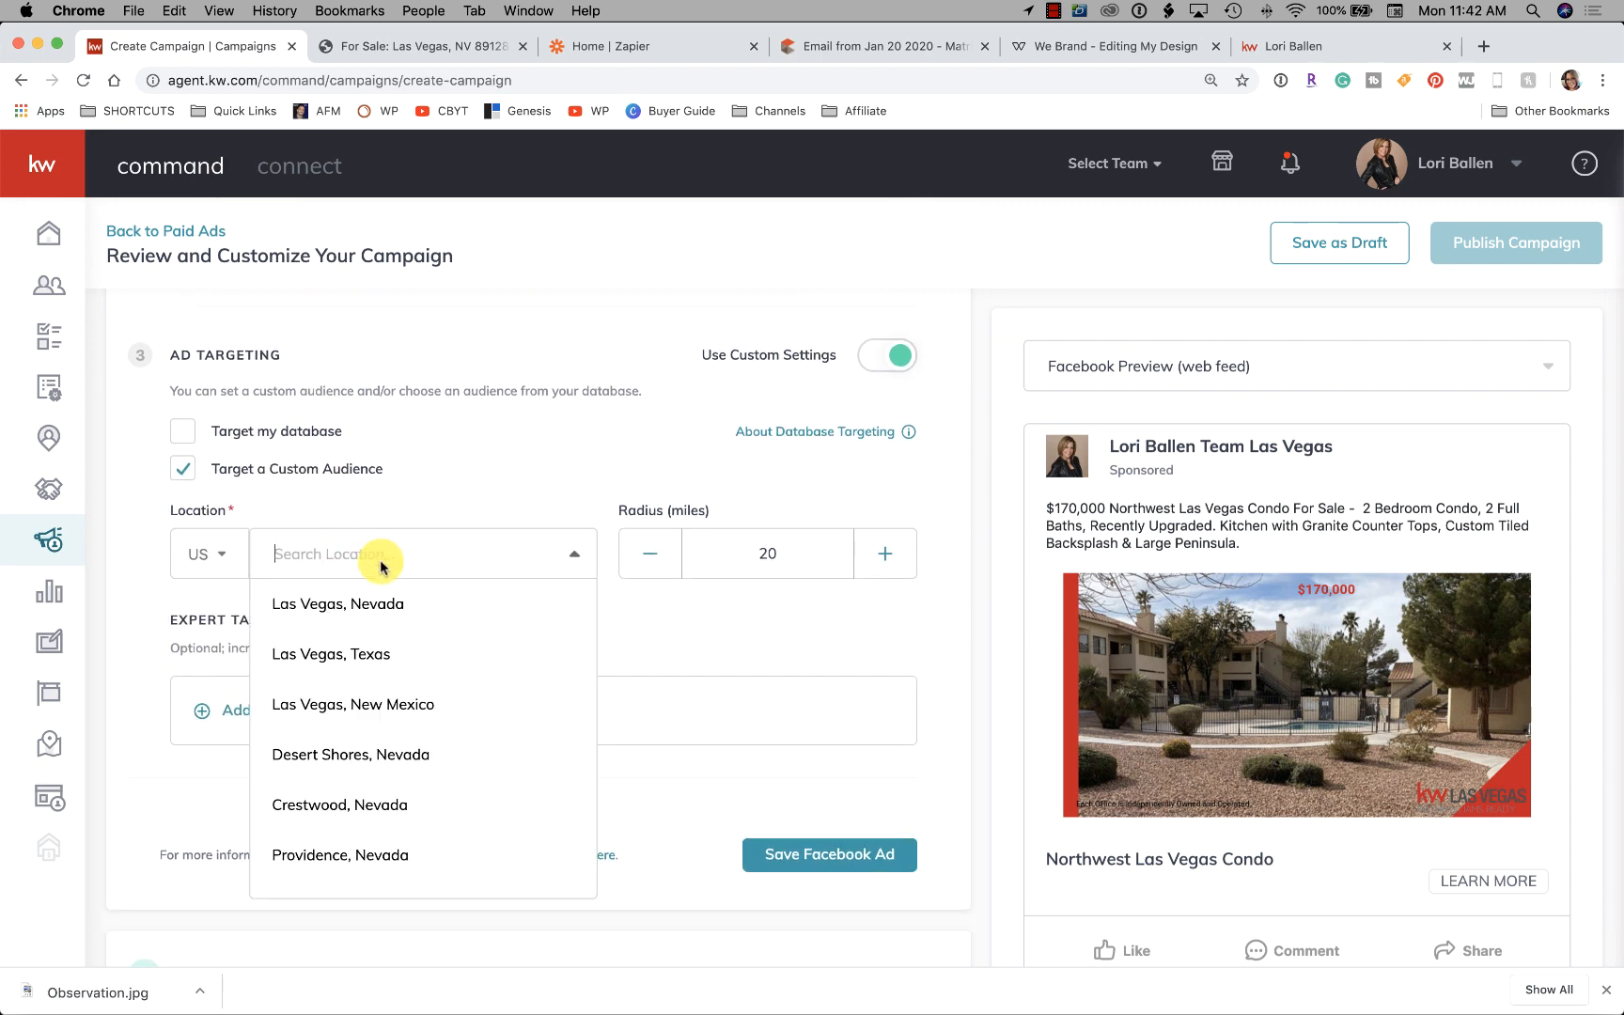
pyautogui.write('renter')
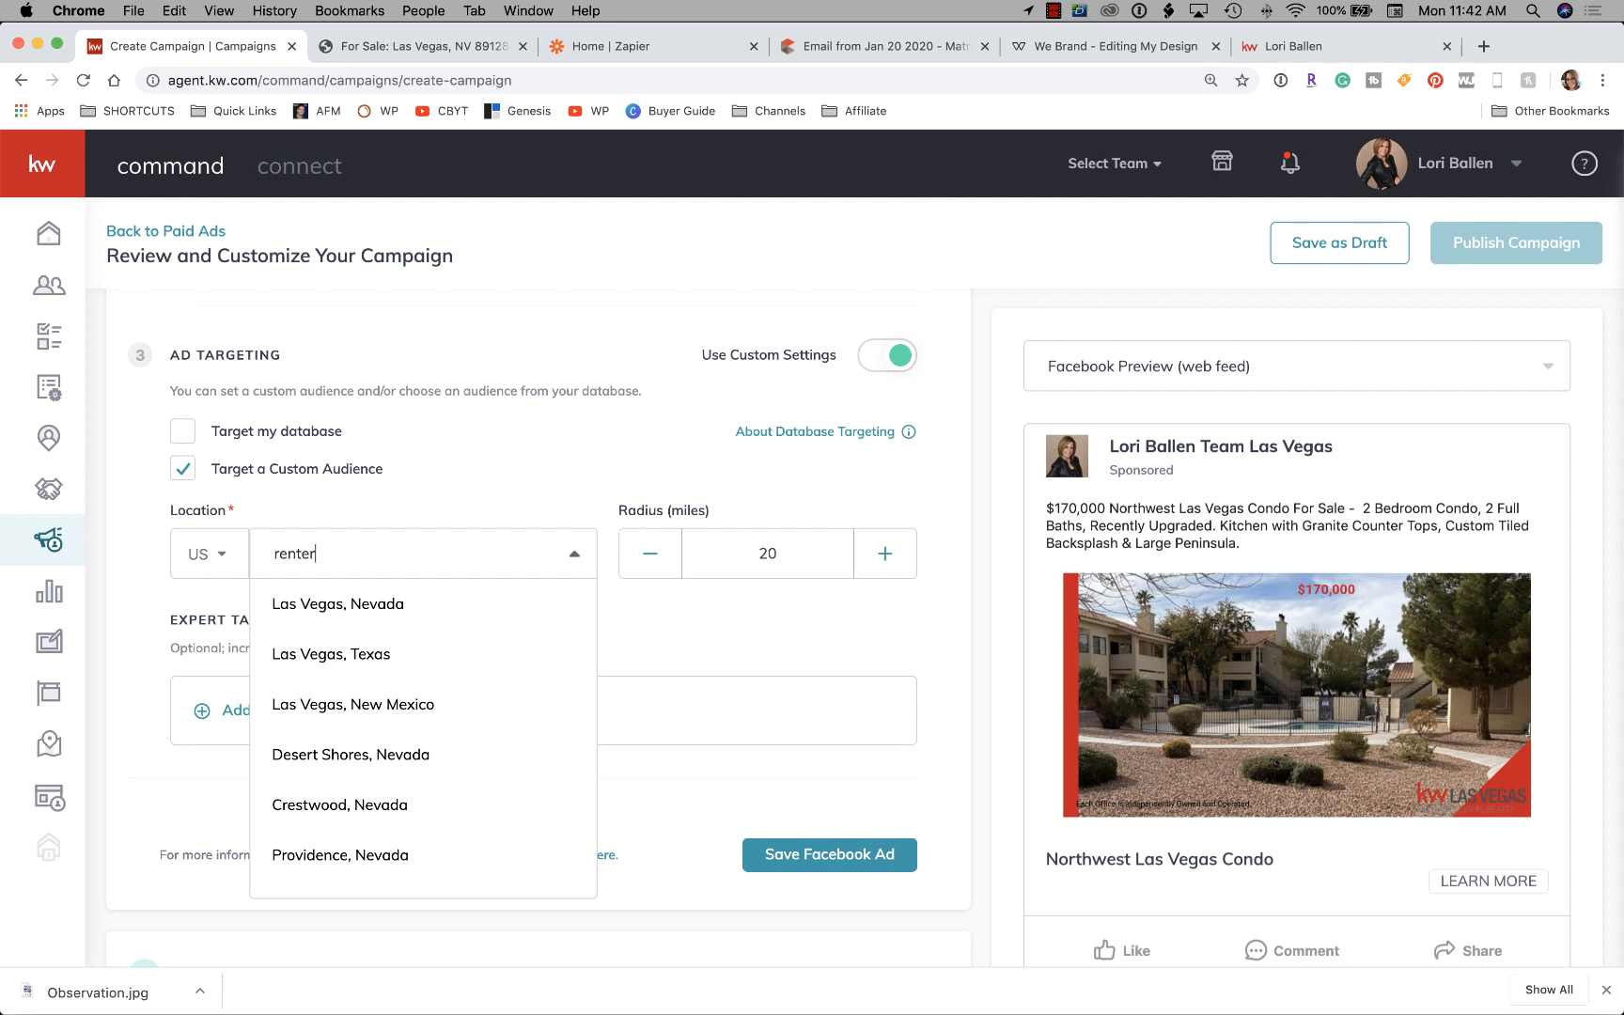
pyautogui.click(360, 606)
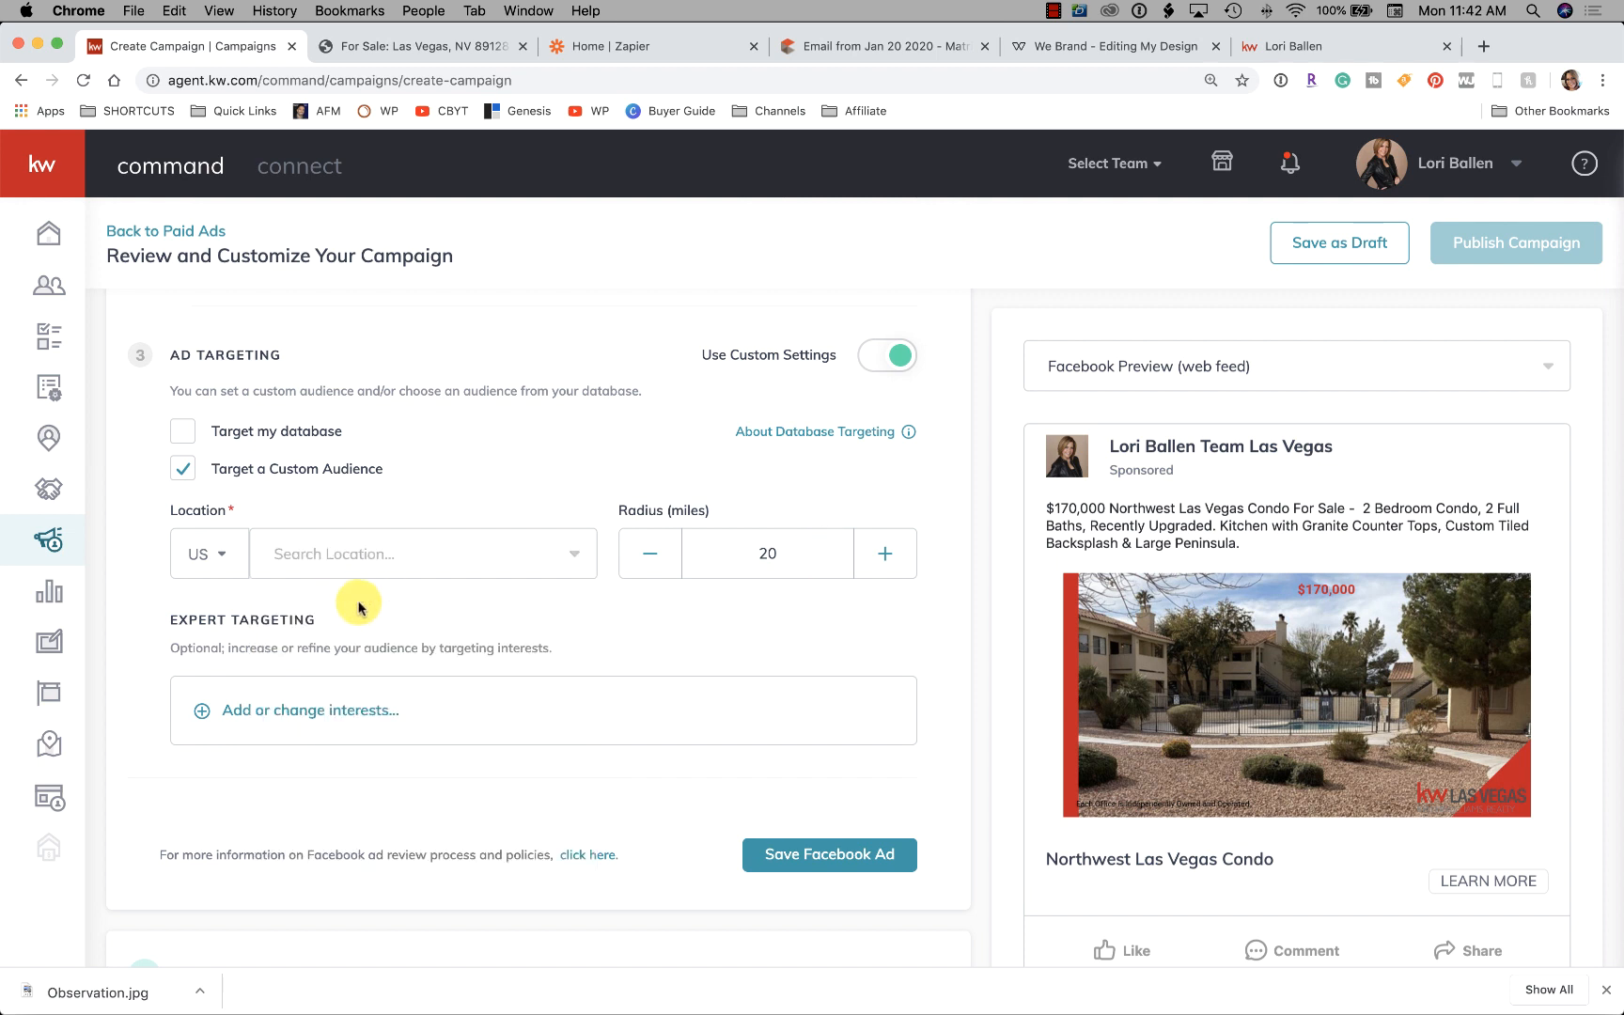
pyautogui.click(313, 538)
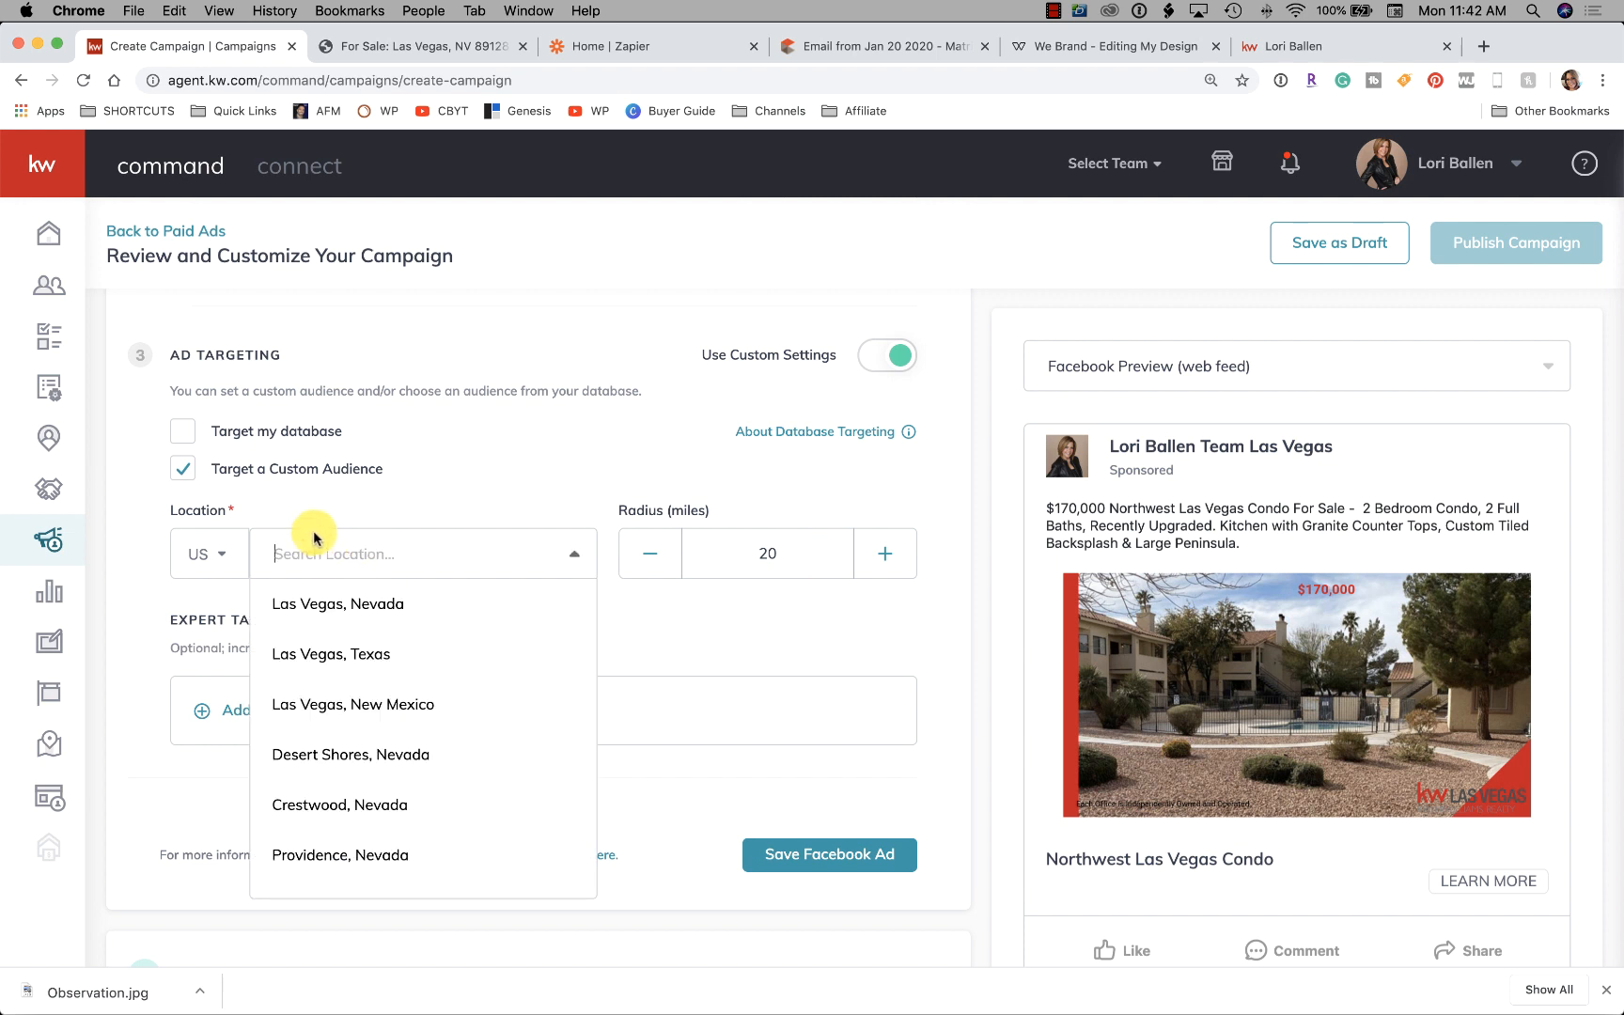
pyautogui.click(381, 606)
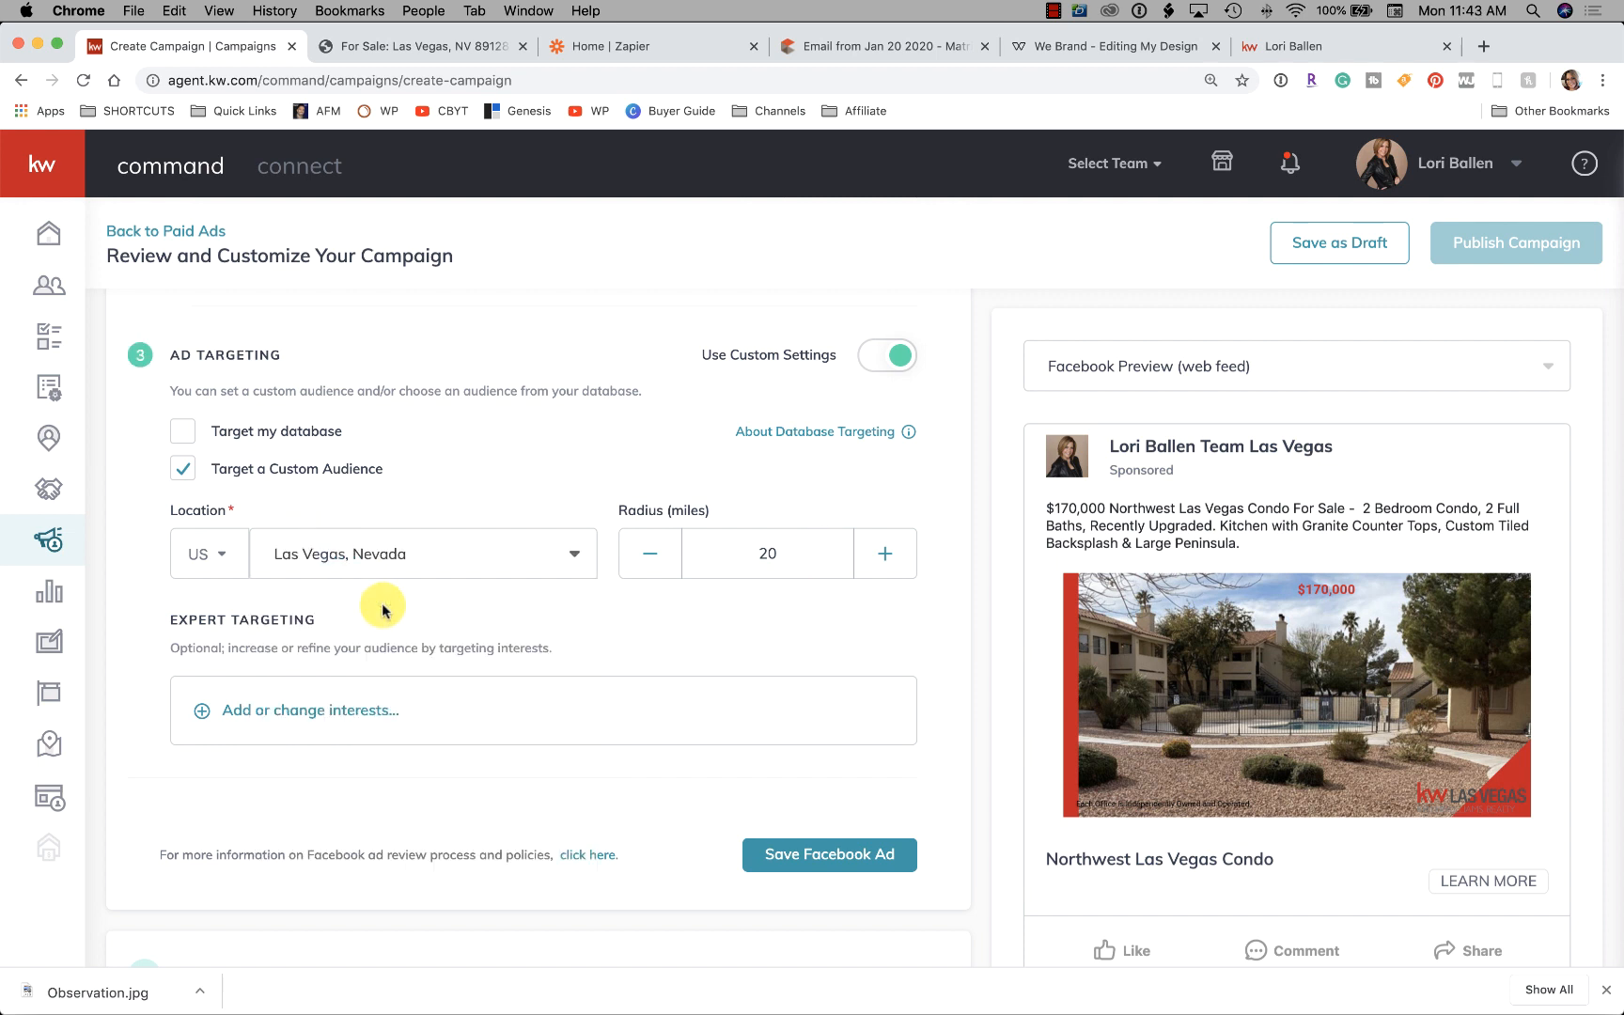
pyautogui.click(653, 558)
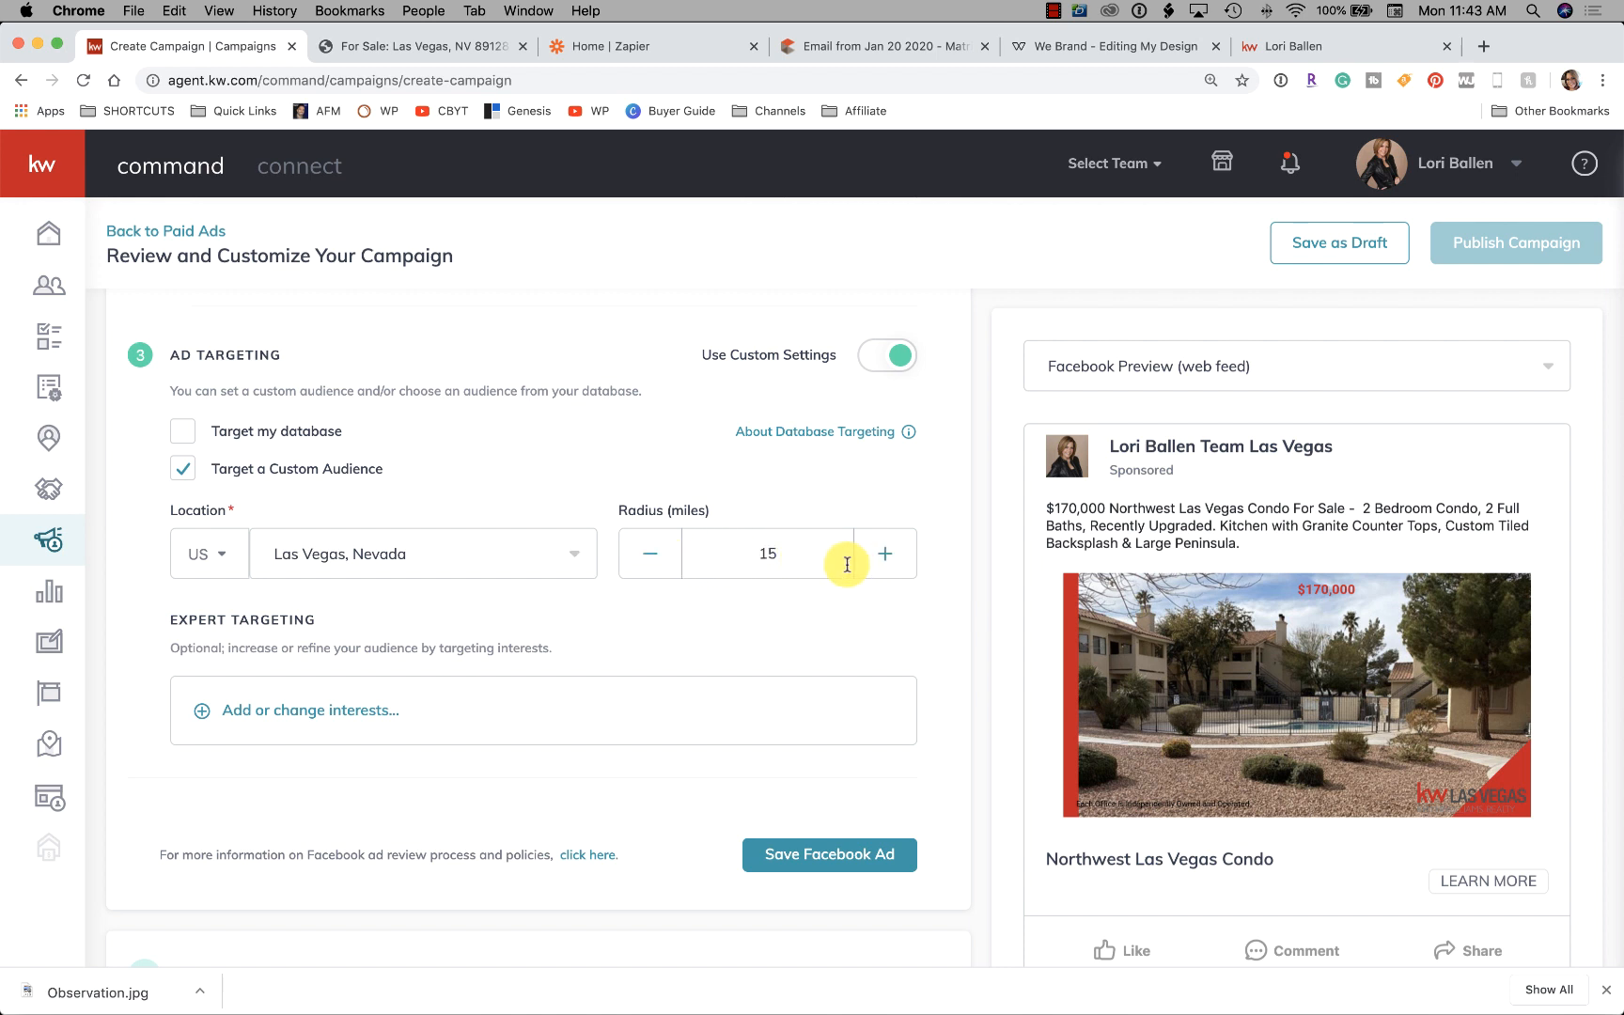
pyautogui.scroll(-1, 705, 610)
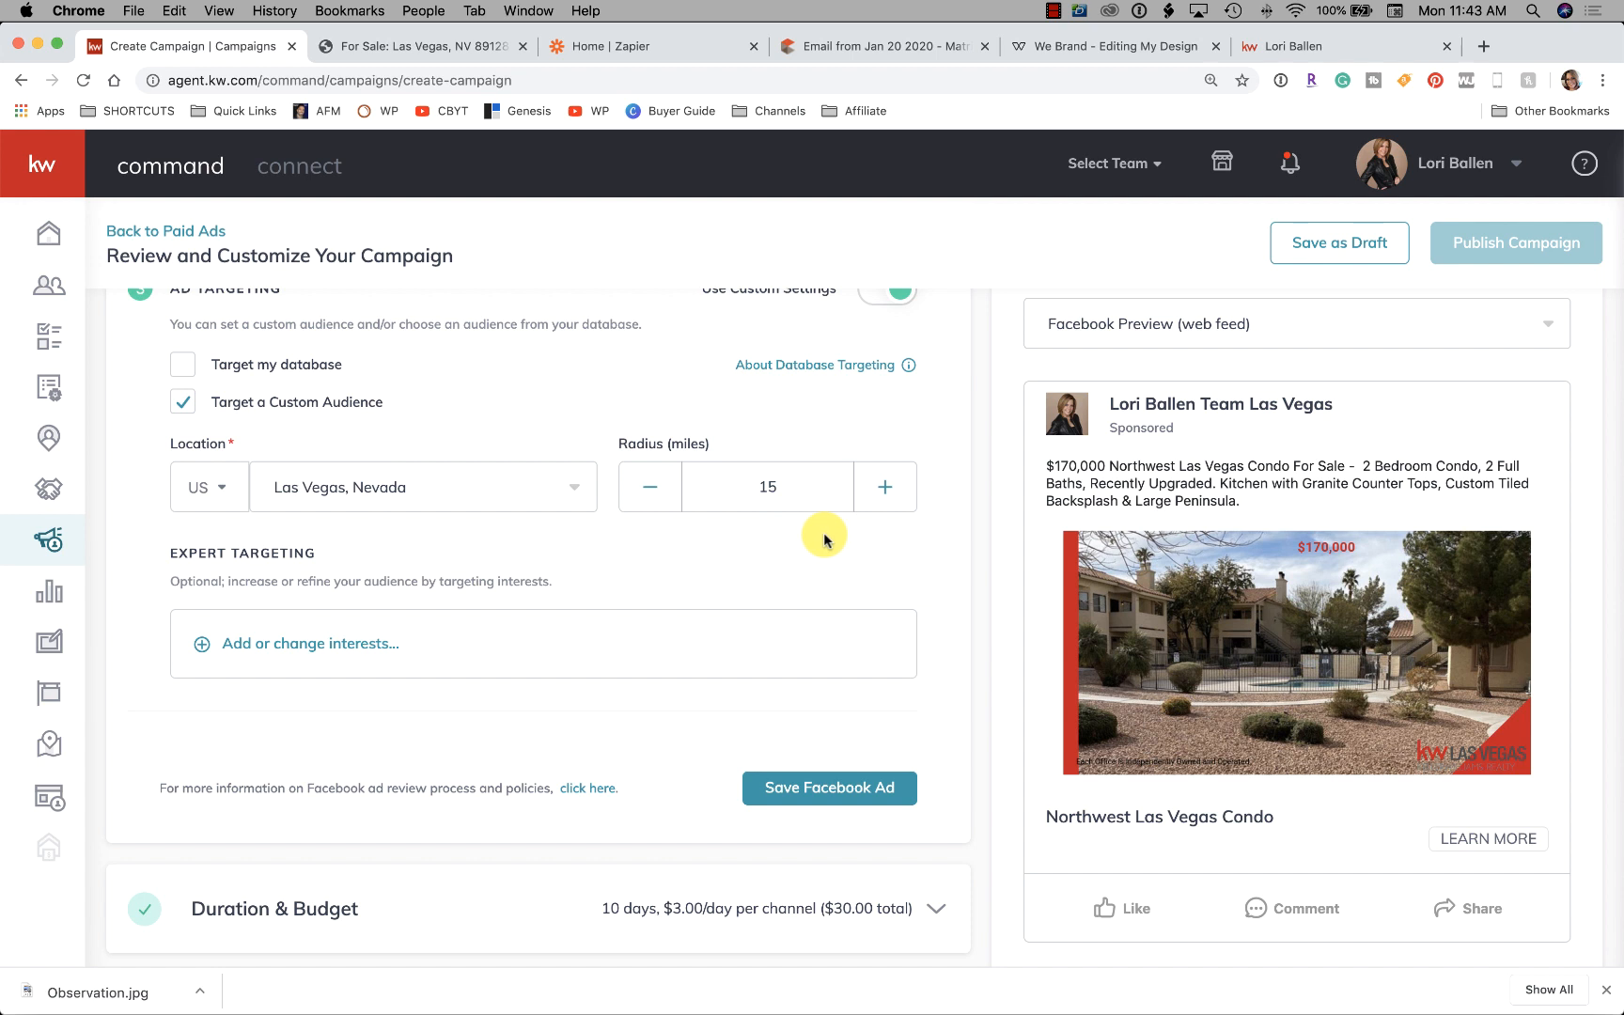
pyautogui.scroll(-1, 810, 540)
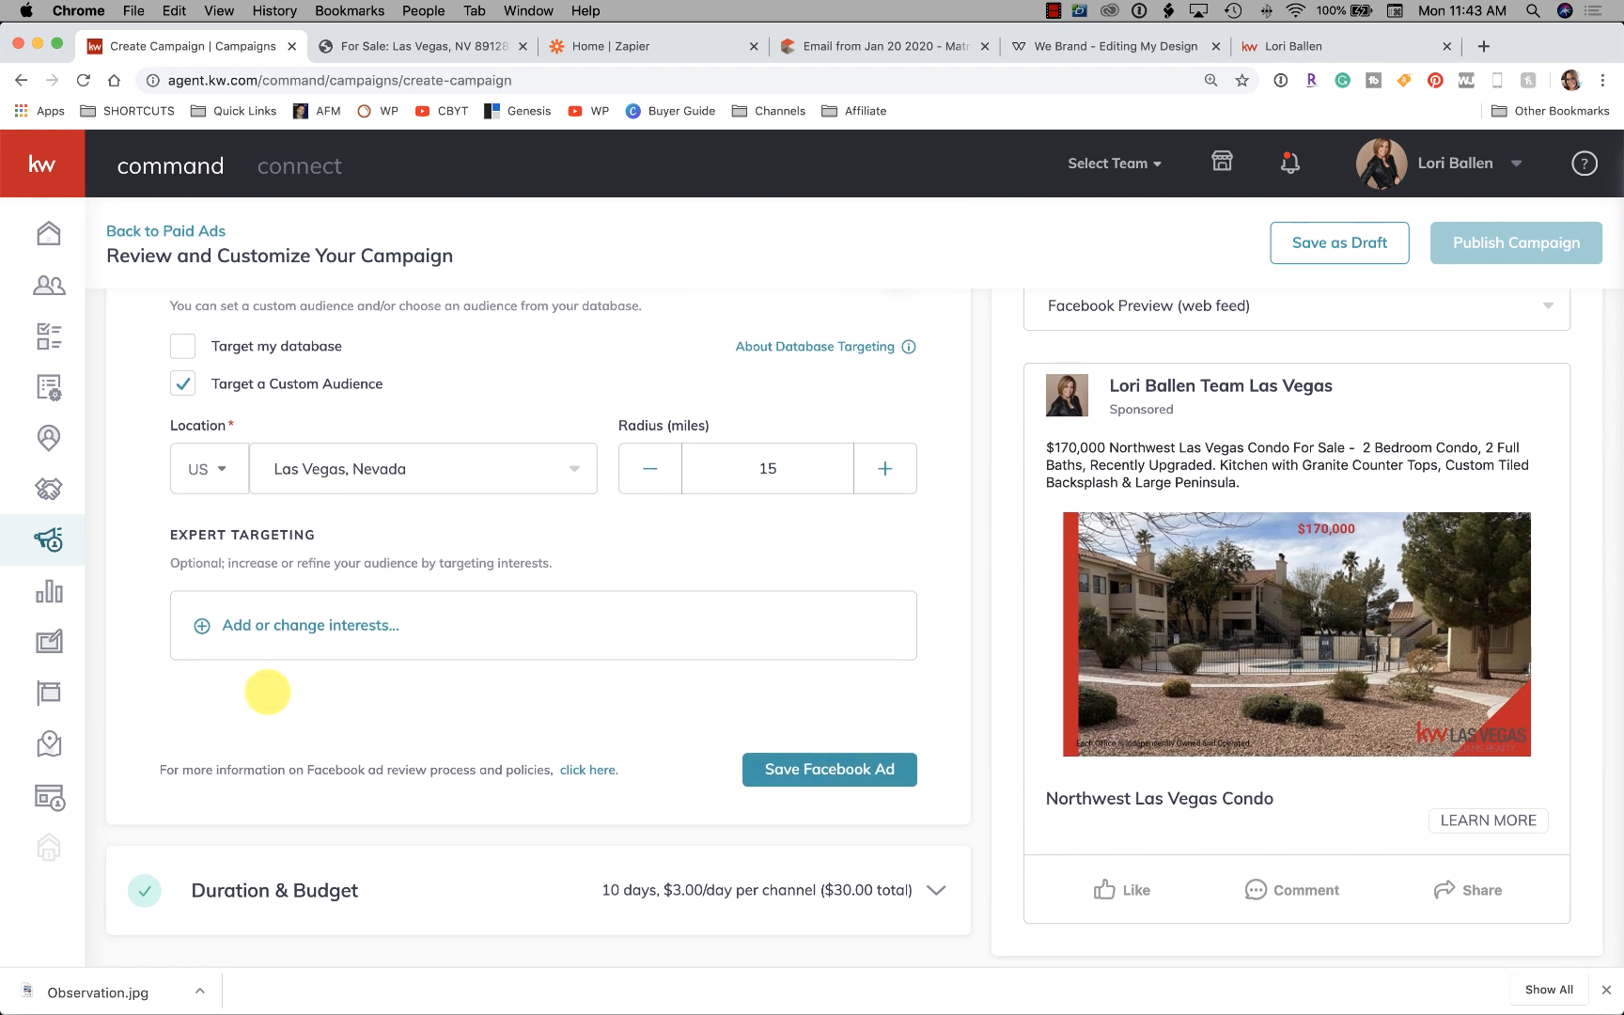
pyautogui.scroll(-1, 282, 582)
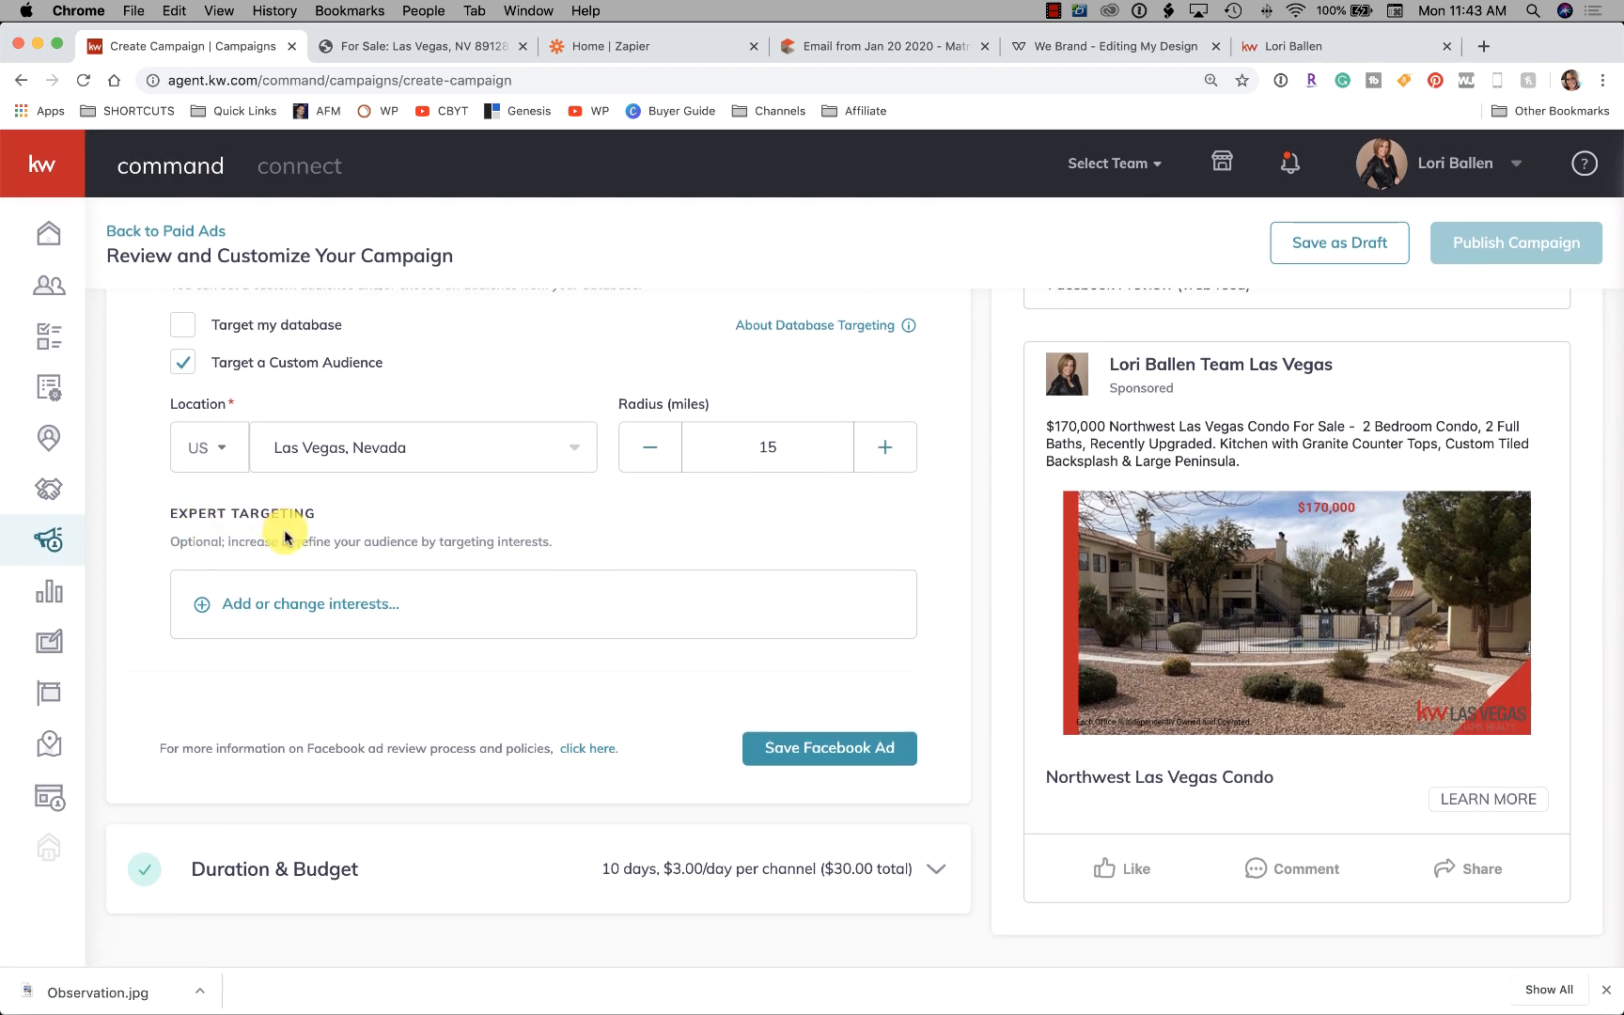
# Search Expert Targeting interests for 'home' and 'zillo', then close it without adding any
pyautogui.click(326, 605)
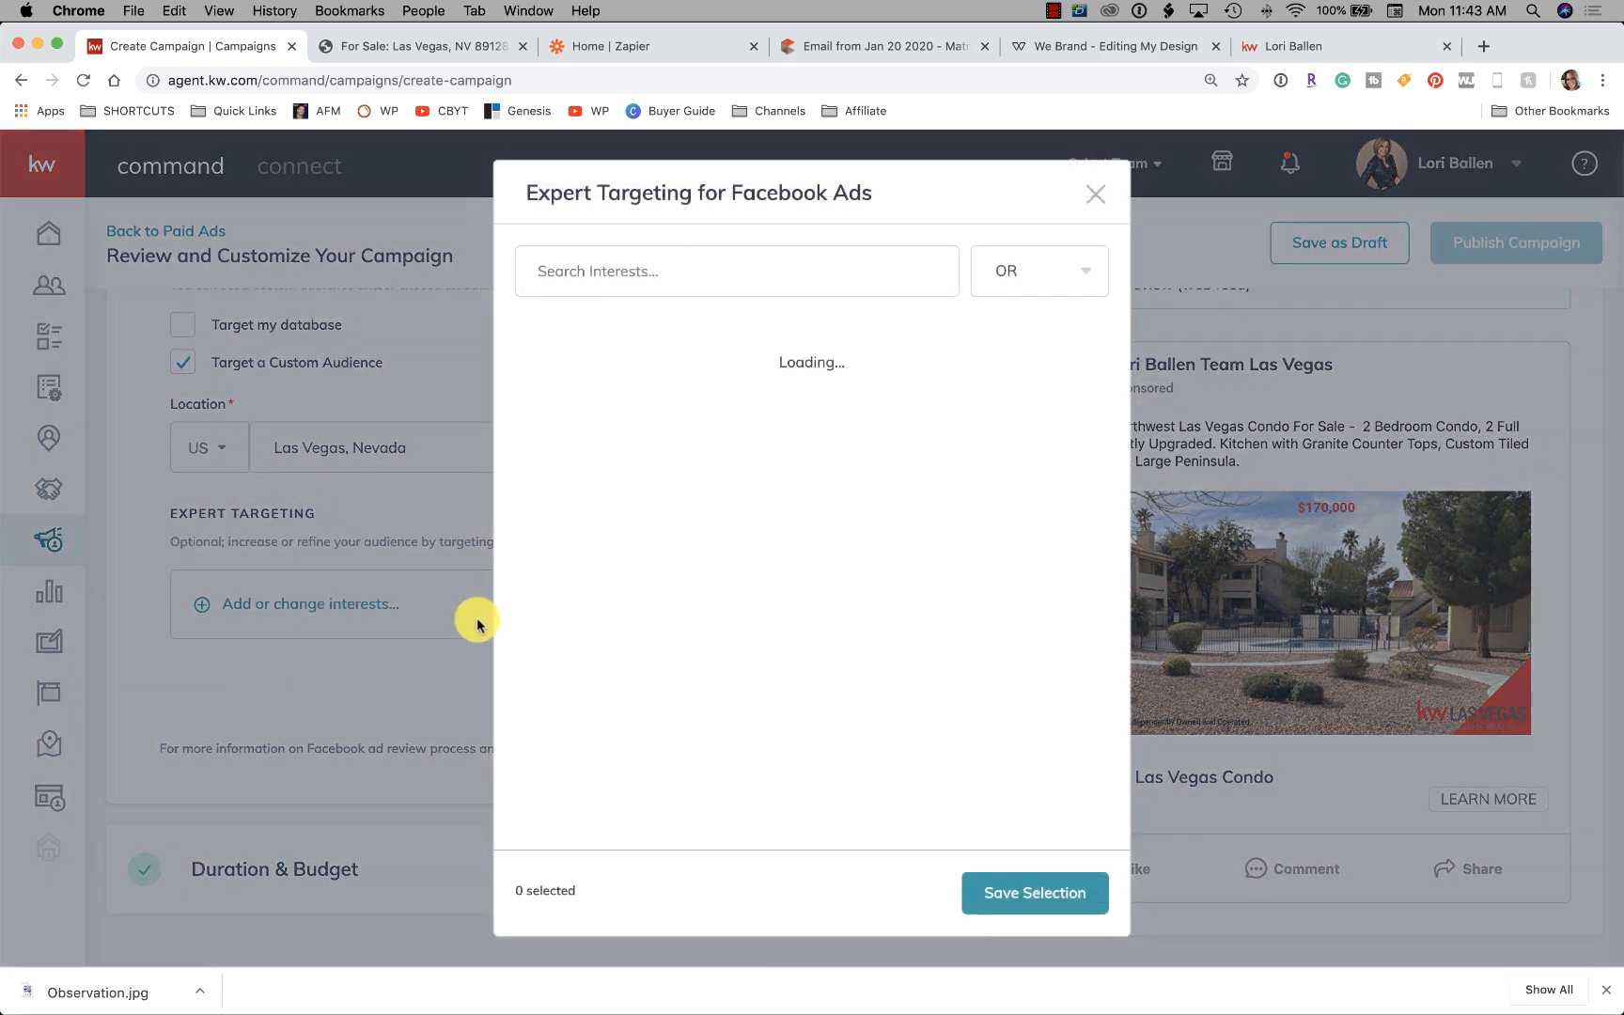
pyautogui.click(695, 264)
pyautogui.write('renter')
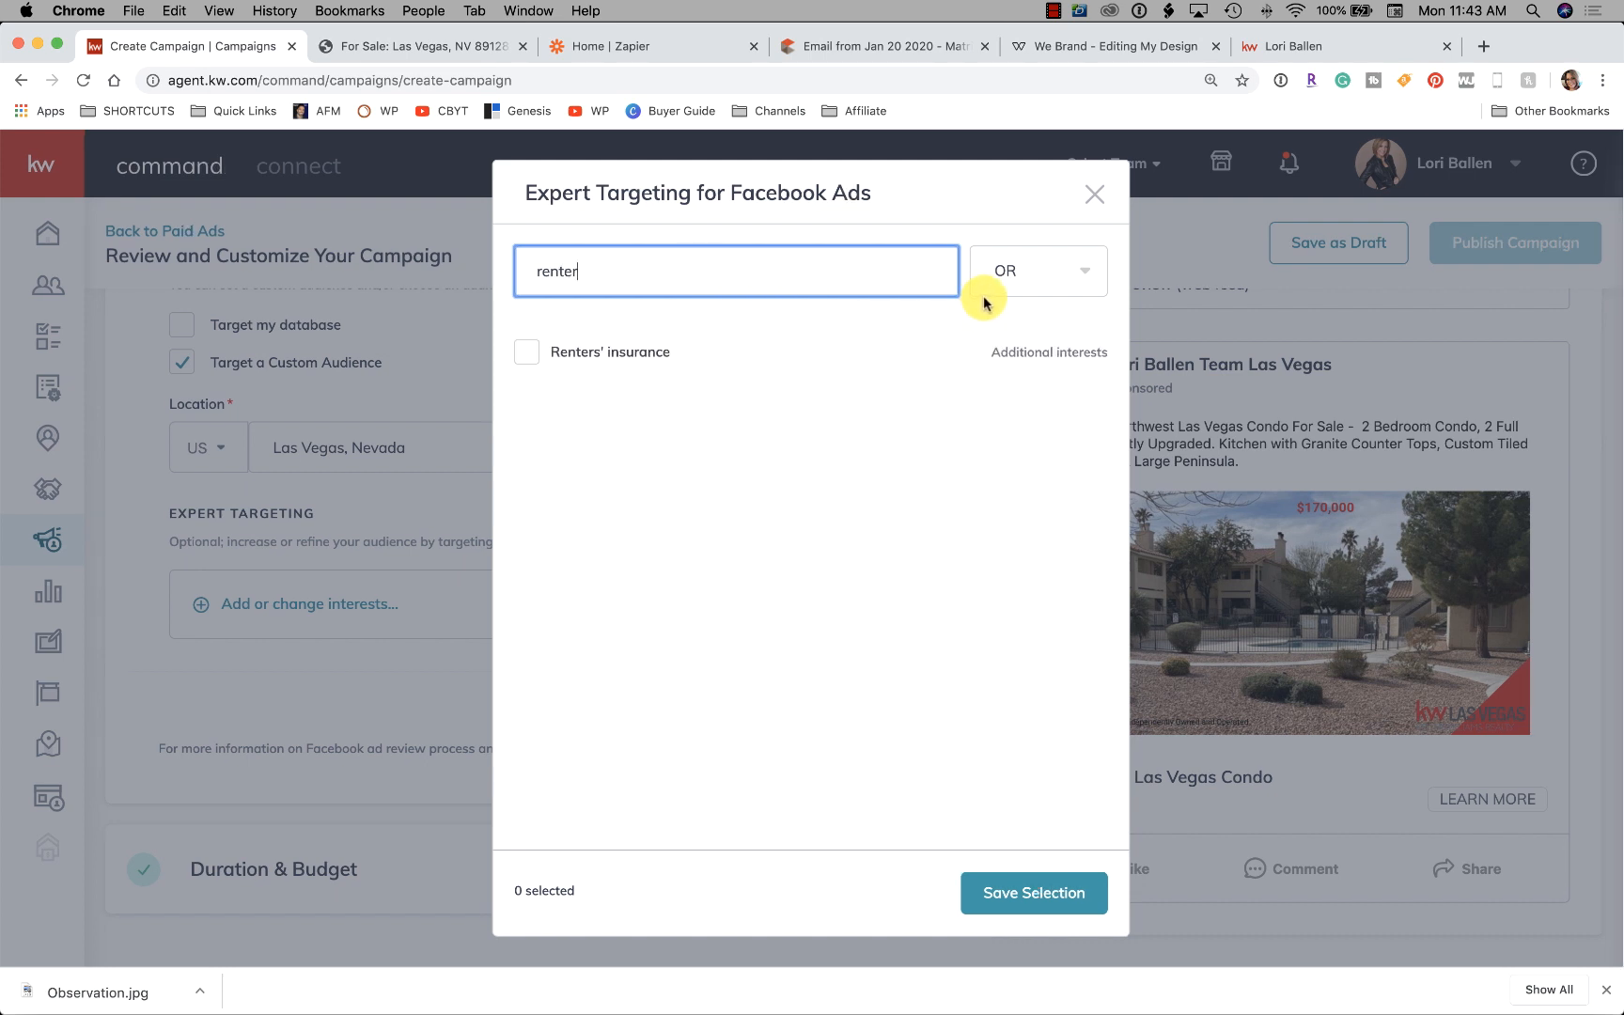
pyautogui.moveTo(582, 361)
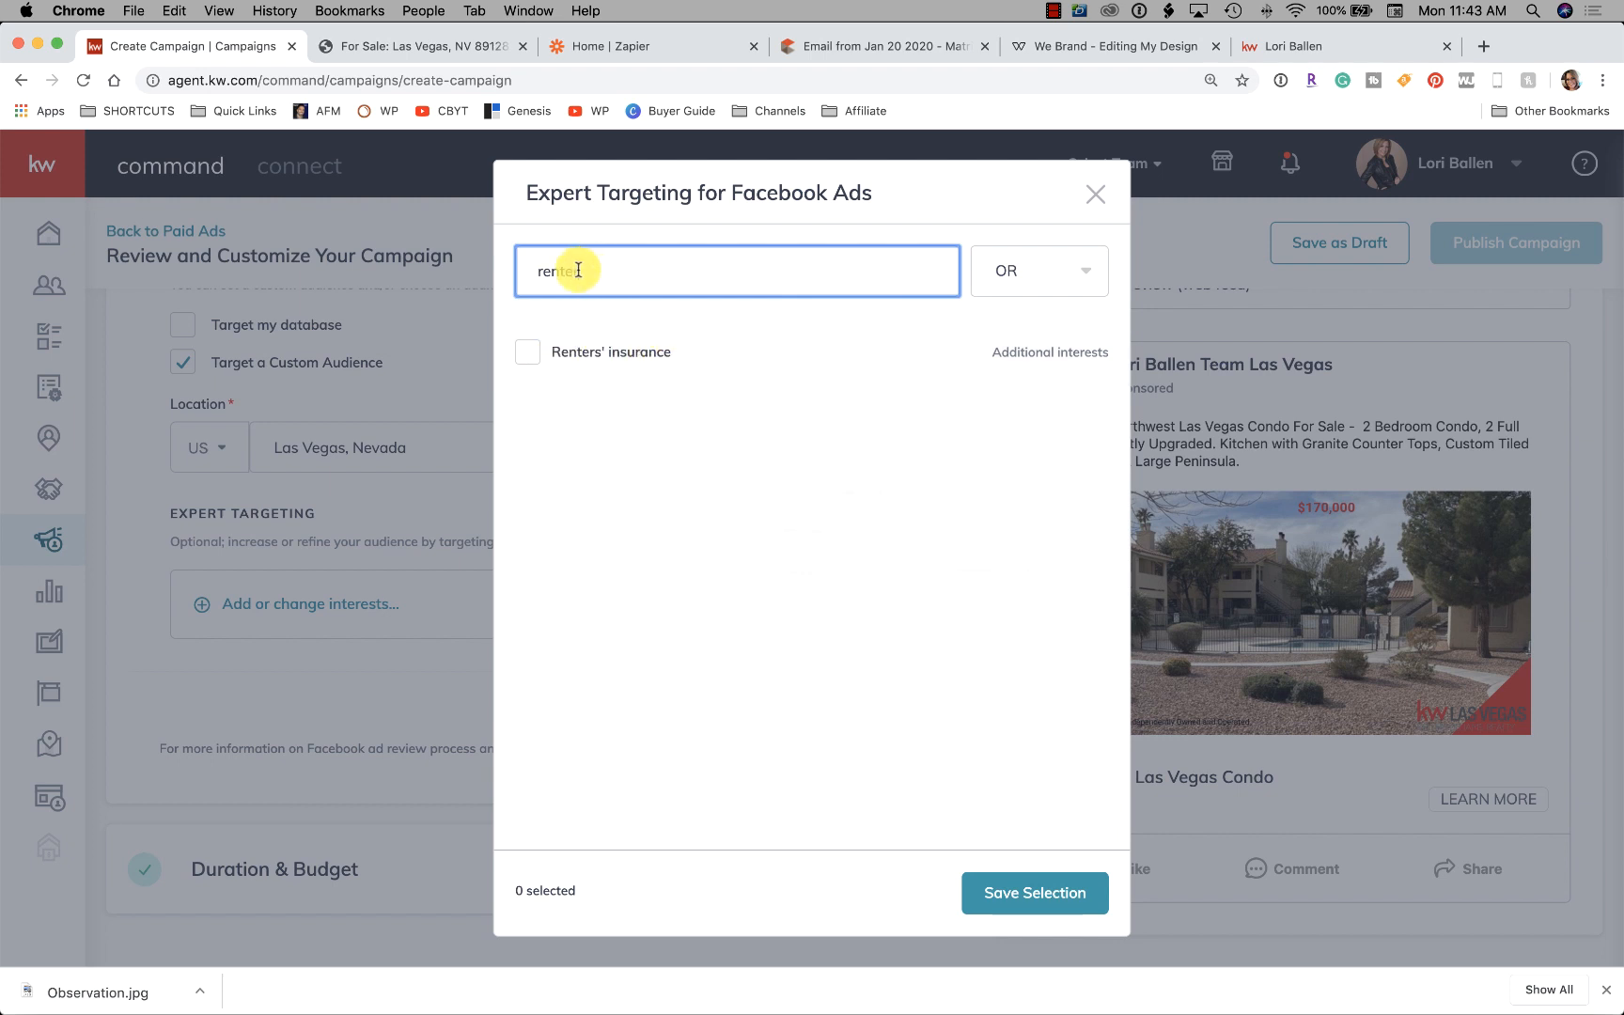
pyautogui.moveTo(575, 271); pyautogui.dragTo(514, 264)
pyautogui.write('h')
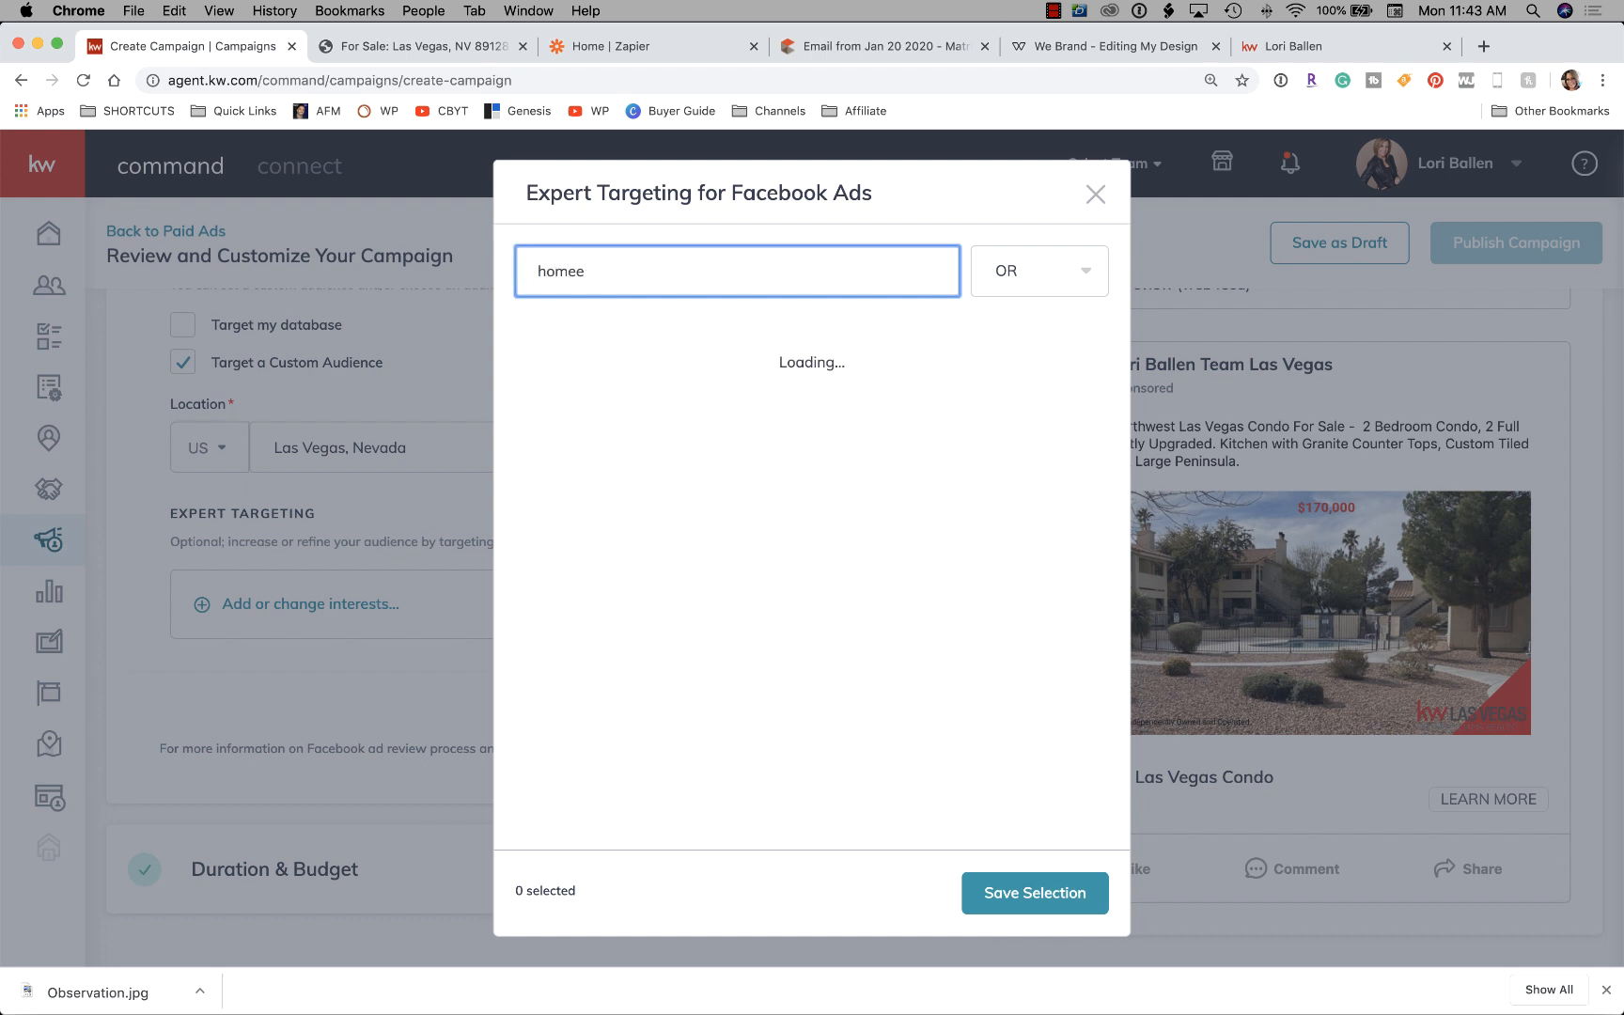
pyautogui.write('ome')
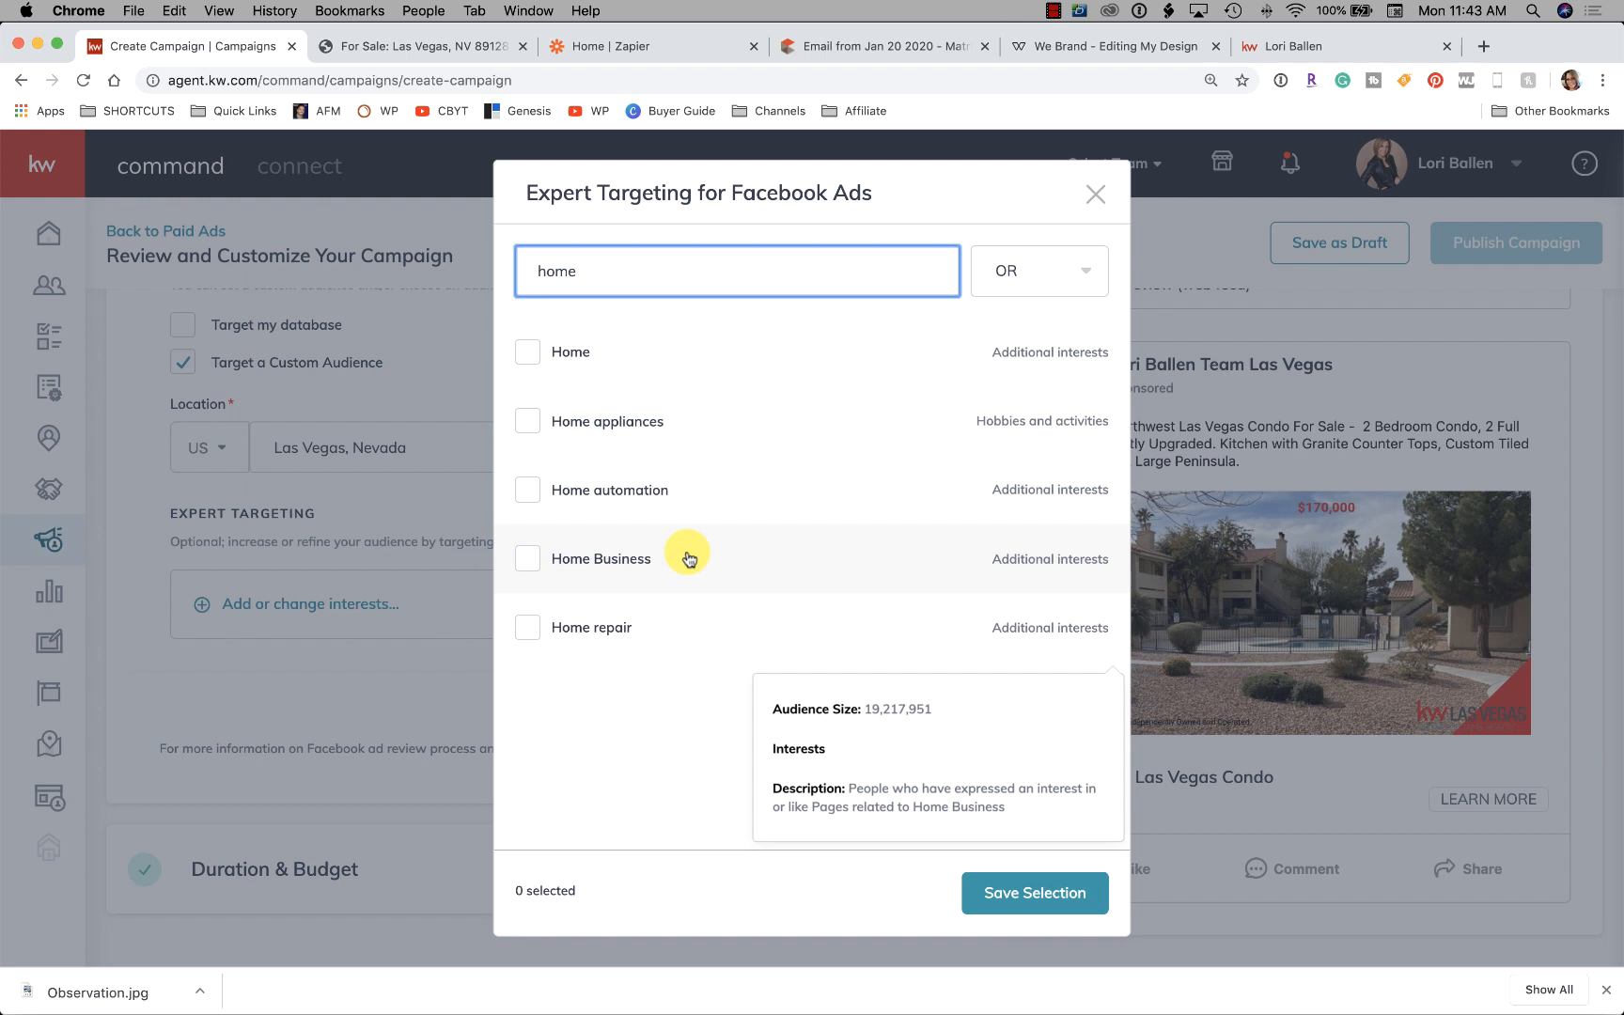
pyautogui.moveTo(591, 271); pyautogui.dragTo(504, 263)
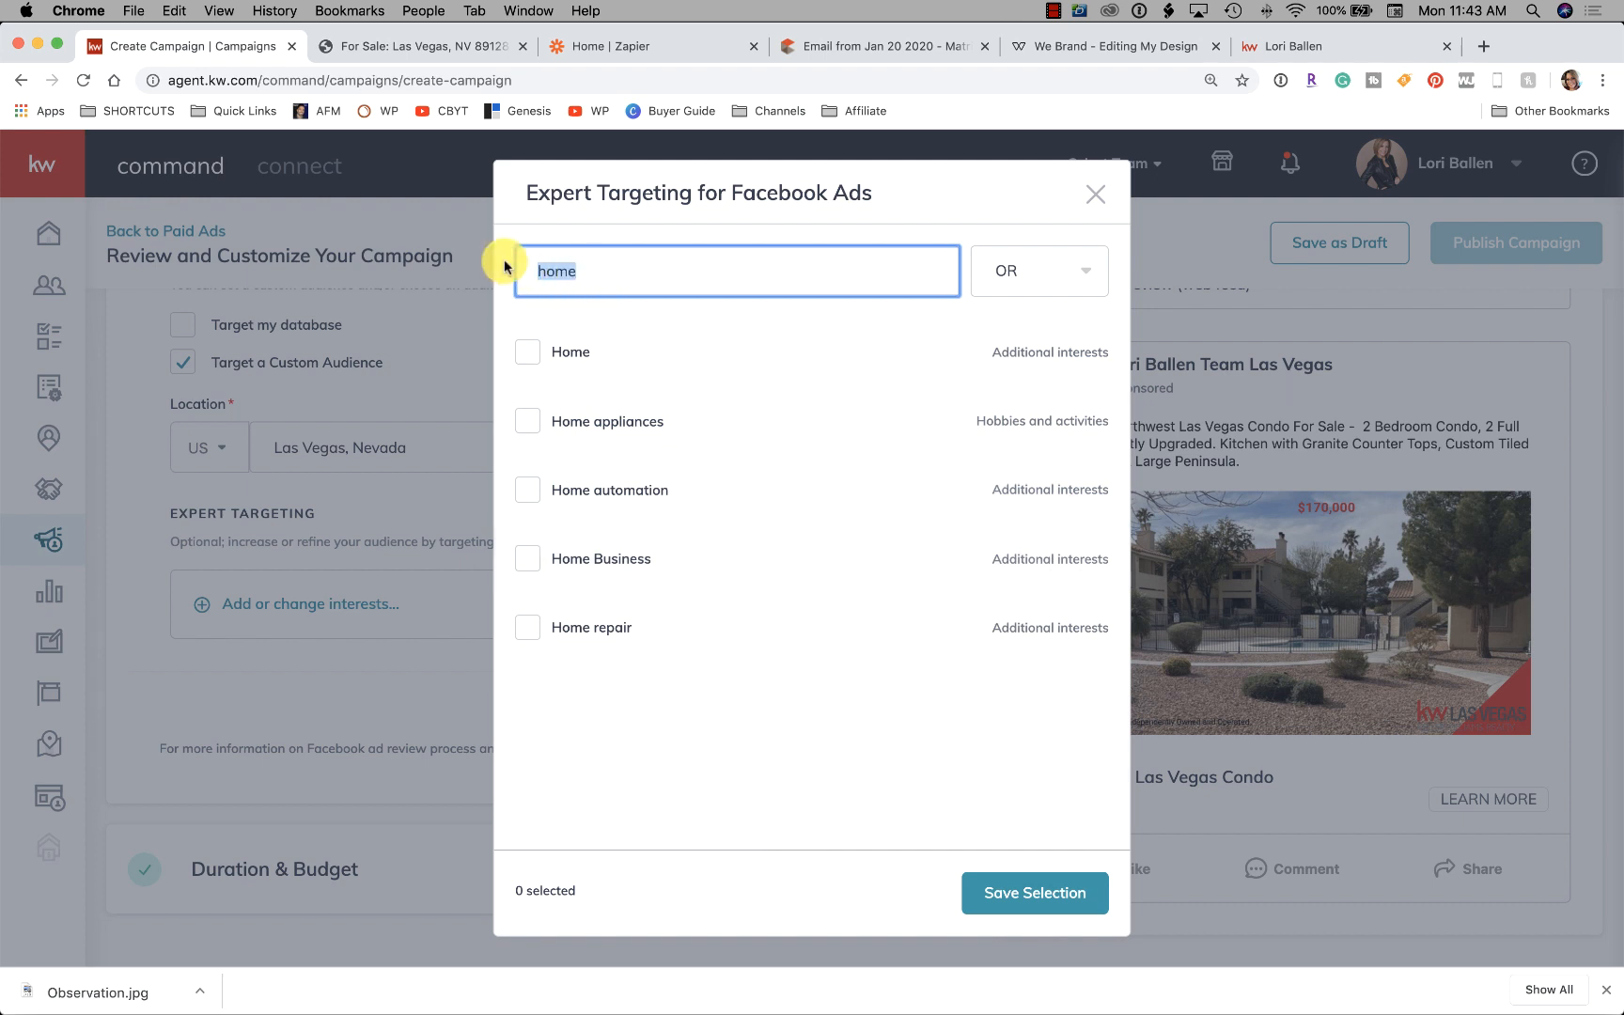
pyautogui.write('zillow')
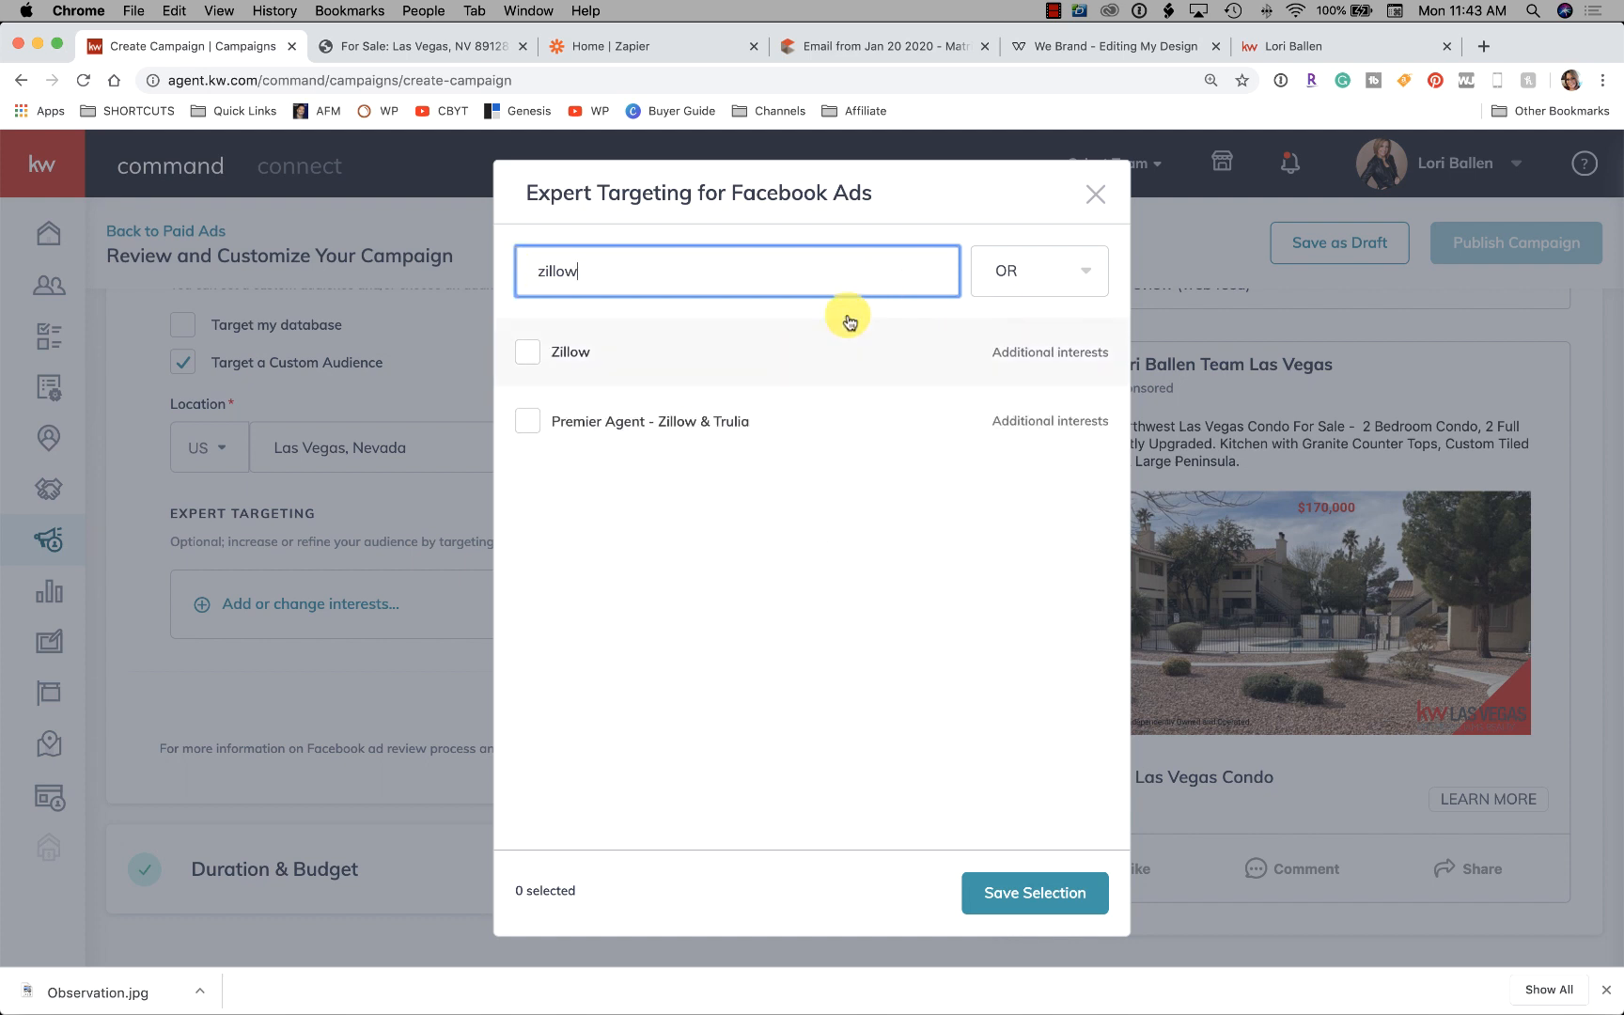
pyautogui.moveTo(815, 437)
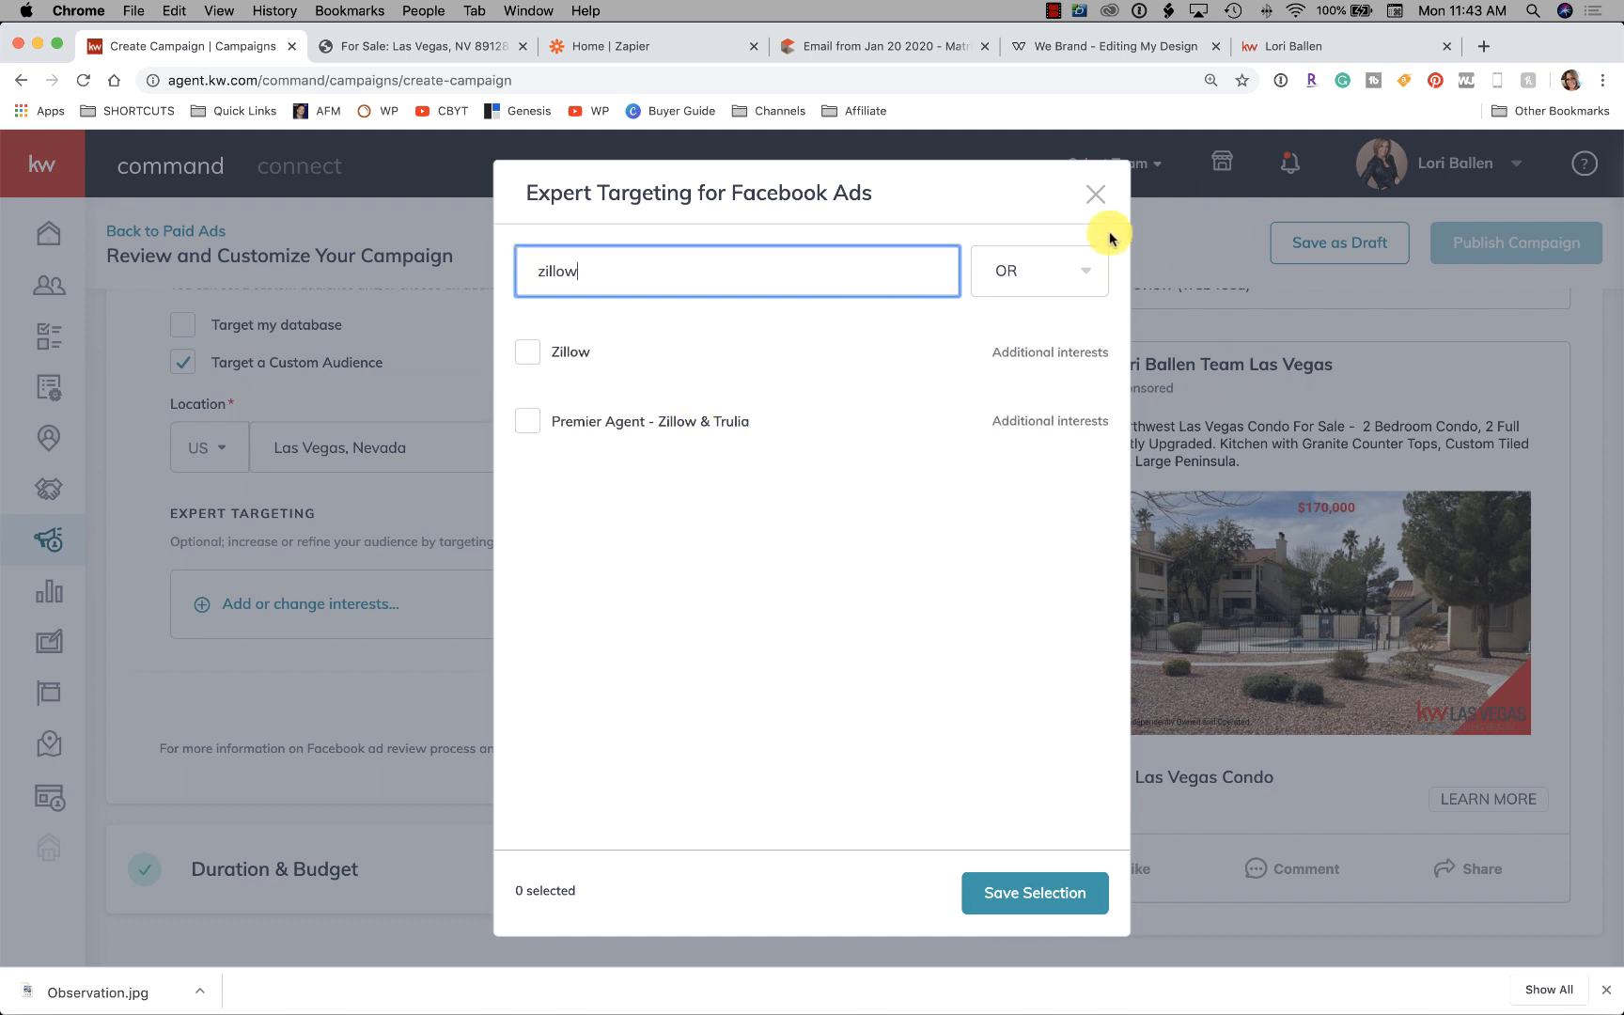
pyautogui.click(1097, 197)
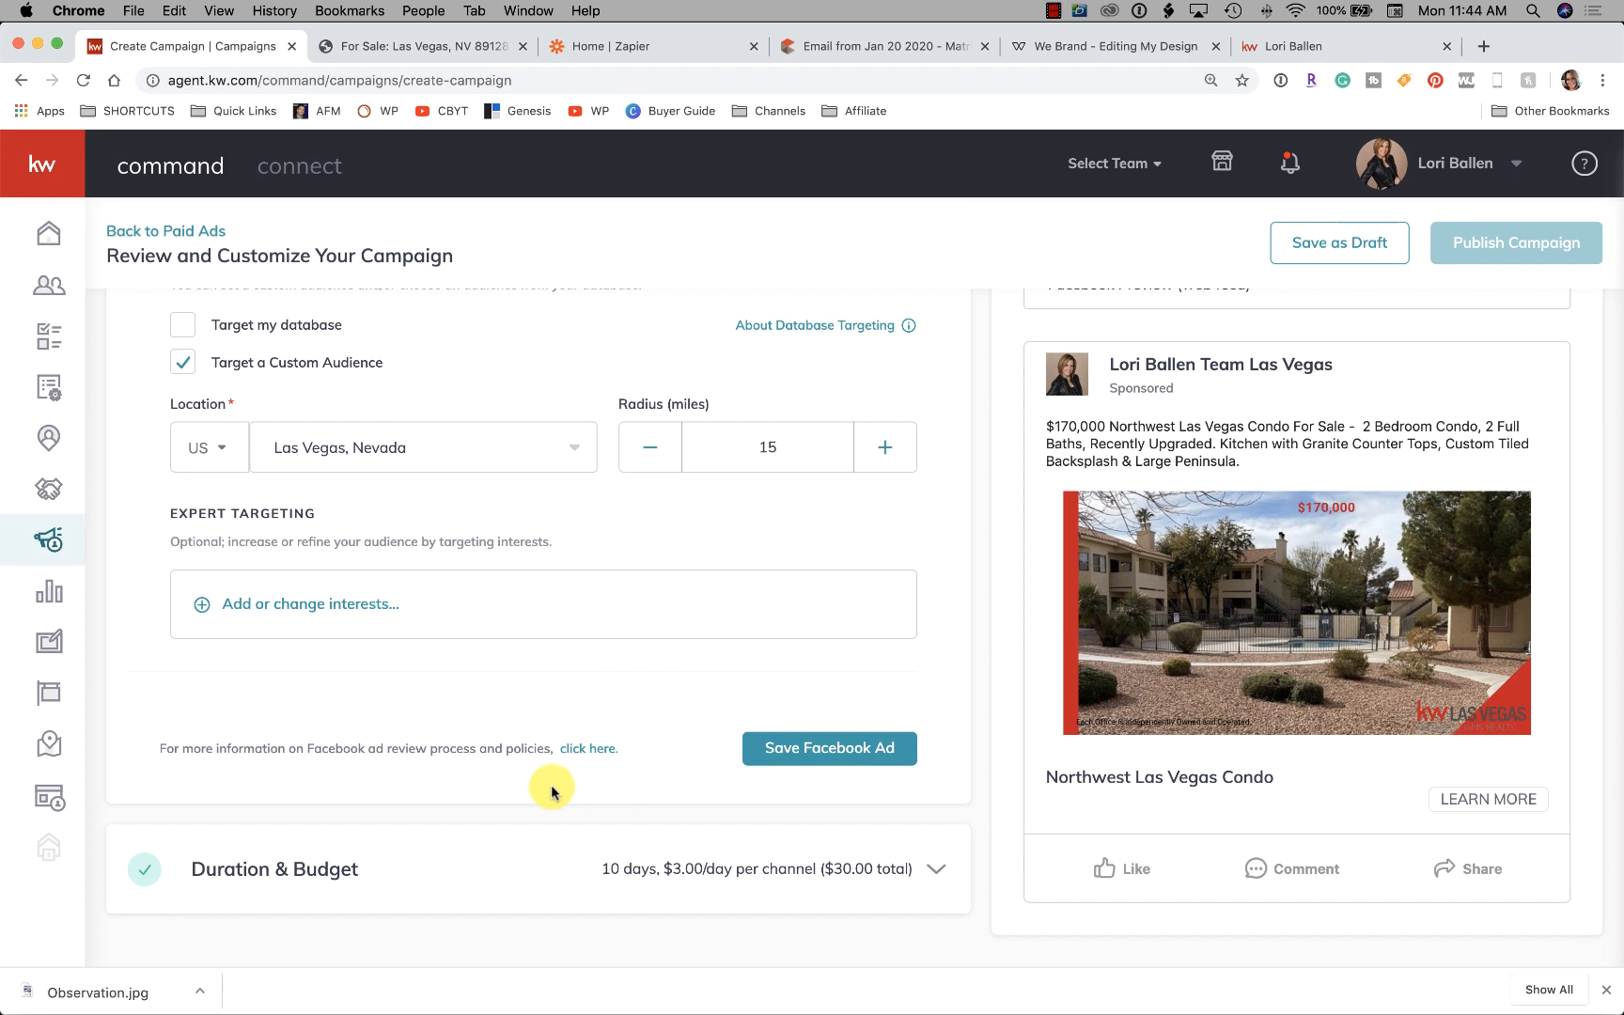
# Save the Facebook Ad and lower the Total Campaign Budget to $20, $2.00/day over 10 days
pyautogui.click(822, 749)
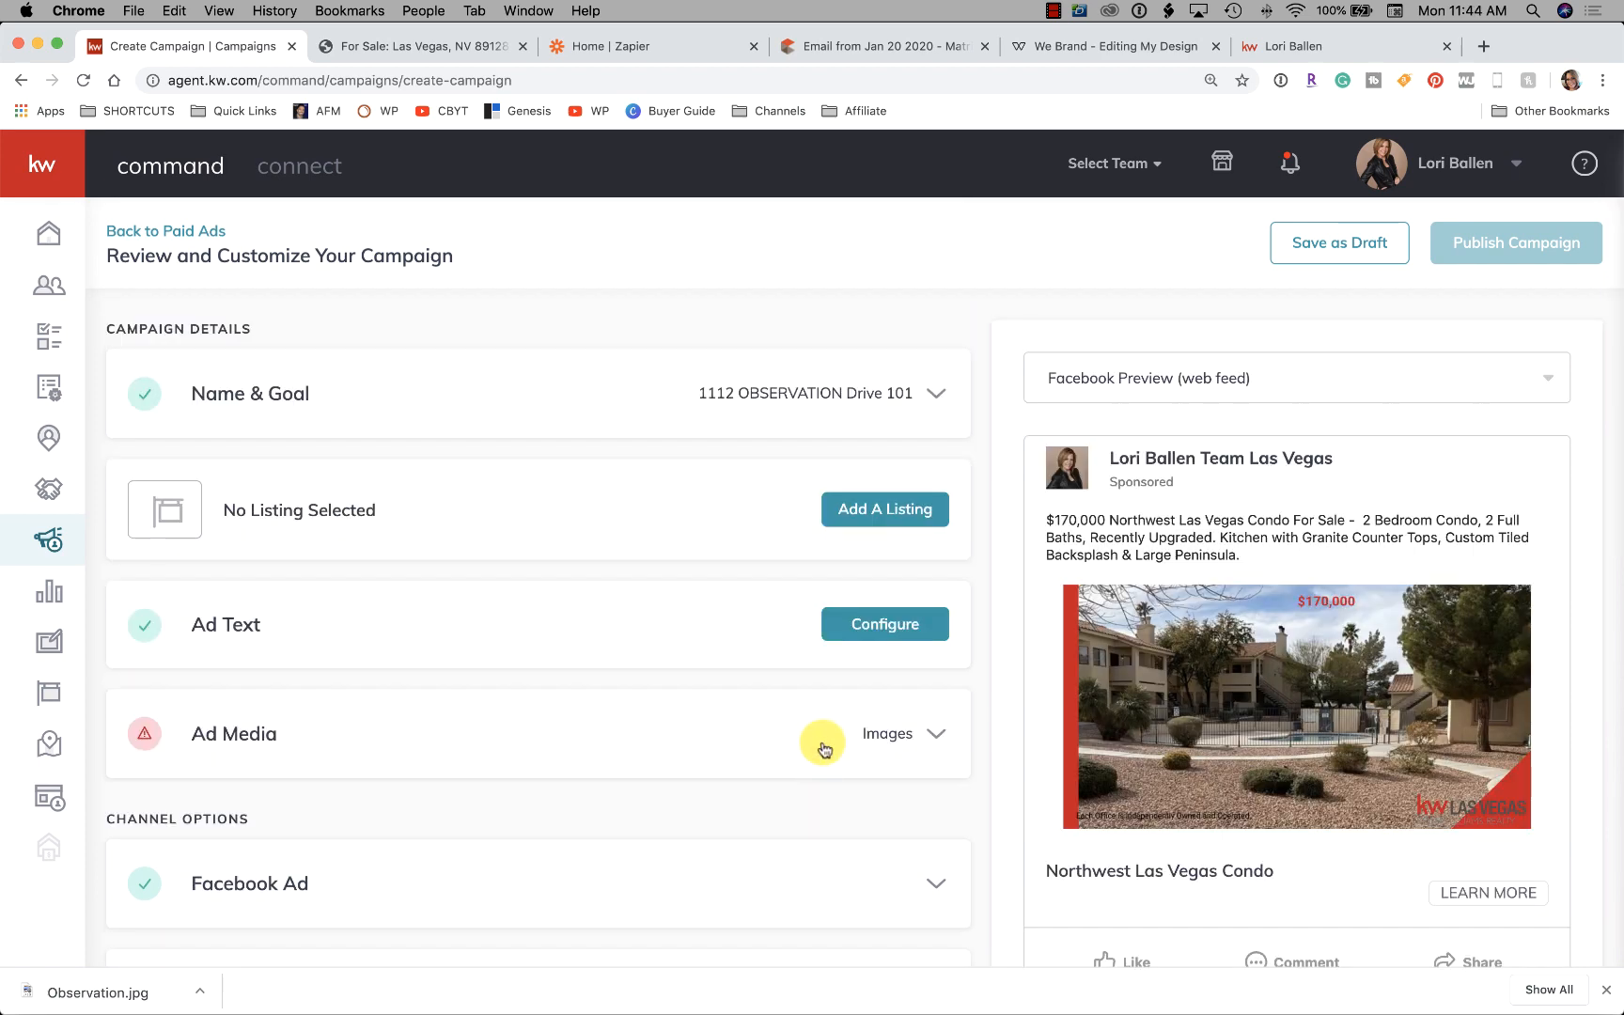
pyautogui.scroll(-2, 752, 771)
pyautogui.click(720, 891)
pyautogui.scroll(-4, 620, 724)
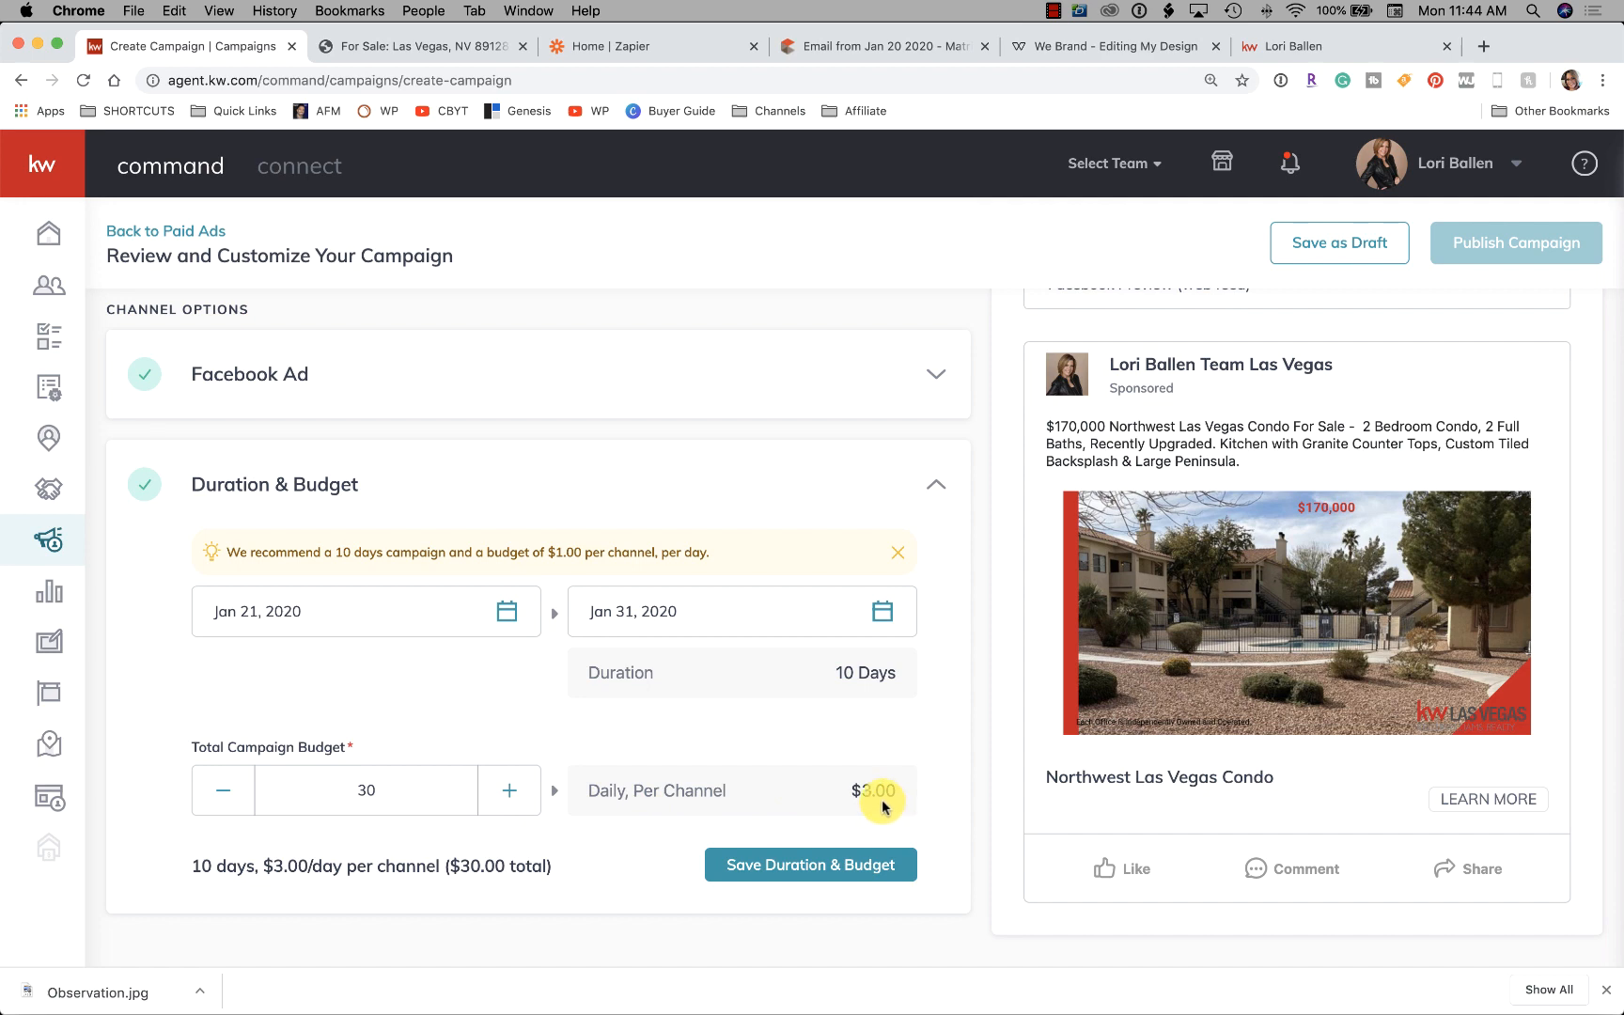
pyautogui.scroll(1, 477, 644)
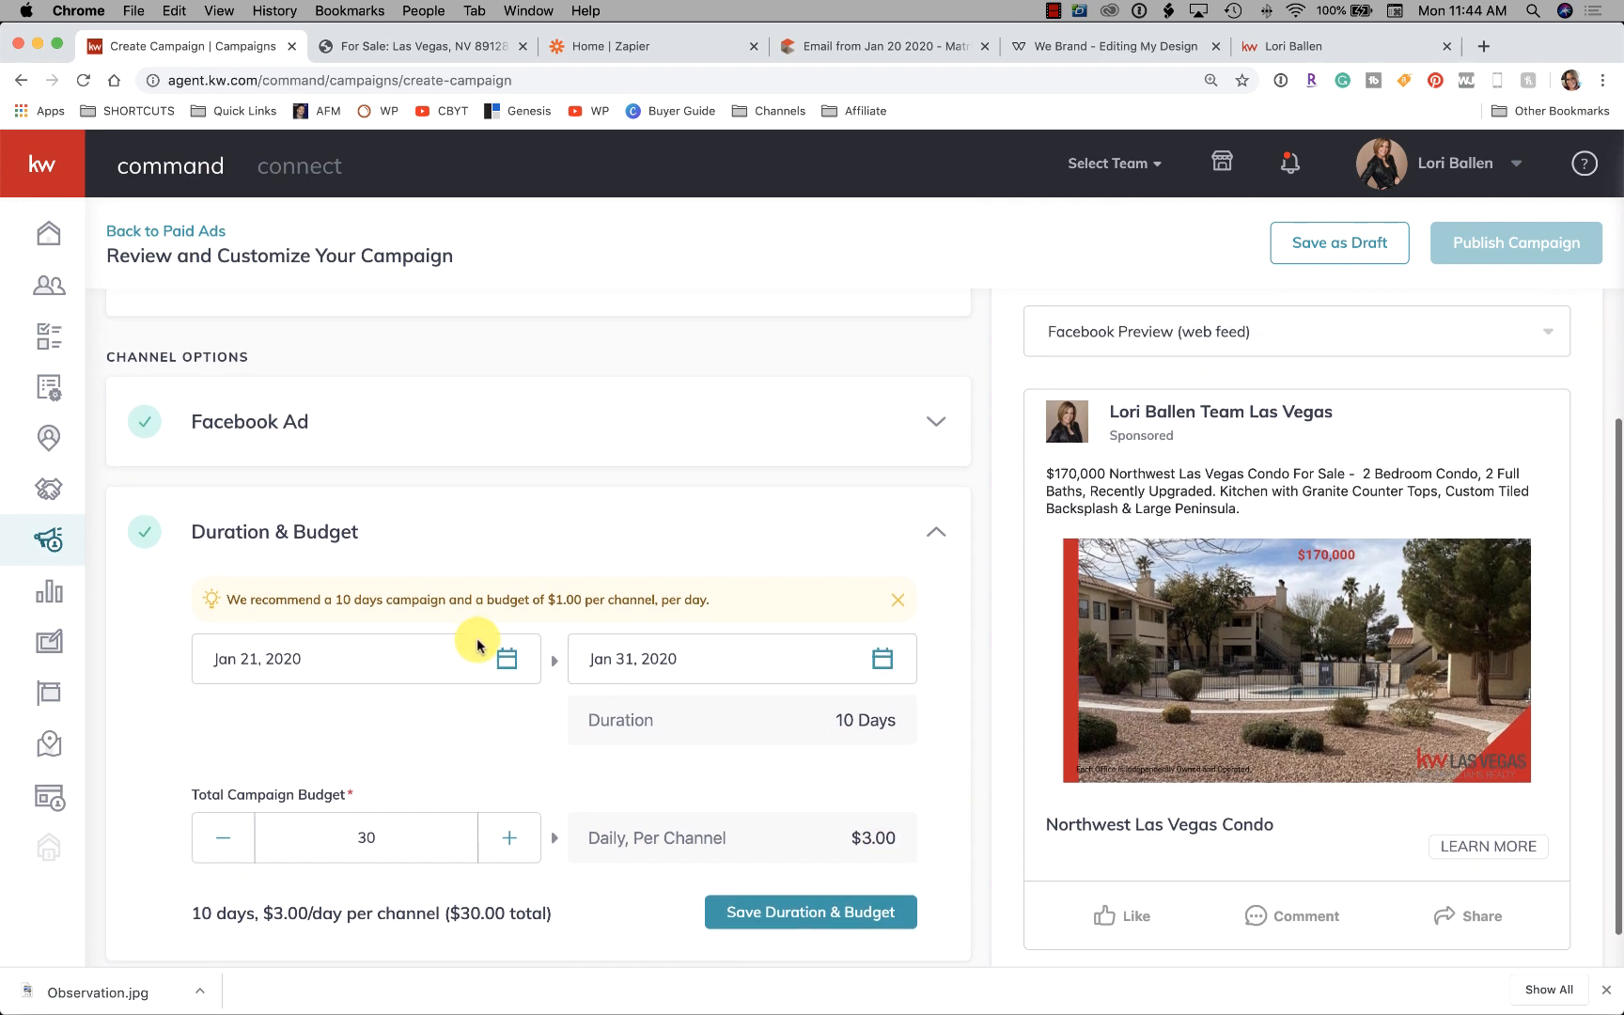
pyautogui.scroll(-1, 477, 644)
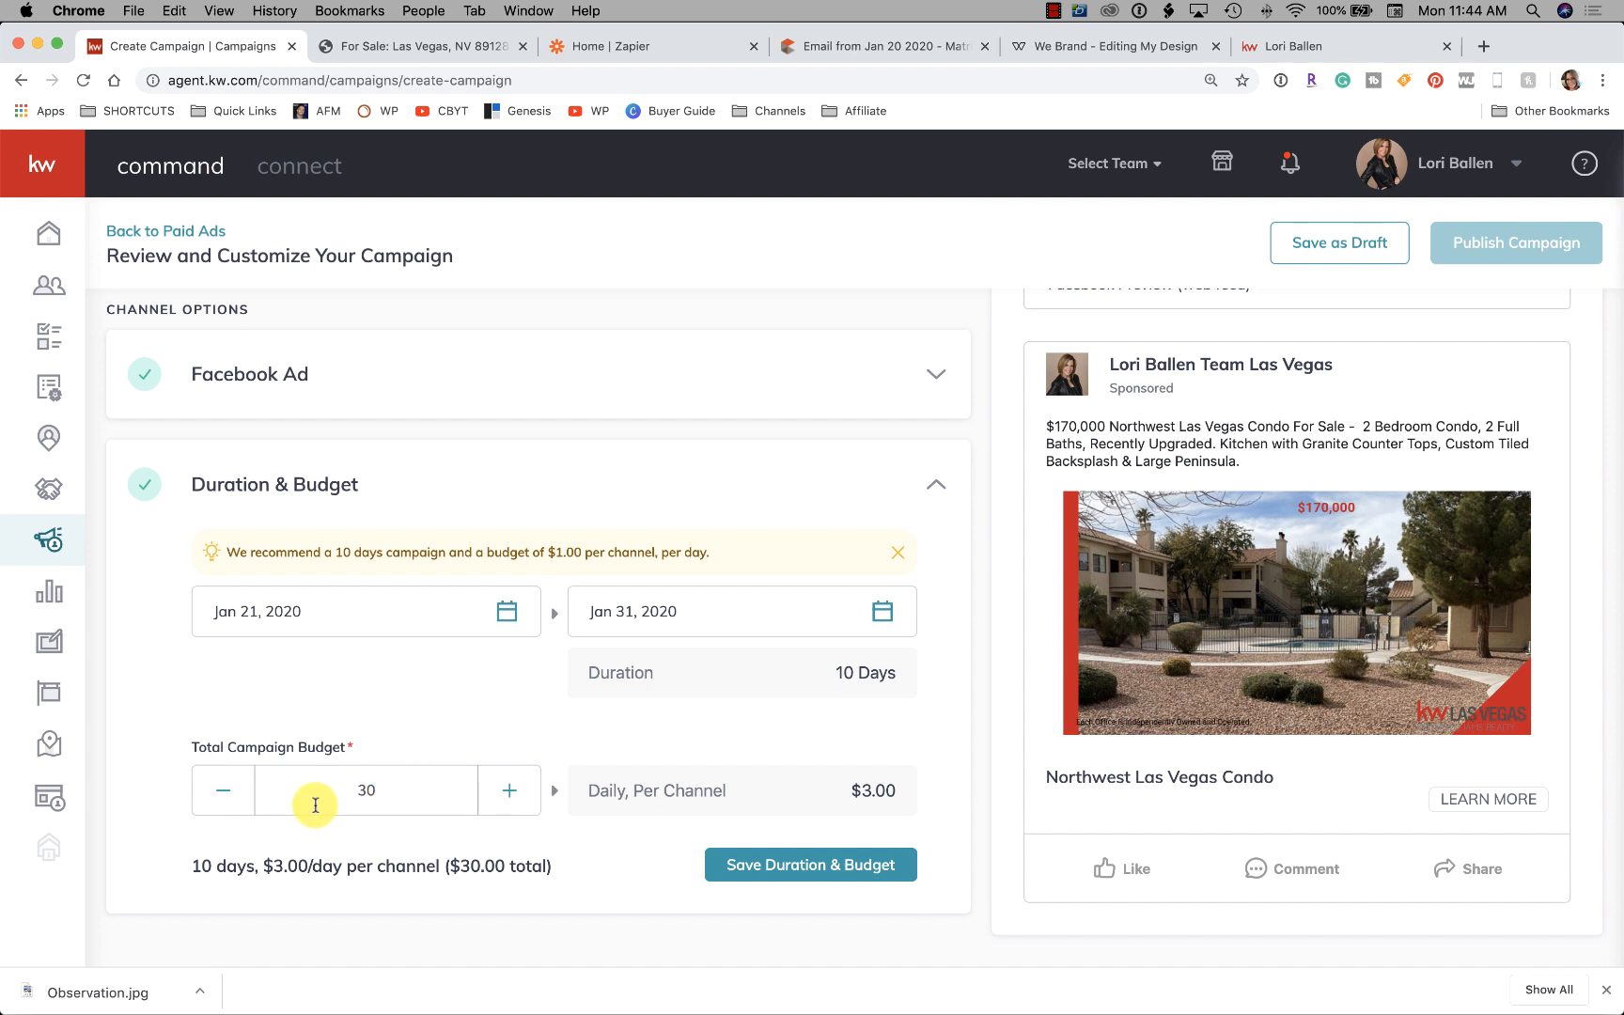
pyautogui.click(229, 799)
pyautogui.rightClick(229, 799)
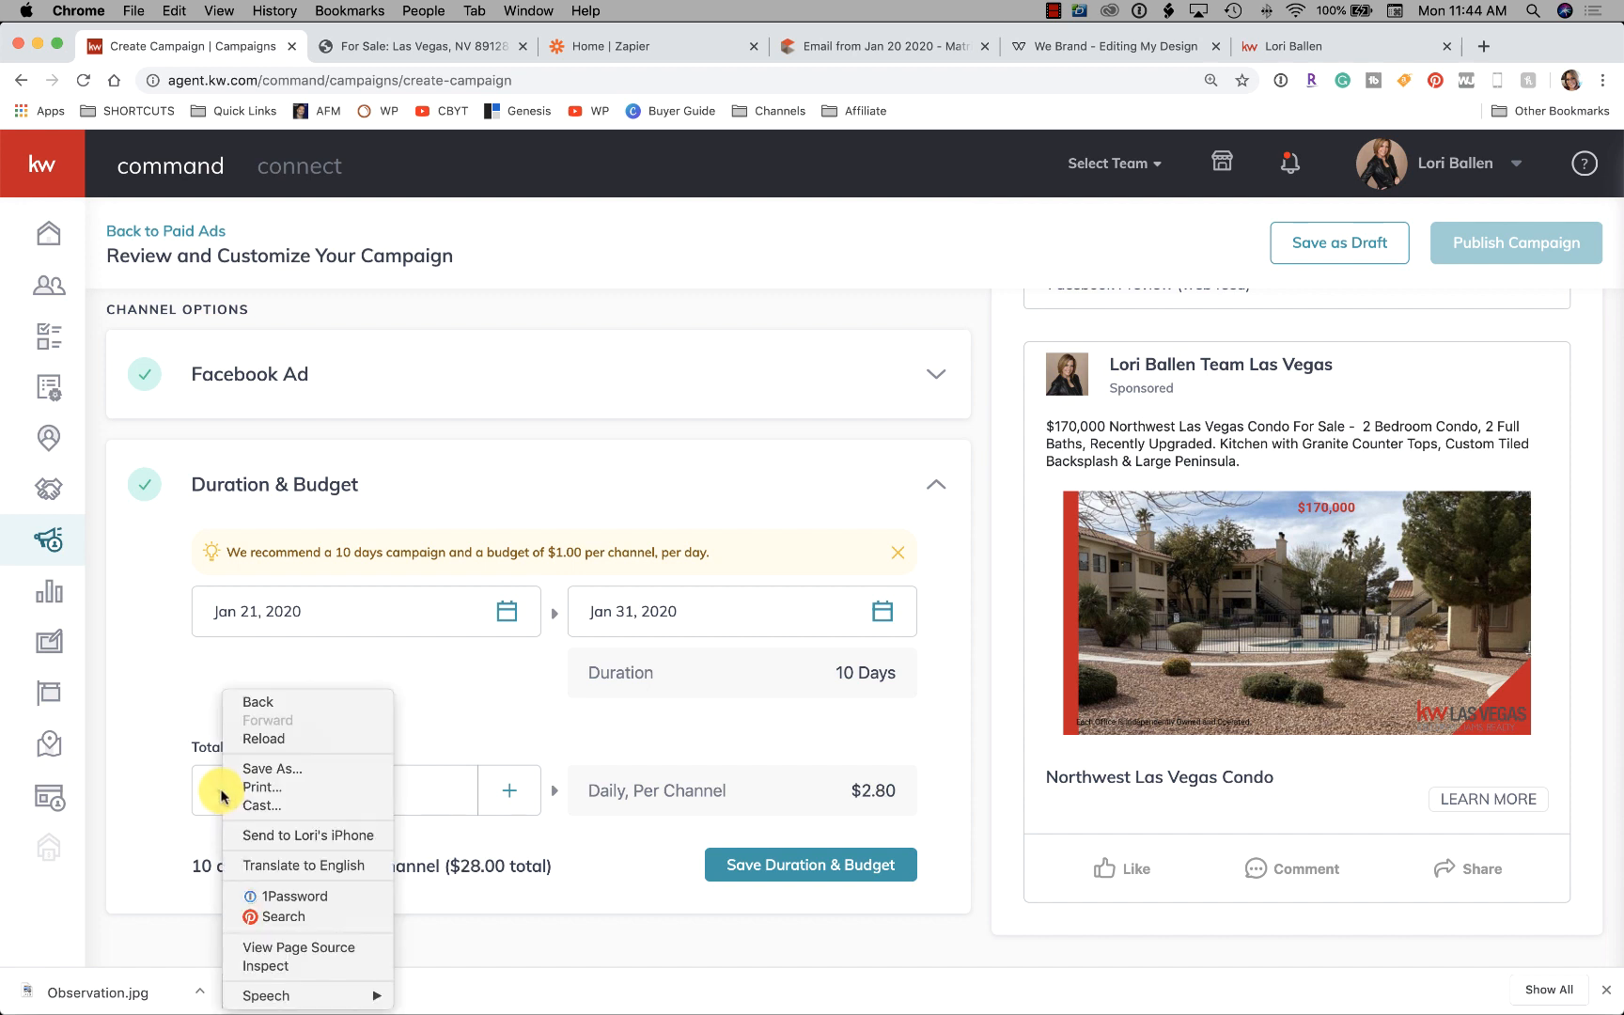
pyautogui.click(170, 797)
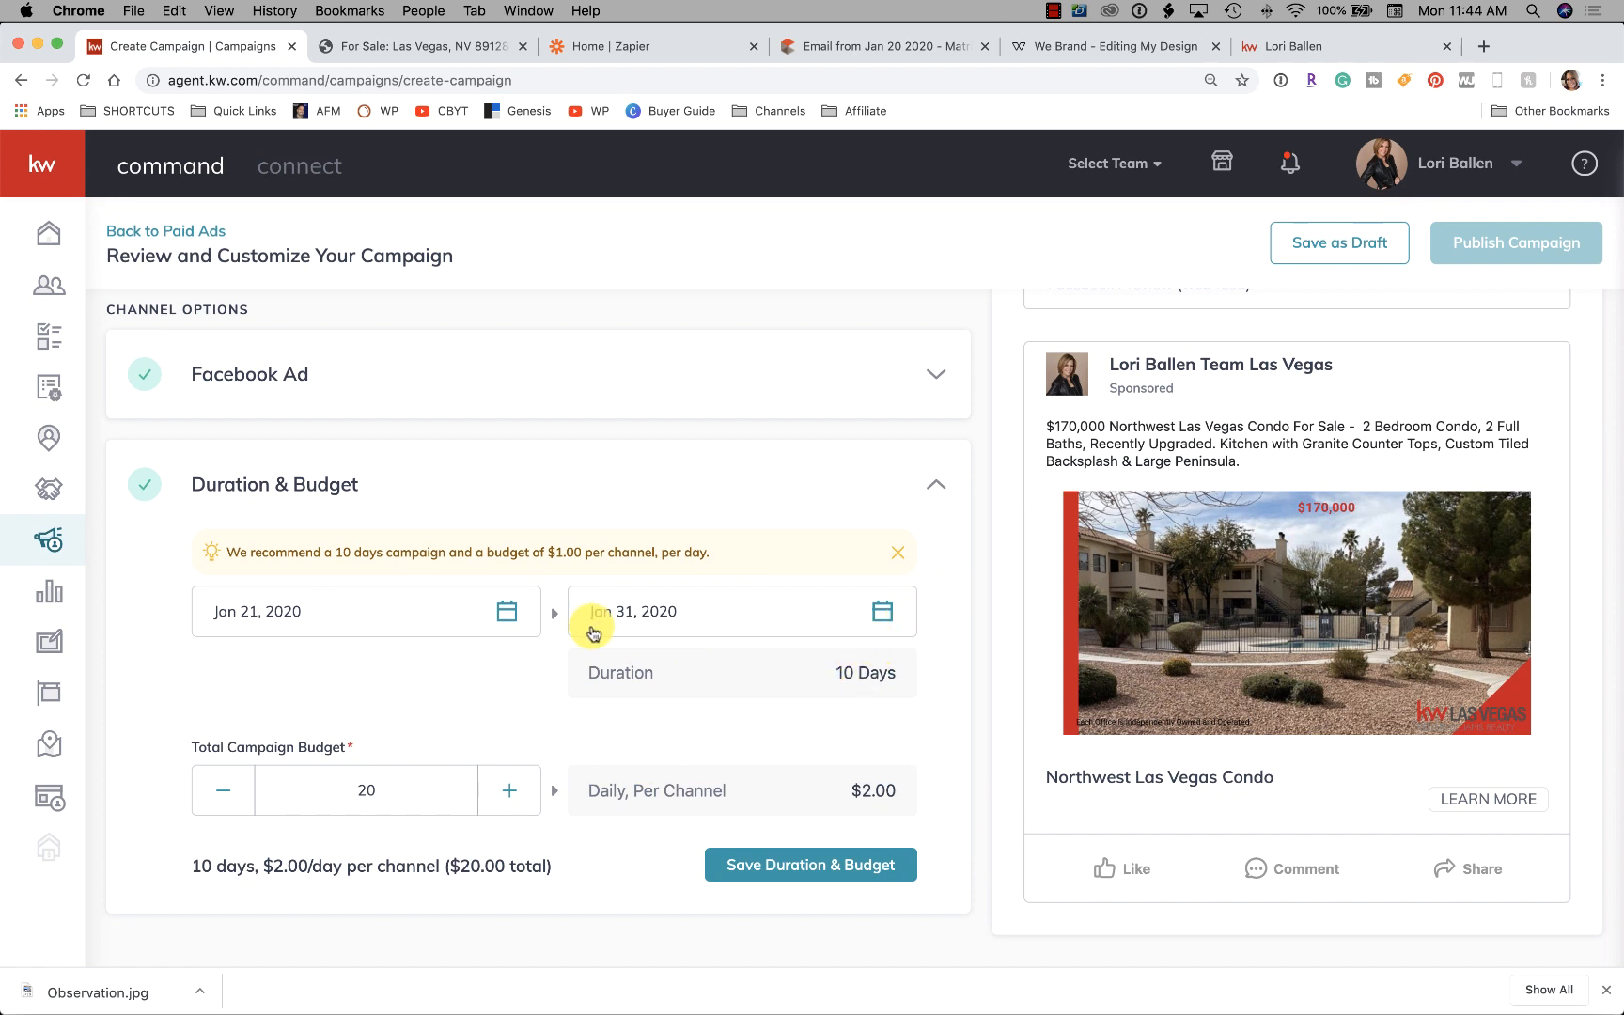
# Set the campaign end date to January 26, 2020, giving 5 days at $4.00/day
pyautogui.click(882, 613)
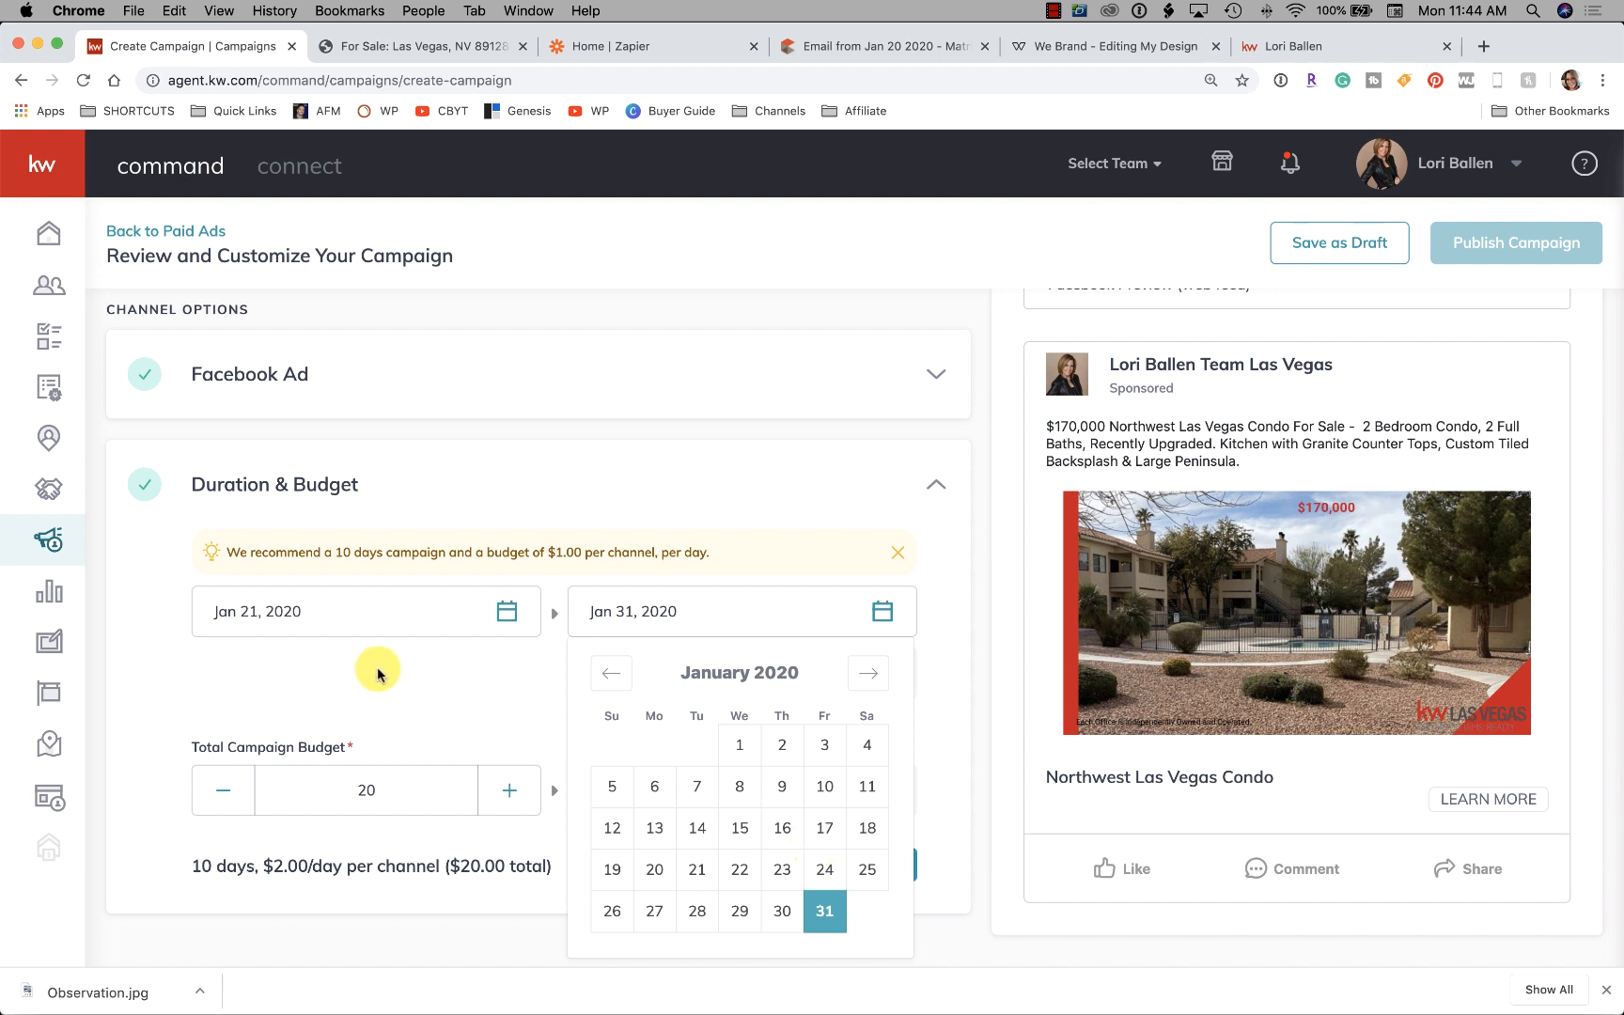
pyautogui.click(391, 625)
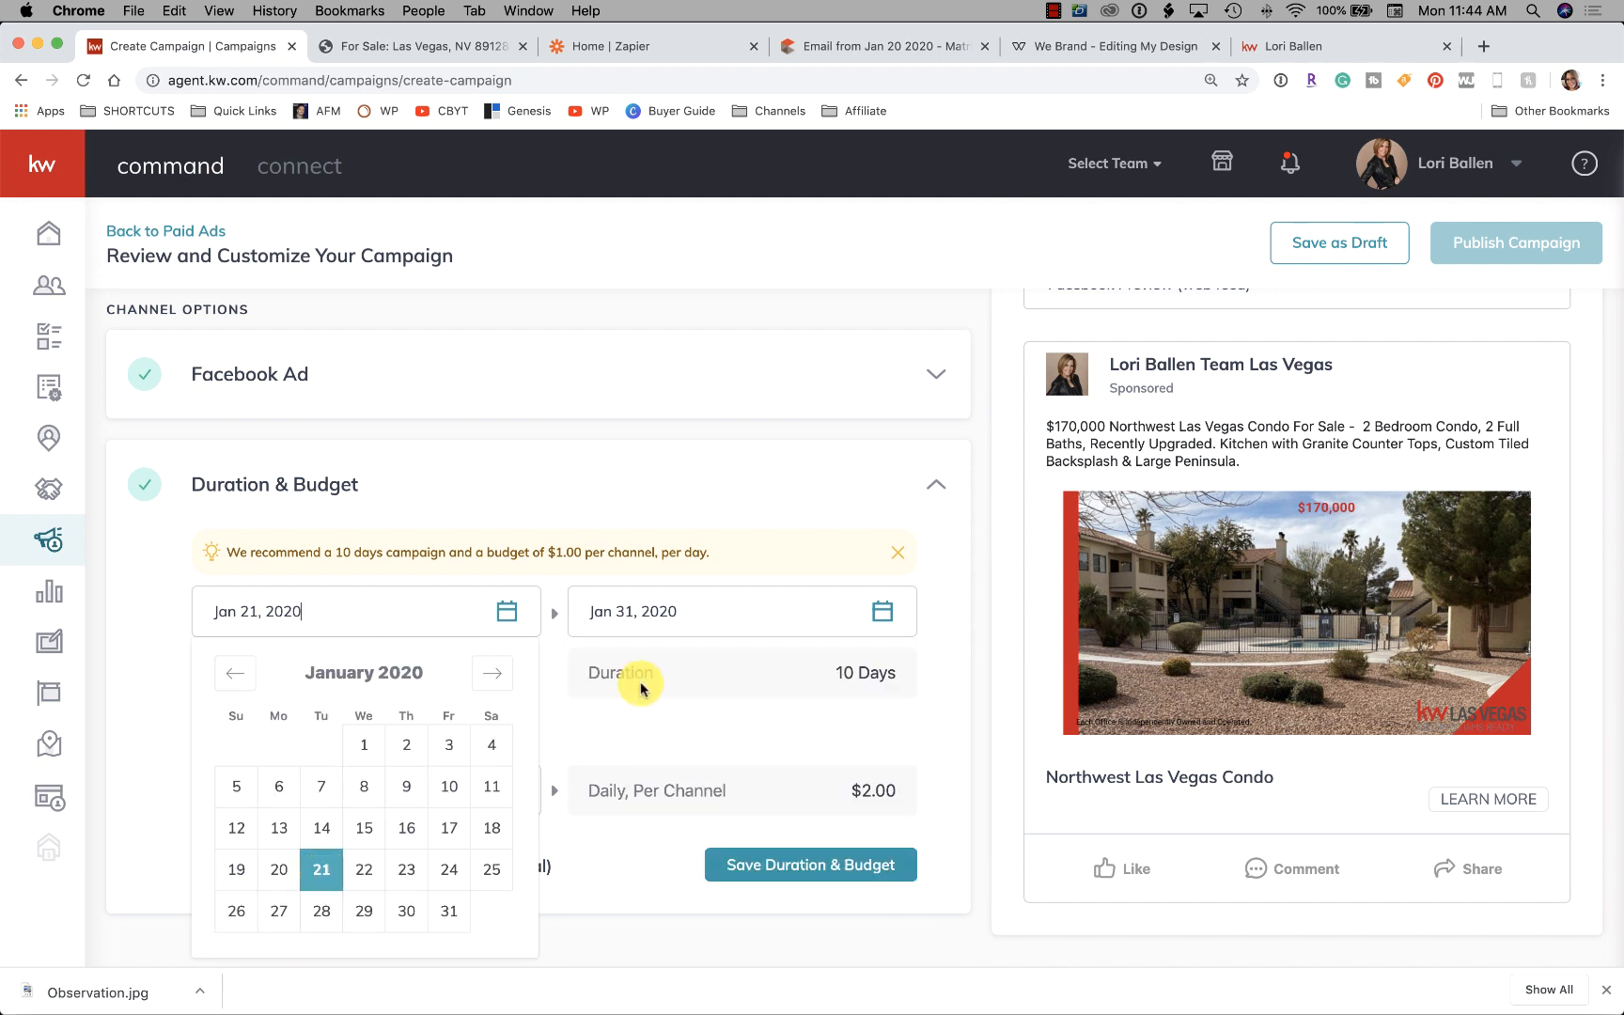
pyautogui.click(673, 616)
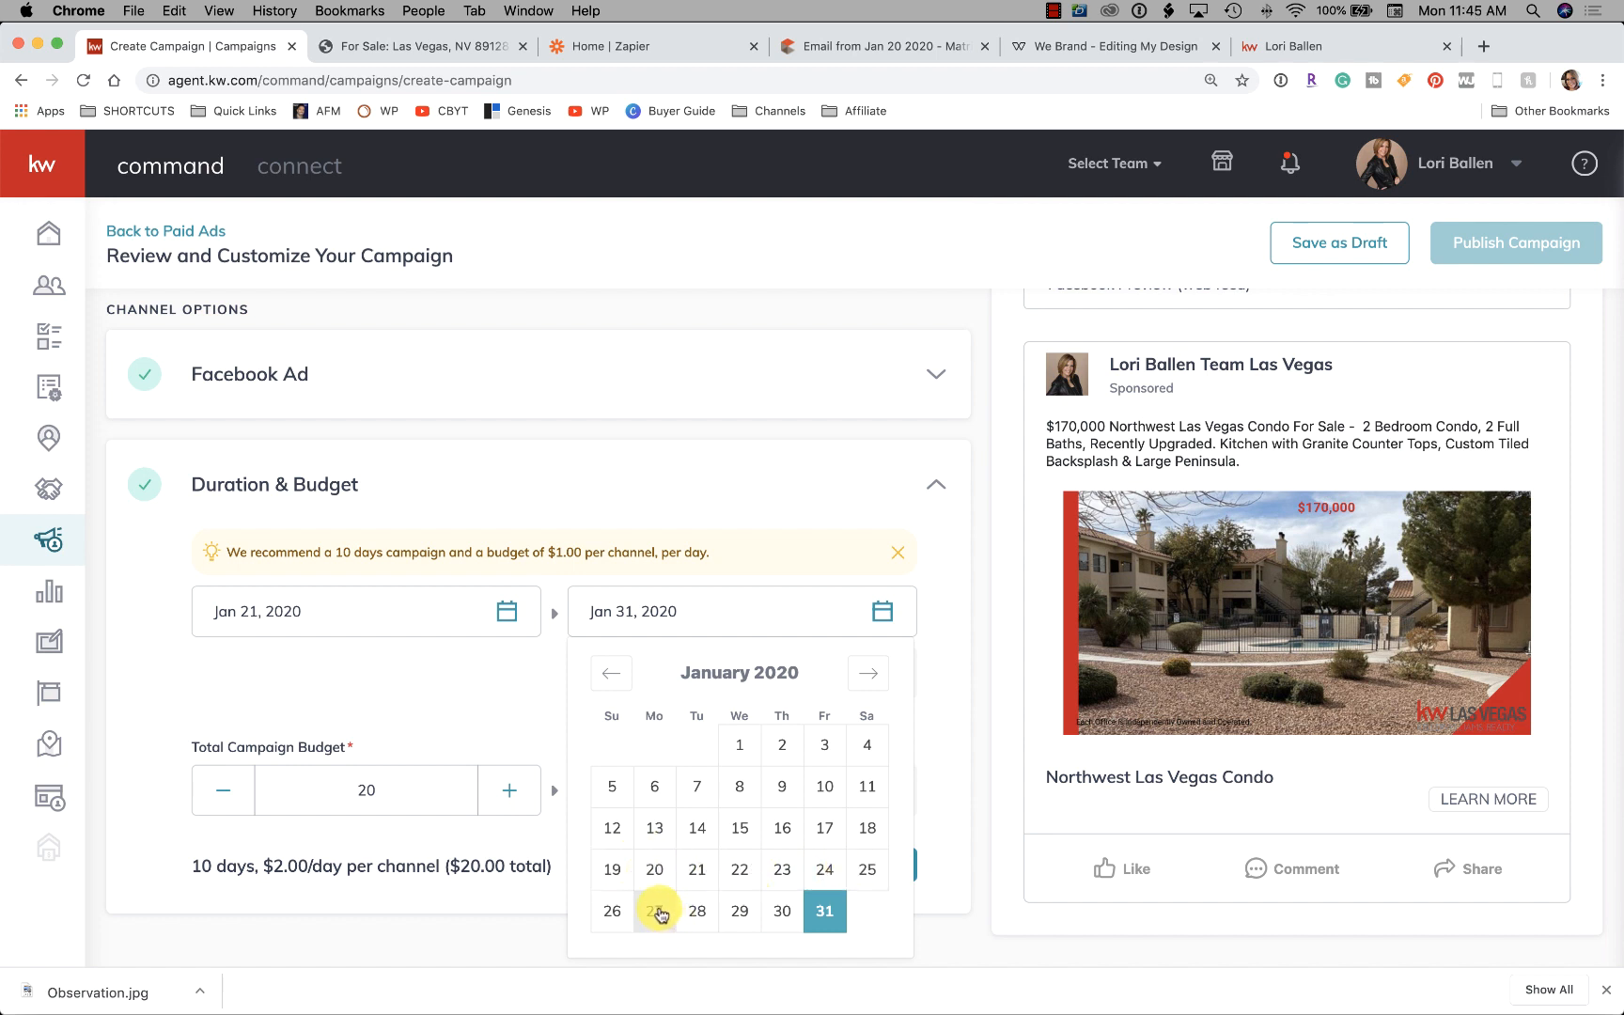
pyautogui.click(613, 911)
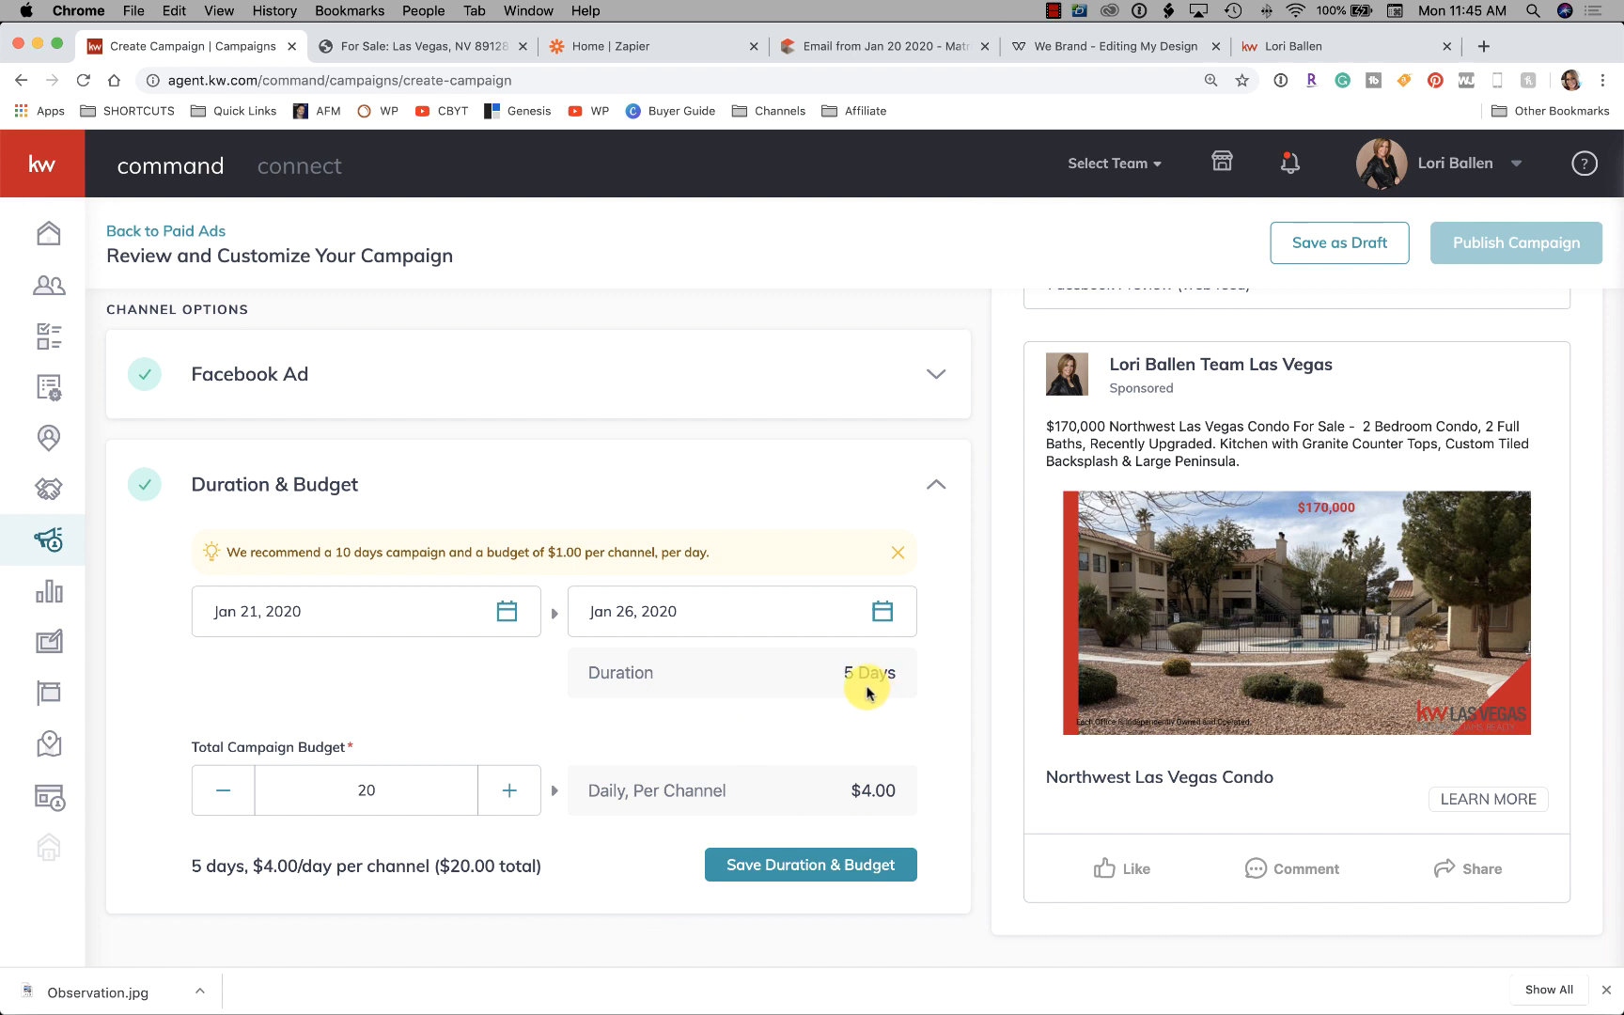
pyautogui.scroll(3, 1081, 723)
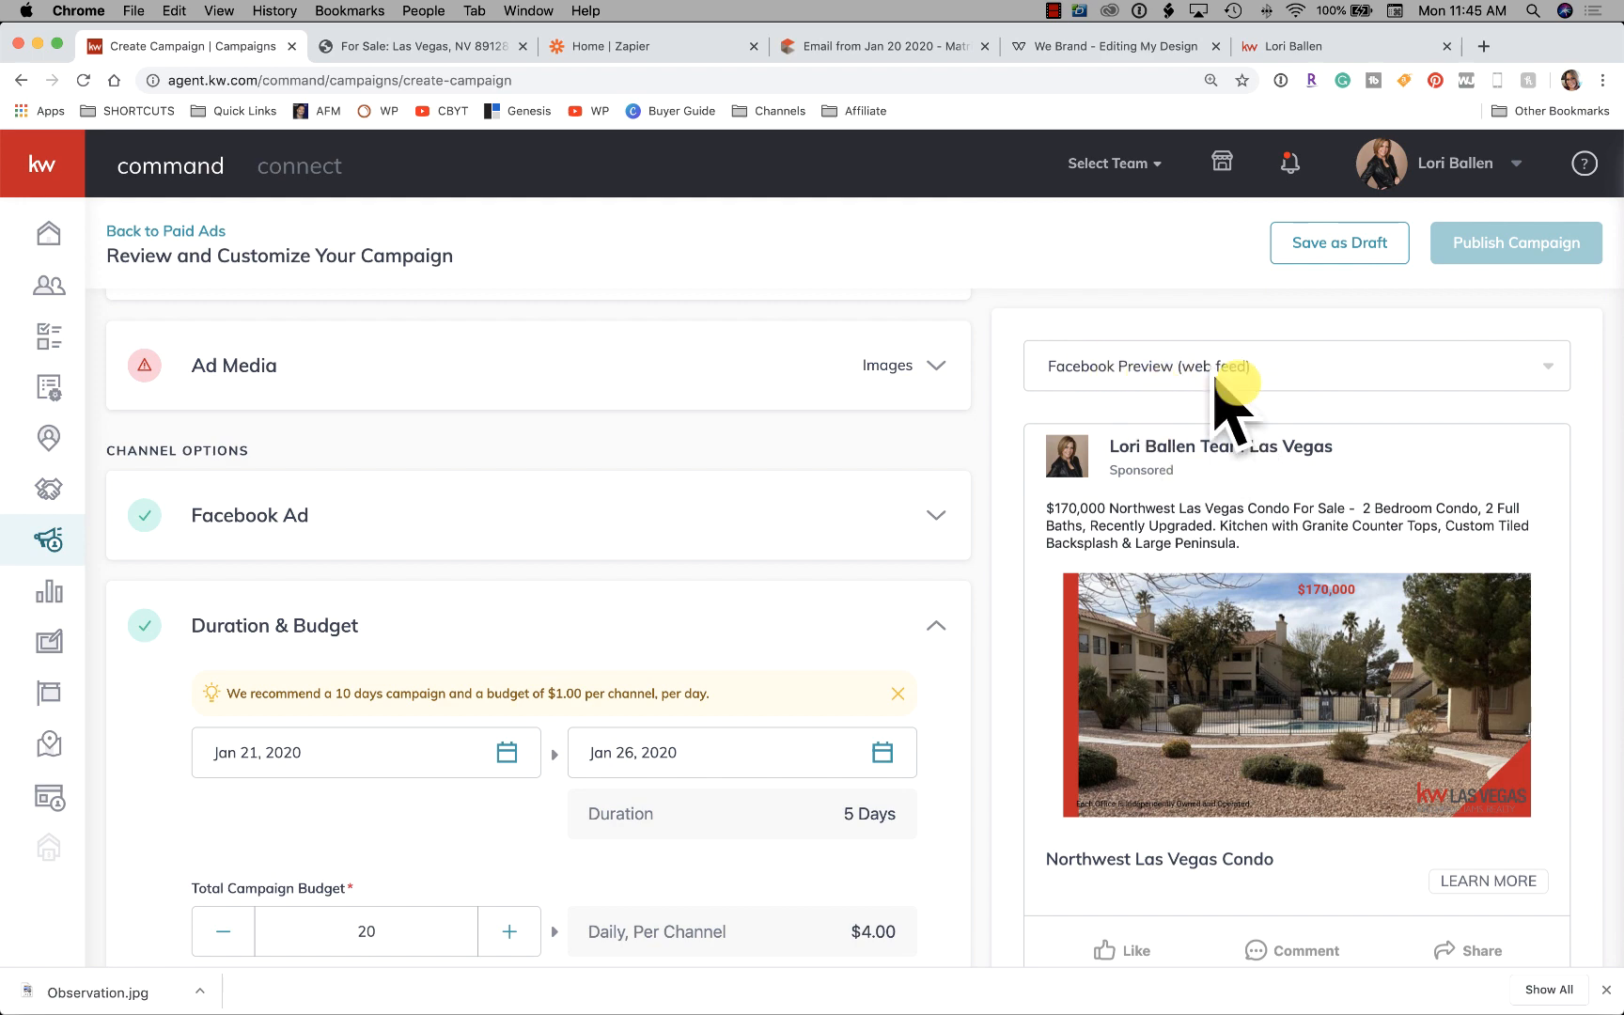
# Switch the Facebook ad preview to the mobile layout and back to web feed
pyautogui.click(1186, 376)
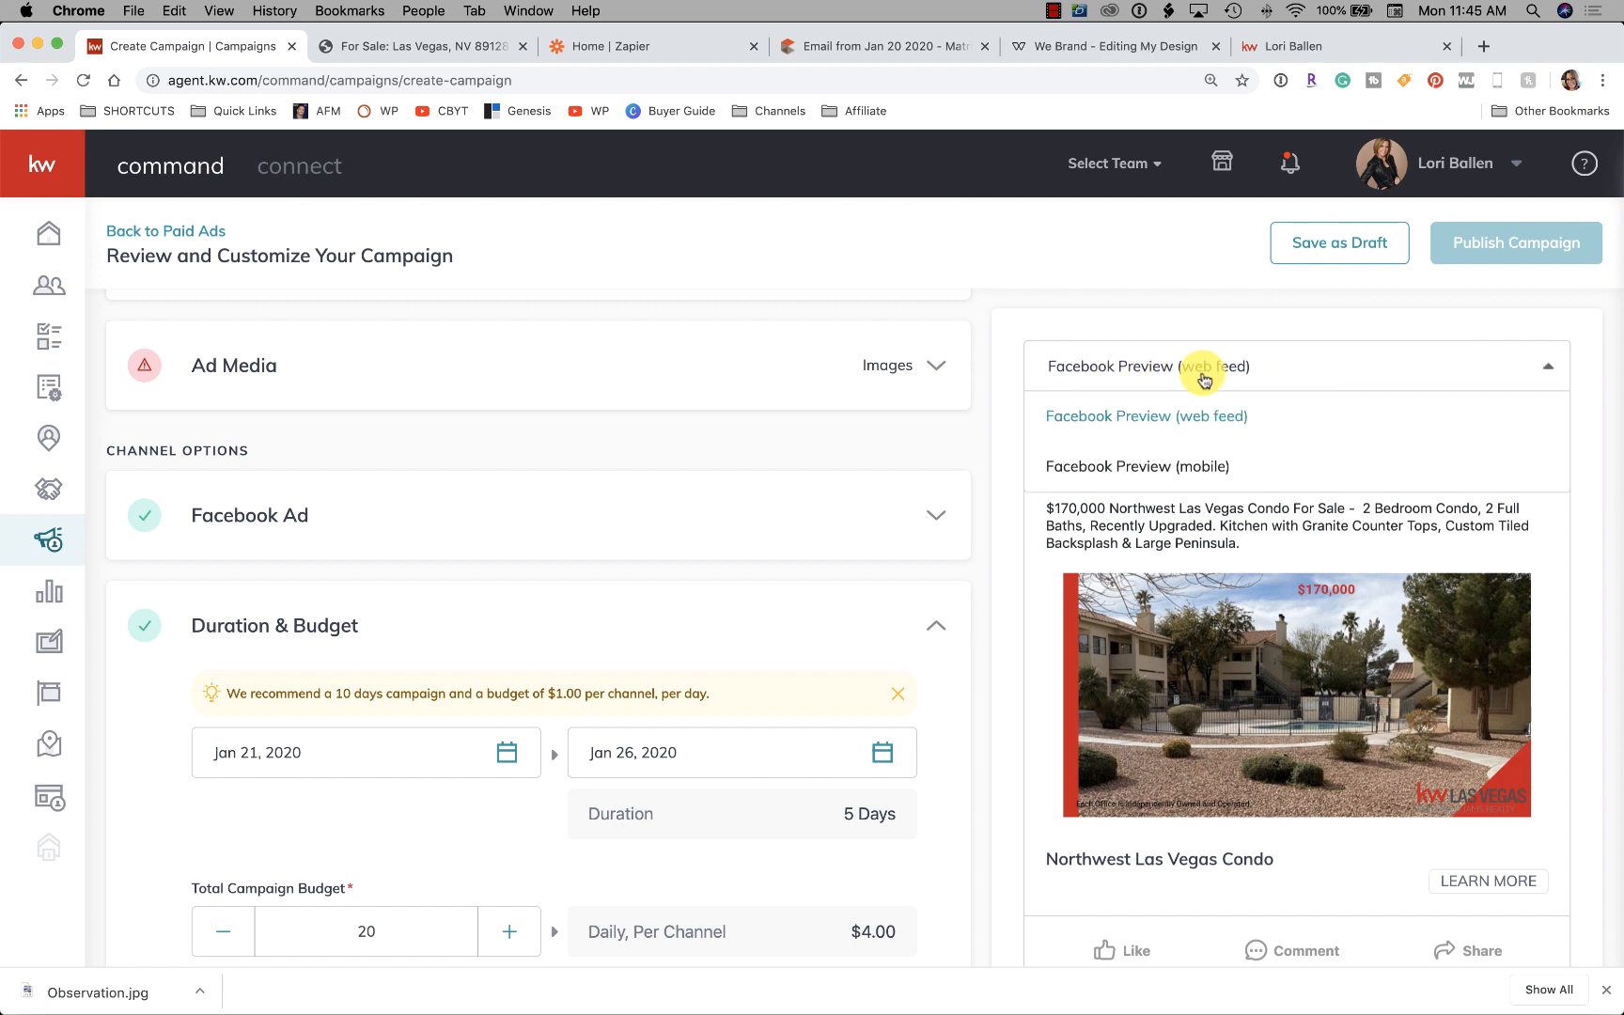
pyautogui.click(1196, 465)
pyautogui.scroll(-3, 1409, 615)
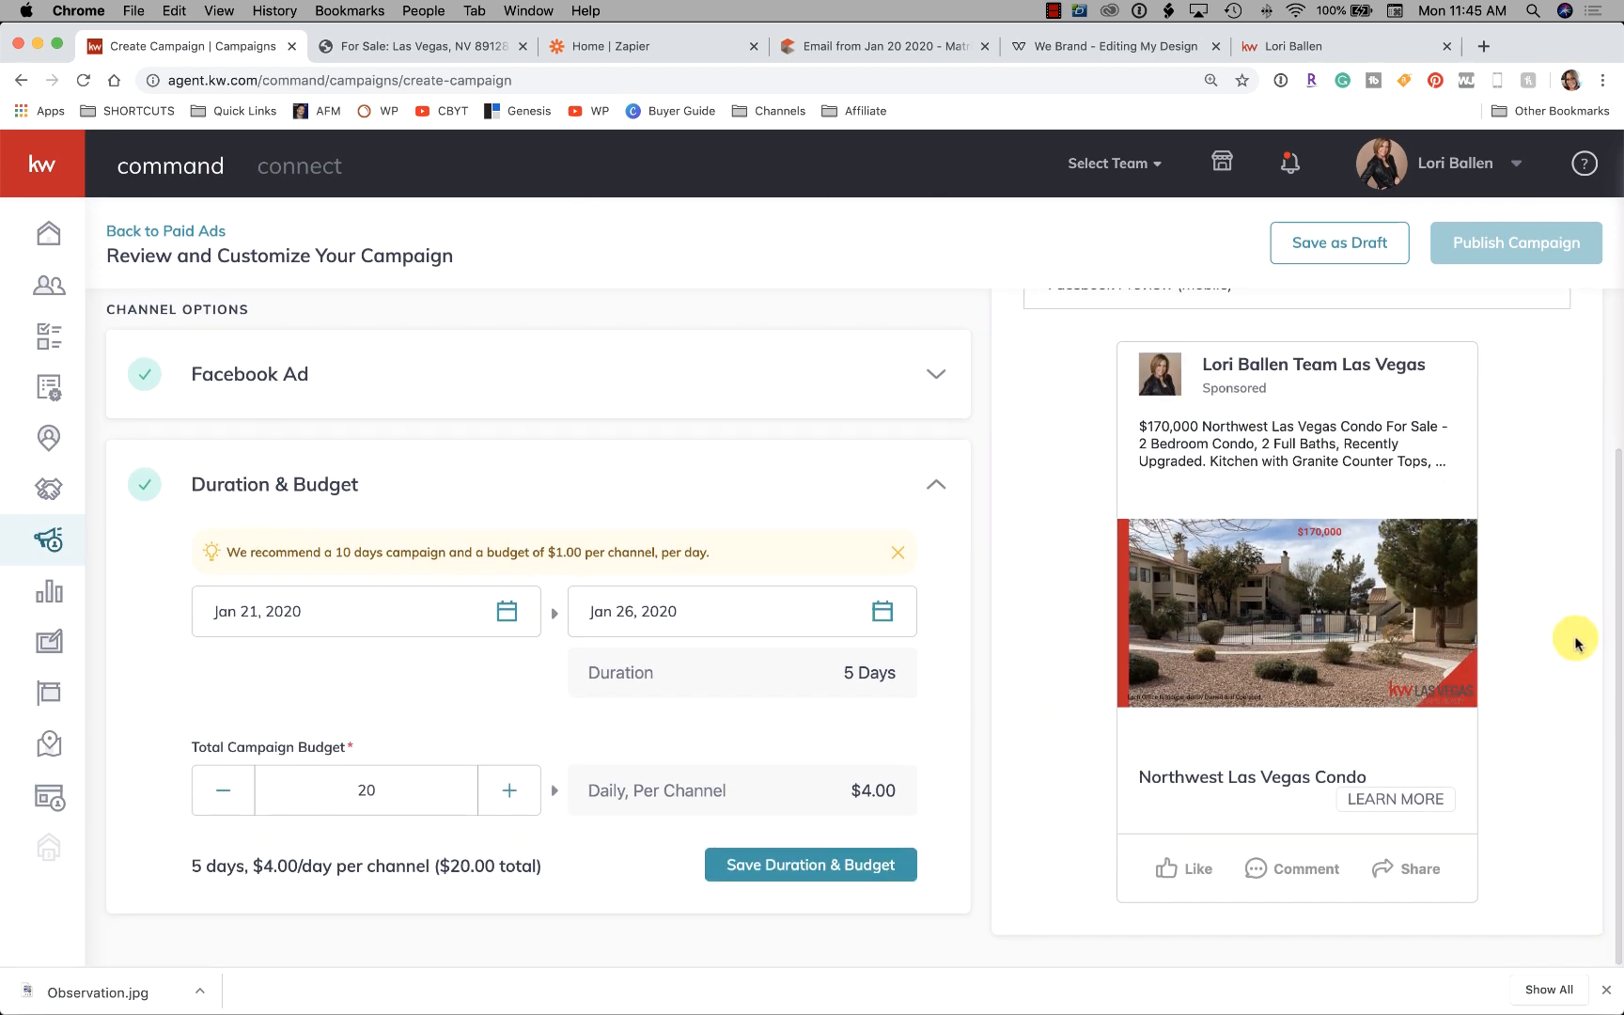
pyautogui.scroll(2, 1372, 508)
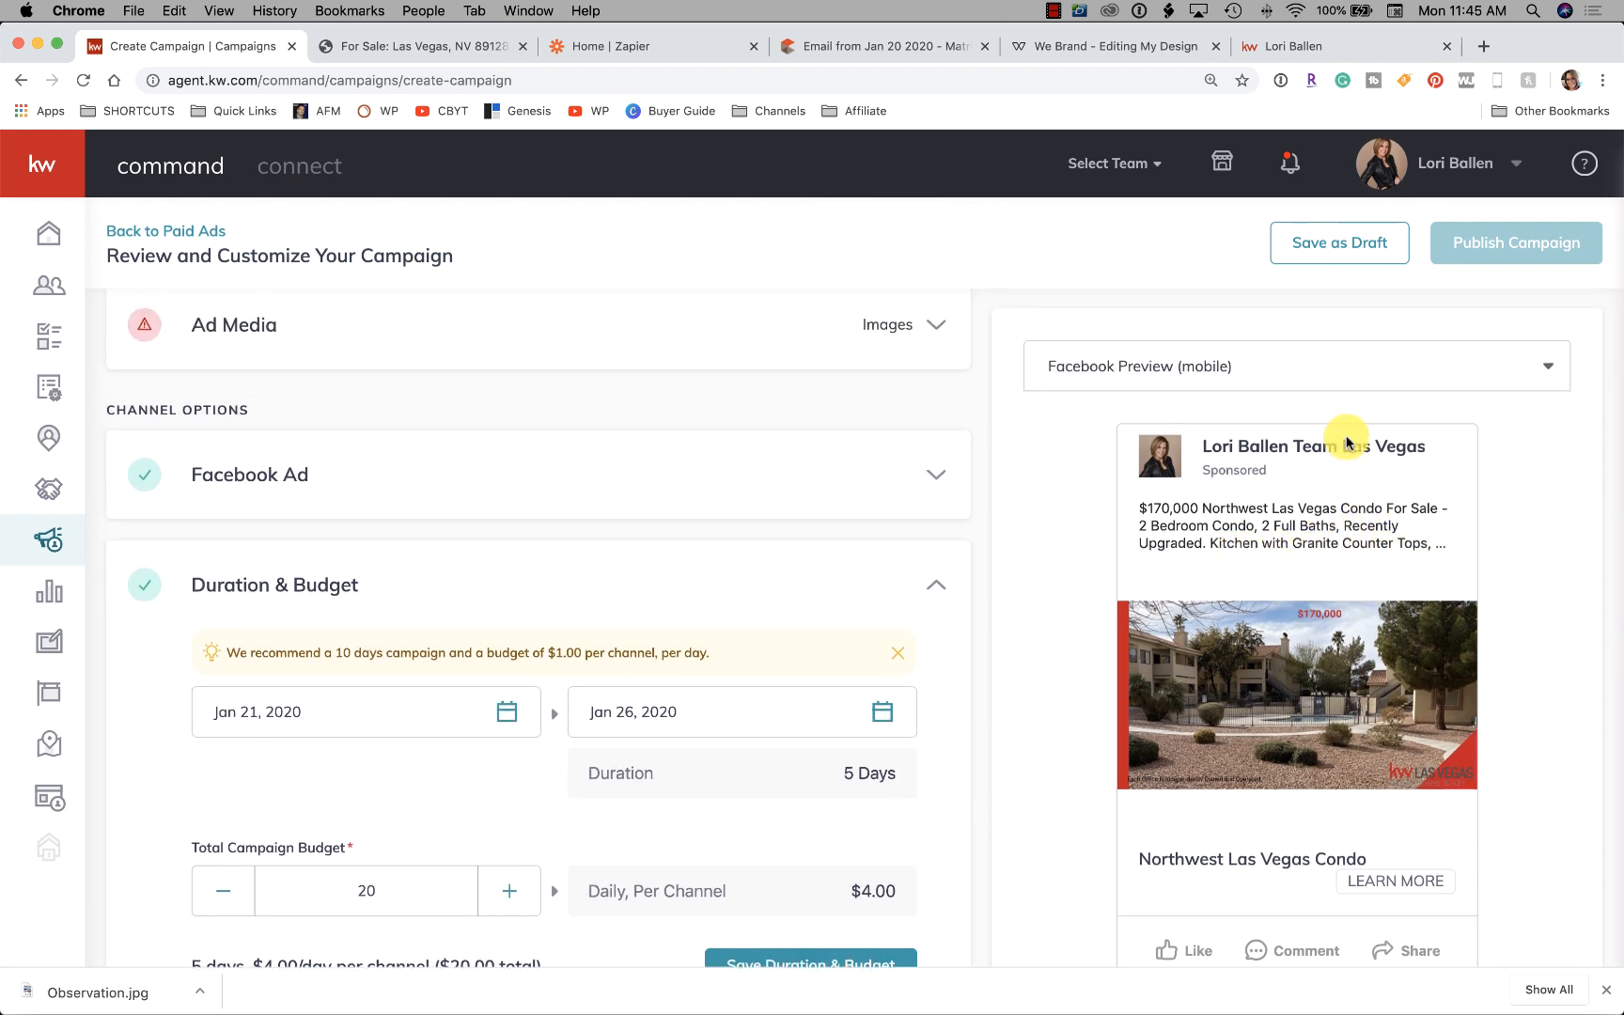
pyautogui.click(1185, 366)
pyautogui.click(1200, 461)
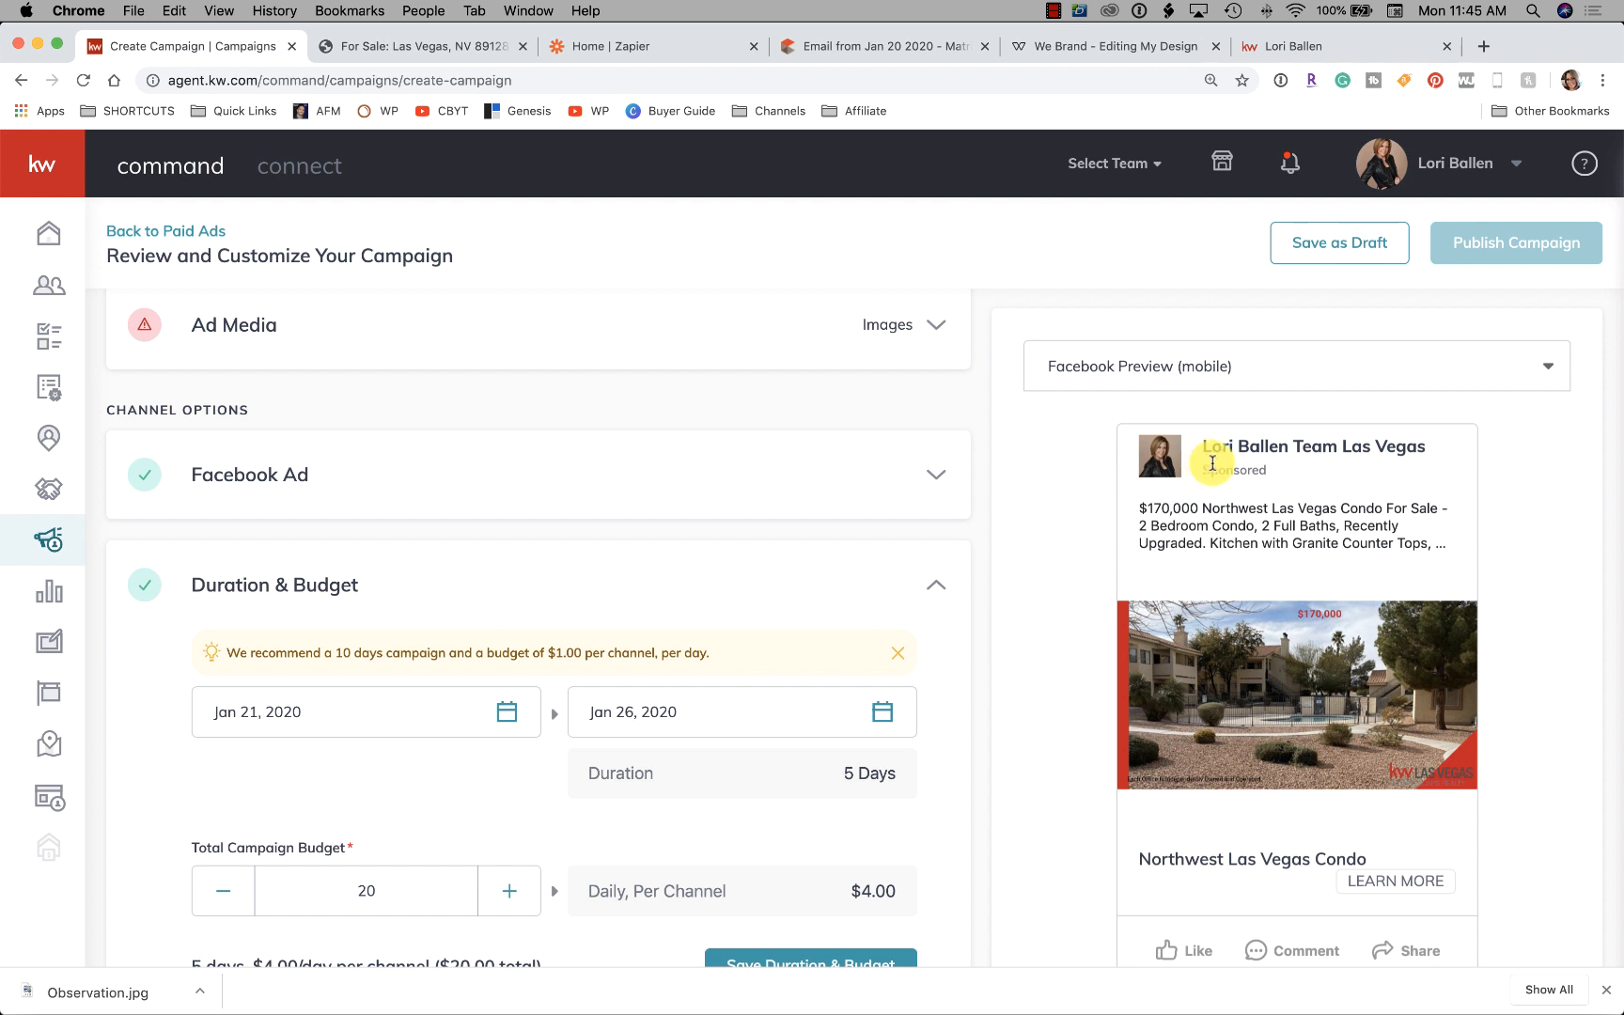
pyautogui.click(1225, 367)
pyautogui.click(1184, 417)
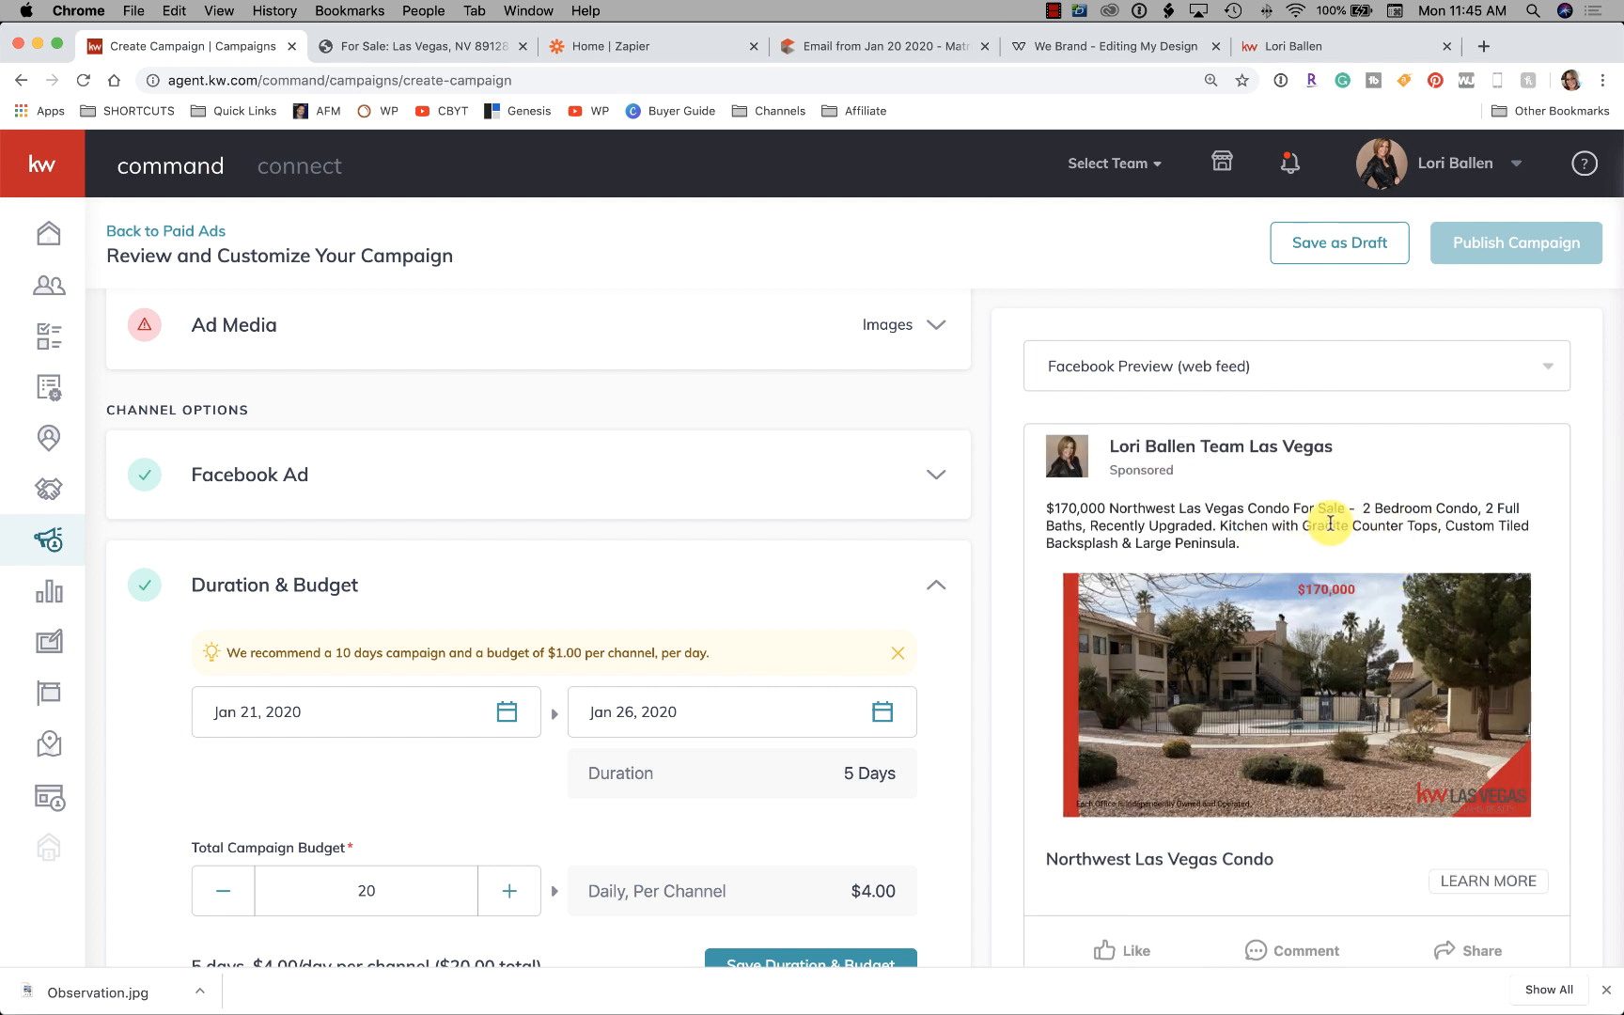
# Save the Duration & Budget of 5 days at $4.00/day, $20.00 total
pyautogui.moveTo(1446, 525); pyautogui.dragTo(1491, 576)
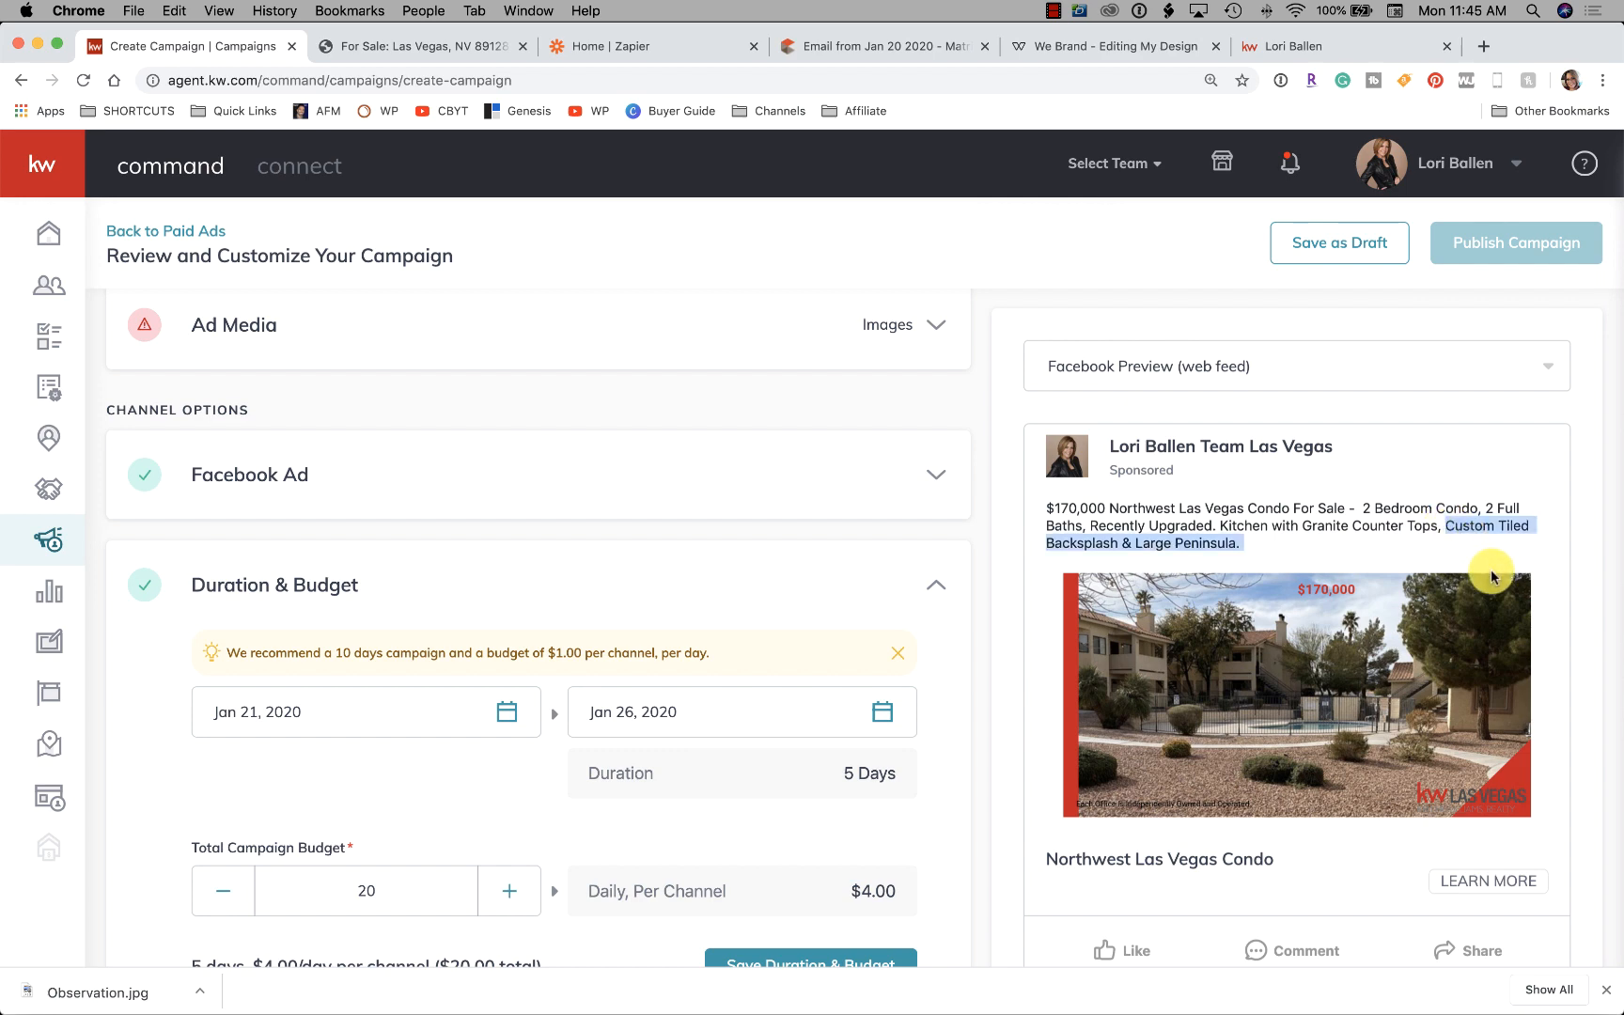
pyautogui.scroll(-2, 1362, 536)
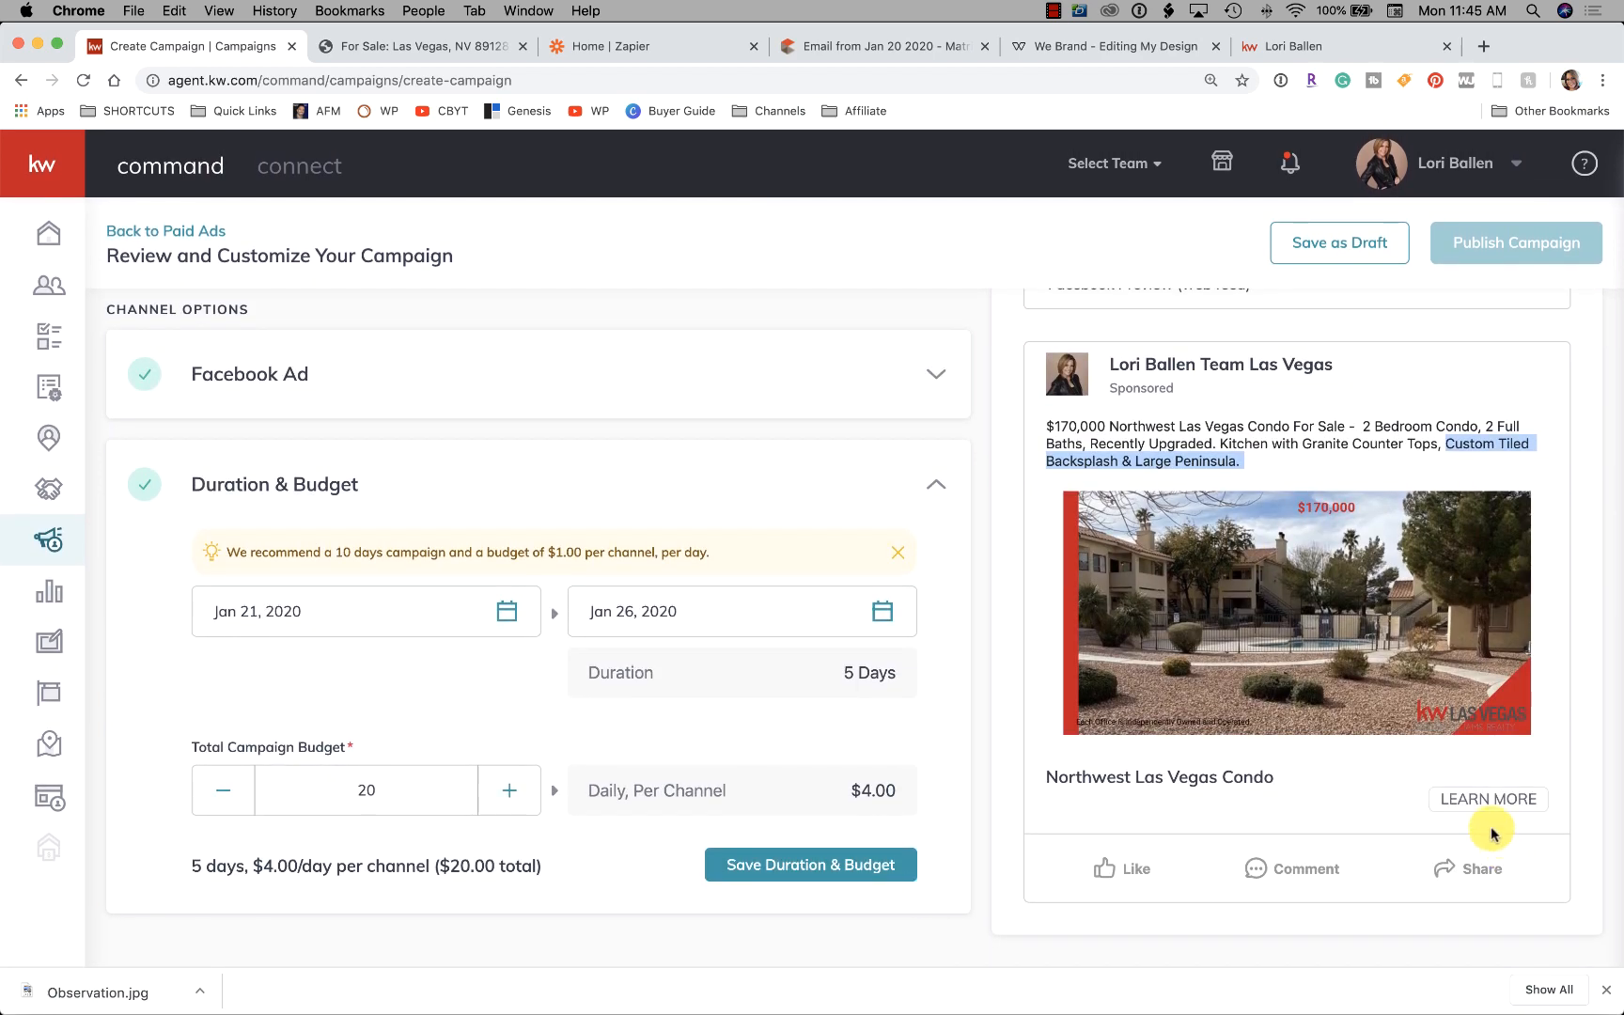
pyautogui.click(839, 879)
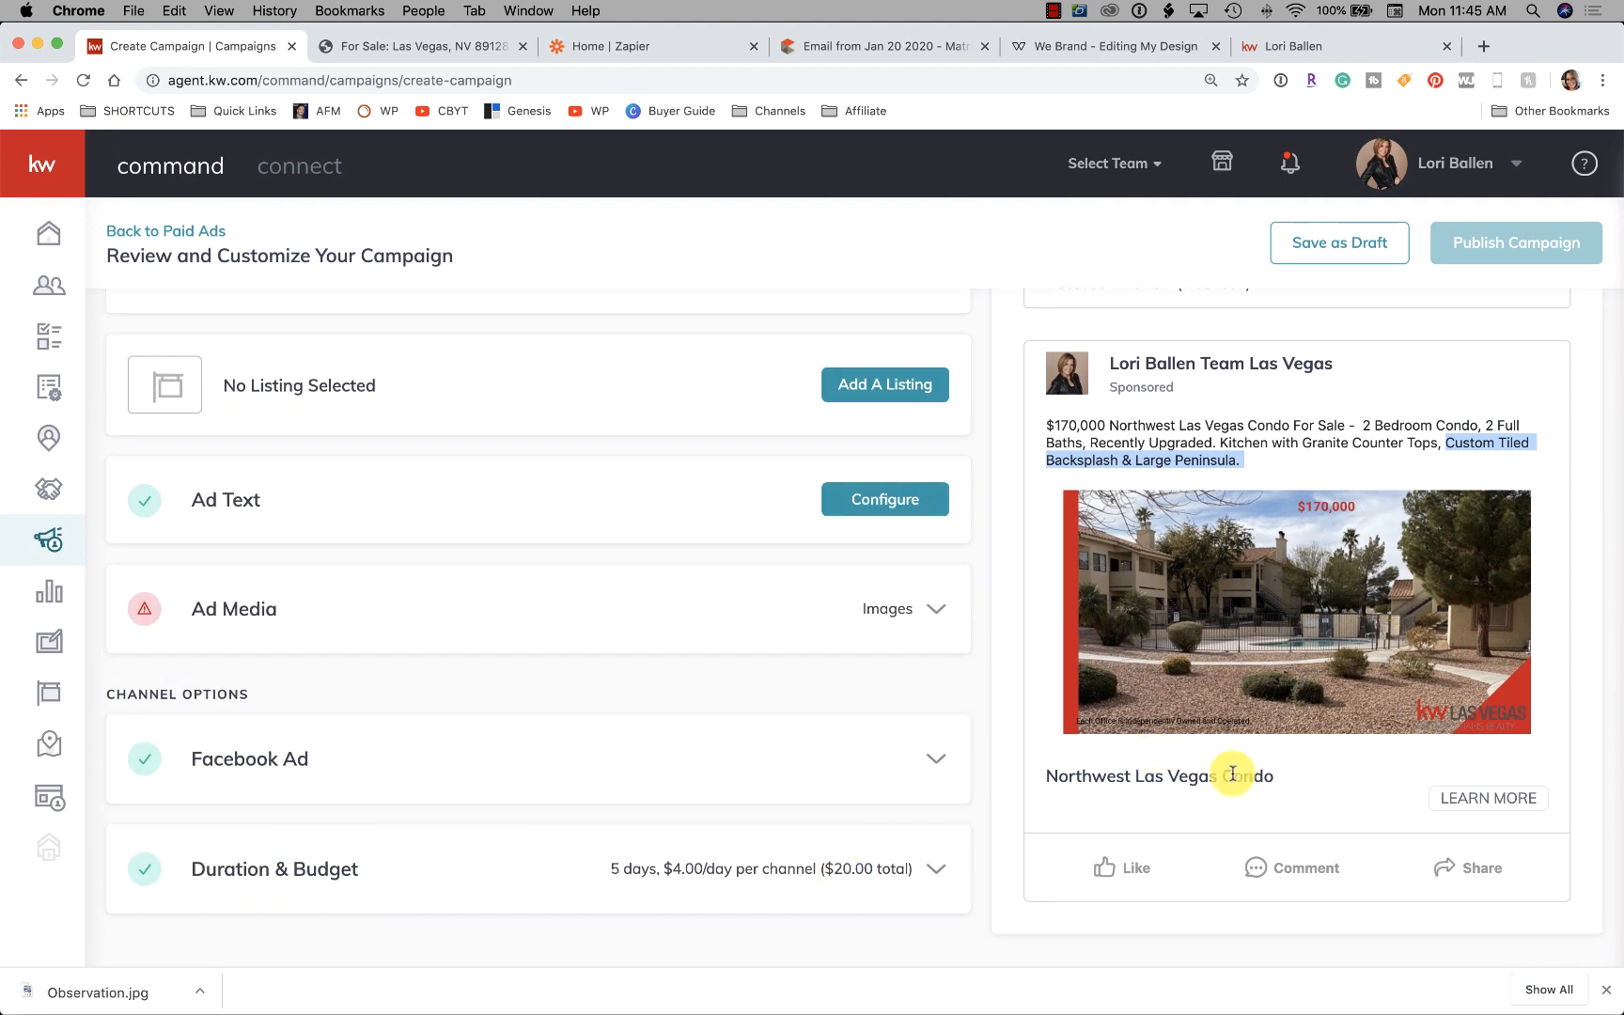
# Expand the ad media settings and try saving them
pyautogui.scroll(3, 1230, 775)
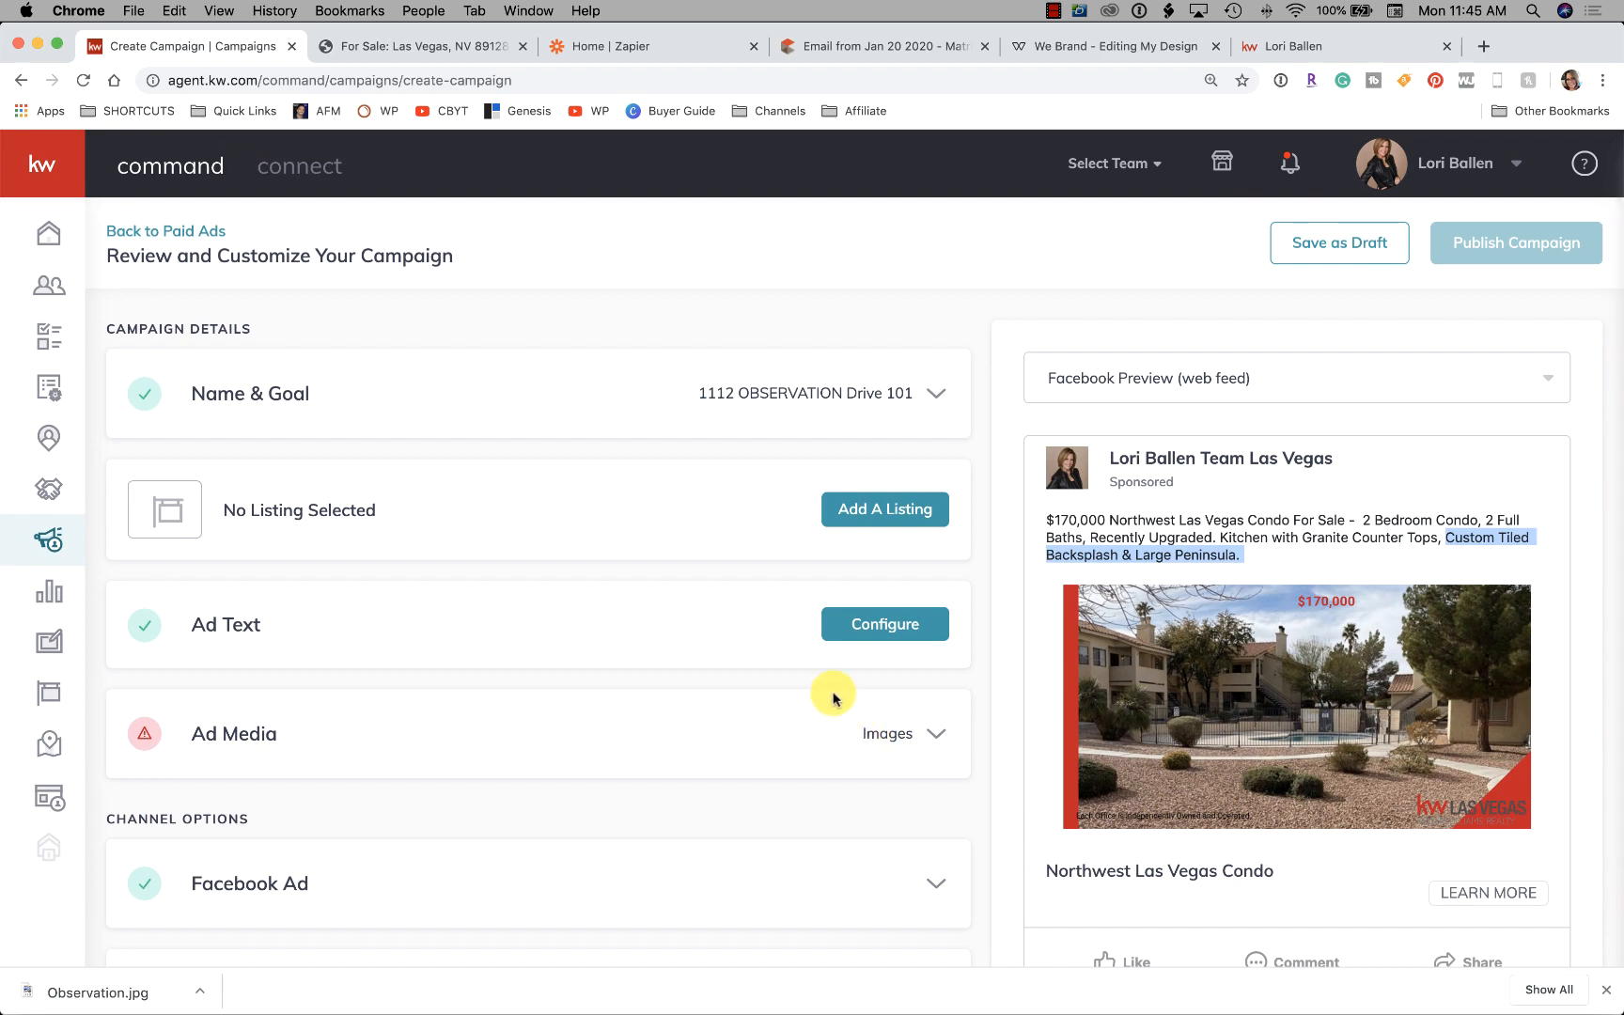
pyautogui.scroll(-3, 832, 697)
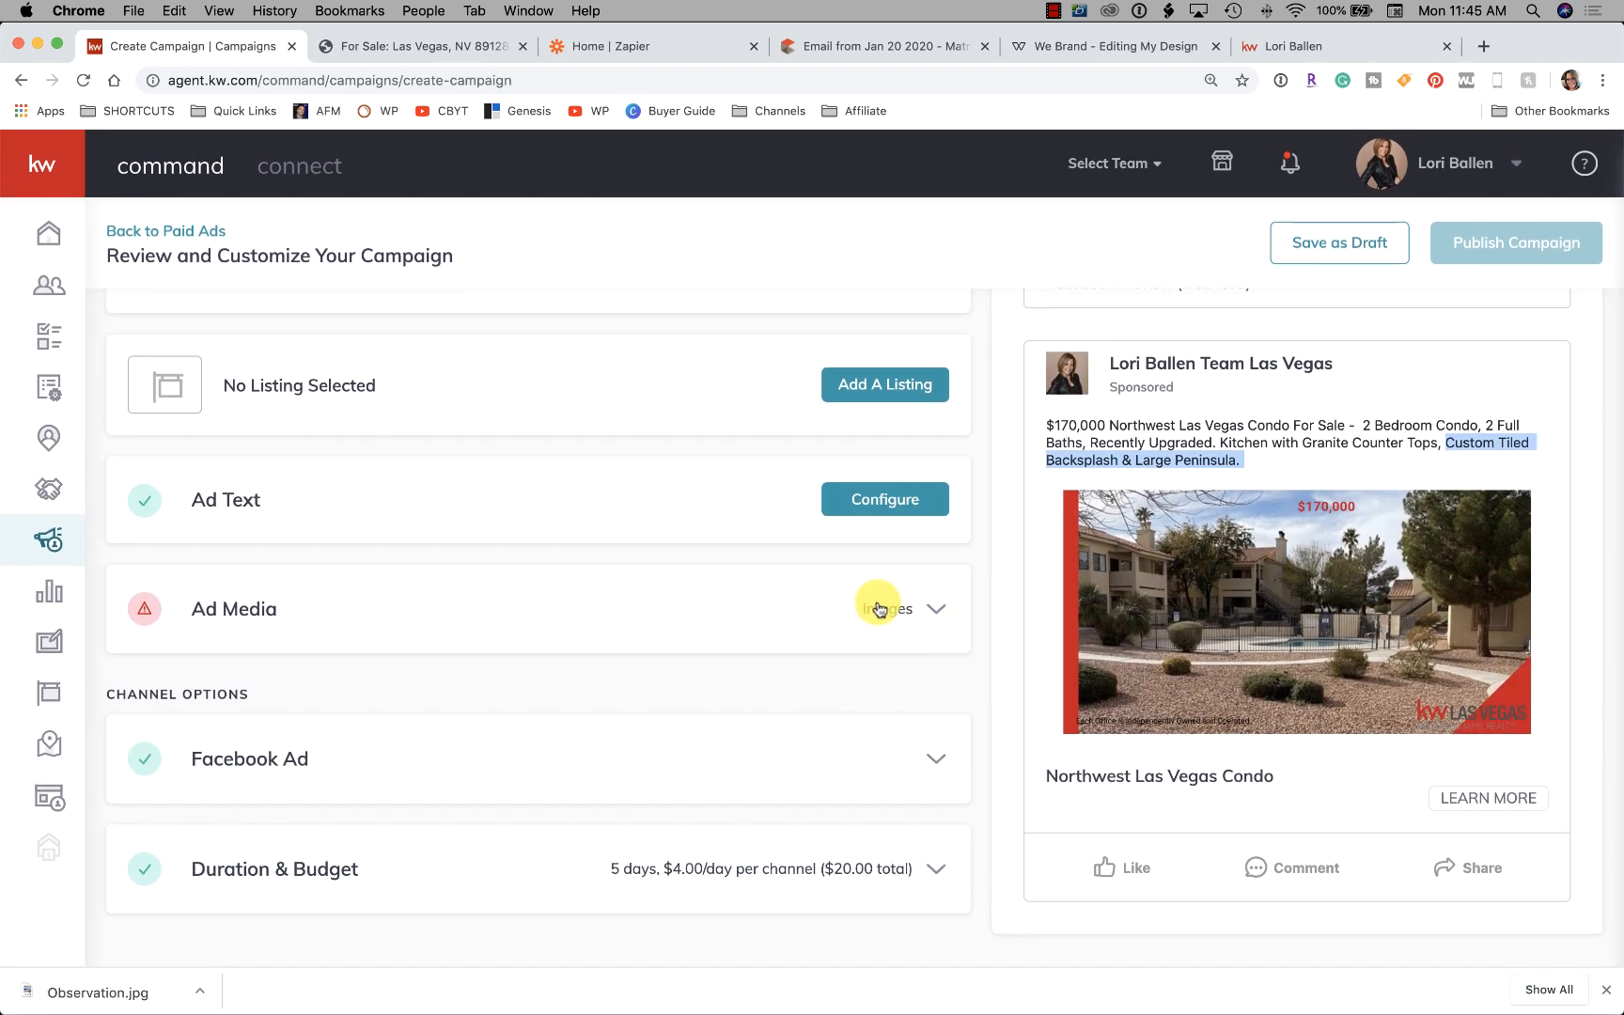
pyautogui.click(873, 605)
pyautogui.scroll(-3, 564, 650)
pyautogui.scroll(-2, 448, 656)
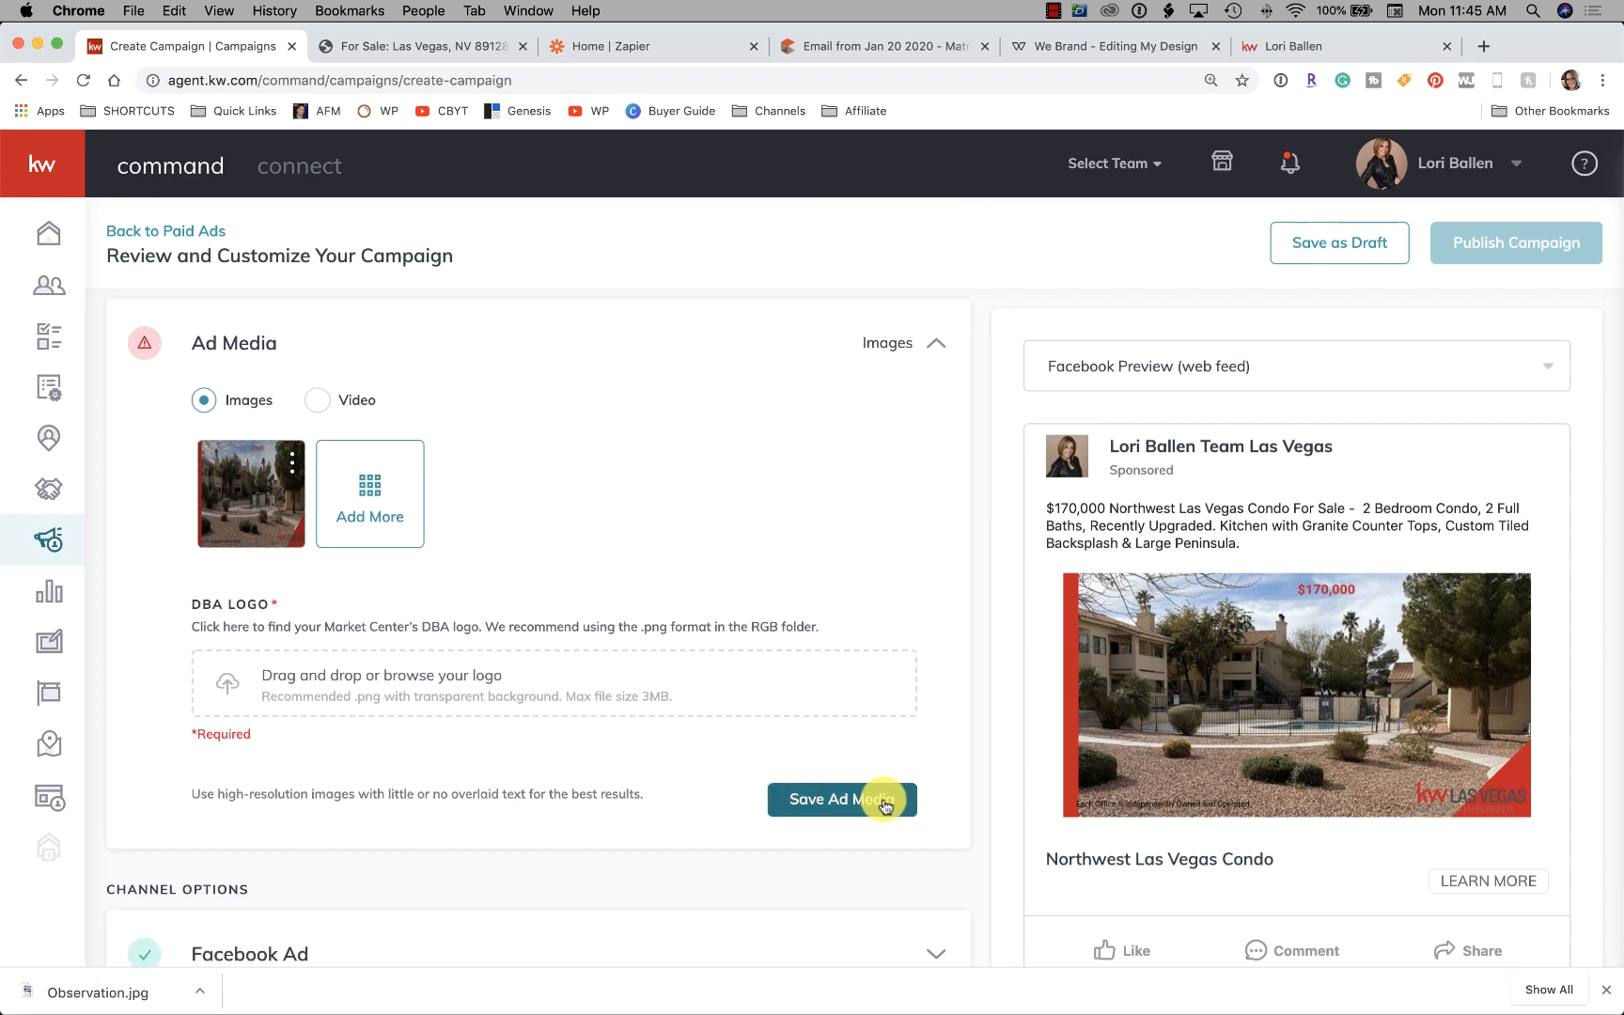
pyautogui.click(861, 806)
pyautogui.scroll(-2, 859, 796)
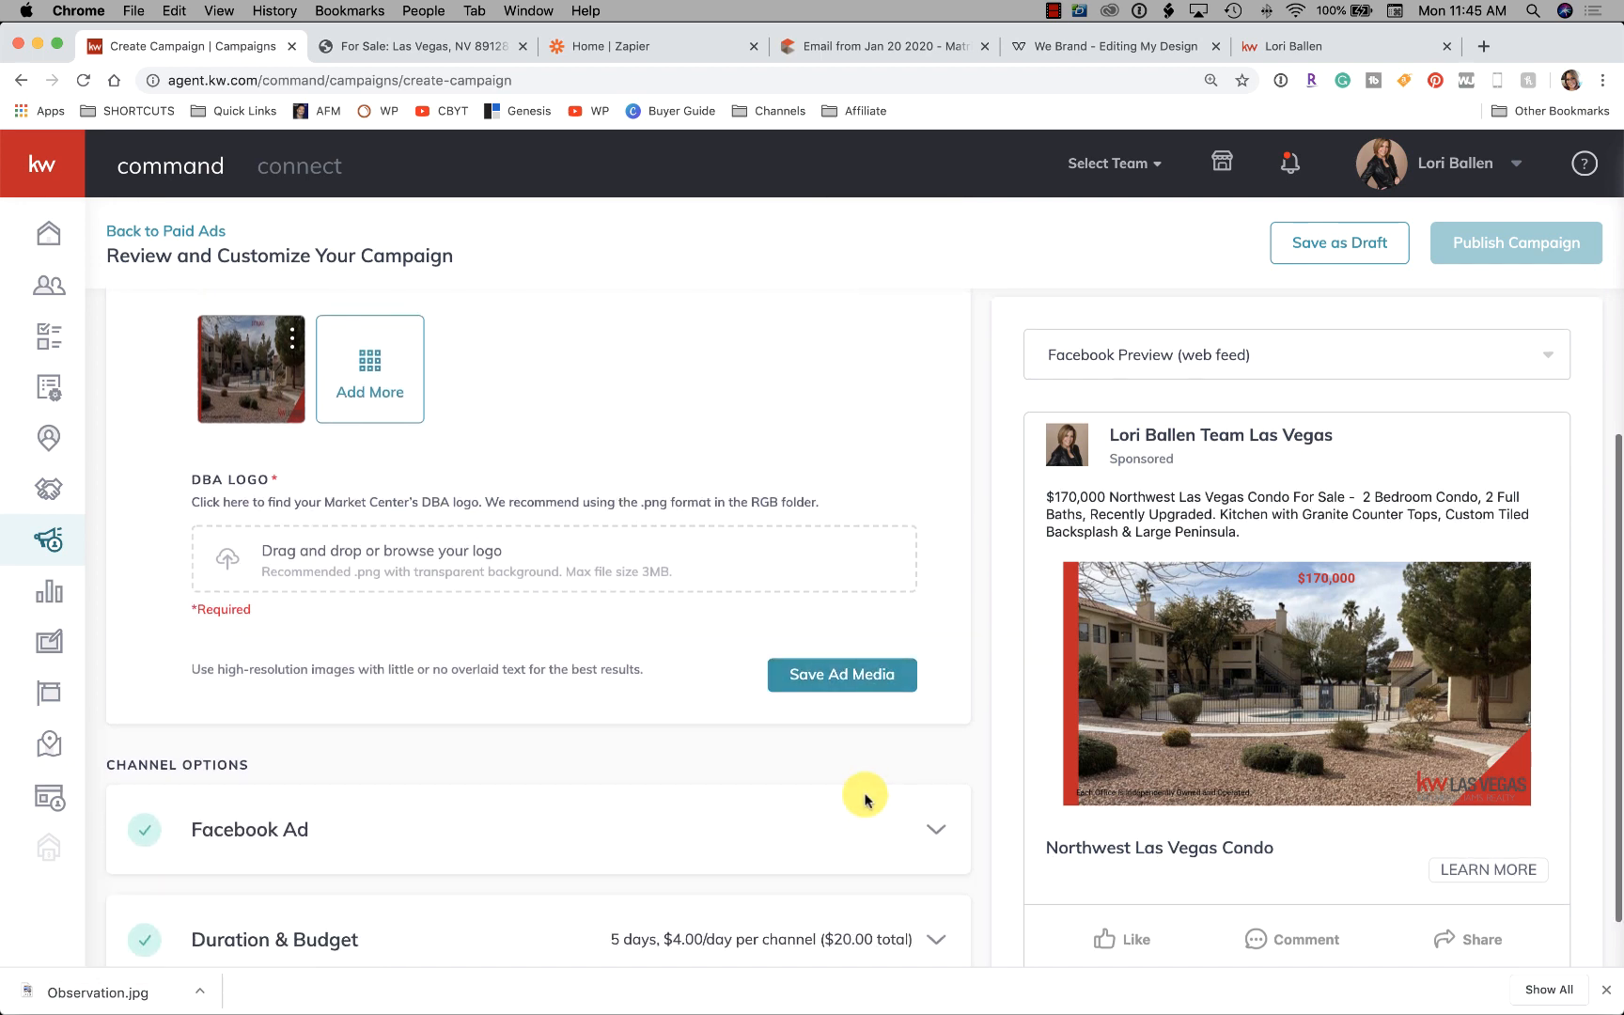
pyautogui.click(838, 658)
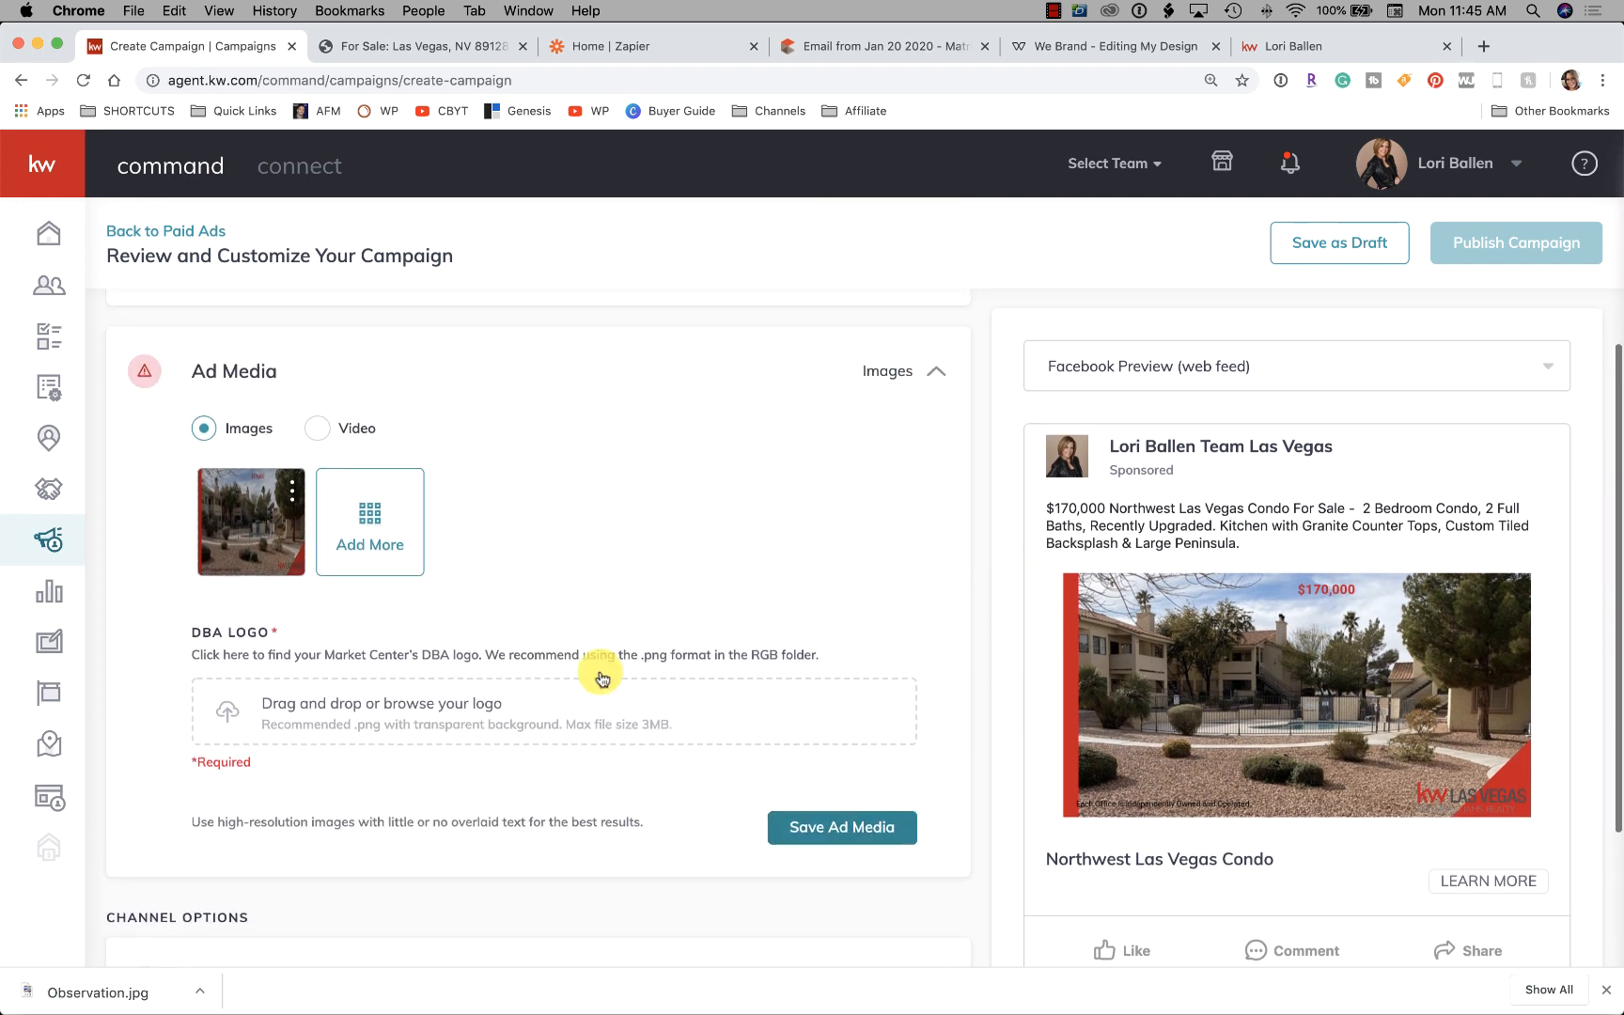
# Open the DBA logo file picker and search Finder for a KW logo file
pyautogui.click(427, 740)
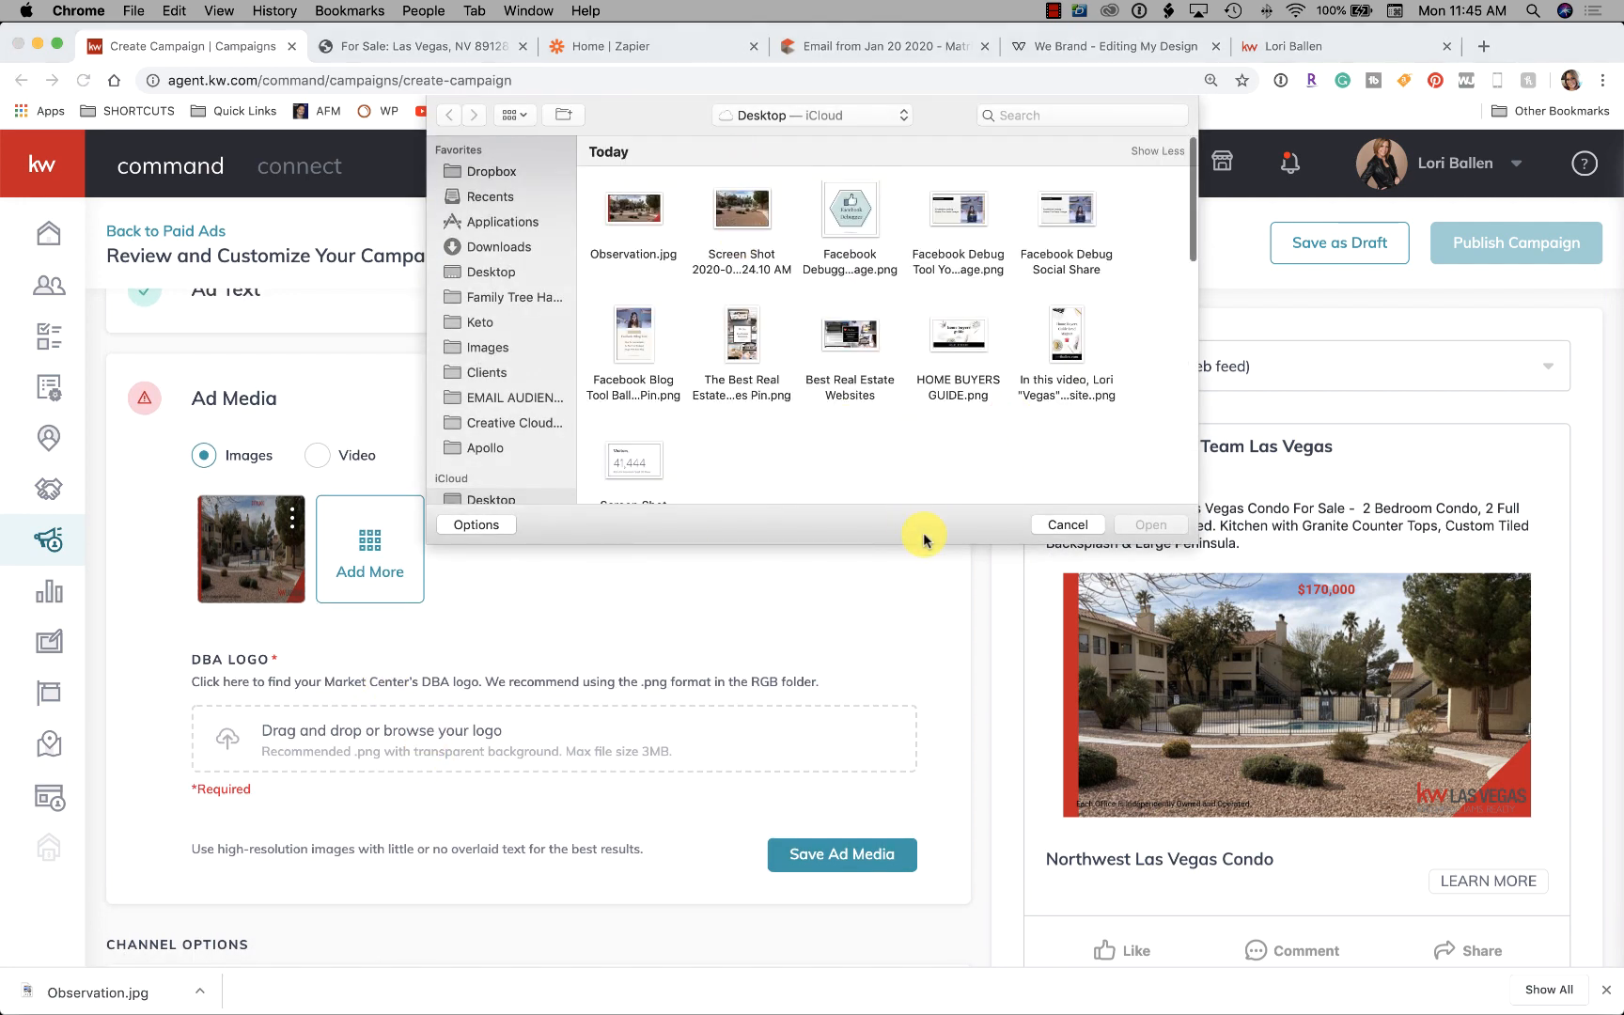
pyautogui.click(1075, 116)
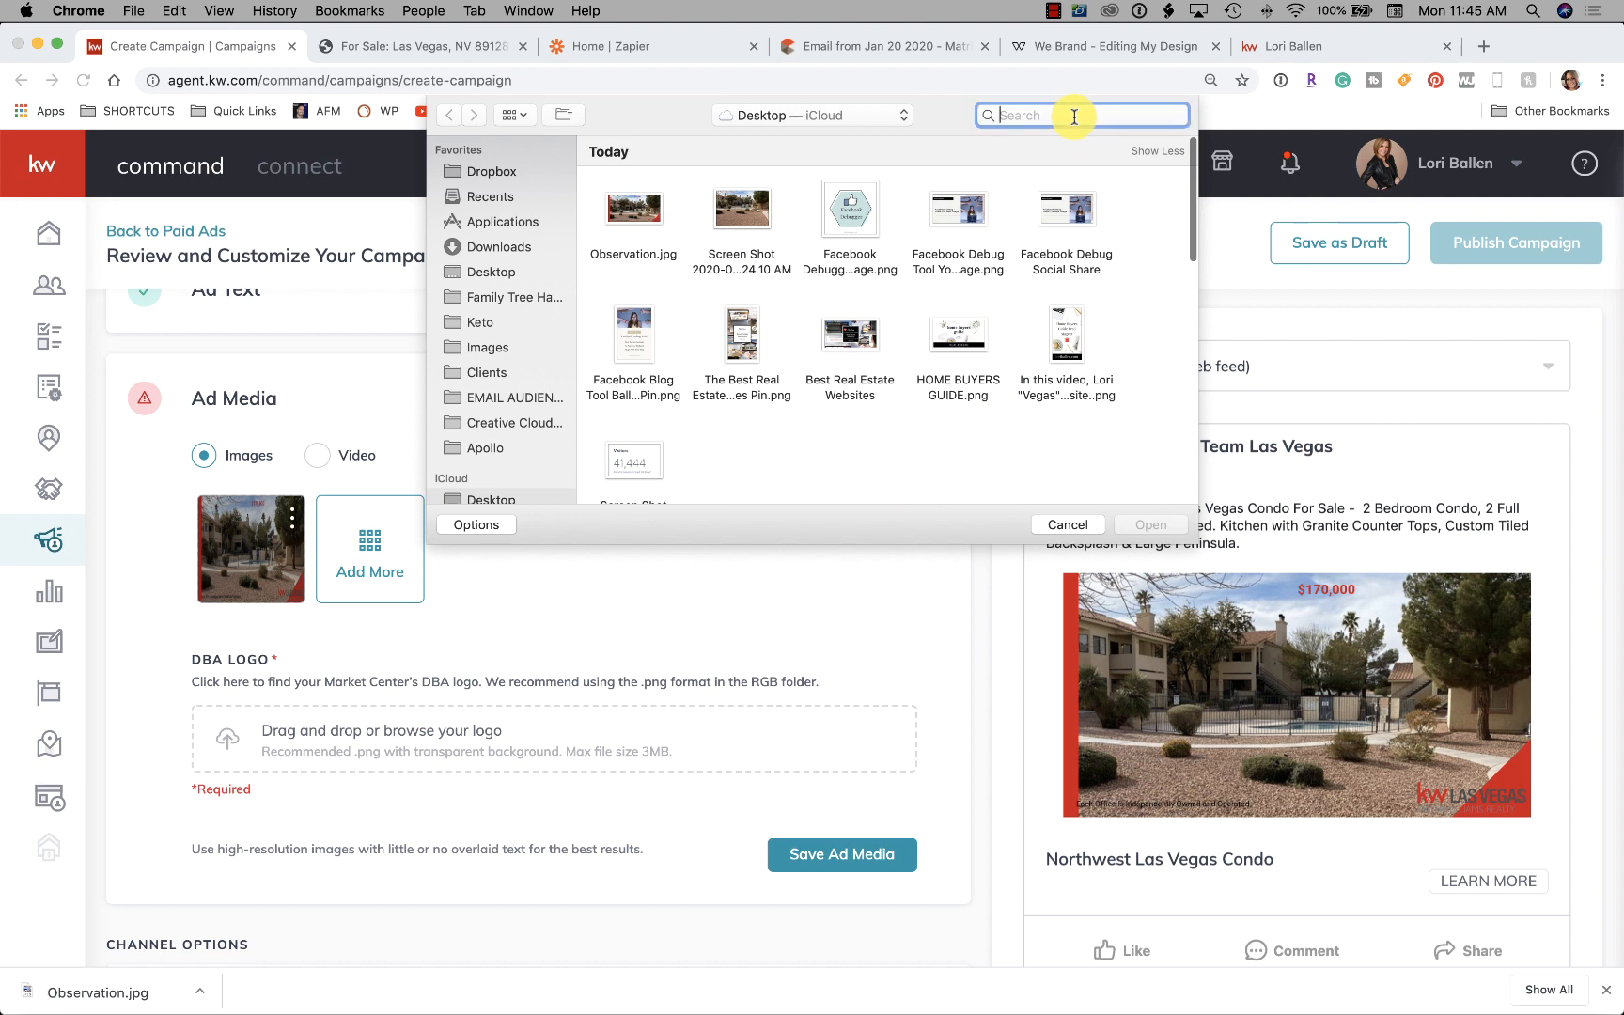
pyautogui.write('kw')
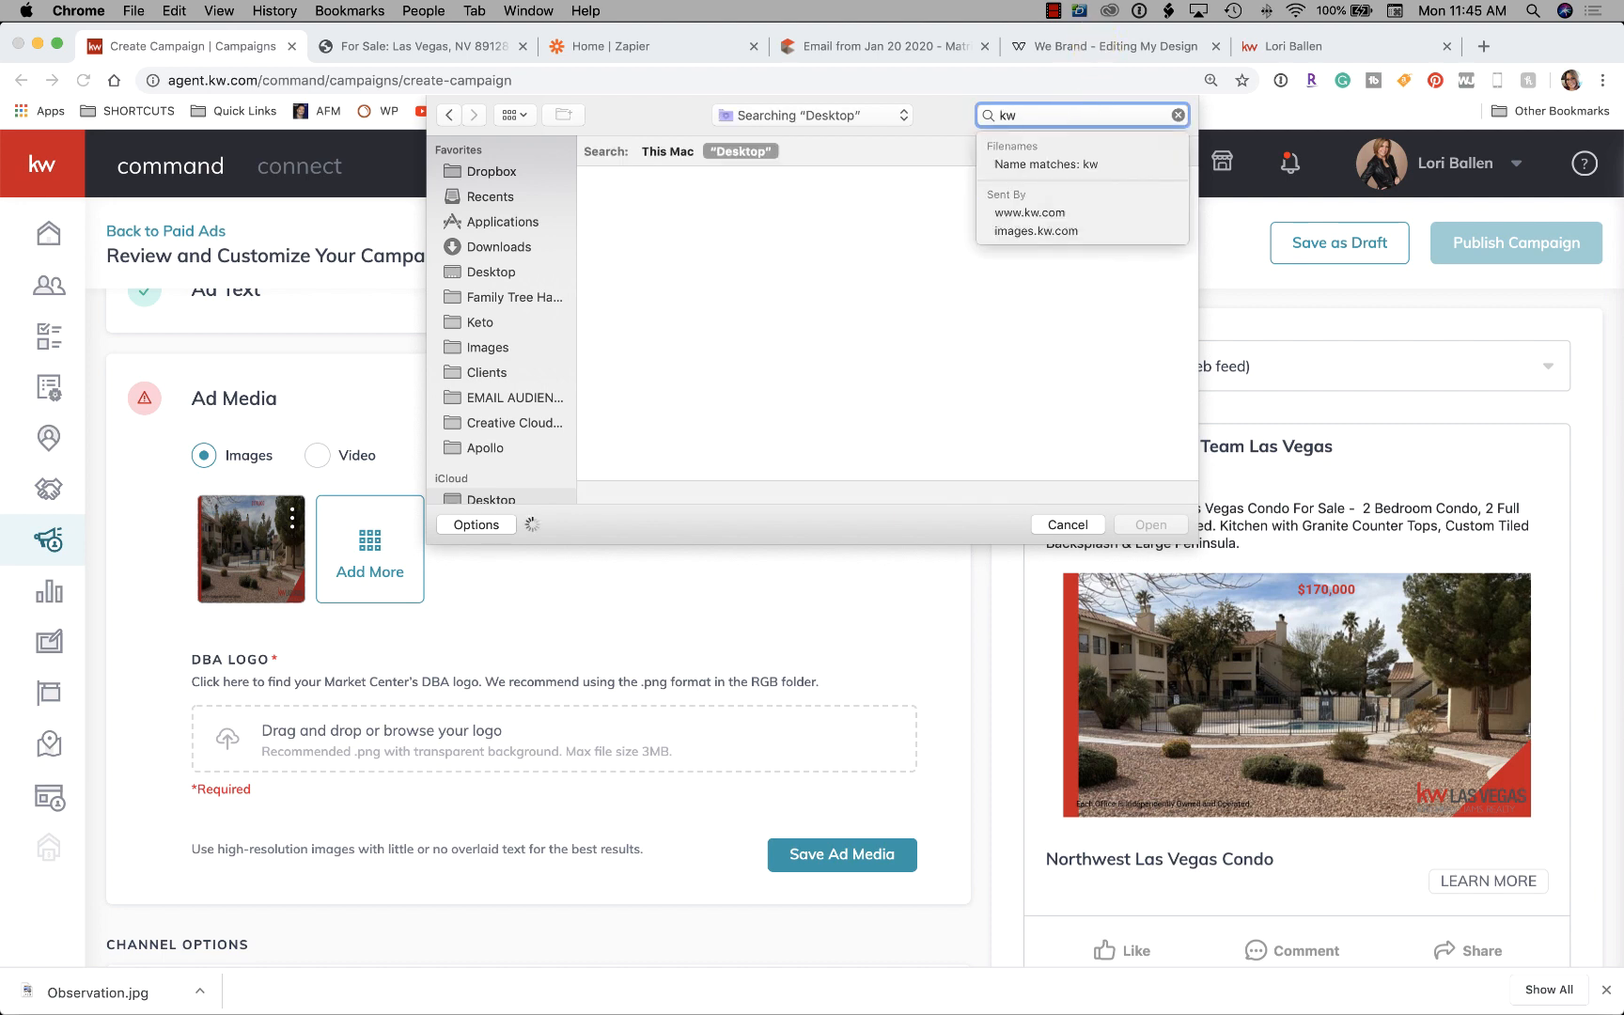
pyautogui.press('Return')
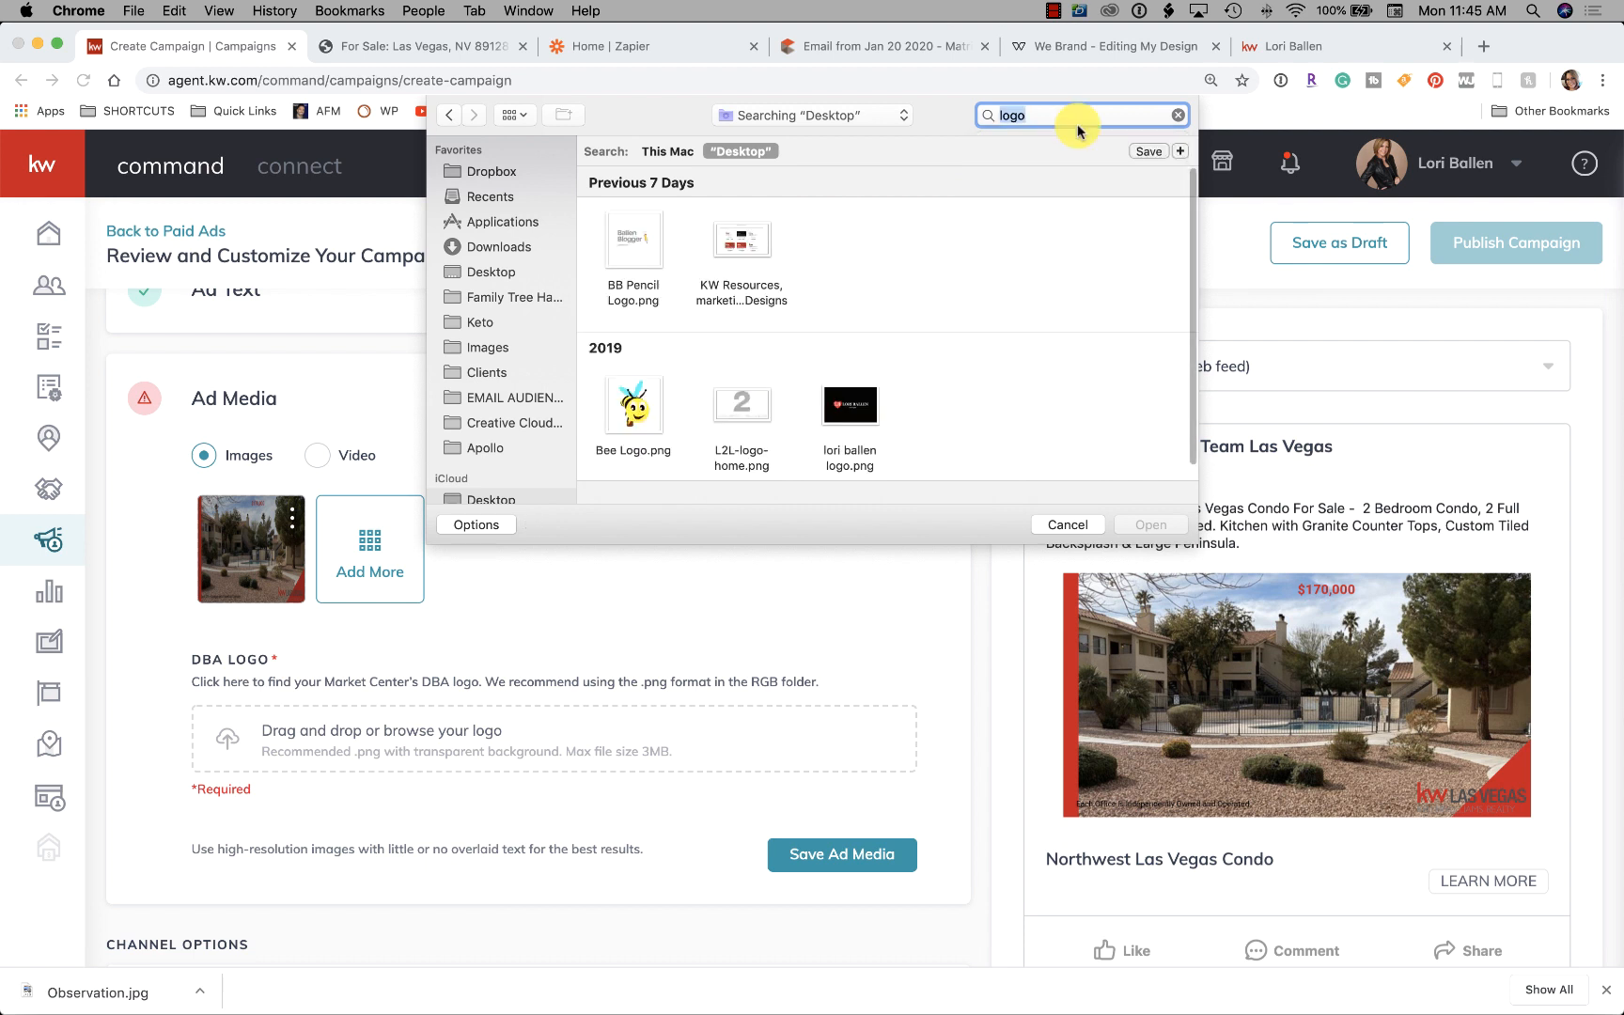
pyautogui.scroll(-2, 812, 282)
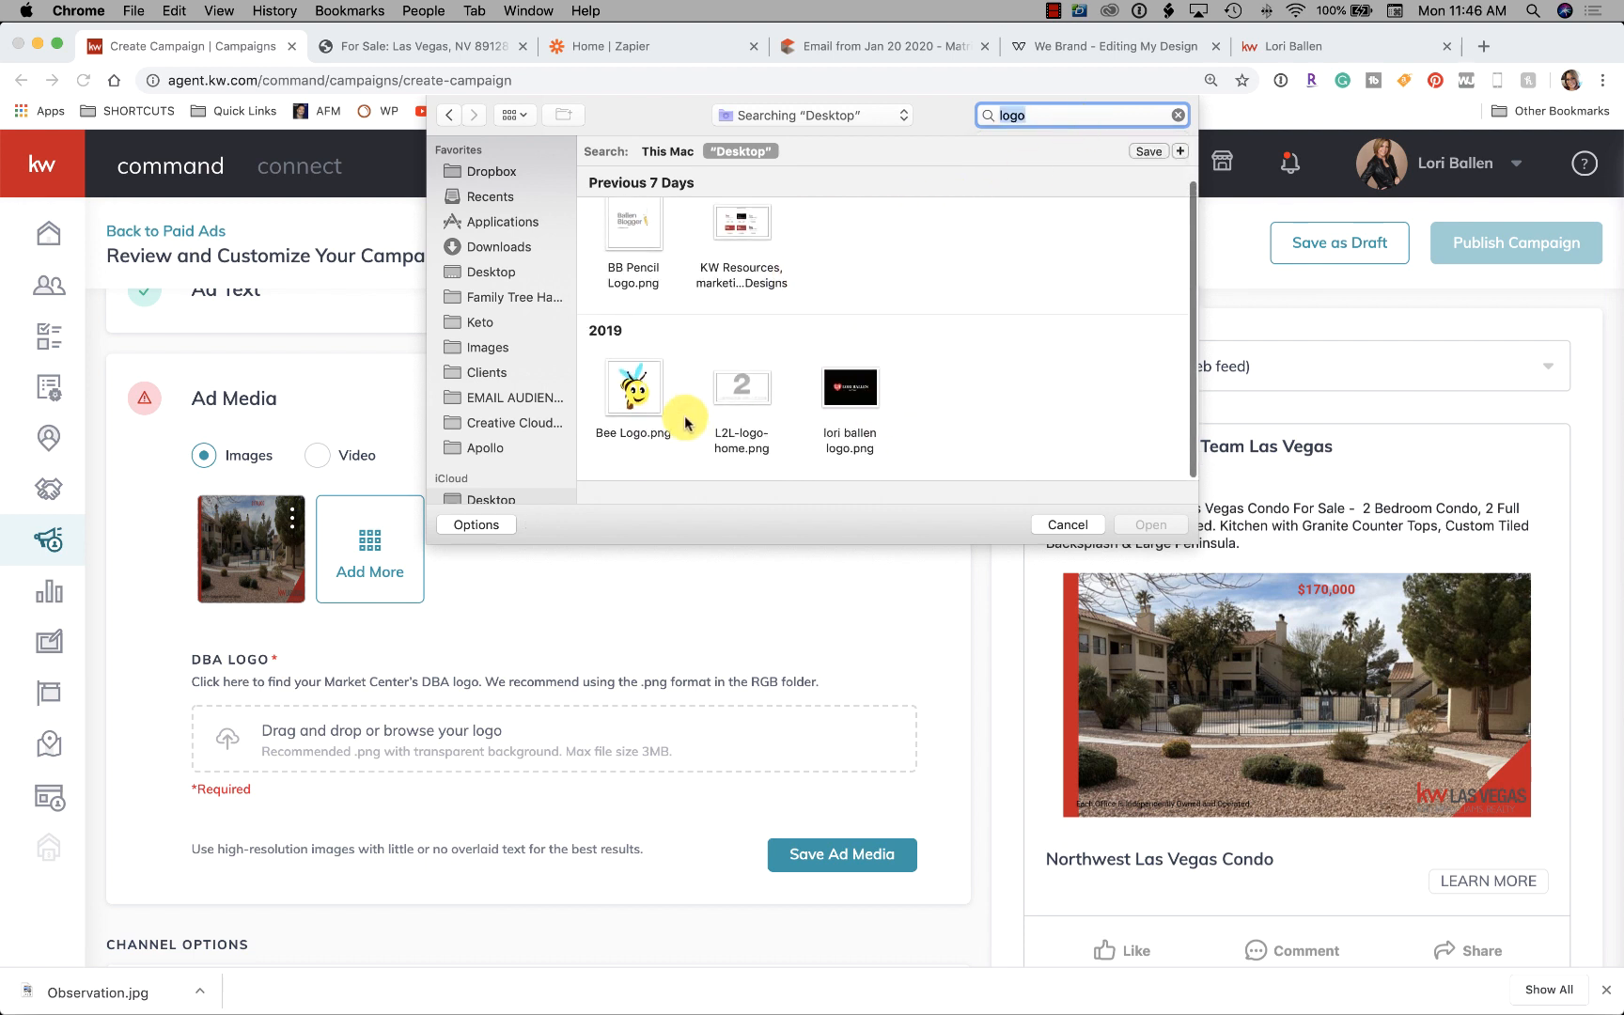
pyautogui.scroll(1, 678, 423)
pyautogui.write('lle')
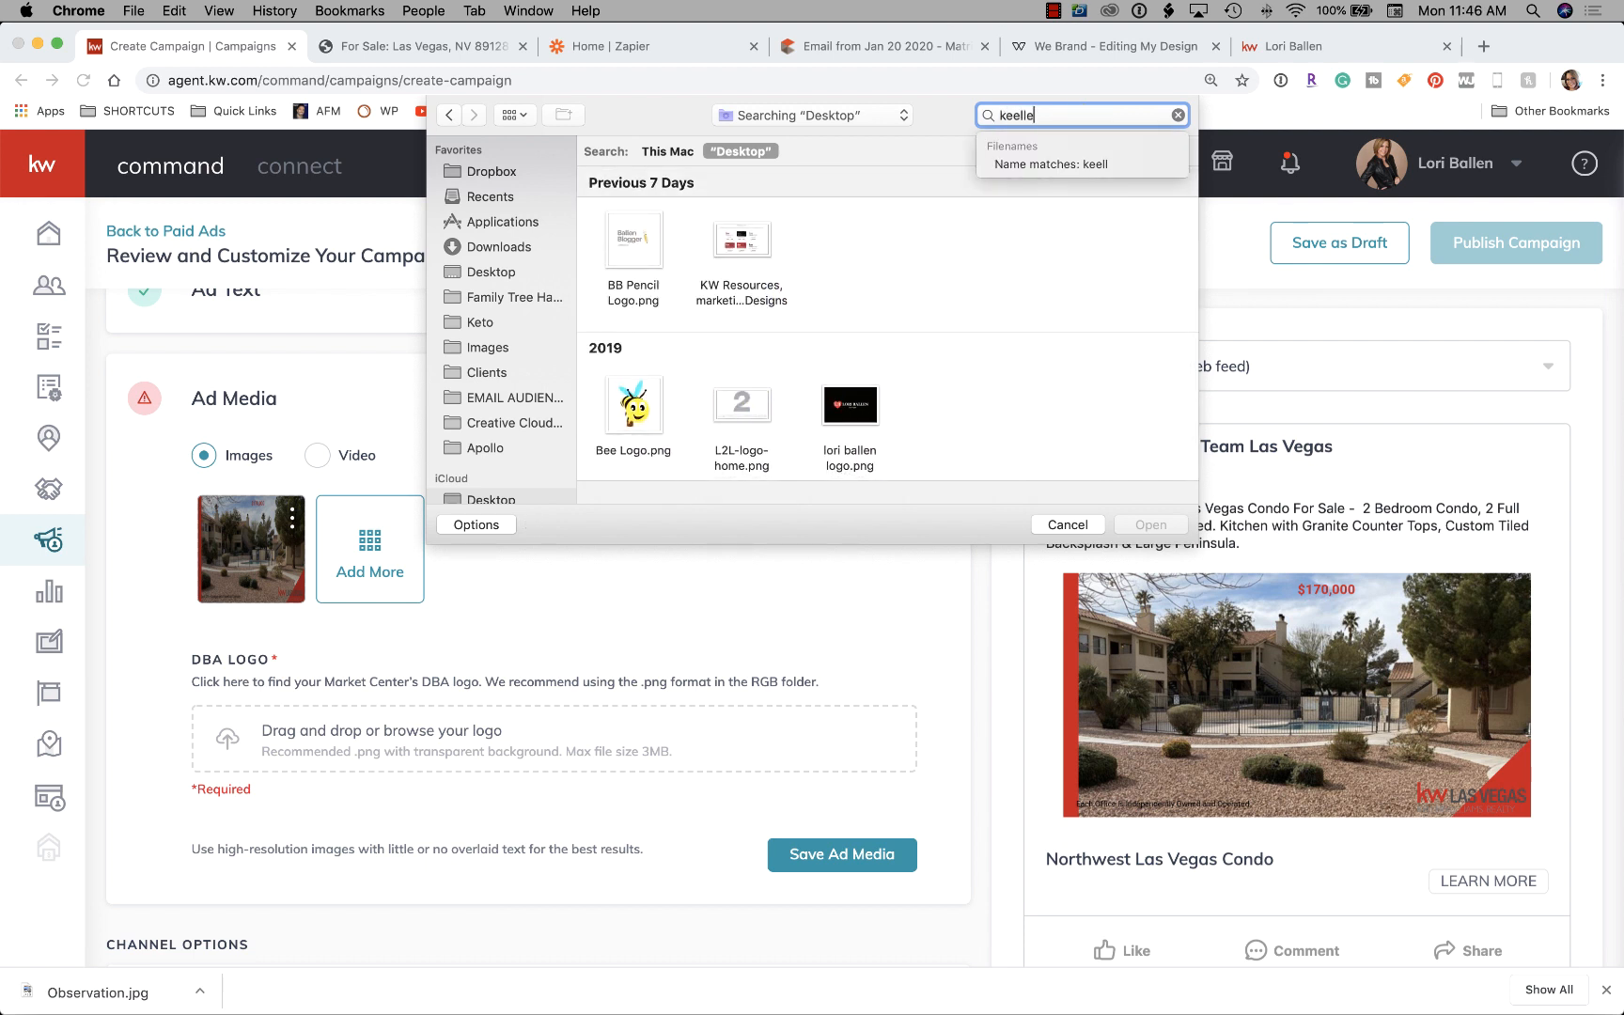
pyautogui.press('BackSpace')
pyautogui.press('BackSpace')
pyautogui.press('BackSpace')
pyautogui.write('ll')
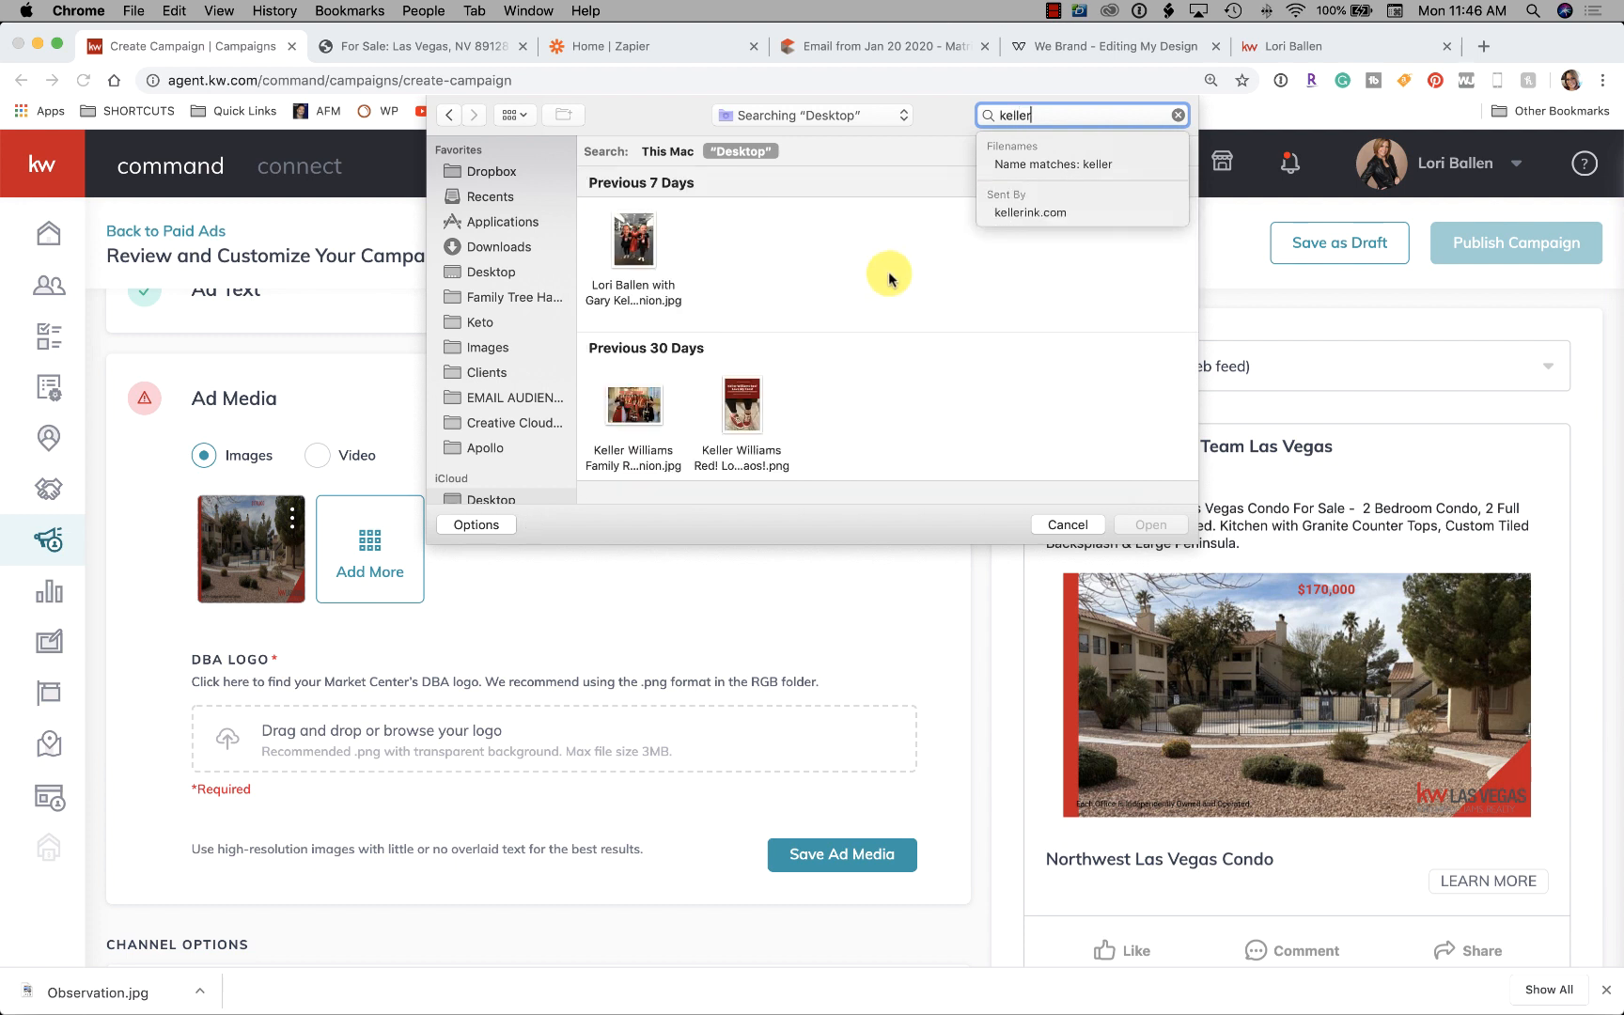
pyautogui.scroll(-3, 817, 343)
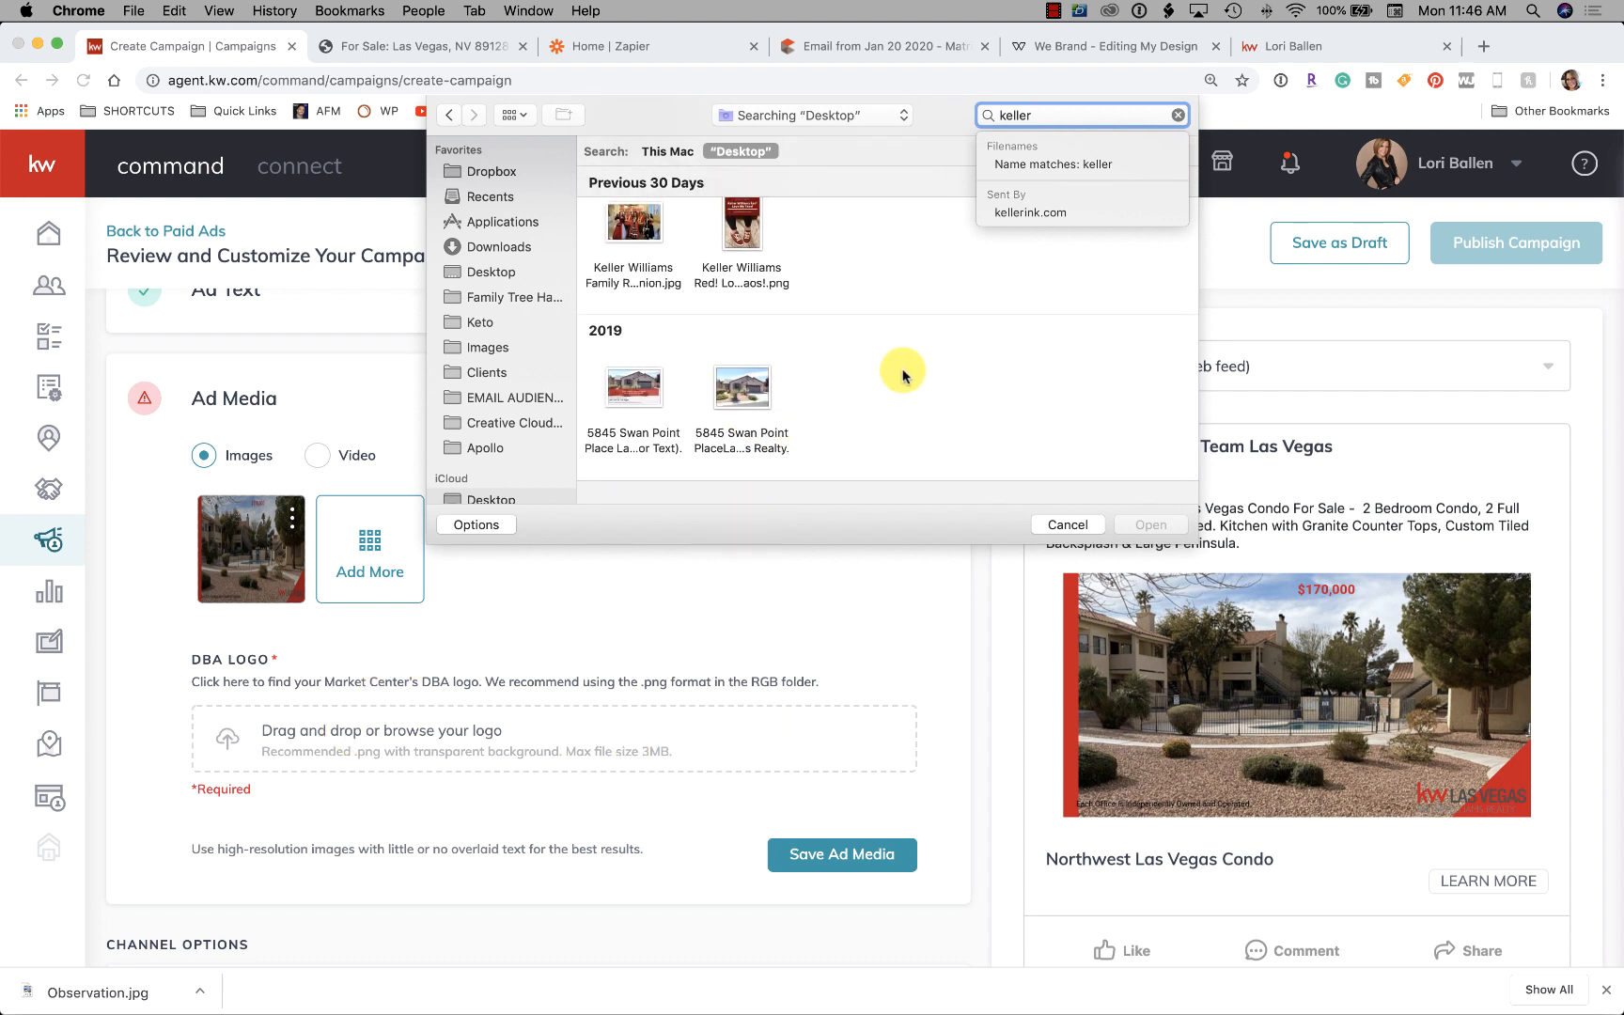
# Search Images for 'kw logo' and upload kwas logo sm las veg.png as the DBA logo
pyautogui.click(477, 348)
pyautogui.click(1011, 113)
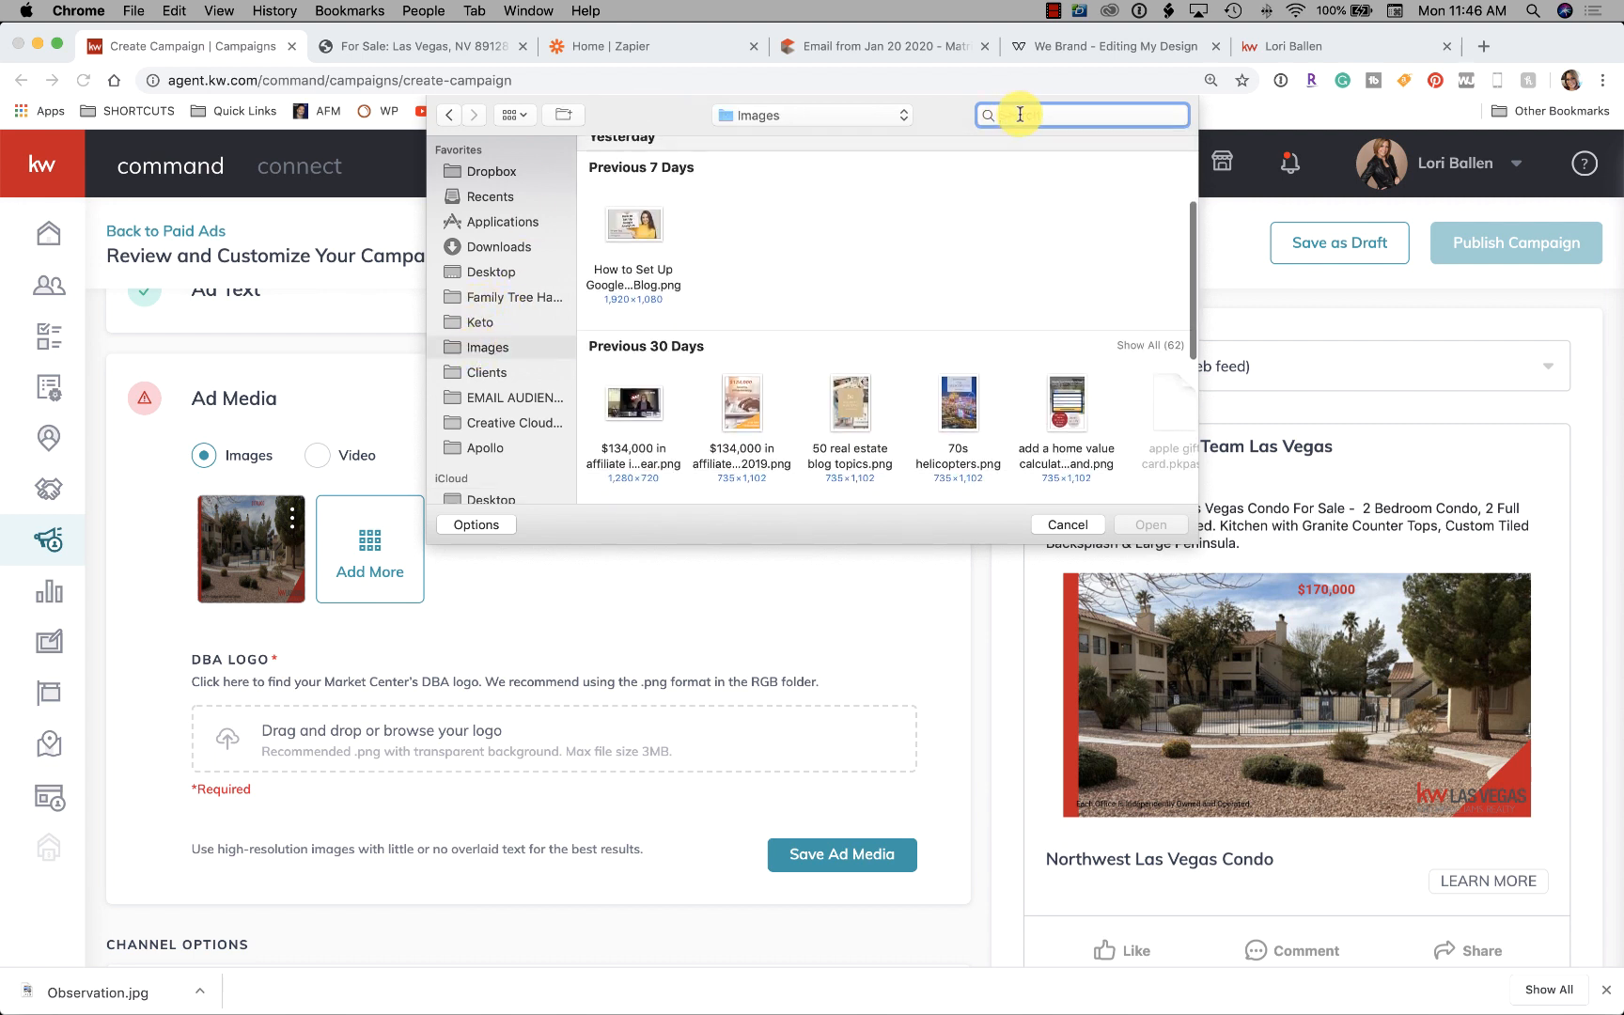
pyautogui.write('k')
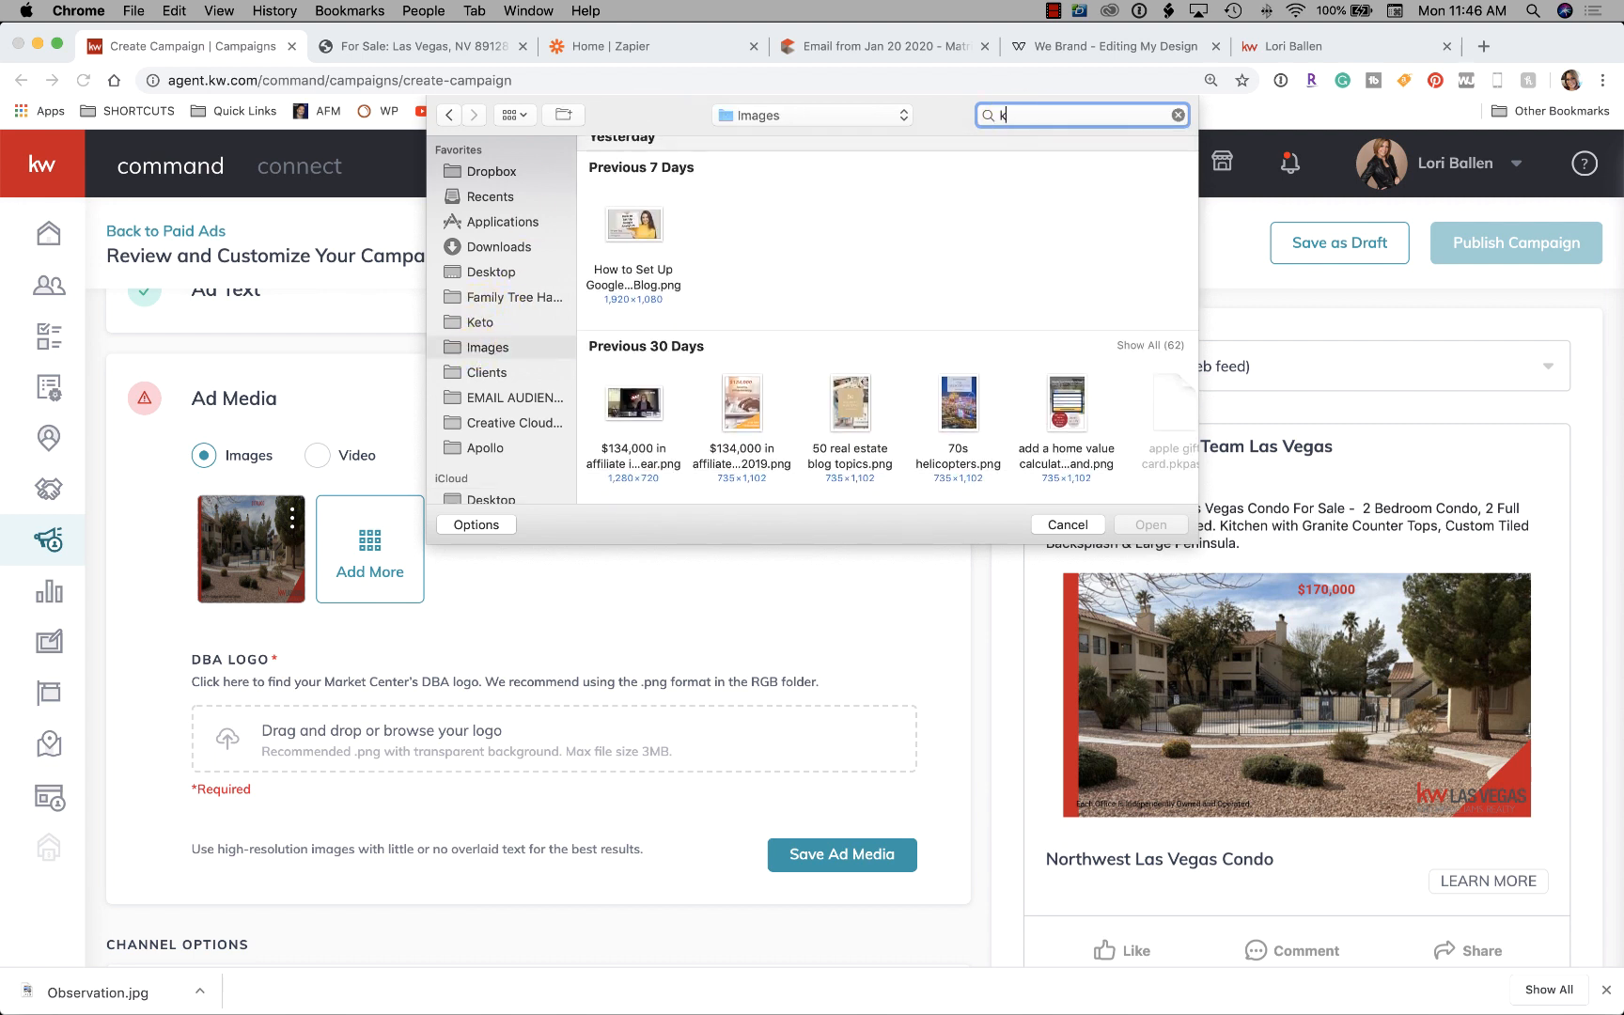
pyautogui.write('w')
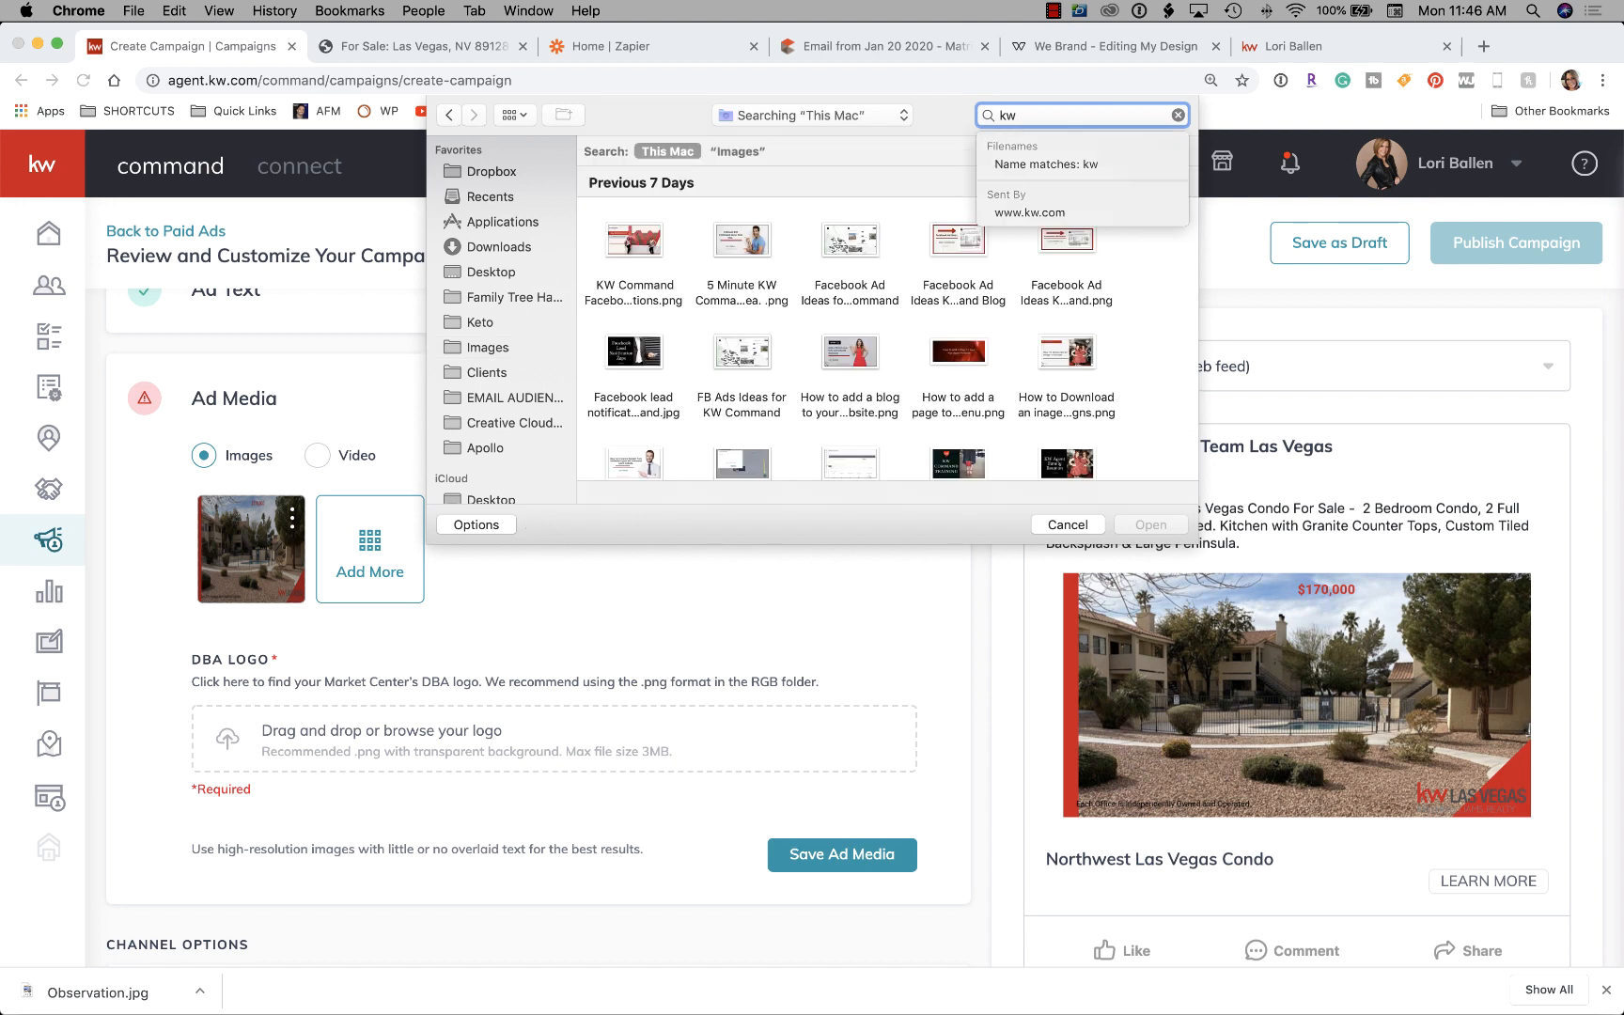
pyautogui.write(' logo')
pyautogui.press('Return')
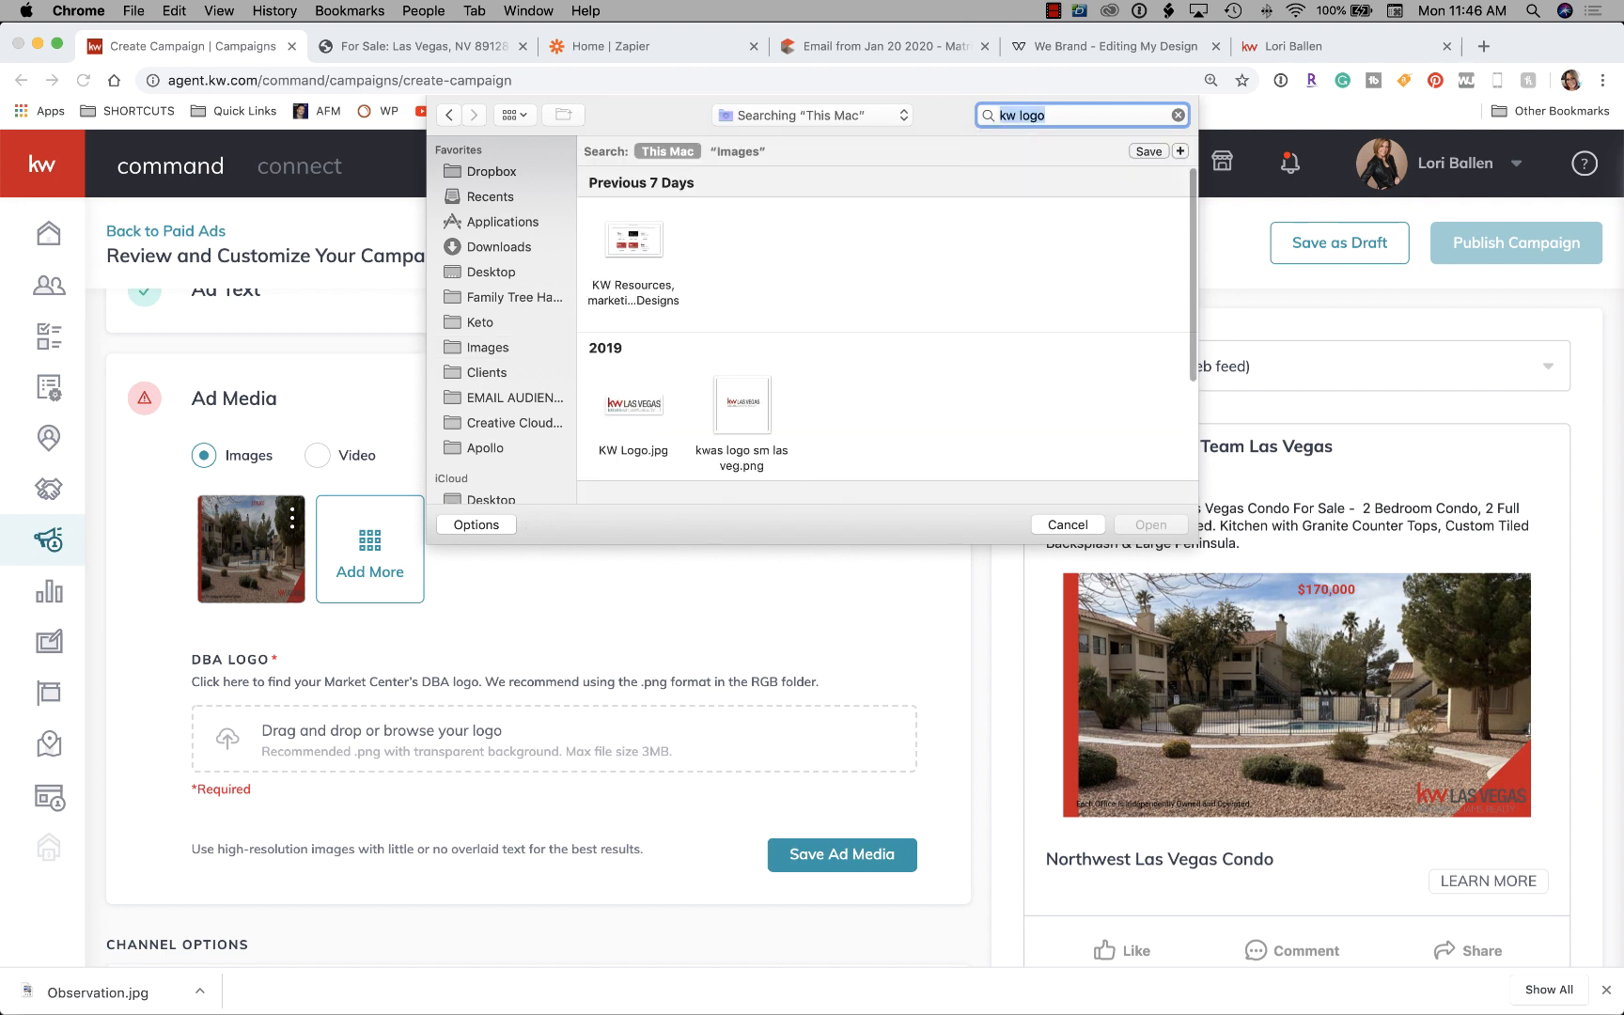
pyautogui.click(625, 406)
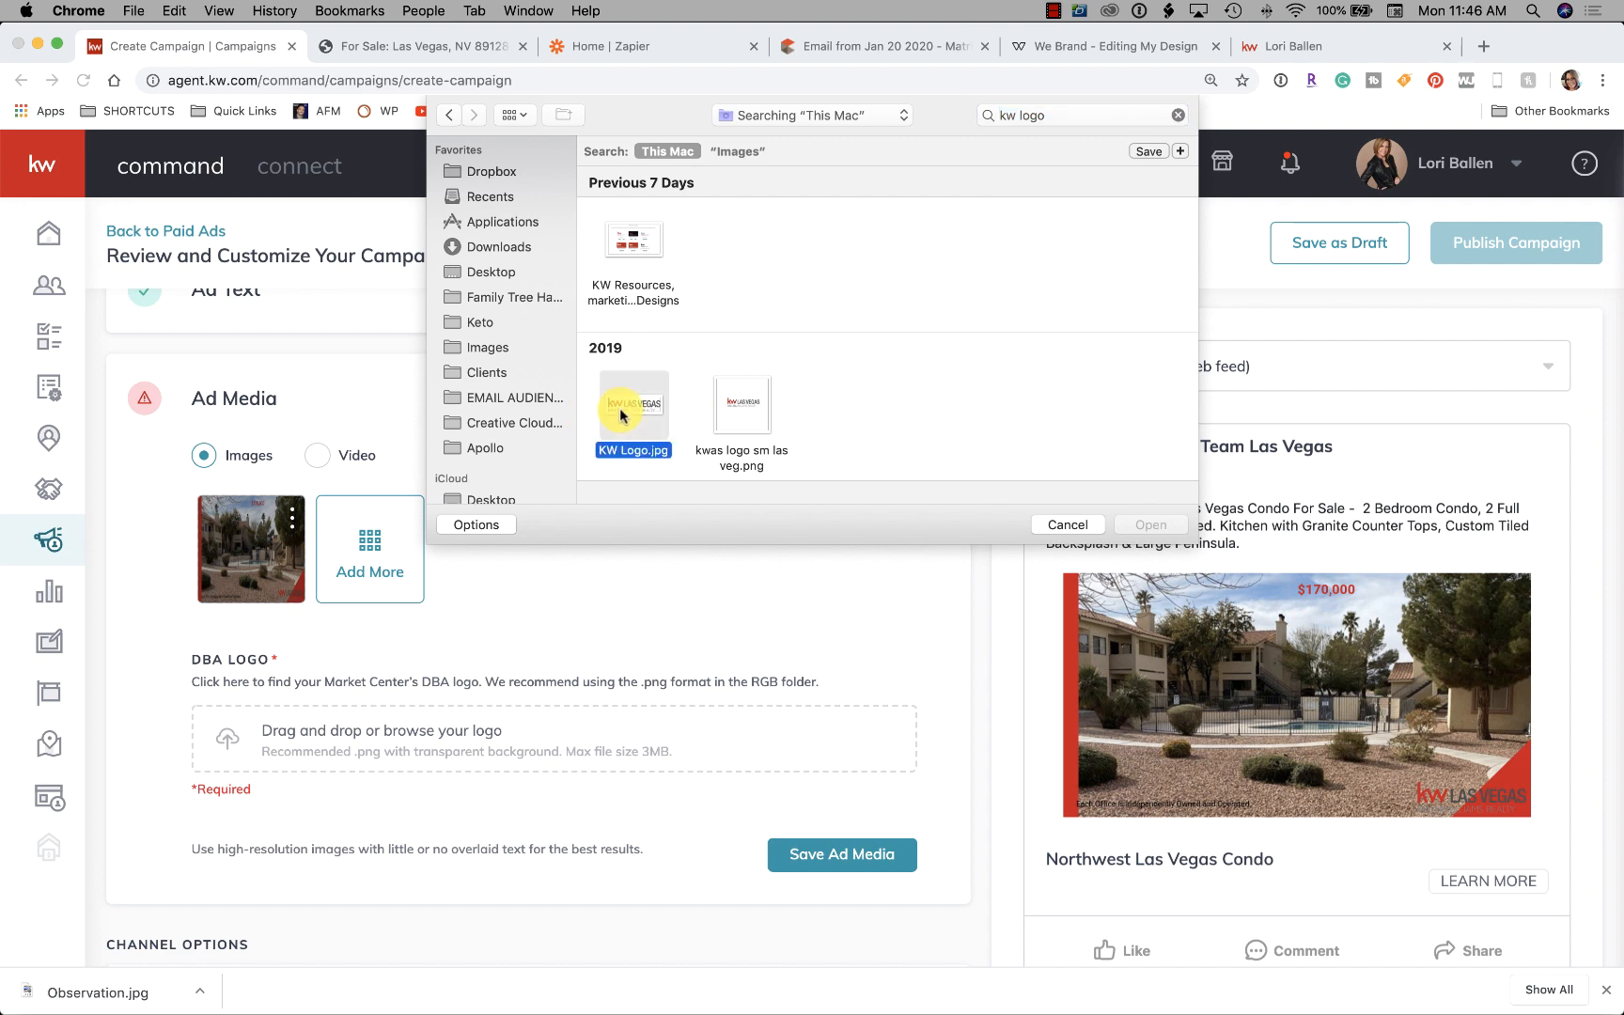
pyautogui.click(752, 420)
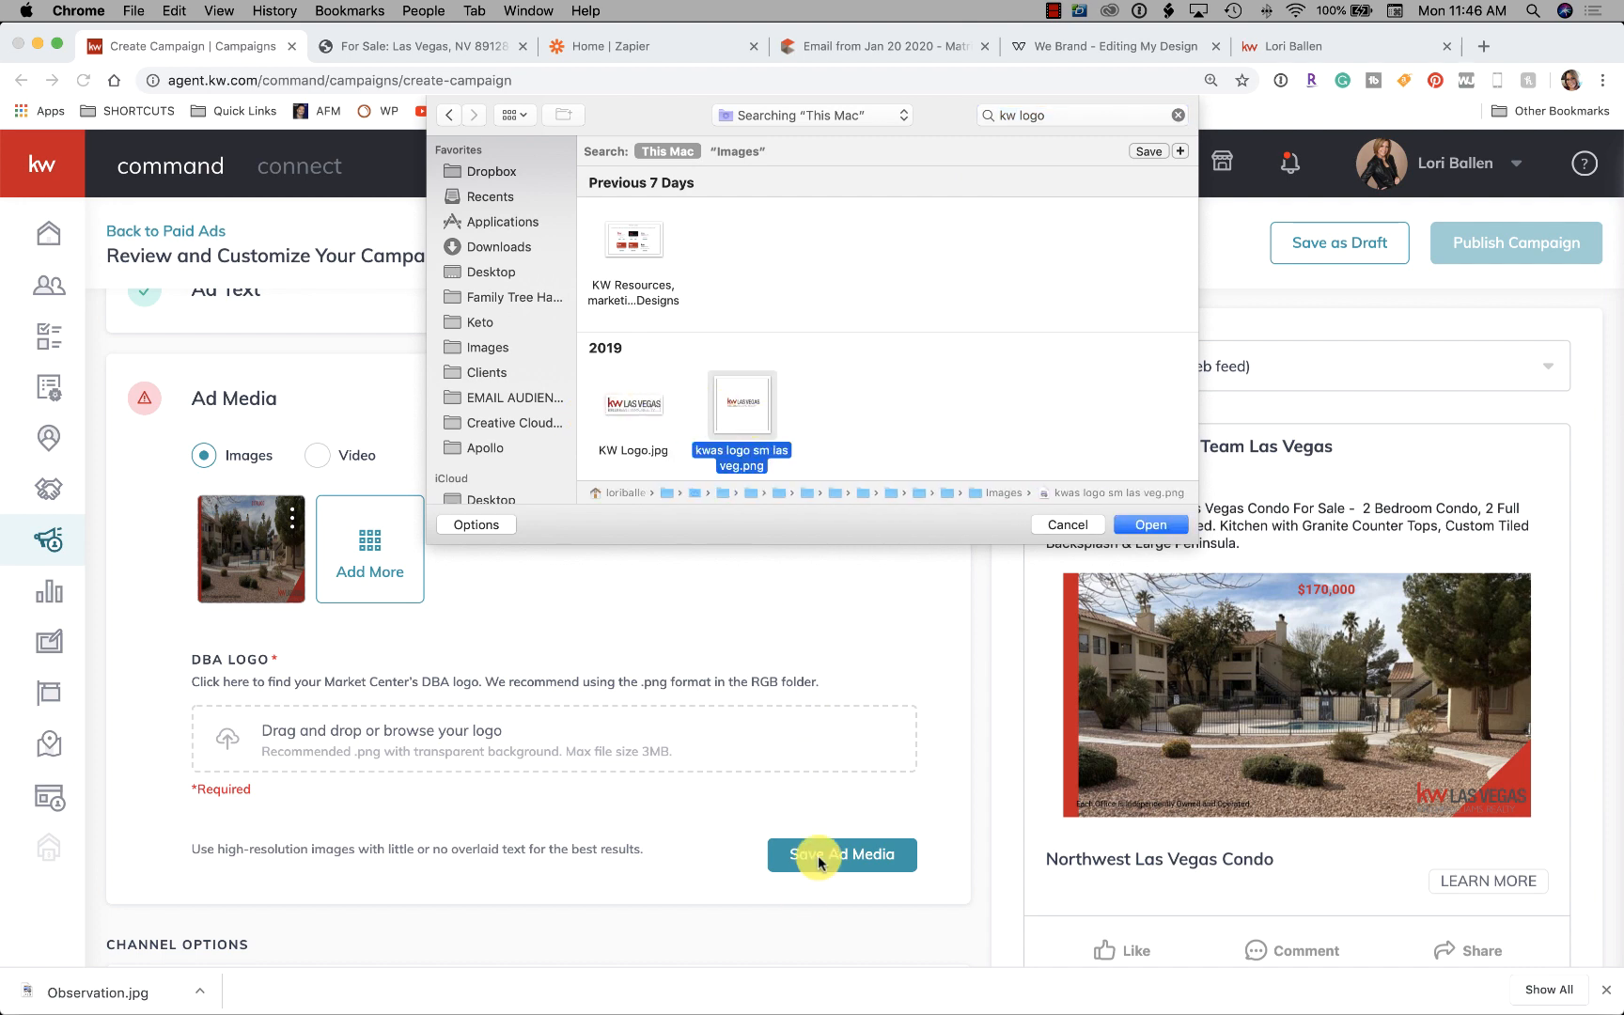
pyautogui.moveTo(812, 512); pyautogui.dragTo(1076, 514)
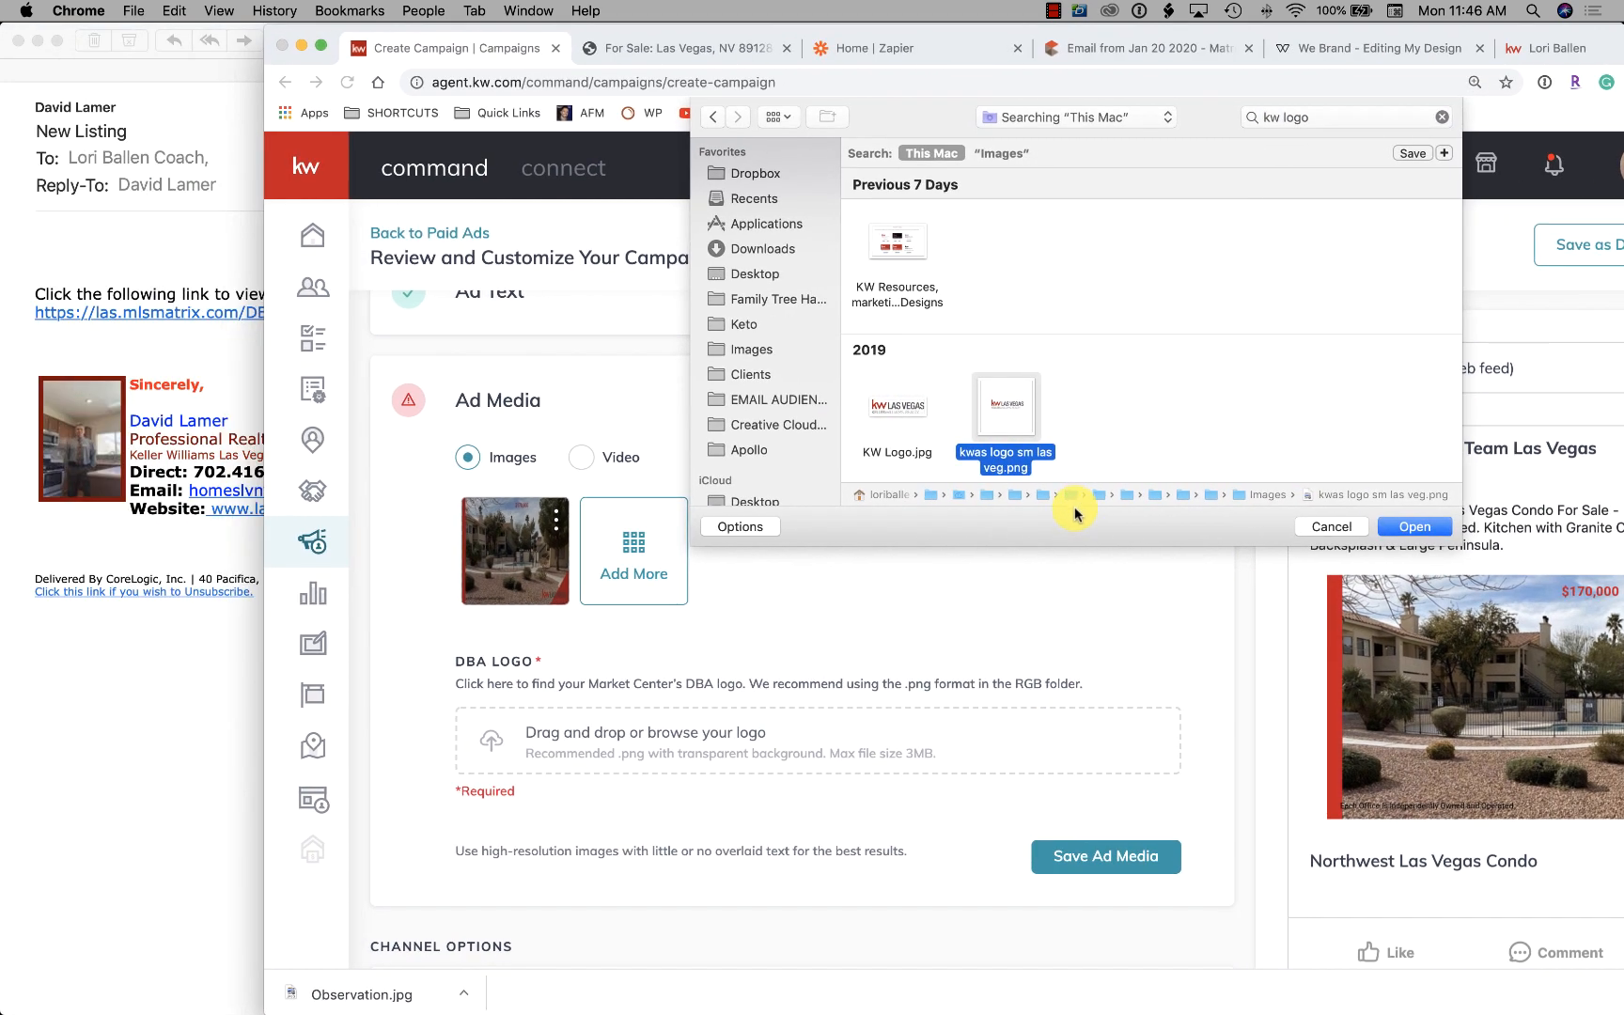
pyautogui.click(1414, 529)
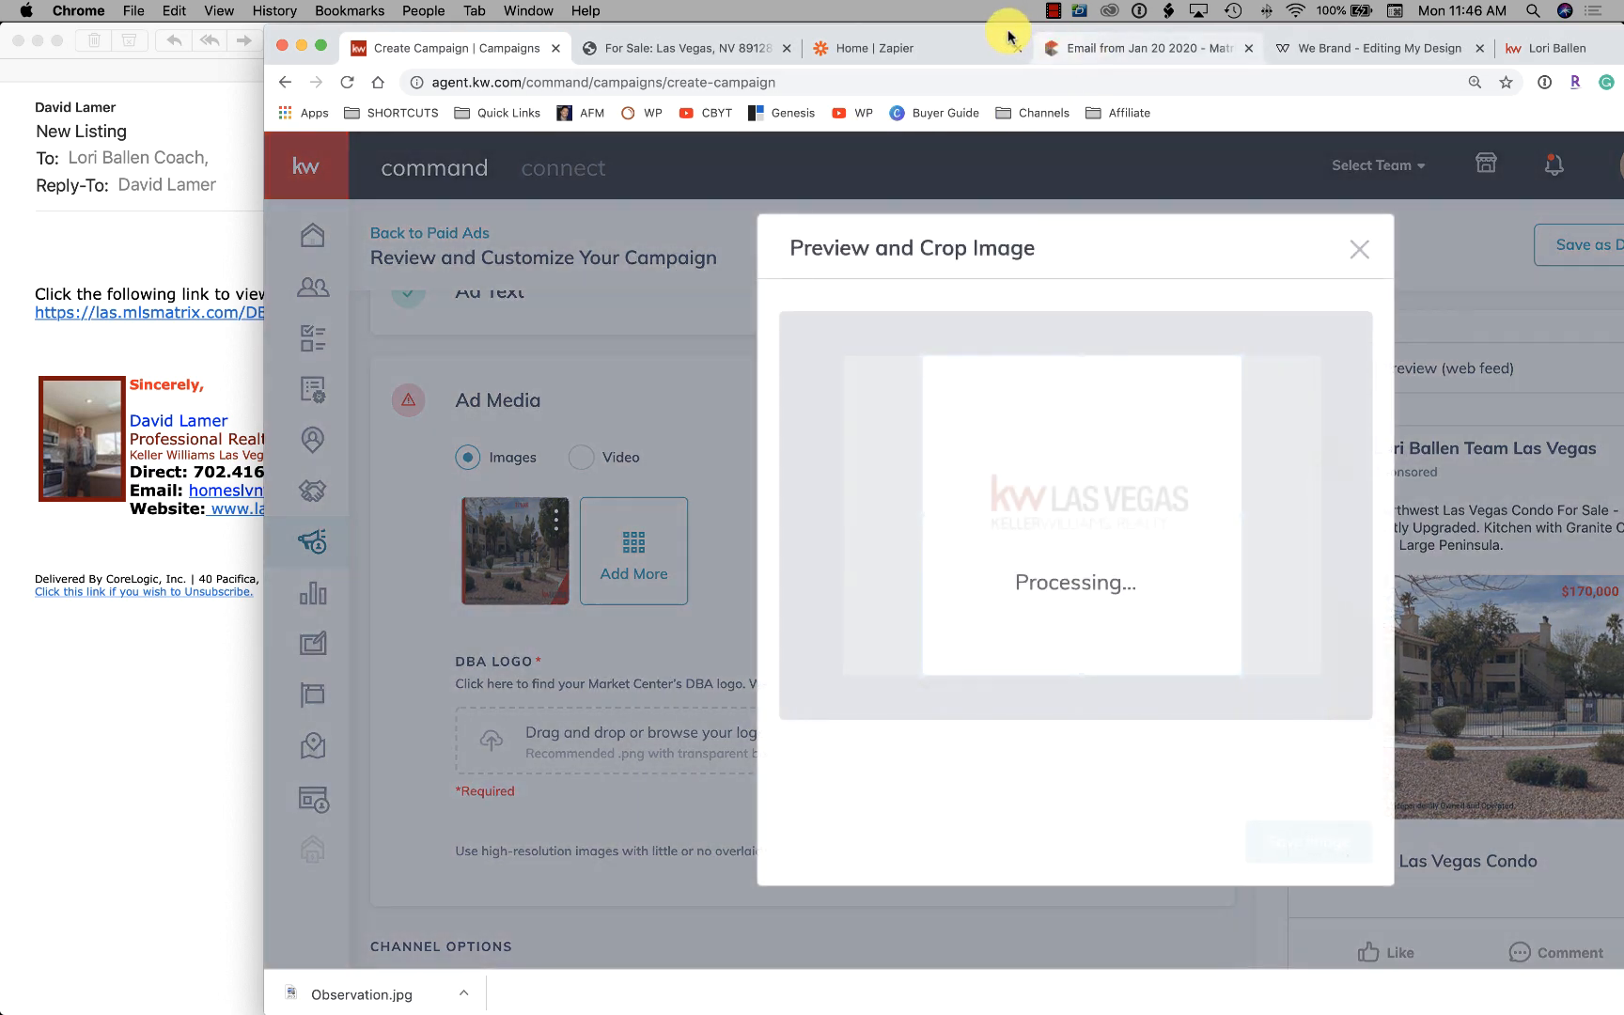
pyautogui.moveTo(1007, 37); pyautogui.dragTo(779, 9)
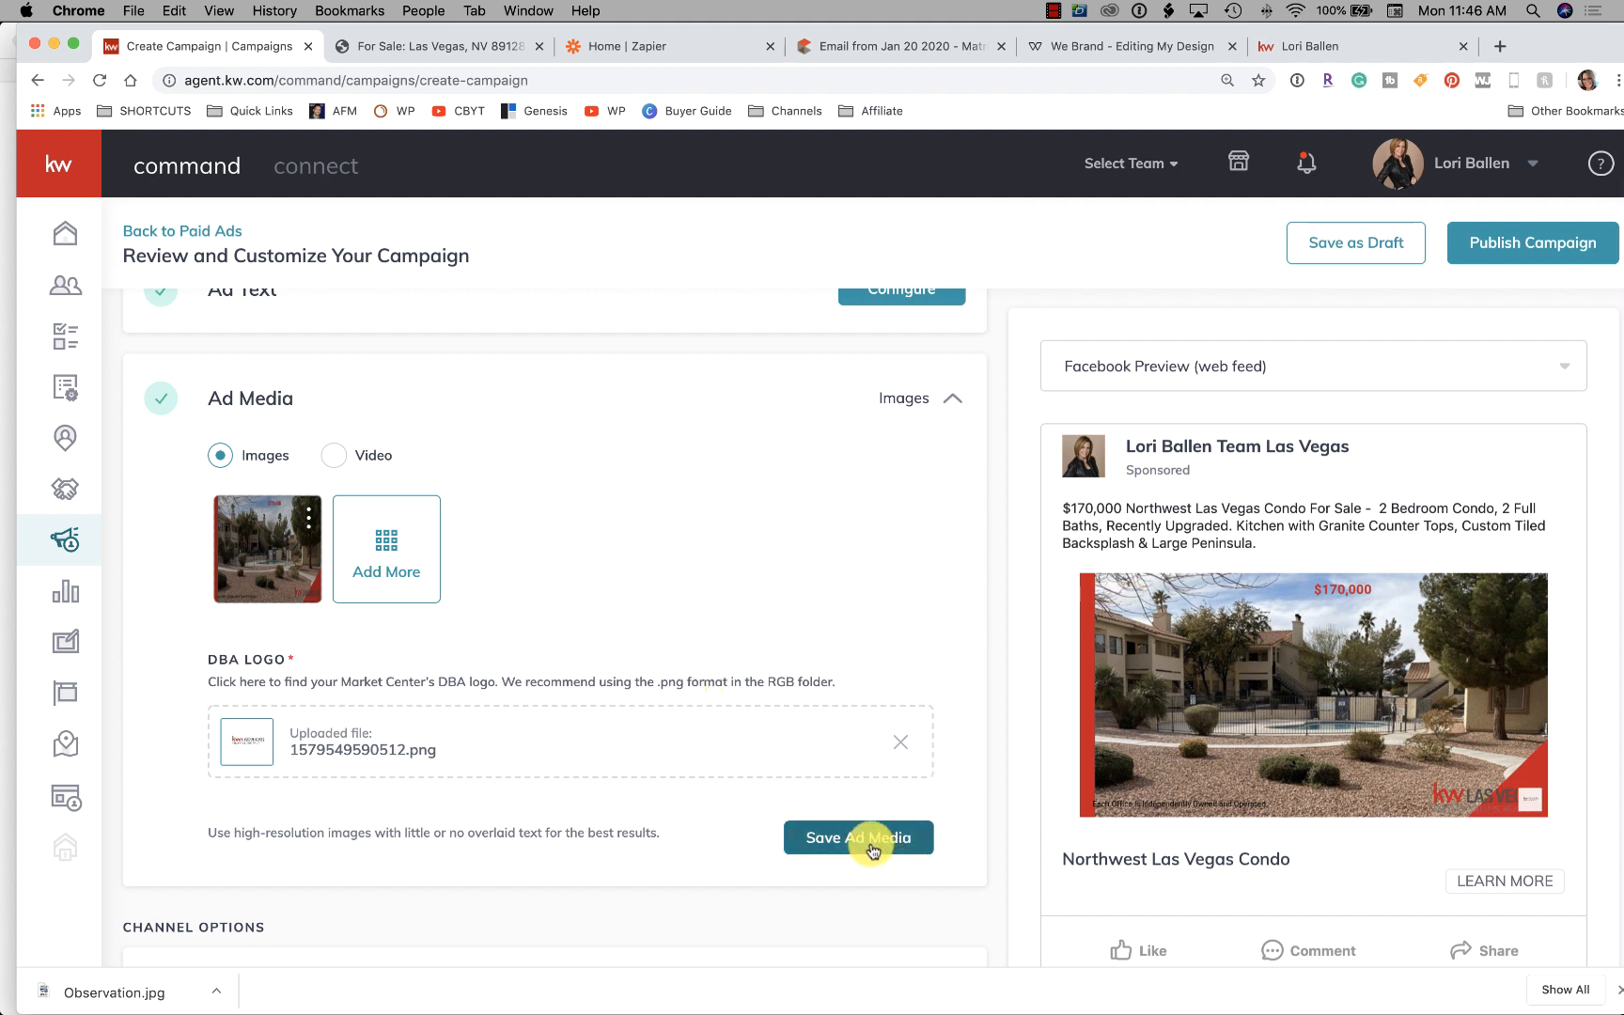
# Save the ad media, publish the campaign with the saved payment card, and go to Zapier
pyautogui.click(862, 838)
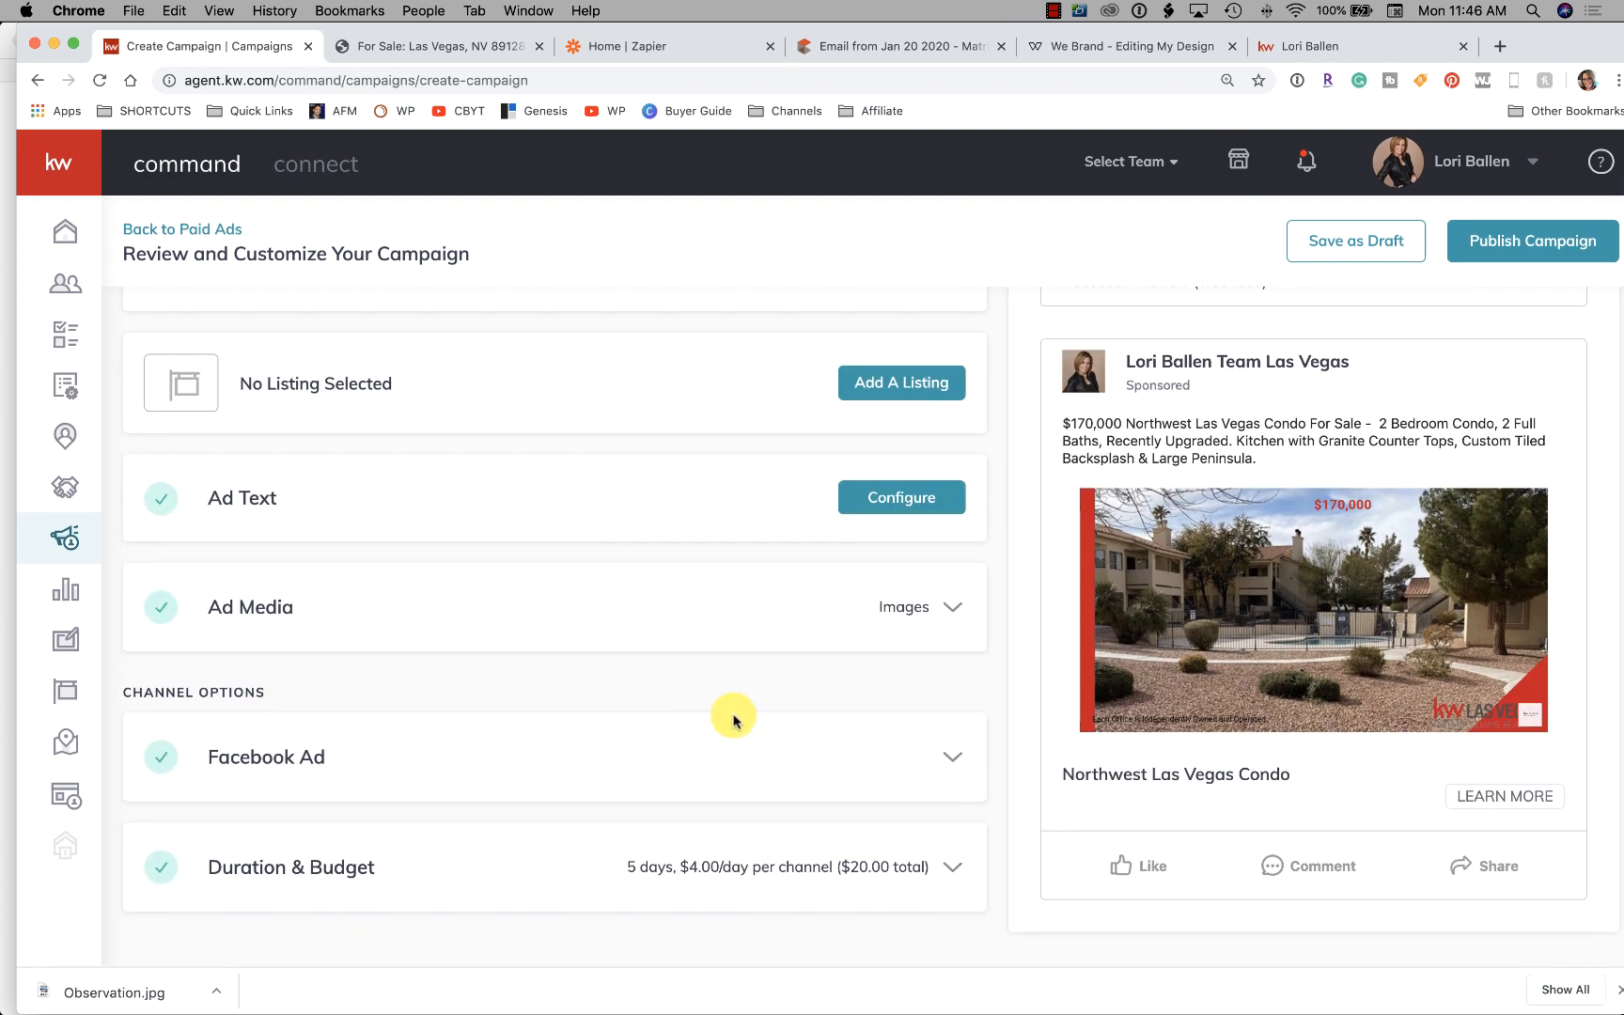
pyautogui.scroll(3, 851, 743)
pyautogui.scroll(-3, 830, 739)
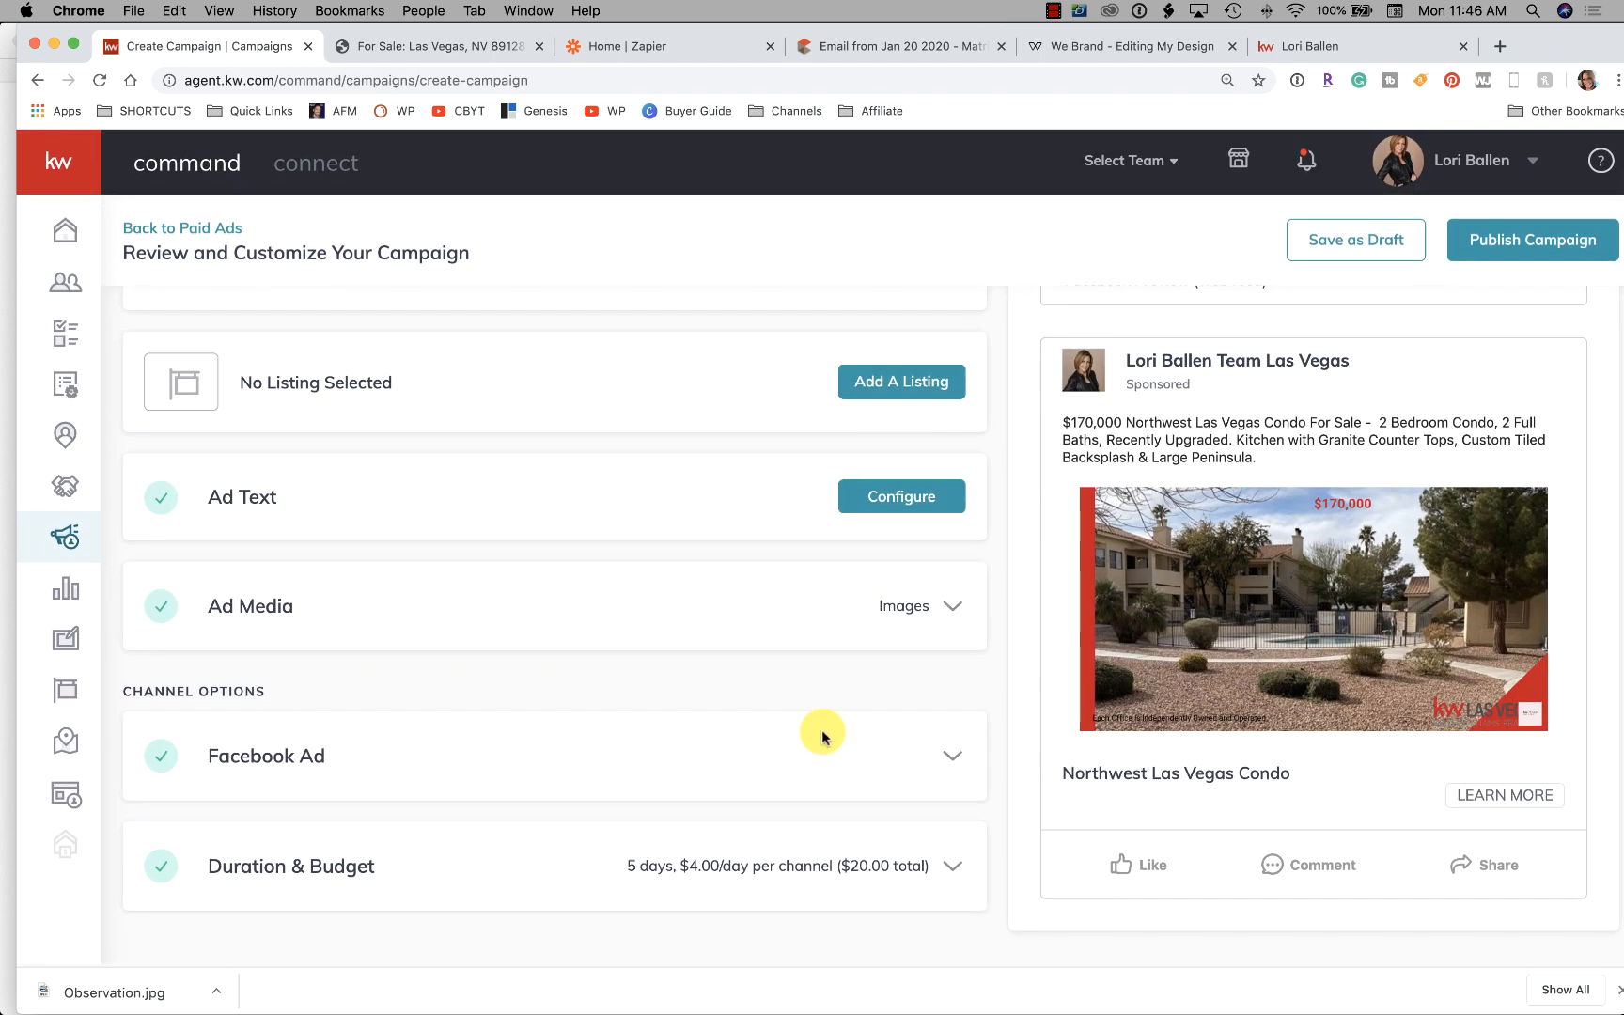
pyautogui.click(1528, 245)
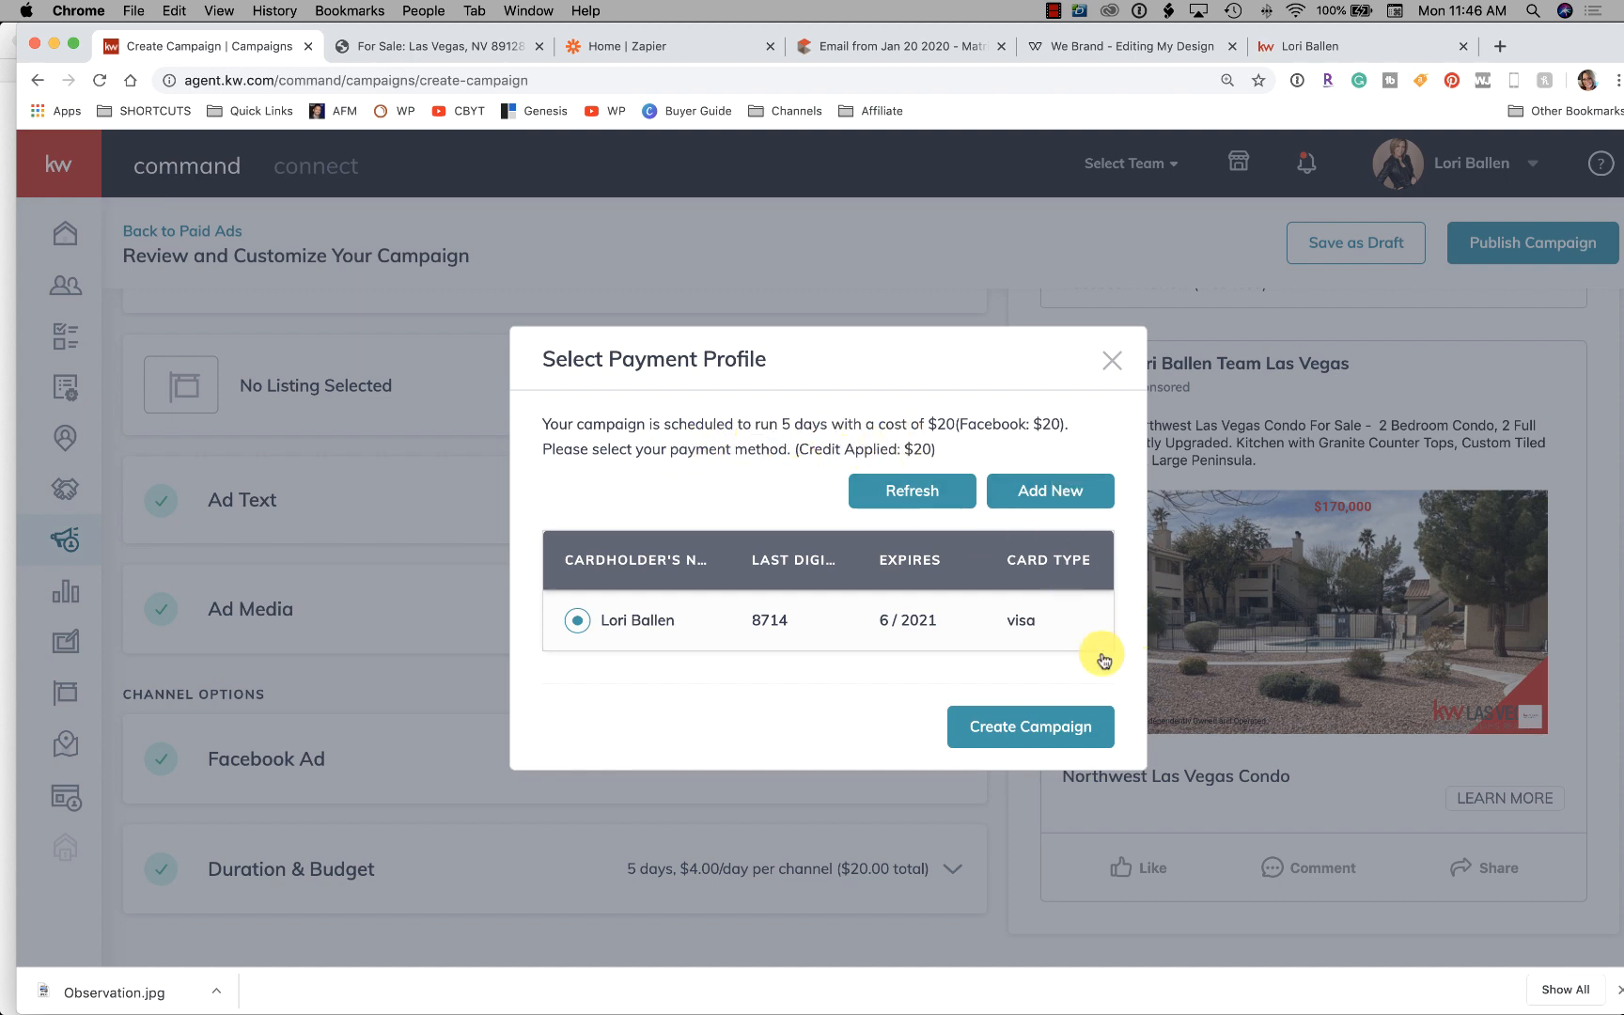
pyautogui.click(1028, 729)
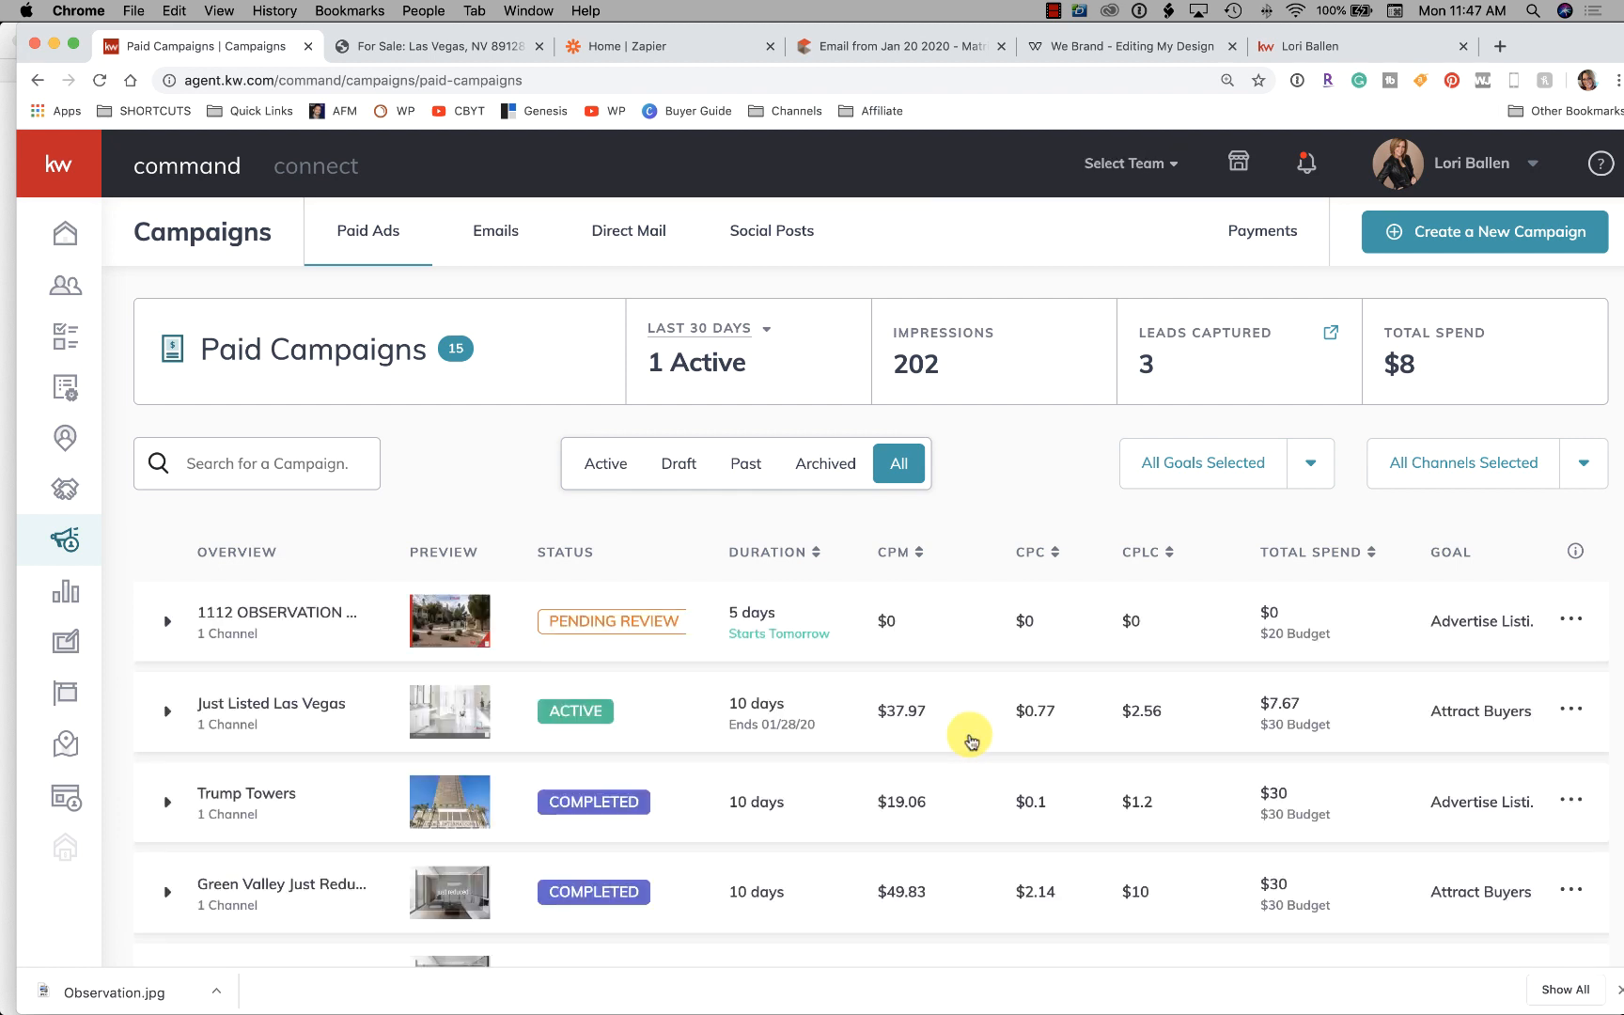
pyautogui.click(658, 41)
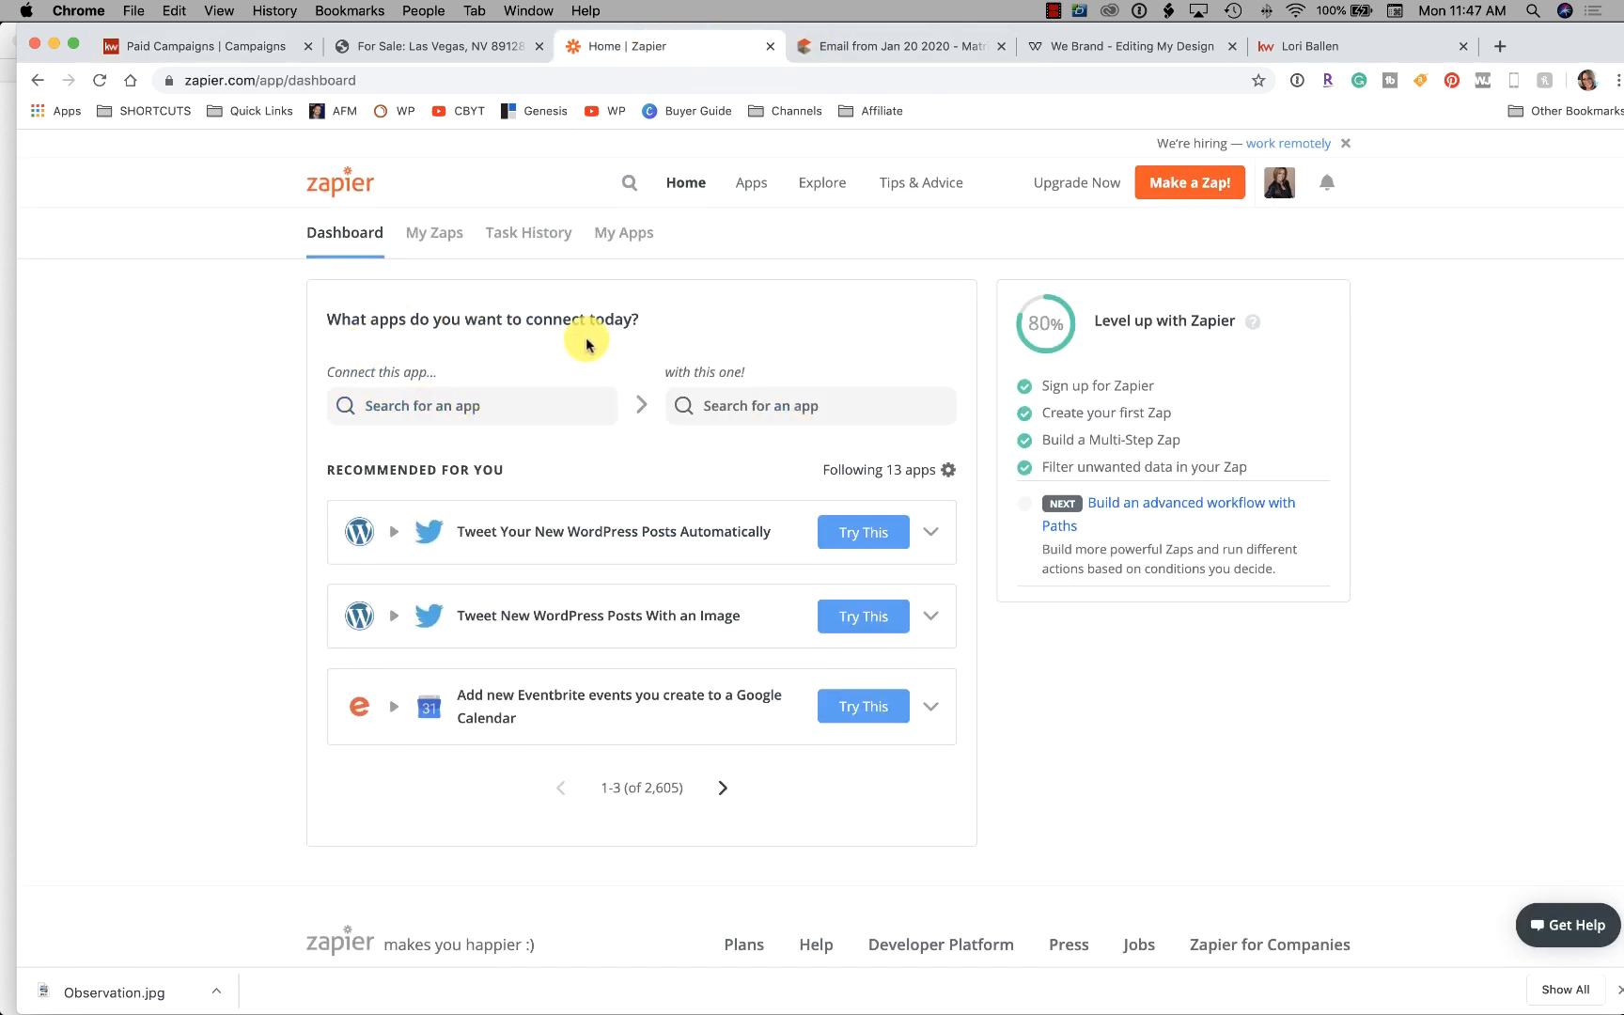
# Choose Facebook Lead Ads as the first app to connect
pyautogui.click(497, 407)
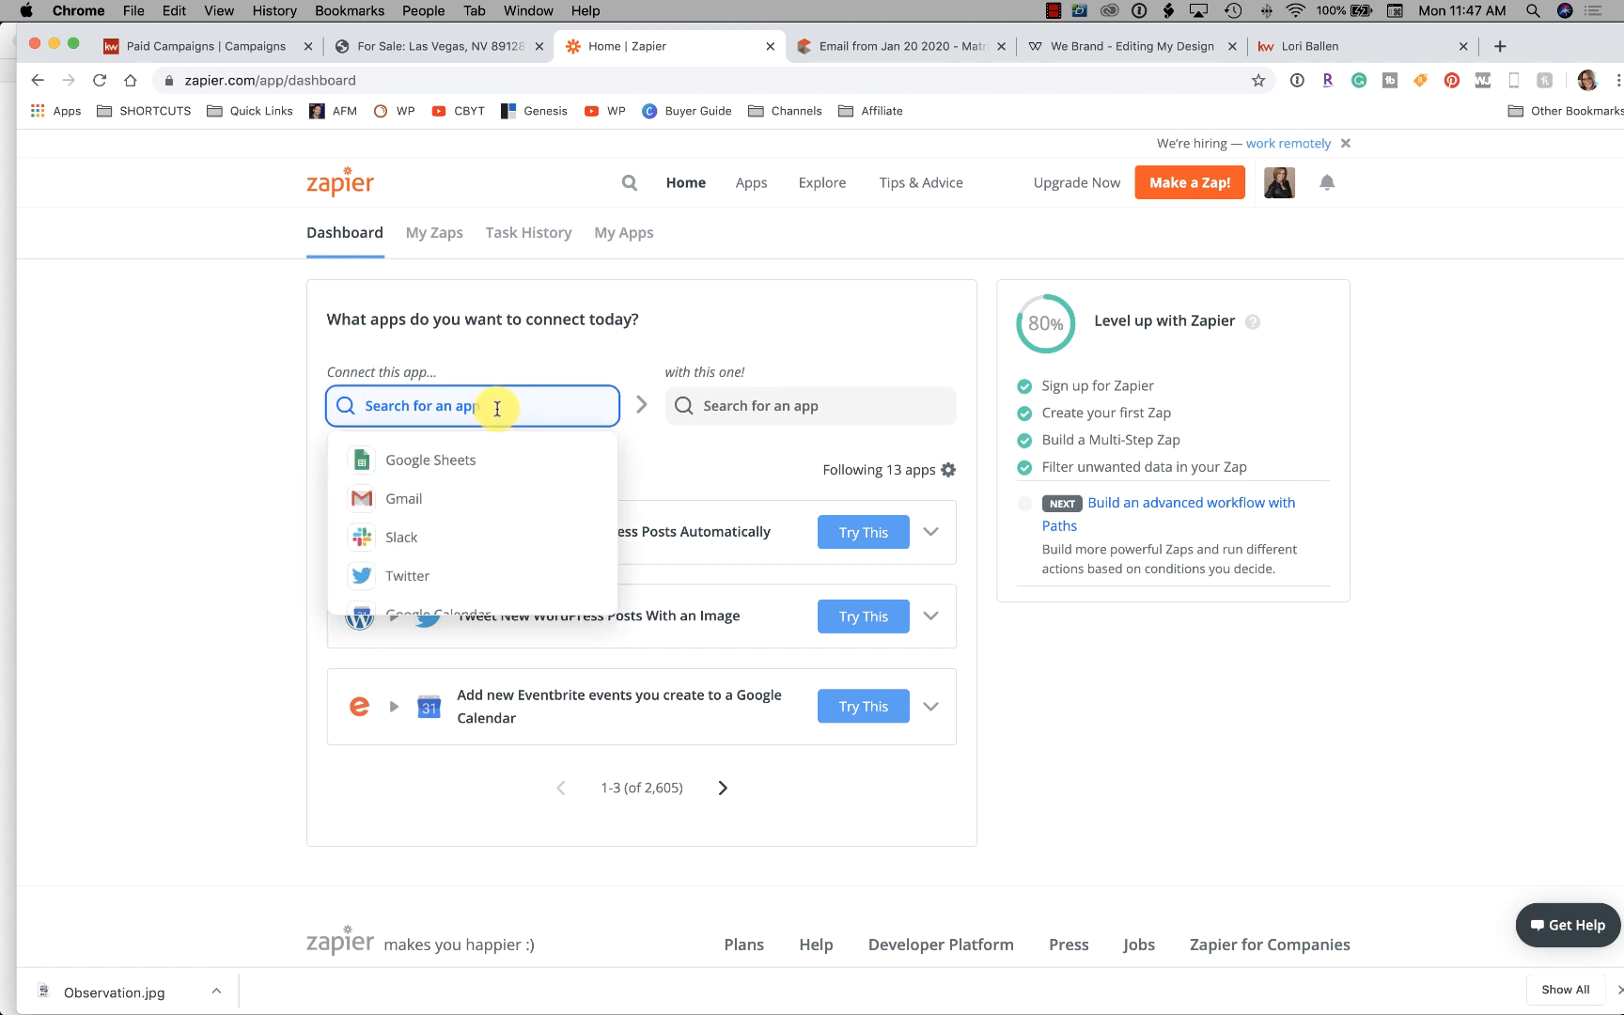
pyautogui.write('f')
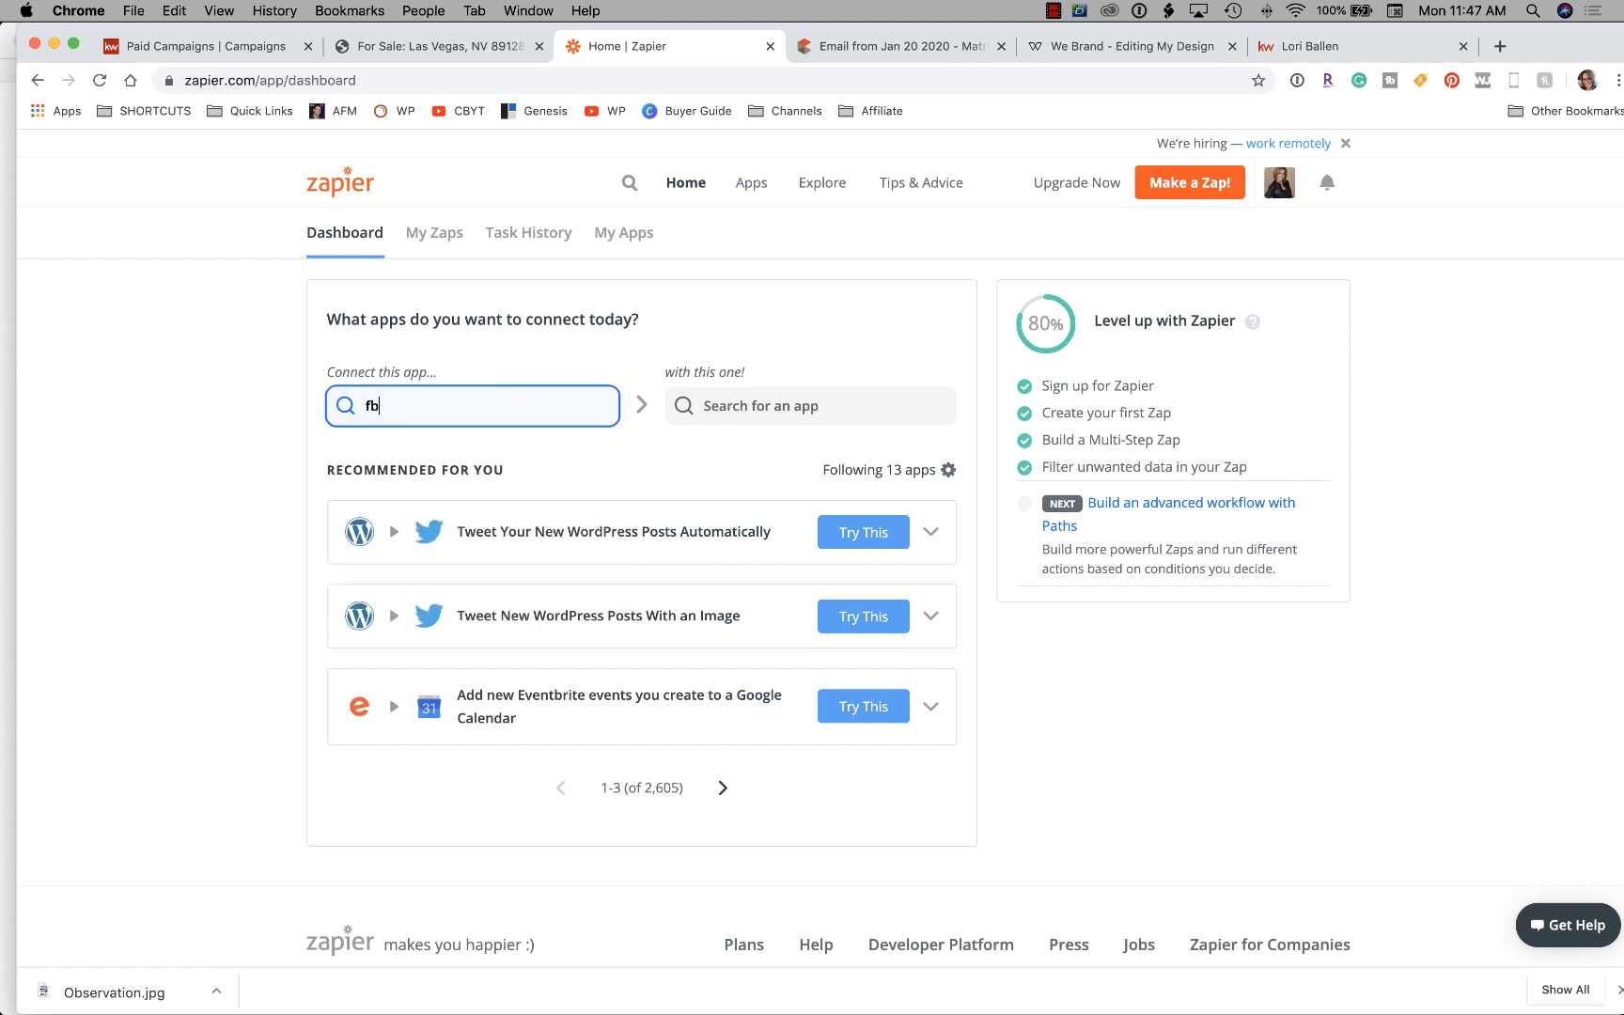
pyautogui.press('BackSpace')
pyautogui.write('f')
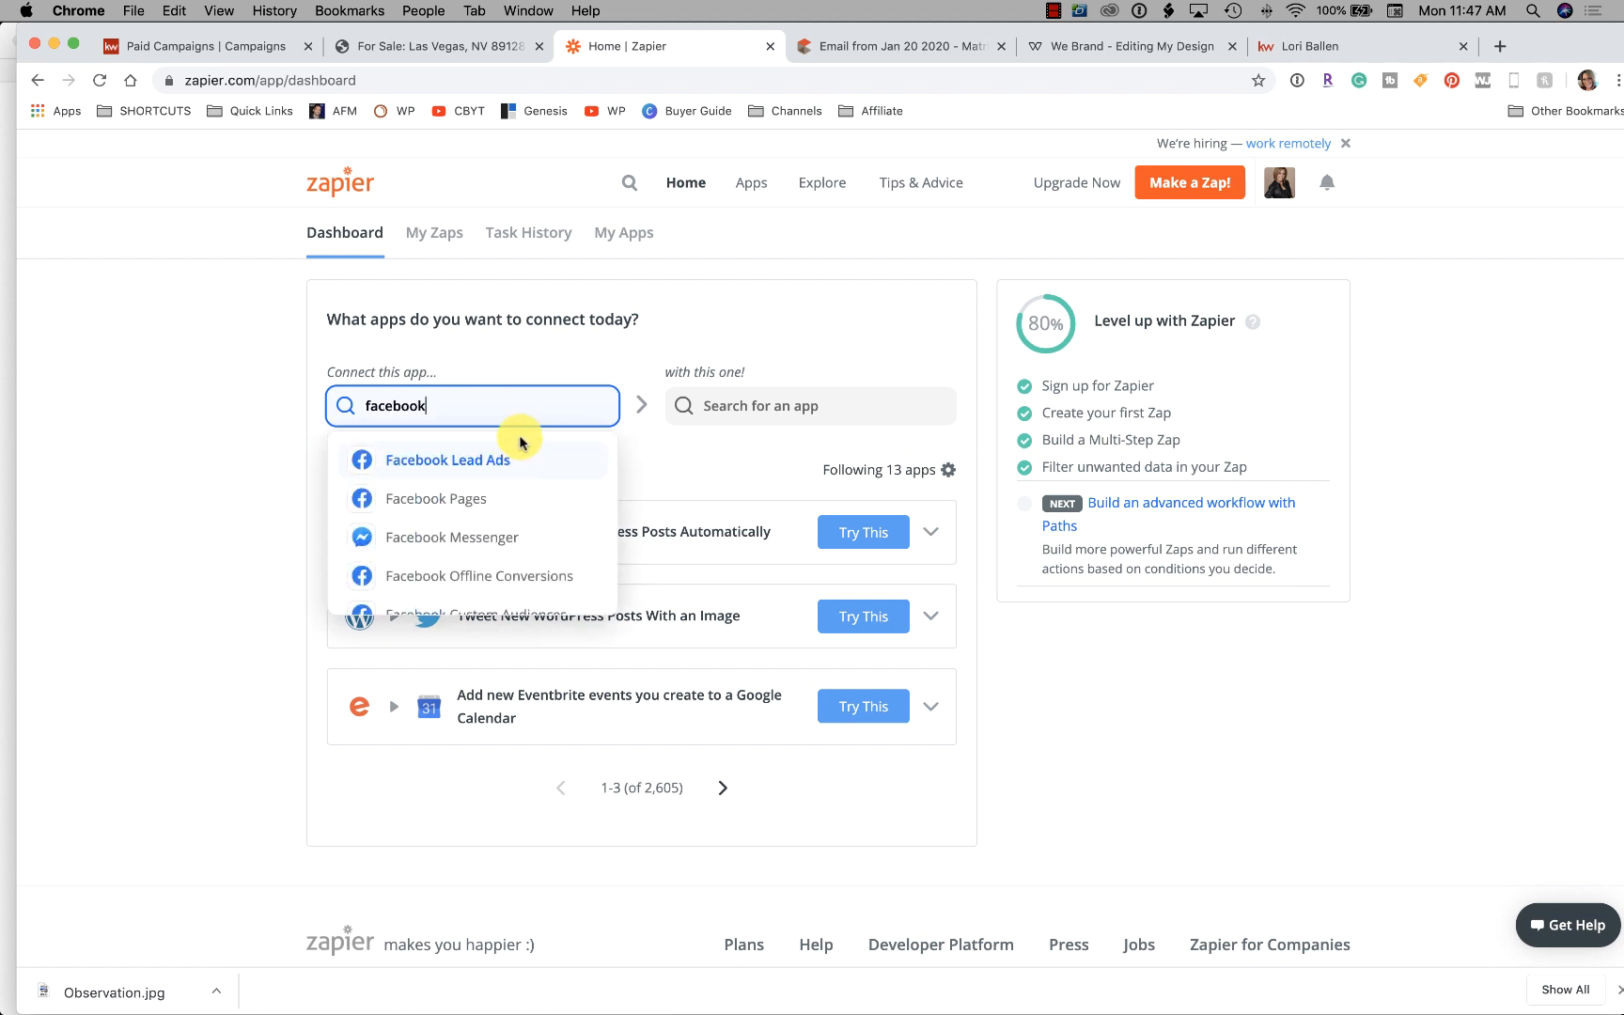
pyautogui.click(448, 463)
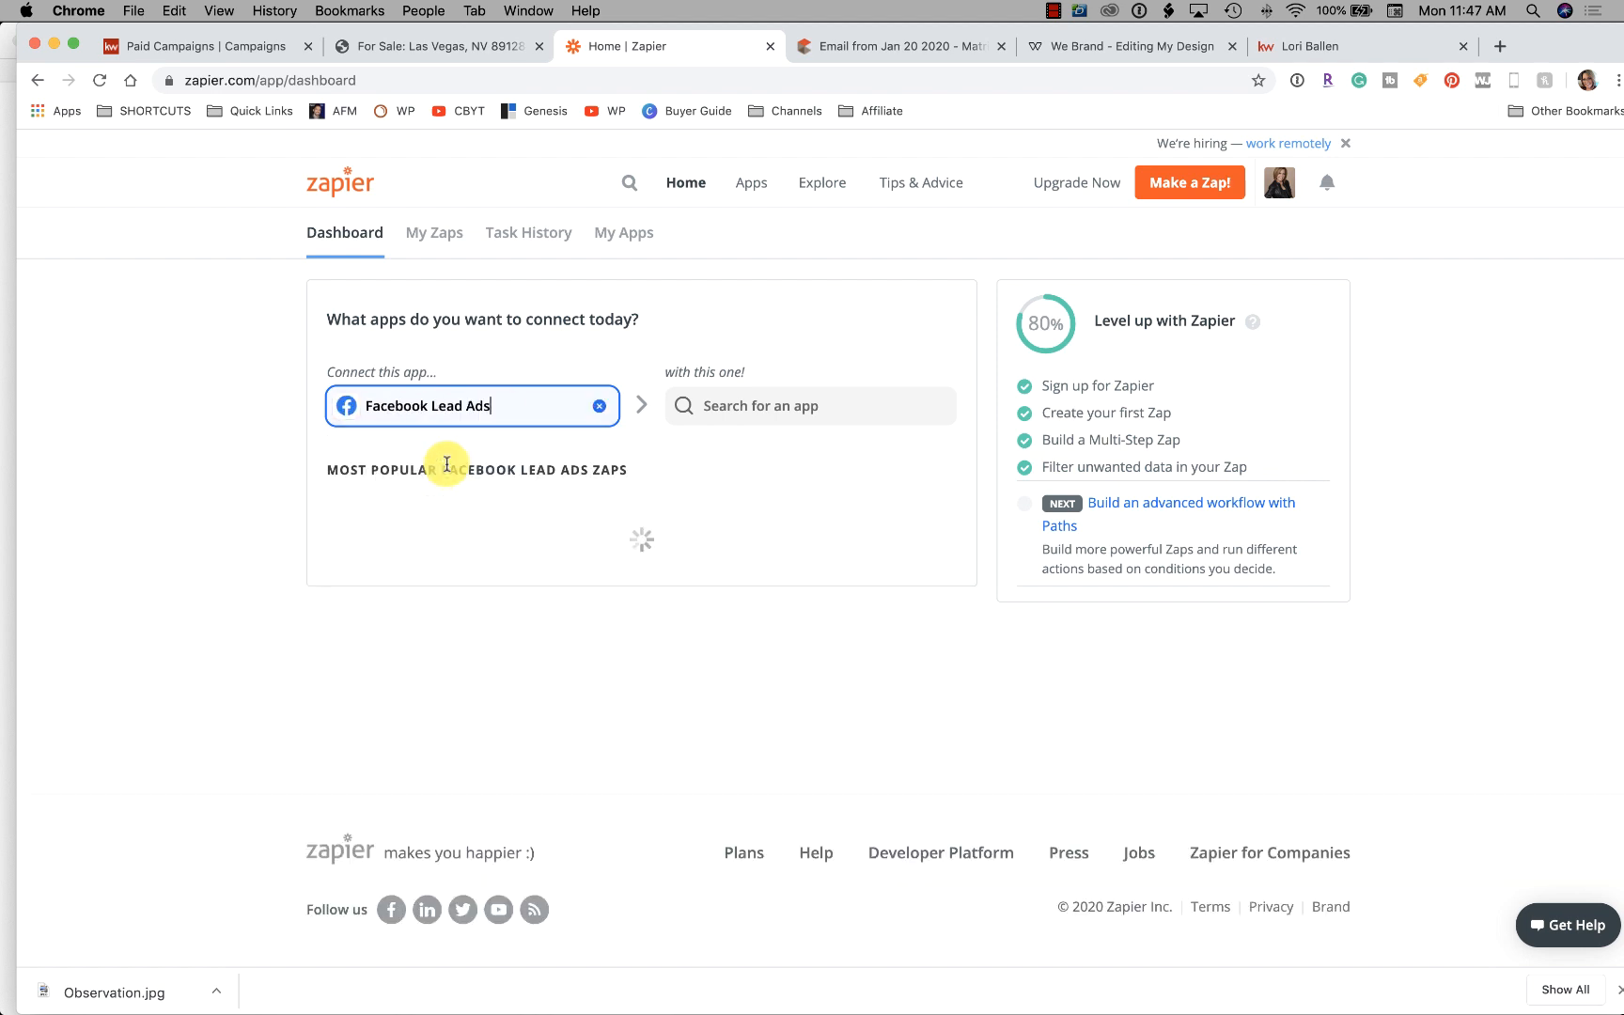
# Search for Twilio as the app to connect it with
pyautogui.click(755, 403)
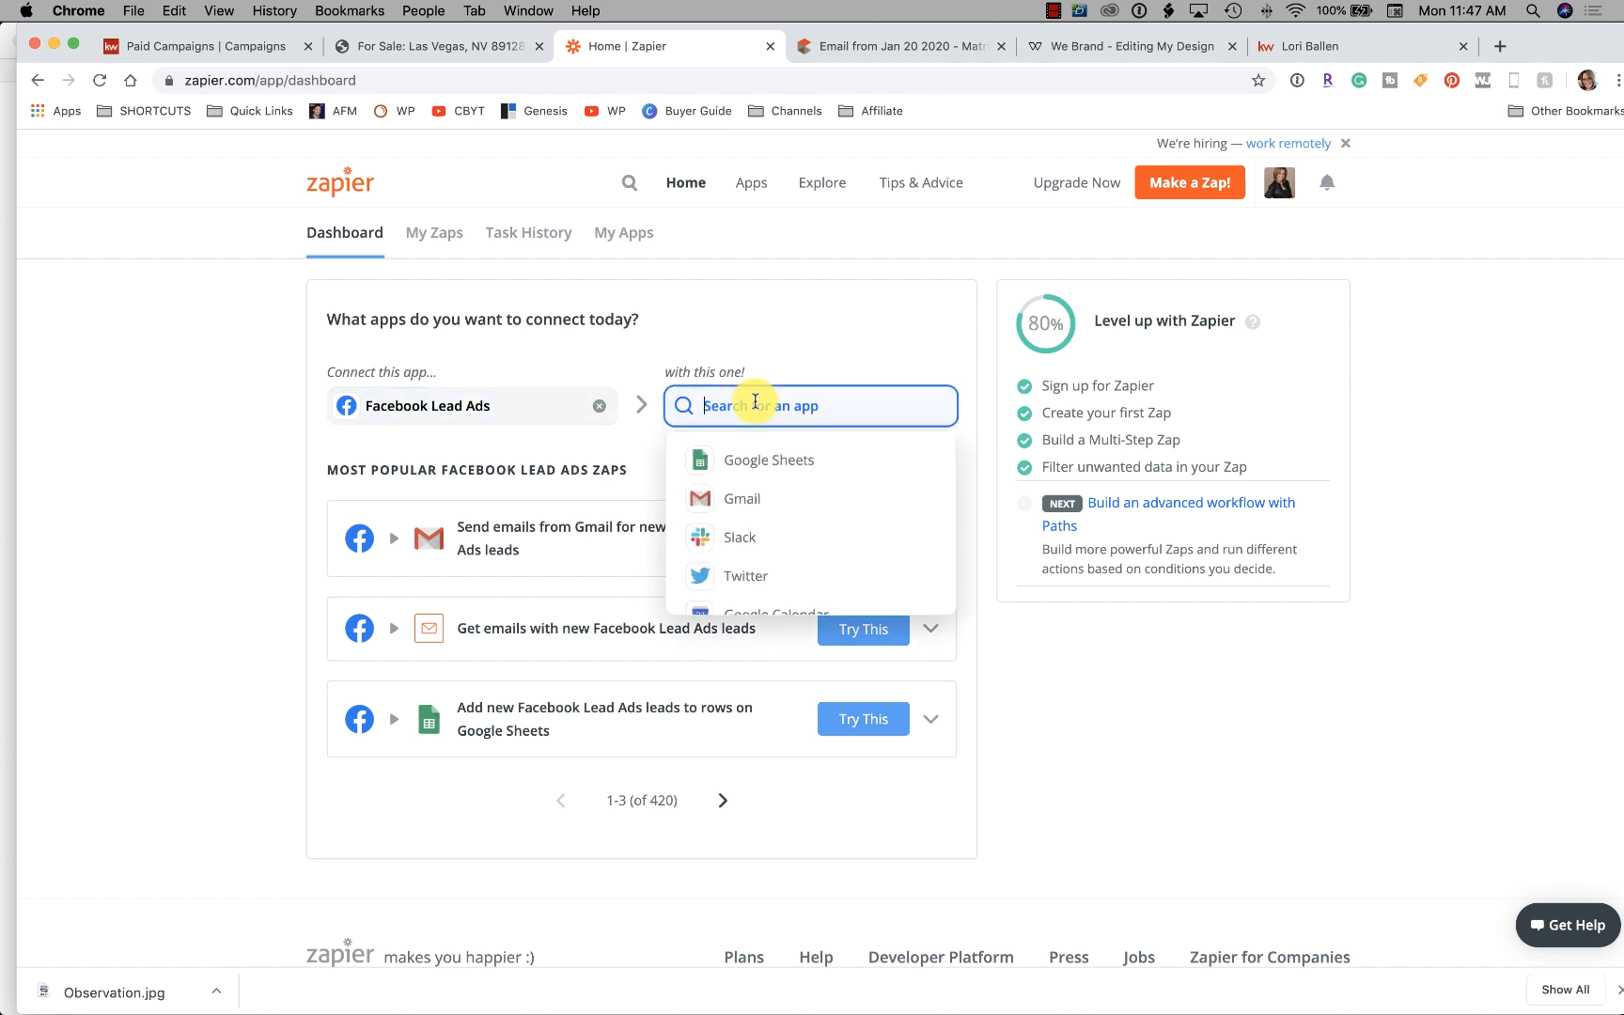
pyautogui.write('te')
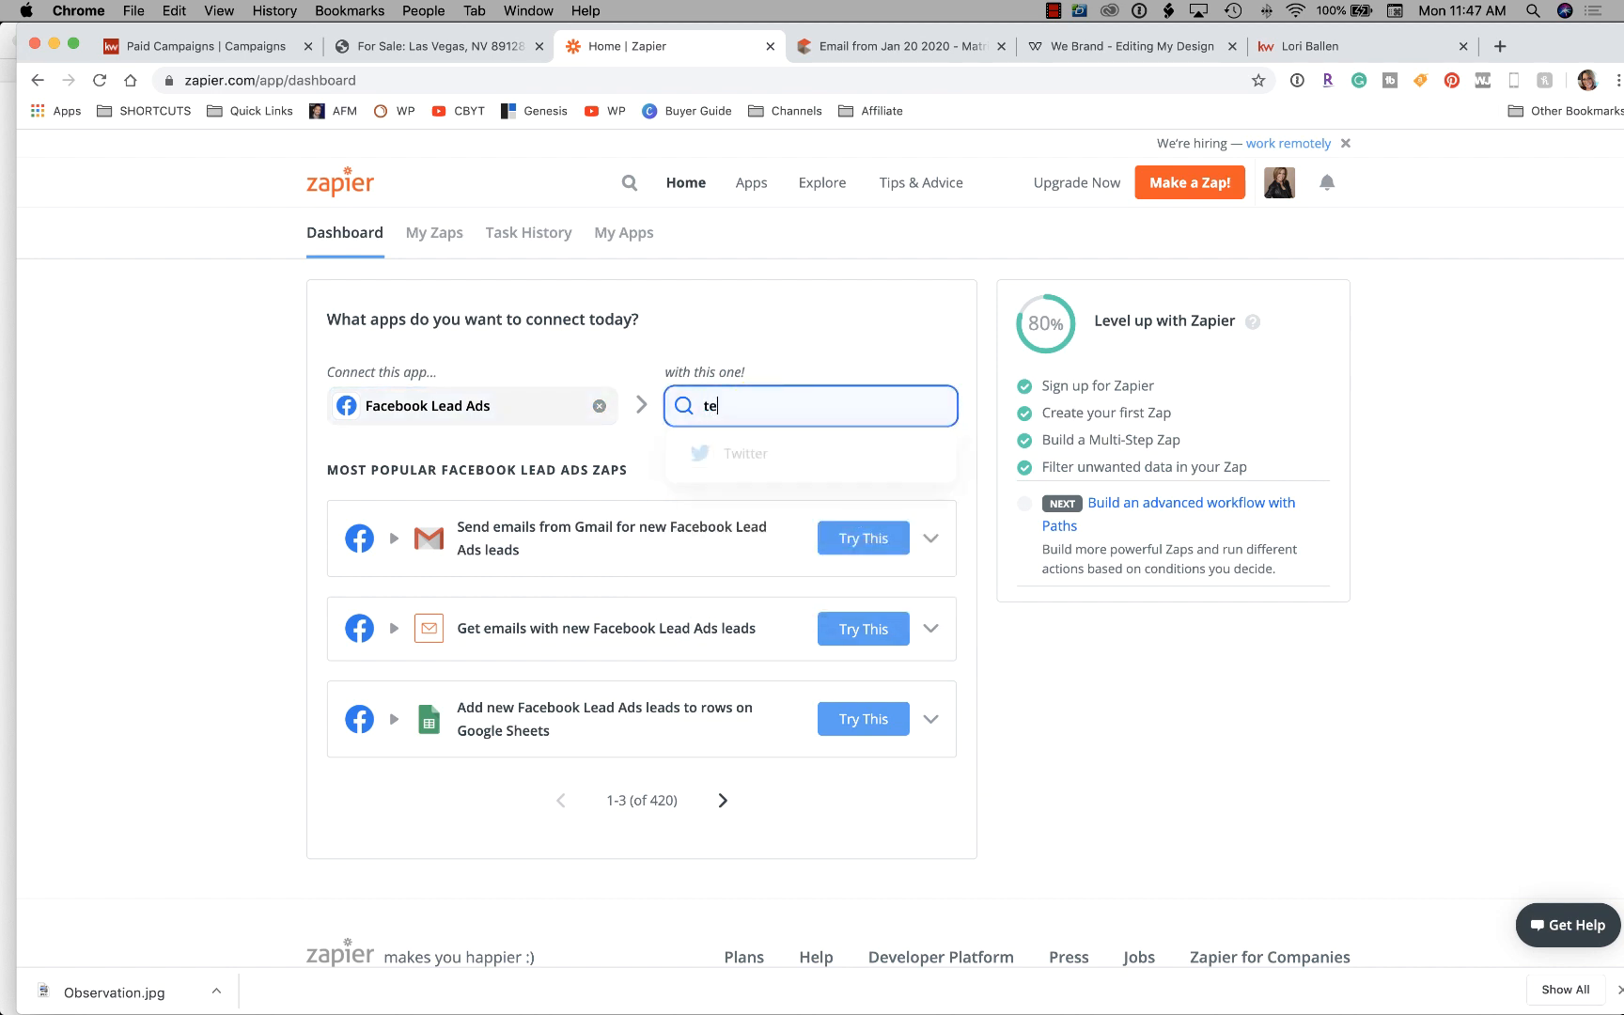
pyautogui.write('xt')
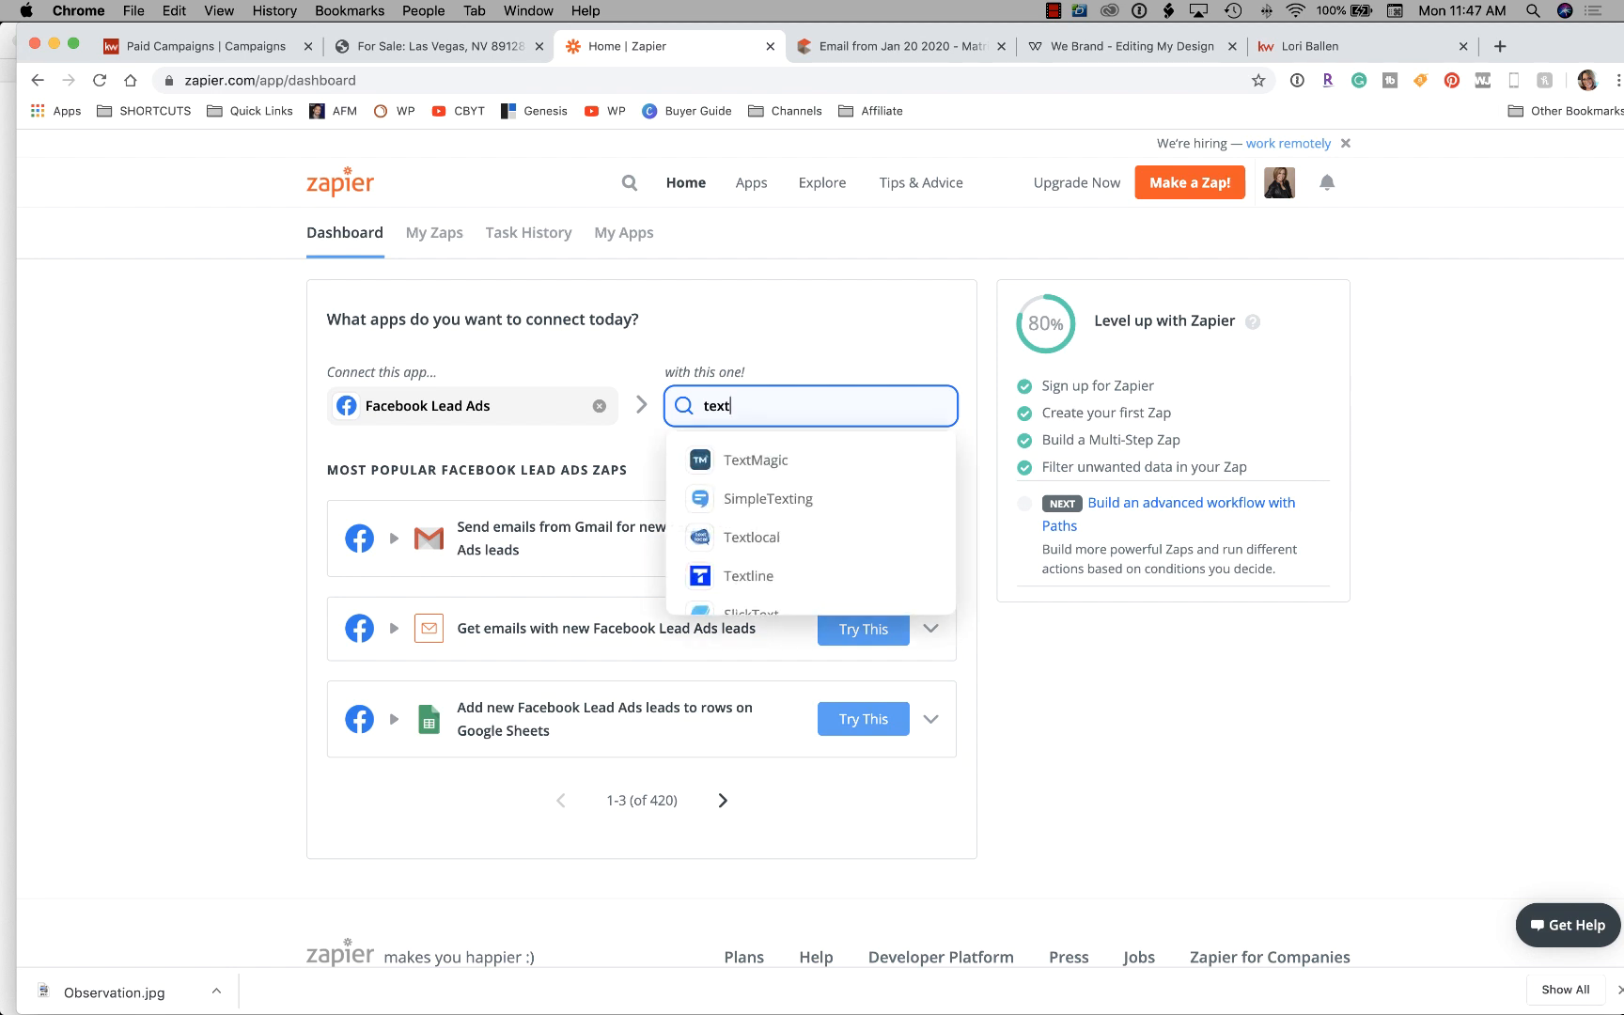
pyautogui.scroll(-1, 818, 470)
pyautogui.scroll(1, 816, 475)
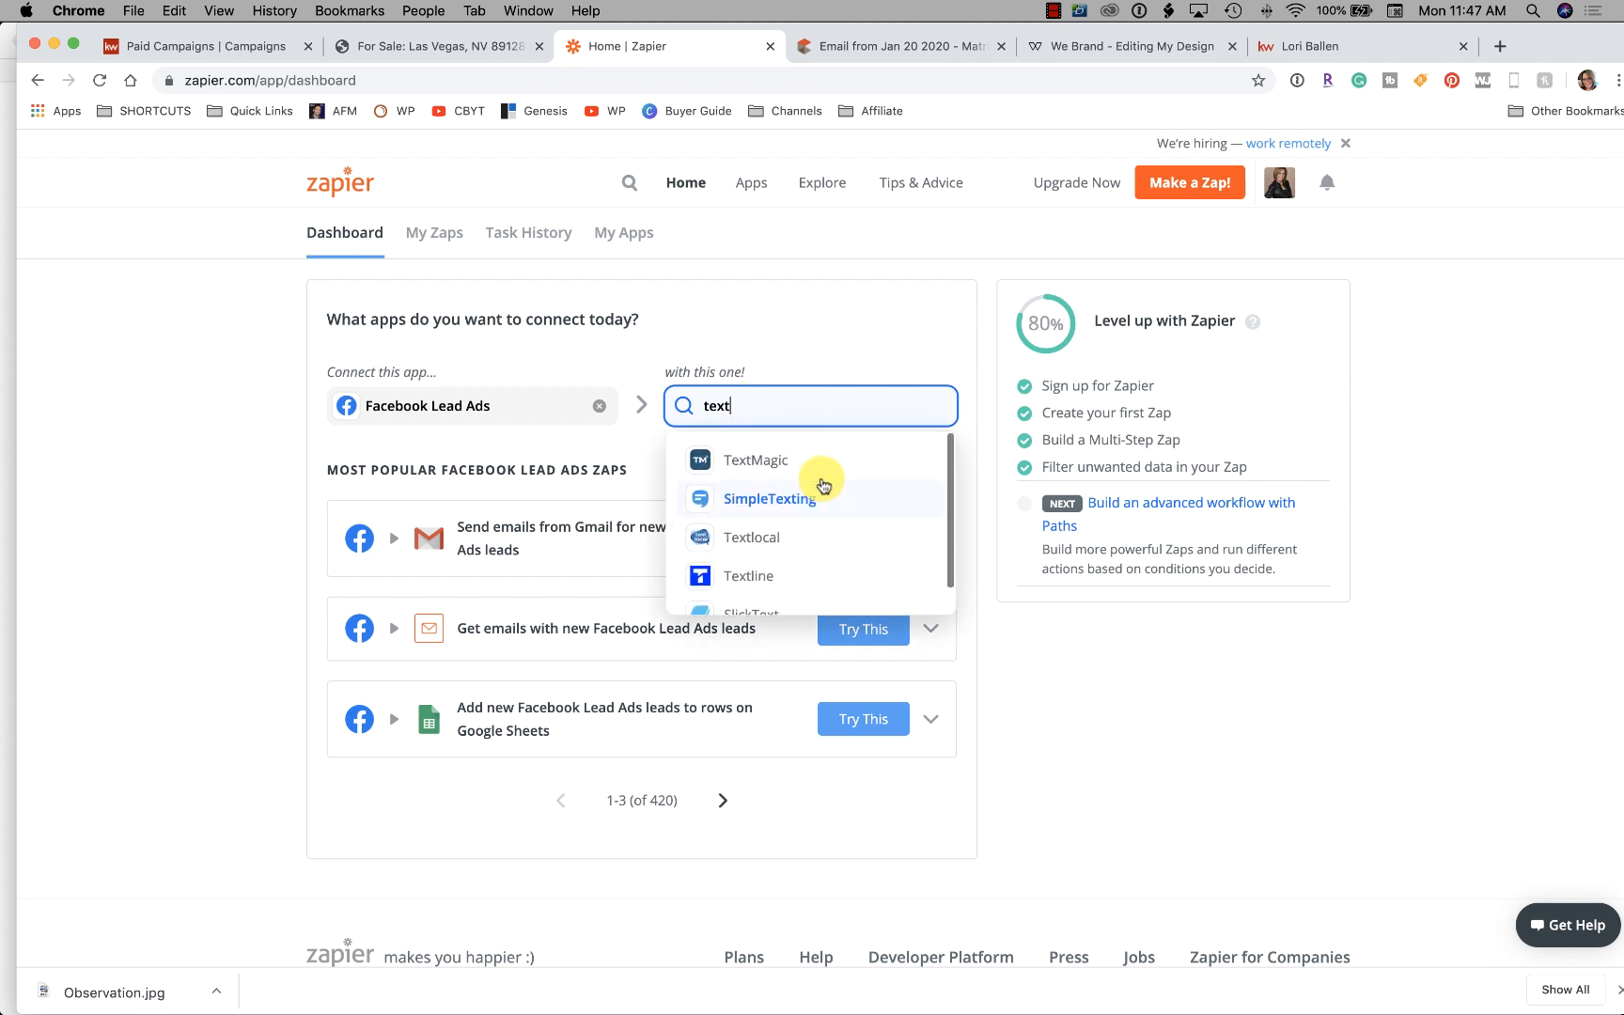
pyautogui.press('BackSpace')
pyautogui.press('BackSpace')
pyautogui.press('BackSpace')
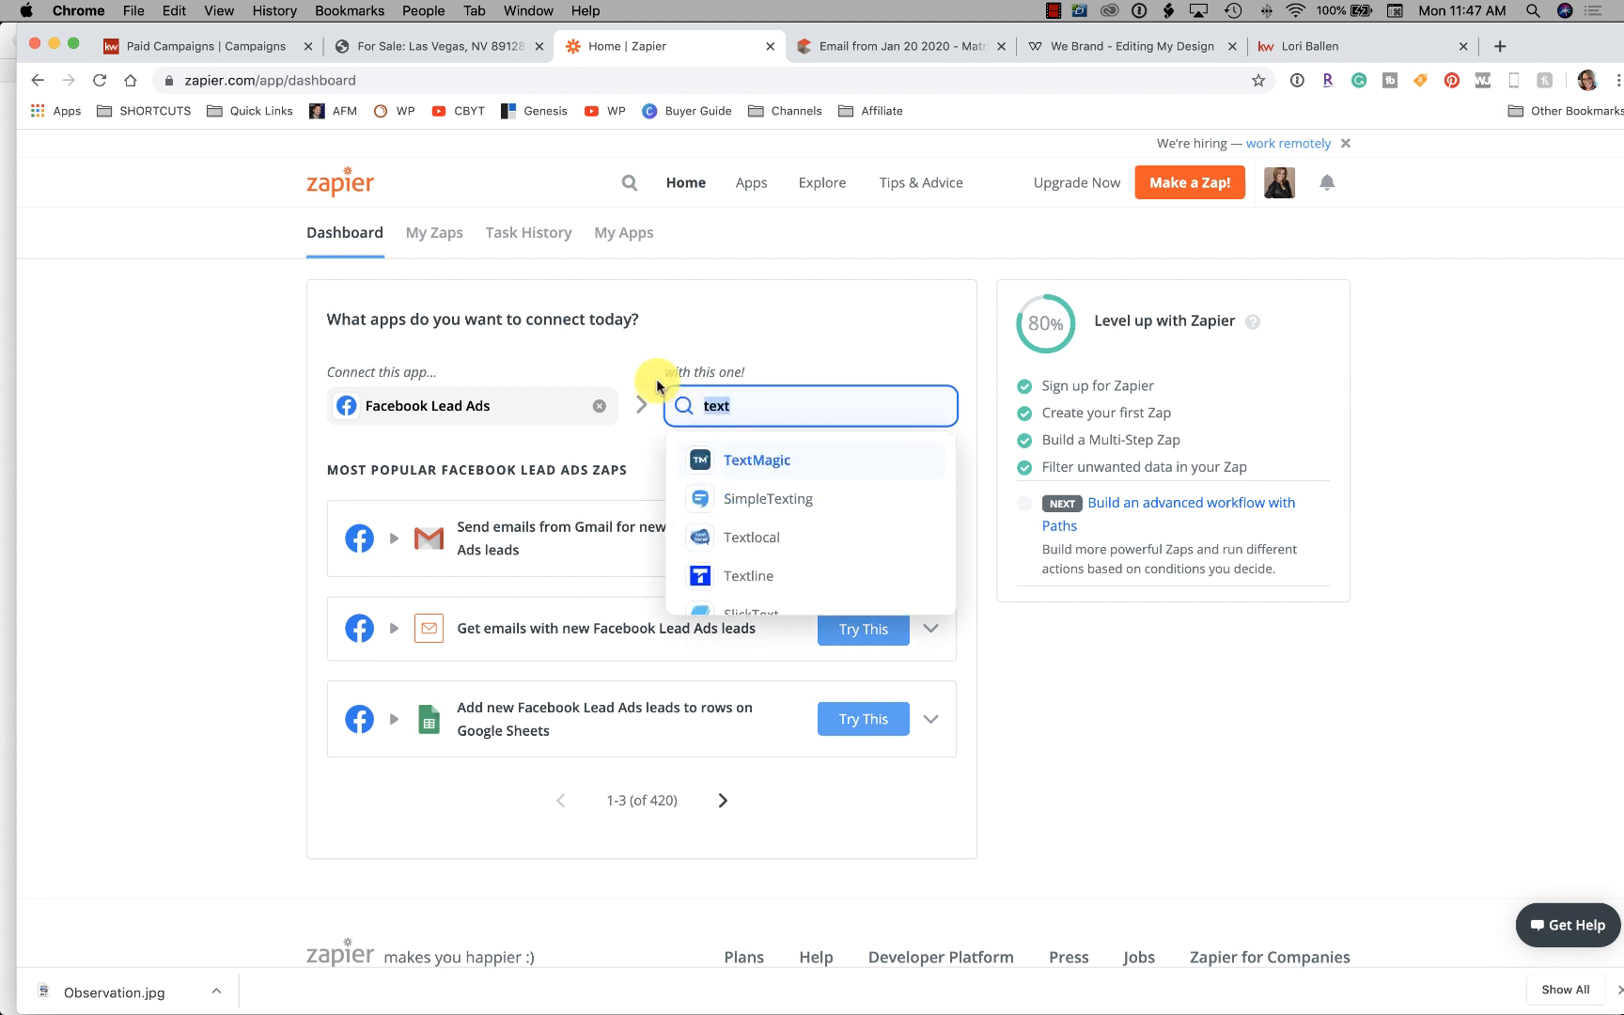
pyautogui.write('wil')
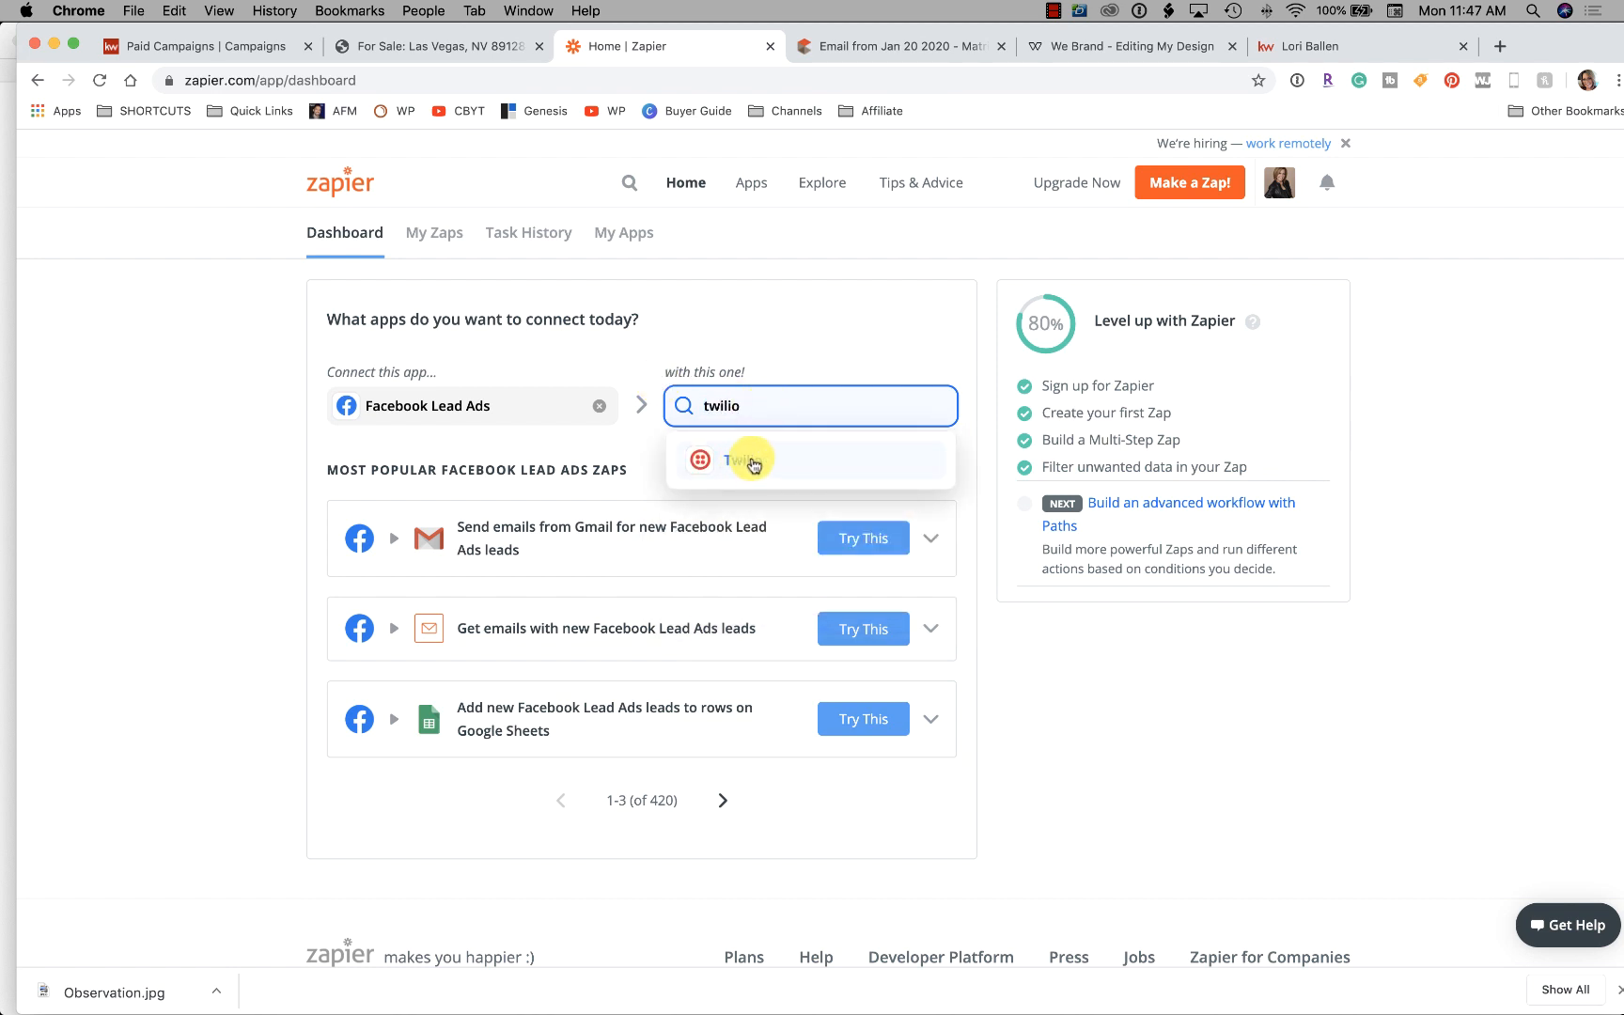
pyautogui.write('io')
# Pair Twilio with Facebook Lead Ads and make New Lead the trigger event
pyautogui.click(757, 460)
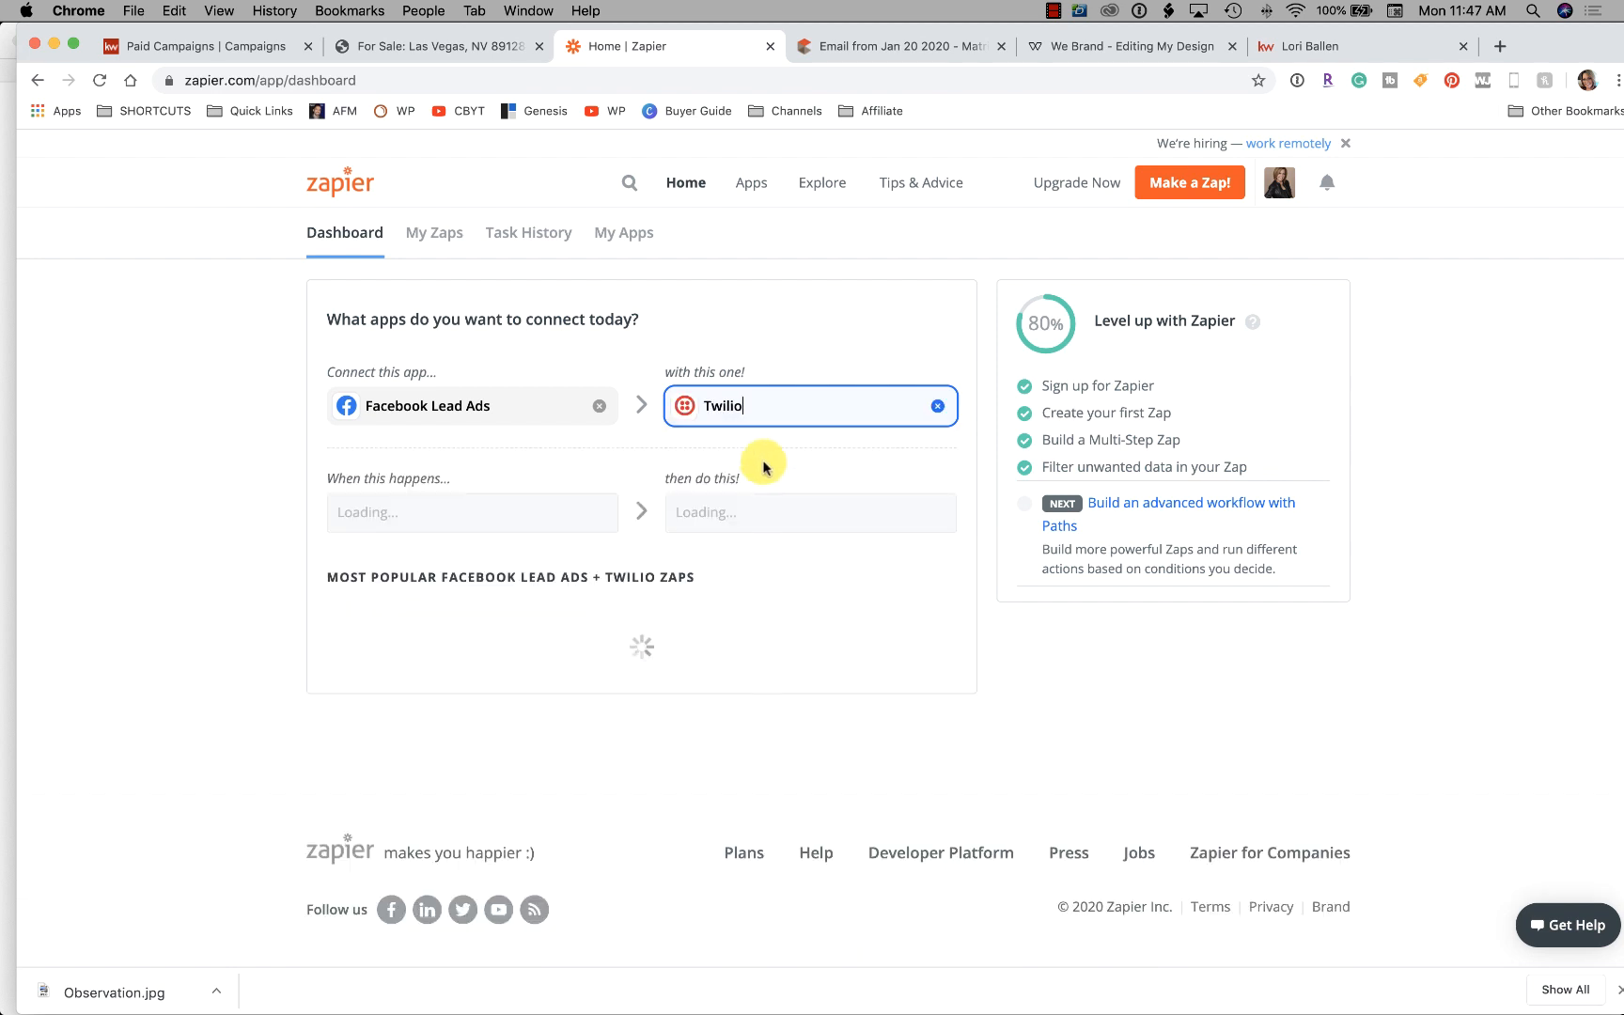
pyautogui.scroll(-1, 705, 434)
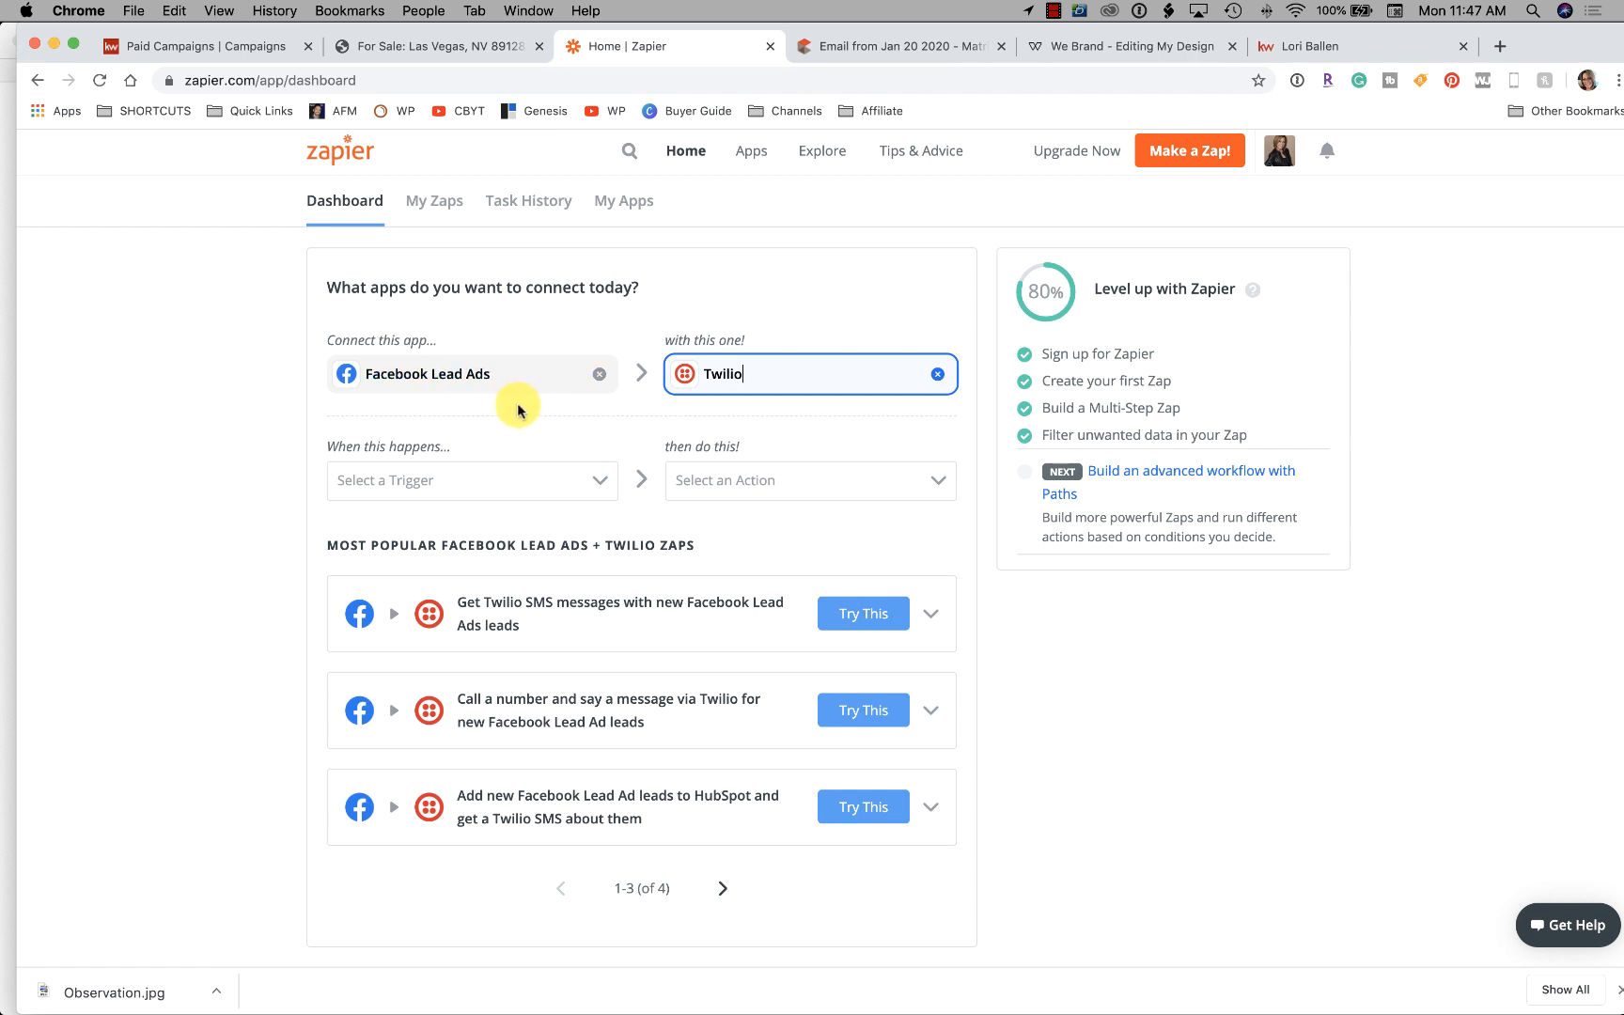
pyautogui.scroll(-1, 396, 498)
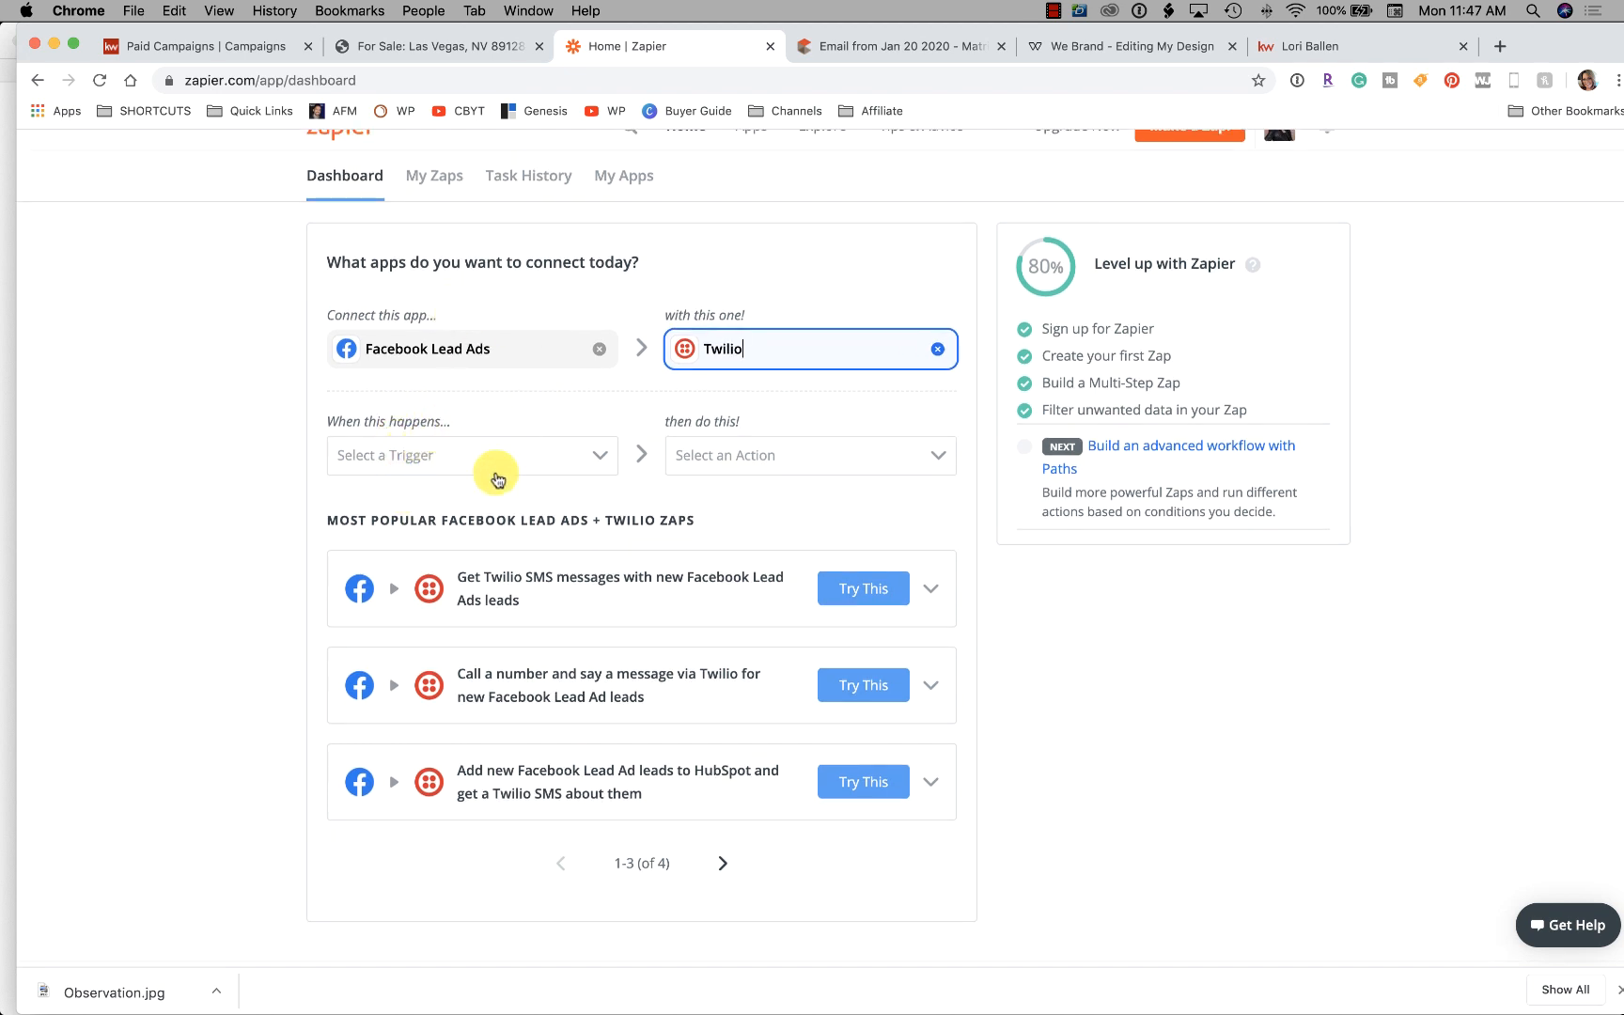
pyautogui.click(449, 460)
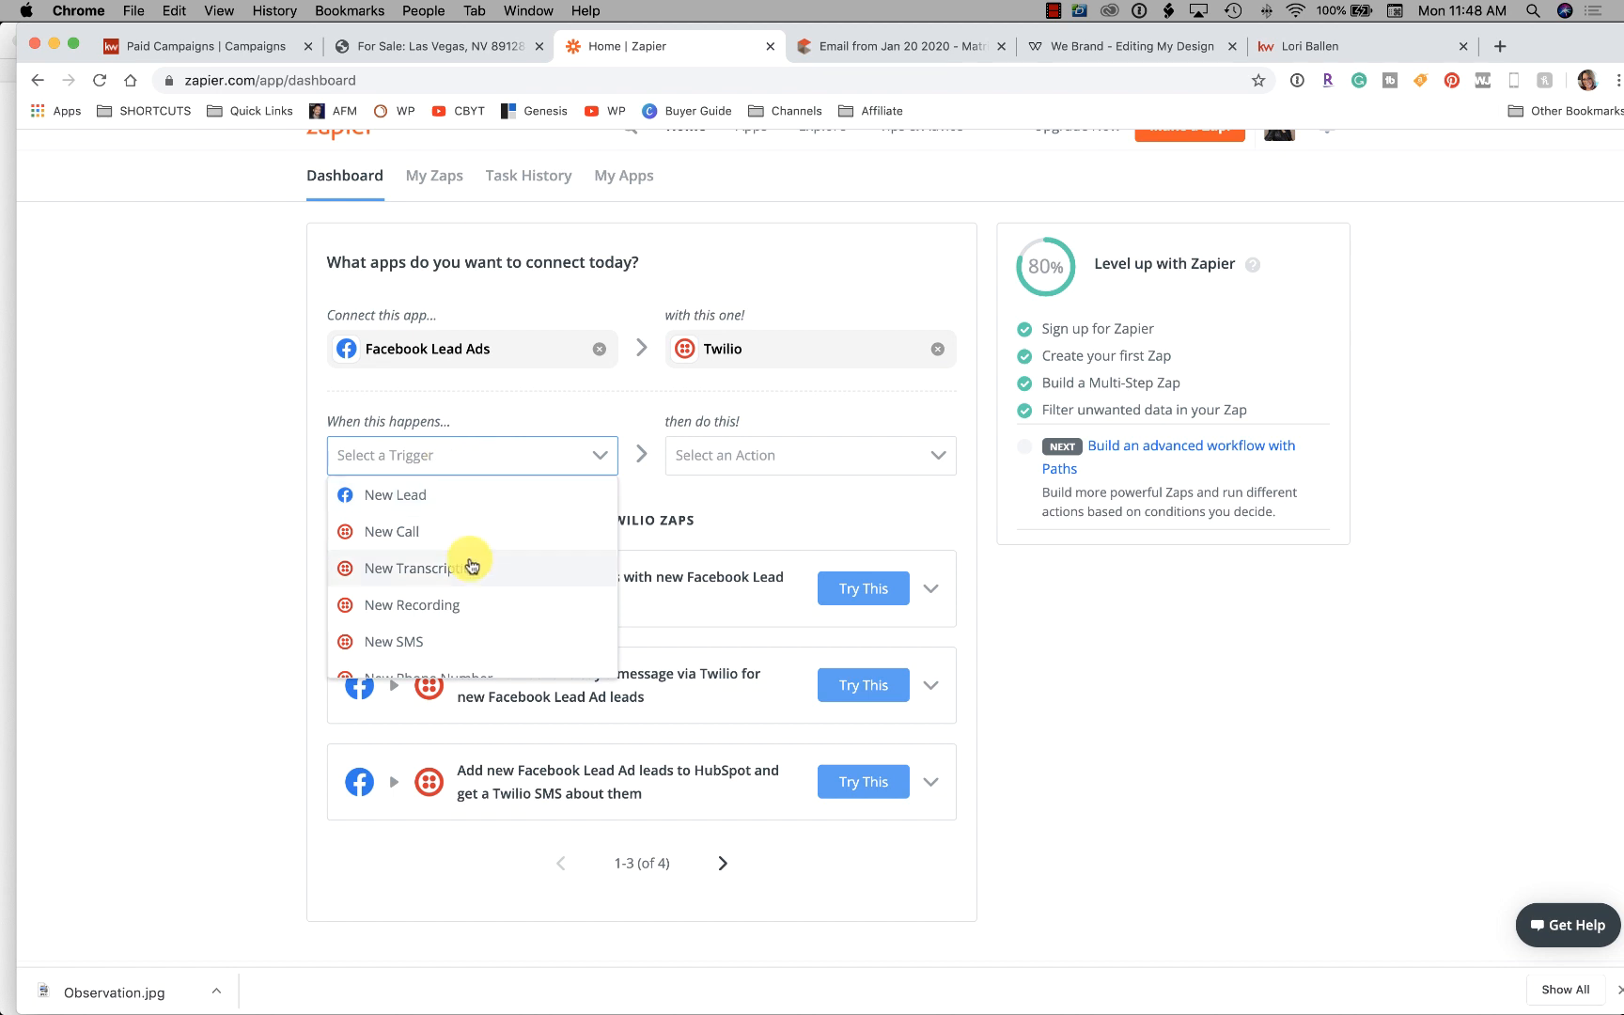
pyautogui.scroll(-1, 470, 564)
pyautogui.scroll(-2, 470, 565)
pyautogui.scroll(1, 395, 571)
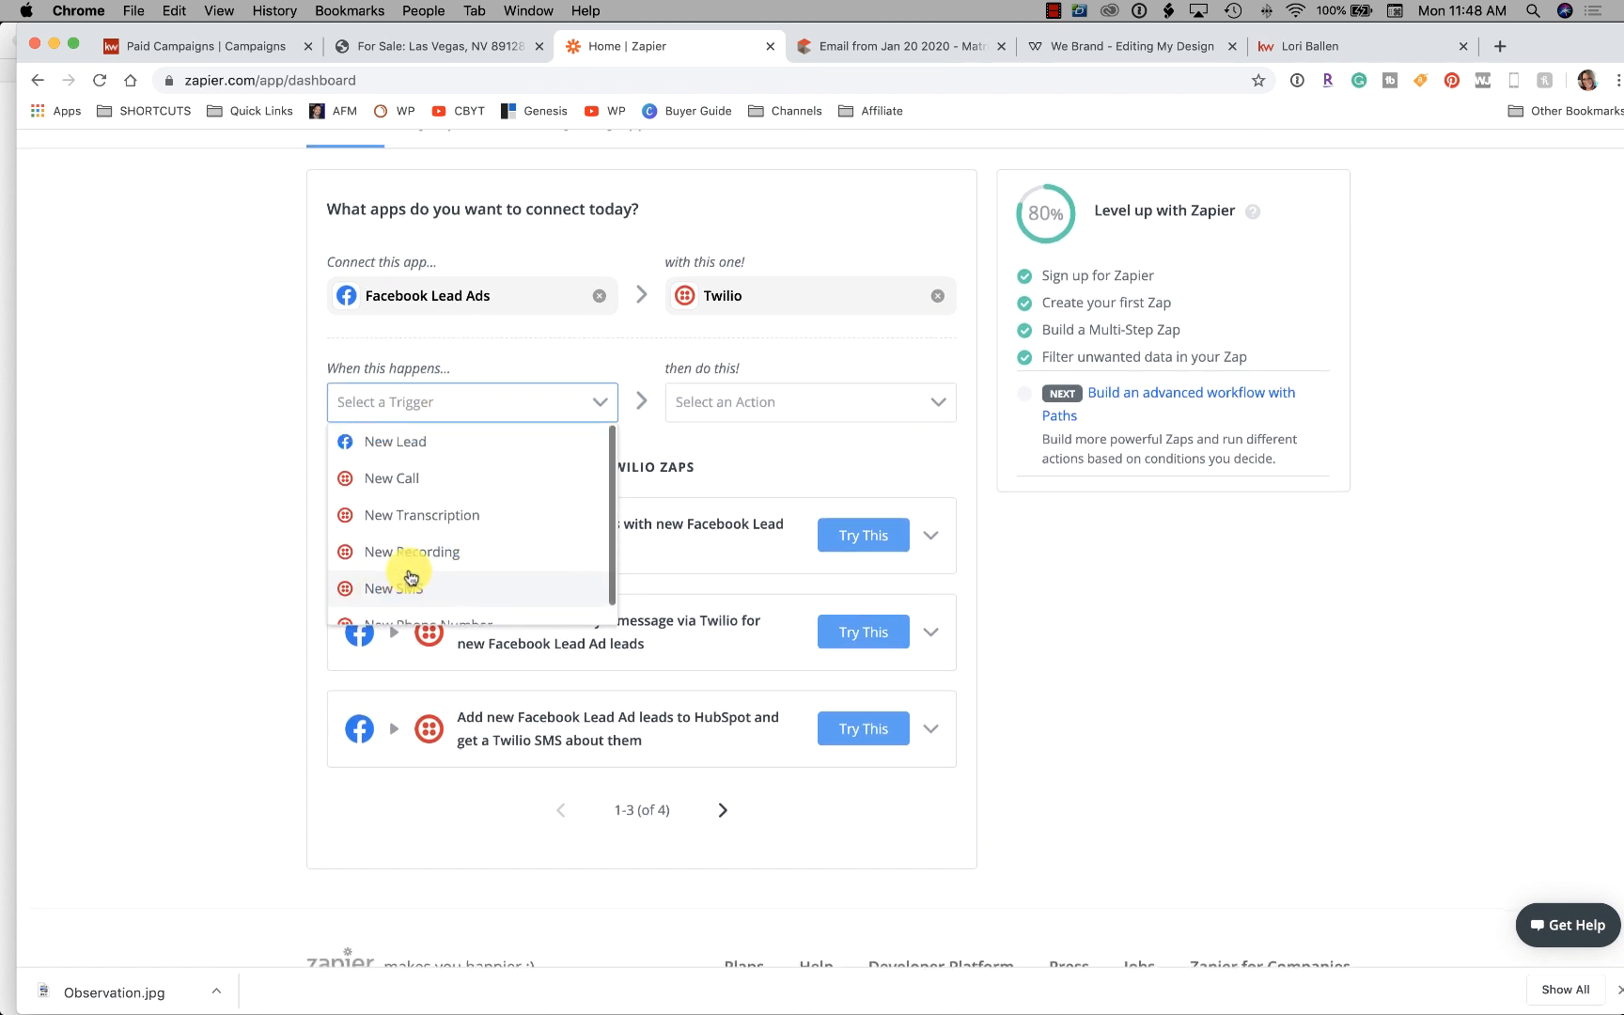
pyautogui.click(415, 449)
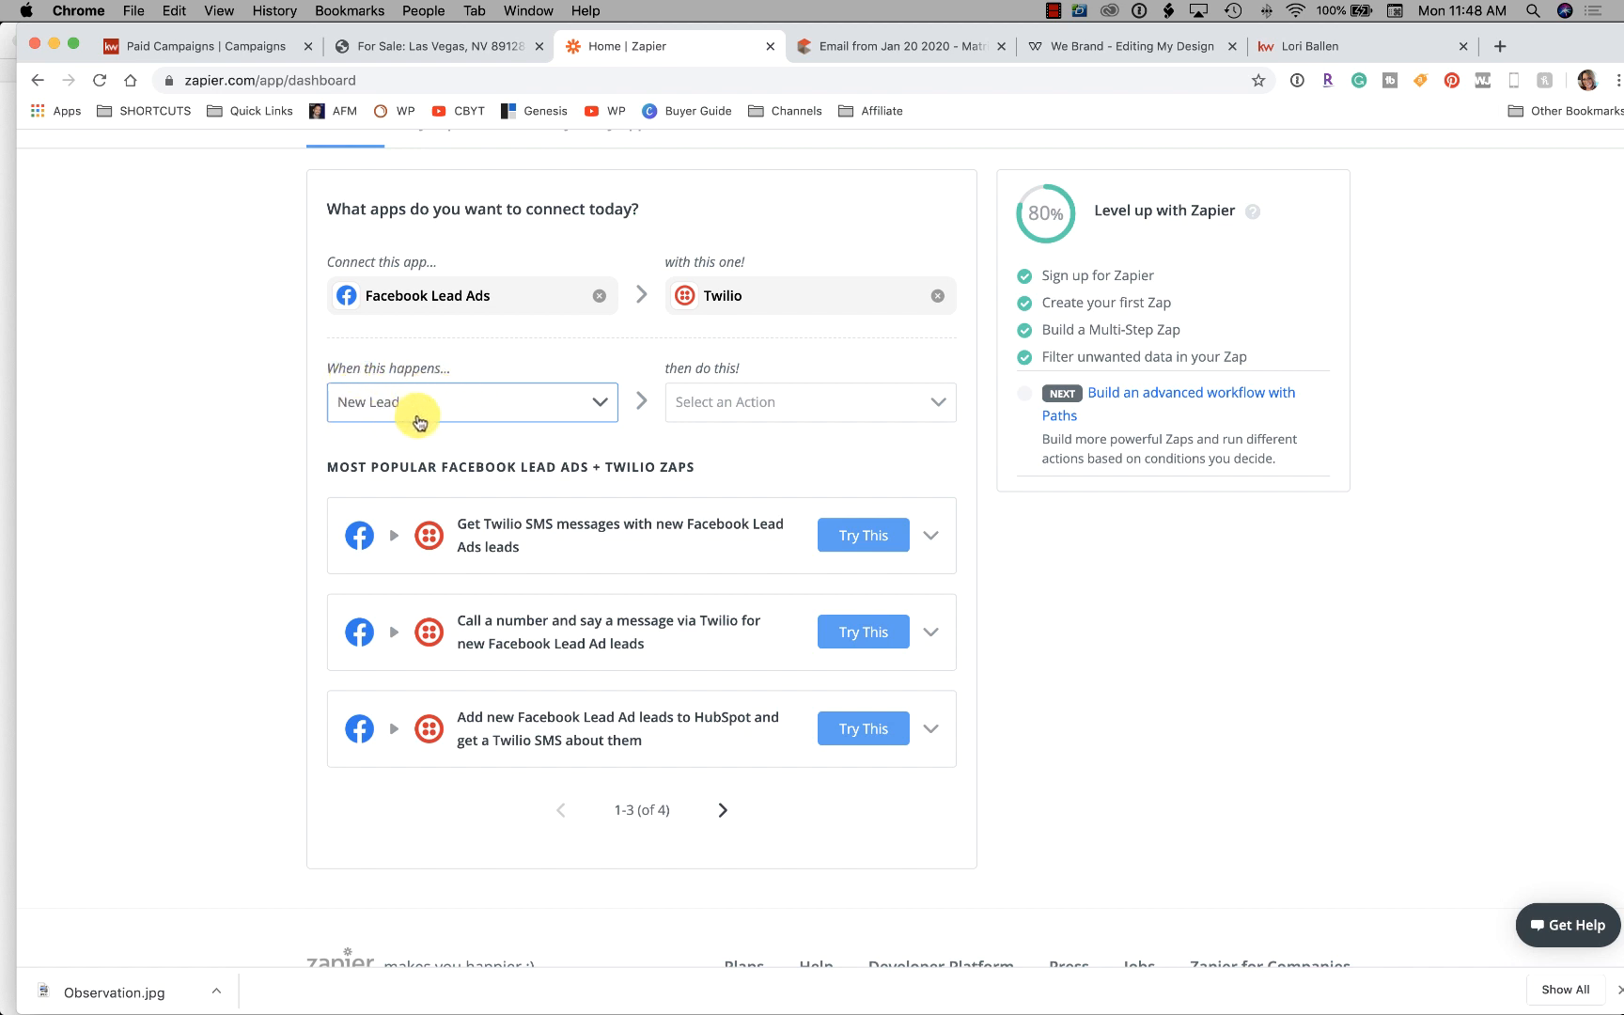
# Choose Send SMS as the Twilio action and use the suggested zap template
pyautogui.click(749, 406)
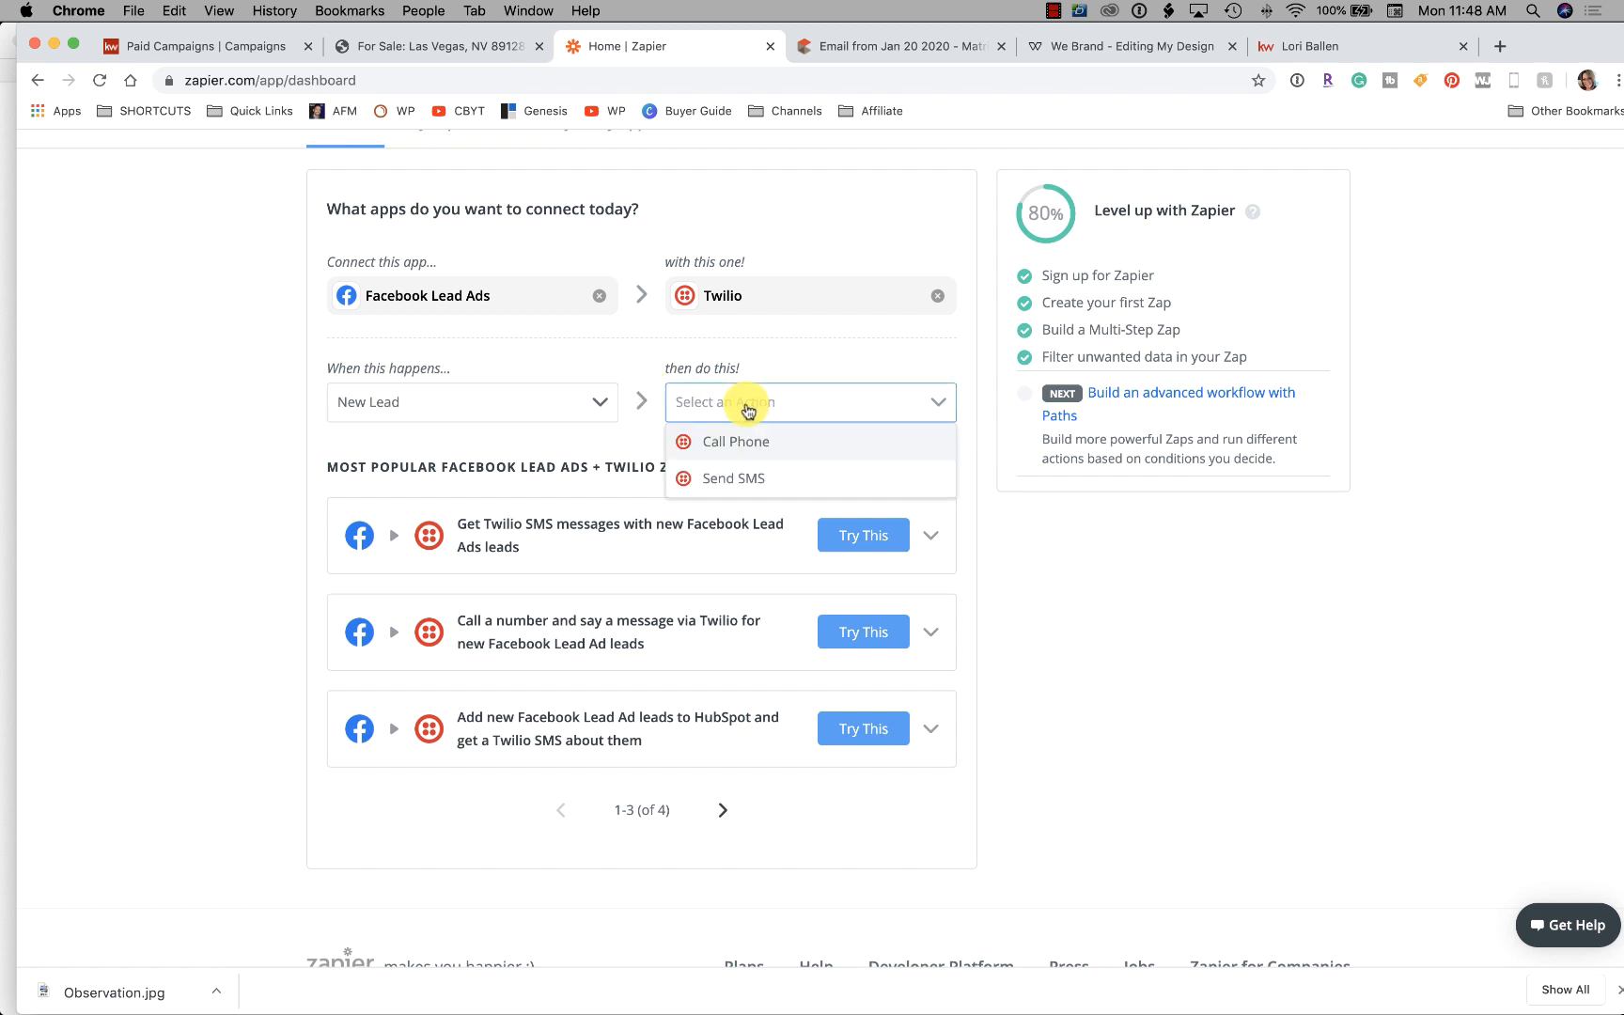
pyautogui.click(759, 481)
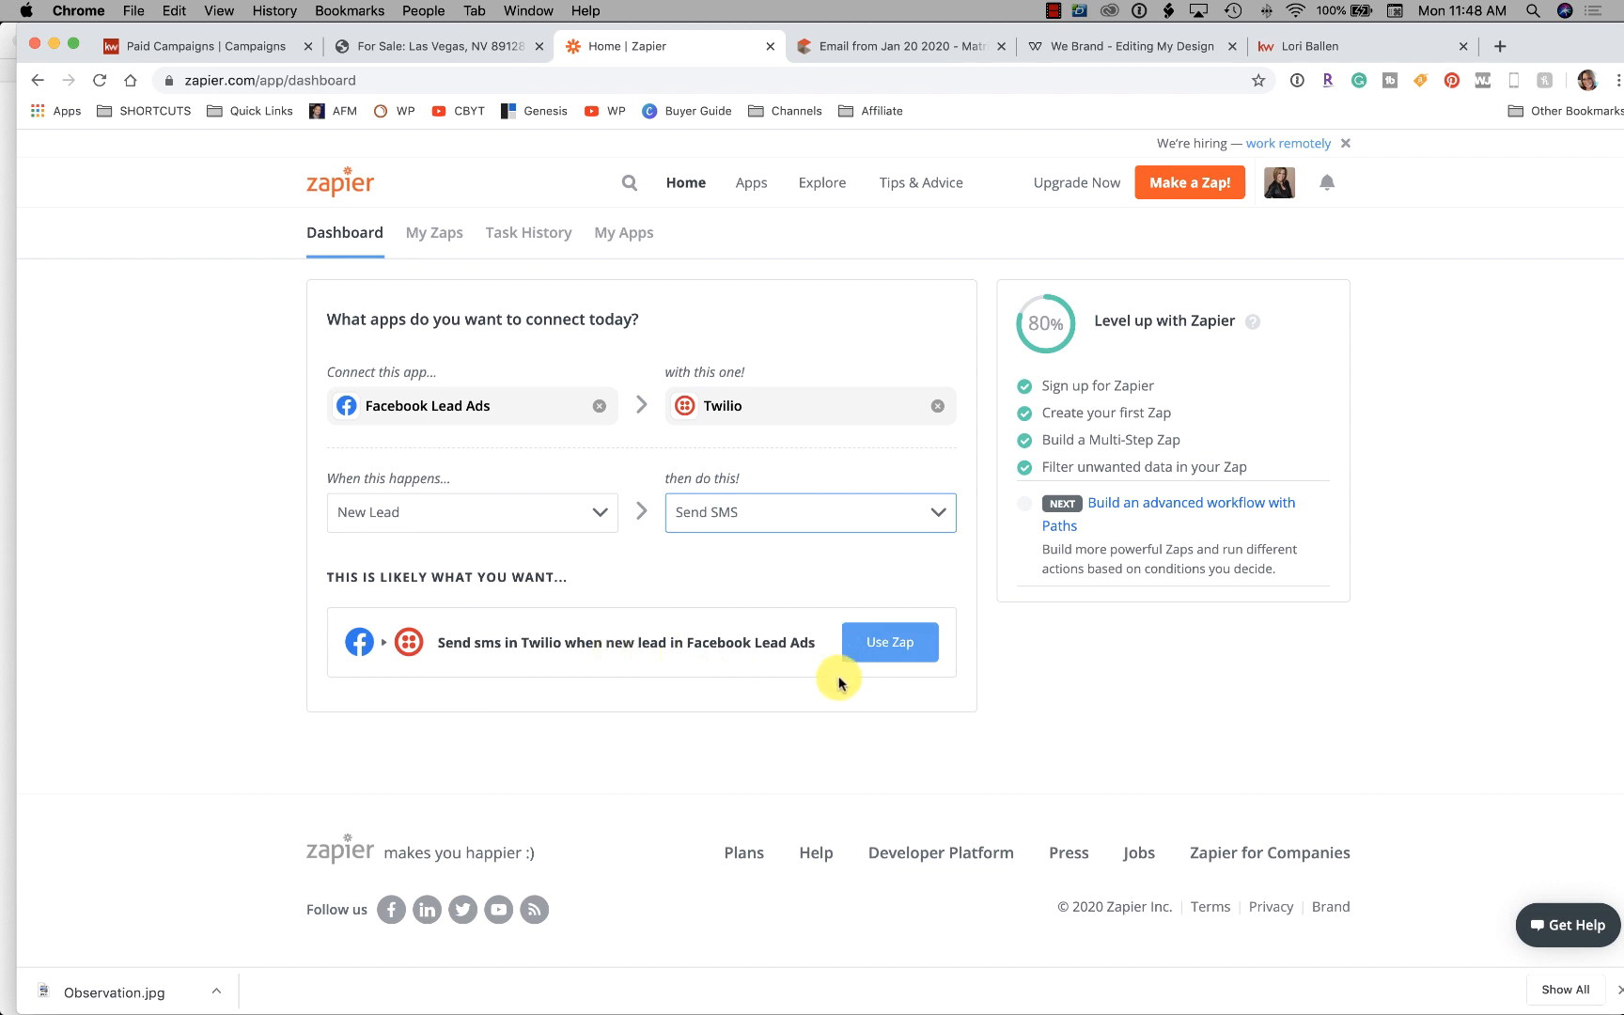
pyautogui.click(895, 648)
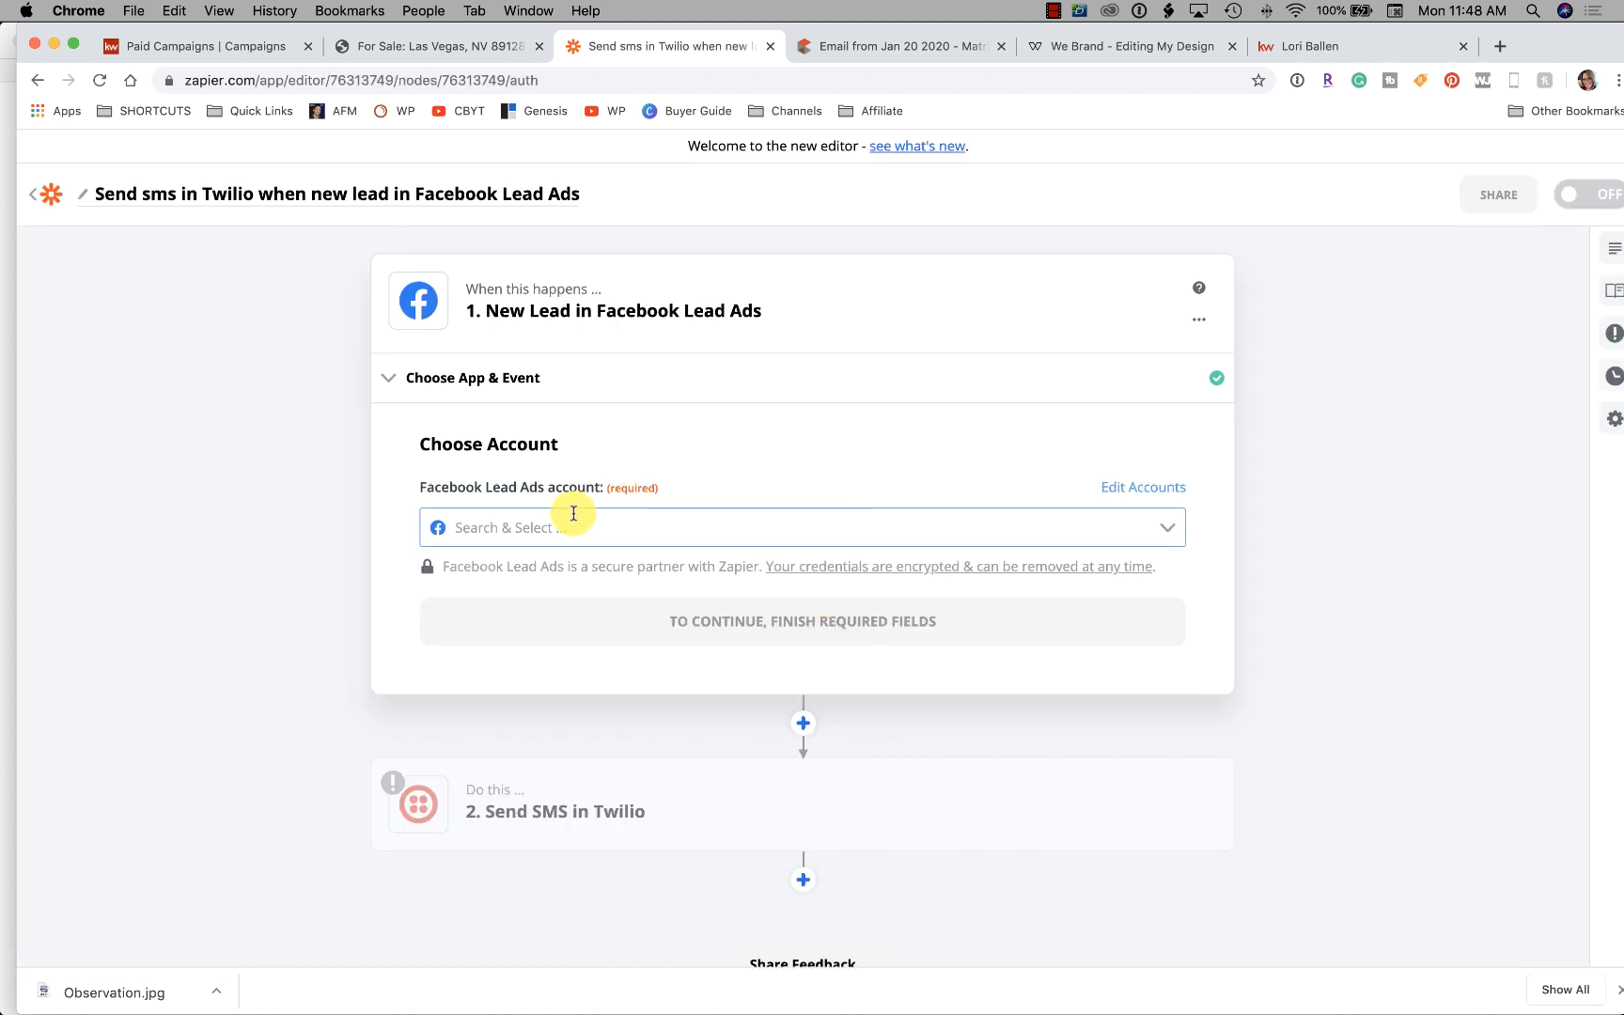
# Connect the Facebook Lead Ads account and choose the Las Vegas team page
pyautogui.click(571, 516)
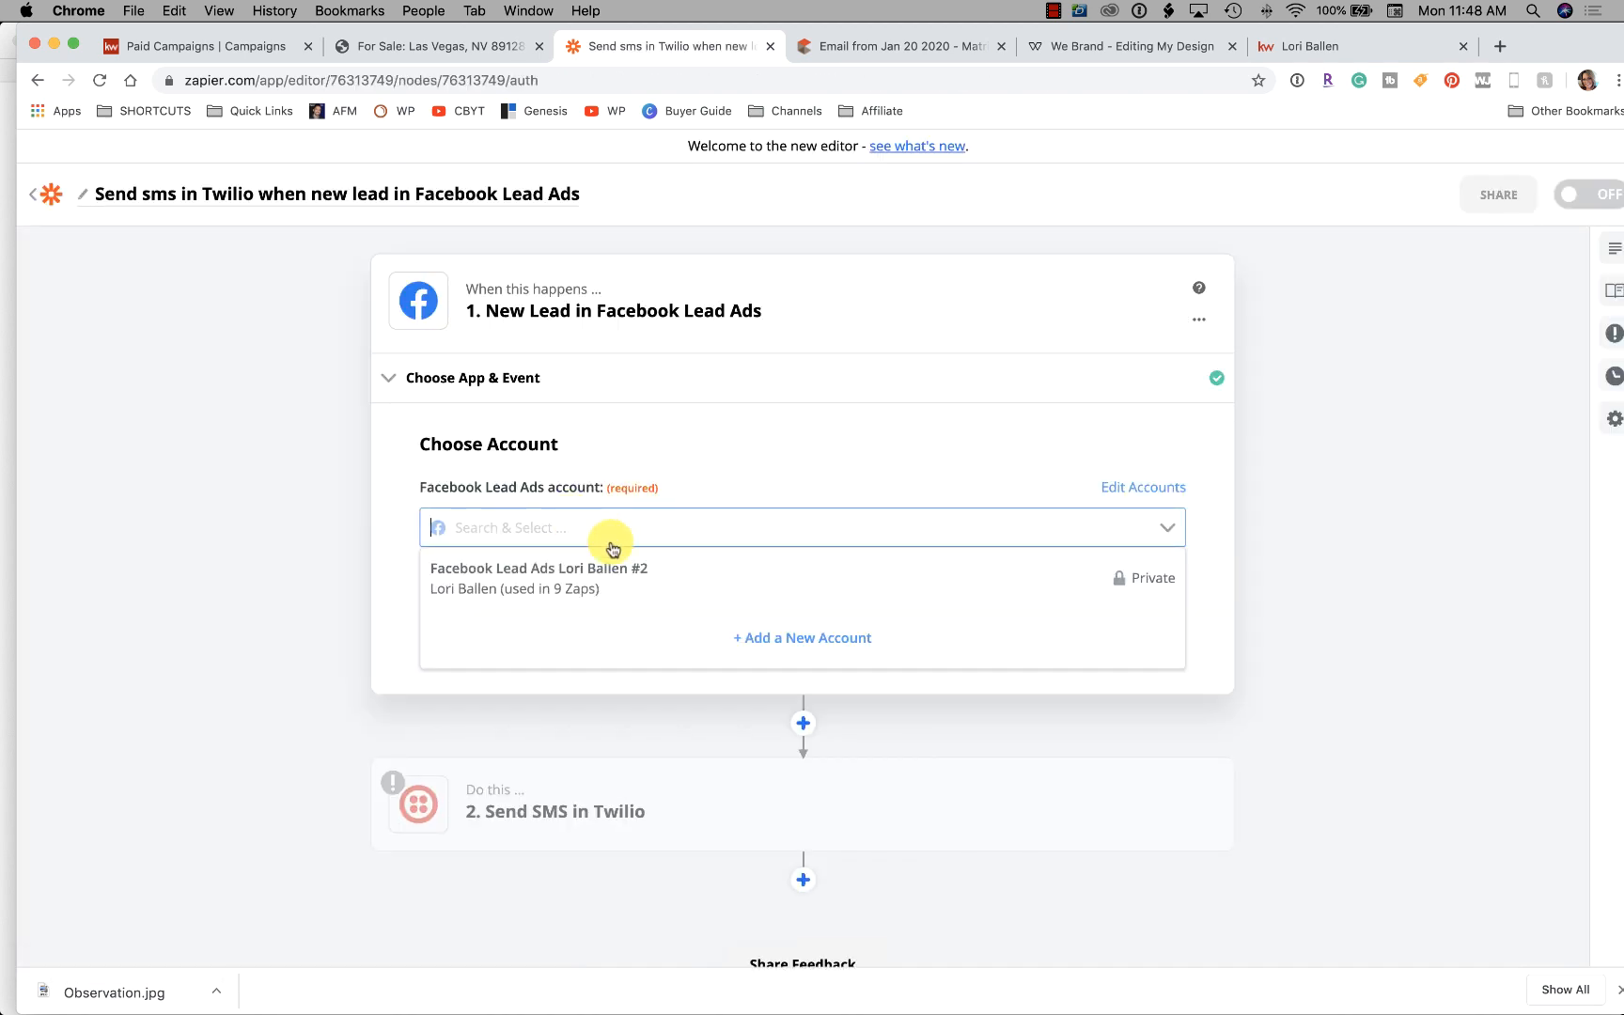
pyautogui.click(613, 567)
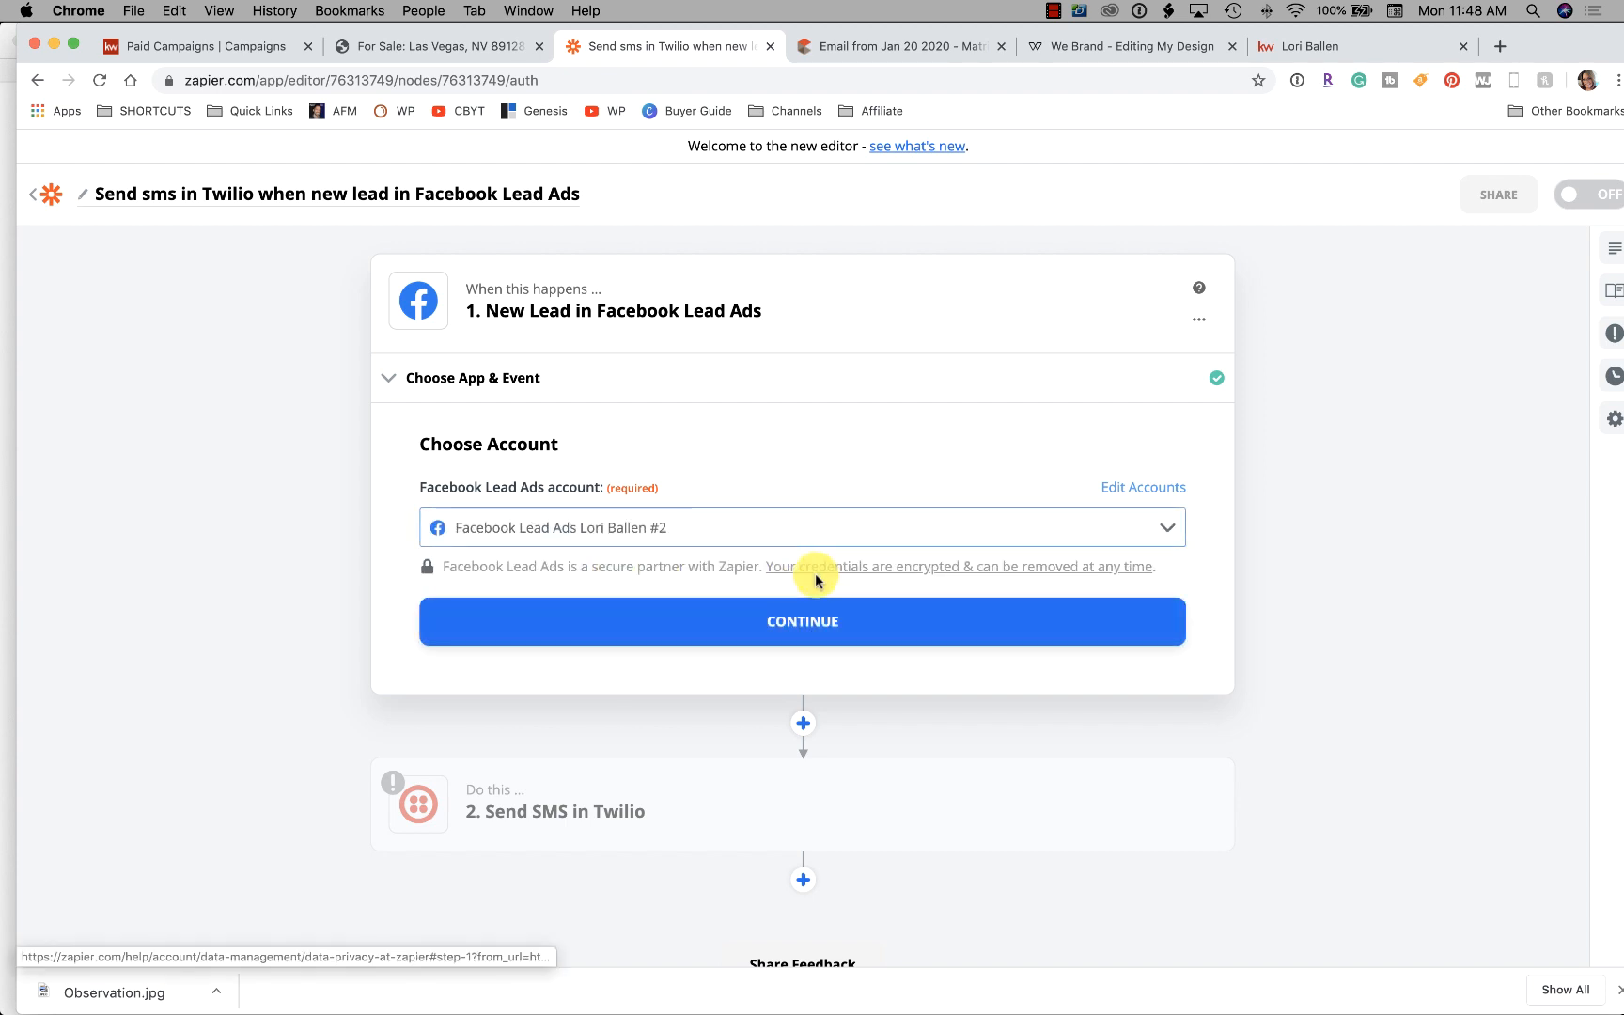
pyautogui.click(821, 622)
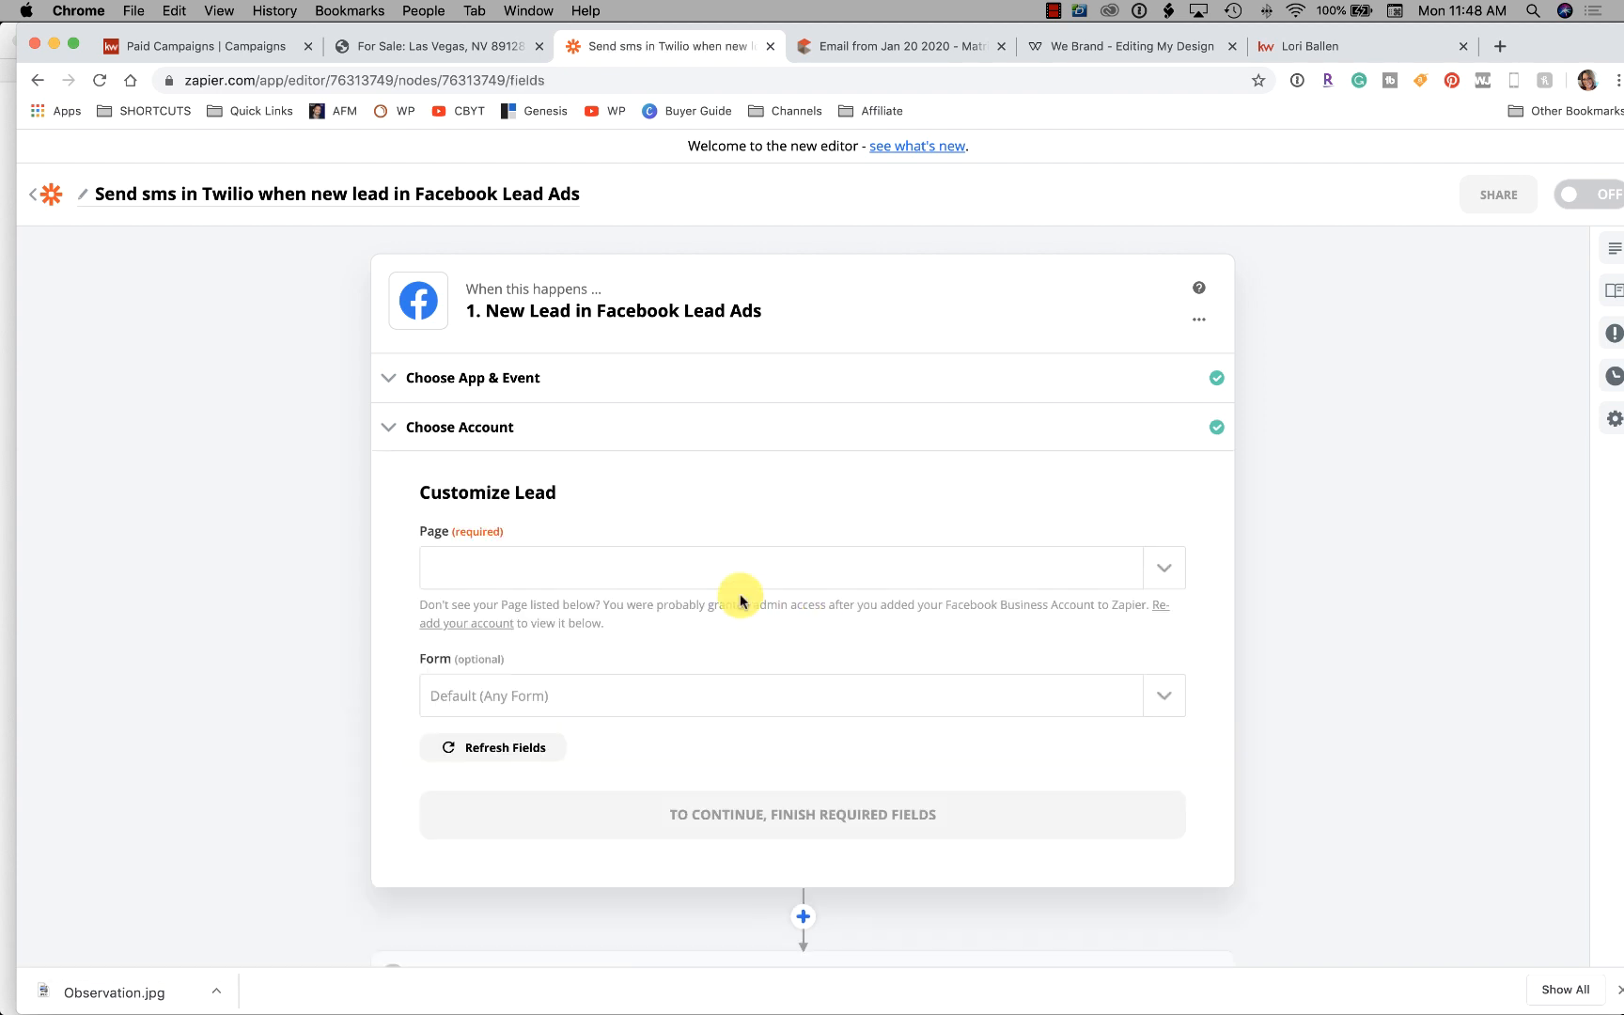
pyautogui.click(671, 574)
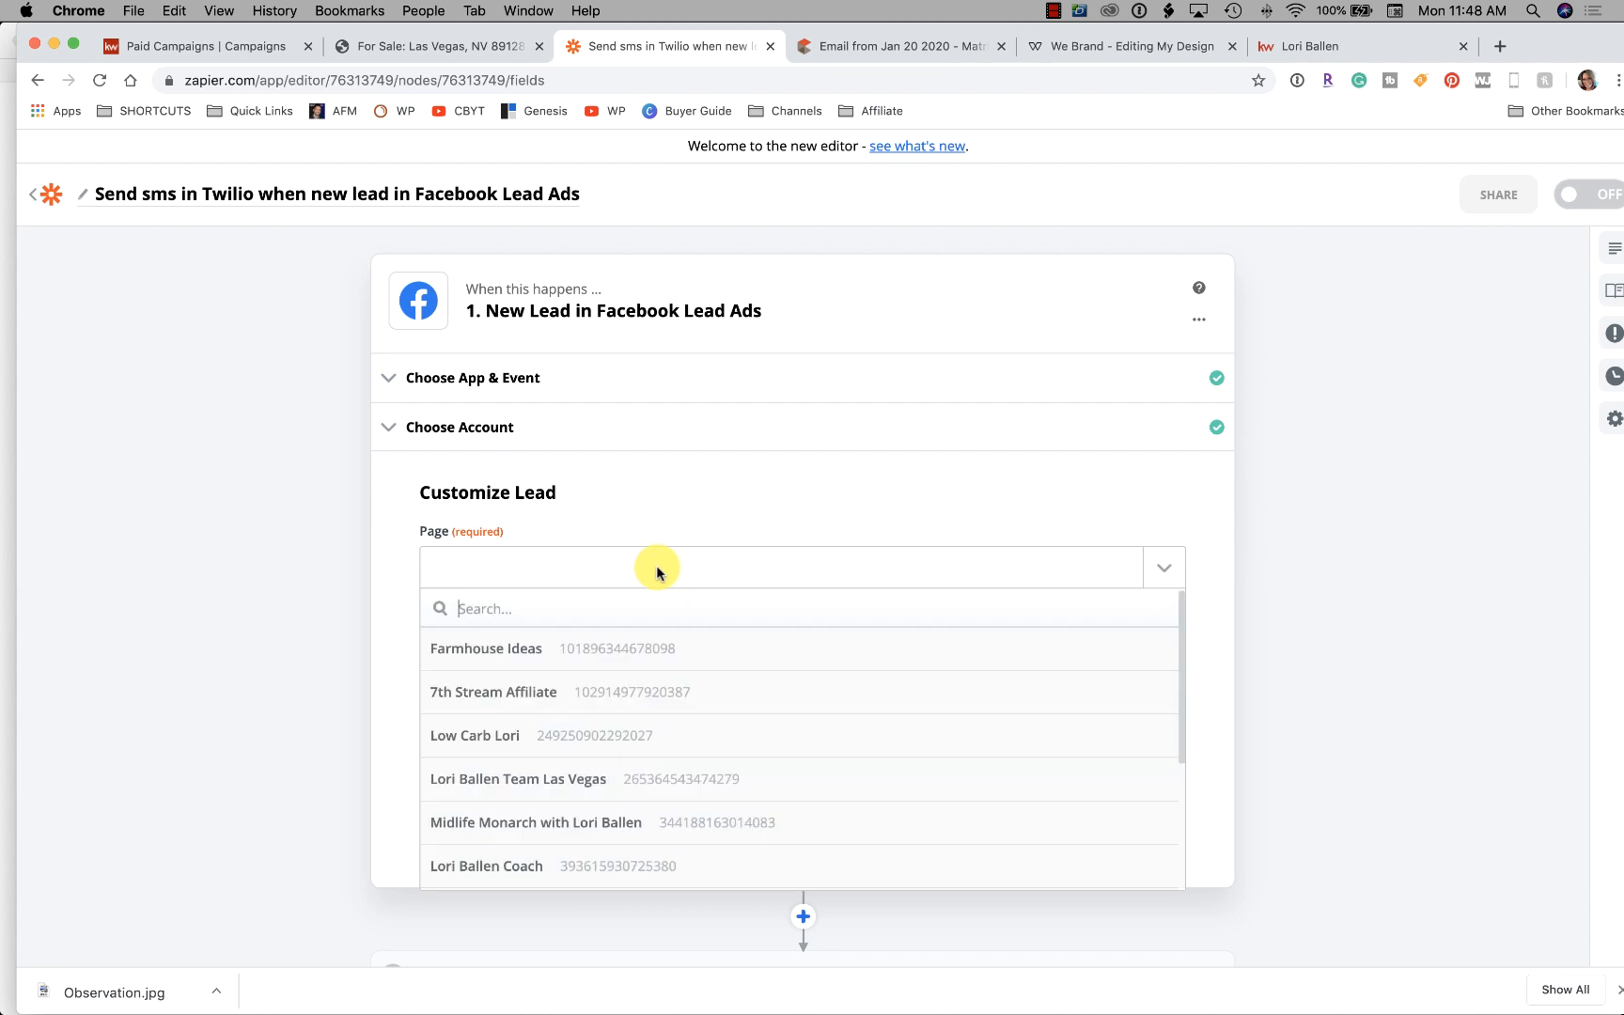
pyautogui.scroll(-2, 663, 700)
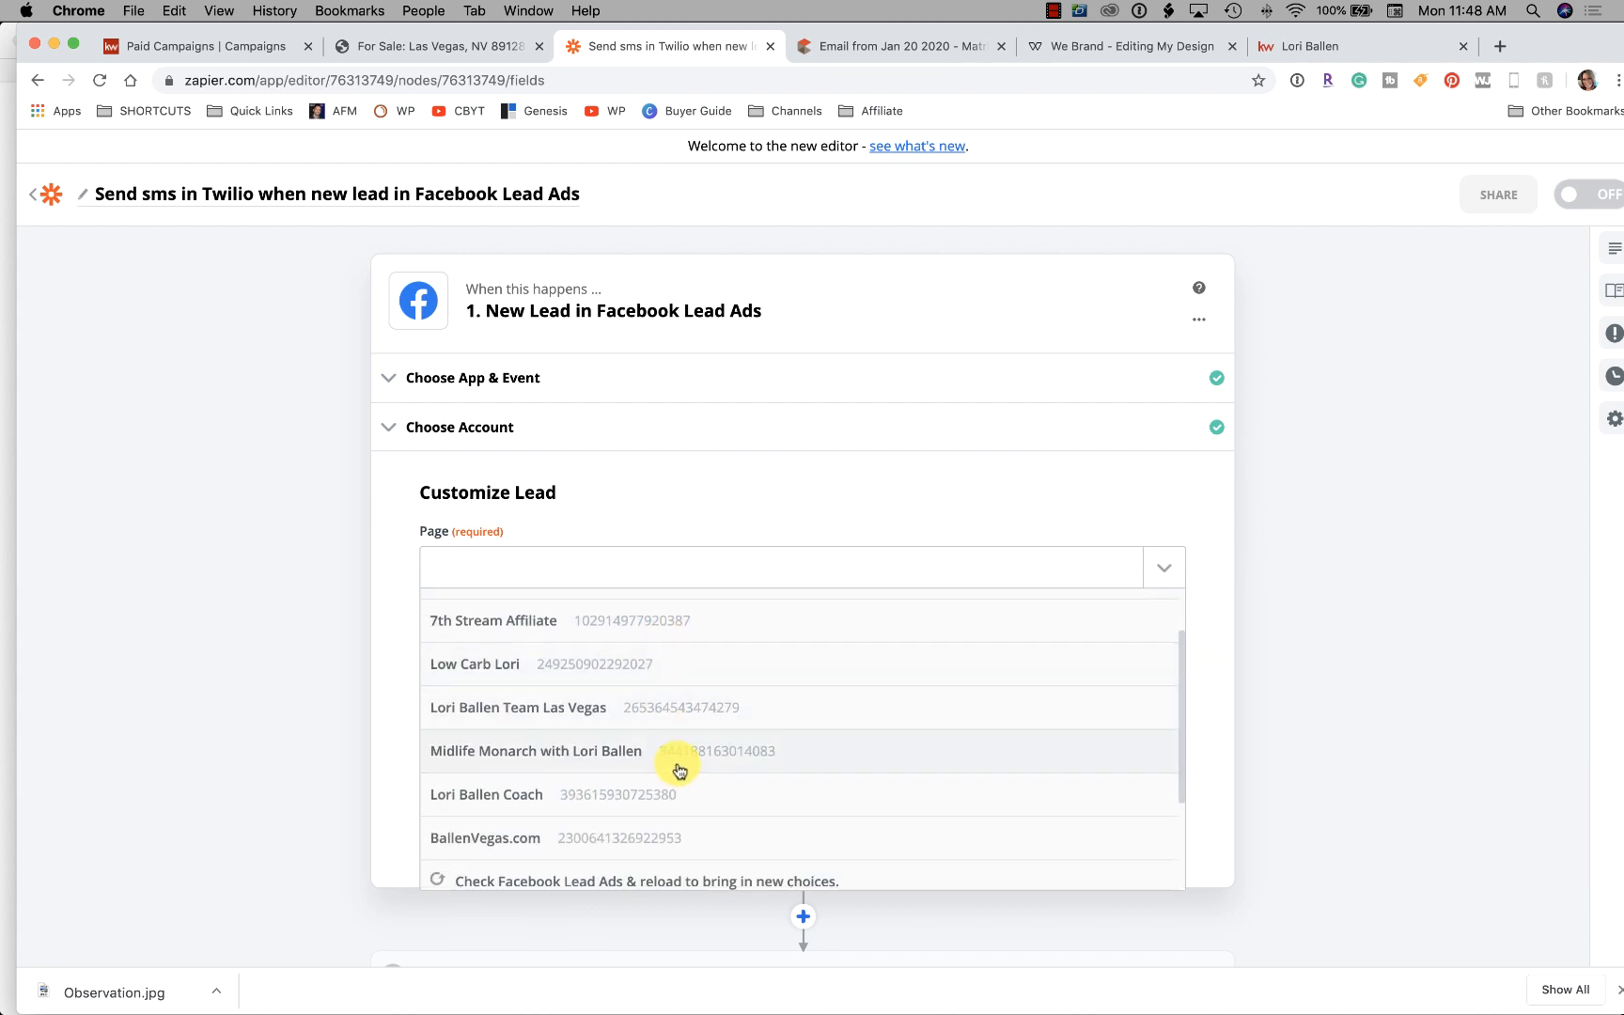
pyautogui.scroll(-3, 662, 765)
pyautogui.scroll(4, 649, 764)
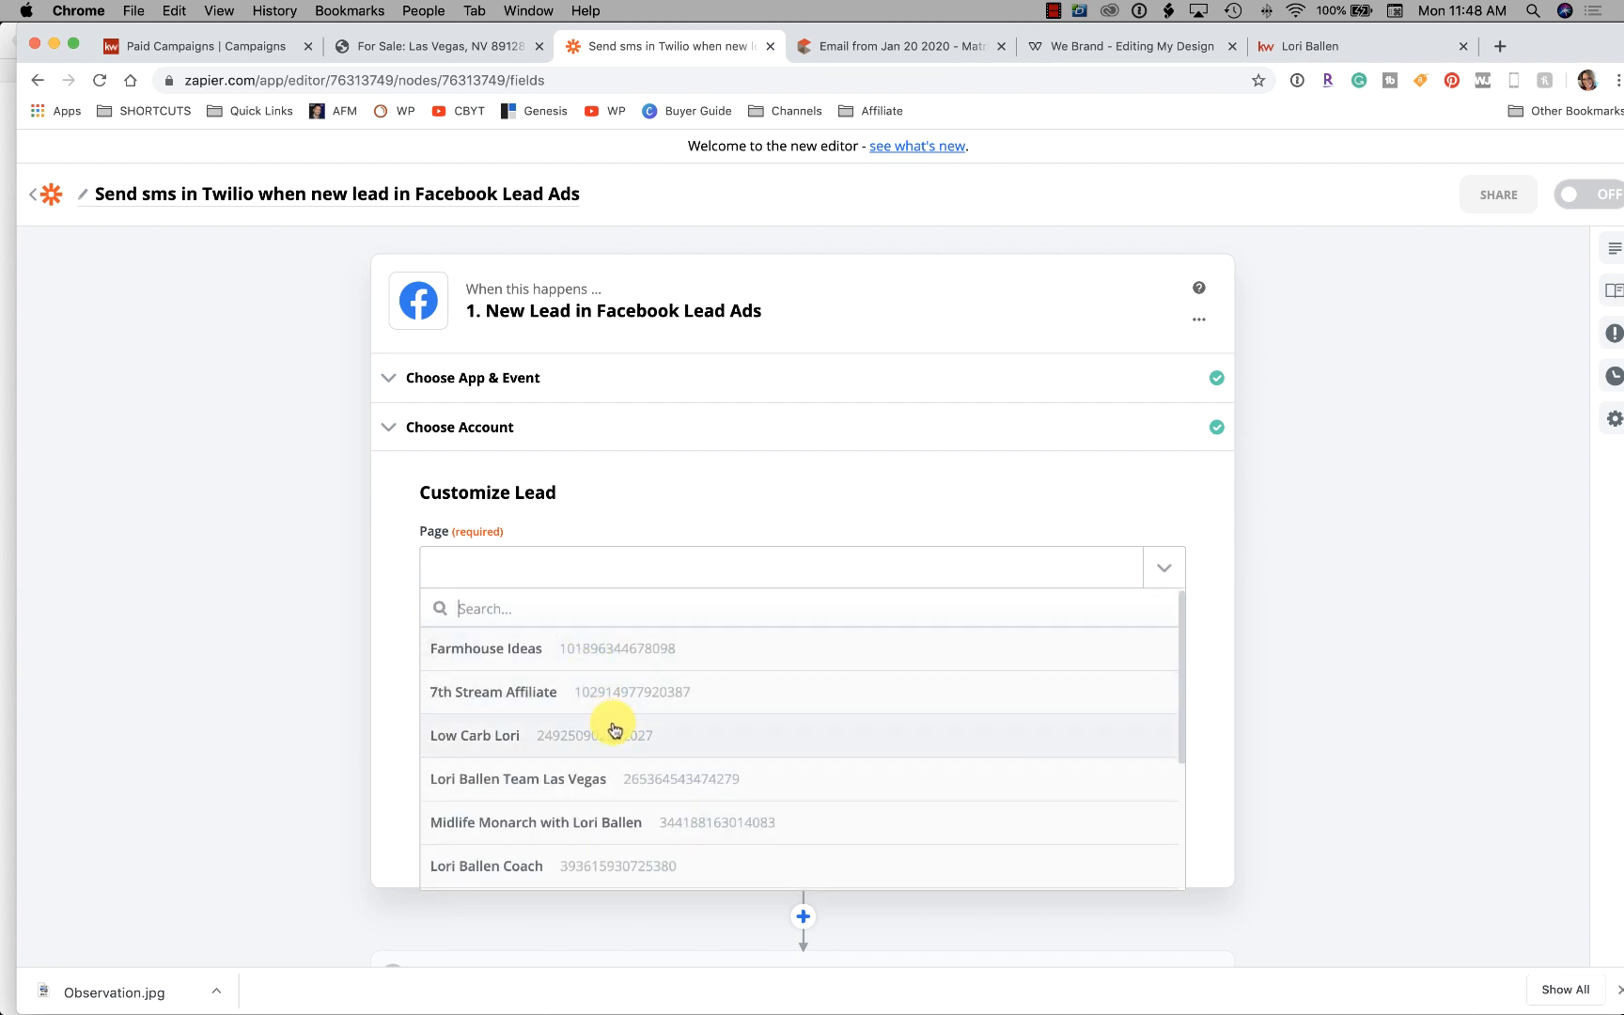
pyautogui.scroll(-1, 609, 724)
pyautogui.click(645, 771)
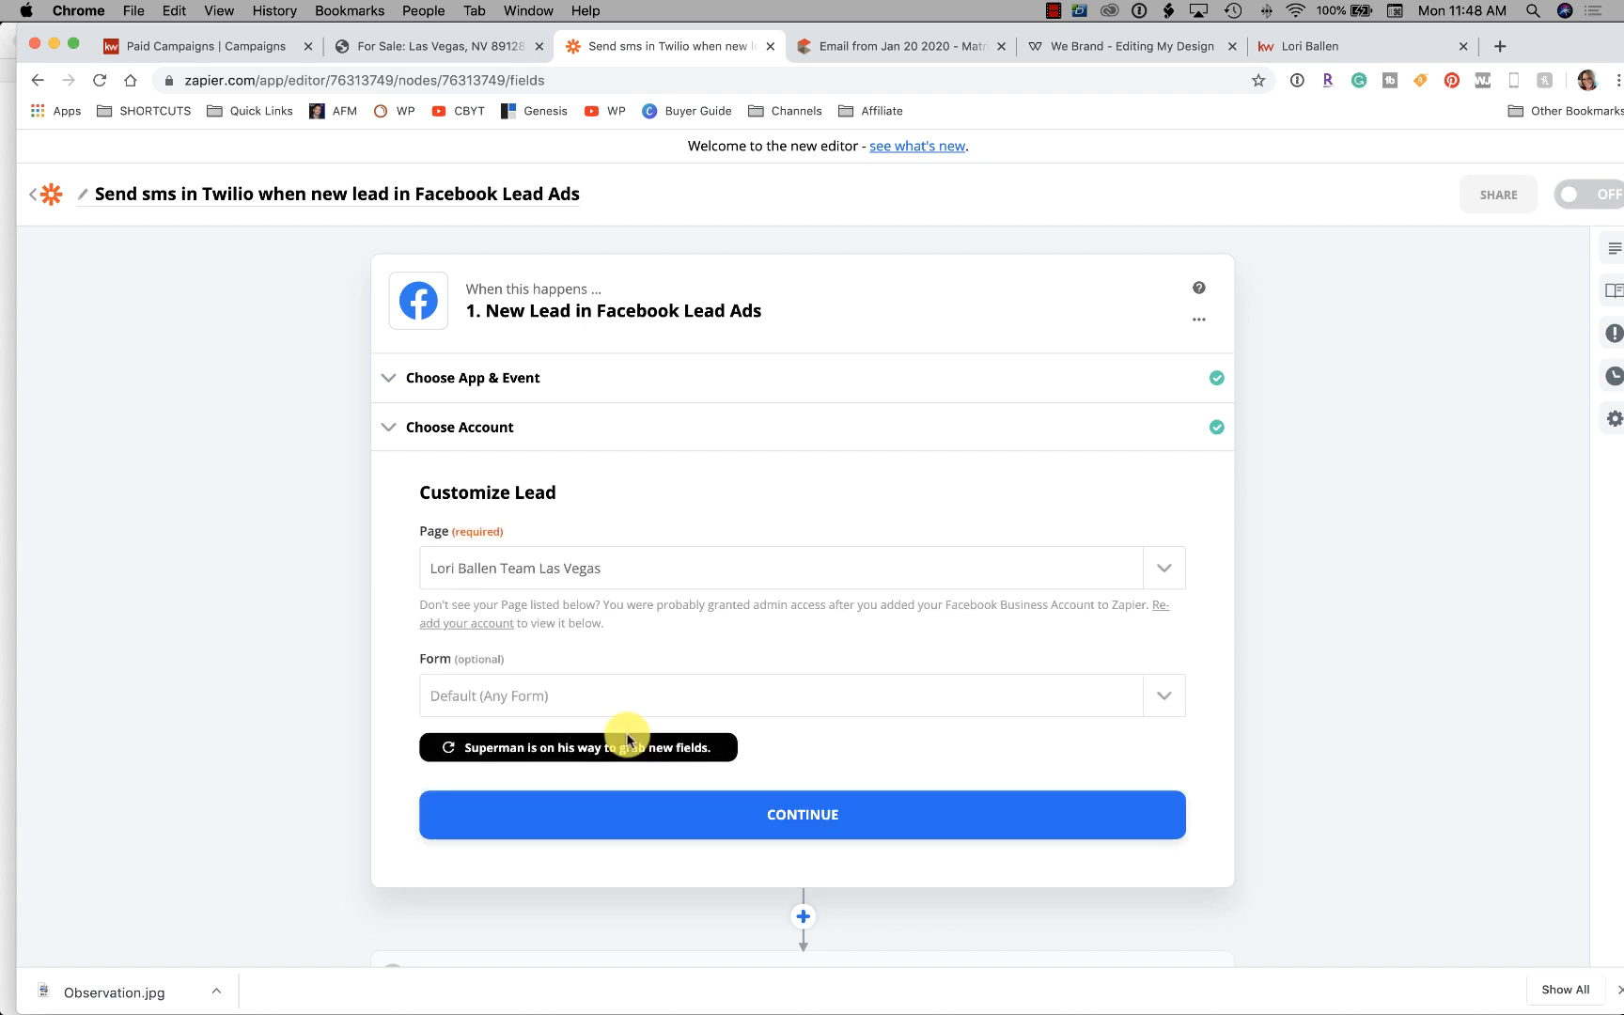
pyautogui.scroll(-2, 592, 686)
pyautogui.scroll(-1, 569, 645)
pyautogui.click(599, 539)
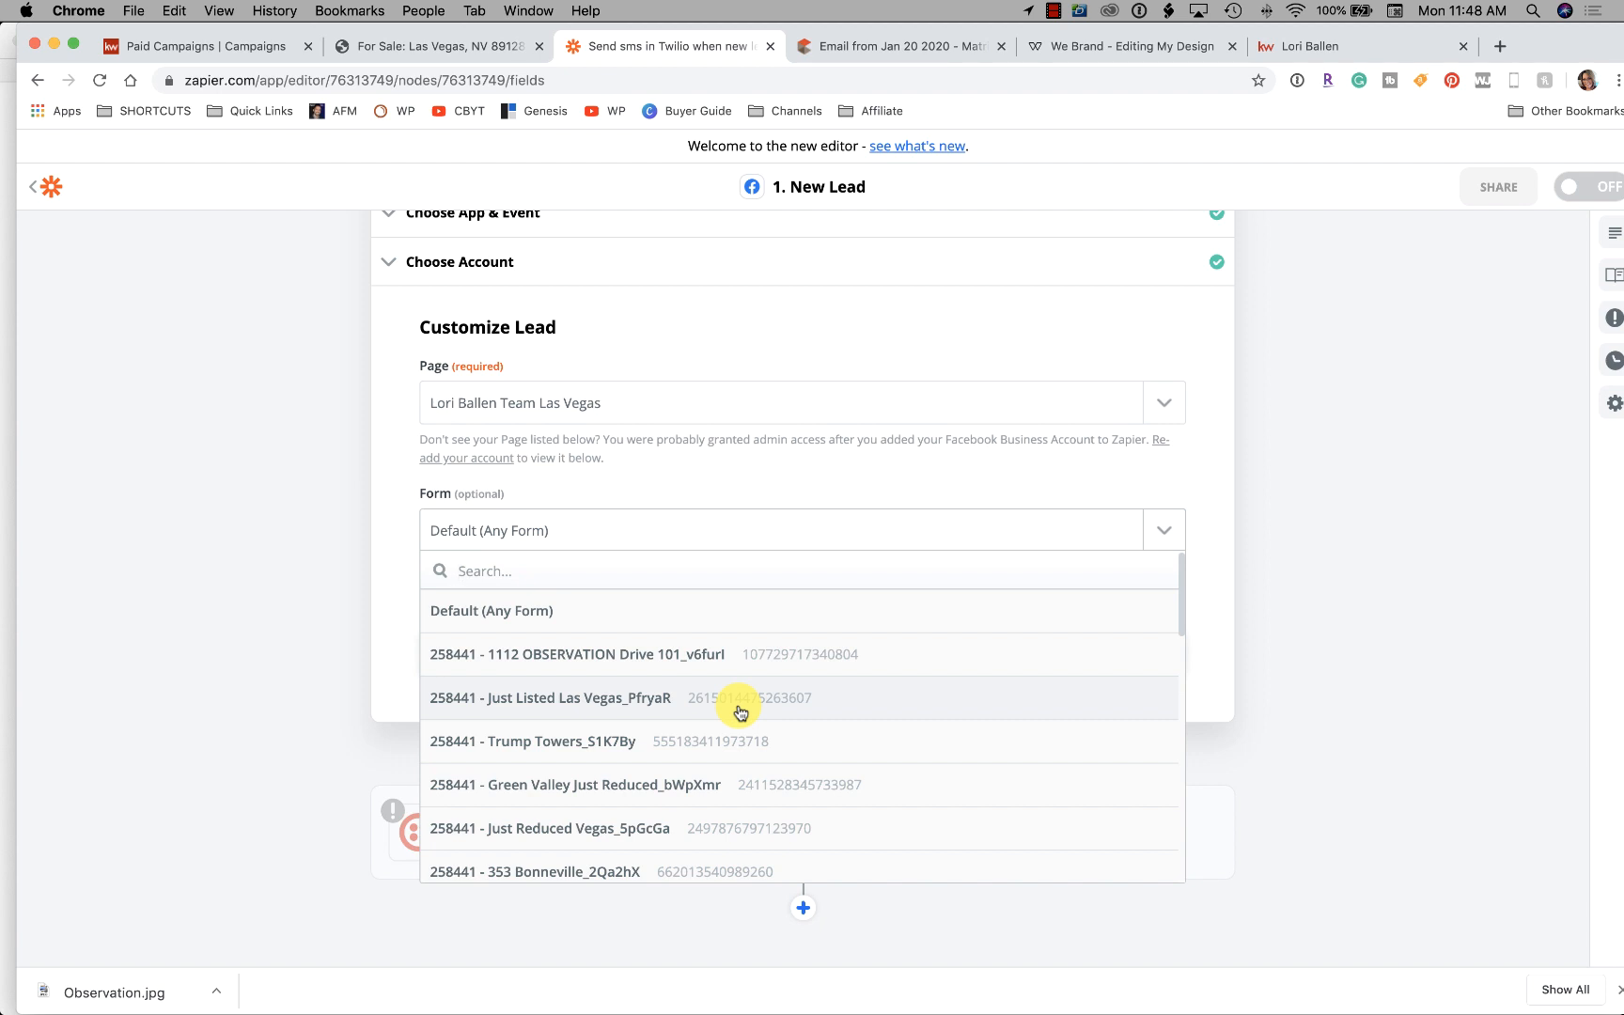
pyautogui.click(599, 662)
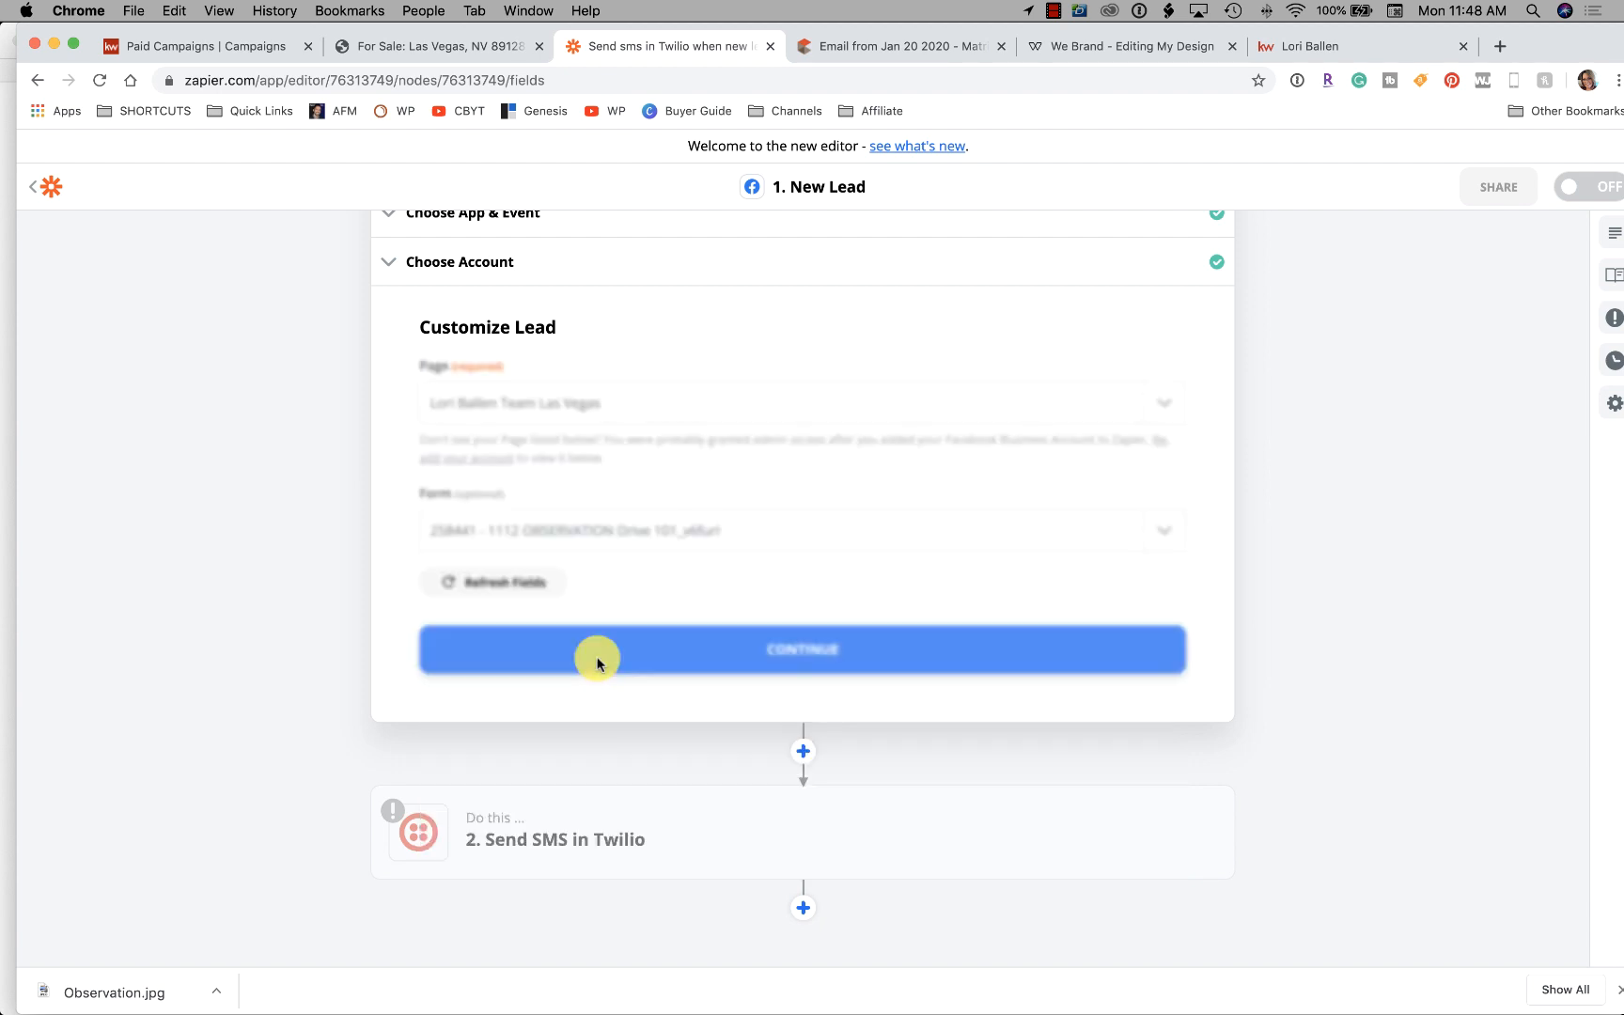
pyautogui.scroll(-1, 380, 629)
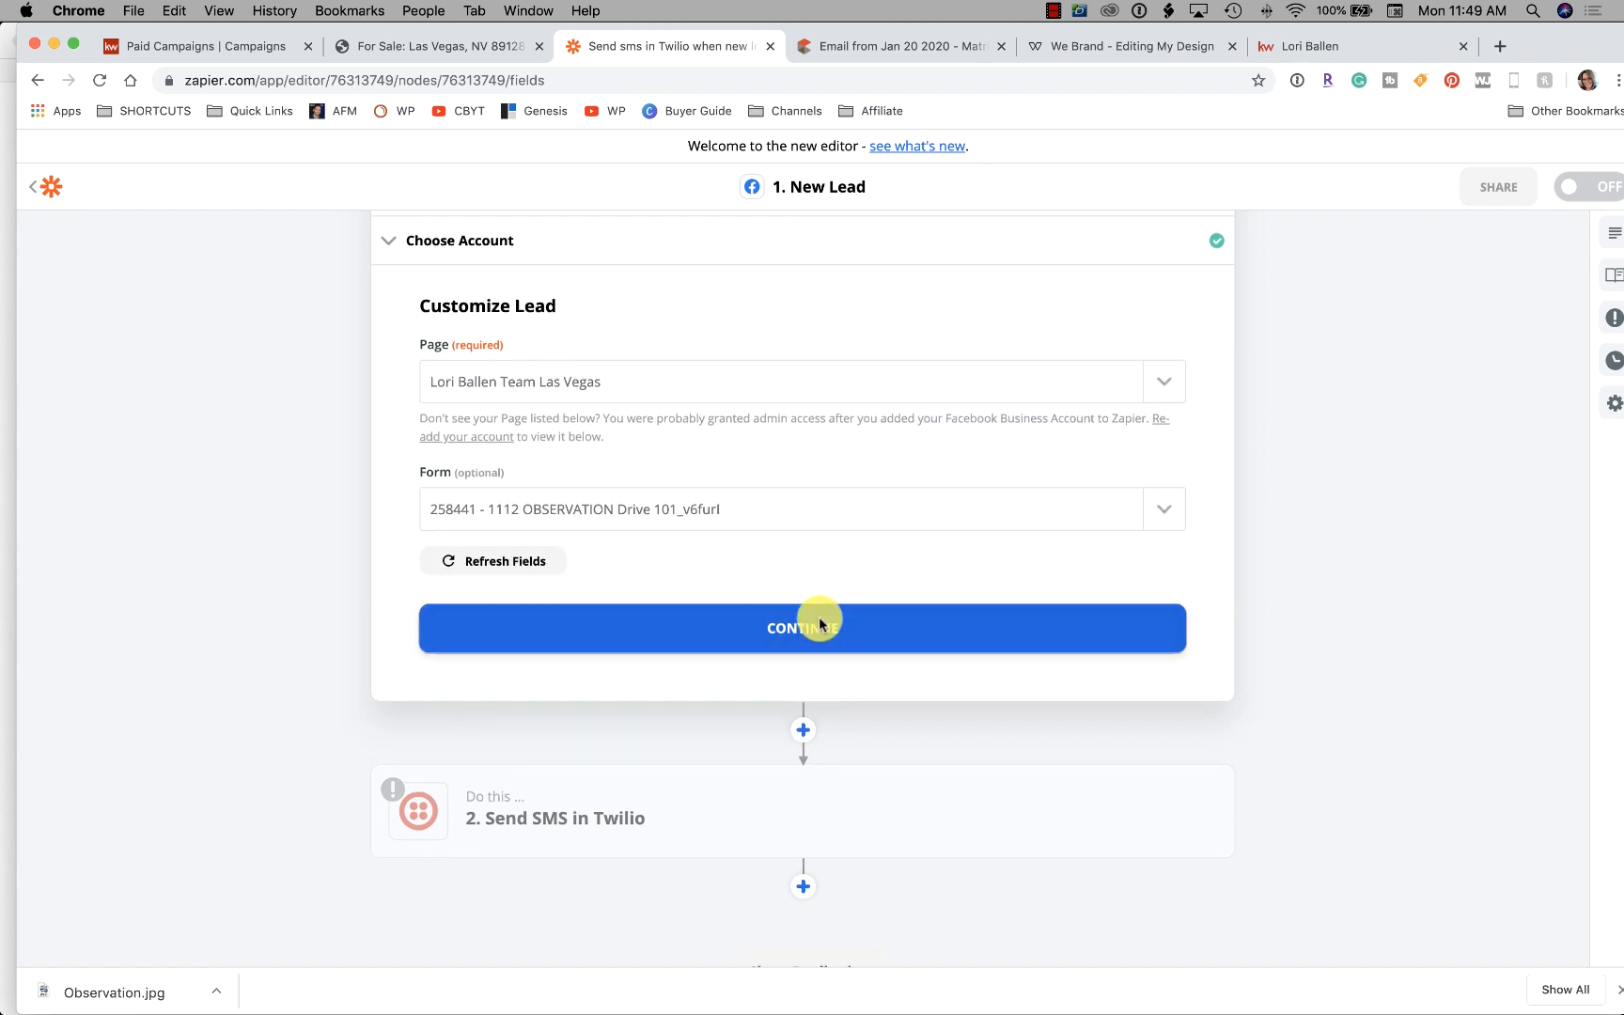
pyautogui.click(818, 616)
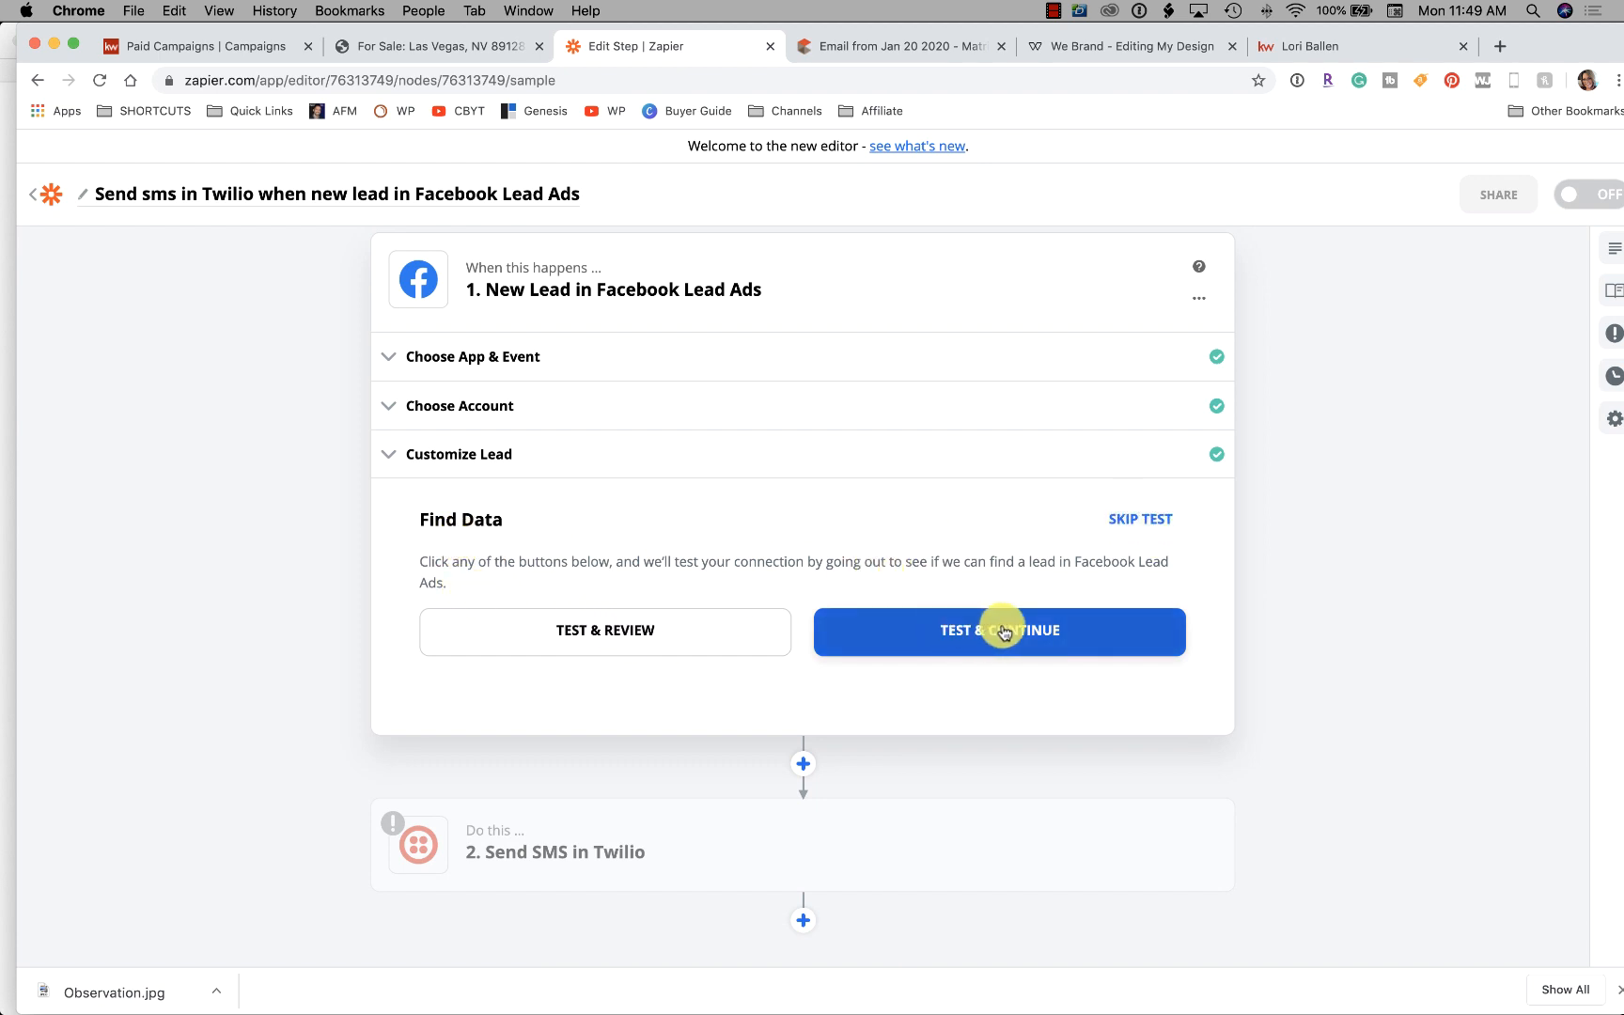
# Test the Facebook trigger to pull sample Lead A, then open the Twilio Send SMS step
pyautogui.scroll(1, 591, 561)
pyautogui.scroll(1, 592, 562)
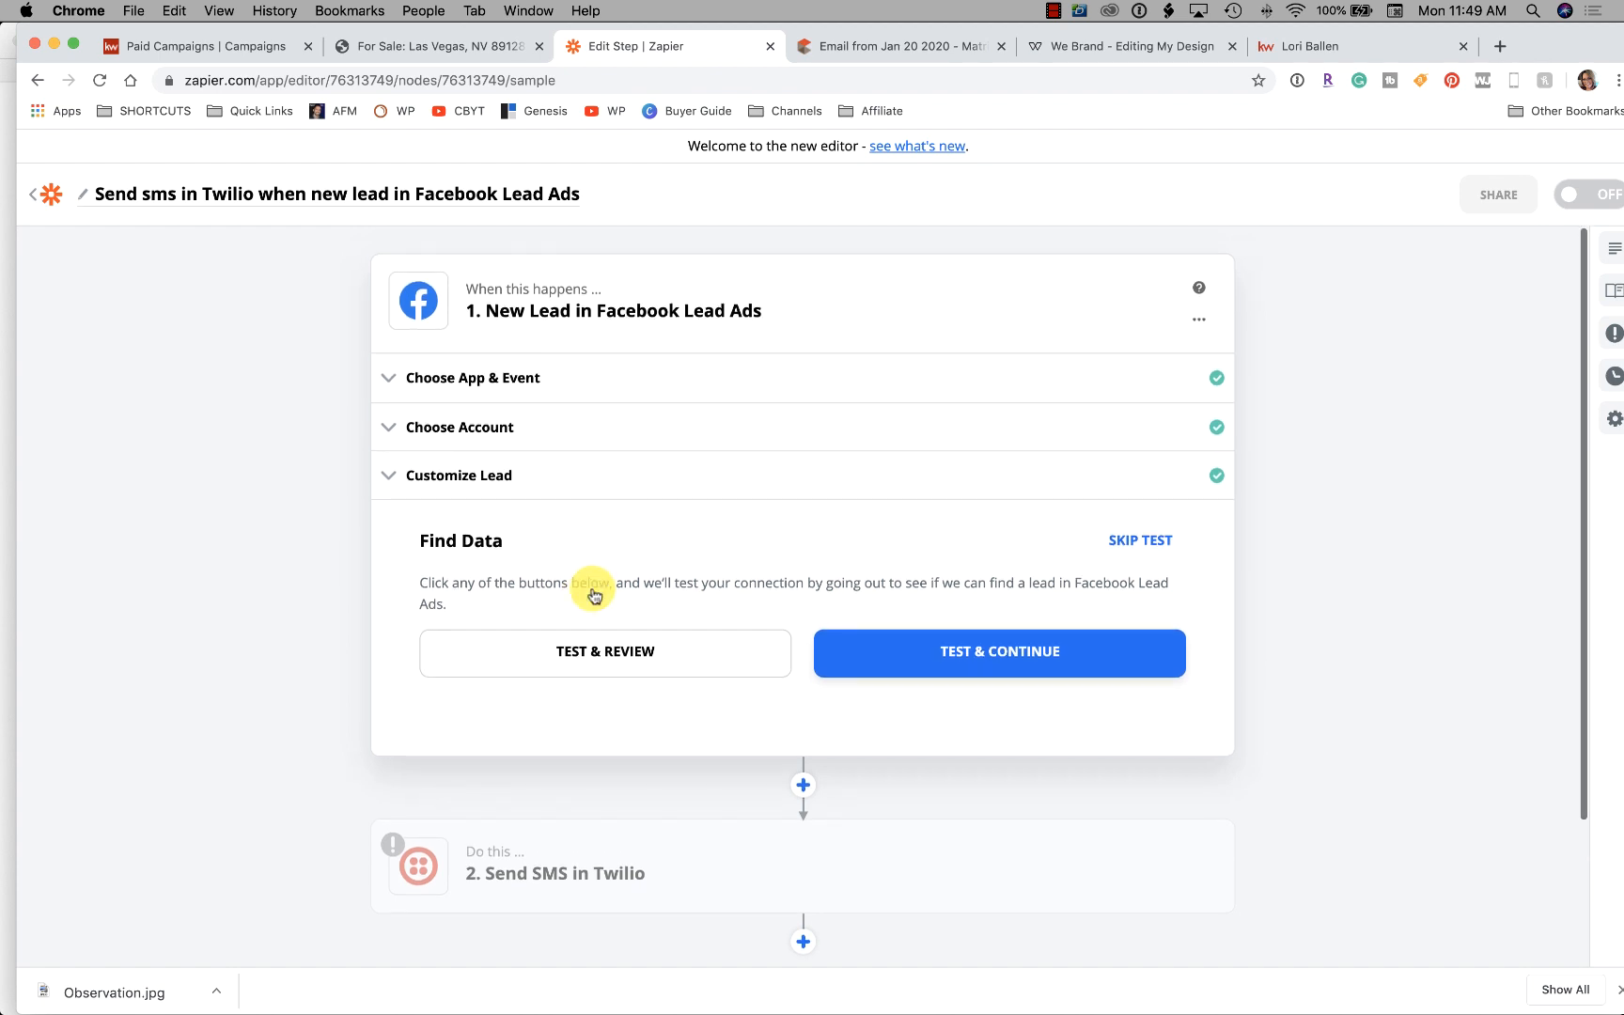
pyautogui.click(612, 658)
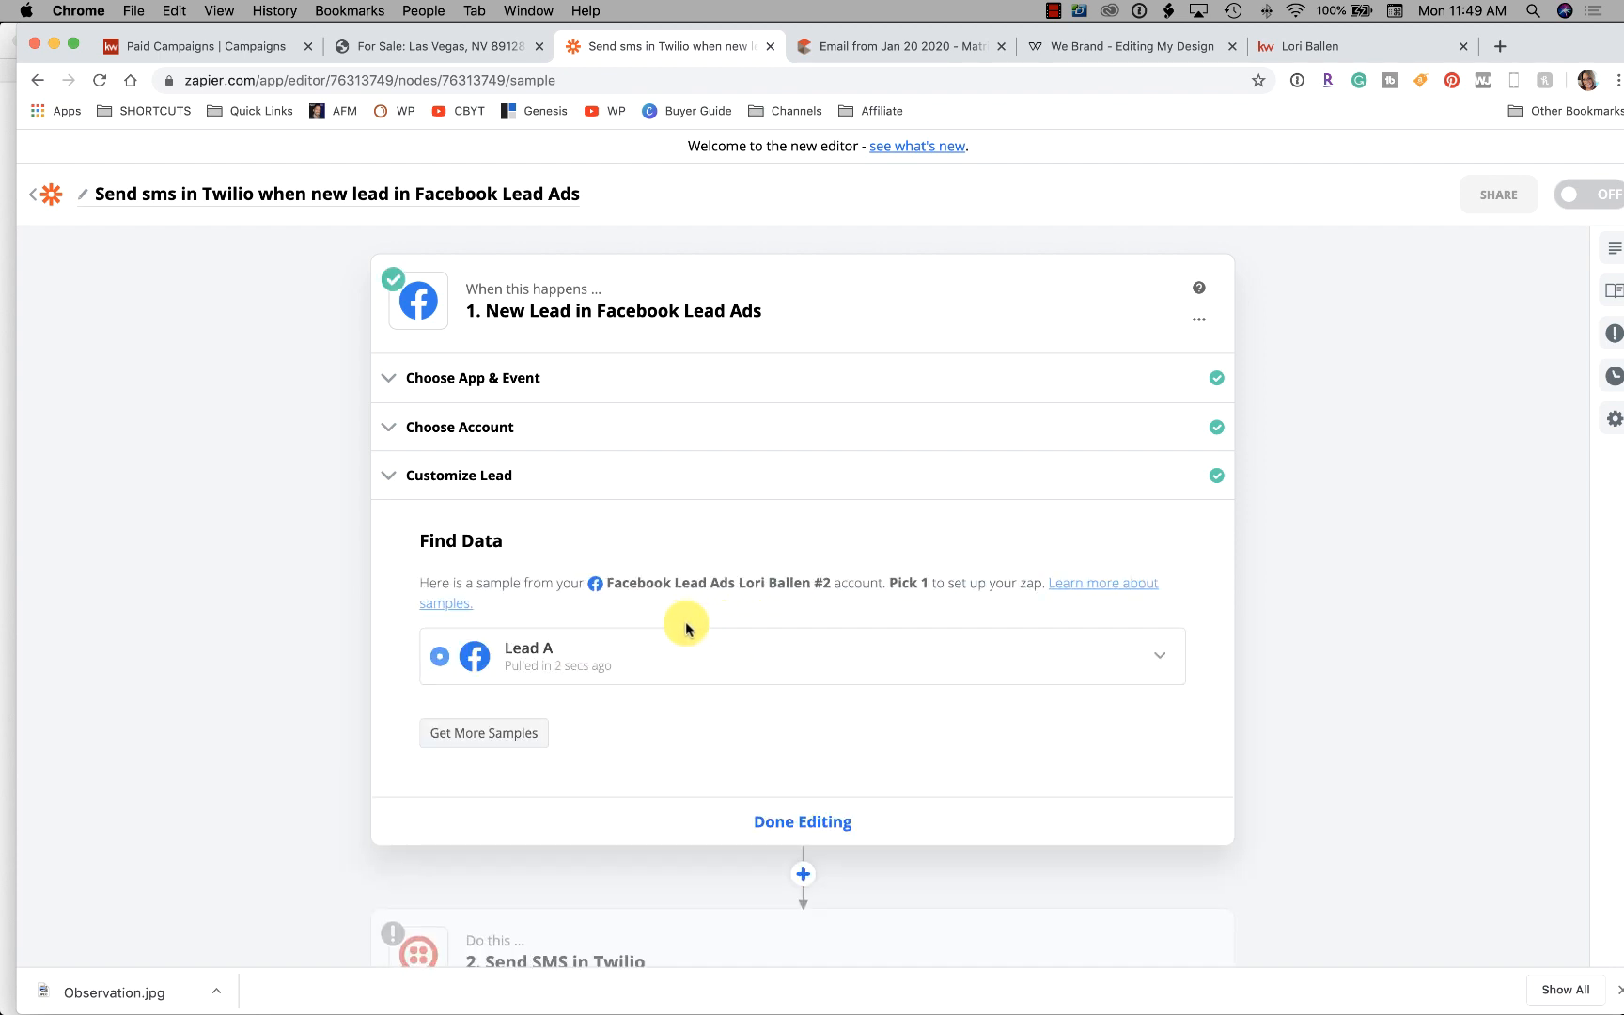
pyautogui.scroll(-2, 686, 625)
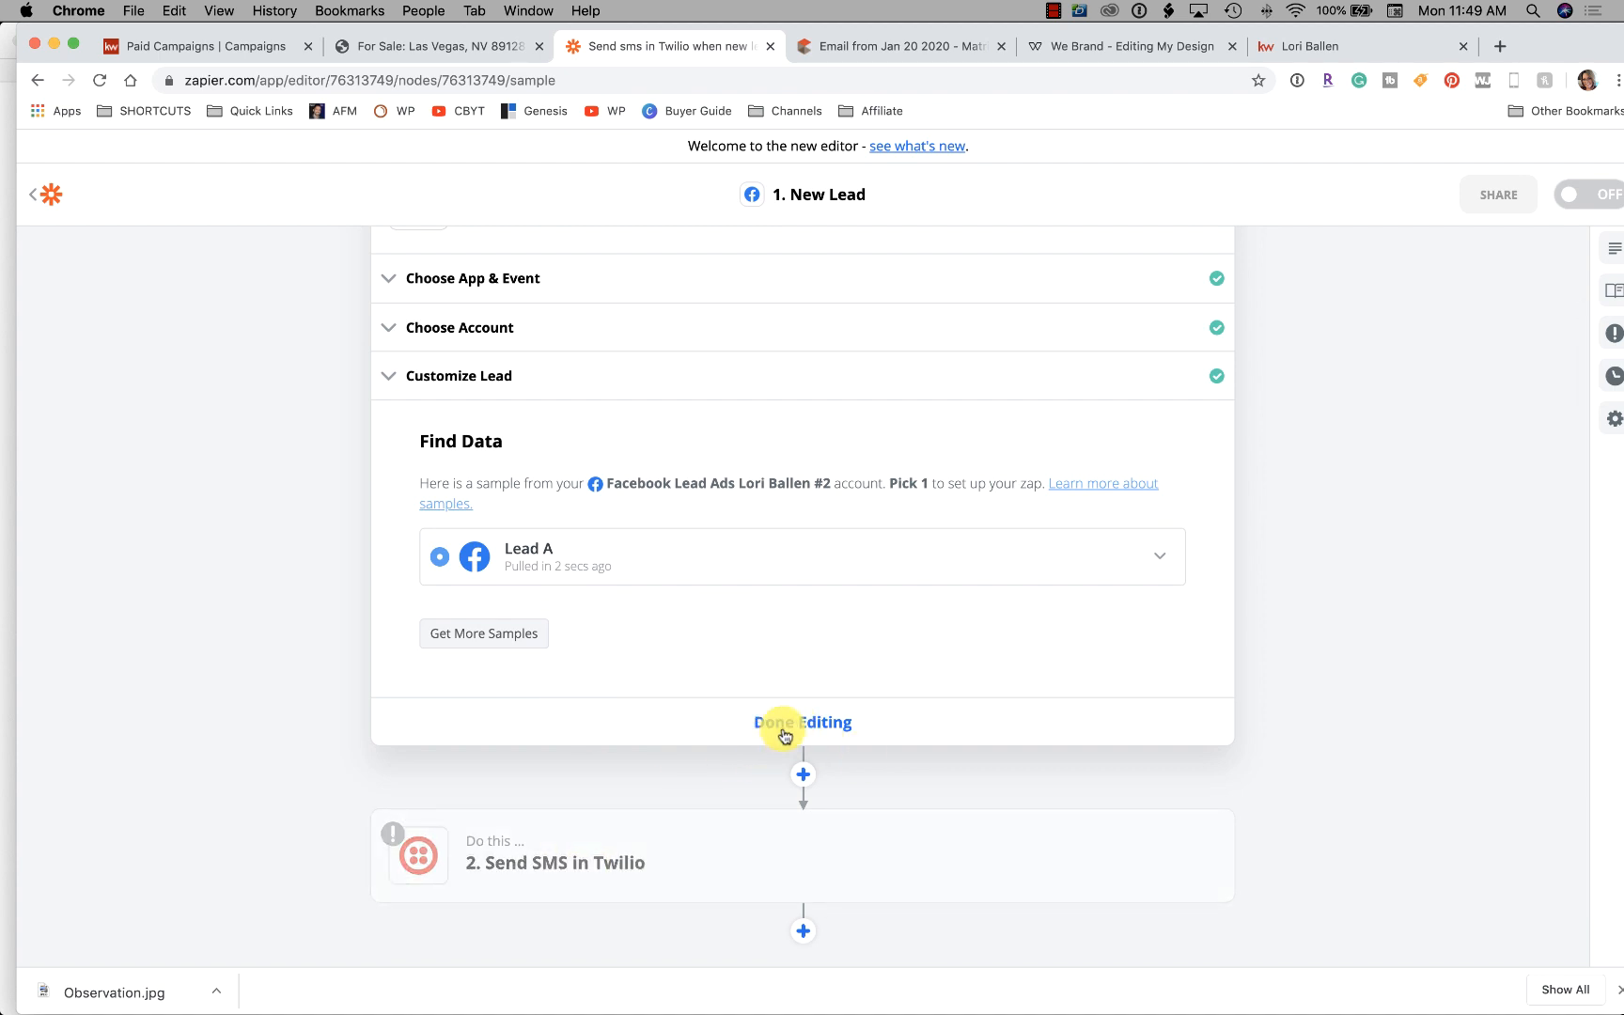
pyautogui.click(778, 731)
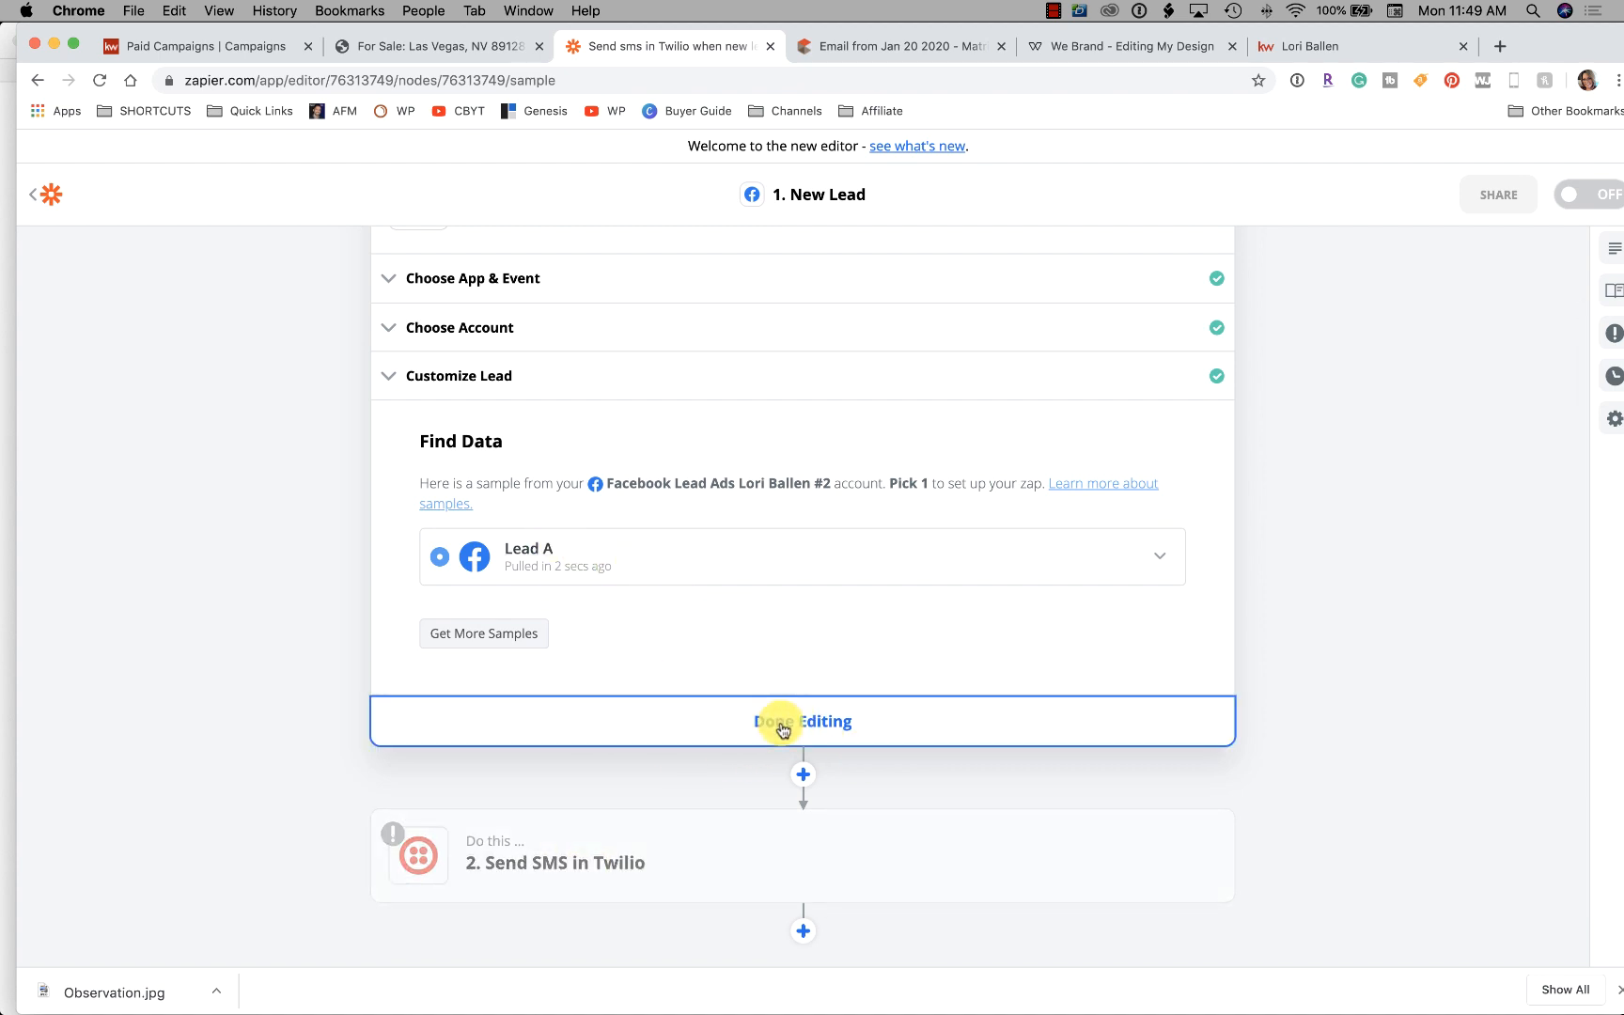
pyautogui.click(597, 475)
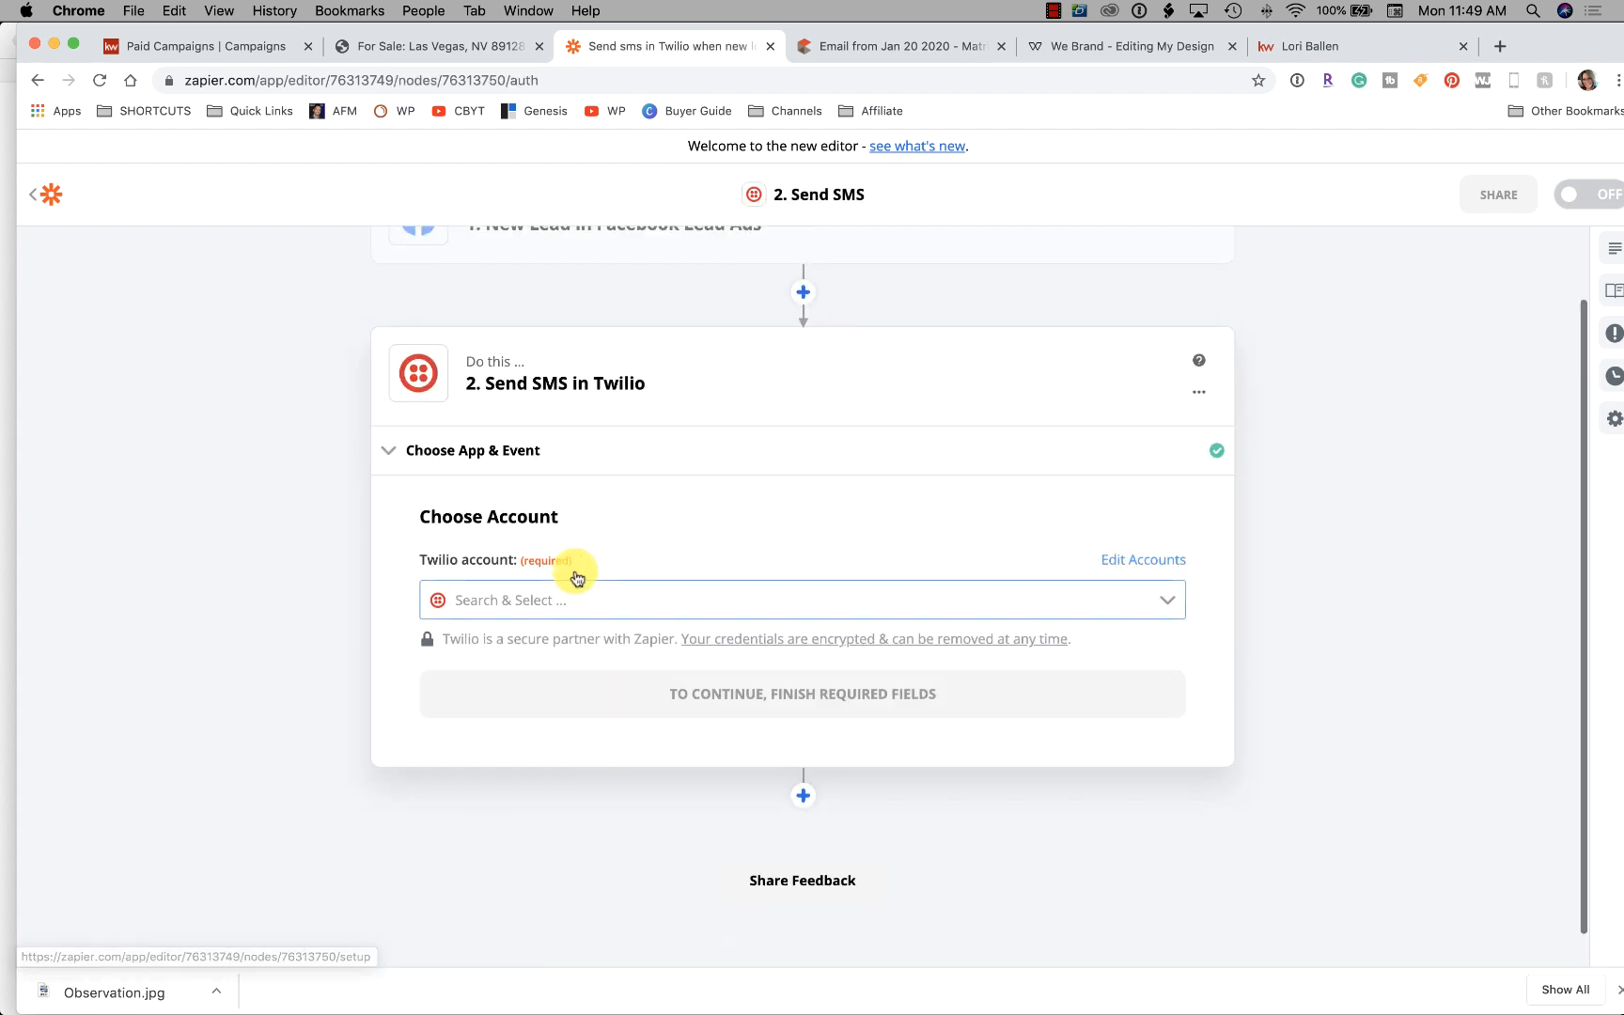
# Connect the Twilio account to the Send SMS step
pyautogui.click(616, 601)
pyautogui.click(574, 661)
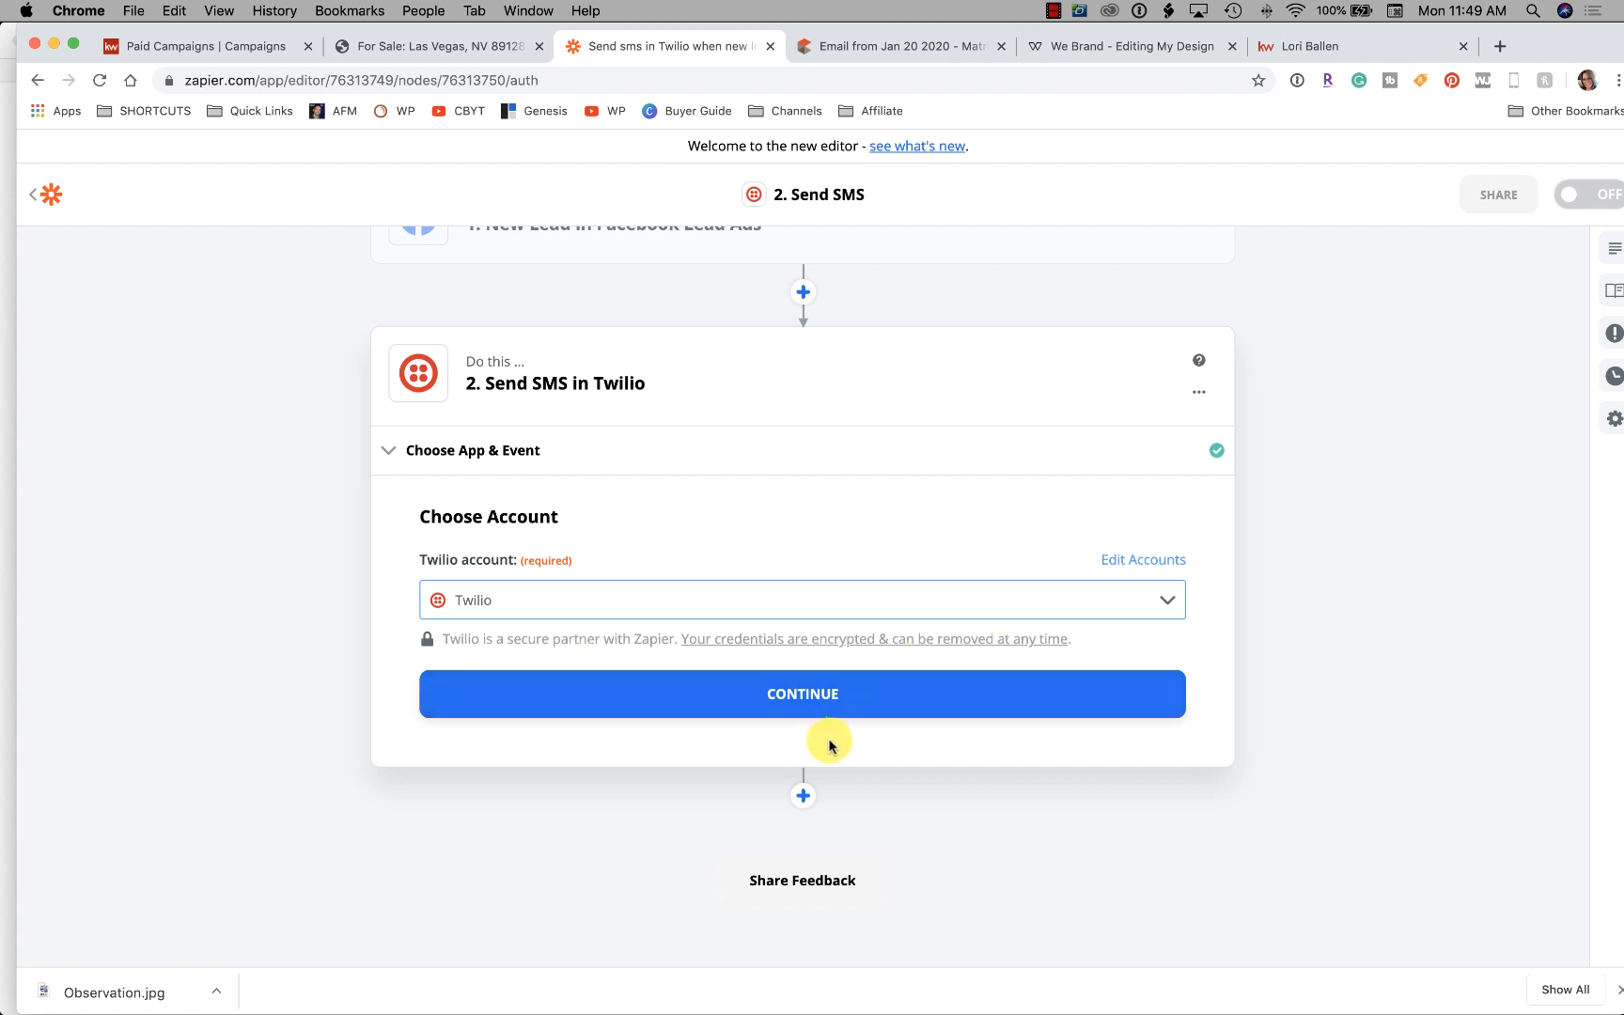
pyautogui.click(808, 700)
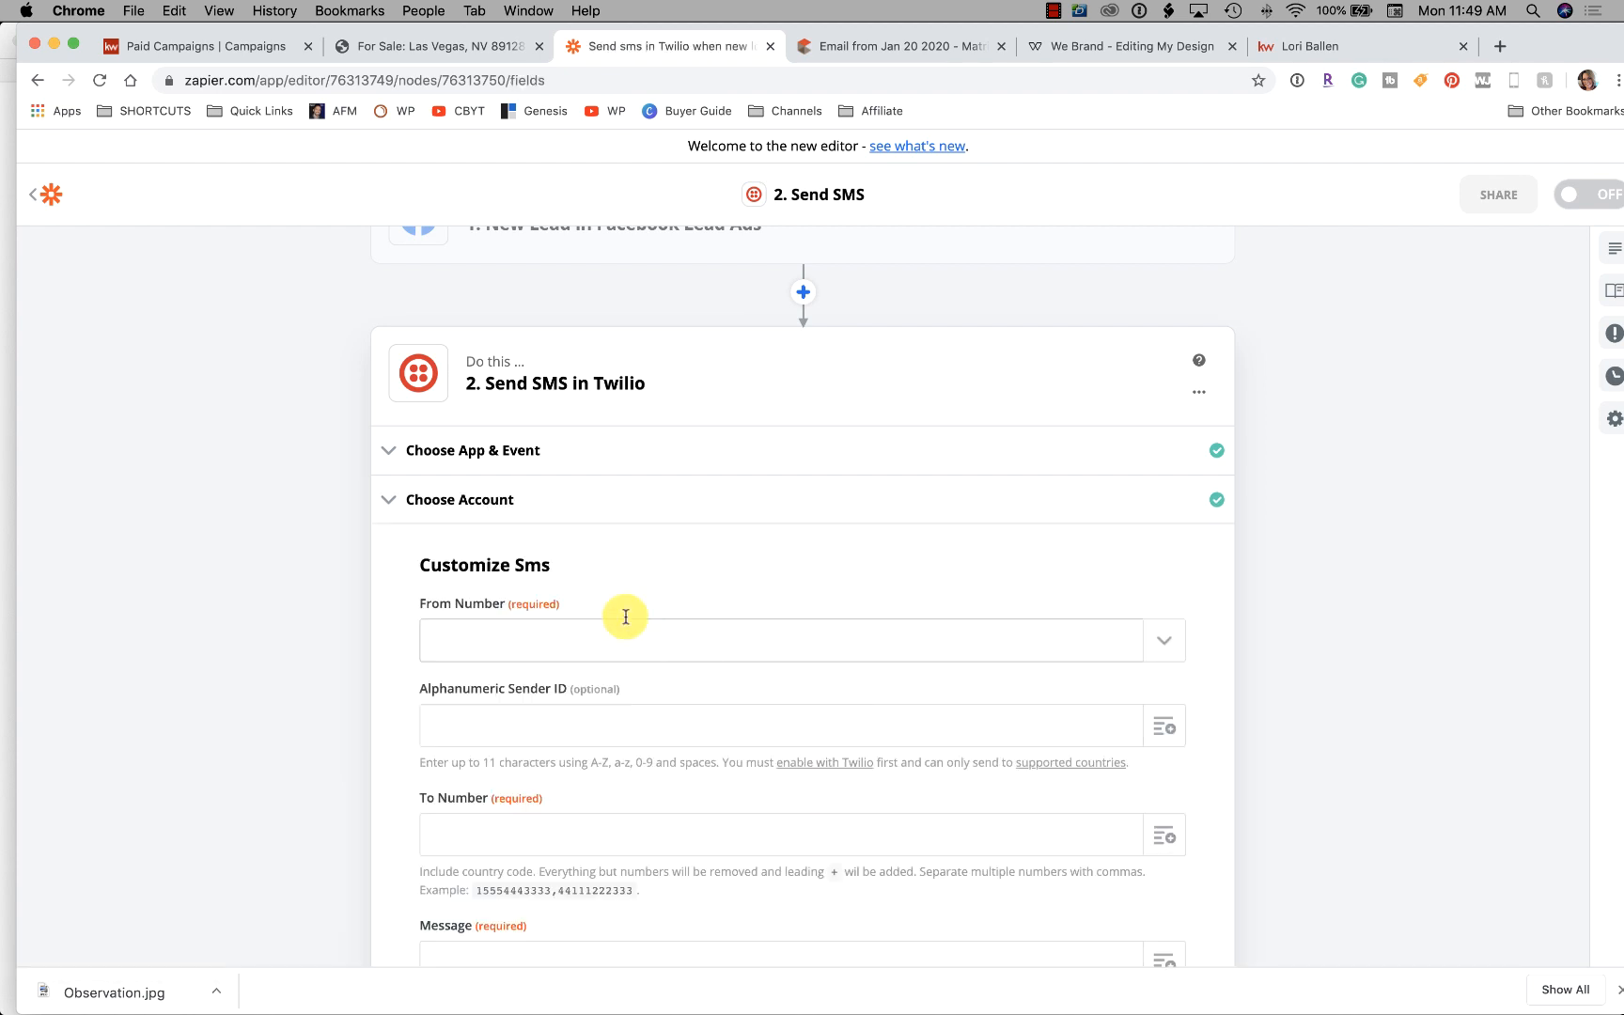
# Reload the sending numbers and set the account's only number as From Number
pyautogui.click(567, 537)
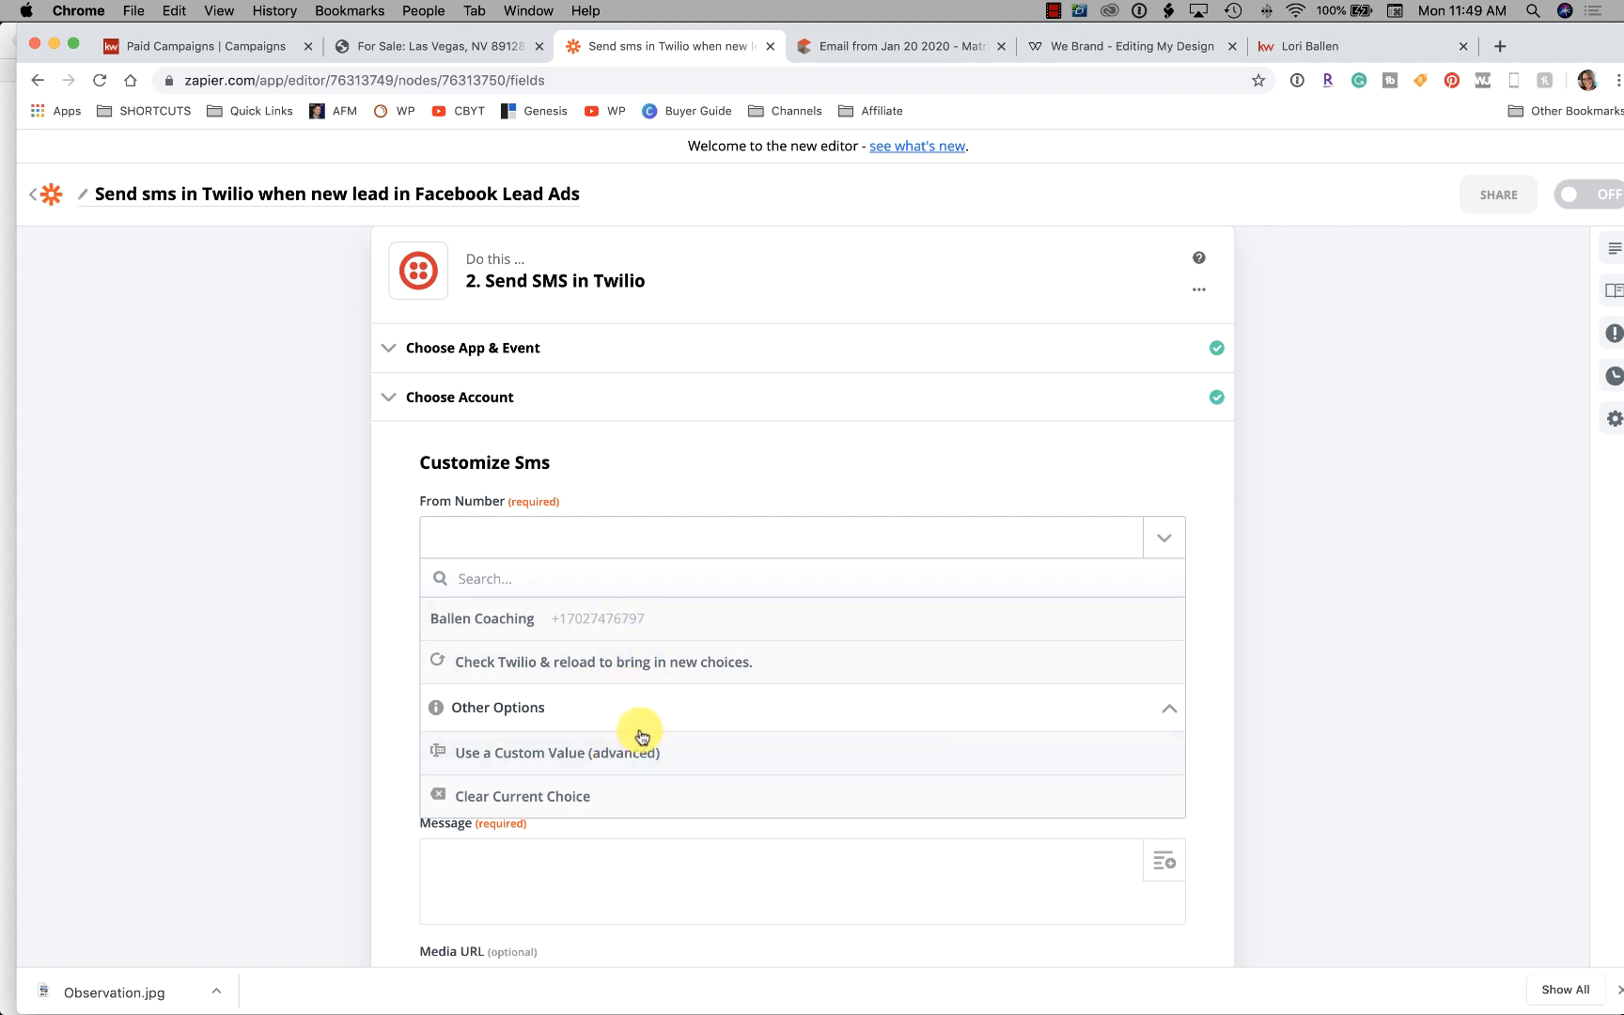
pyautogui.click(655, 668)
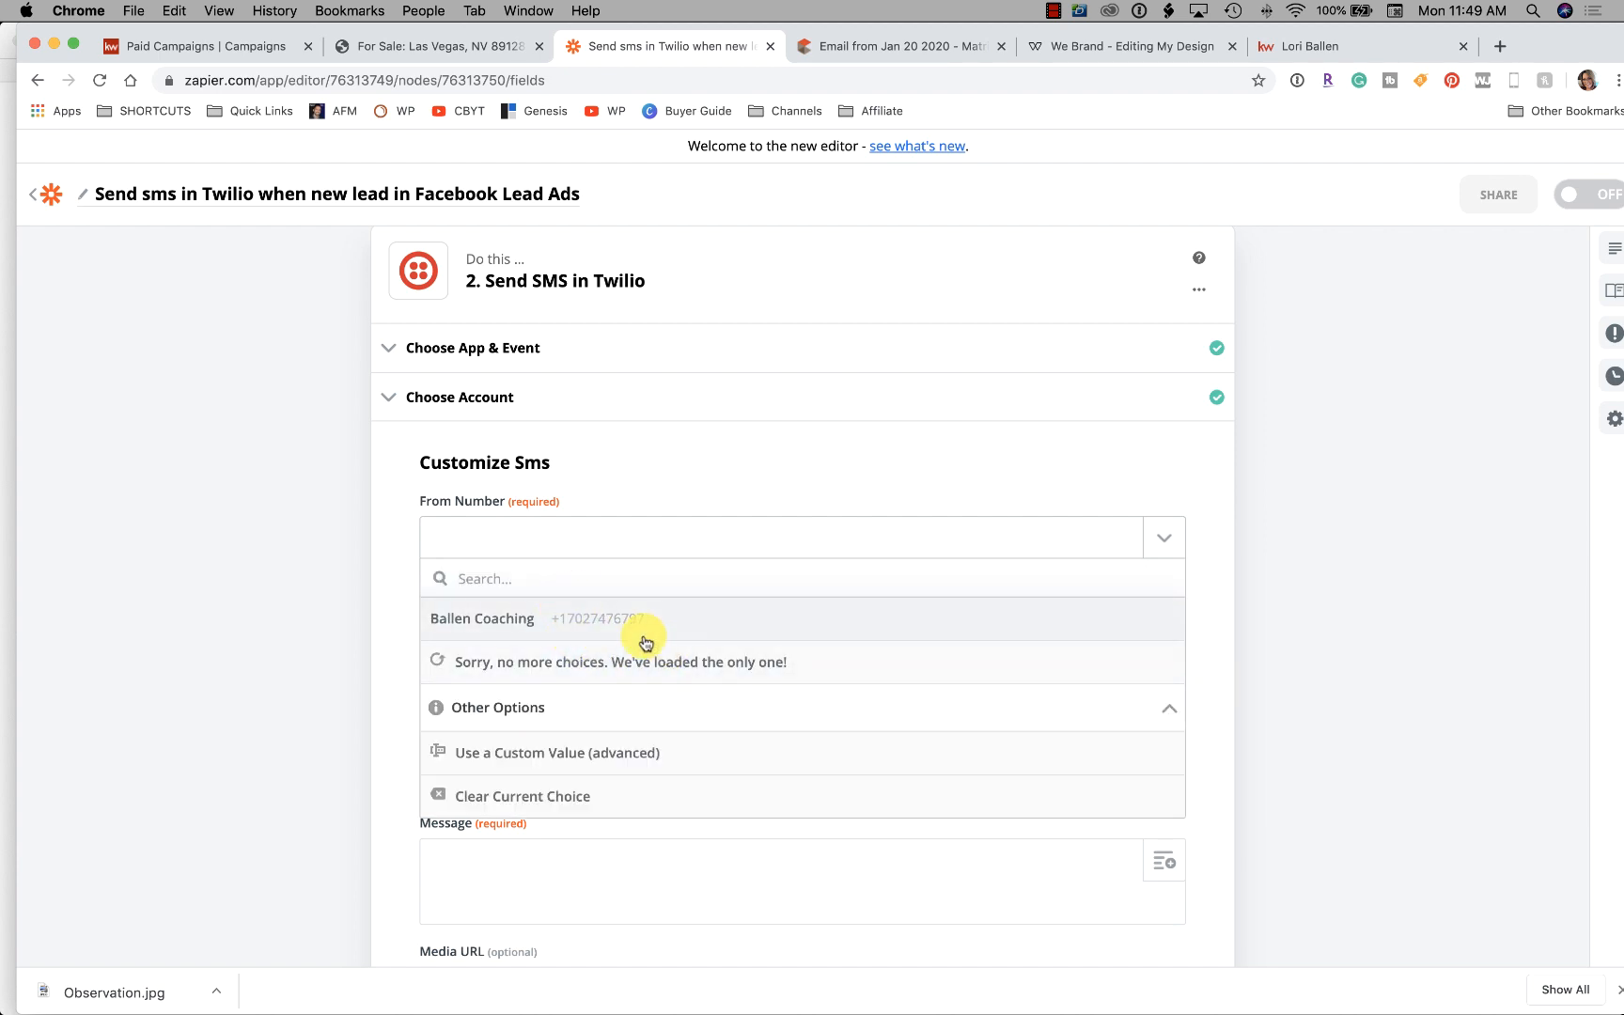
pyautogui.click(647, 631)
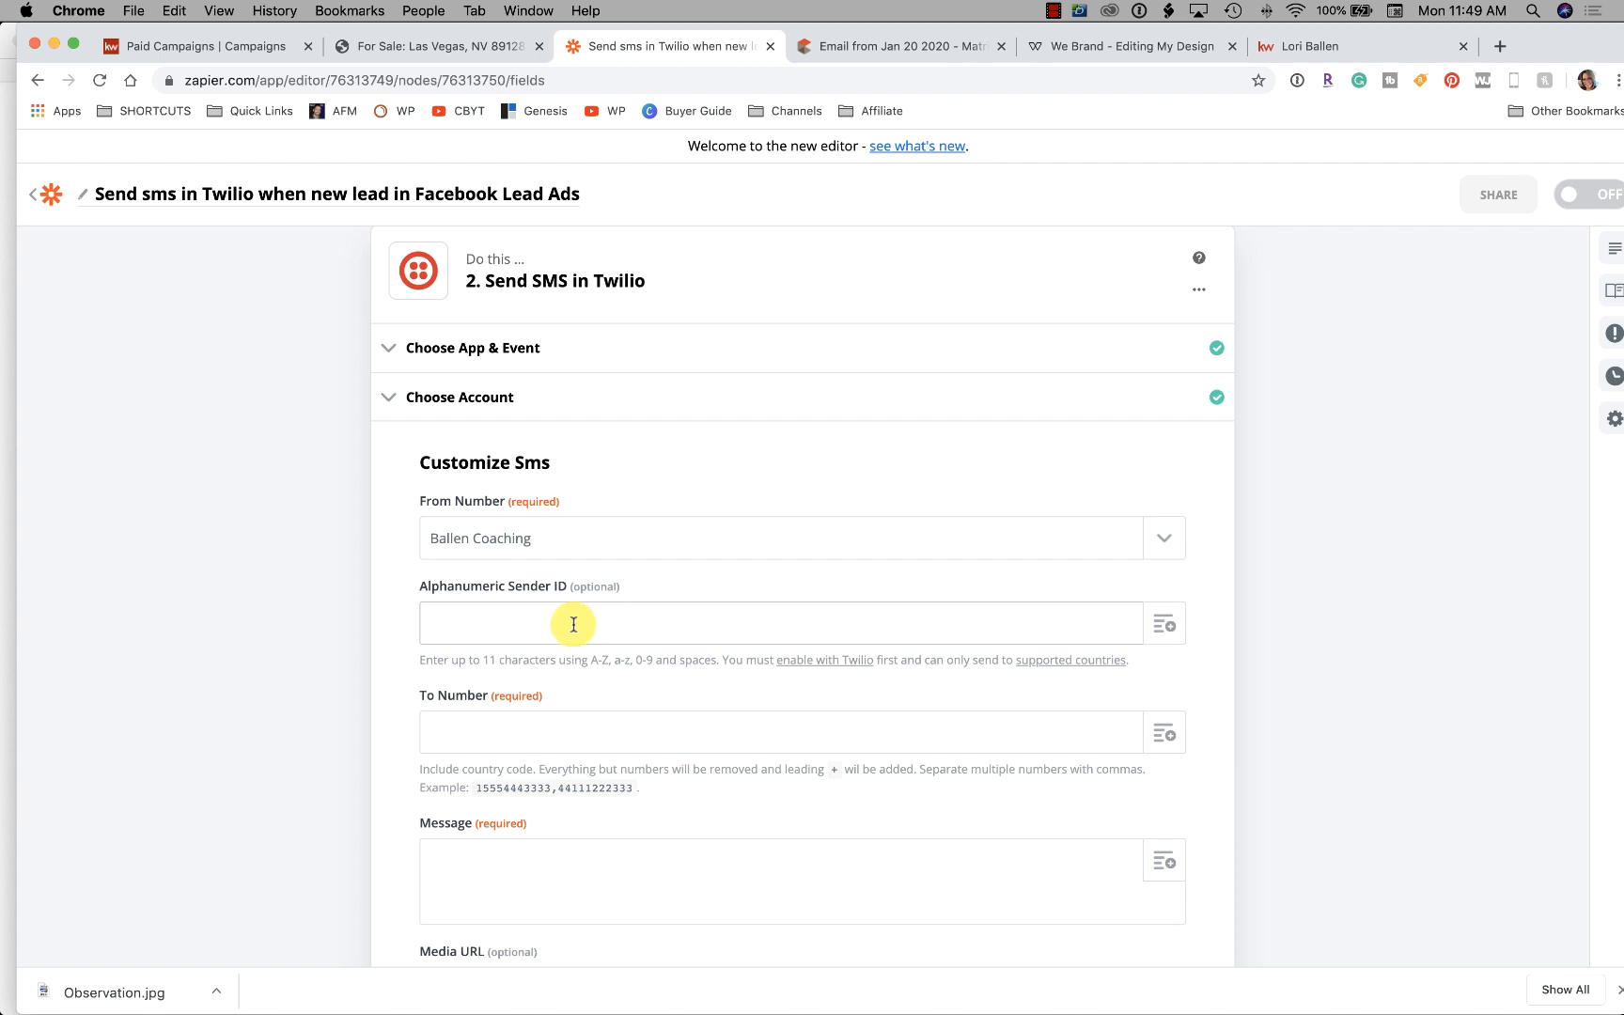
pyautogui.scroll(-1, 536, 643)
pyautogui.click(543, 570)
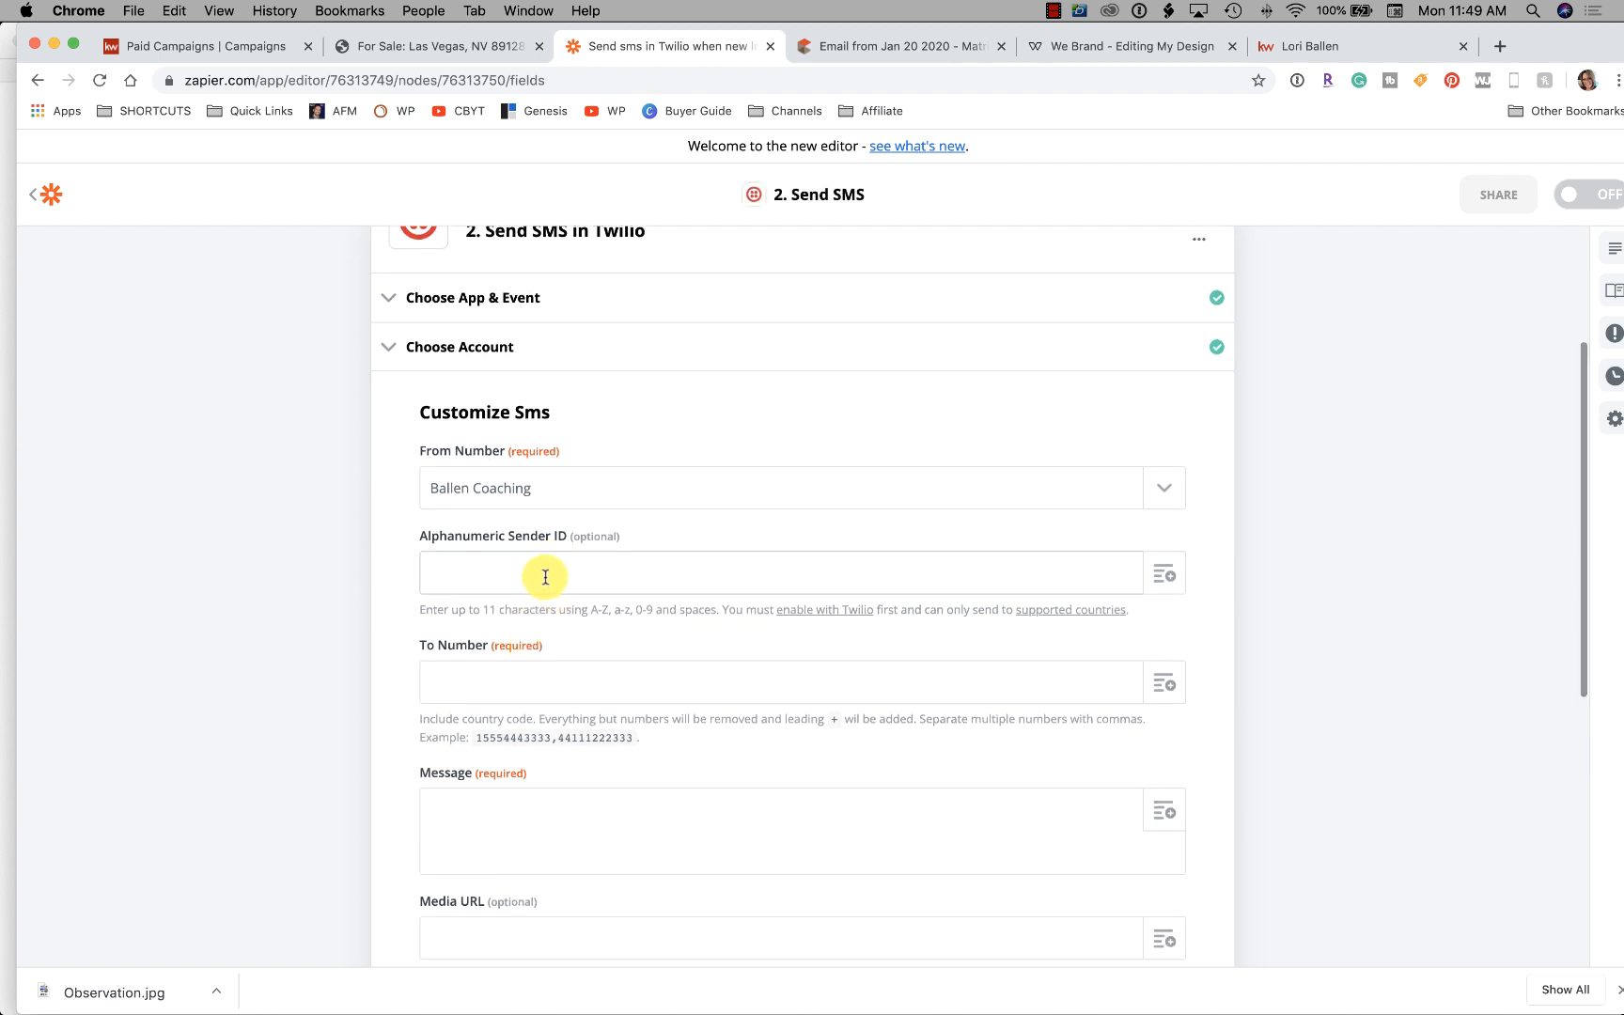
pyautogui.click(531, 680)
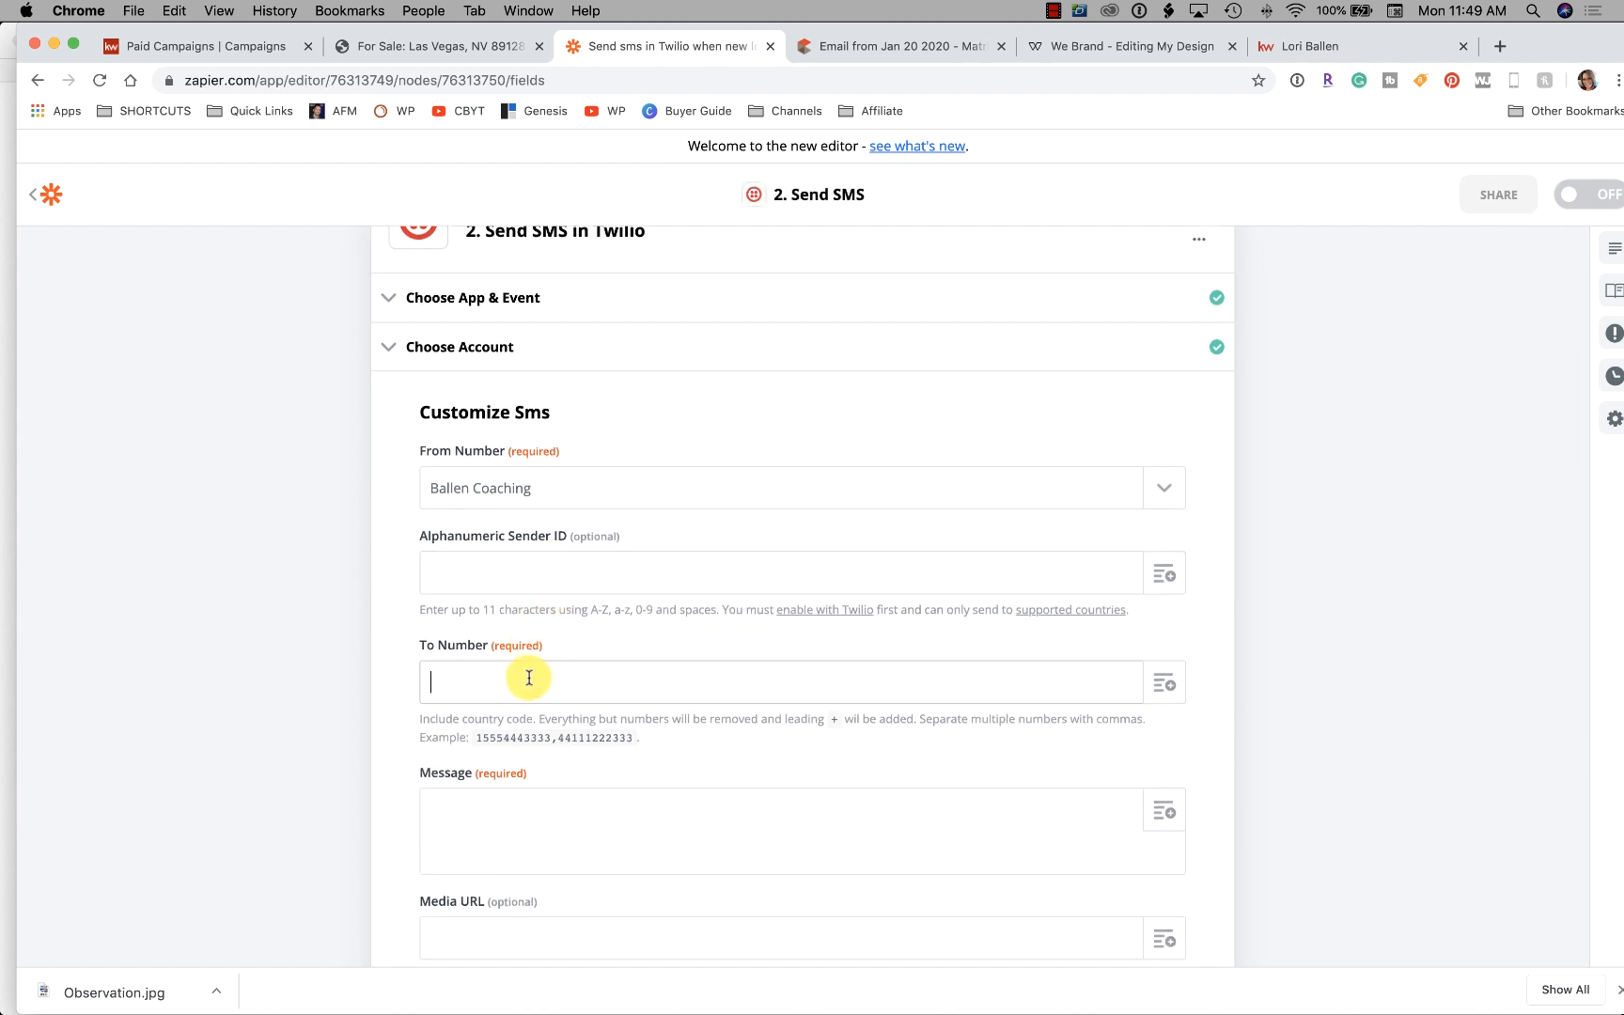
pyautogui.scroll(-3, 529, 677)
# Search Notes for the contact and copy their direct phone number back into Chrome
pyautogui.moveTo(816, 968)
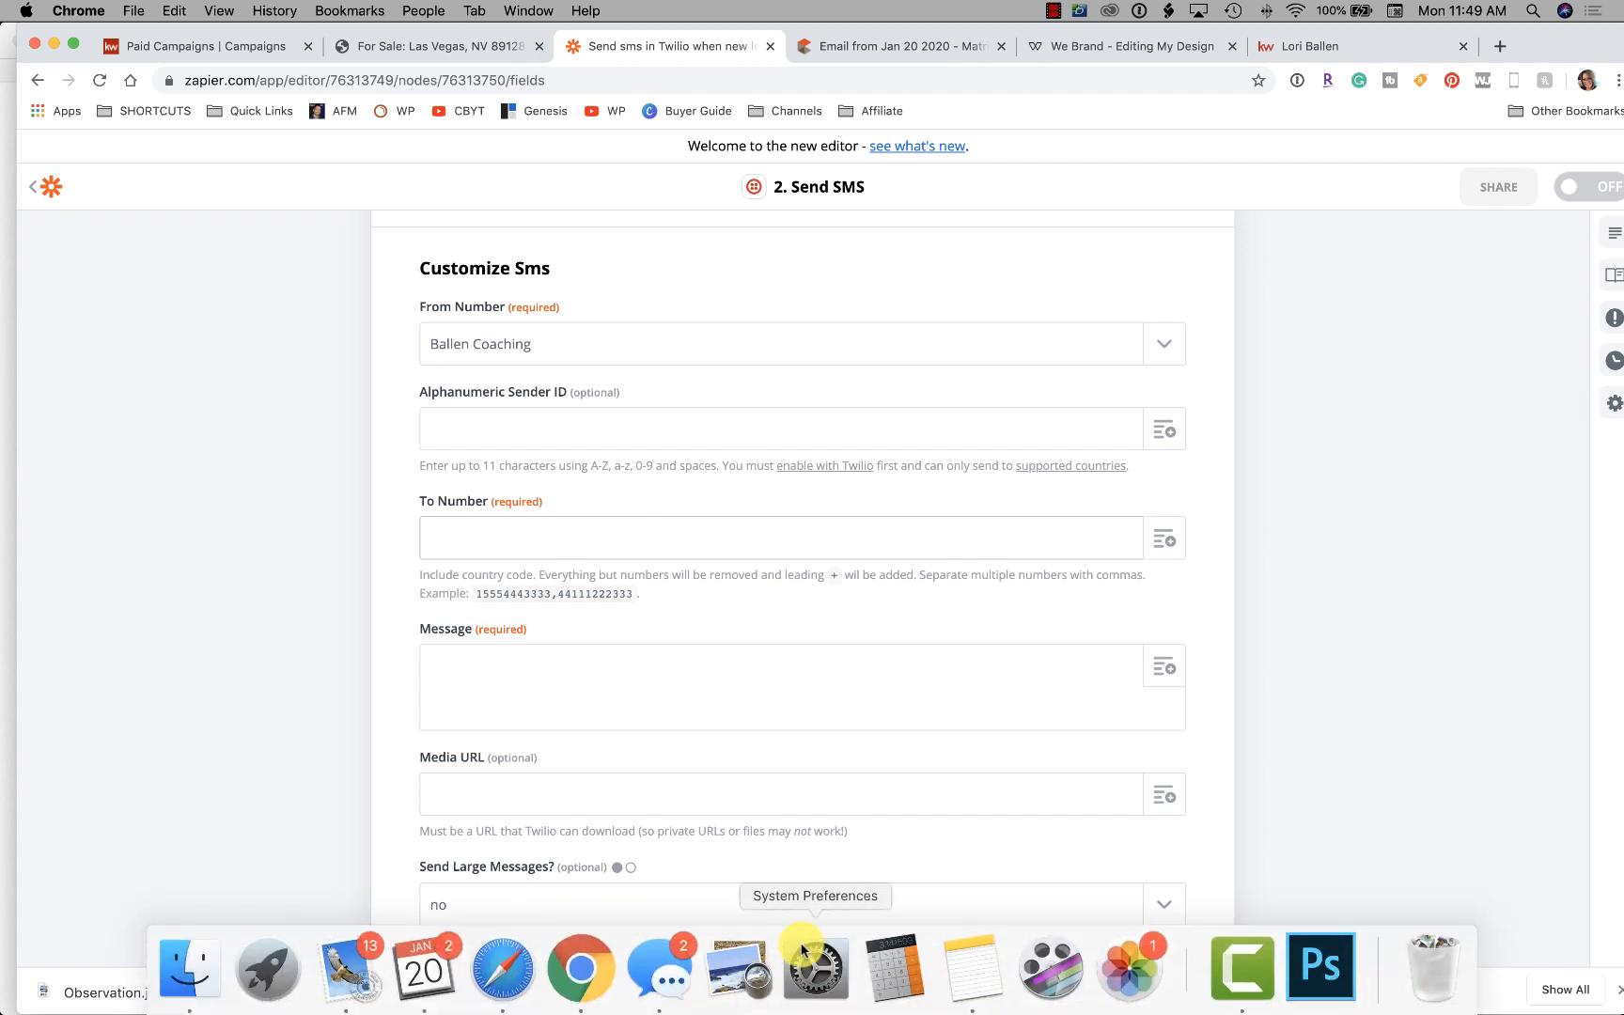
pyautogui.click(963, 977)
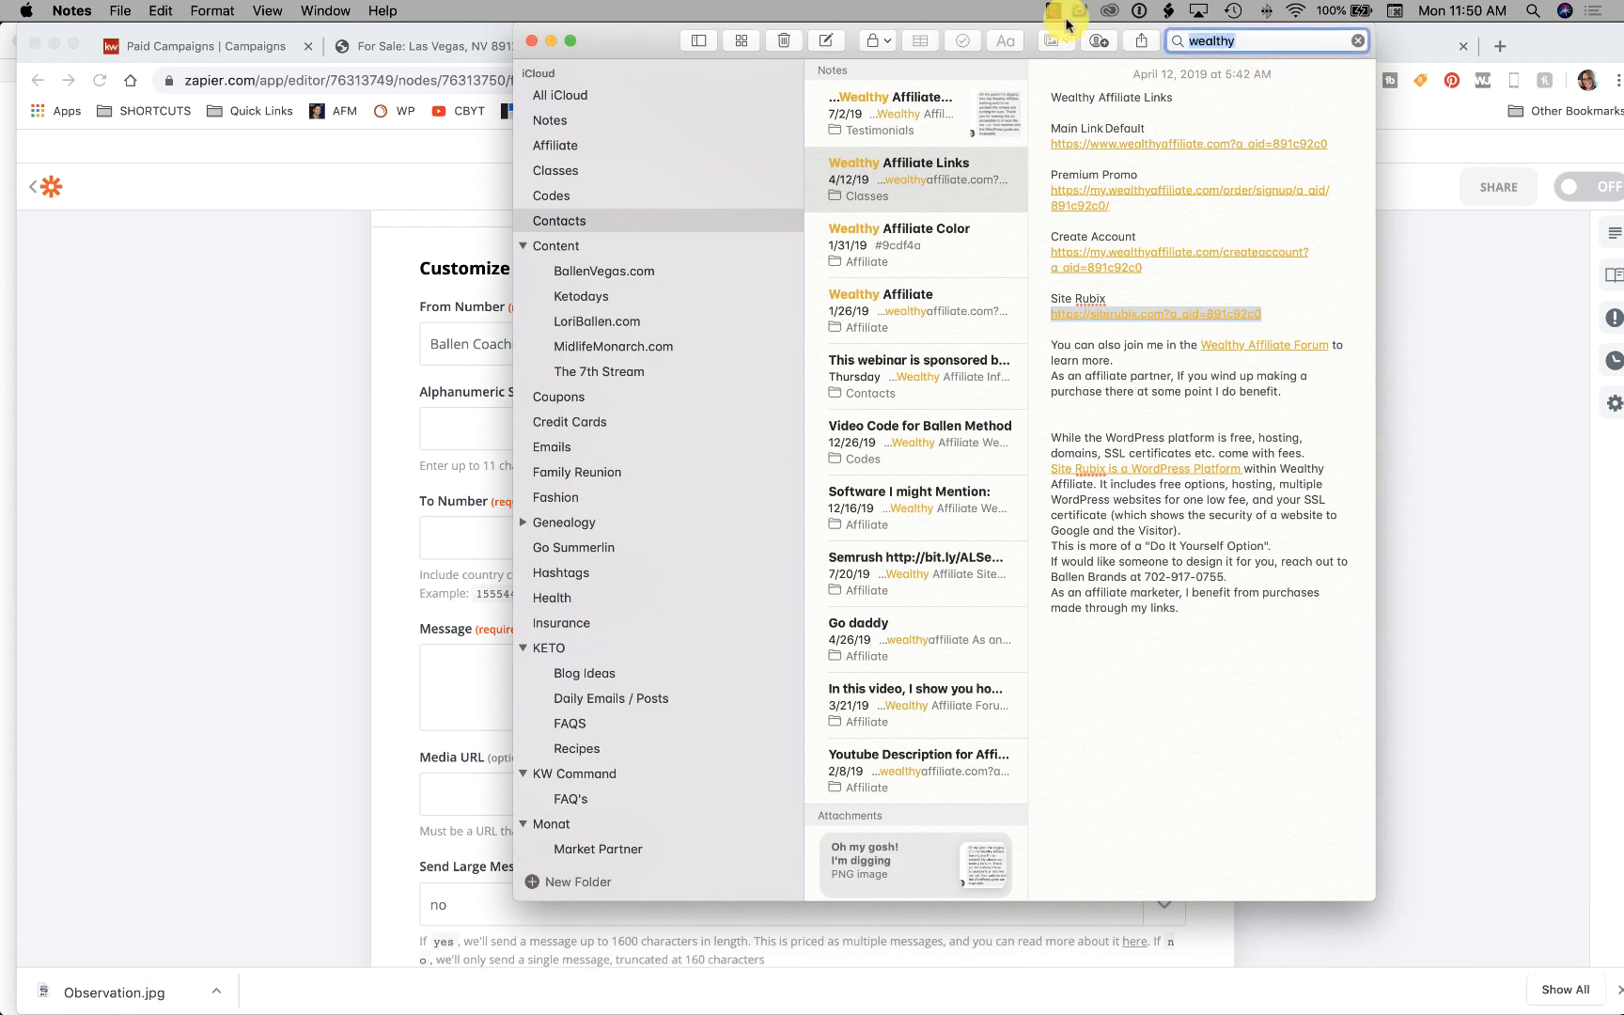
pyautogui.write('david')
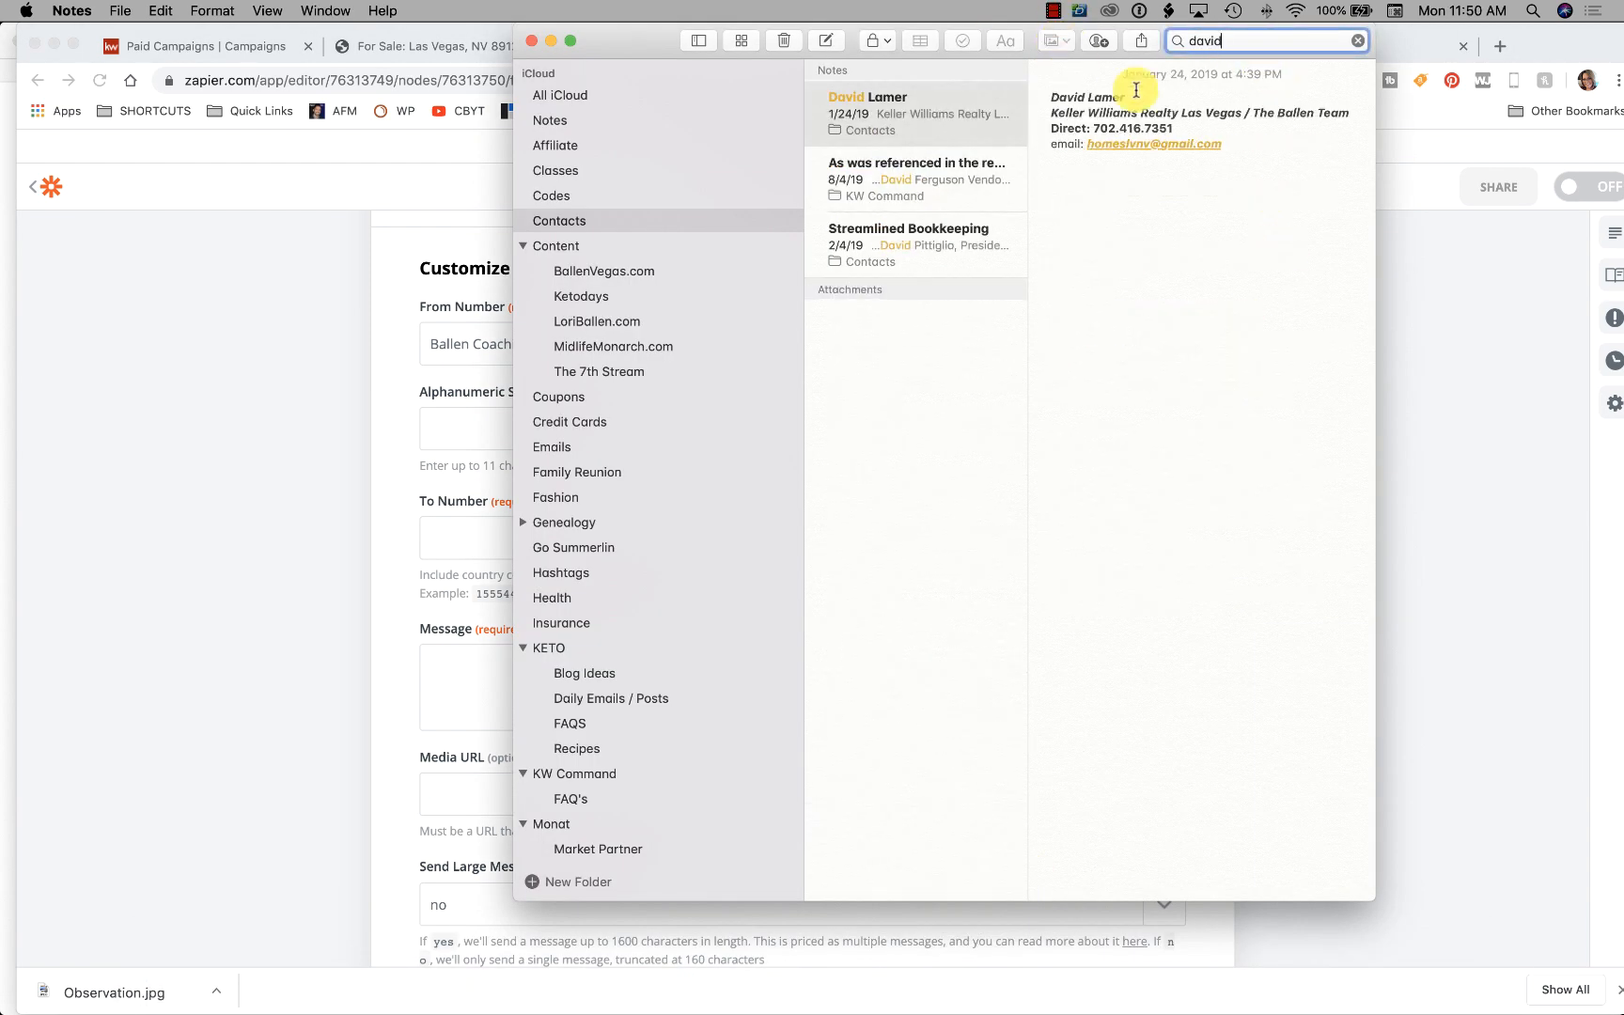
pyautogui.moveTo(1177, 127); pyautogui.dragTo(1088, 123)
pyautogui.press('super+c')
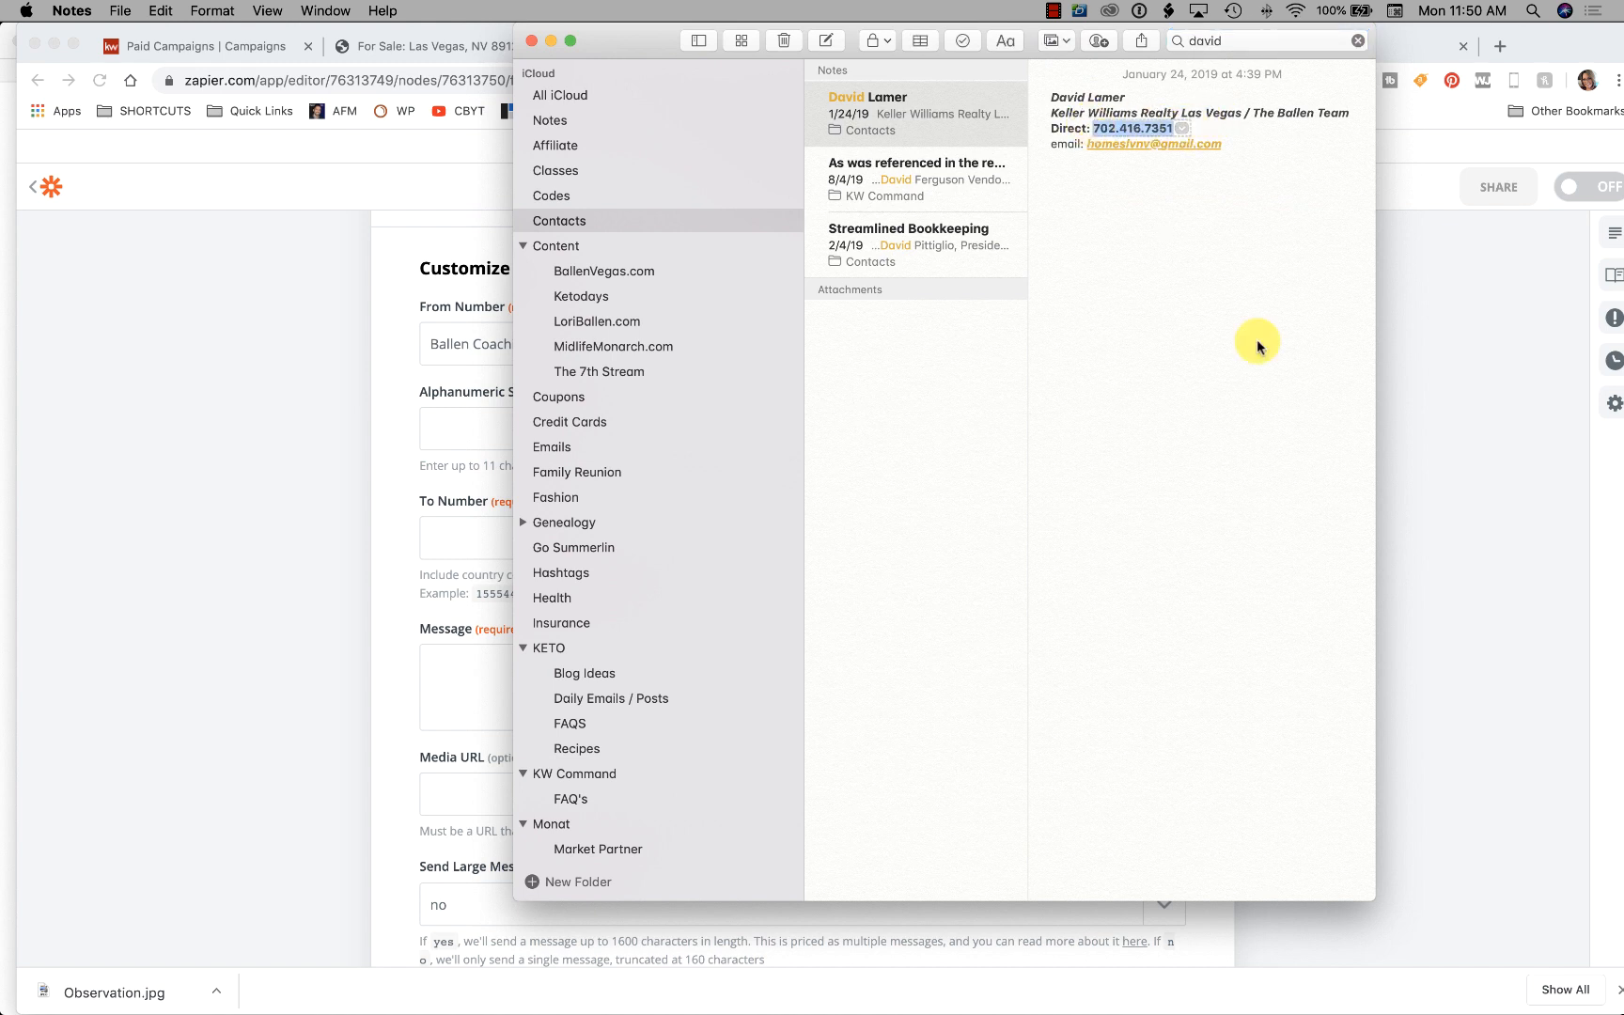
pyautogui.click(475, 553)
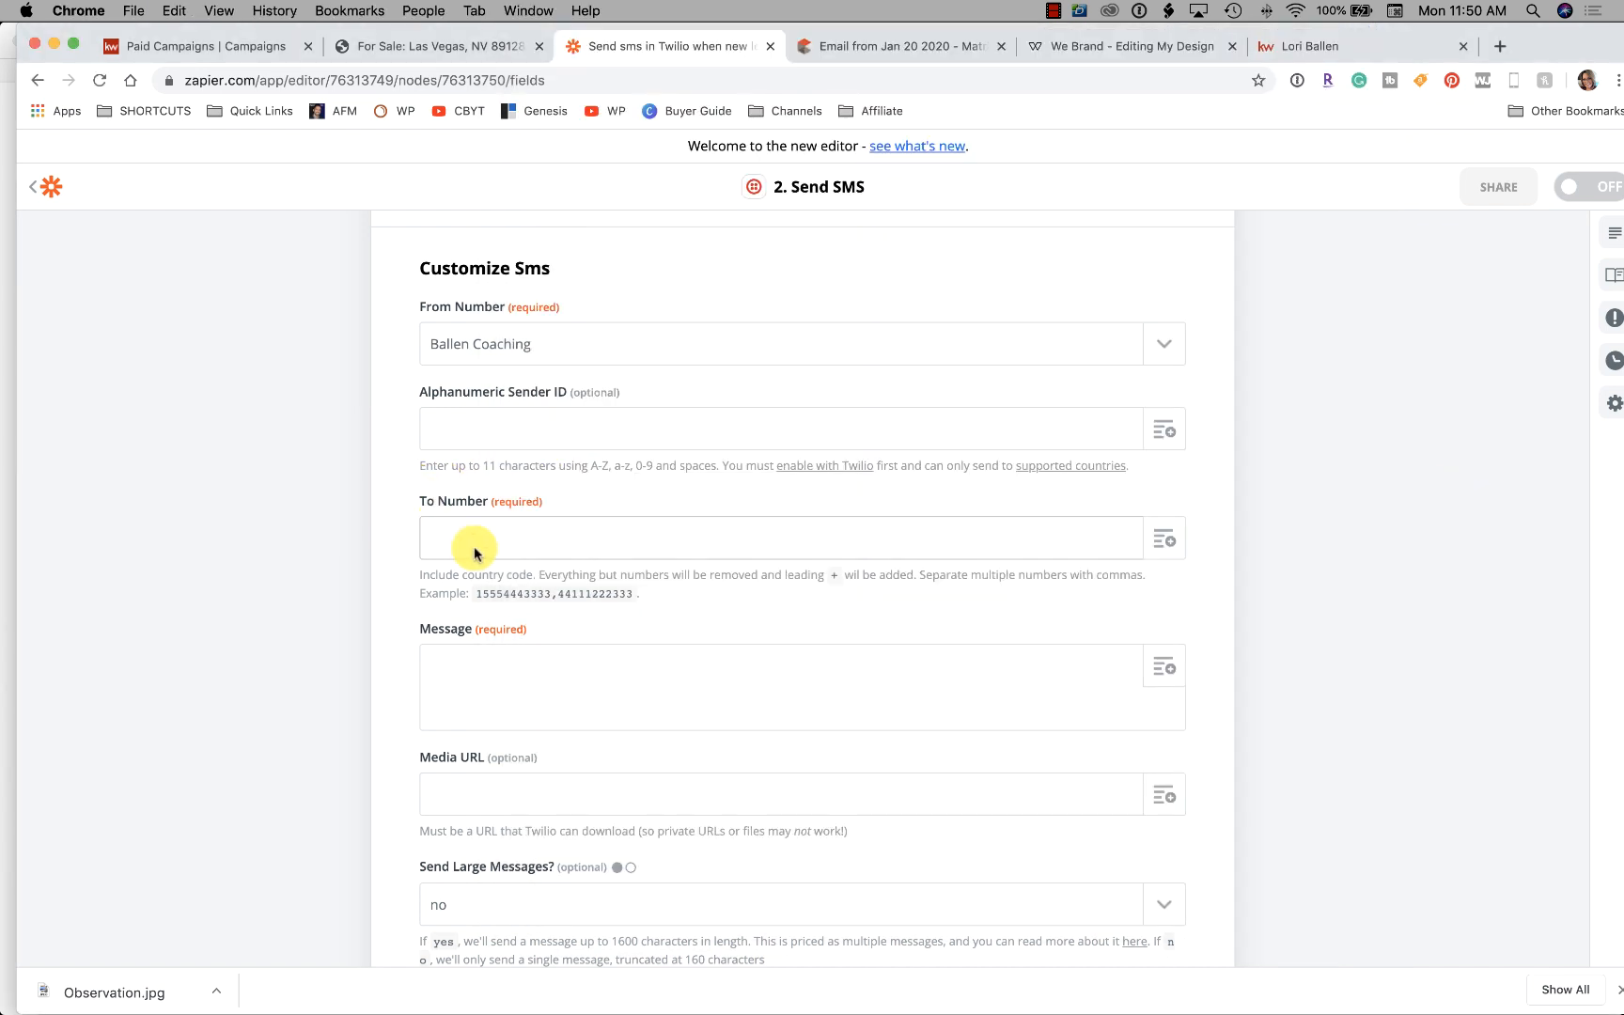
# Paste the phone number into To Number and start the message 'New Lead on Observation from' with First Name
pyautogui.press('super+v')
pyautogui.scroll(-1, 564, 583)
pyautogui.click(531, 628)
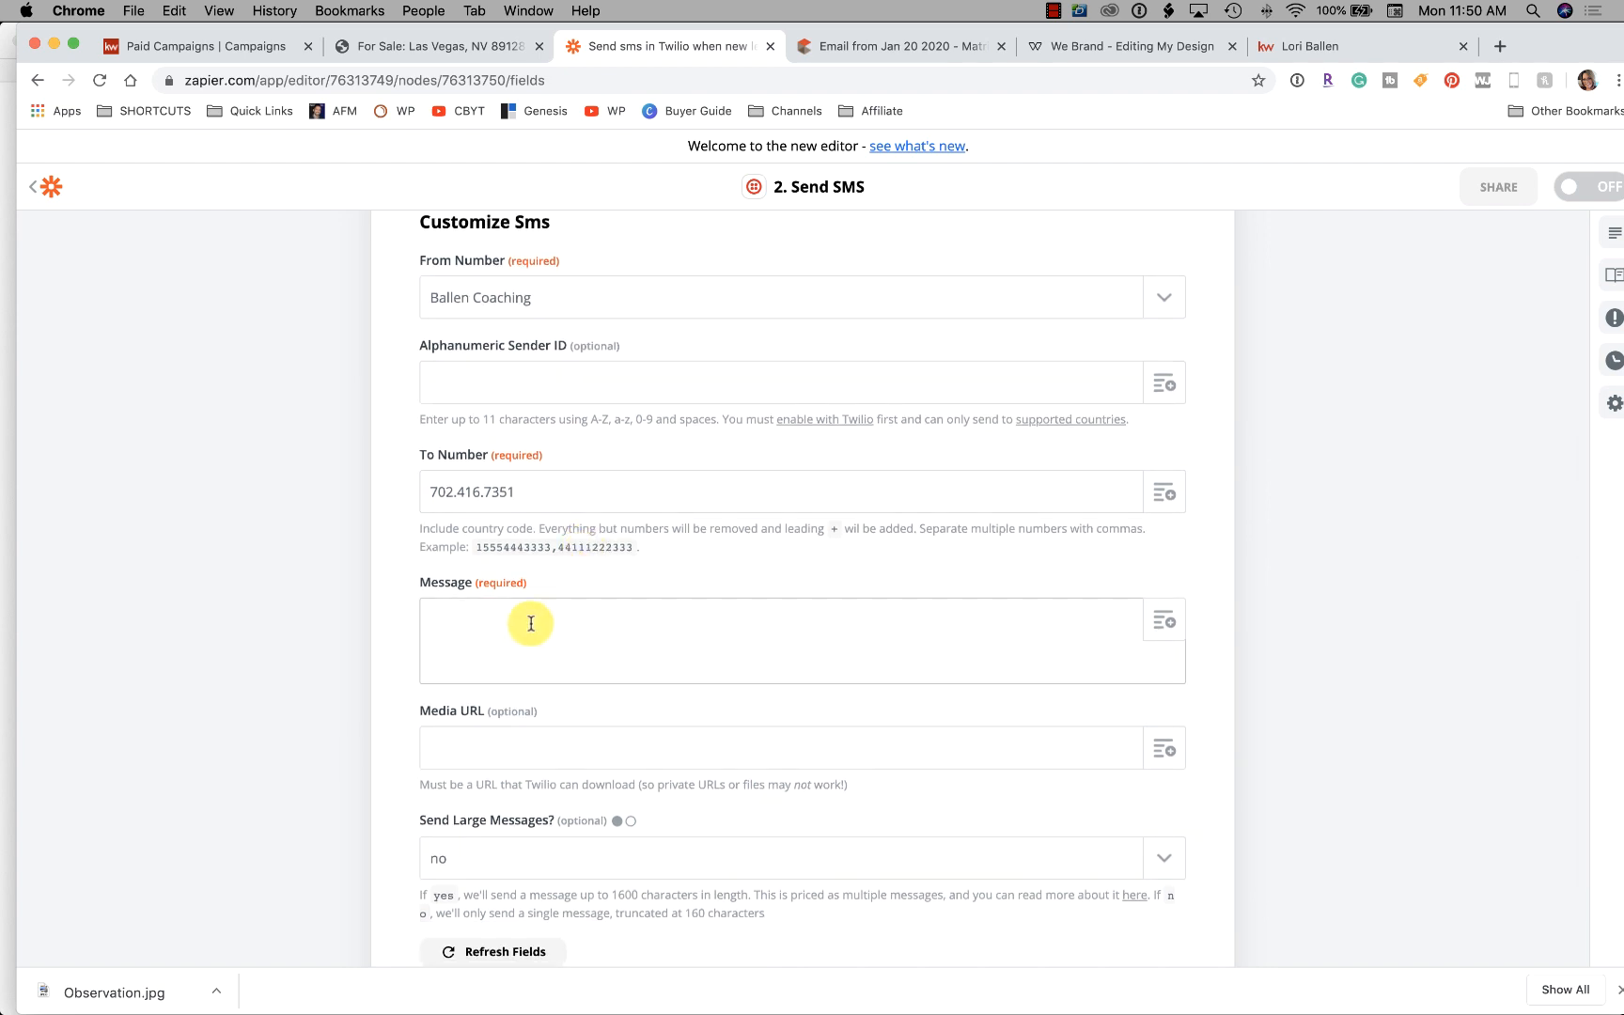
pyautogui.write('New Lead on Observation from')
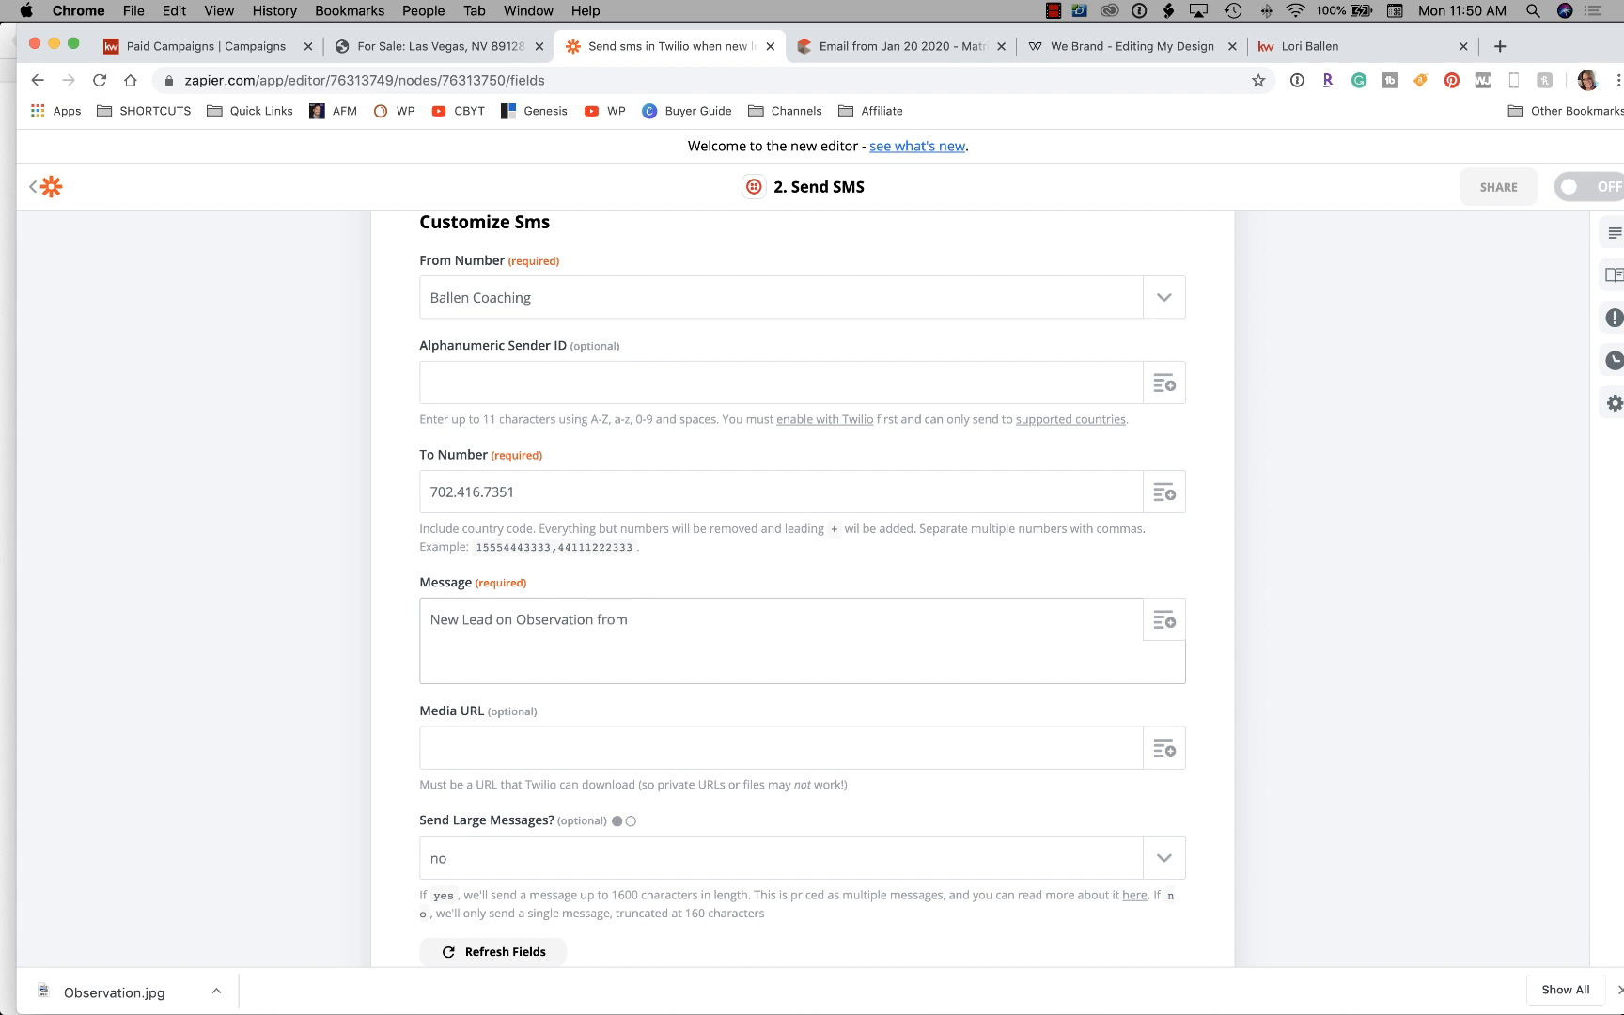
pyautogui.click(1165, 620)
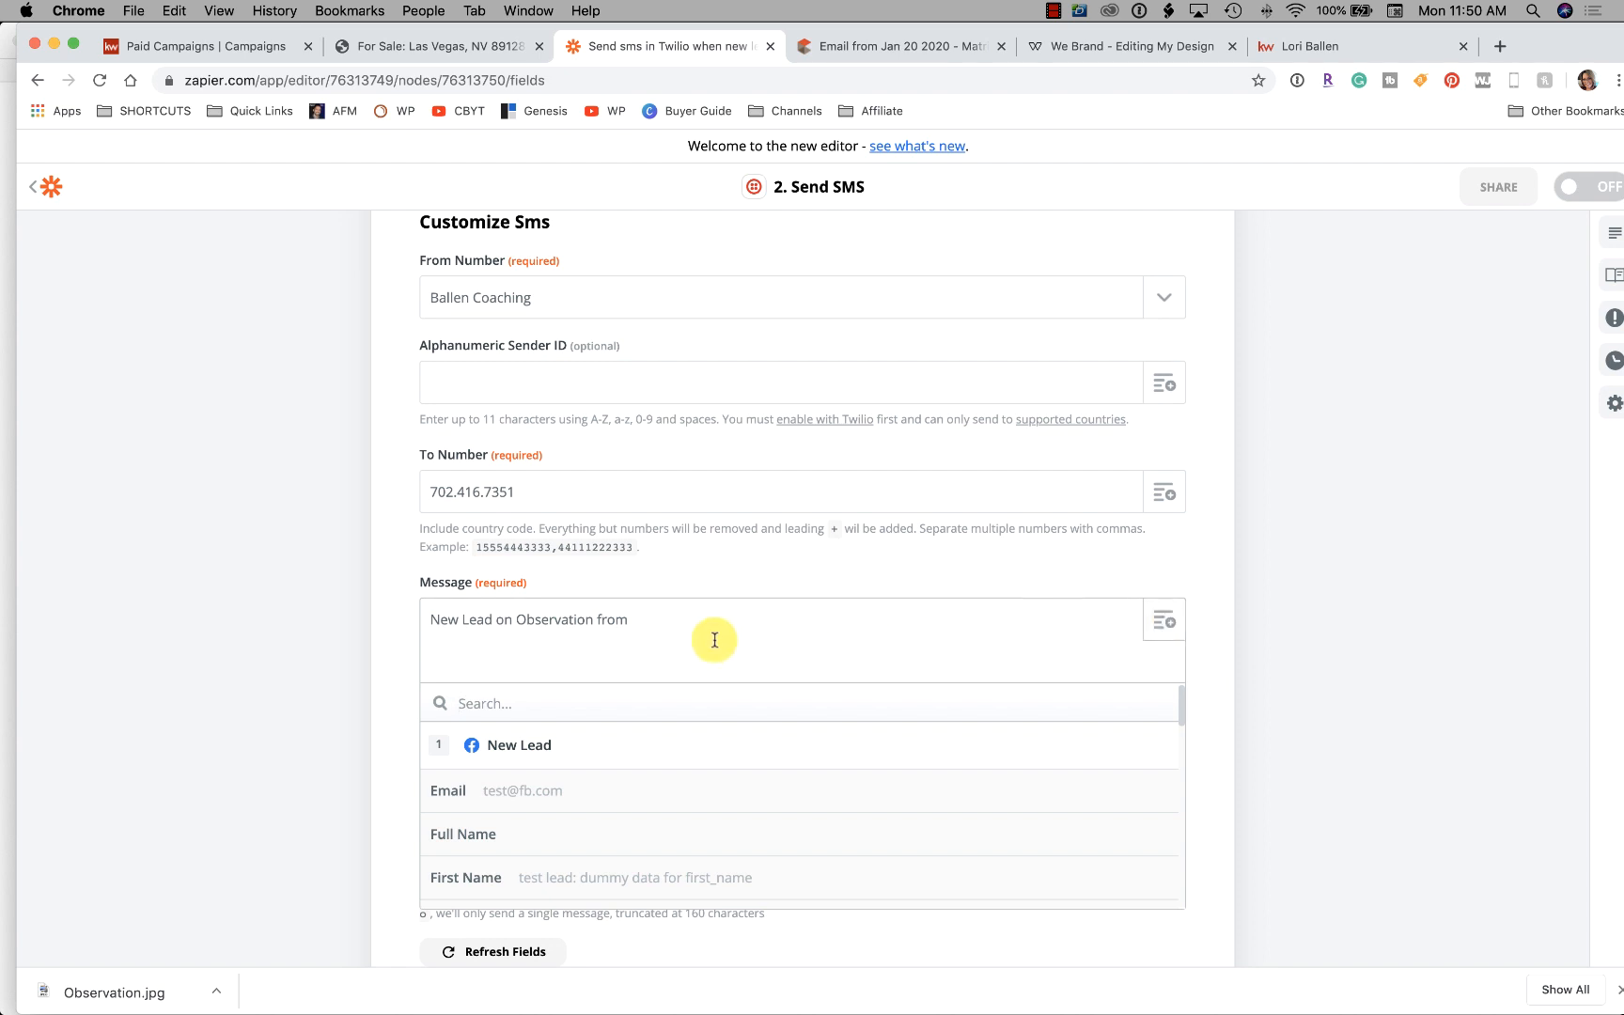
pyautogui.scroll(-4, 714, 640)
pyautogui.scroll(-2, 562, 642)
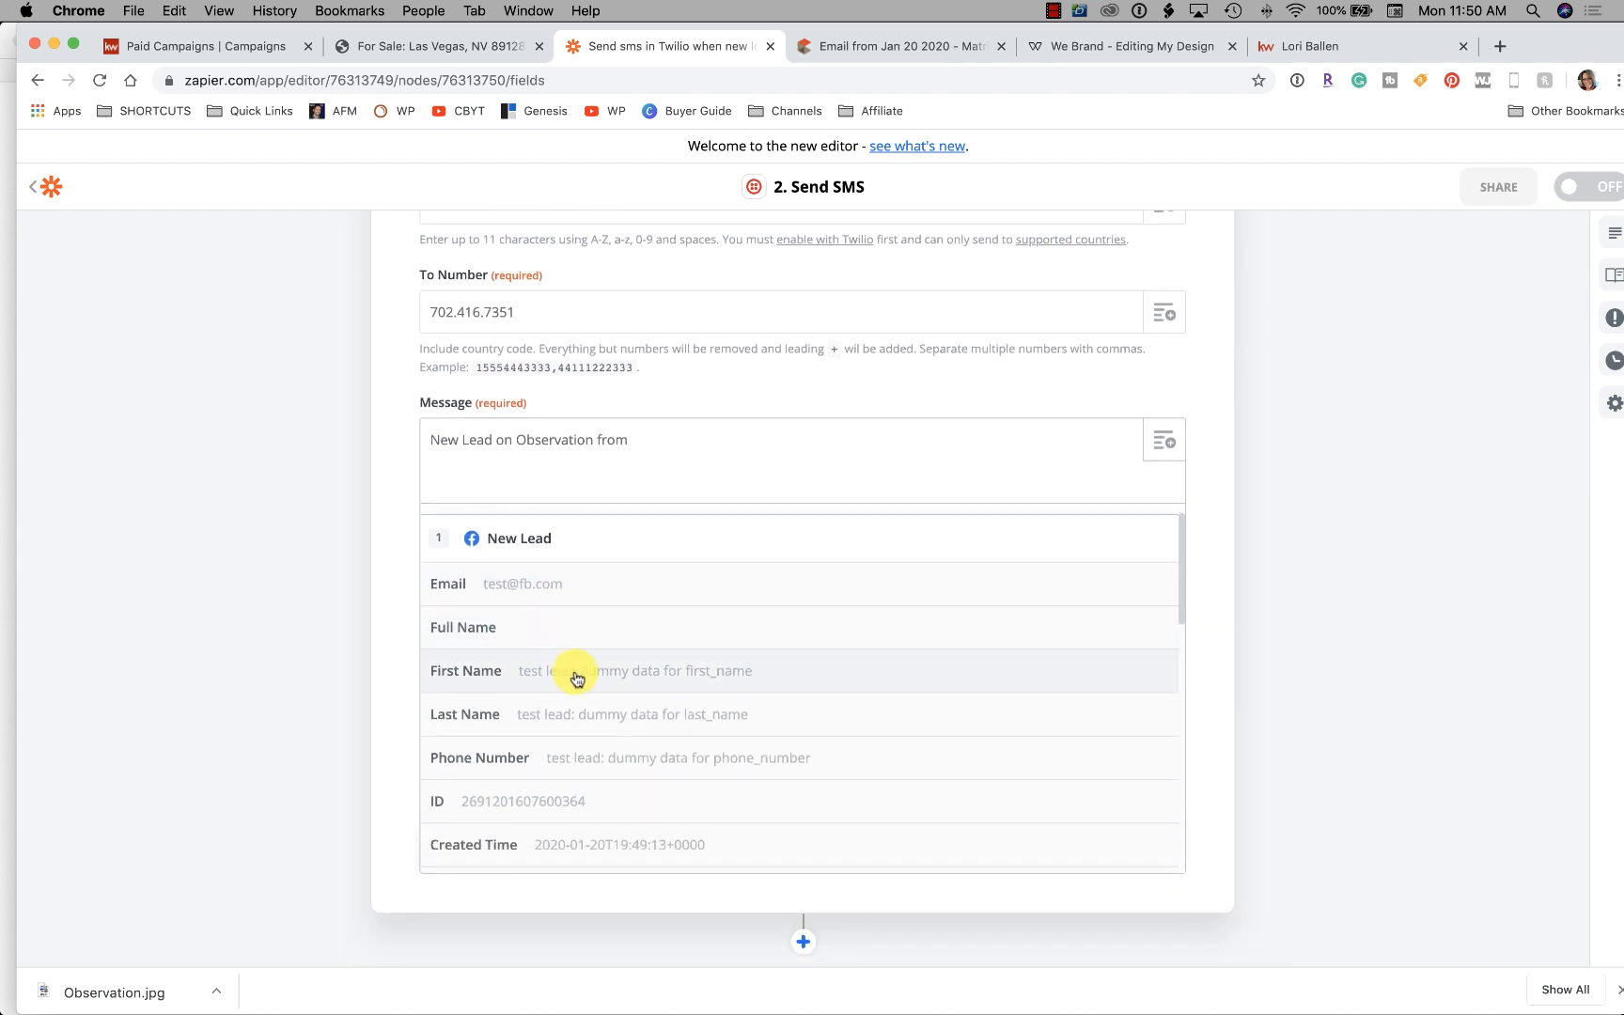
pyautogui.click(576, 679)
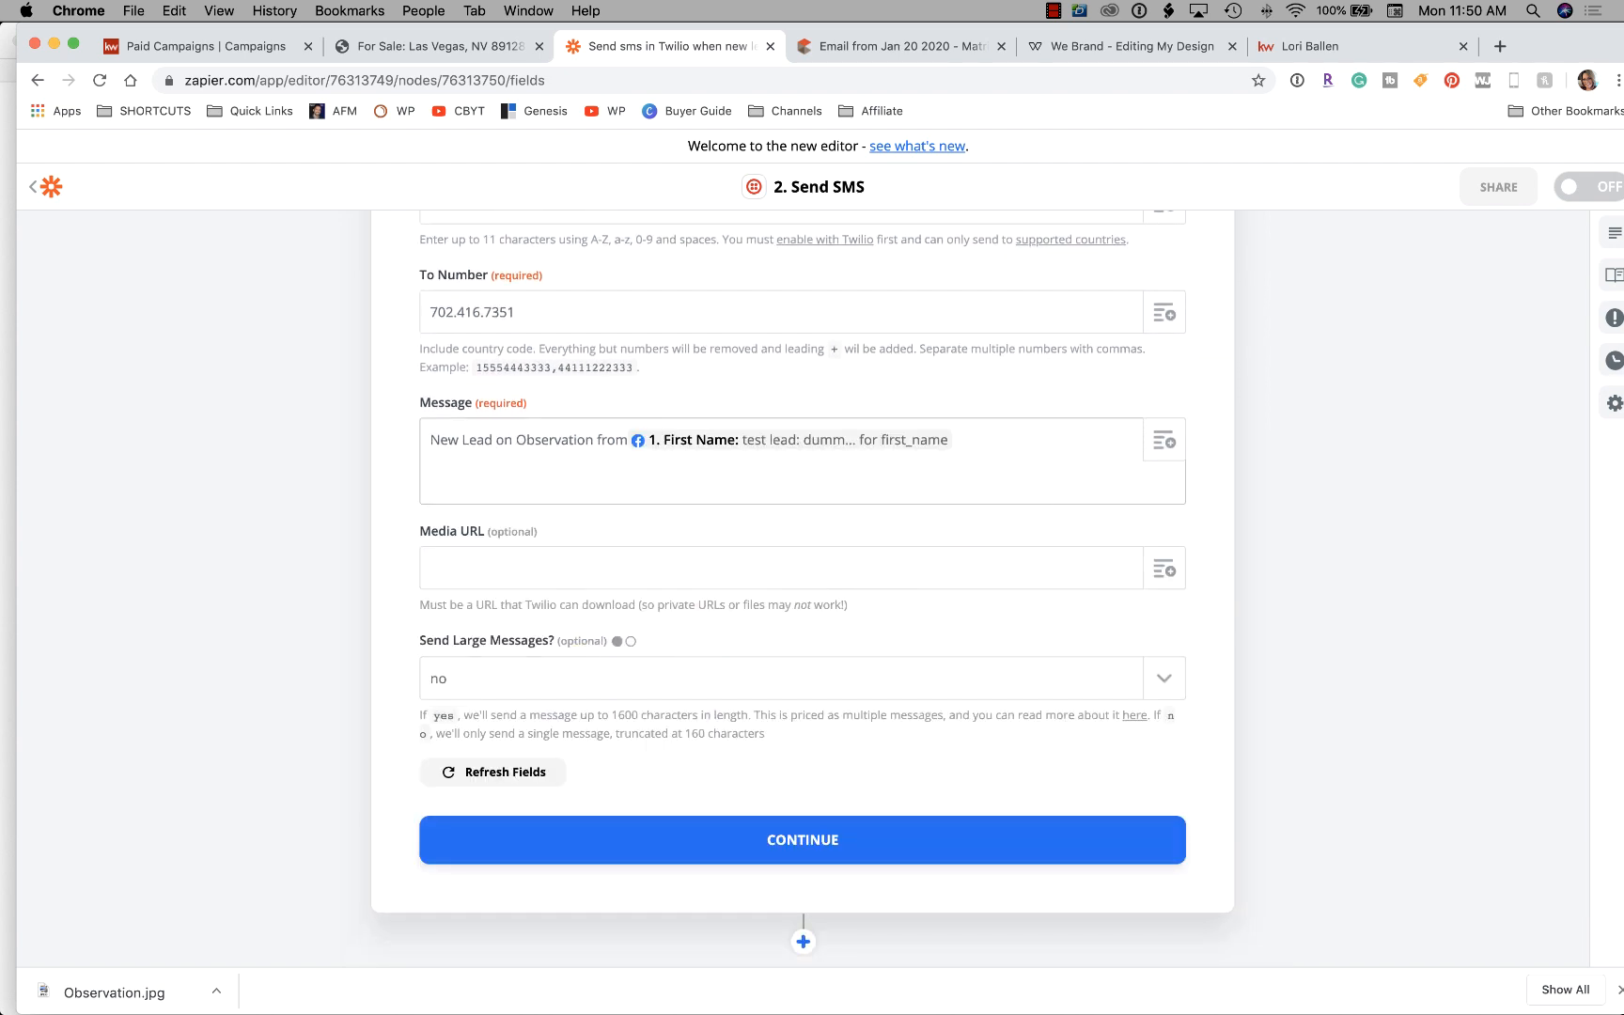
# Add Last Name, 'Ph:' Phone Number and 'E:' Email to the message, then continue
pyautogui.click(1163, 440)
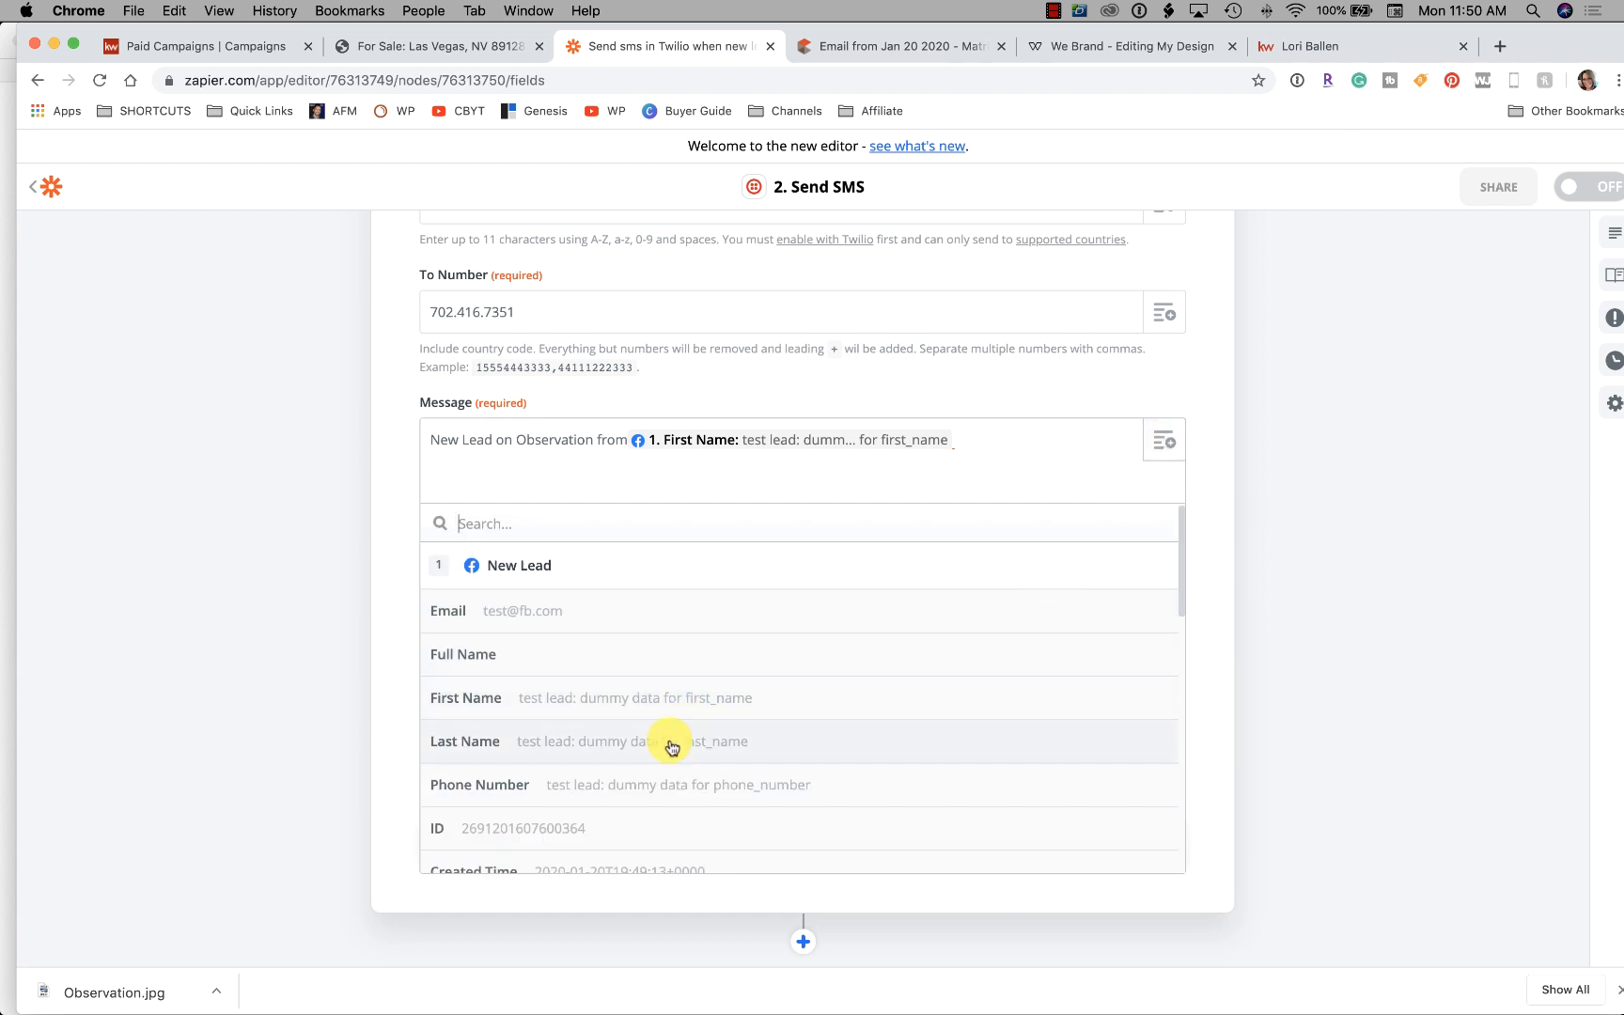
pyautogui.click(672, 747)
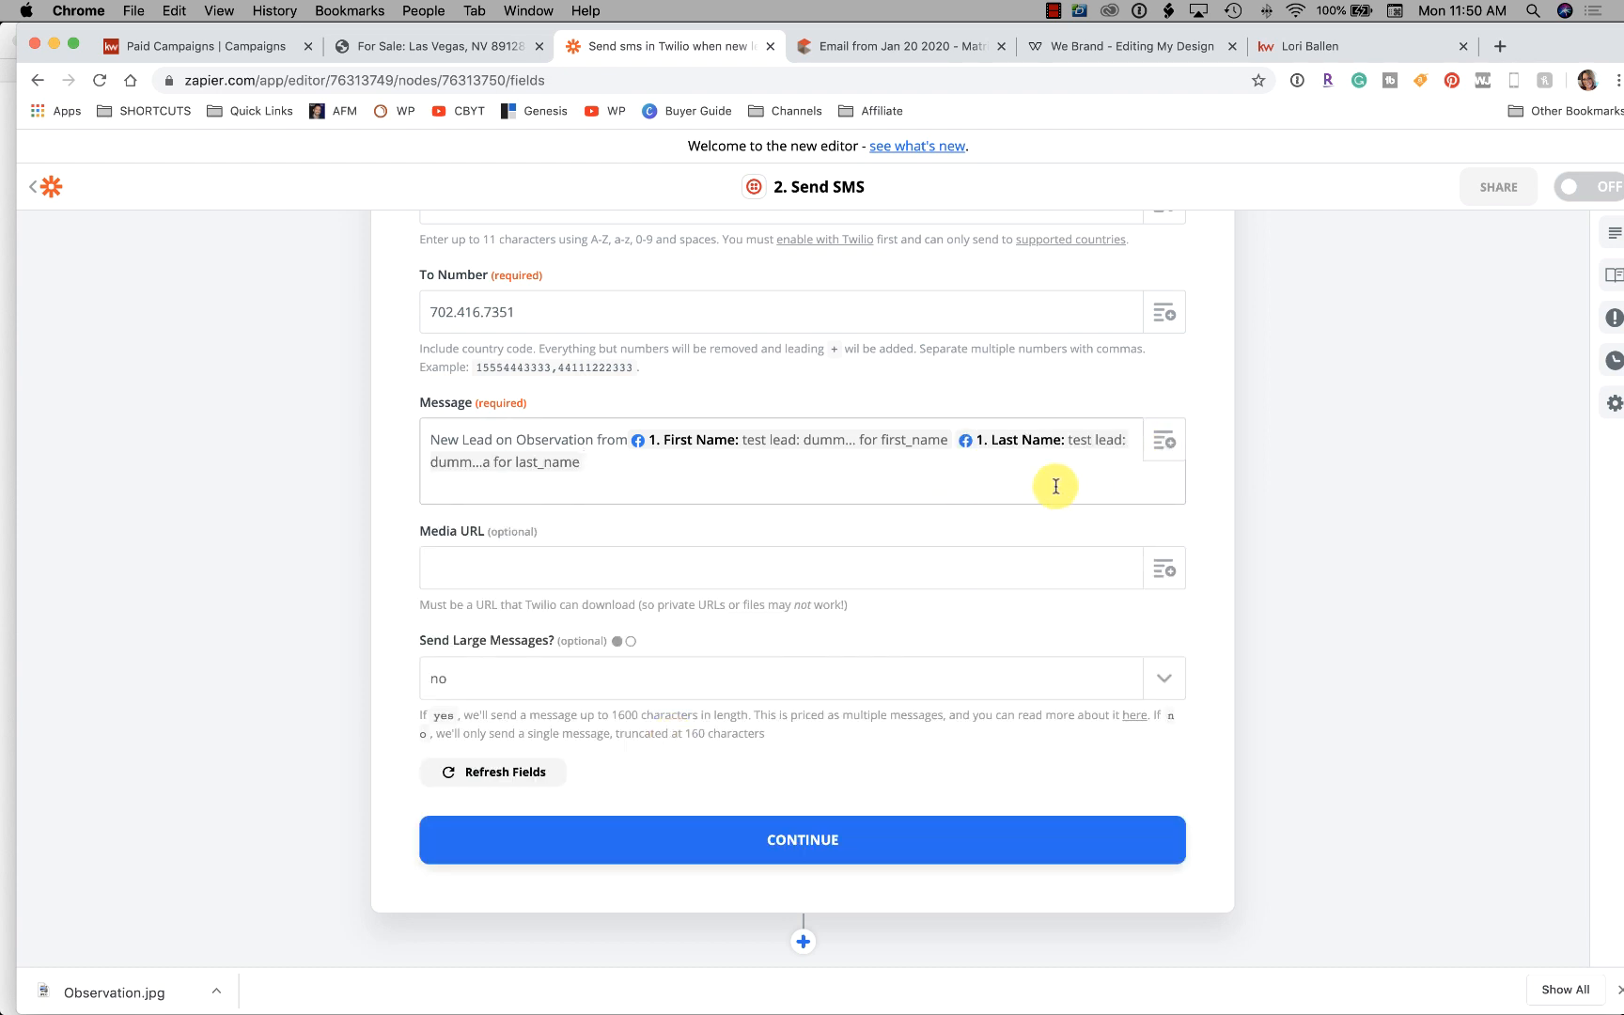
pyautogui.click(1165, 442)
pyautogui.click(541, 785)
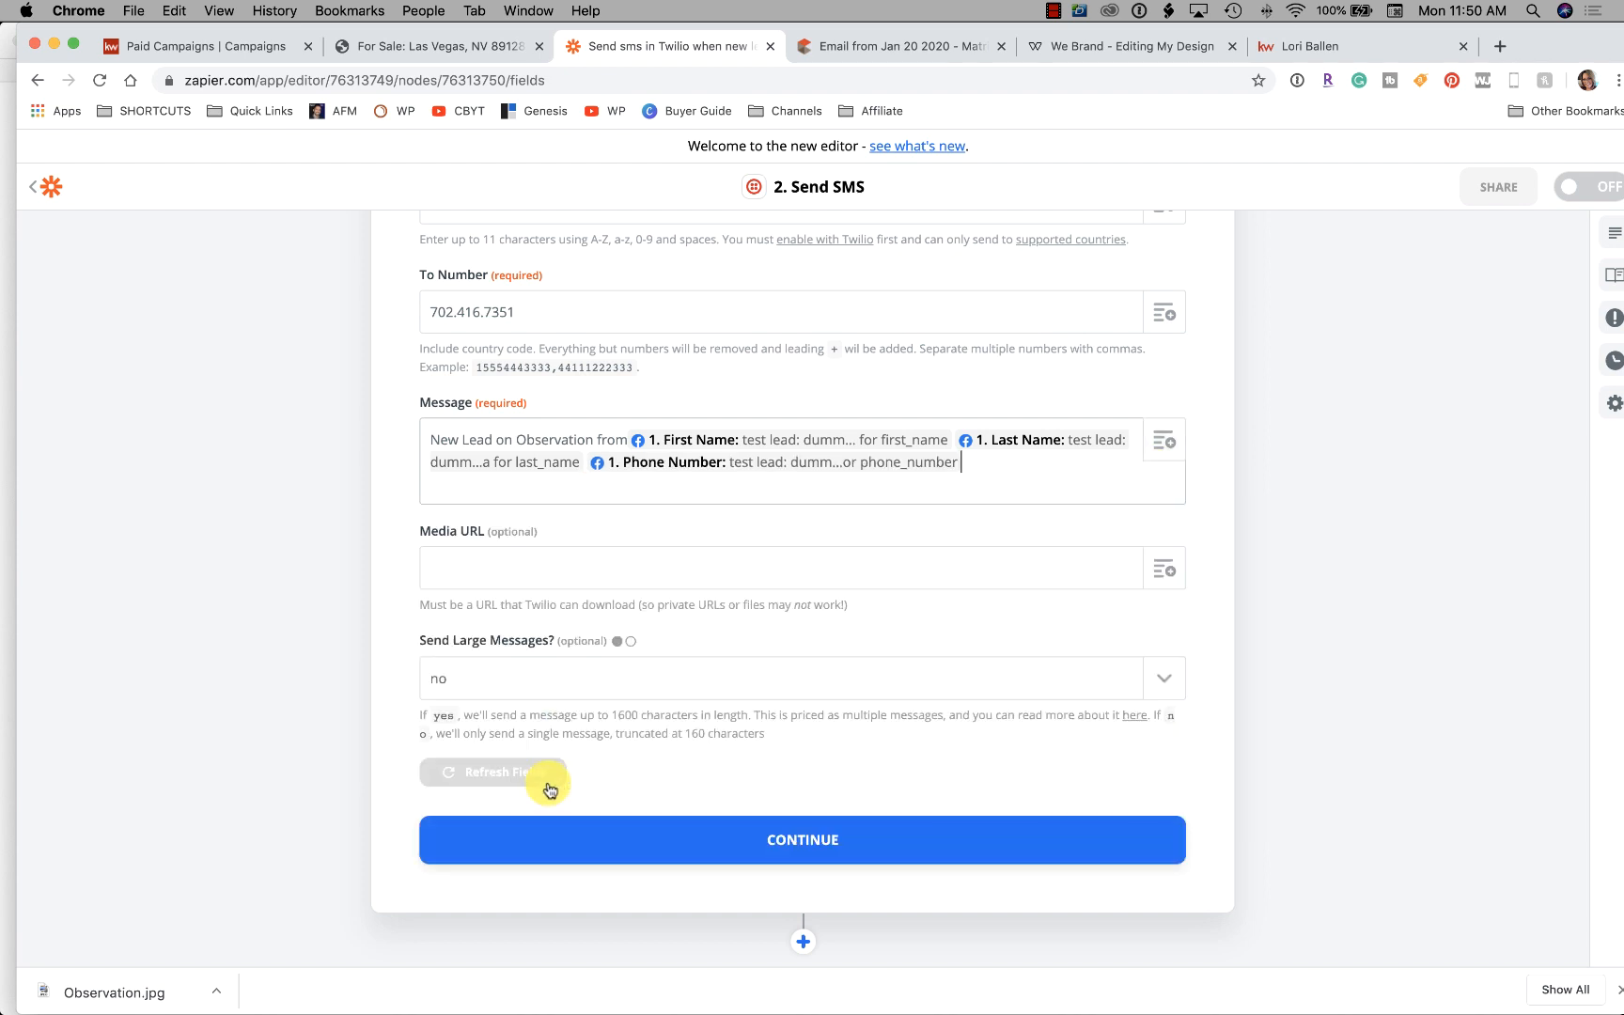
pyautogui.click(584, 461)
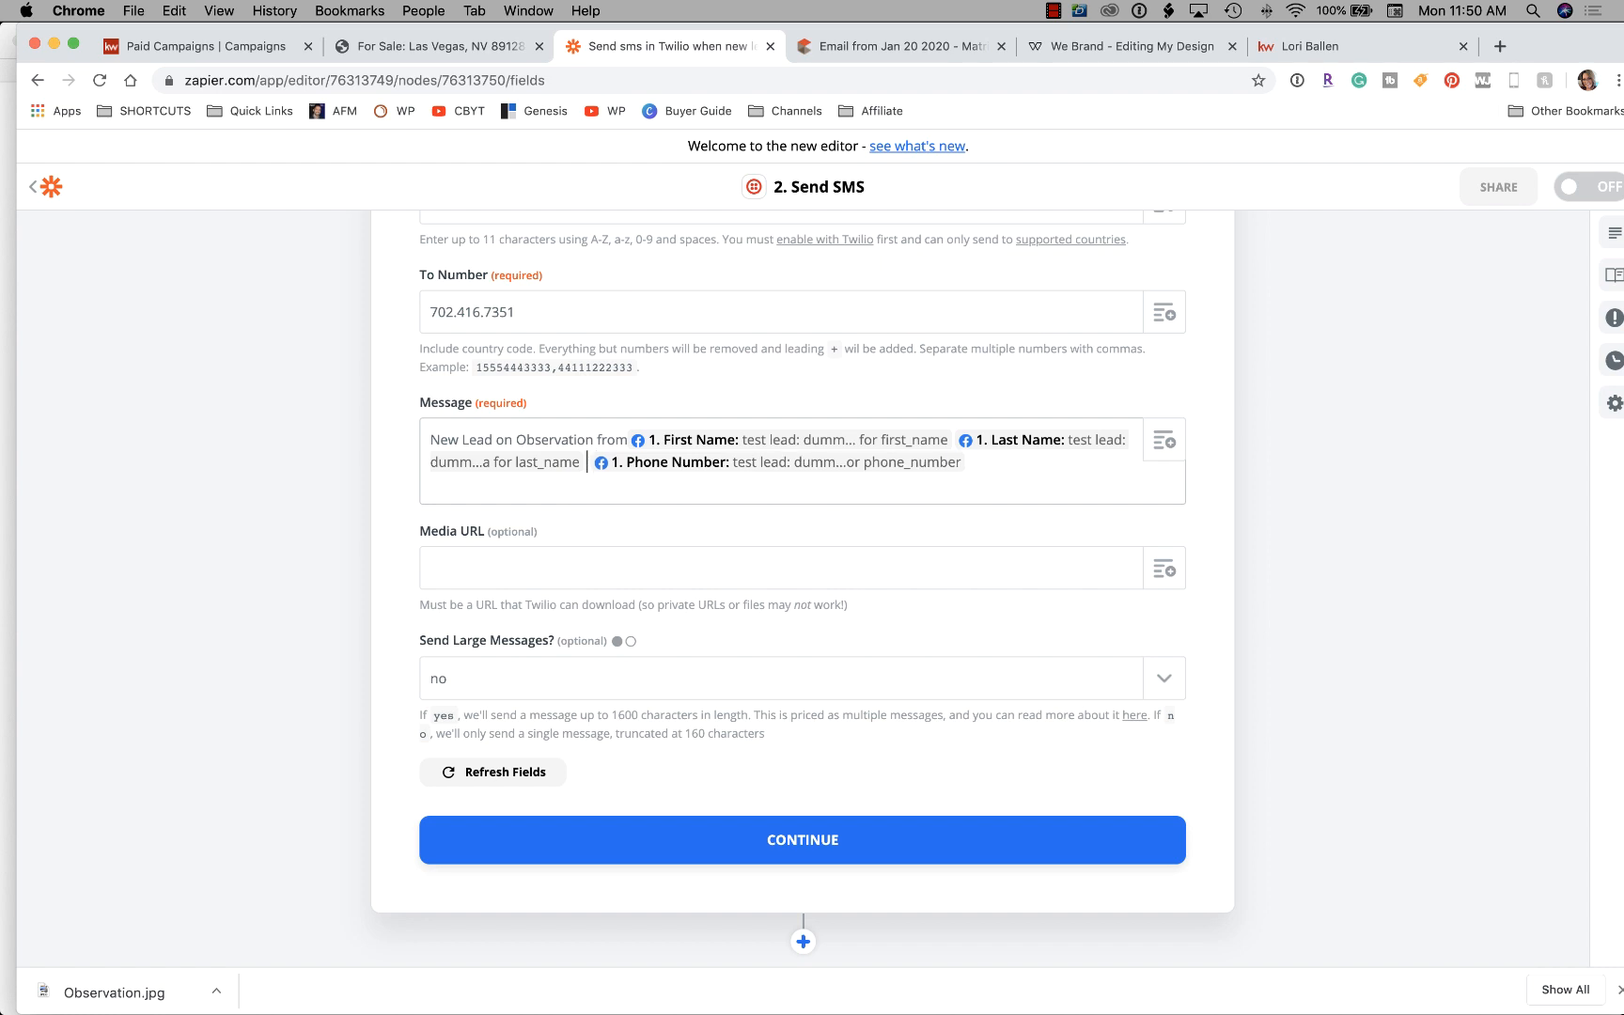
pyautogui.write('Ph:')
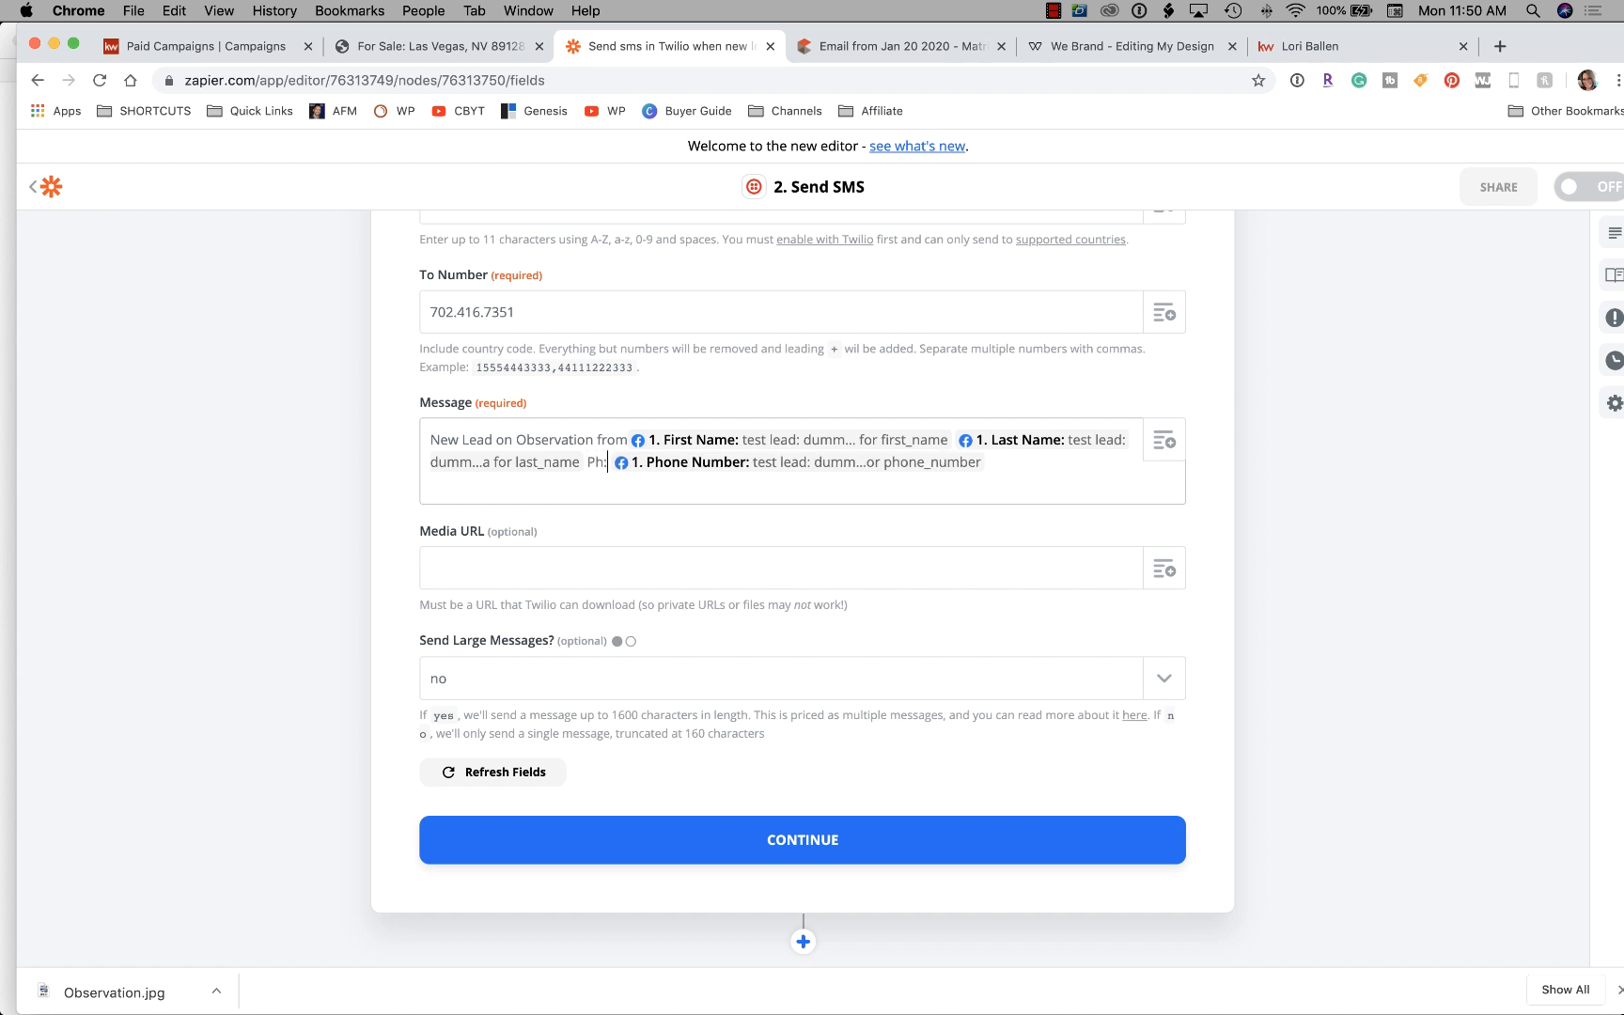
pyautogui.click(1035, 465)
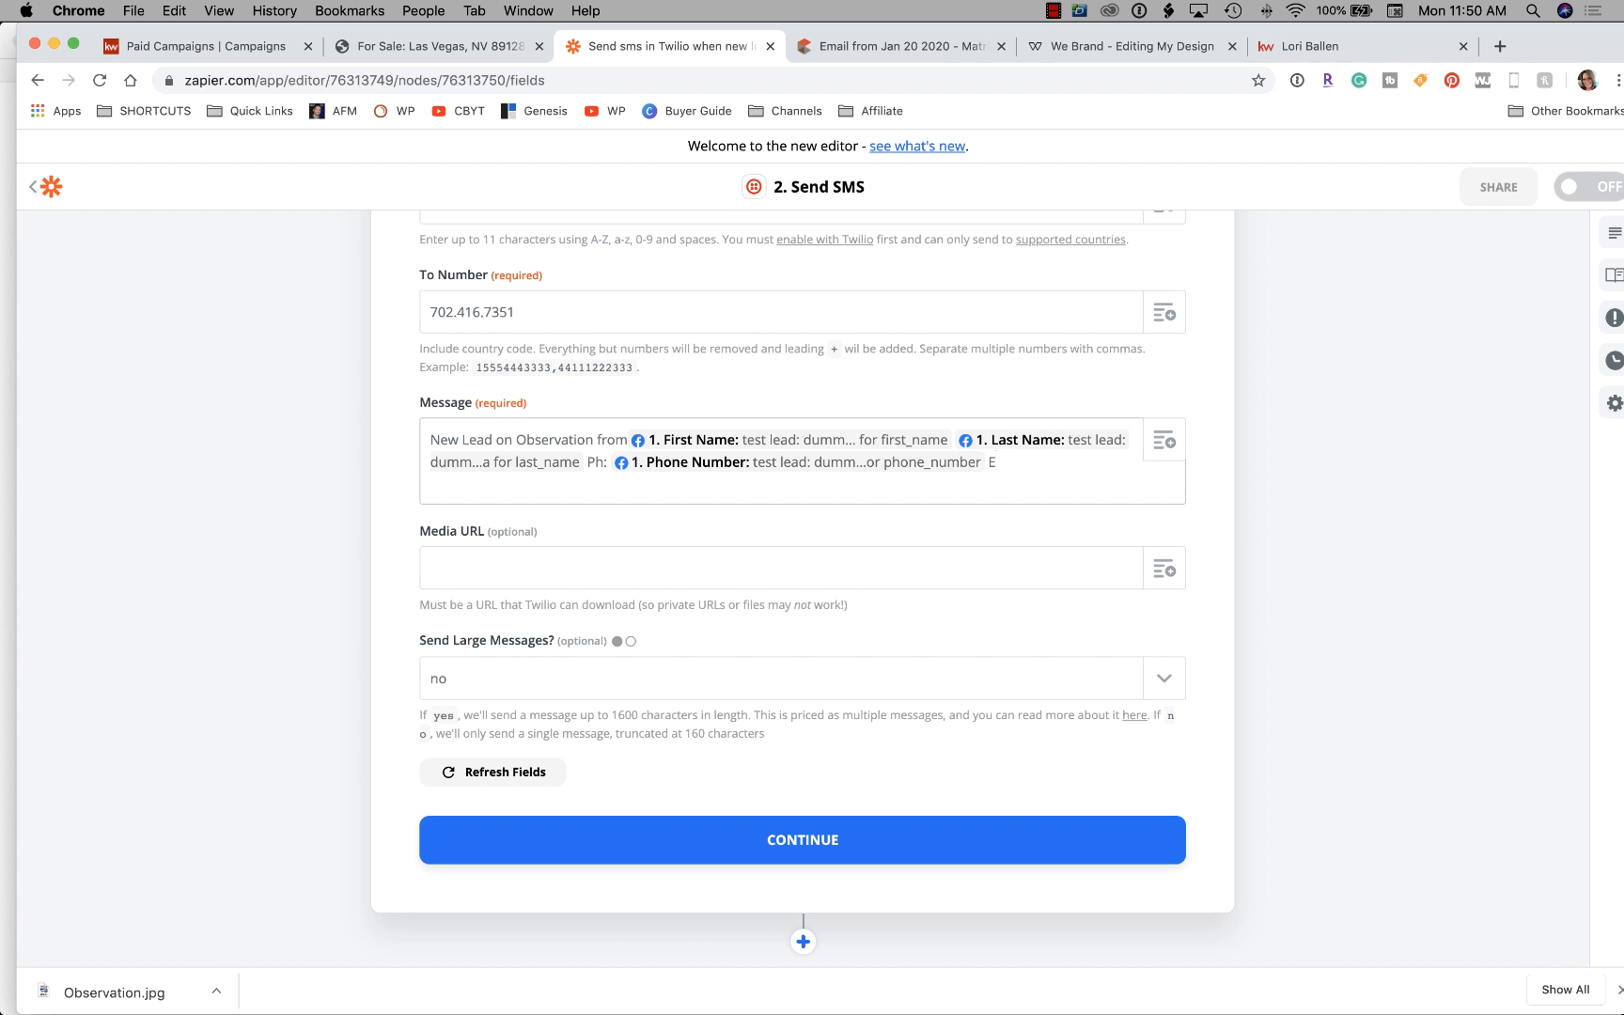
pyautogui.click(1158, 442)
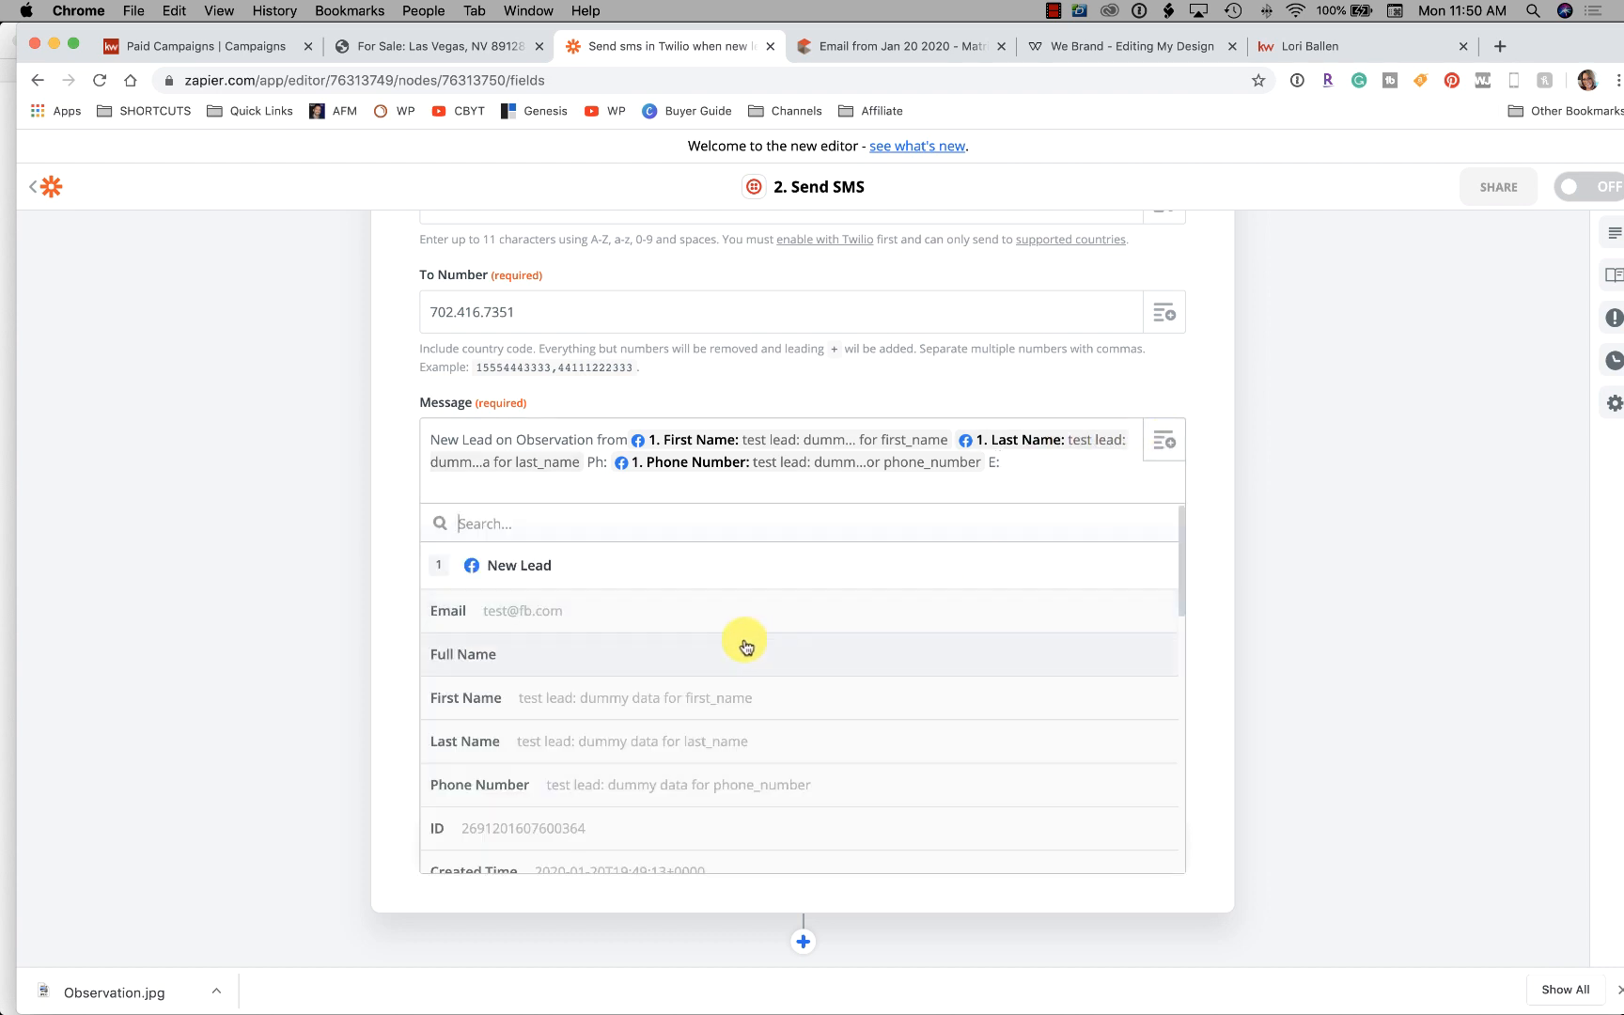
pyautogui.click(635, 620)
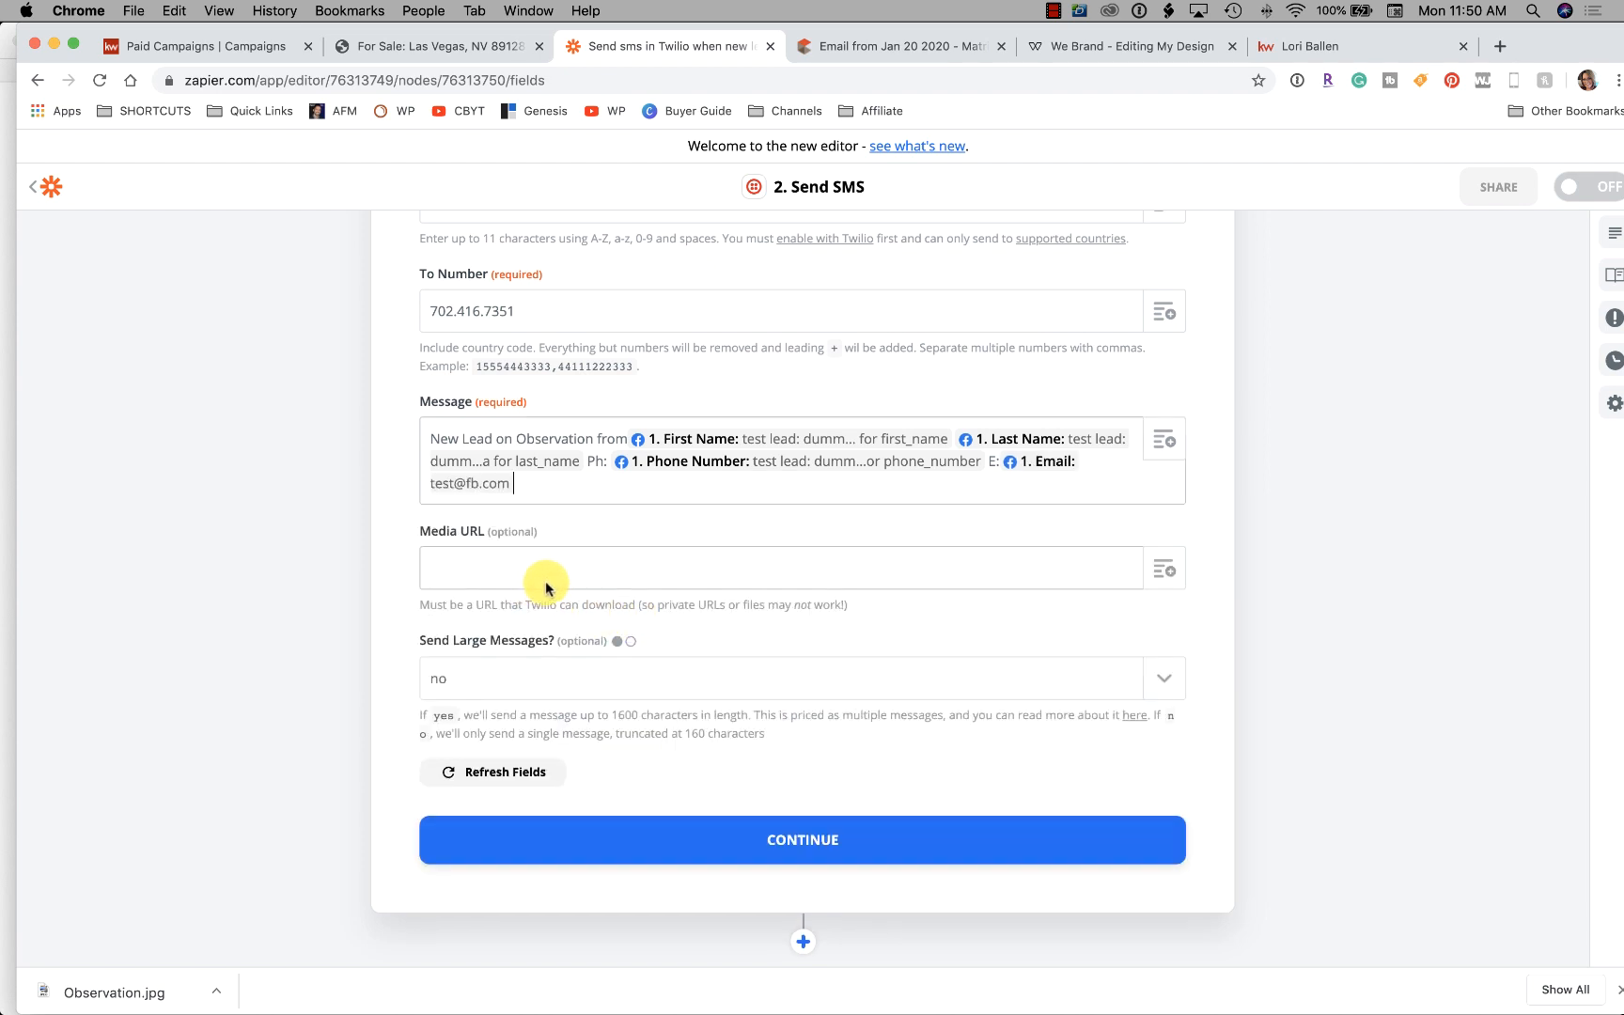
pyautogui.scroll(-2, 543, 580)
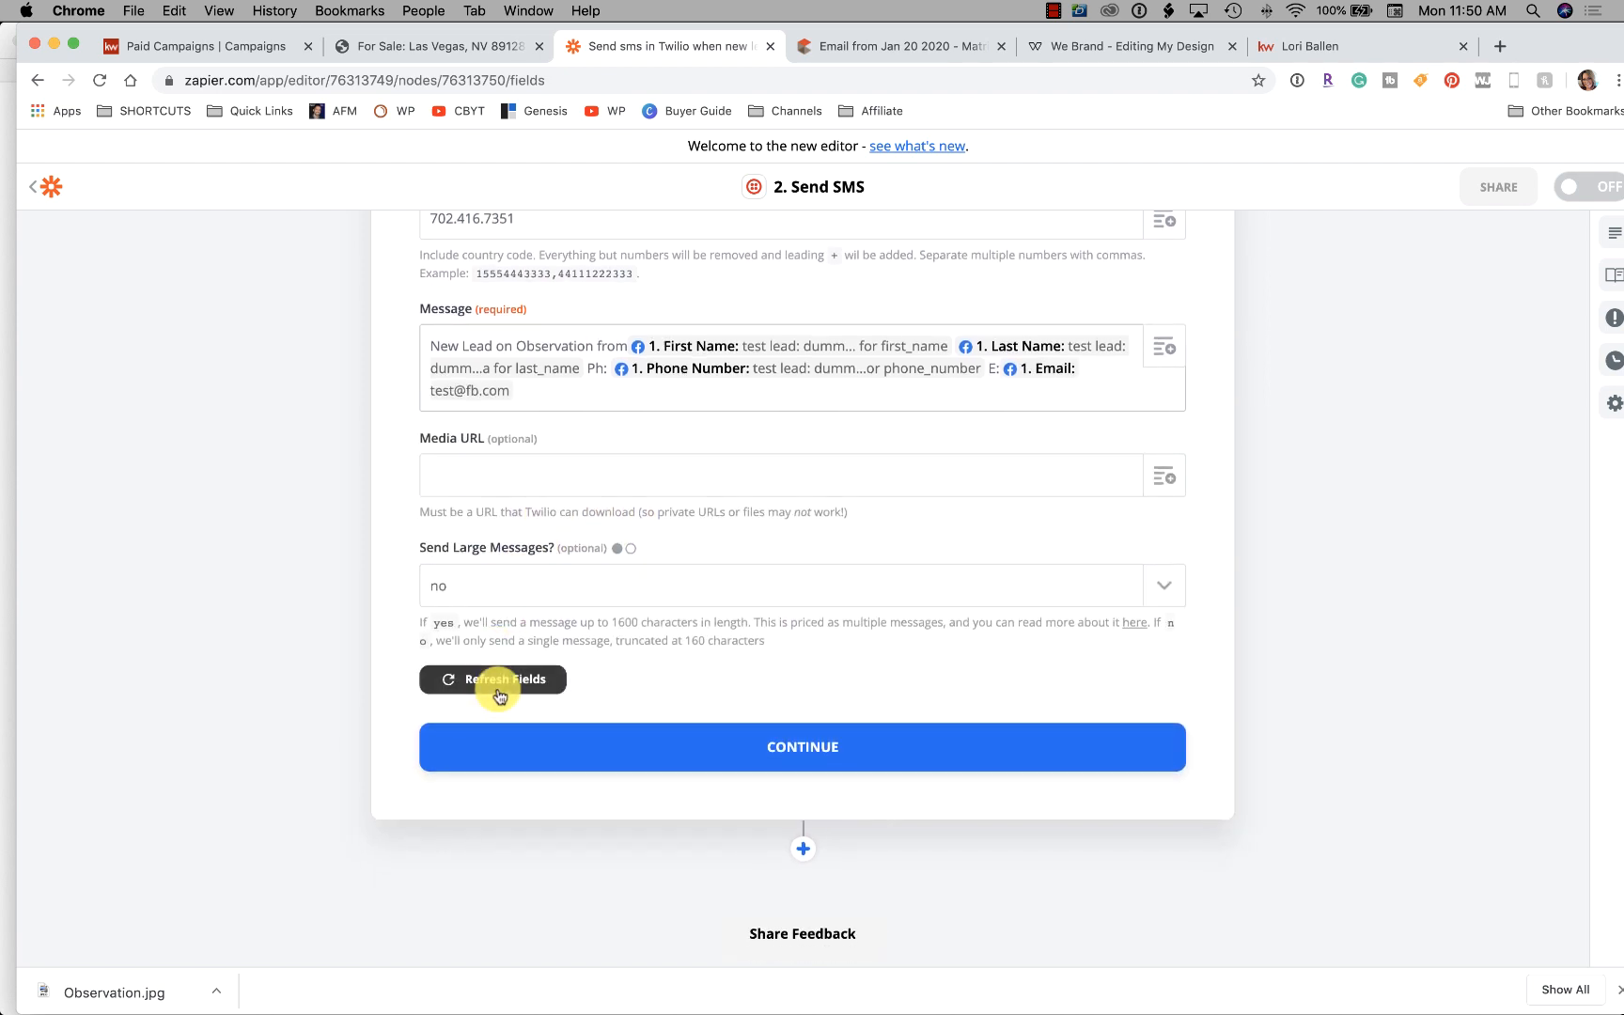
pyautogui.click(857, 745)
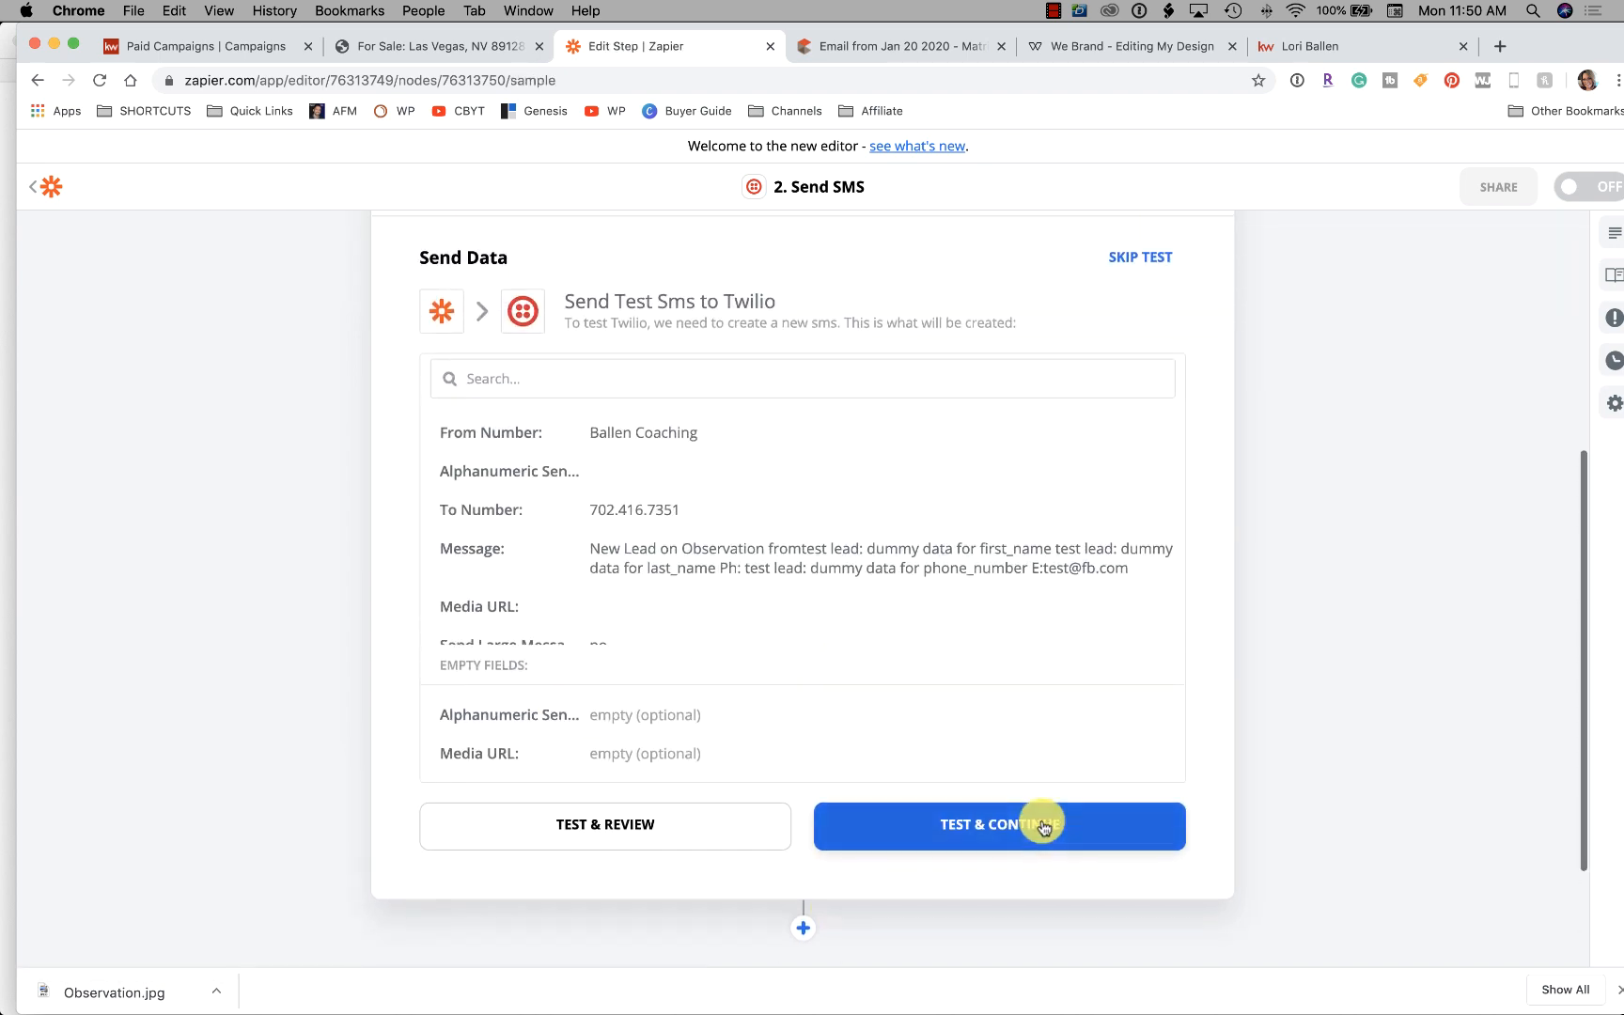
# Add an Email by Zapier step after the SMS step using the Send Outbound Email event
pyautogui.scroll(-3, 1073, 837)
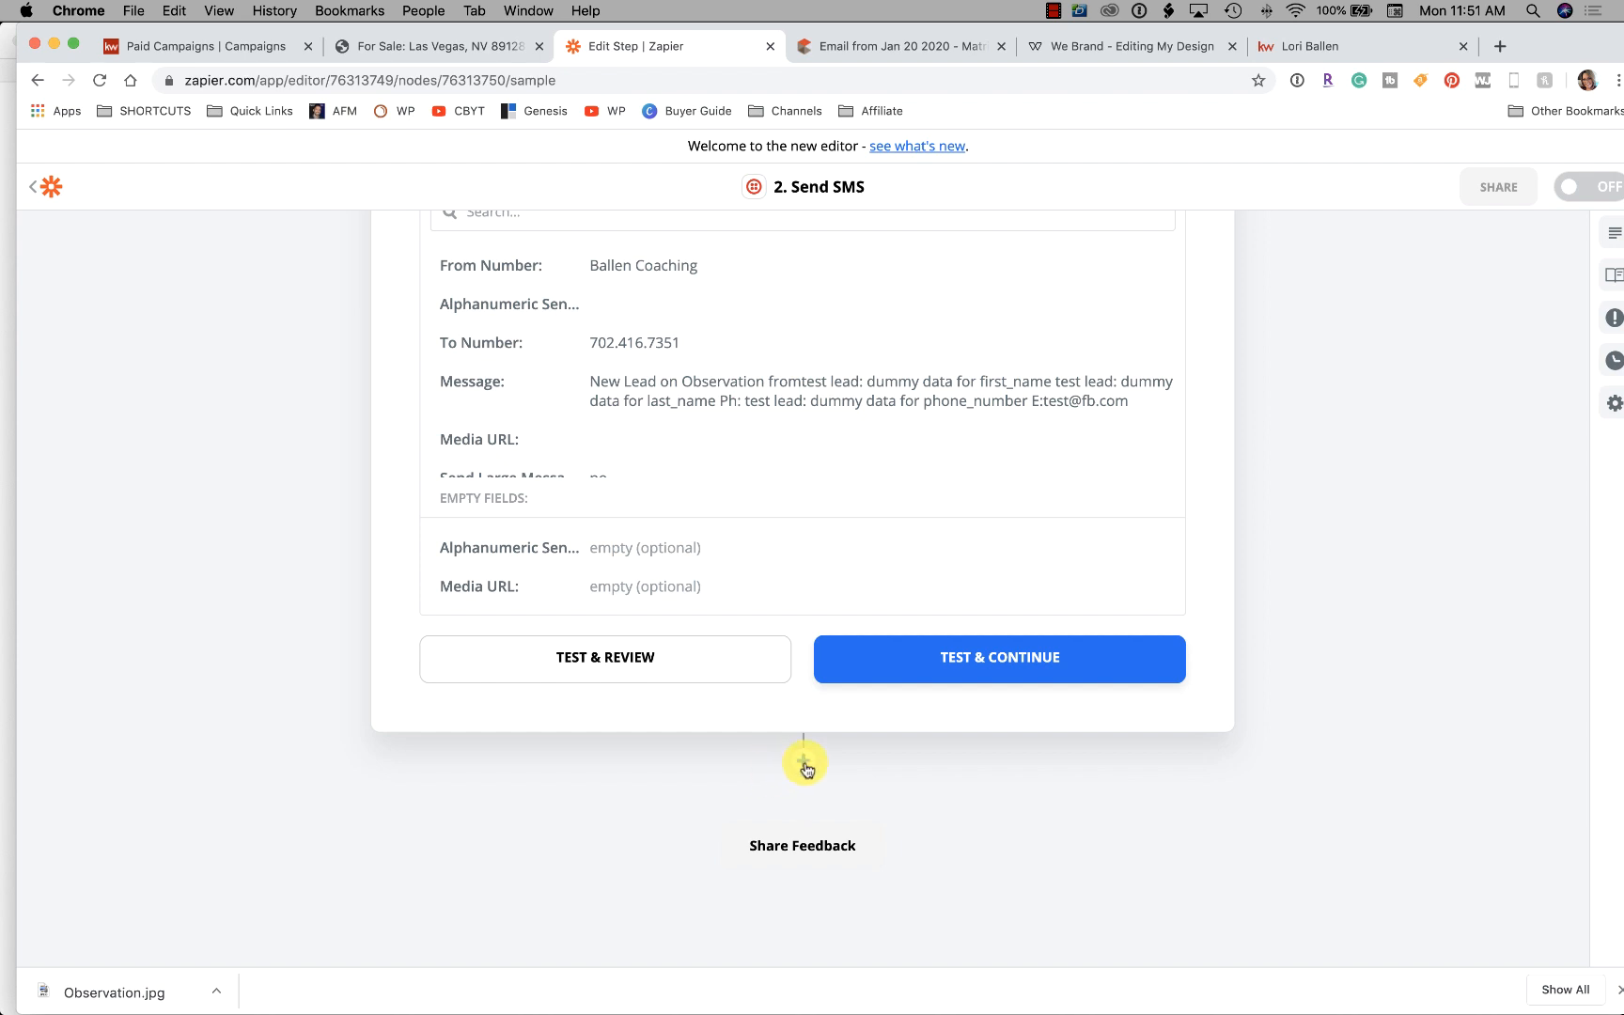
pyautogui.click(804, 762)
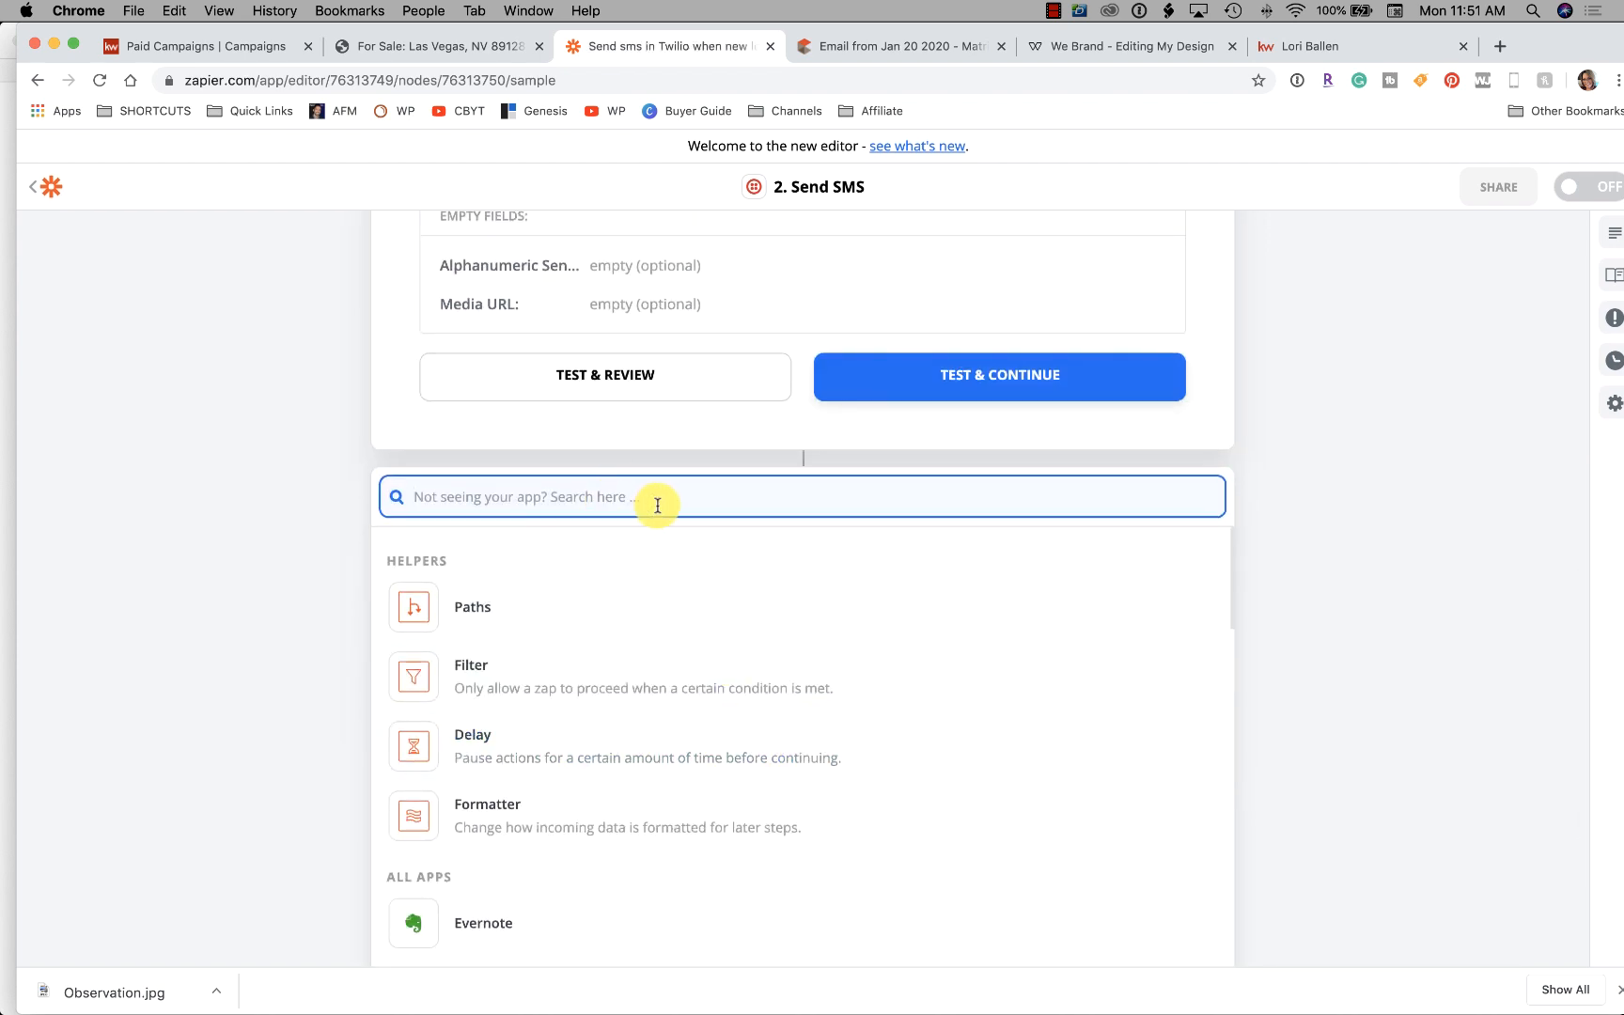
pyautogui.scroll(-8, 722, 570)
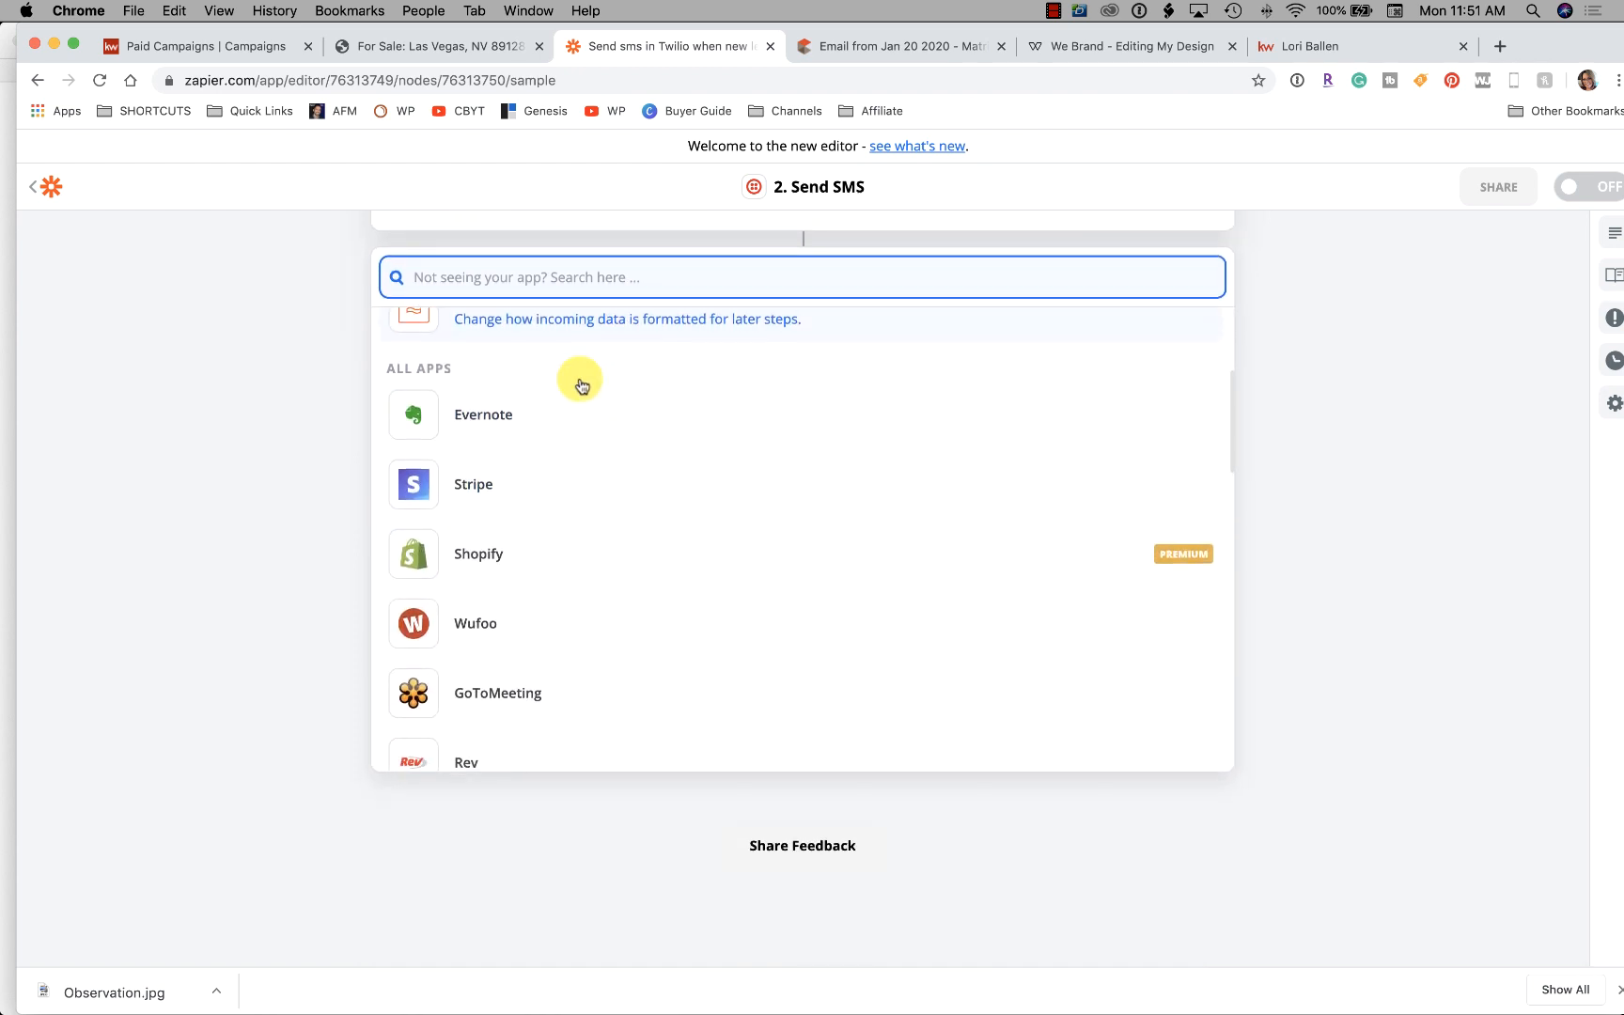
pyautogui.write('email')
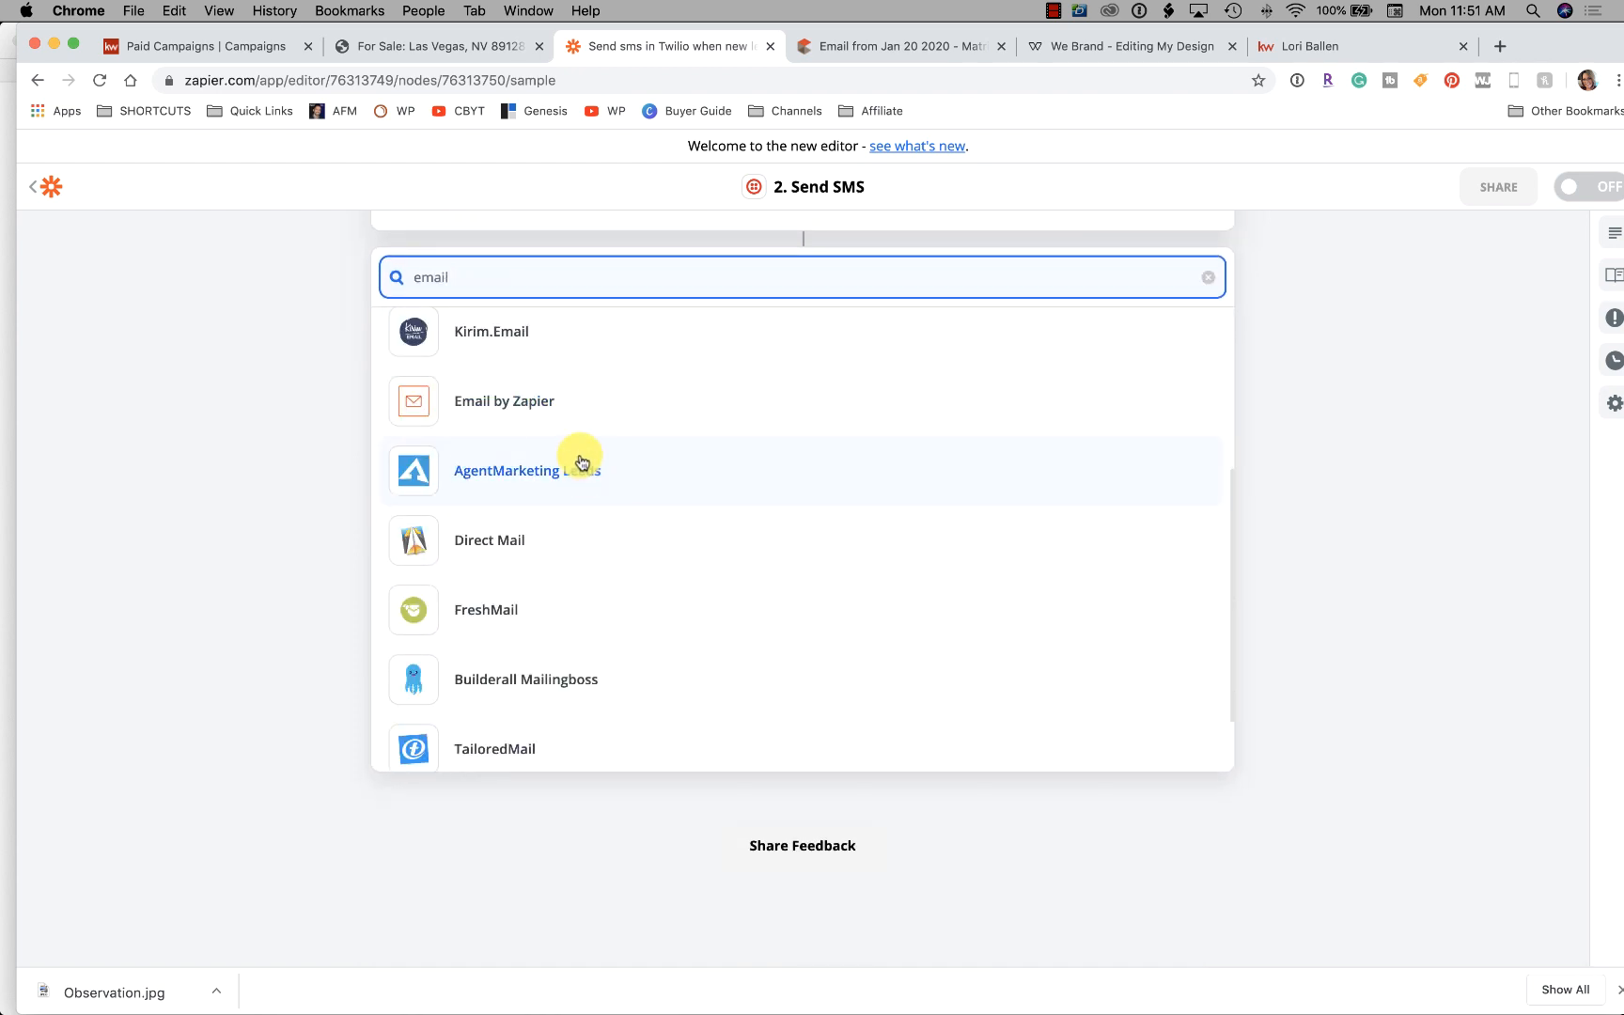
pyautogui.click(562, 416)
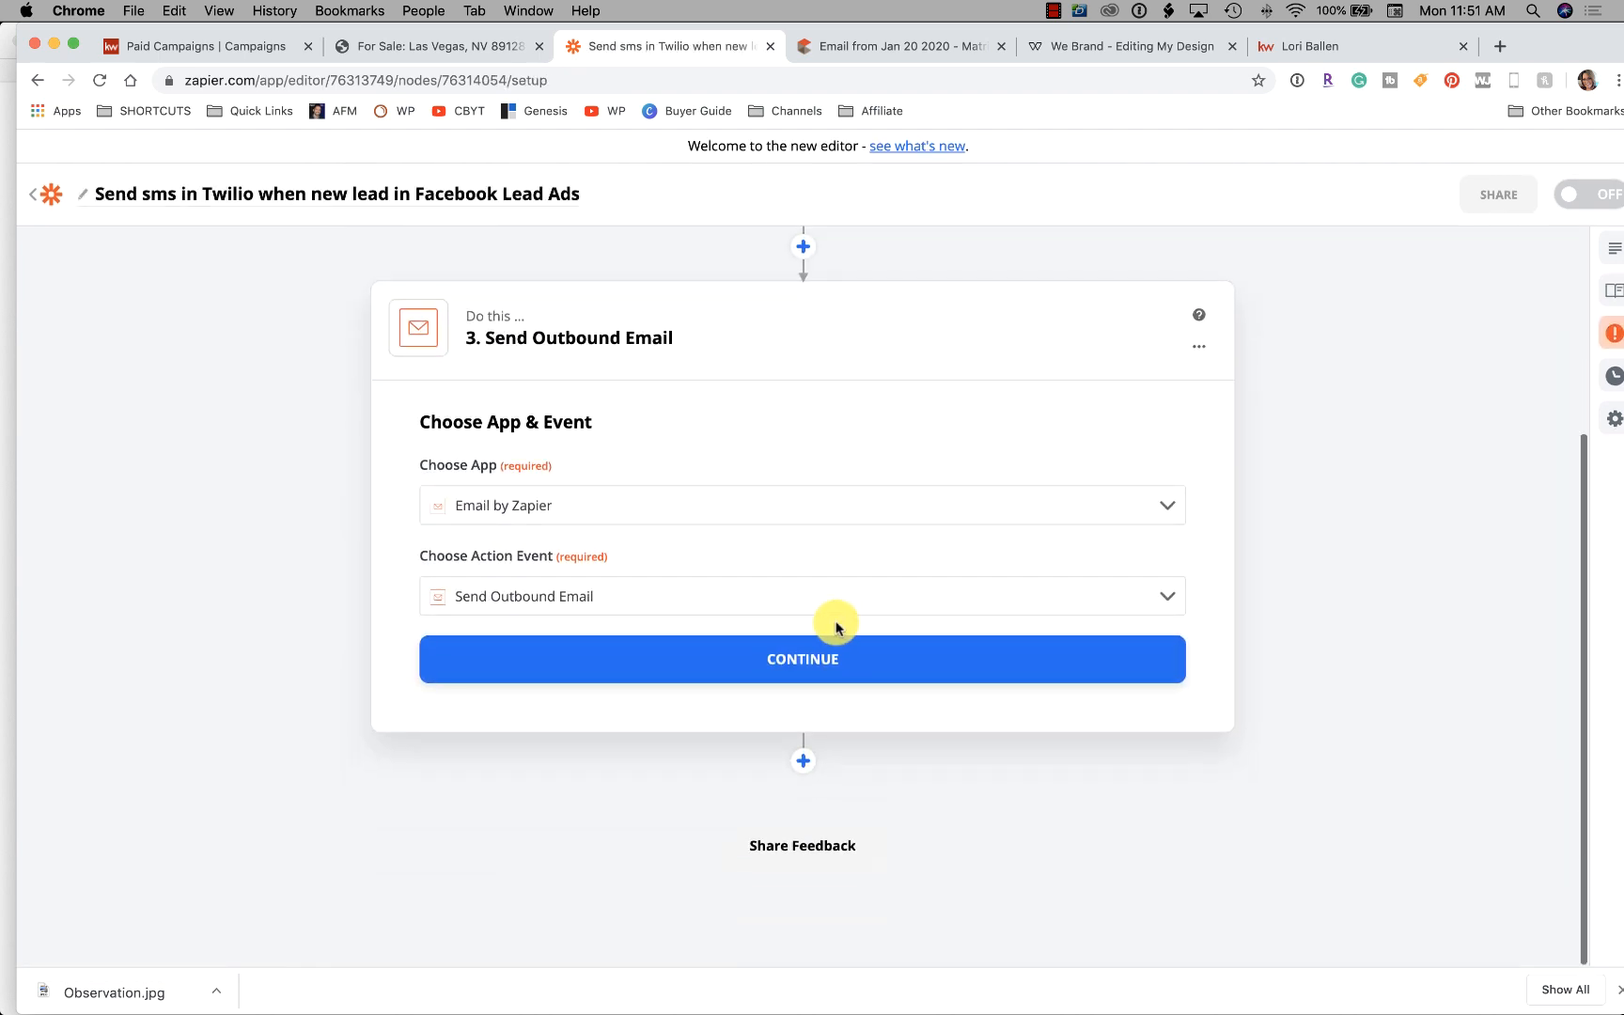
pyautogui.click(794, 661)
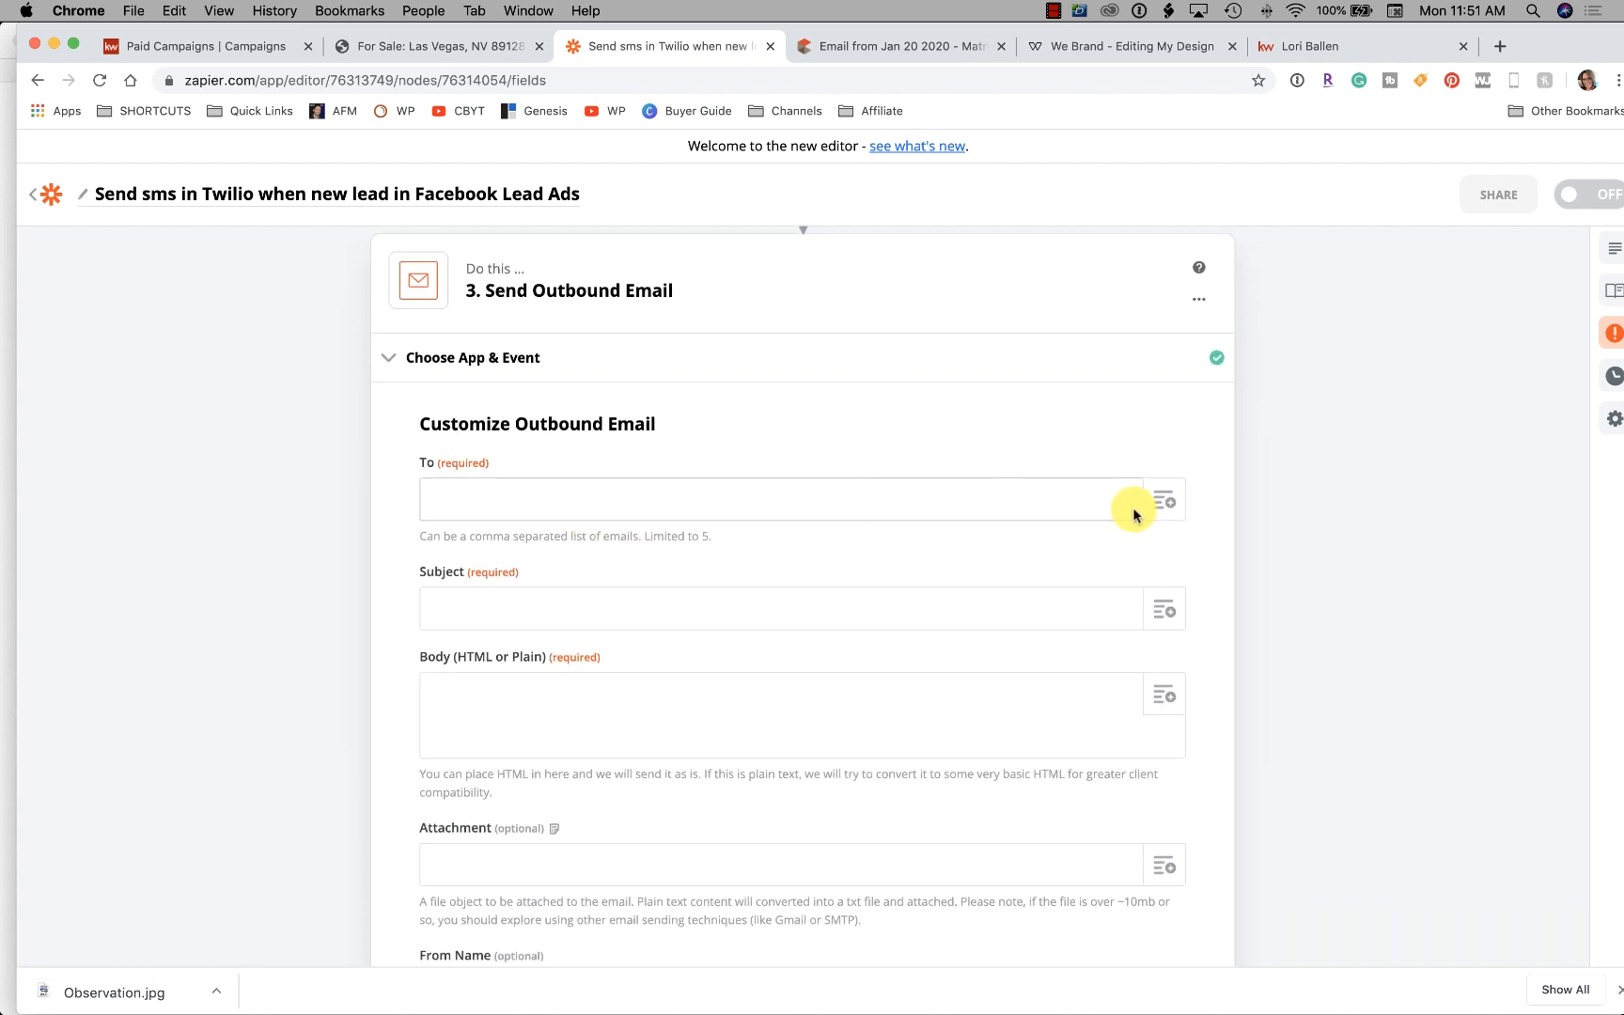
# Copy the contact's email address from the Notes entry into the email's To field
pyautogui.moveTo(846, 1009)
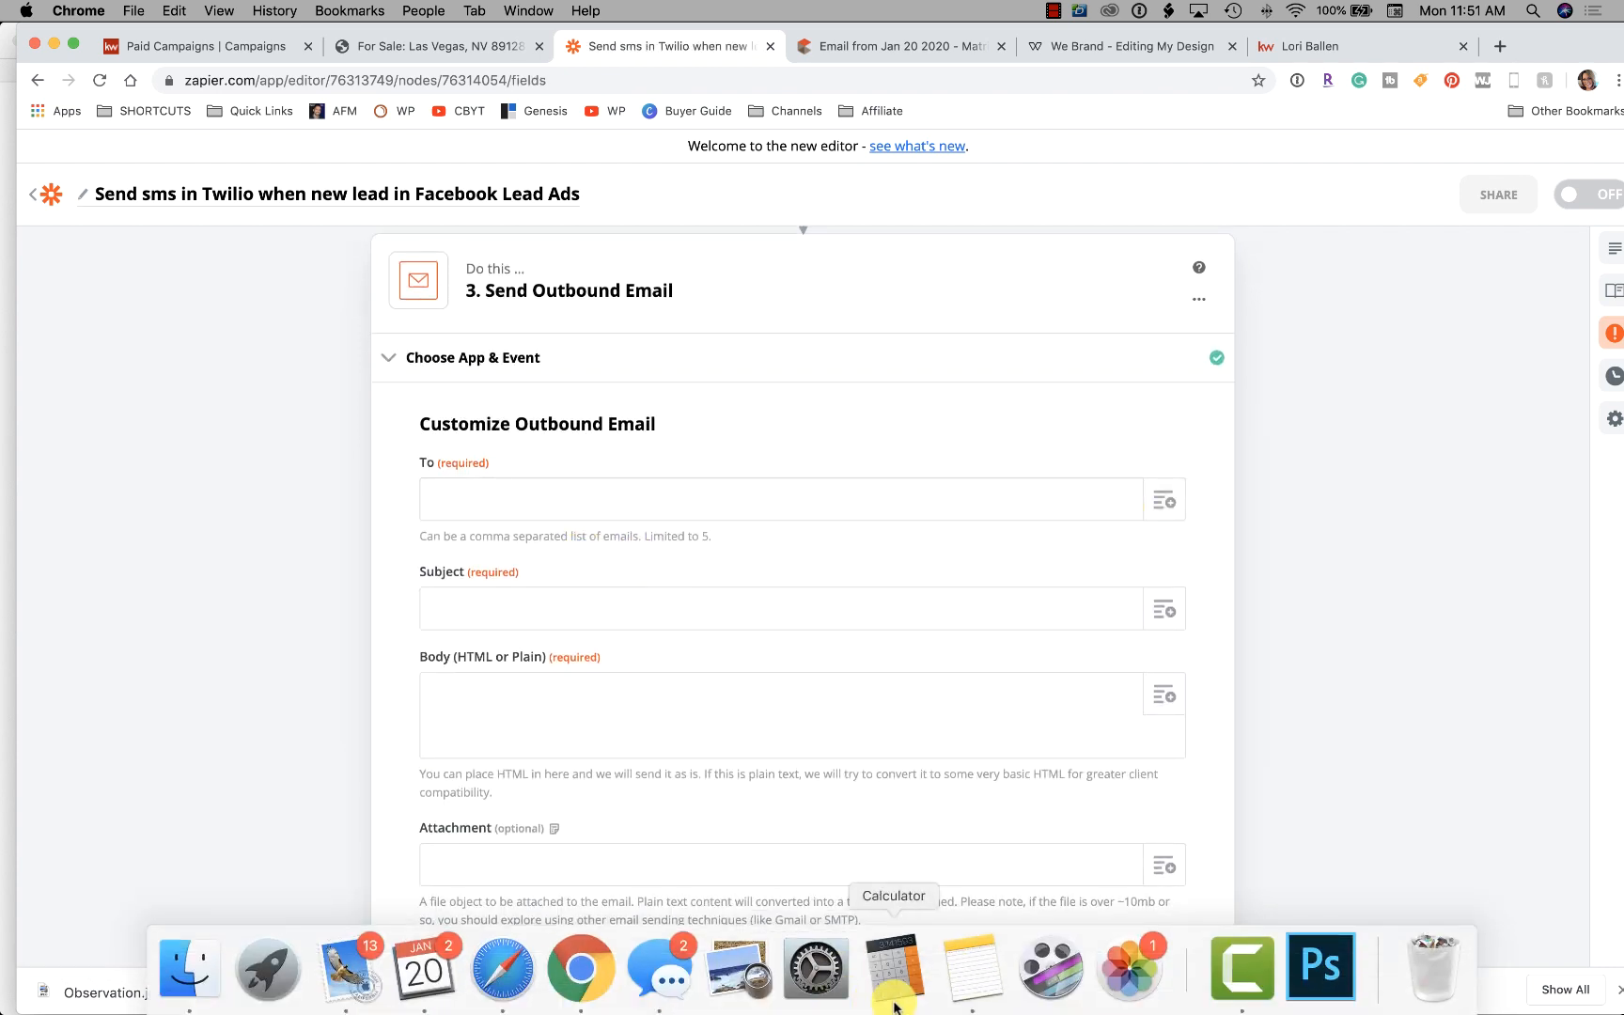
pyautogui.click(971, 982)
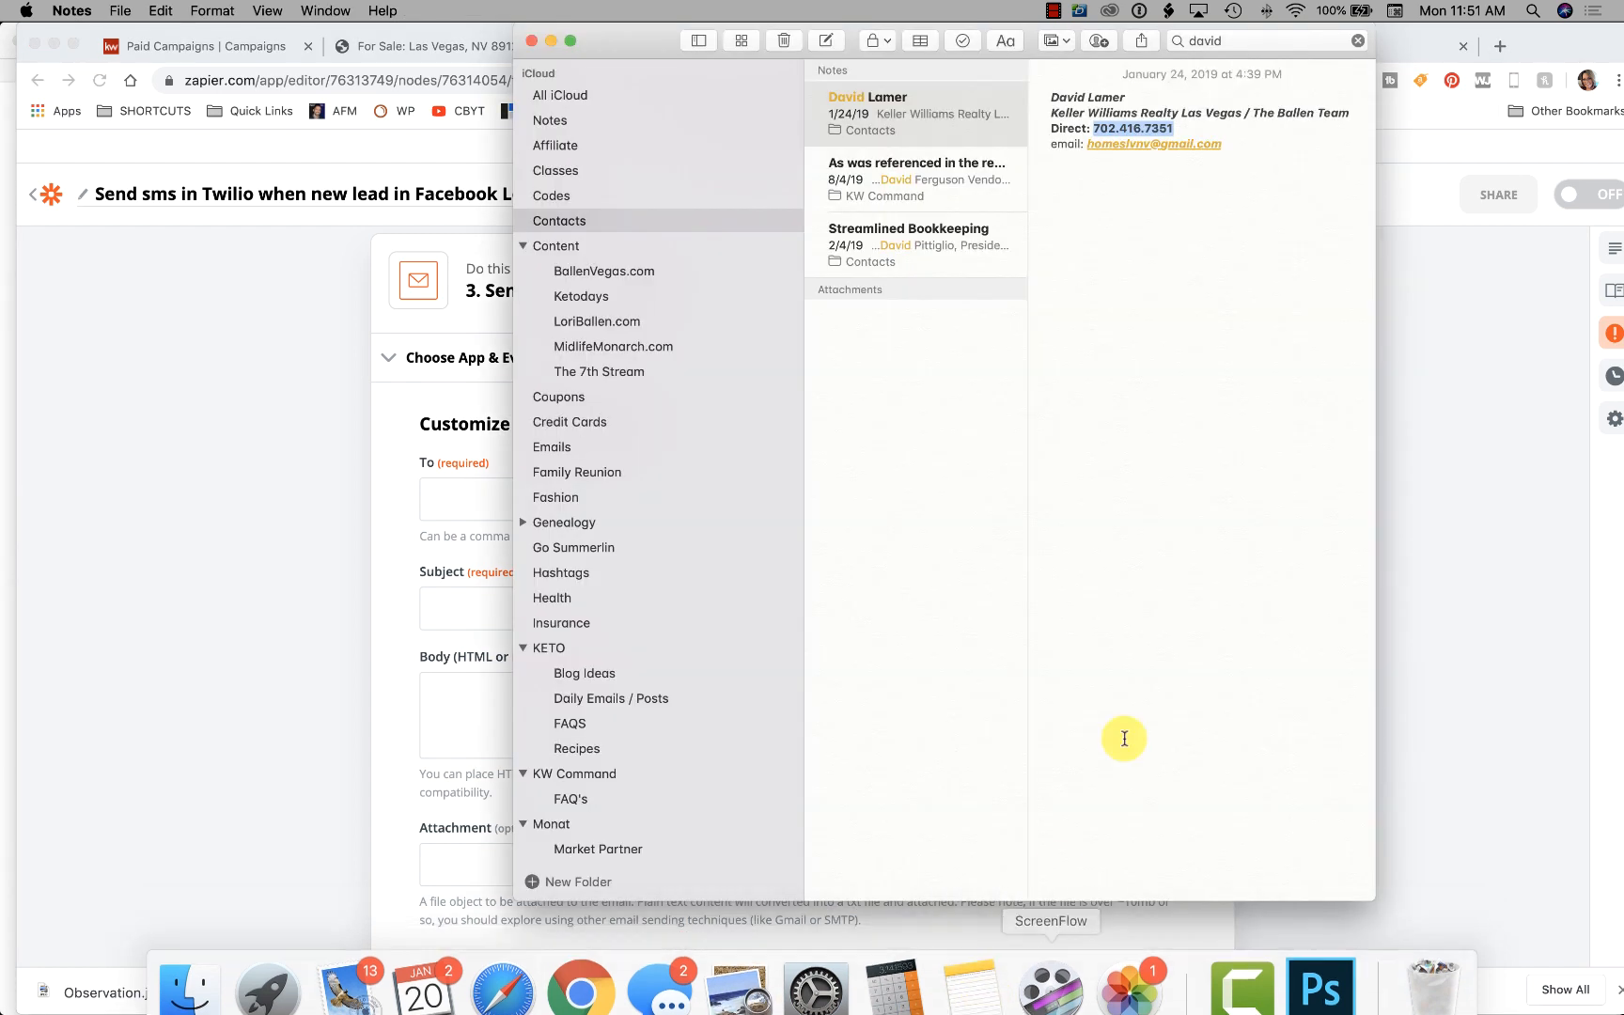
pyautogui.moveTo(1230, 143); pyautogui.dragTo(1088, 144)
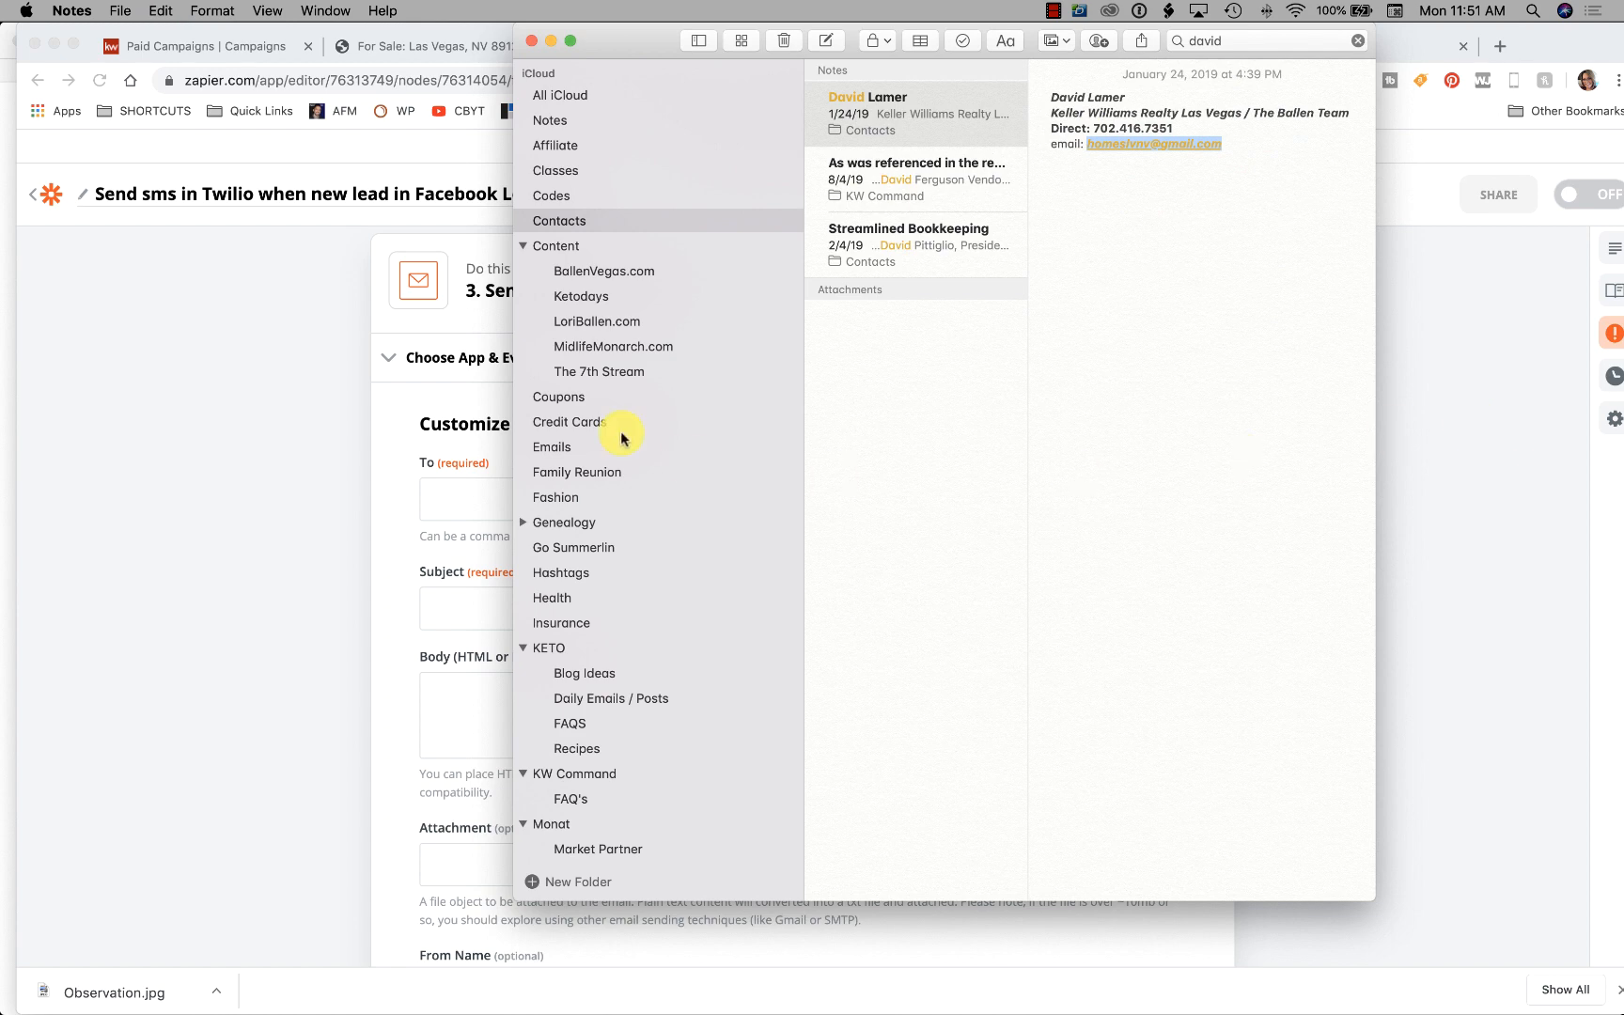
pyautogui.click(435, 500)
pyautogui.scroll(-2, 490, 492)
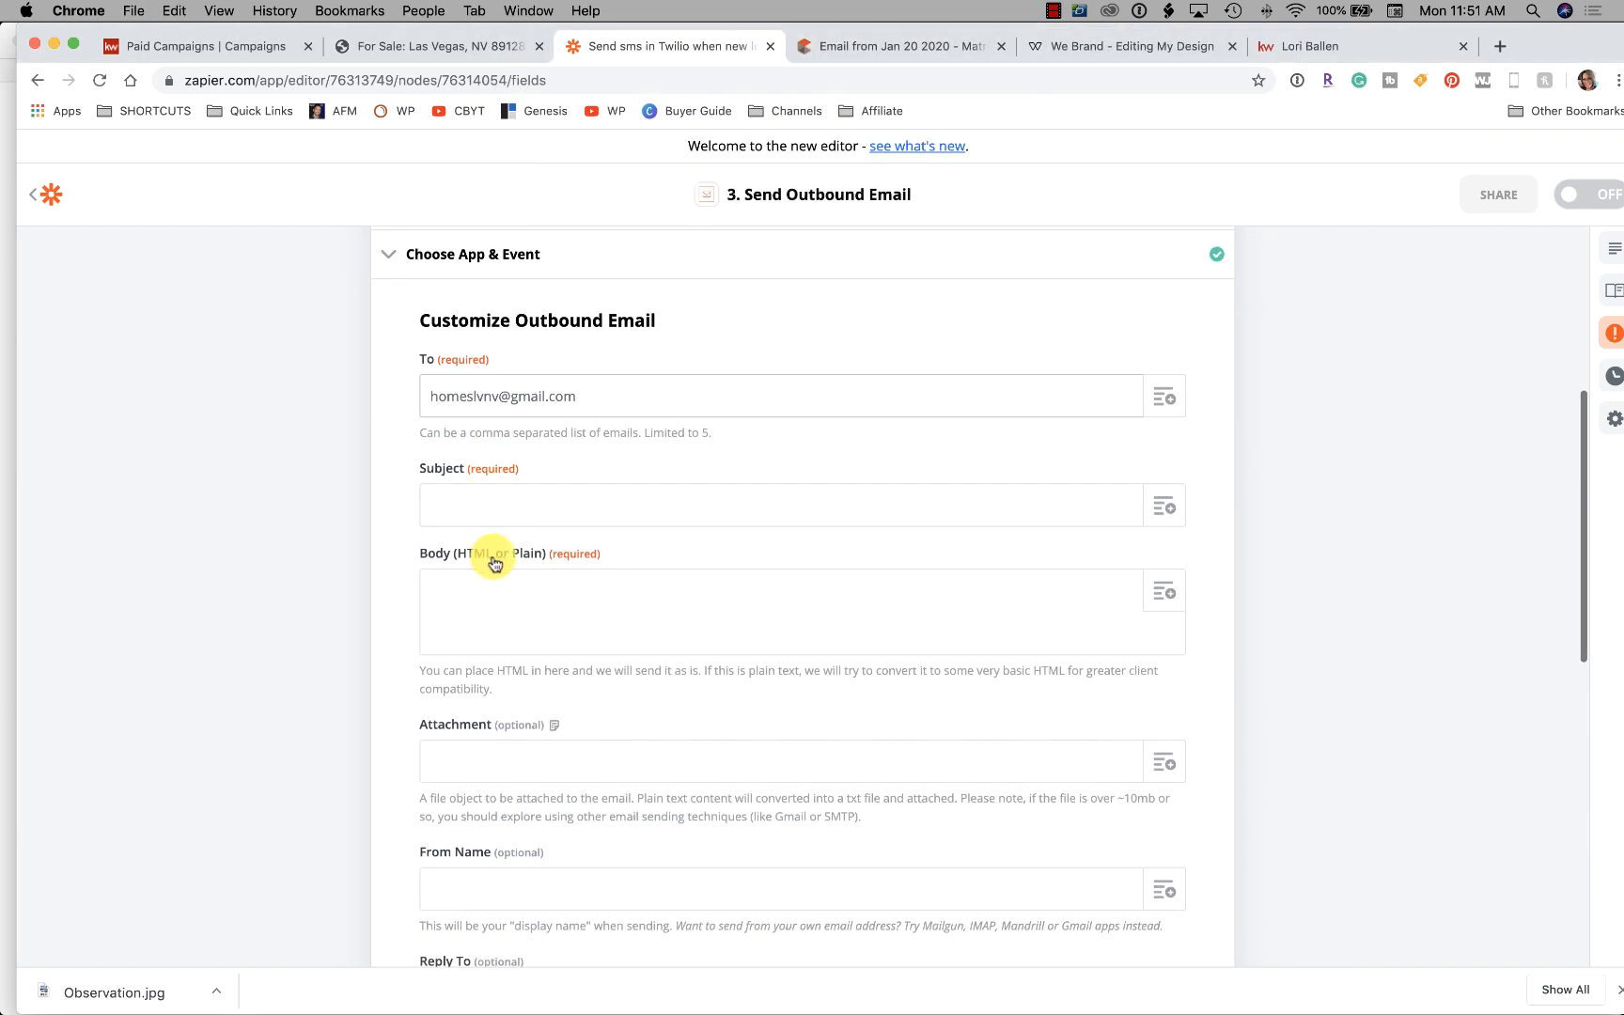
# Enter the subject 'New Lead on Observation' and begin writing the email body
pyautogui.click(490, 505)
pyautogui.write('New Lead on Observation')
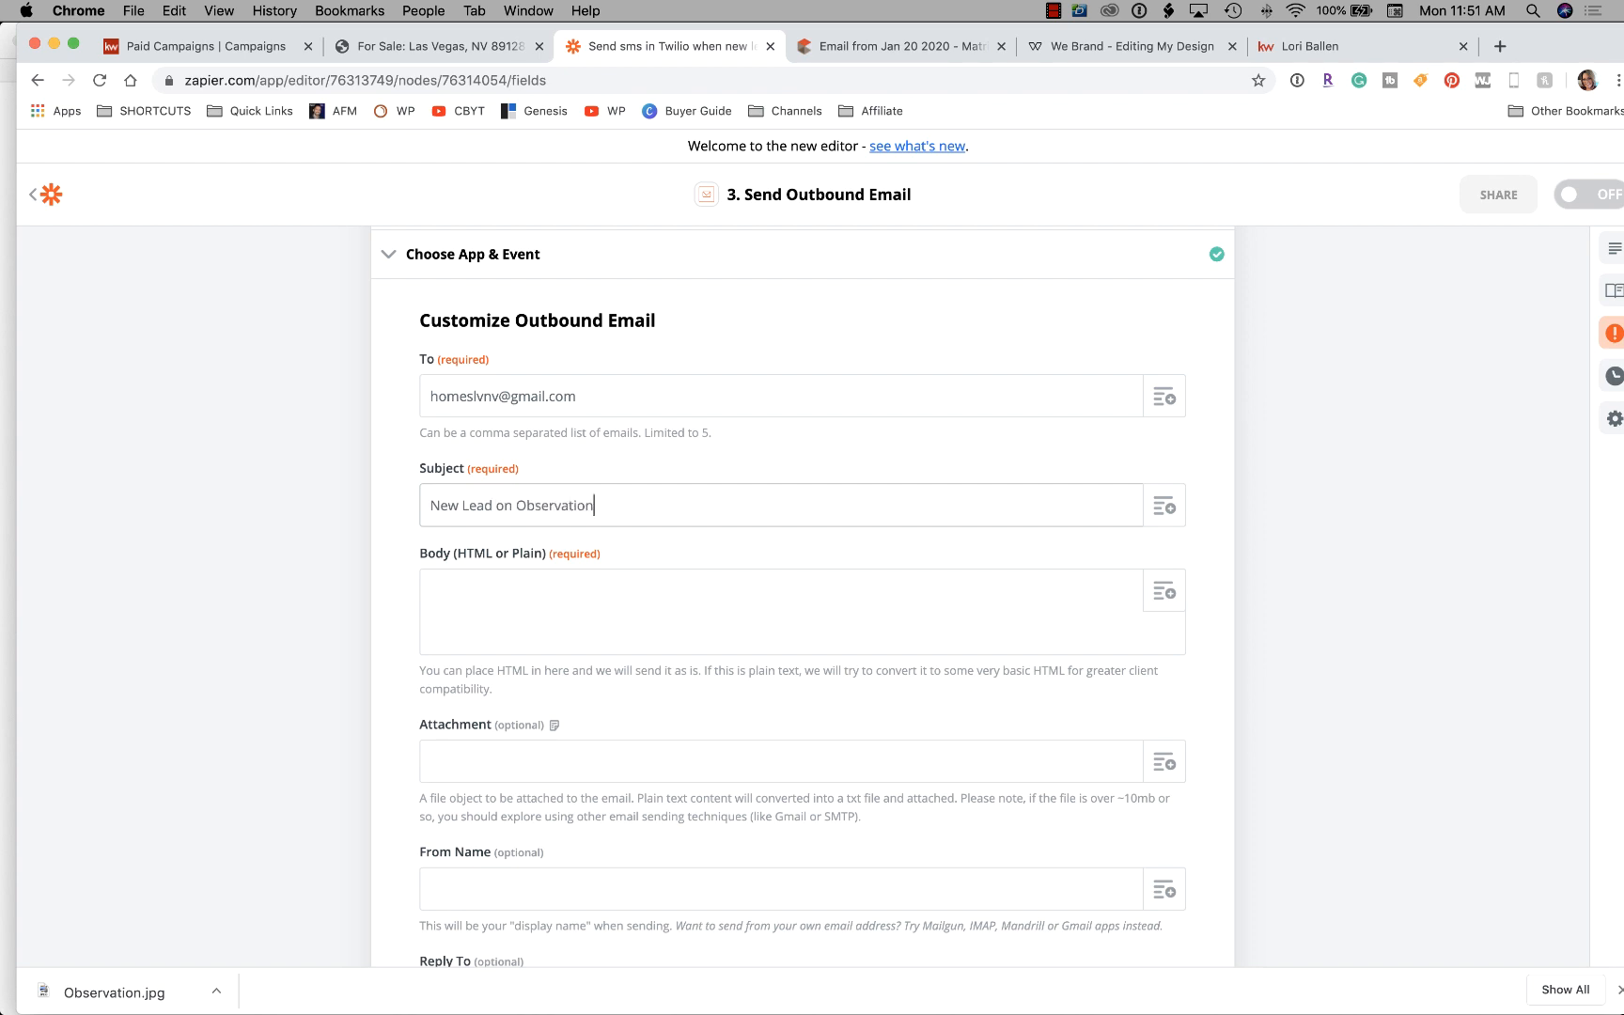
pyautogui.click(510, 585)
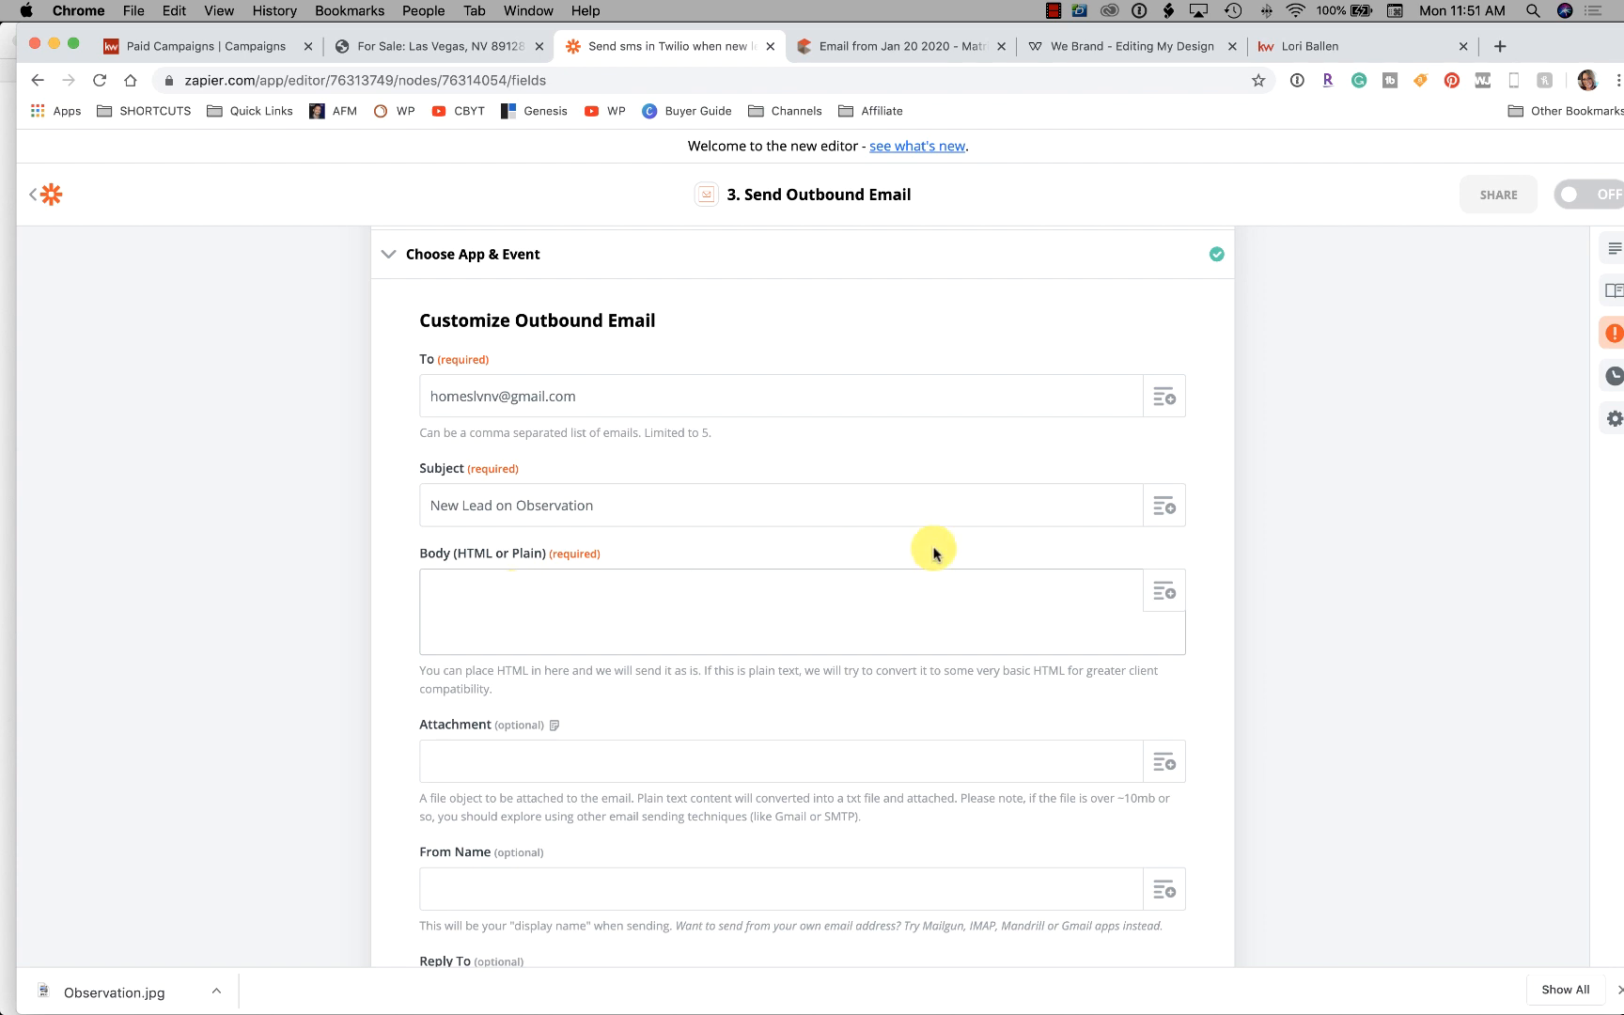
pyautogui.click(1165, 593)
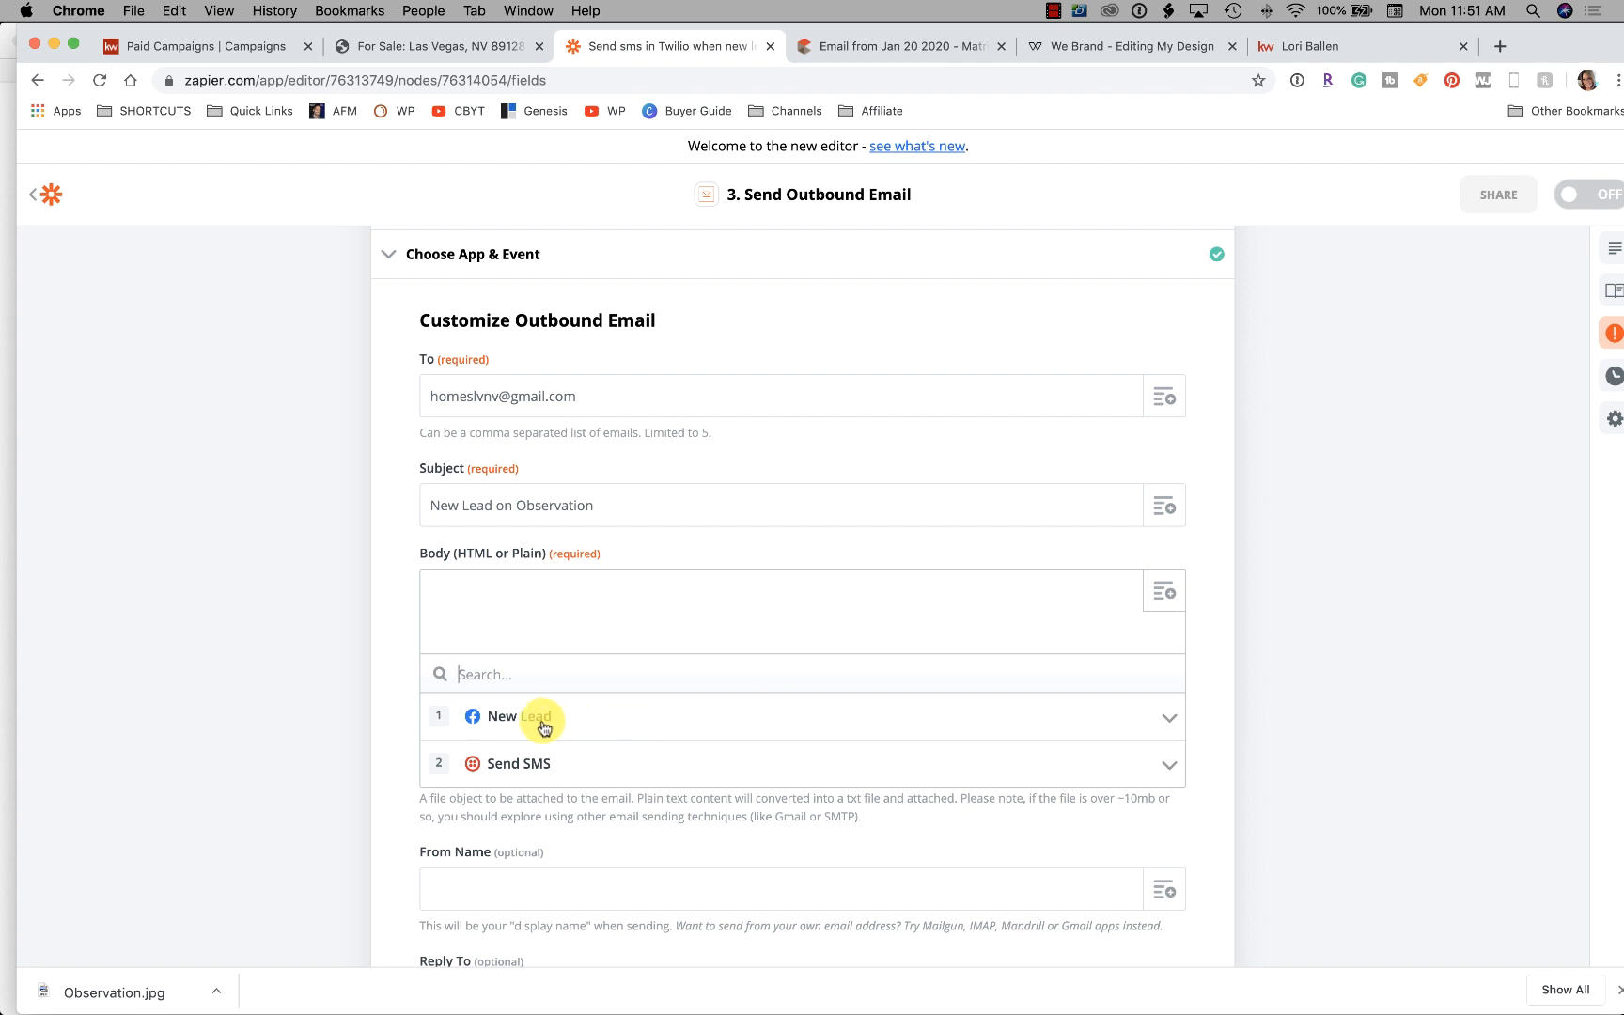
pyautogui.click(531, 622)
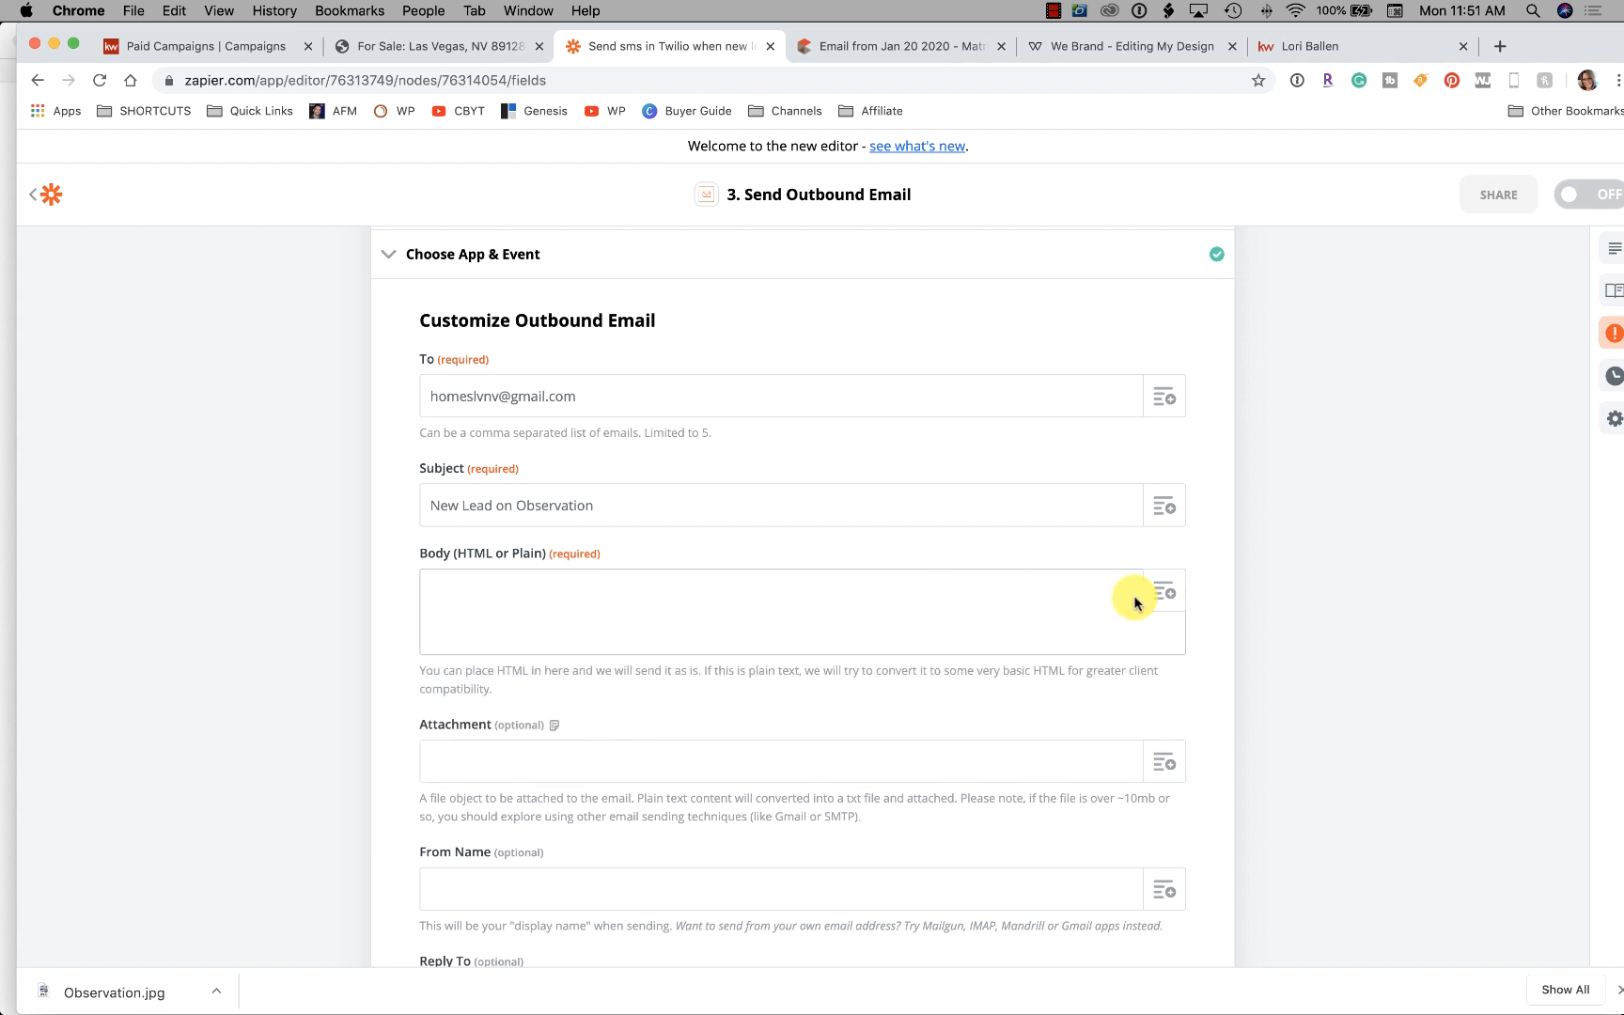
pyautogui.click(1163, 592)
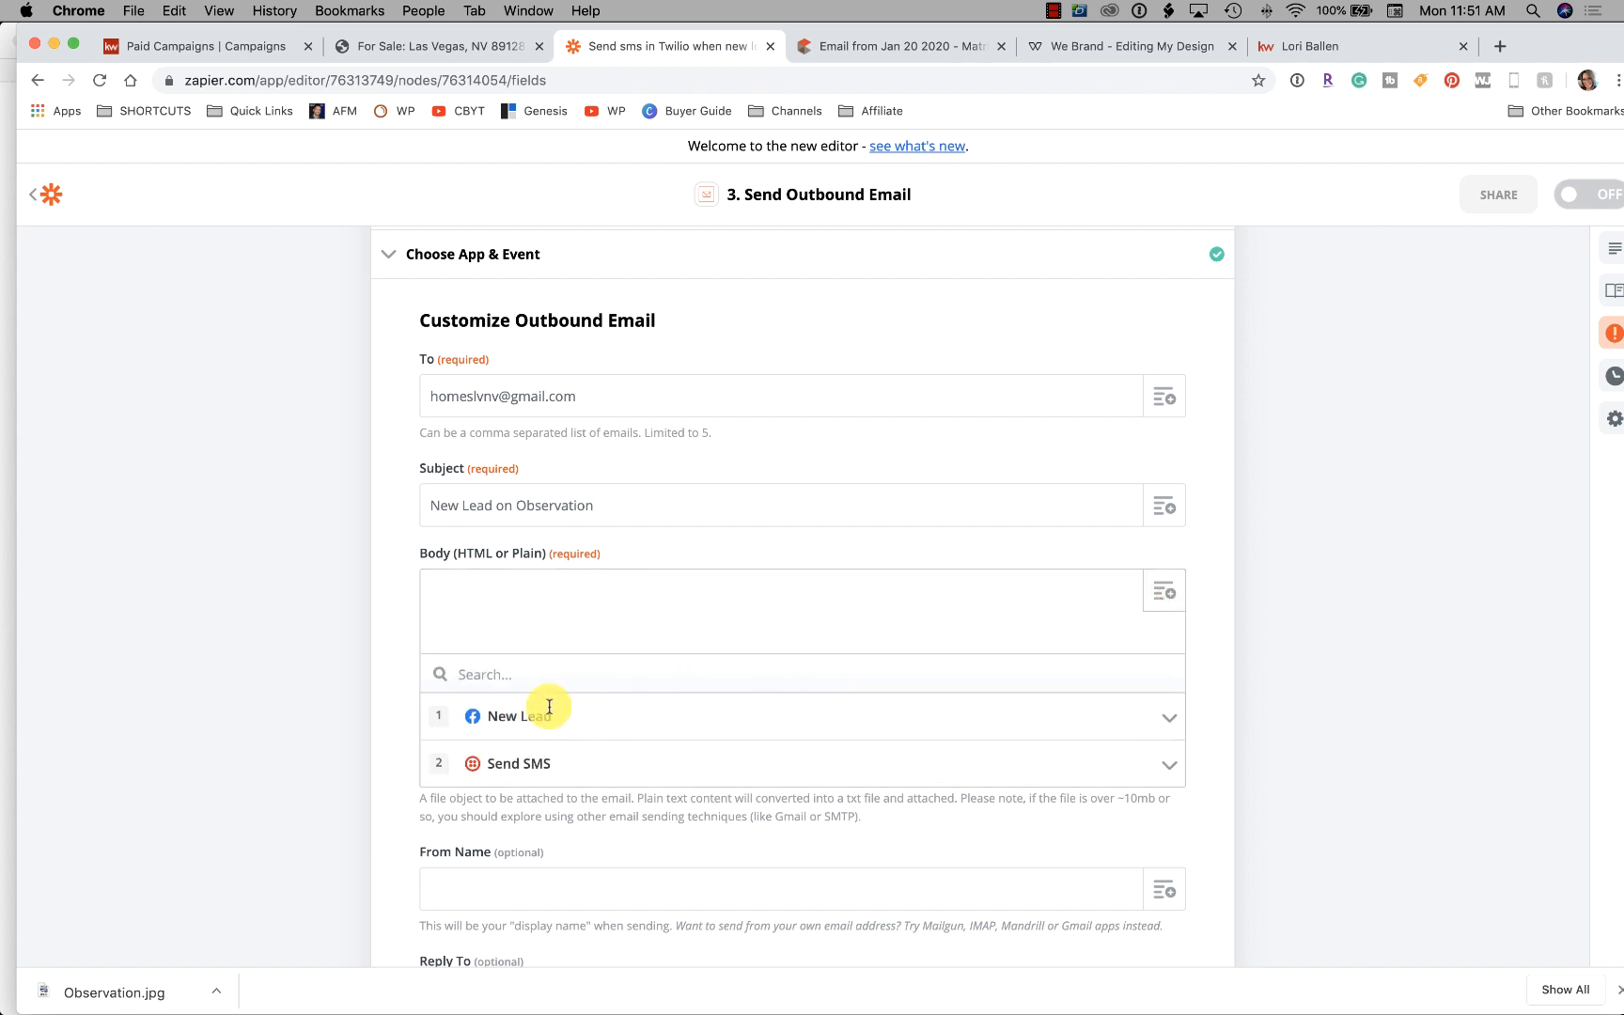
pyautogui.click(542, 623)
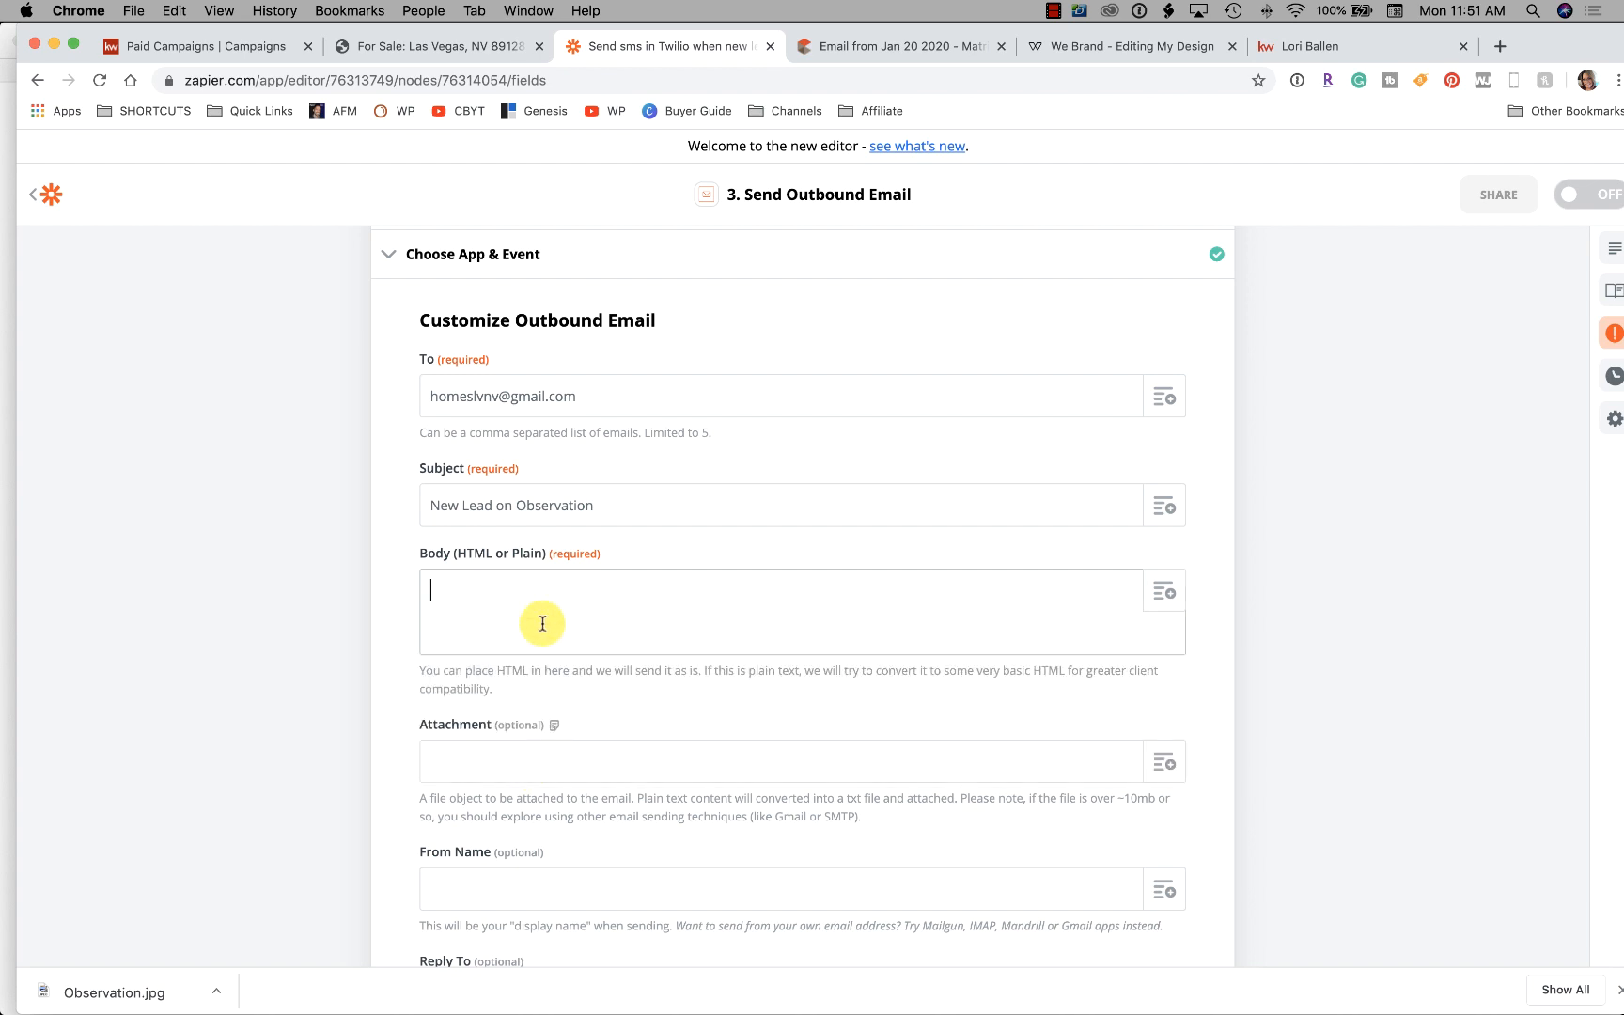
pyautogui.scroll(-5, 542, 623)
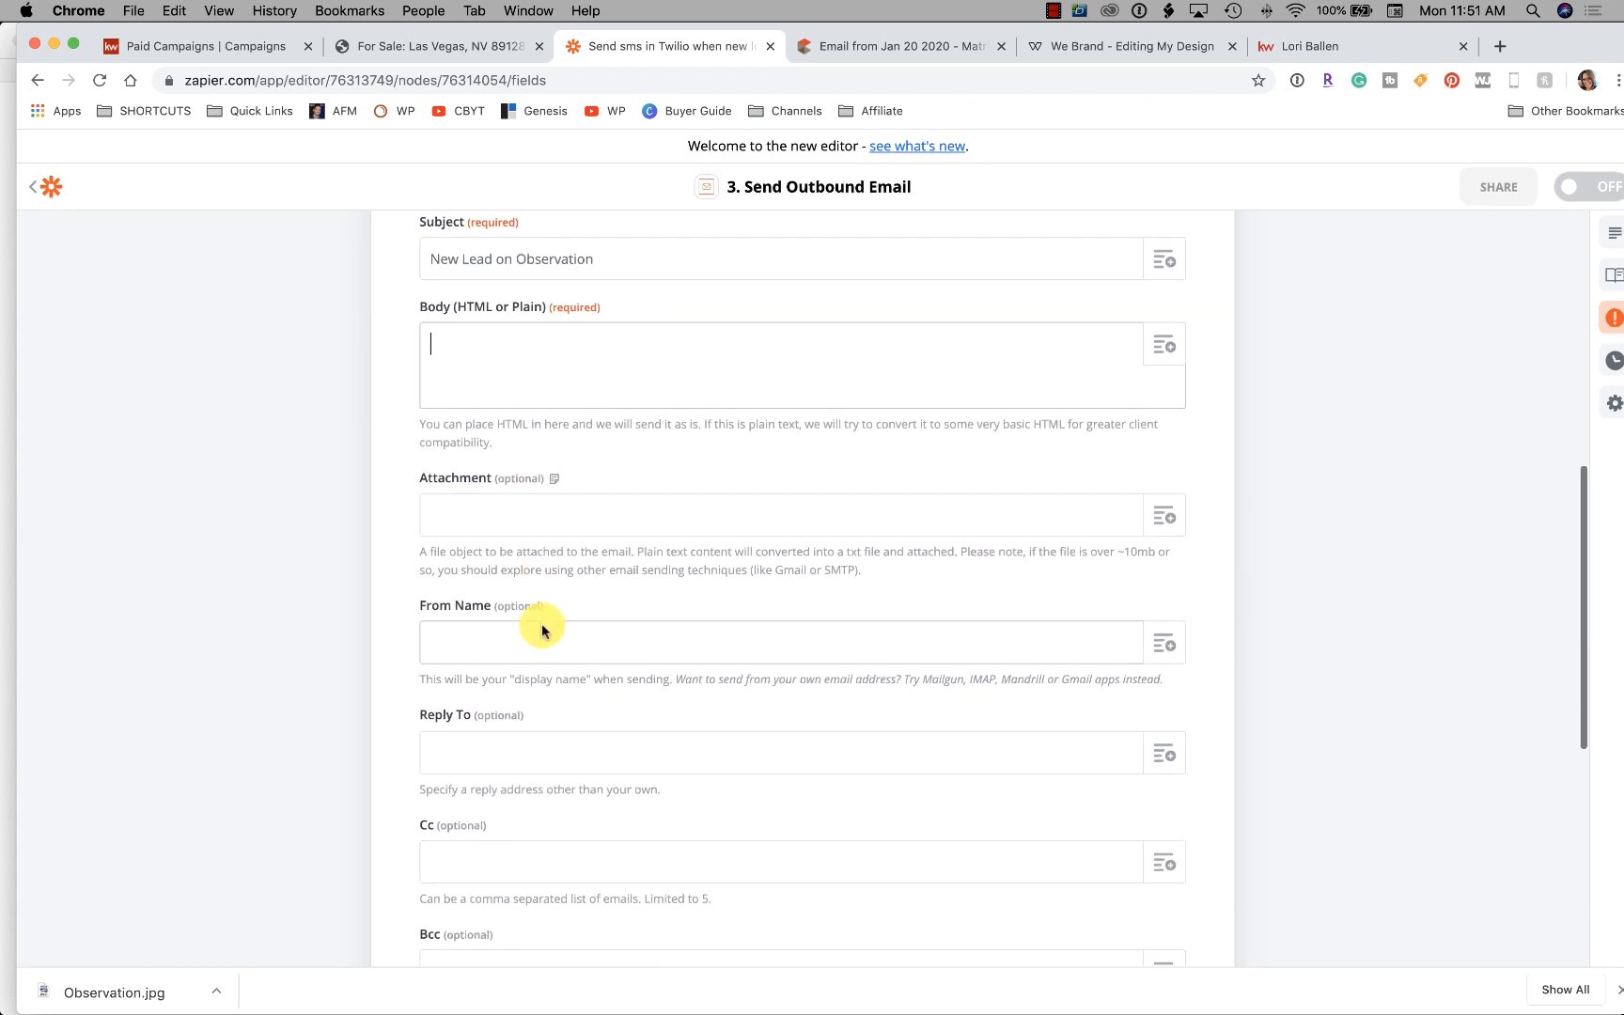
pyautogui.scroll(-5, 542, 625)
pyautogui.scroll(6, 542, 625)
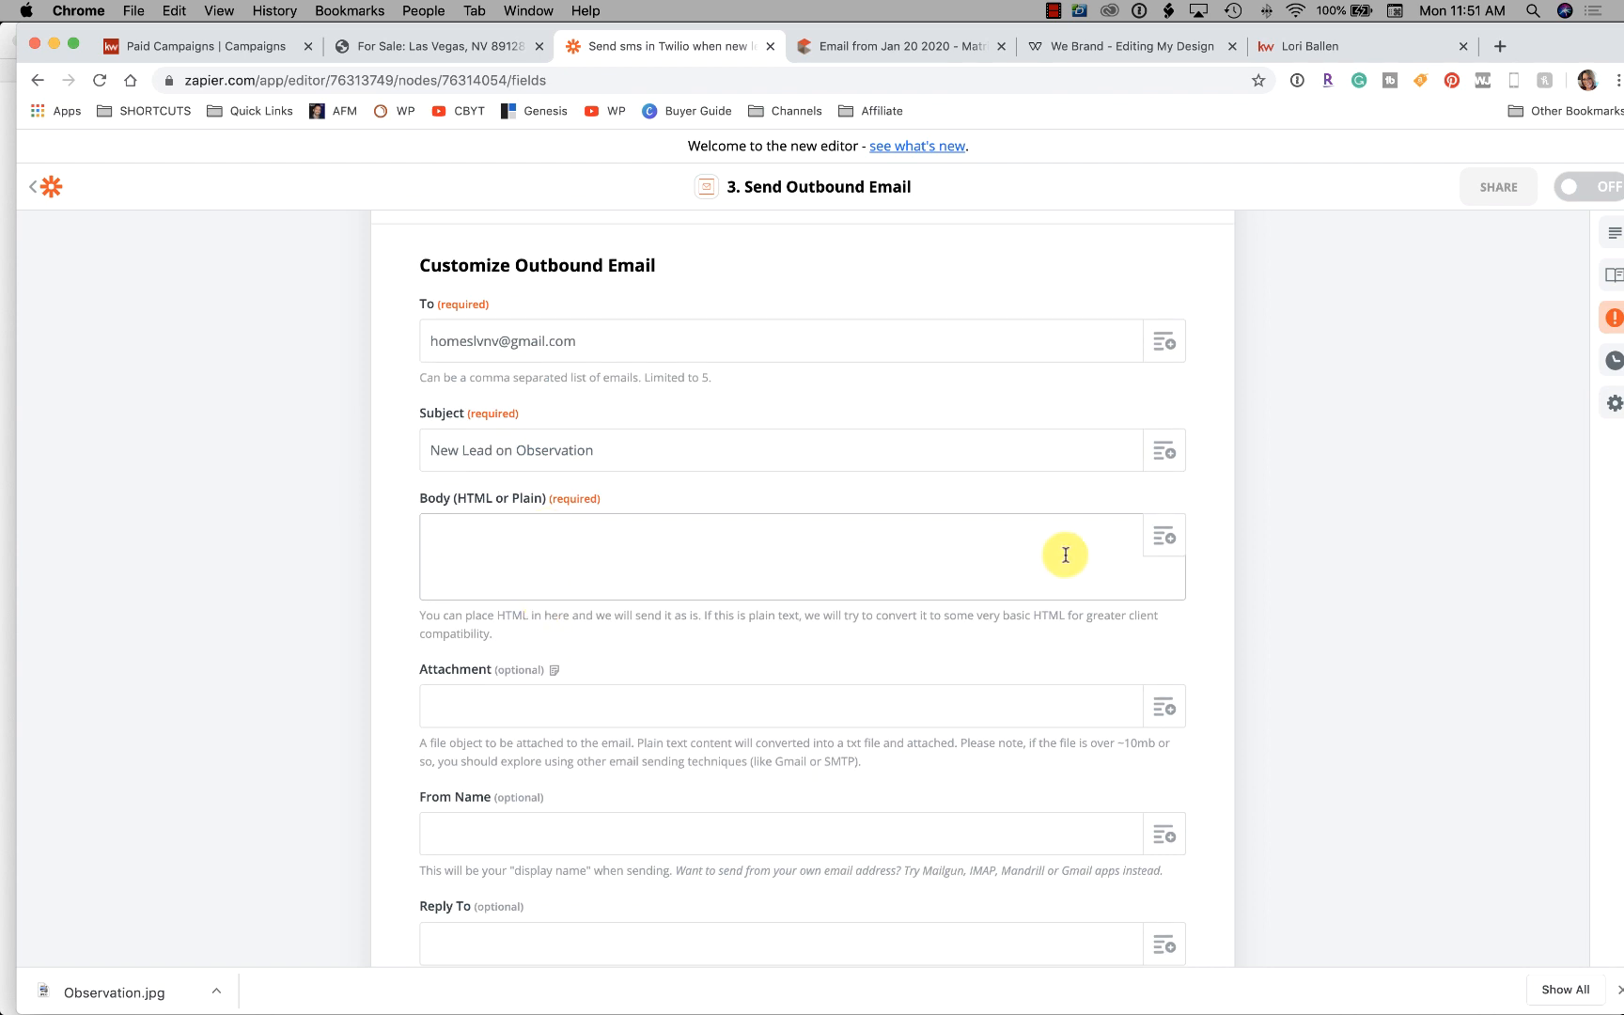
# Insert the lead's First Name and Last Name from the New Lead trigger into the body
pyautogui.click(1164, 537)
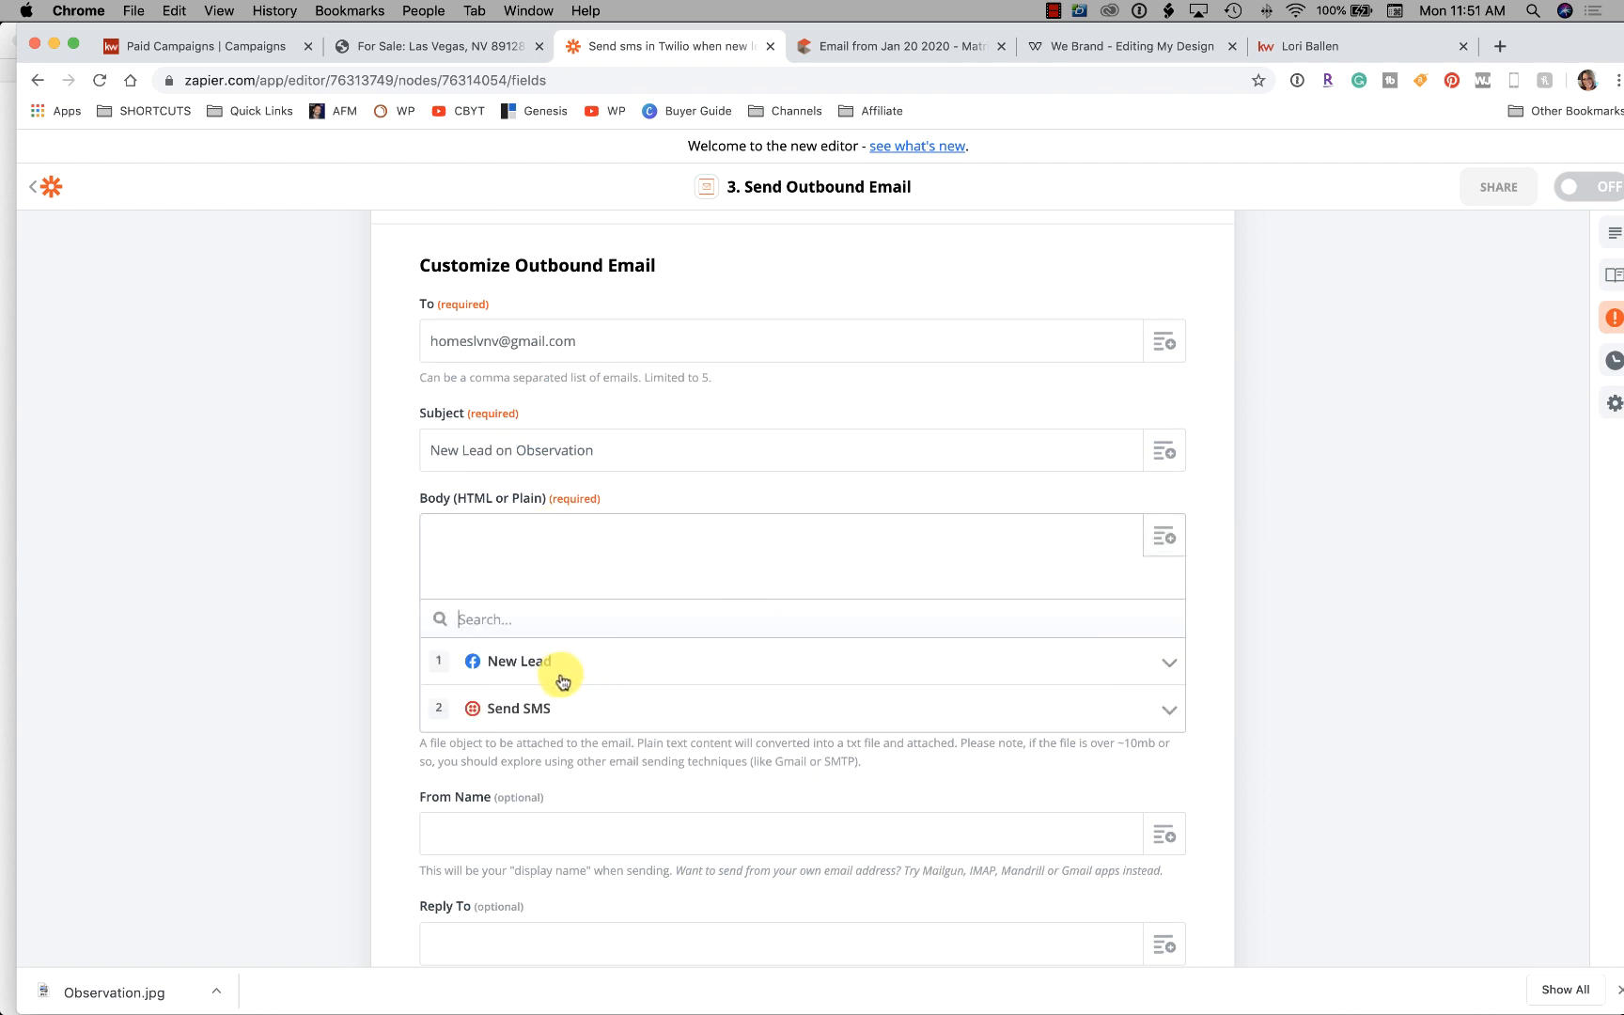
pyautogui.rightClick(518, 666)
pyautogui.click(503, 668)
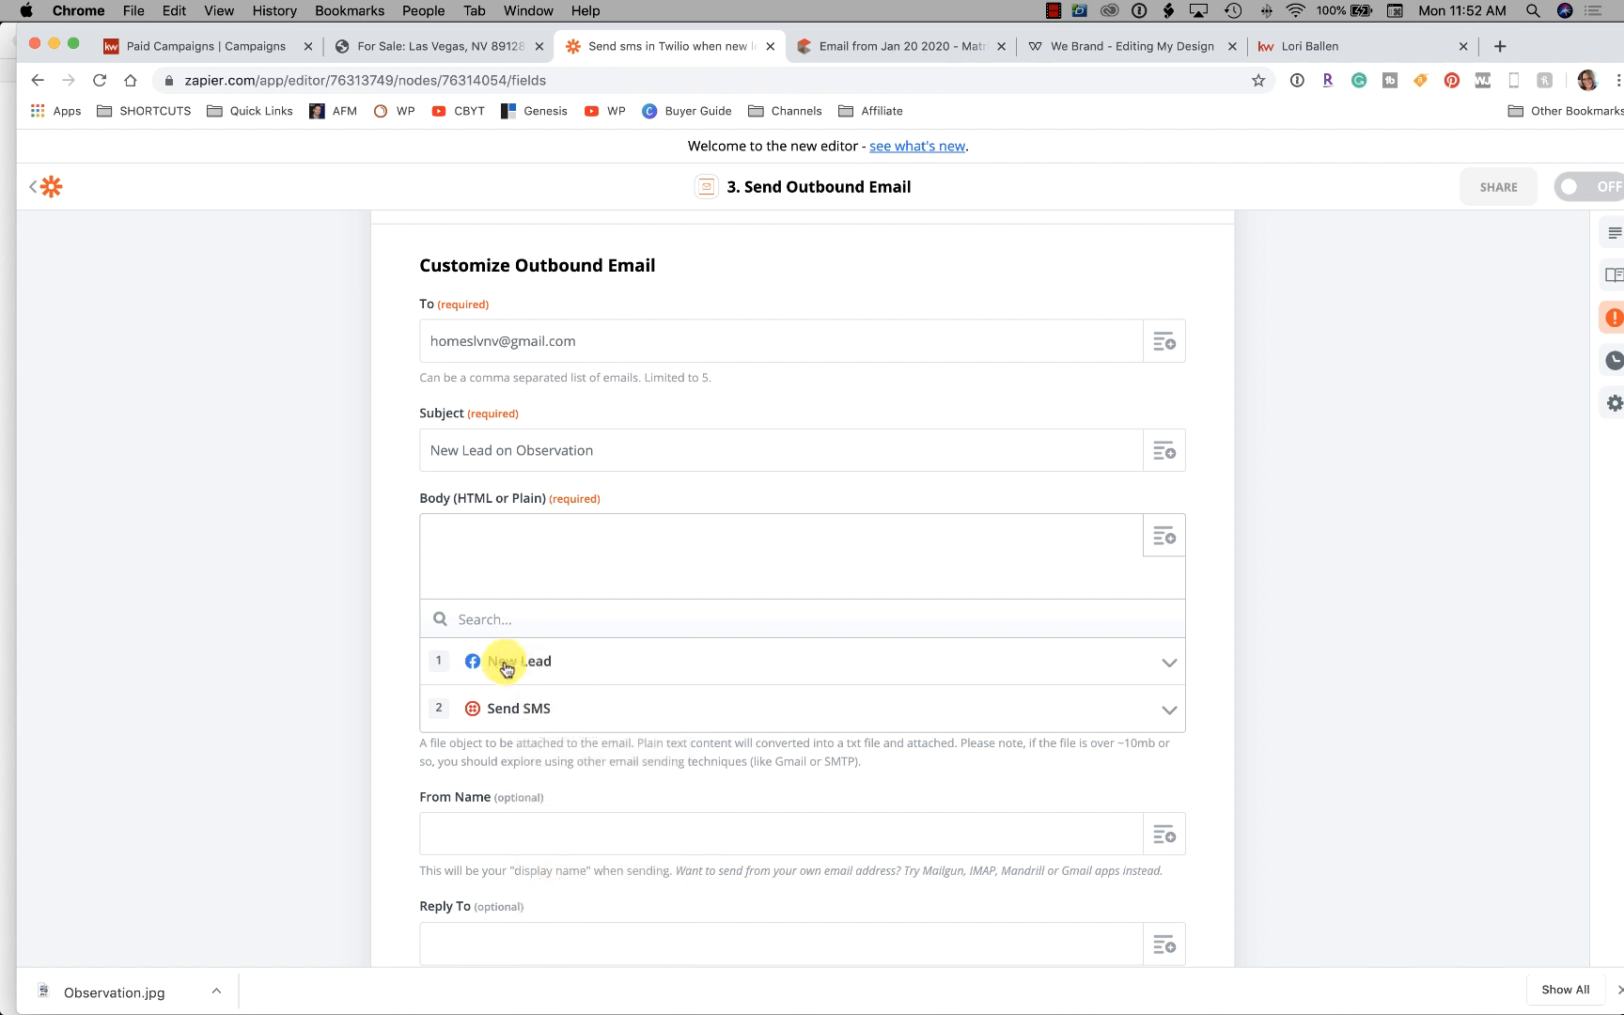
pyautogui.click(508, 674)
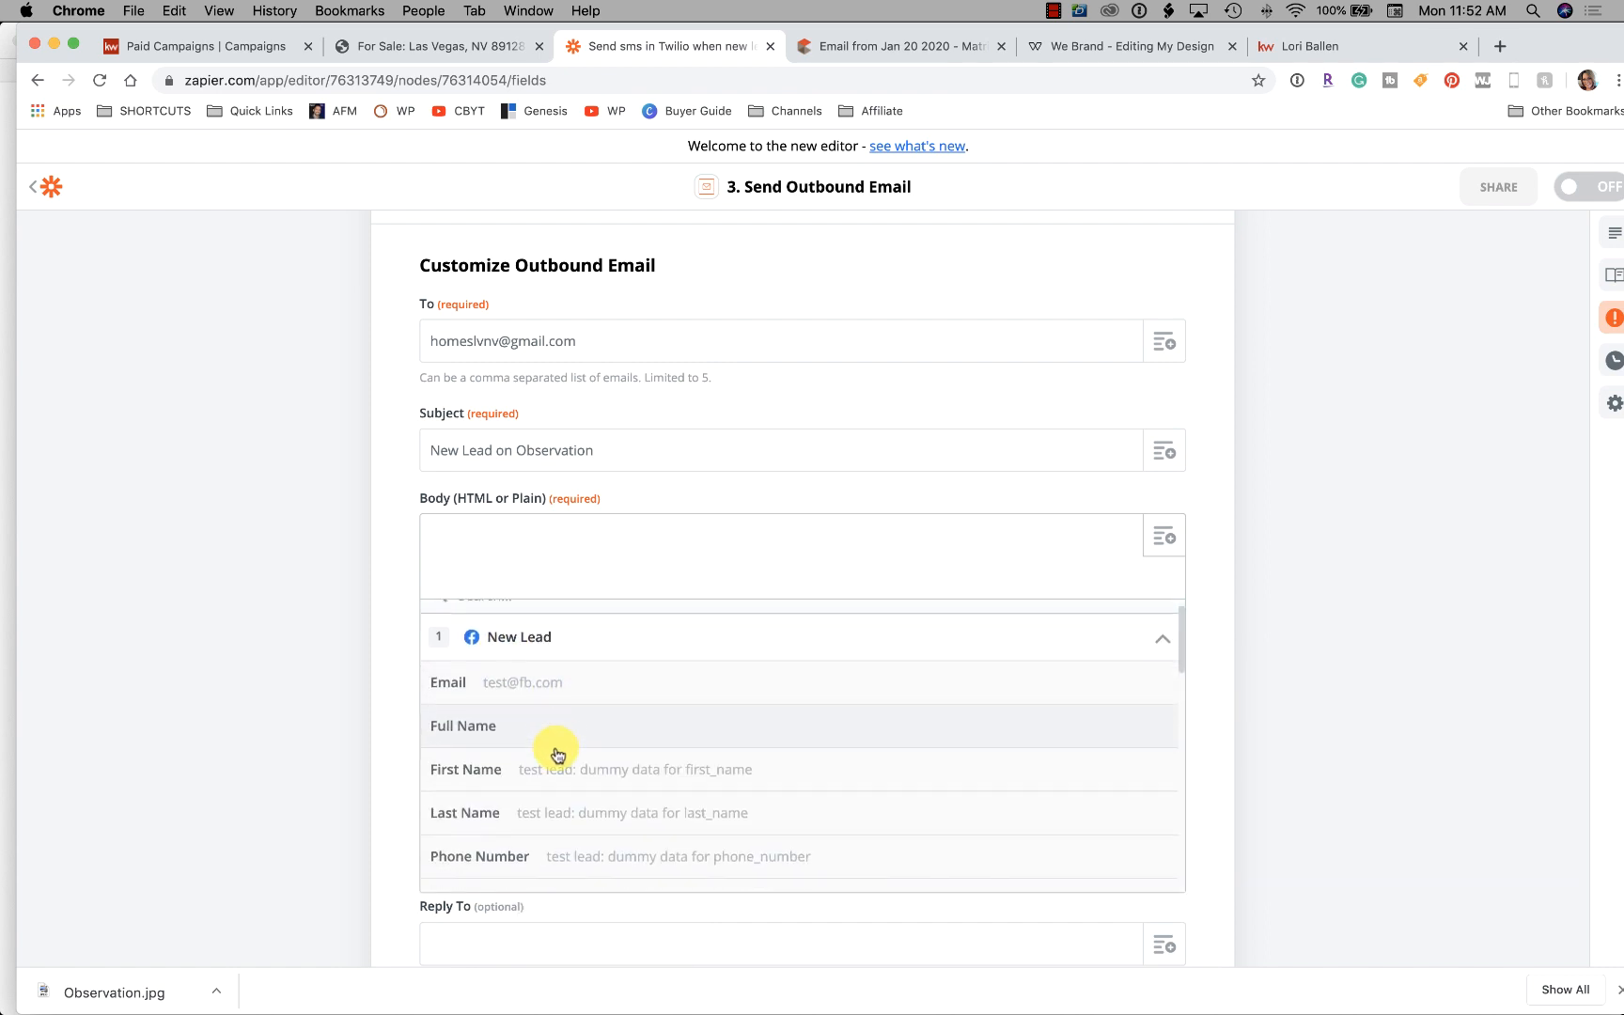
pyautogui.click(560, 791)
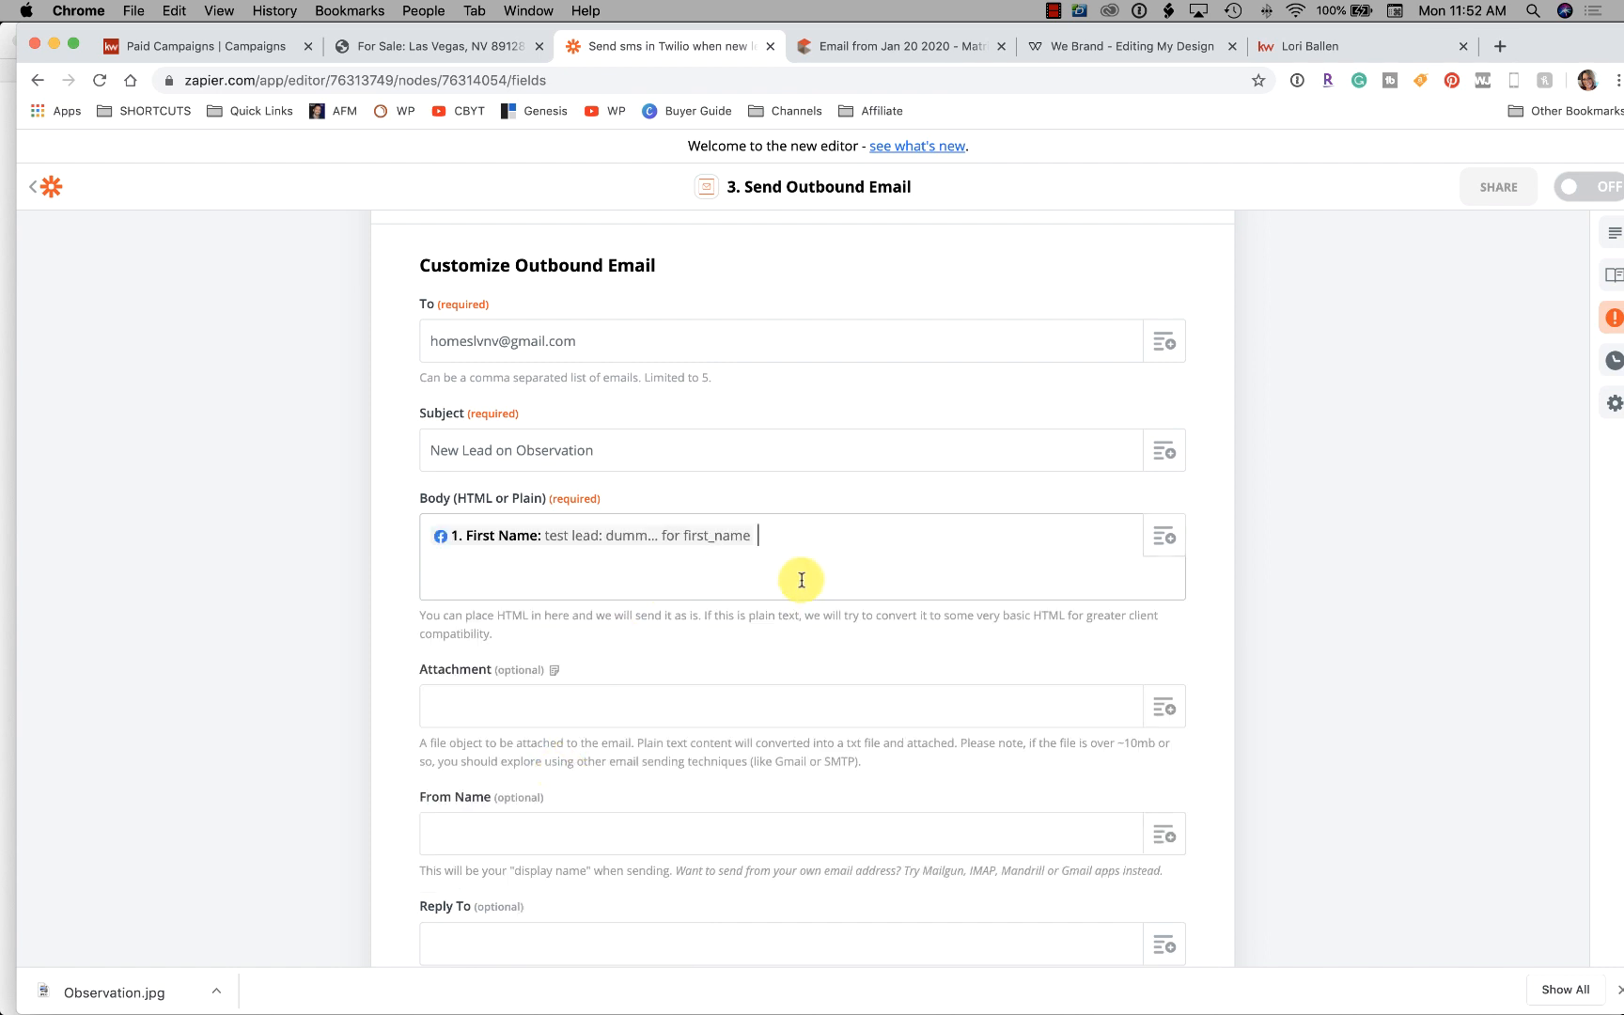
pyautogui.click(1164, 537)
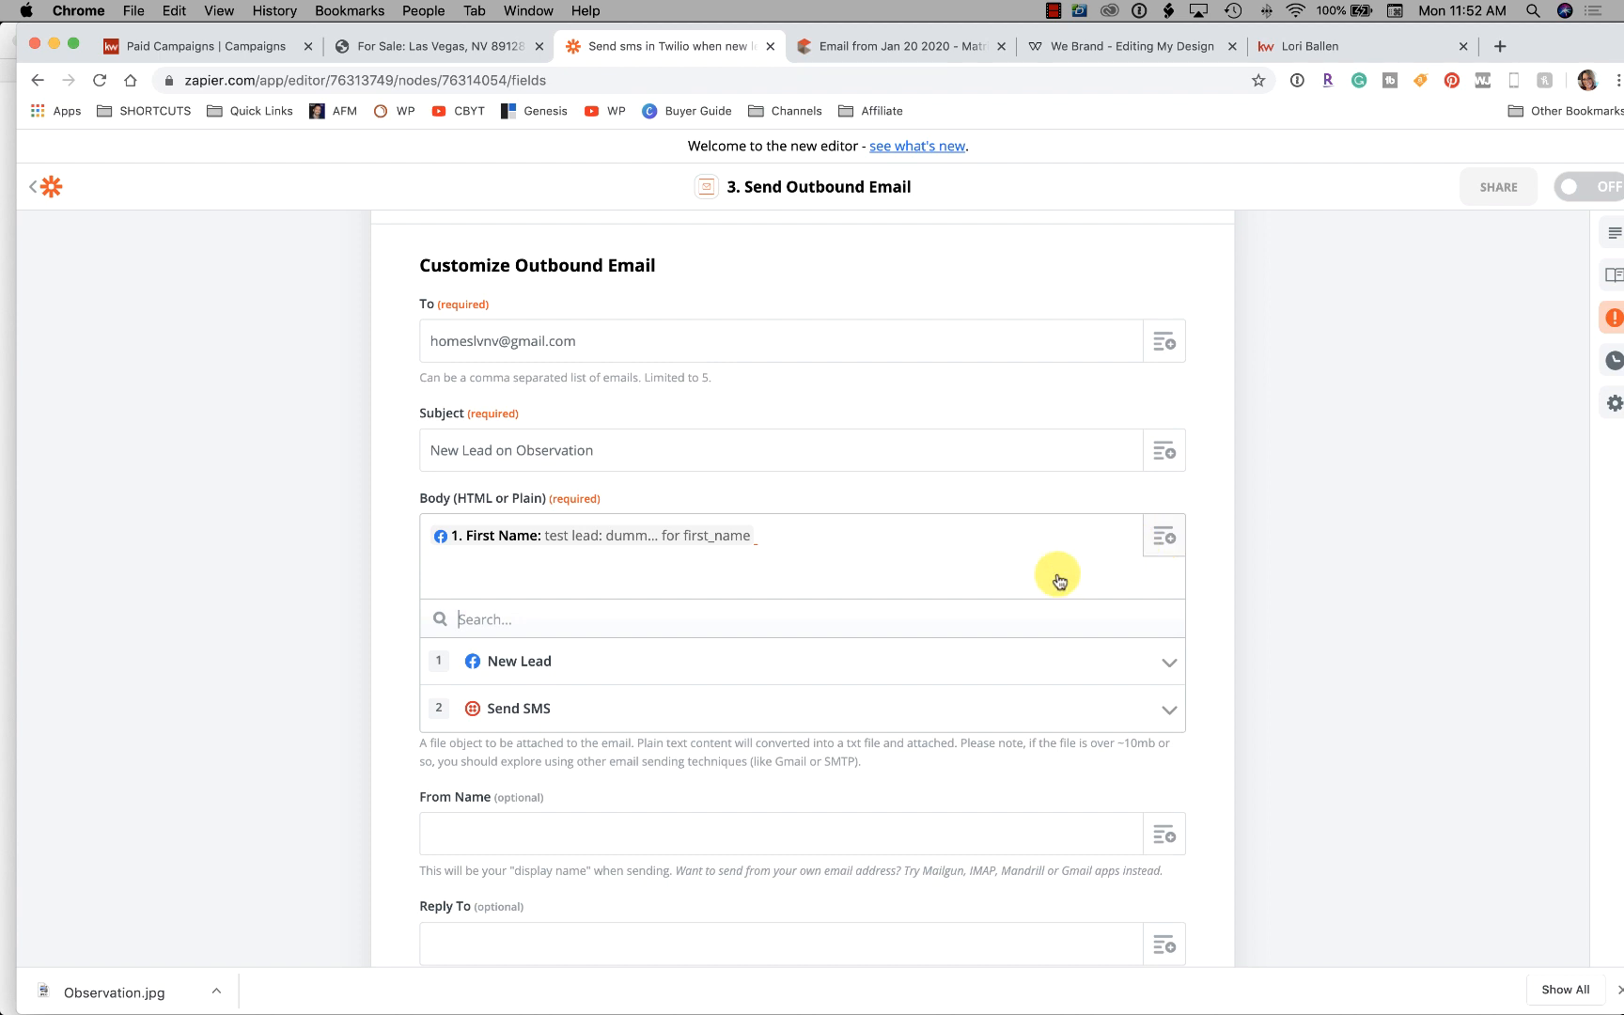
pyautogui.click(542, 662)
pyautogui.click(603, 804)
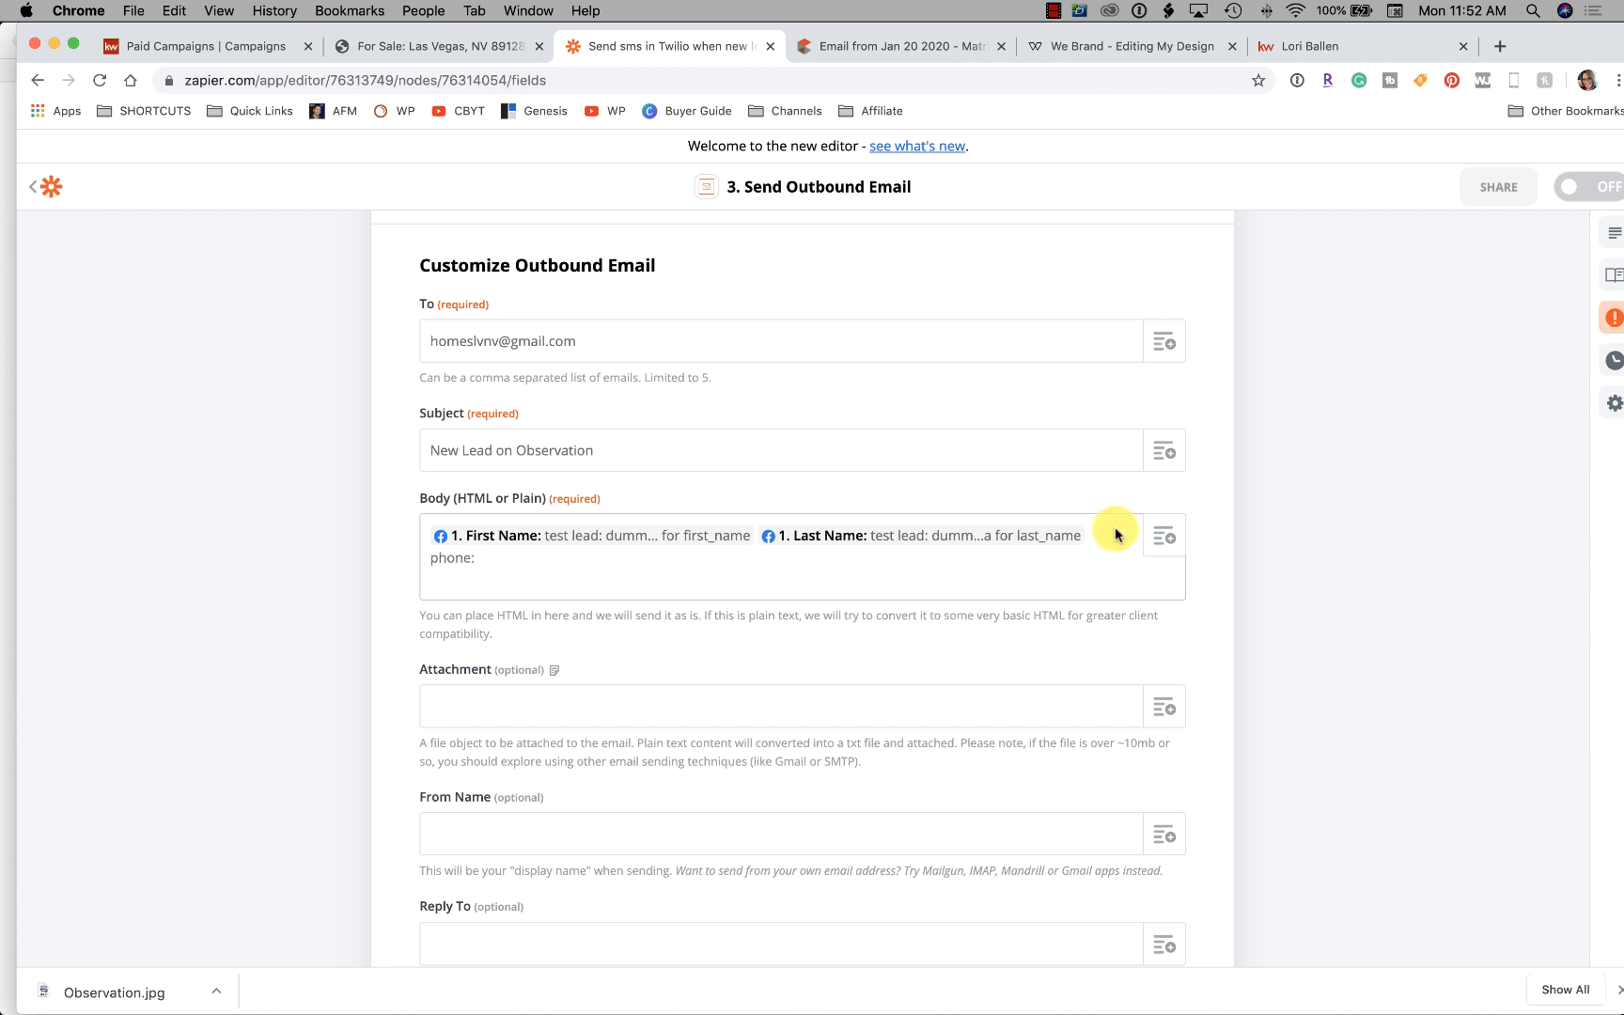
# Add the lead's Phone Number after 'phone:' and Email after the Email label
pyautogui.click(1164, 537)
pyautogui.click(542, 663)
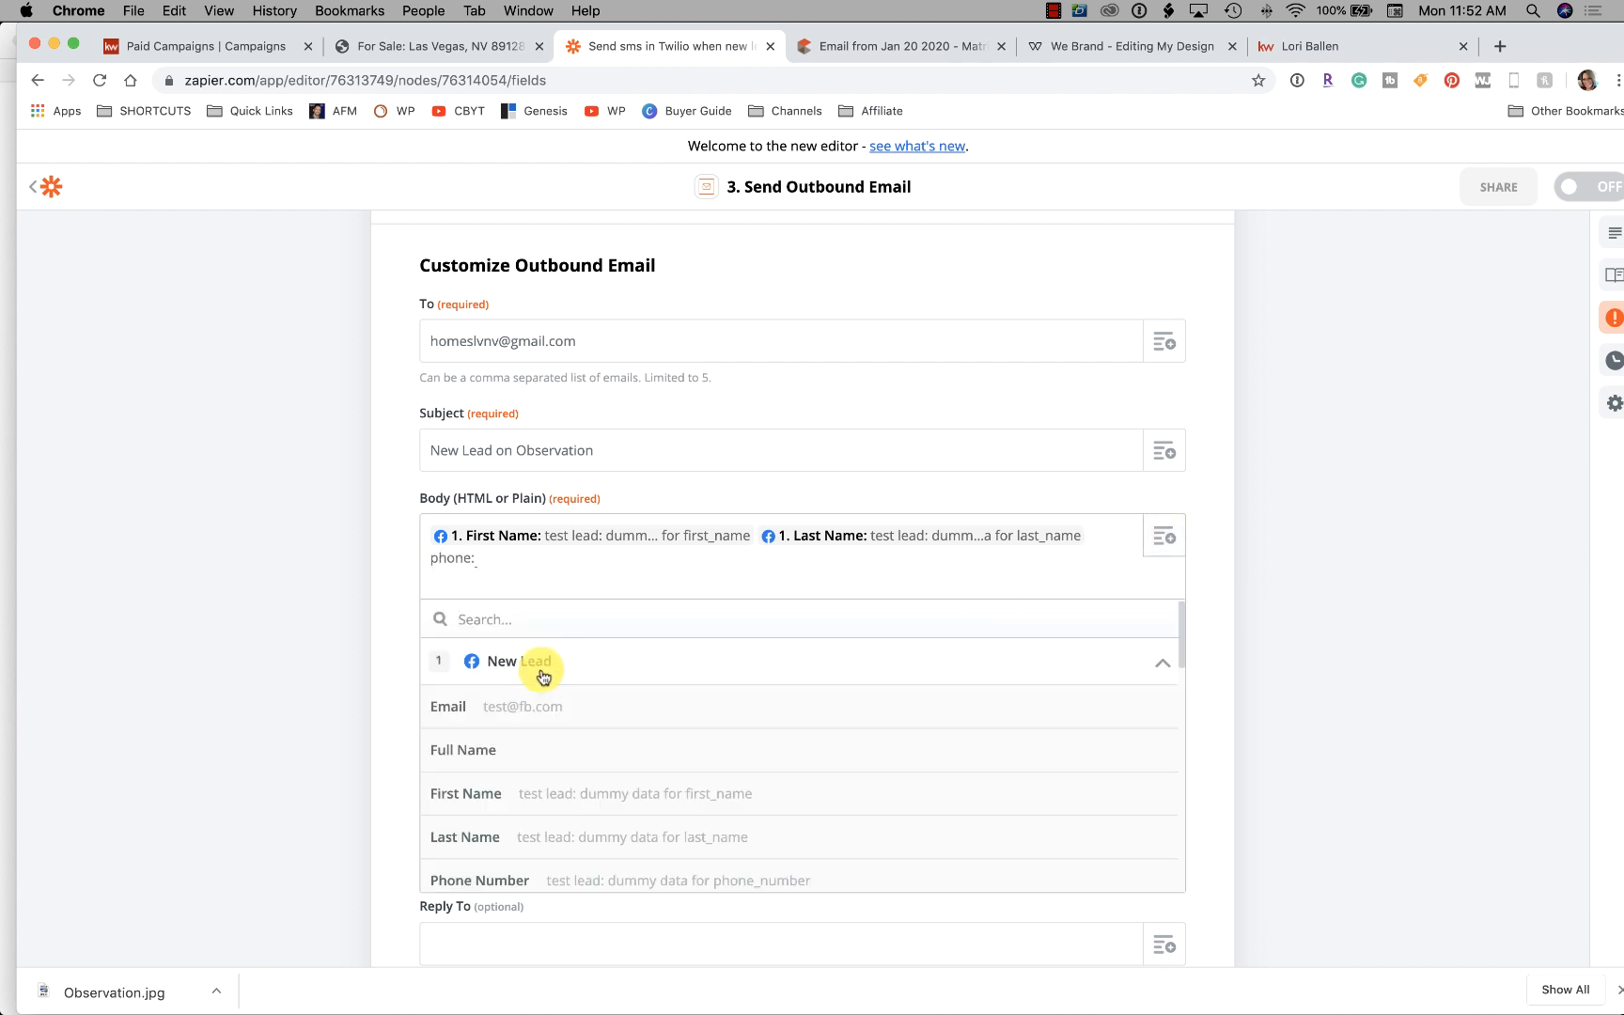
pyautogui.scroll(-5, 623, 685)
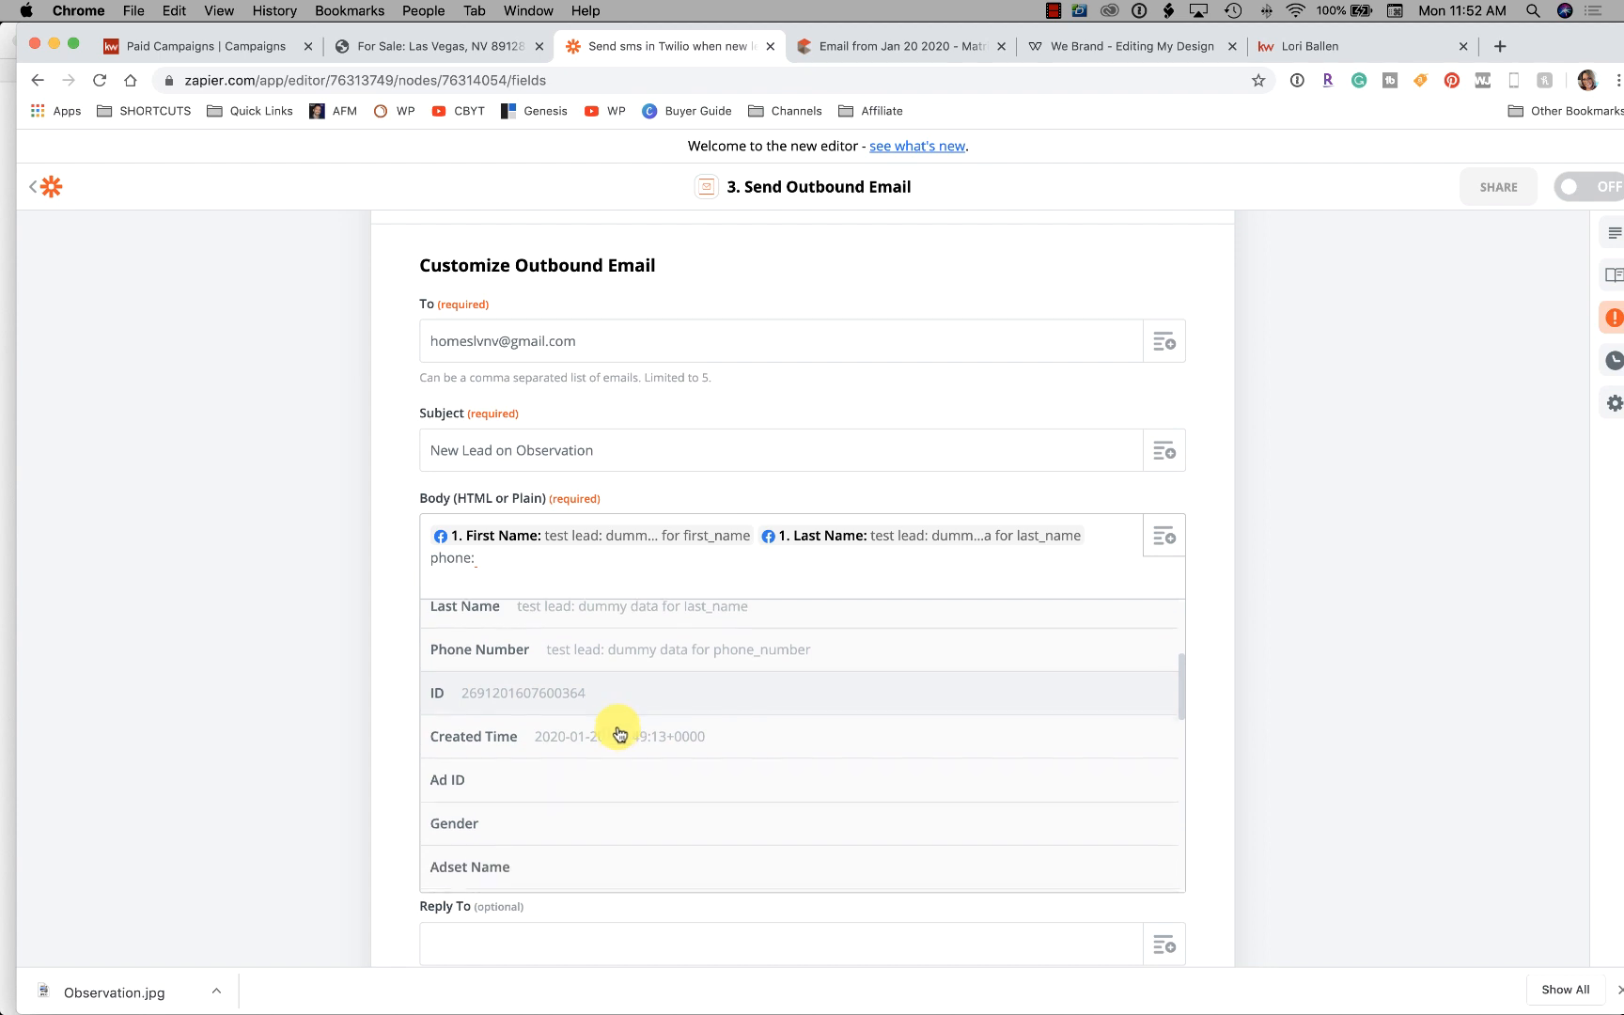
pyautogui.scroll(3, 618, 733)
pyautogui.click(622, 742)
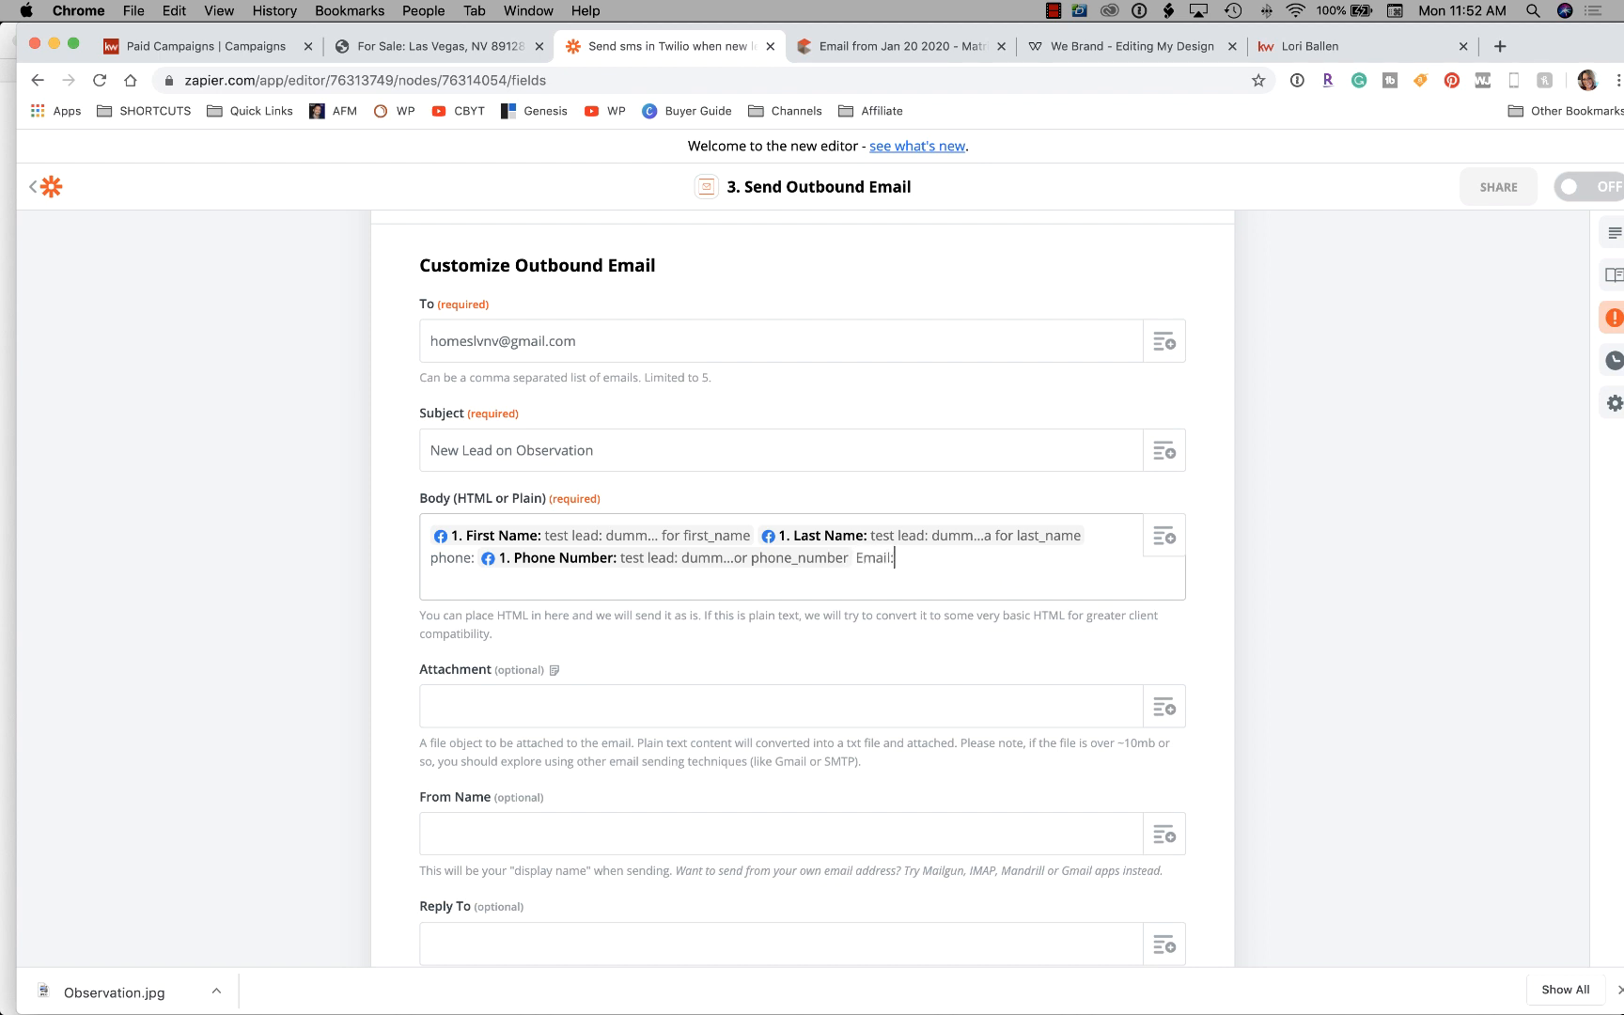
pyautogui.click(1162, 536)
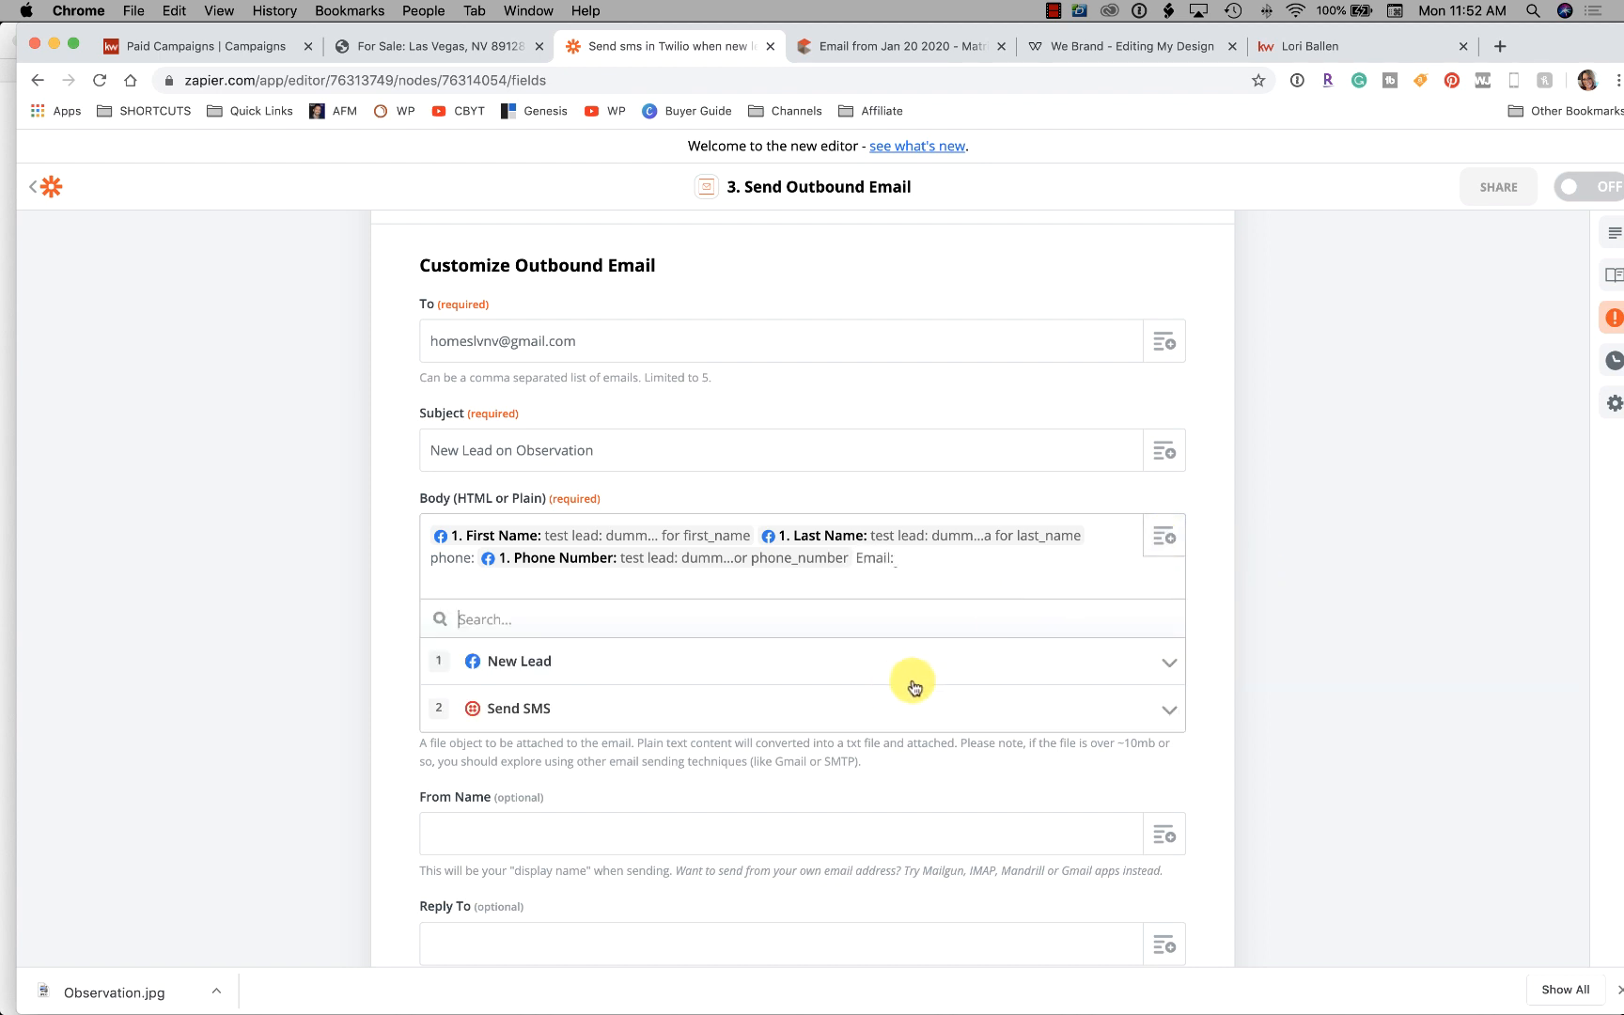
pyautogui.scroll(1, 875, 658)
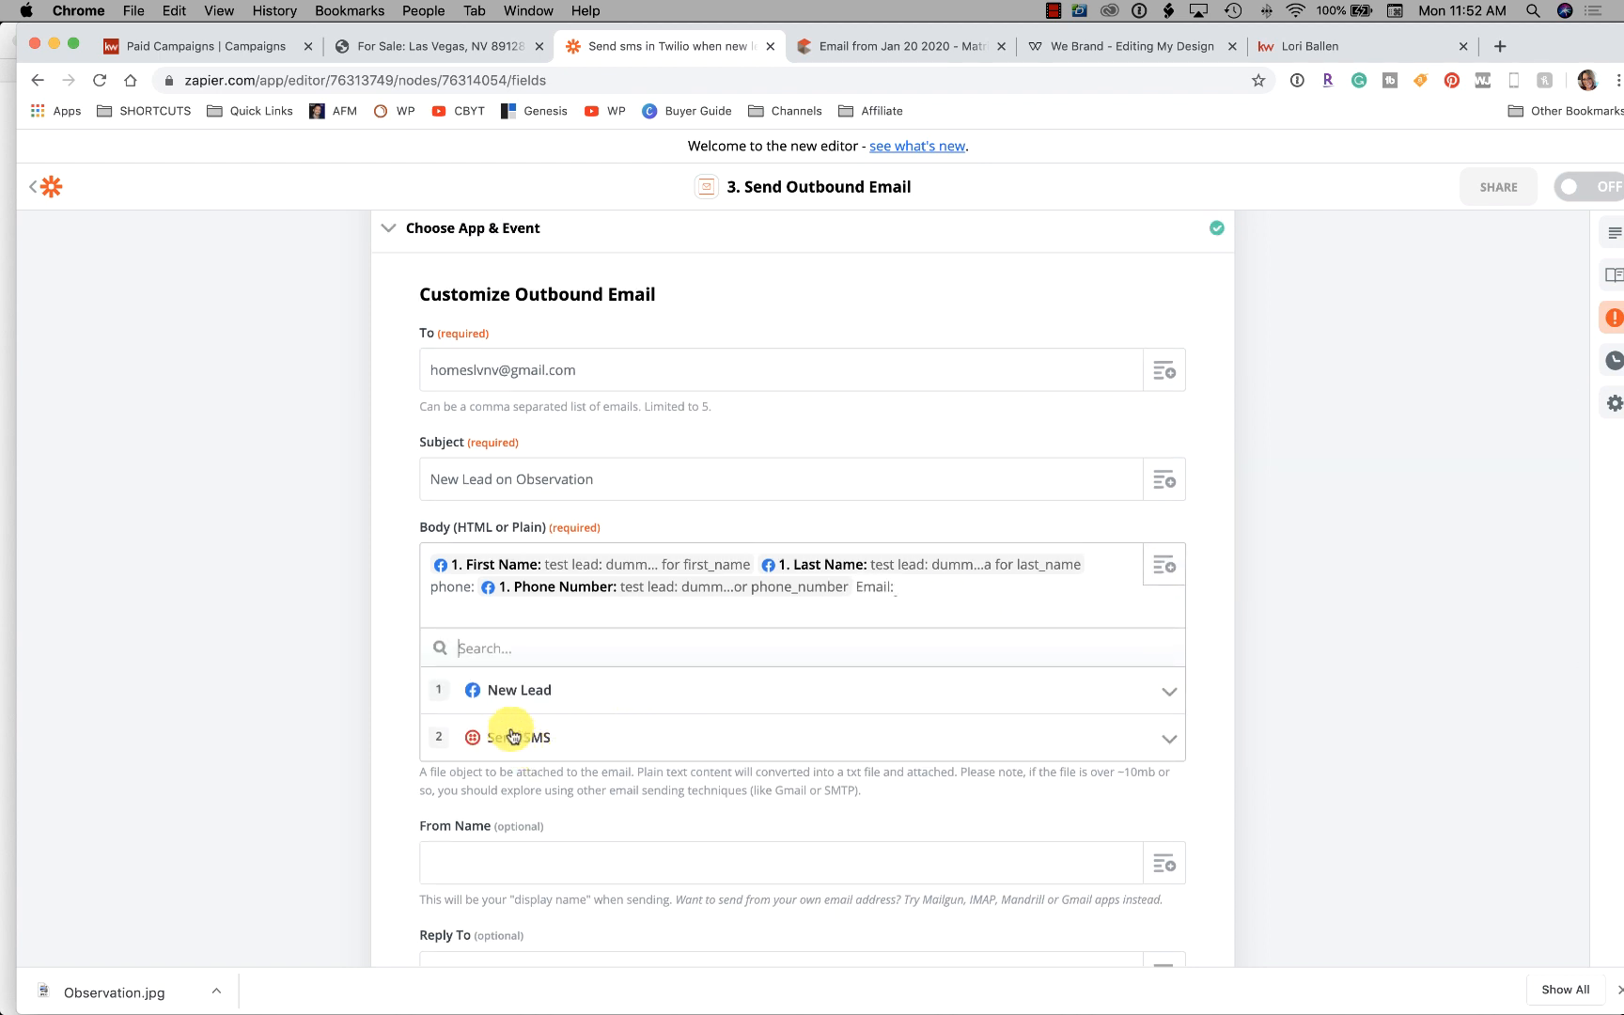
pyautogui.click(526, 690)
pyautogui.scroll(-6, 564, 771)
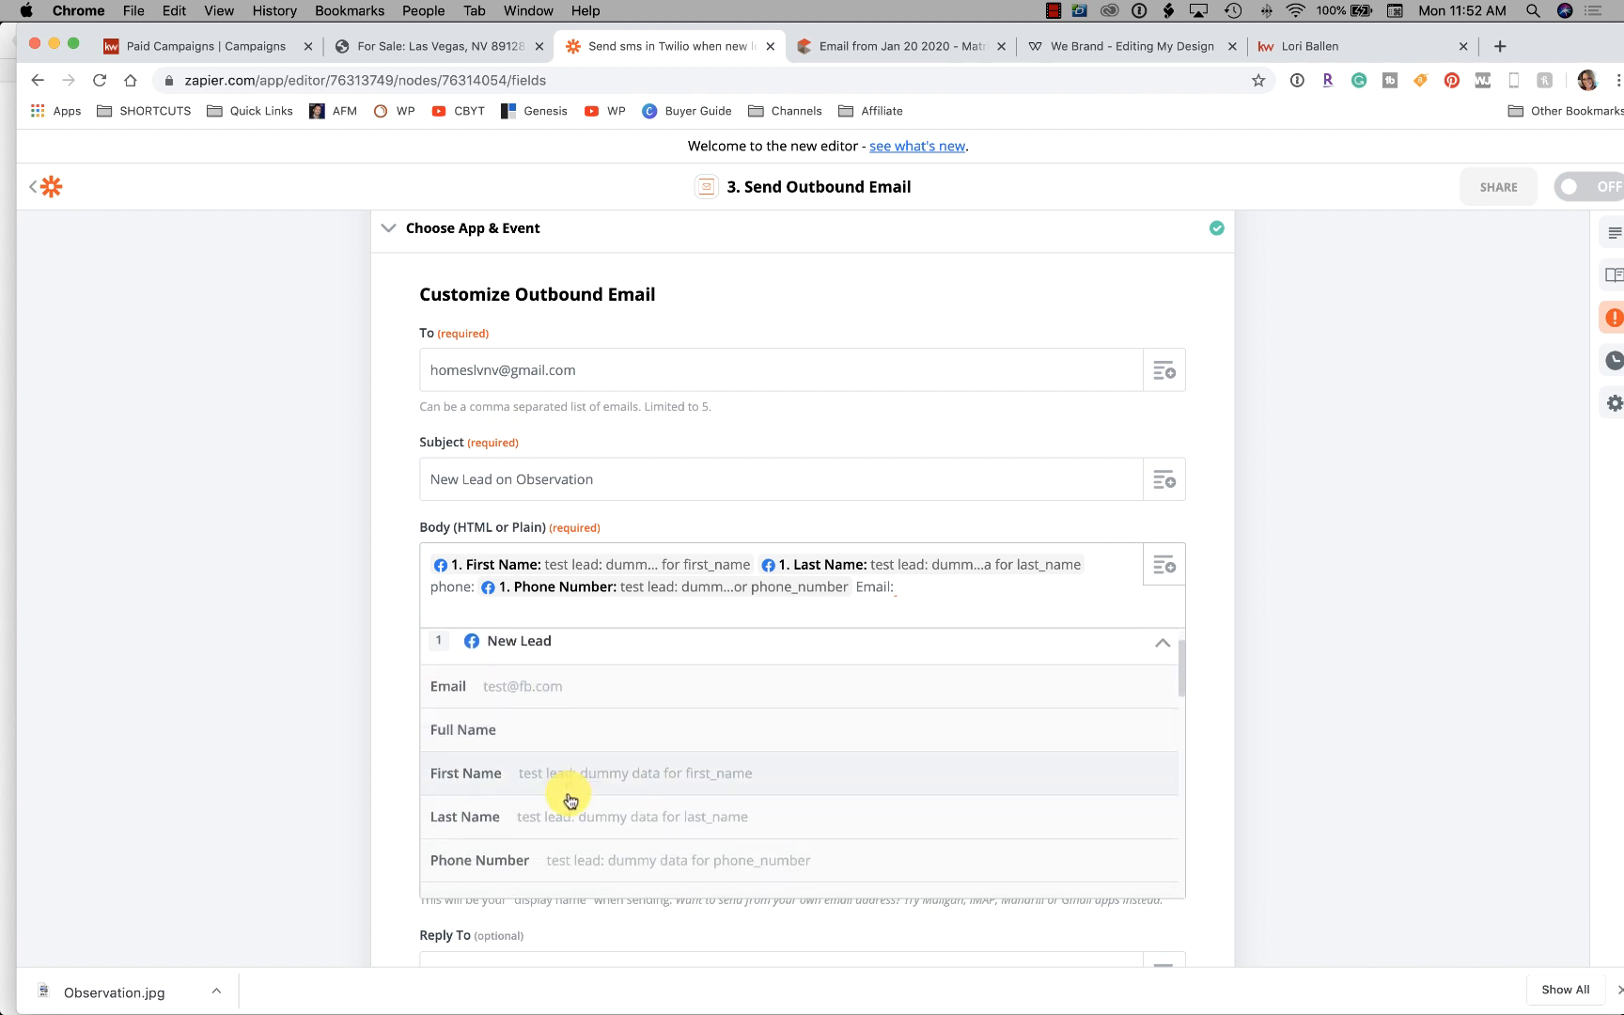
pyautogui.scroll(6, 570, 793)
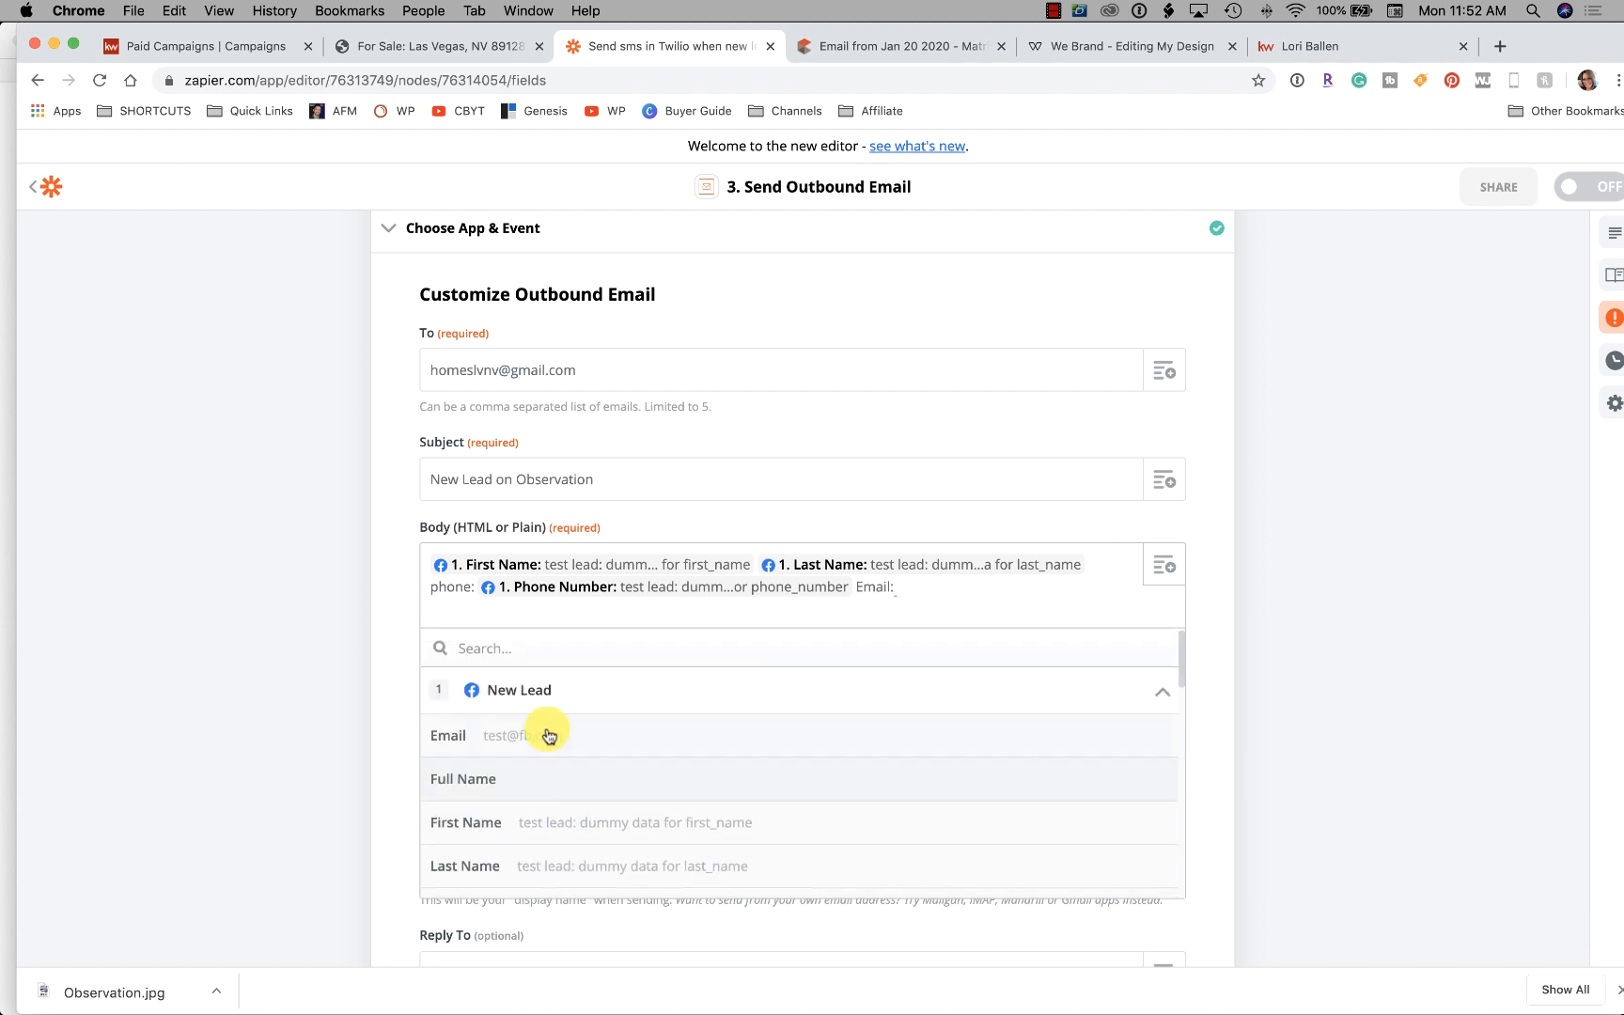
pyautogui.click(533, 742)
pyautogui.scroll(3, 318, 555)
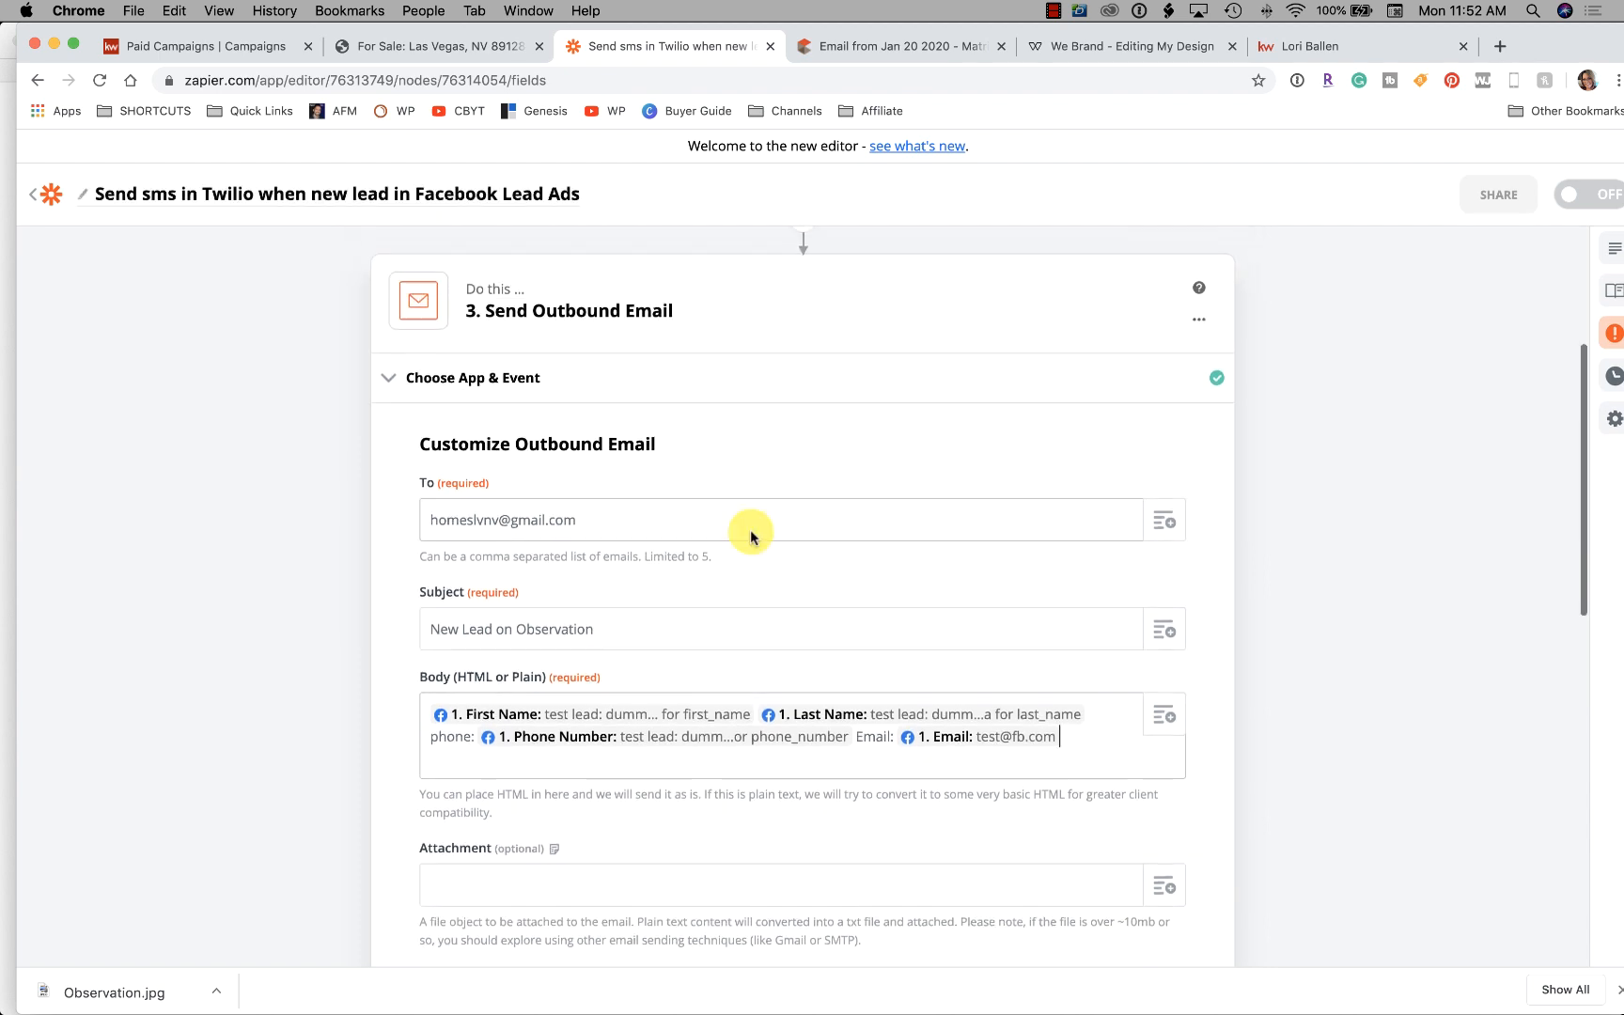
pyautogui.scroll(-1, 655, 520)
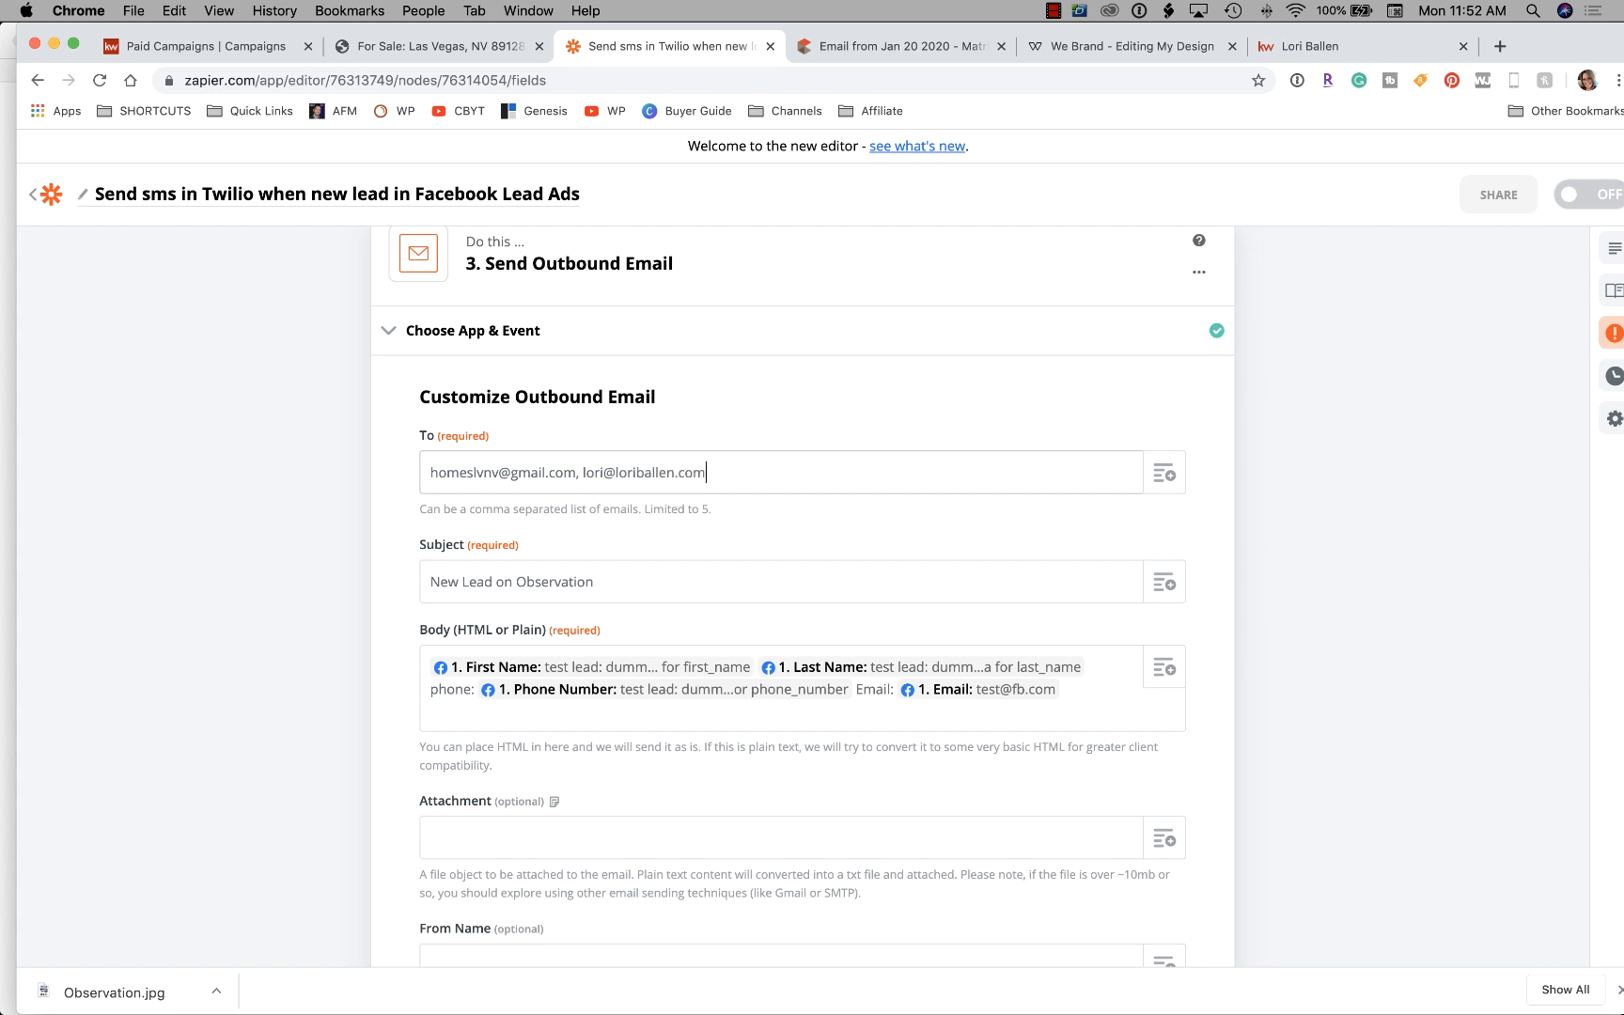
# Fill in the sender name and reply-to address, save the email, and reopen flagged Step 2
pyautogui.scroll(-8, 641, 472)
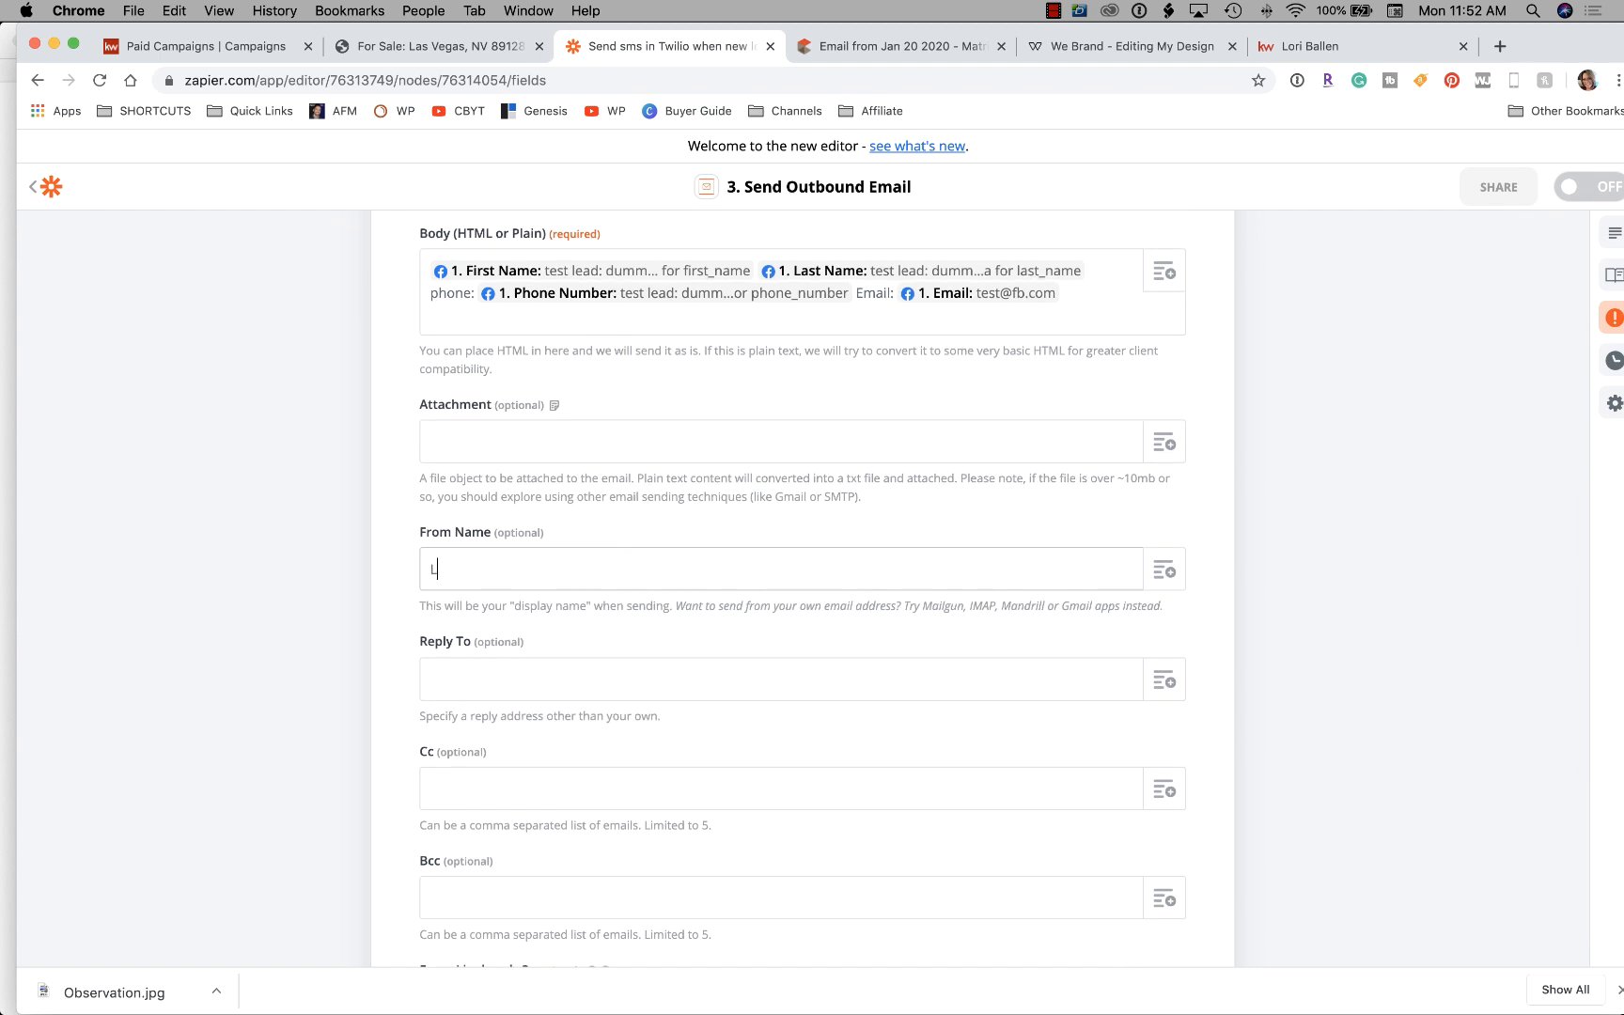
pyautogui.scroll(-1, 395, 695)
pyautogui.click(473, 663)
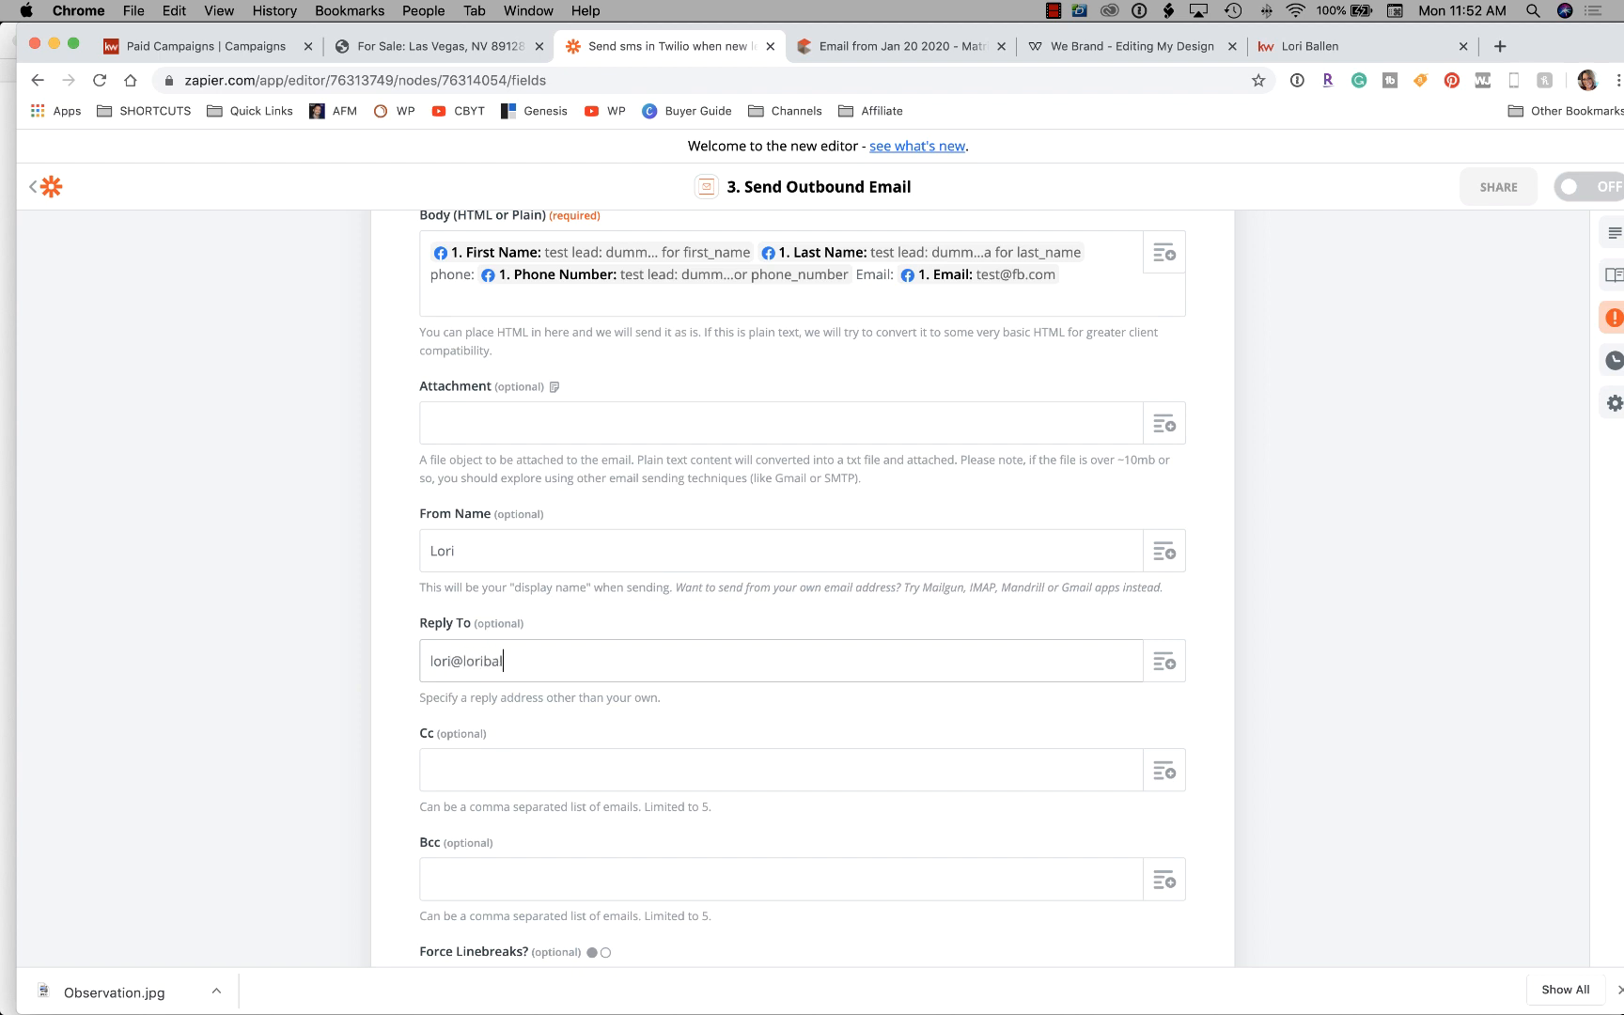
pyautogui.scroll(-5, 482, 660)
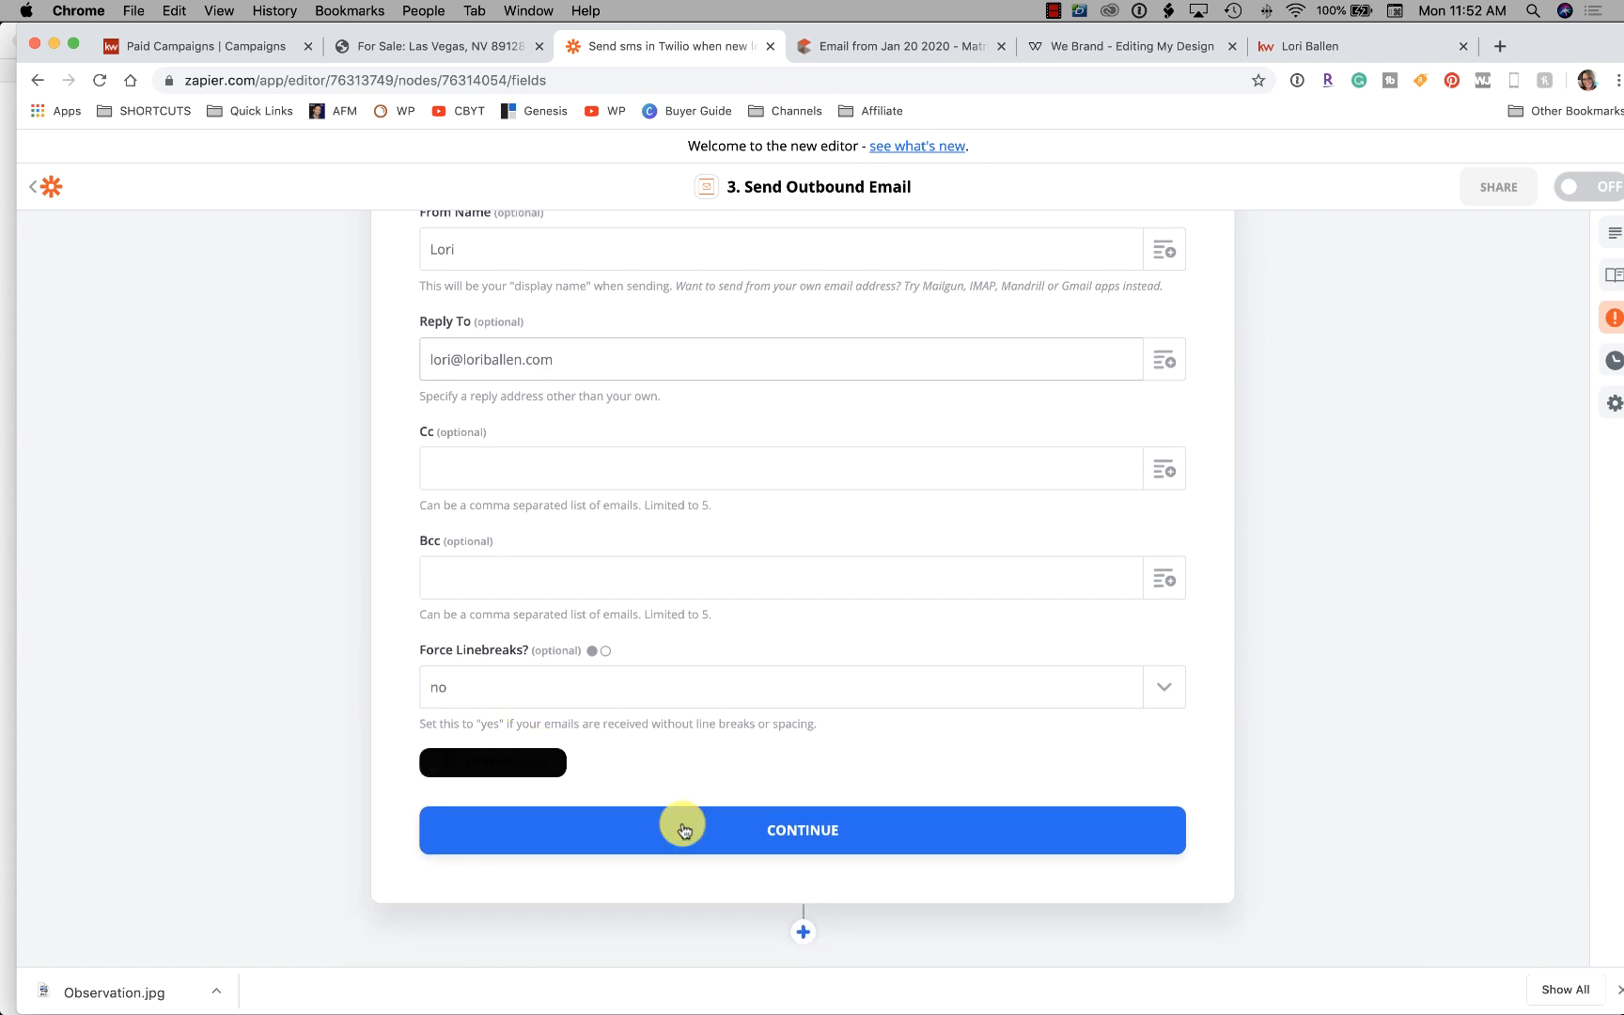
pyautogui.click(815, 838)
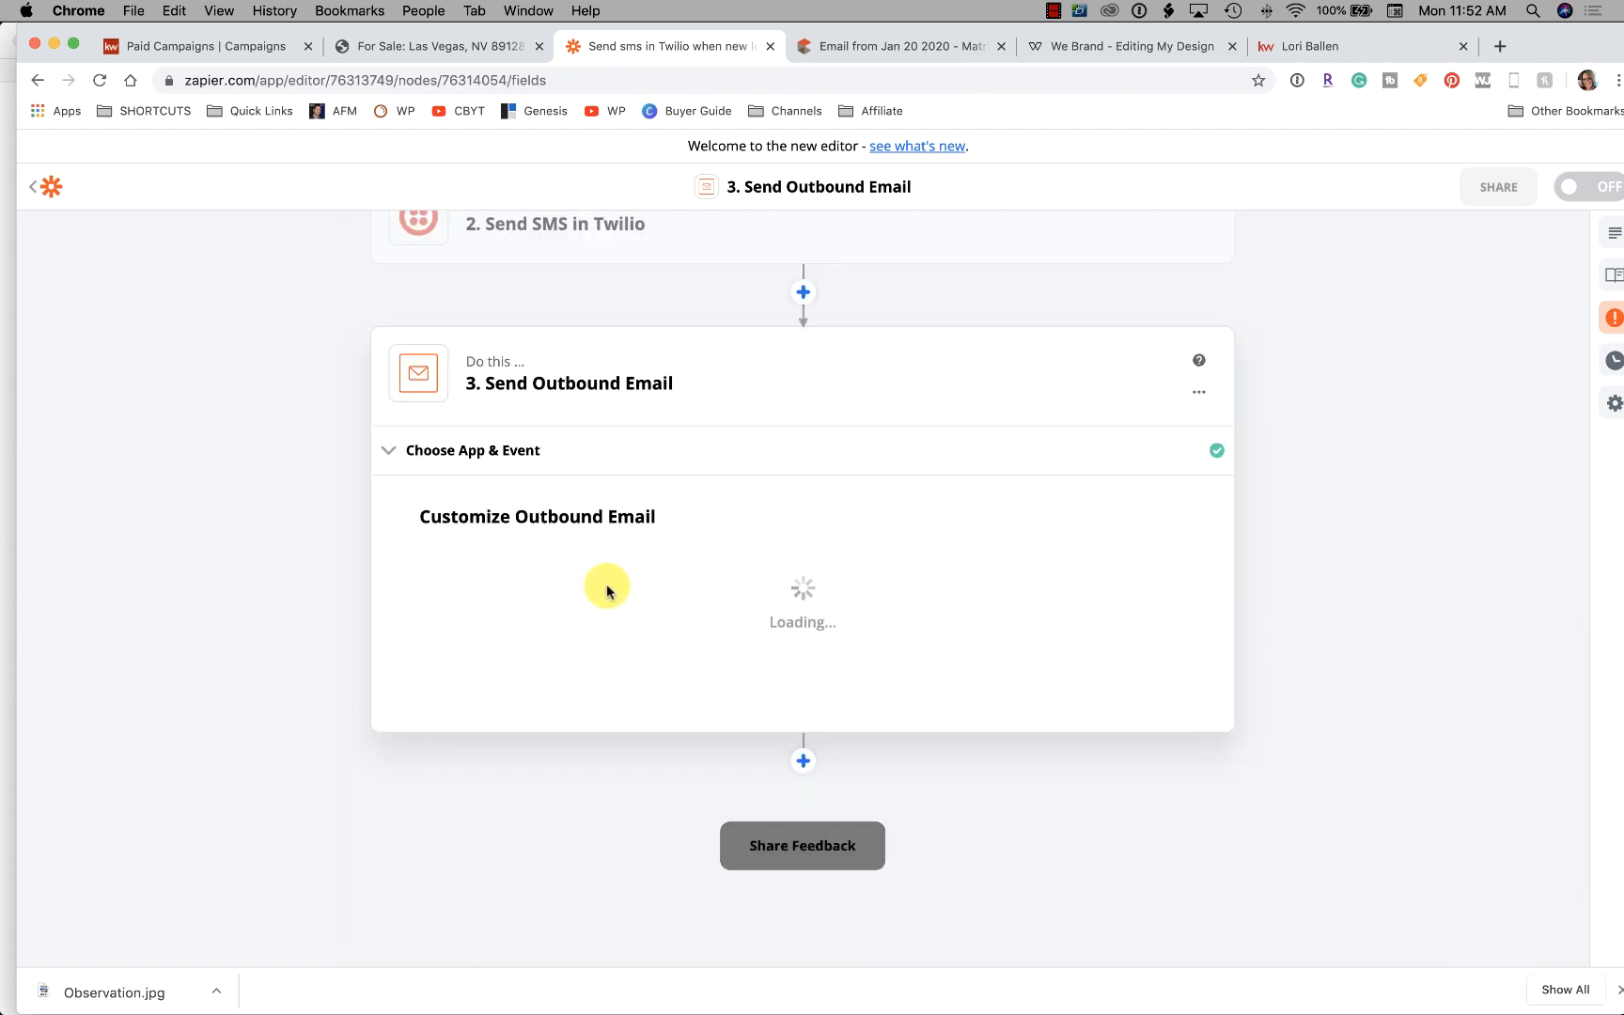
pyautogui.scroll(2, 1004, 667)
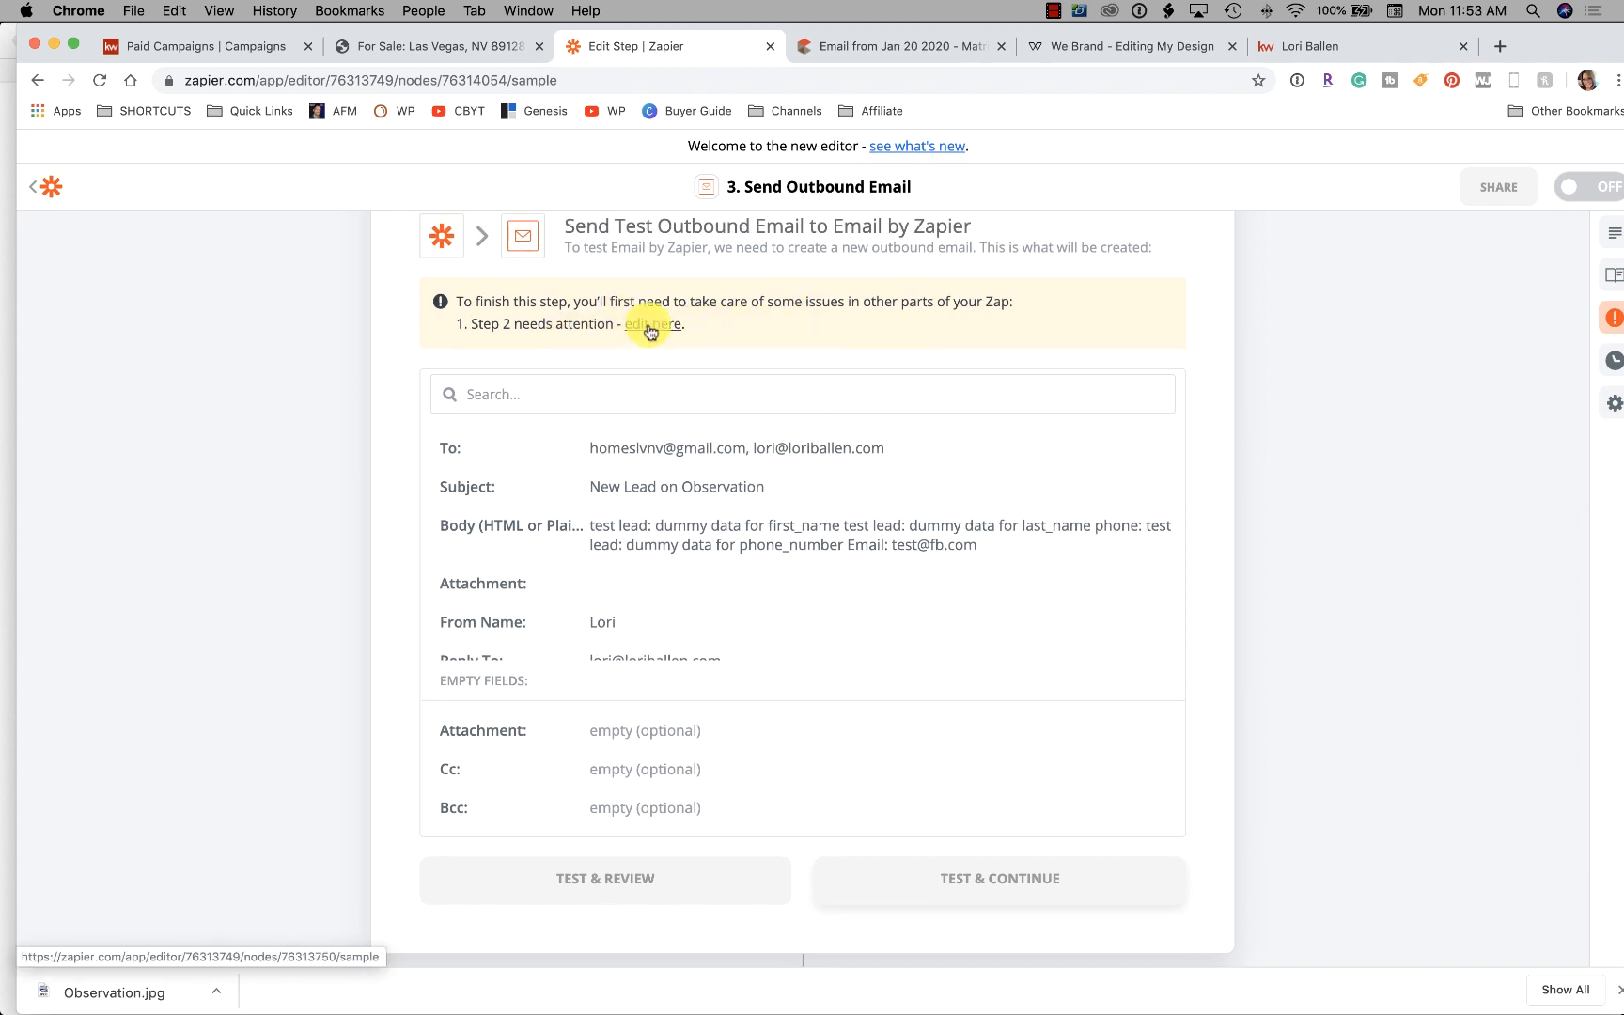
pyautogui.click(648, 330)
# Run the test on the Twilio Send SMS step
pyautogui.scroll(-4, 819, 557)
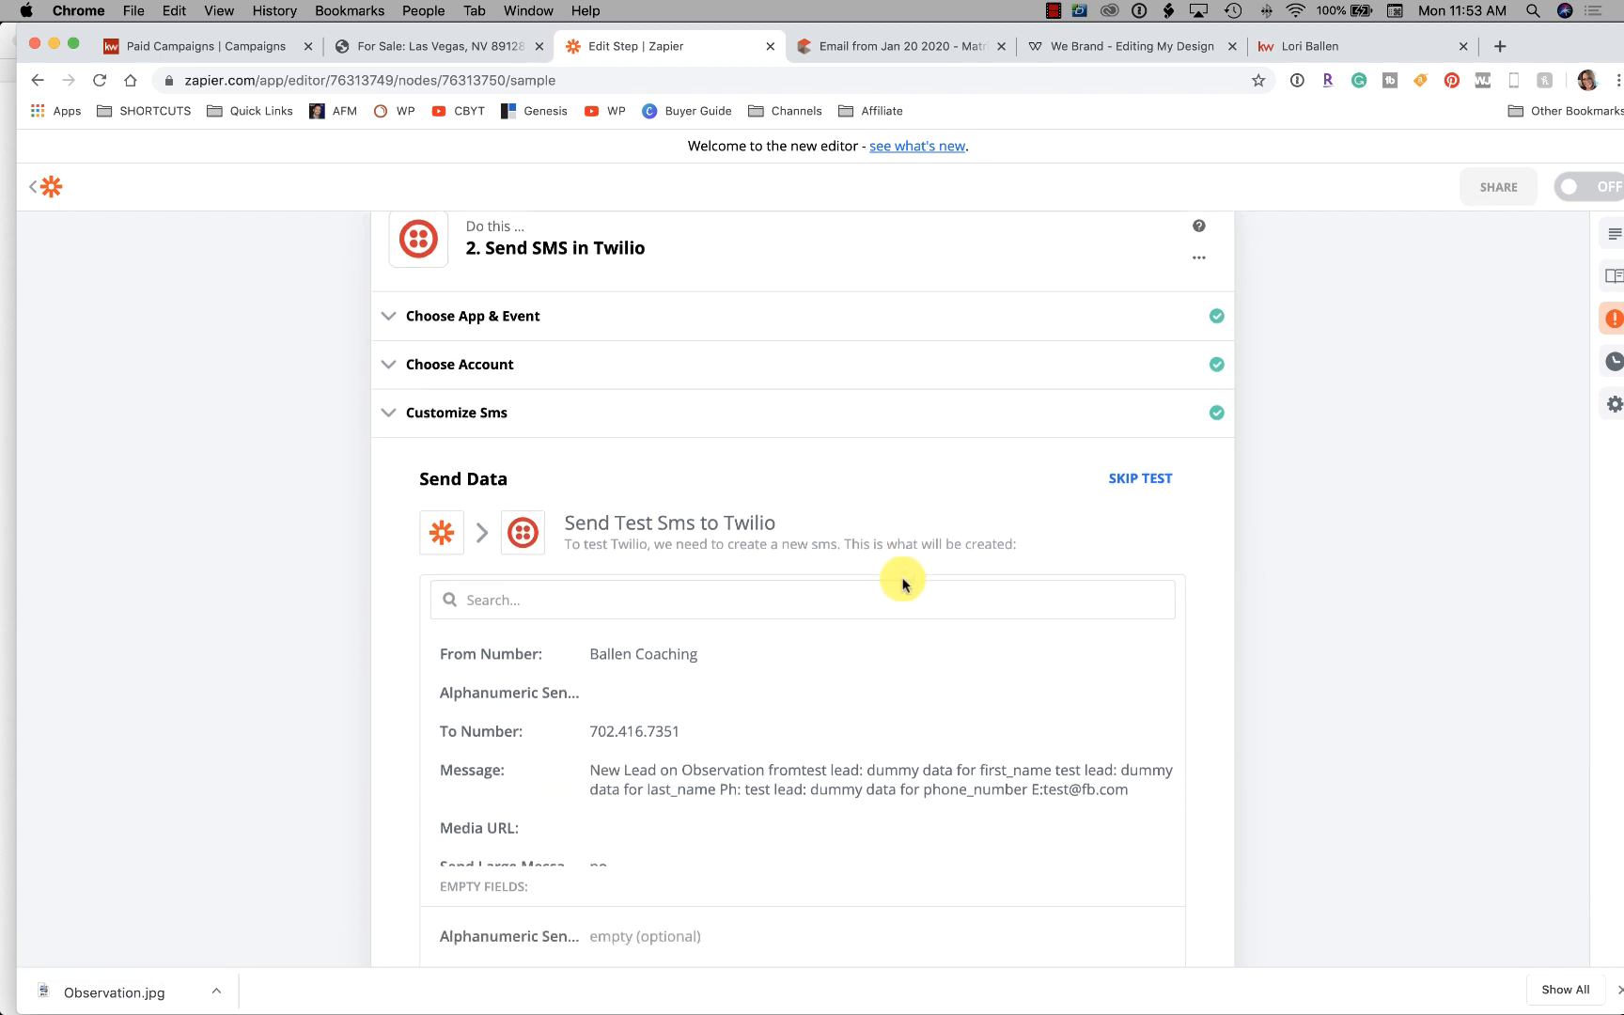
pyautogui.scroll(-1, 742, 564)
pyautogui.scroll(5, 756, 599)
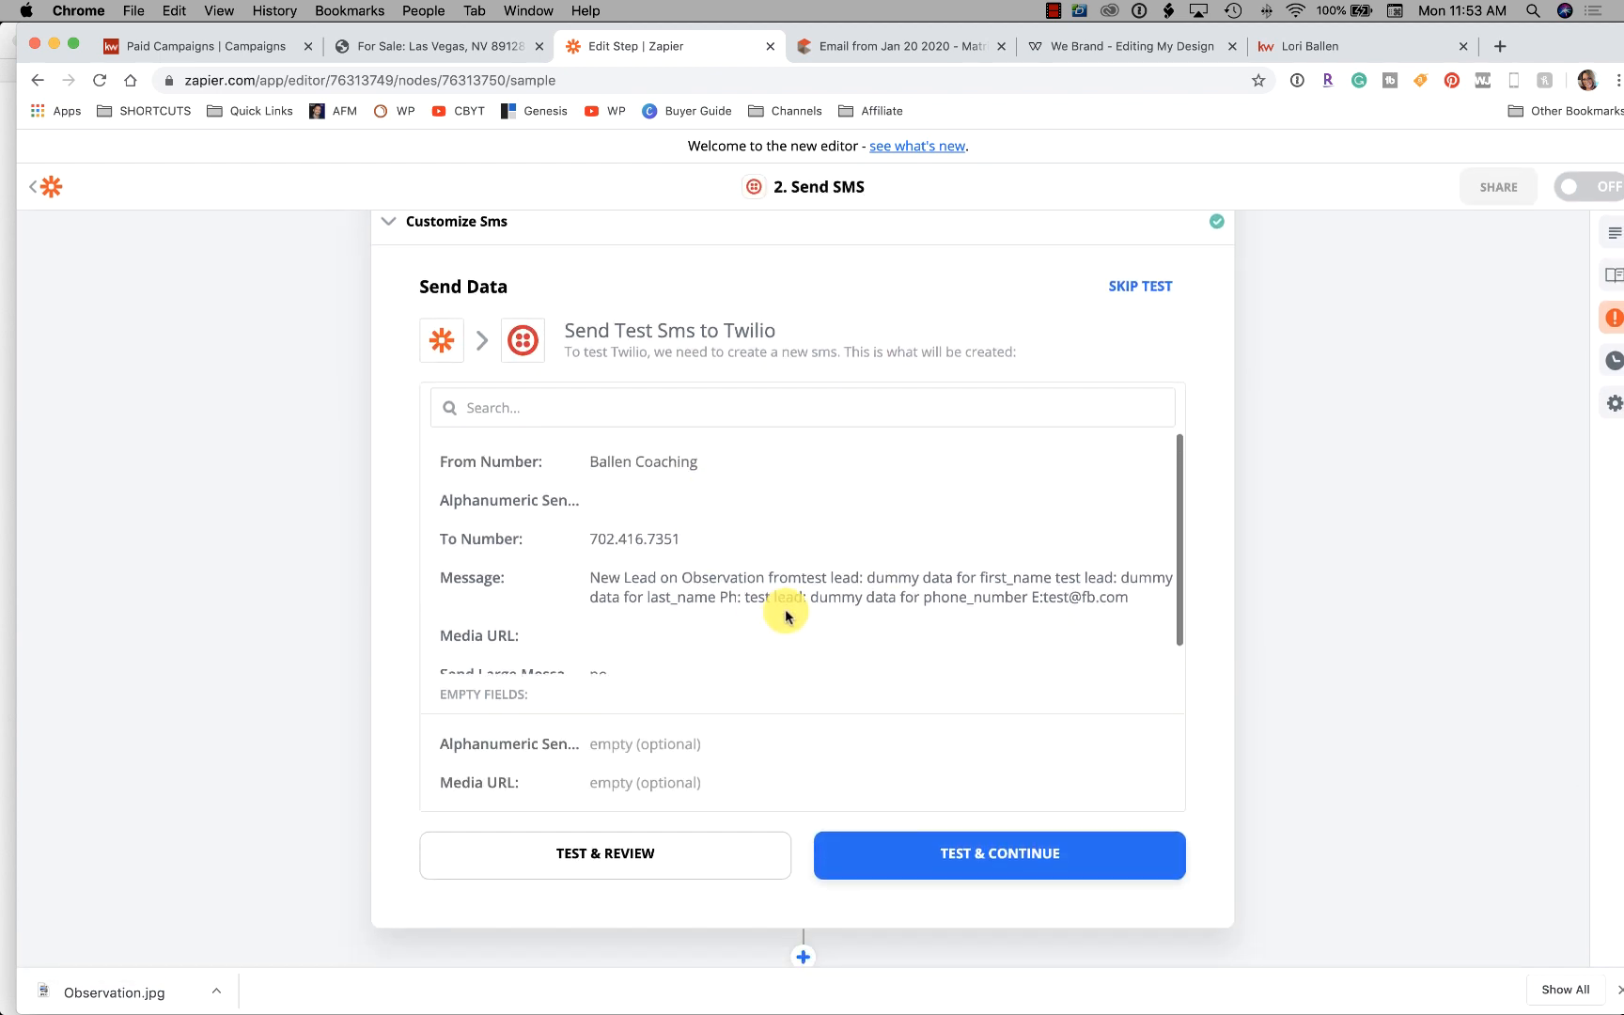
pyautogui.scroll(-1, 940, 714)
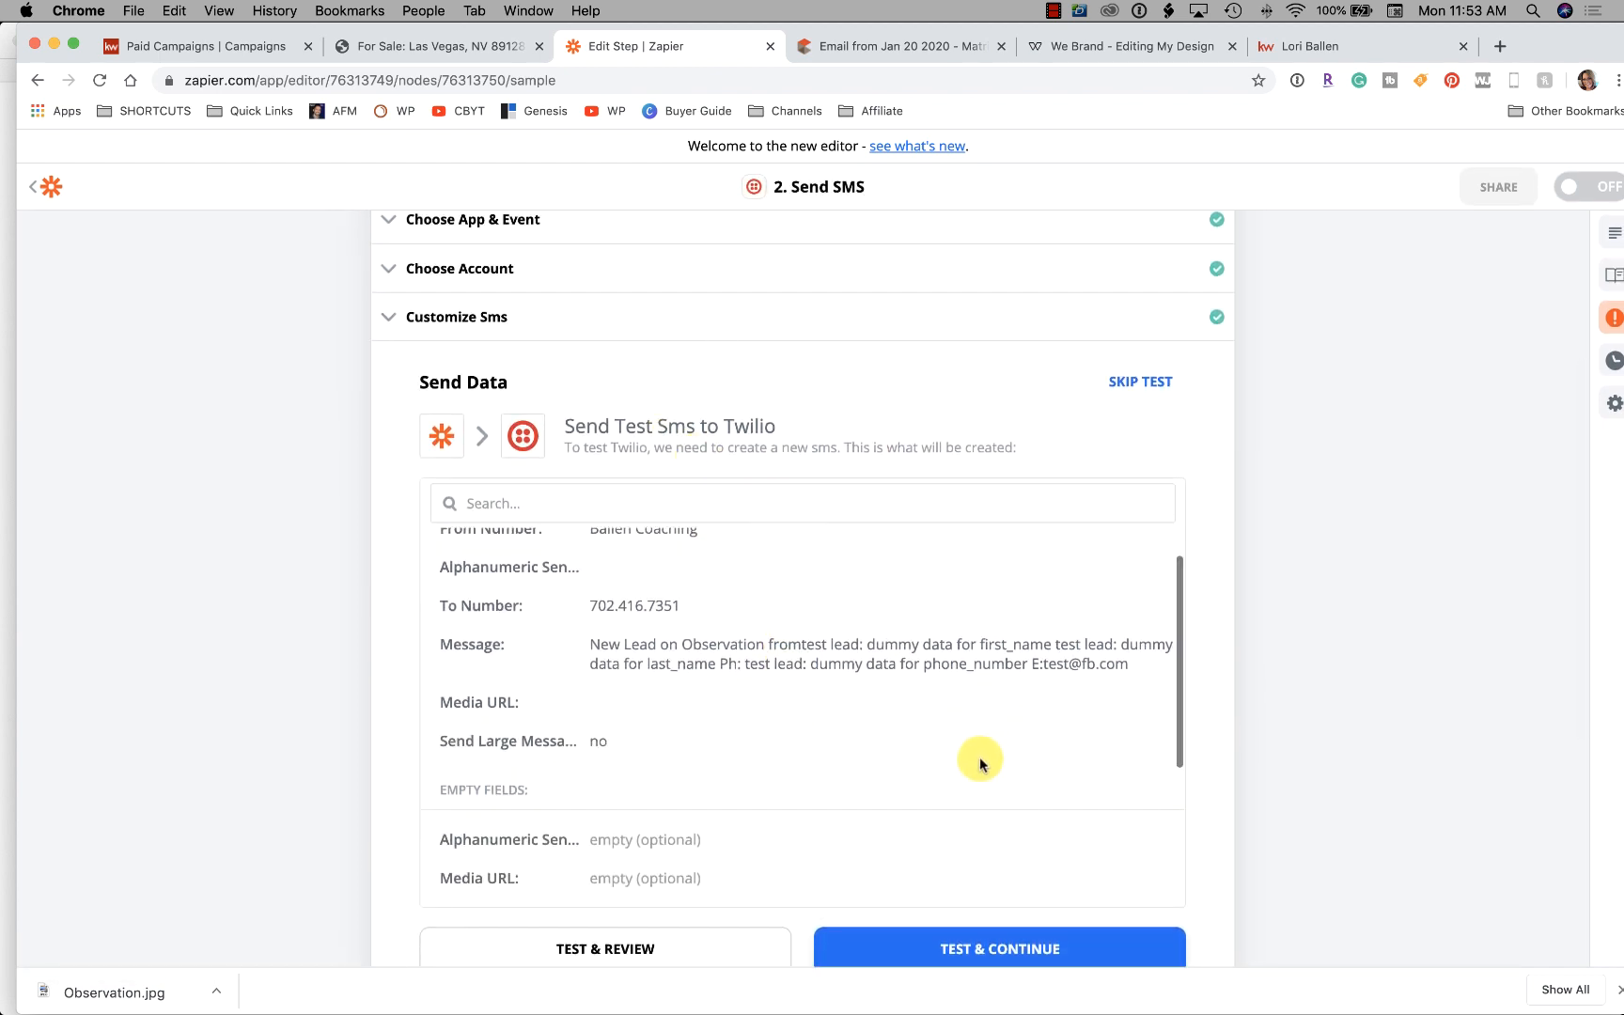
pyautogui.scroll(-1, 994, 855)
pyautogui.click(1024, 871)
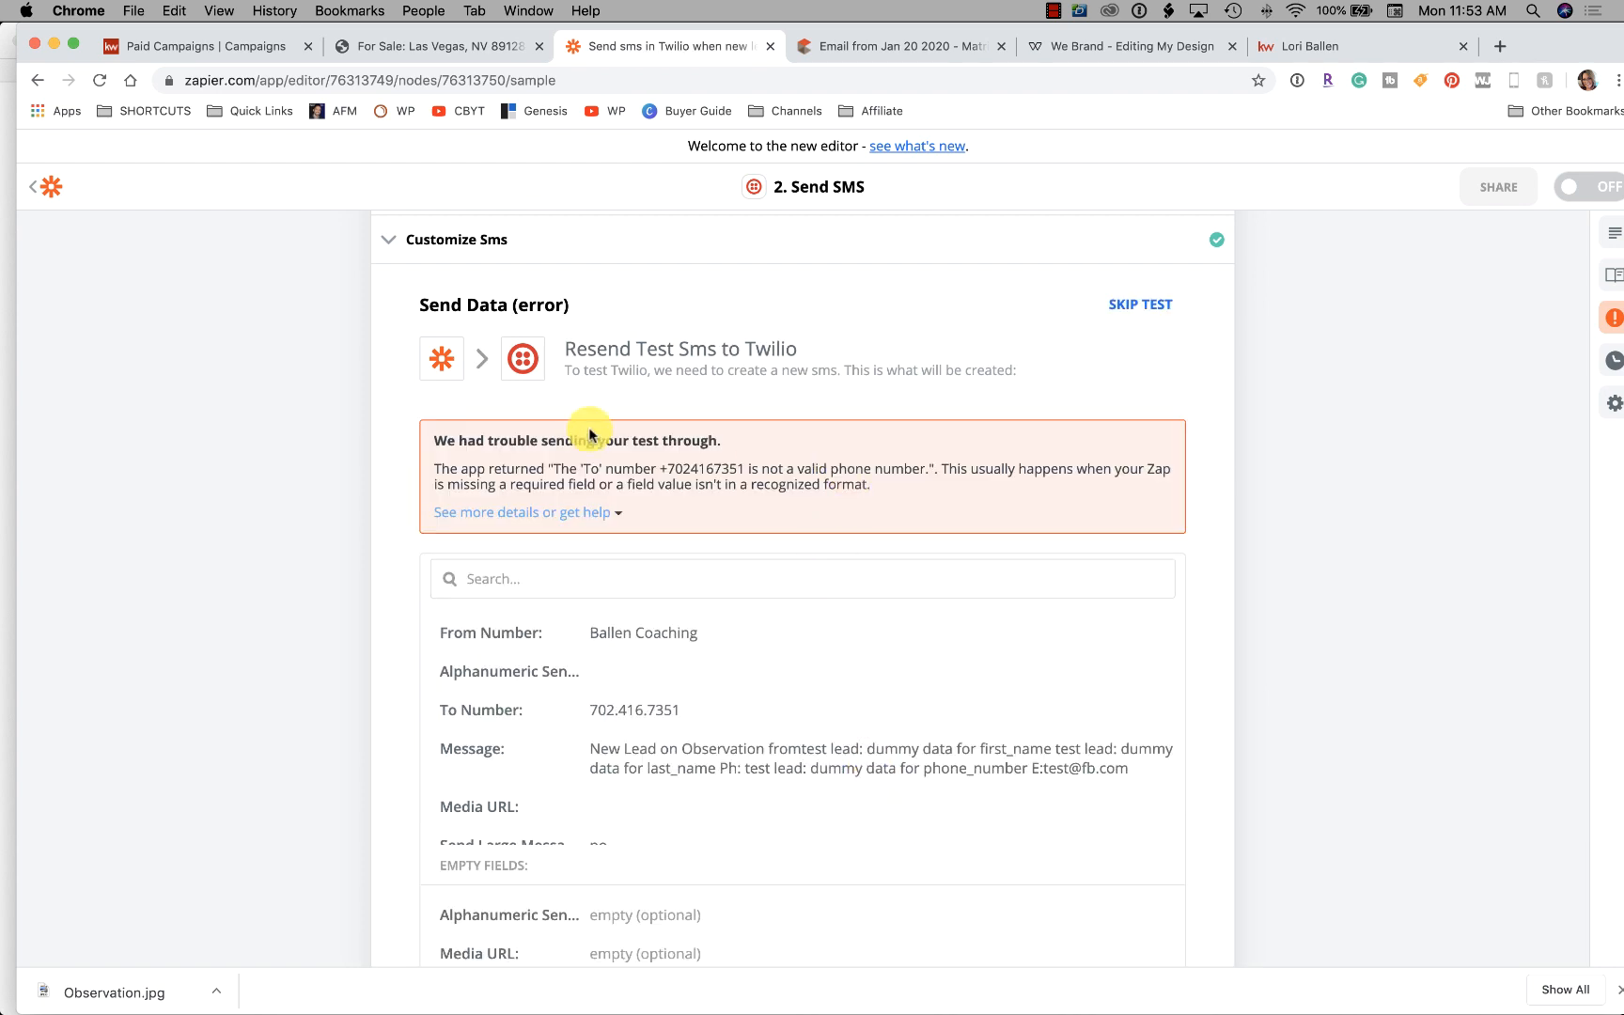
# Review the test error saying the To number is not a valid phone number
pyautogui.scroll(-5, 885, 458)
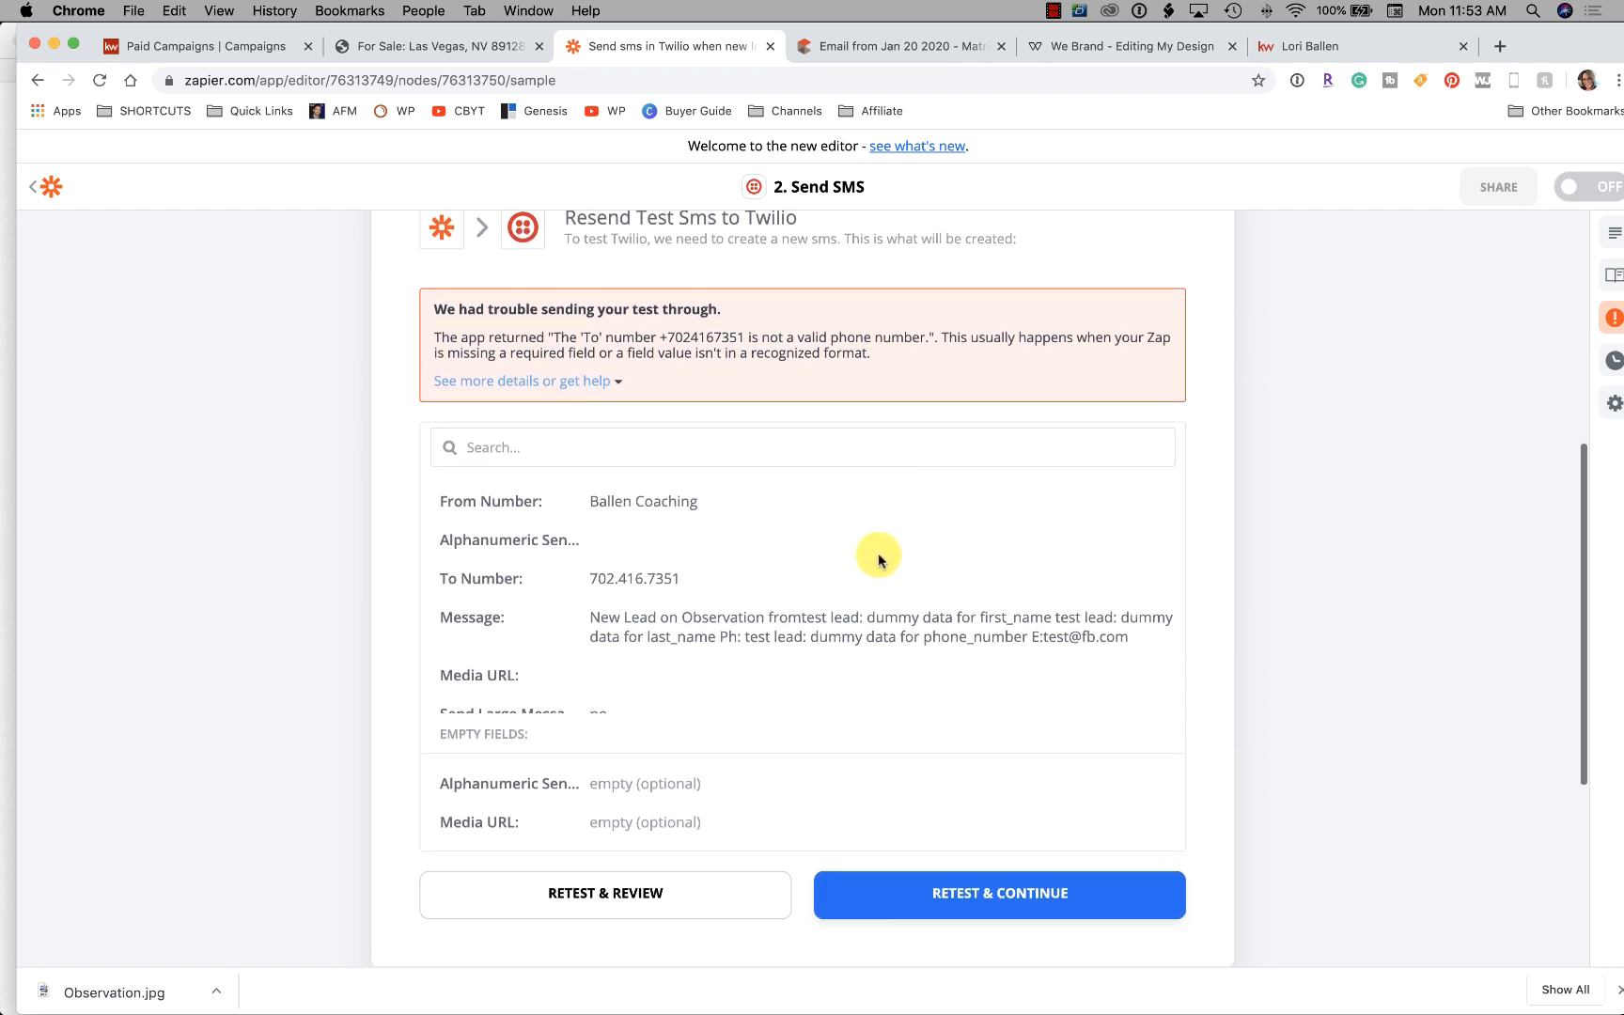
pyautogui.scroll(5, 880, 543)
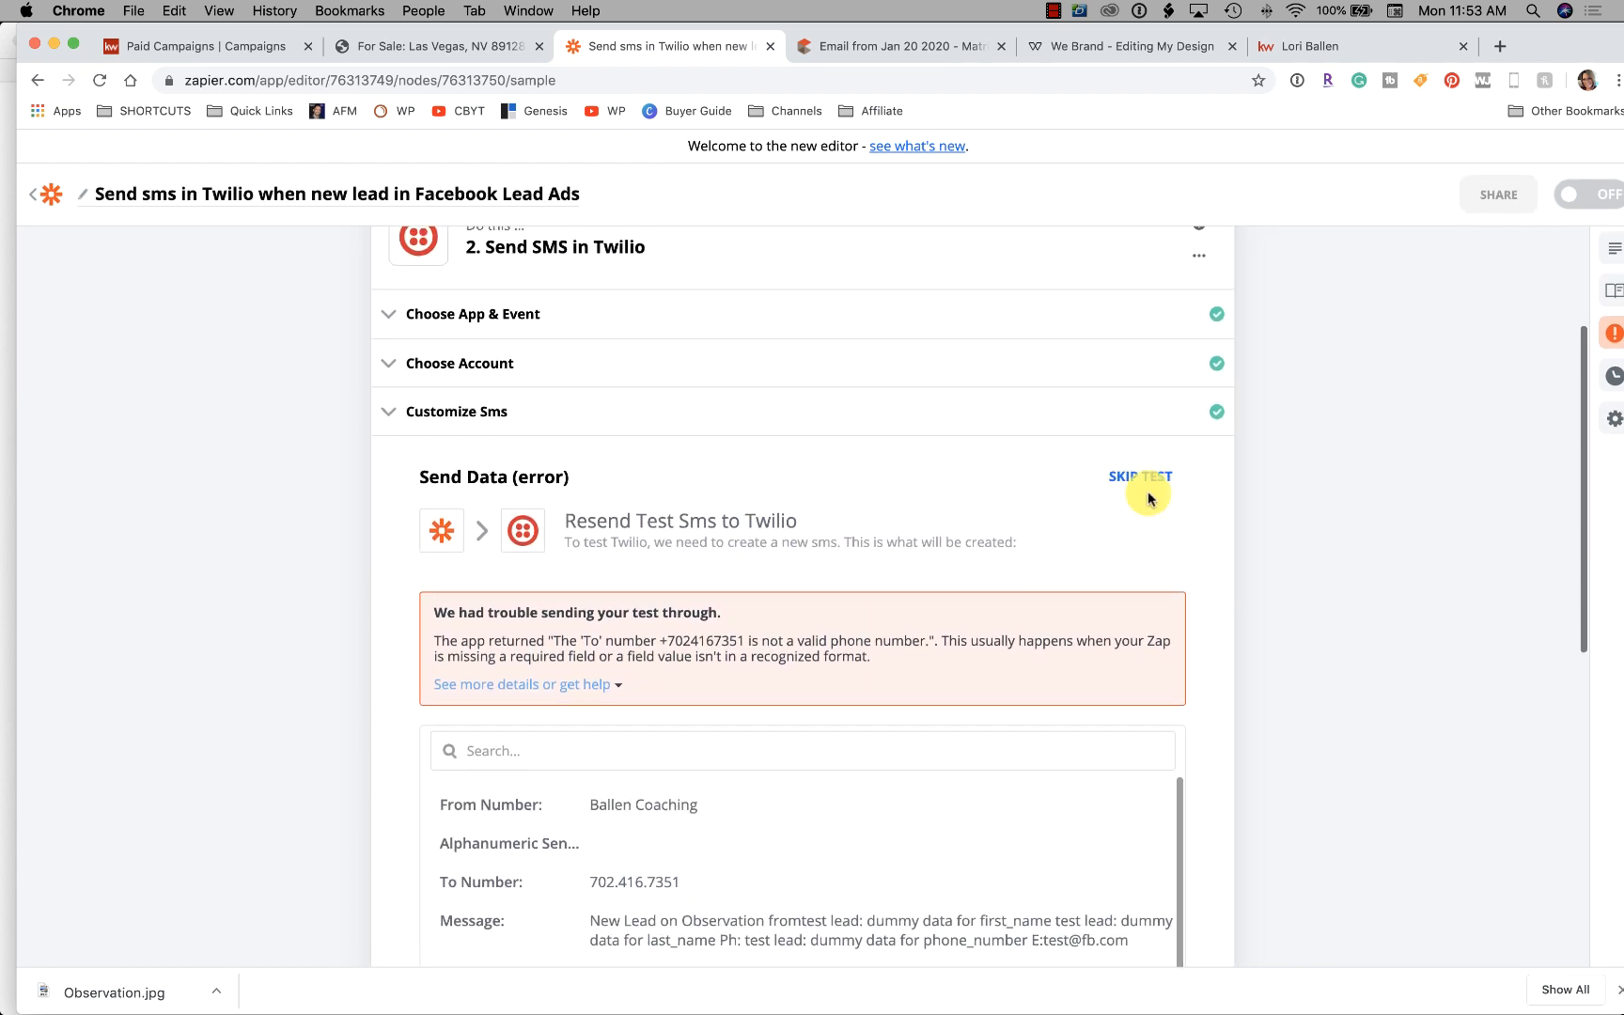
pyautogui.rightClick(481, 414)
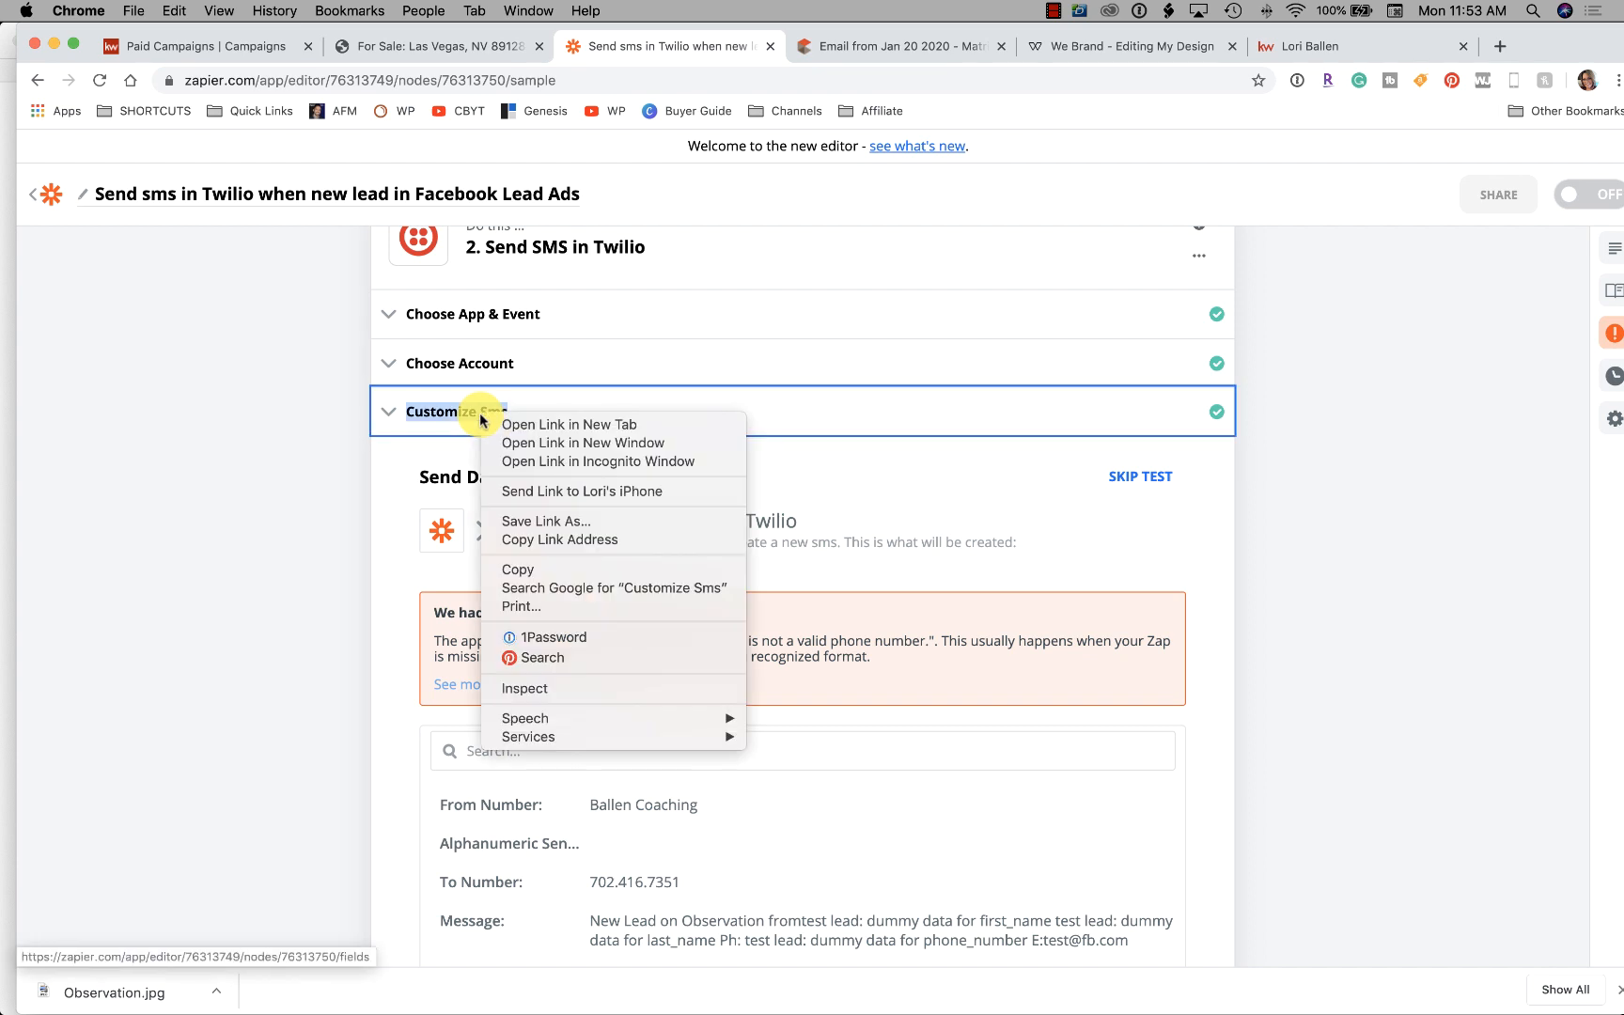
pyautogui.click(435, 445)
pyautogui.rightClick(408, 447)
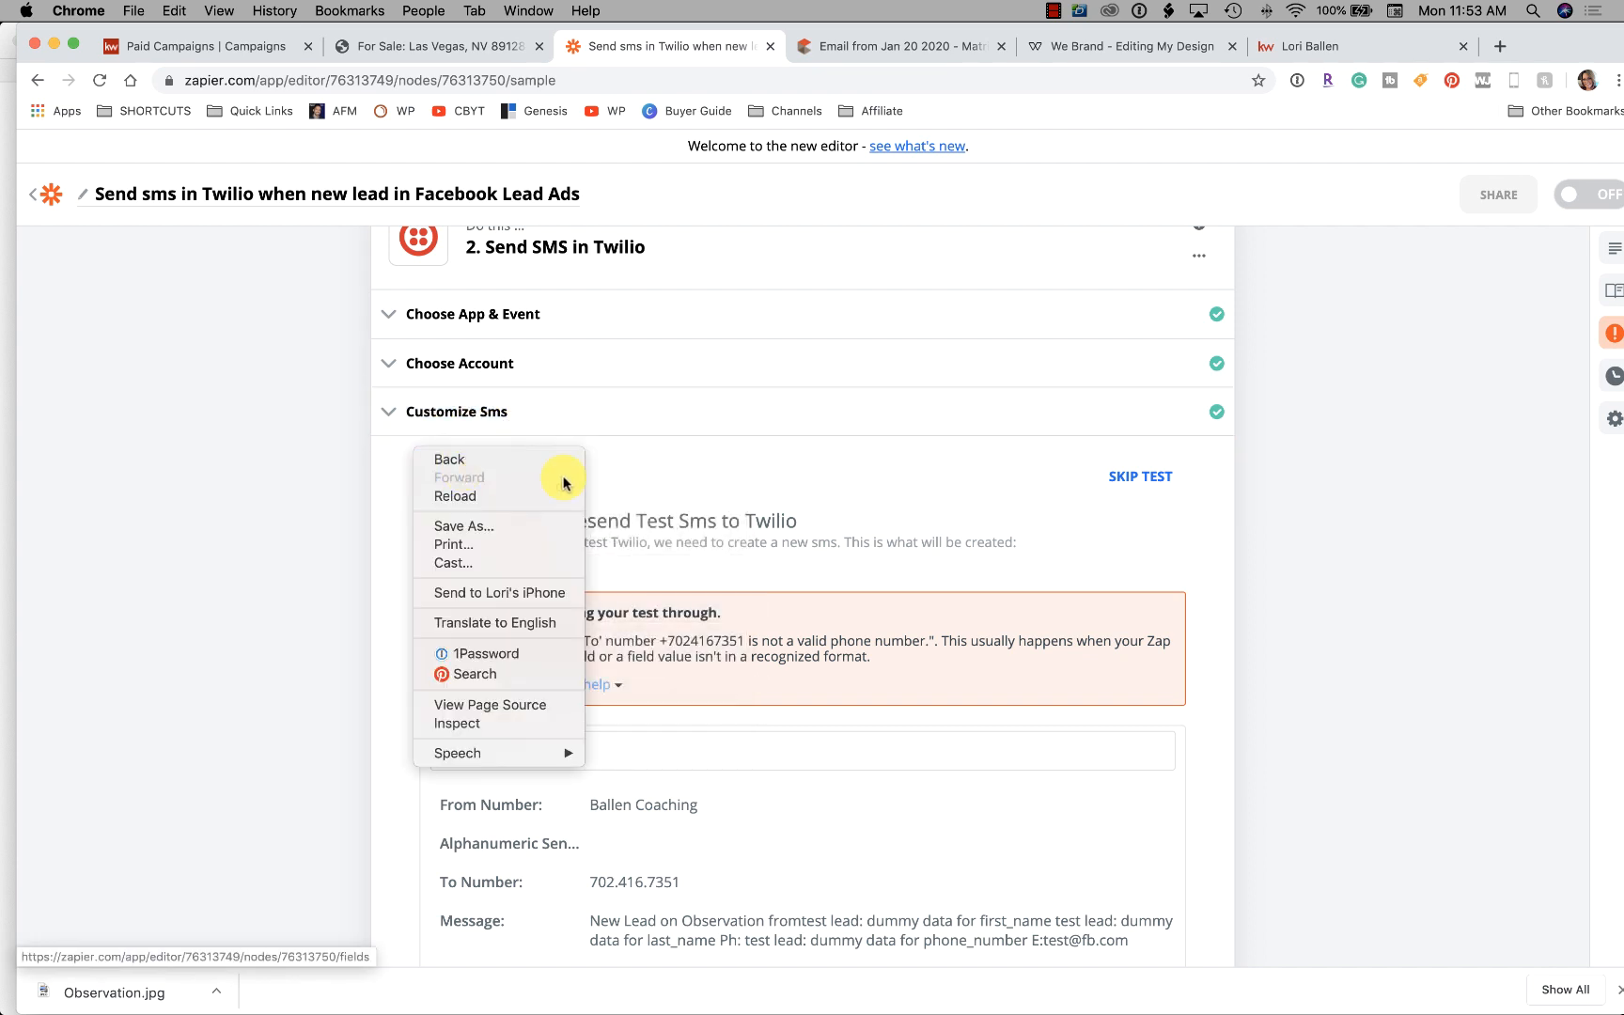
pyautogui.click(942, 488)
pyautogui.scroll(-6, 942, 488)
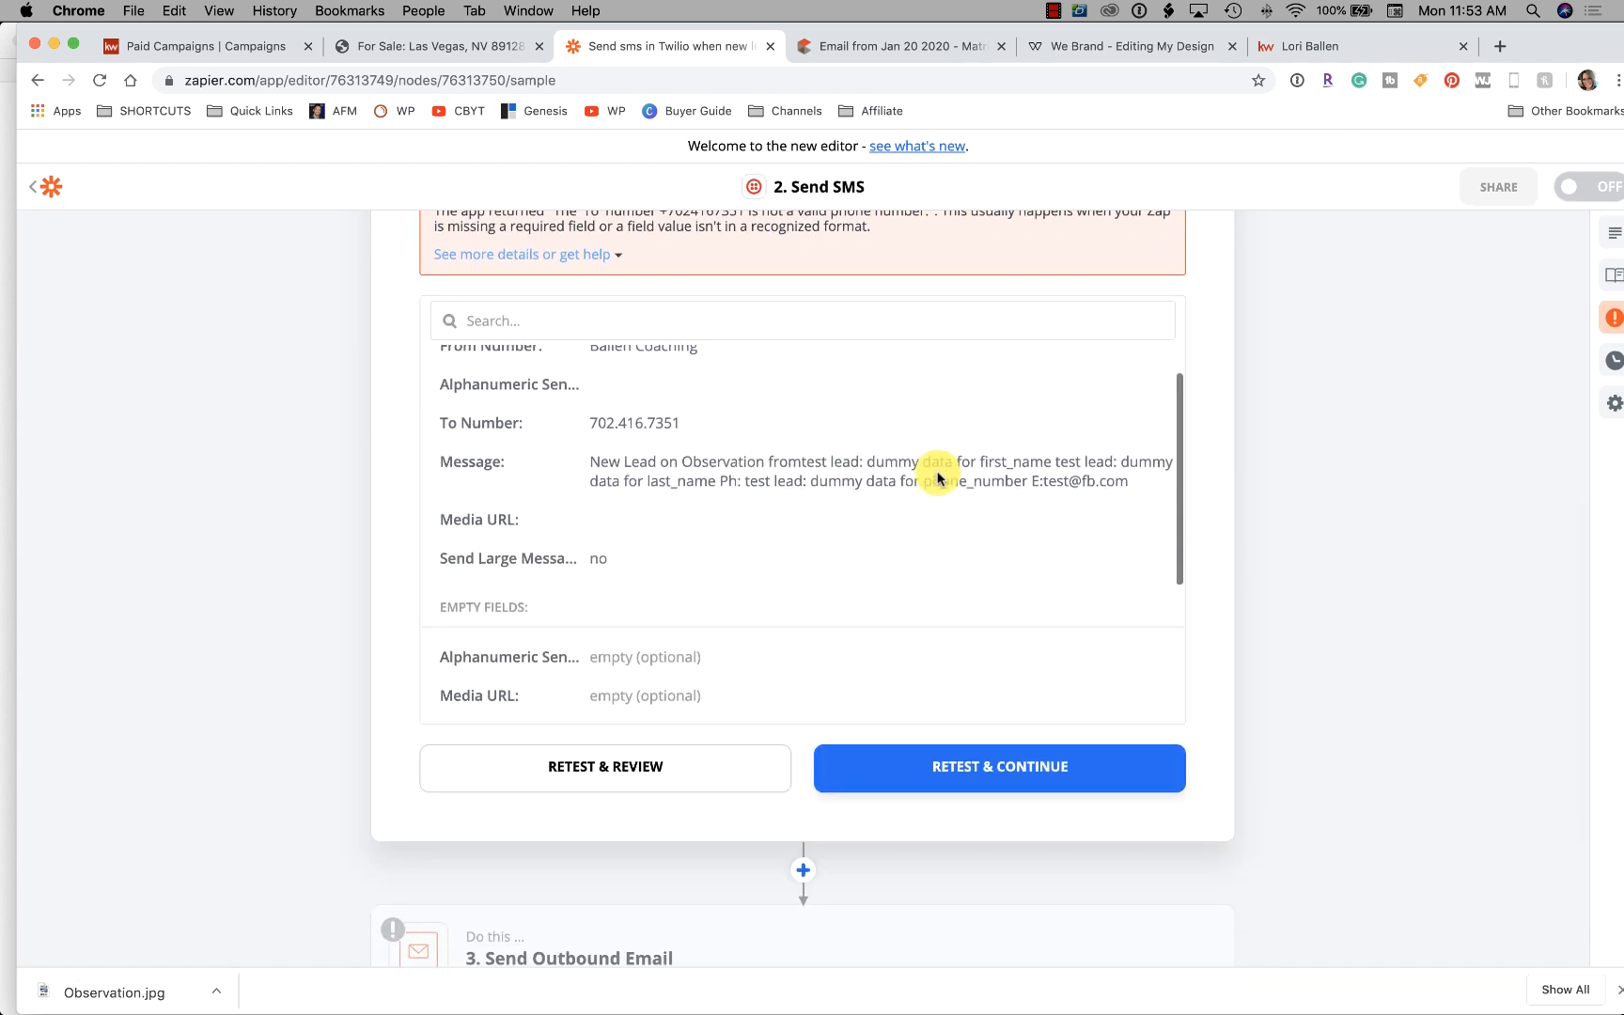
pyautogui.scroll(-1, 835, 620)
pyautogui.scroll(8, 835, 616)
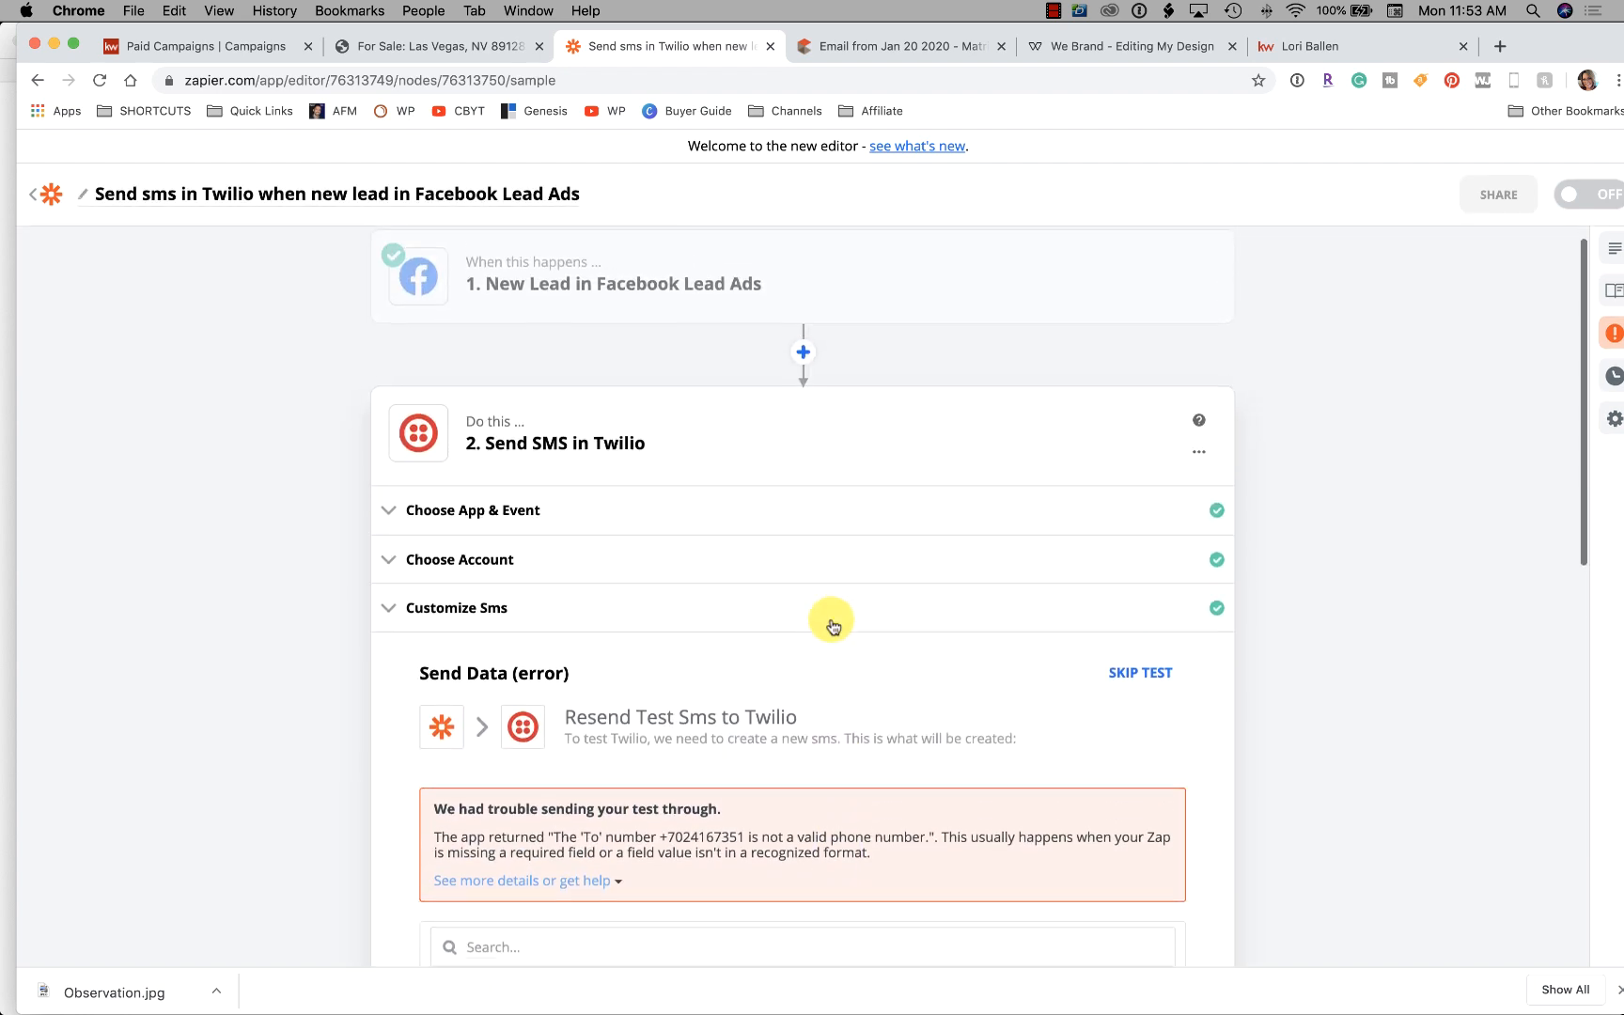
# Reopen the SMS settings, check the sending and recipient numbers, and save for testing
pyautogui.click(489, 632)
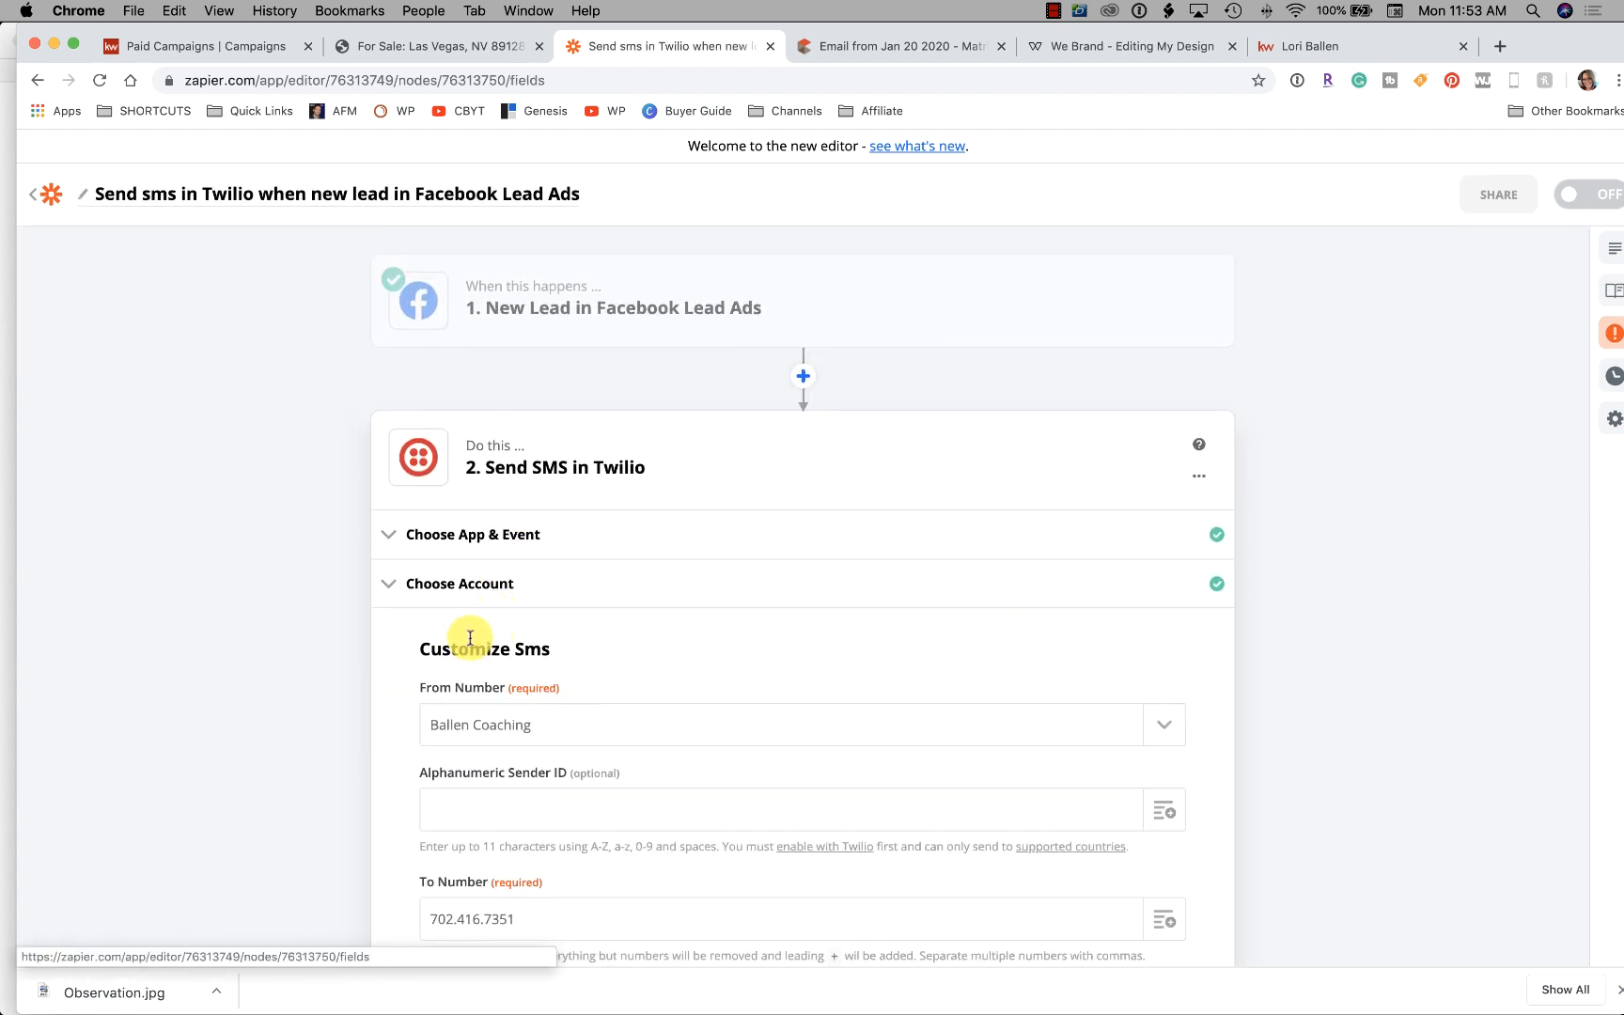
pyautogui.click(550, 406)
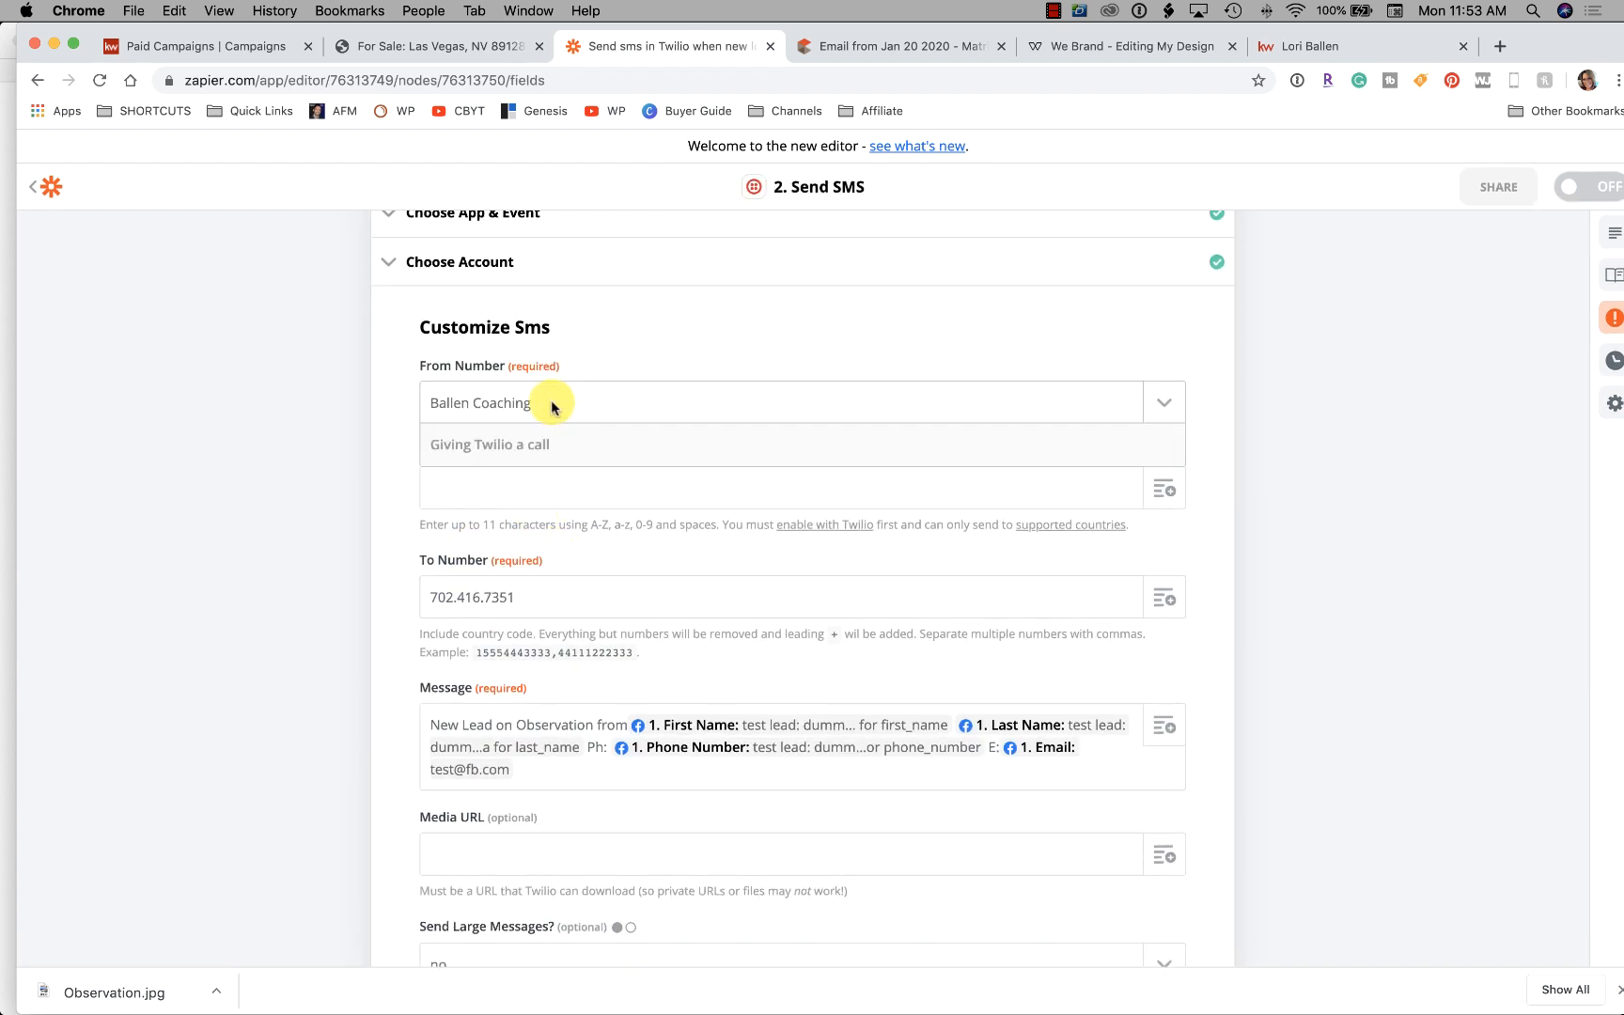
pyautogui.click(503, 602)
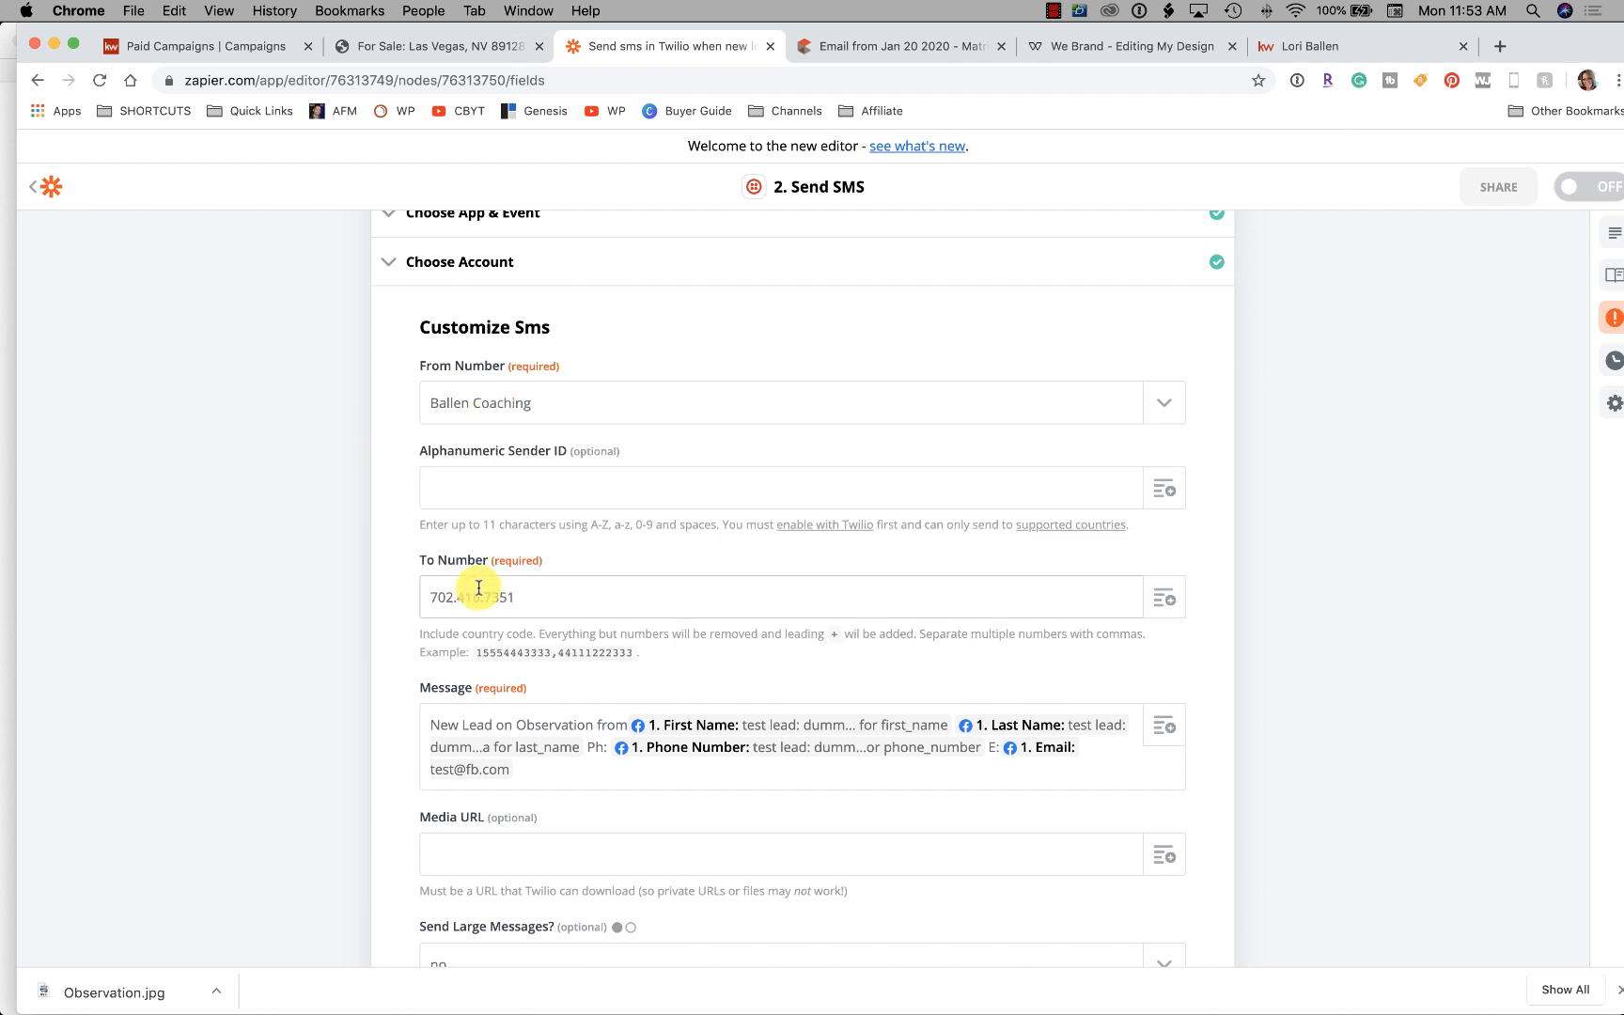
pyautogui.scroll(-1, 508, 590)
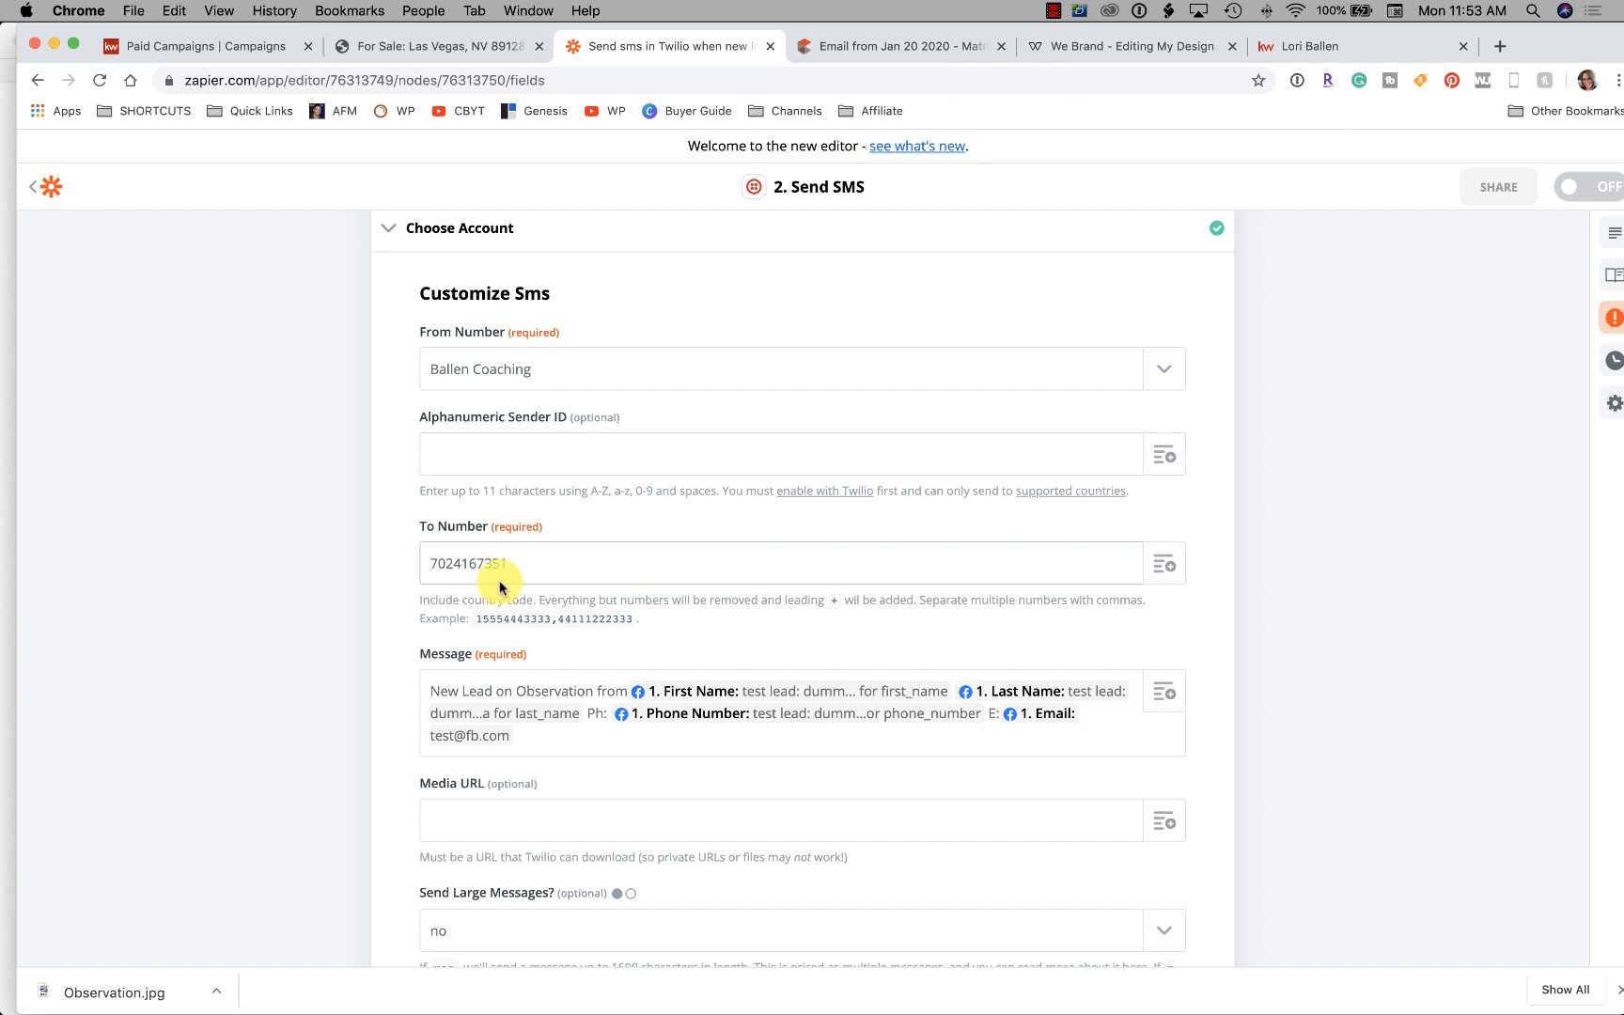
pyautogui.scroll(-5, 261, 580)
pyautogui.click(778, 730)
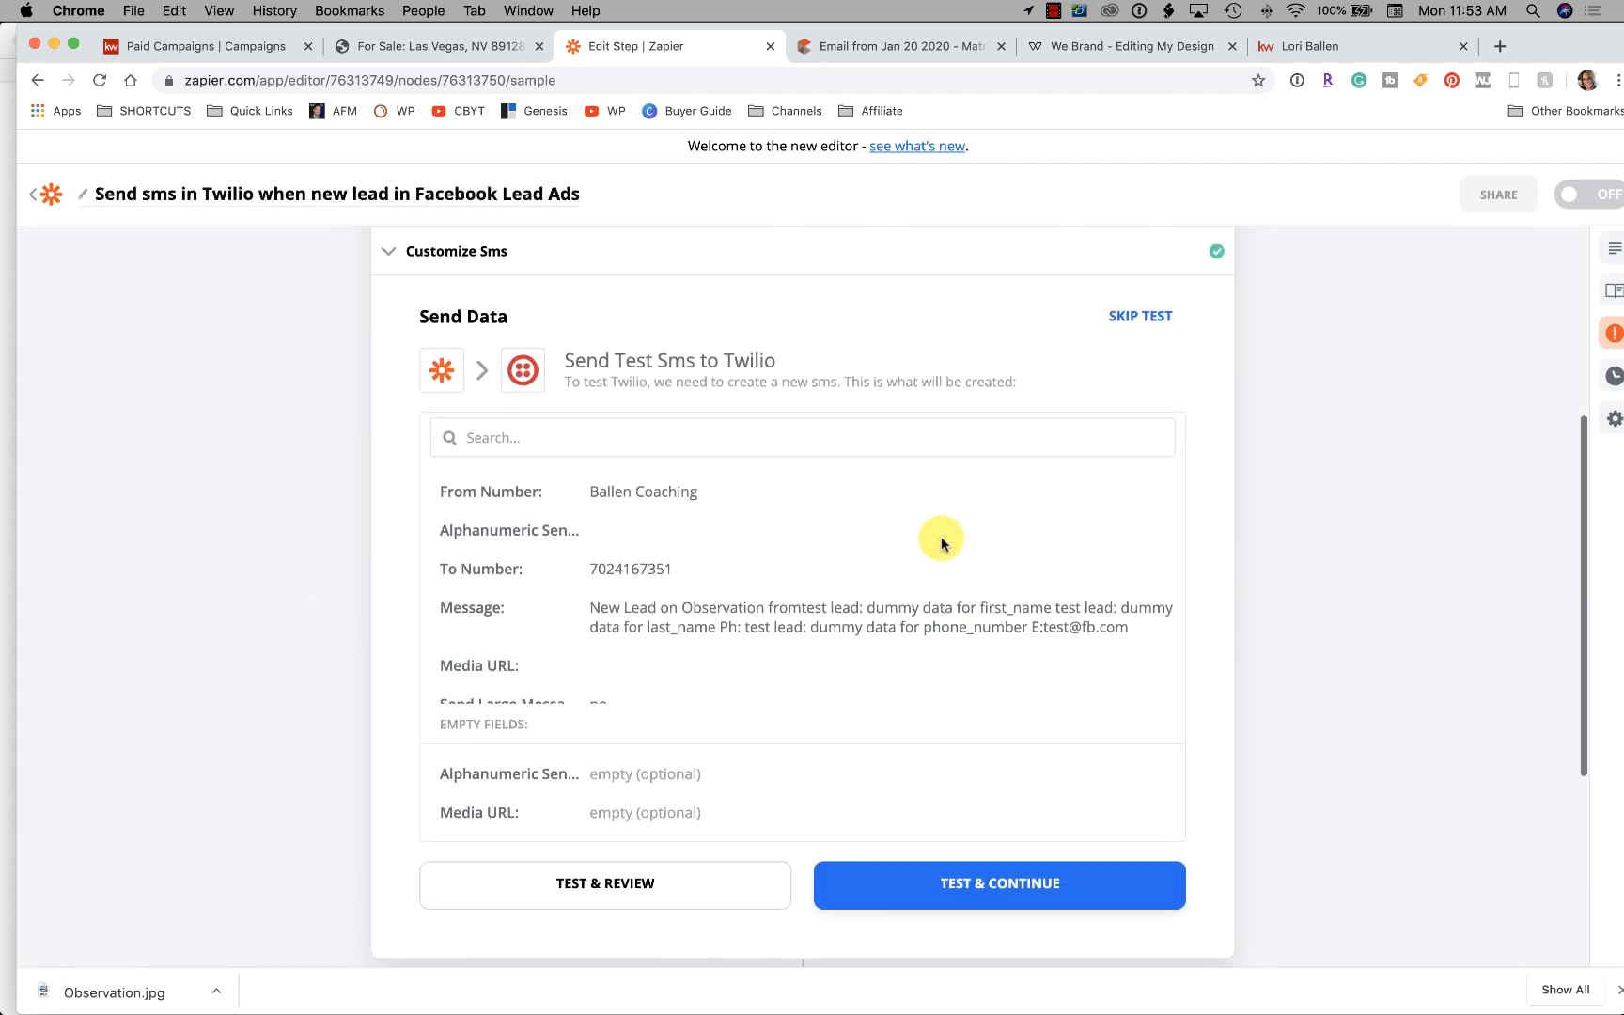
pyautogui.scroll(3, 943, 542)
pyautogui.scroll(-4, 946, 541)
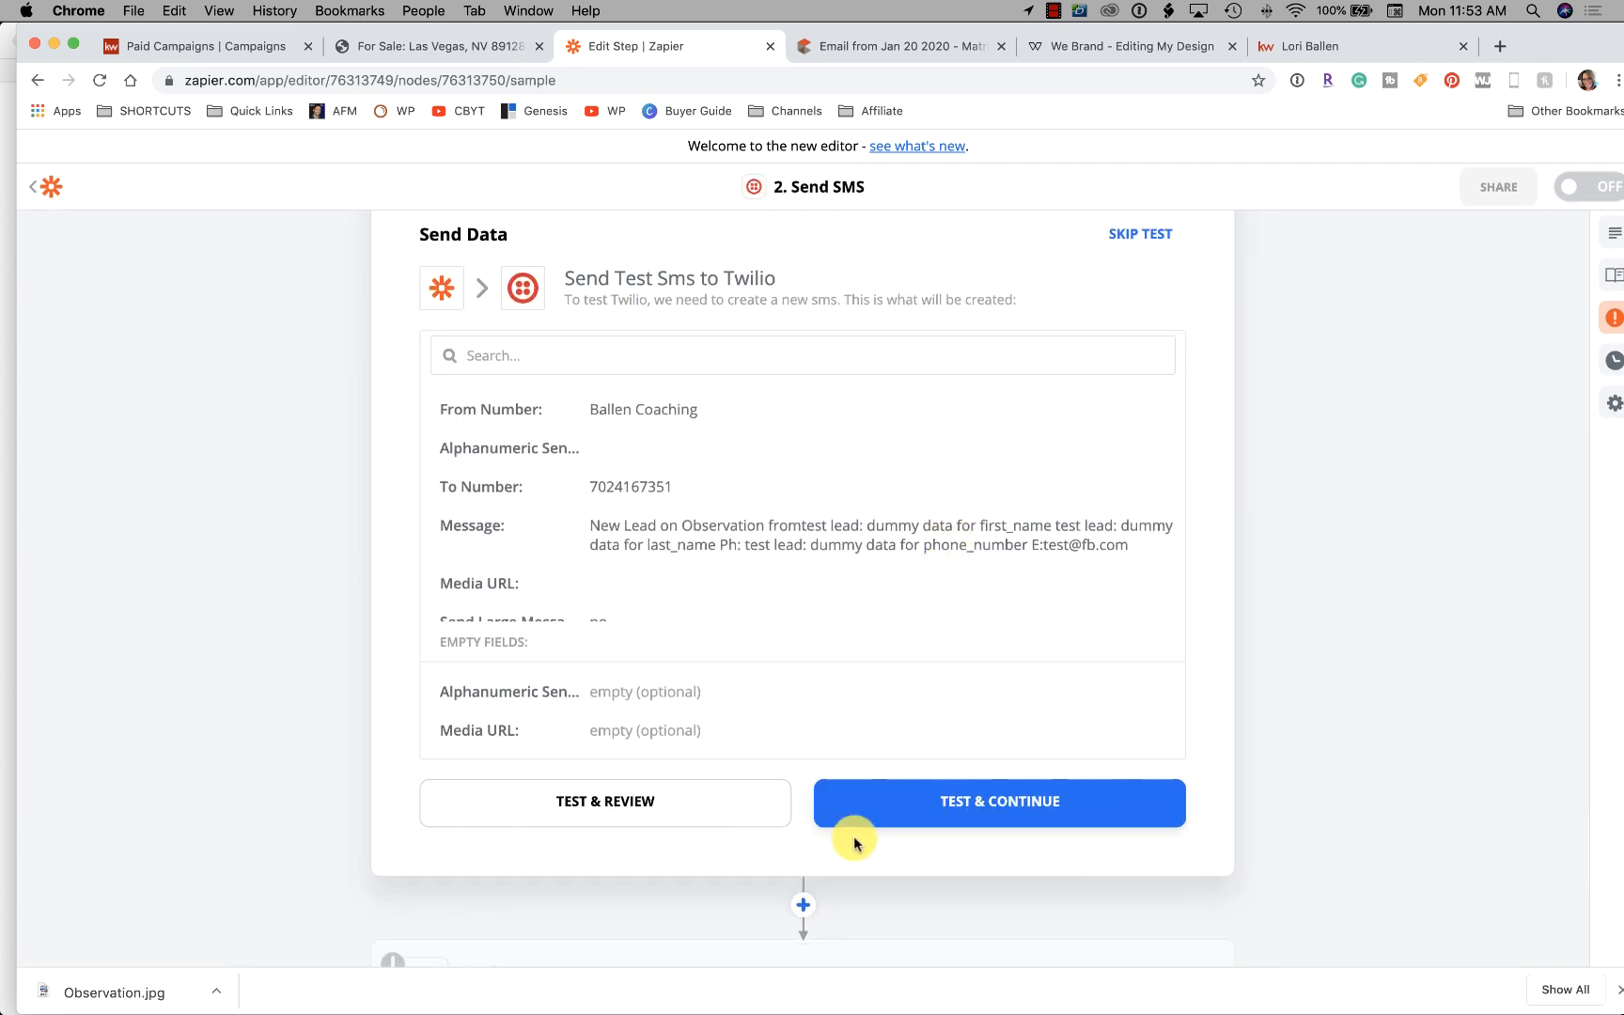
# Rerun the SMS test, which again rejects the recipient number as invalid
pyautogui.click(954, 805)
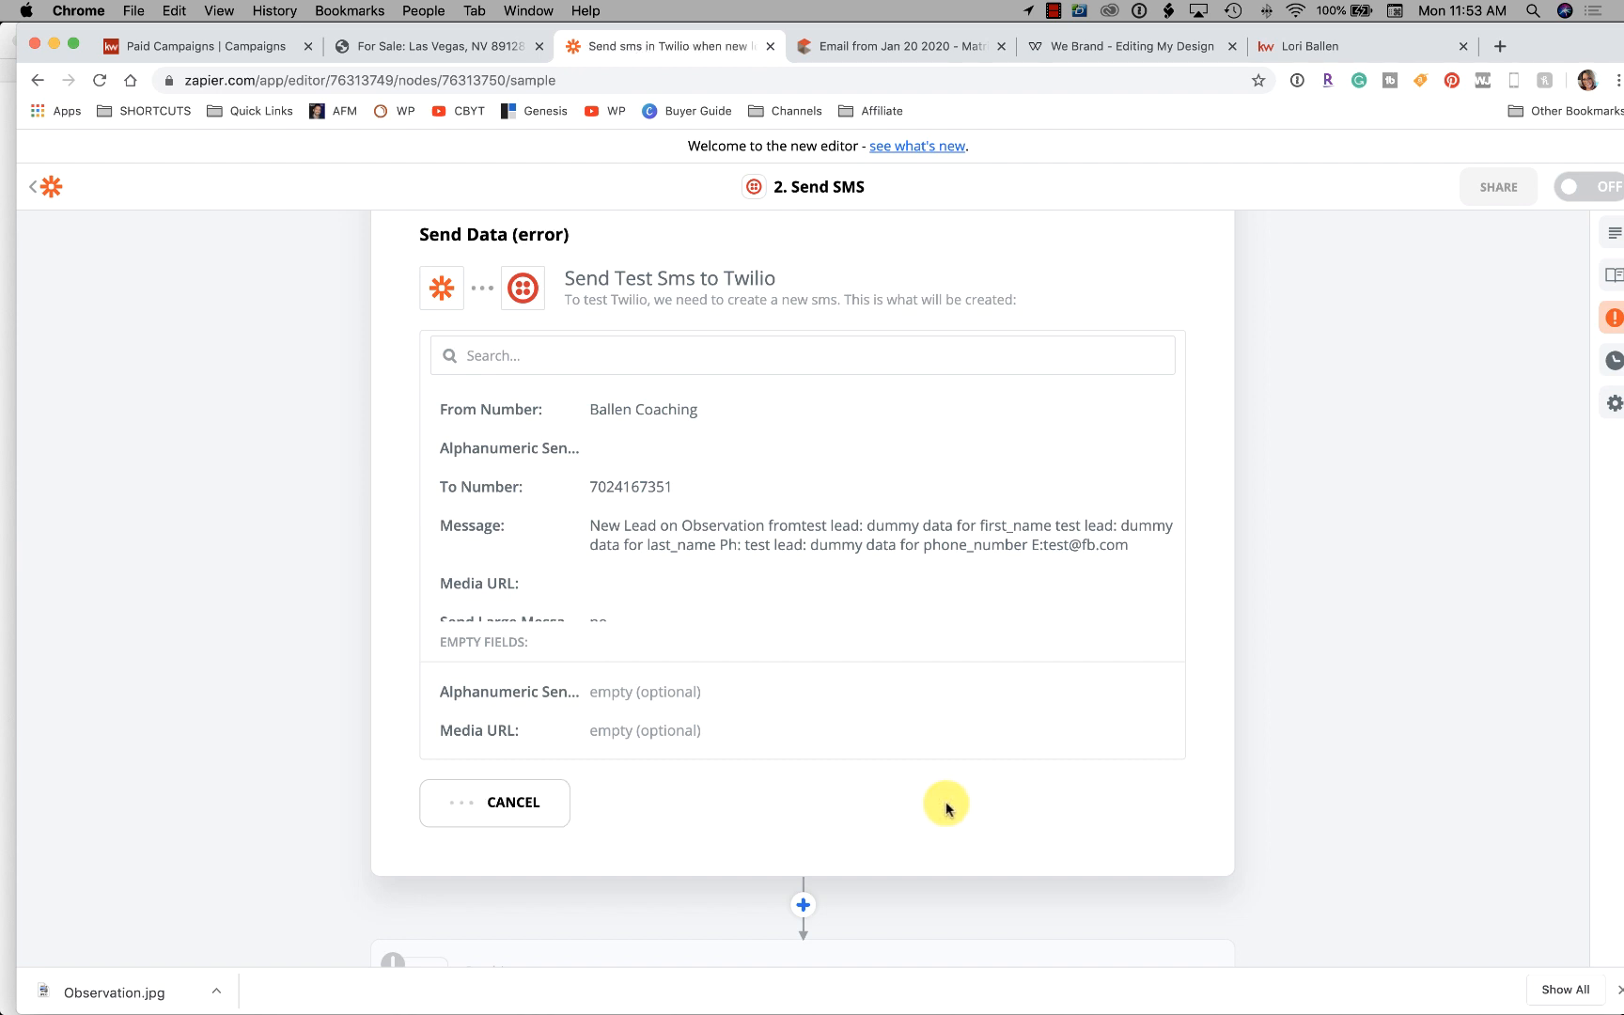
pyautogui.scroll(-1, 870, 729)
pyautogui.scroll(2, 870, 730)
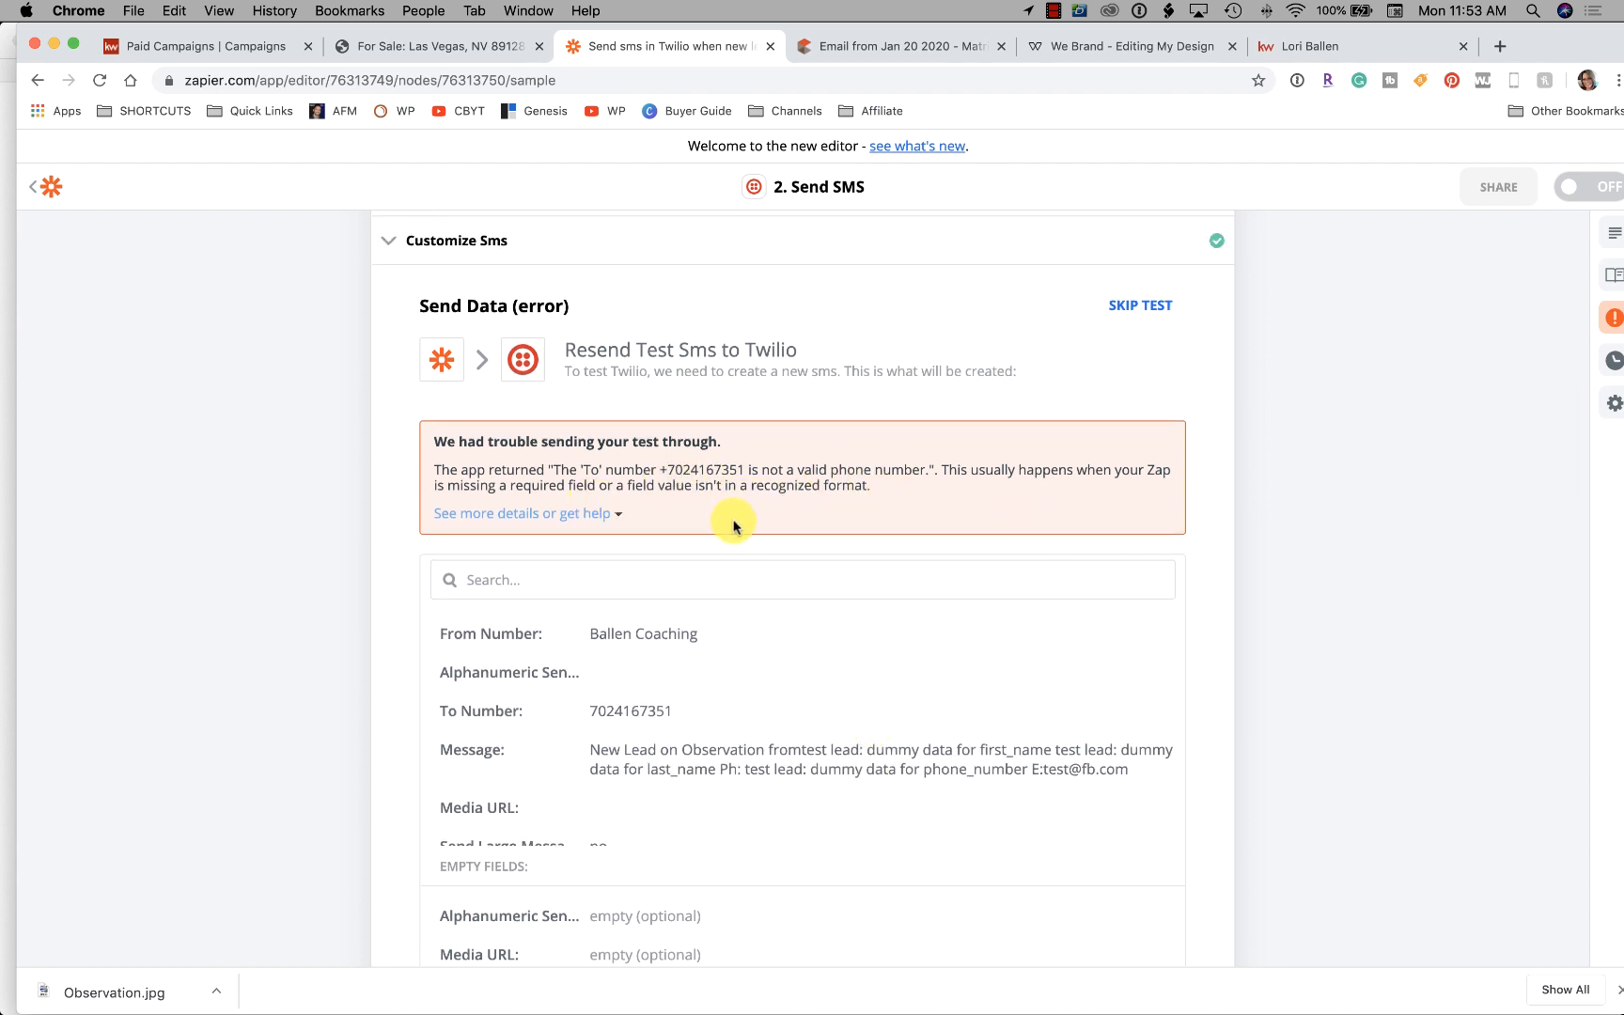
pyautogui.scroll(-5, 734, 525)
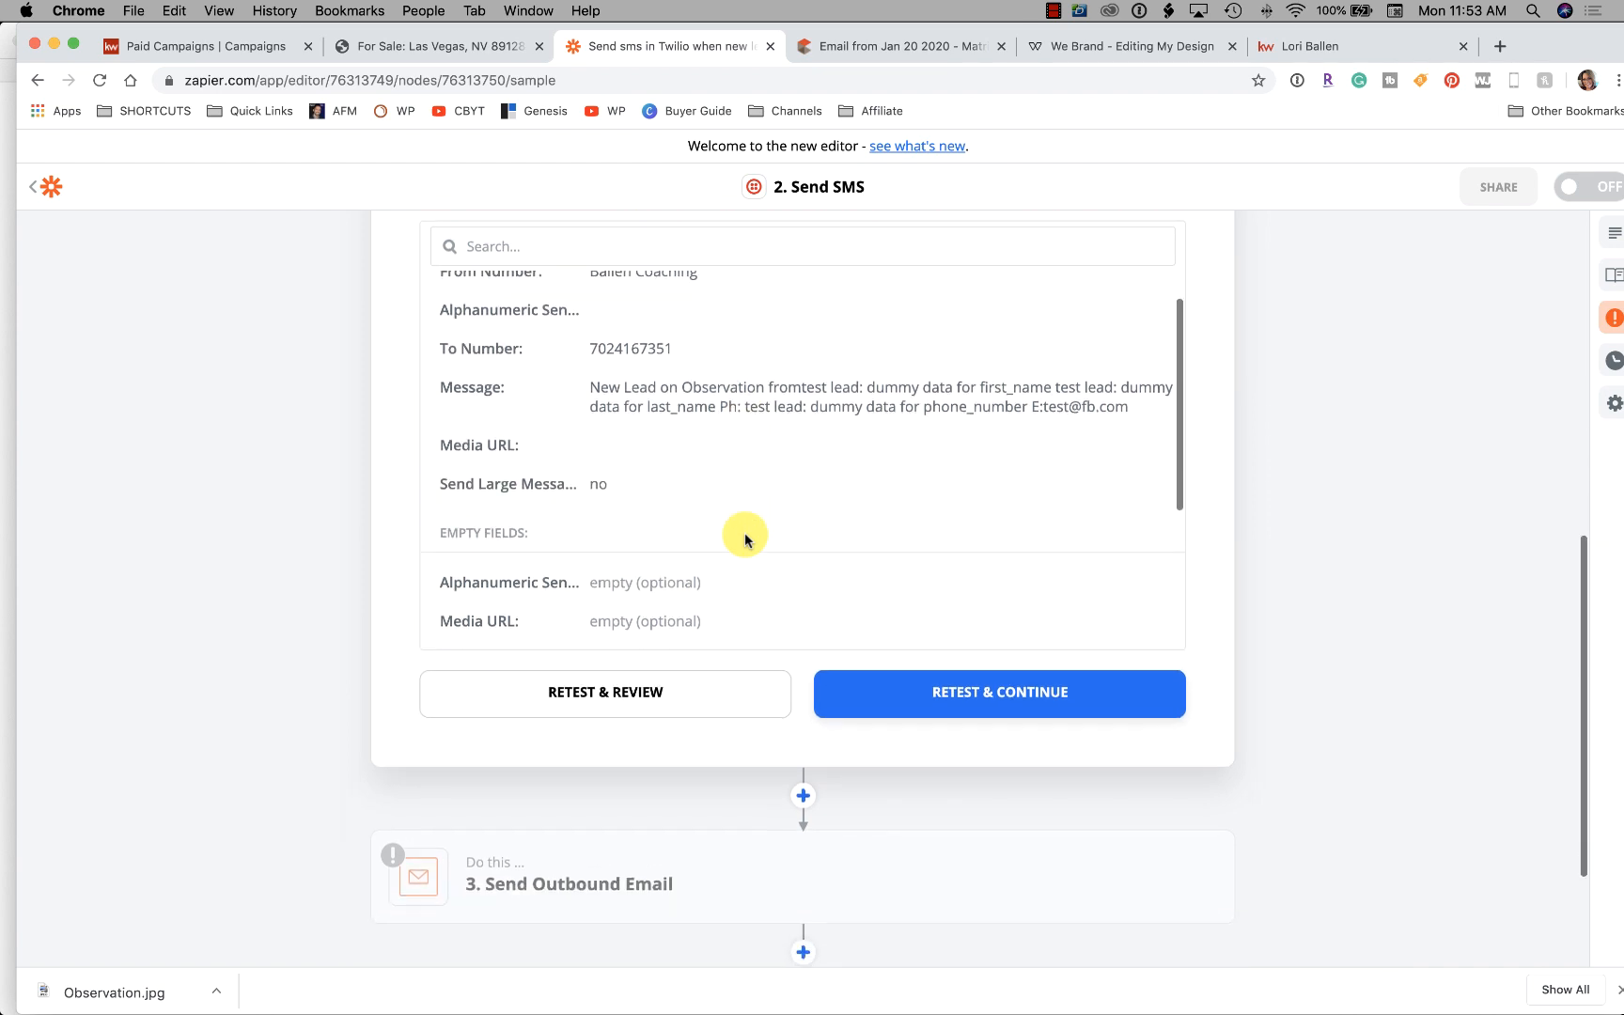
pyautogui.scroll(6, 743, 533)
# Prefix the To Number with country code 1 and save the SMS settings
pyautogui.rightClick(517, 492)
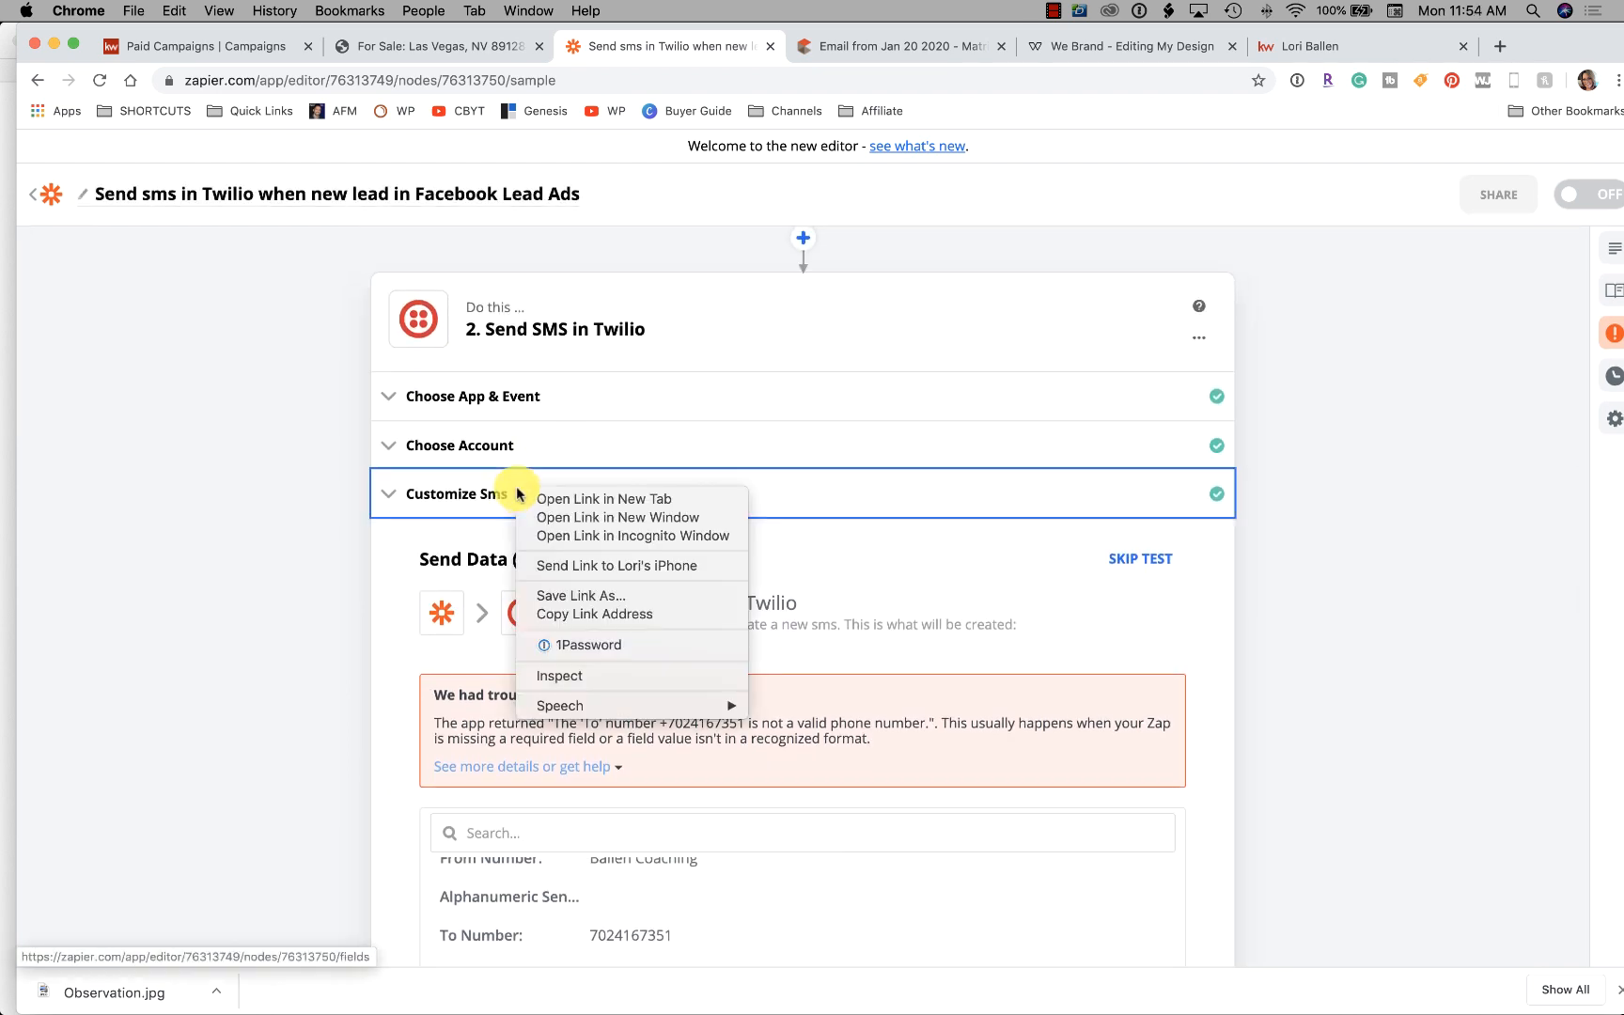
pyautogui.click(442, 498)
pyautogui.click(449, 493)
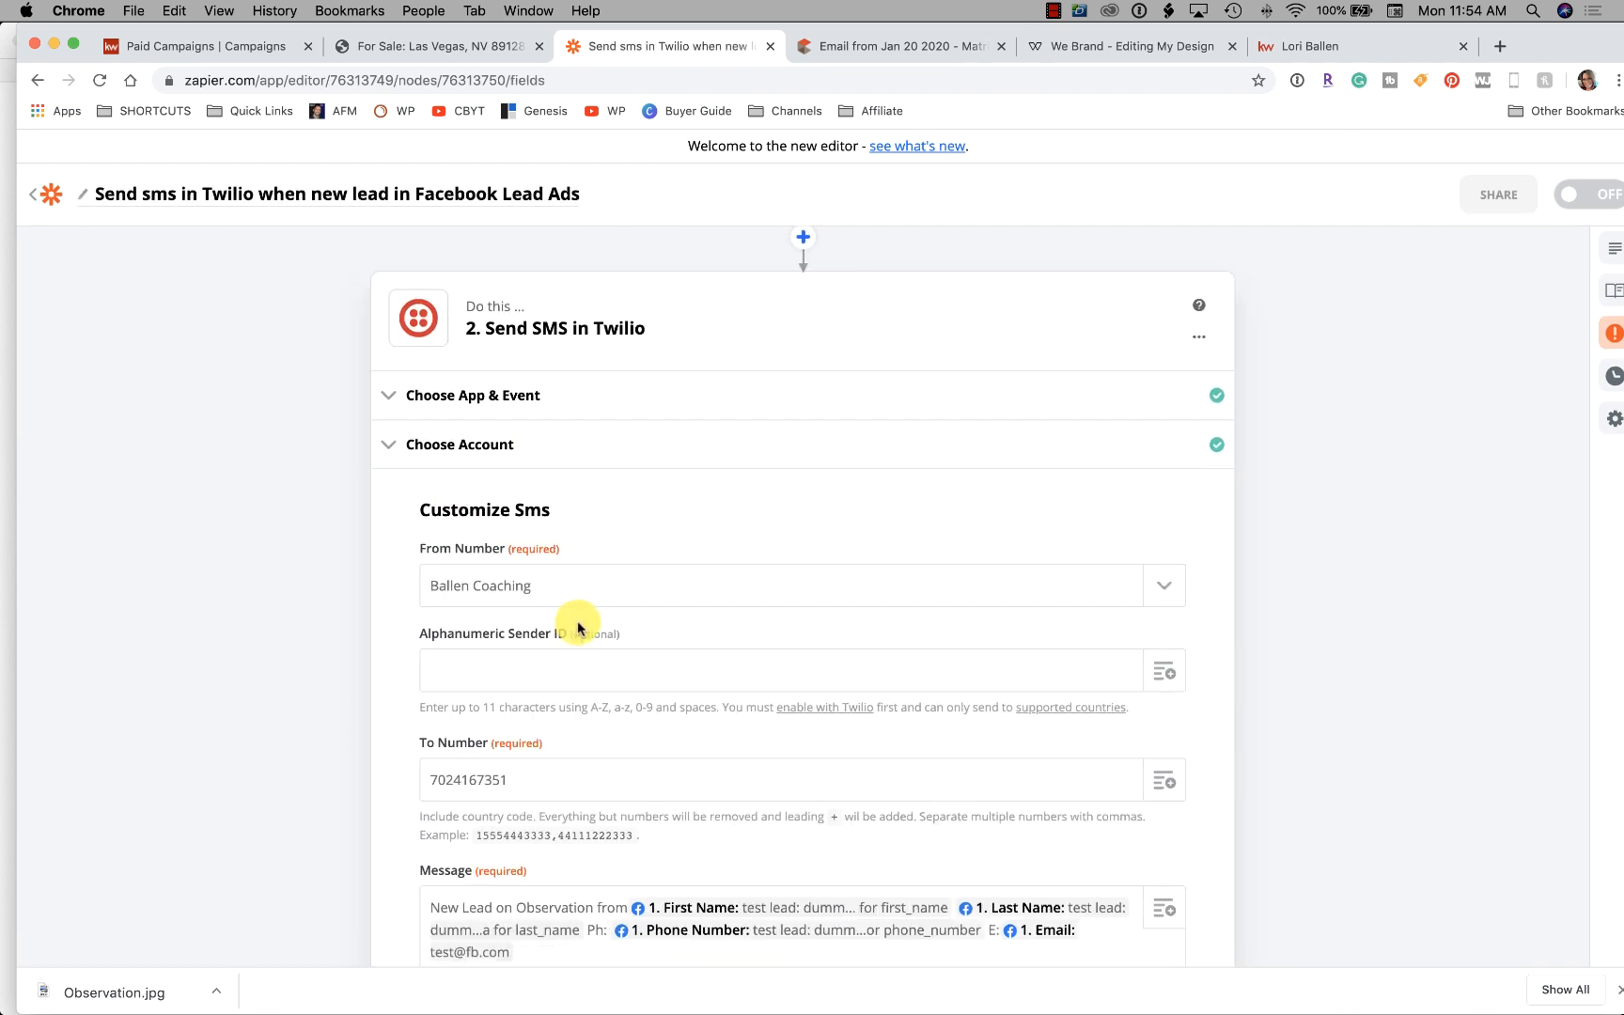
pyautogui.scroll(-3, 578, 628)
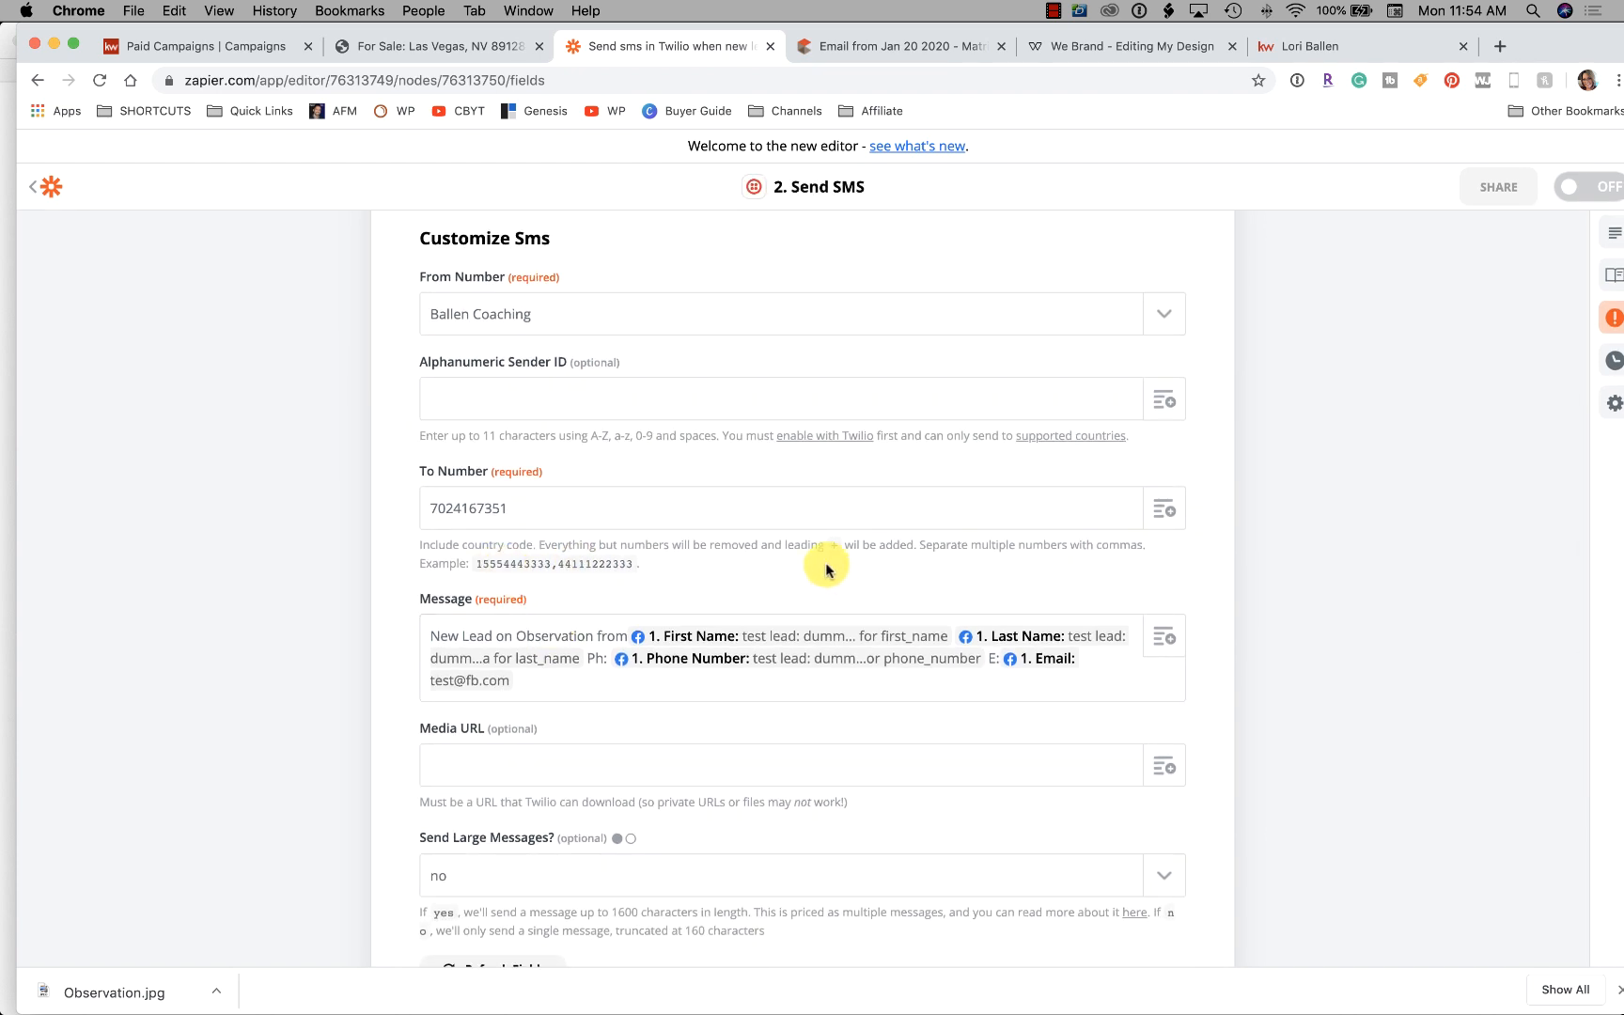
pyautogui.rightClick(434, 513)
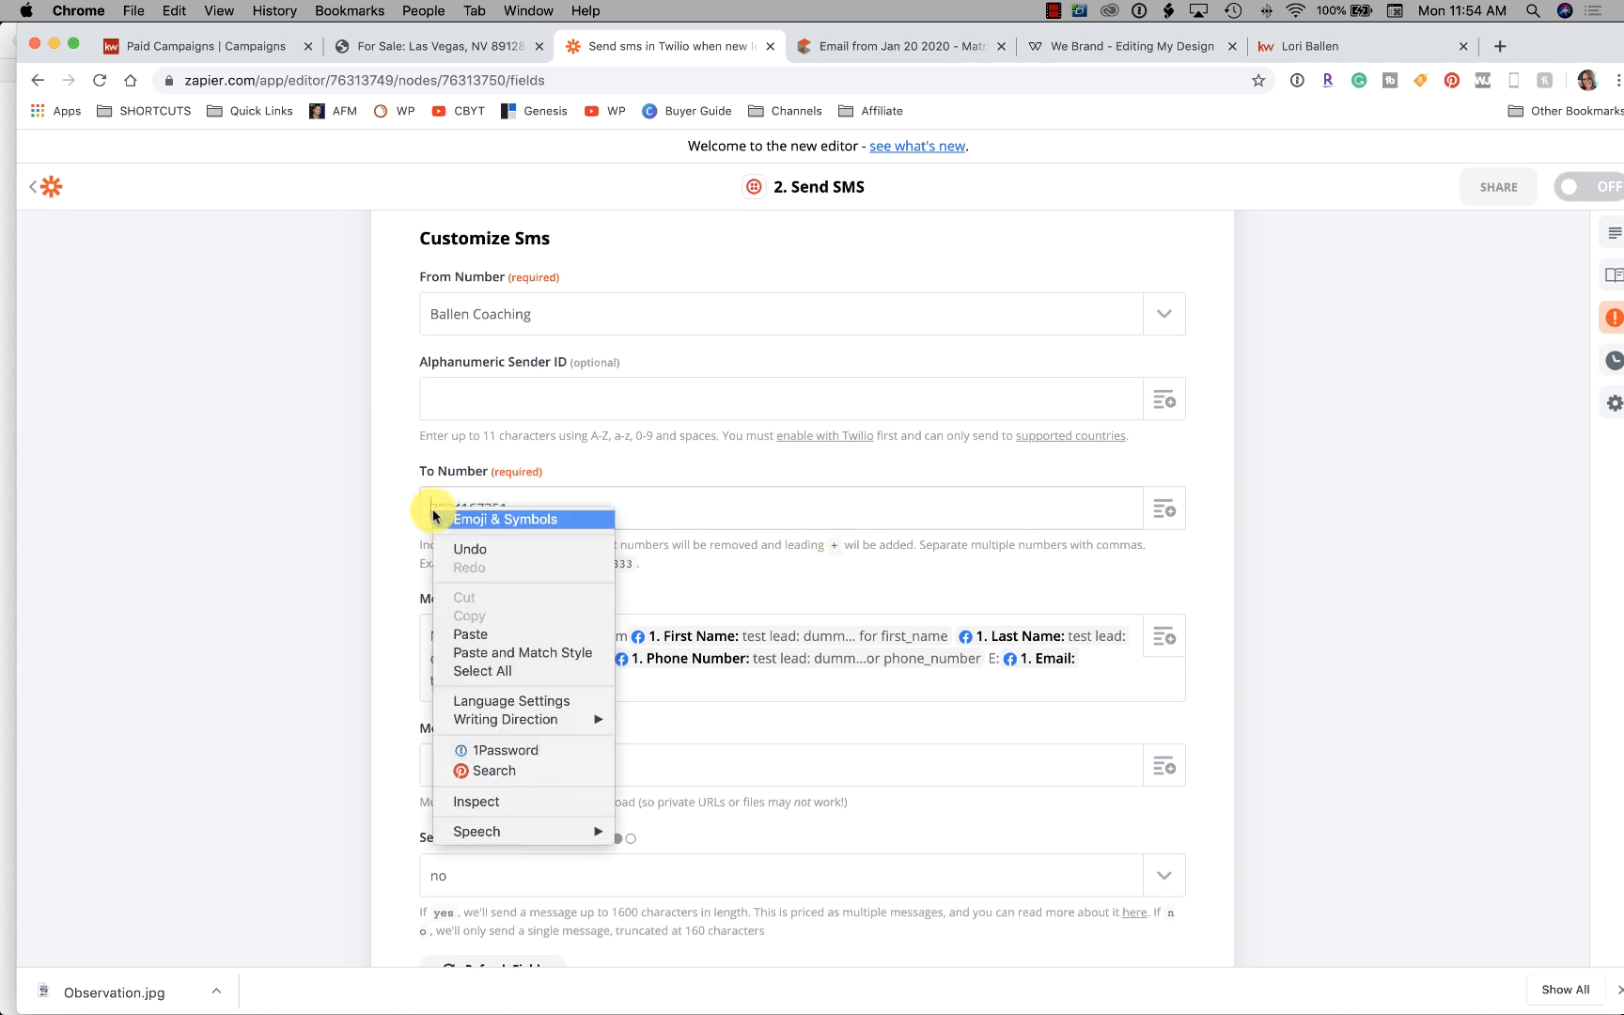
pyautogui.click(682, 504)
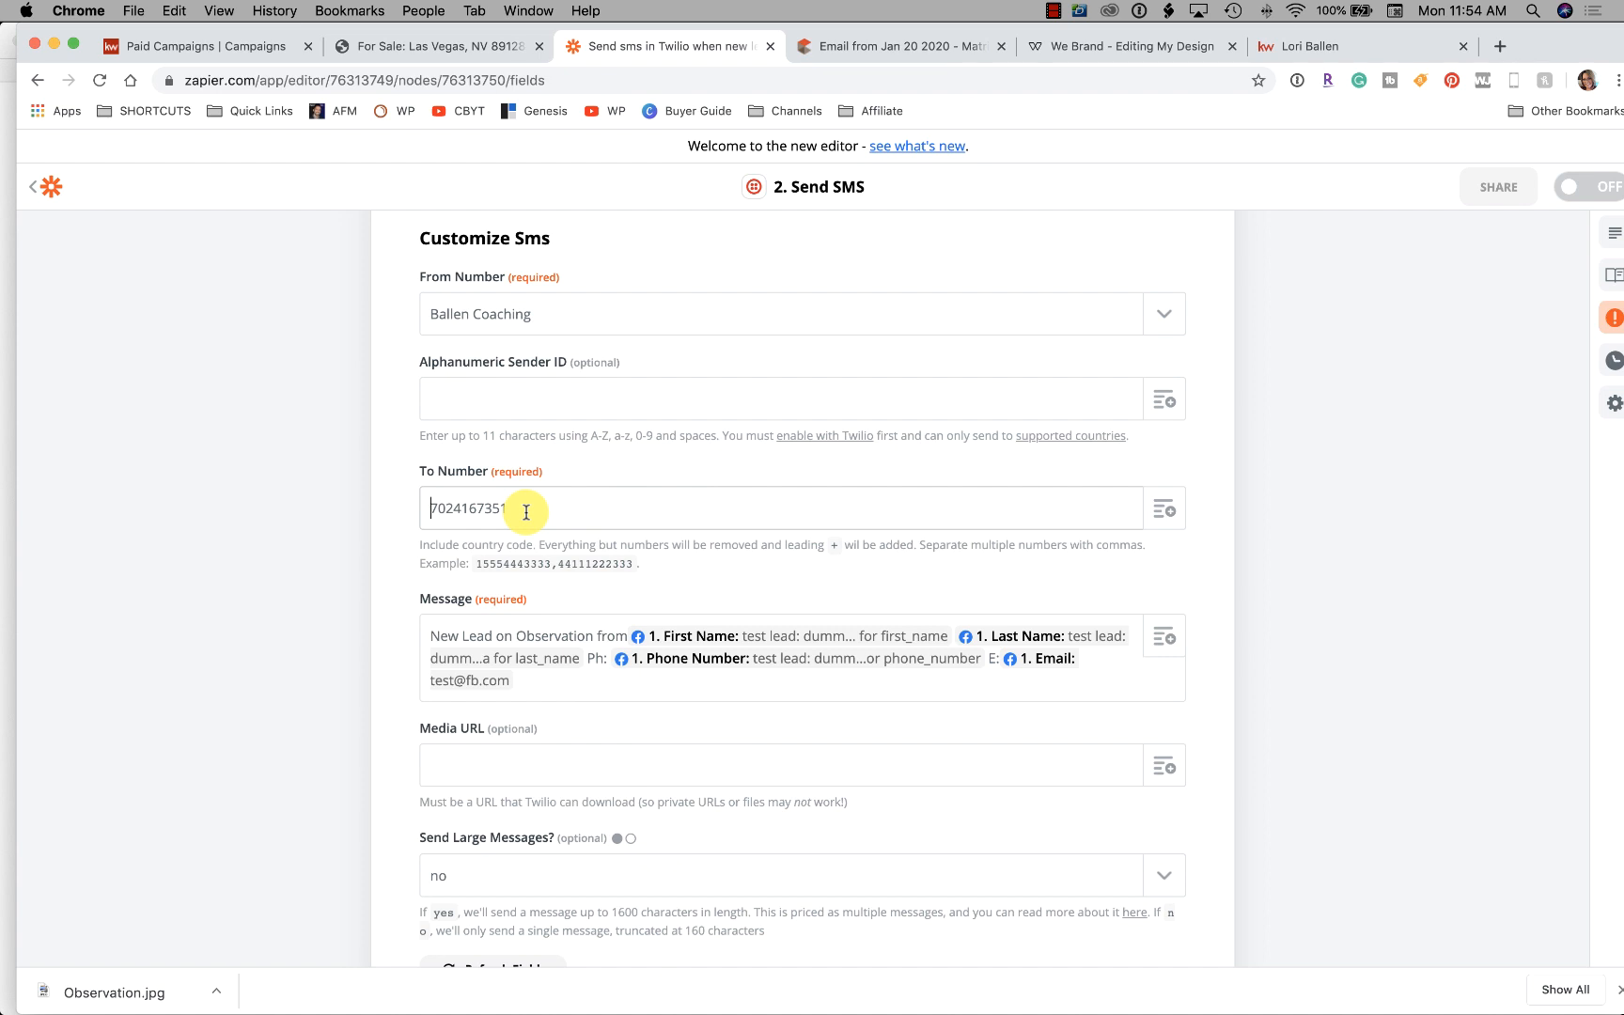
pyautogui.write('1')
pyautogui.scroll(-5, 320, 646)
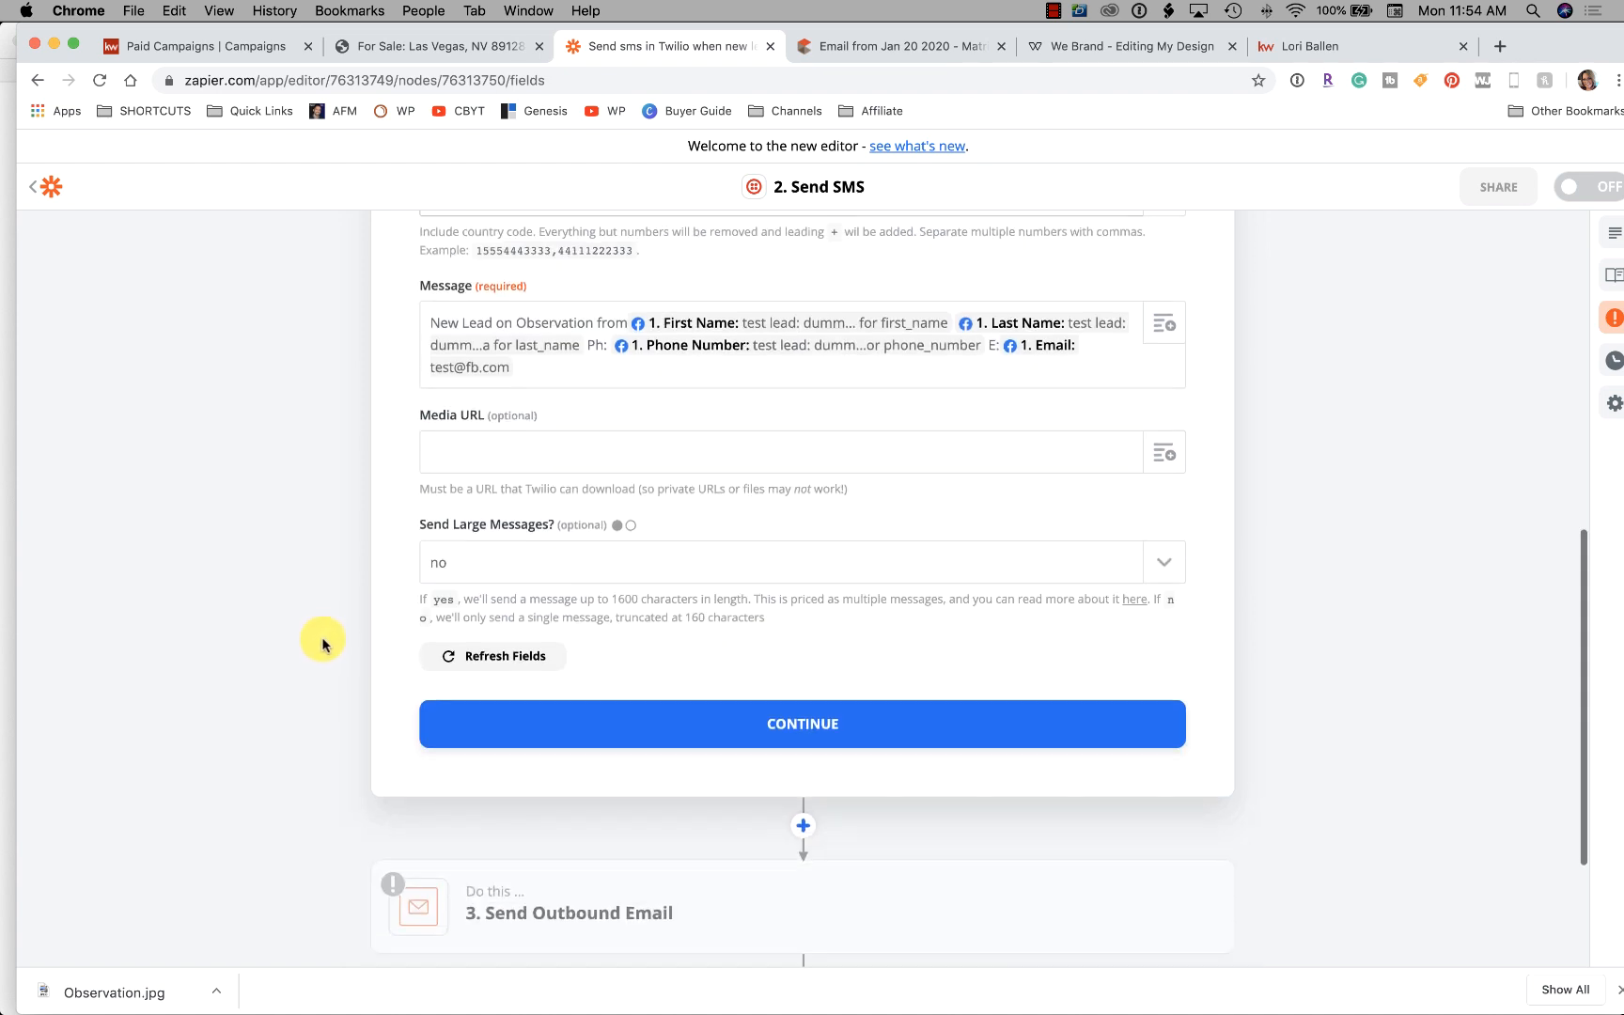
pyautogui.click(775, 658)
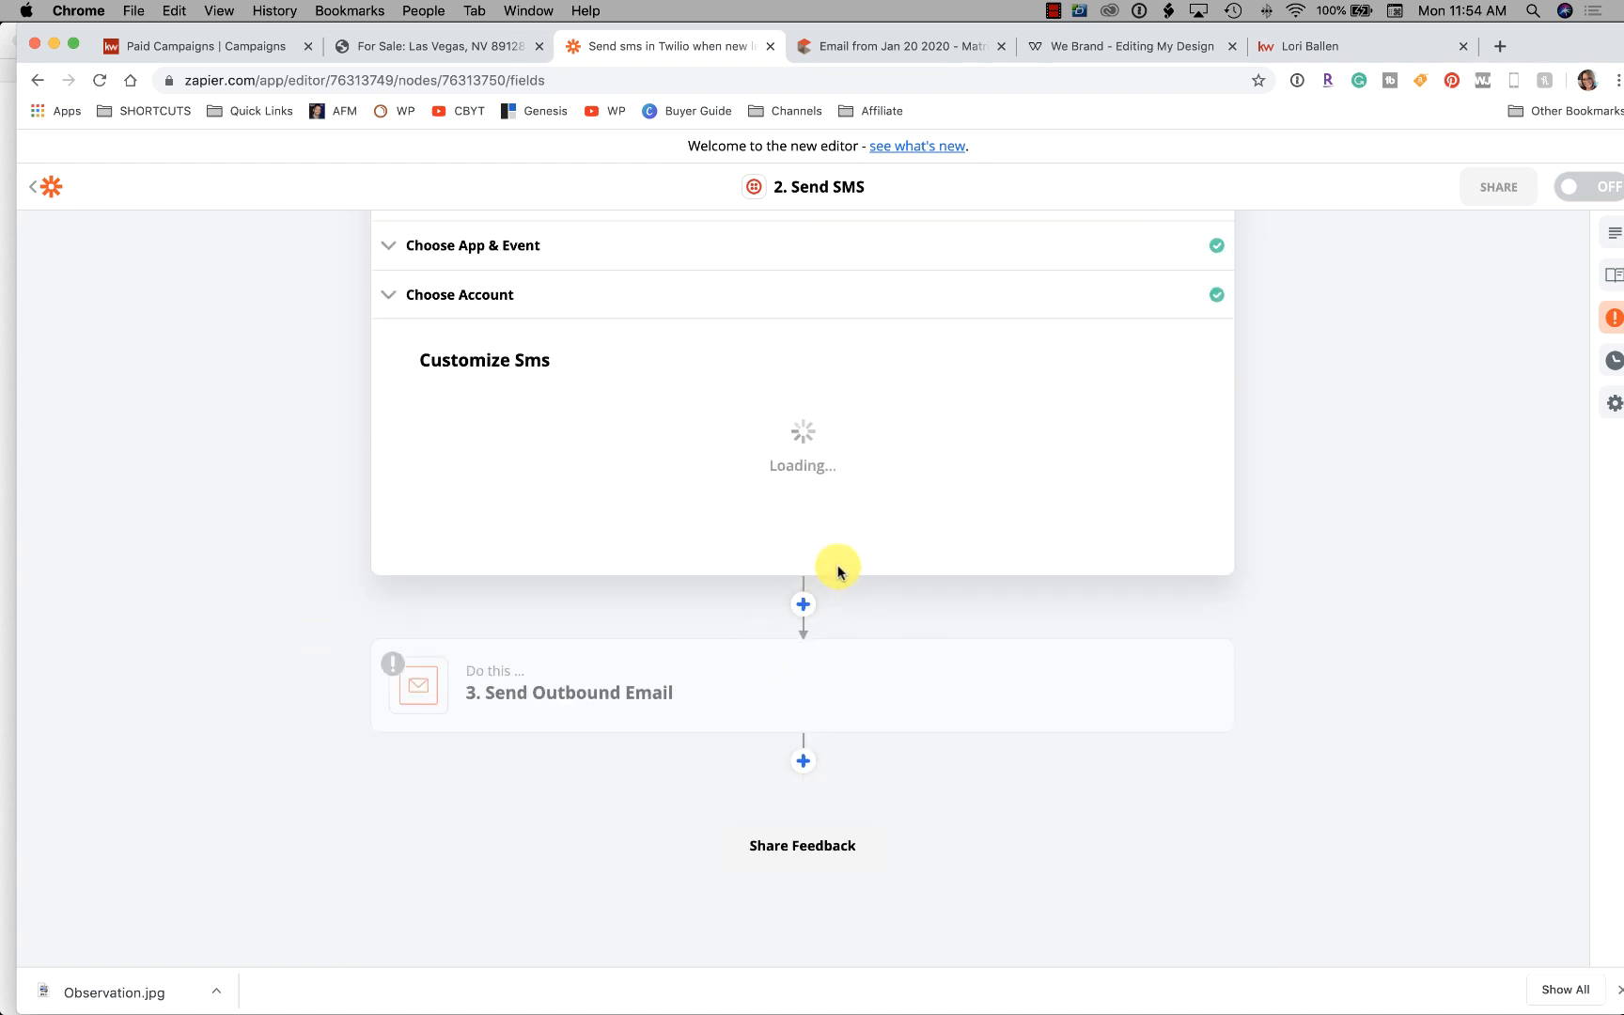
# Retest the SMS, then save and test the Send Outbound Email step
pyautogui.click(956, 506)
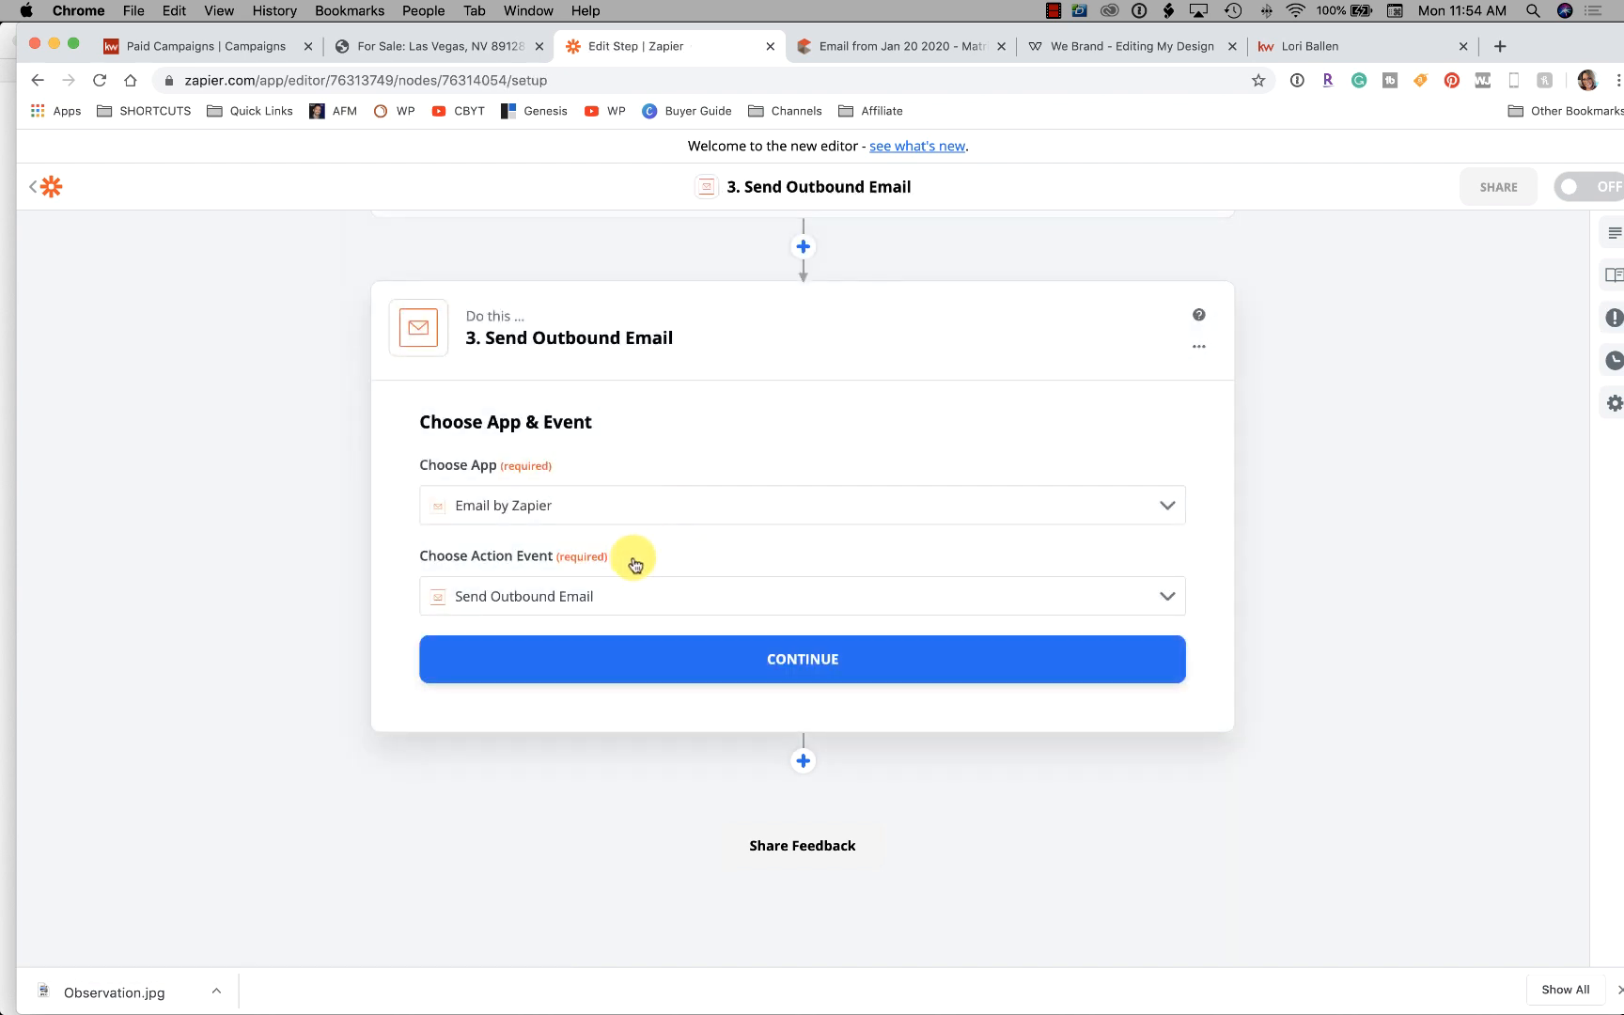
pyautogui.click(820, 662)
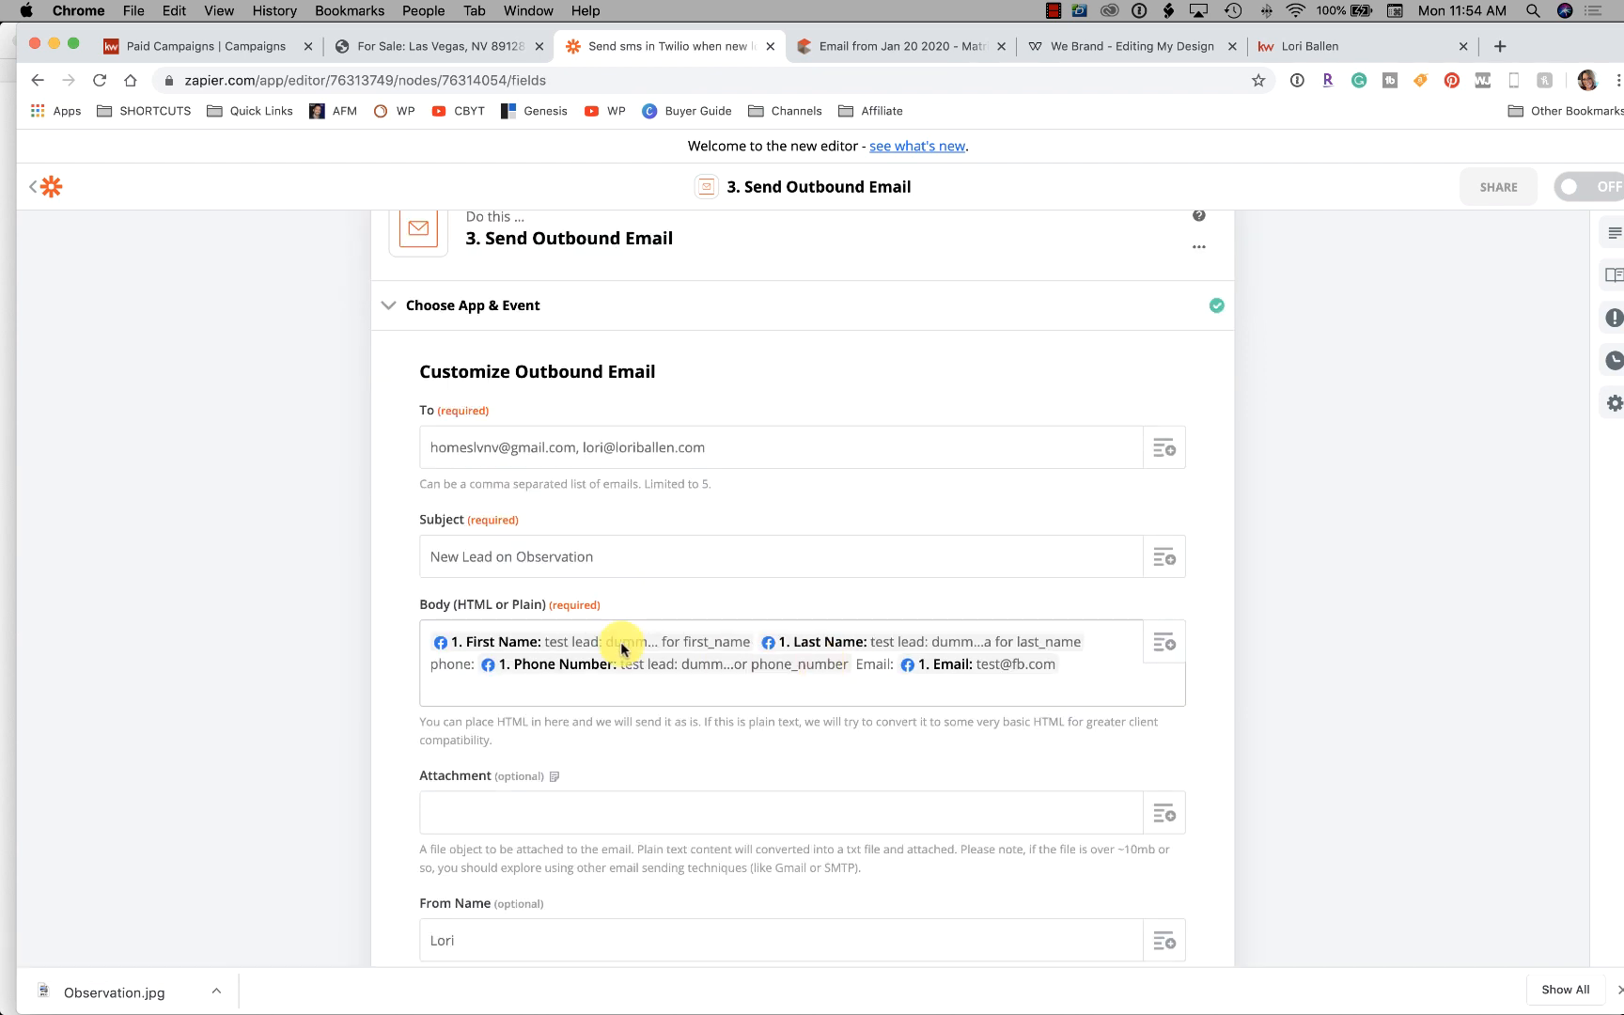
pyautogui.scroll(-10, 399, 587)
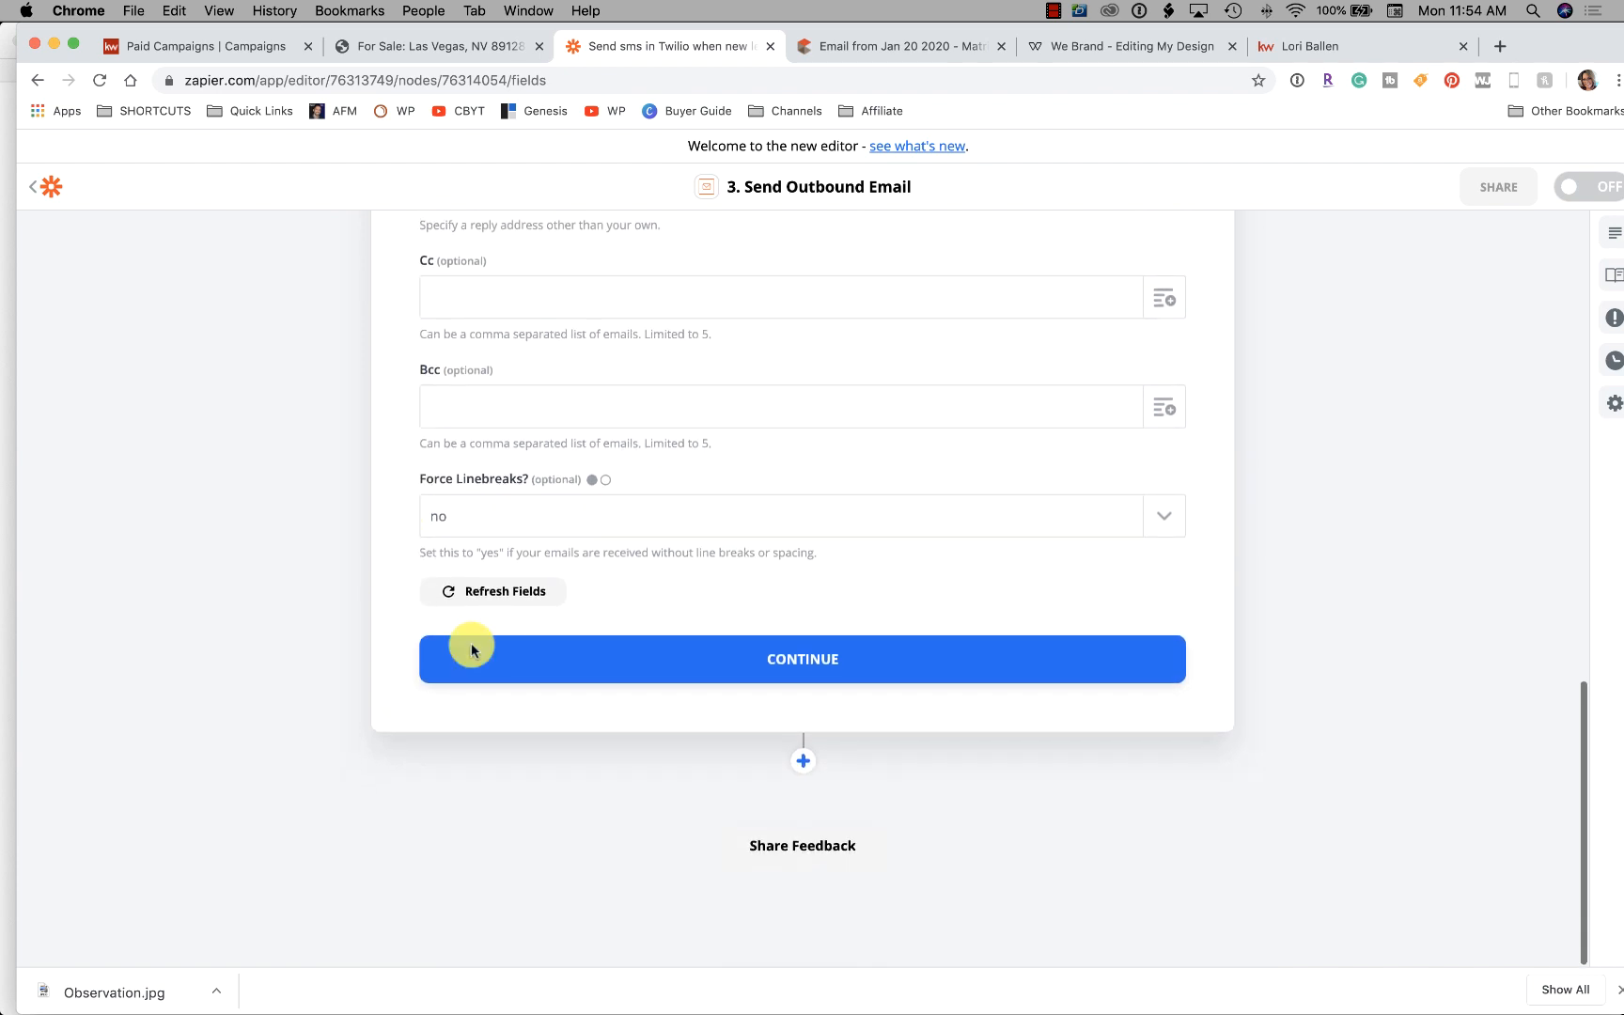
pyautogui.click(843, 664)
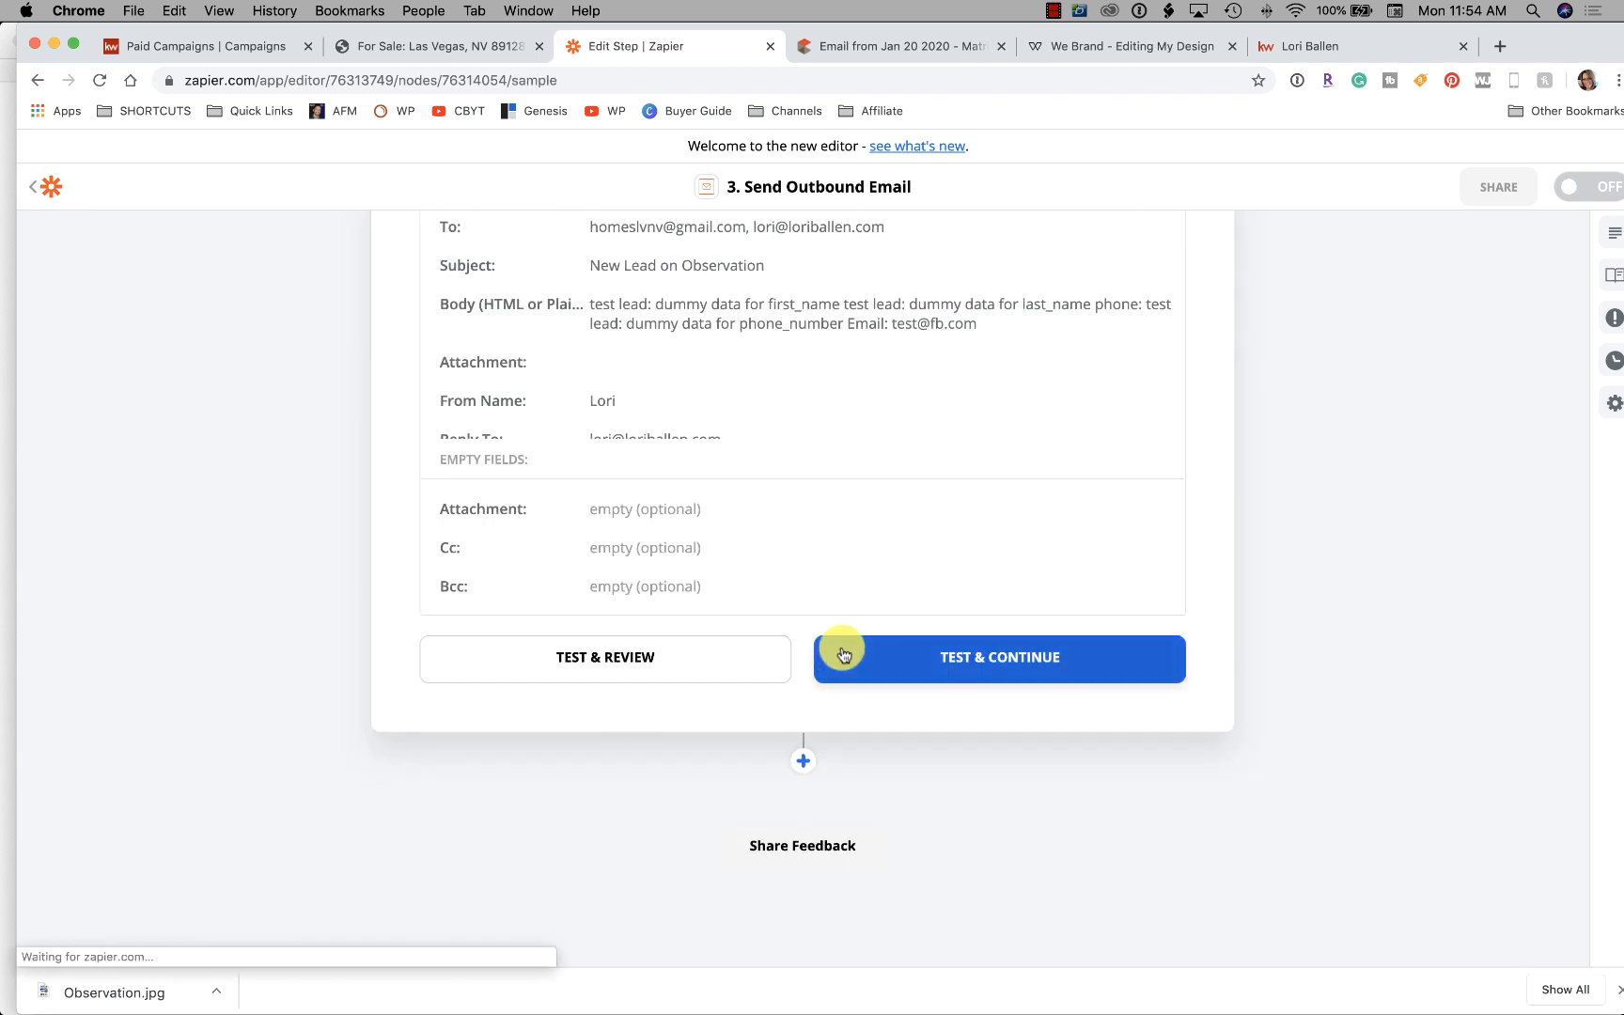
pyautogui.click(963, 664)
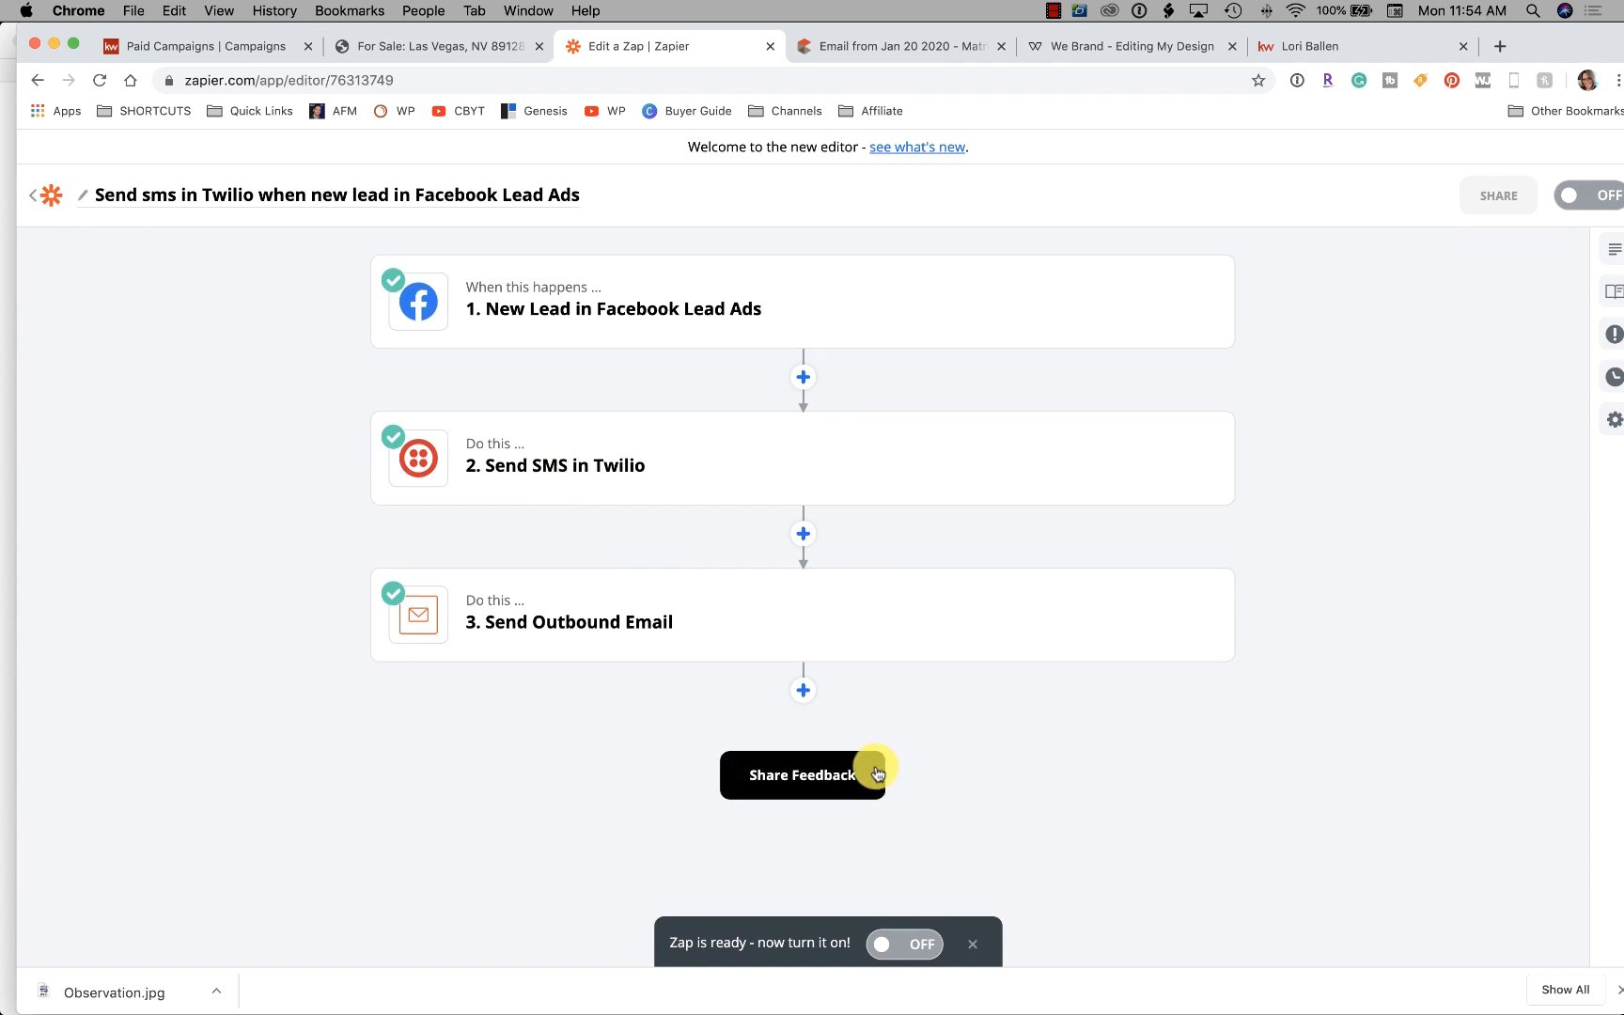
# Rename the zap after the Observation FB Ad and switch it on
pyautogui.click(88, 200)
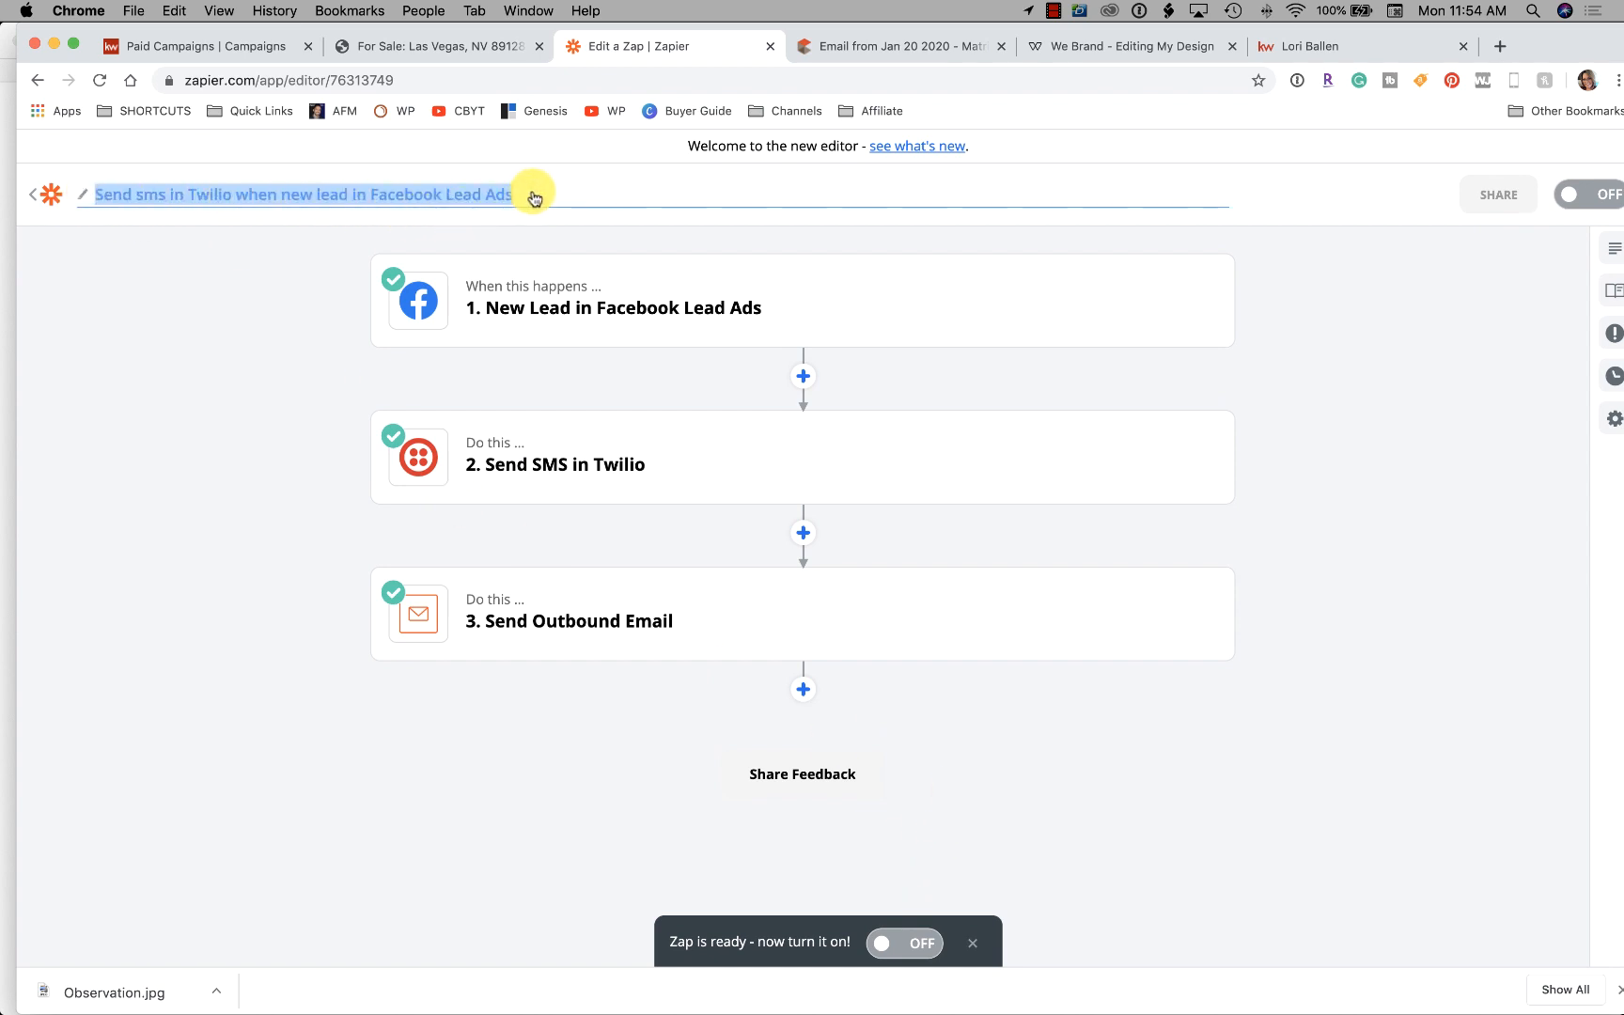
pyautogui.write('Observation FB Ad to David')
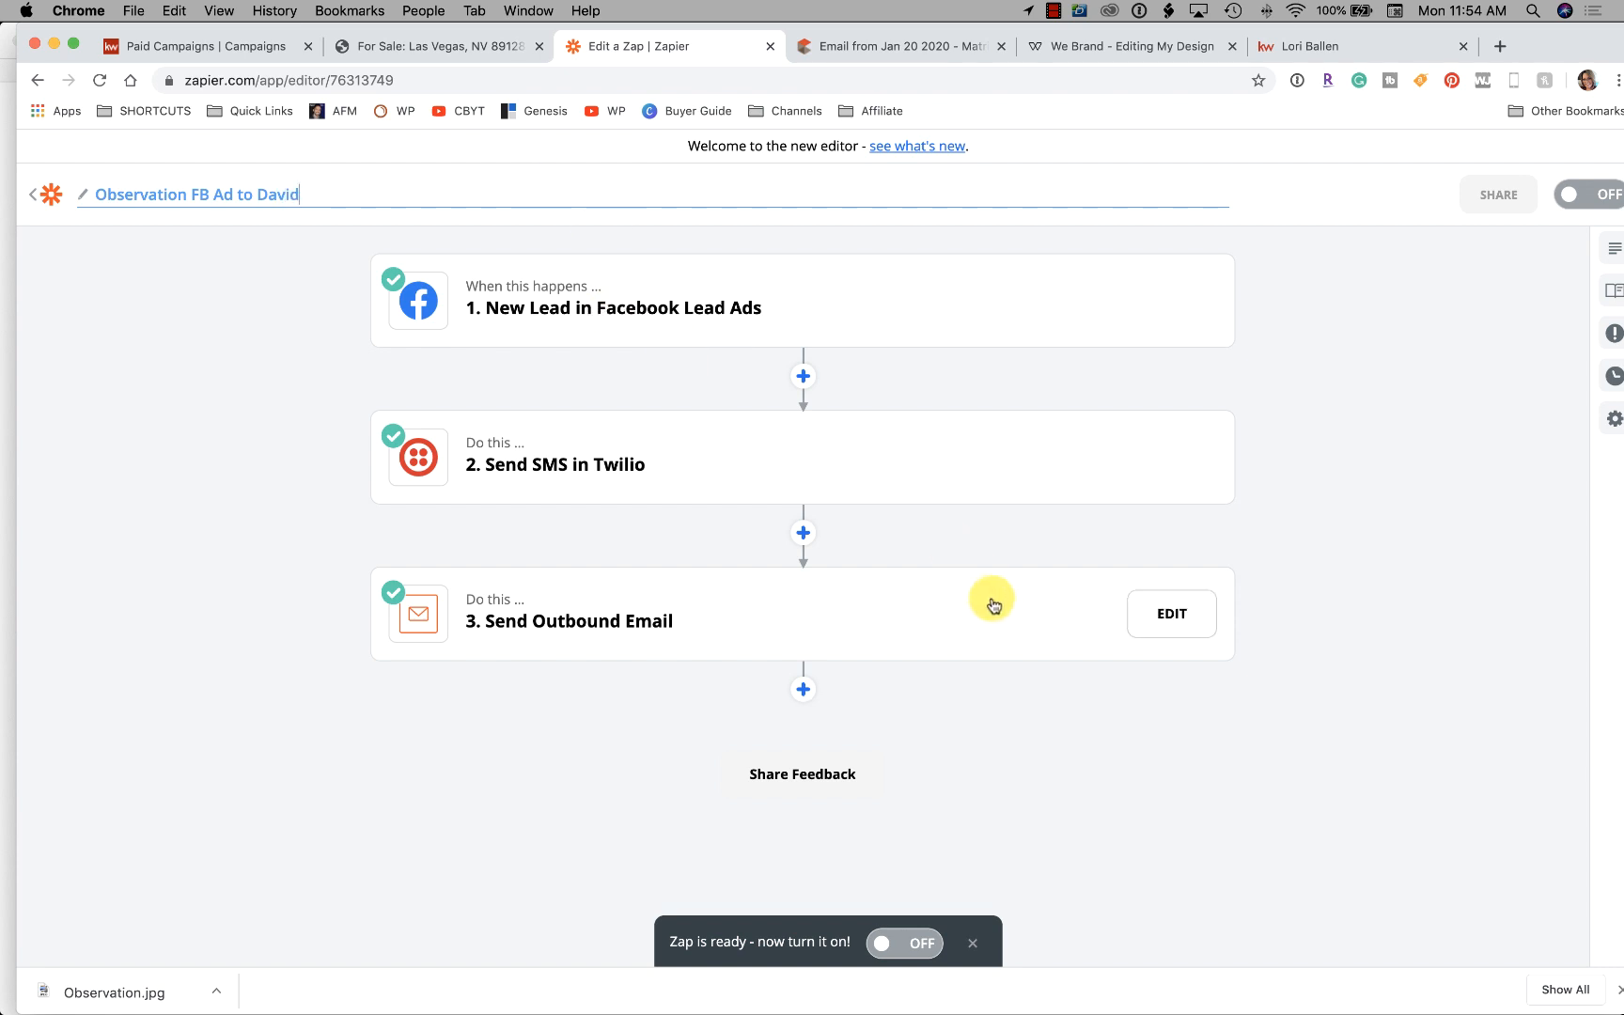
pyautogui.click(1379, 525)
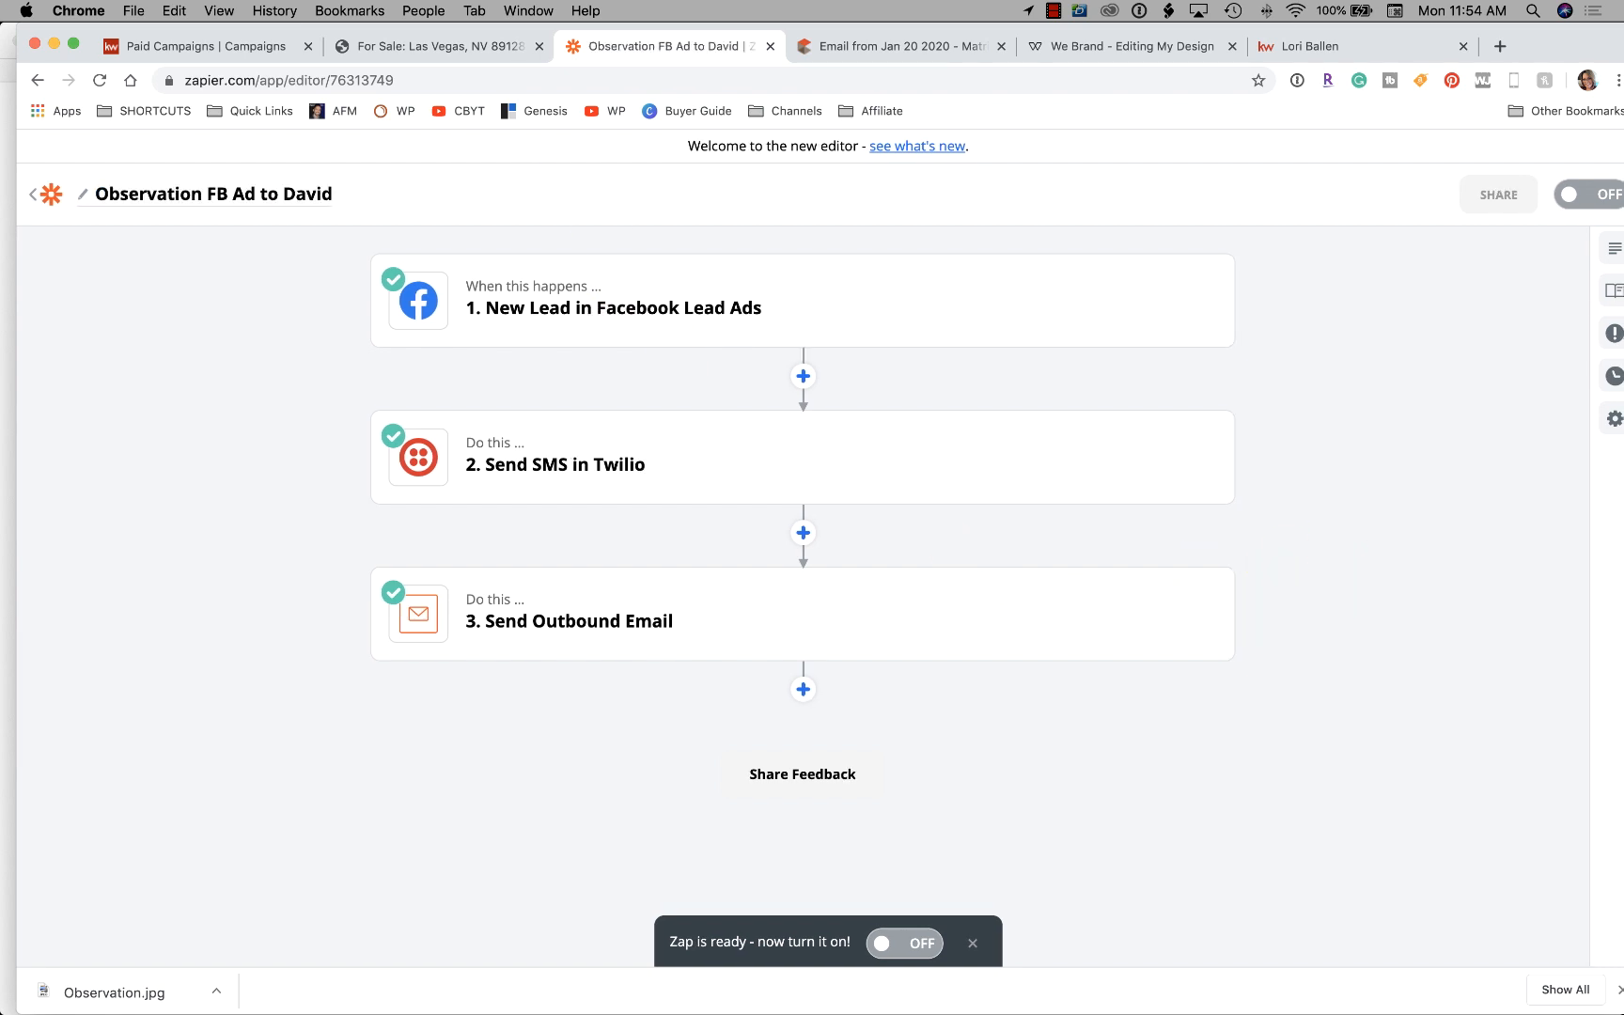
pyautogui.click(917, 944)
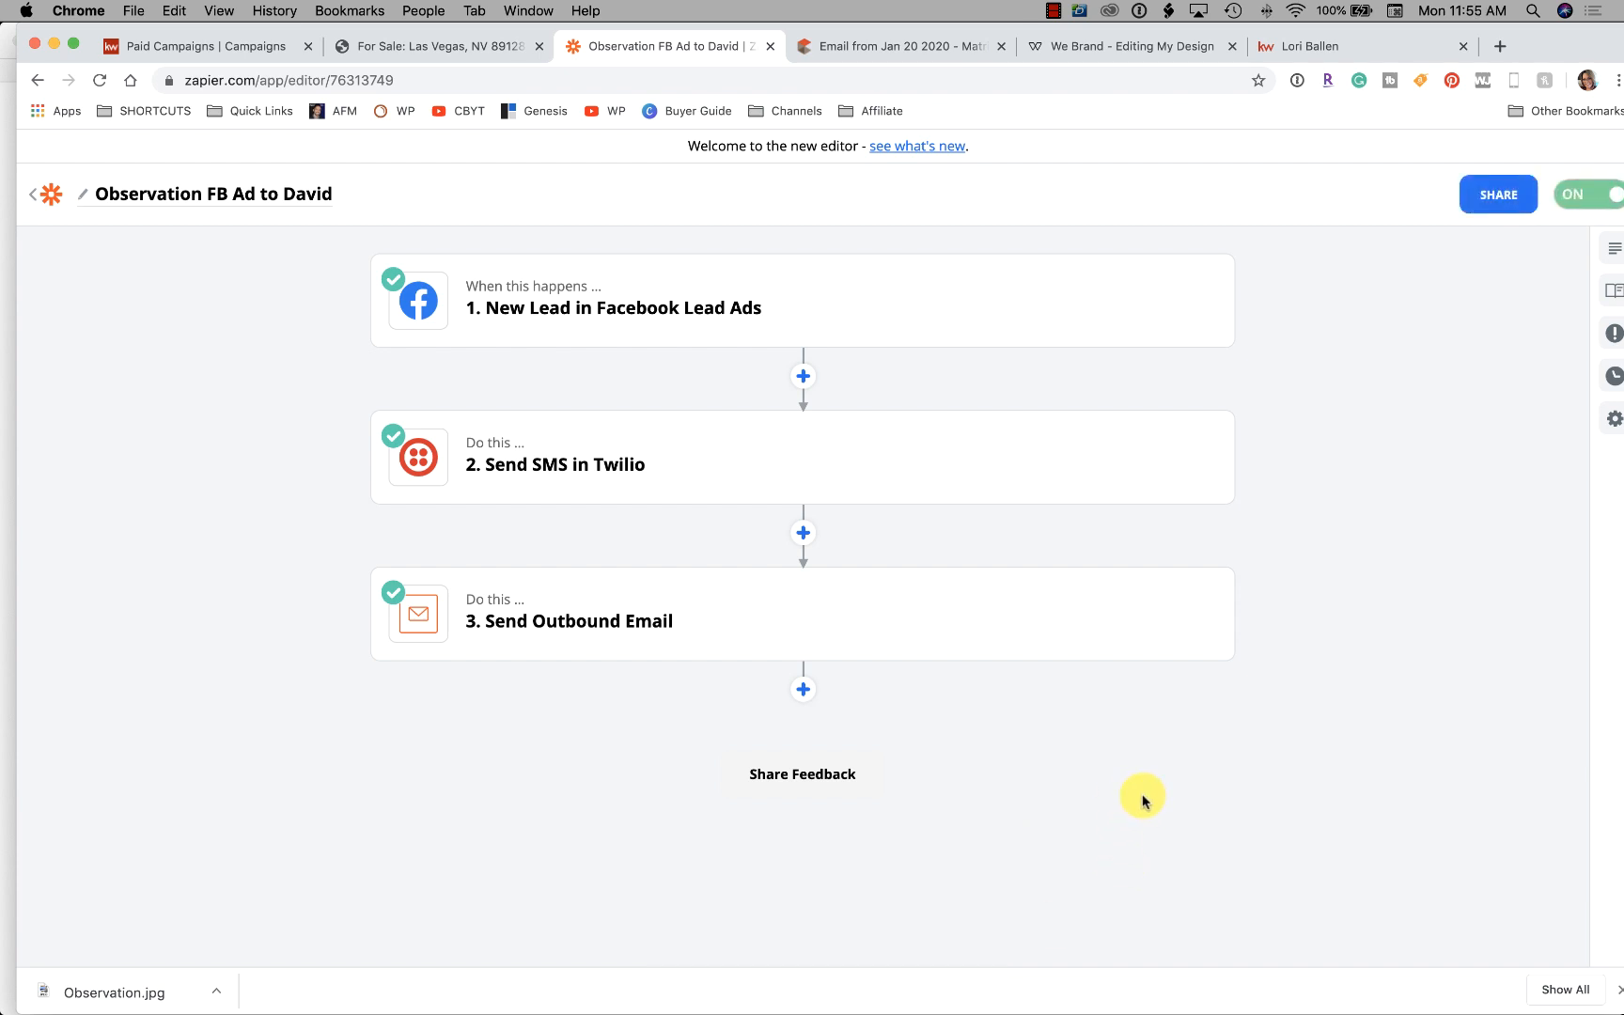
# In Mail, close New Listing and open the 'New Lead on Observation' test email
pyautogui.moveTo(423, 982)
pyautogui.click(361, 977)
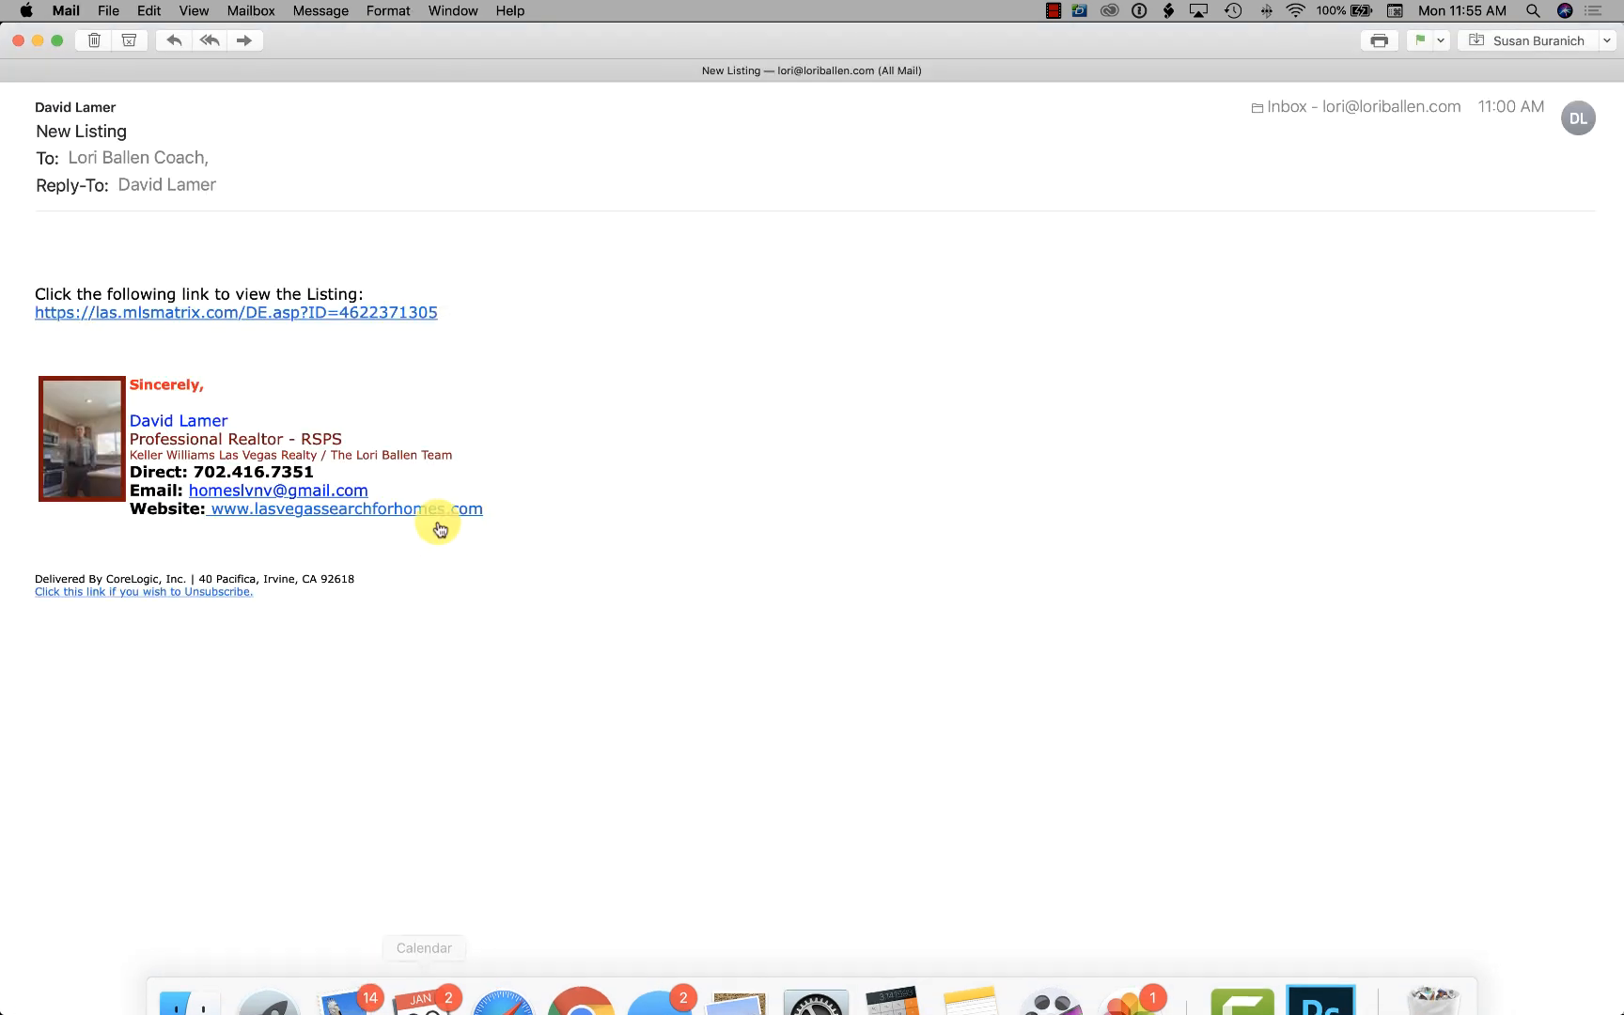
pyautogui.click(18, 44)
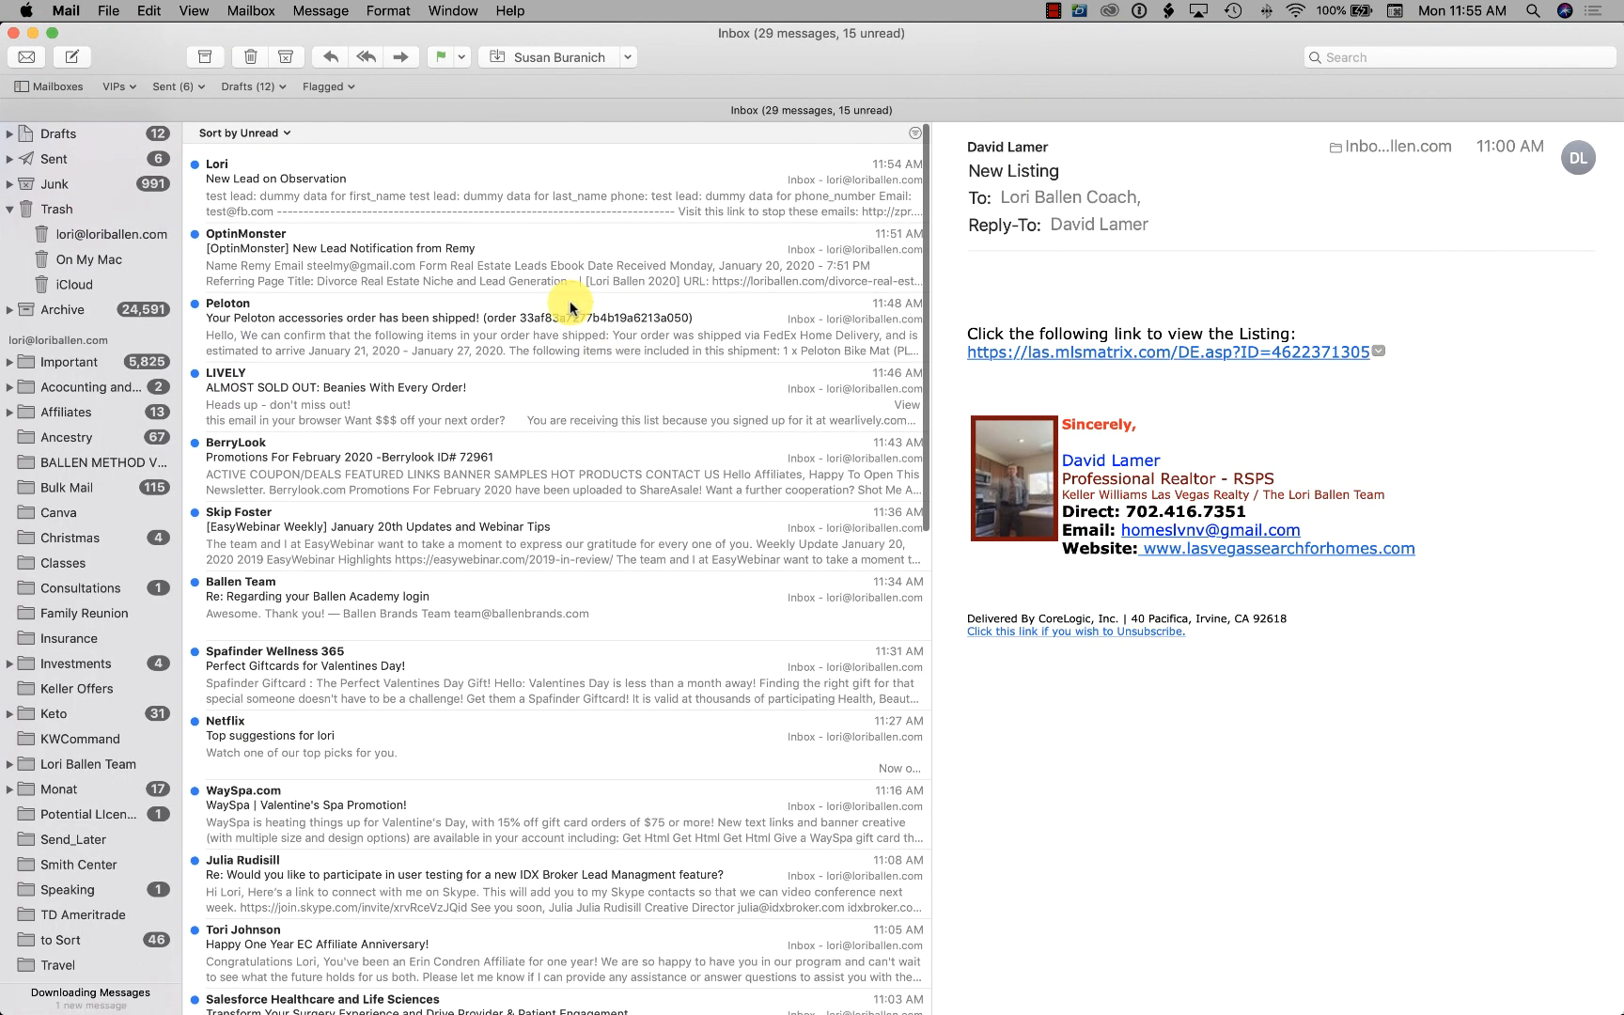
pyautogui.click(486, 183)
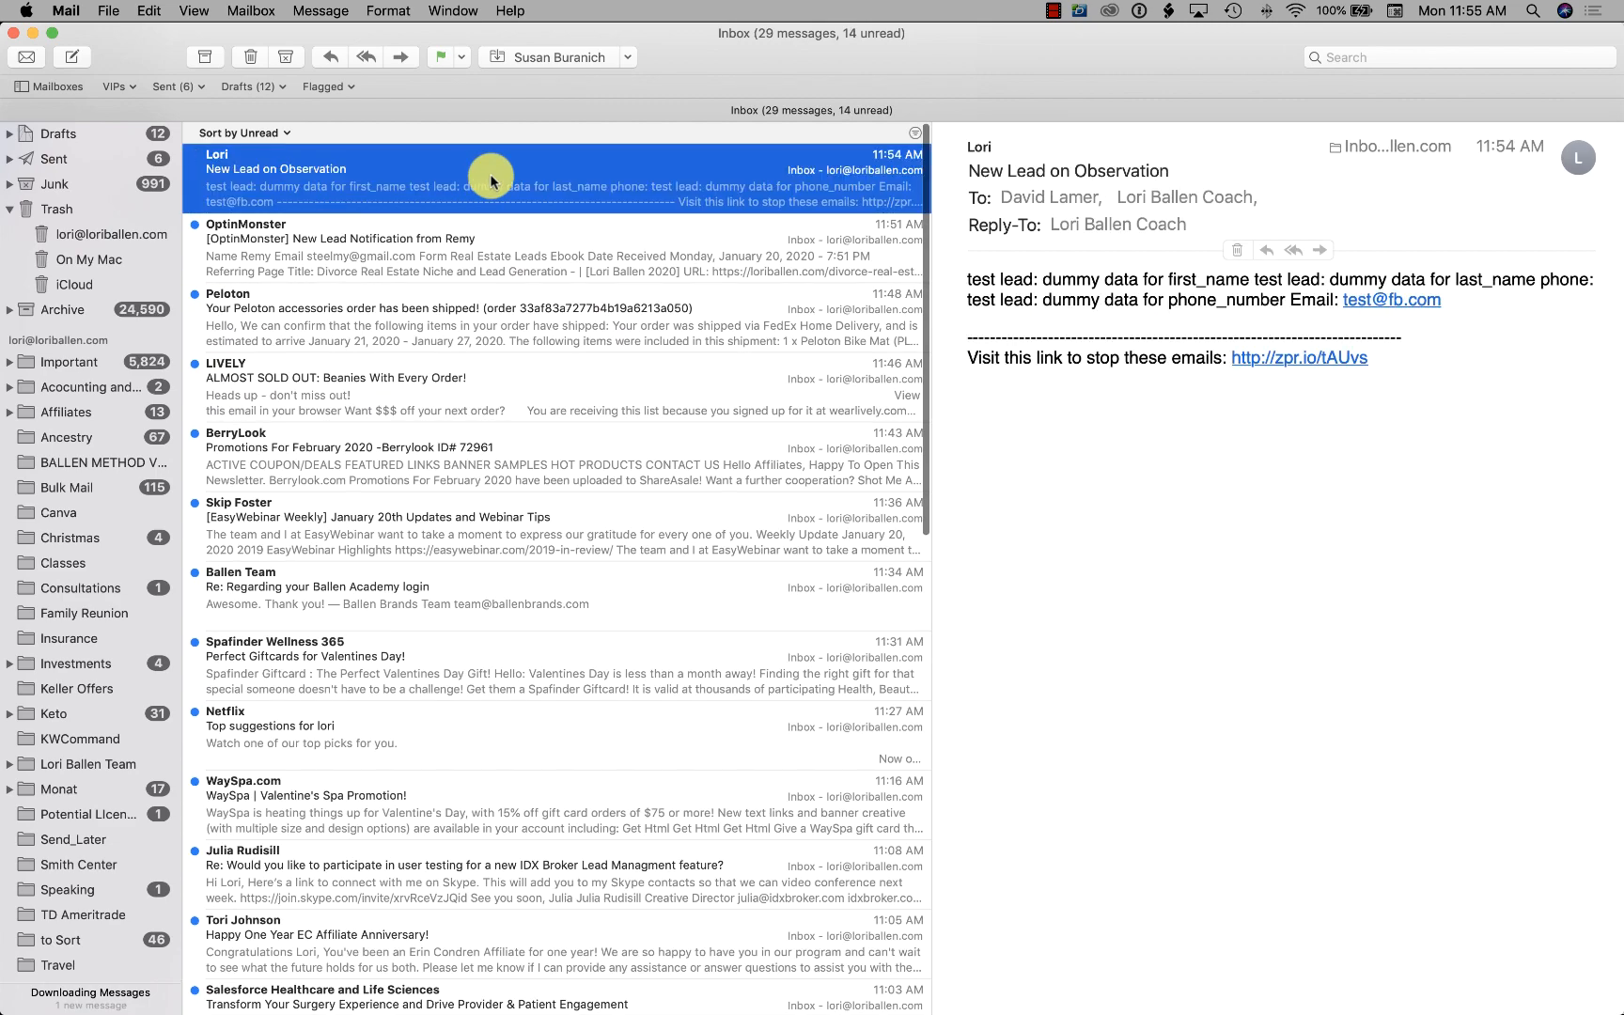
pyautogui.doubleClick(490, 182)
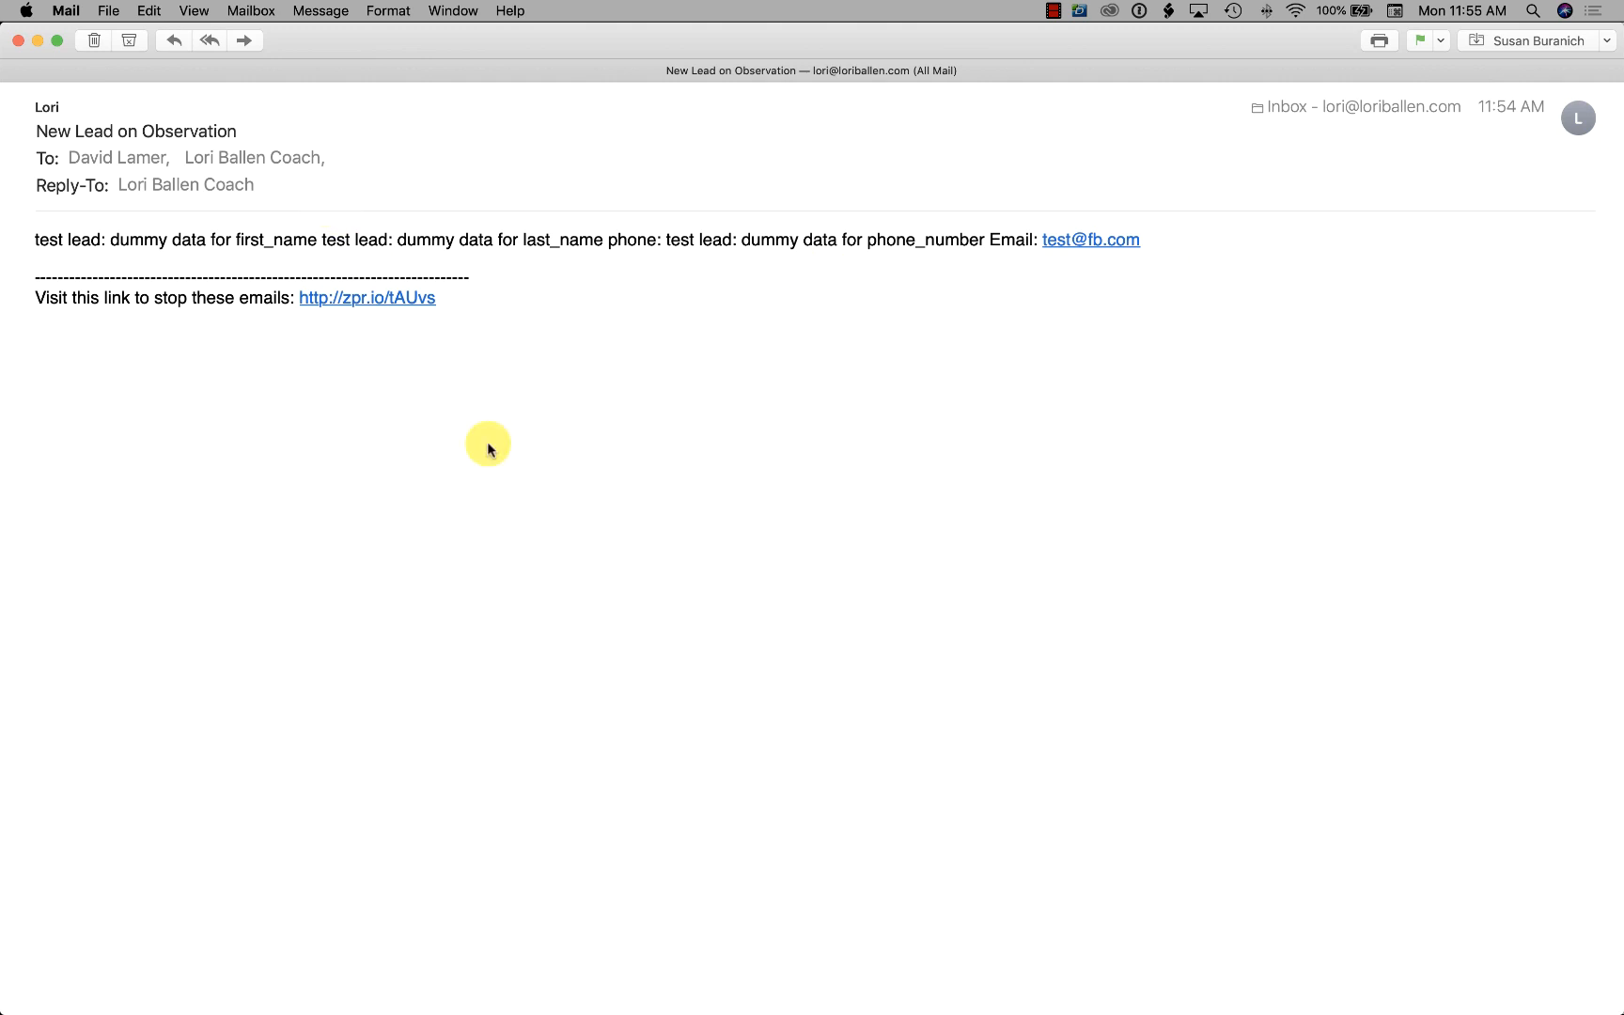
# Switch back to Chrome to view the live zap's three completed steps
pyautogui.moveTo(695, 1005)
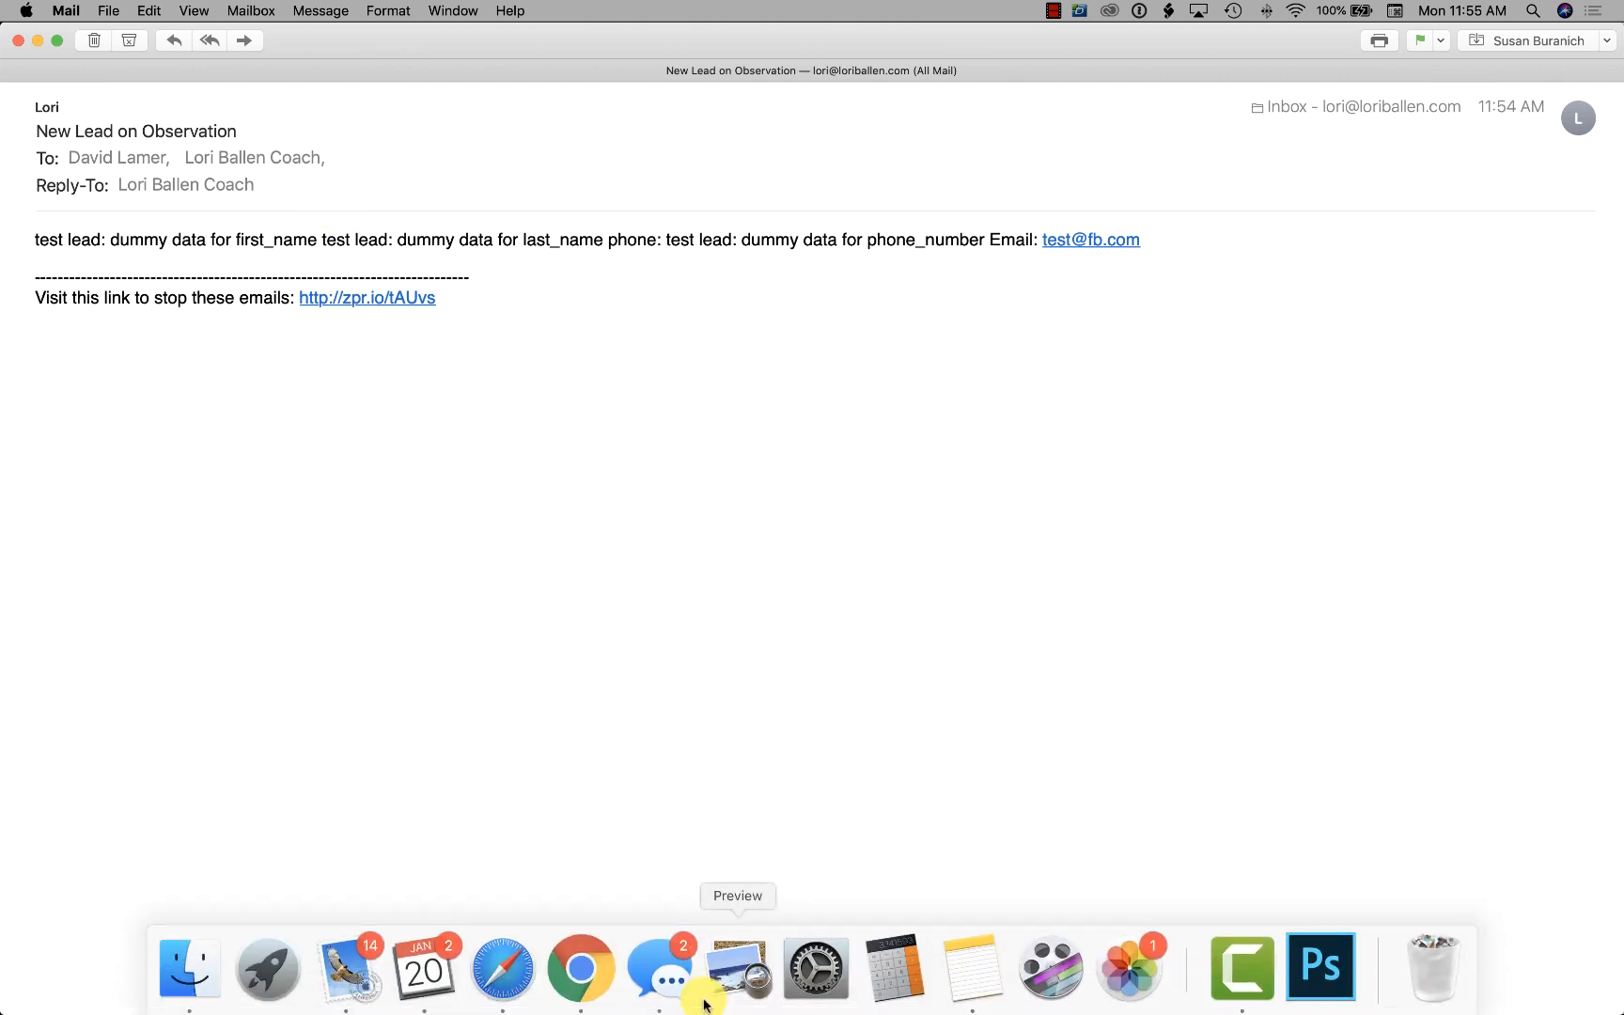
pyautogui.click(575, 972)
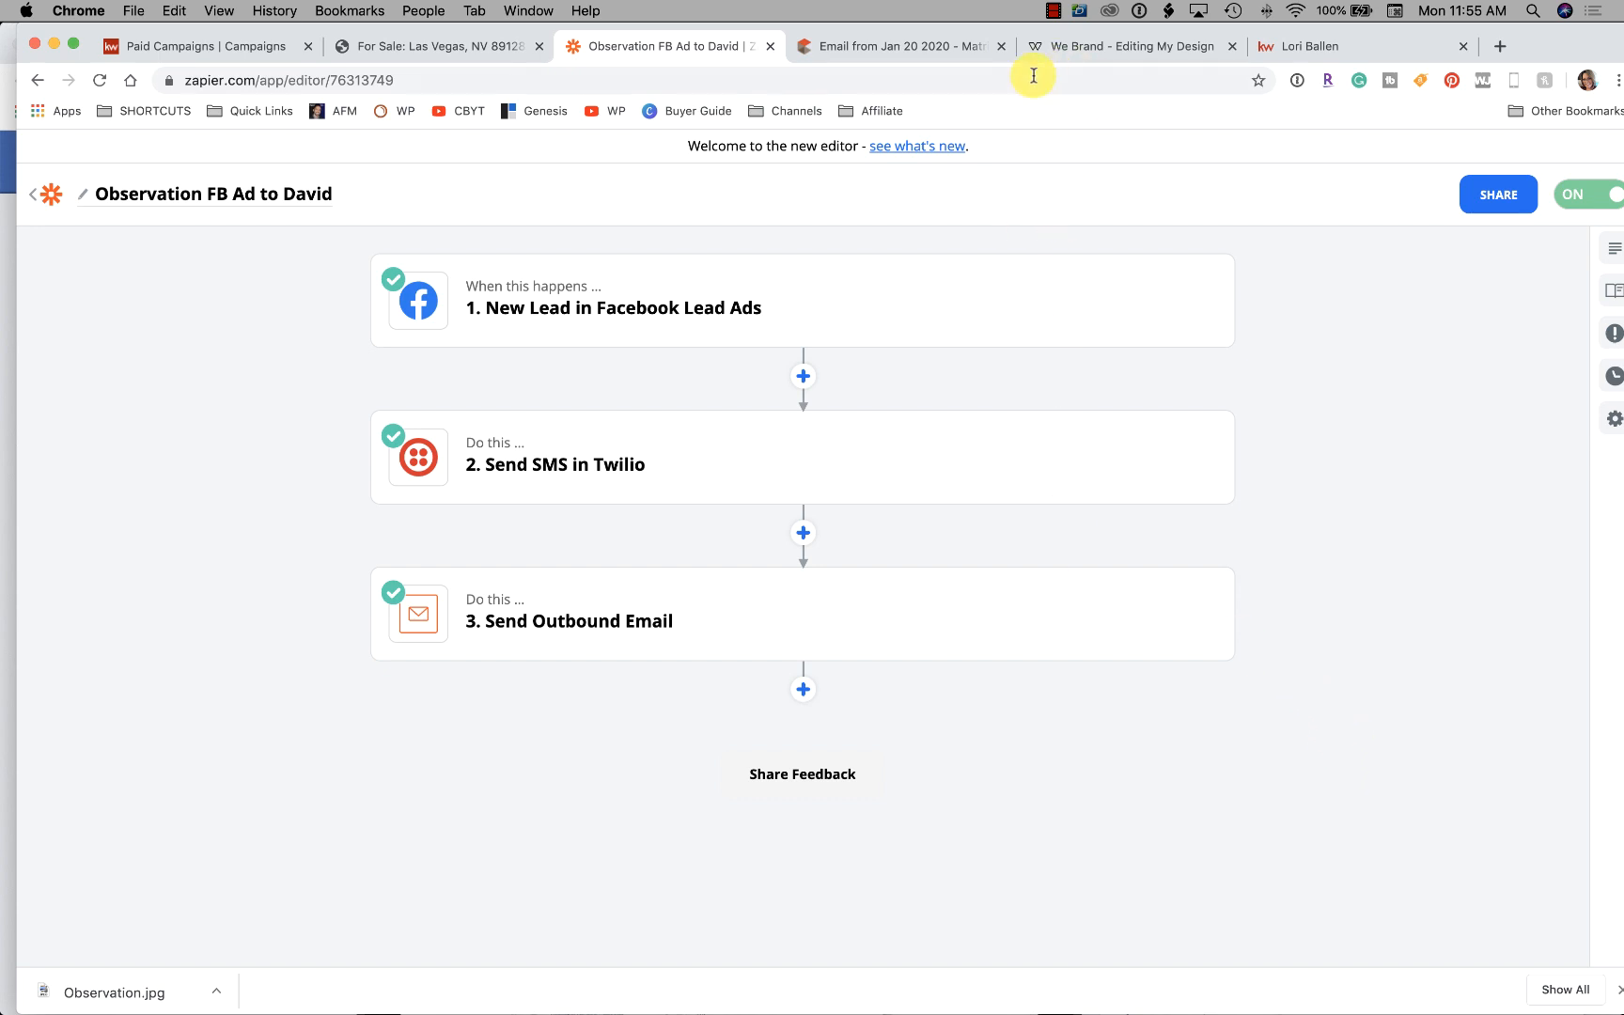
pyautogui.click(1053, 10)
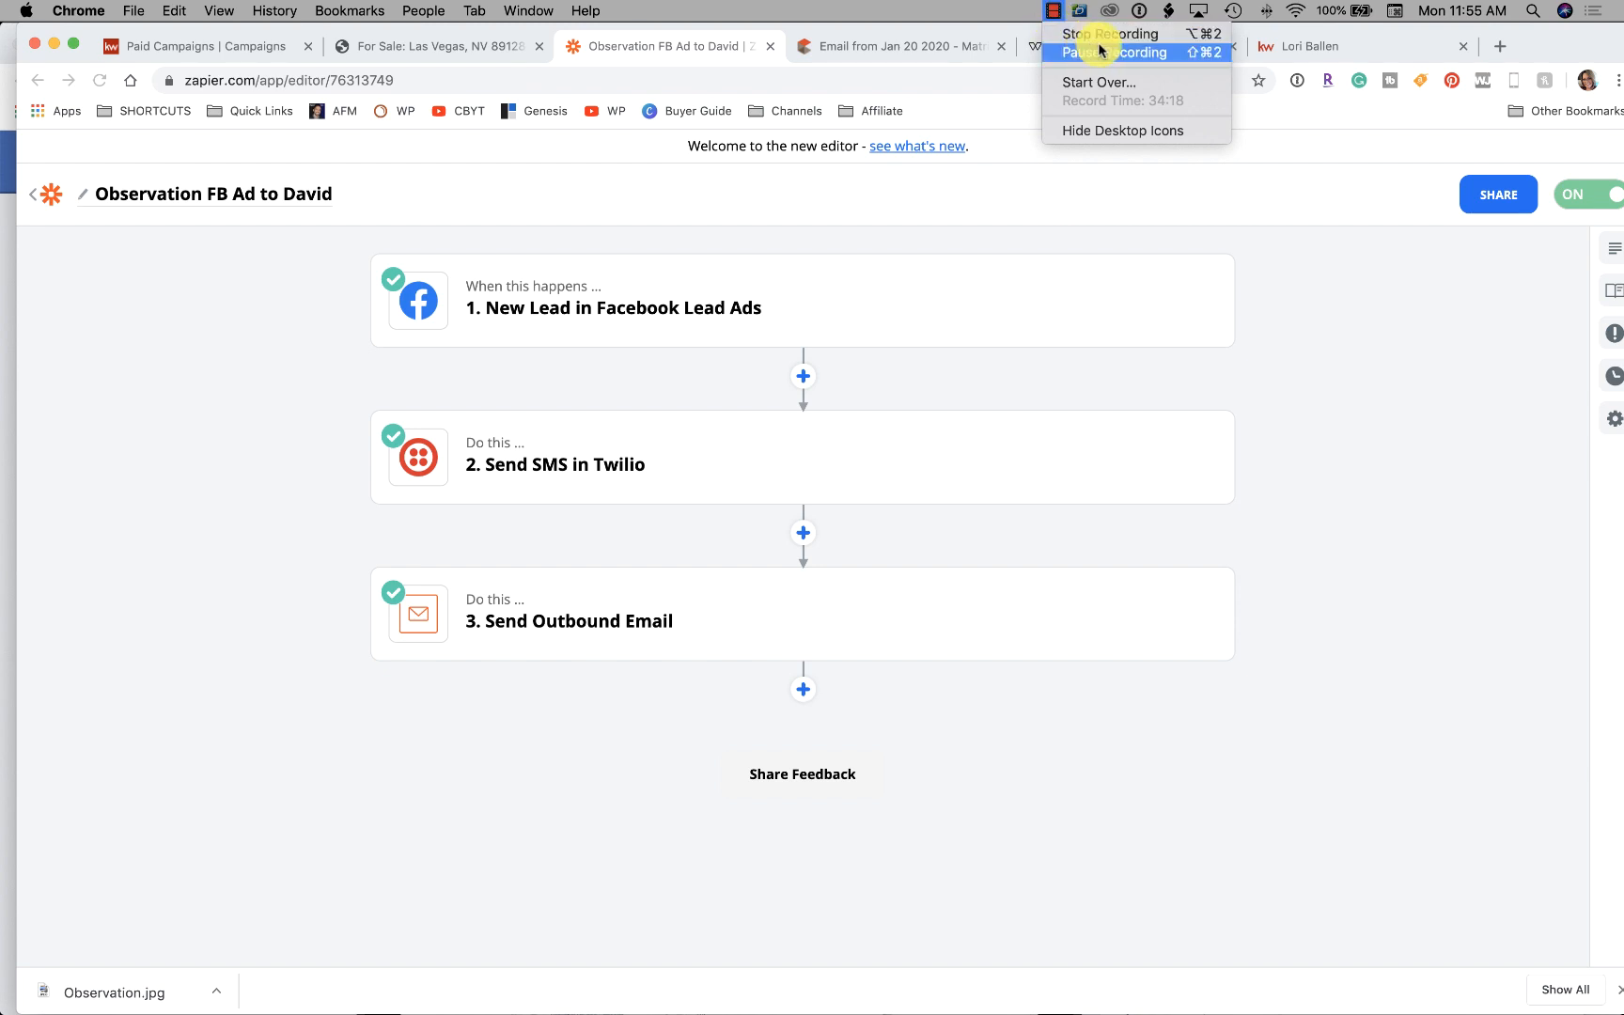